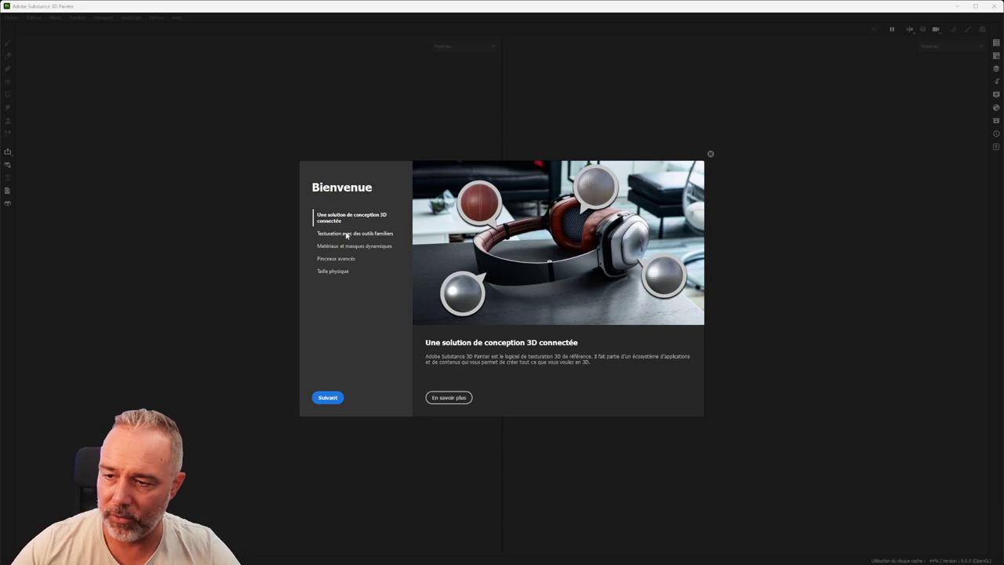
Step: View the welcome page on dynamic materials and masks and dismiss the welcome window
click(344, 235)
click(343, 252)
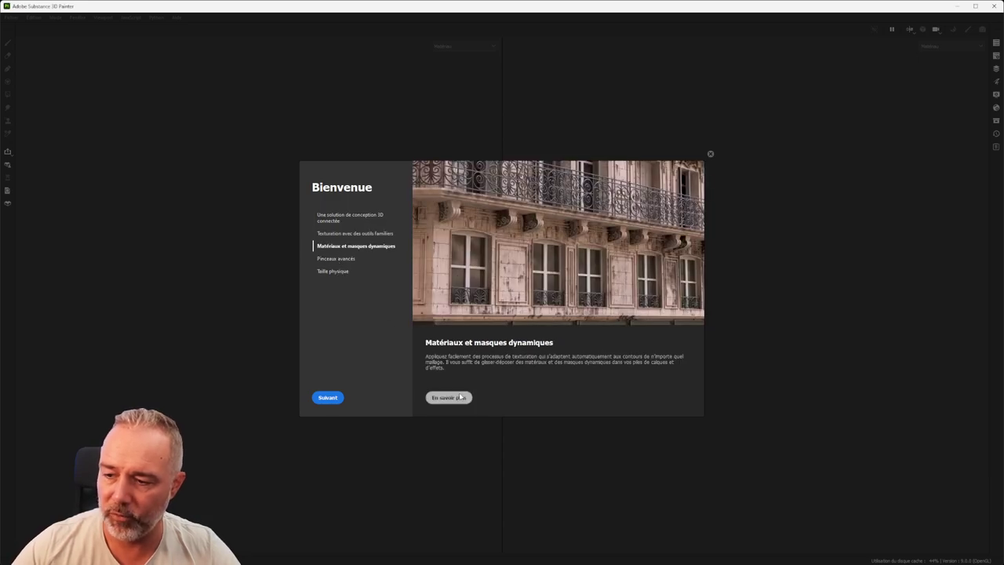
click(710, 156)
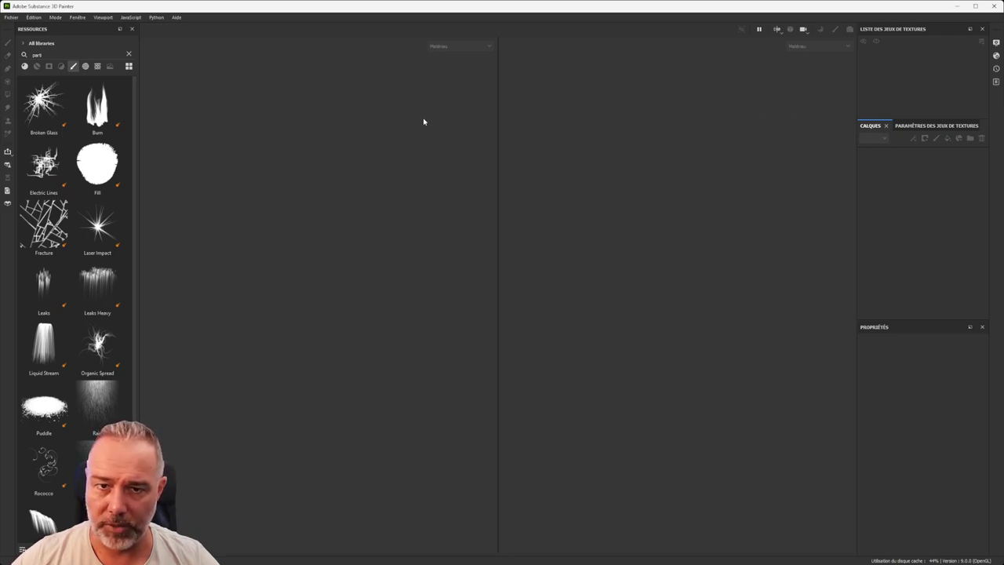
Step: Open the sample project MeetMat.spp from the samples folder
click(10, 17)
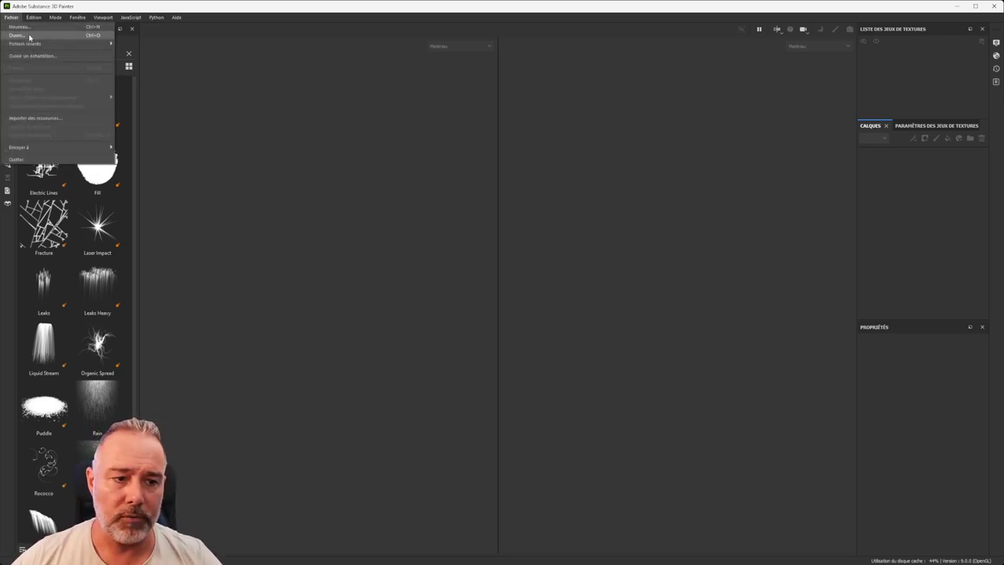
mouse_move(26, 48)
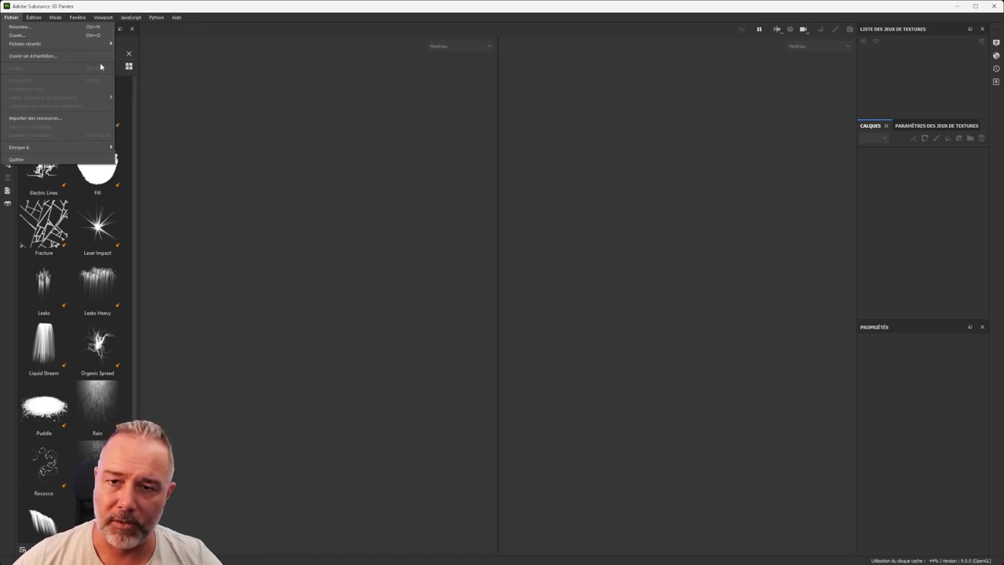
click(23, 57)
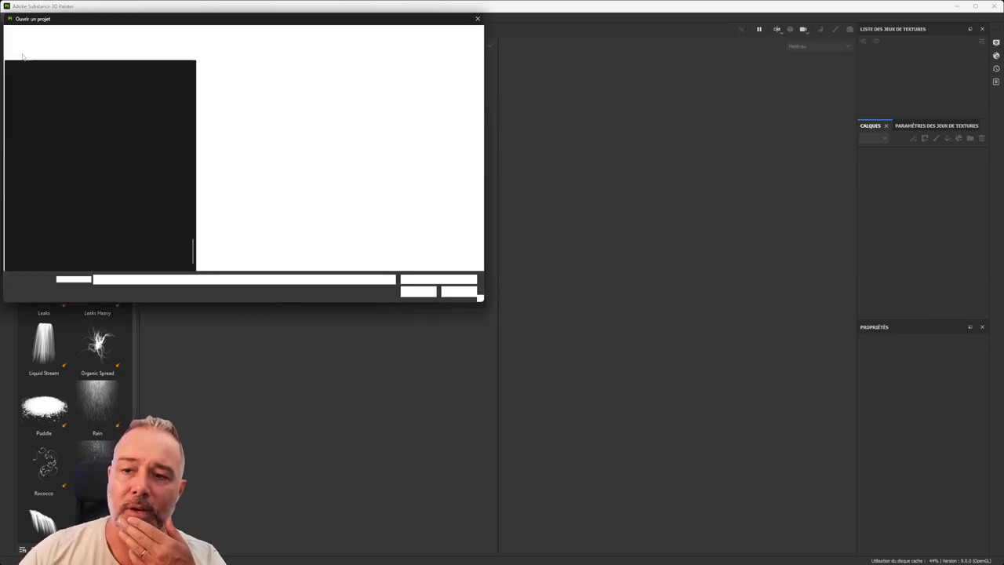
click(243, 91)
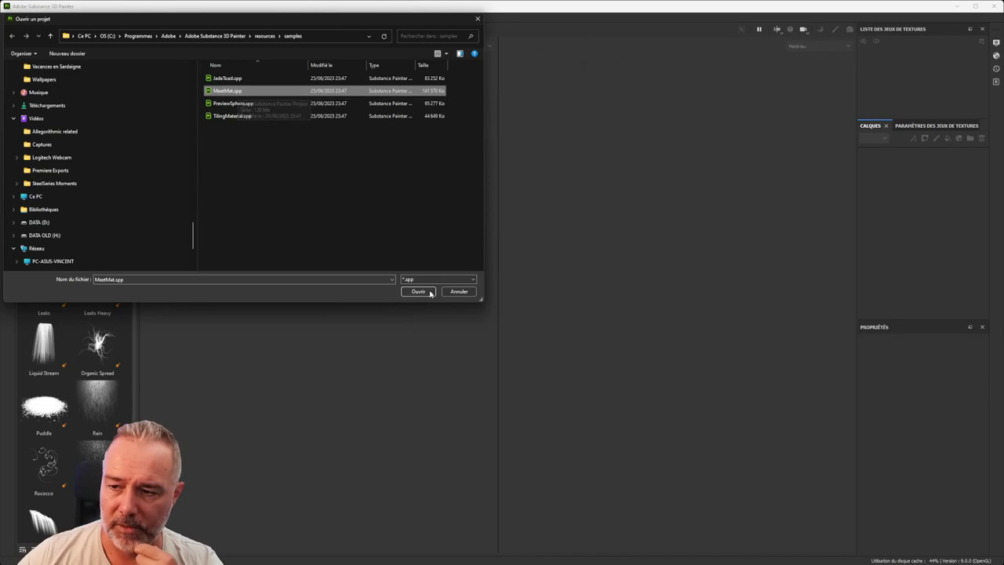
click(420, 291)
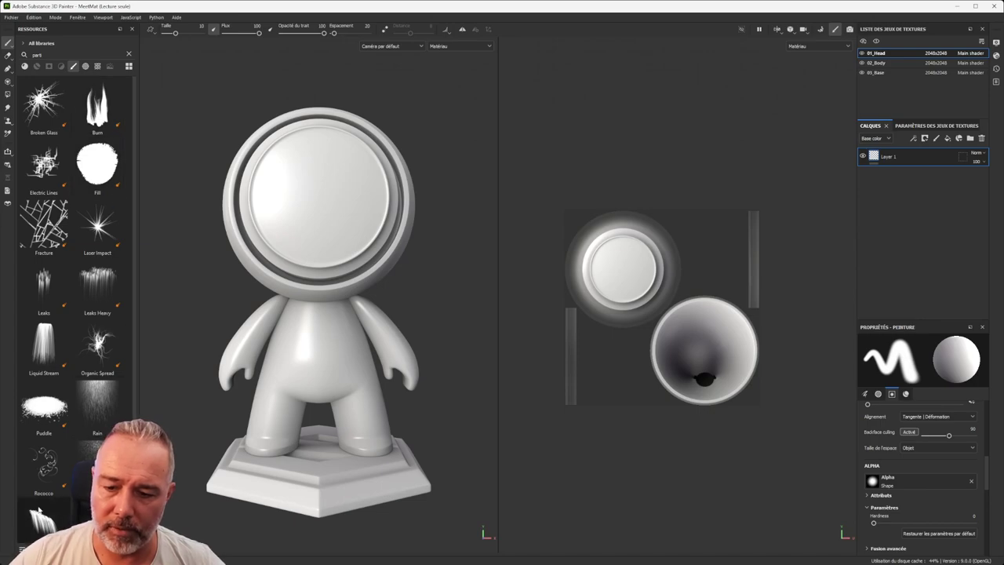
Step: Look through the brush presets and try the eraser and projection tools, returning to the Paint tool
scroll(73, 181, down, 2)
scroll(73, 181, up, 2)
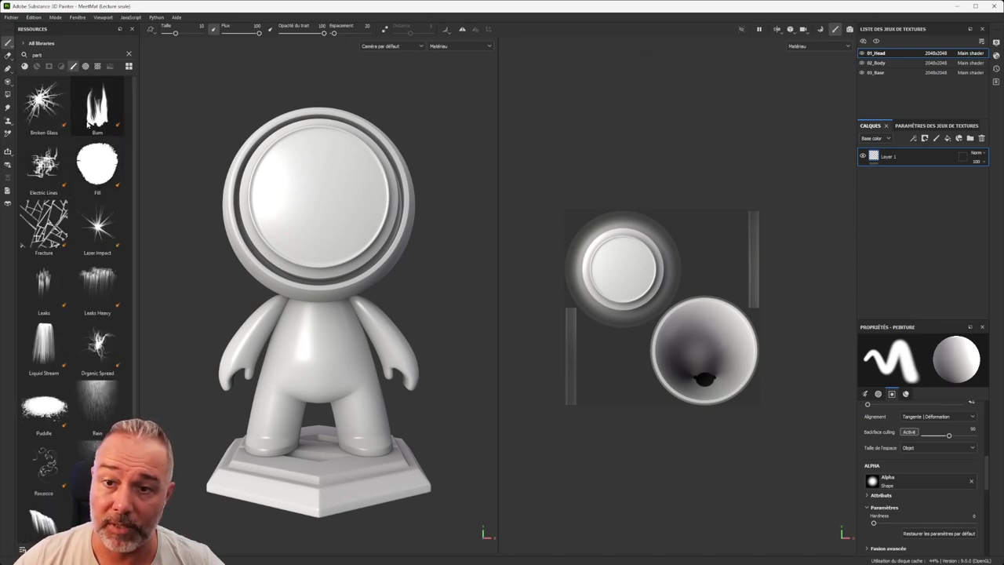
mouse_move(88, 123)
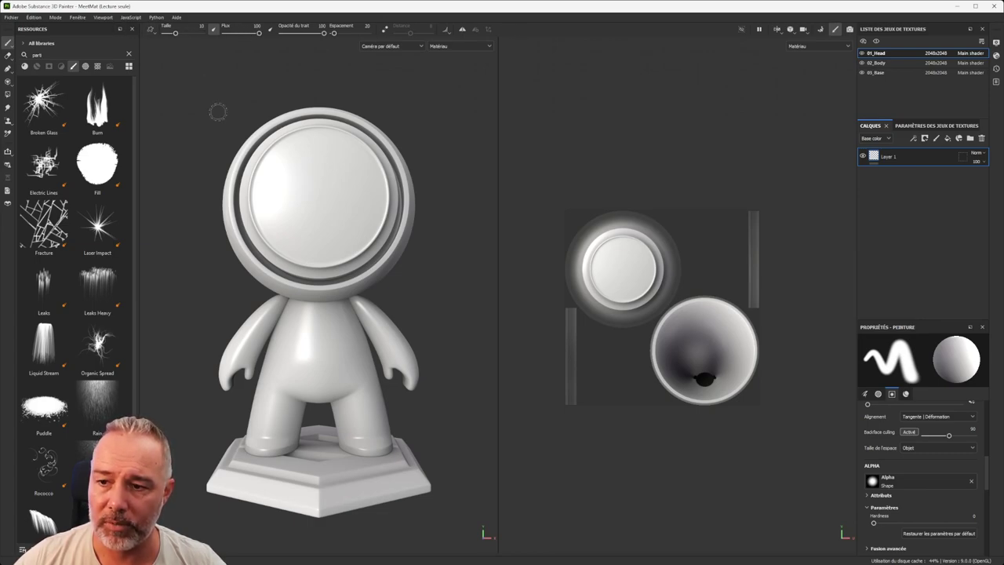
click(9, 55)
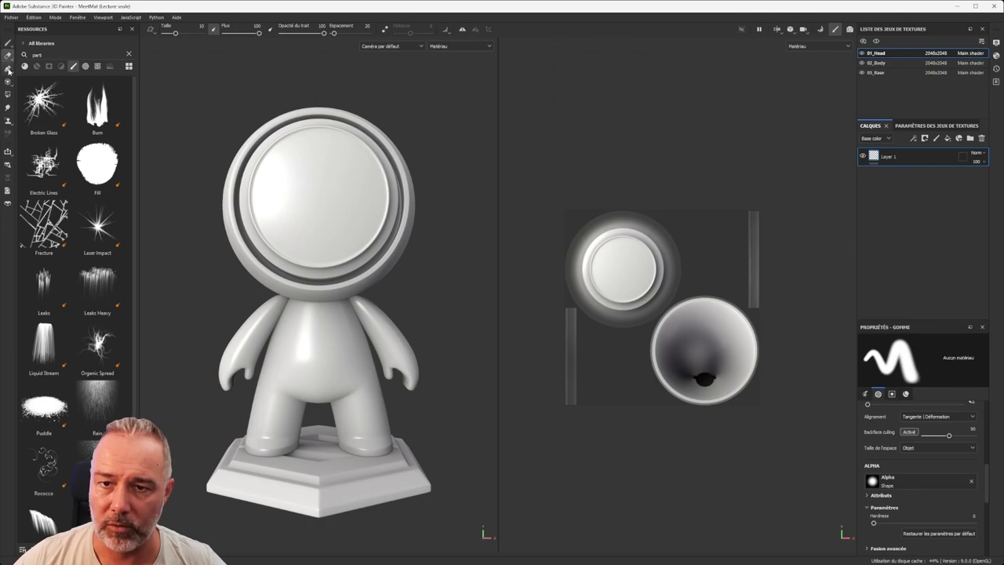
click(8, 68)
click(8, 56)
click(8, 43)
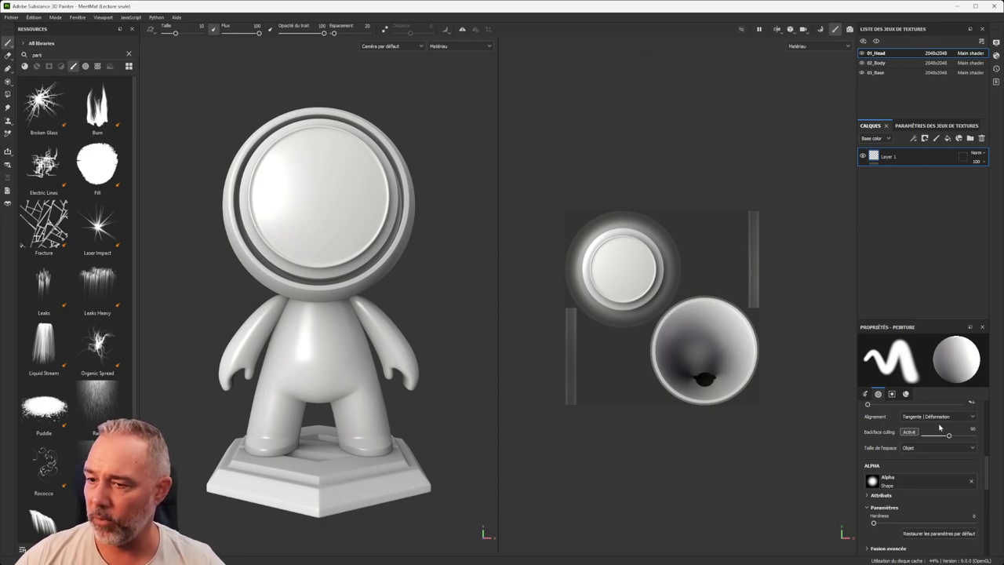
Step: Examine the texture set settings of 01_Head, its layer stack and the paint brush properties
click(996, 42)
click(997, 43)
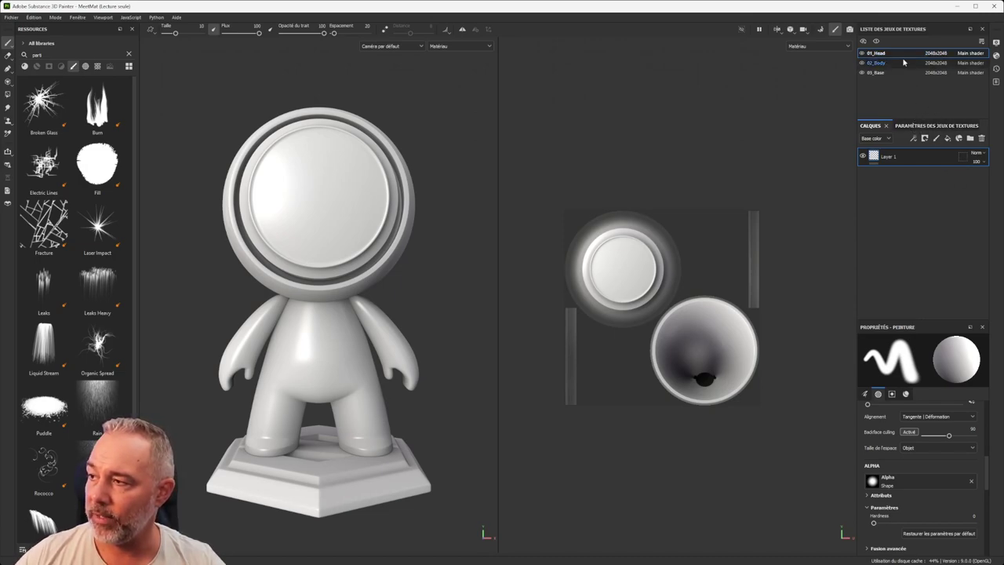
click(932, 127)
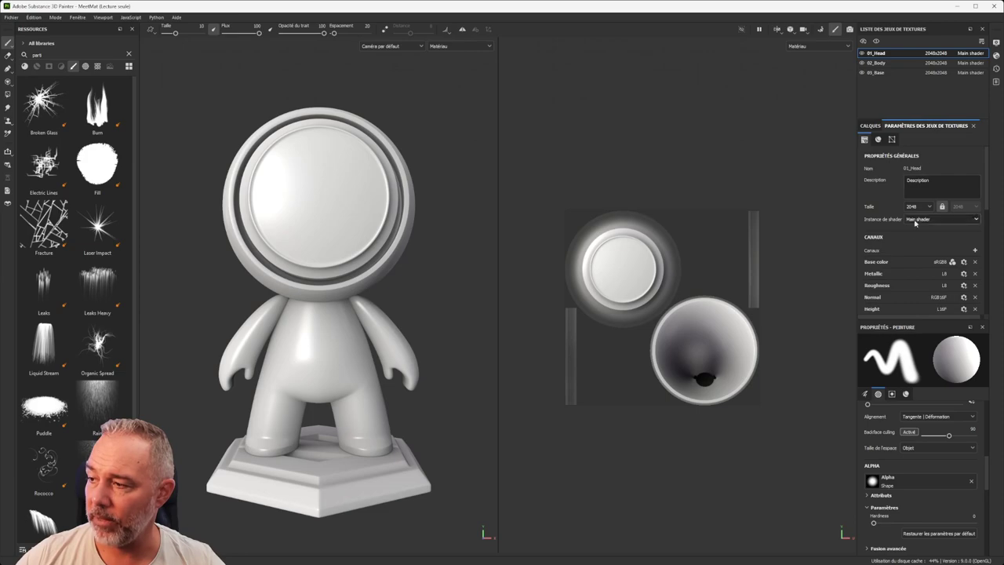
click(870, 126)
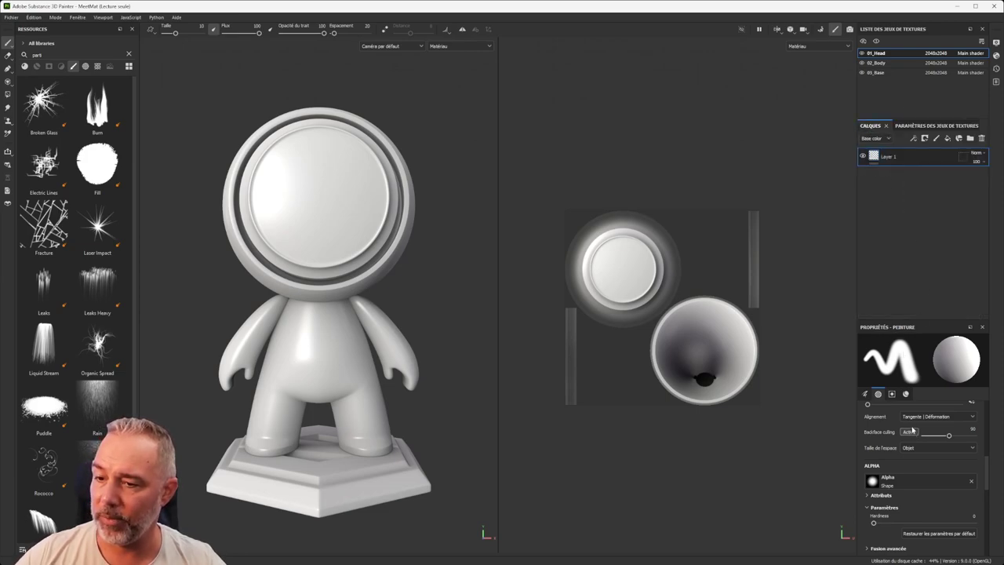
scroll(918, 435, down, 4)
scroll(919, 434, up, 5)
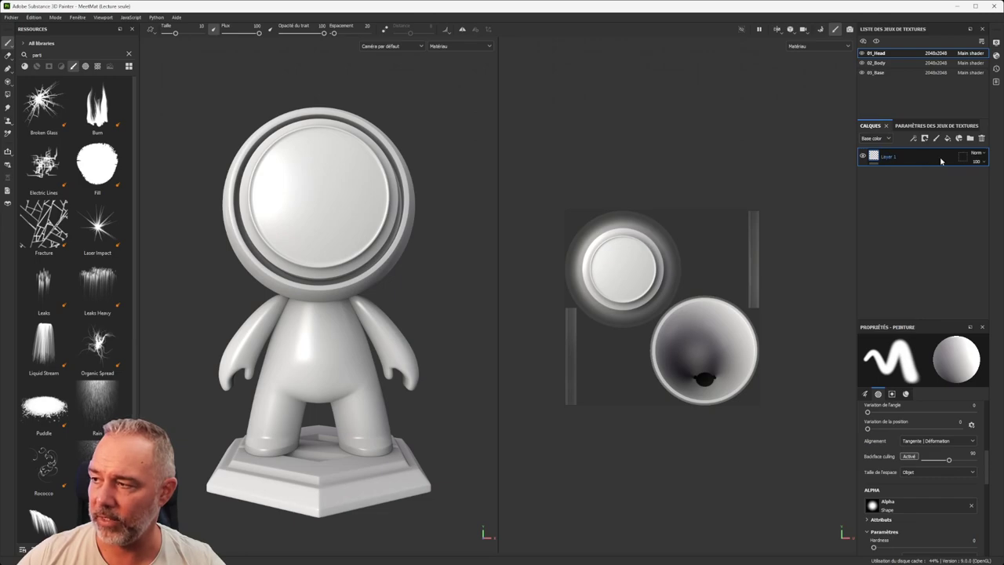
Step: Review the environment, camera and post-effect options in the display settings
click(997, 44)
scroll(898, 217, down, 5)
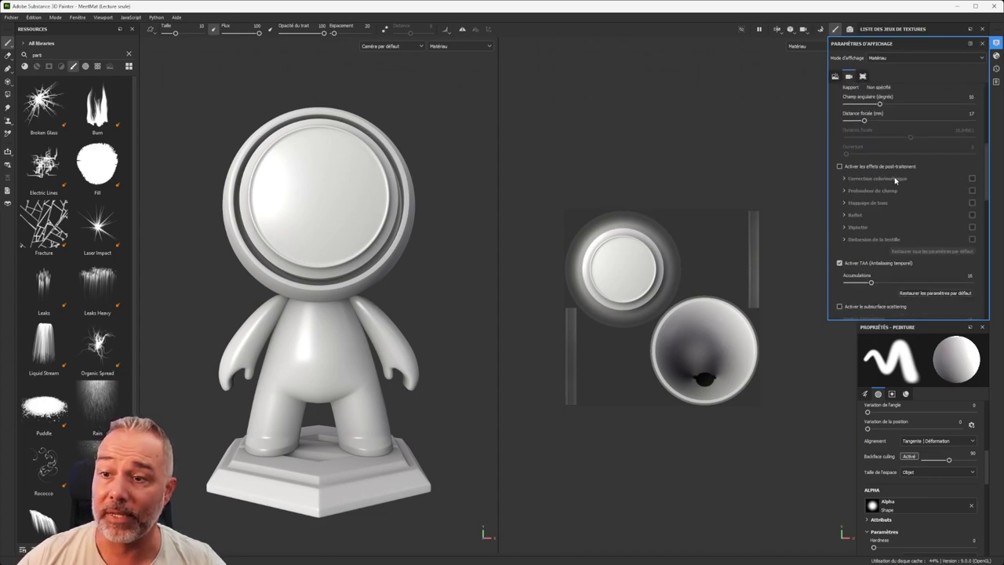
scroll(894, 180, up, 5)
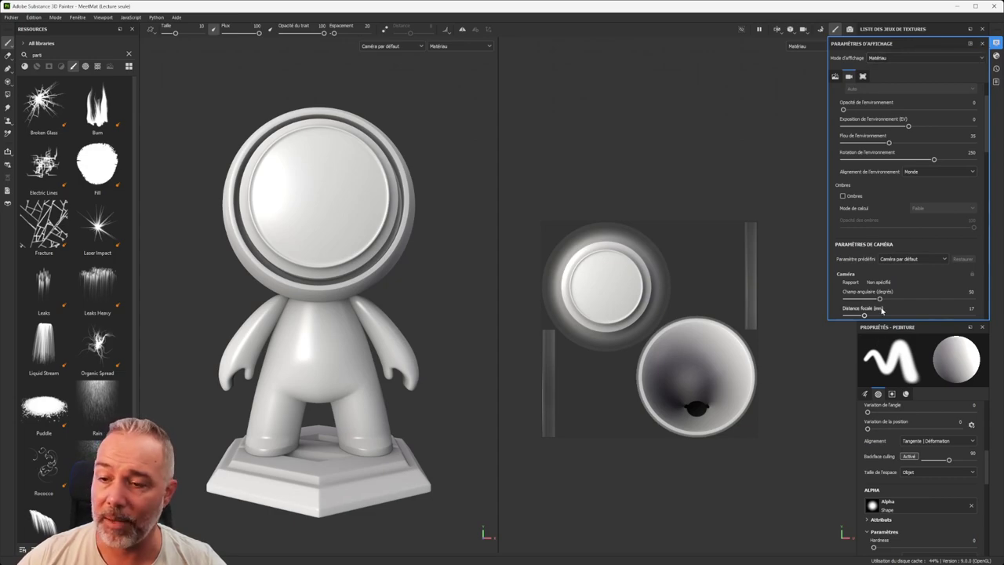
click(982, 44)
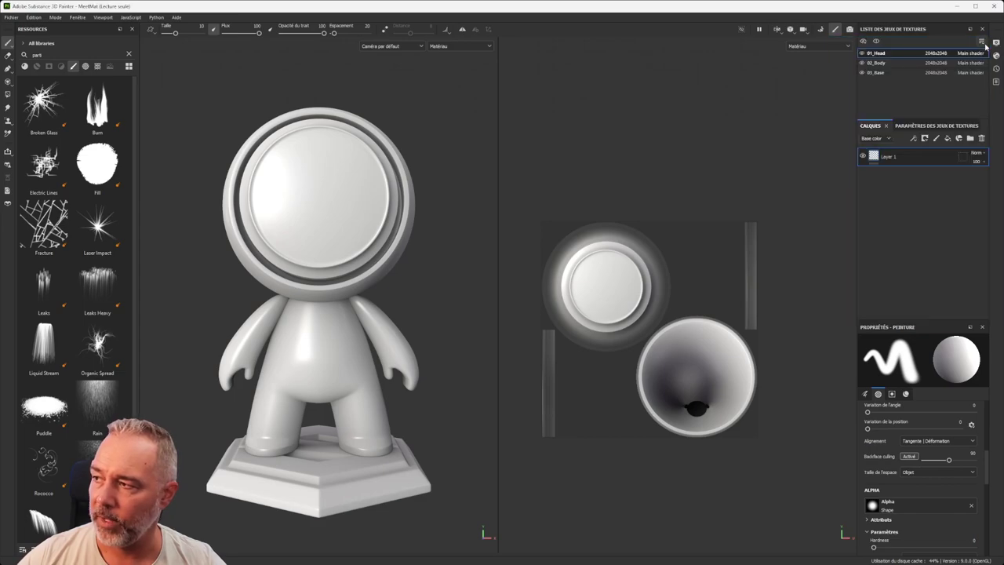
Step: Review the Main shader parameters, including the subsurface scattering and base surface options
click(995, 55)
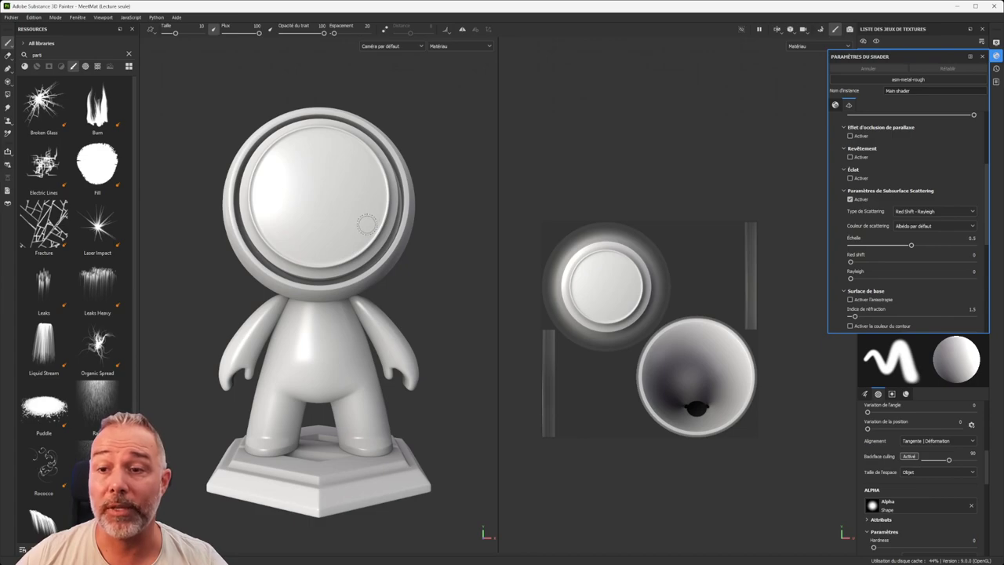
scroll(869, 140, down, 2)
scroll(863, 126, up, 4)
scroll(876, 218, down, 3)
scroll(879, 222, up, 5)
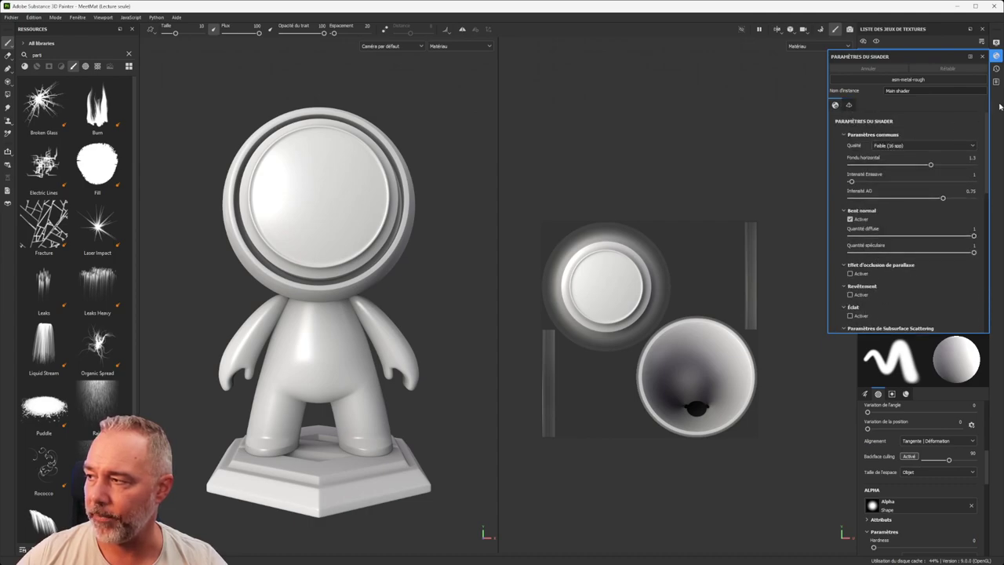
Step: Examine the painting history and the application log, closing both views
click(995, 68)
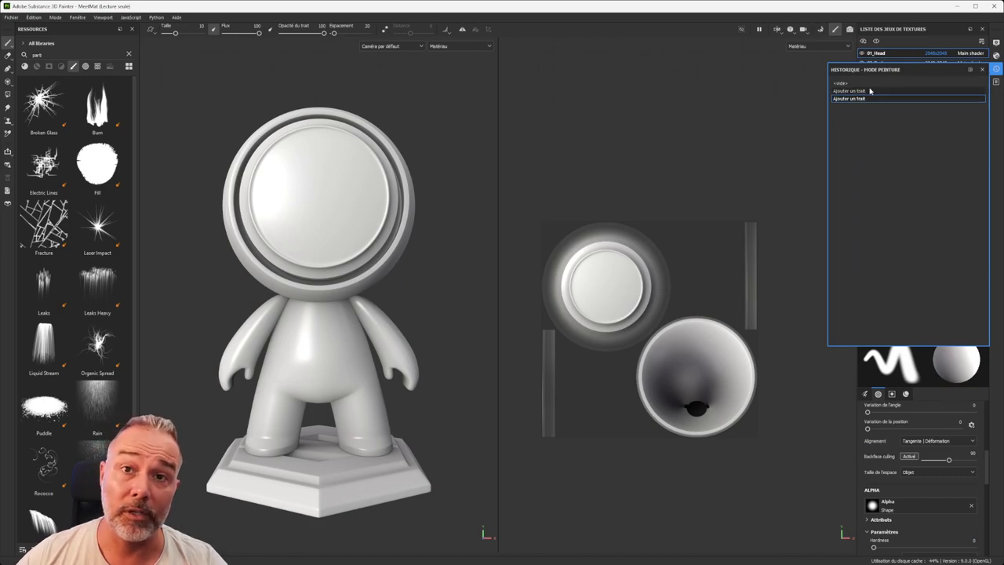
click(982, 69)
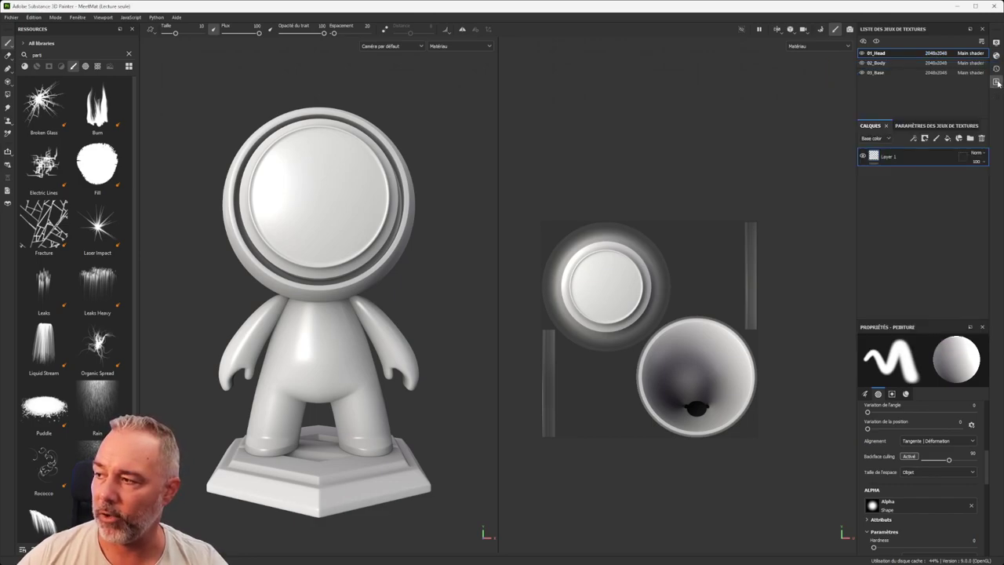
click(996, 81)
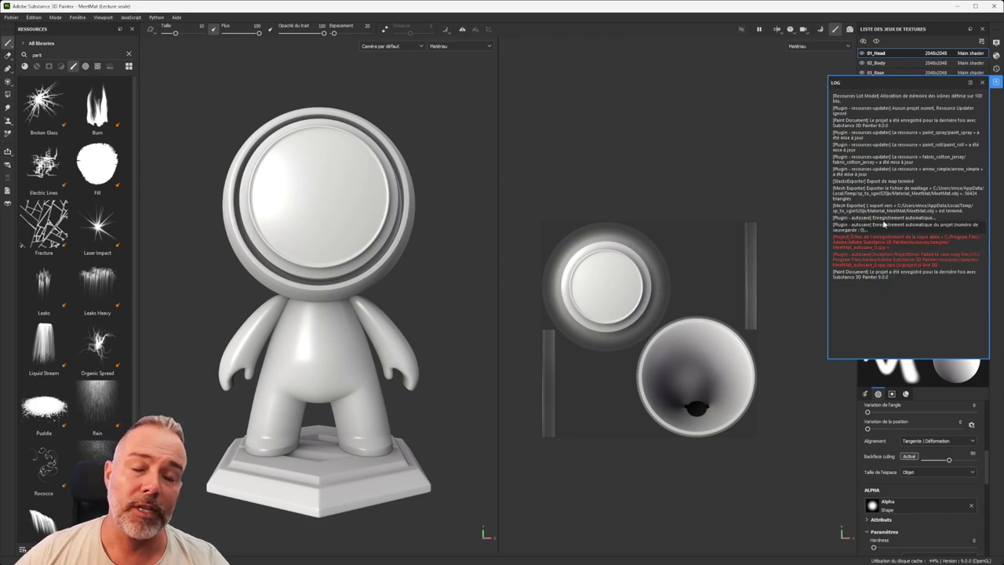
click(982, 82)
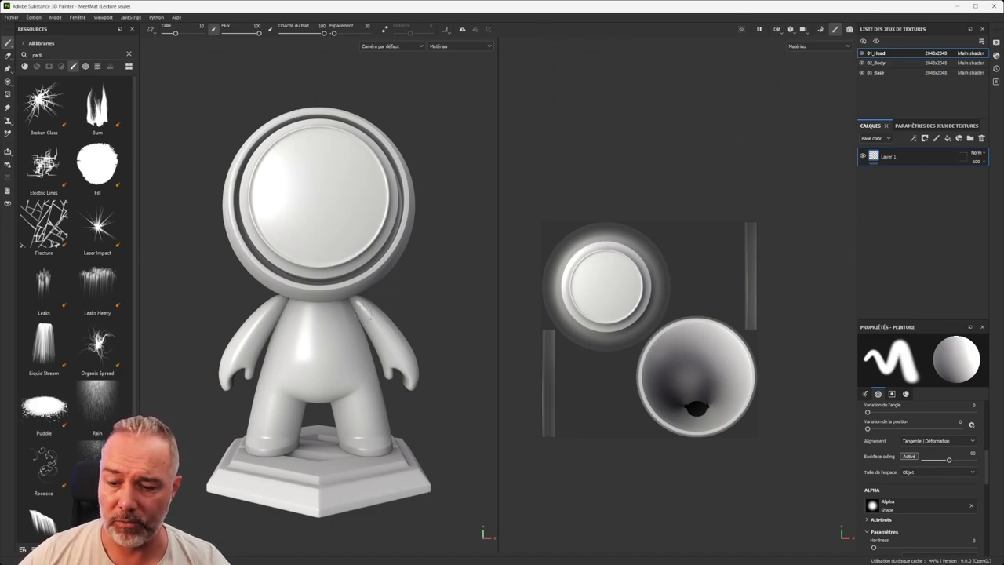
click(996, 83)
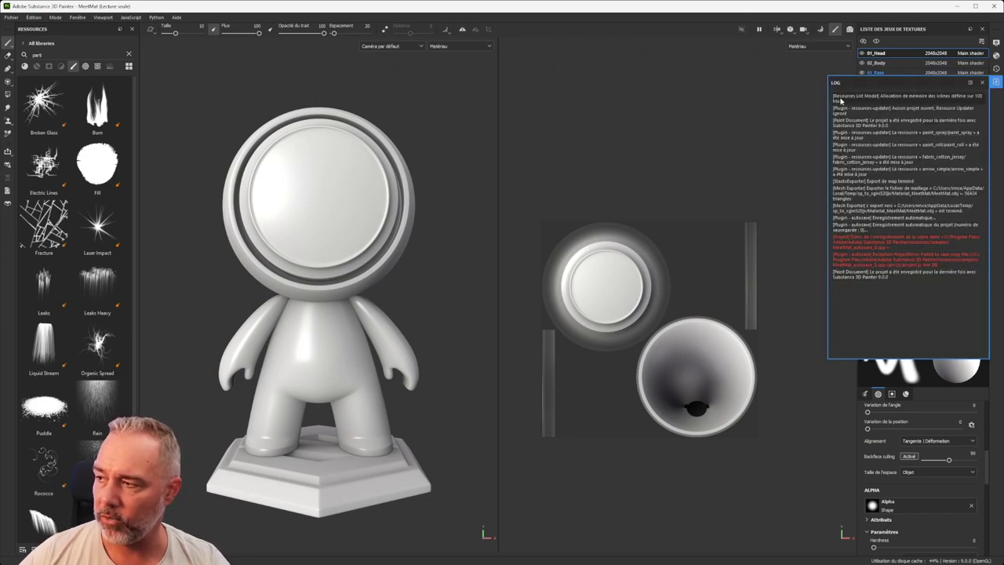
click(982, 83)
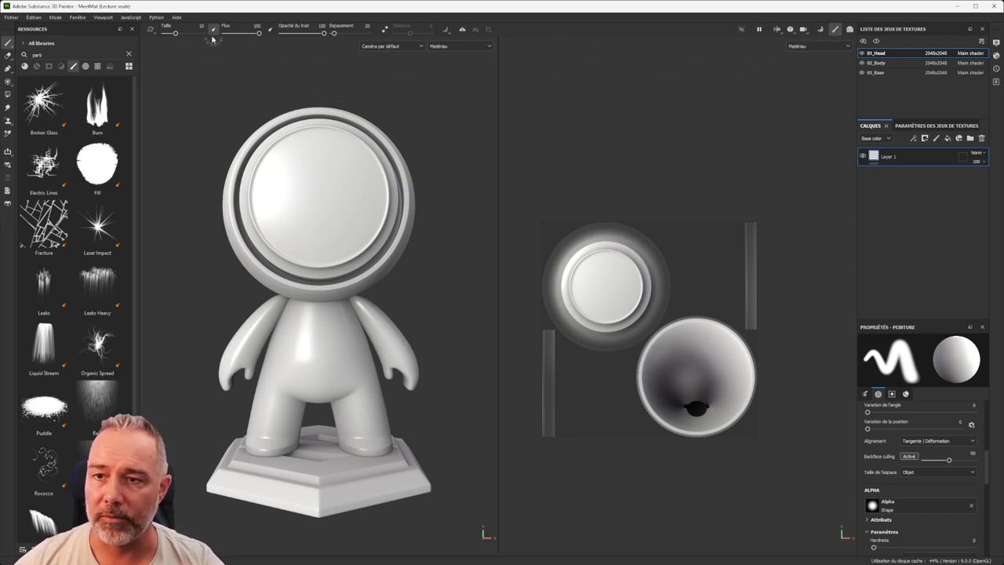
click(174, 17)
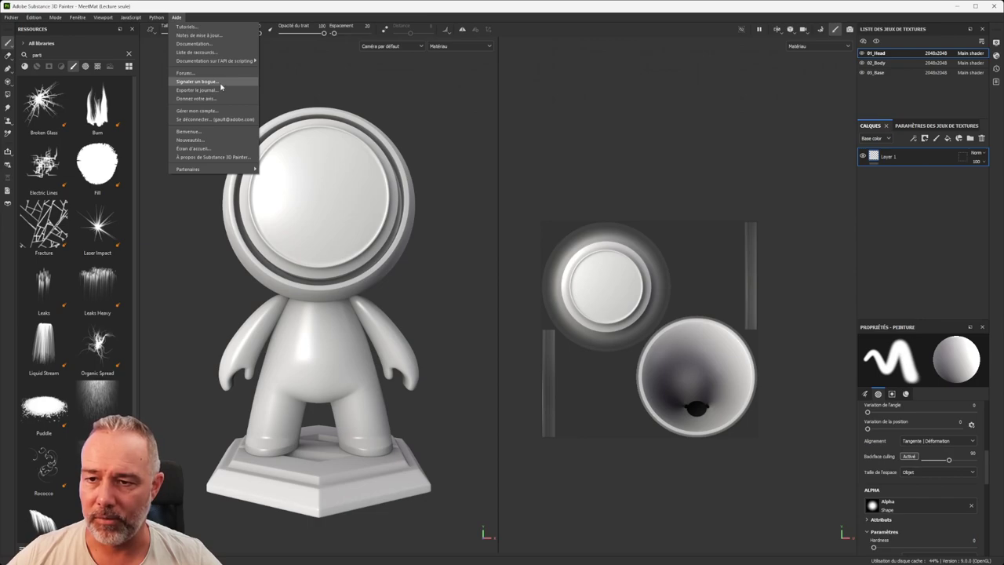
click(368, 11)
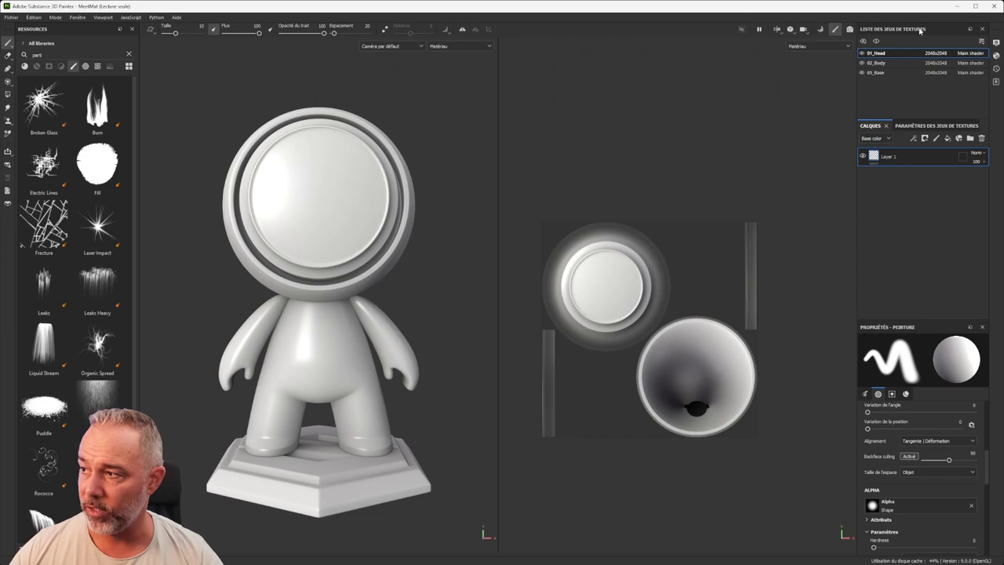
Step: Undock the texture set list from the interface and close it
drag(928, 29, 730, 112)
click(722, 109)
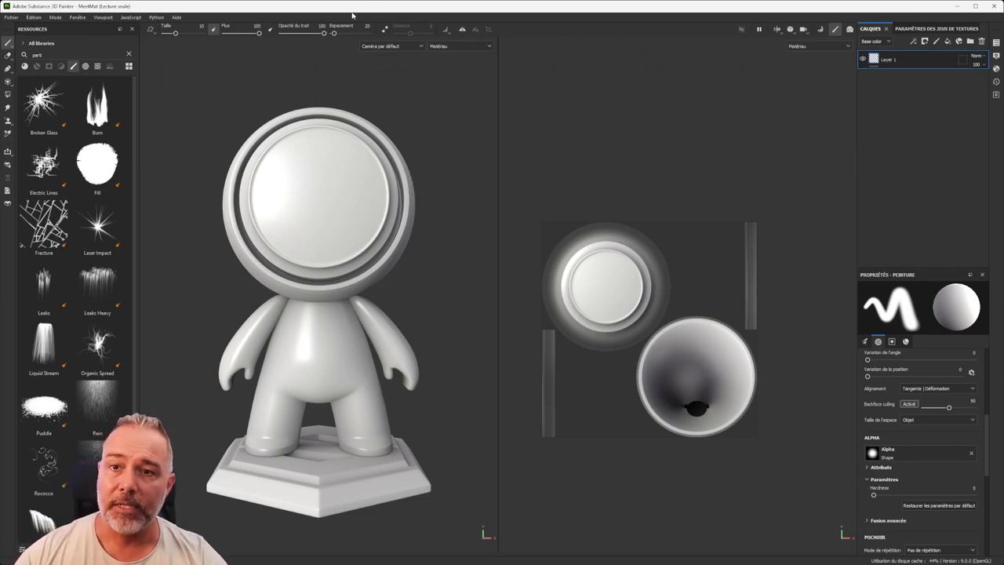
click(77, 17)
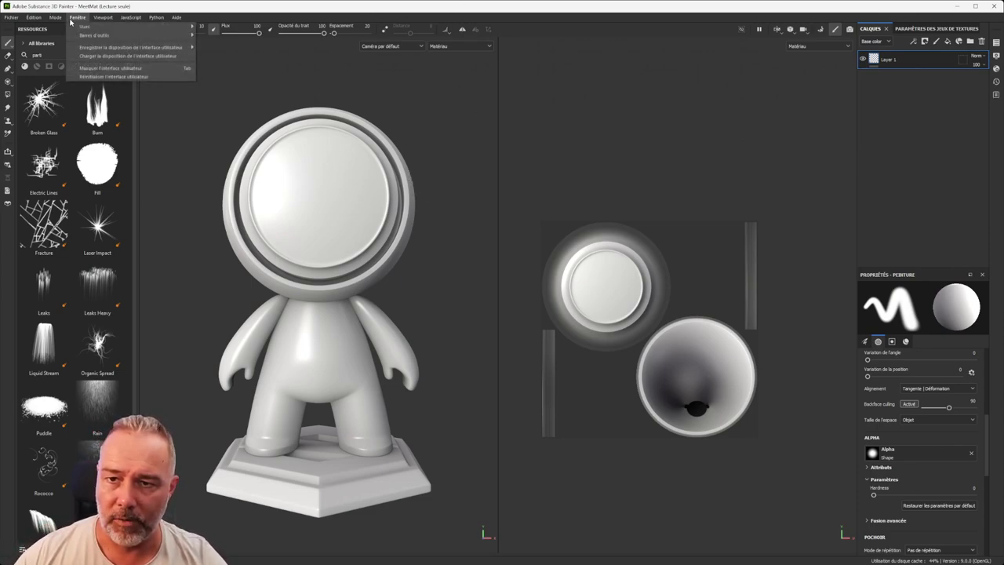
mouse_move(79, 27)
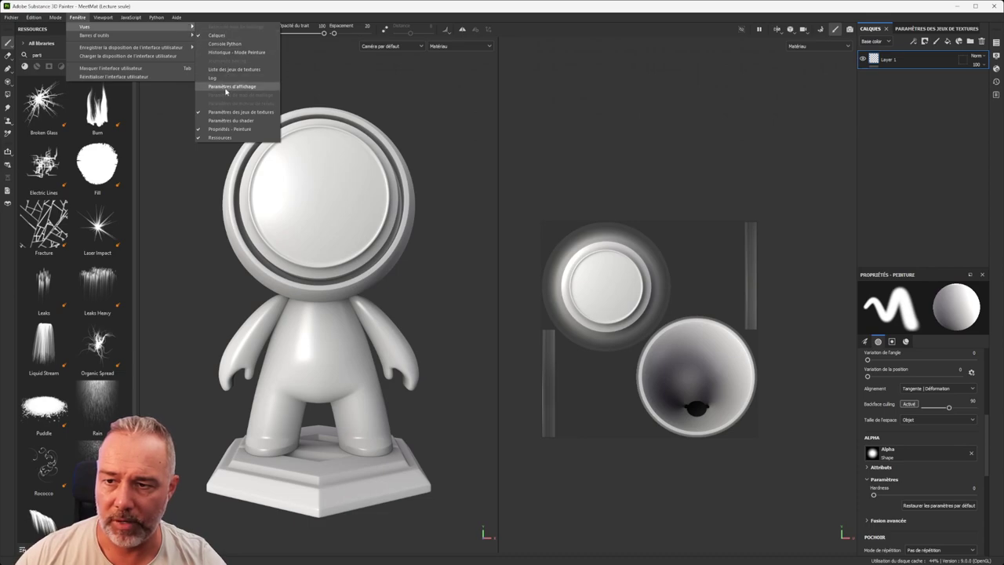
mouse_move(136, 39)
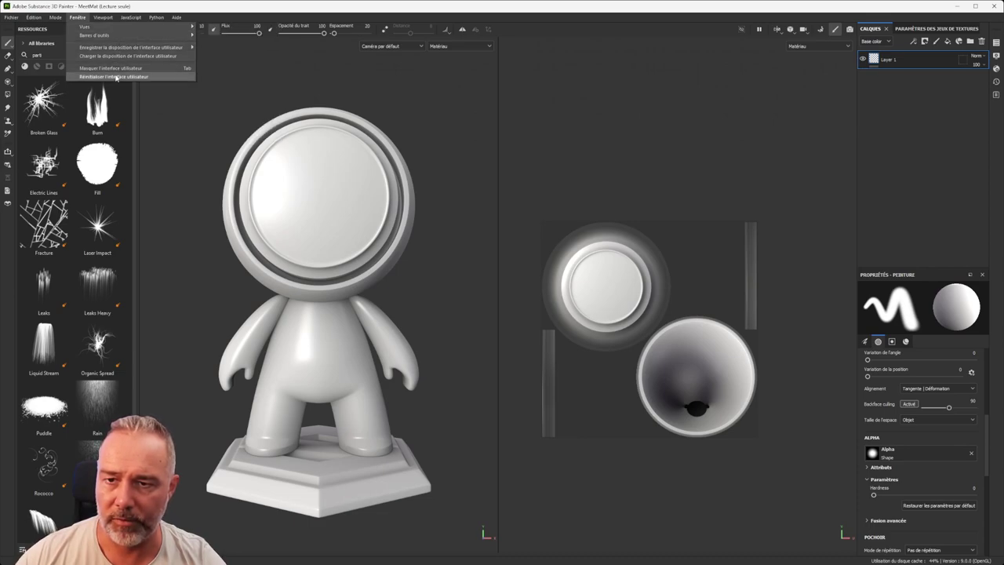
mouse_move(131, 19)
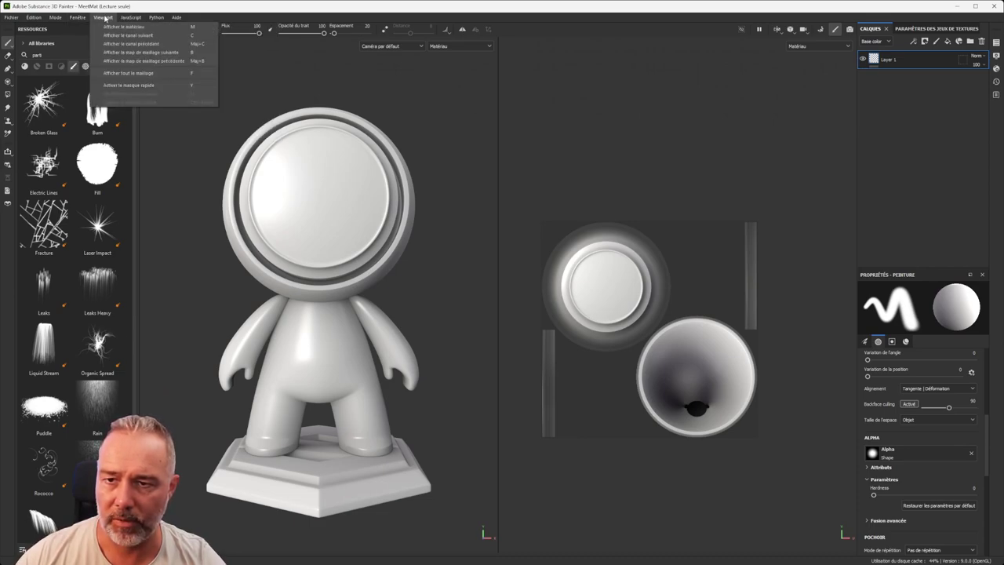
click(157, 9)
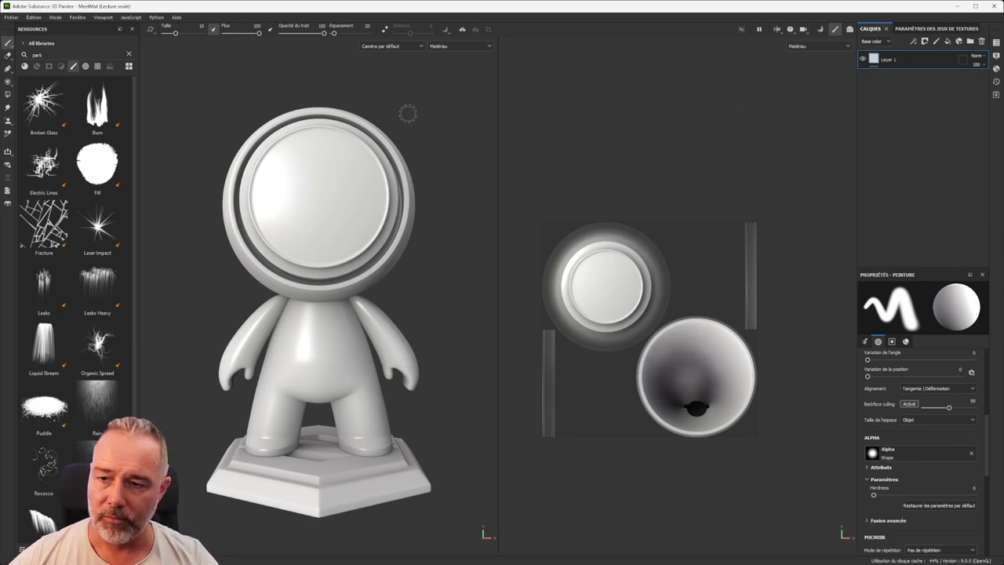
key(alt)
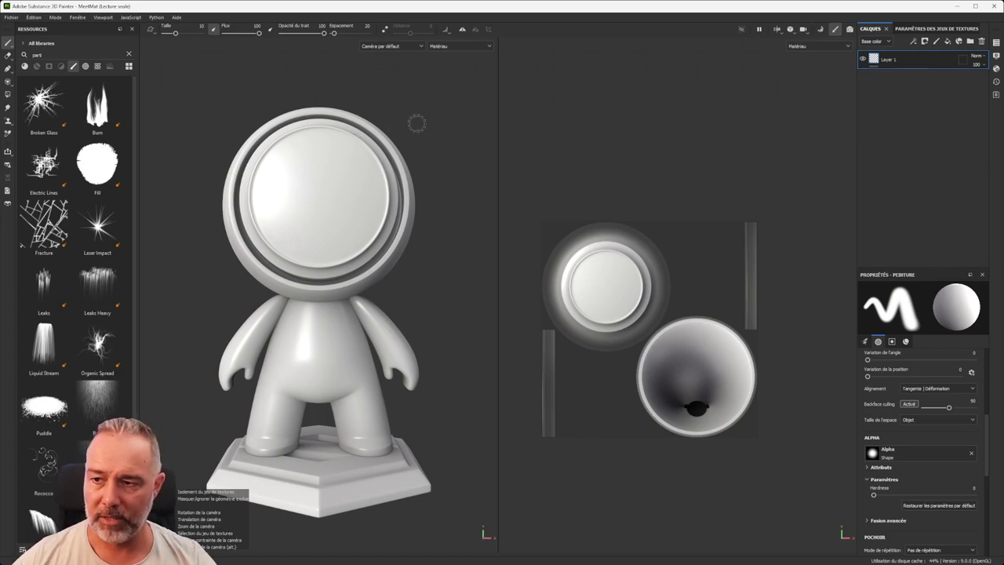
Step: Look over the MeetMat figure in the 3D view from slightly different angles and distances
alt+drag(416, 123, 421, 146)
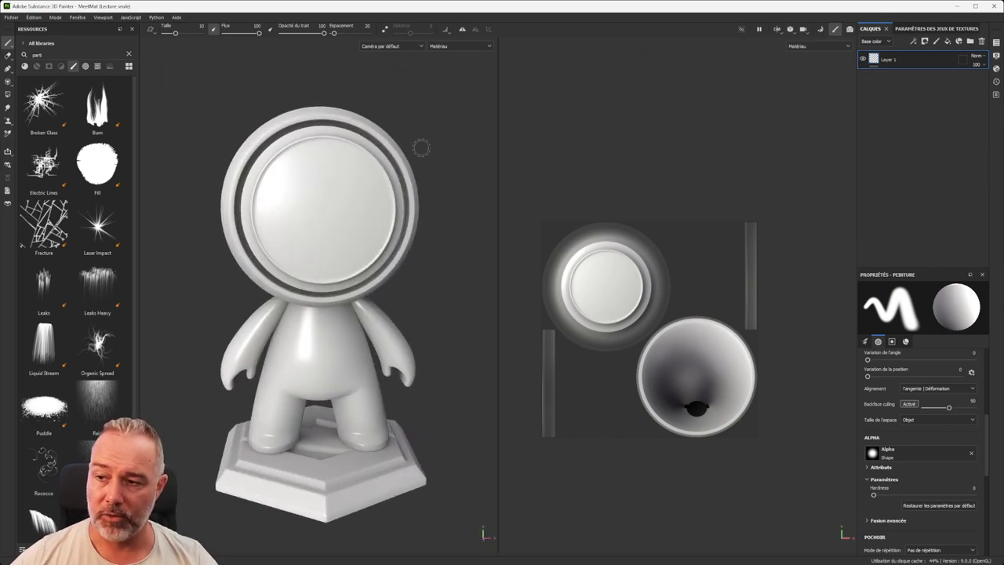
middle_drag(424, 180, 403, 161)
alt+right_drag(434, 204, 361, 151)
alt+right_drag(377, 246, 438, 204)
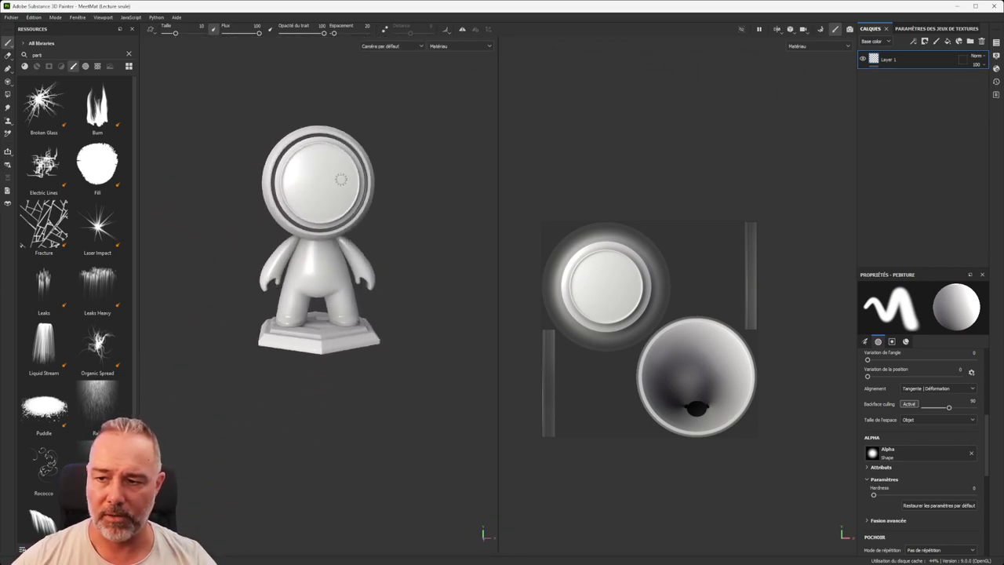
scroll(340, 180, up, 2)
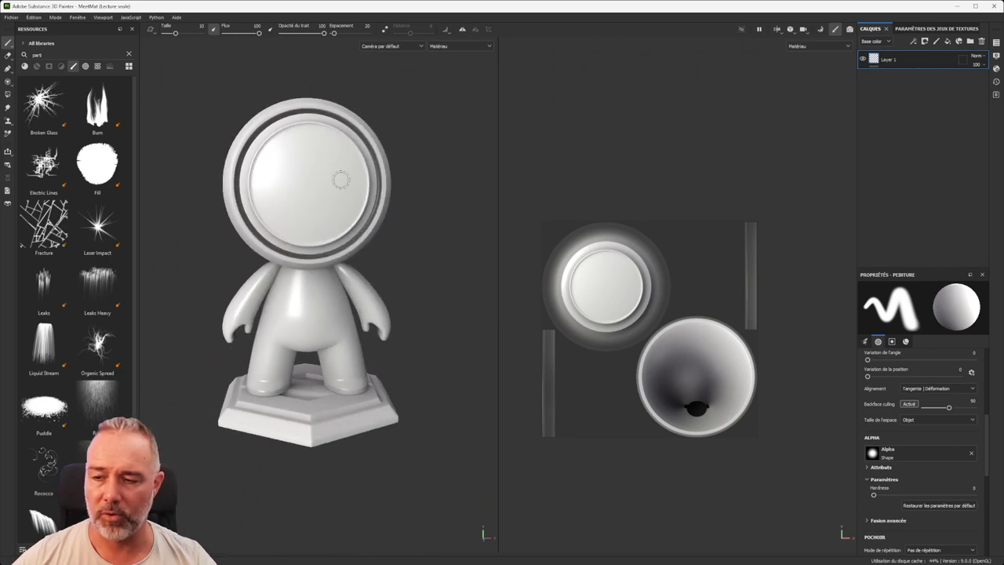
scroll(340, 181, up, 4)
scroll(340, 180, down, 3)
scroll(341, 181, up, 1)
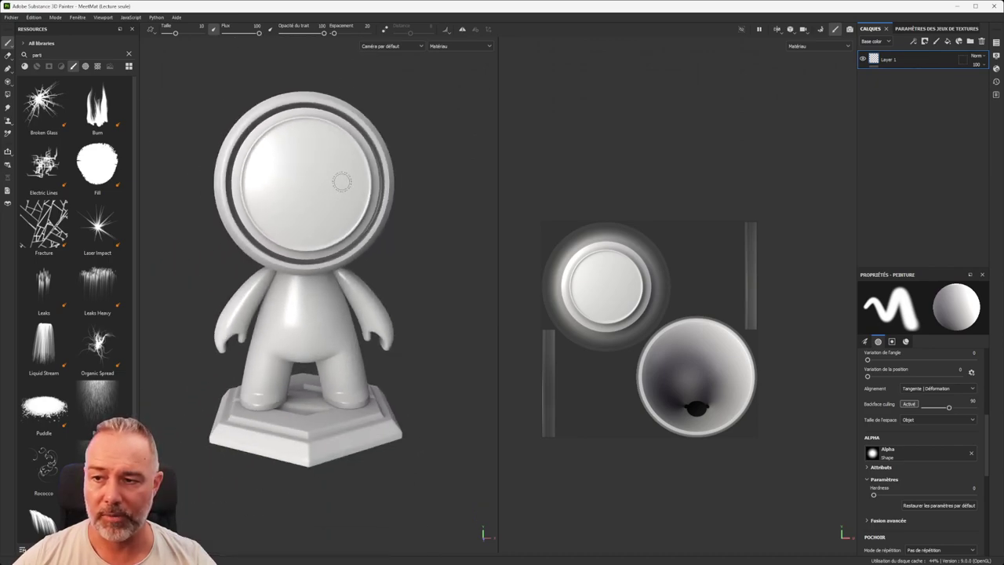
scroll(342, 183, up, 1)
mouse_move(345, 178)
alt+right_down()
mouse_move(358, 227)
mouse_move(352, 267)
mouse_move(358, 164)
mouse_move(411, 269)
alt+right_up()
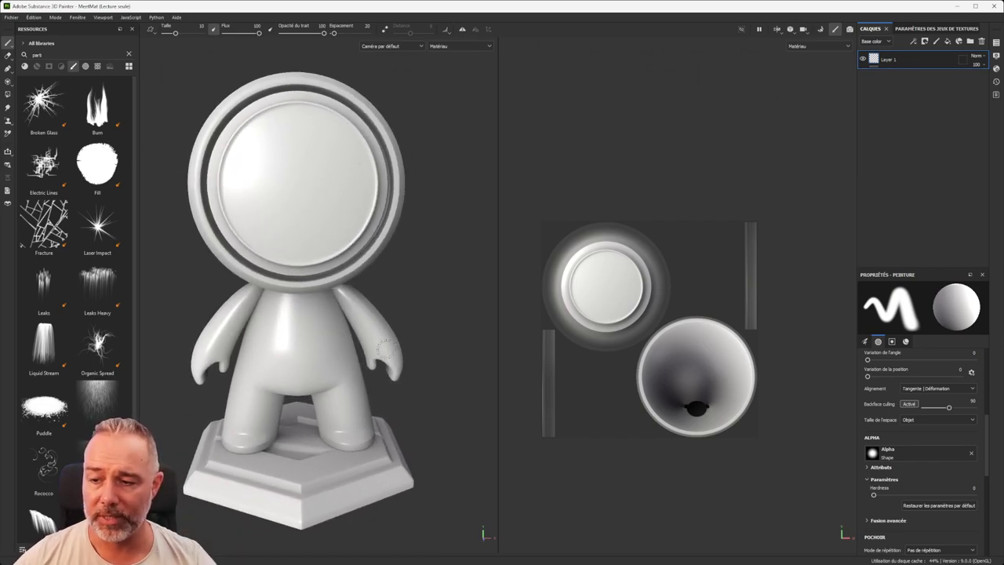
Step: Inspect the figure's feet, arms and body up close in the 3D view, returning to the whole figure each time
scroll(384, 348, up, 3)
scroll(384, 348, down, 3)
scroll(211, 356, up, 3)
scroll(210, 356, down, 3)
scroll(250, 434, up, 4)
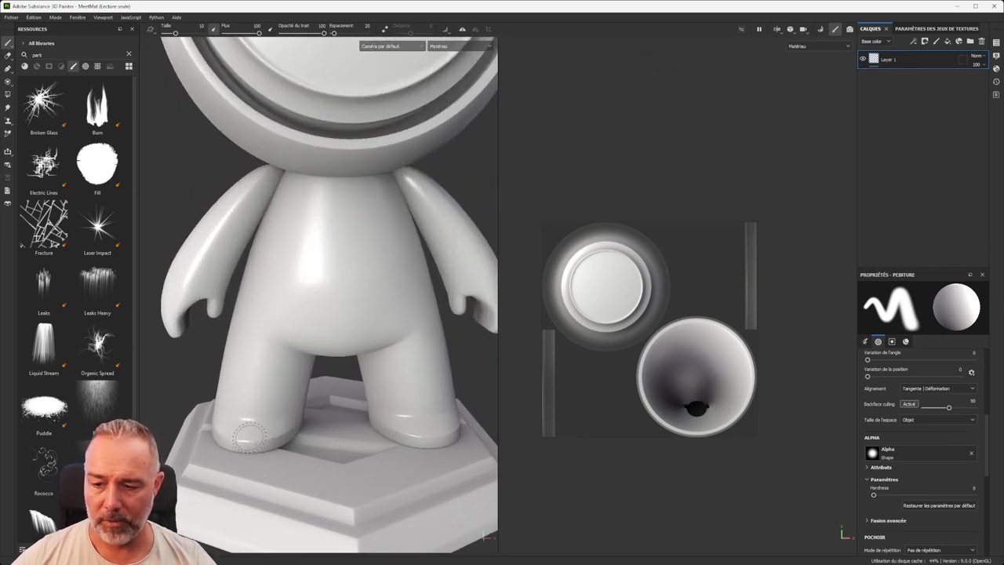
scroll(249, 435, up, 3)
scroll(249, 435, down, 4)
scroll(249, 435, down, 4)
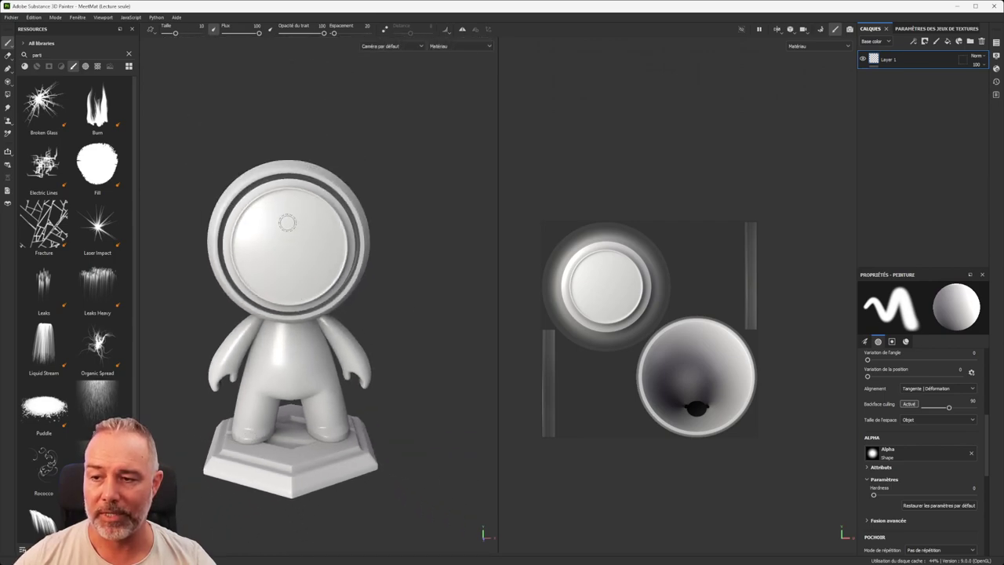
drag(350, 383, 359, 366)
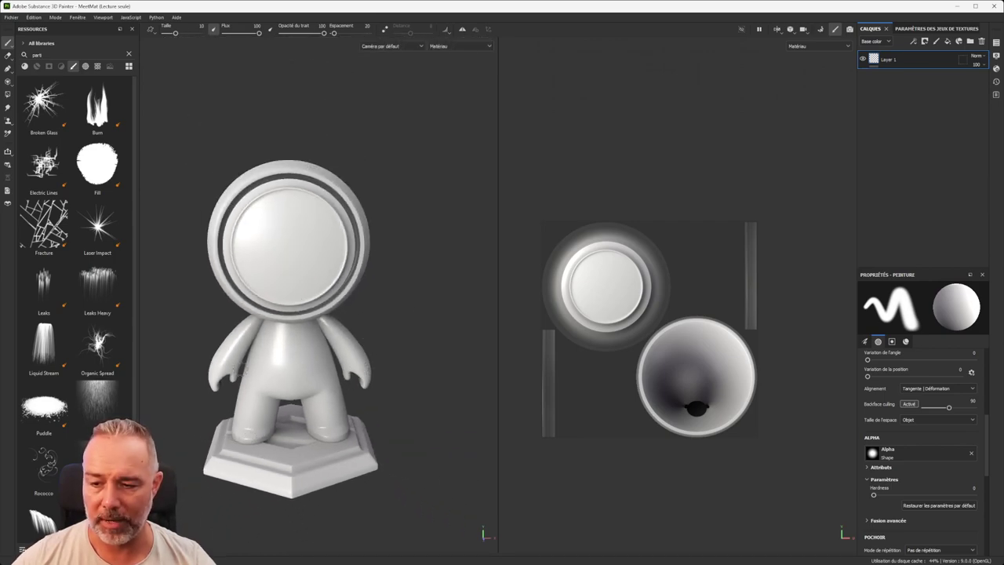
scroll(218, 369, up, 5)
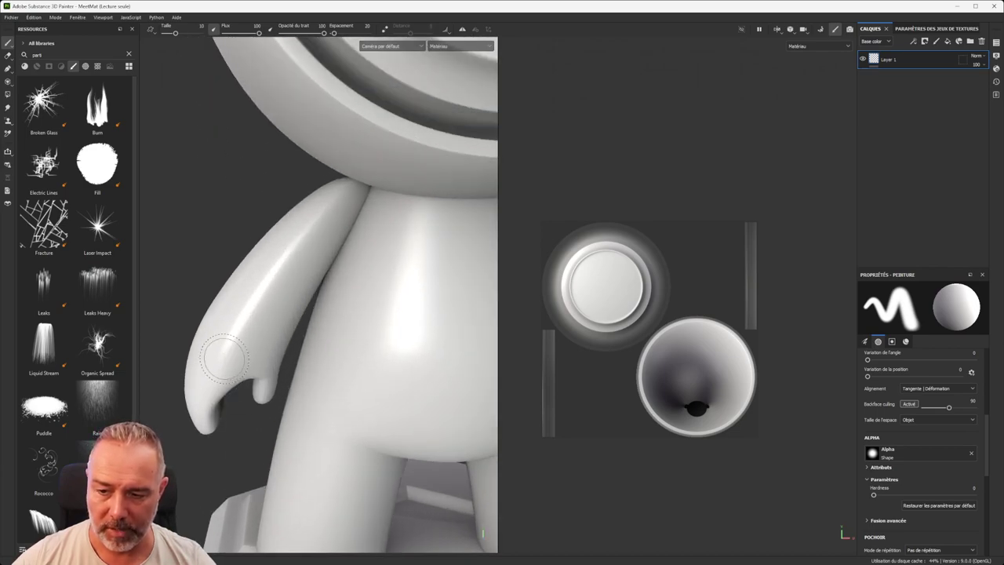
scroll(222, 359, down, 5)
scroll(219, 360, up, 4)
scroll(224, 355, down, 3)
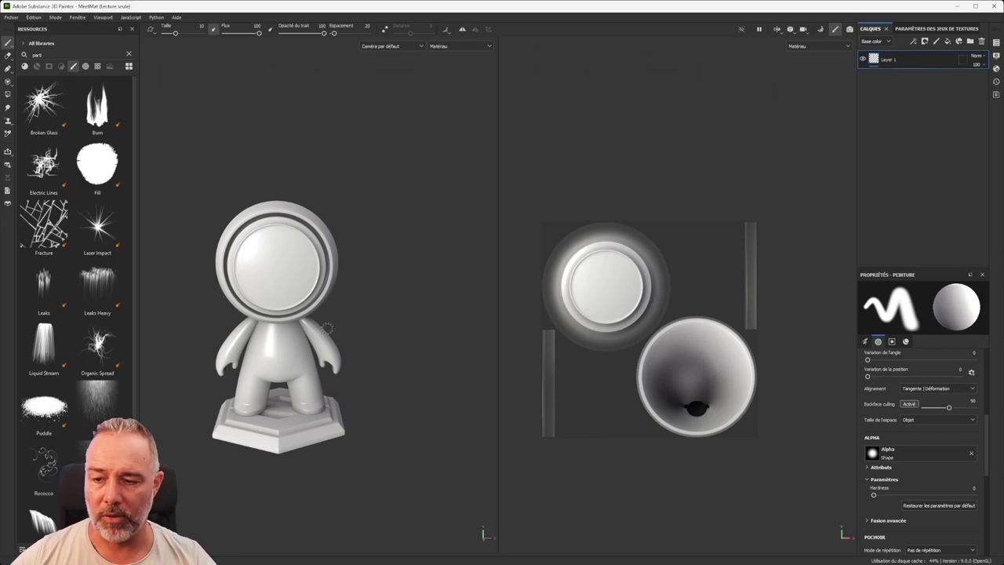
Step: Shift the figure partly out of sight in the 3D view and reframe the whole model
mouse_move(274, 331)
alt+middle_down()
mouse_move(507, 295)
mouse_move(497, 284)
mouse_move(536, 246)
mouse_move(511, 250)
mouse_move(527, 244)
alt+middle_up()
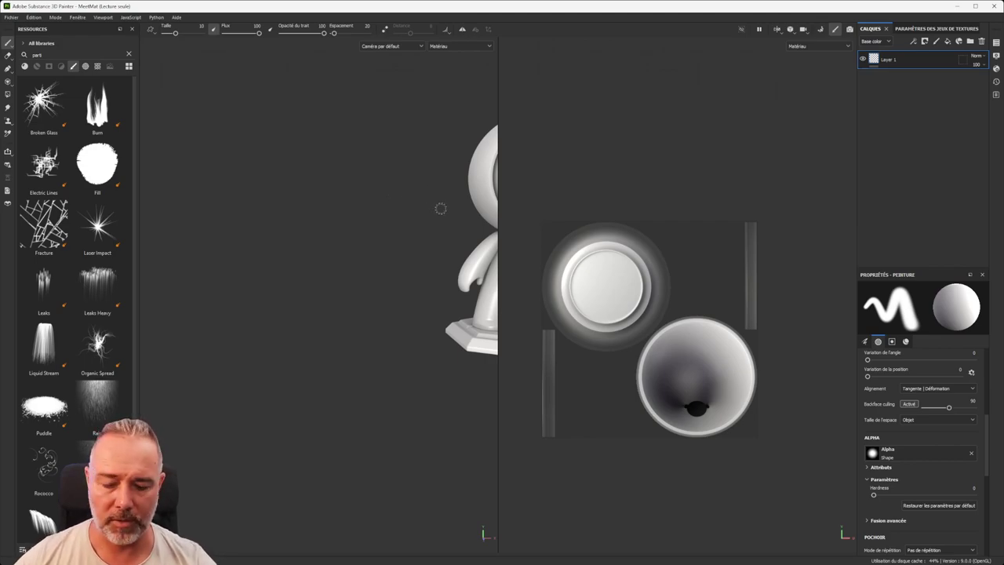
key(f)
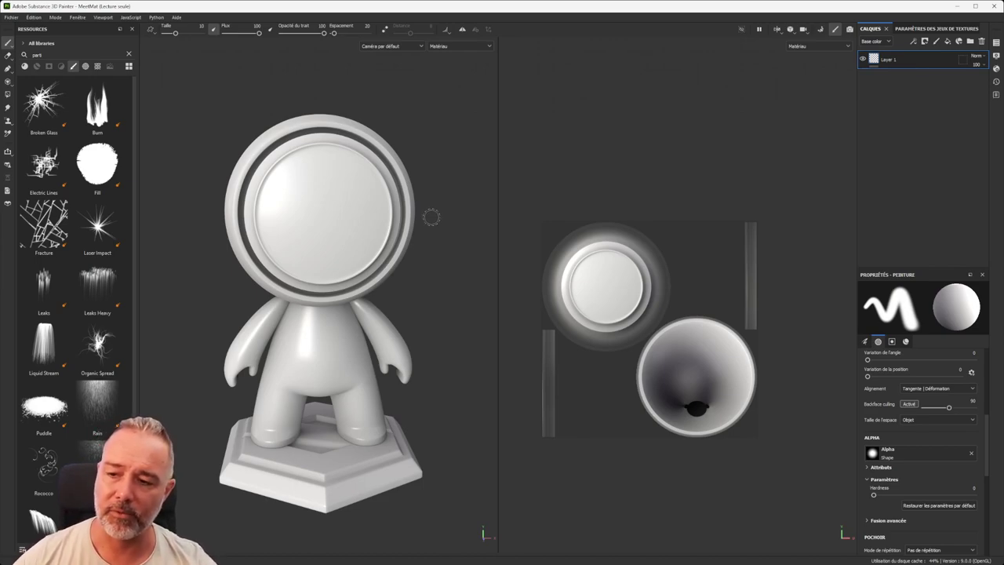
middle_drag(348, 264, 348, 253)
mouse_move(349, 249)
alt+mouse_down()
mouse_move(314, 228)
mouse_move(357, 252)
alt+mouse_up()
Step: Try a short paint stroke across the figure's face disc and undo it
drag(313, 214, 363, 255)
key(ctrl+z)
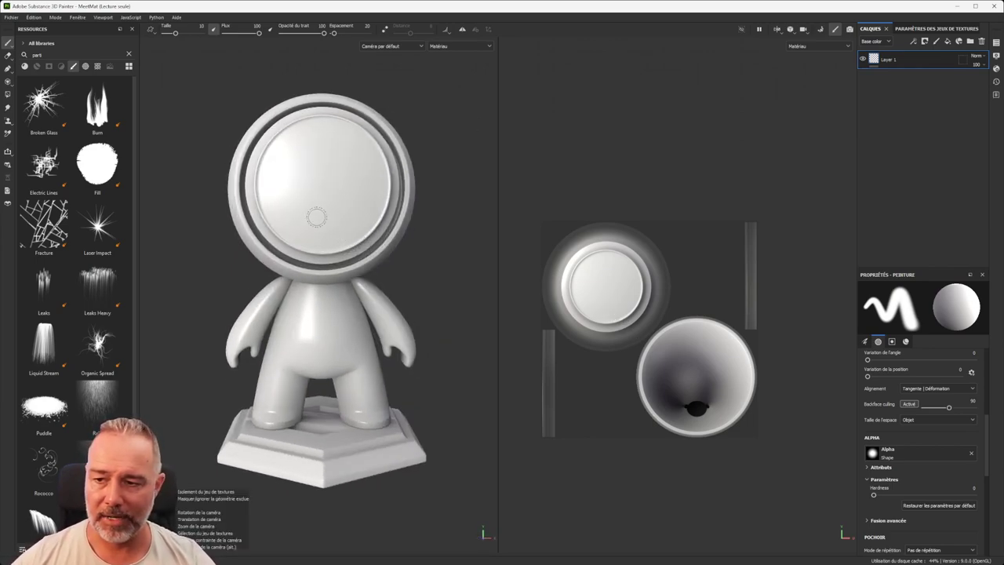
alt+drag(314, 214, 337, 273)
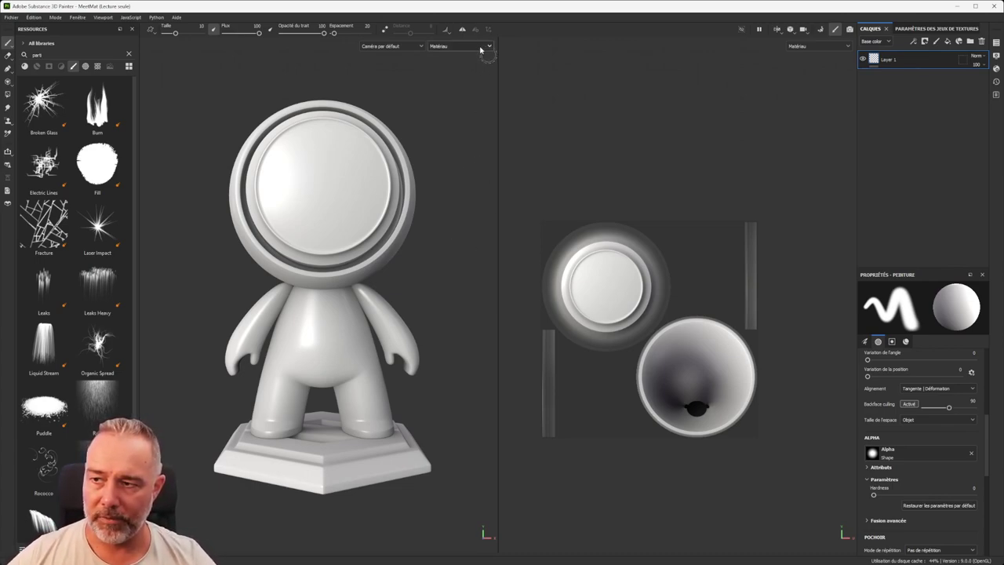
Step: Look through the available preset cameras and show the 3D view through C1_Front
click(422, 47)
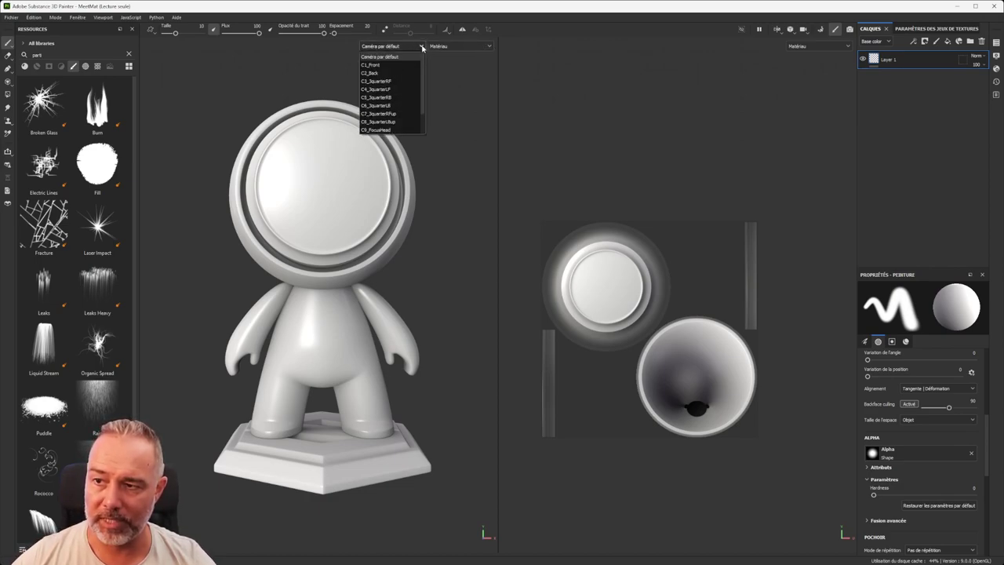
scroll(422, 79, down, 1)
drag(422, 84, 426, 51)
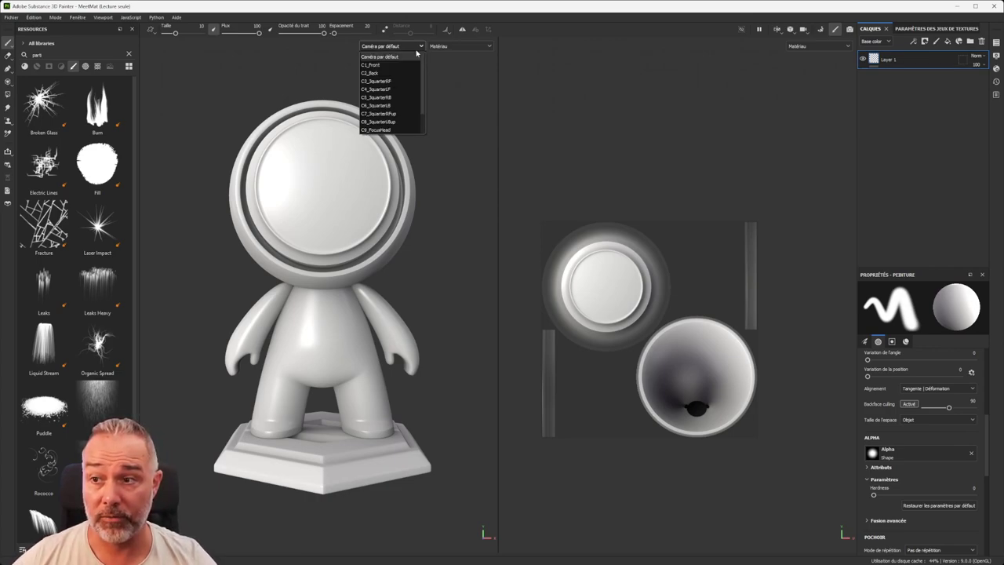
click(381, 65)
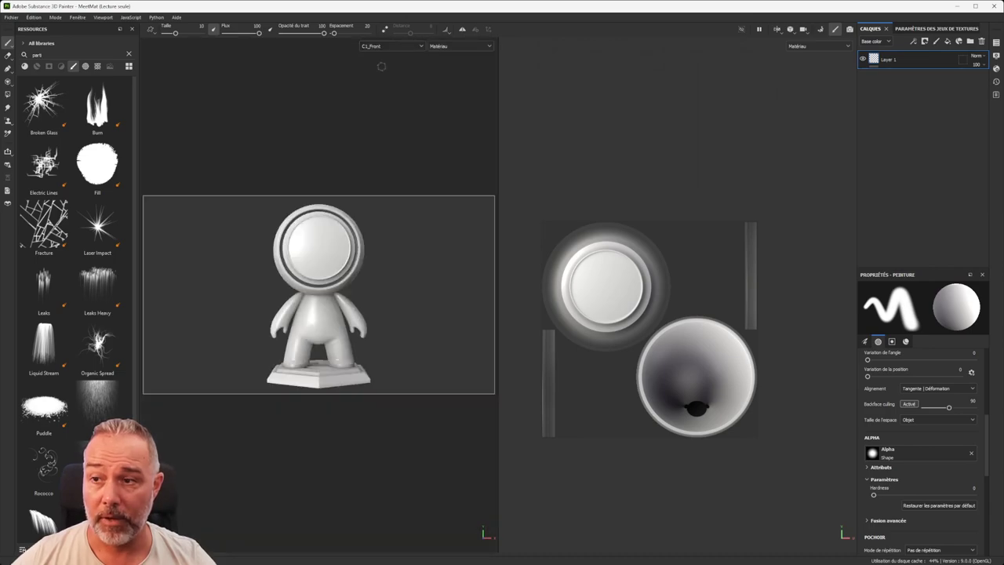
Step: Step through the other preset cameras, including C2_Back and C6_3quarterLB, and return to the default camera
scroll(408, 48, down, 3)
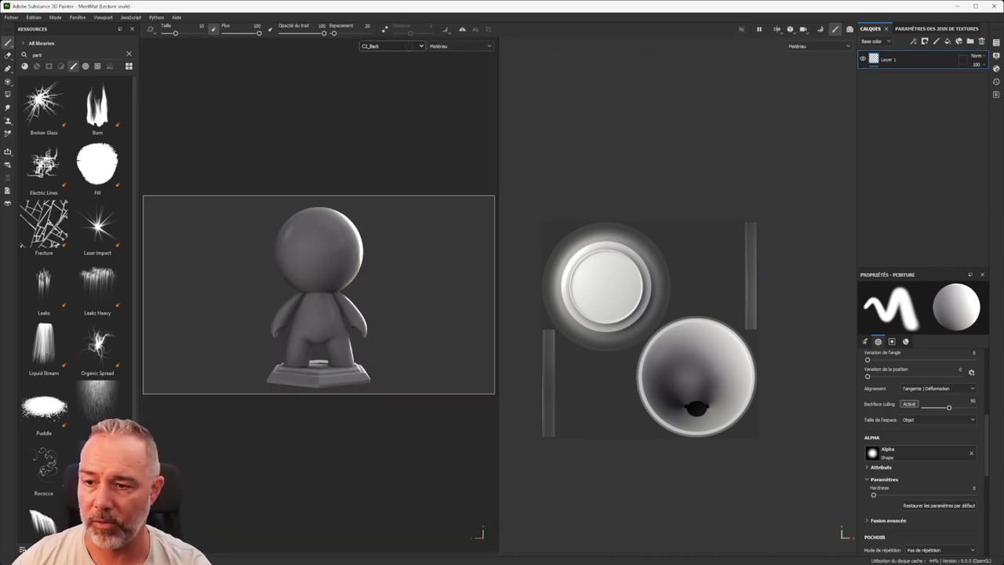
scroll(421, 50, down, 4)
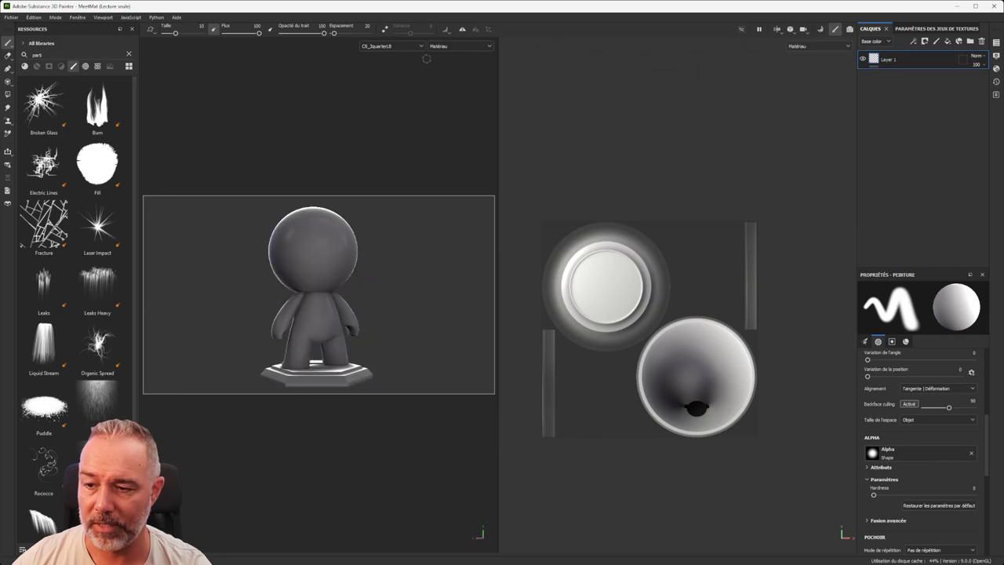
scroll(426, 55, down, 2)
scroll(425, 55, up, 1)
scroll(426, 55, down, 1)
scroll(426, 63, up, 7)
scroll(425, 62, down, 1)
scroll(426, 62, up, 1)
scroll(426, 63, up, 3)
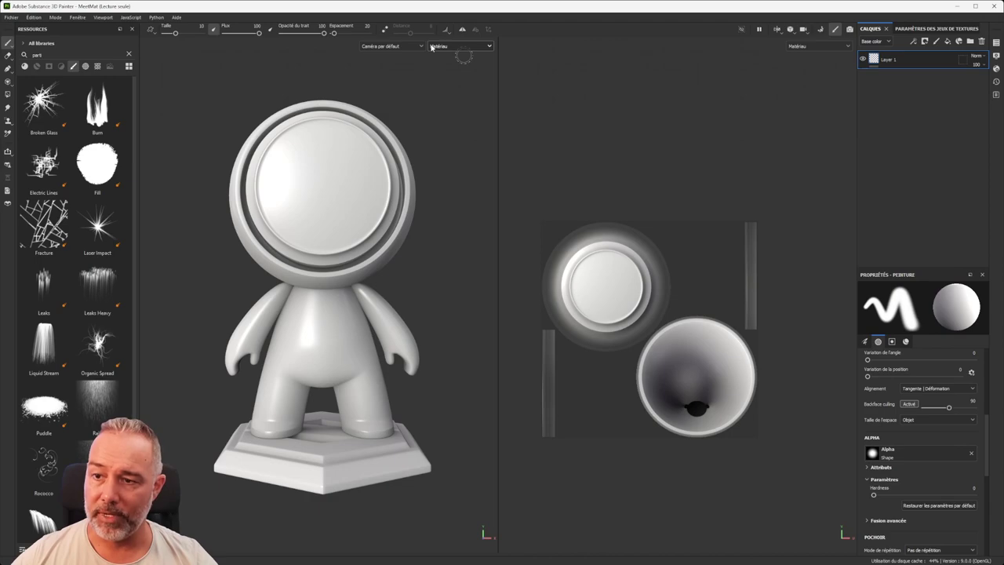
Step: Review the material, channel and mesh map display modes offered for the 3D view, and view the figure from a three-quarter angle
click(490, 47)
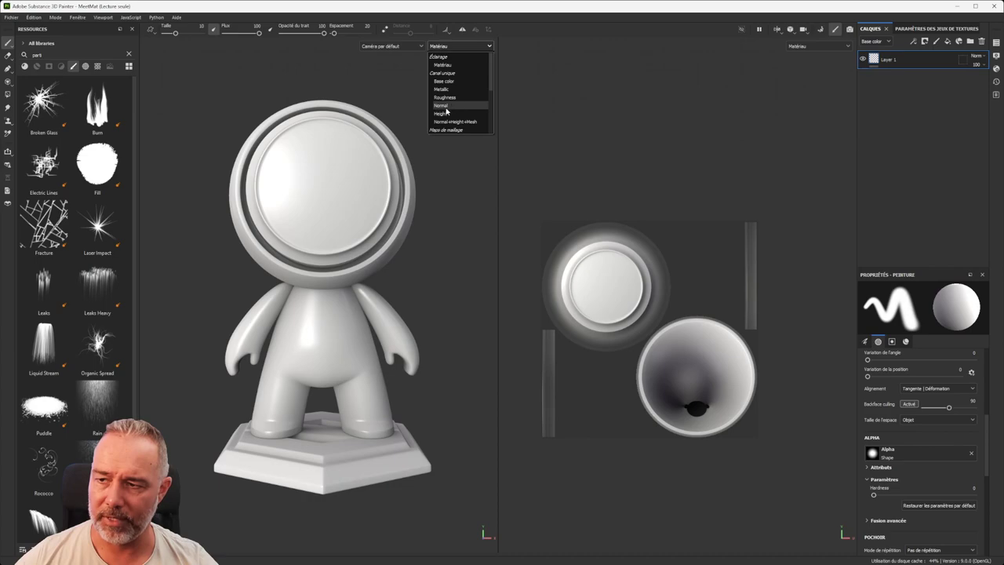
click(393, 106)
alt+drag(414, 134, 443, 65)
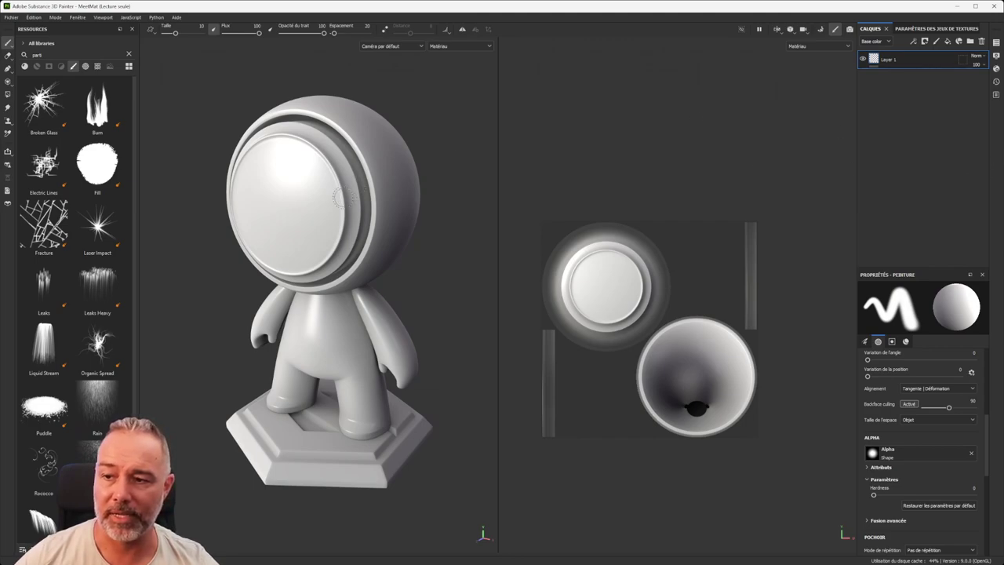
mouse_move(298, 200)
alt+mouse_down()
mouse_move(294, 227)
mouse_move(291, 206)
mouse_move(264, 253)
mouse_move(274, 216)
mouse_move(311, 217)
mouse_move(287, 209)
mouse_move(298, 213)
alt+mouse_up()
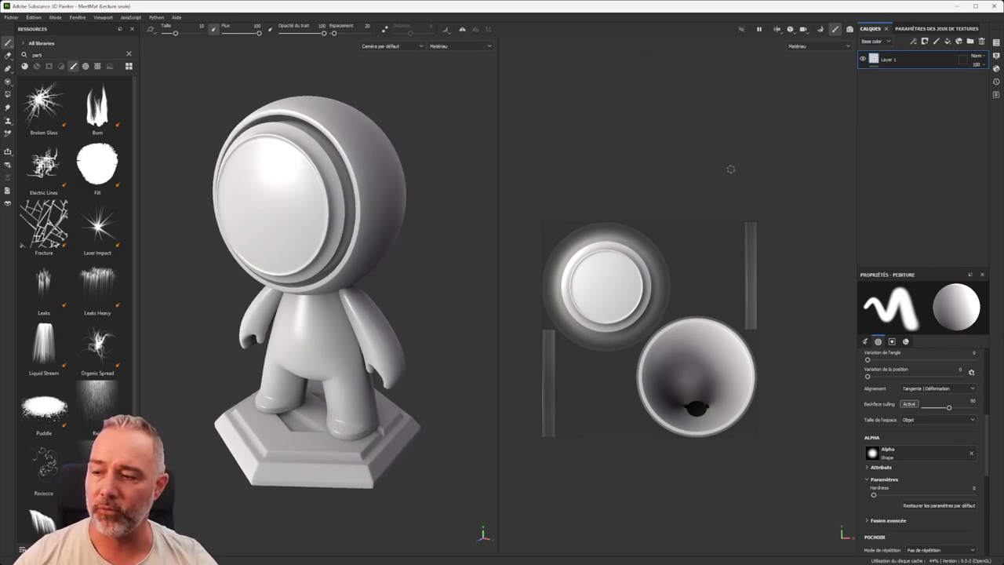
Step: Paint test strokes on the face disc in the 3D view and on the larger circular UV island in the 2D view, and undo them all
alt+middle_drag(634, 194, 668, 179)
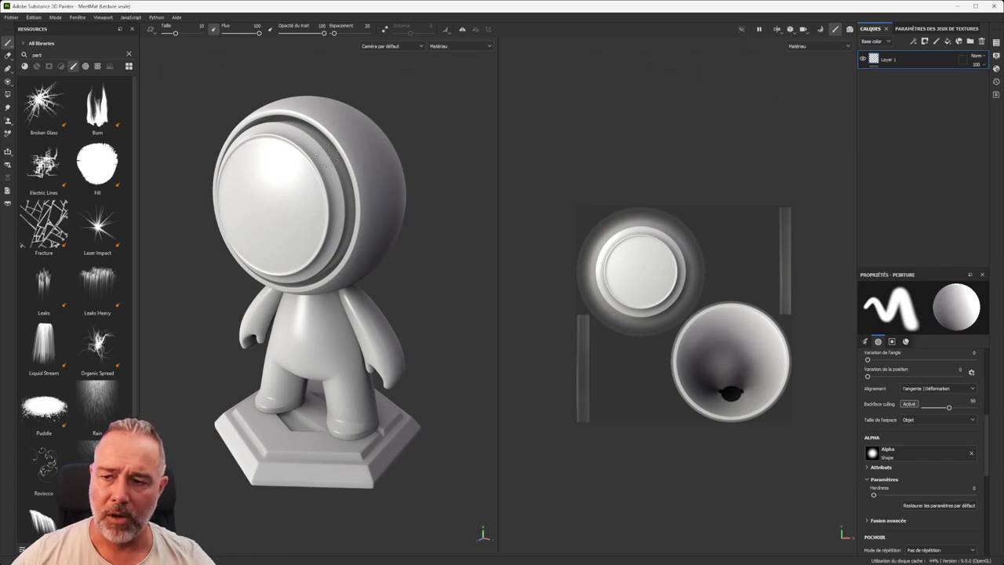
drag(308, 168, 265, 216)
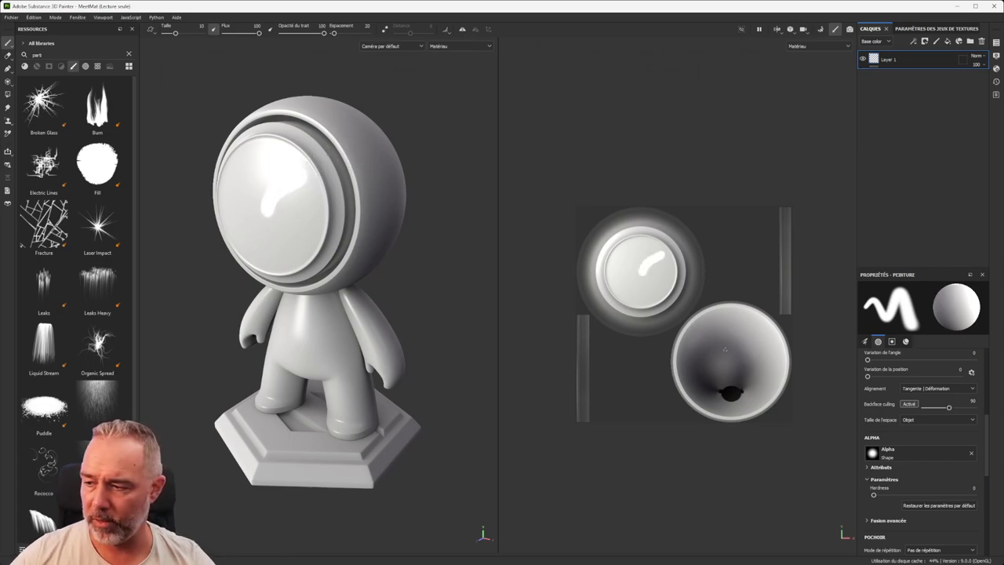
mouse_move(712, 357)
mouse_down()
mouse_move(744, 336)
mouse_move(751, 367)
mouse_move(722, 367)
mouse_up()
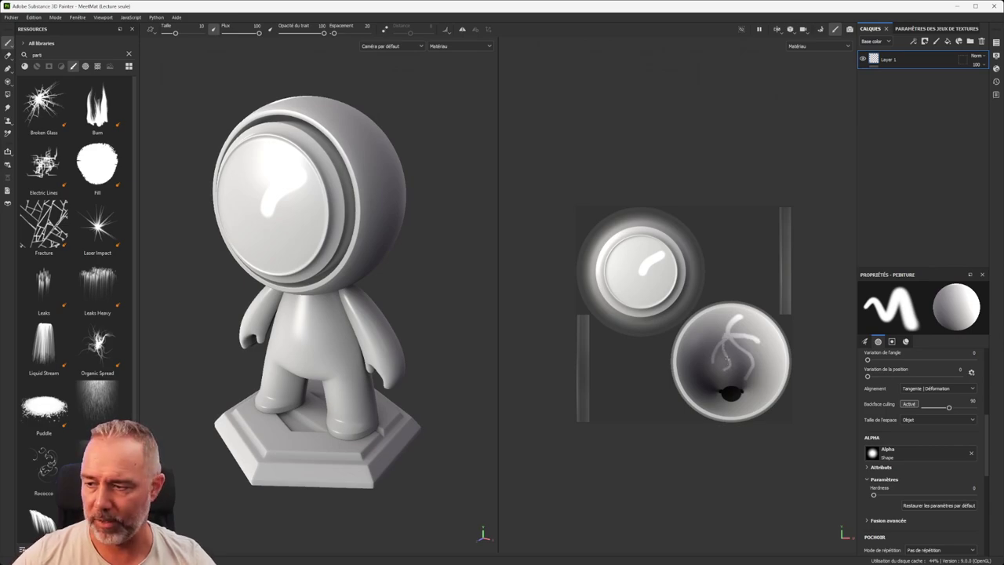
key(ctrl+z)
key(ctrl+z)
key(ctrl+z)
key(ctrl+z)
key(ctrl+z)
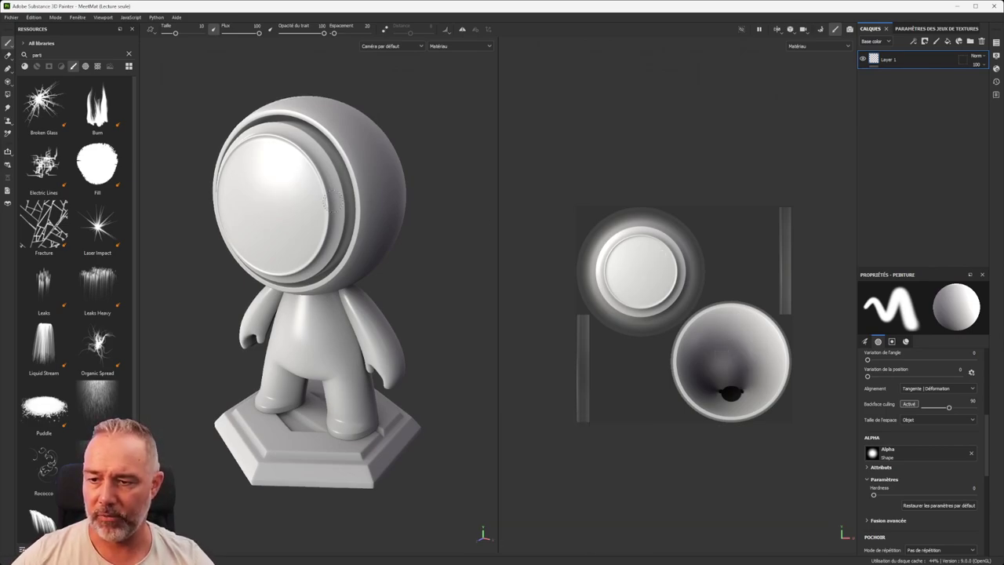
Step: Paint one diagonal stroke on the face disc in 3D and a second on the matching UV island in 2D, and undo both
drag(270, 185, 294, 224)
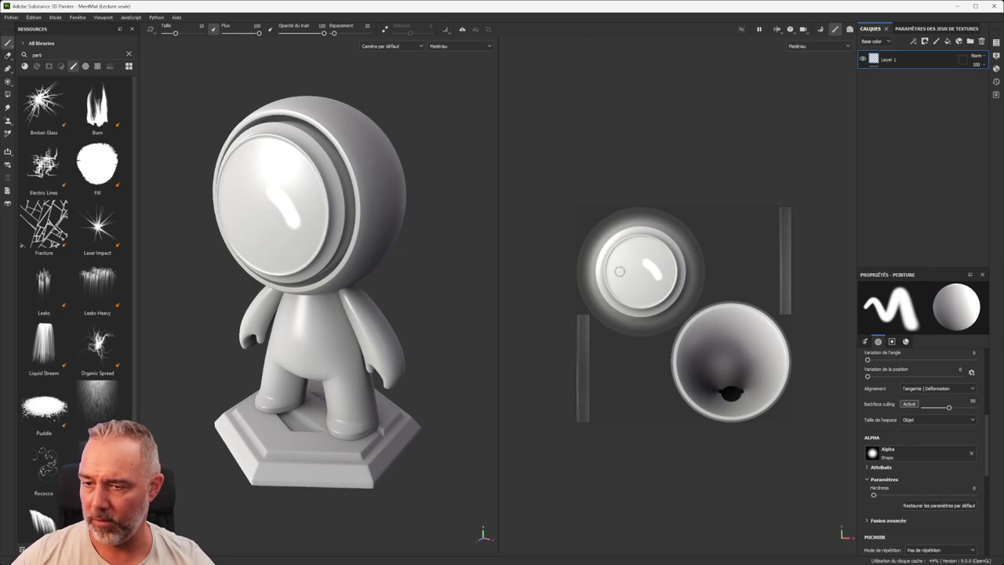
drag(619, 270, 634, 295)
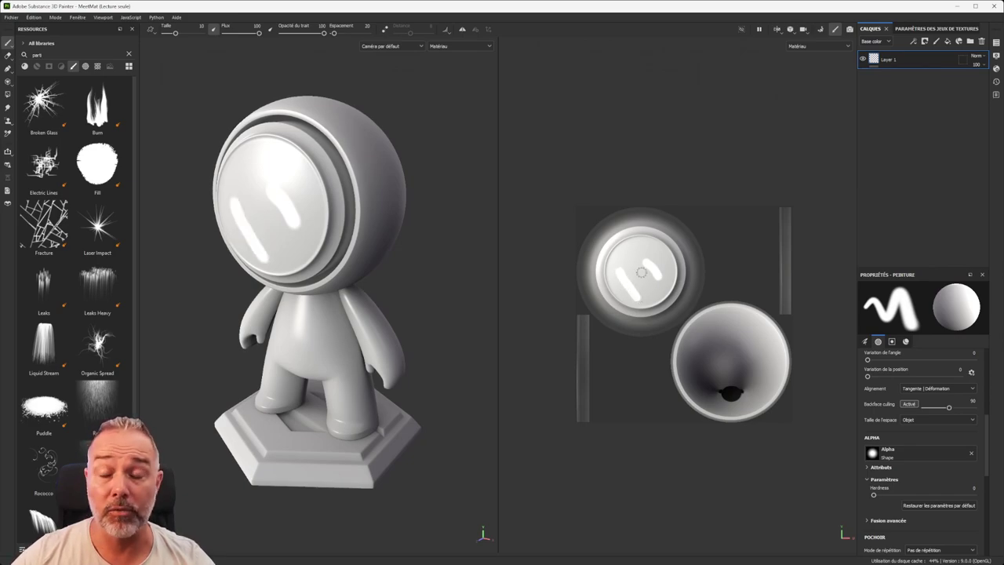
key(ctrl+z)
key(ctrl+z)
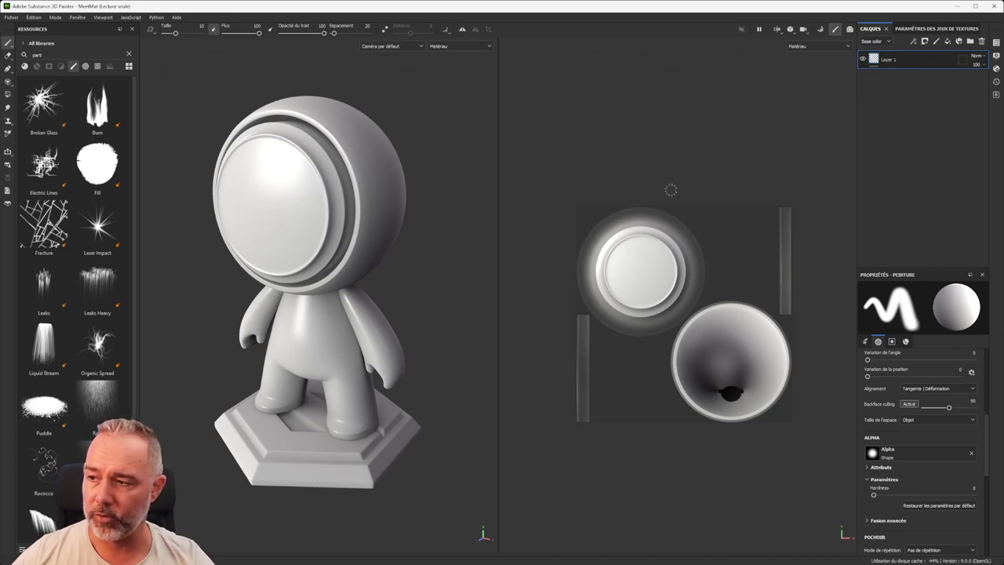
Step: Examine the UV layout in the 2D view, including the face disc island and the circular island with the dark opening
key(alt)
mouse_move(711, 177)
alt+mouse_down()
mouse_move(732, 177)
mouse_move(692, 157)
mouse_move(737, 168)
mouse_move(693, 155)
mouse_move(742, 164)
mouse_move(701, 156)
mouse_move(726, 160)
alt+mouse_up()
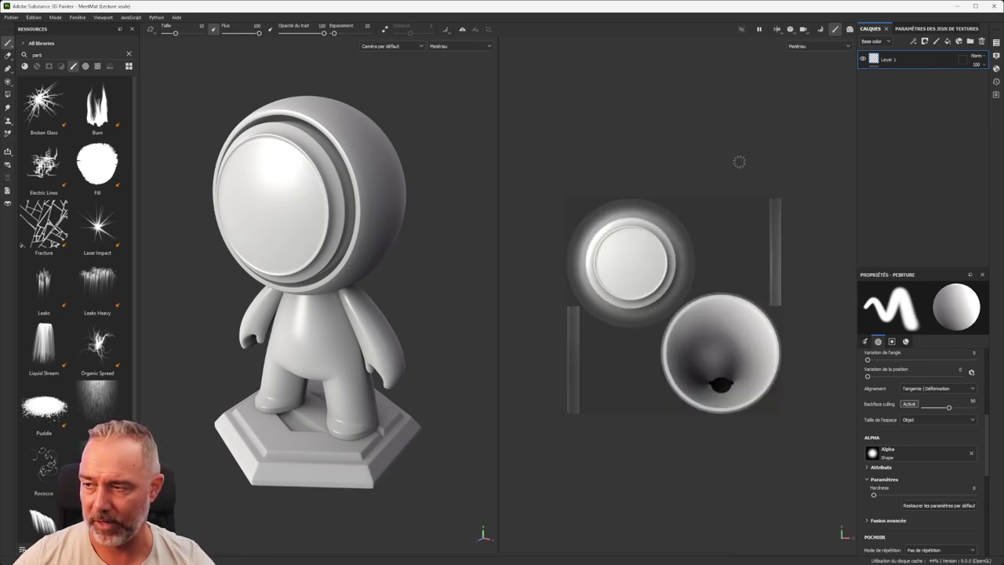
mouse_move(753, 157)
middle_down()
mouse_move(714, 159)
mouse_move(806, 202)
mouse_move(710, 160)
mouse_move(760, 139)
middle_up()
alt+right_drag(760, 139, 735, 238)
scroll(737, 243, up, 4)
scroll(738, 244, down, 2)
scroll(738, 243, down, 2)
scroll(601, 255, up, 2)
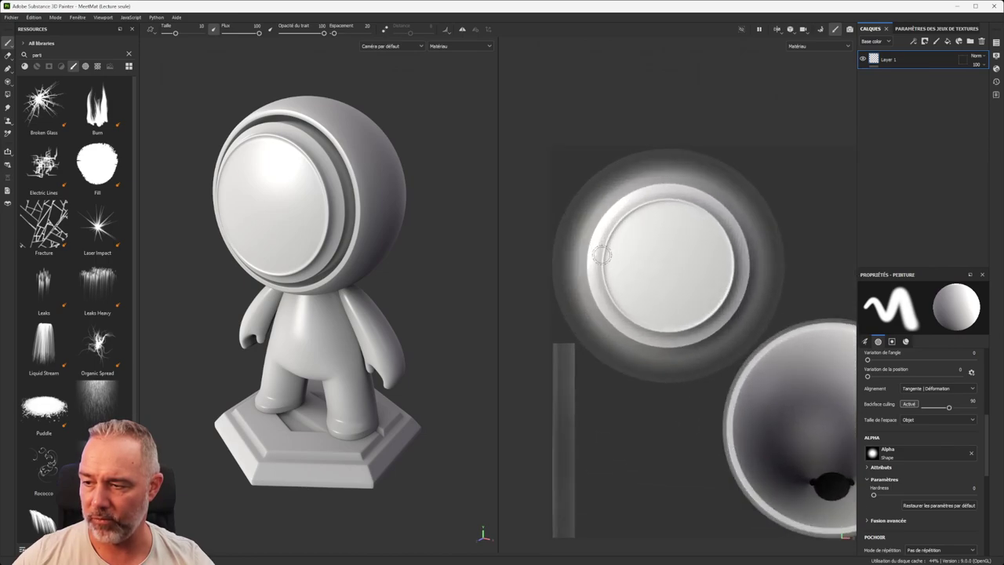
scroll(600, 255, down, 3)
scroll(717, 370, up, 4)
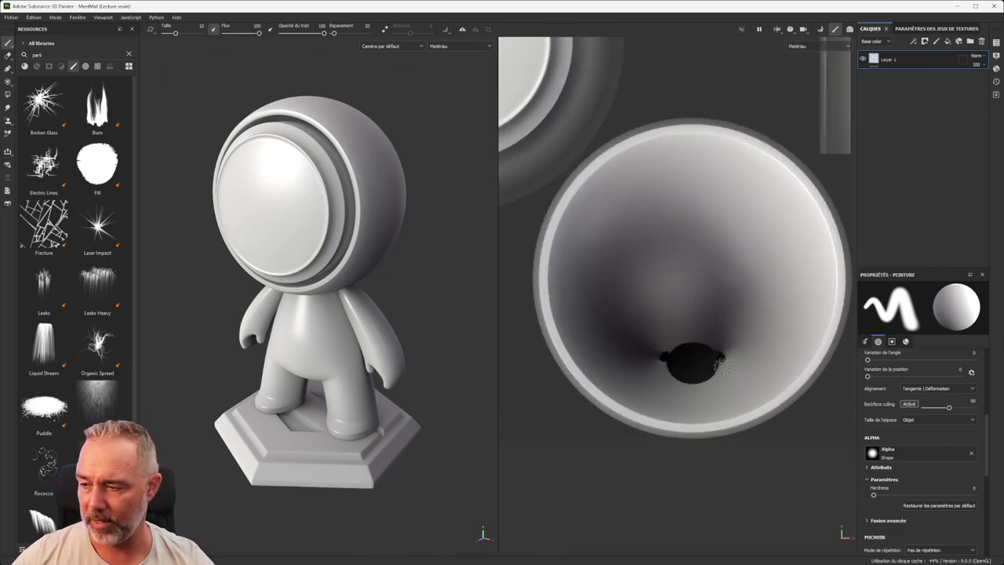
scroll(717, 370, down, 2)
scroll(567, 240, up, 3)
scroll(568, 242, down, 4)
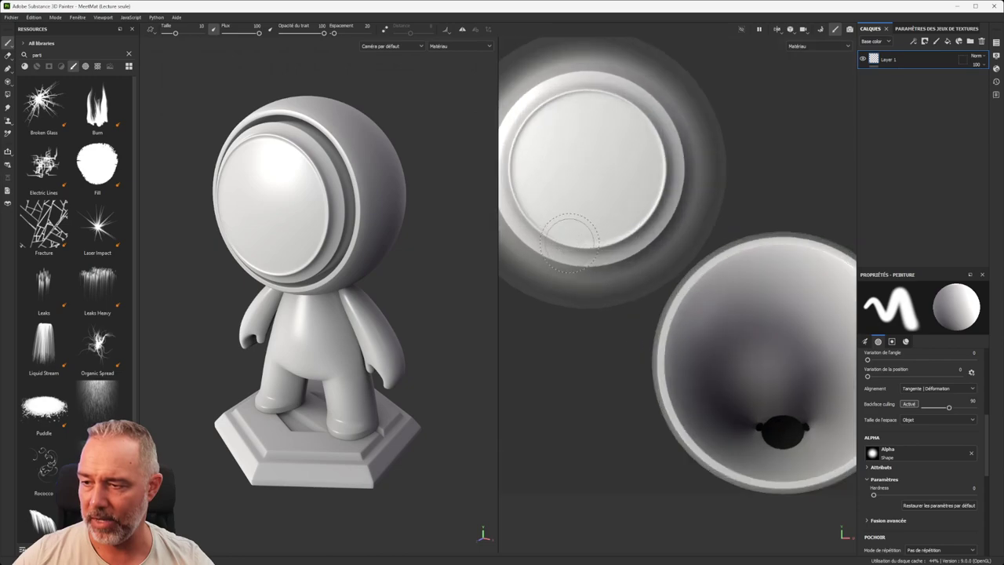
scroll(569, 242, up, 1)
scroll(684, 173, down, 4)
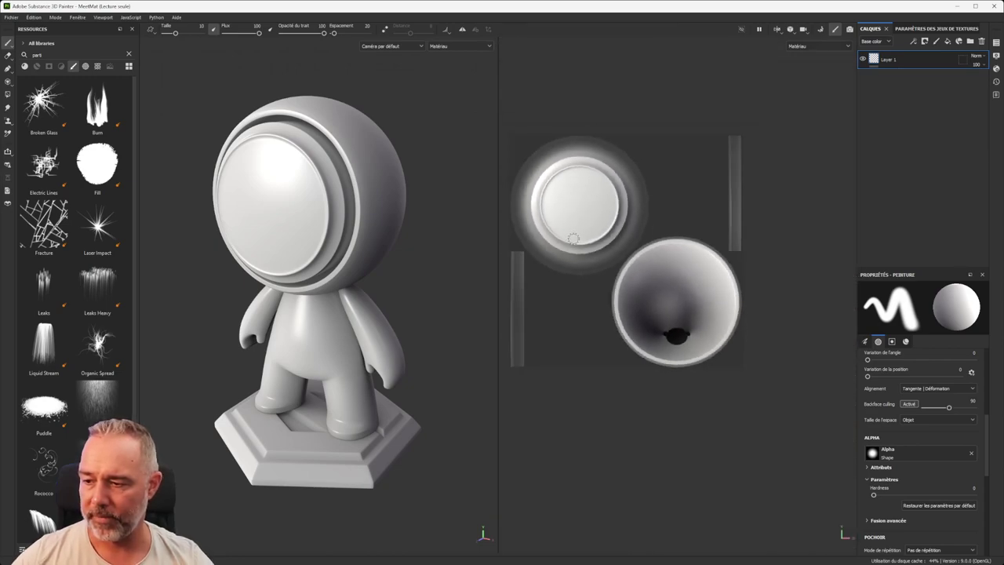
Step: Display the Metallic channel on the model and its UV layout, and return the display to Matériau
click(847, 46)
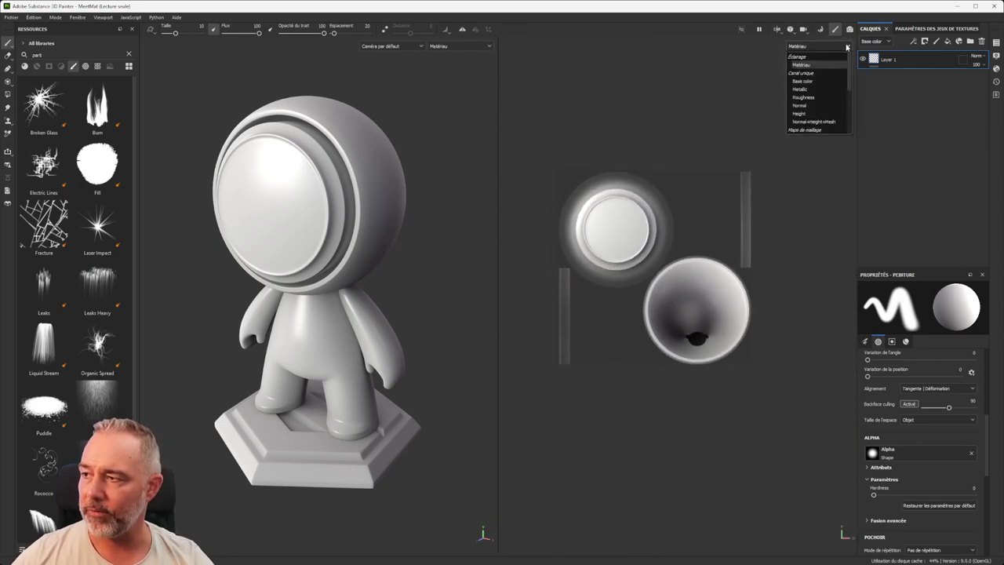
click(801, 89)
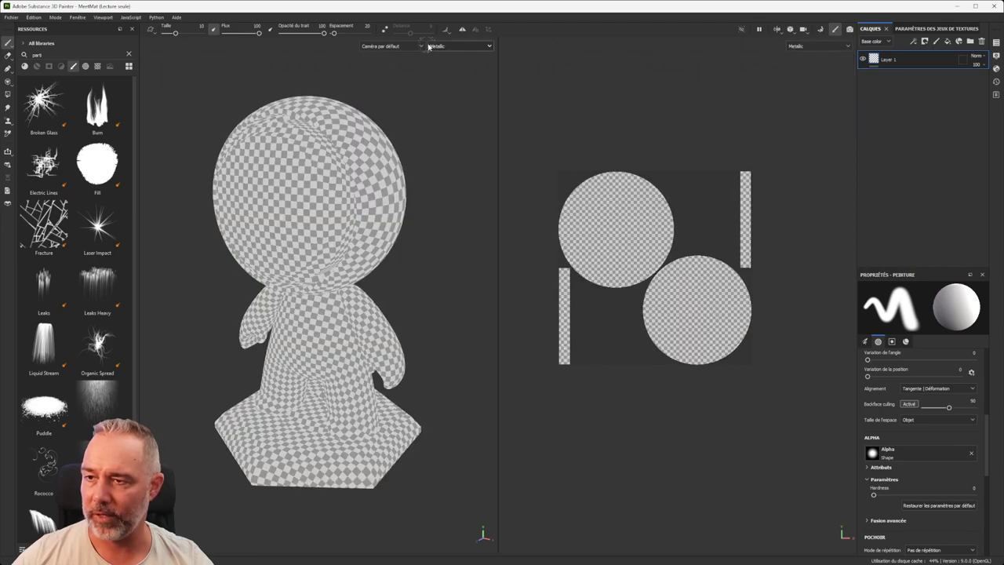
click(829, 48)
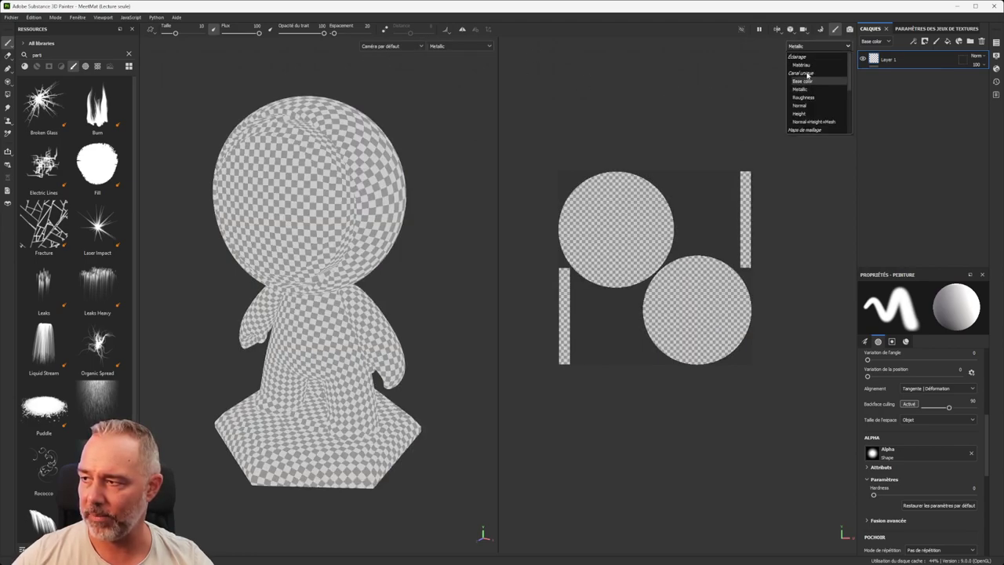
click(805, 66)
key(m)
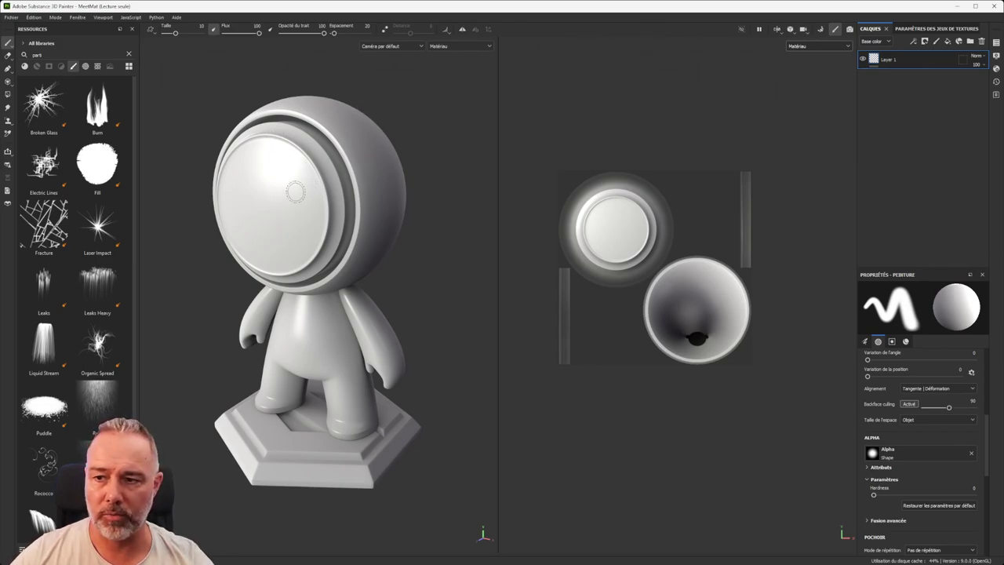
mouse_move(296, 192)
alt+mouse_down()
mouse_move(287, 206)
mouse_move(381, 191)
mouse_move(299, 202)
alt+mouse_up()
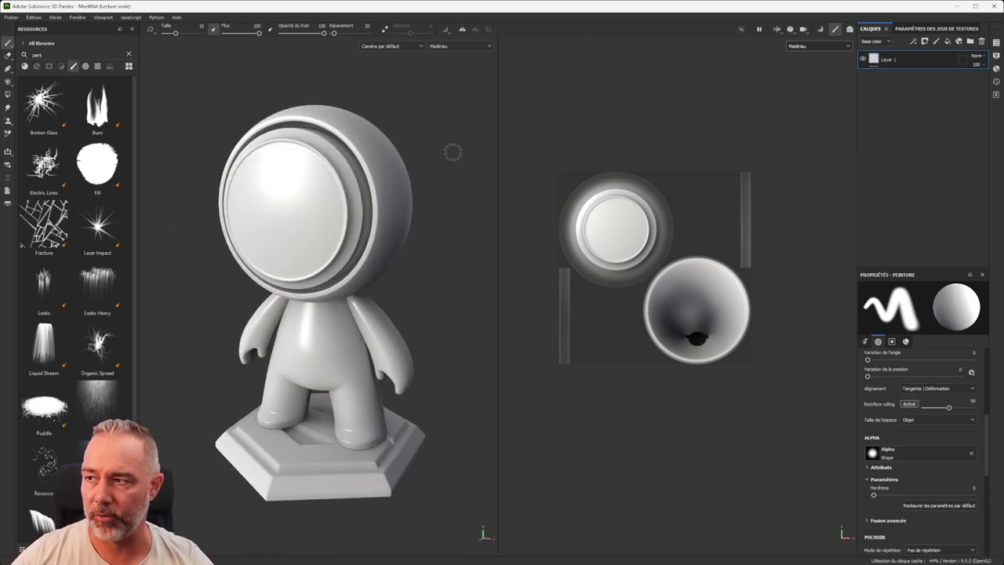
Step: Open the 2D view in a separate window, enlarge it, move it to the other screen and back, and close it
click(779, 32)
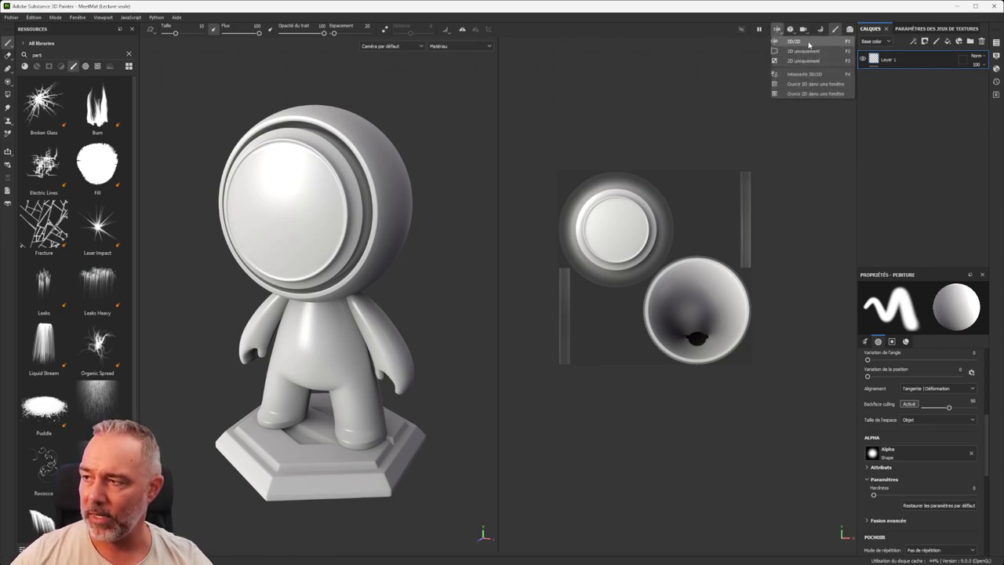
click(808, 93)
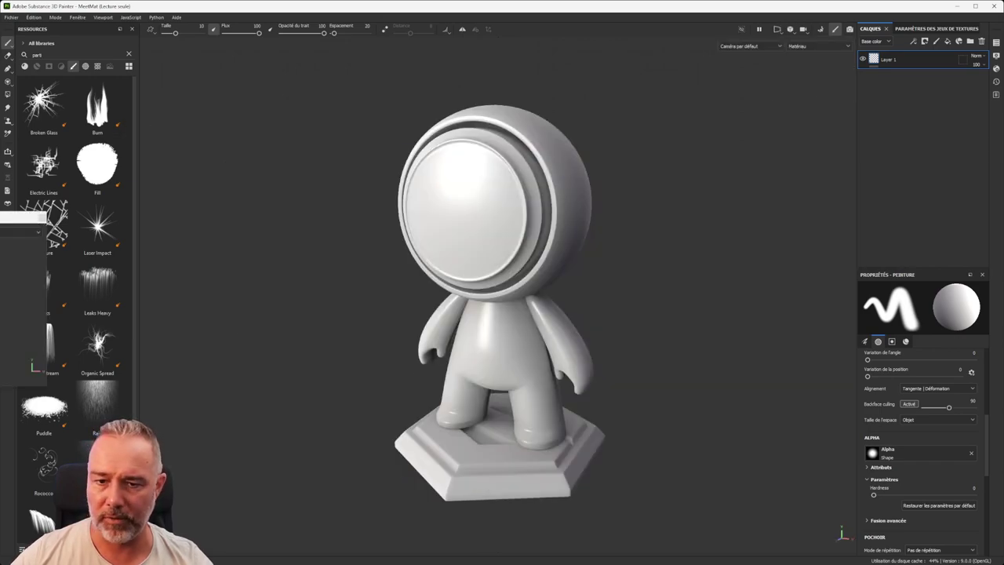
drag(3, 217, 507, 64)
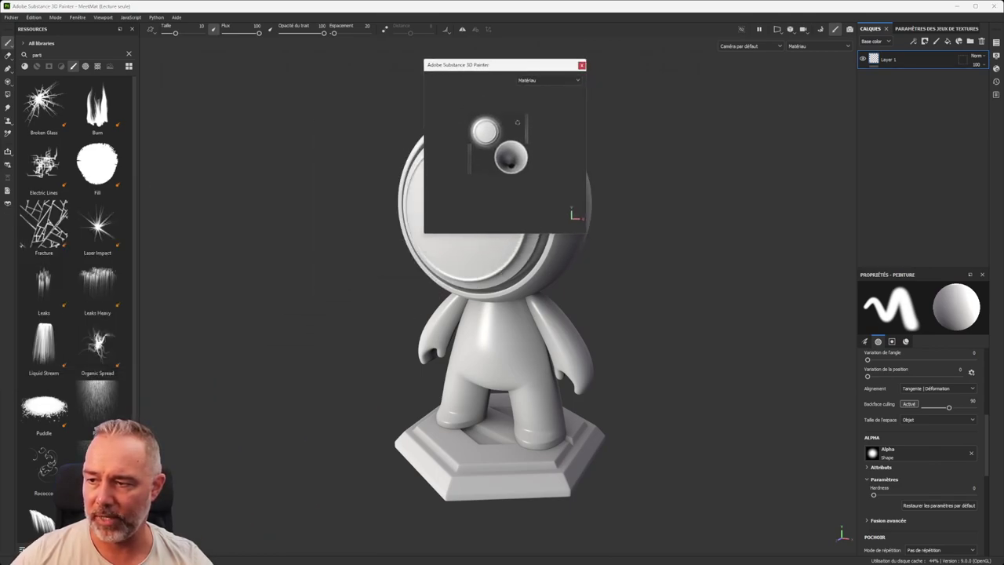
drag(585, 235, 747, 439)
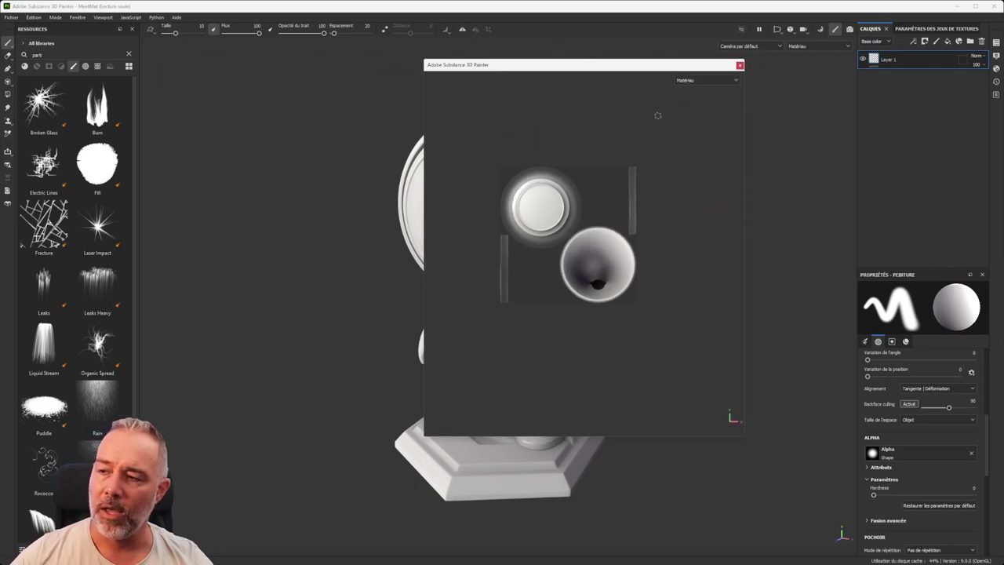
drag(646, 65, 0, 104)
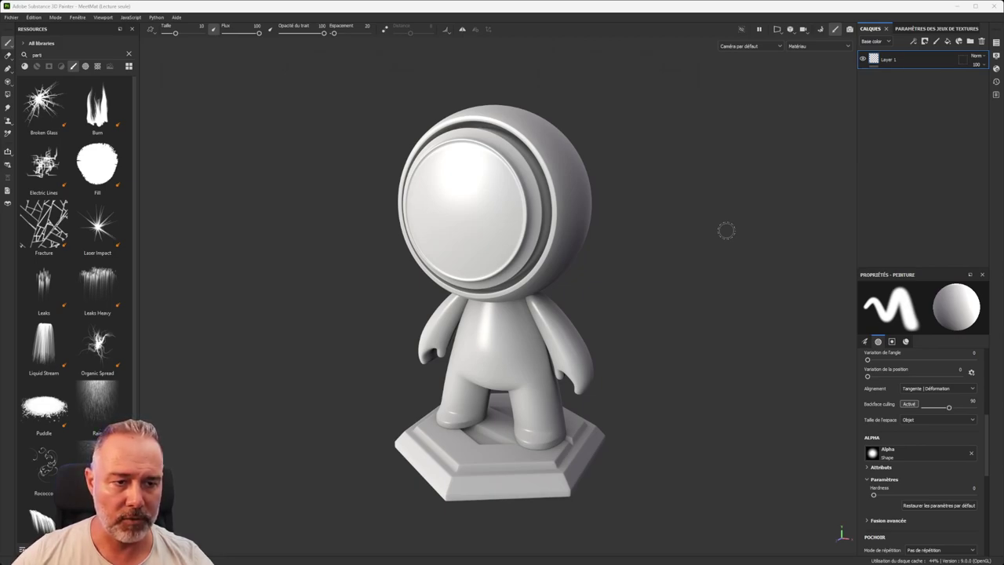
drag(0, 104, 361, 123)
click(397, 123)
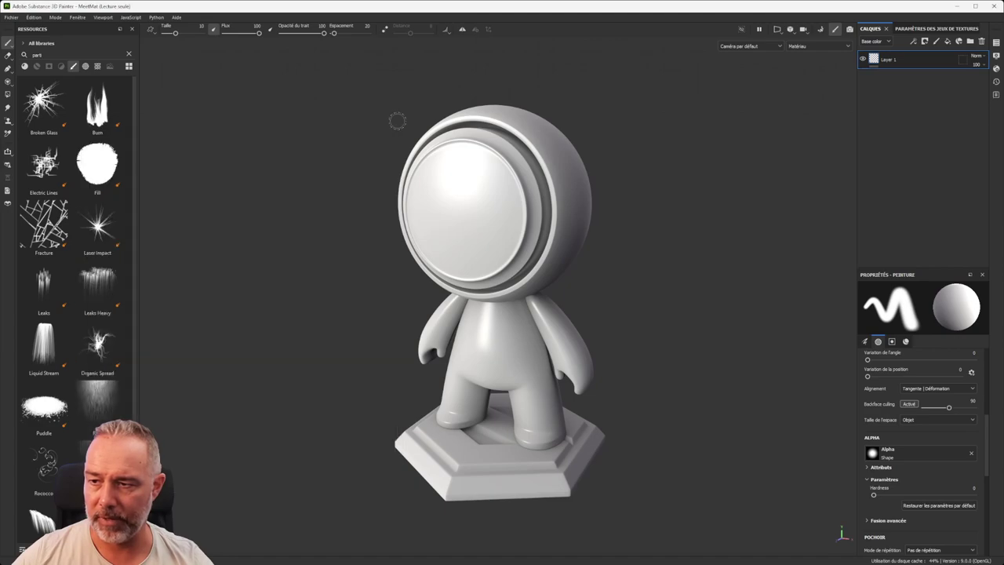
Step: Set the viewport to show only the 3D view and review the remaining layout options
click(780, 33)
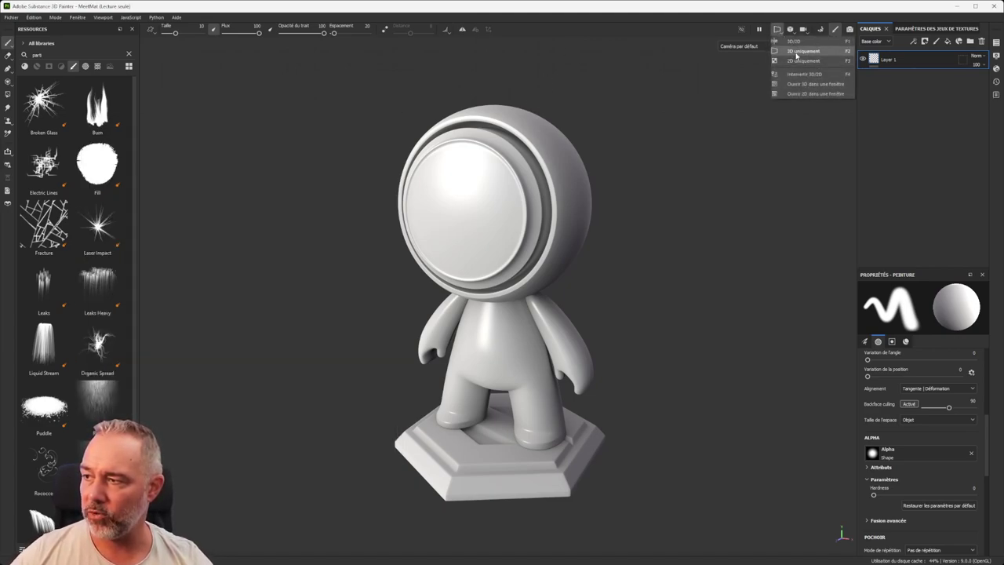
click(796, 52)
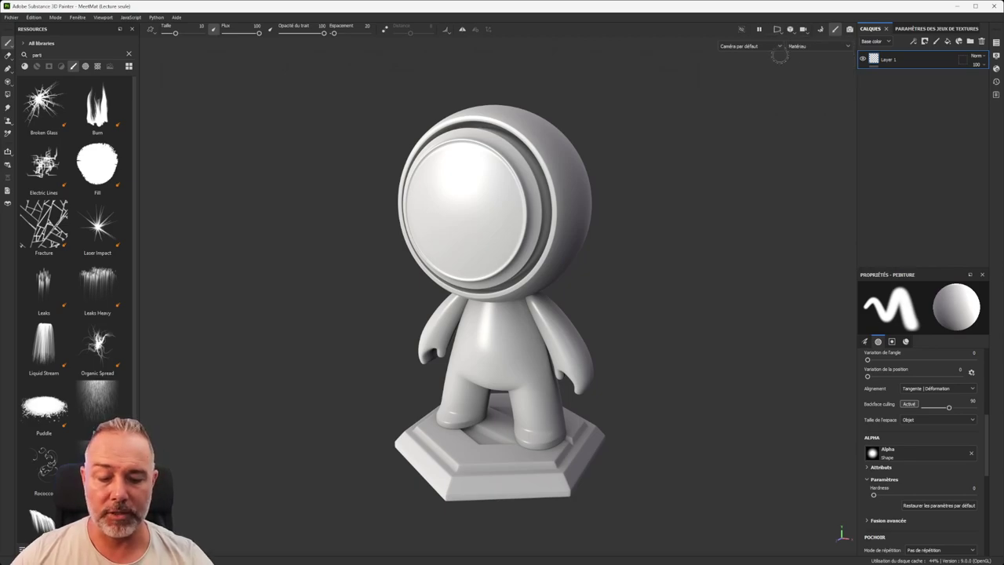
click(777, 30)
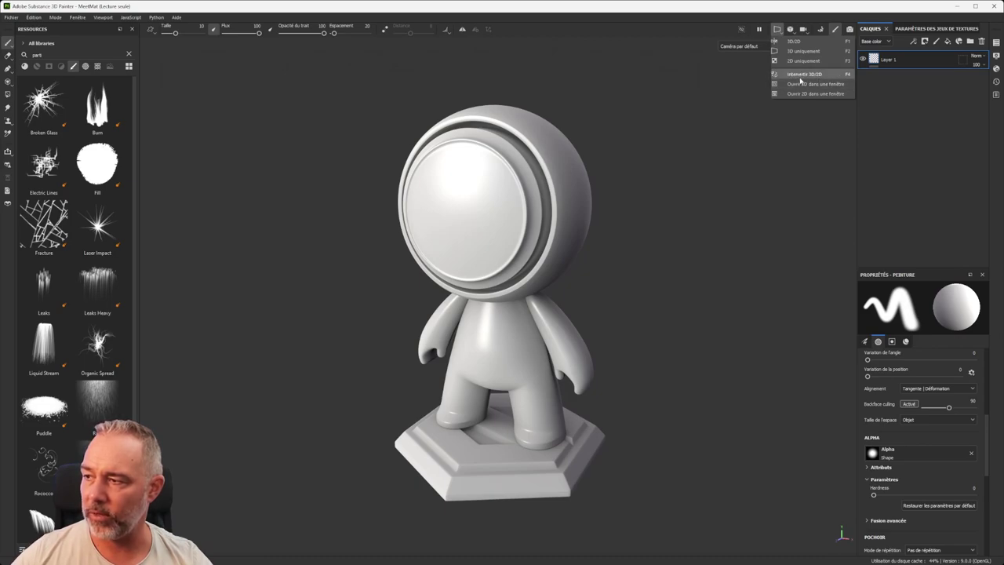
click(734, 83)
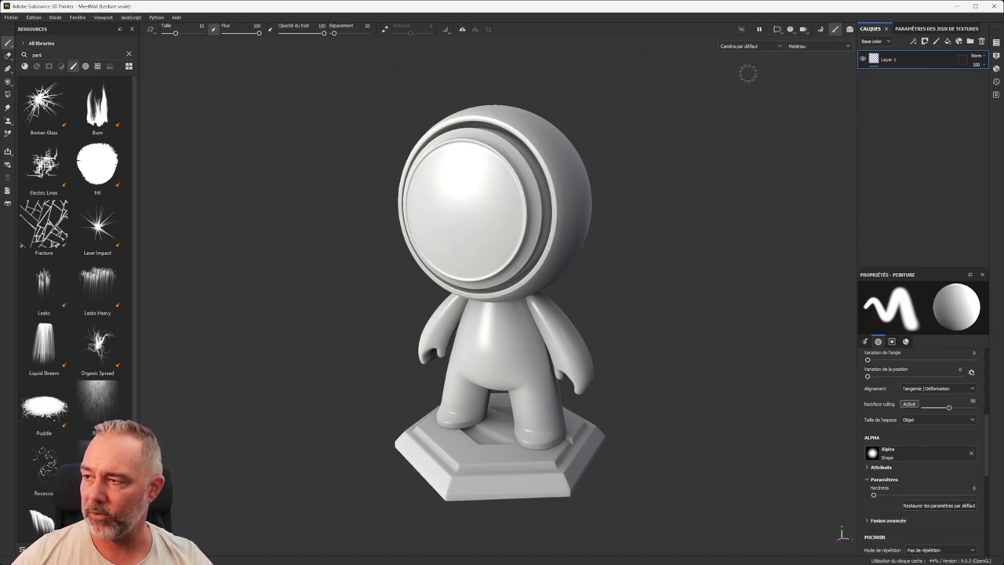
Step: Switch the 3D view to orthographic projection and inspect the figure from the front and from the side
click(792, 31)
click(817, 51)
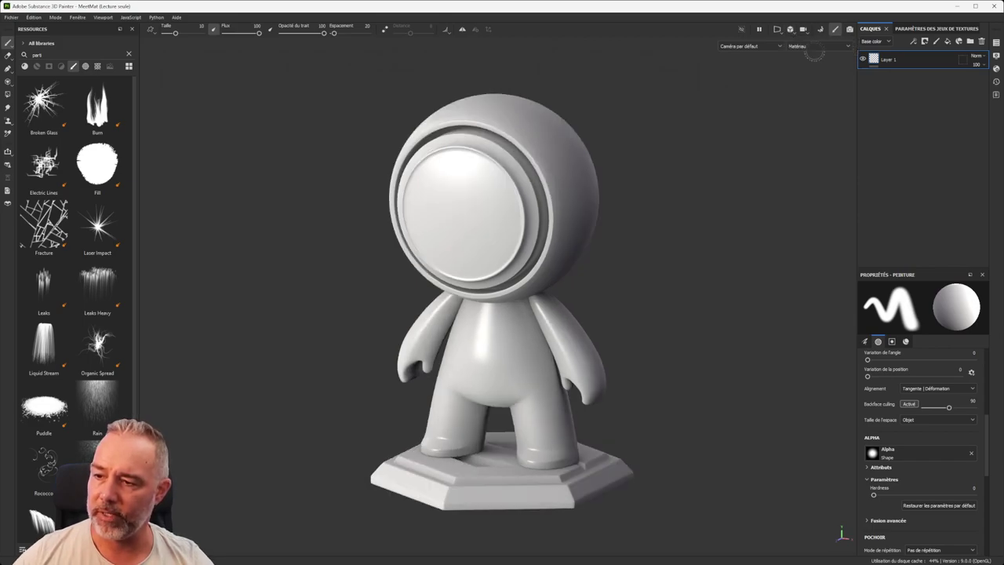
alt+drag(505, 230, 578, 202)
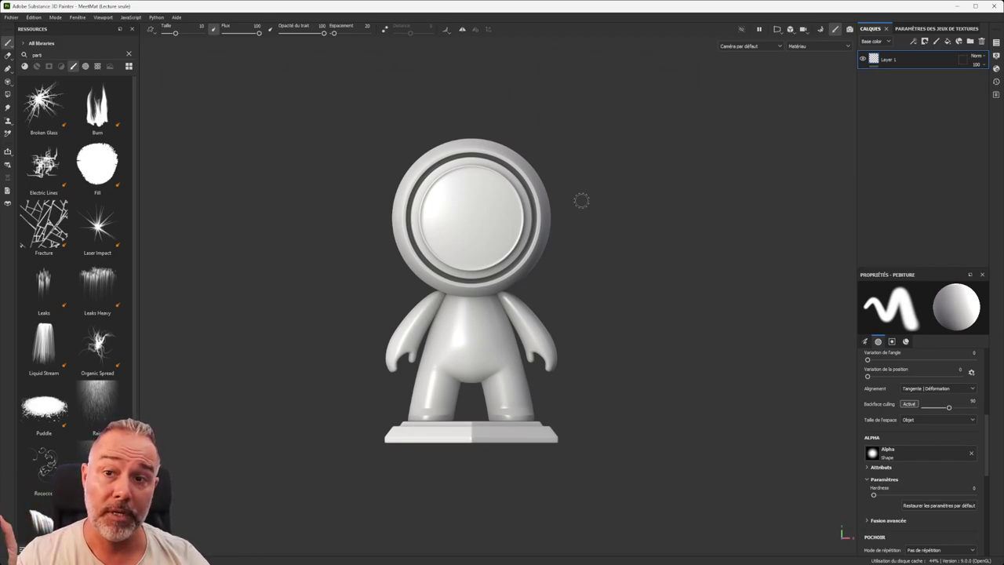
alt+drag(539, 262, 336, 306)
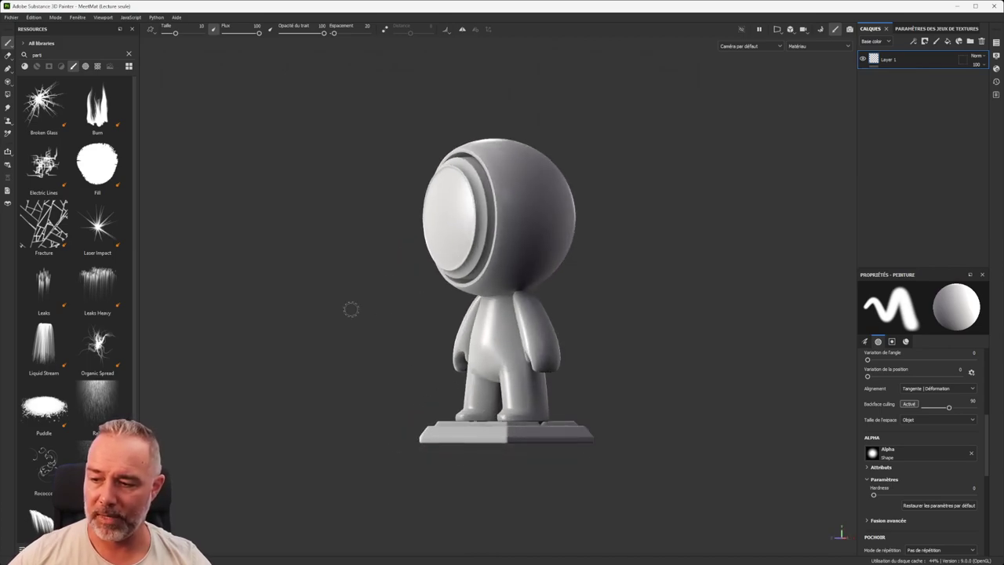
scroll(467, 306, up, 3)
scroll(463, 300, up, 3)
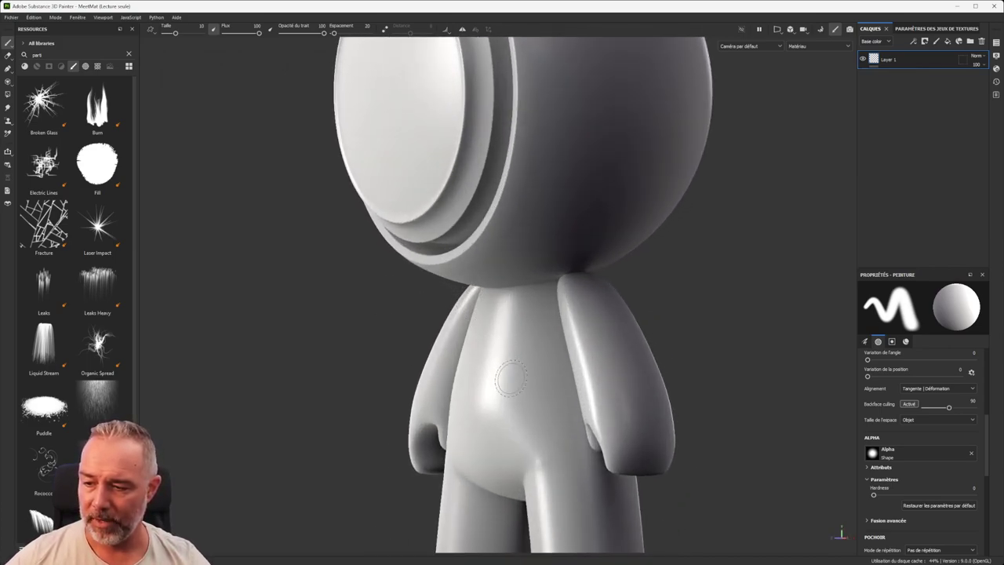
Step: Return the 3D view to perspective and inspect the figure's body and legs up close
click(790, 31)
click(813, 43)
mouse_move(579, 337)
alt+mouse_down()
mouse_move(524, 336)
mouse_move(486, 260)
mouse_move(526, 224)
alt+mouse_up()
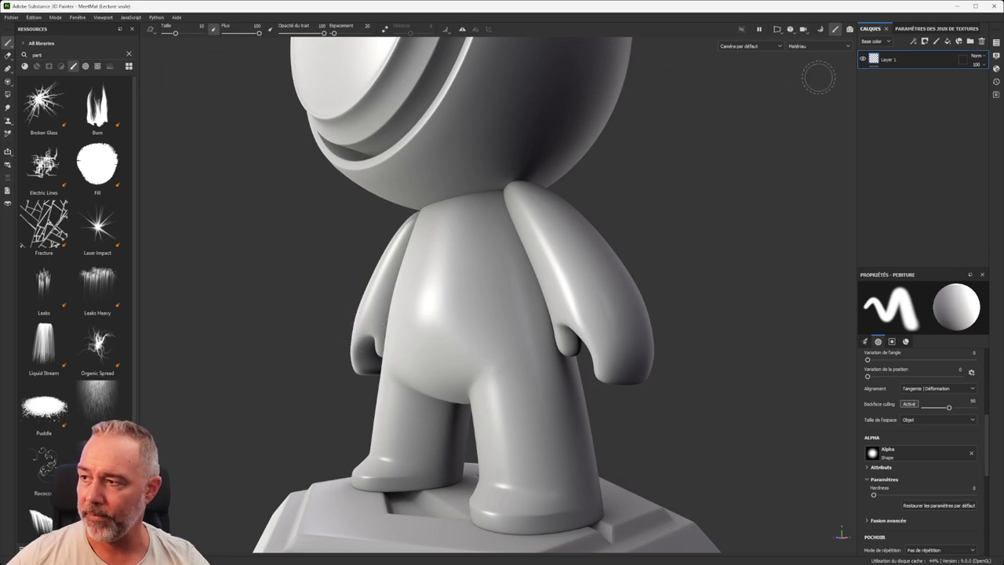
Step: Switch back to orthographic projection and frame the whole figure straight from the front
click(791, 31)
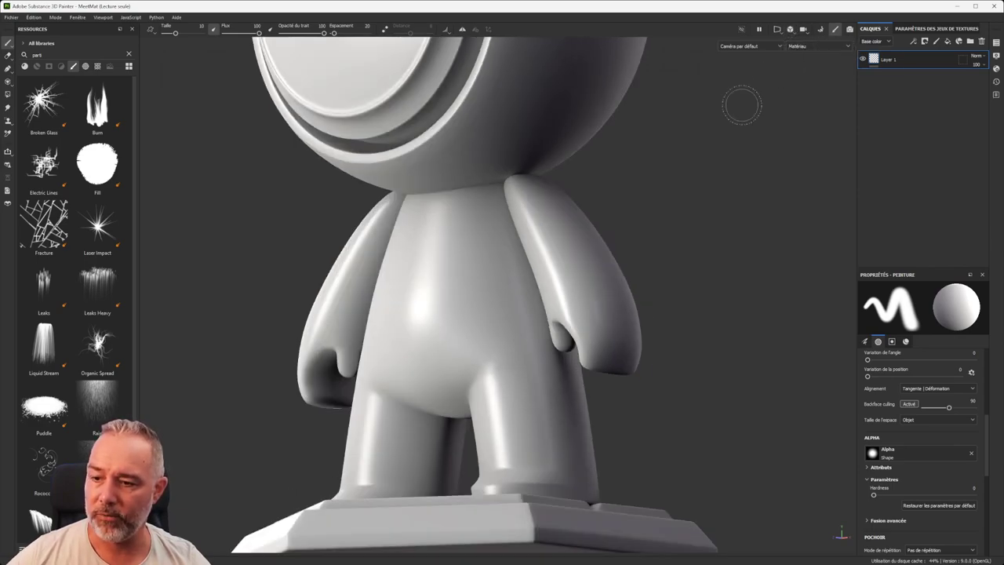
alt+right_drag(369, 345, 383, 249)
alt+drag(383, 249, 509, 262)
alt+middle_drag(457, 188, 419, 307)
alt+drag(419, 307, 393, 274)
alt+middle_drag(388, 223, 410, 197)
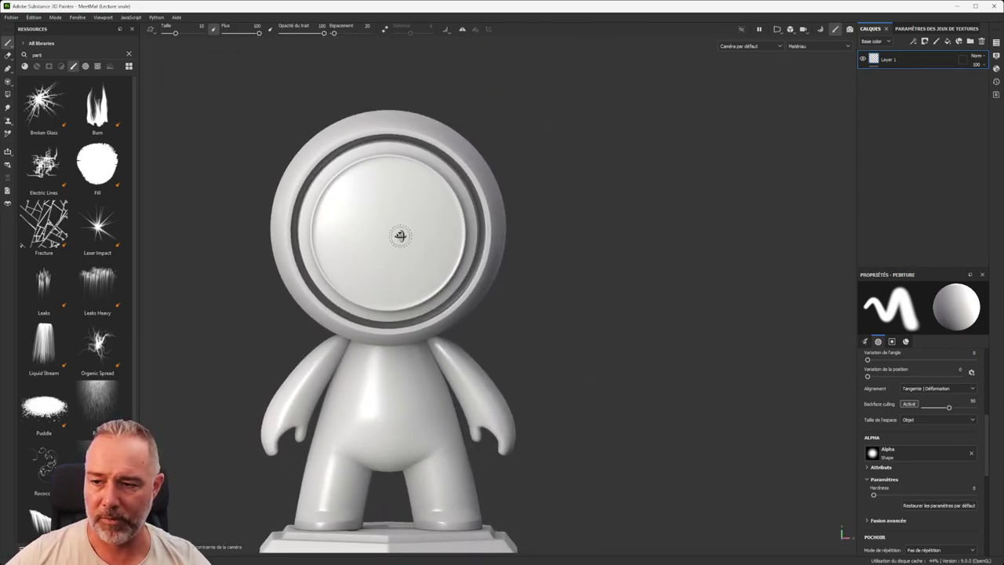
mouse_move(366, 242)
alt+middle_down()
mouse_move(455, 228)
mouse_move(442, 152)
alt+middle_up()
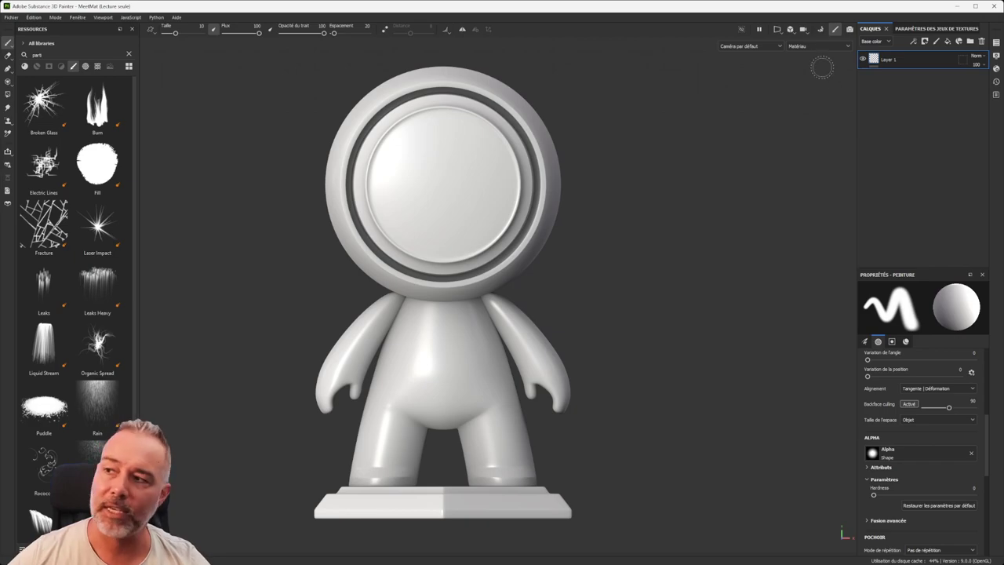
Step: Set the 3D view to perspective with free camera rotation and view the figure from the front
click(790, 30)
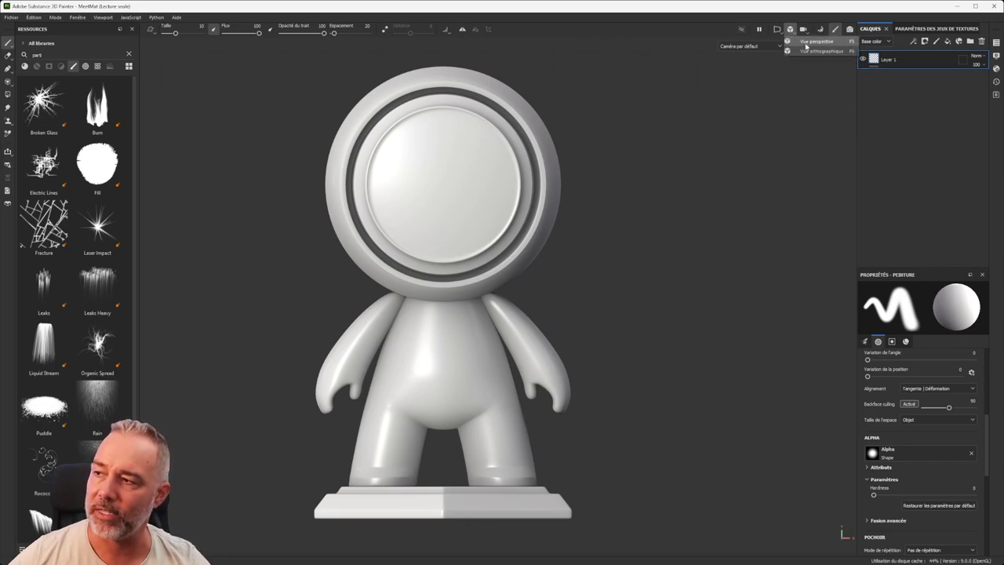
click(808, 41)
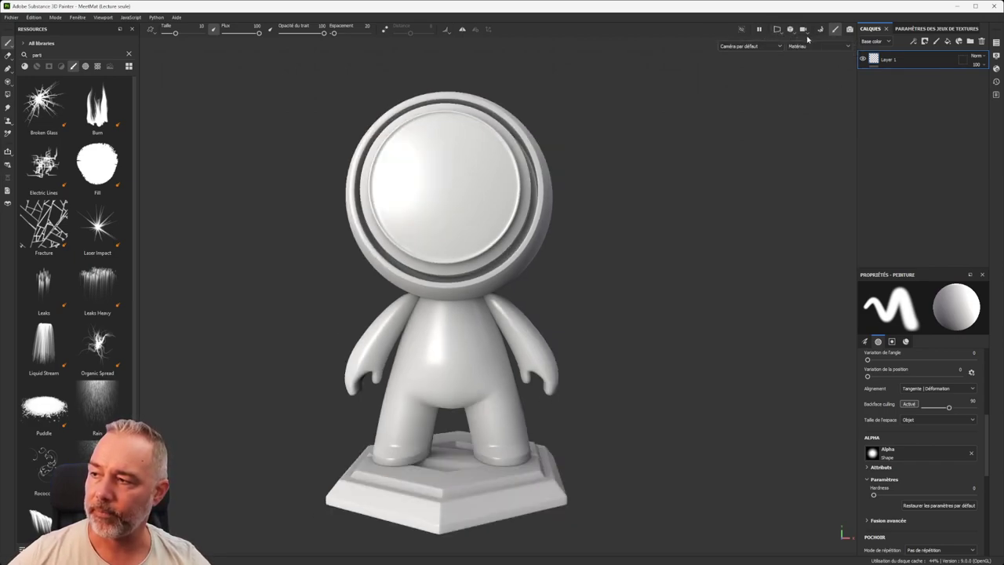
click(807, 34)
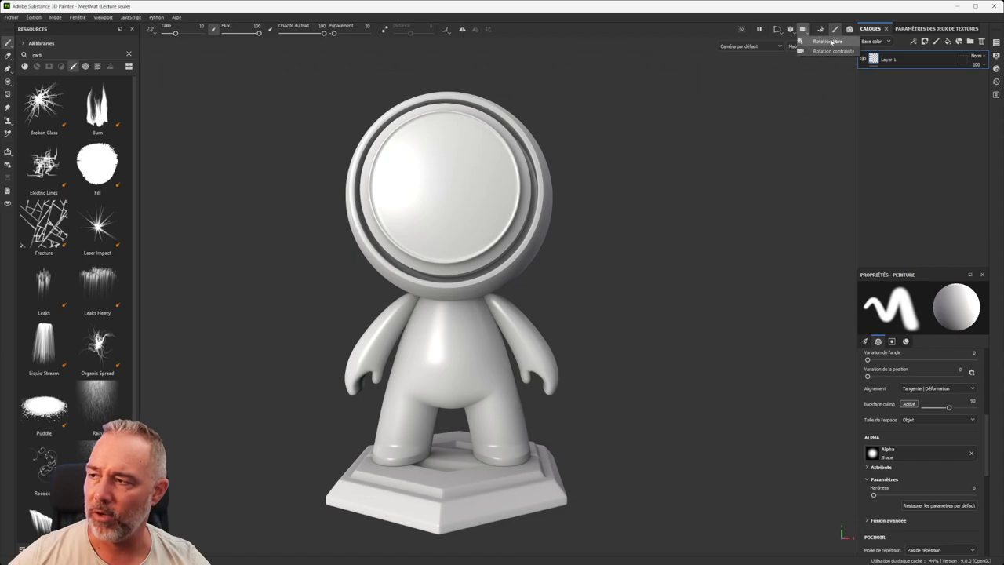
click(835, 40)
mouse_move(533, 246)
alt+middle_down()
mouse_move(569, 227)
mouse_move(586, 242)
alt+middle_up()
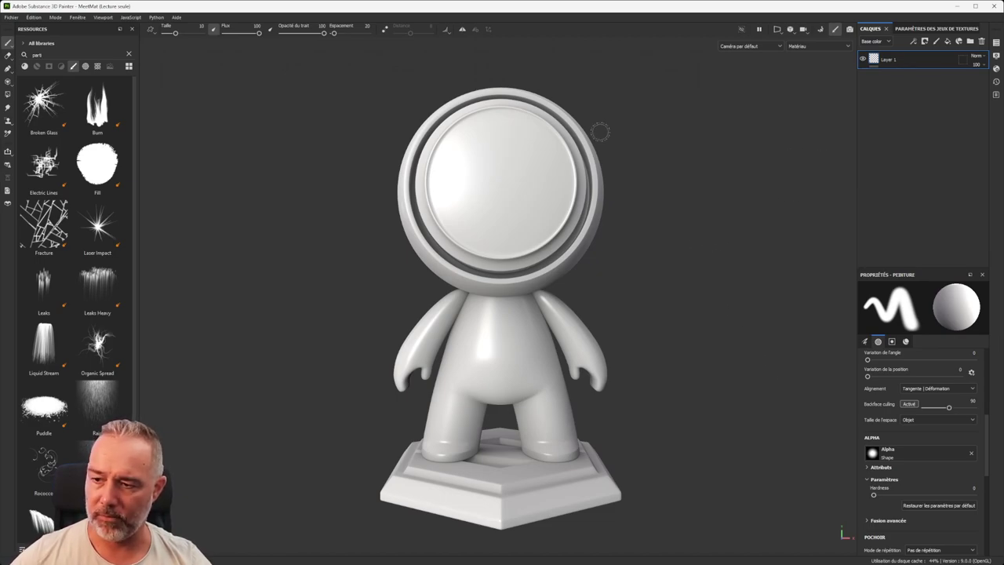
mouse_move(617, 157)
alt+mouse_down()
mouse_move(549, 181)
mouse_move(365, 186)
mouse_move(630, 212)
mouse_move(560, 186)
mouse_move(480, 219)
mouse_move(502, 223)
alt+mouse_up()
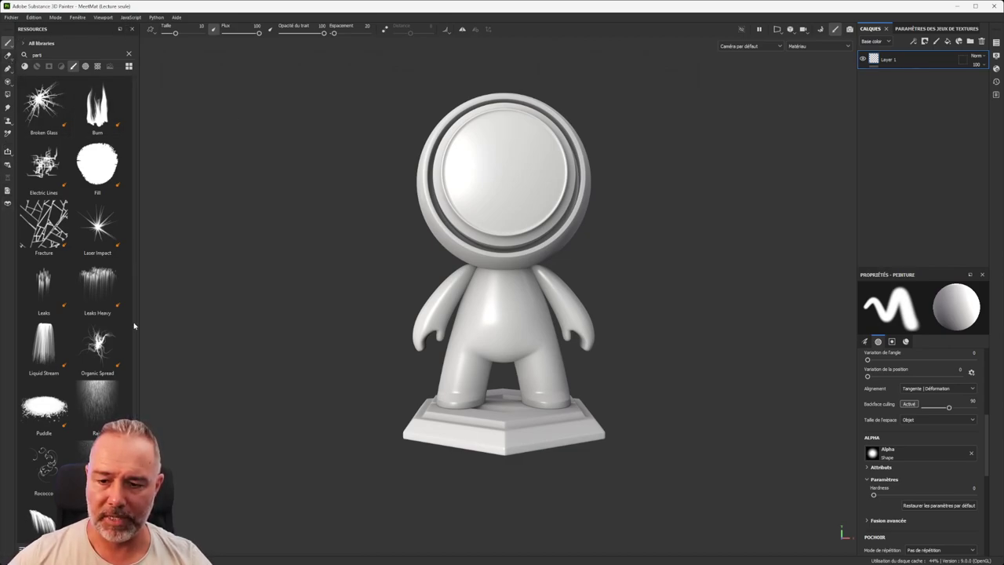
Step: Widen the resources area so the brush thumbnails fit in three columns, keeping the figure framed from the front
mouse_move(73, 290)
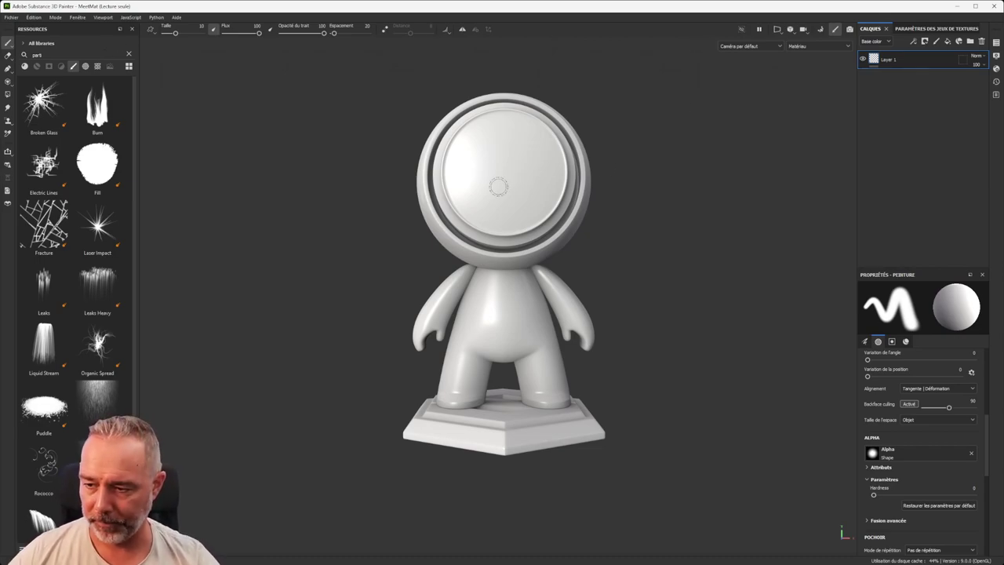
alt+middle_drag(500, 188, 505, 193)
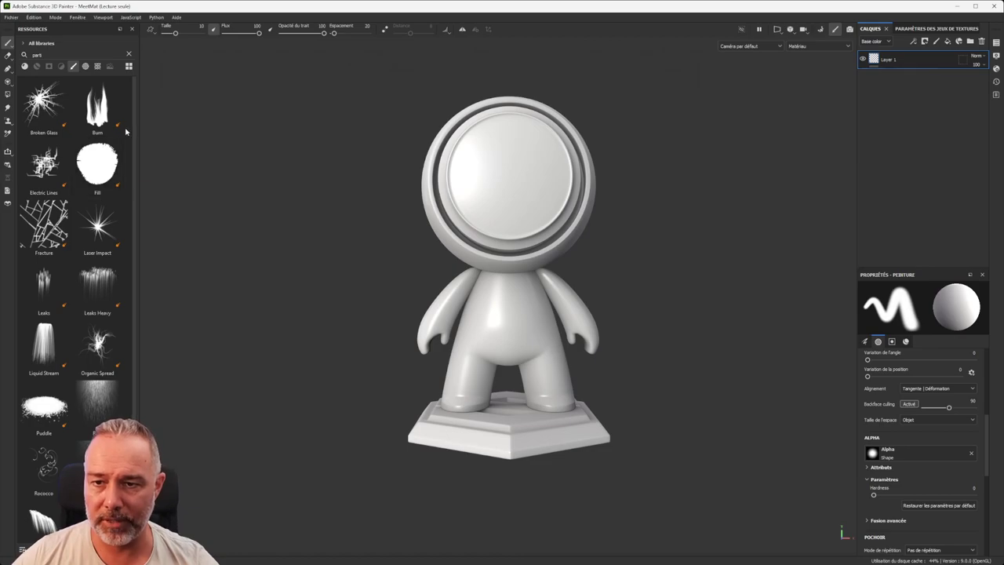
drag(138, 106, 174, 103)
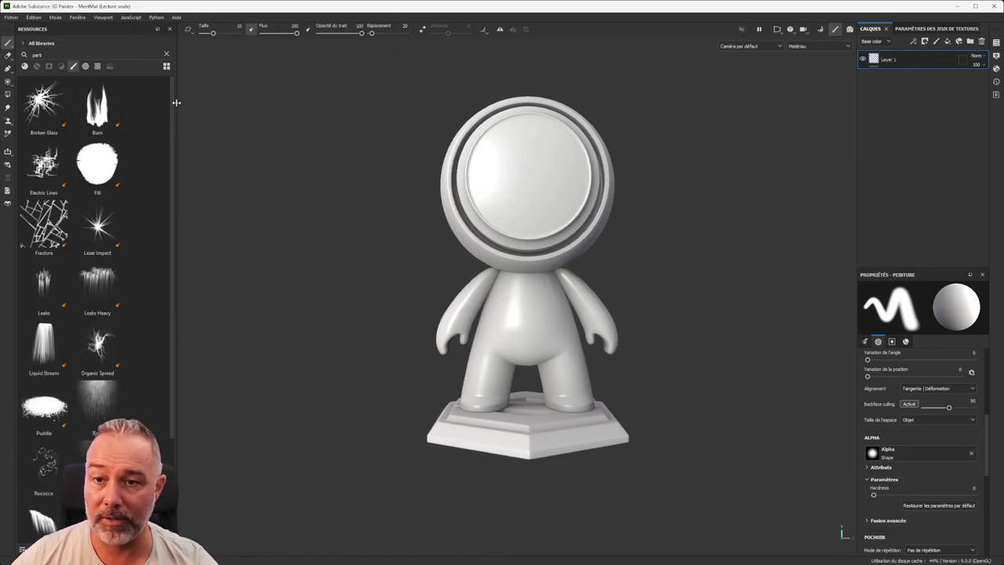
alt+middle_drag(433, 172, 339, 159)
scroll(402, 193, up, 3)
scroll(396, 196, down, 3)
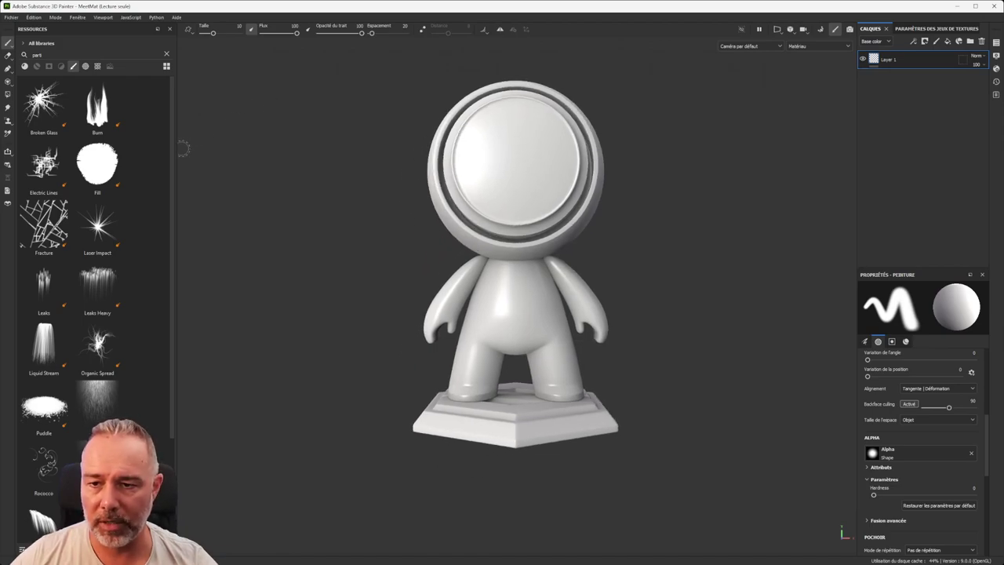
drag(174, 148, 196, 153)
Step: Clear the brush search text and limit the resources to the Project library
click(187, 54)
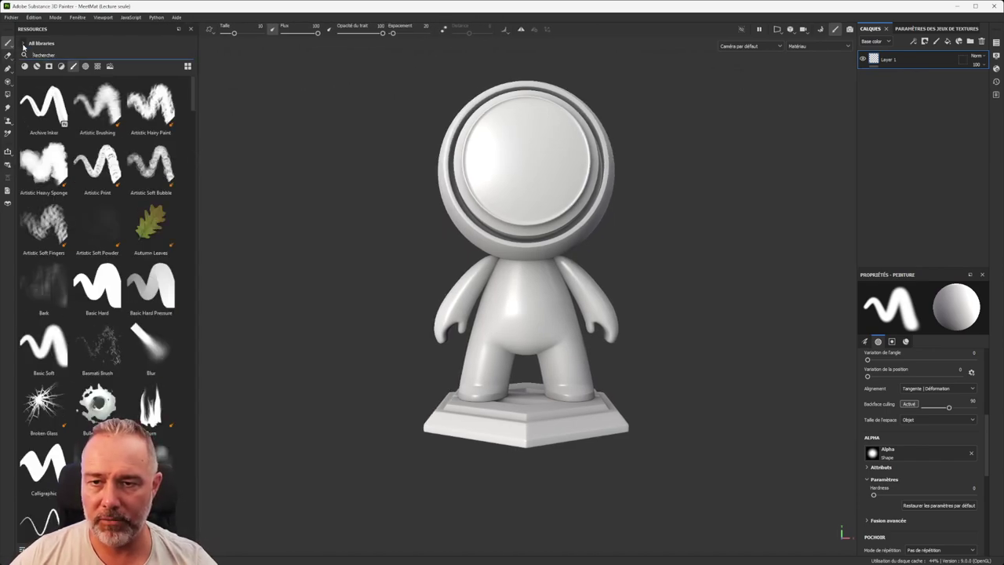
click(26, 45)
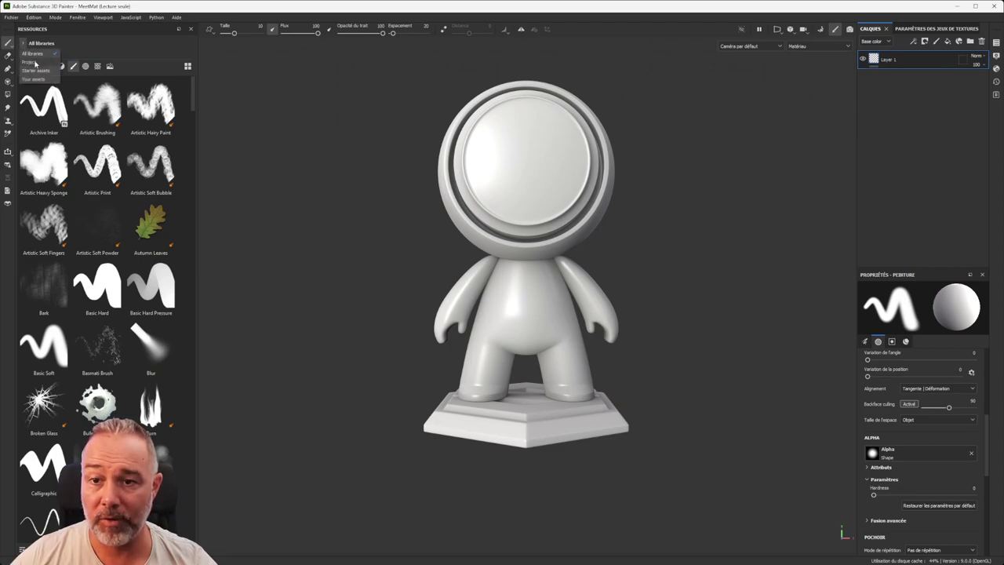
click(33, 62)
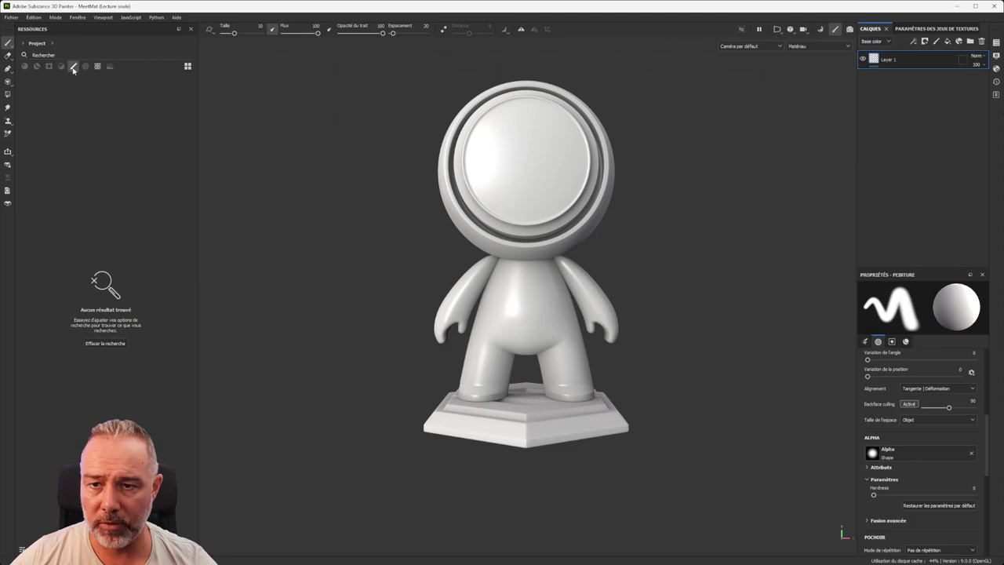
Step: Turn off the brush type filter and browse the mesh maps of the head, body and base in the Project library
click(73, 68)
scroll(109, 178, down, 3)
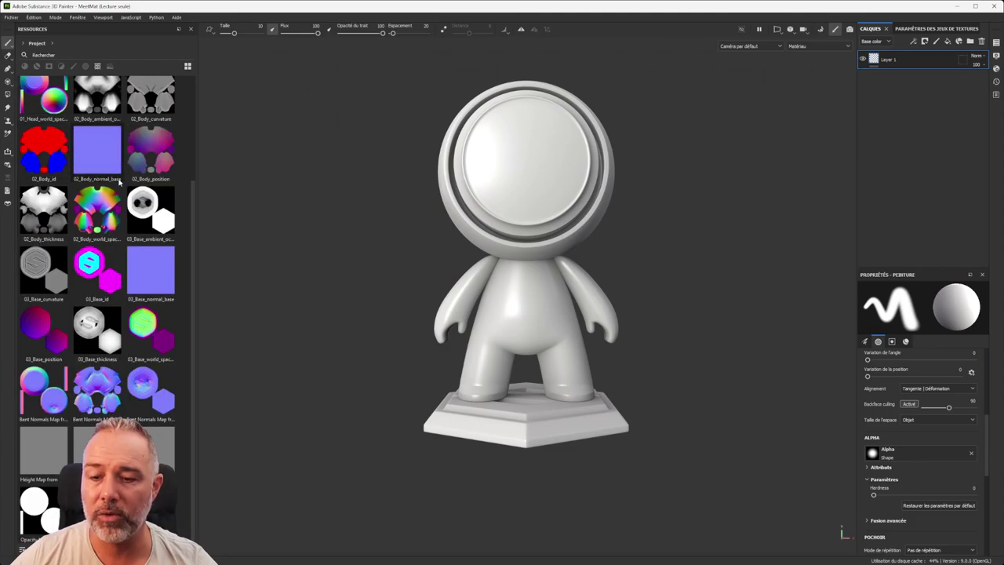
mouse_move(193, 217)
mouse_down()
mouse_move(195, 114)
mouse_move(197, 212)
mouse_up()
scroll(94, 145, up, 3)
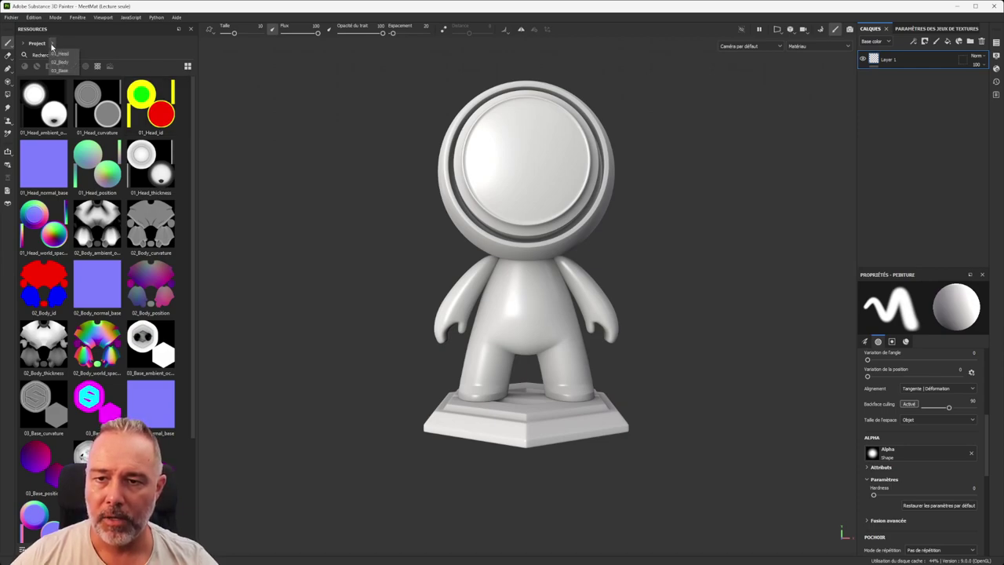
Step: Switch the resources to the Starter assets library and browse its contents
click(24, 43)
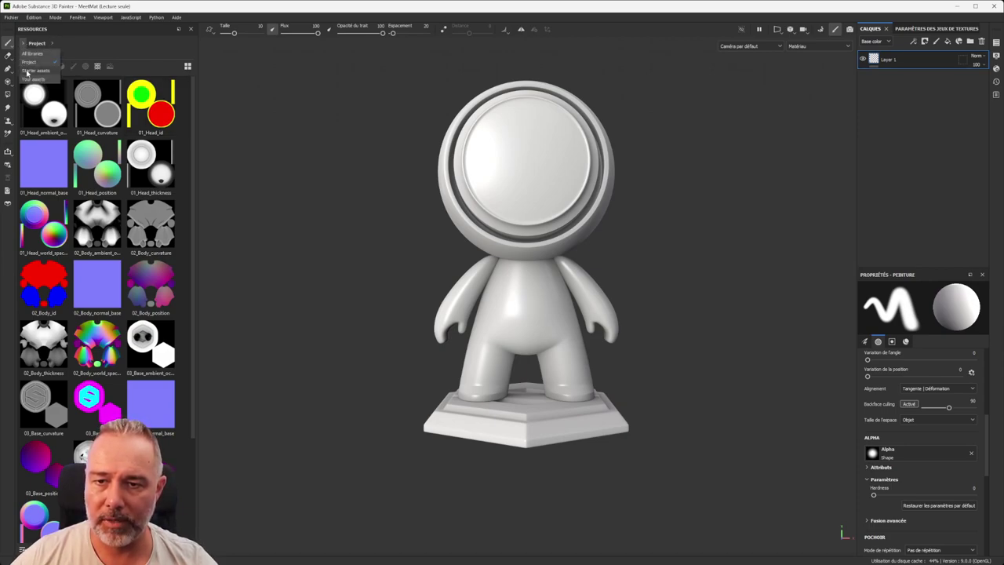
click(36, 72)
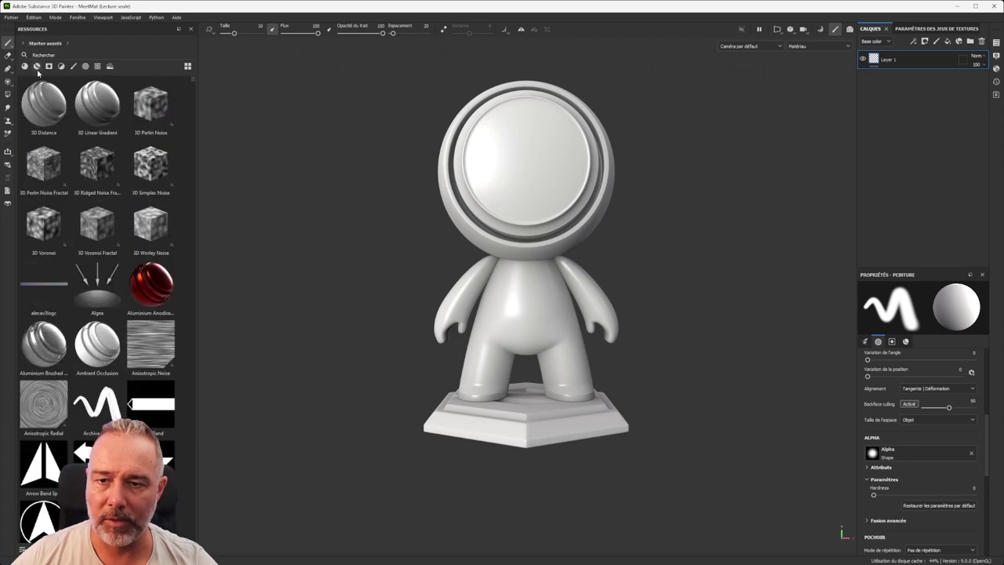
scroll(91, 169, down, 10)
scroll(91, 169, up, 15)
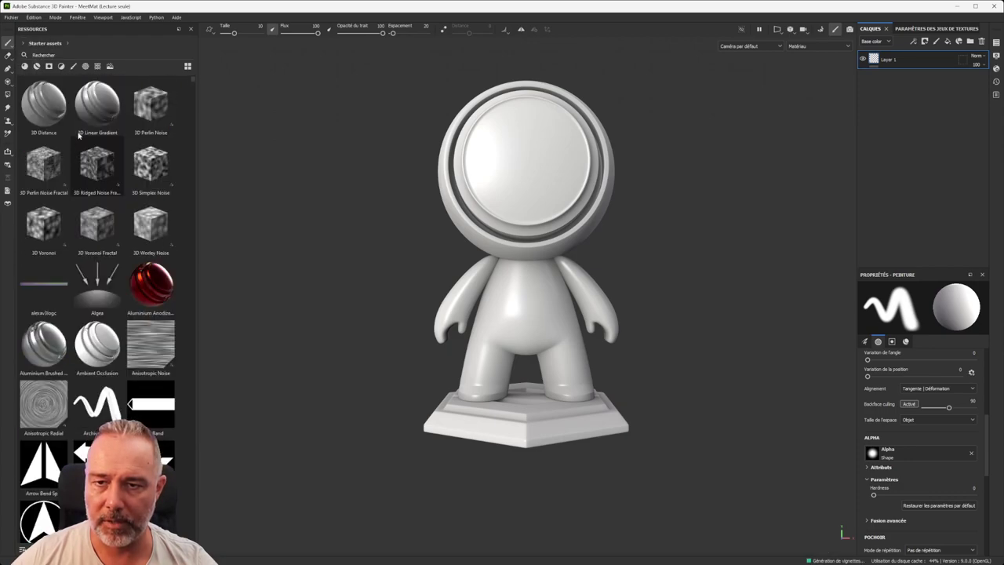
Step: Set the resources to show All libraries
click(24, 44)
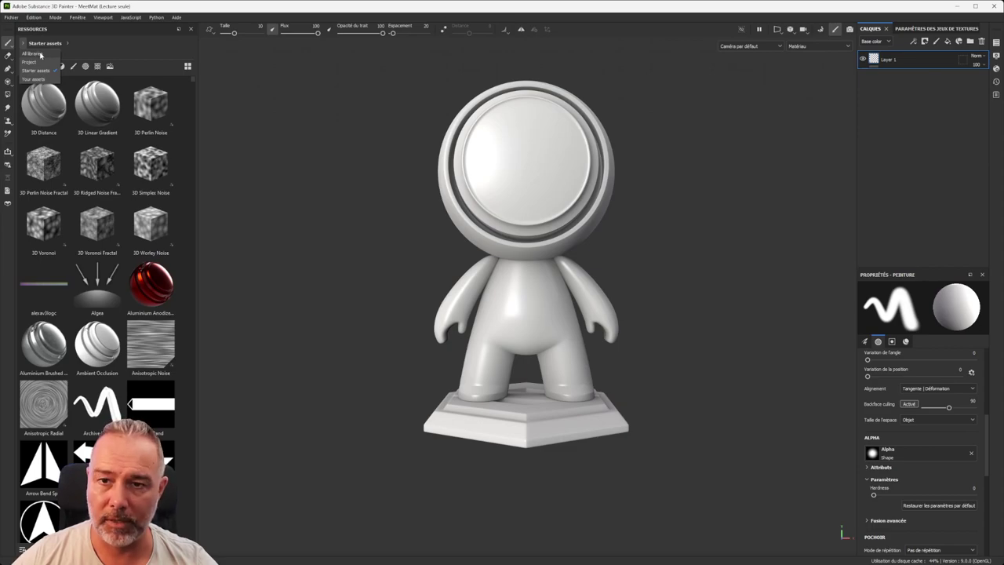
click(39, 54)
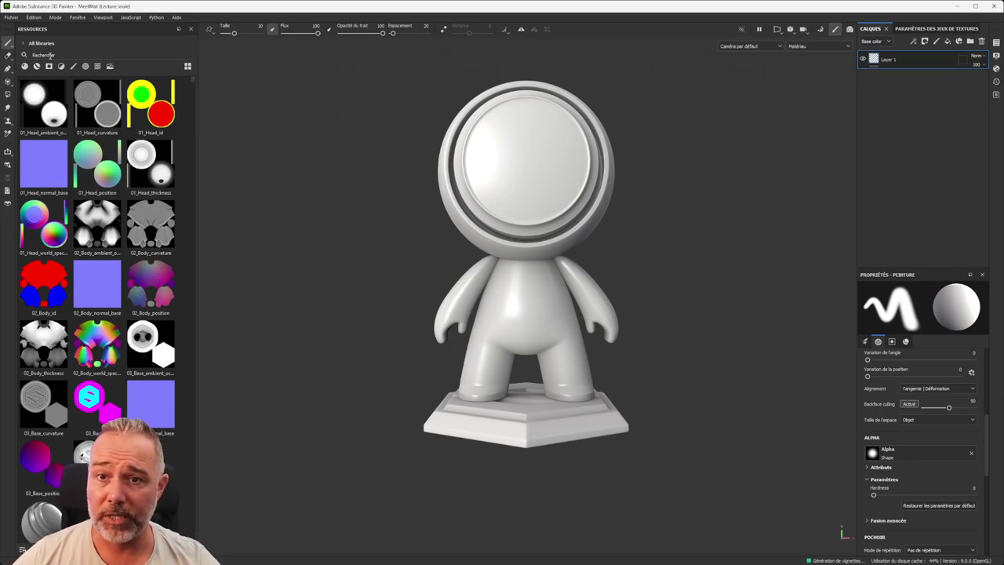
click(44, 55)
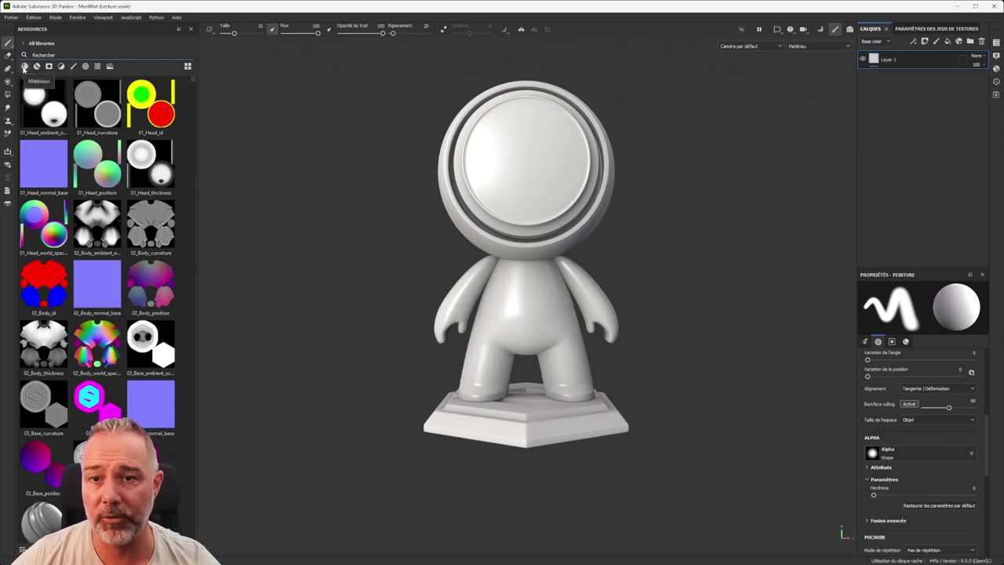
Step: Limit the resources to materials and to smart materials in turn, previewing the Aluminium Anodized Red smart material
click(24, 67)
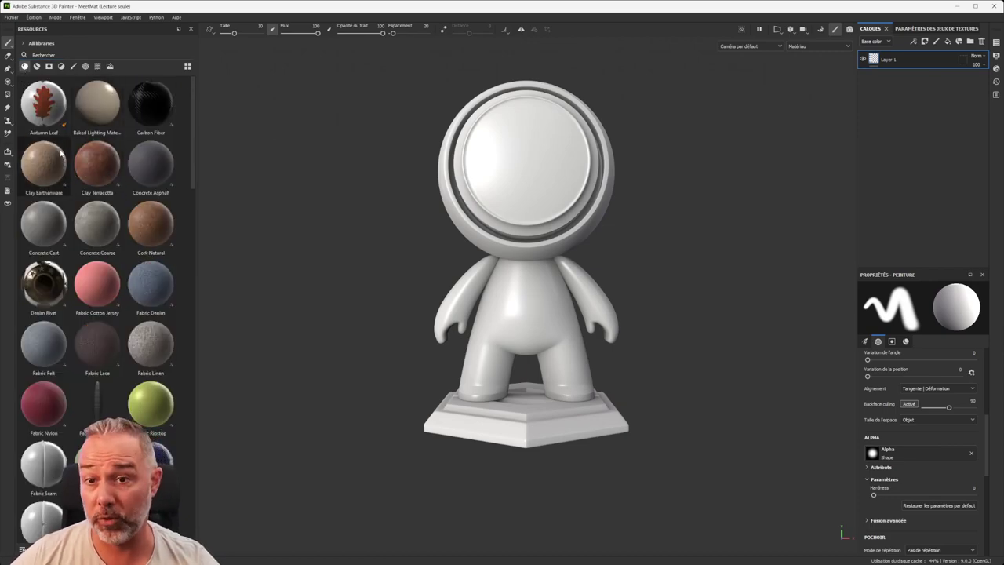
mouse_move(62, 153)
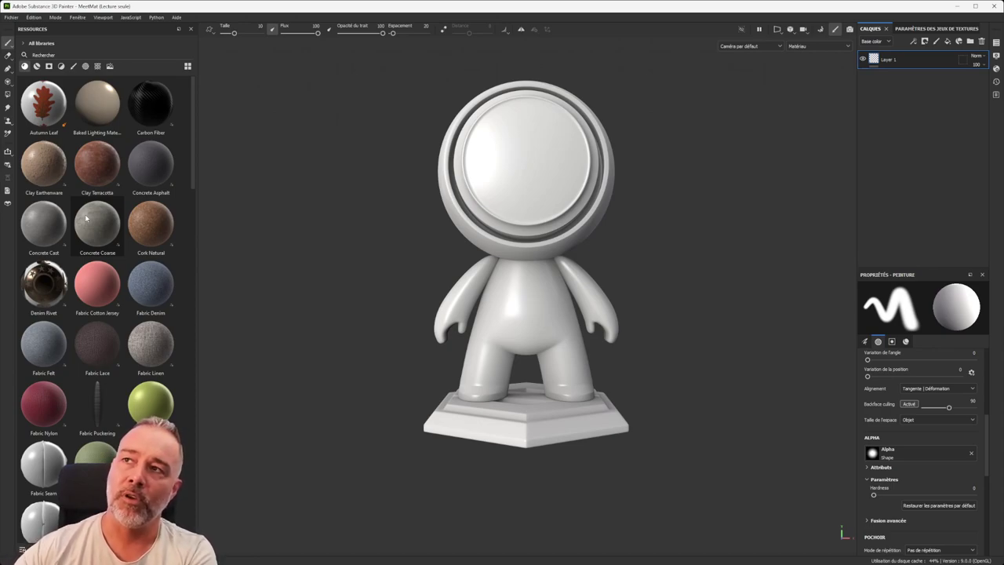
click(36, 67)
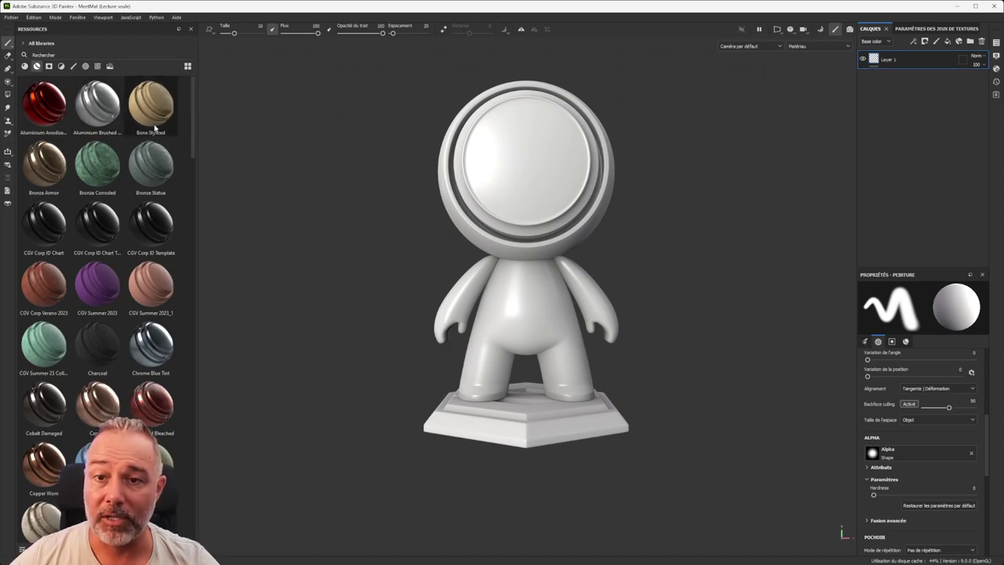
mouse_move(52, 110)
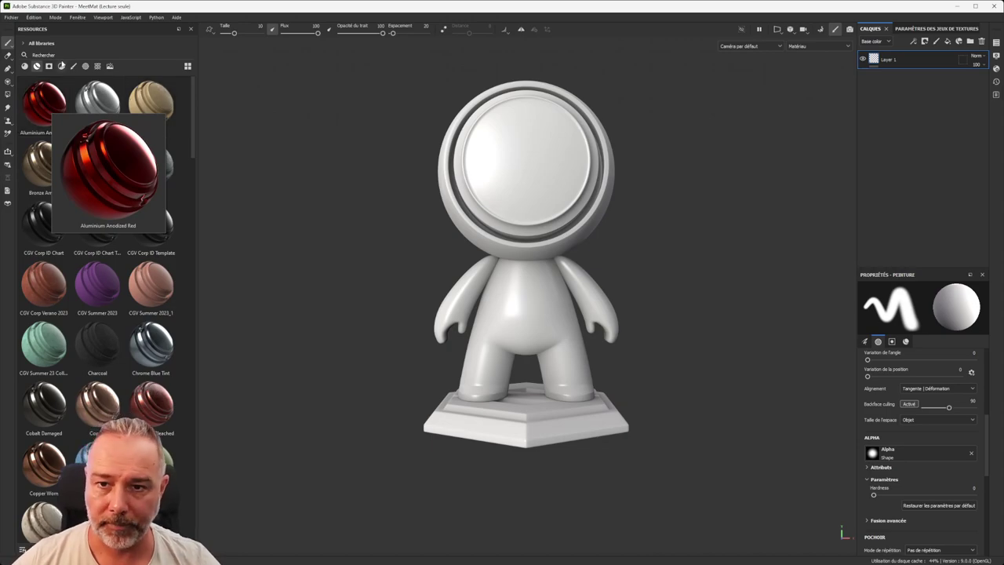
click(49, 67)
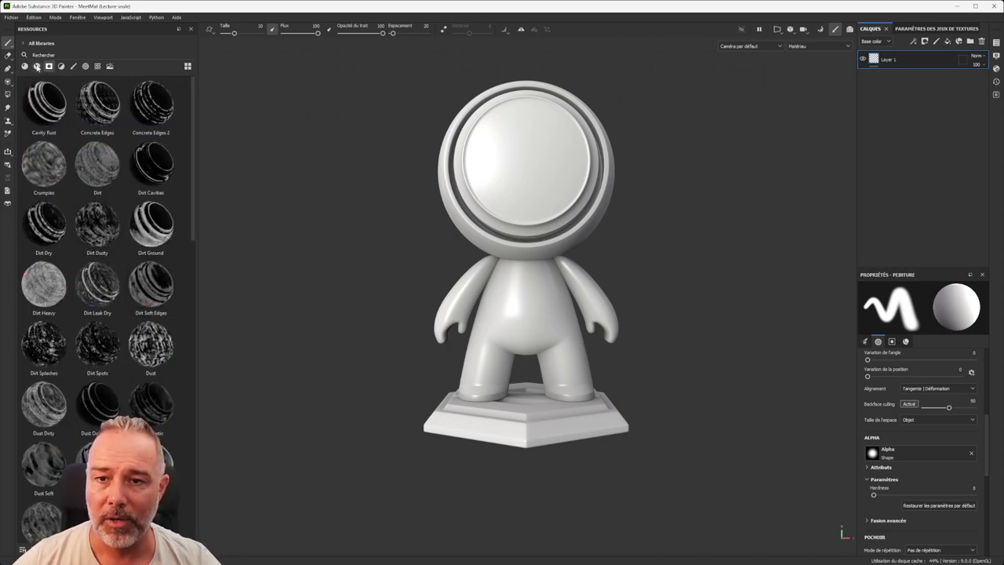
click(37, 67)
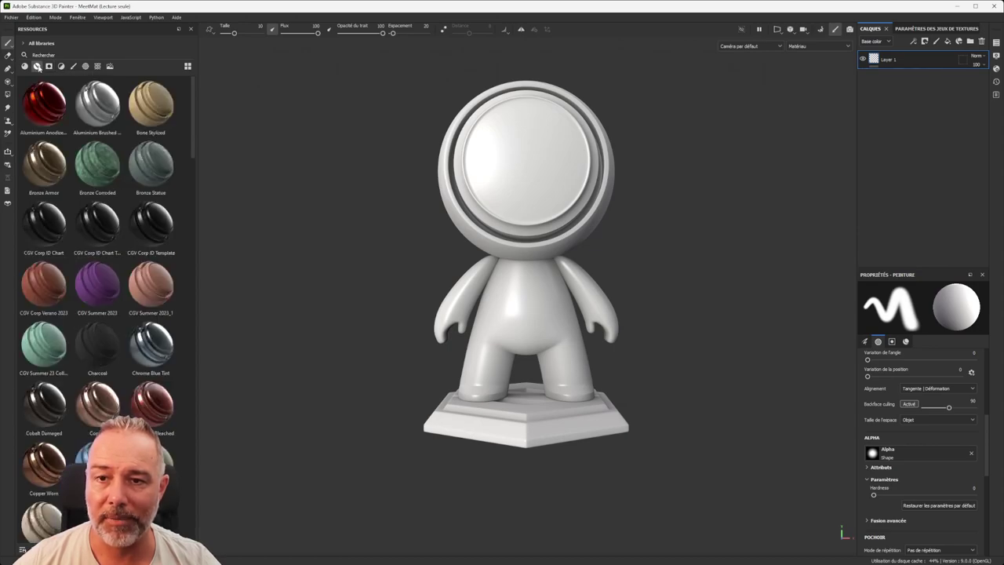
Step: Browse the smart masks, previewing Dirt Ground, and look through the filters such as the MatFinish and MatFx ones
click(49, 67)
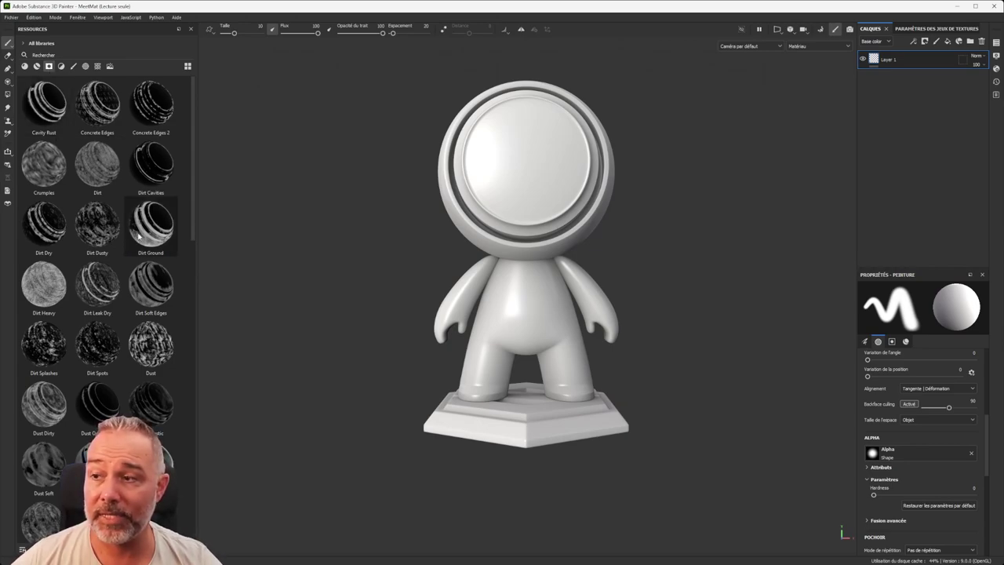
mouse_move(138, 235)
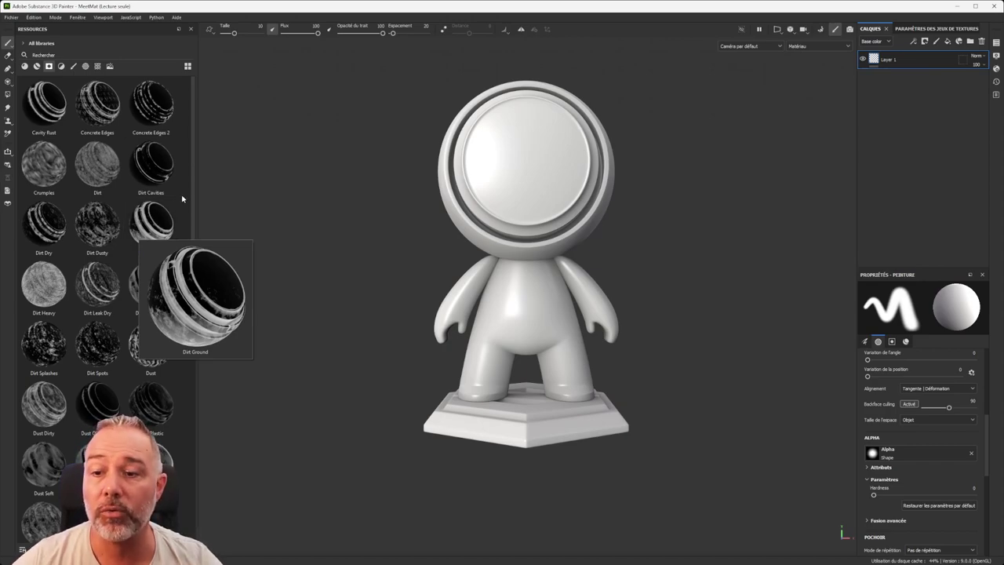
scroll(110, 343, down, 10)
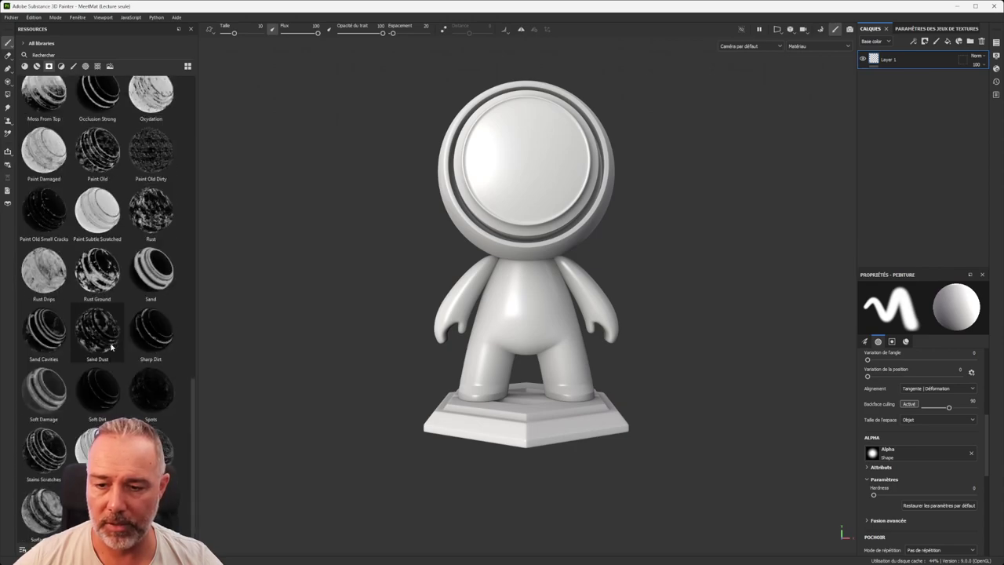
scroll(111, 346, up, 10)
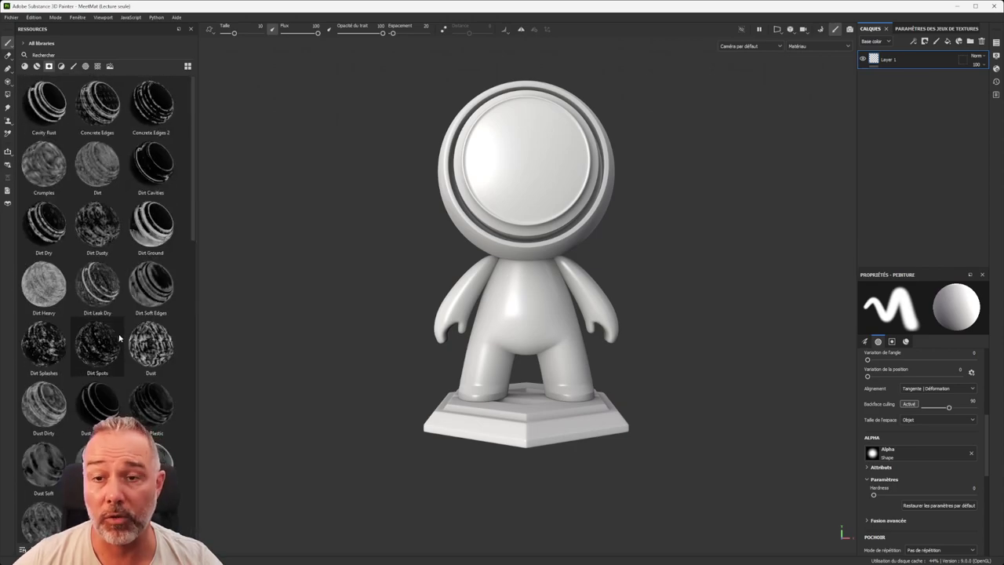
click(61, 66)
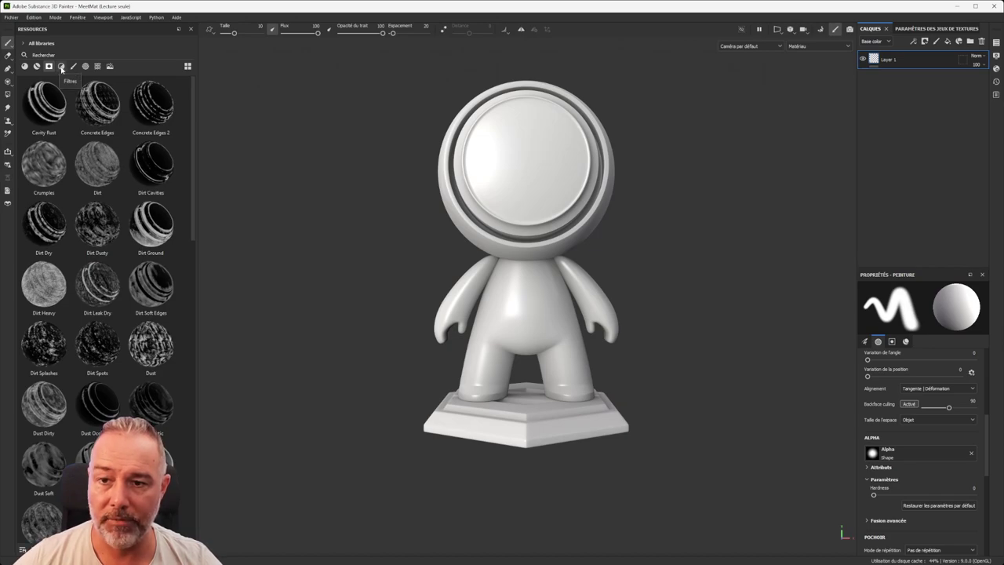
scroll(94, 202, down, 6)
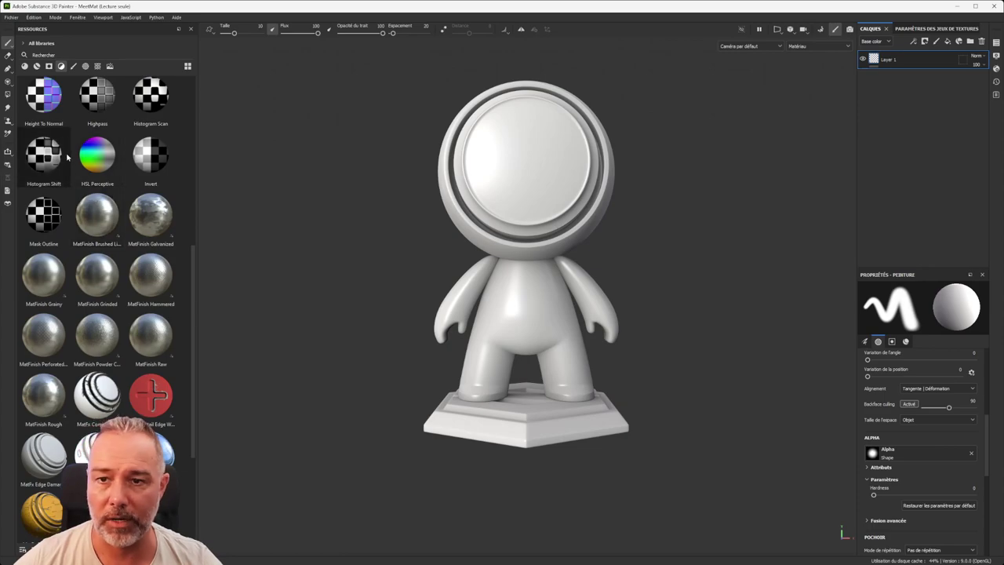
Step: Limit the resources to brushes and look through their stroke thumbnails, including the chalk and charcoal ones
click(74, 67)
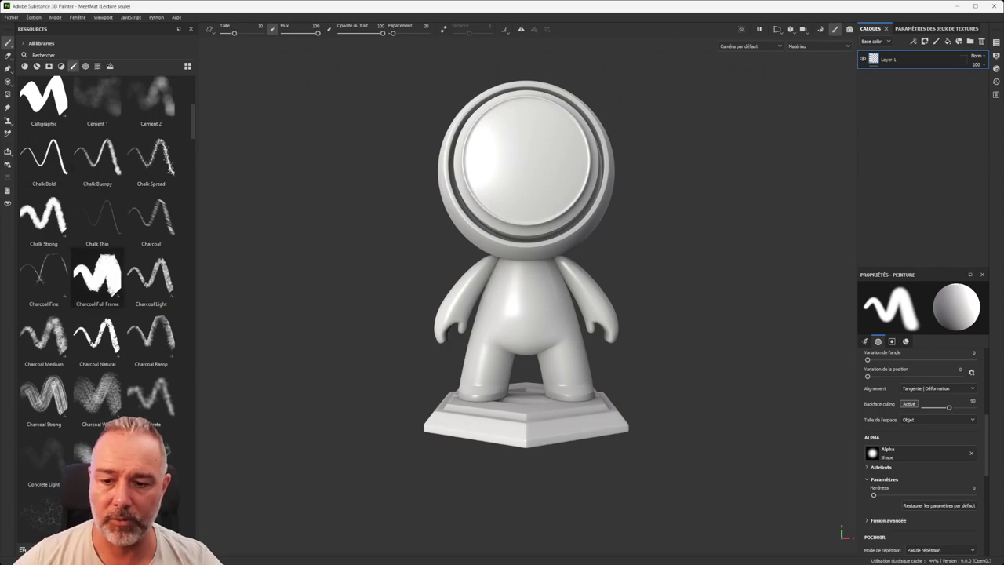
scroll(89, 236, down, 5)
scroll(98, 250, down, 6)
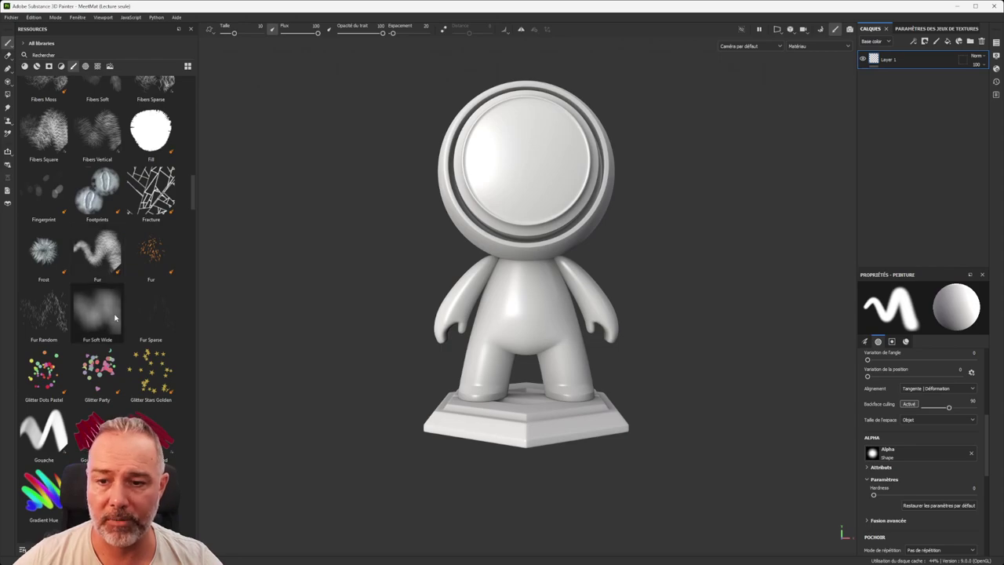
scroll(98, 250, up, 10)
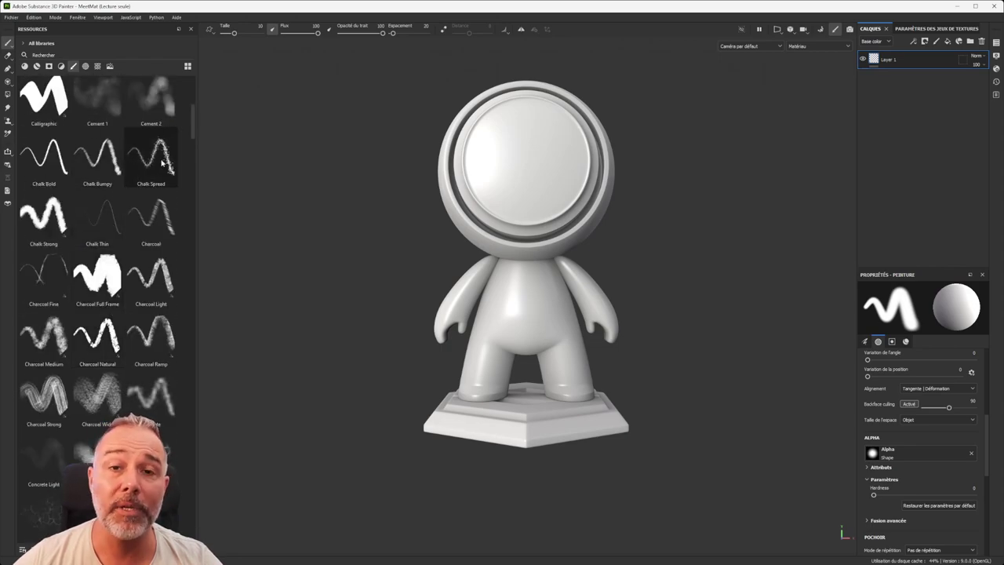
mouse_move(141, 146)
mouse_move(101, 156)
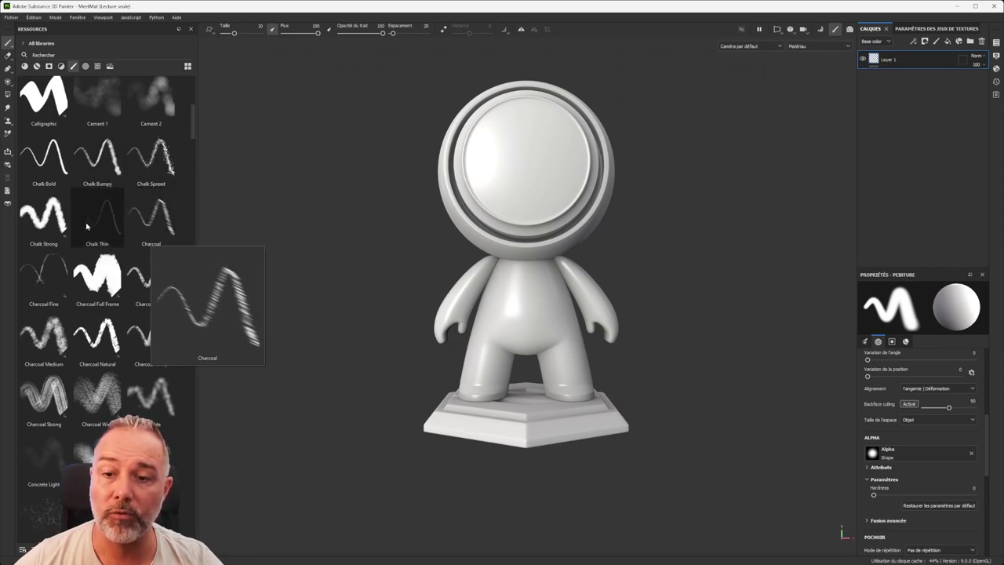
scroll(62, 242, down, 10)
scroll(62, 242, up, 15)
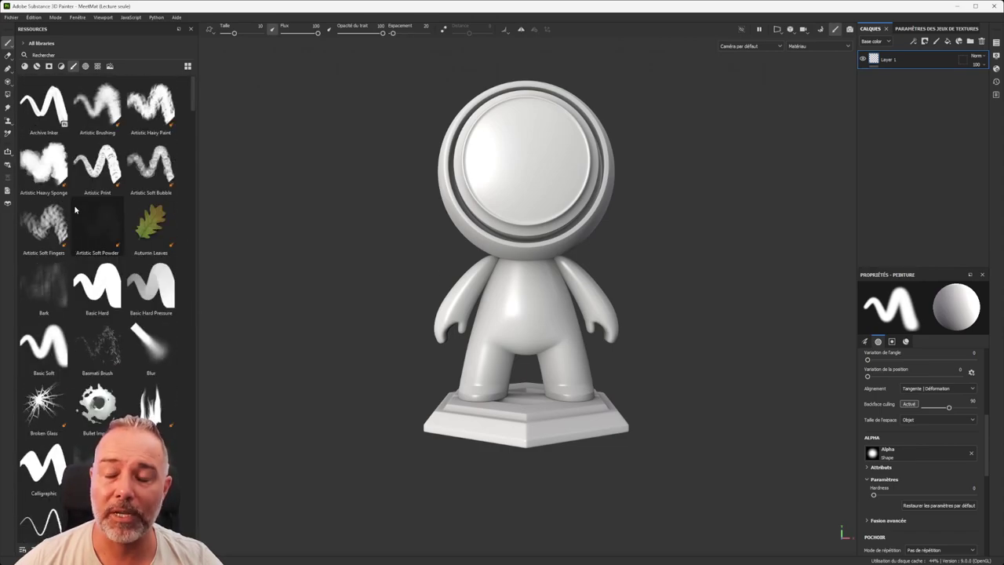
mouse_move(149, 101)
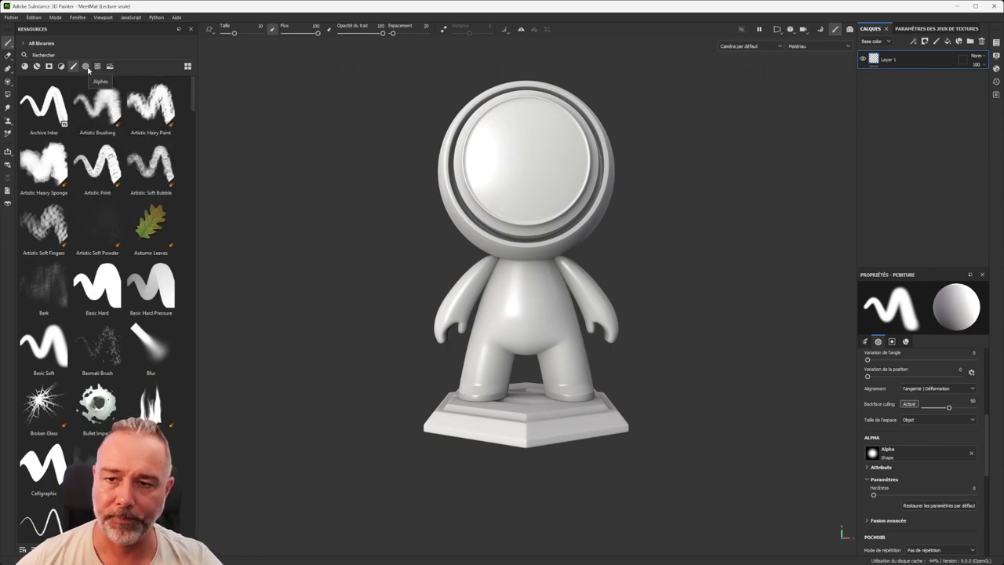
Step: Limit the resources to alphas and look through the arrow, brush, circle and cross shapes
click(87, 67)
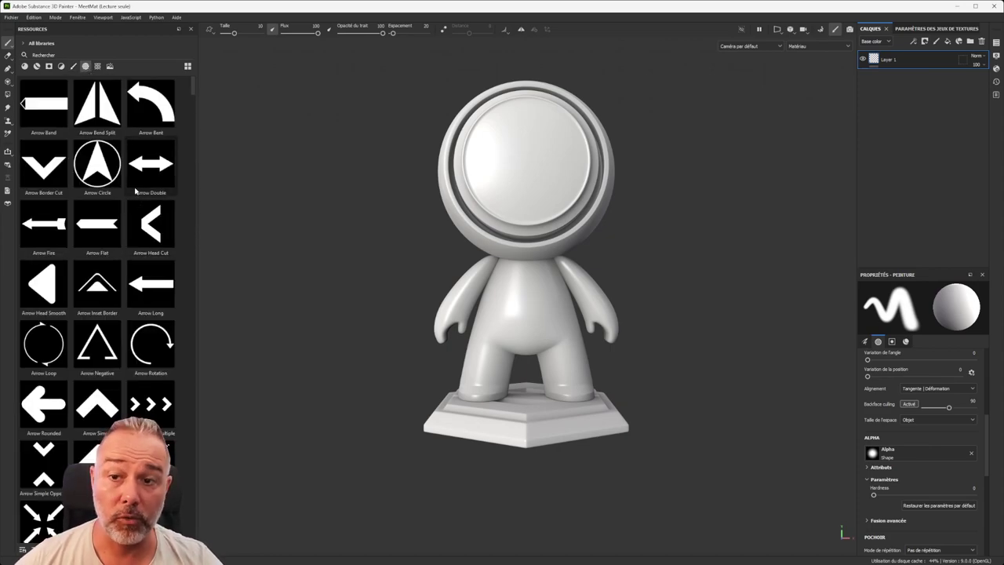
scroll(125, 227, down, 15)
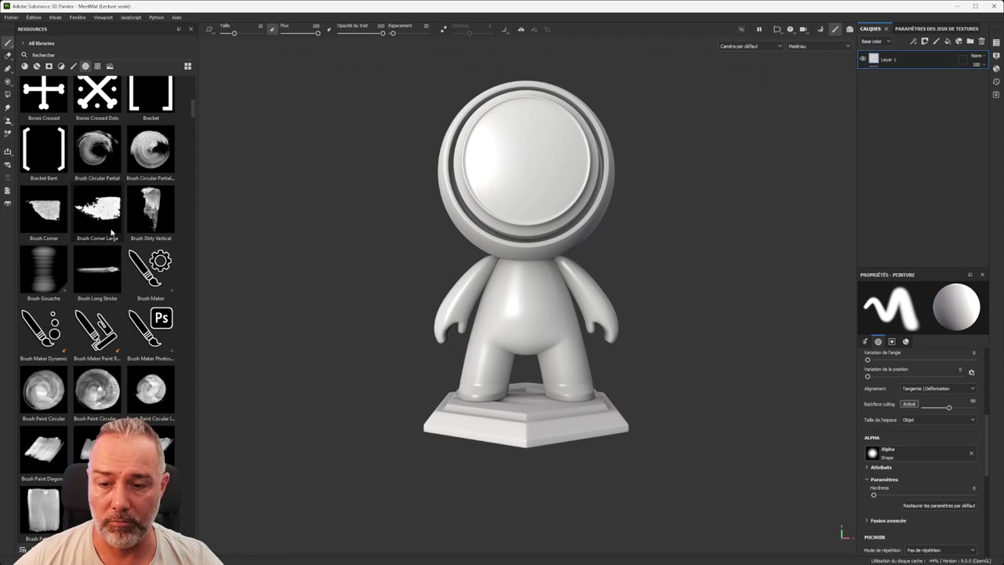
scroll(116, 261, down, 10)
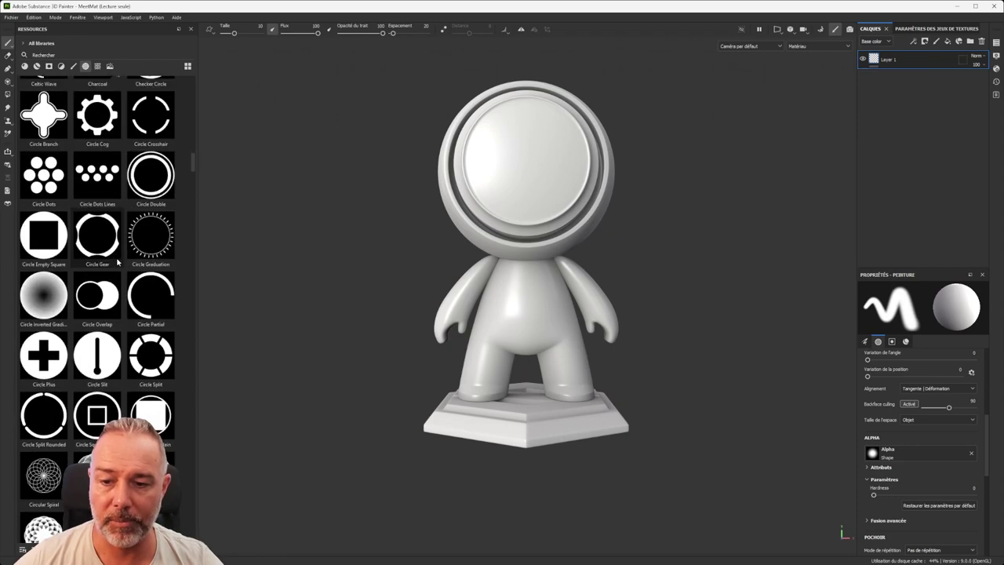
scroll(117, 263, down, 8)
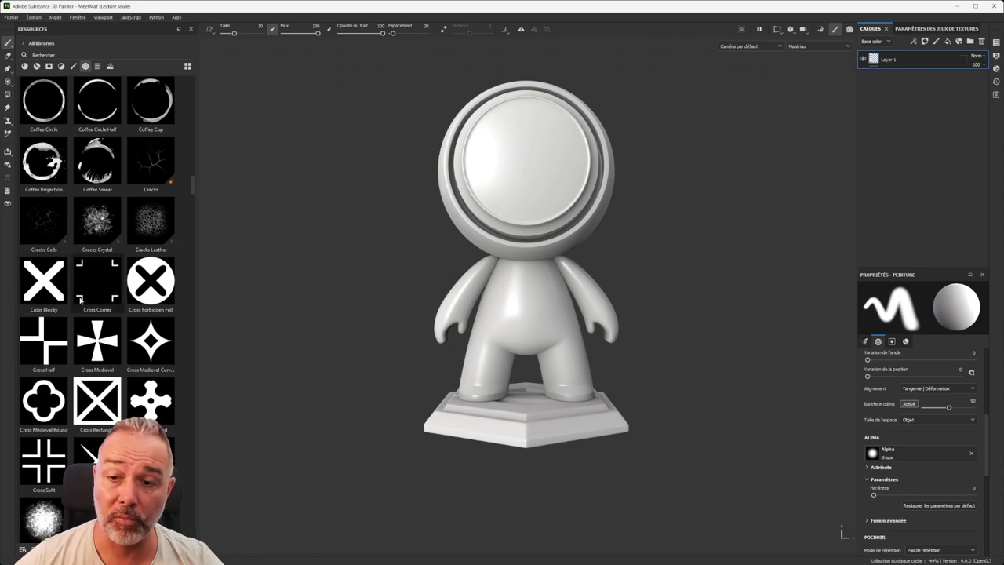
scroll(85, 297, up, 10)
scroll(116, 314, up, 15)
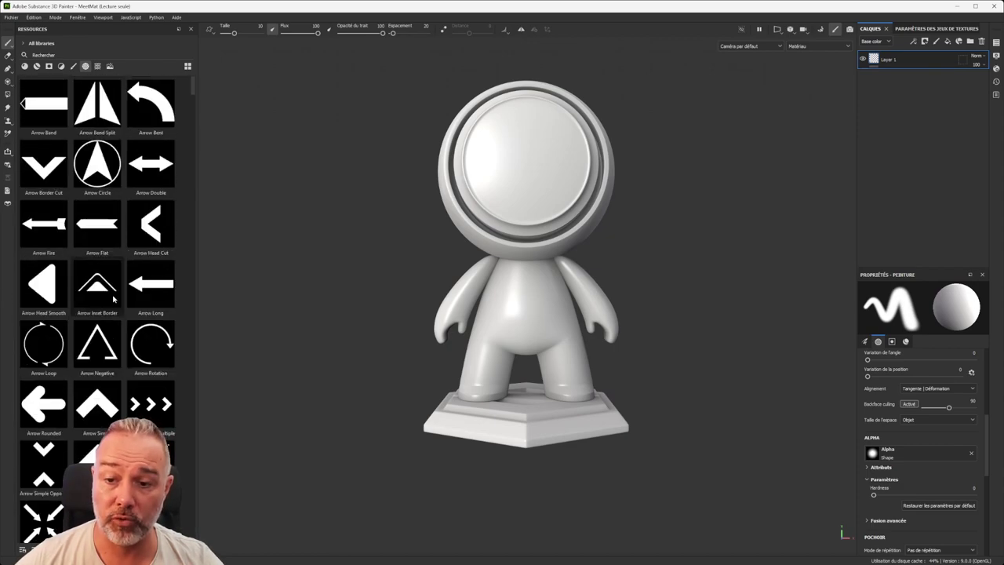
Step: Compare brush previews such as Basmati Brush and Artistic Soft Fingers with the available alphas
click(74, 65)
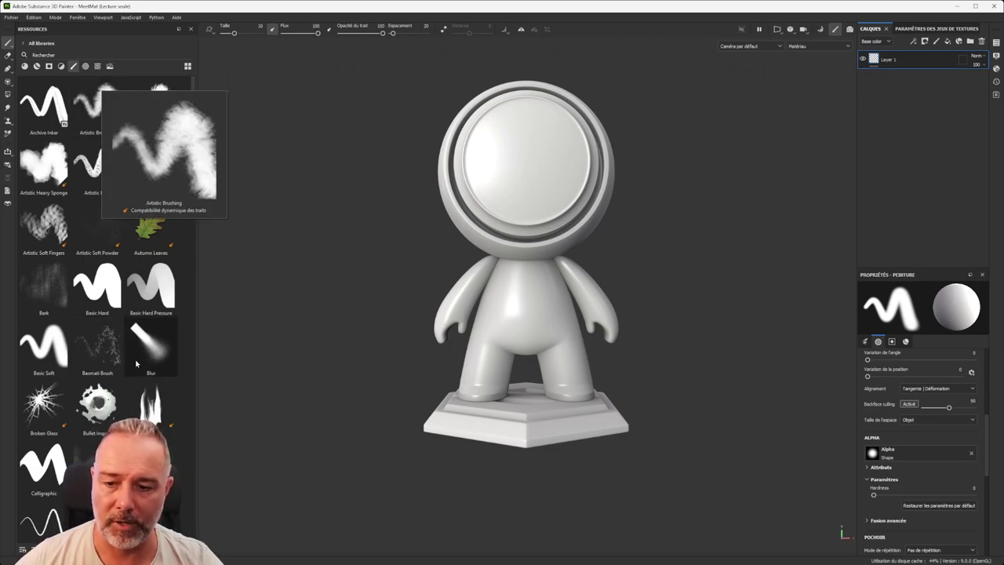
mouse_move(100, 336)
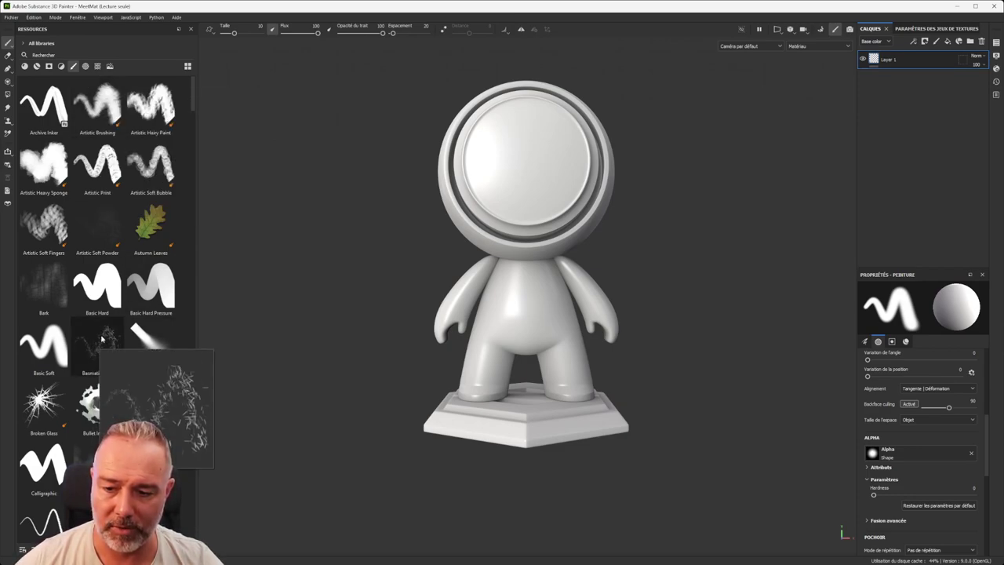
mouse_move(52, 246)
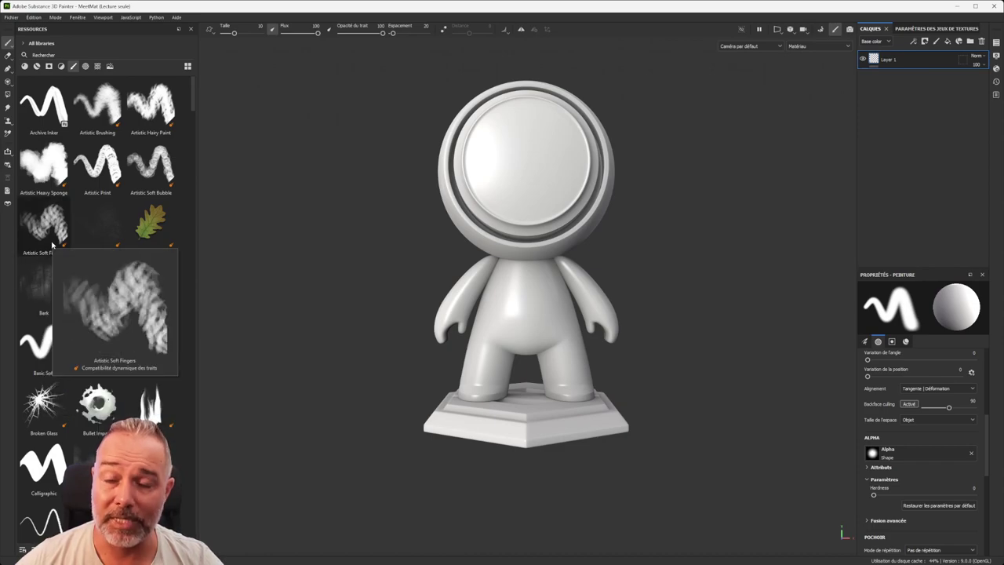
click(86, 66)
scroll(87, 165, down, 8)
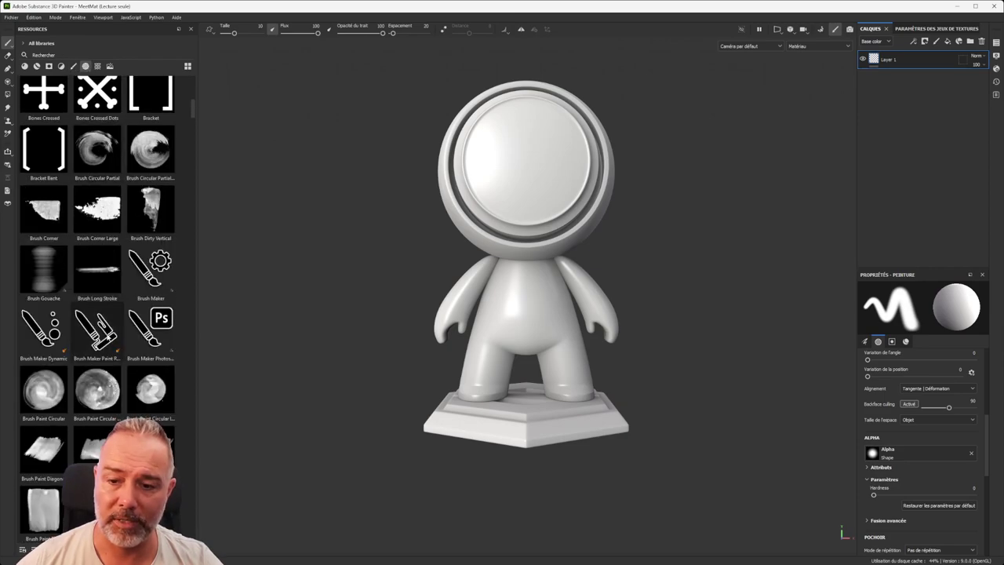
Step: Limit the resources to textures and look through the head, body and base maps
scroll(90, 161, up, 8)
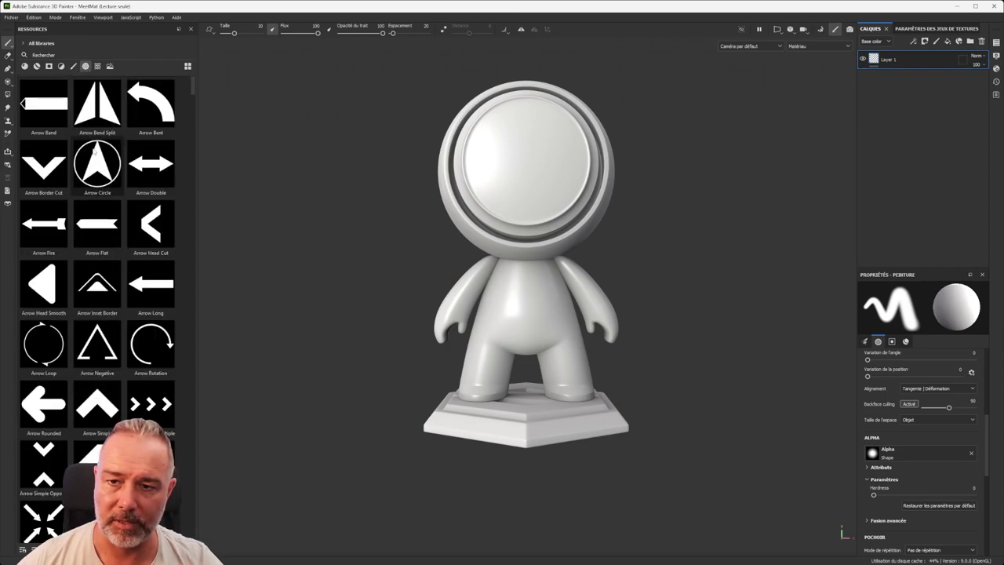
click(97, 66)
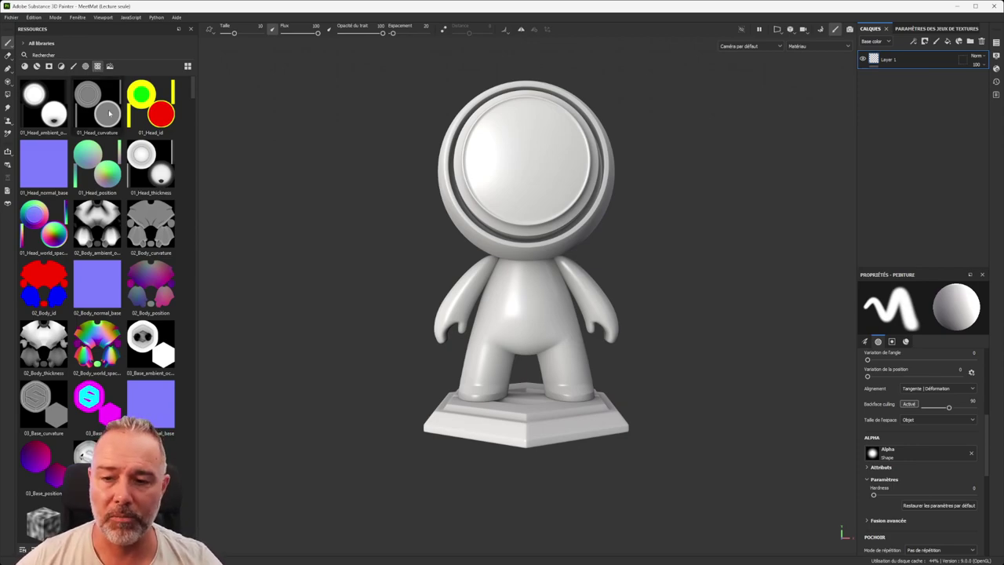
scroll(119, 265, down, 5)
scroll(119, 266, up, 5)
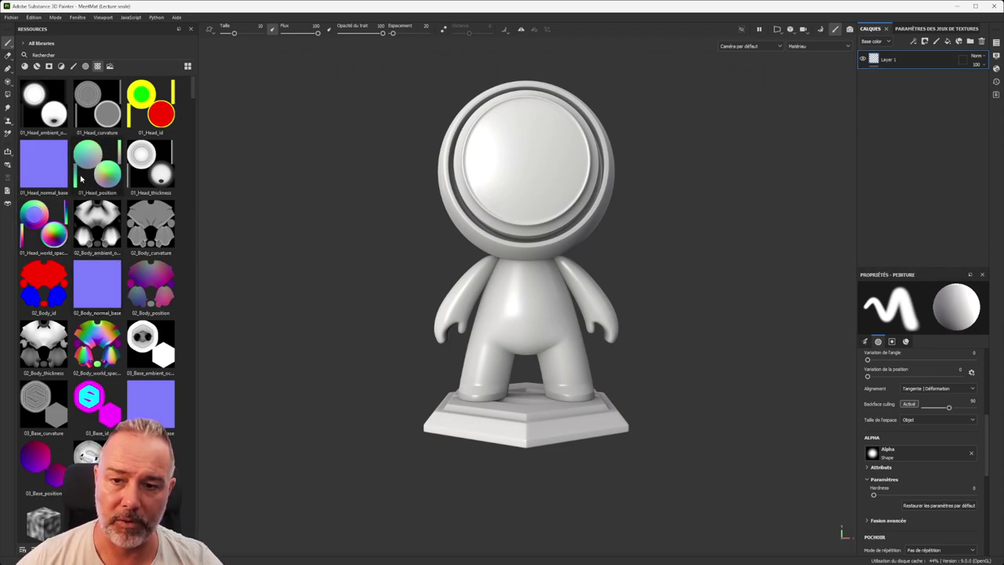
Step: Limit the resources to environments and light the MeetMat model with Canopus Ground
click(109, 67)
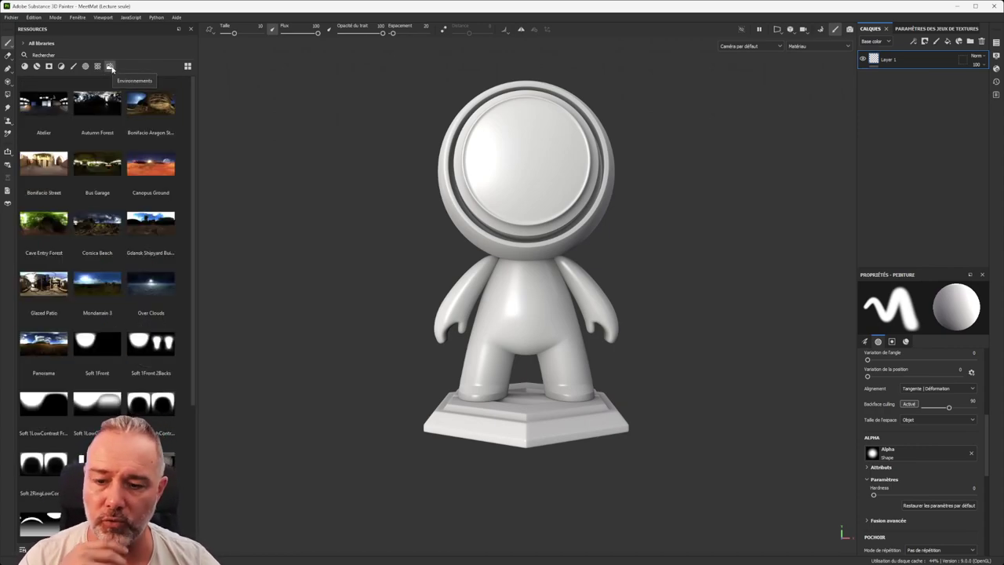
alt+drag(405, 197, 332, 235)
mouse_move(365, 218)
alt+middle_down()
mouse_move(356, 262)
mouse_move(365, 244)
alt+middle_up()
scroll(366, 246, up, 1)
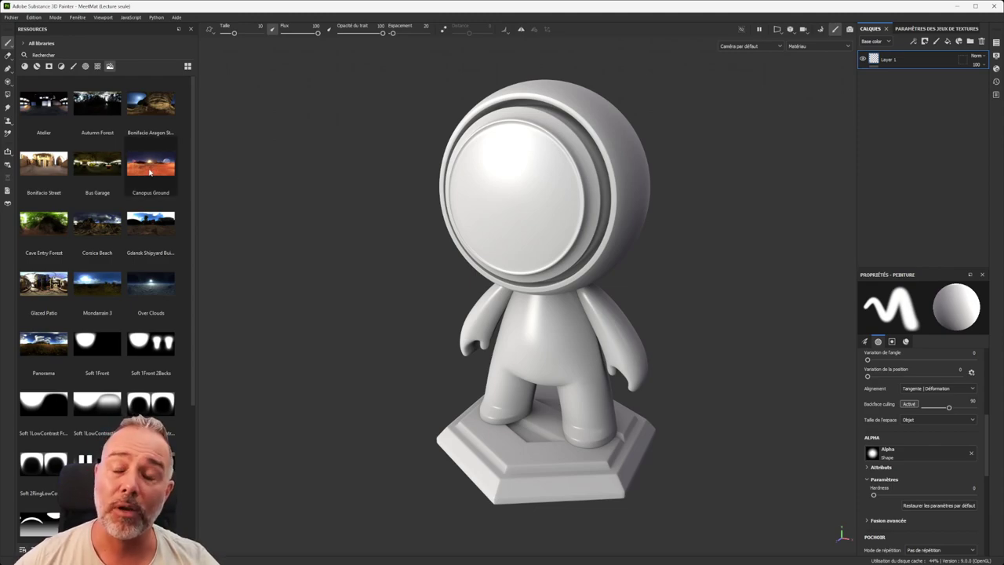
mouse_move(150, 172)
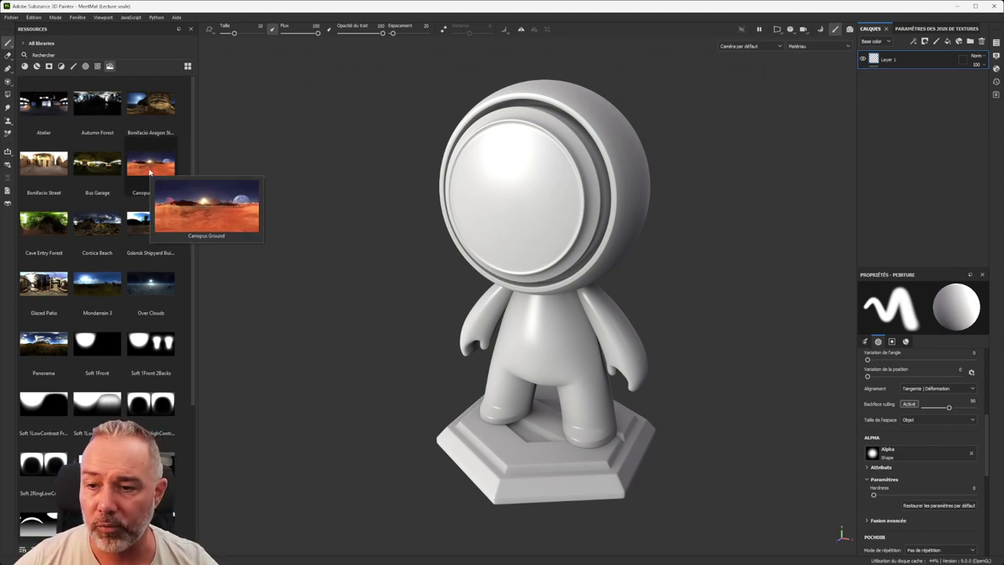
drag(150, 172, 326, 262)
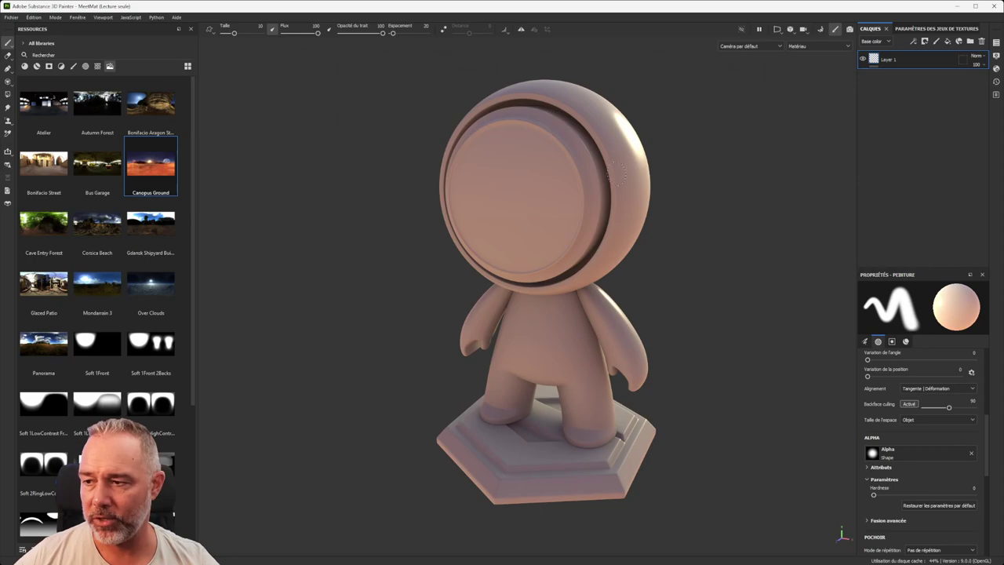
Step: Rotate the Canopus Ground lighting around the model and compare it with the environment's preview
mouse_move(410, 224)
shift+right_down()
mouse_move(282, 220)
mouse_move(381, 227)
mouse_move(333, 225)
shift+right_up()
mouse_move(163, 165)
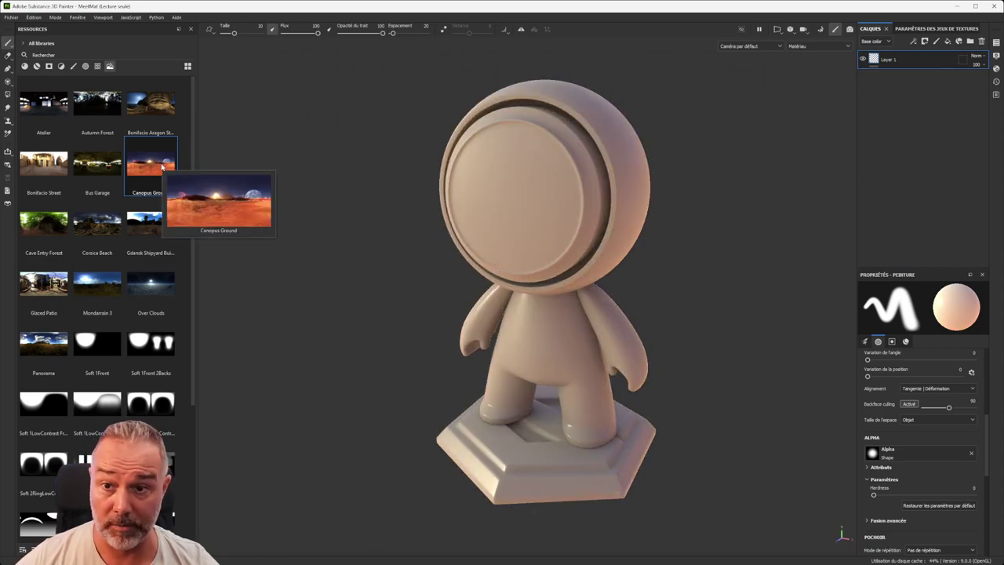
shift+right_drag(345, 249, 291, 251)
Step: Replace the environment with one of the Soft 1LowContrast studio lightings and rotate its light around the model
alt+drag(385, 295, 385, 284)
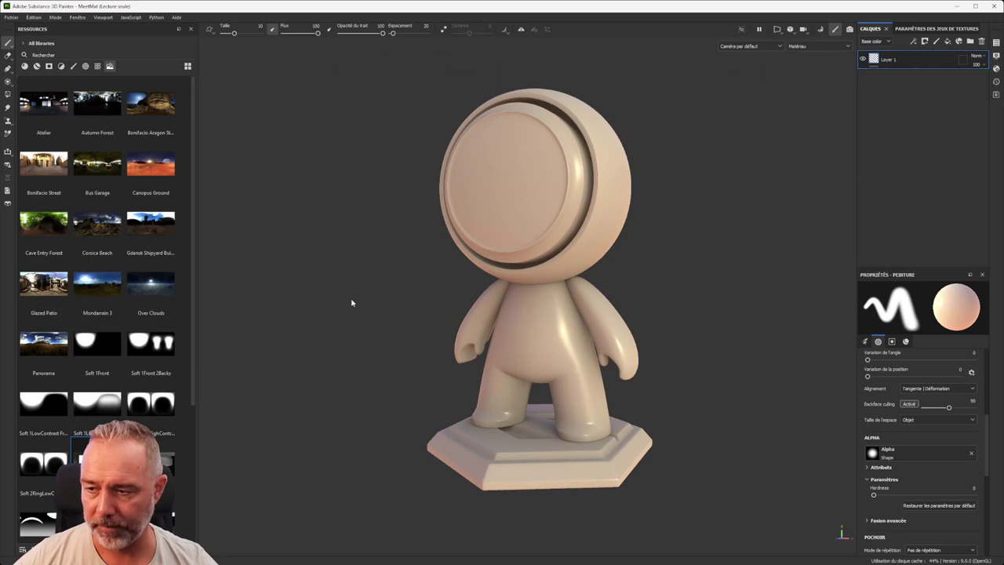
mouse_move(399, 269)
shift+right_down()
mouse_move(360, 273)
mouse_move(414, 270)
shift+right_up()
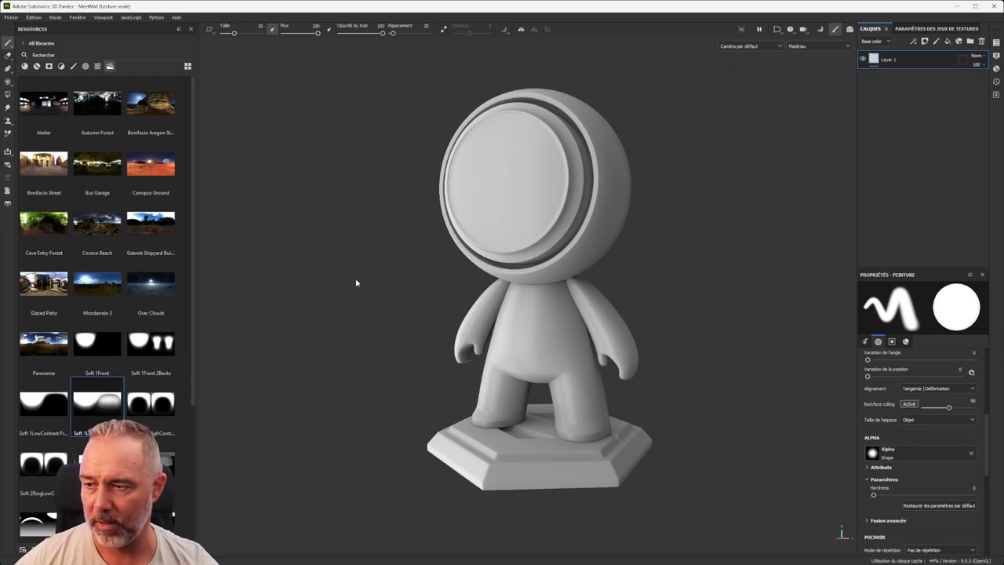
mouse_move(354, 277)
shift+right_down()
mouse_move(385, 280)
mouse_move(325, 290)
mouse_move(381, 290)
mouse_move(361, 287)
shift+right_up()
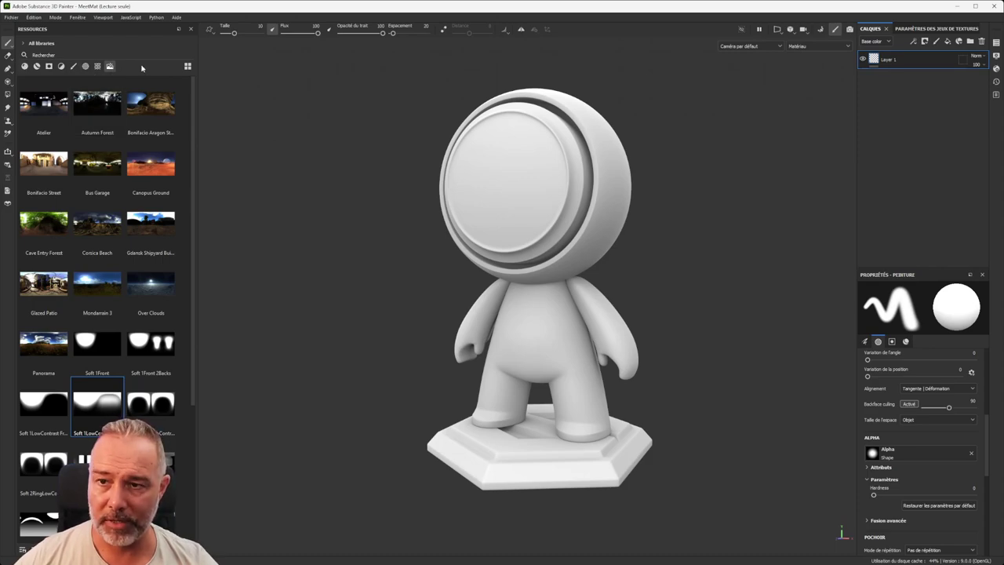
Step: Filter the resources to show materials and smart materials together
click(24, 66)
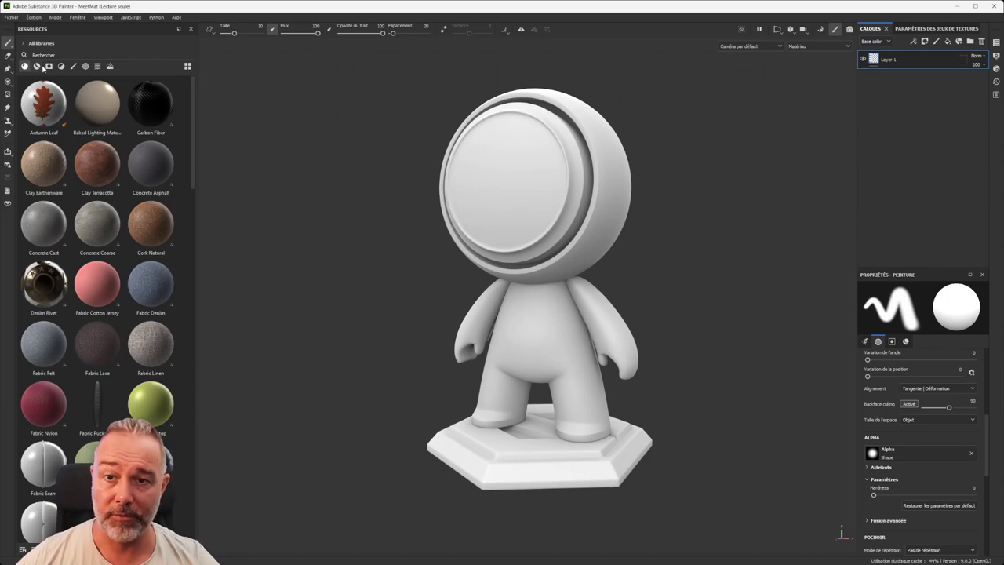
click(37, 67)
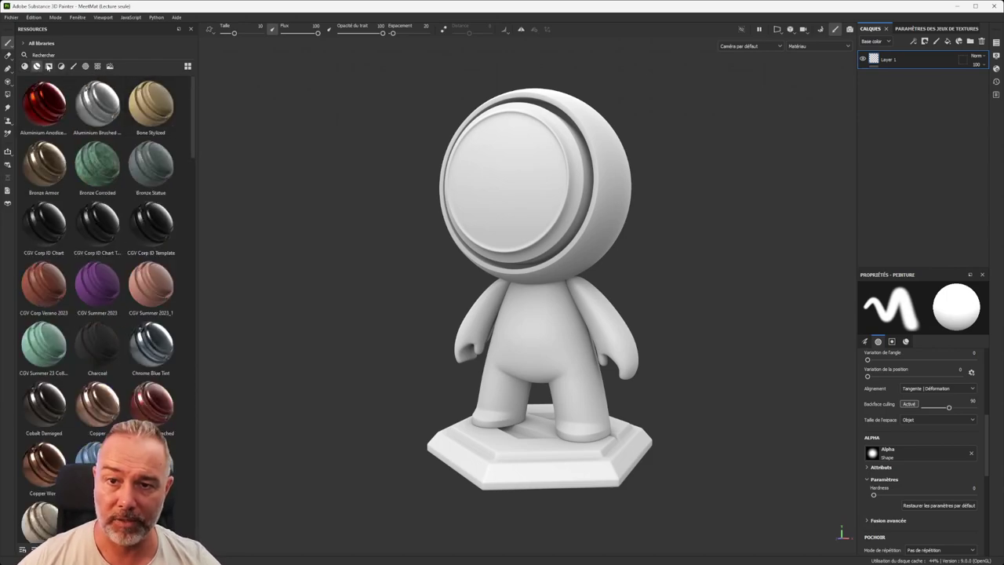
click(24, 66)
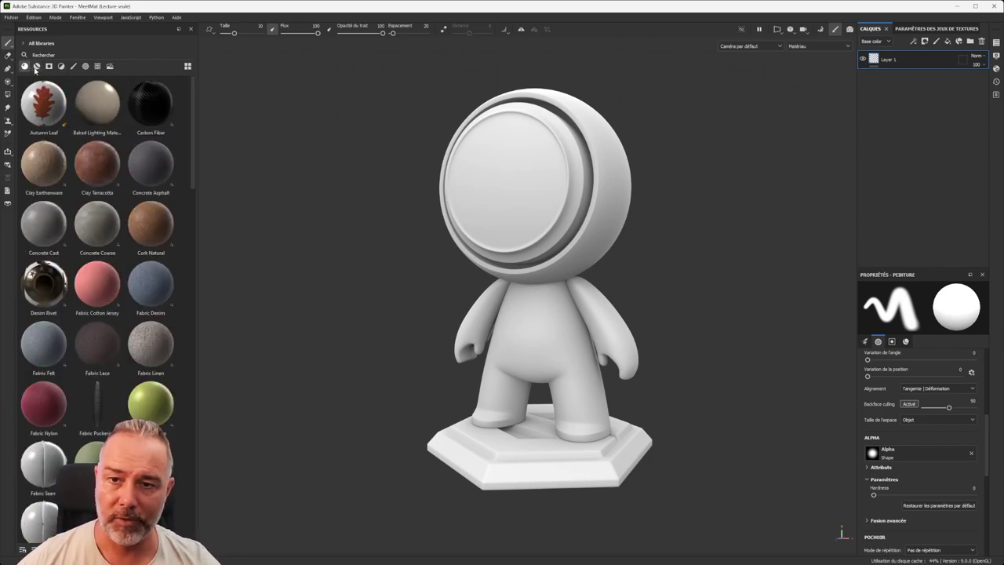
ctrl+click(36, 67)
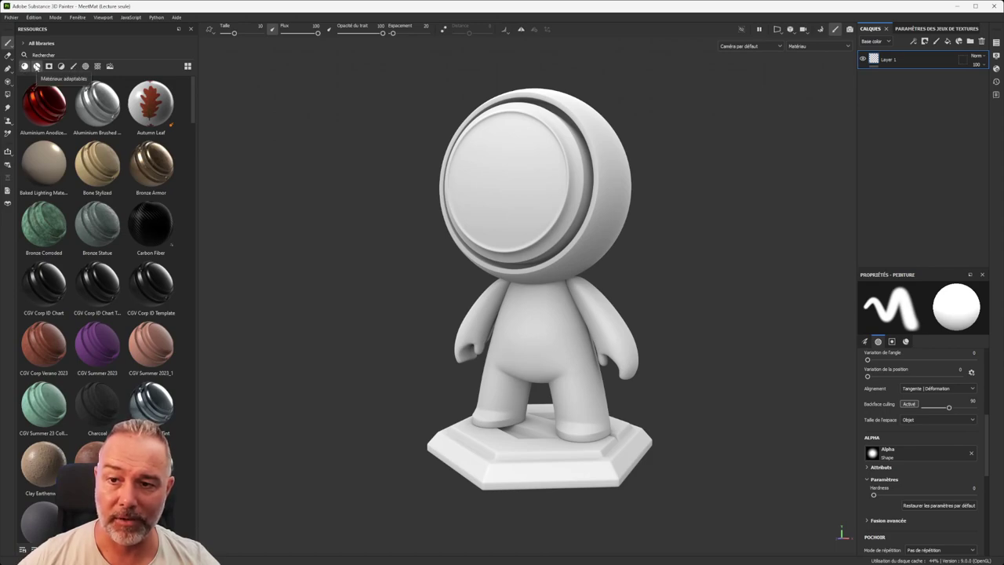
Step: Widen the resources area to four thumbnail columns while browsing the combined materials and smart materials
scroll(72, 197, down, 10)
scroll(73, 196, down, 5)
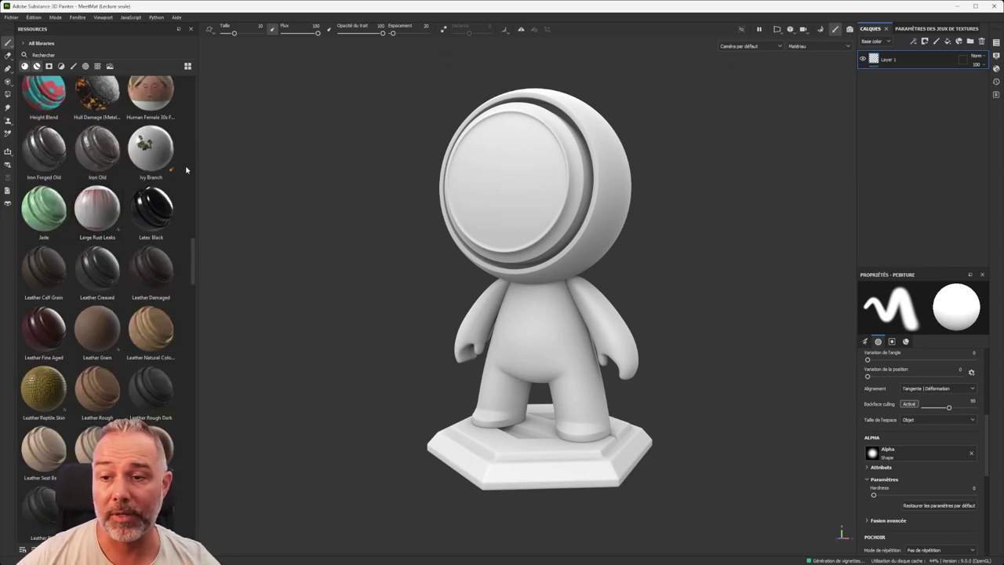
drag(200, 166, 244, 168)
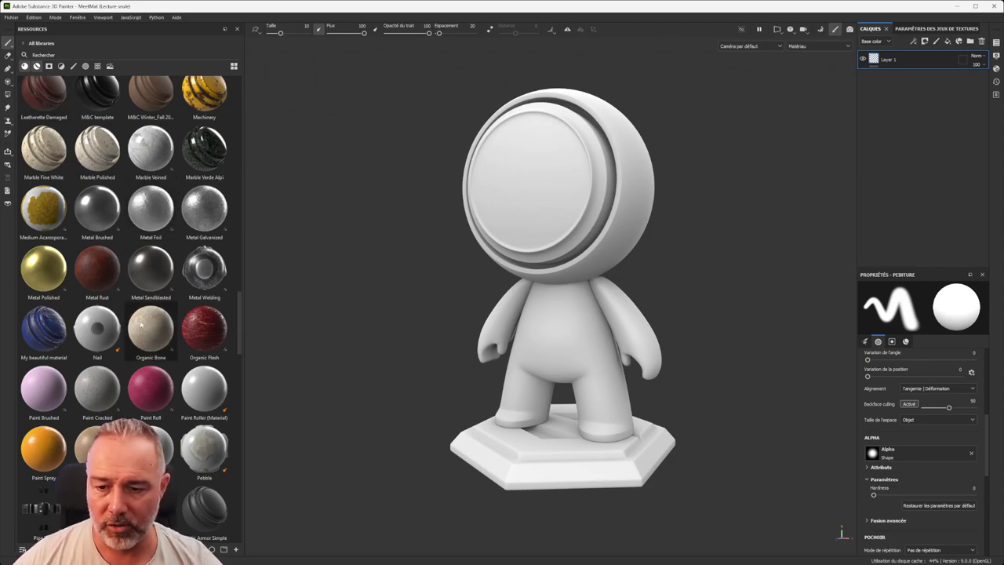
scroll(149, 330, down, 3)
scroll(105, 407, up, 15)
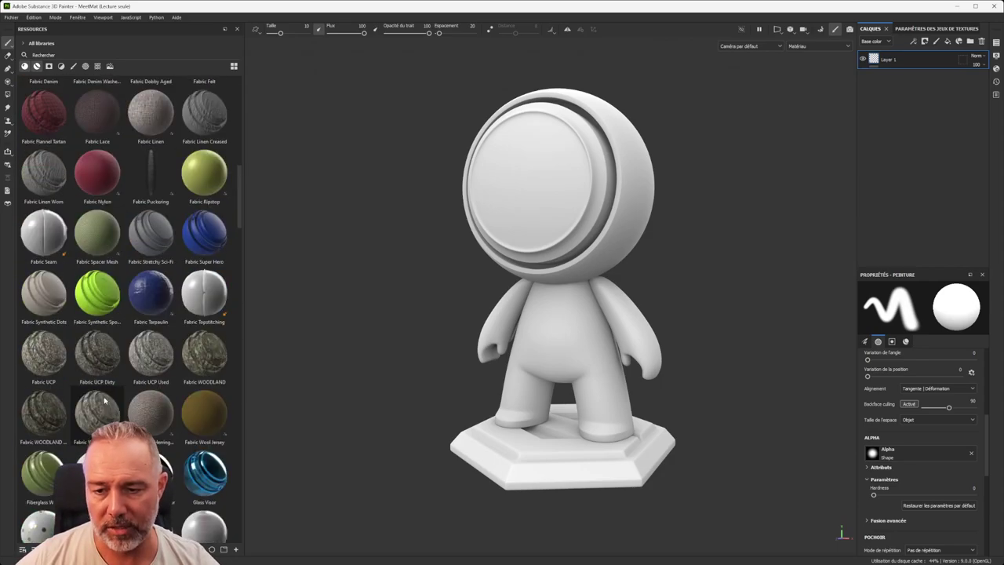
Step: Search the materials and smart materials for "metal" and look through the matches
click(53, 55)
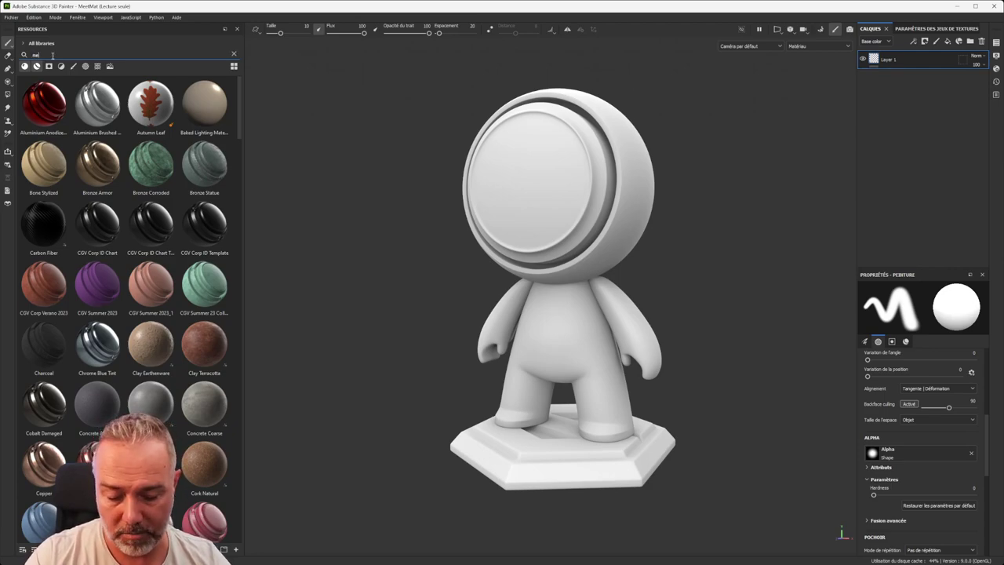
text(tal)
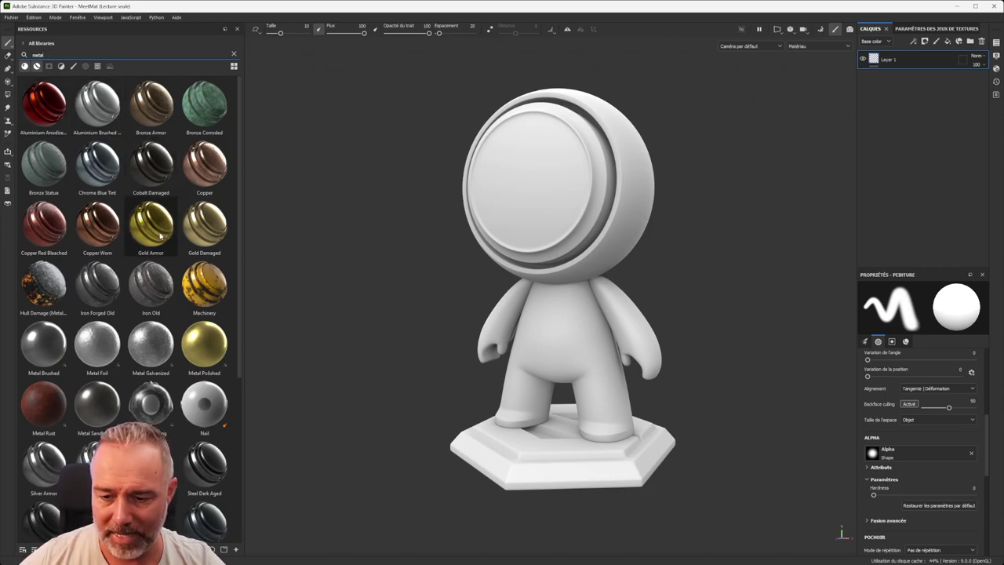
scroll(161, 234, down, 5)
scroll(161, 234, up, 5)
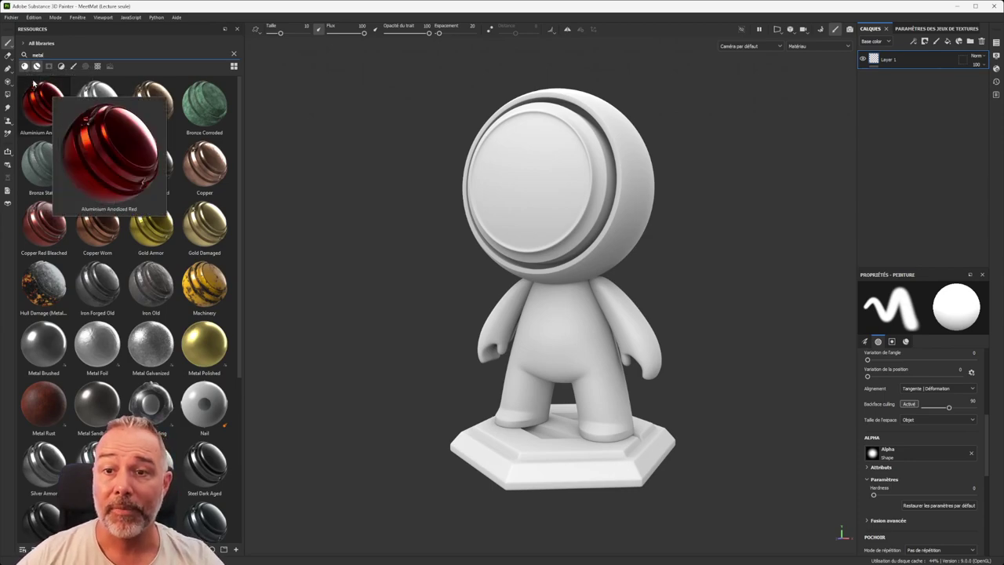
mouse_move(31, 106)
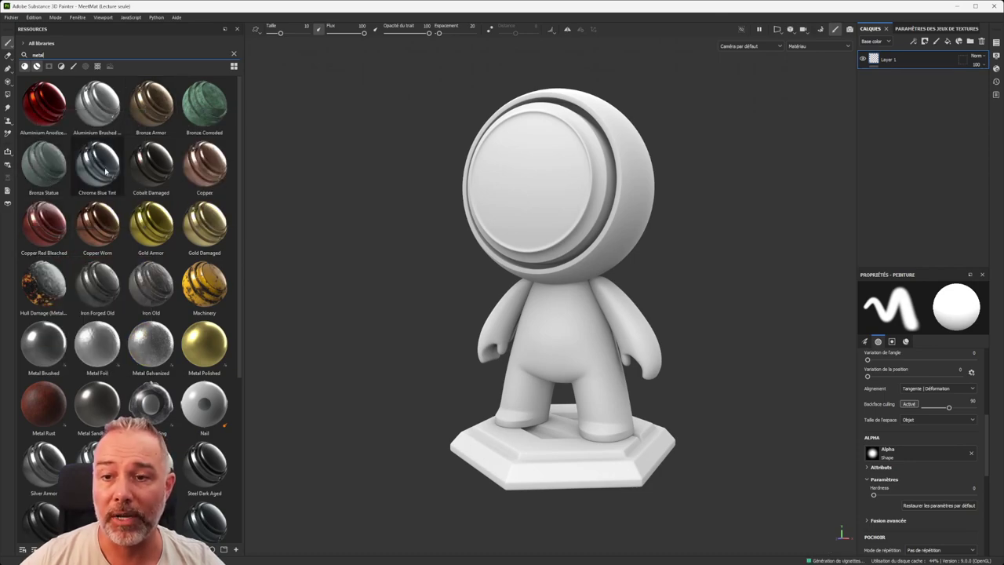
mouse_move(106, 171)
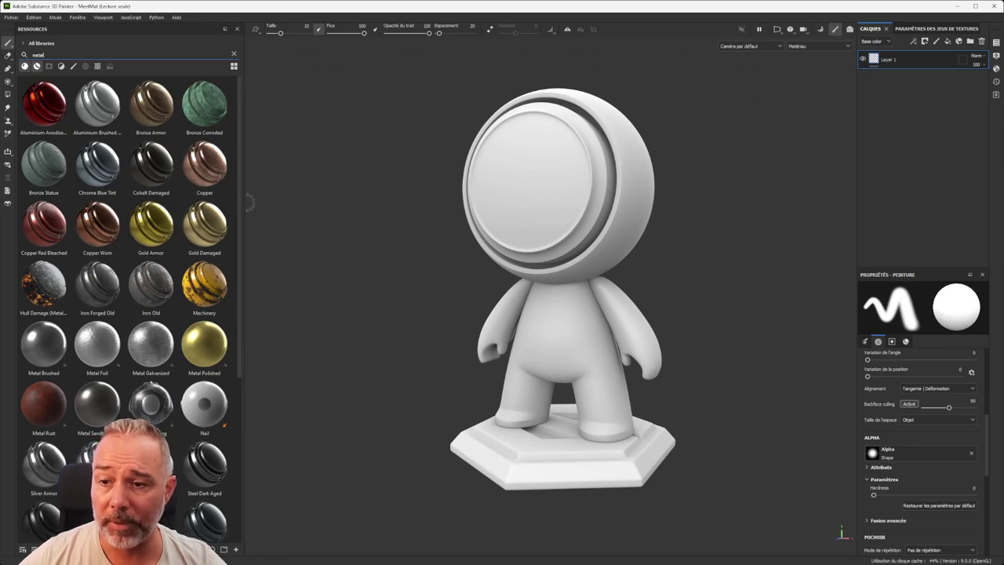
Step: Widen the resources area to five thumbnail columns and review the metal materials
drag(248, 202, 316, 198)
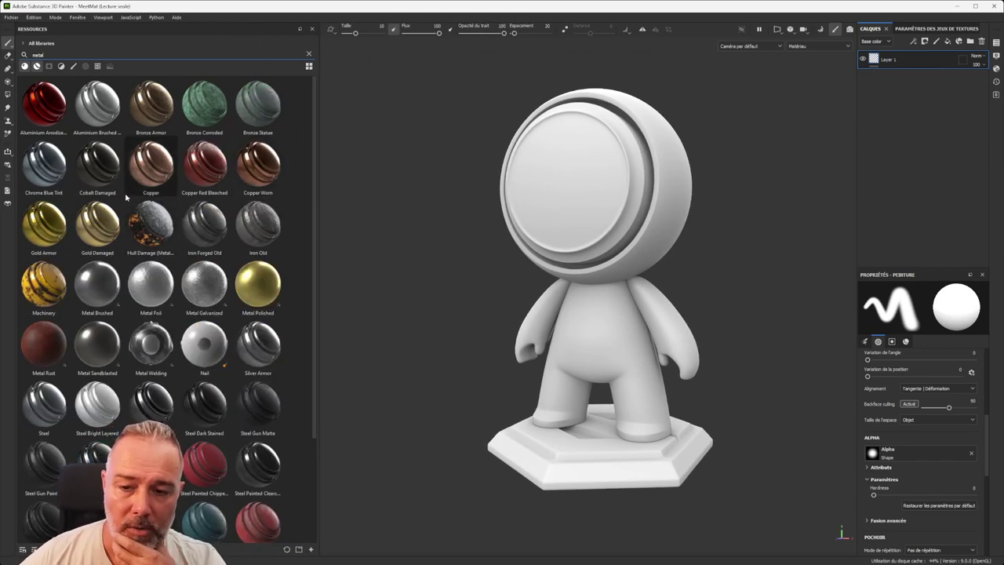
scroll(126, 198, down, 3)
scroll(138, 237, up, 3)
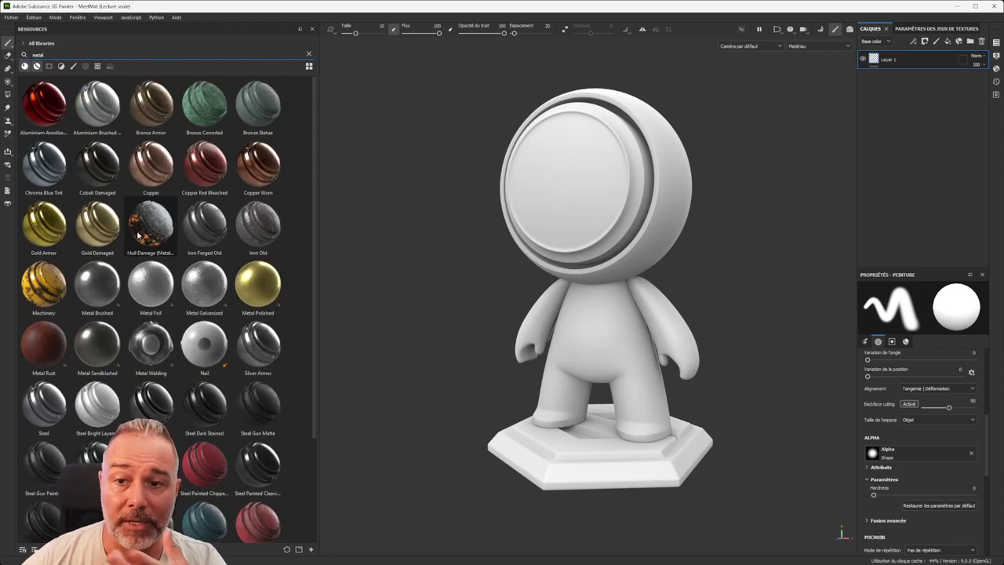
mouse_move(137, 235)
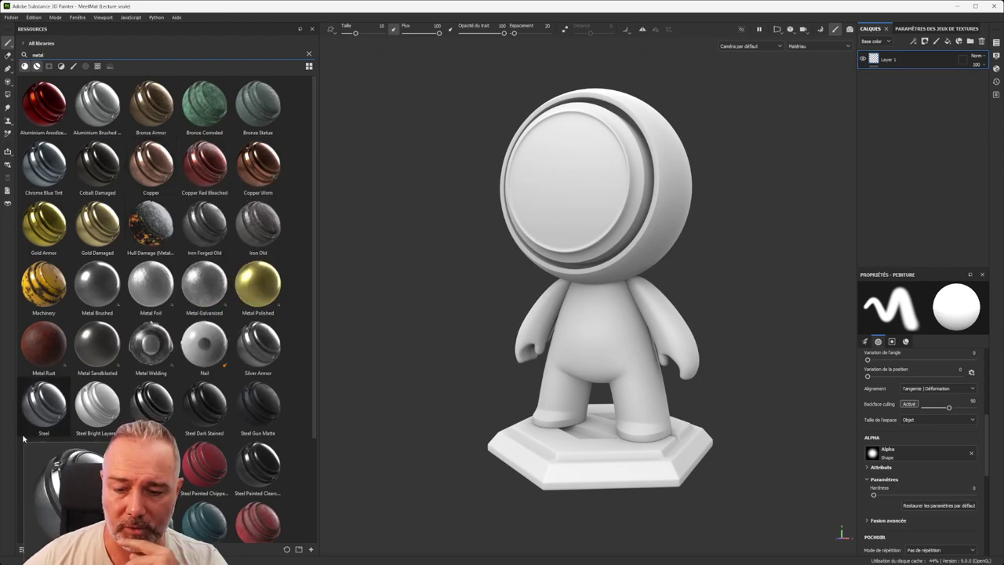
Step: Show the saved searches and save the current metal search under the name Metaux
click(23, 551)
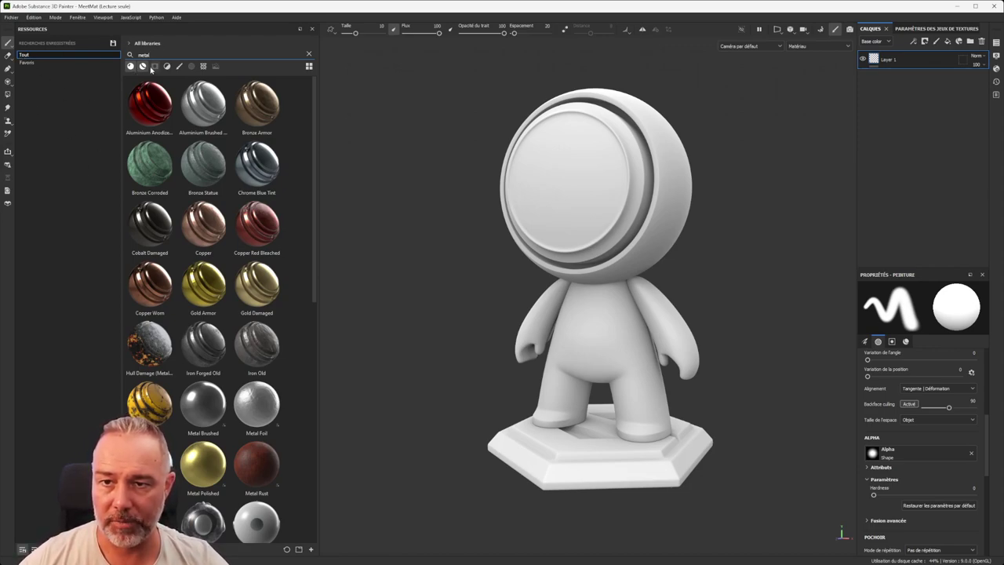
click(112, 44)
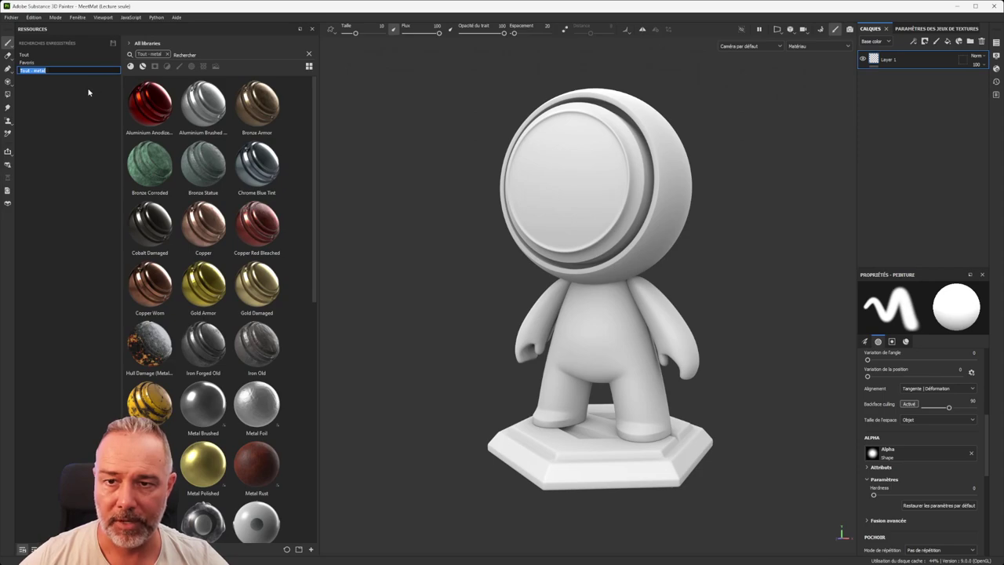
text(Metaux)
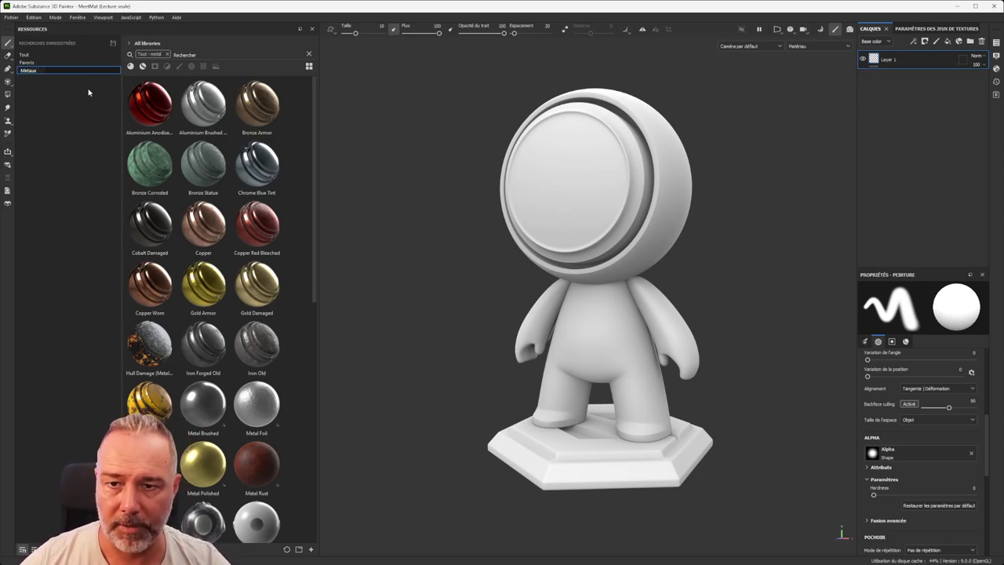
key(Return)
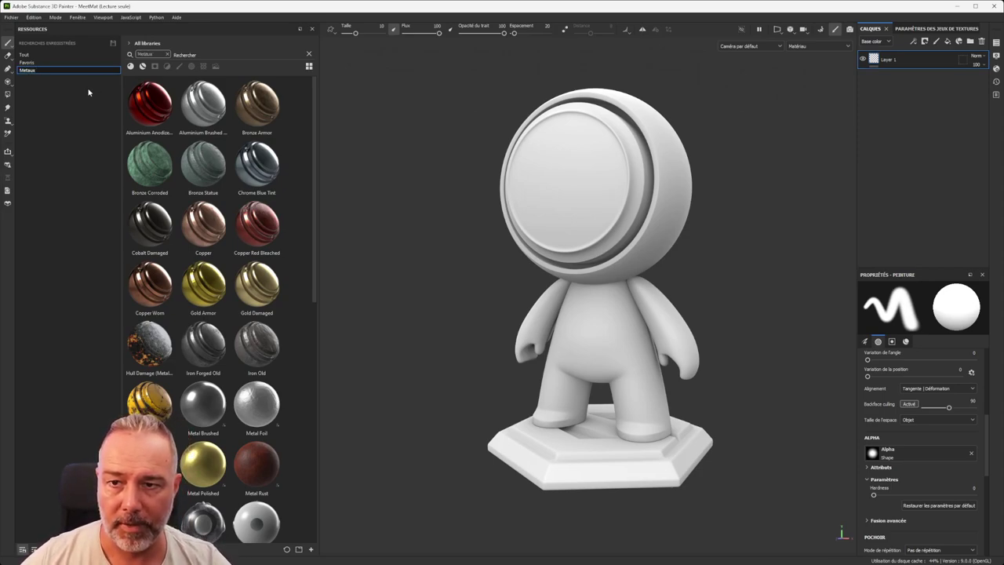
Step: Clear the active search, recall the saved Metaux search and browse its materials
click(166, 54)
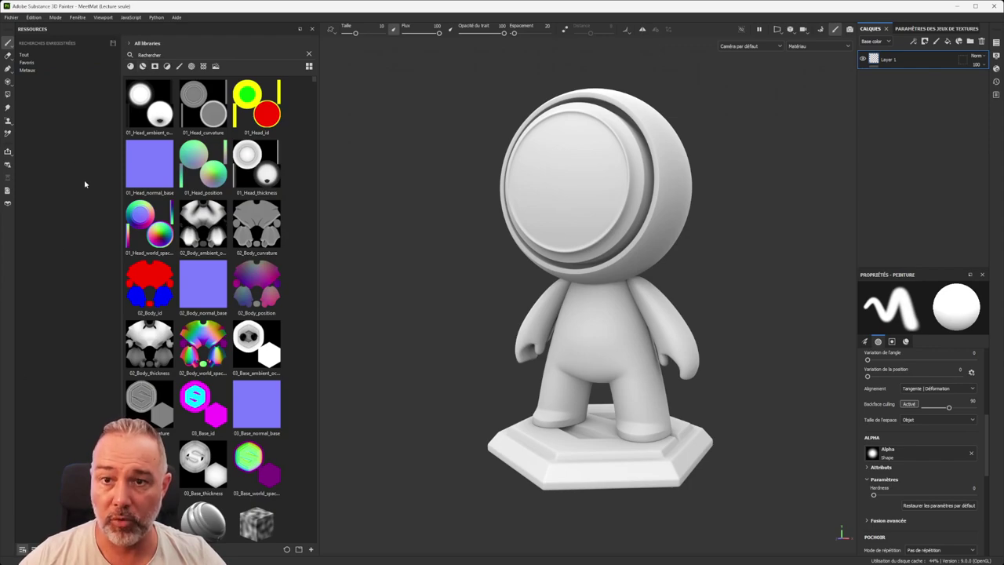
click(30, 70)
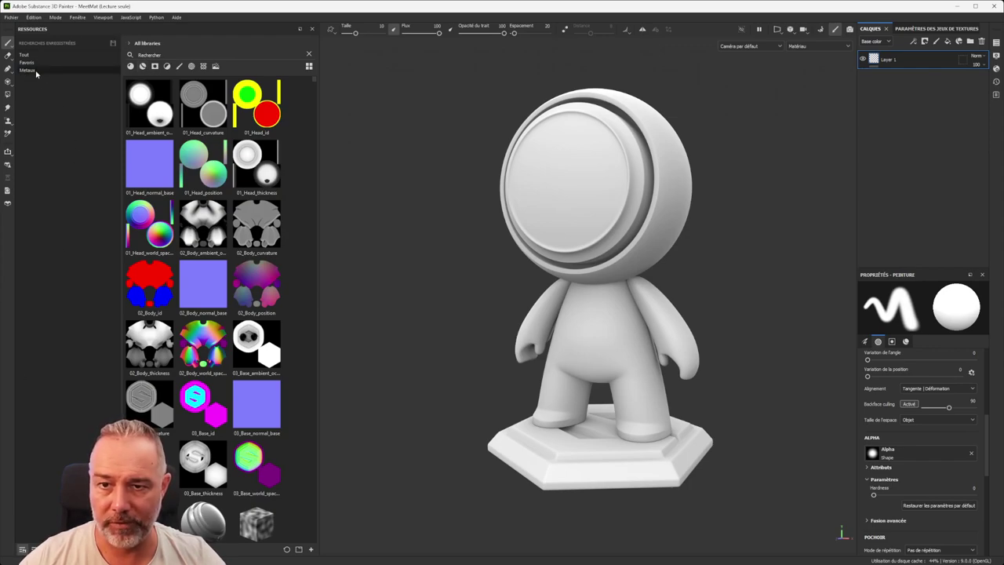
scroll(217, 225, down, 5)
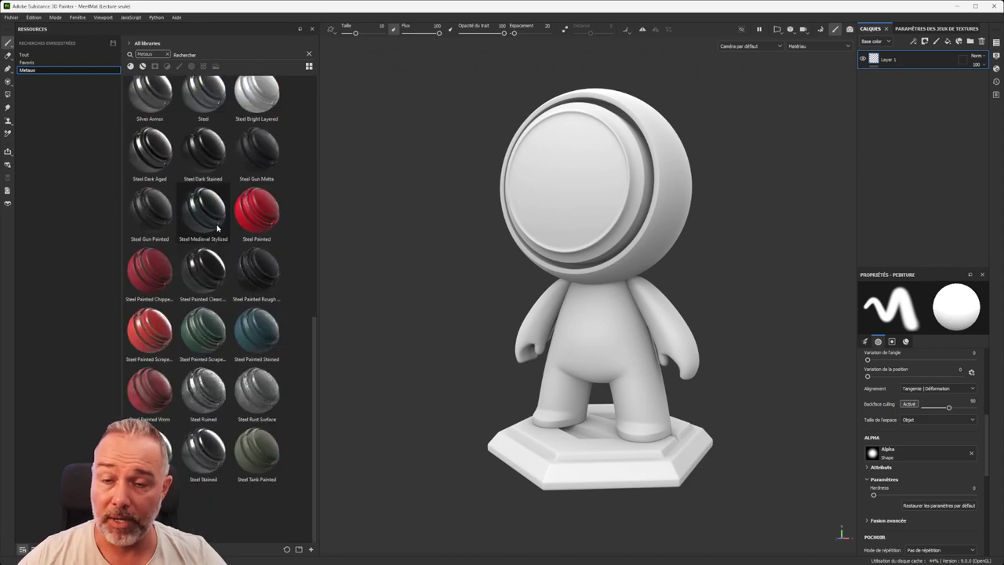
scroll(218, 227, up, 5)
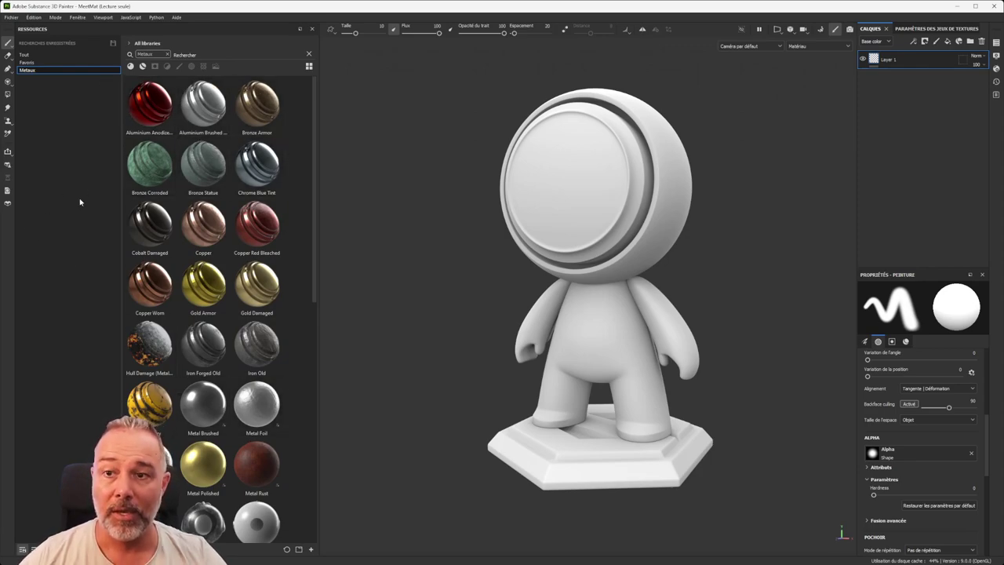
mouse_move(154, 146)
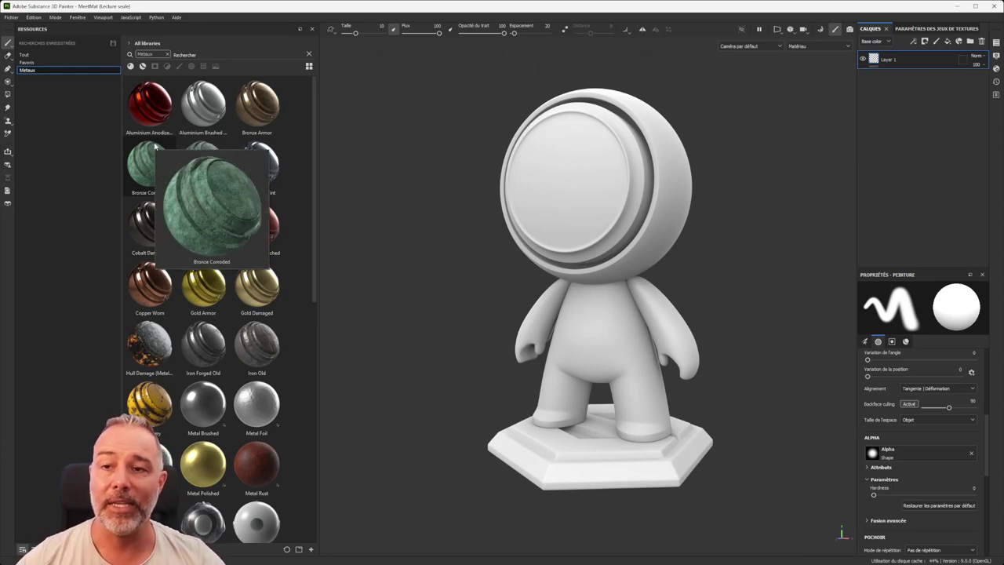
Step: Hide the saved searches, then show the library path filter beside the resources and collapse it again
click(23, 549)
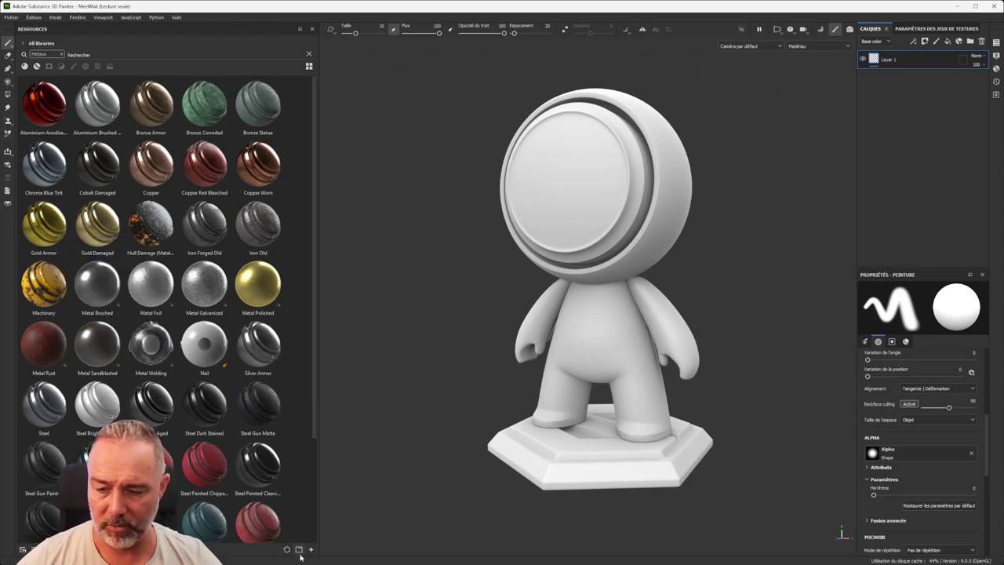
click(22, 548)
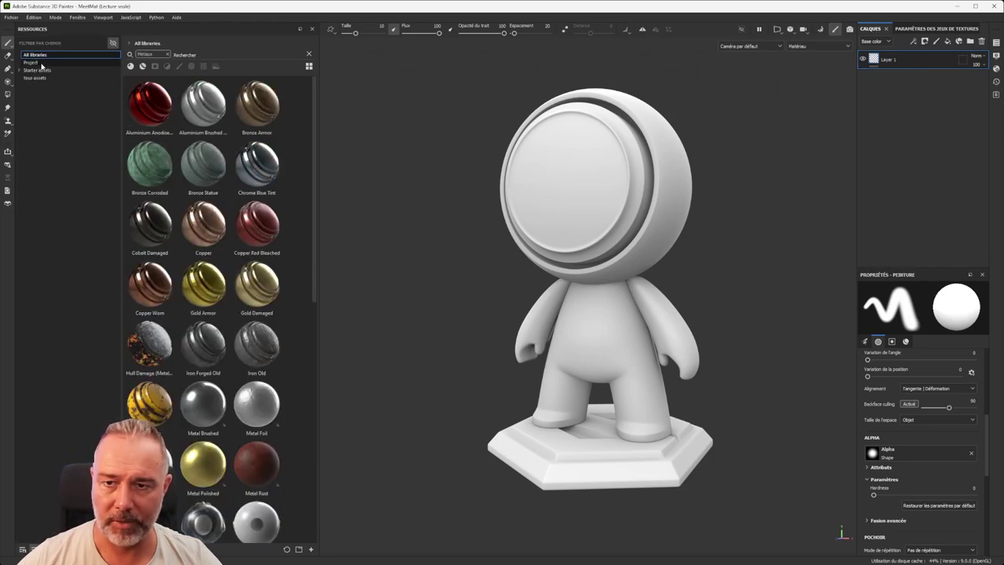
click(23, 549)
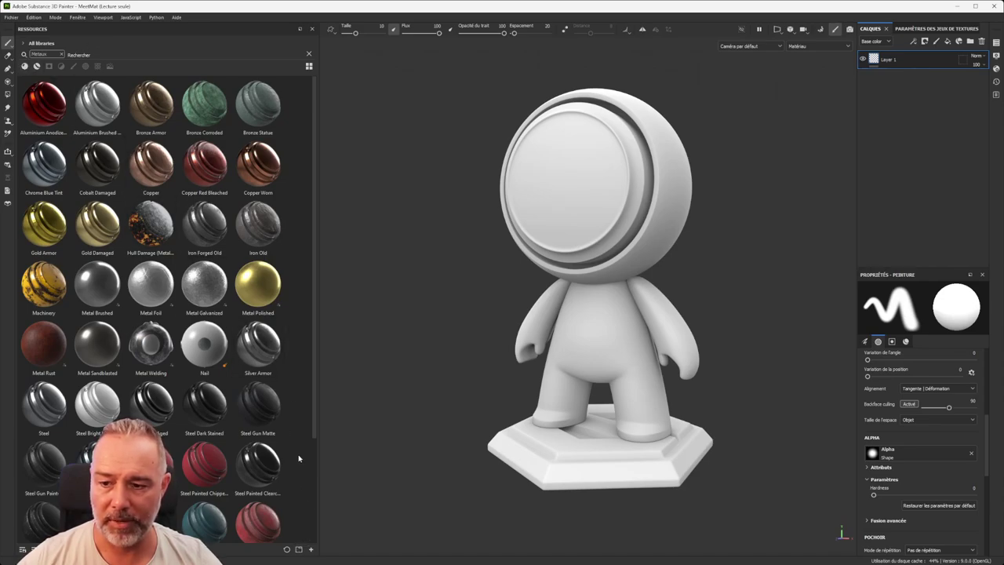
Step: Open the Metaux search in a separate panel docked beneath the viewport, and clear the search filter in the main resources
click(298, 542)
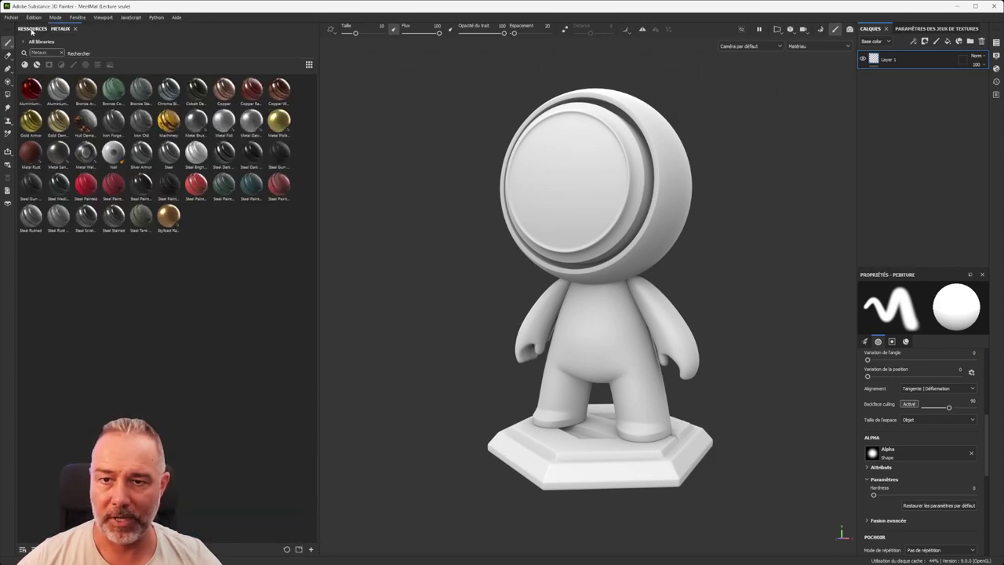
drag(61, 28, 365, 533)
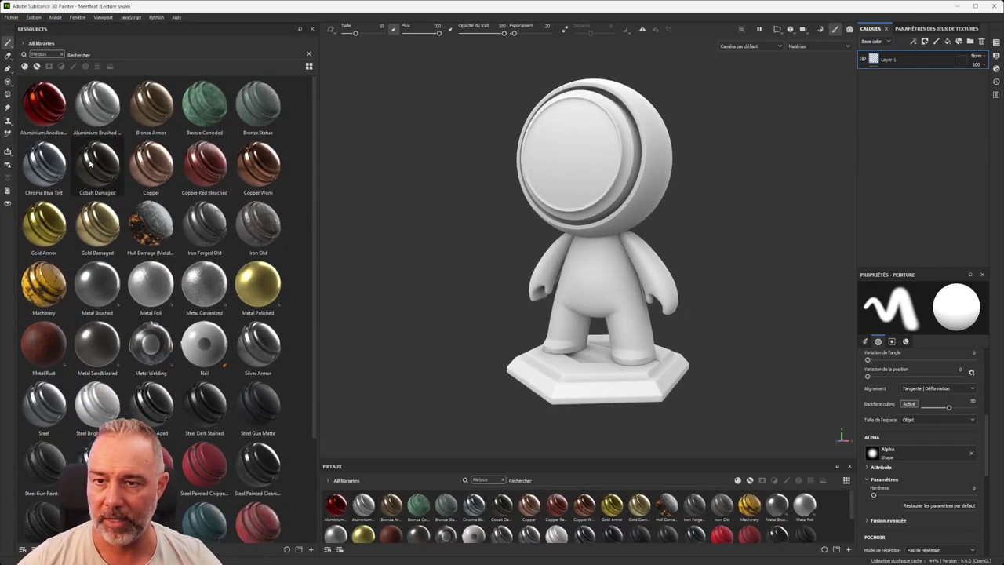
click(62, 53)
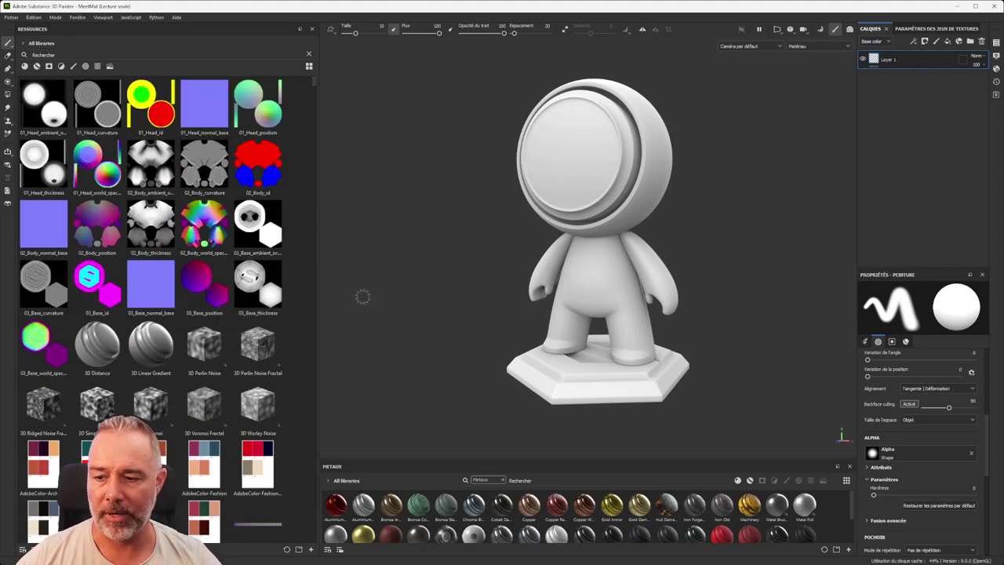
Step: Enlarge the docked Metaux panel to show three rows of thumbnails and close it
drag(461, 458, 455, 411)
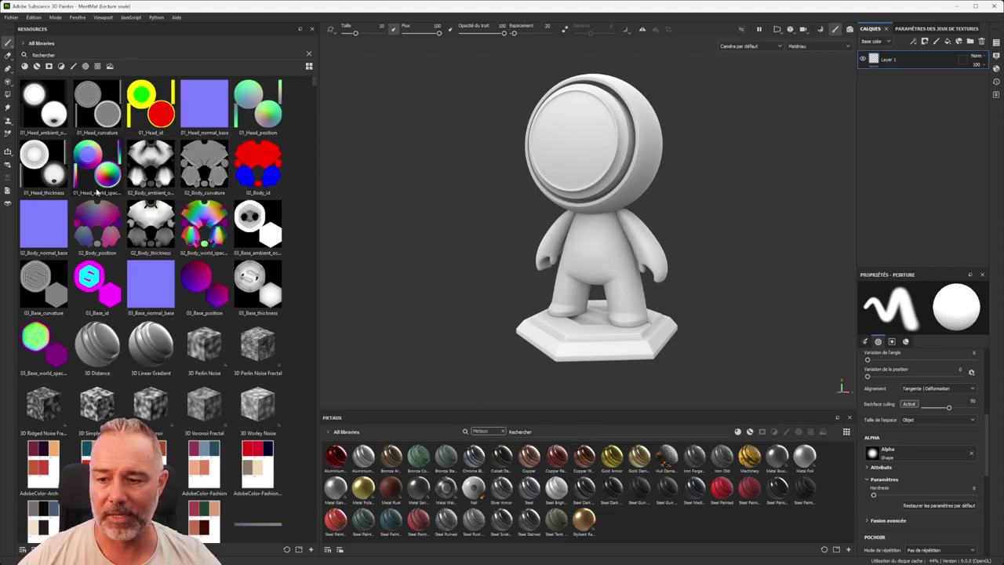
click(848, 418)
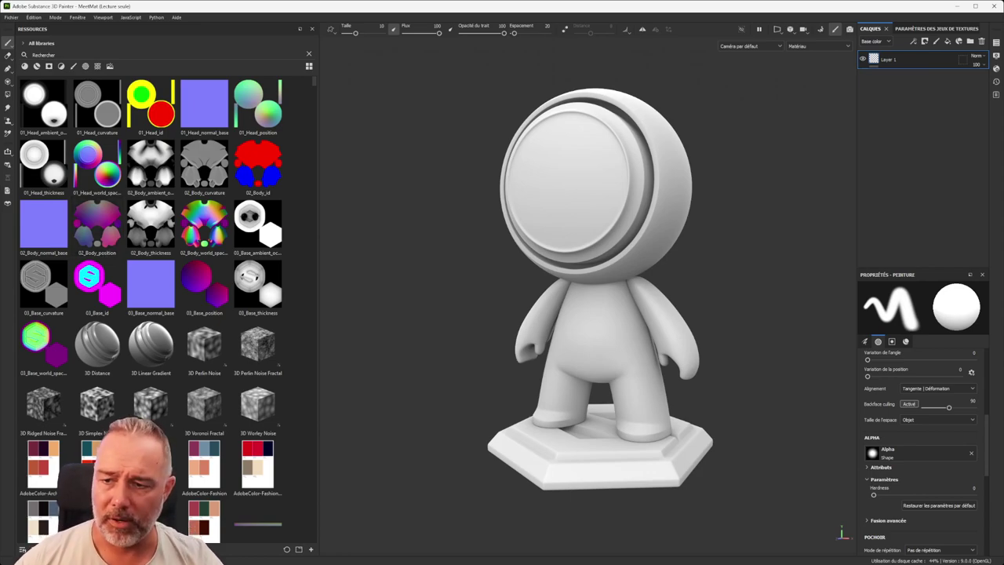
Step: Switch the resource thumbnails to a smaller size and narrow the resources area to three columns
click(309, 67)
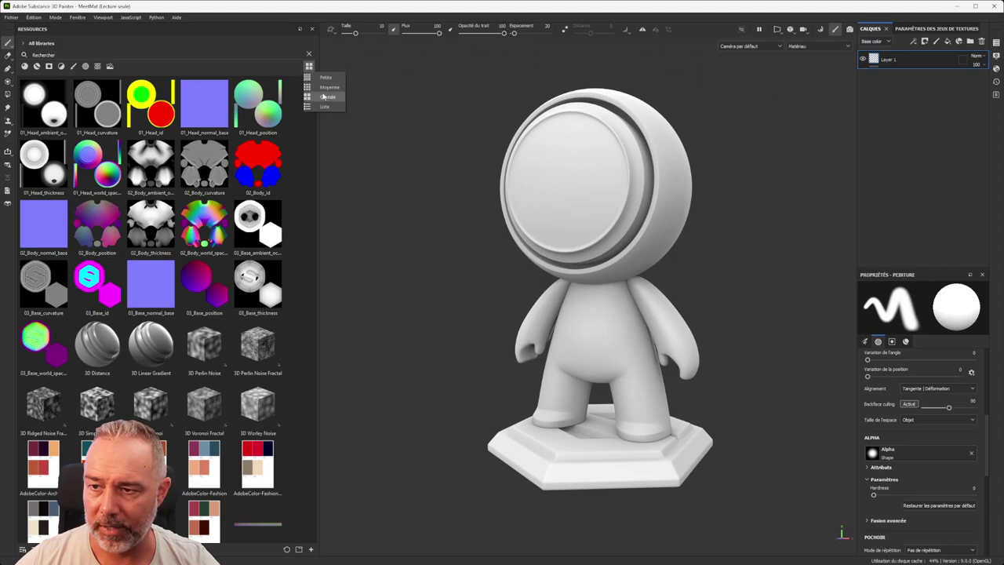
click(325, 77)
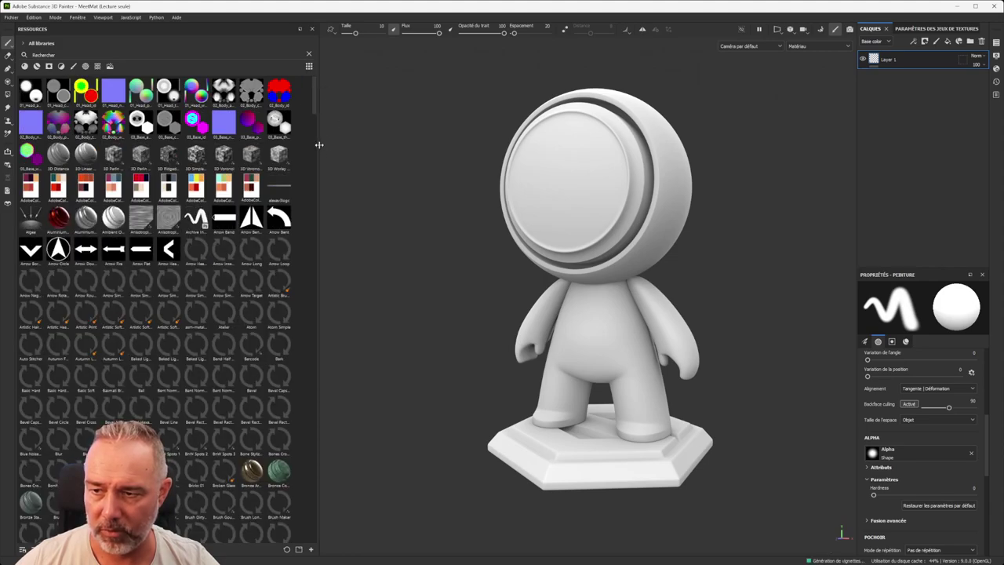
drag(319, 145, 114, 166)
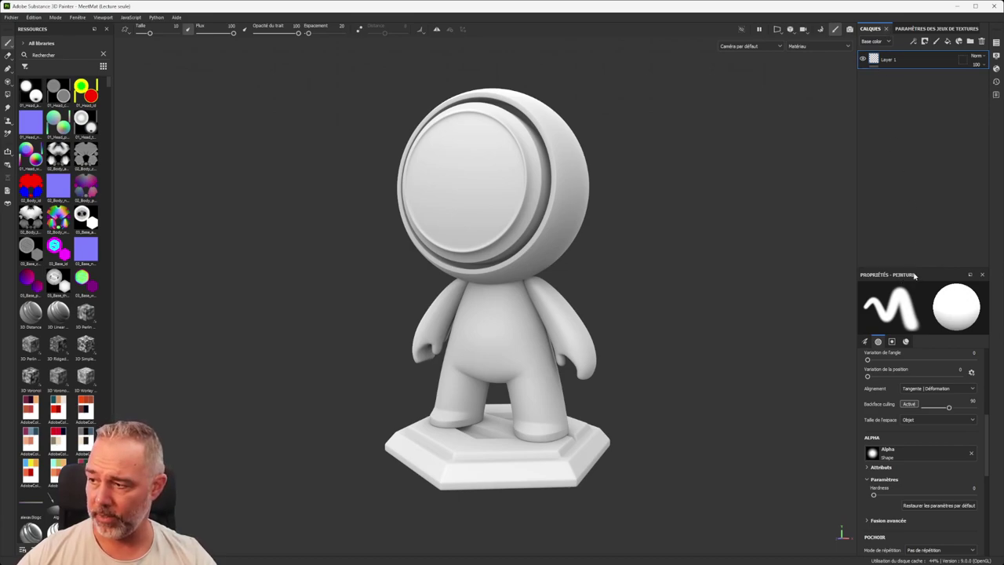
Step: Dock the paint properties in their own column beside the layers, and browse the pop-up brush settings over the viewport
drag(926, 278, 735, 118)
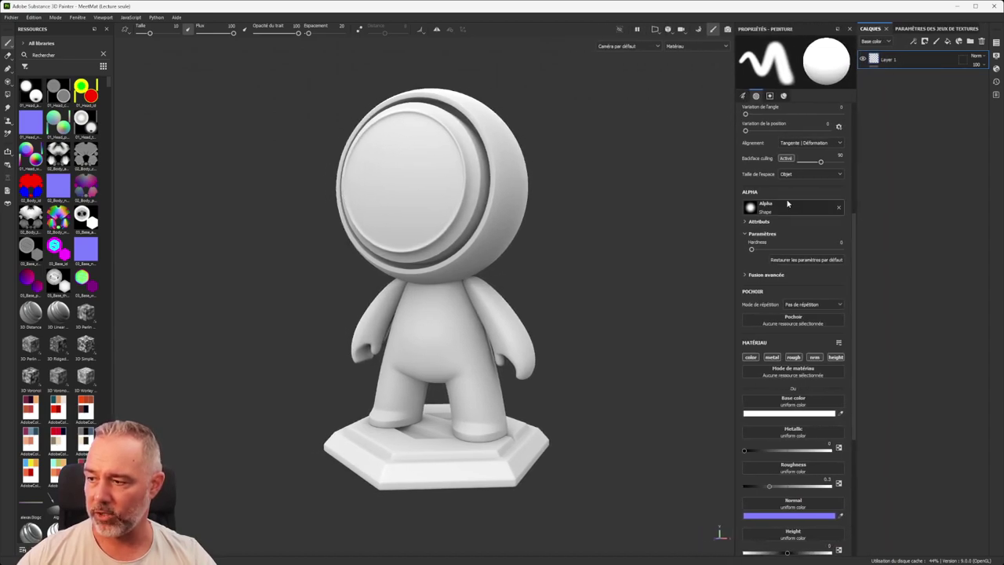
right_click(553, 206)
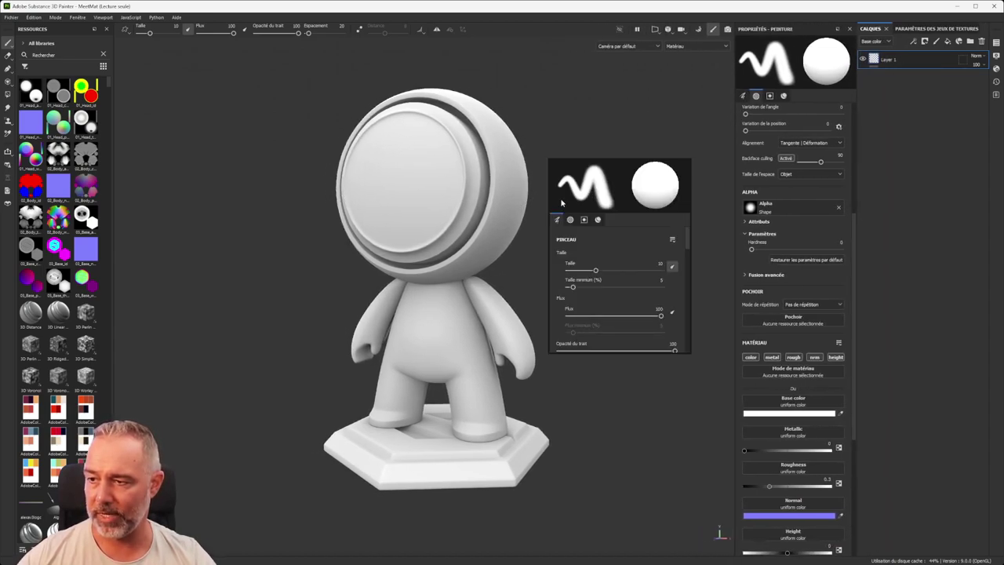
scroll(601, 255, down, 5)
scroll(601, 260, up, 5)
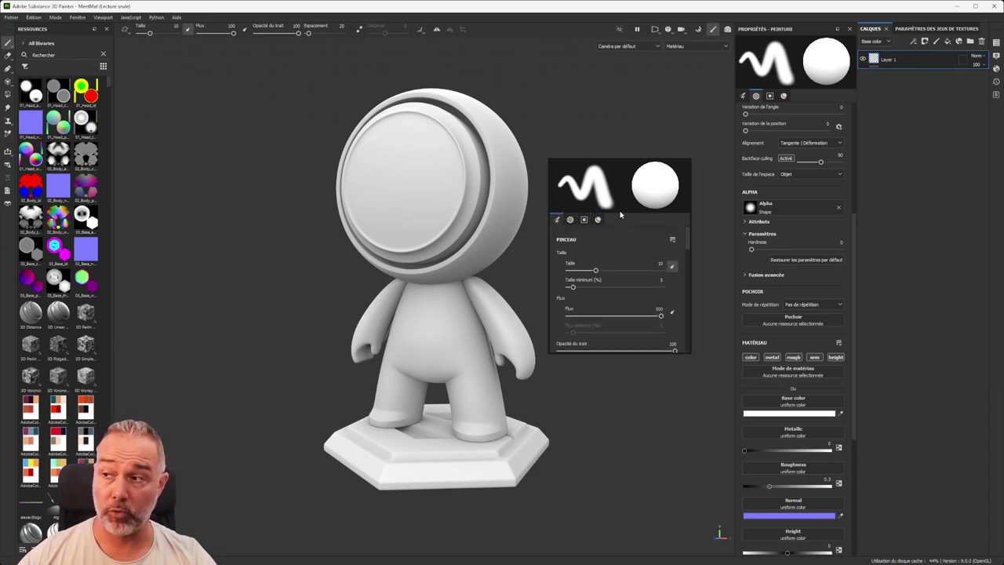
click(537, 100)
right_click(537, 100)
scroll(617, 162, down, 3)
scroll(616, 168, up, 2)
scroll(614, 170, up, 2)
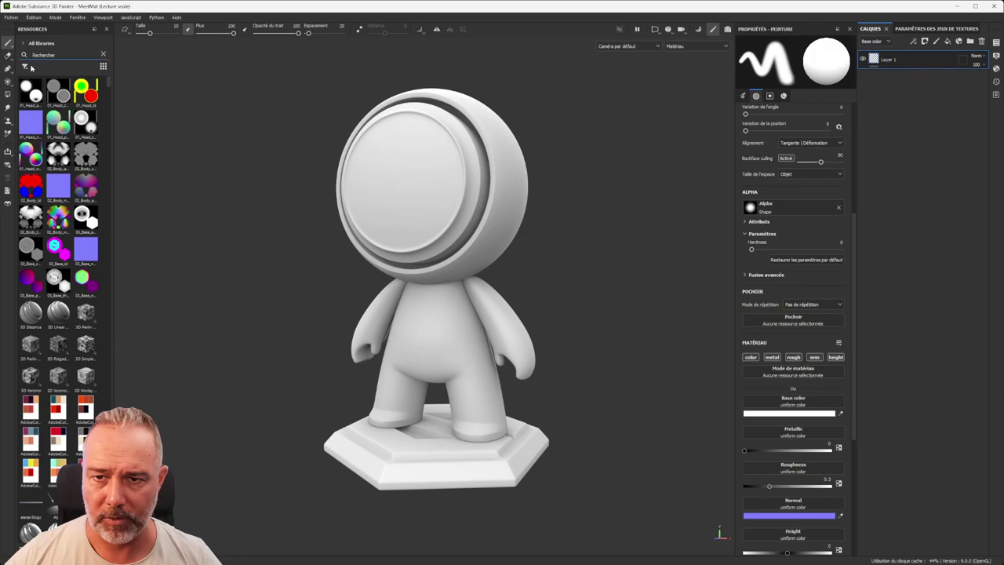
Step: Widen the resources area to four thumbnail columns and filter it to show only materials
drag(113, 81, 150, 79)
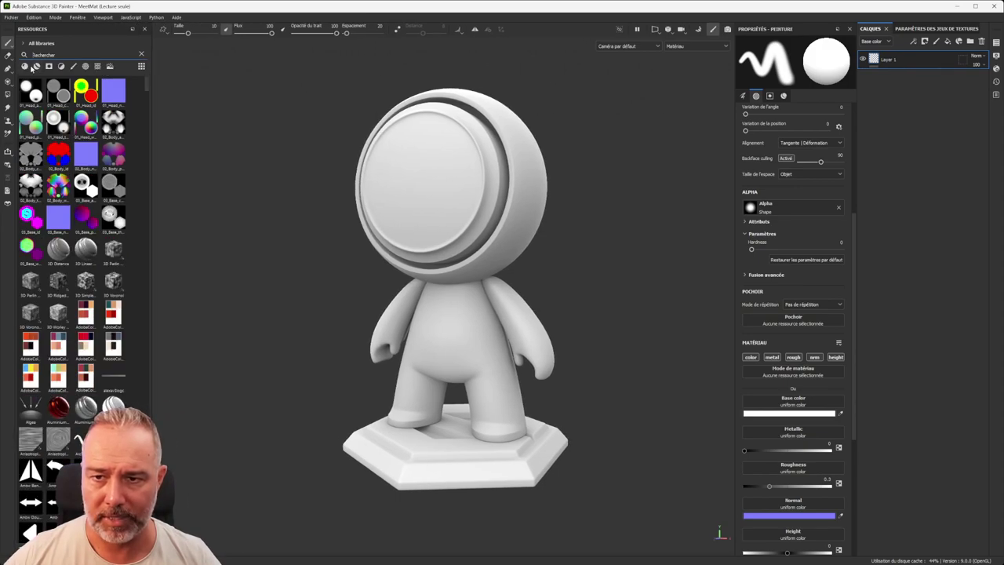
click(24, 67)
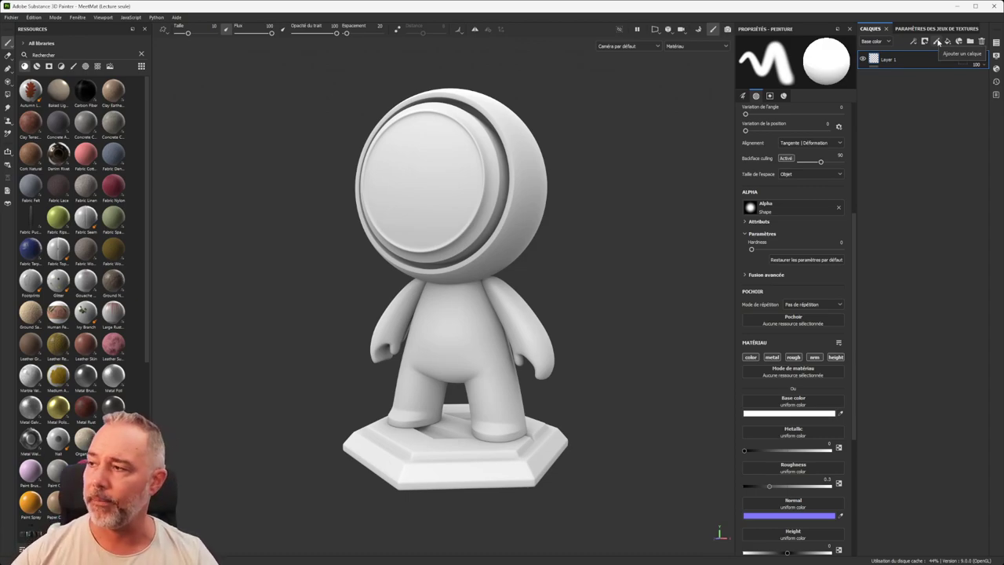
Step: Paint a white S-shaped test stroke on the front disc of the head and undo it
scroll(460, 218, up, 3)
scroll(459, 217, down, 2)
mouse_move(460, 206)
alt+mouse_down()
mouse_move(421, 271)
mouse_move(411, 209)
alt+mouse_up()
scroll(415, 236, up, 4)
mouse_move(463, 143)
mouse_down()
mouse_move(395, 209)
mouse_move(477, 278)
mouse_move(418, 327)
mouse_up()
scroll(526, 293, up, 3)
scroll(526, 293, down, 2)
alt+drag(527, 293, 447, 284)
scroll(448, 284, down, 3)
mouse_move(469, 263)
alt+middle_down()
mouse_move(438, 244)
mouse_move(477, 247)
mouse_move(477, 227)
alt+middle_up()
scroll(442, 231, up, 3)
scroll(442, 230, down, 2)
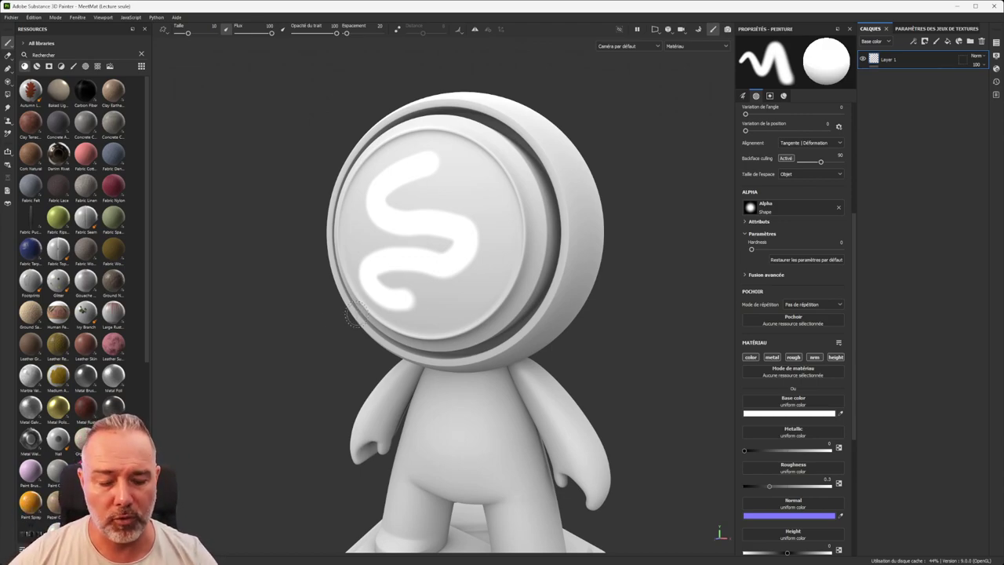
key(ctrl+z)
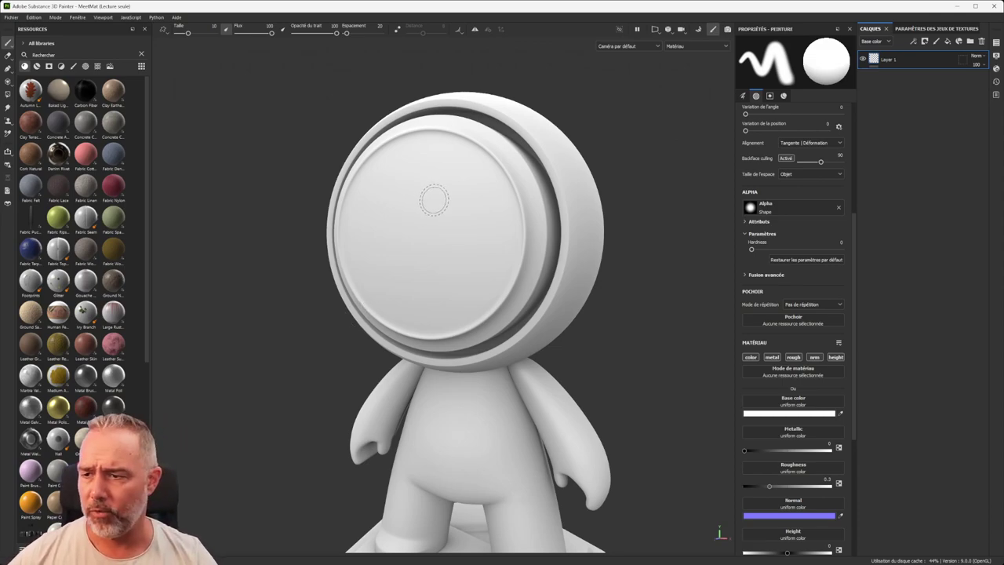
Step: Examine the options offered for Layer 1's content thumbnail and for the layer itself
scroll(431, 200, up, 3)
scroll(454, 215, down, 2)
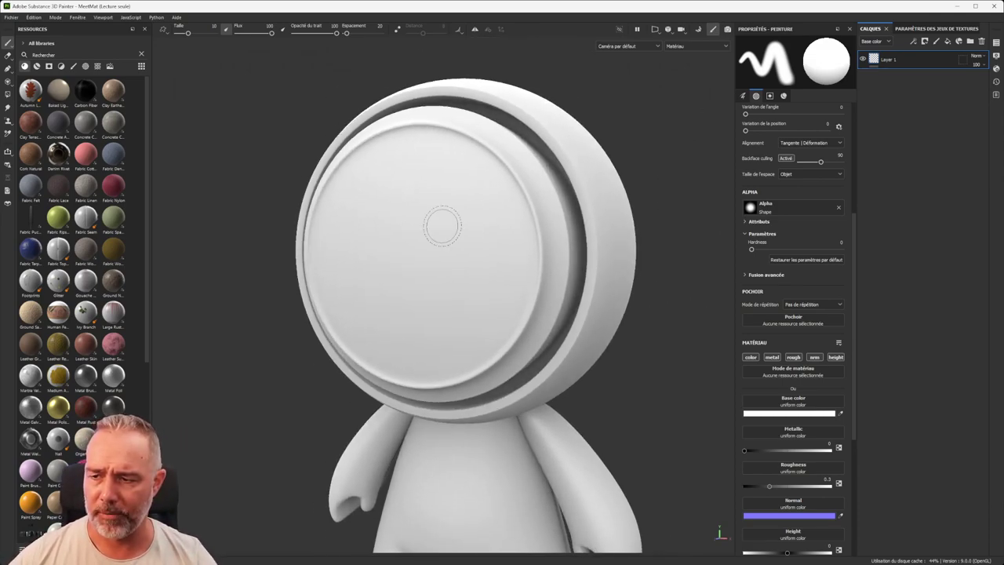
mouse_move(446, 235)
alt+mouse_down()
mouse_move(425, 236)
mouse_move(457, 230)
alt+mouse_up()
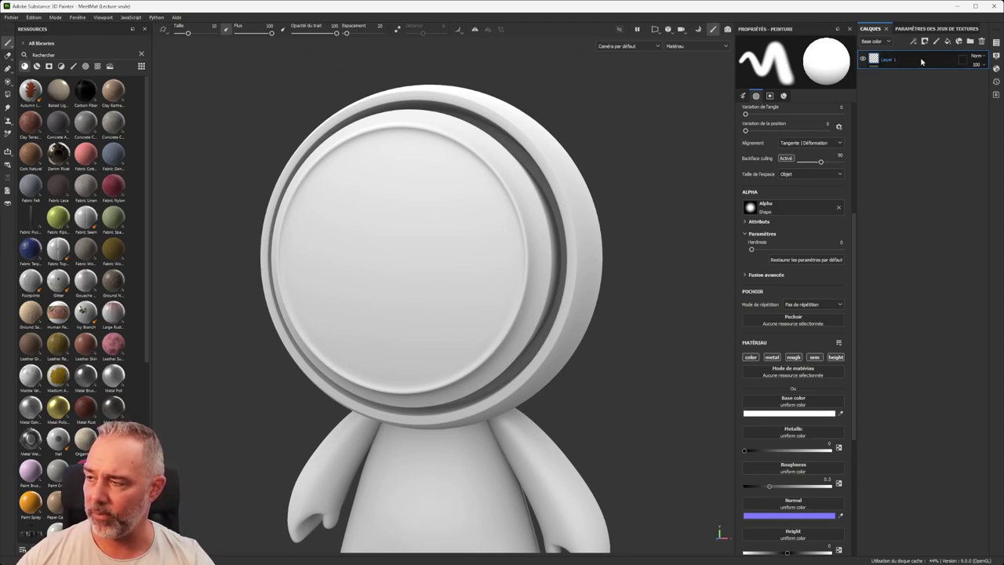
alt+drag(594, 137, 502, 205)
right_click(875, 59)
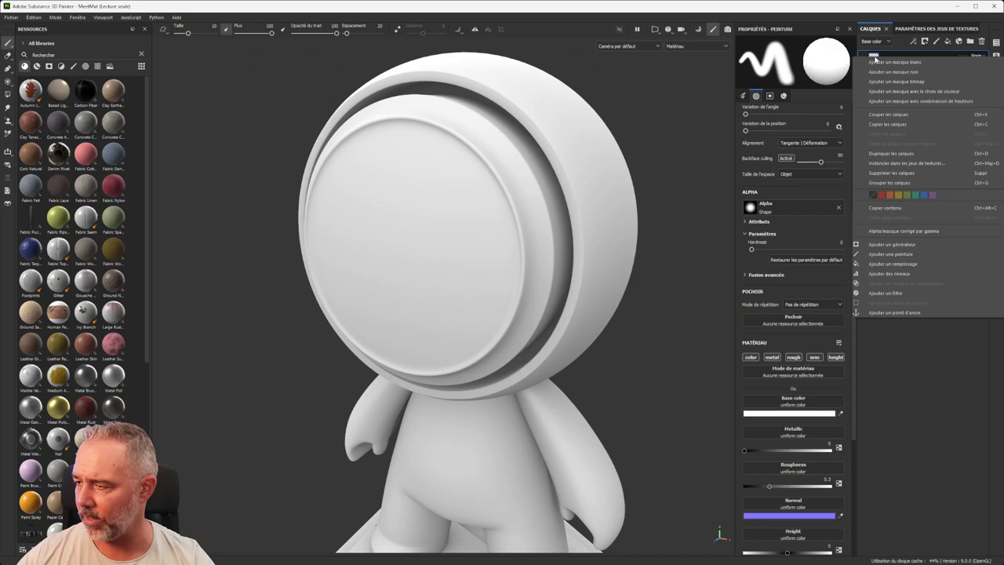
click(910, 354)
right_click(926, 63)
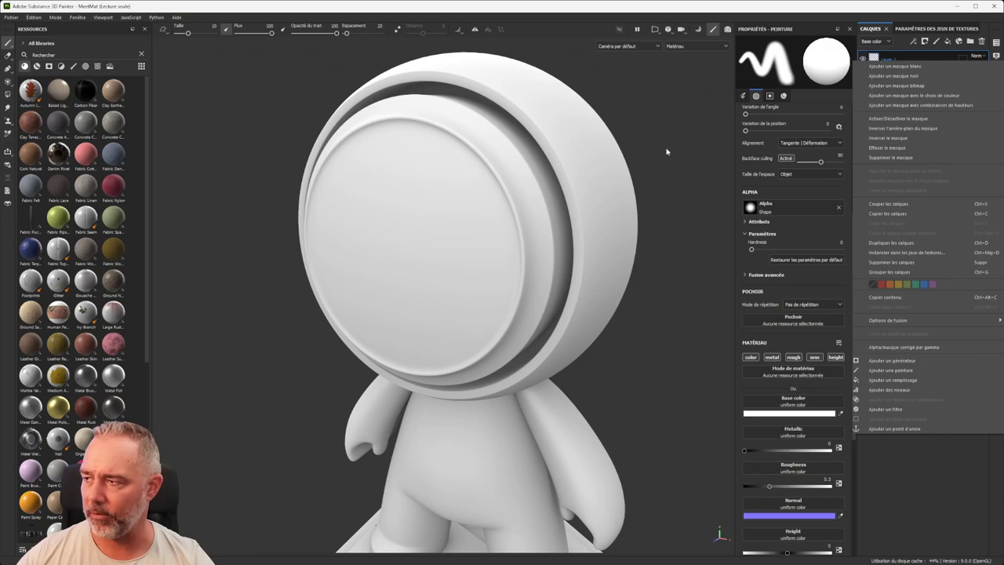
click(972, 471)
alt+drag(596, 161, 546, 169)
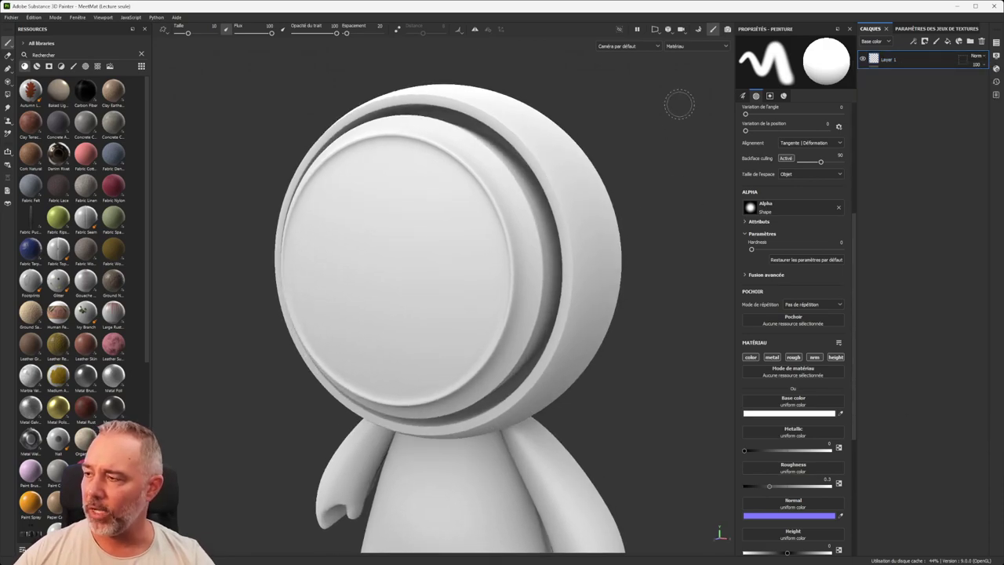
Step: Set the brush's base color to pure red (FF0000)
middle_drag(443, 202, 421, 207)
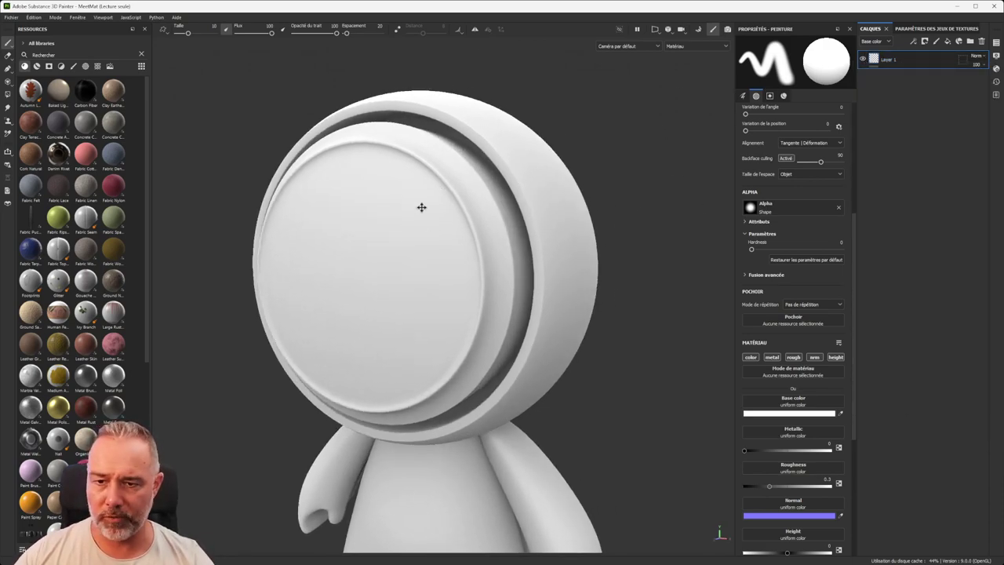
alt+drag(421, 207, 395, 213)
alt+middle_drag(394, 213, 386, 212)
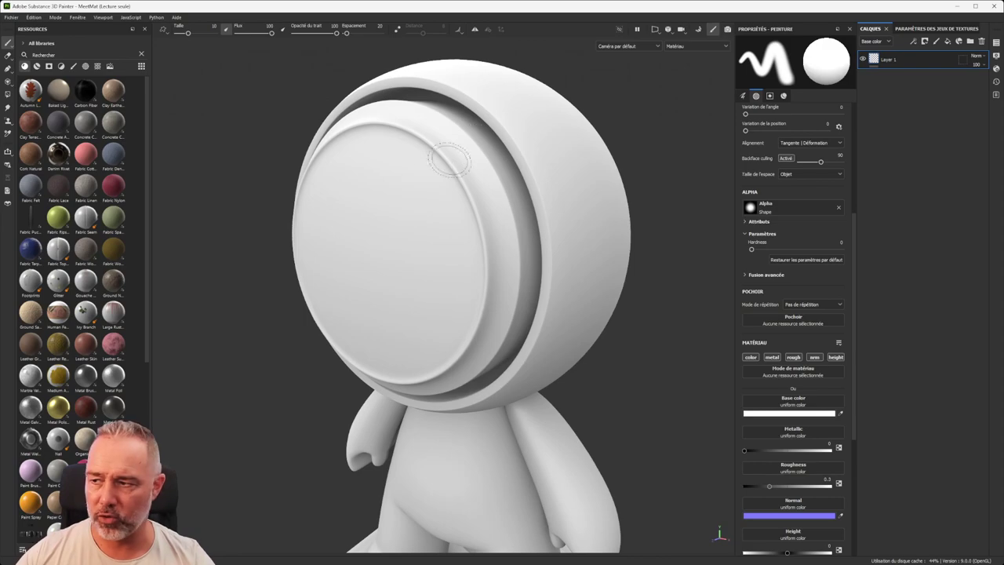
click(797, 414)
drag(917, 444, 946, 431)
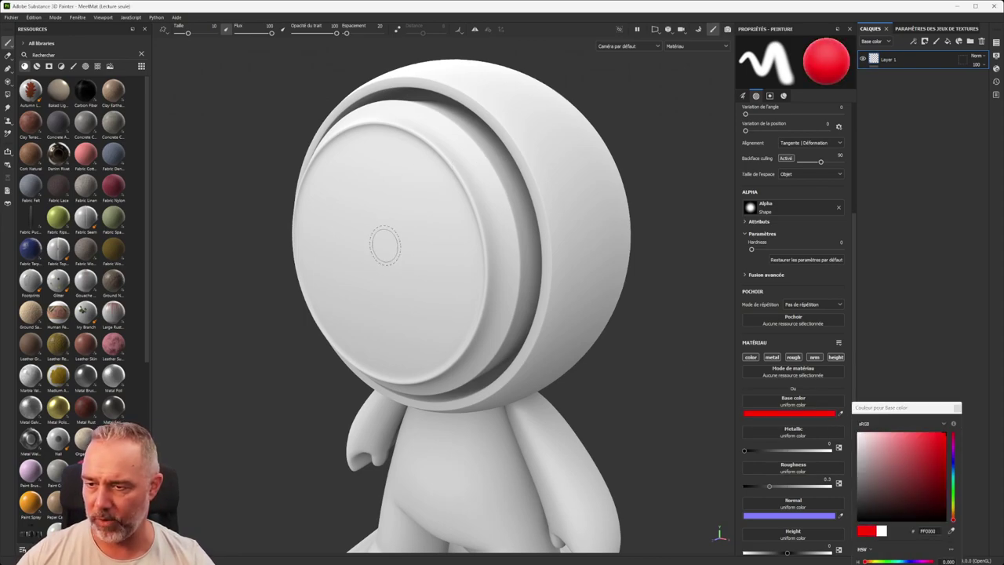
Step: Paint a red heart outline on the front disc of the head in Layer 1
mouse_move(347, 237)
alt+mouse_down()
mouse_move(319, 246)
mouse_move(297, 210)
mouse_move(330, 310)
alt+mouse_up()
mouse_move(345, 249)
mouse_down()
mouse_move(406, 266)
mouse_move(333, 313)
mouse_up()
alt+drag(512, 188, 487, 198)
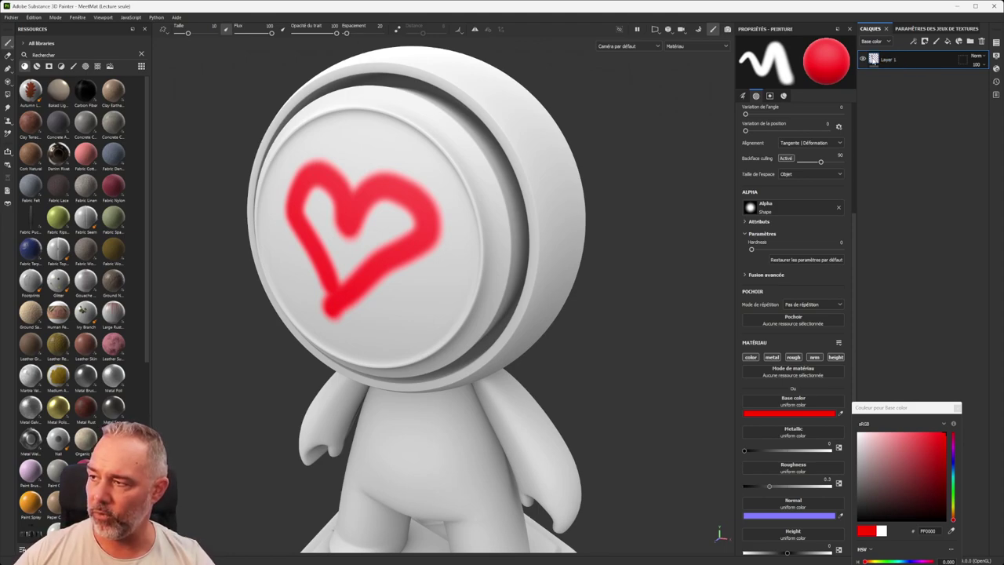
mouse_move(875, 61)
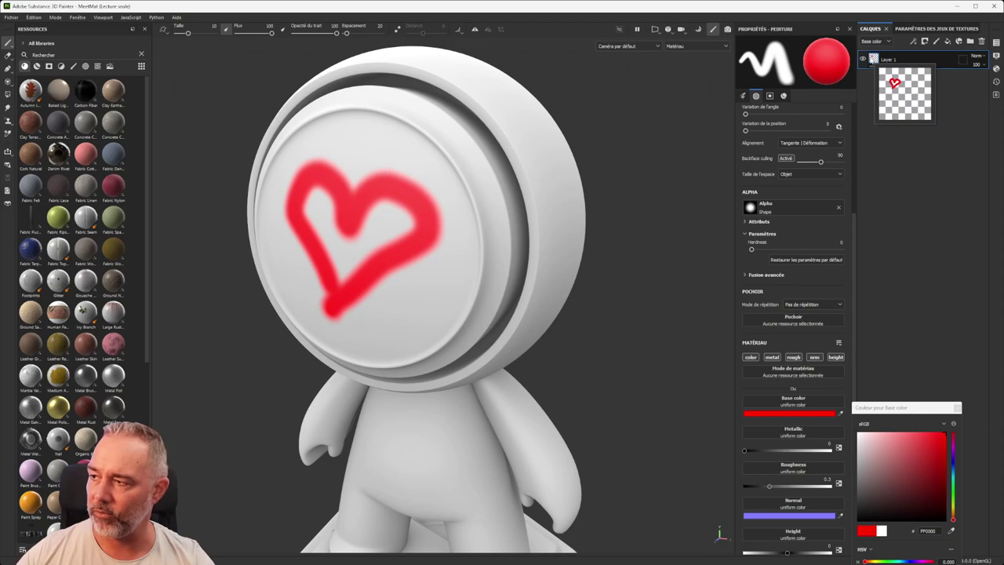
mouse_move(358, 182)
alt+mouse_down()
mouse_move(356, 174)
mouse_move(354, 185)
alt+mouse_up()
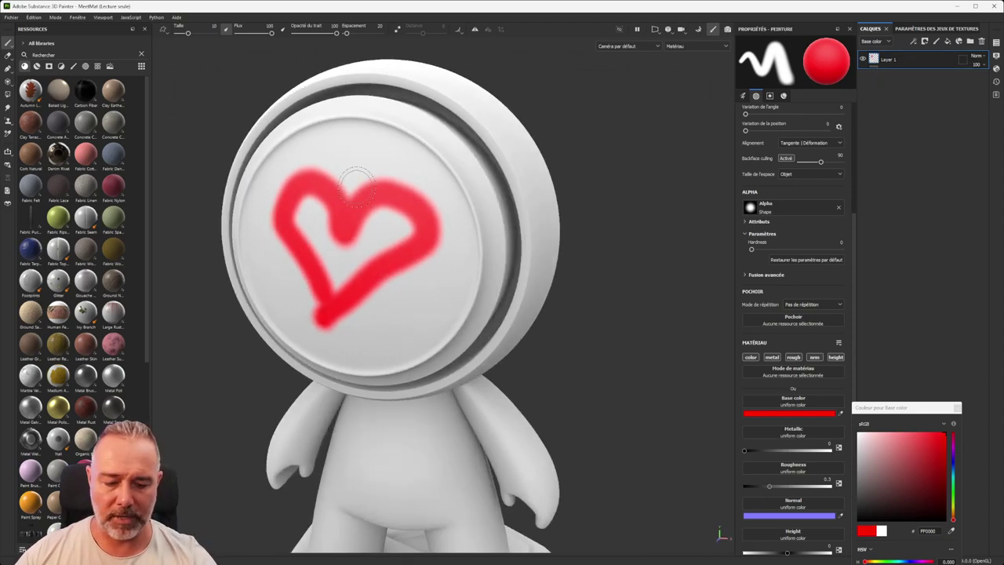
Step: Show the 3D and 2D views side by side with a balanced split to compare the heart, and return to 3D only
key(F1)
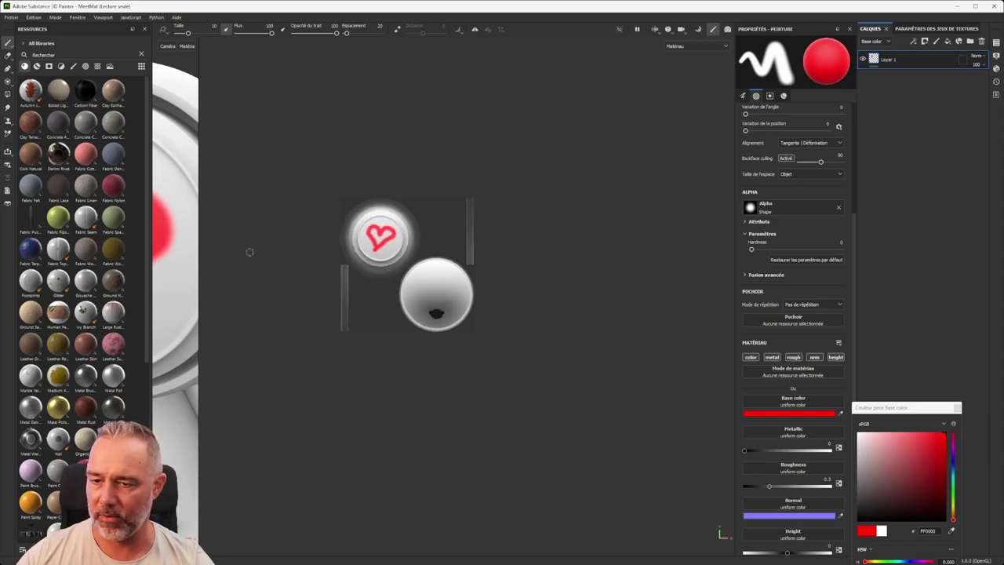
scroll(250, 252, up, 1)
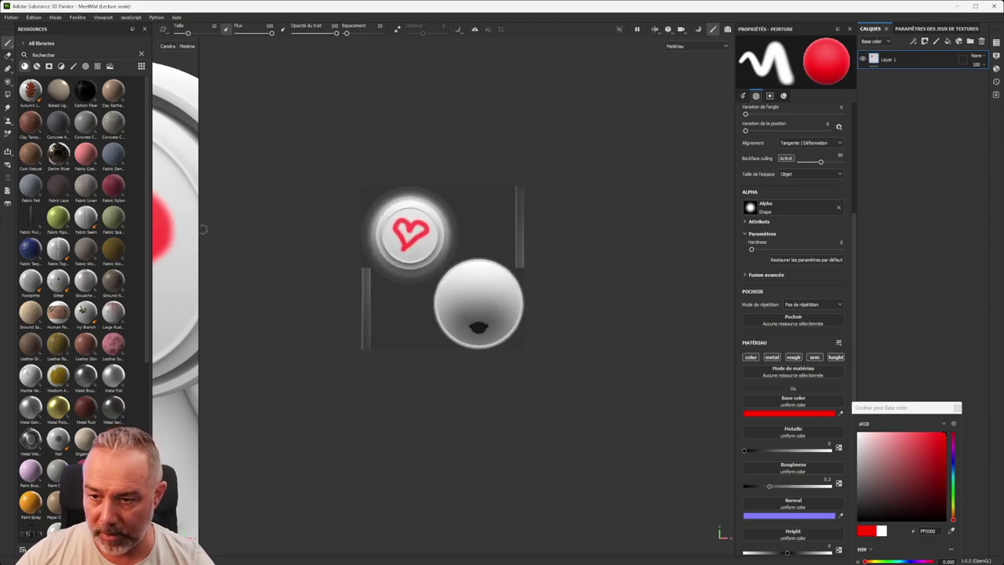
drag(200, 228, 450, 225)
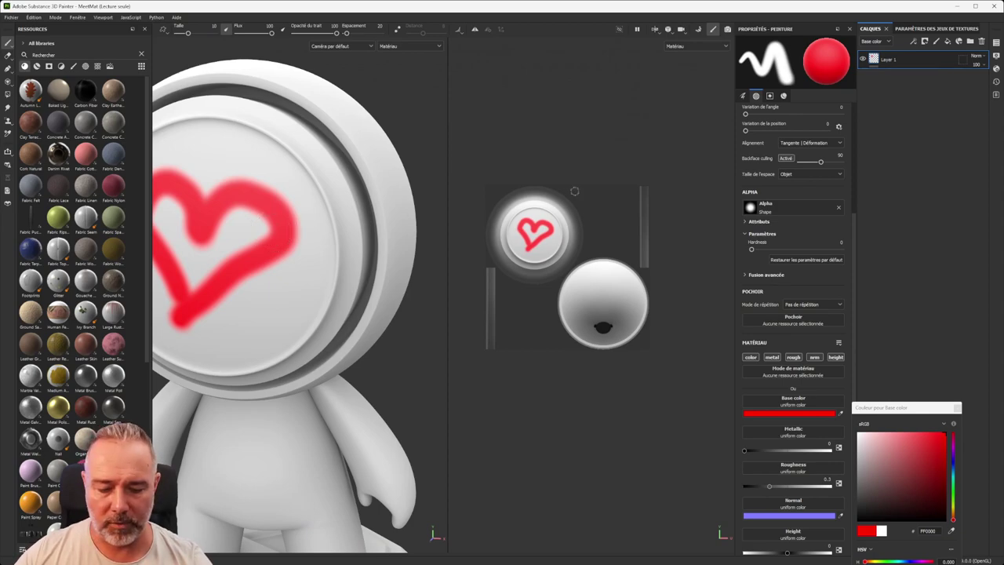
key(F2)
scroll(534, 210, down, 1)
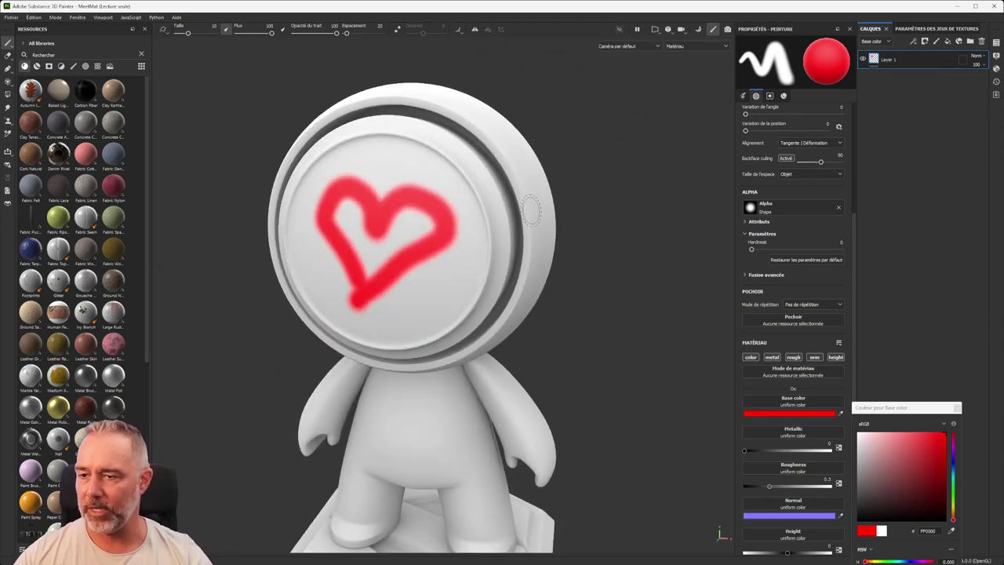
Step: Hide Layer 1 with the painted heart
click(863, 60)
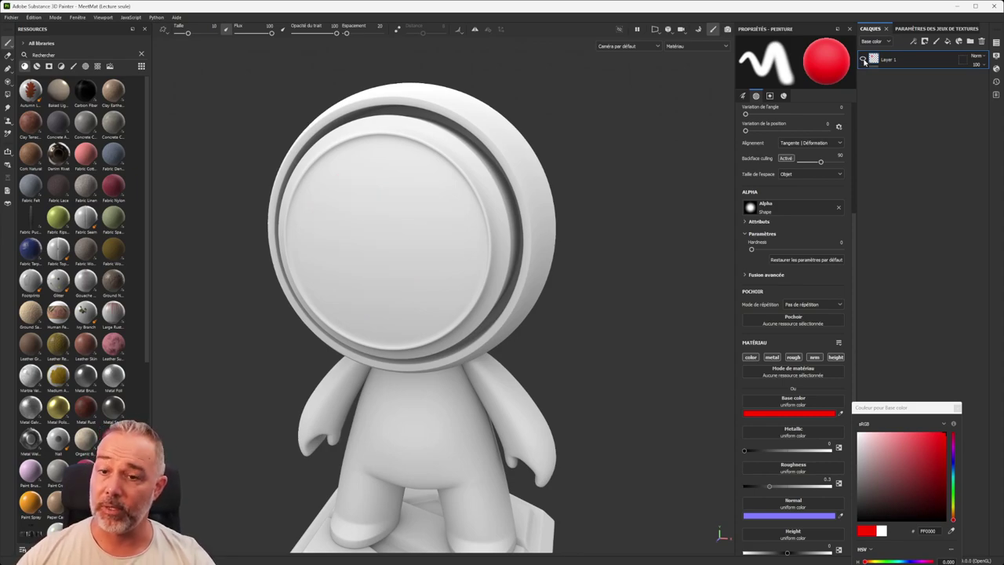
Step: Make Layer 1 with the painted heart visible again
click(863, 60)
click(863, 60)
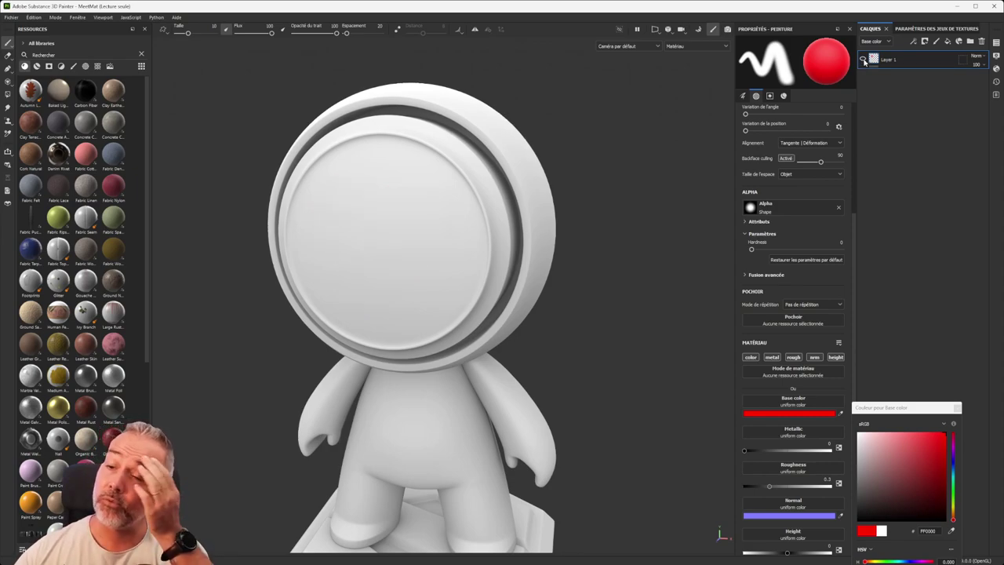
click(863, 60)
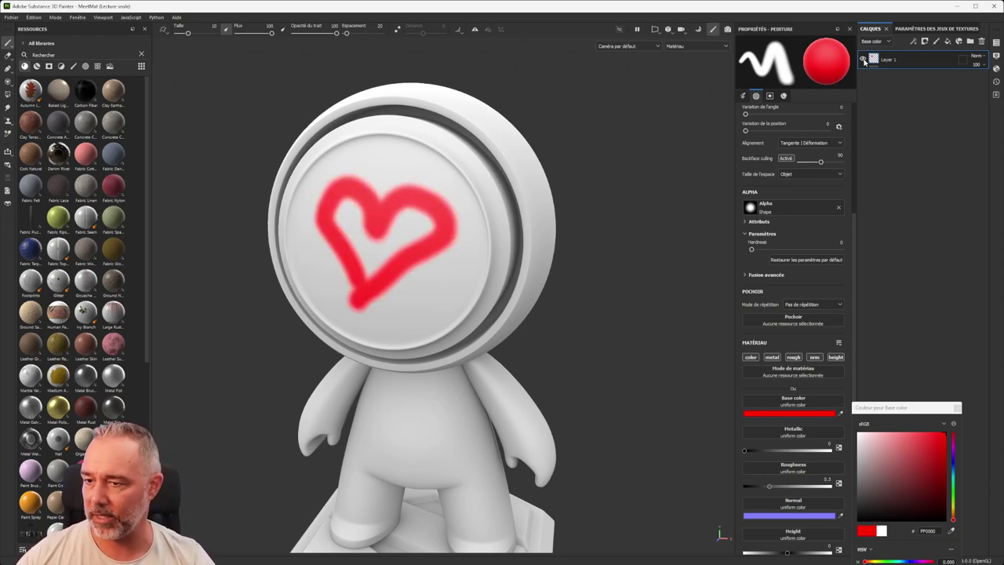
Step: Rename Layer 1 as "coeur" and mark it with the red color label
double_click(891, 60)
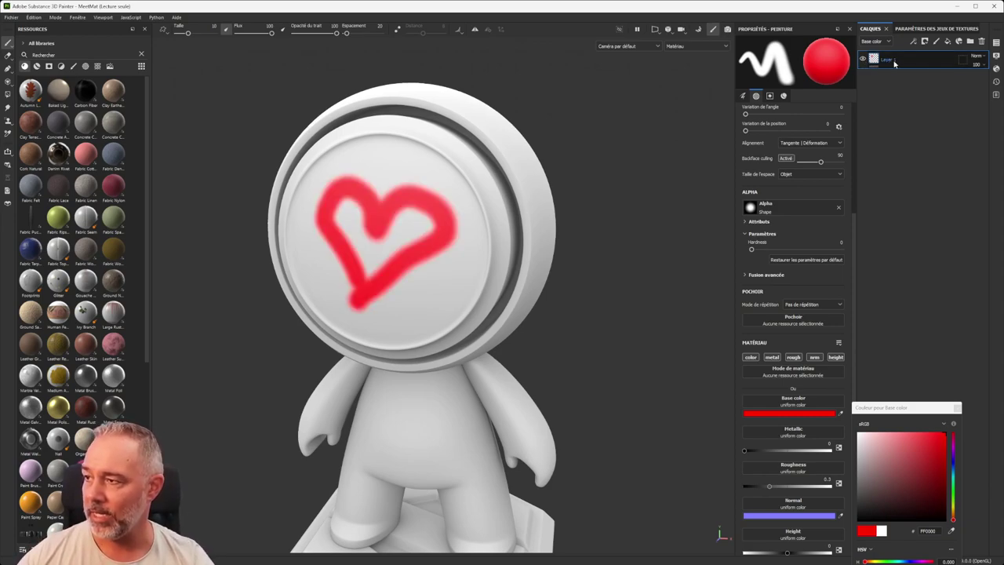
double_click(893, 62)
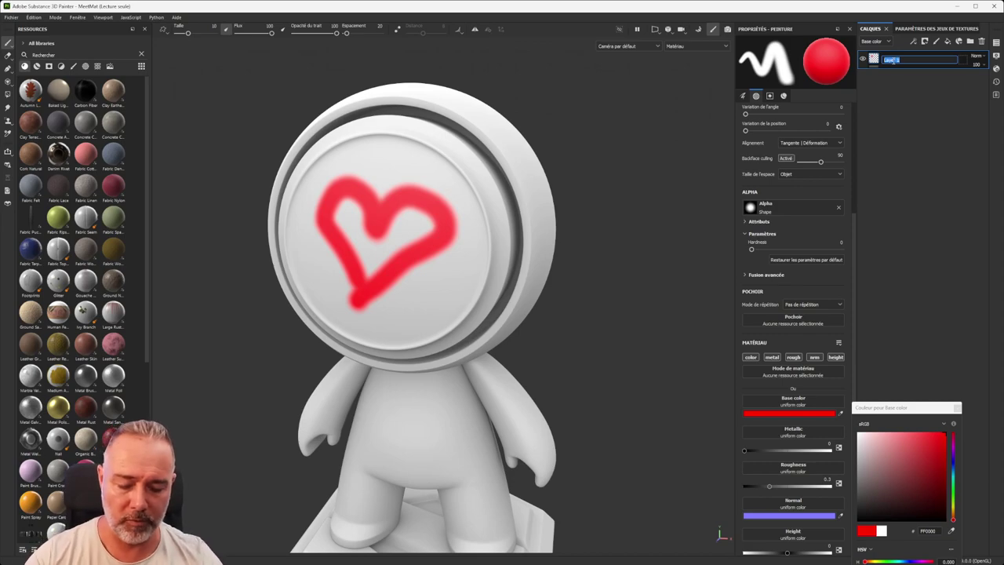
text(coeu)
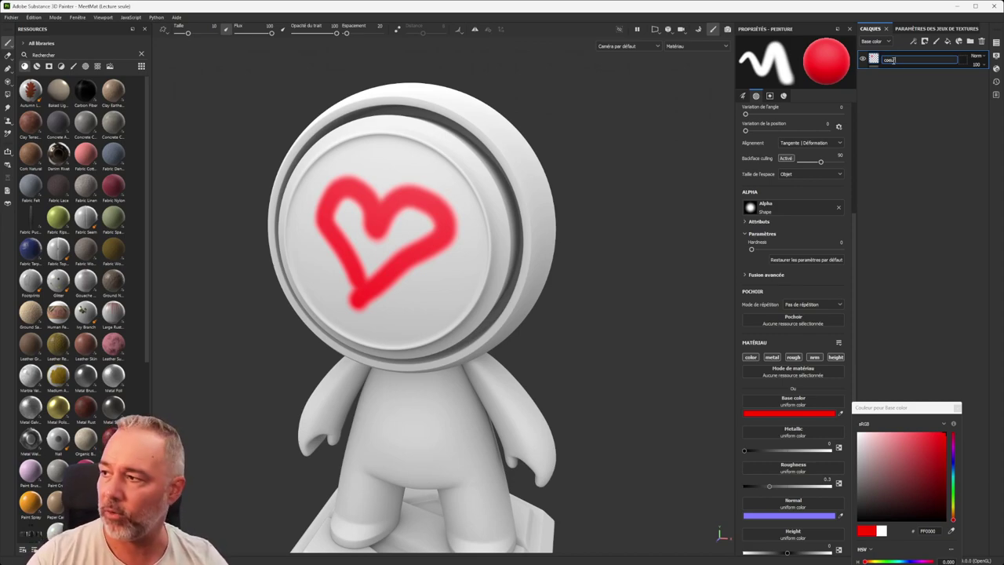
text(r)
key(Return)
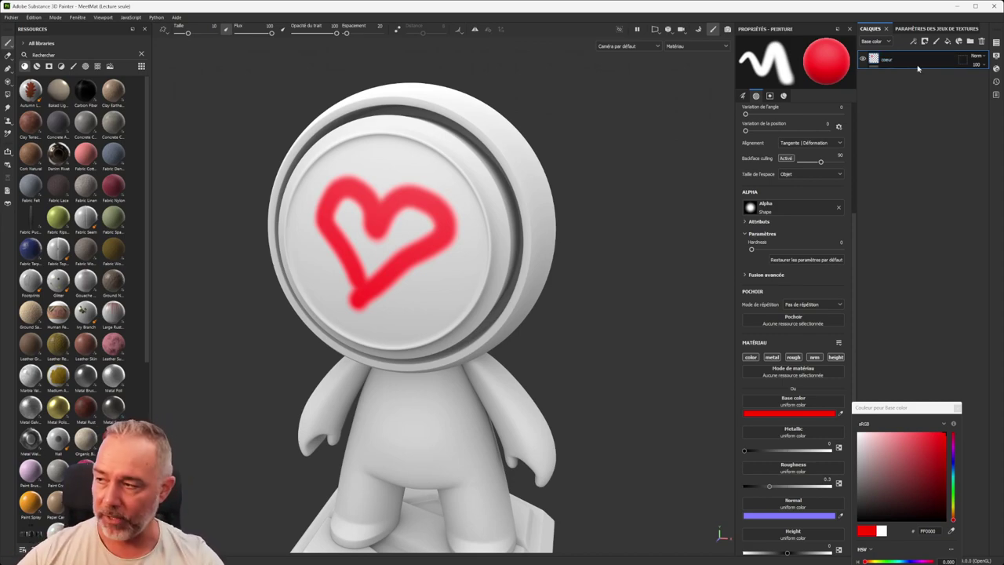
right_click(912, 61)
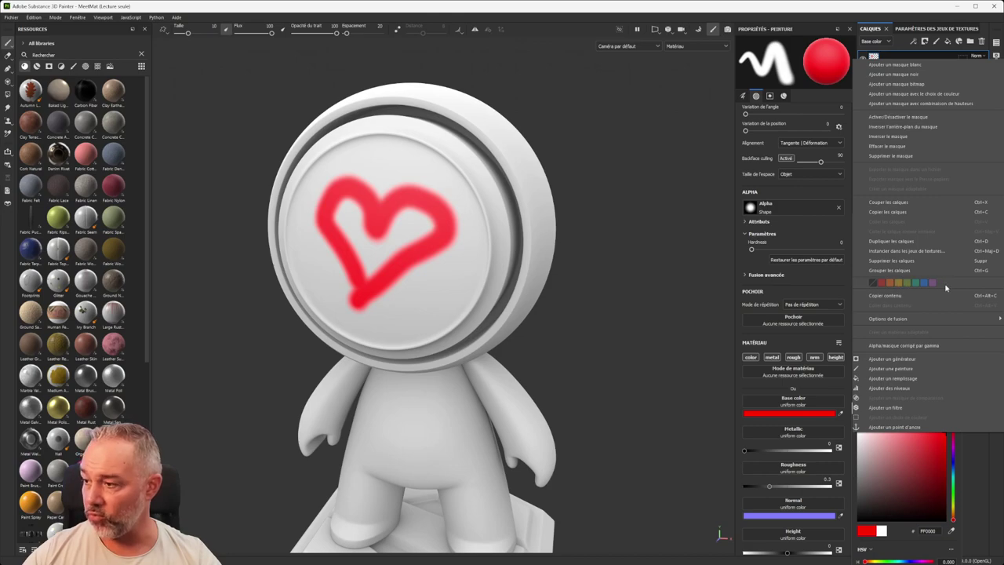
click(881, 284)
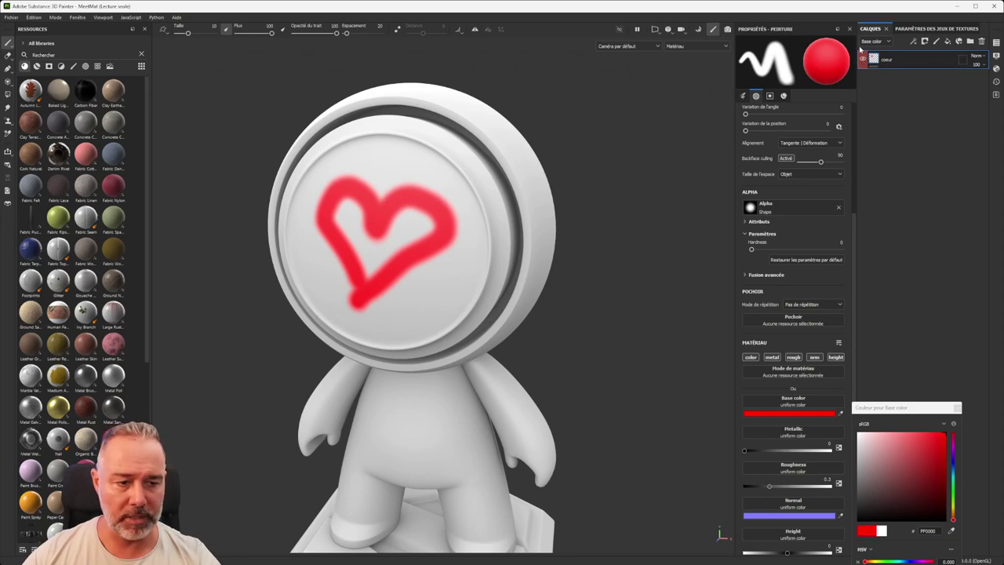
Step: Examine the blend modes available for the coeur layer and keep Normal
double_click(886, 60)
click(961, 63)
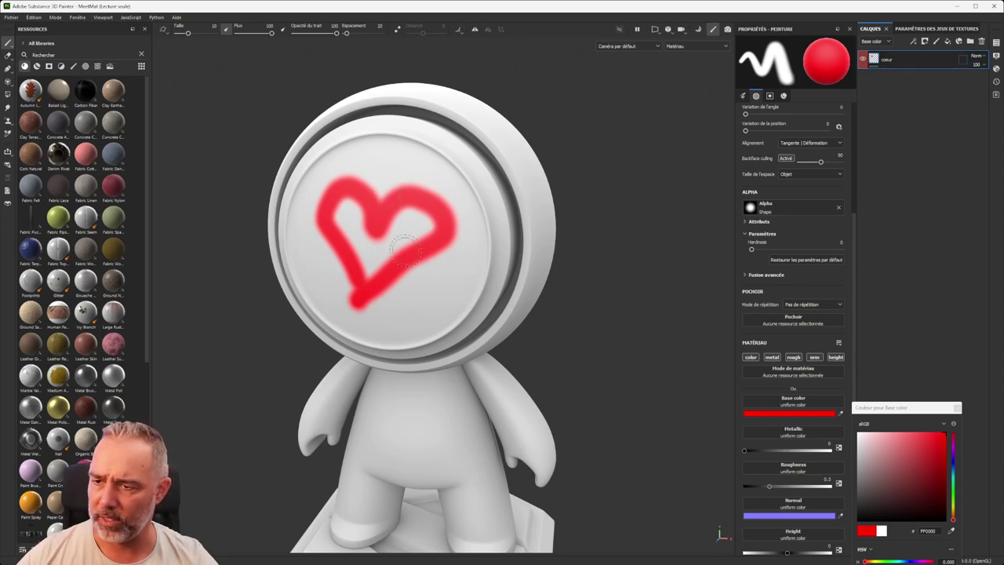
click(982, 56)
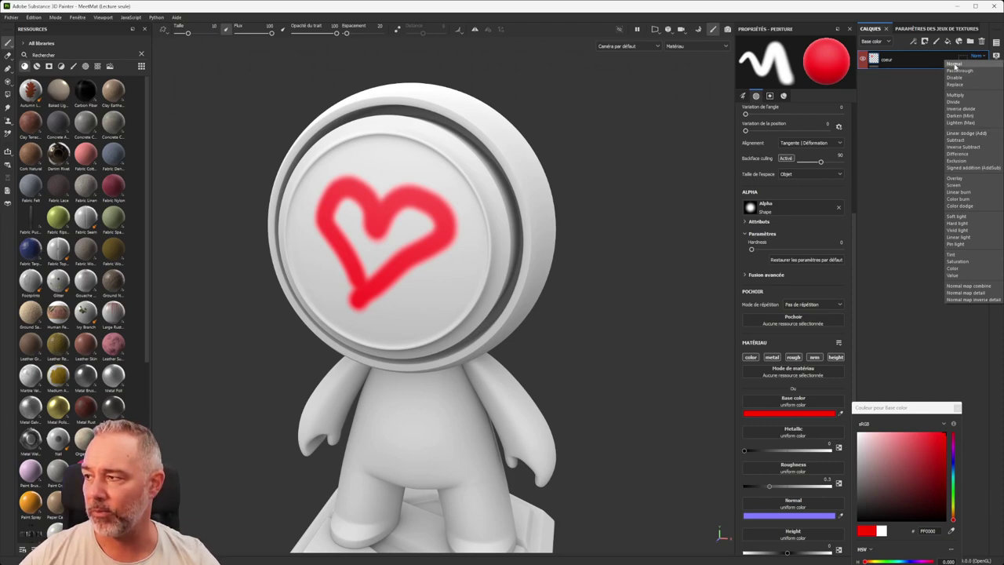
click(954, 65)
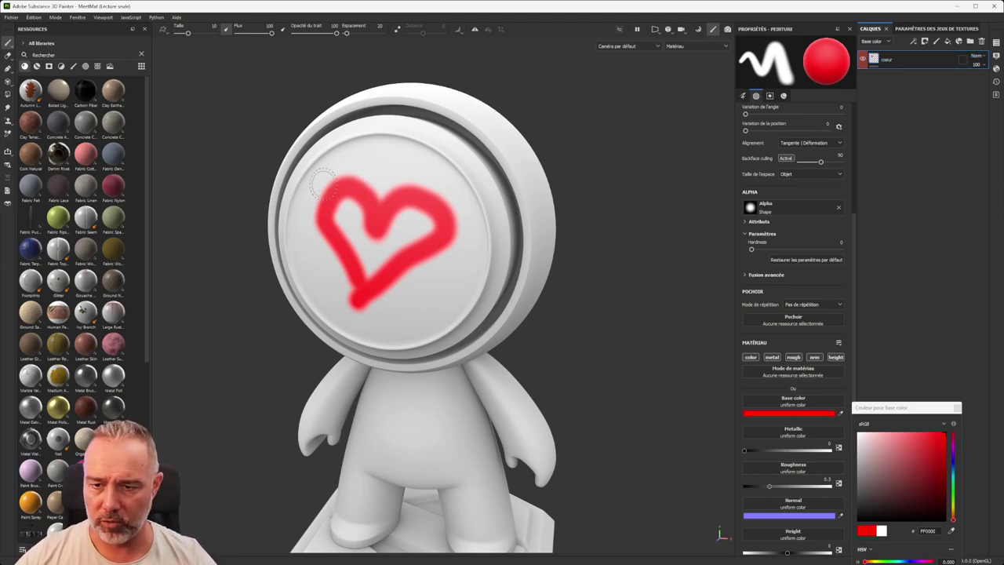
Step: Add the Fabric Ripstop material as a fill layer beneath the coeur layer, covering the head
drag(63, 223, 898, 77)
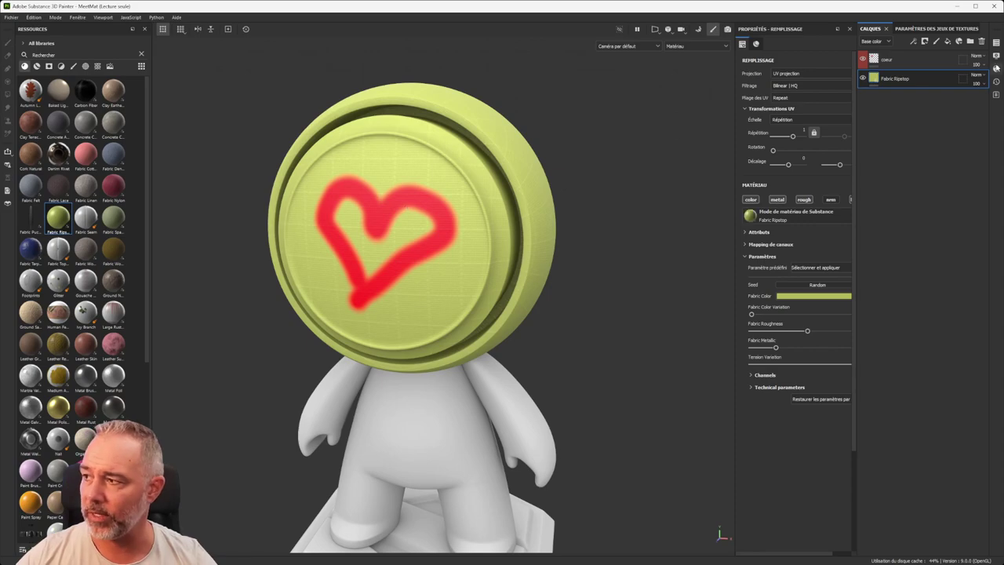
alt+drag(413, 236, 389, 216)
scroll(390, 216, up, 3)
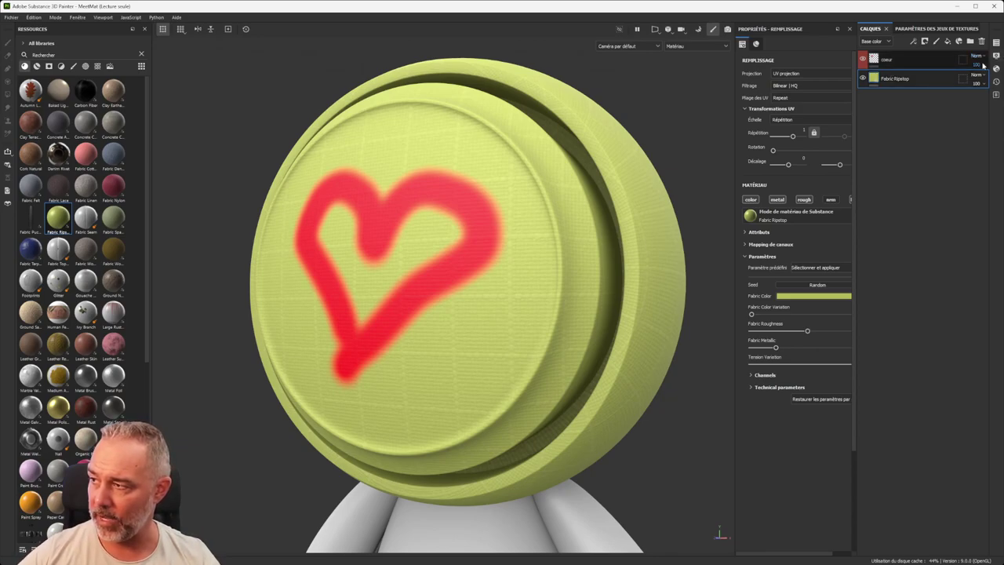
mouse_move(998, 82)
mouse_down()
mouse_move(972, 86)
mouse_move(998, 79)
mouse_up()
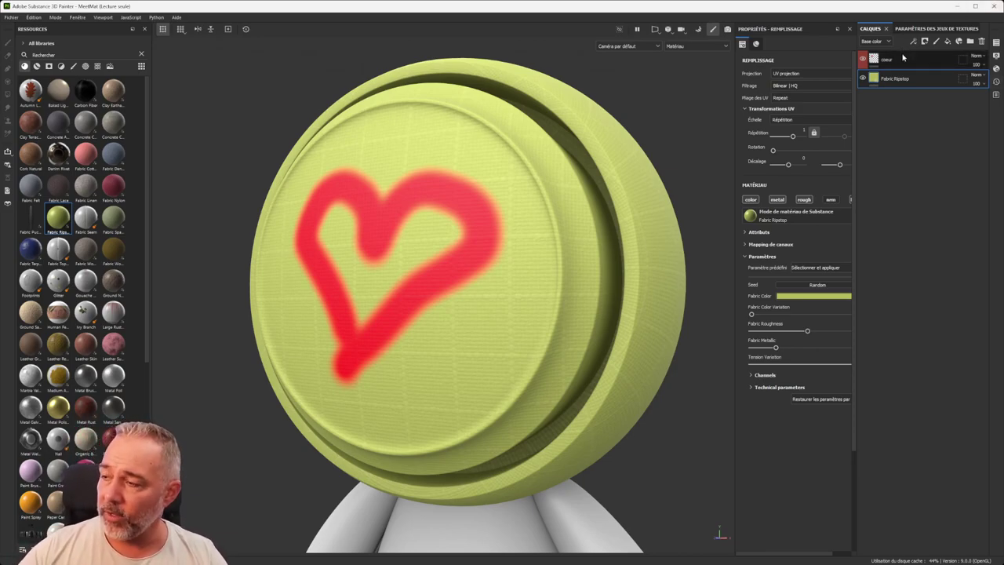
Step: Try several blend modes on the coeur layer over the fabric, and return it to Normal
click(977, 56)
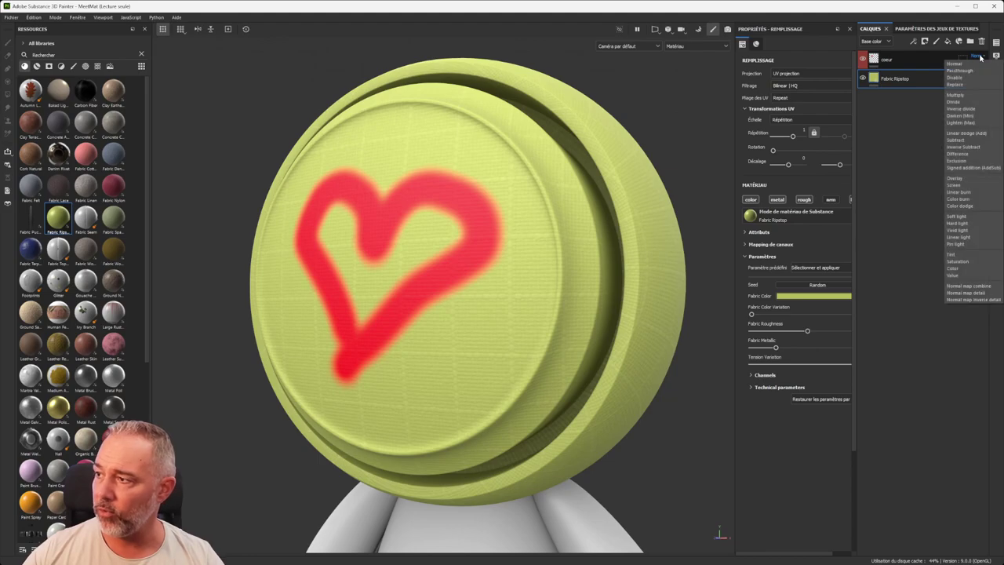
click(980, 58)
scroll(980, 58, down, 3)
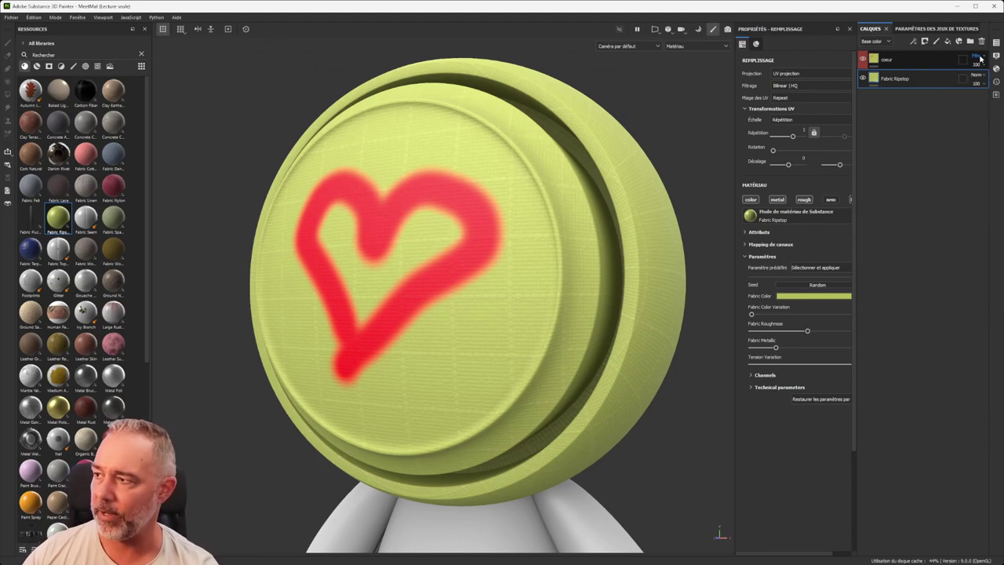
scroll(978, 59, down, 4)
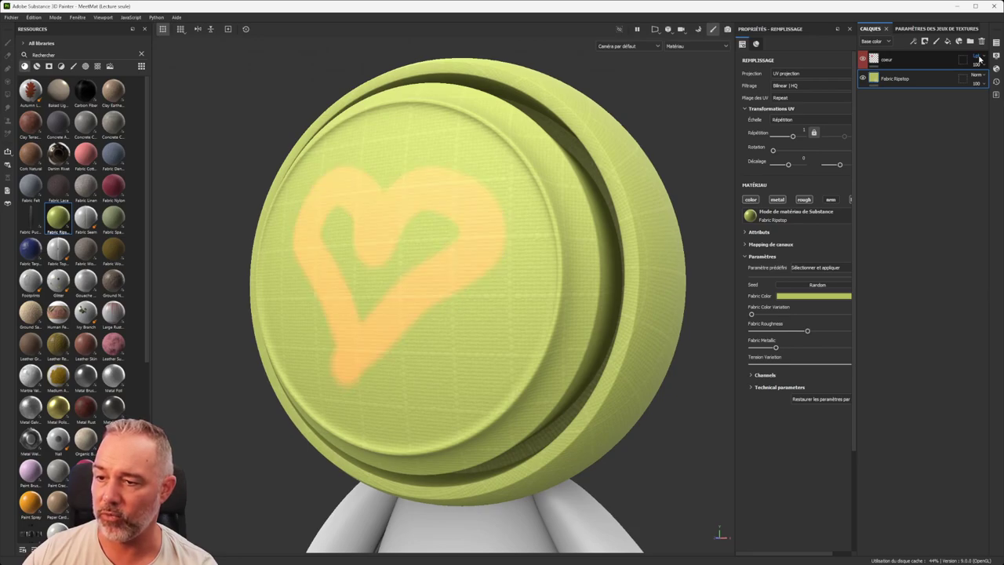
scroll(979, 58, down, 2)
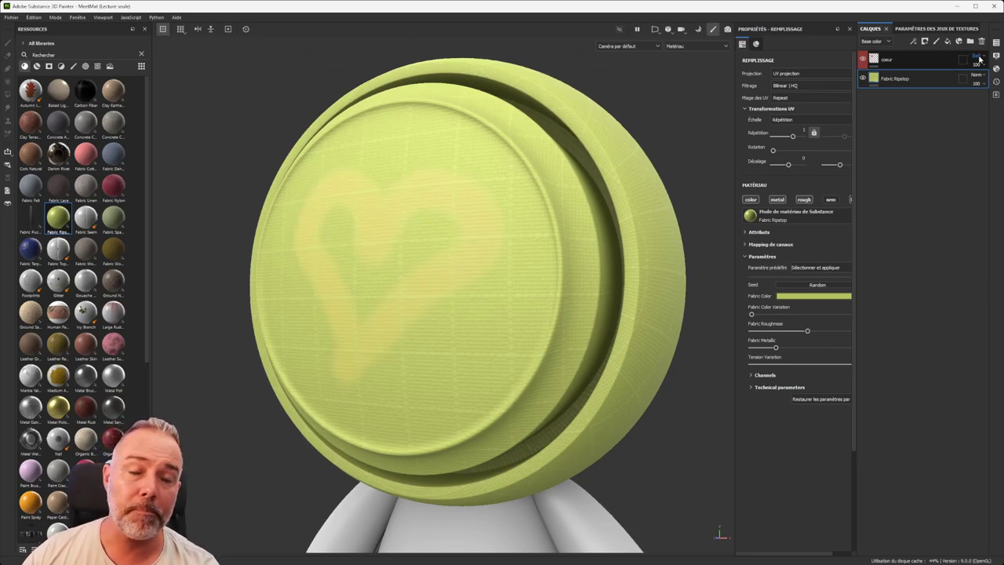
scroll(979, 59, down, 1)
click(978, 58)
click(972, 67)
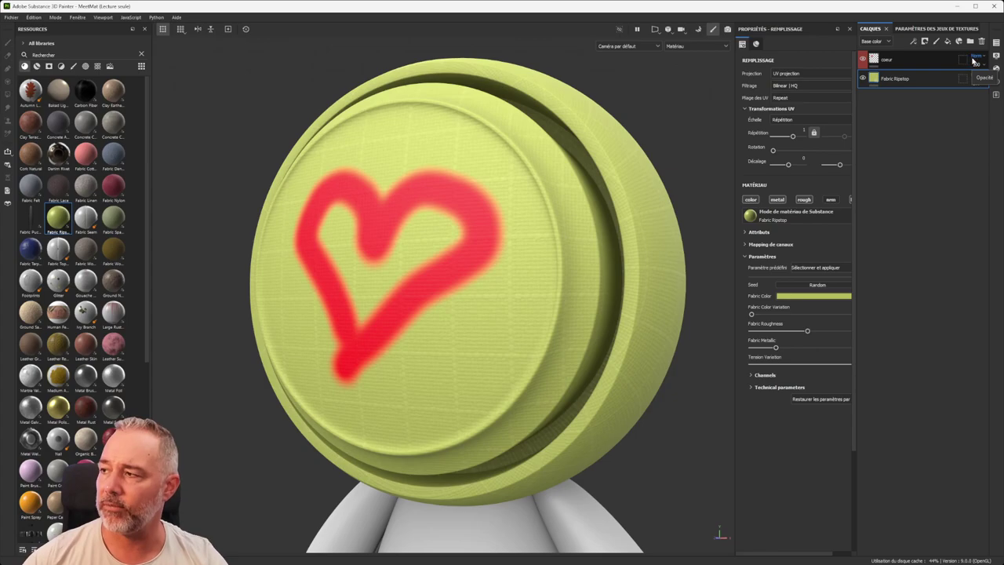
Step: Delete the Fabric Ripstop fill layer from beneath the coeur layer
double_click(902, 59)
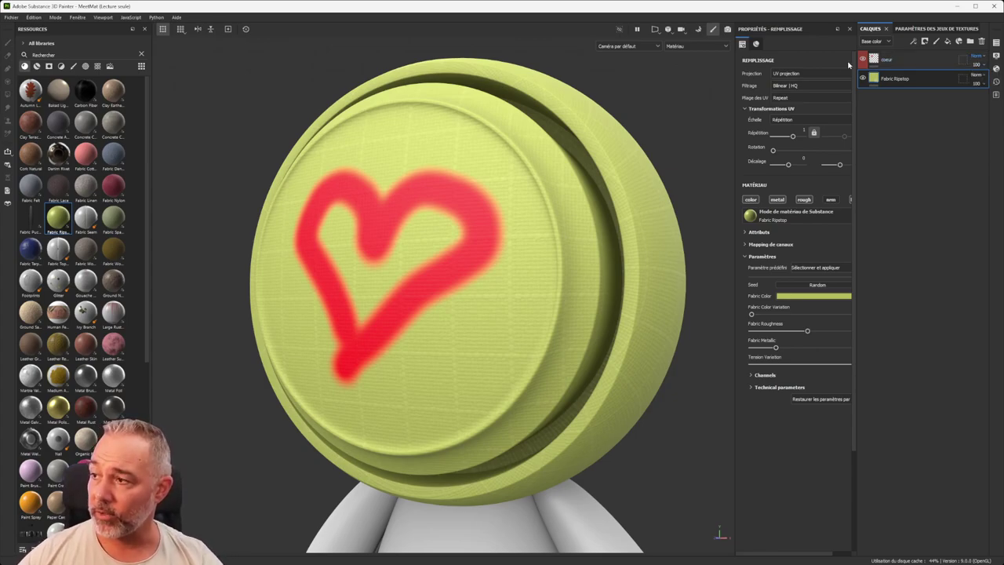
double_click(910, 80)
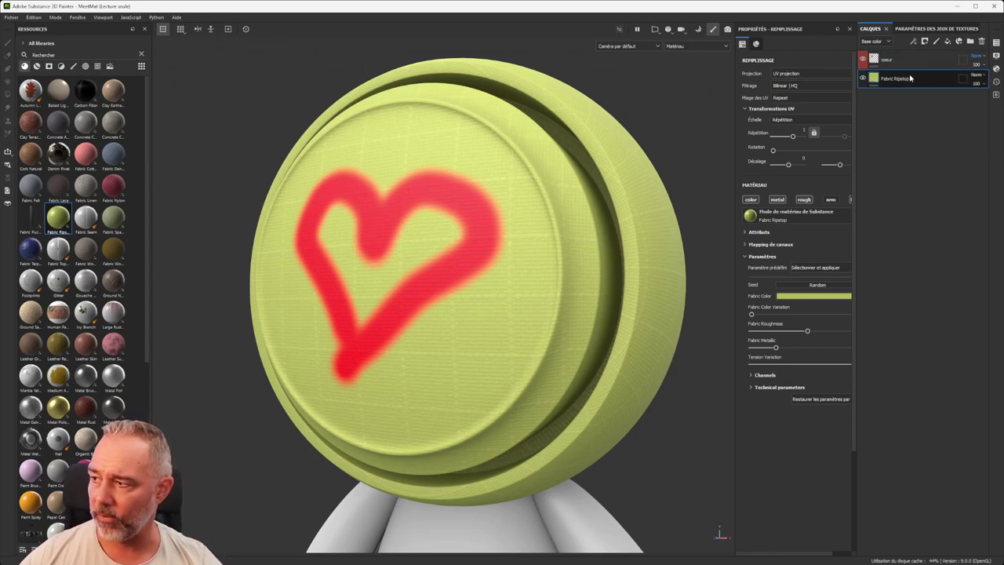
key(Delete)
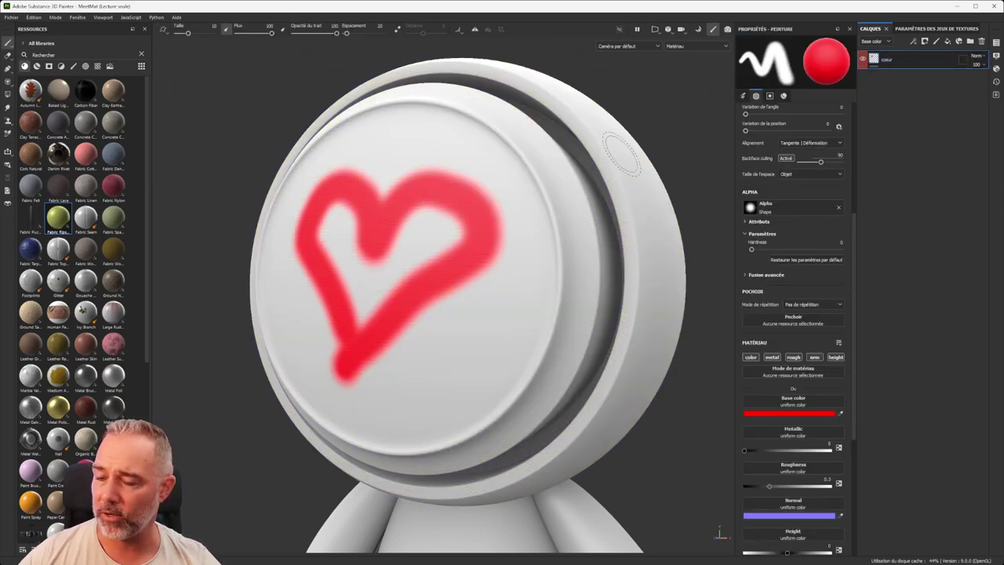
Step: Set the brush roughness to 0 and paint a red stroke from beside the heart's tip over the disc's rim
scroll(414, 224, up, 3)
scroll(400, 219, down, 6)
alt+drag(392, 221, 407, 122)
scroll(367, 245, up, 3)
scroll(367, 244, down, 3)
mouse_move(415, 241)
alt+mouse_down()
mouse_move(434, 204)
mouse_move(552, 224)
mouse_move(464, 231)
alt+mouse_up()
scroll(470, 231, up, 3)
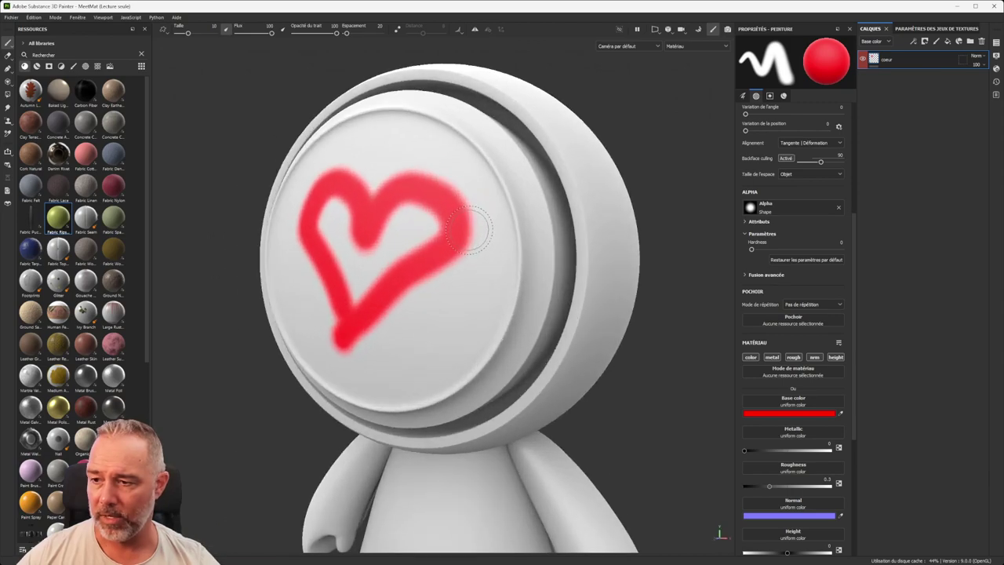
mouse_move(498, 253)
alt+middle_down()
mouse_move(474, 231)
mouse_move(483, 245)
alt+middle_up()
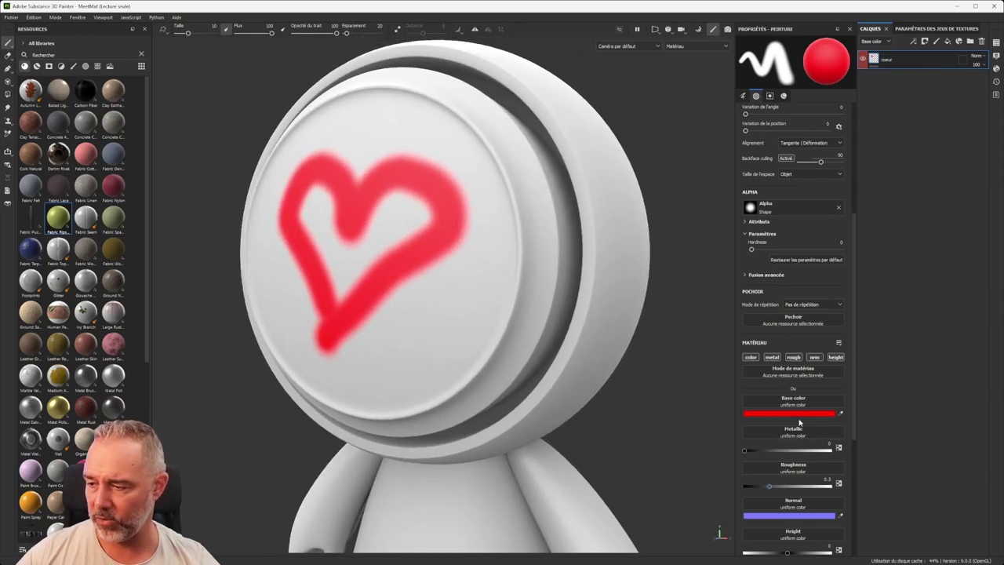
drag(770, 486, 741, 486)
mouse_move(428, 349)
mouse_down()
mouse_move(478, 316)
mouse_move(538, 227)
mouse_up()
mouse_move(538, 228)
alt+mouse_down()
mouse_move(509, 258)
mouse_move(552, 255)
alt+mouse_up()
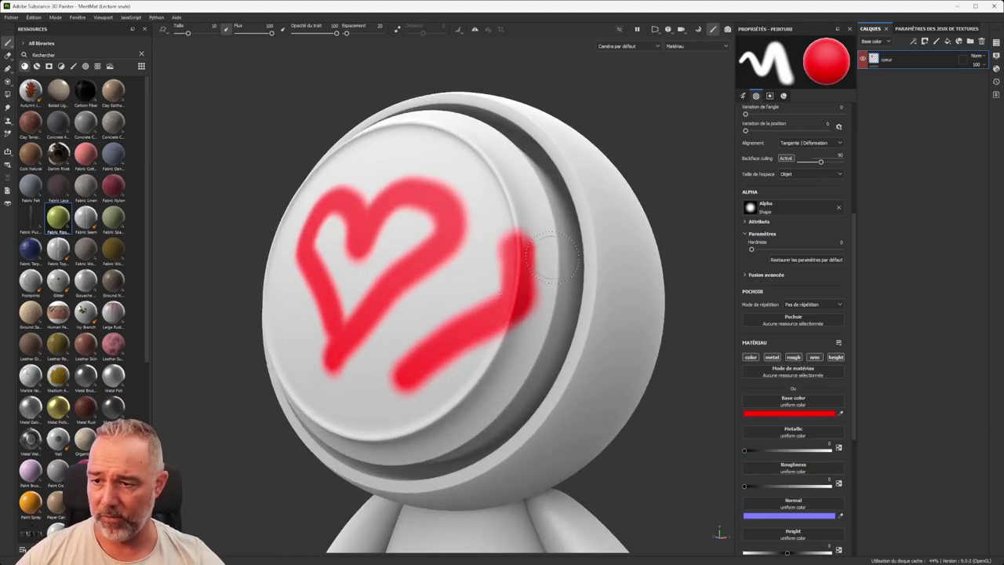
Step: Light the scene with the second Studio White environment map, rotate the lighting, and inspect the reflections on the painted strokes
mouse_move(549, 254)
shift+right_down()
mouse_move(522, 258)
mouse_move(573, 260)
mouse_move(559, 261)
shift+right_up()
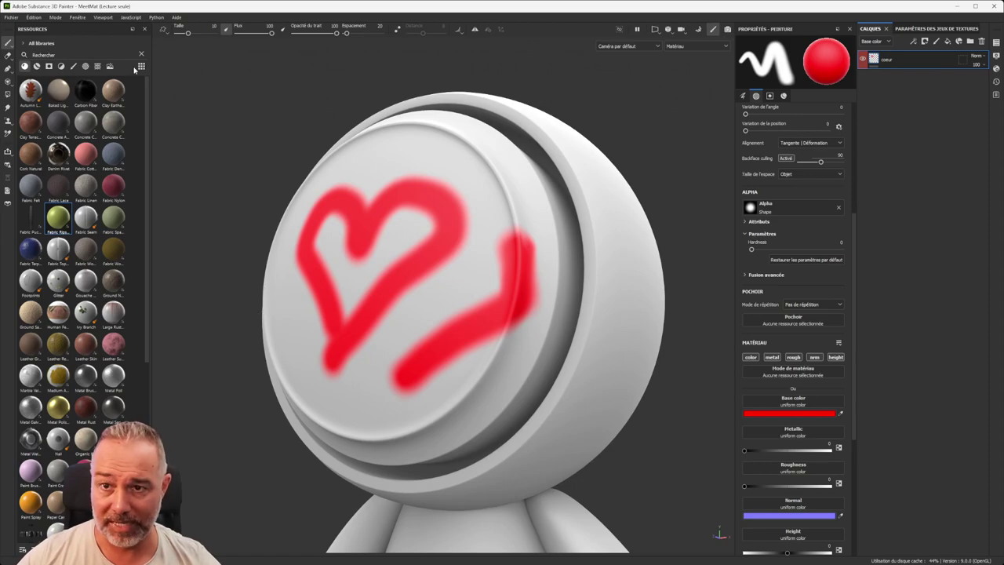
click(109, 65)
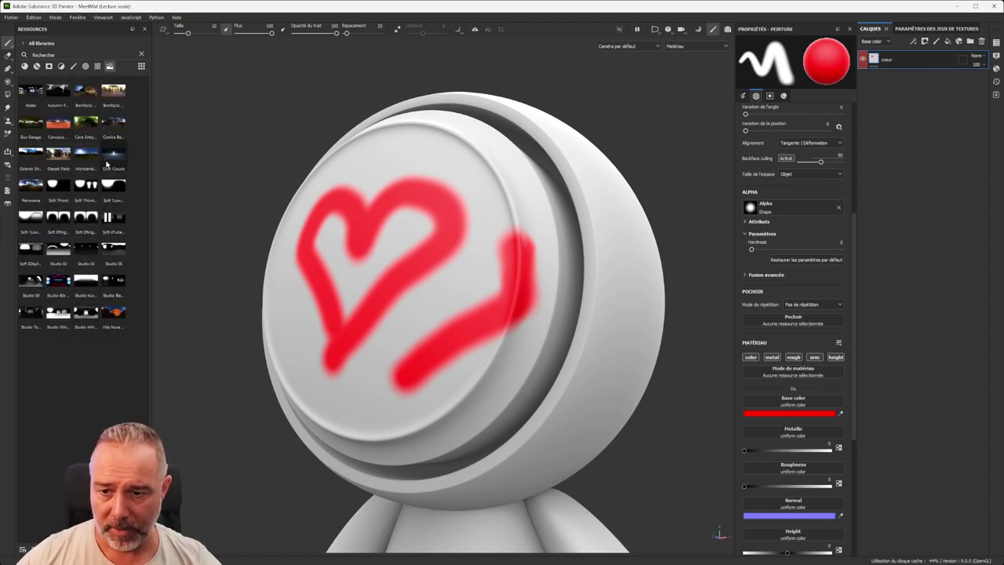
click(86, 314)
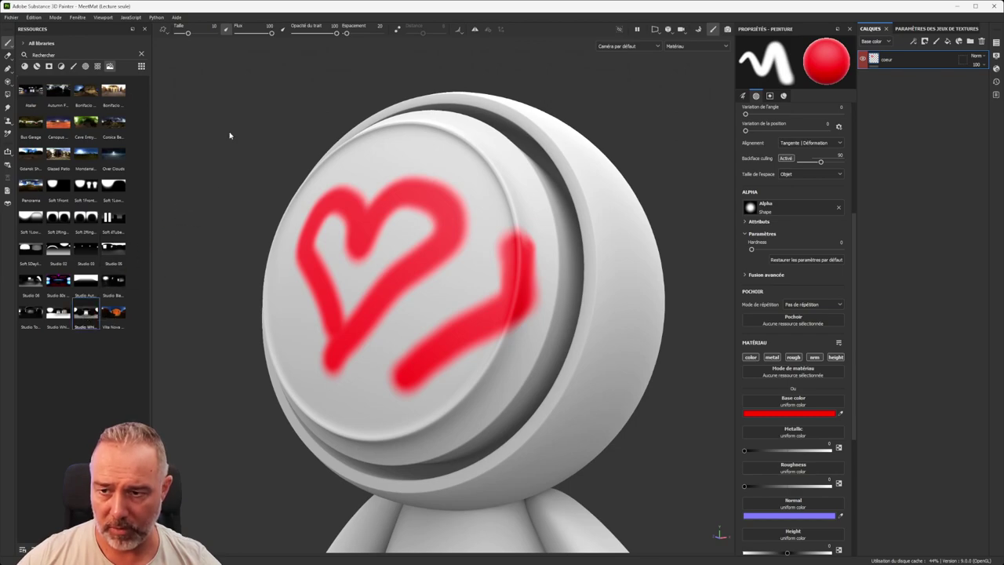
mouse_move(491, 229)
shift+right_down()
mouse_move(439, 237)
mouse_move(463, 232)
shift+right_up()
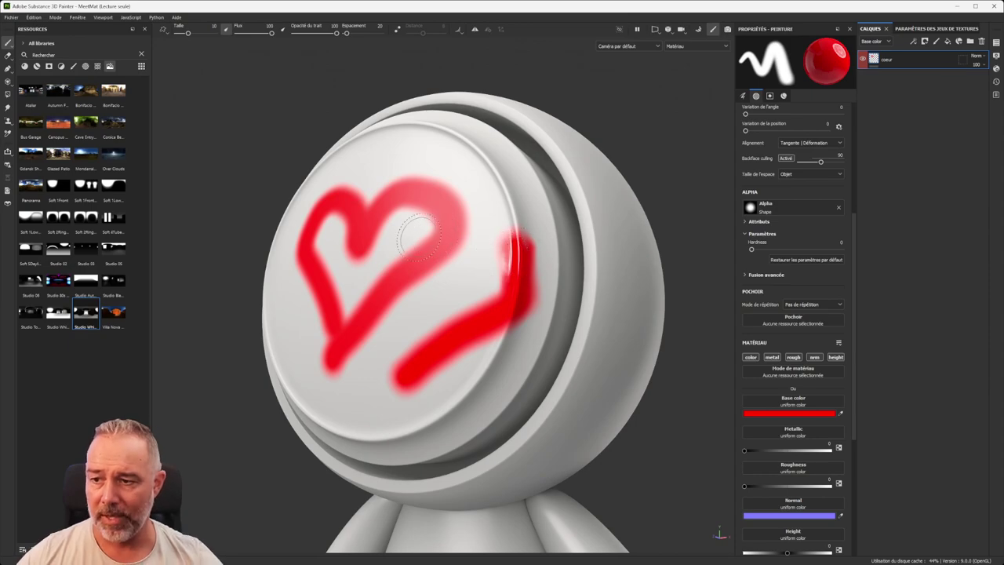
scroll(419, 238, down, 2)
alt+drag(390, 242, 419, 256)
scroll(386, 240, up, 3)
scroll(389, 253, down, 3)
scroll(415, 253, up, 4)
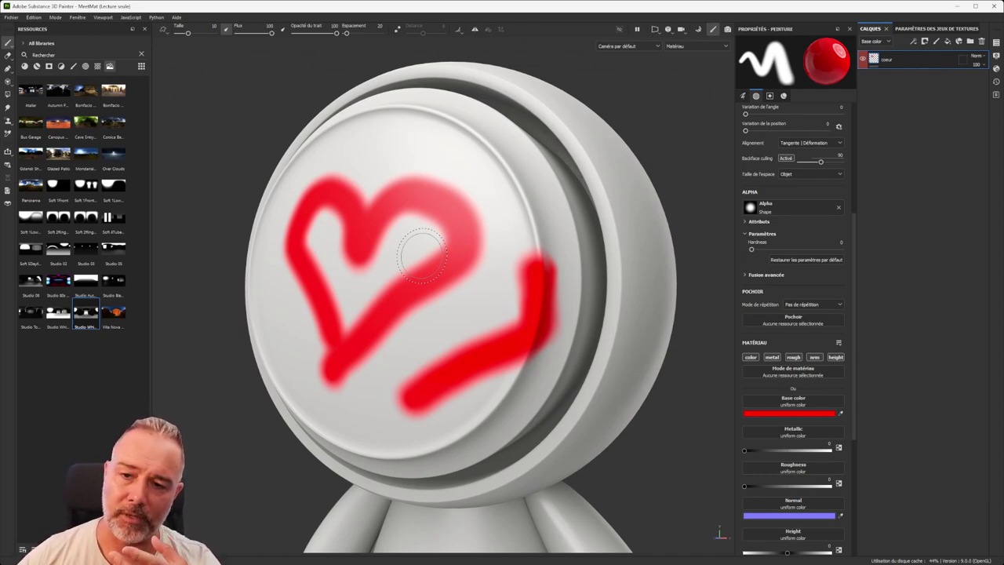
scroll(422, 255, down, 3)
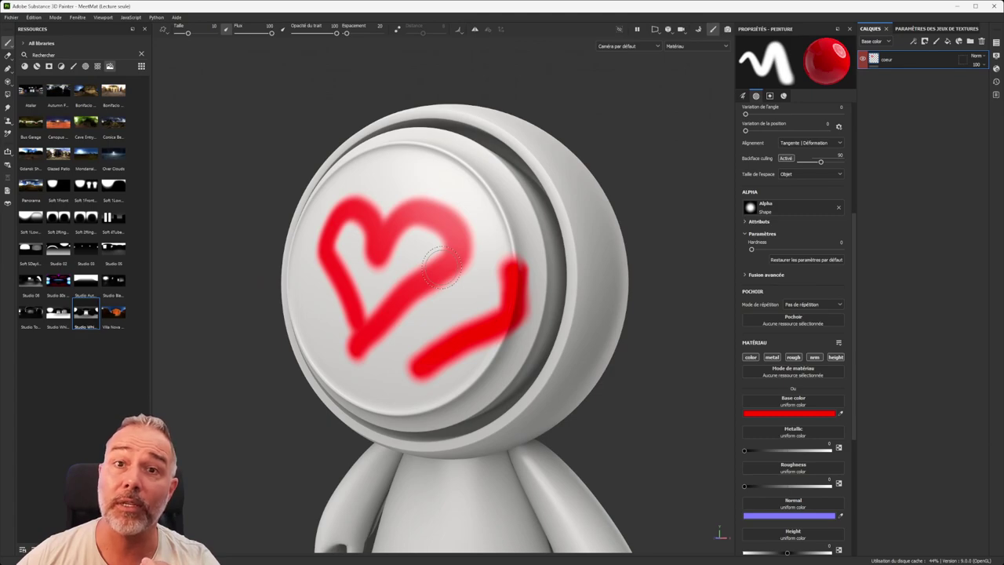
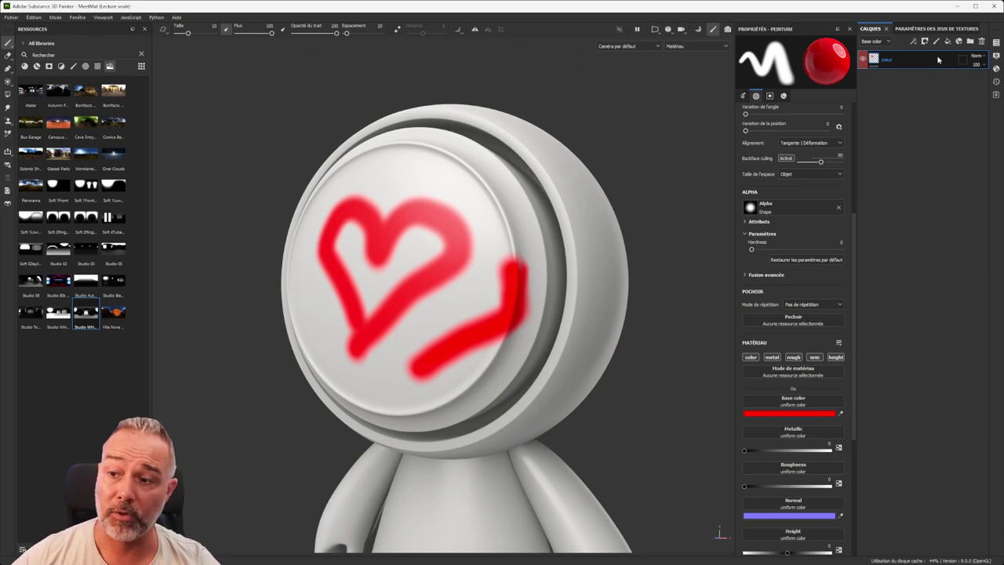
Step: Examine the channels selectable for the layer stack and keep Base color
click(888, 42)
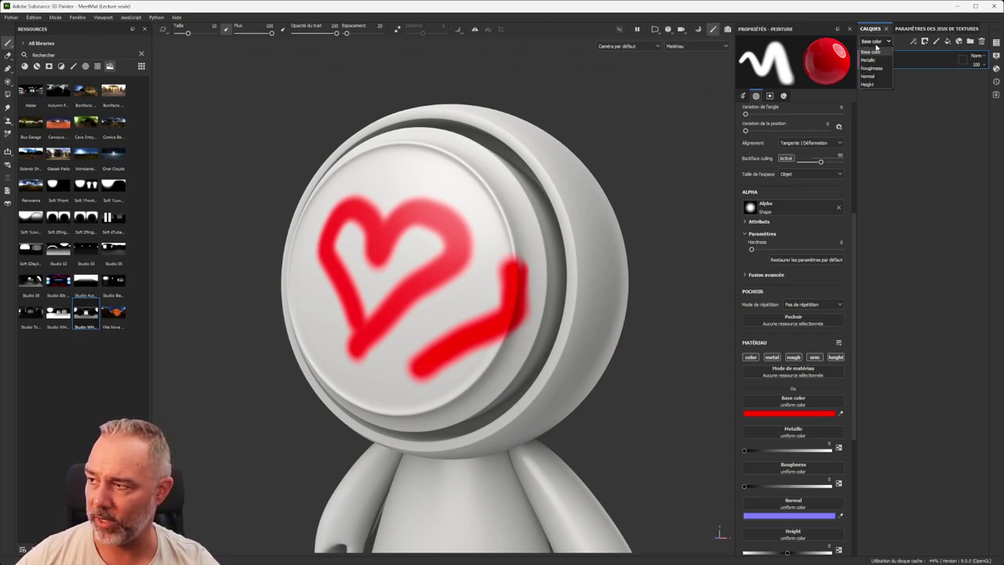
click(912, 63)
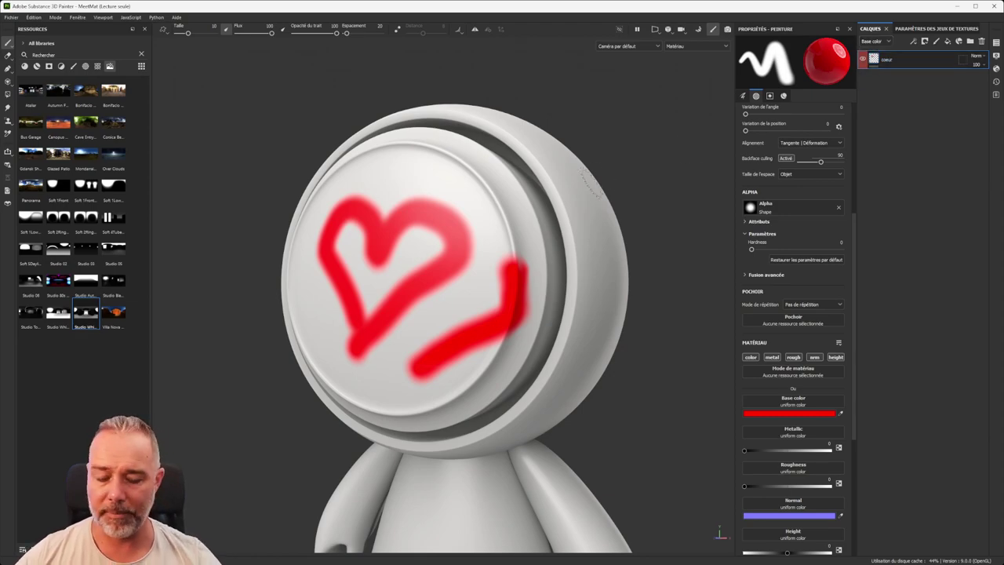
mouse_move(537, 188)
alt+mouse_down()
mouse_move(522, 198)
mouse_move(535, 210)
mouse_move(520, 183)
mouse_move(573, 135)
alt+mouse_up()
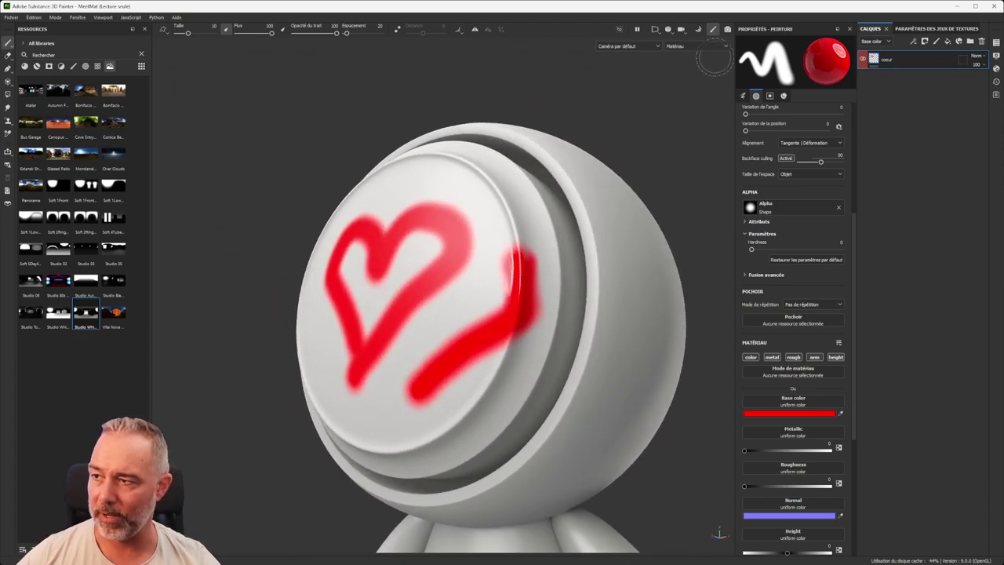
Step: Examine the viewport's display modes and show only the Metallic channel on the model
click(714, 47)
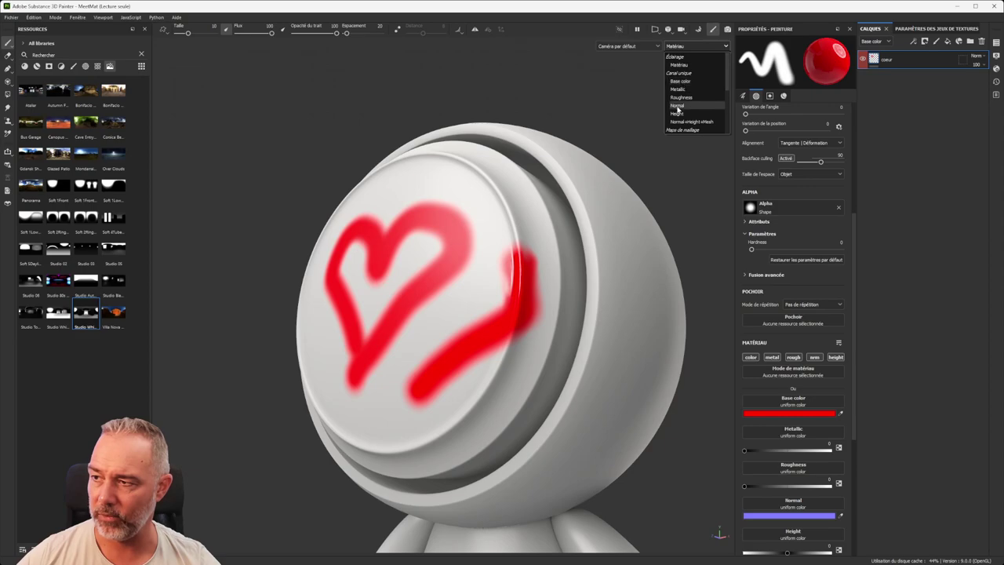
alt+drag(526, 166, 497, 213)
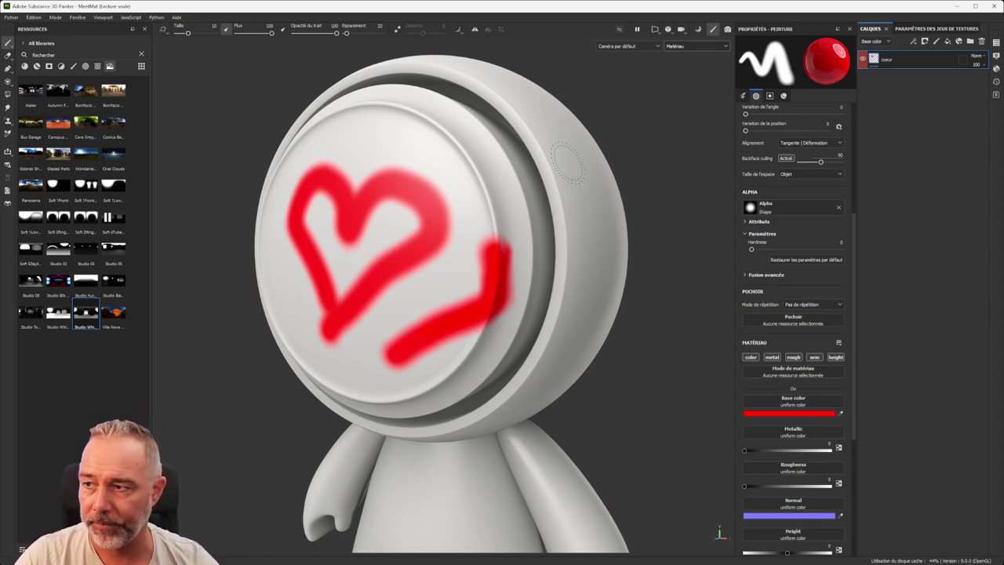
key(c)
click(724, 46)
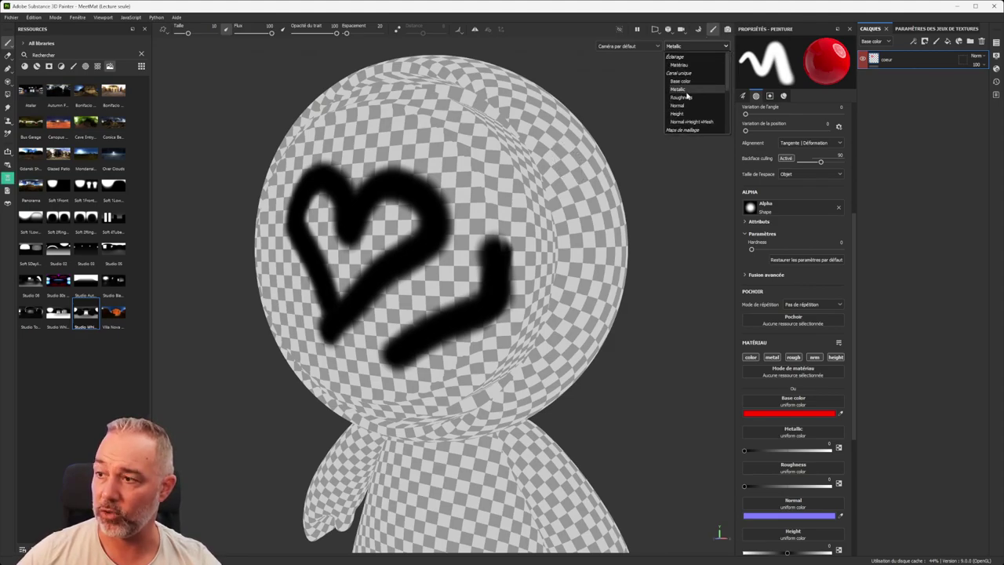
click(683, 88)
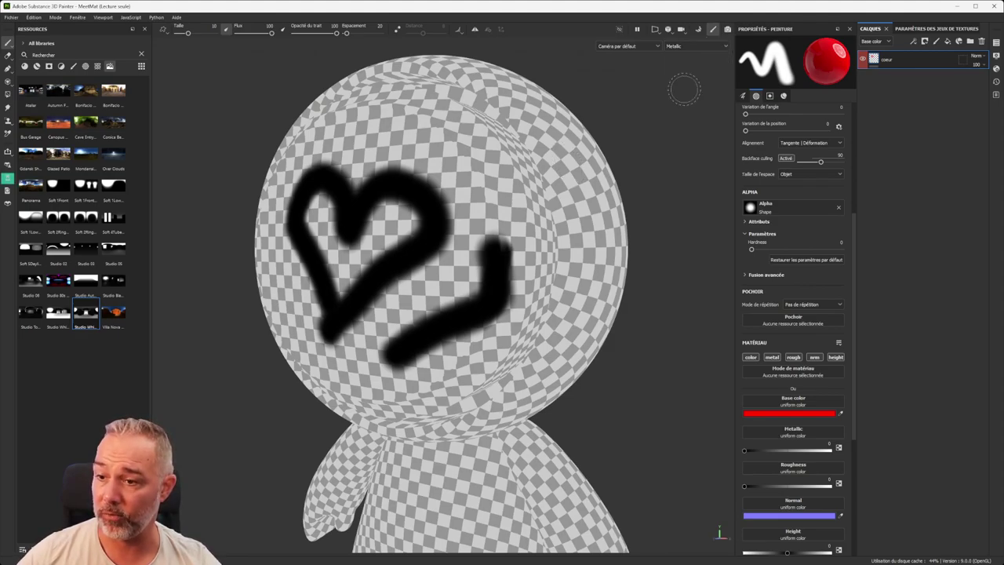
click(702, 46)
click(702, 46)
Step: Cycle the viewport through the single-channel views and inspect the strokes in Base color, Metallic, Roughness, Normal and Height
key(c)
key(c)
key(c)
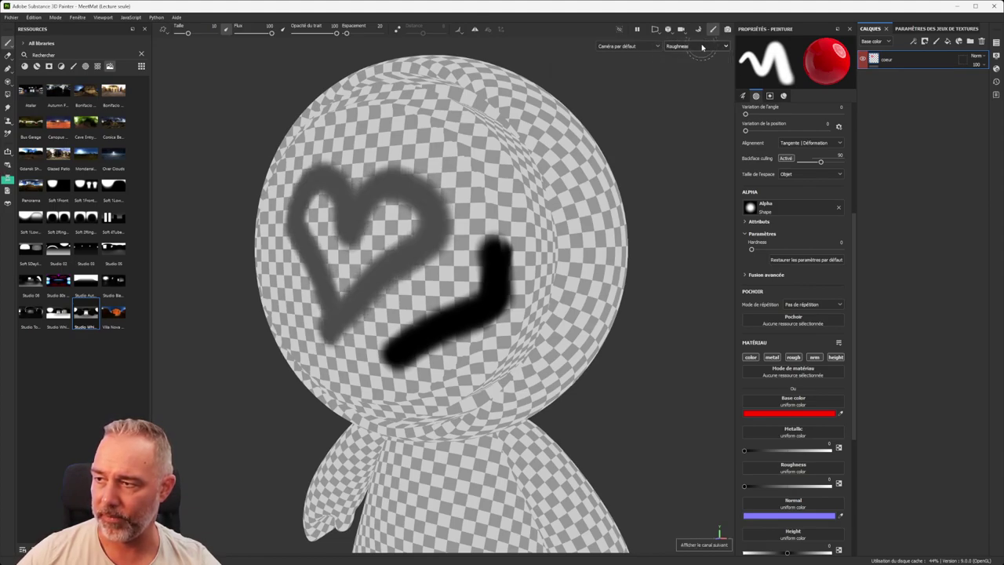
key(c)
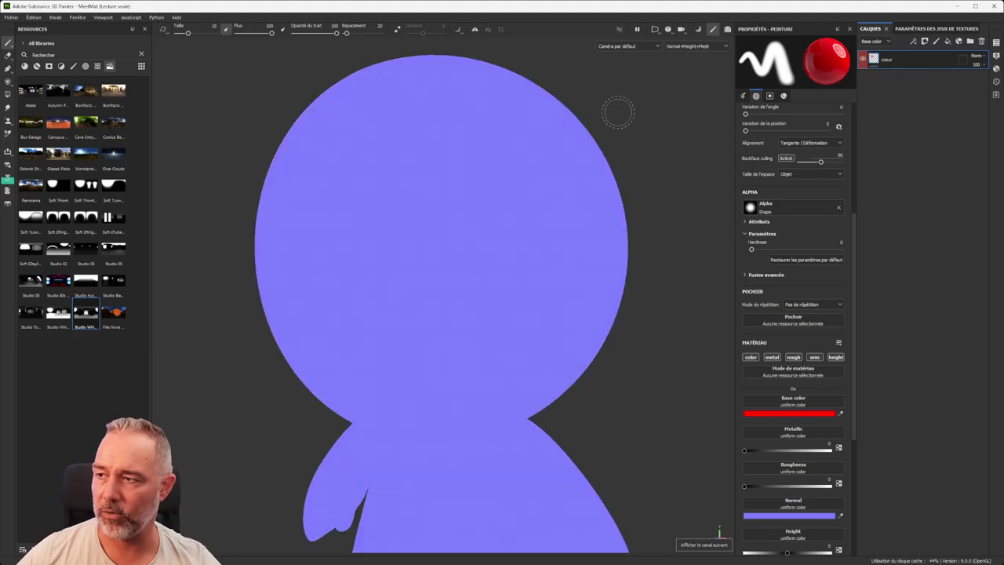
key(c)
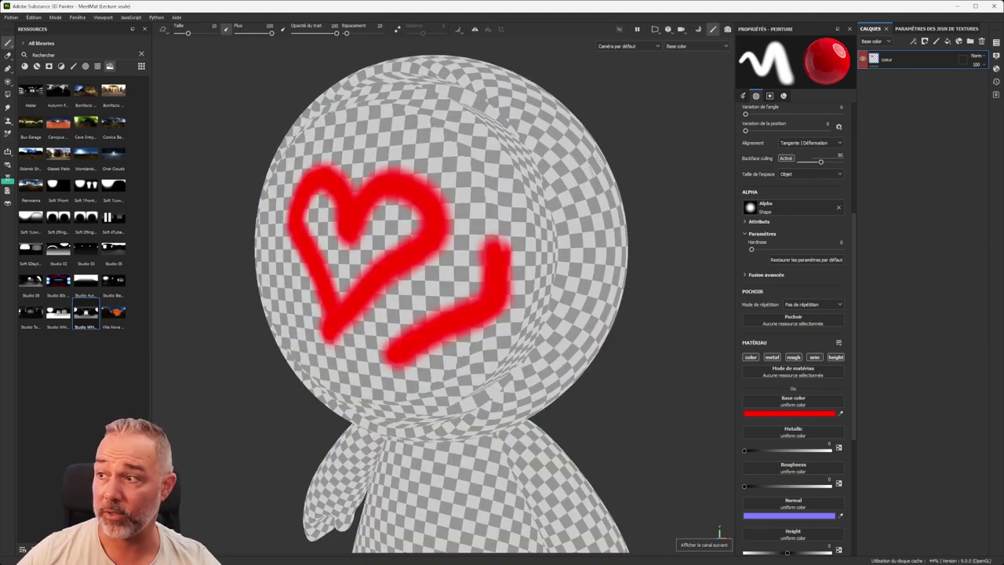
key(c)
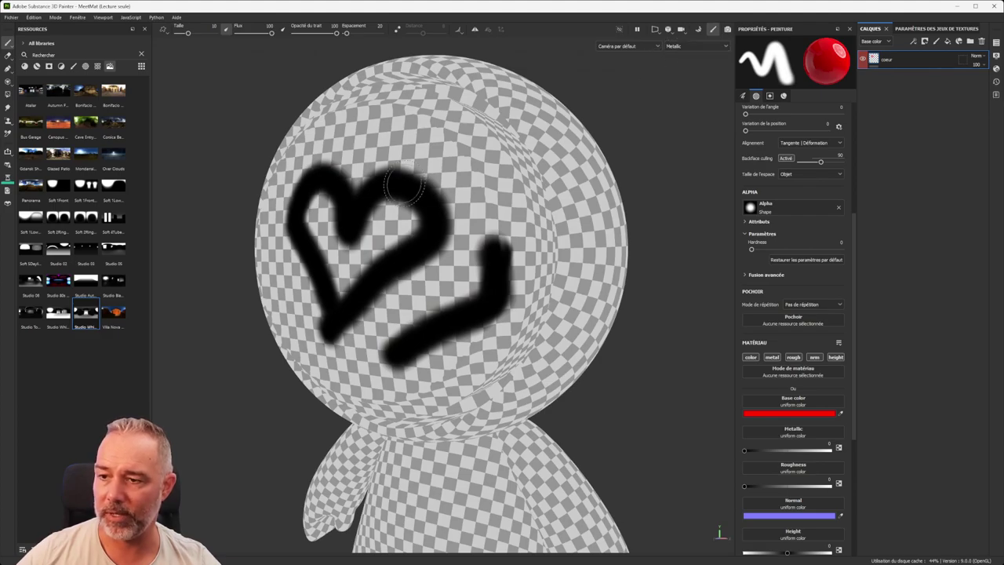
key(c)
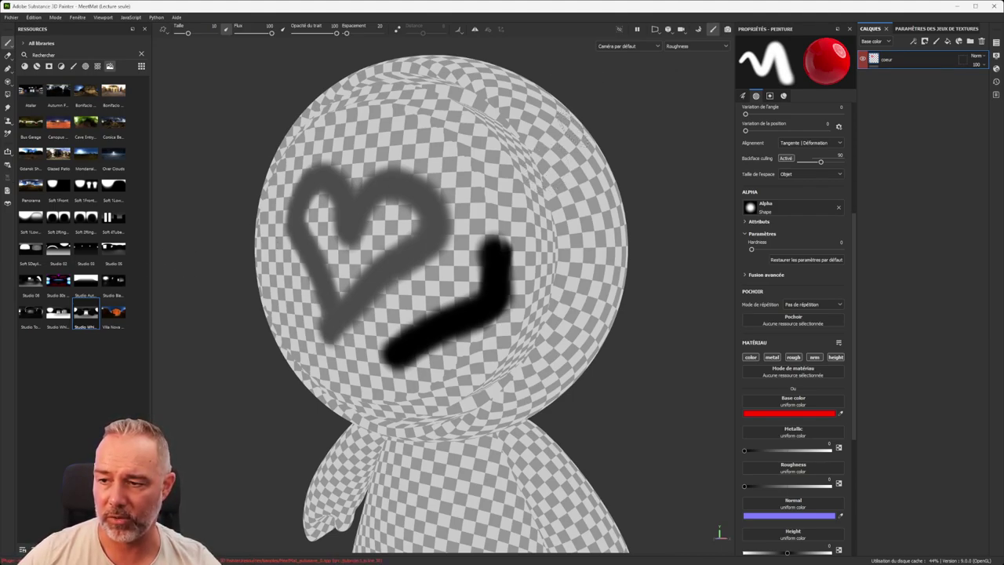
key(c)
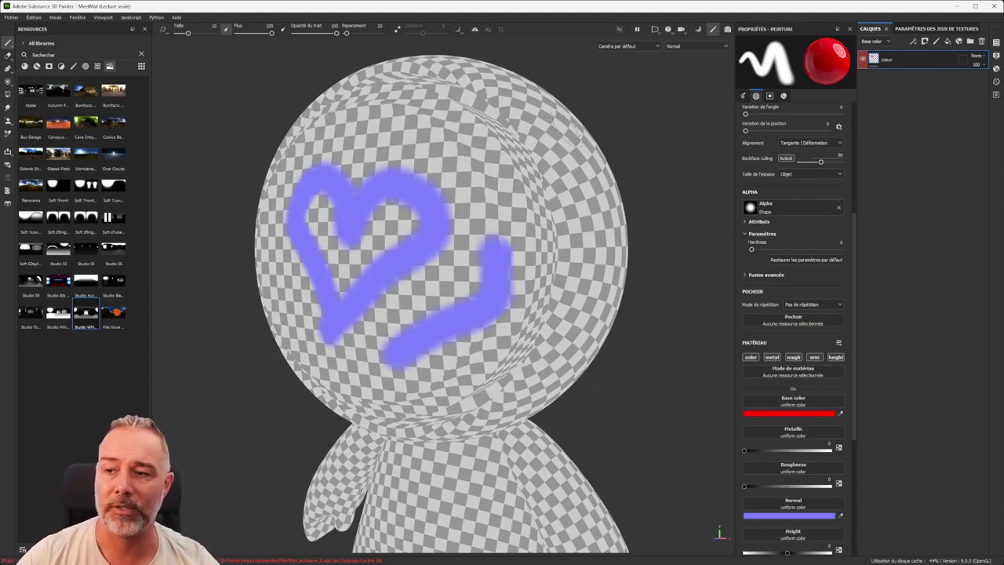
key(c)
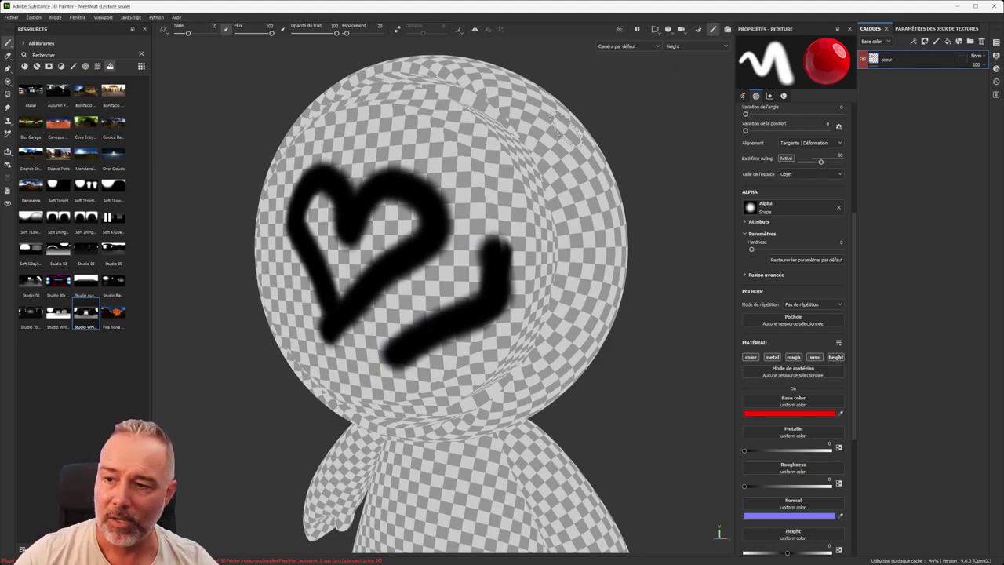
Step: Cycle through the viewport's channel views again as far as Height, and return to the full Material view
key(c)
key(c)
key(c)
key(c)
key(c)
key(c)
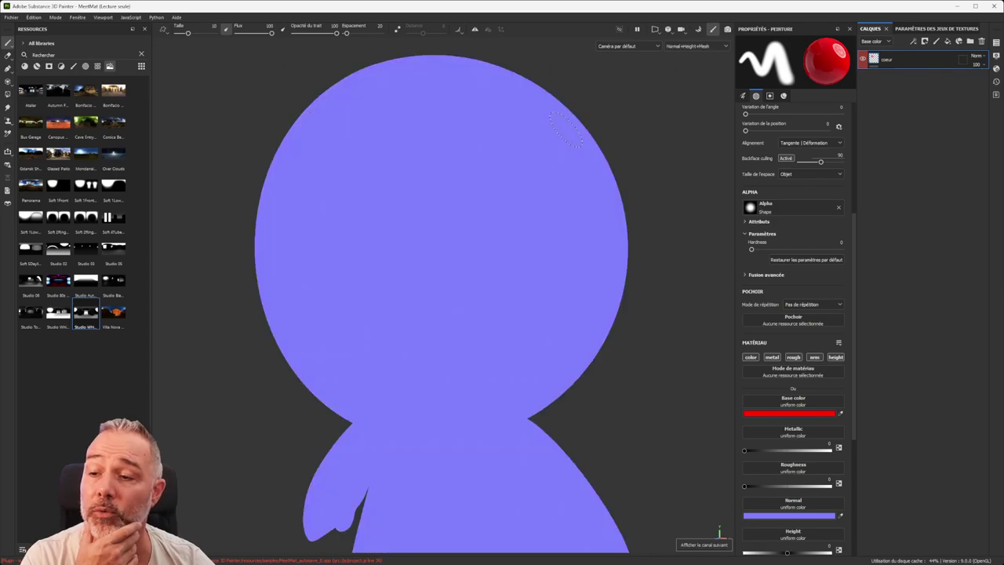
key(c)
key(c)
key(c)
key(c)
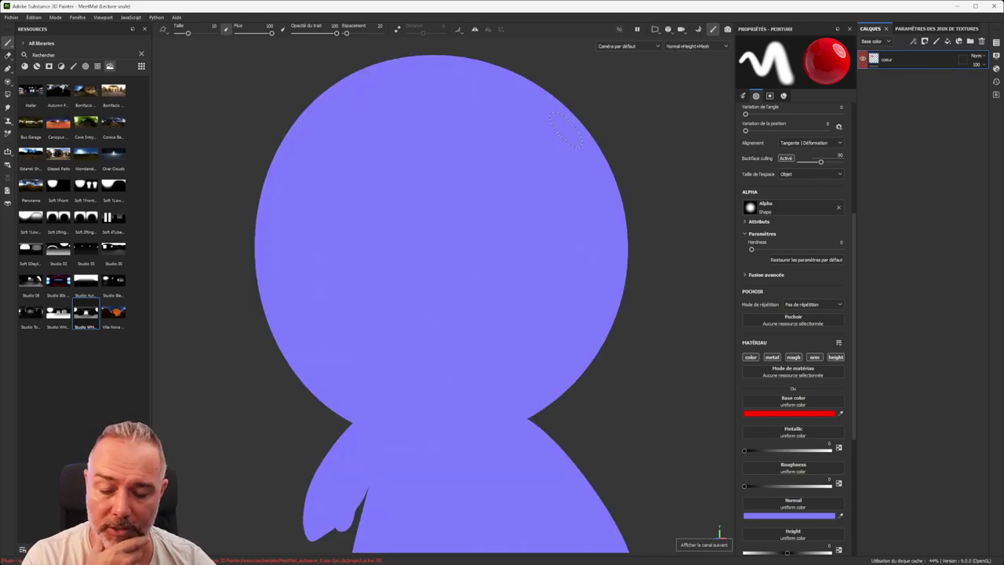
key(c)
key(c)
key(c)
key(c)
key(c)
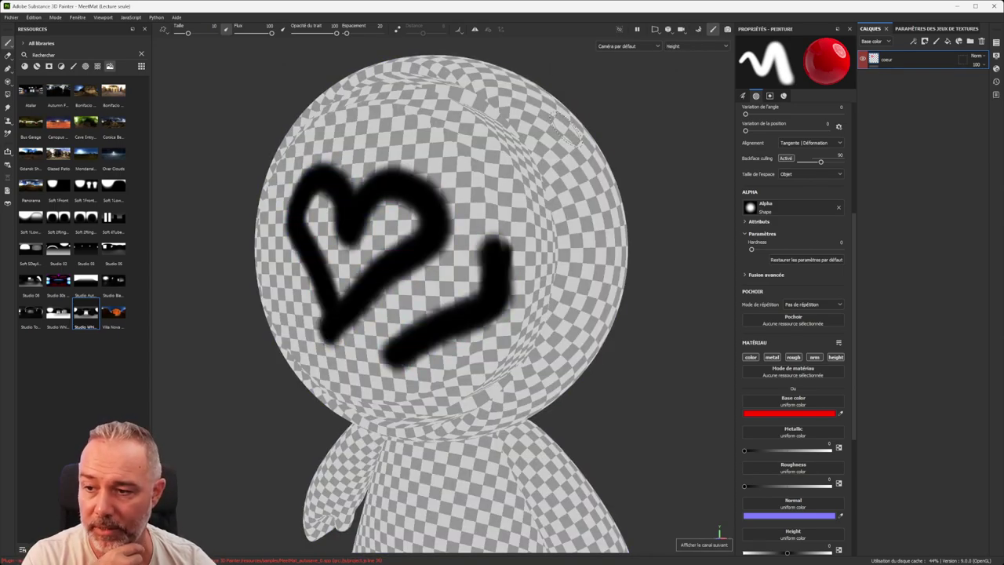
key(c)
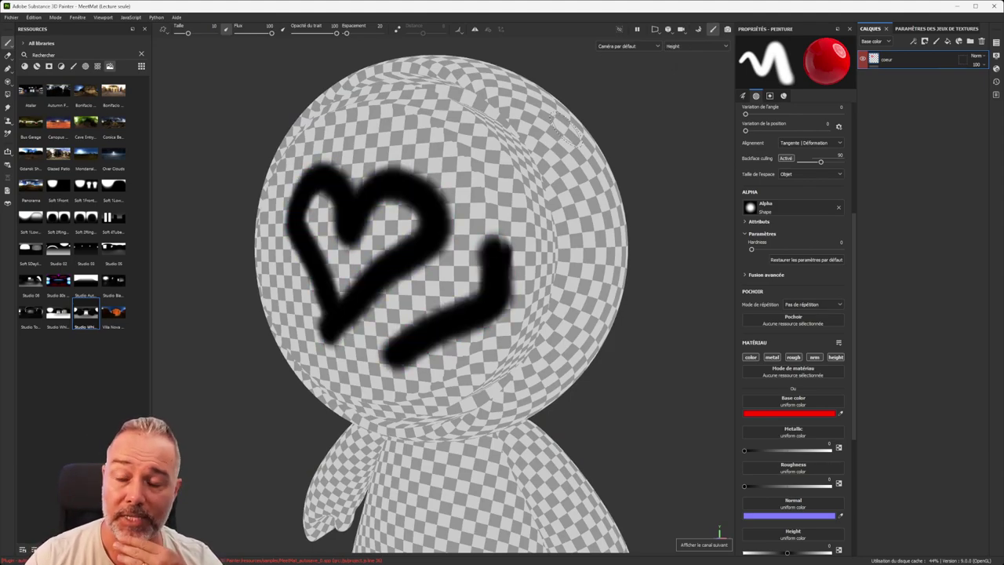
key(m)
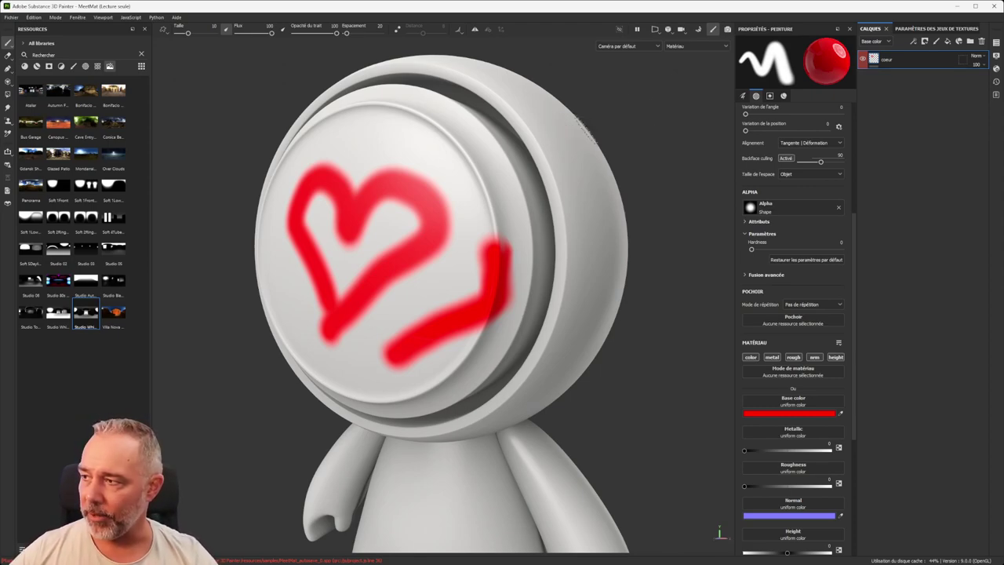
alt+middle_drag(542, 187, 545, 181)
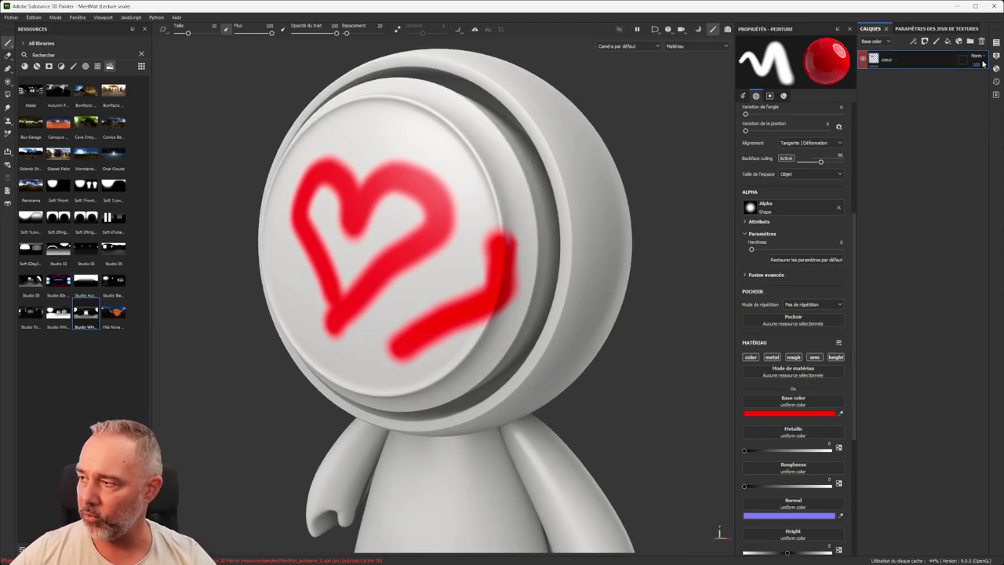
Step: Examine the channels offered for the layer stack and those listed in the 01_Head texture set settings
click(889, 42)
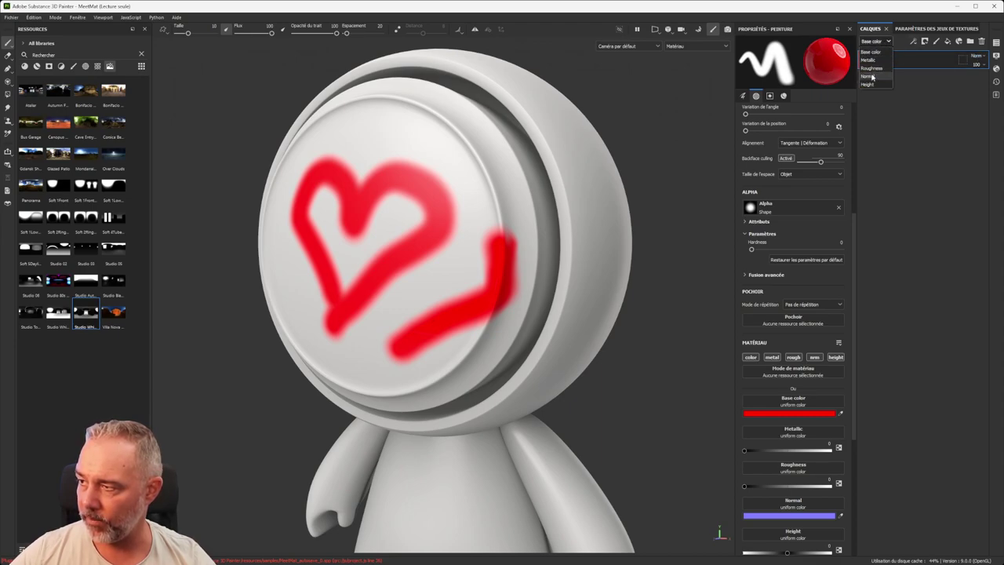
click(893, 87)
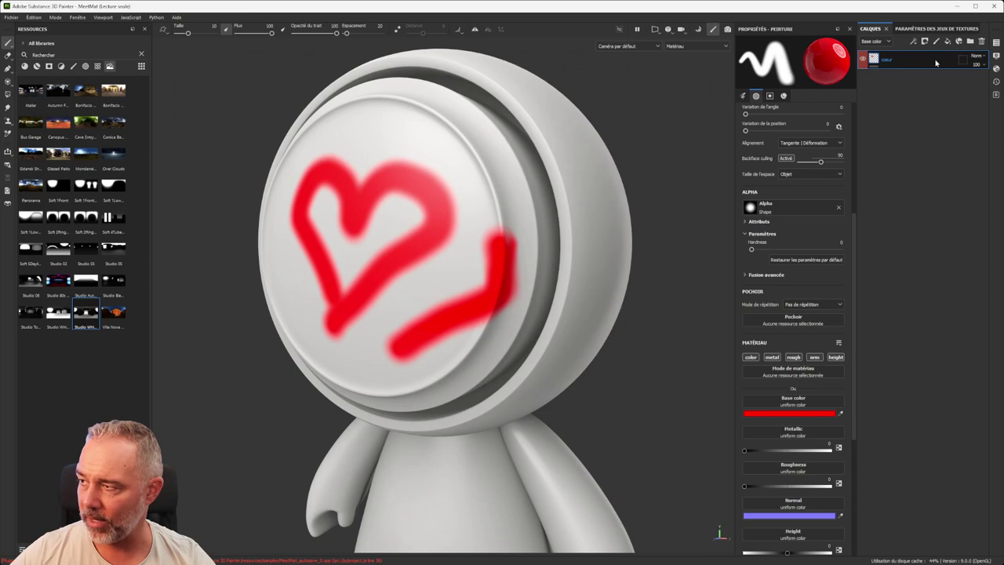
click(872, 42)
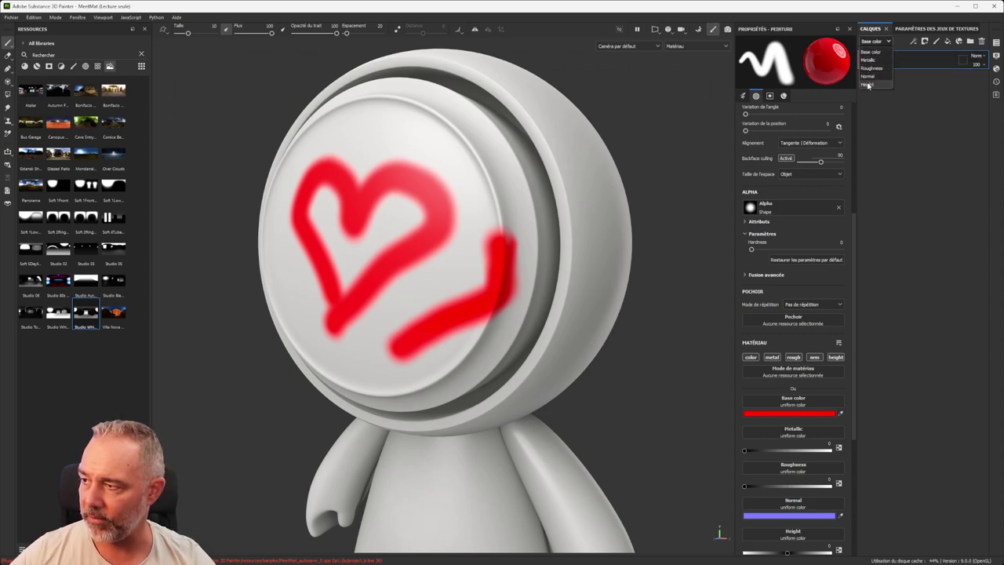
click(951, 32)
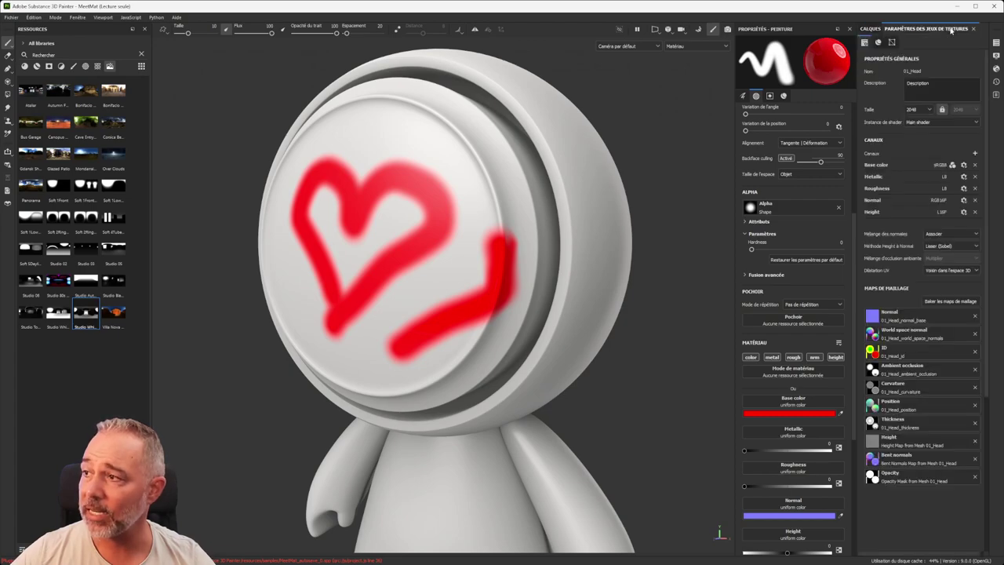
click(871, 29)
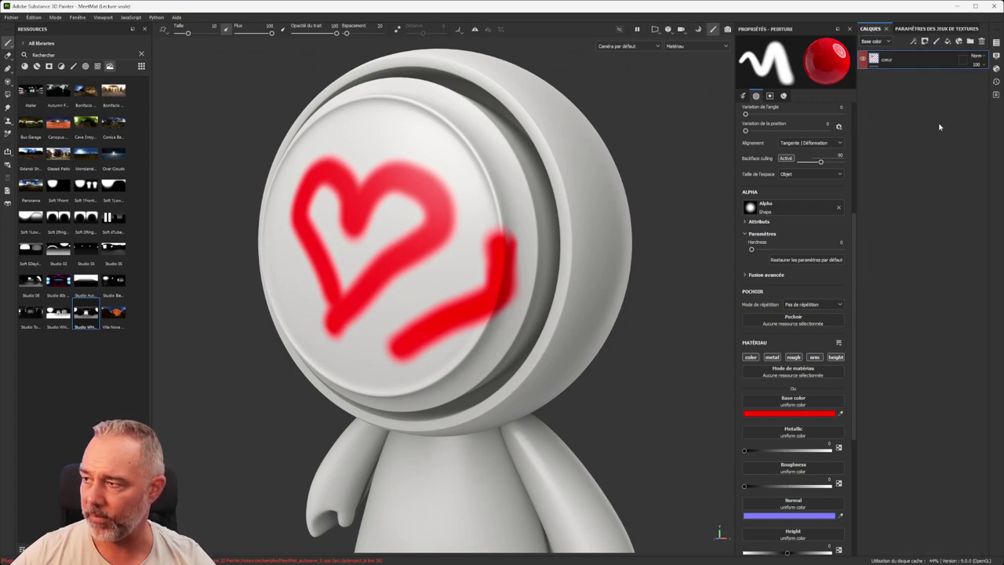
Step: Start a new project, review the available templates and choose ASM - PBR Metallic Roughness (starter_assets)
click(13, 18)
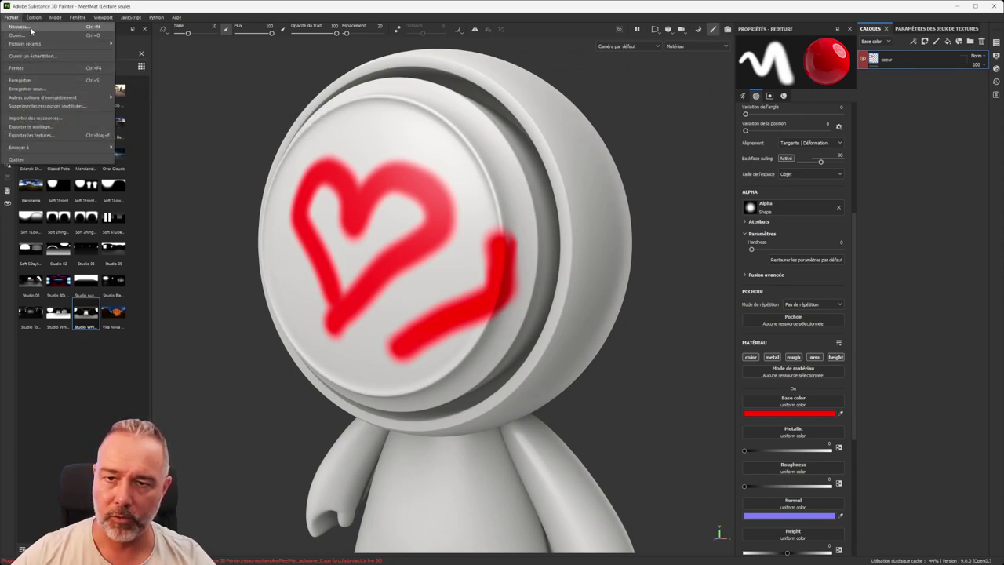
click(31, 31)
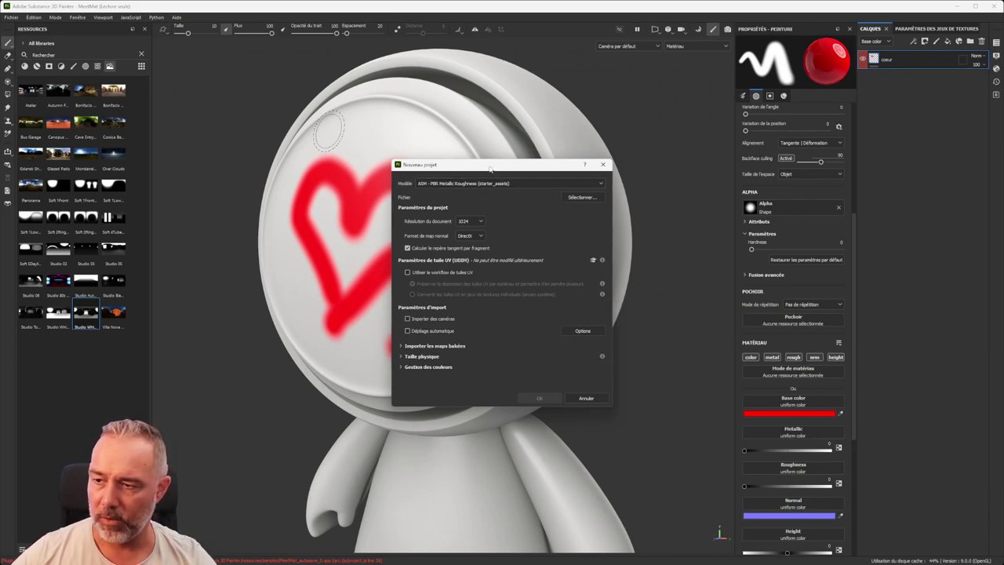
drag(490, 168, 340, 172)
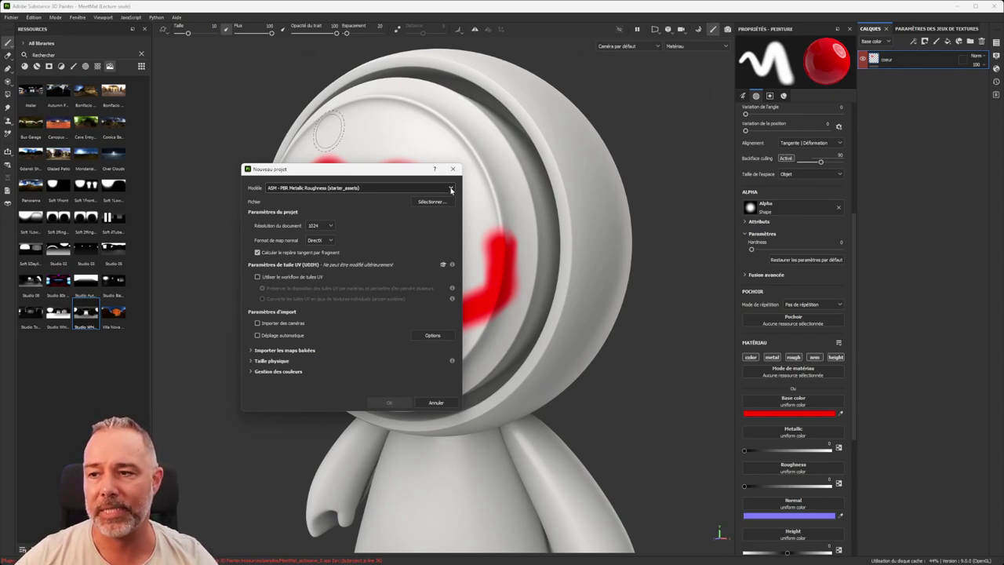
click(451, 190)
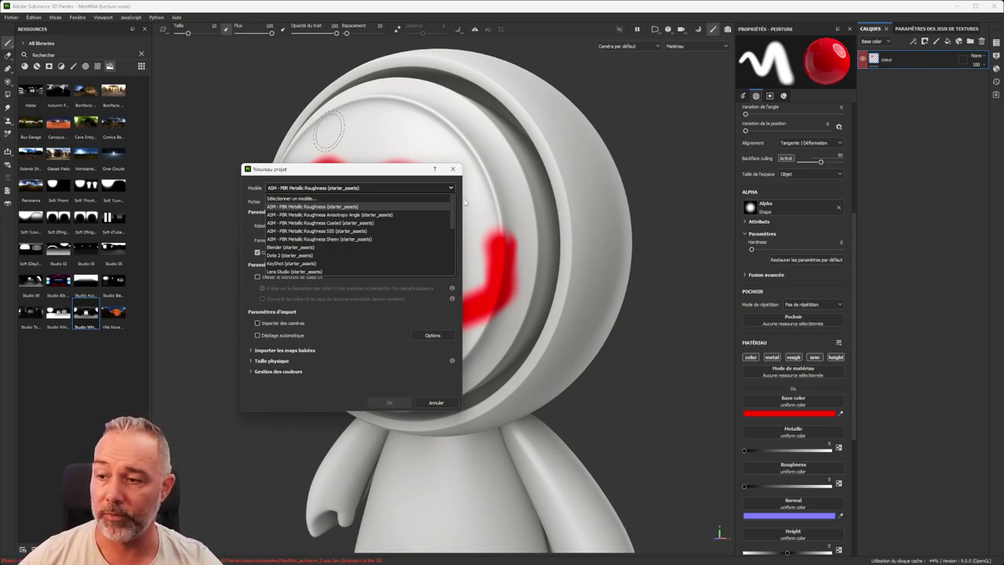
scroll(439, 224, down, 3)
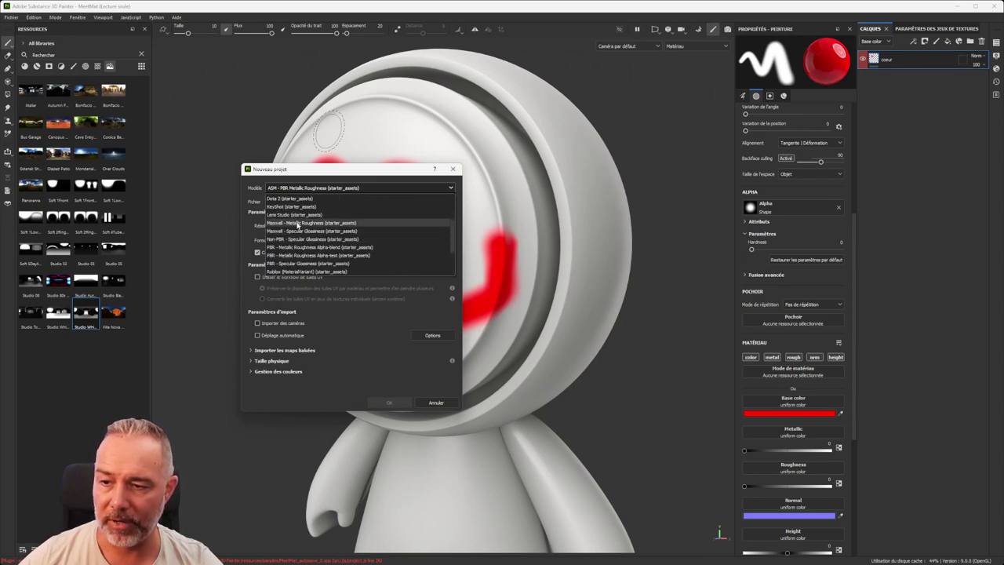
scroll(449, 236, up, 1)
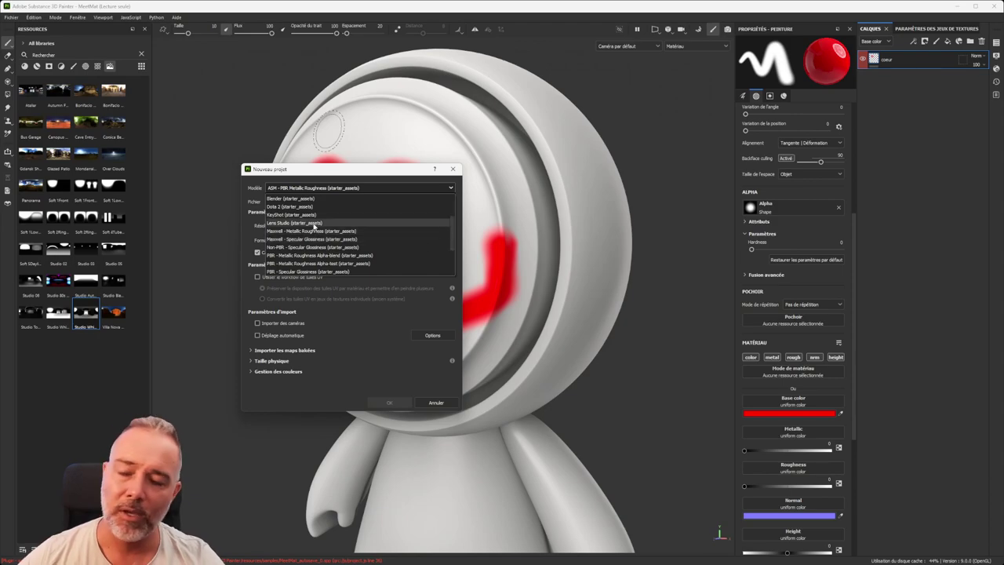
scroll(382, 222, down, 5)
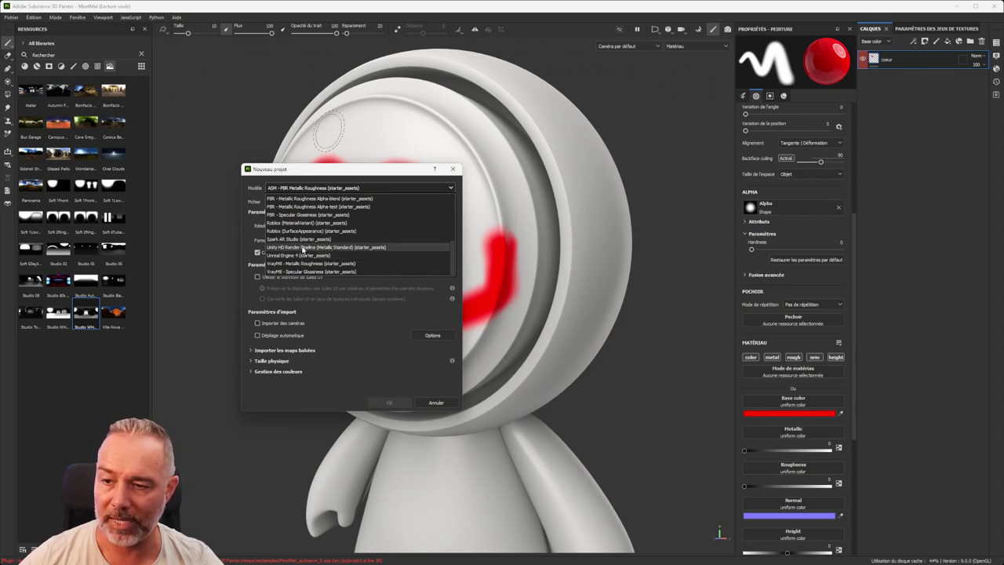
scroll(304, 226, up, 5)
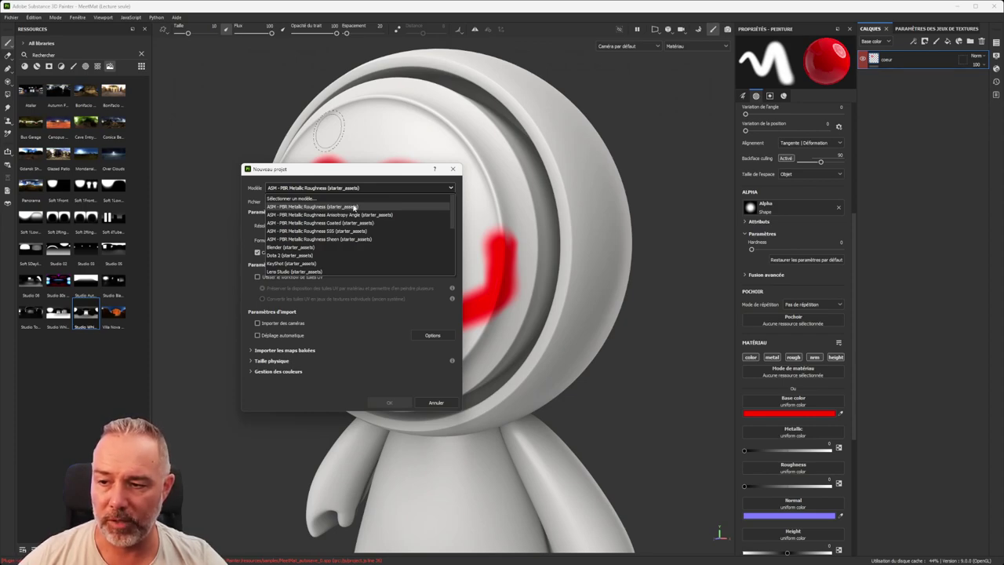
click(312, 208)
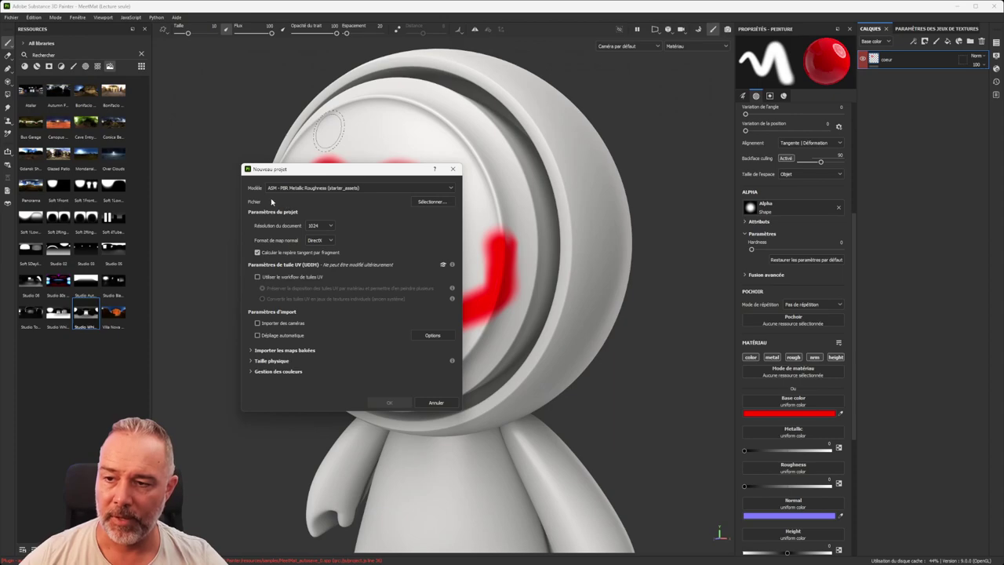
Step: Select bag_backpack_Prepared.fbx from the Intro to Pt lesson folder as the new project's mesh file
drag(309, 170, 321, 166)
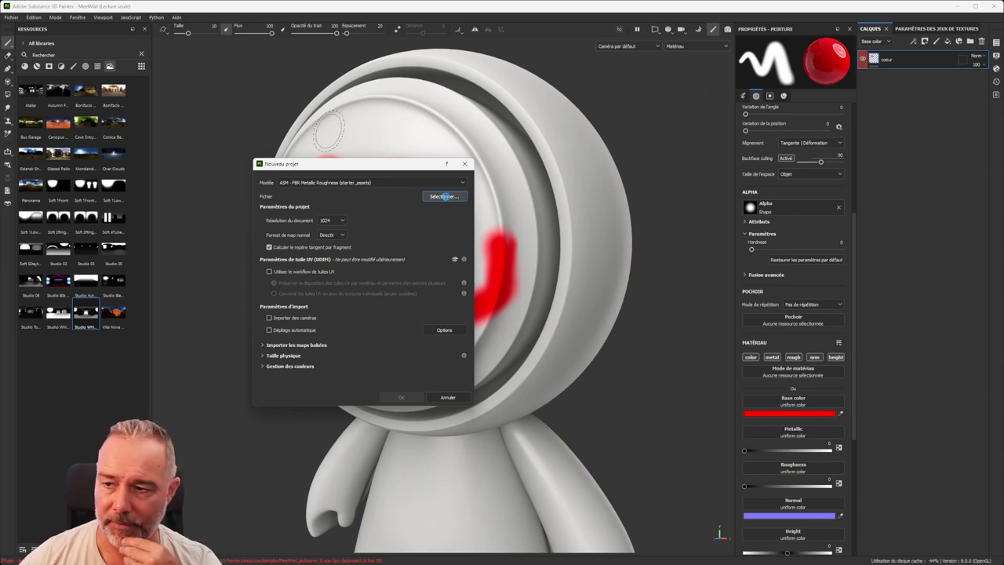
click(444, 197)
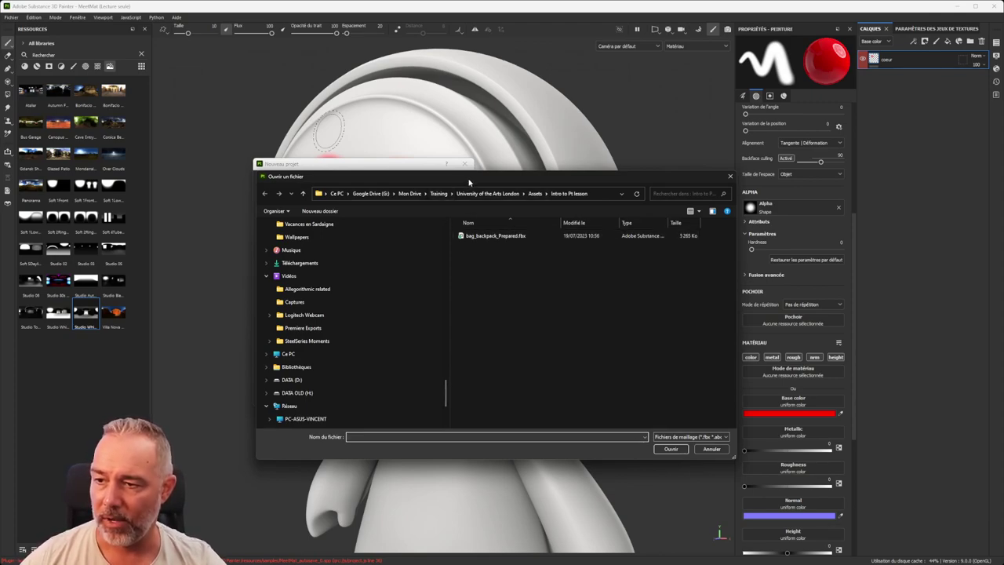
drag(471, 181, 375, 228)
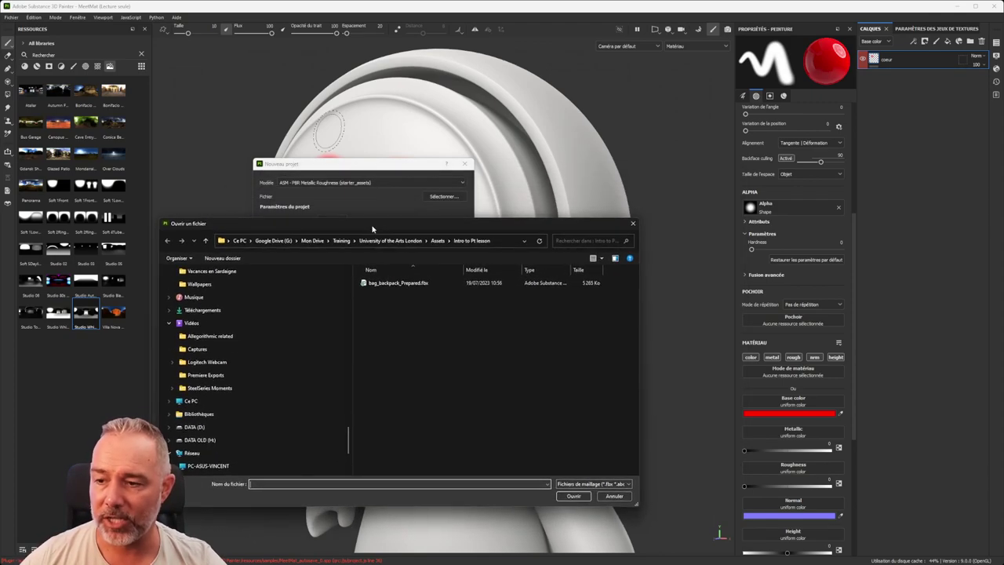
double_click(396, 284)
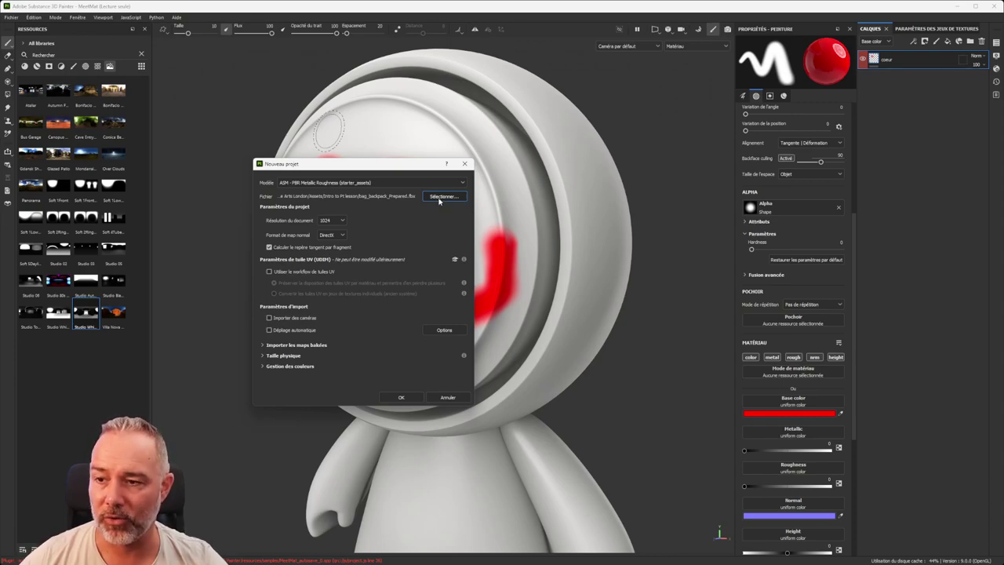
Step: Choose a document resolution of 1024 for the new project and leave the UV tile workflow disabled
click(343, 220)
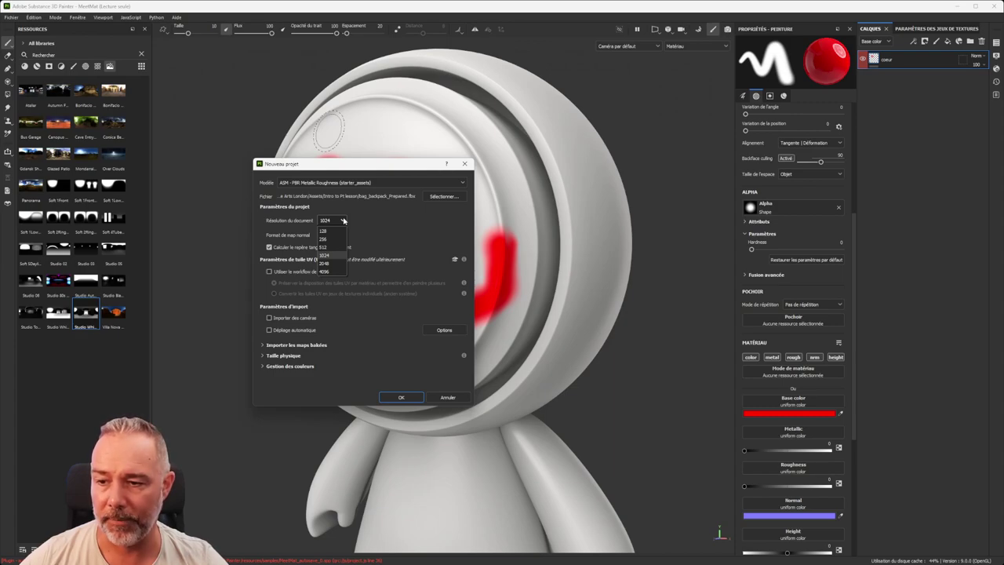
click(325, 254)
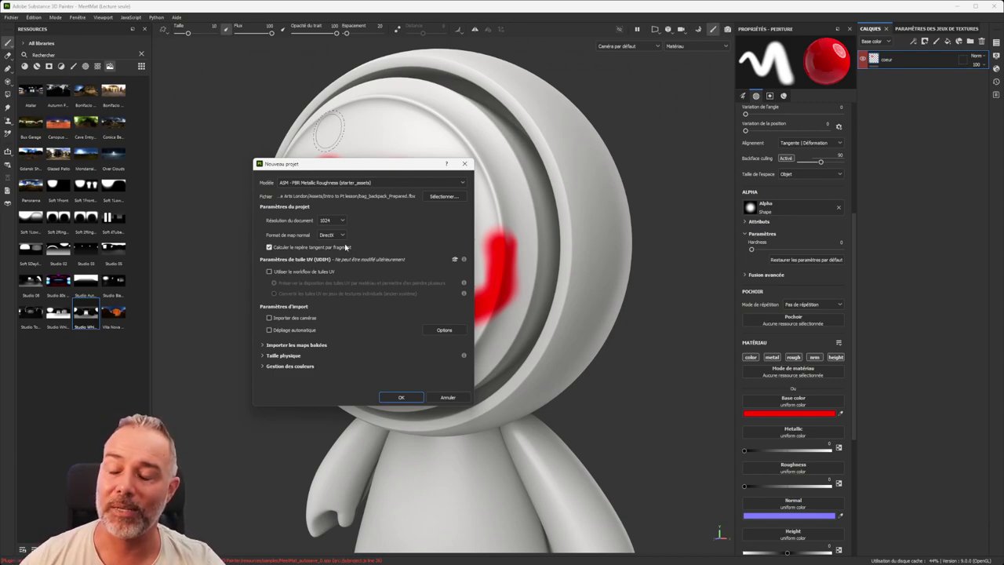
click(269, 272)
click(294, 273)
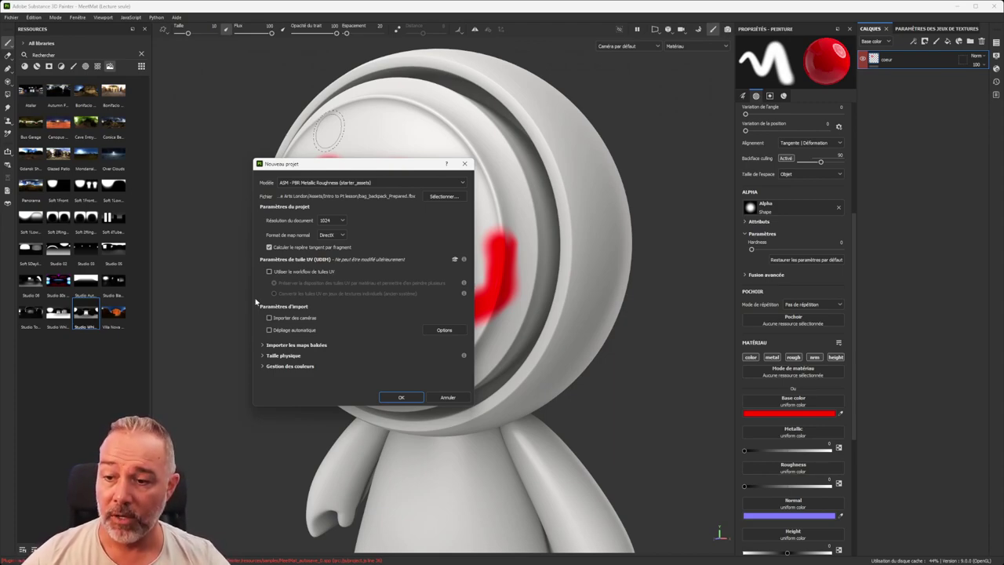
Step: Examine the new project's baked map import, physical size and colour management settings, including the colour management modes offered
click(296, 347)
click(296, 348)
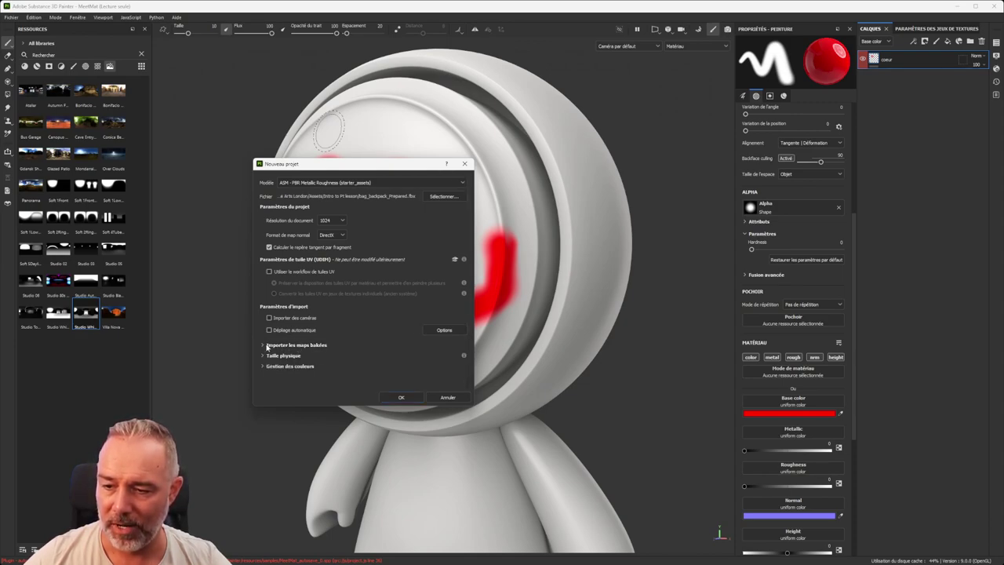
click(279, 357)
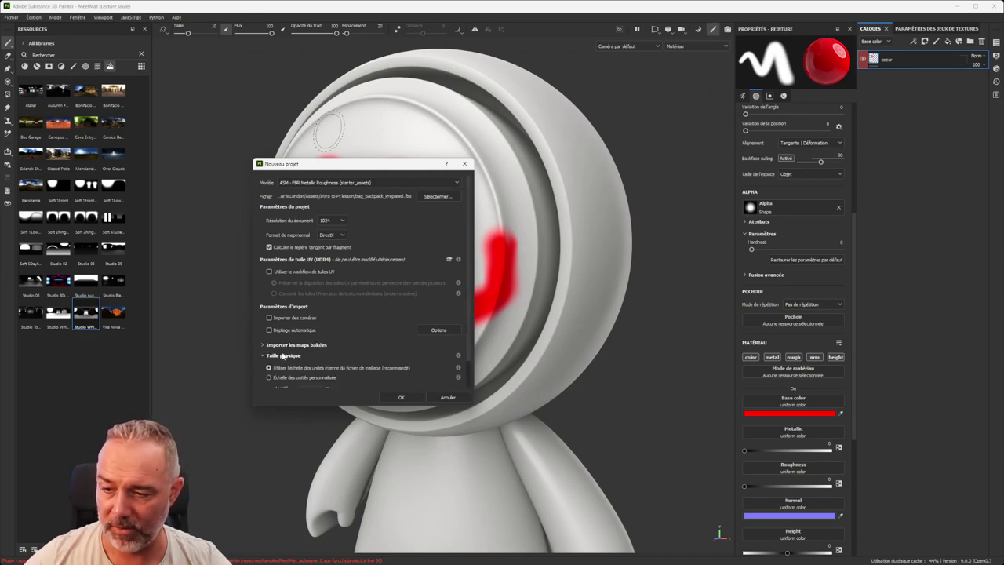
scroll(280, 357, down, 1)
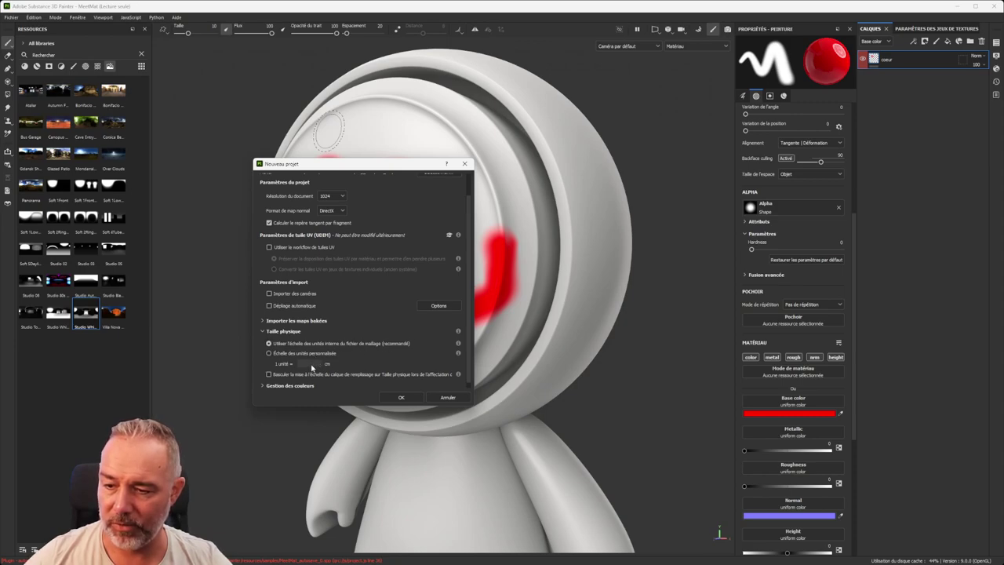
click(294, 333)
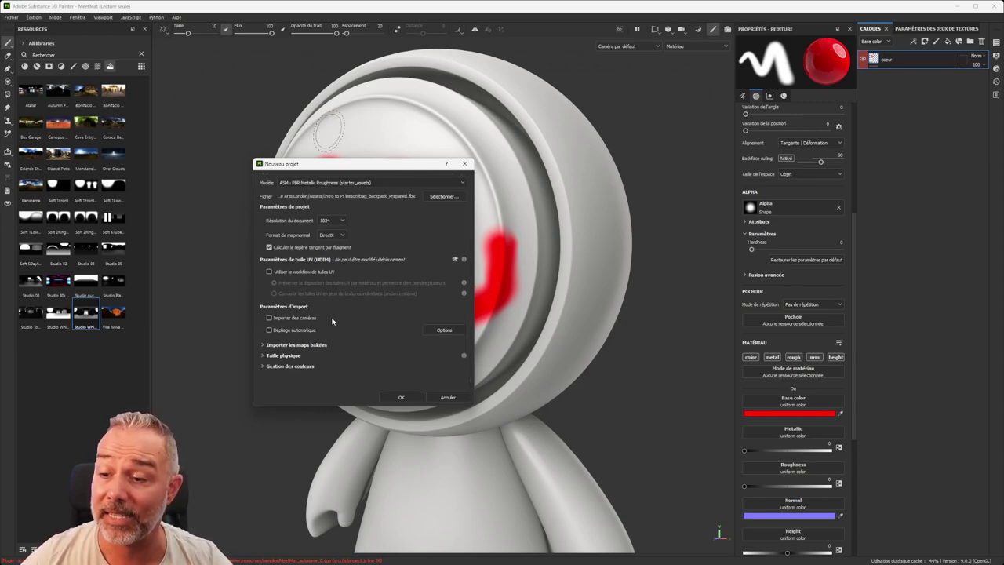
click(290, 366)
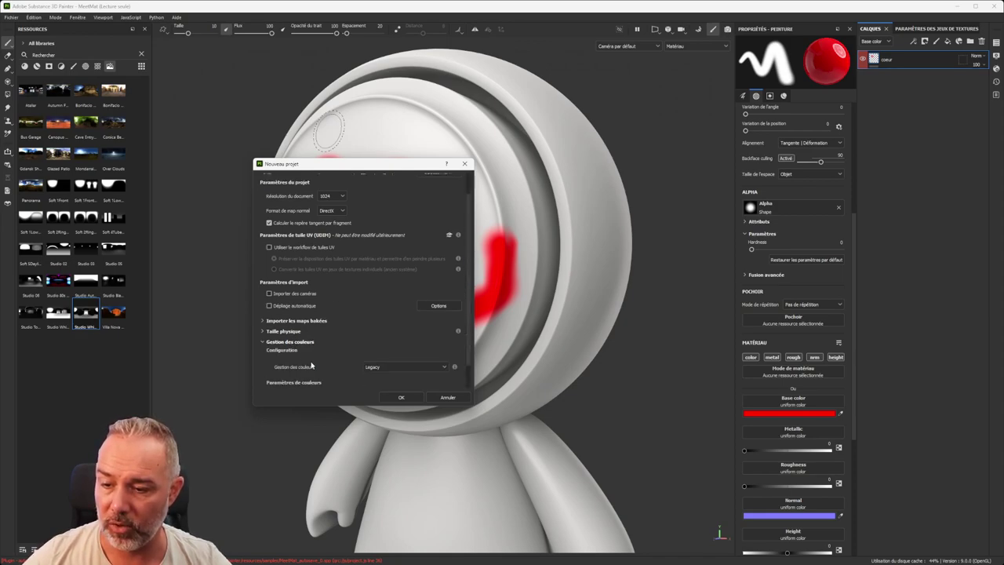
click(391, 366)
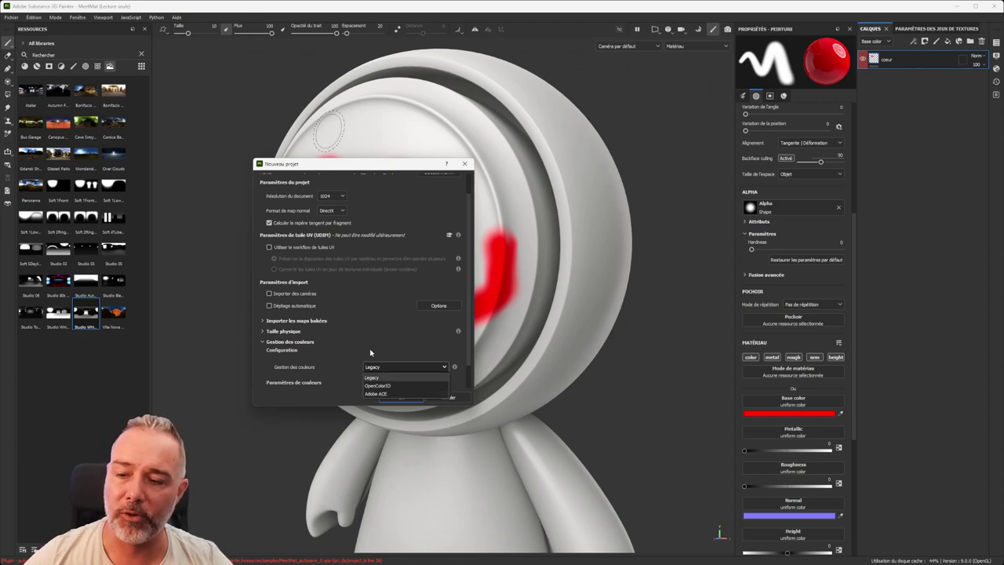
click(289, 342)
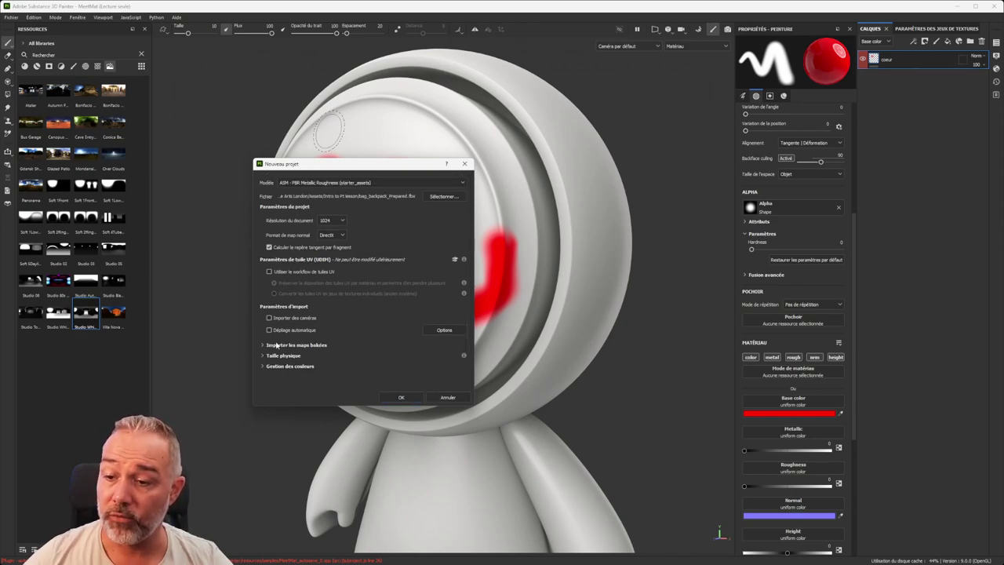
Step: Review the project templates once more and choose ASM - PBR Metallic Roughness (starter_assets)
drag(369, 165, 260, 158)
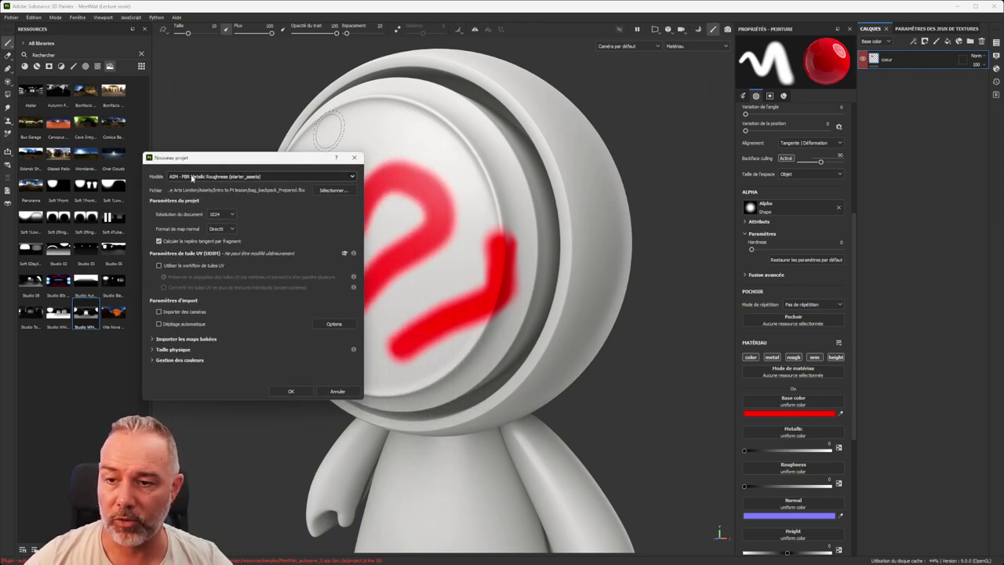
click(223, 177)
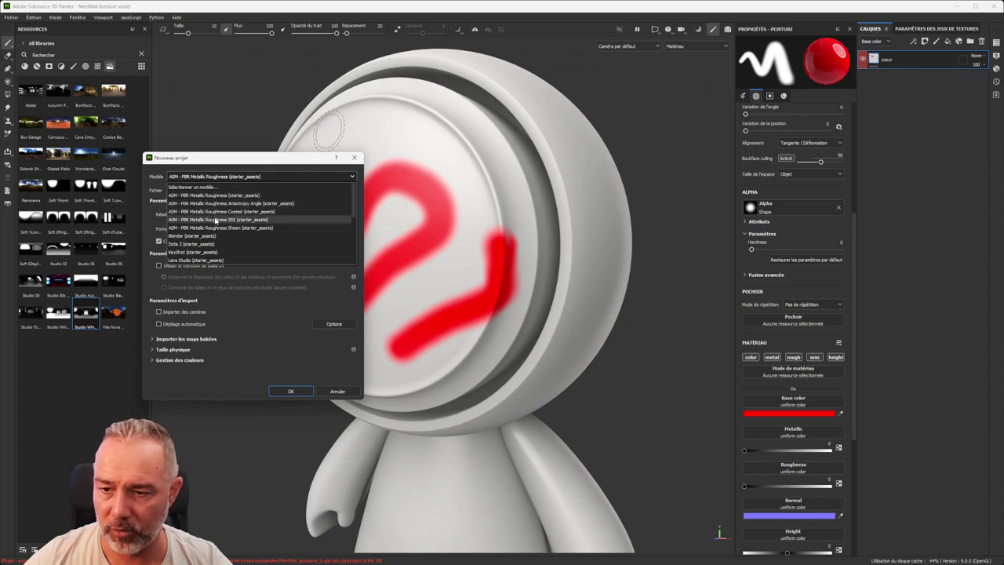
scroll(196, 212, down, 3)
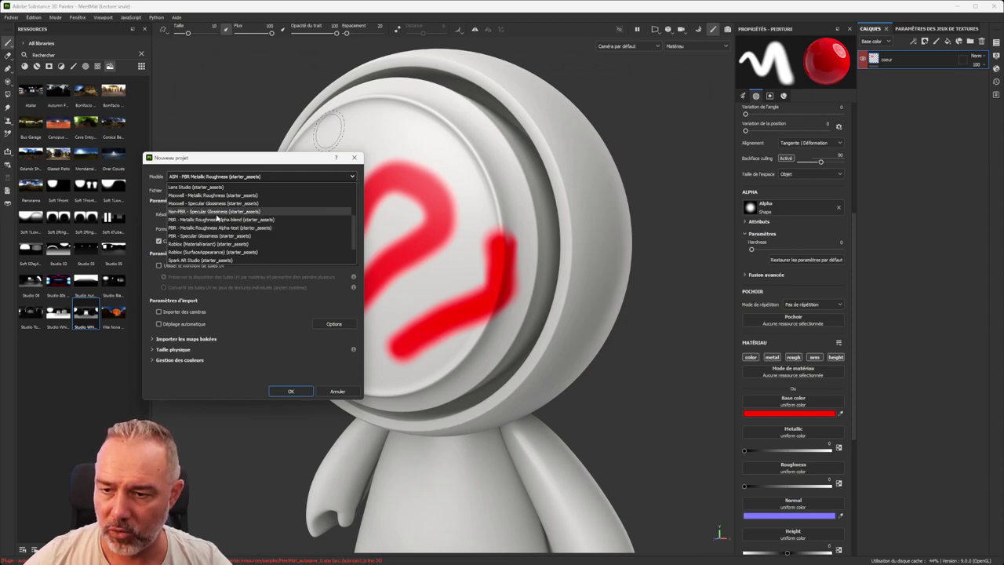
scroll(216, 215, up, 3)
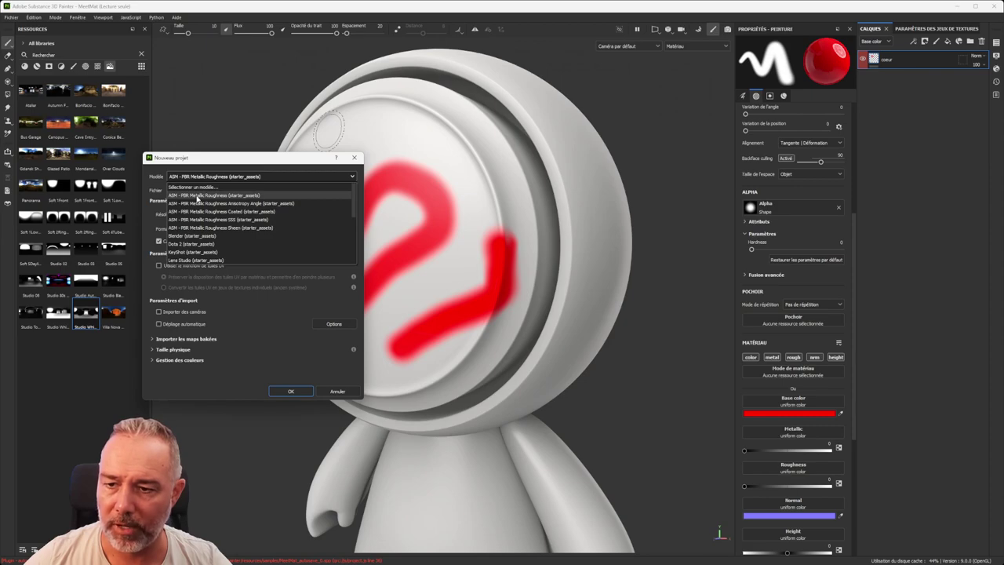
click(197, 196)
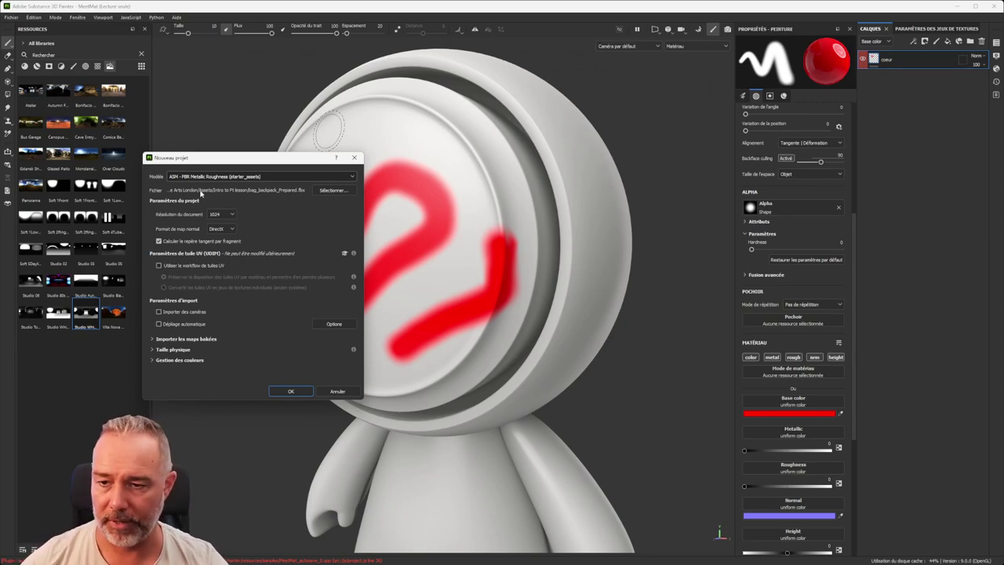
Step: Create the backpack project, discarding the changes to the MeetMat project, and frame the whole bag in view
click(290, 391)
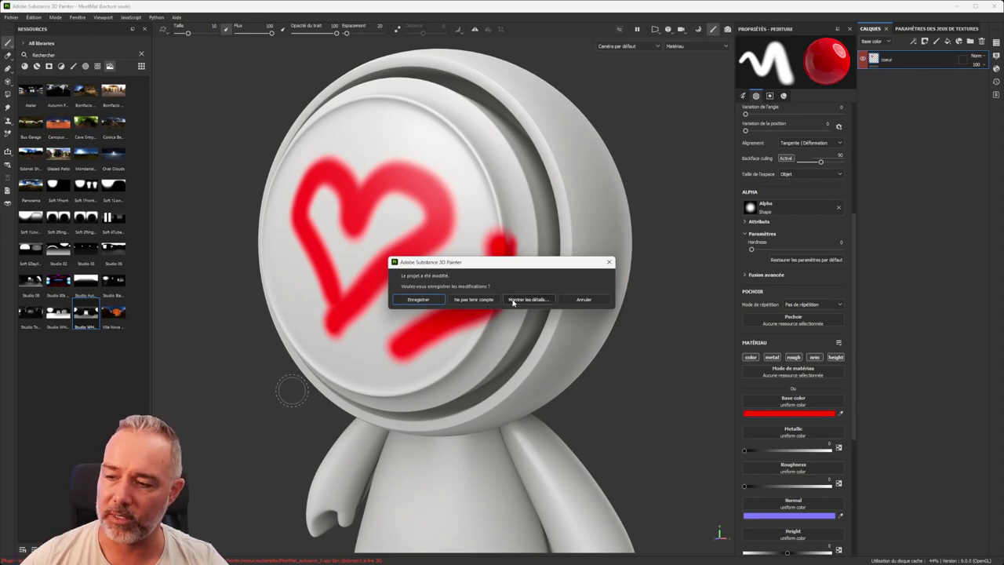
click(474, 301)
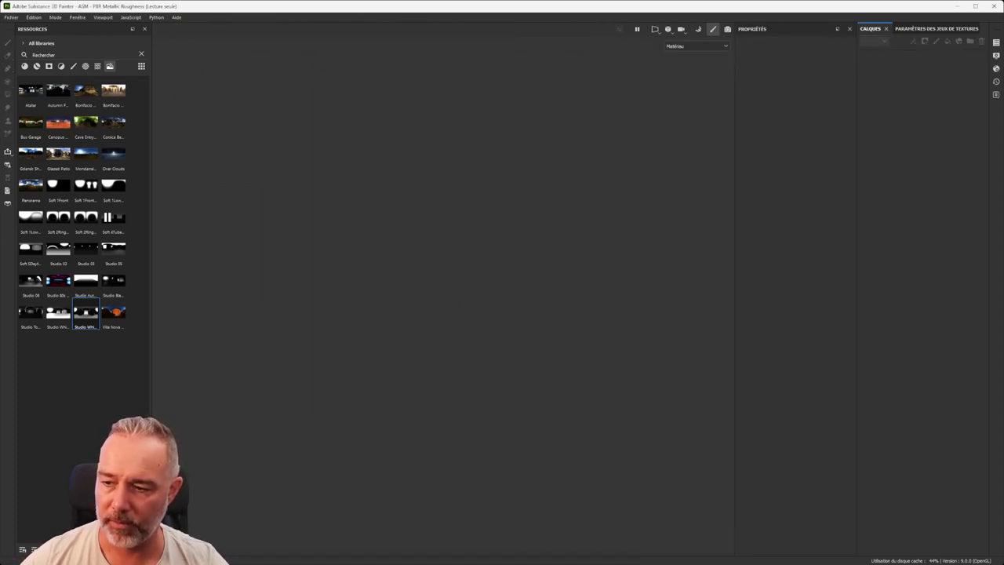
alt+drag(473, 298, 453, 294)
scroll(486, 306, down, 3)
alt+middle_drag(553, 330, 463, 322)
scroll(468, 322, up, 4)
scroll(469, 321, down, 2)
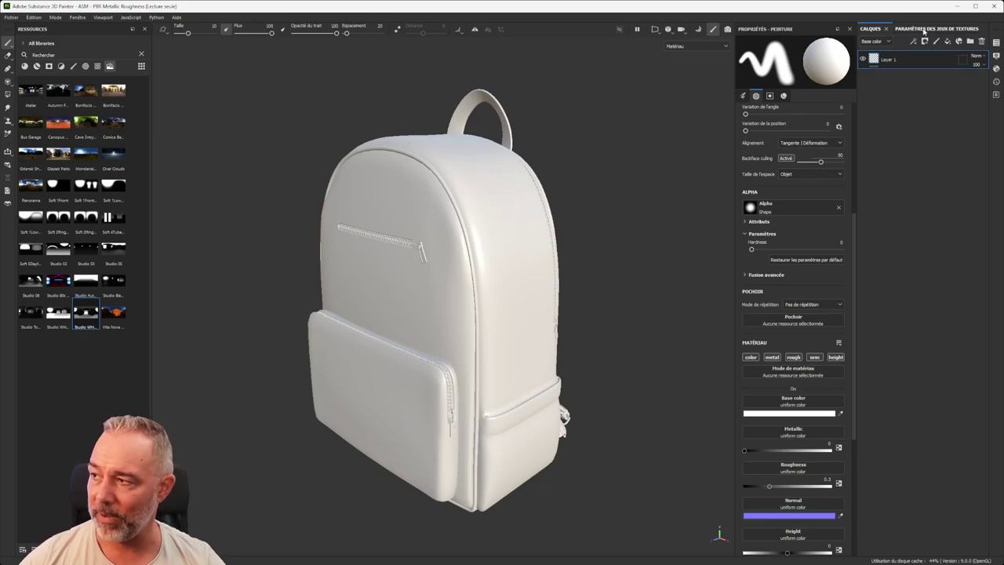
Step: Examine the channels in the bag texture set's settings and the additional channels that can be added
click(923, 30)
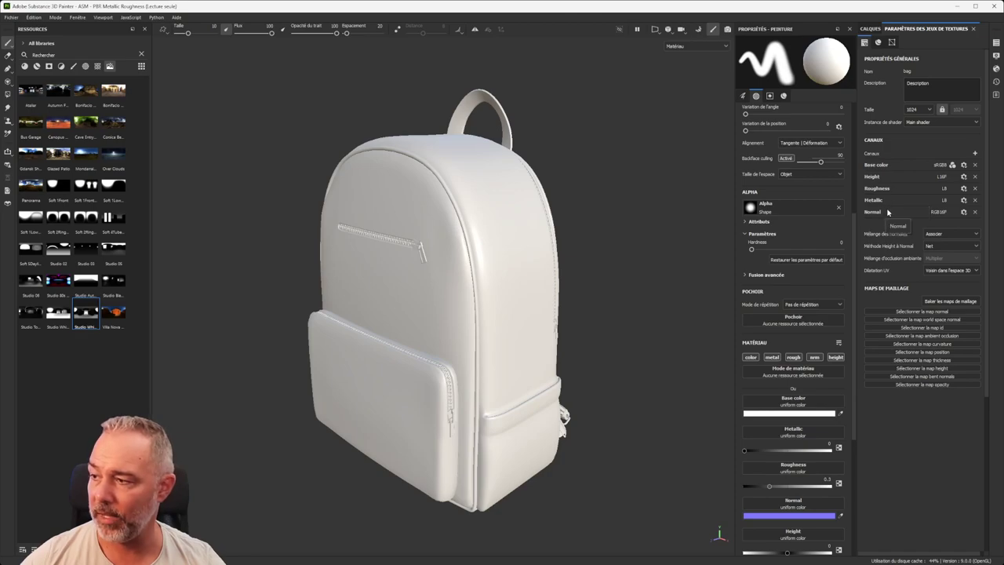
click(975, 154)
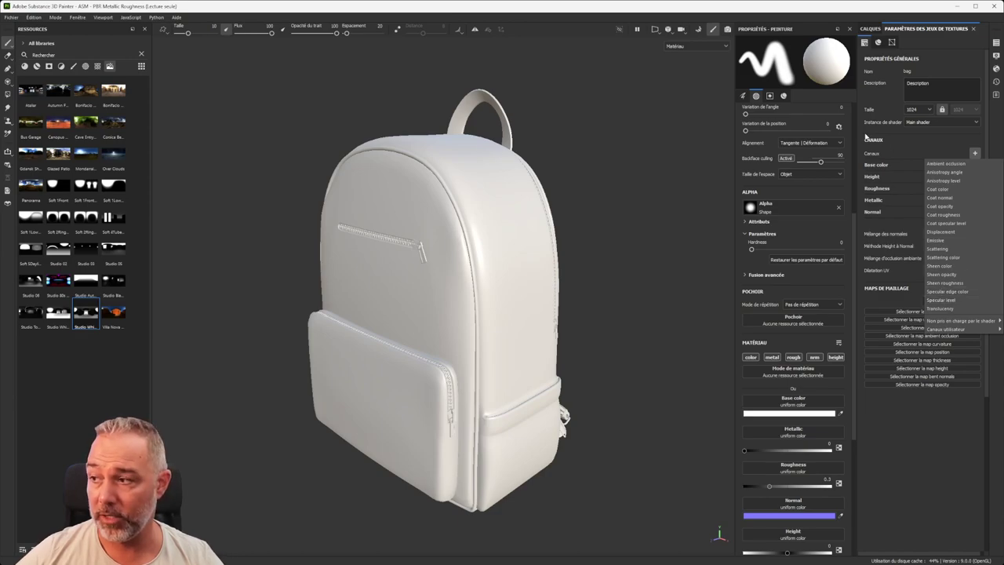
click(909, 425)
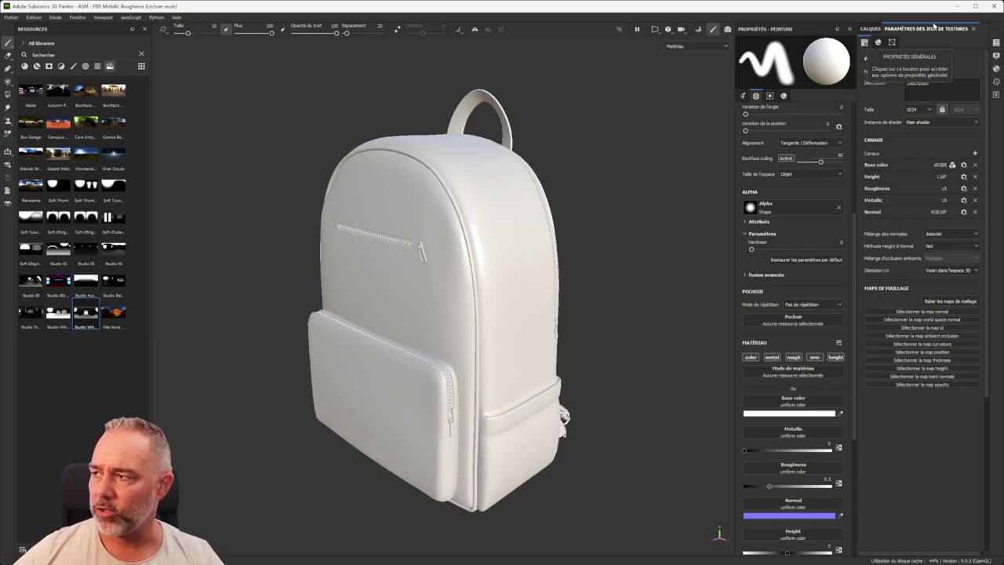
Step: Close the backpack project without saving and open the MeetMat sample project
click(11, 16)
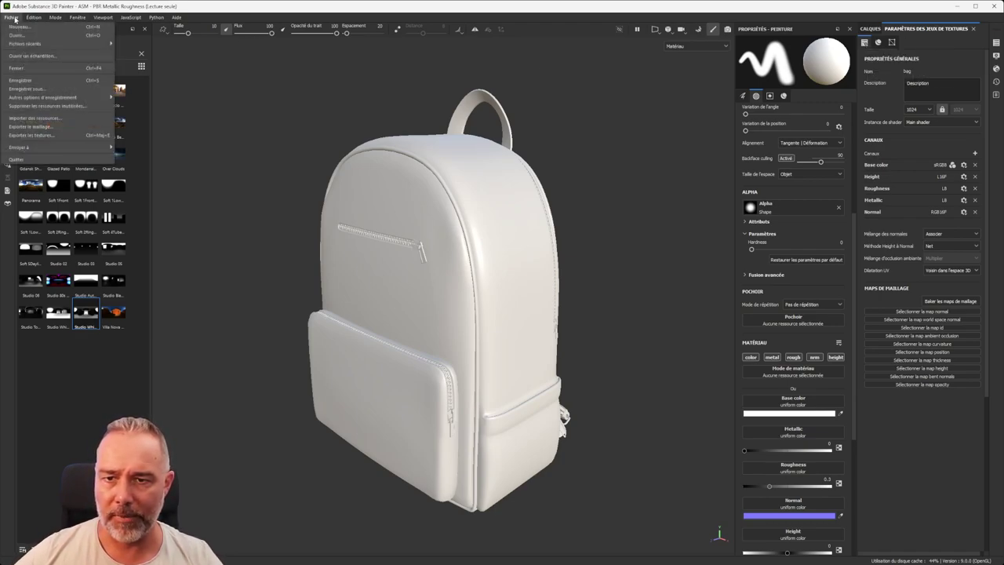
click(30, 69)
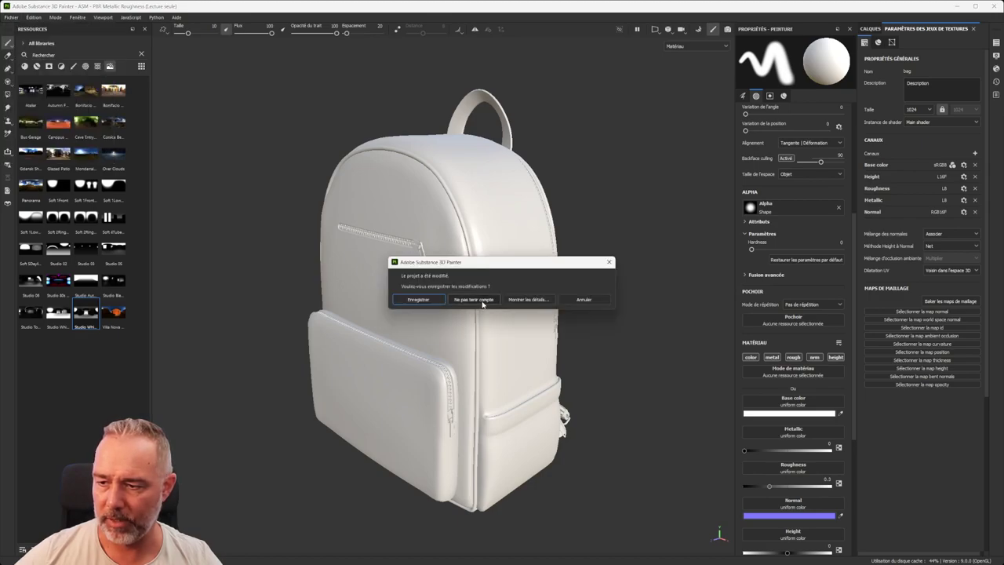
click(472, 300)
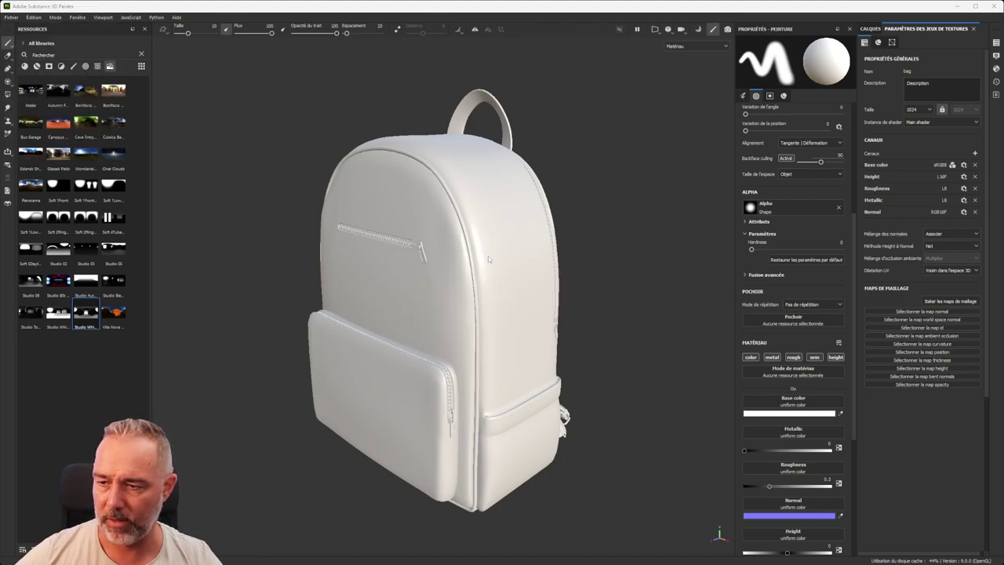
double_click(227, 90)
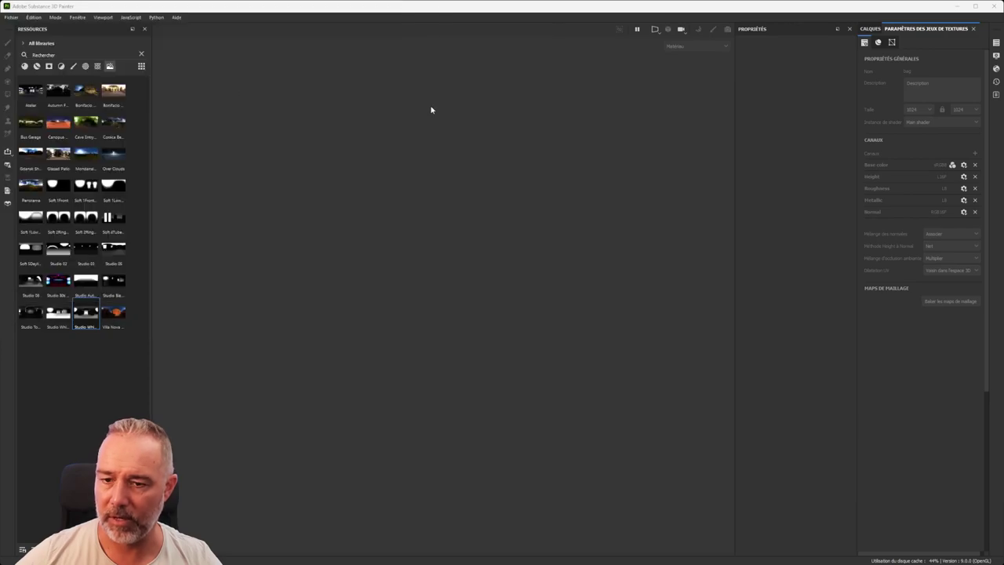
alt+drag(501, 167, 455, 217)
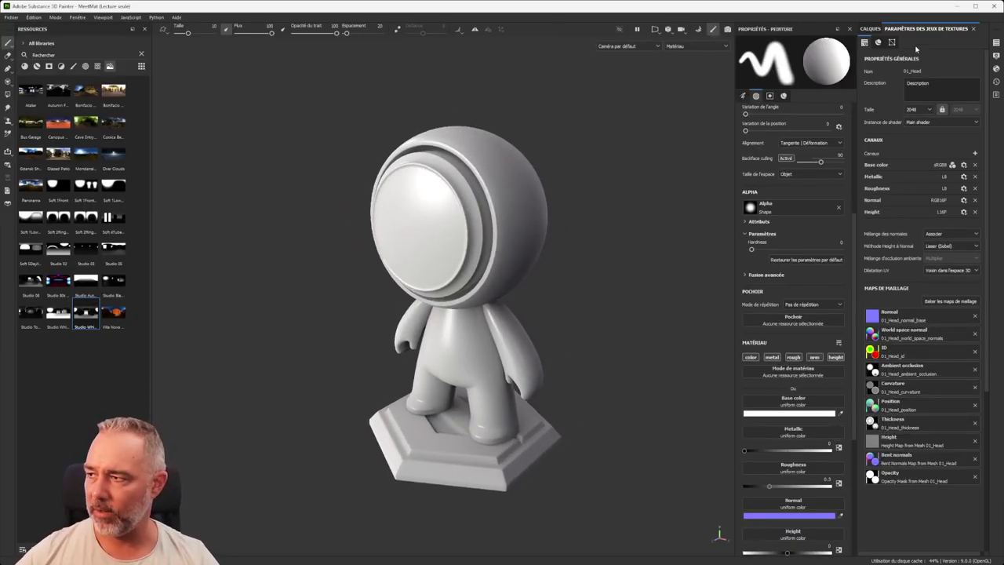
Step: Delete Layer 1 from the MeetMat layer stack and undo the deletion
click(870, 29)
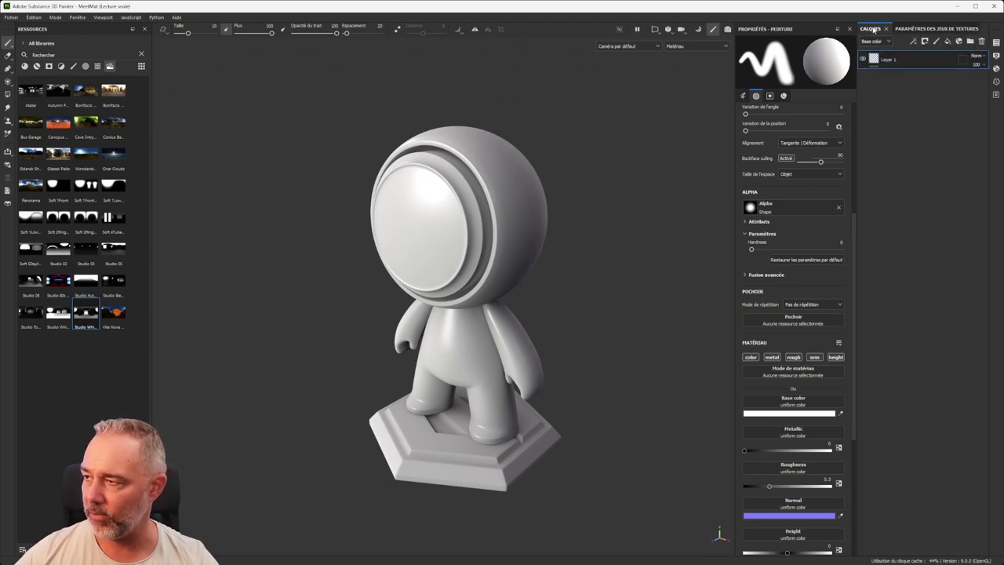
scroll(536, 211, up, 5)
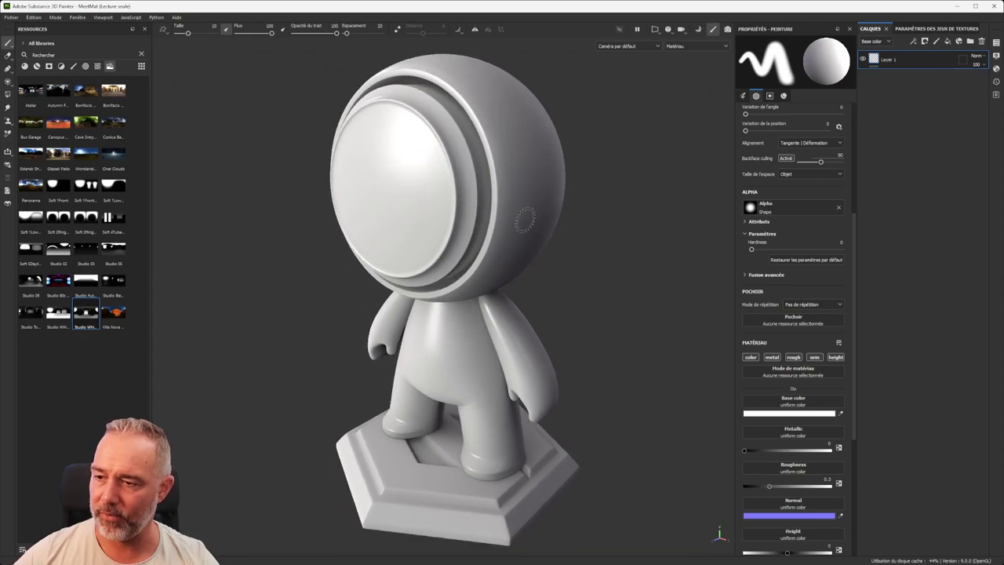
scroll(506, 233, down, 3)
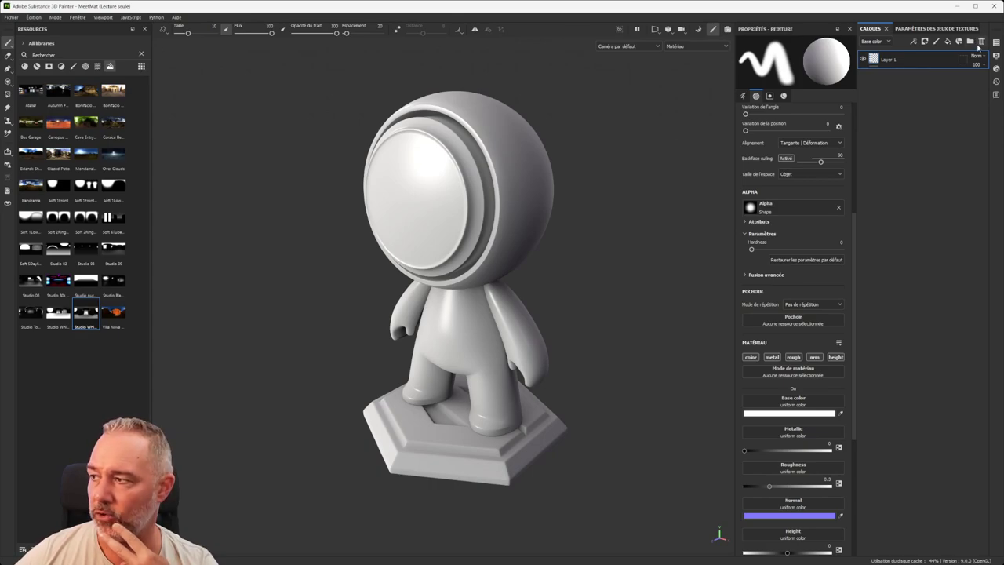
key(Delete)
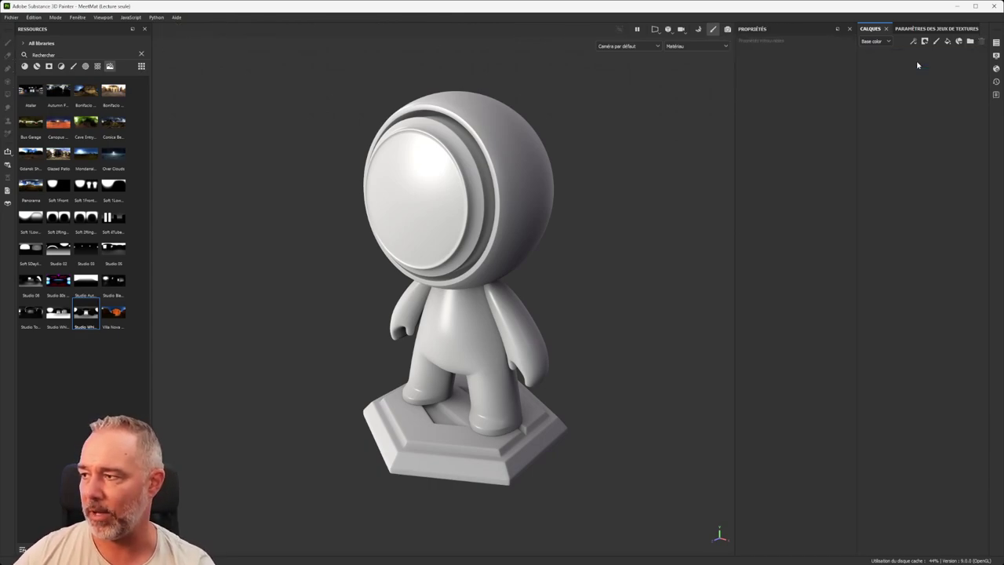
key(ctrl+z)
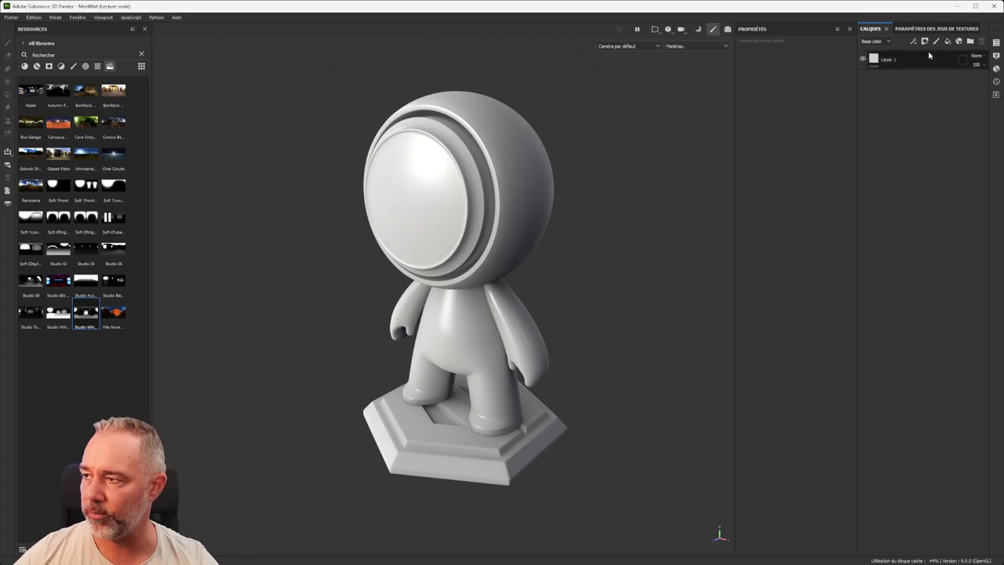
Step: Show the materials in the resource library and select Layer 1 in the layer stack
scroll(440, 188, up, 2)
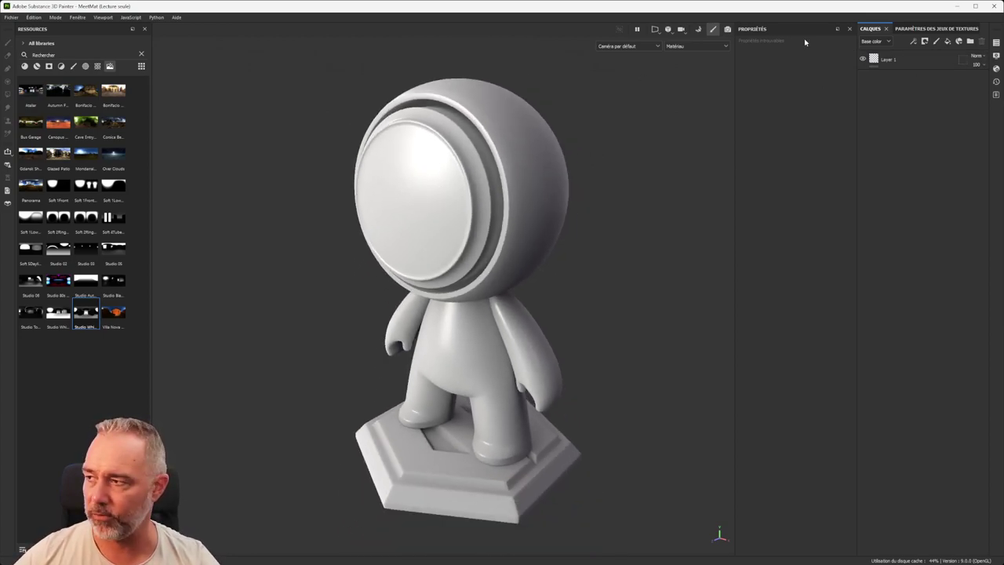
click(24, 66)
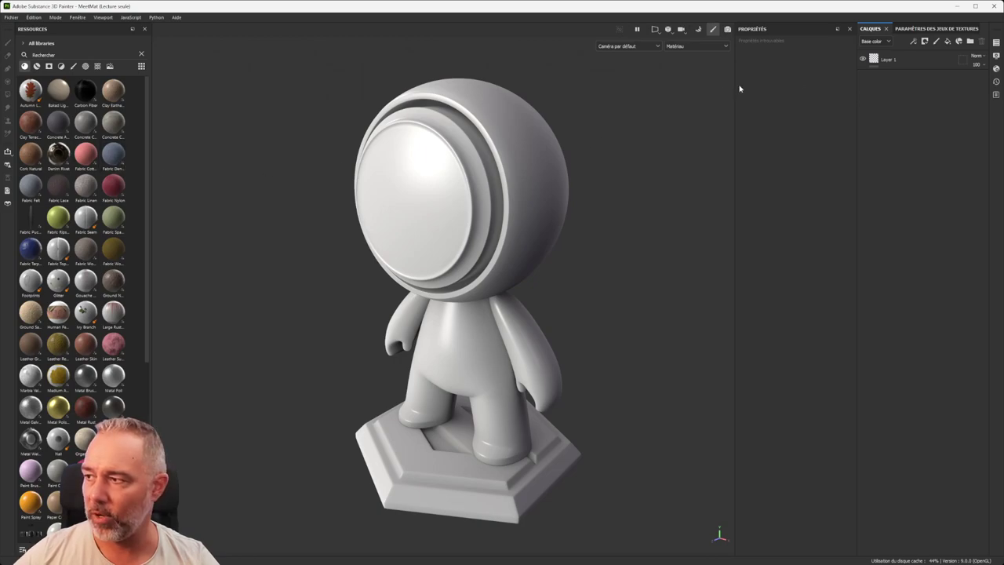
scroll(462, 193, up, 2)
scroll(440, 197, down, 1)
click(894, 60)
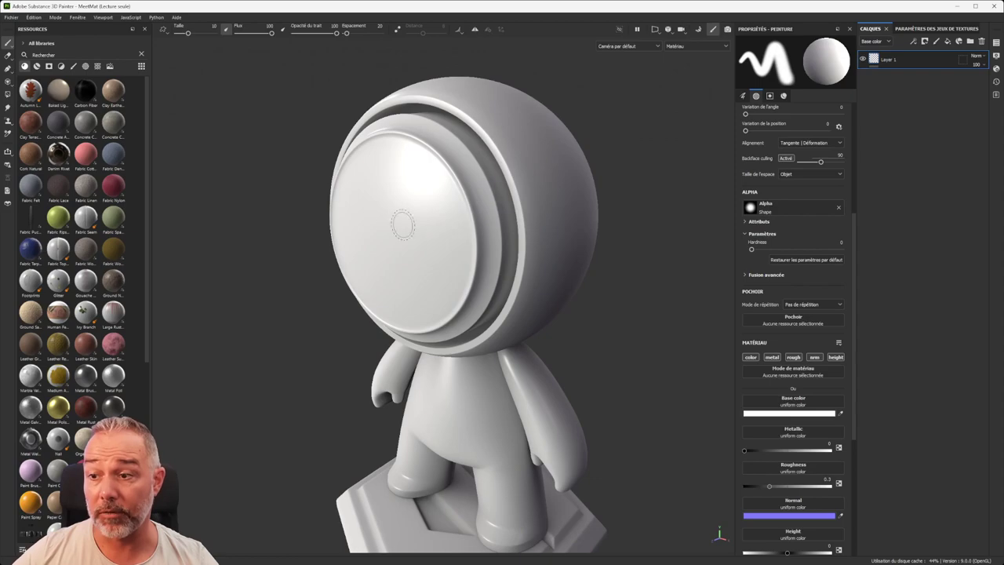
Step: Paint three test brush strokes on the character's face on Layer 1 and undo them
alt+drag(408, 224, 401, 223)
mouse_move(417, 171)
mouse_down()
mouse_move(401, 244)
mouse_move(437, 310)
mouse_up()
drag(474, 244, 487, 232)
drag(480, 196, 474, 270)
key(ctrl+z)
key(ctrl+z)
key(ctrl+z)
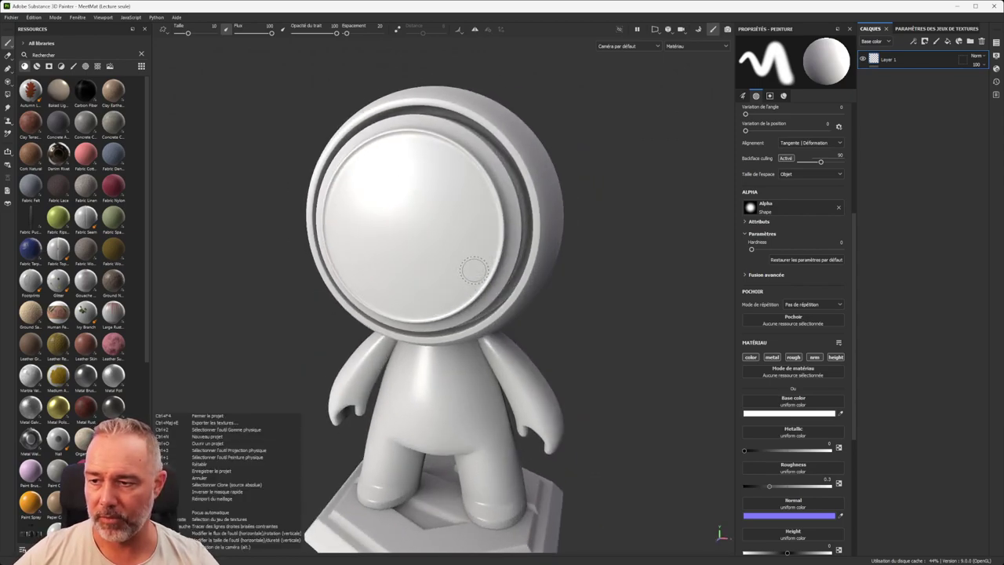
Step: Paint one vertical test stroke down the character's face on Layer 1 and undo it
drag(450, 183, 455, 296)
key(ctrl+z)
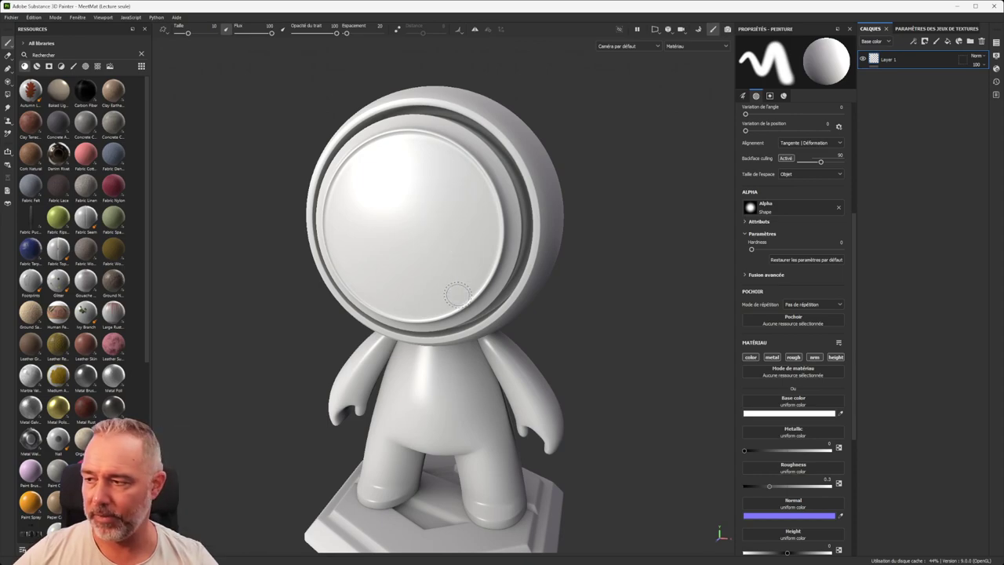
Step: Delete Layer 1 from the layer stack and add a fill layer in its place
mouse_move(473, 222)
alt+mouse_down()
mouse_move(471, 209)
mouse_move(433, 212)
mouse_move(479, 204)
mouse_move(462, 230)
alt+mouse_up()
alt+middle_drag(454, 242, 455, 230)
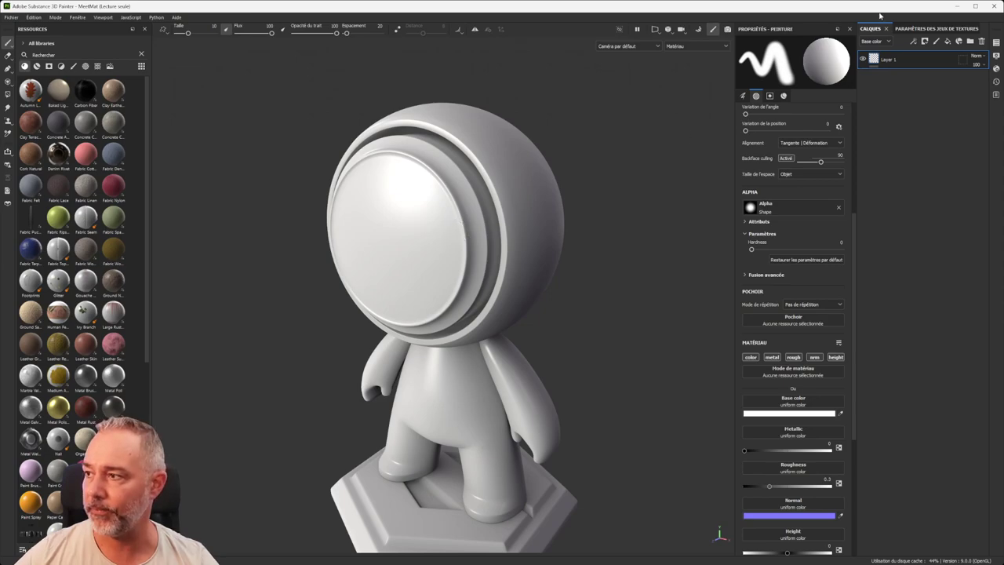
key(Delete)
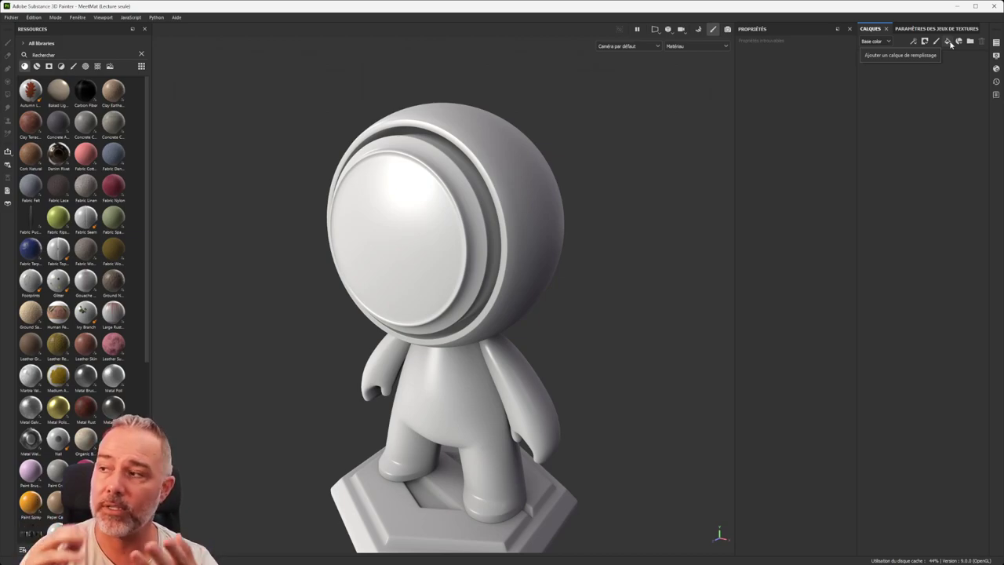
click(948, 41)
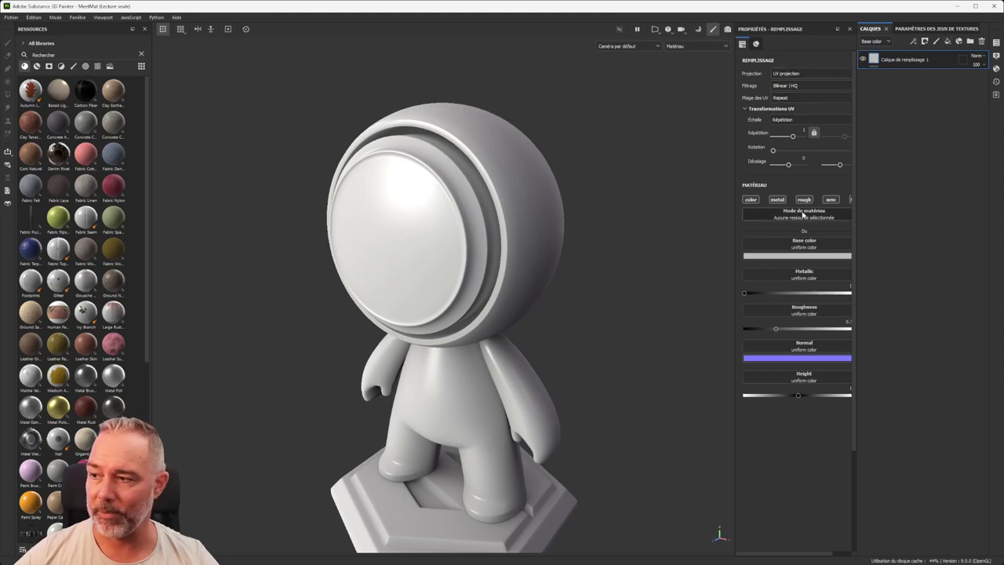
Step: Widen the fill layer's properties display and bring its material channel settings into view
drag(734, 151, 684, 150)
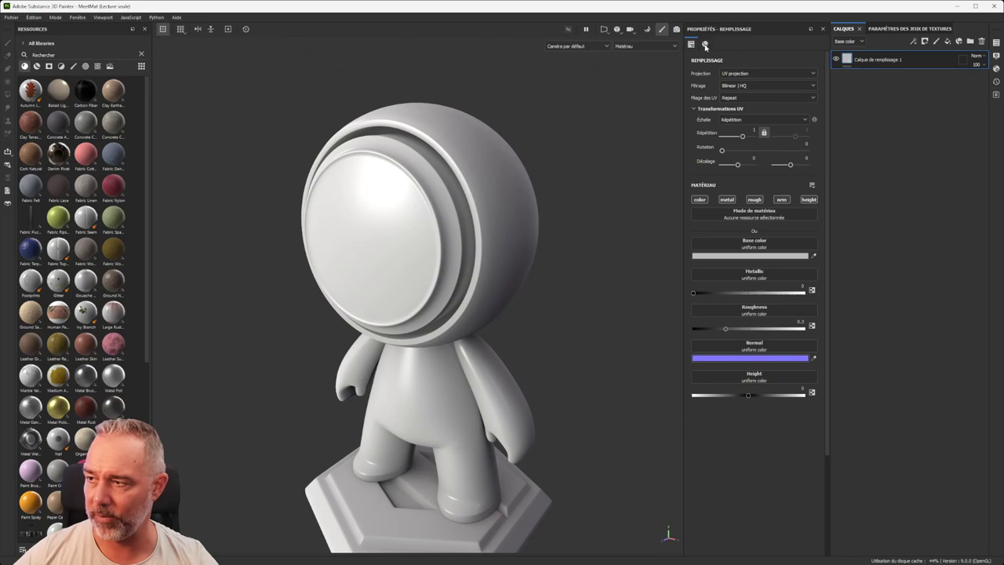
click(692, 45)
click(692, 44)
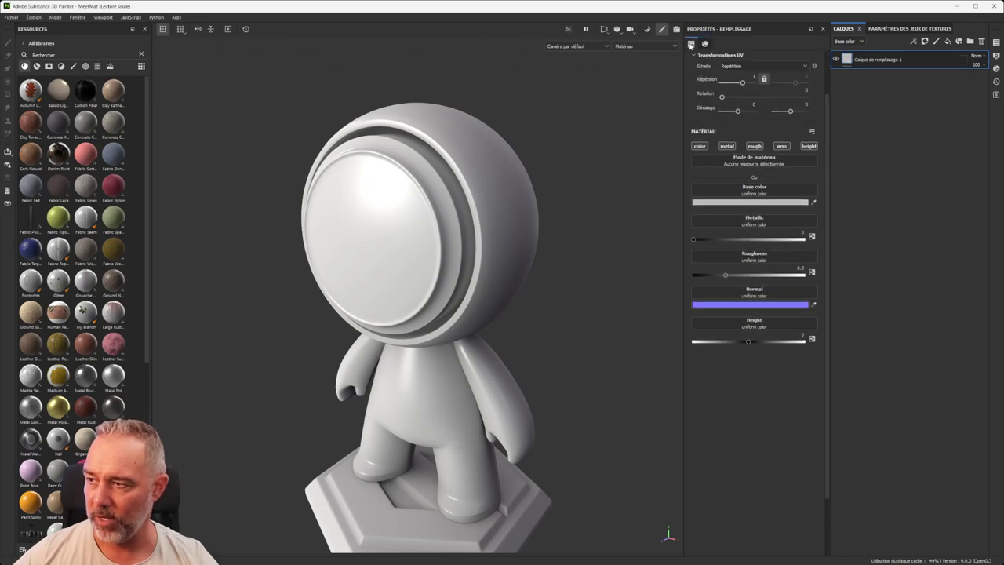
click(705, 45)
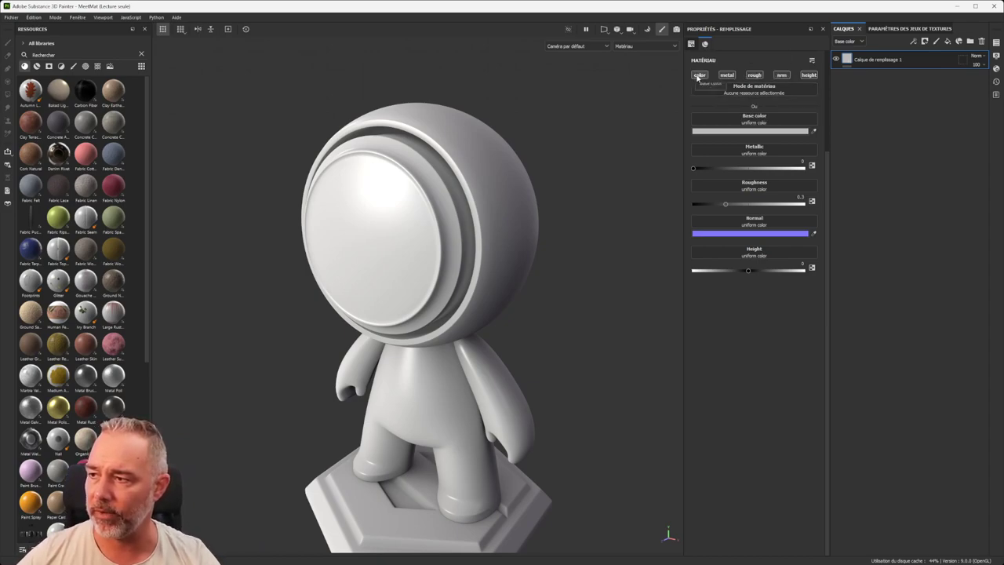
Step: Change the fill layer's uniform base color on the head to a light blue
click(705, 46)
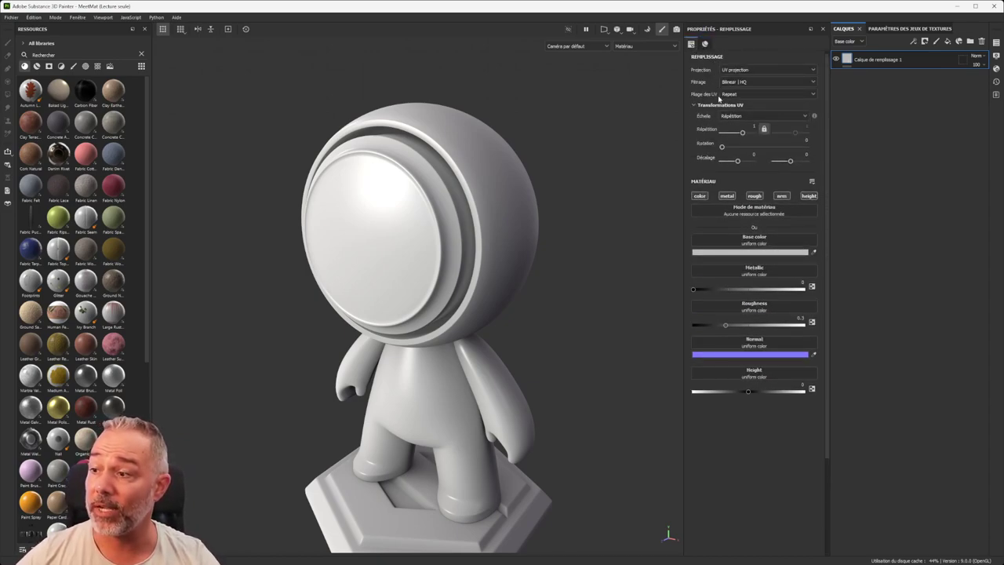
click(705, 45)
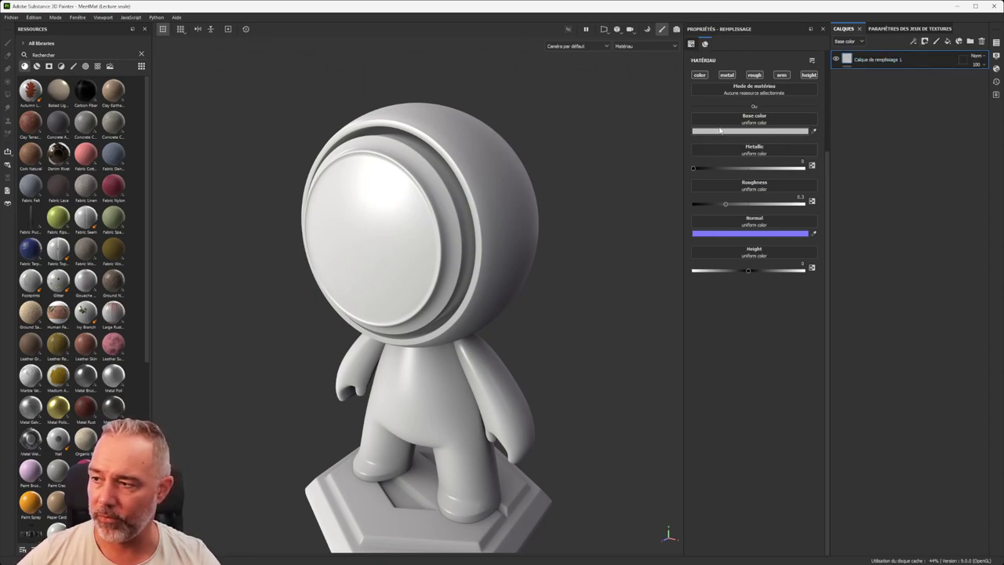
click(744, 132)
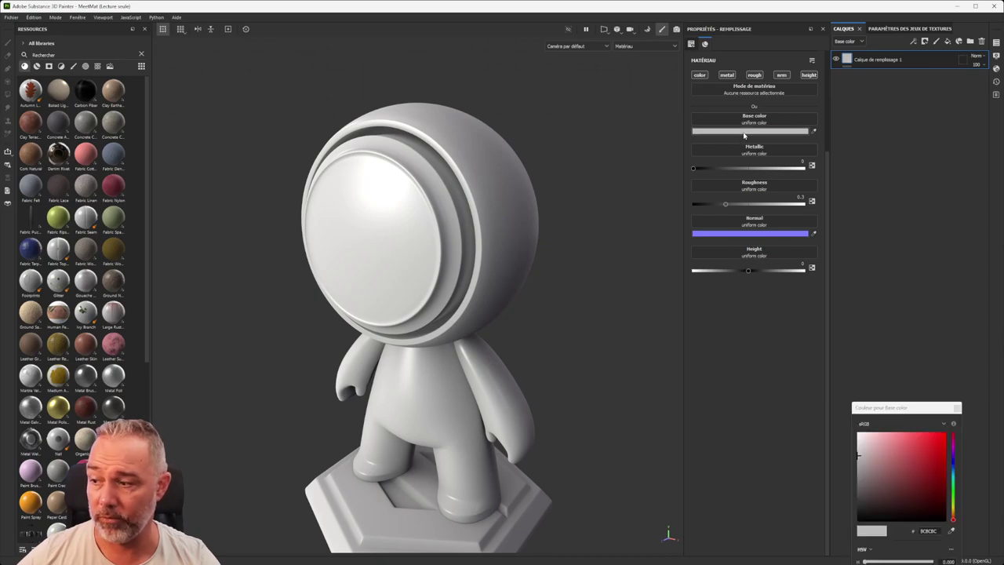
drag(909, 407, 602, 253)
click(599, 310)
mouse_move(599, 311)
mouse_down()
mouse_move(603, 321)
mouse_move(590, 298)
mouse_move(605, 327)
mouse_move(589, 305)
mouse_move(619, 295)
mouse_move(600, 286)
mouse_up()
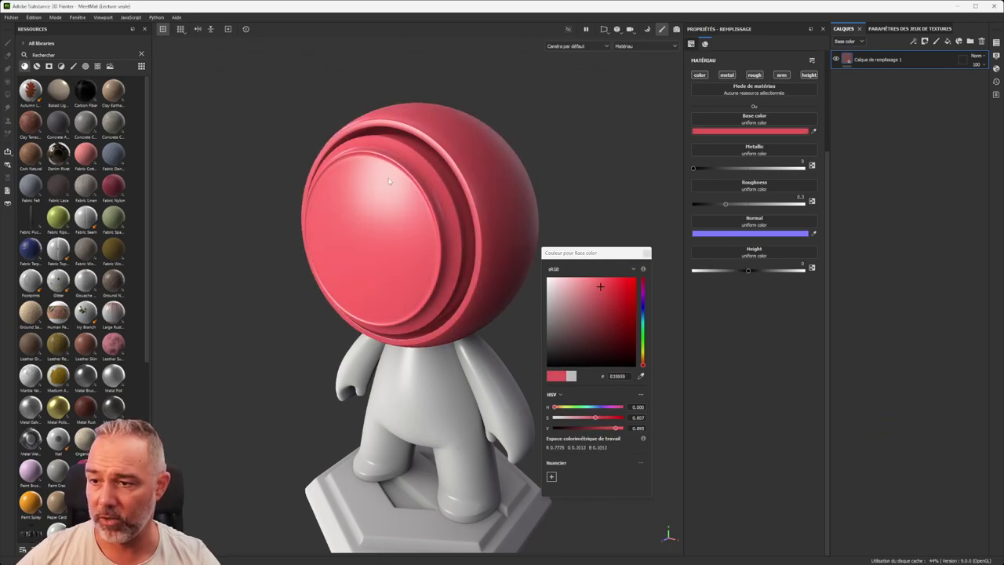
mouse_move(604, 292)
mouse_down()
mouse_move(600, 316)
mouse_move(601, 290)
mouse_up()
drag(643, 323, 643, 314)
drag(600, 289, 587, 293)
mouse_move(643, 312)
mouse_down()
mouse_move(643, 302)
mouse_move(643, 321)
mouse_up()
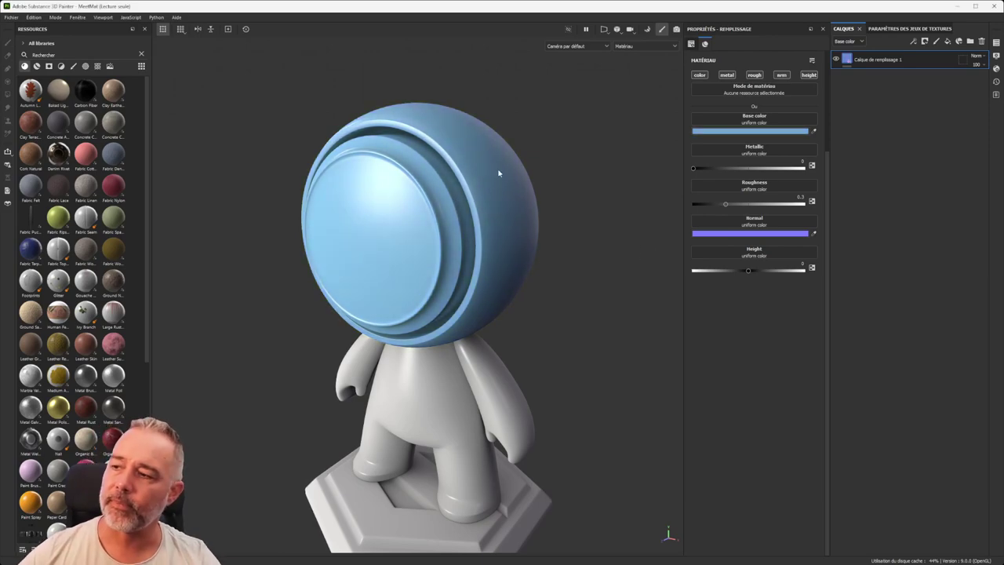
Step: Examine the blue head's non-metallic shading up close and from different angles, keeping Metallic at 0
scroll(424, 179, up, 3)
scroll(424, 179, down, 3)
drag(694, 169, 603, 173)
mouse_move(313, 188)
alt+mouse_down()
mouse_move(371, 213)
mouse_move(427, 171)
mouse_move(314, 199)
alt+mouse_up()
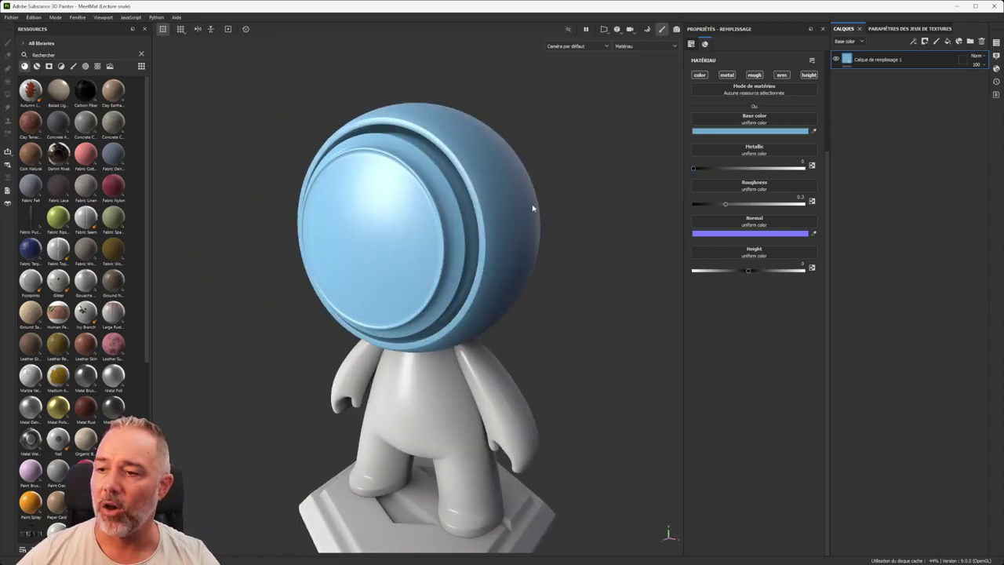
scroll(533, 207, up, 3)
alt+middle_drag(505, 220, 502, 231)
scroll(506, 230, down, 2)
alt+drag(549, 196, 503, 217)
drag(698, 171, 592, 166)
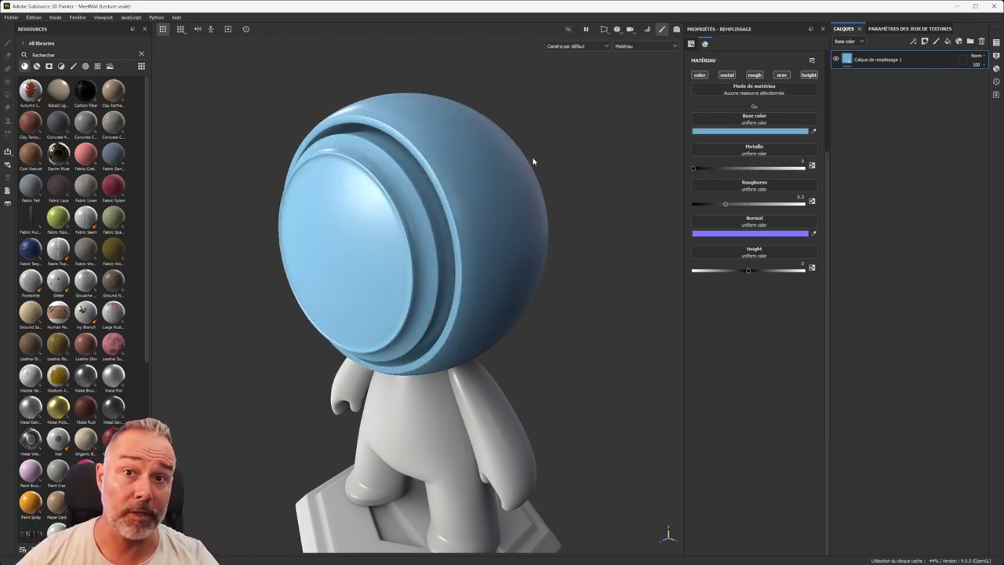
Step: Try a Metallic value of 0.2222 on the fill layer, inspect the reflections on the head, and return it to 0
drag(695, 171, 723, 172)
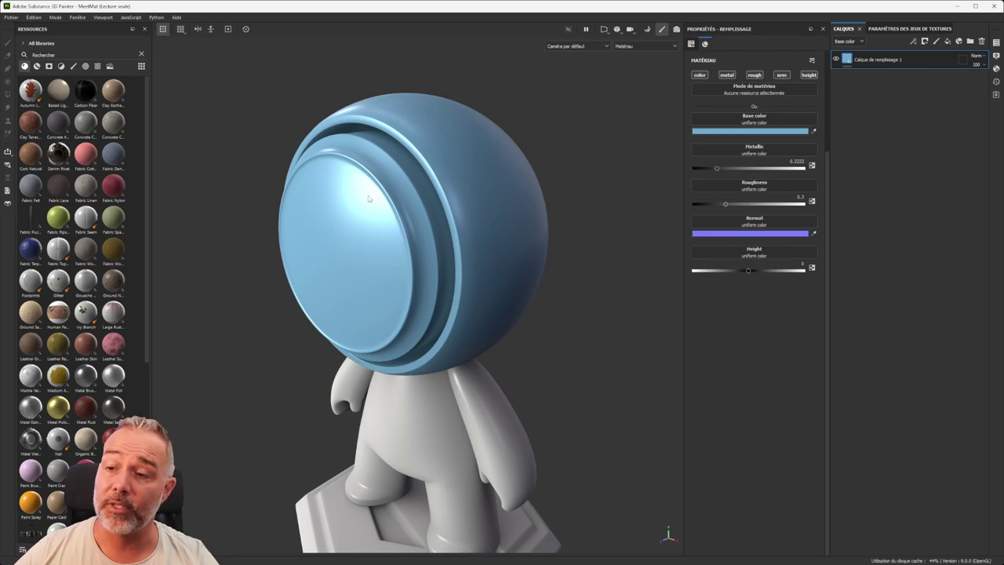
alt+drag(370, 192, 367, 126)
alt+drag(426, 220, 400, 203)
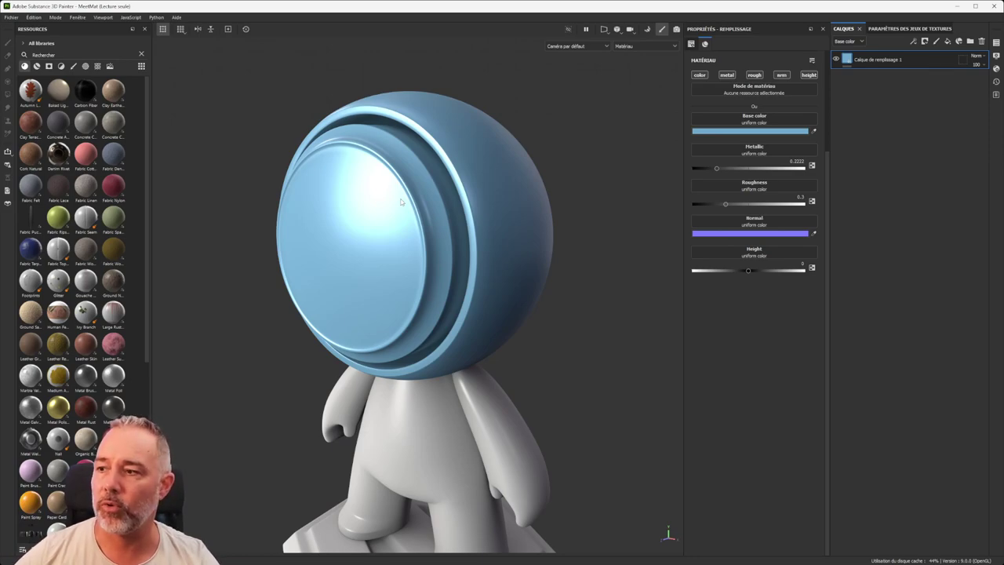
scroll(378, 216, up, 2)
scroll(391, 181, down, 2)
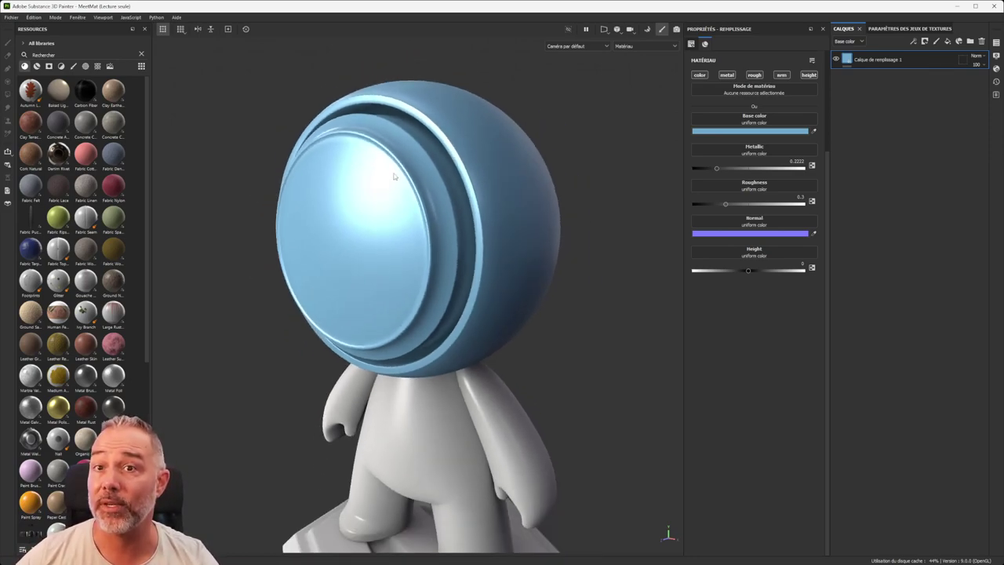
alt+middle_drag(391, 180, 371, 234)
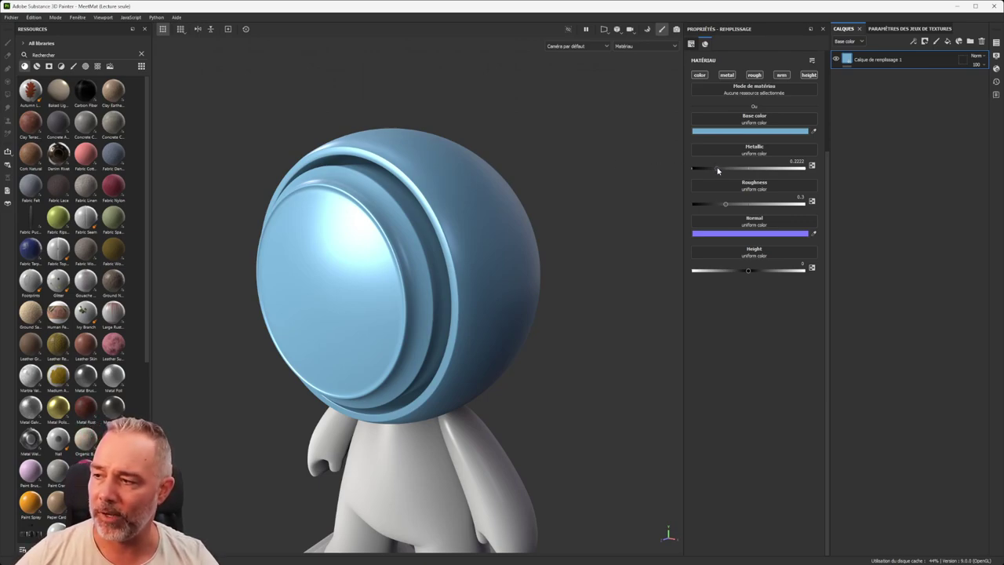
drag(717, 171, 664, 180)
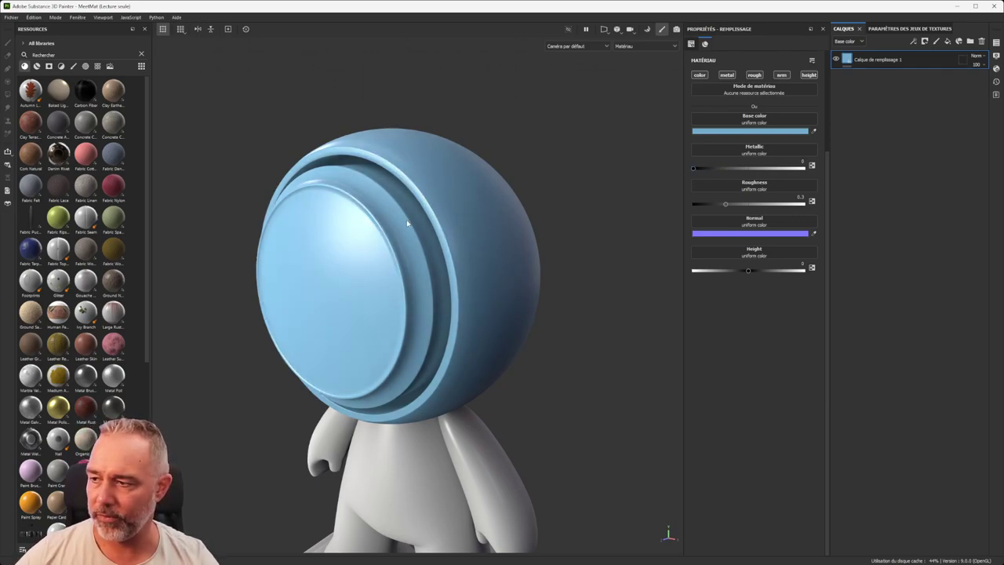
Step: Test the fill layer's Roughness at 0, then raise it gradually to 0.19 while checking the head's reflections
drag(727, 206, 692, 205)
scroll(357, 230, up, 1)
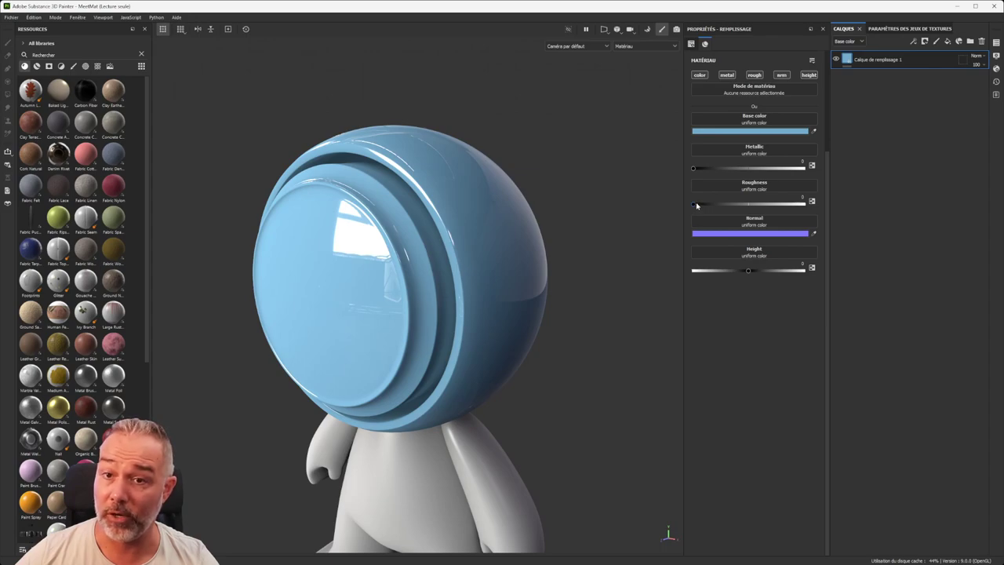
mouse_move(691, 206)
mouse_down()
mouse_move(746, 203)
mouse_move(679, 207)
mouse_move(720, 207)
mouse_move(701, 206)
mouse_up()
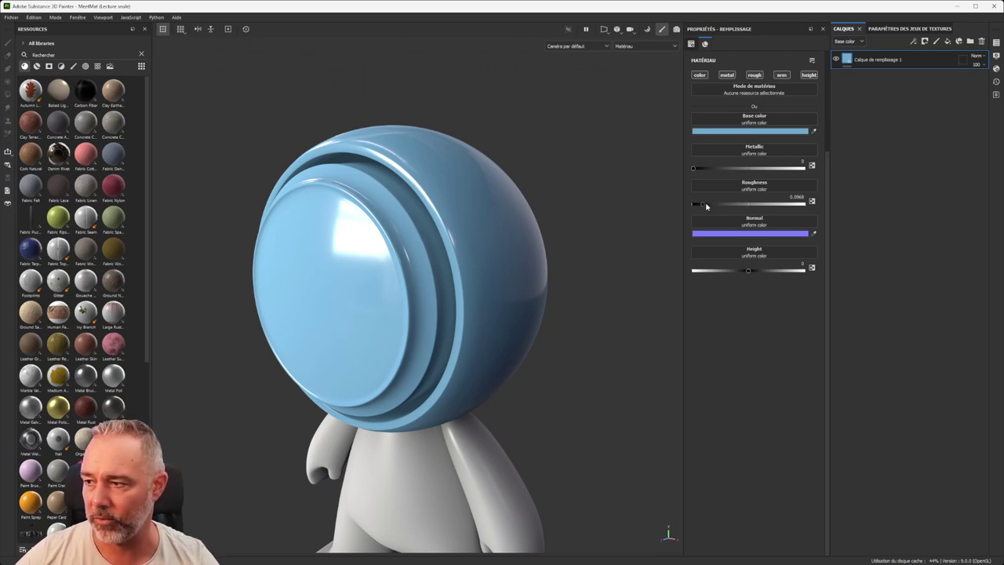
drag(700, 206, 712, 205)
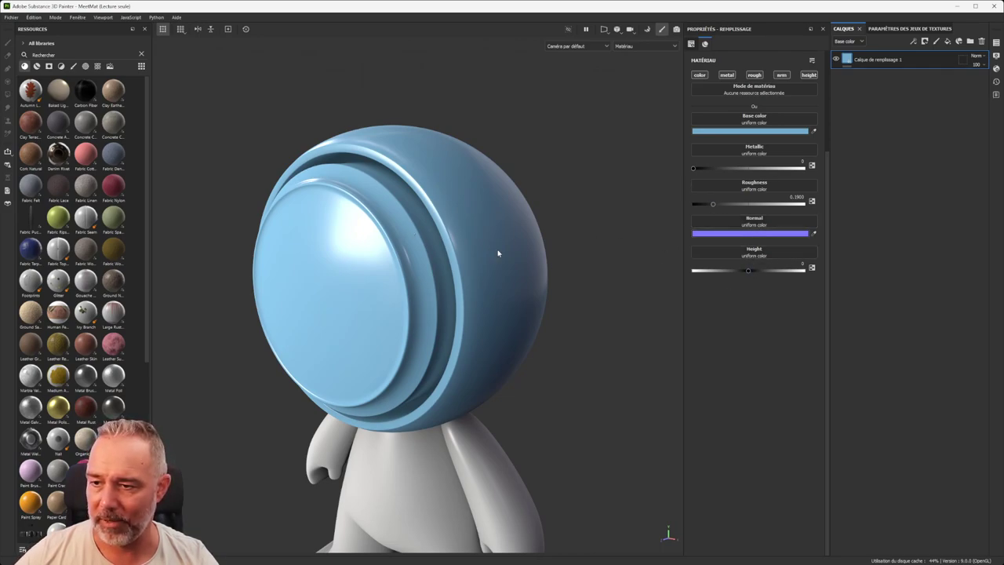
scroll(389, 247, up, 2)
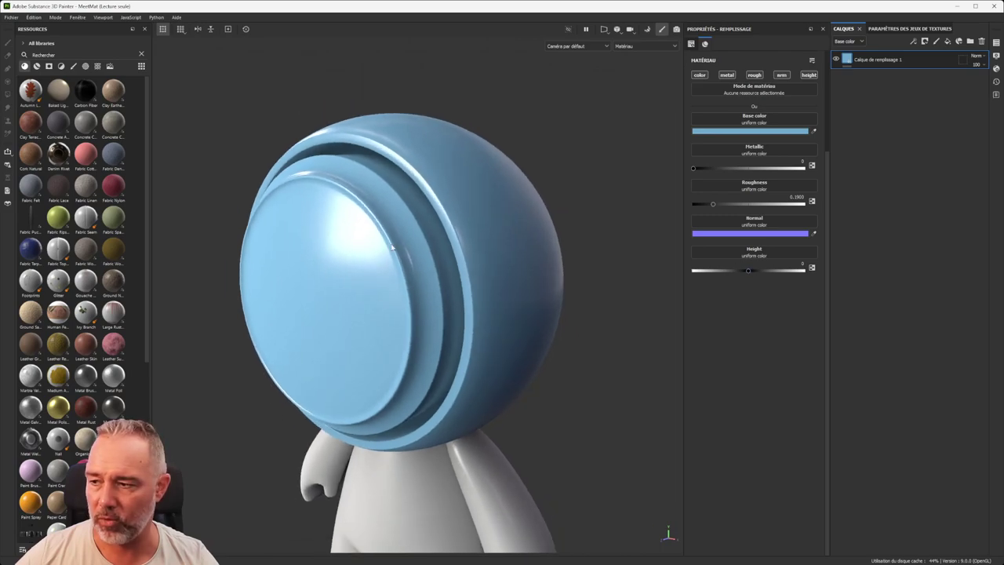
Step: Try the Gradient Flakes texture in the fill layer's Height channel, inspect its relief on the head, and remove it
click(769, 254)
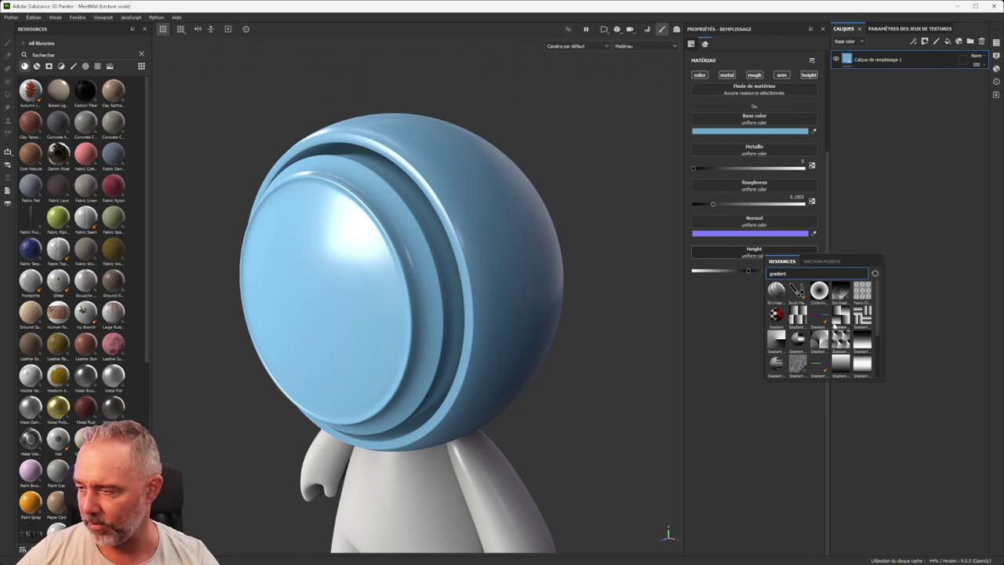
scroll(796, 323, down, 3)
click(717, 318)
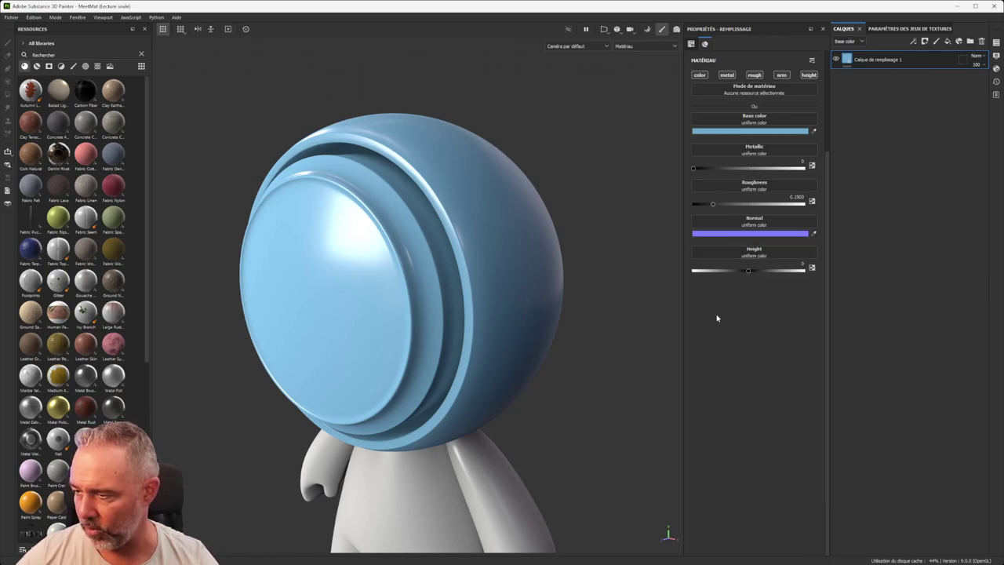
mouse_move(750, 271)
mouse_down()
mouse_move(784, 274)
mouse_move(762, 277)
mouse_up()
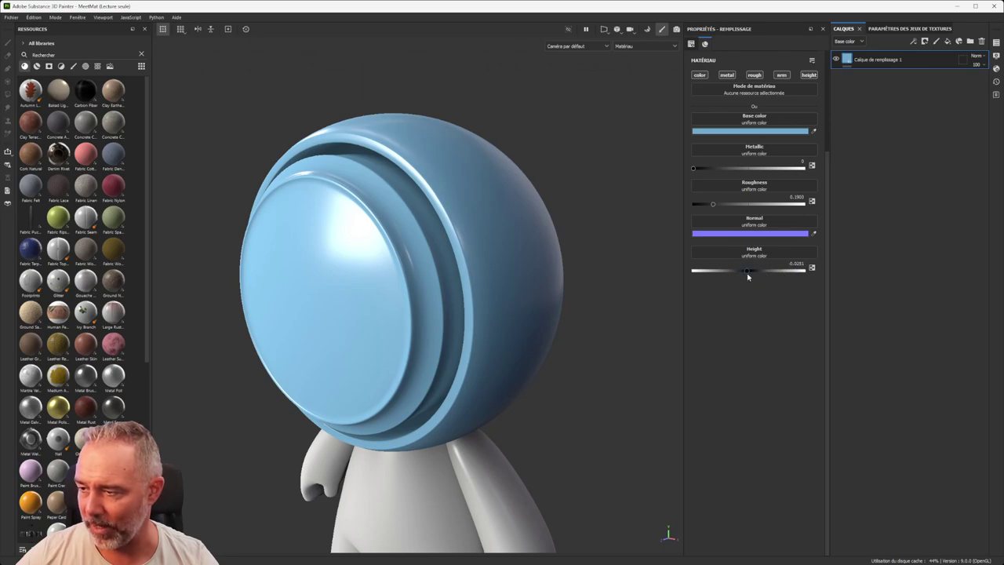
click(751, 256)
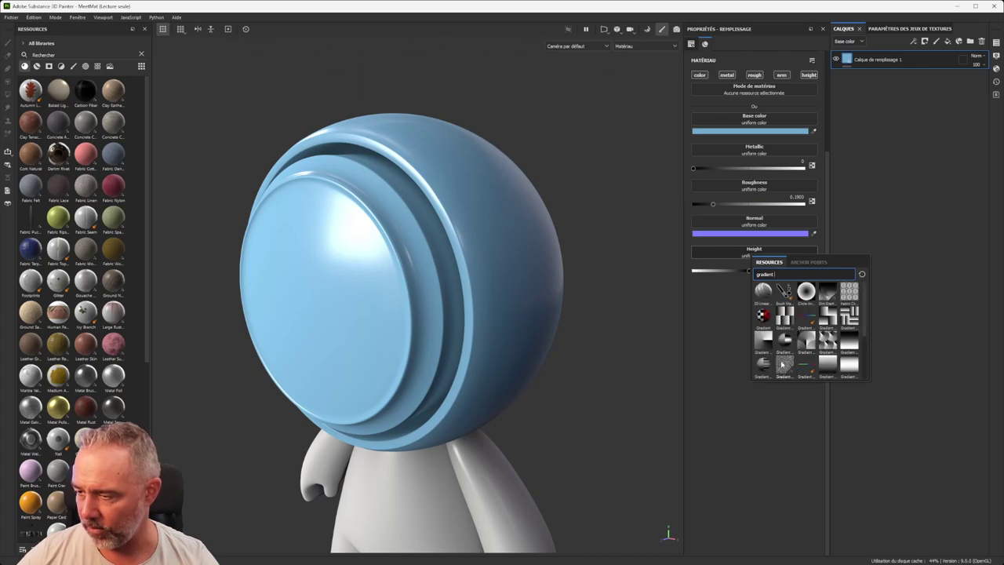
click(782, 365)
mouse_move(379, 375)
alt+mouse_down()
mouse_move(343, 259)
mouse_move(315, 298)
mouse_move(382, 309)
alt+mouse_up()
scroll(327, 279, up, 1)
scroll(328, 280, down, 2)
click(328, 279)
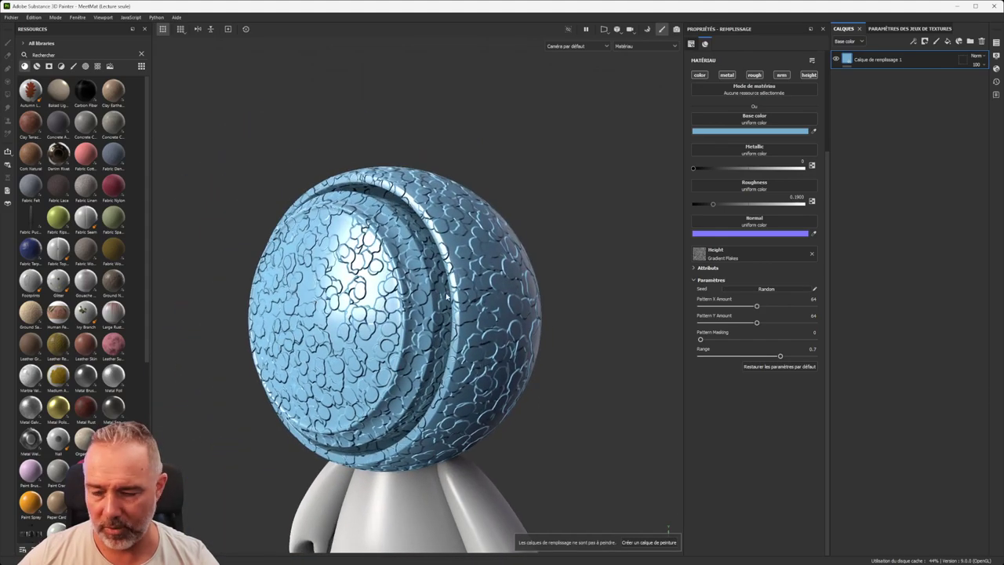
click(811, 255)
Step: Search for "grung" textures for the Height channel, try Grunge Concrete Dirty on the head, and remove it
click(807, 252)
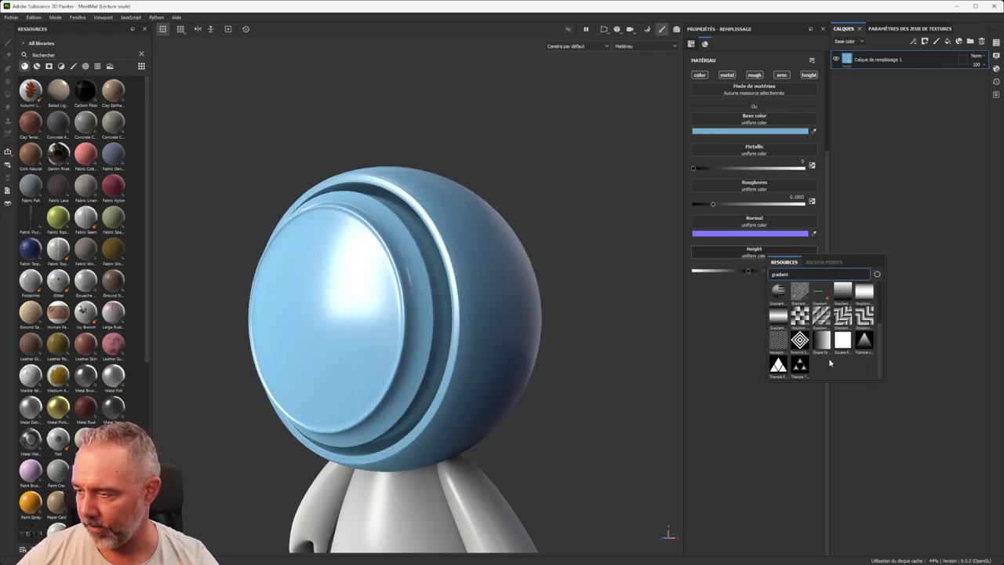
scroll(830, 359, up, 3)
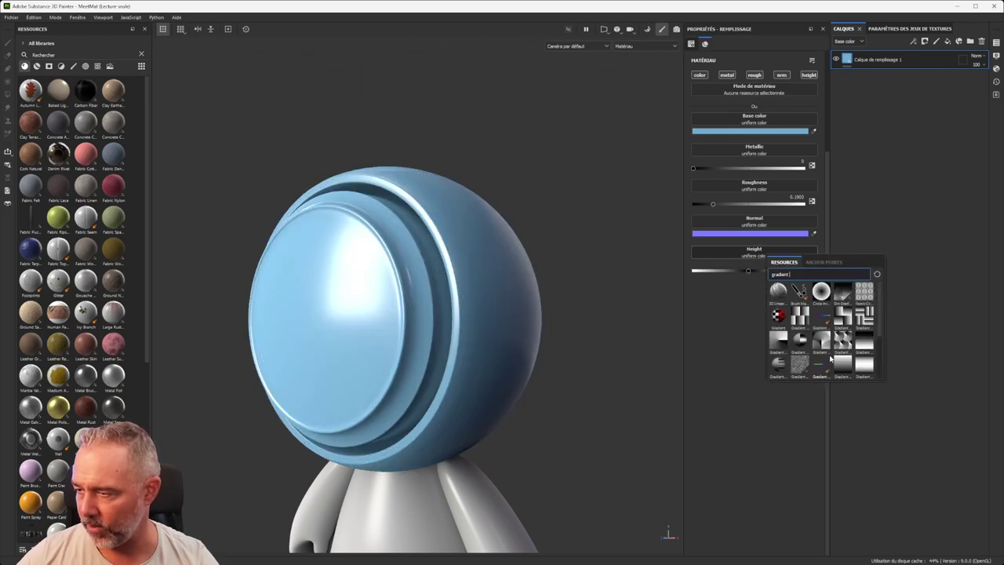
double_click(804, 275)
key(BackSpace)
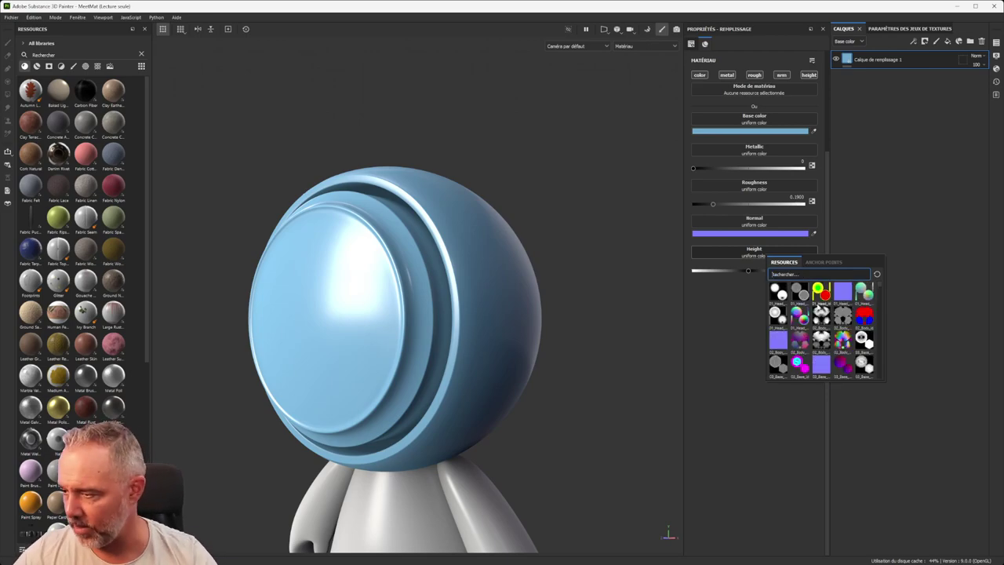
text(grung)
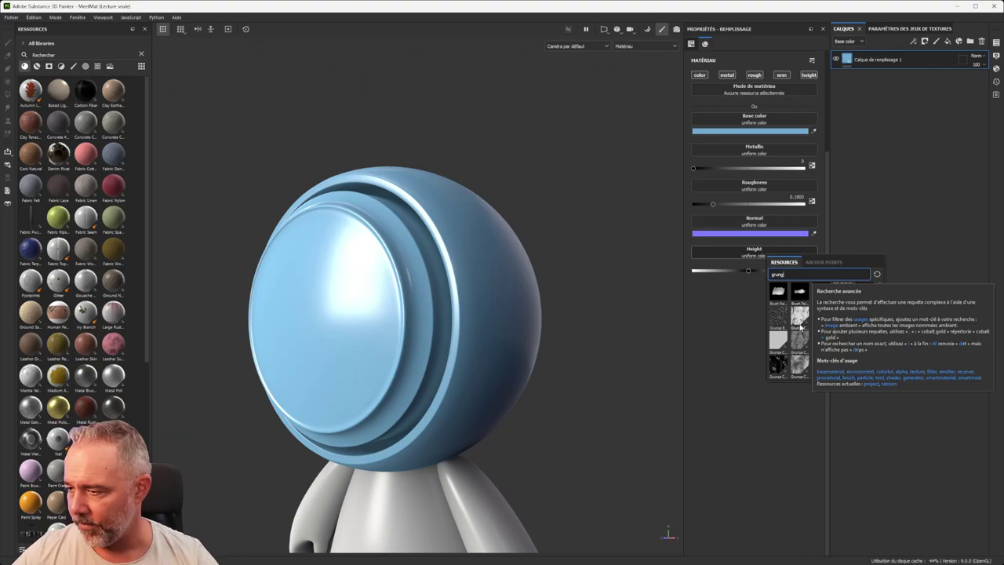
click(801, 342)
mouse_move(360, 342)
alt+mouse_down()
mouse_move(463, 338)
mouse_move(318, 349)
mouse_move(372, 334)
alt+mouse_up()
mouse_move(371, 335)
shift+right_down()
mouse_move(409, 324)
mouse_move(356, 323)
mouse_move(380, 324)
shift+right_up()
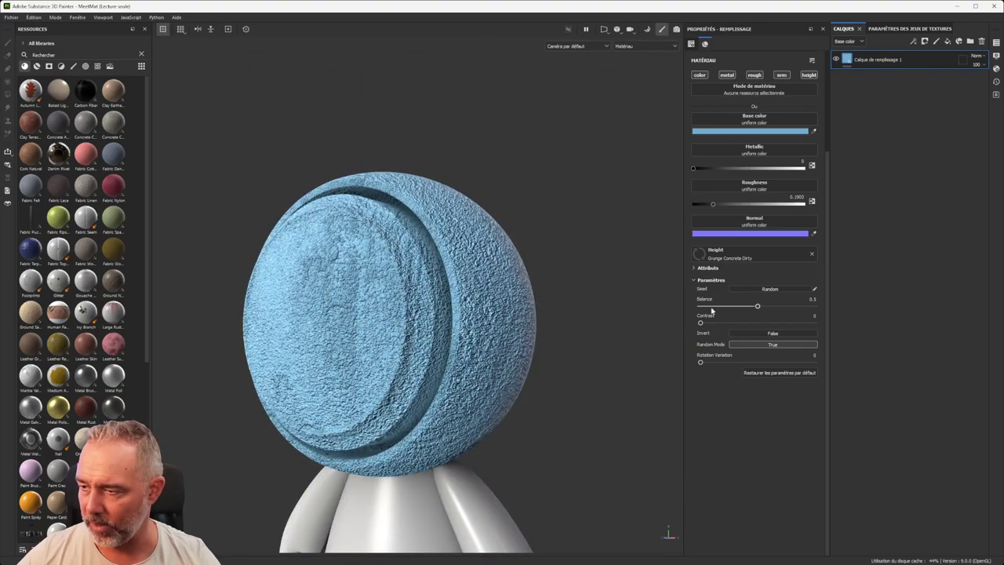
click(812, 253)
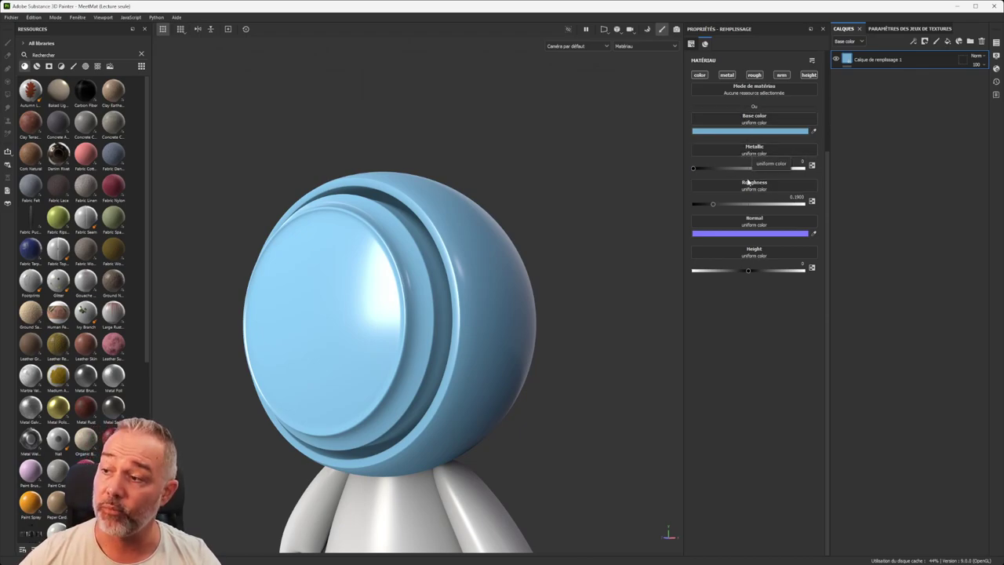
Step: Assign the Grunge Concrete Moss Small texture to the fill layer's Roughness channel and turn the lighting across the head
click(776, 187)
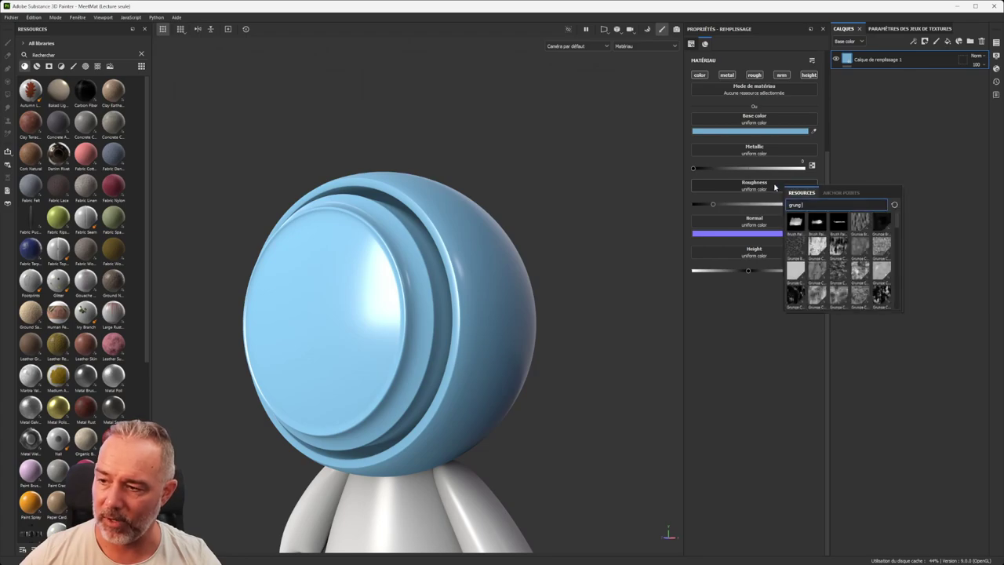
click(812, 294)
alt+drag(418, 275, 345, 277)
shift+right_drag(345, 277, 440, 279)
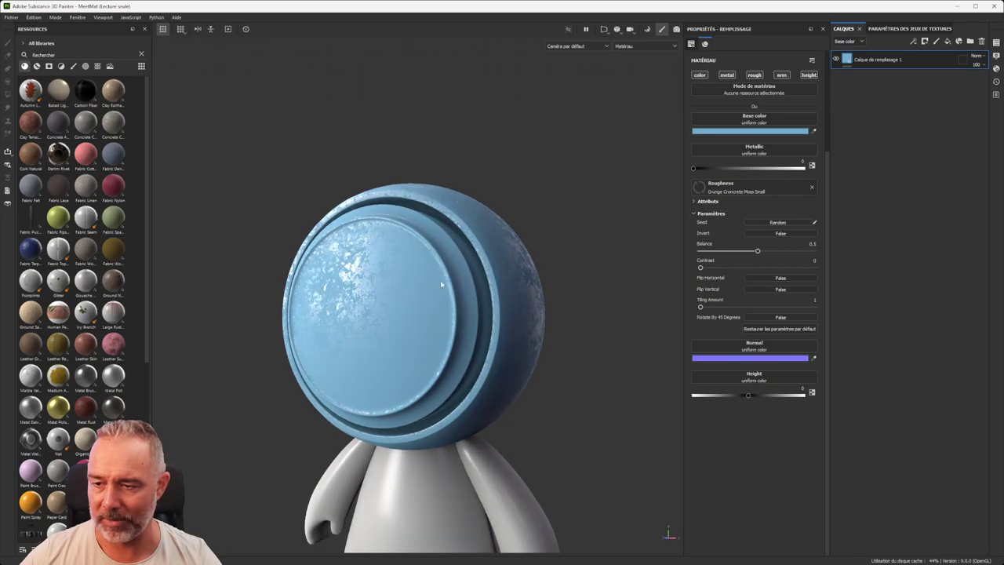
Step: Examine how the grunge roughness breaks up the reflections on the head from several angles and distances
scroll(439, 280, down, 2)
alt+middle_drag(436, 278, 351, 278)
alt+drag(352, 278, 306, 277)
scroll(306, 277, up, 1)
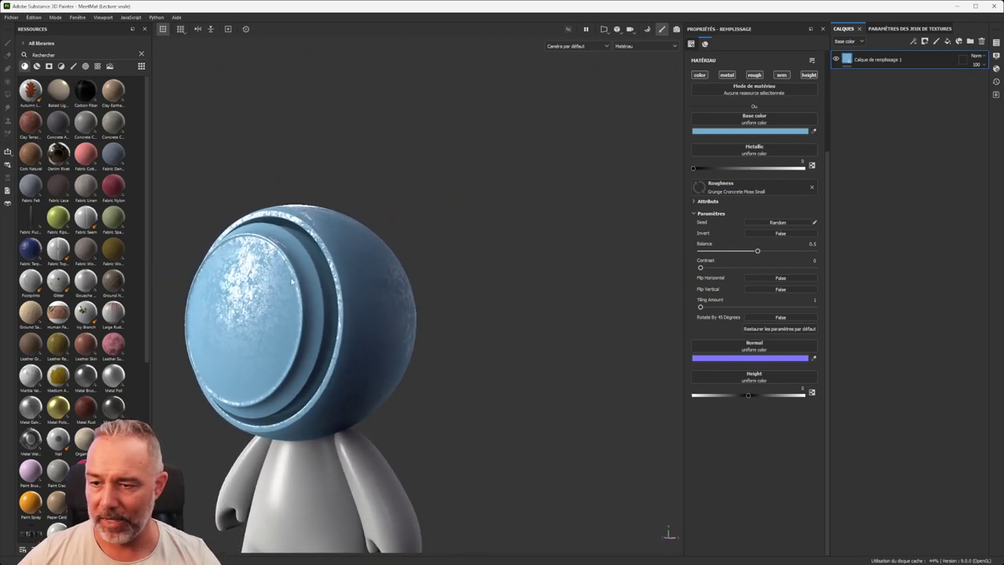
alt+middle_drag(306, 277, 393, 231)
scroll(456, 209, up, 3)
scroll(415, 222, down, 3)
mouse_move(393, 227)
alt+mouse_down()
mouse_move(364, 246)
mouse_move(376, 229)
mouse_move(358, 212)
mouse_move(271, 228)
mouse_move(378, 234)
alt+mouse_up()
scroll(364, 247, up, 3)
scroll(359, 212, down, 3)
scroll(378, 233, up, 3)
scroll(378, 233, down, 3)
scroll(365, 237, down, 5)
scroll(365, 238, up, 5)
scroll(358, 261, down, 2)
scroll(382, 239, up, 2)
scroll(465, 273, down, 5)
scroll(291, 225, up, 5)
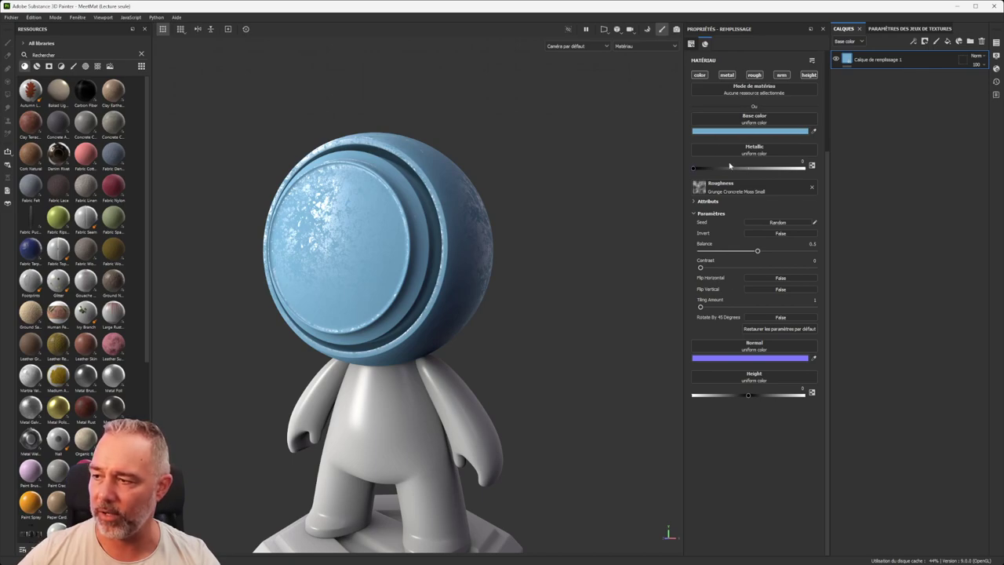
alt+middle_drag(315, 279, 319, 272)
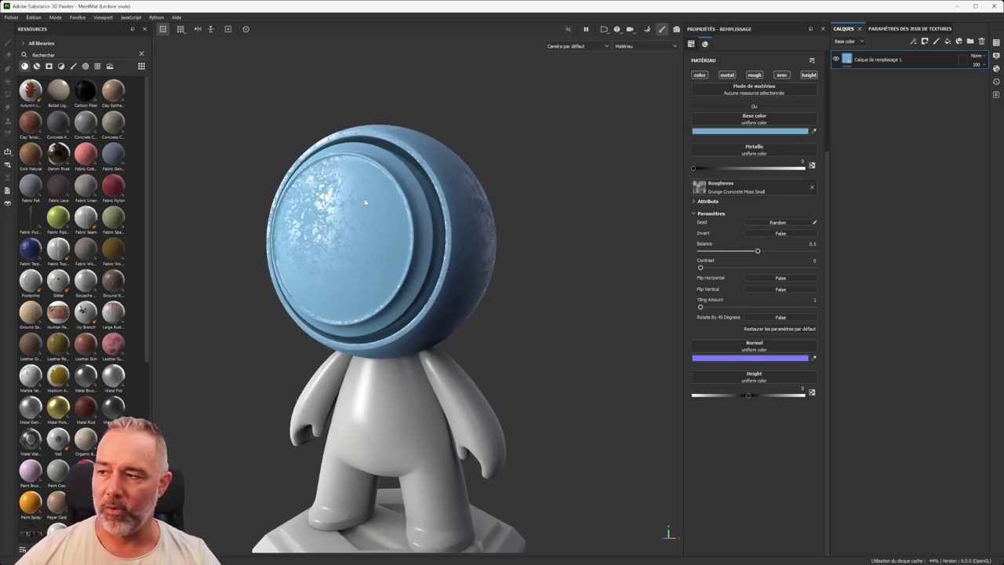
Step: Set the Balance of the Roughness channel's grunge texture to 0.53
scroll(749, 189, up, 3)
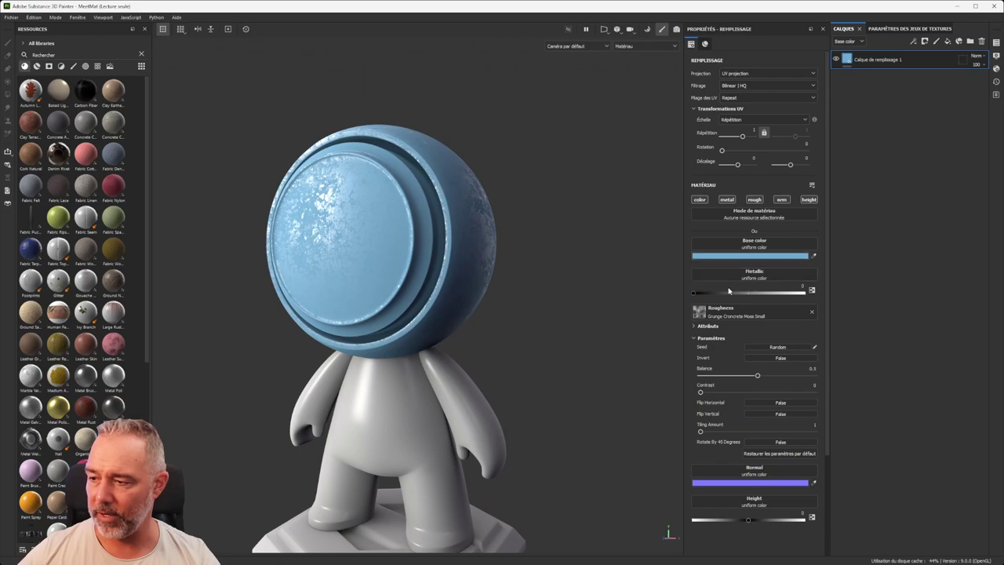
mouse_move(756, 378)
mouse_down()
mouse_move(792, 376)
mouse_move(762, 374)
mouse_up()
drag(755, 370, 760, 374)
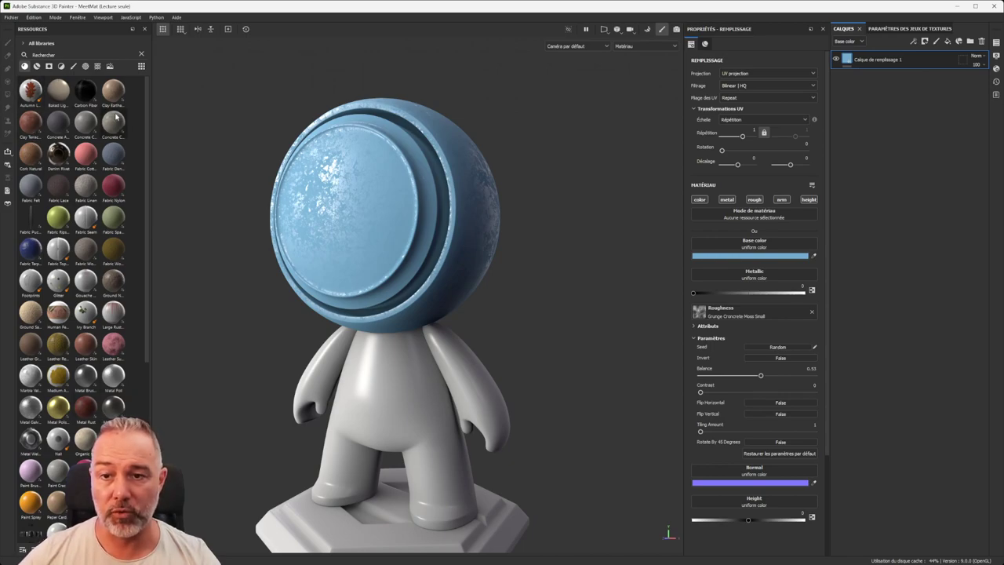
Step: Try the Stylized Raw Metal material on the head, inspect it from another angle, and delete its layer
drag(150, 192, 155, 385)
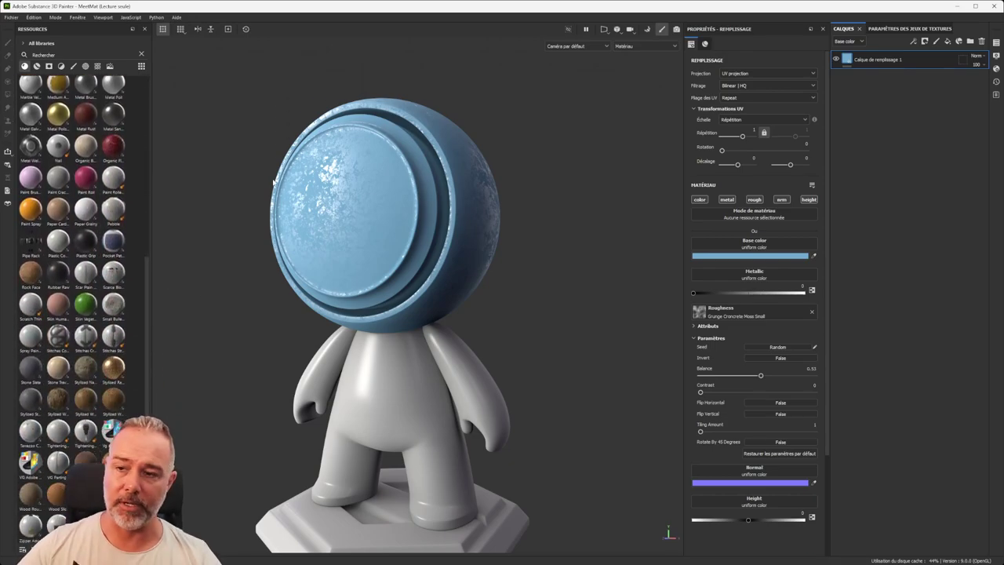
scroll(292, 193, up, 4)
scroll(292, 188, down, 4)
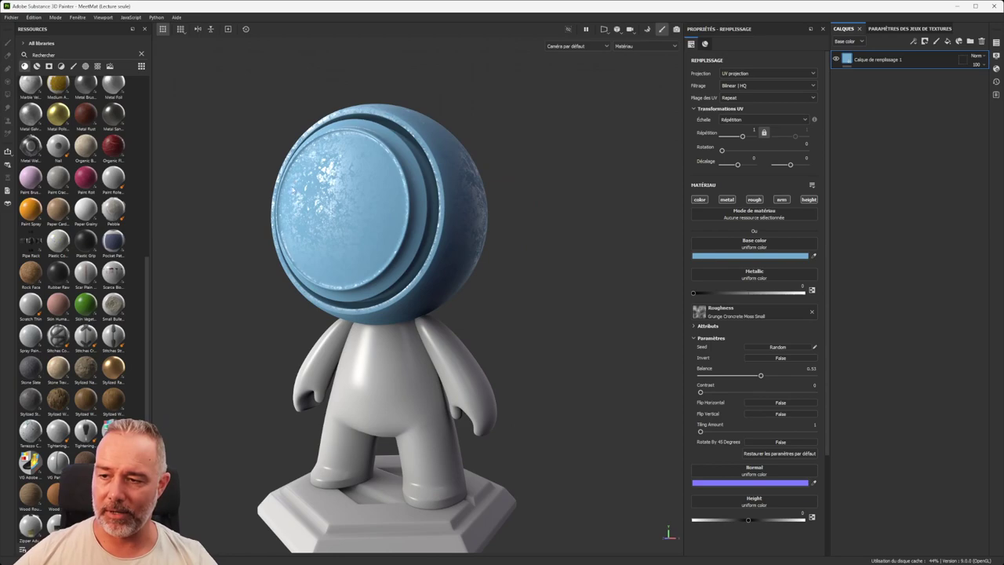
scroll(295, 186, down, 1)
alt+middle_drag(295, 185, 299, 174)
alt+drag(298, 174, 284, 179)
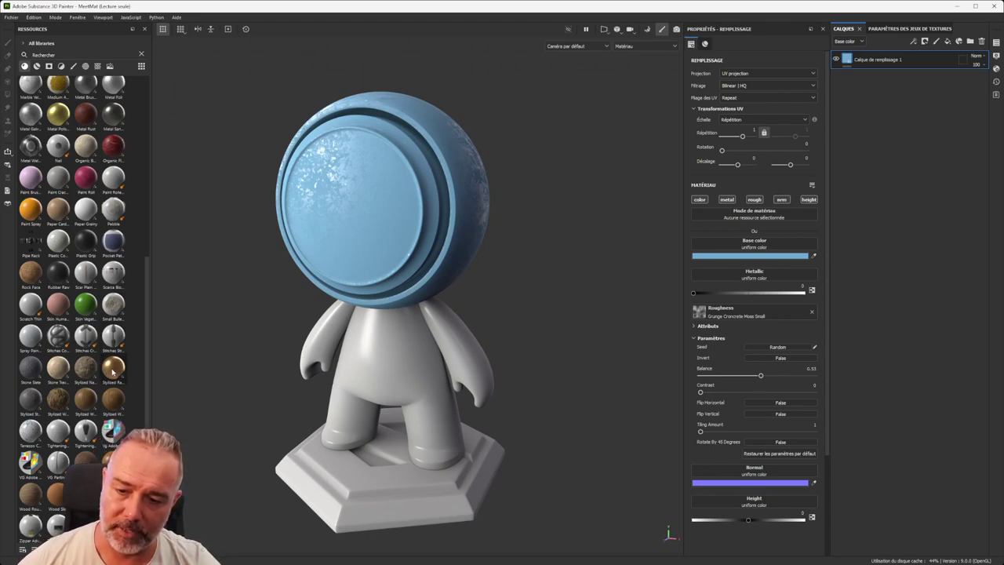
drag(112, 366, 352, 168)
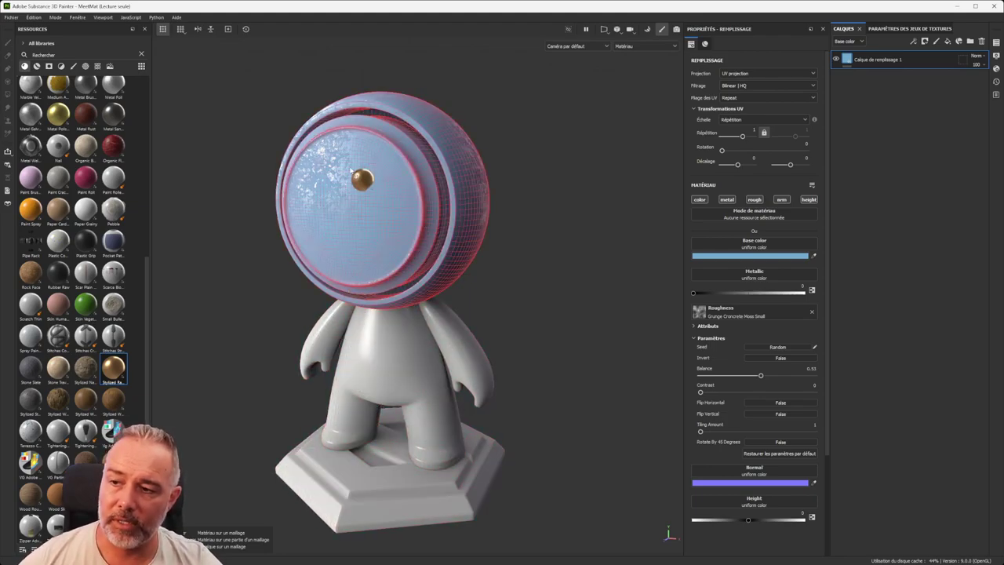
drag(350, 168, 350, 167)
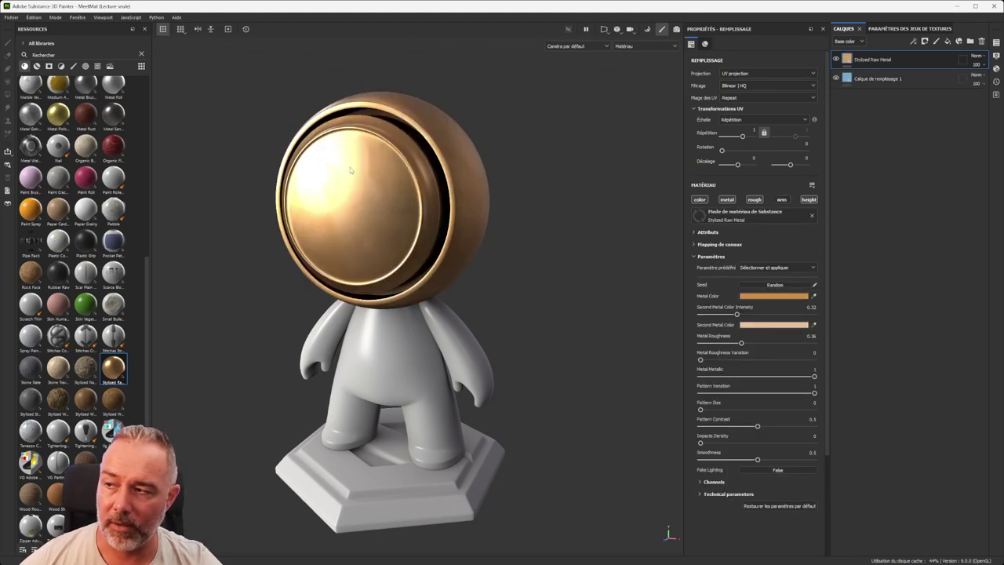
alt+drag(498, 168, 366, 196)
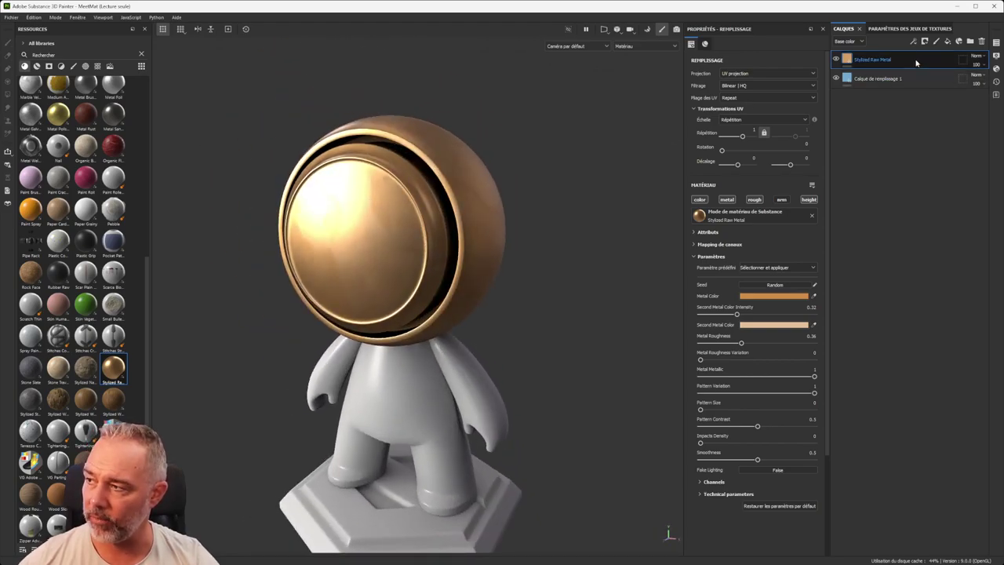
key(Delete)
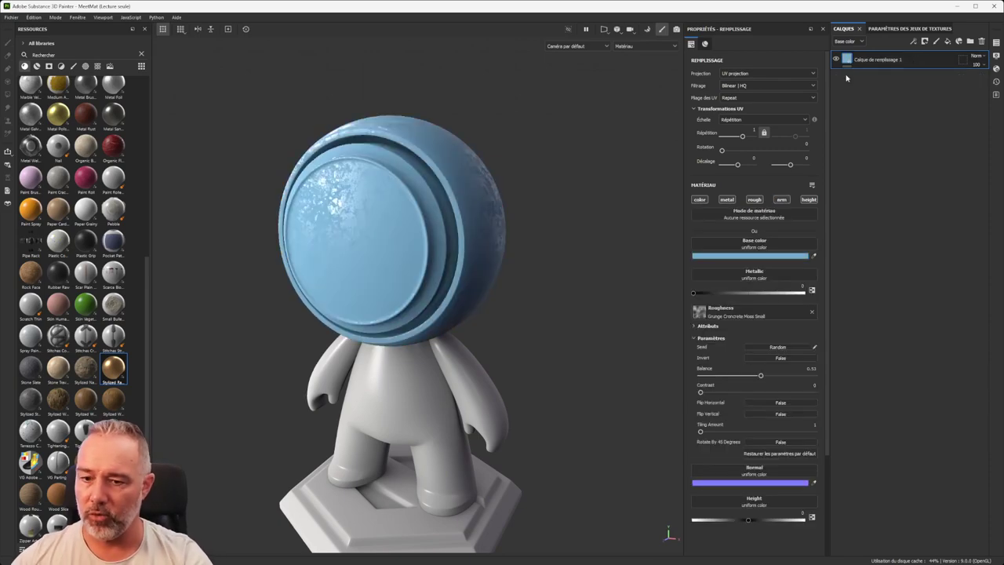
Step: Add Stylized Raw Metal as a layer beneath the blue fill layer, then hide and reshow the fill layer to compare
mouse_move(114, 366)
mouse_down()
mouse_move(317, 340)
mouse_move(861, 117)
mouse_move(904, 81)
mouse_move(910, 58)
mouse_move(907, 69)
mouse_up()
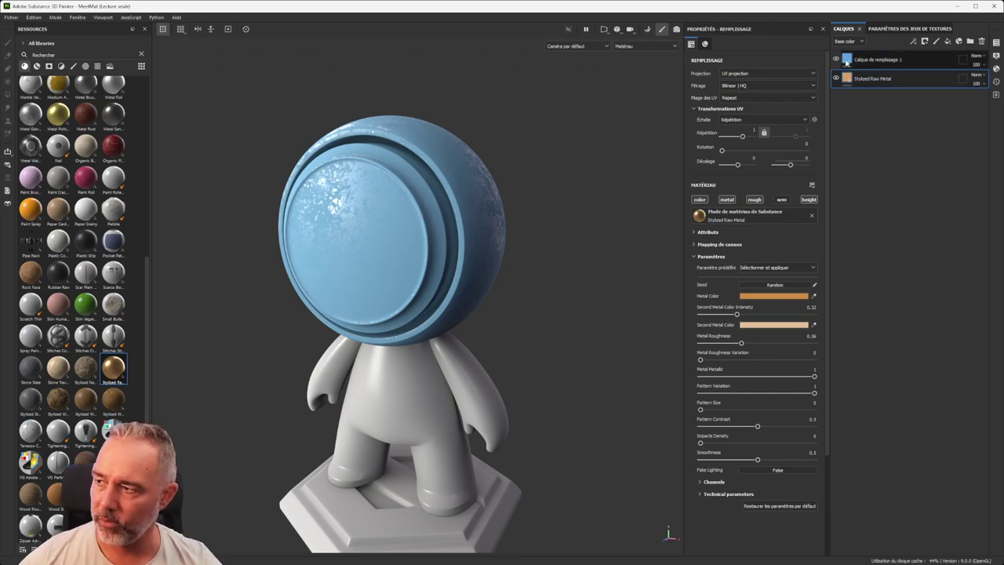
click(836, 59)
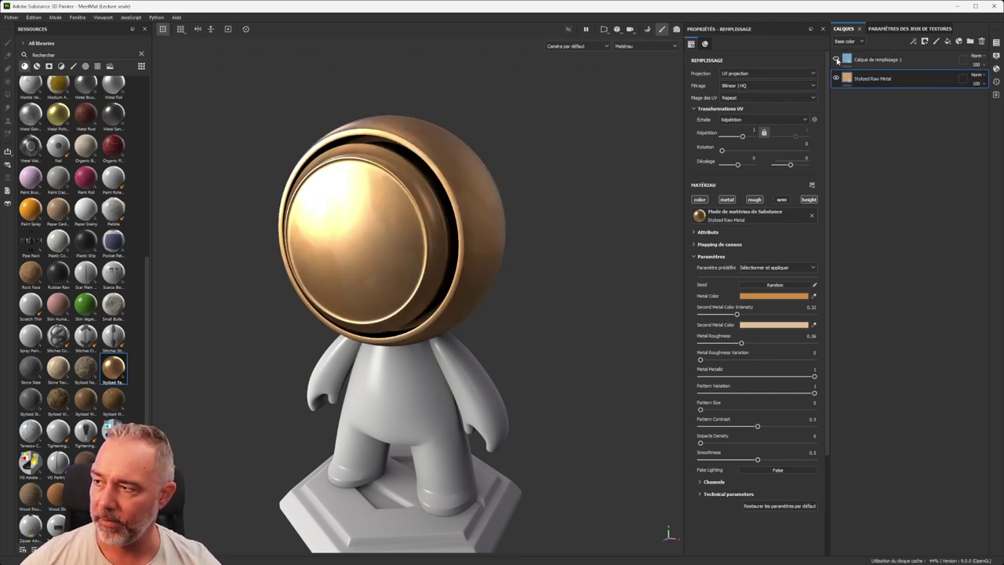
click(836, 60)
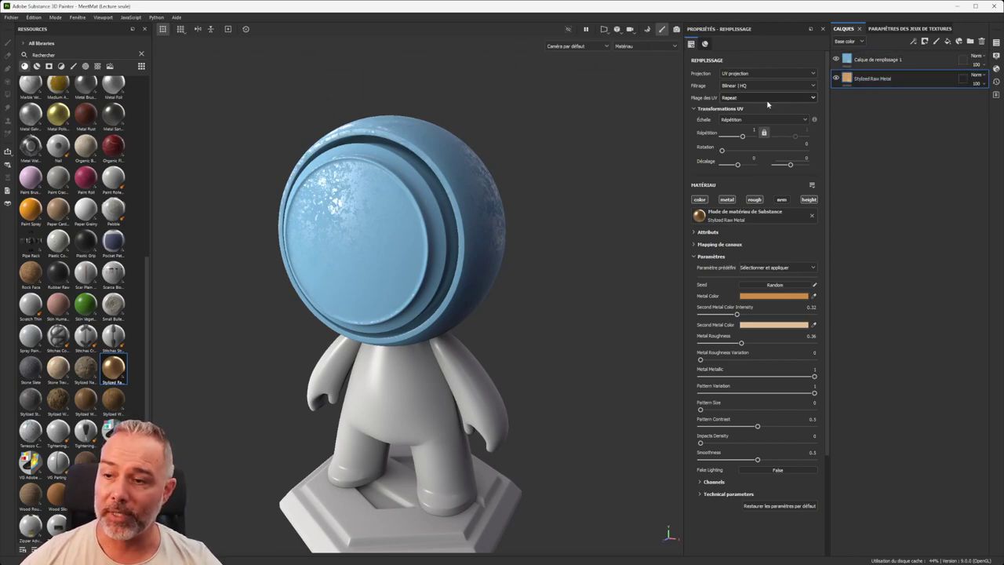
Step: Try the Skin Vegetation material on the blue fill layer, inspect it on the head, and undo the assignment
click(910, 63)
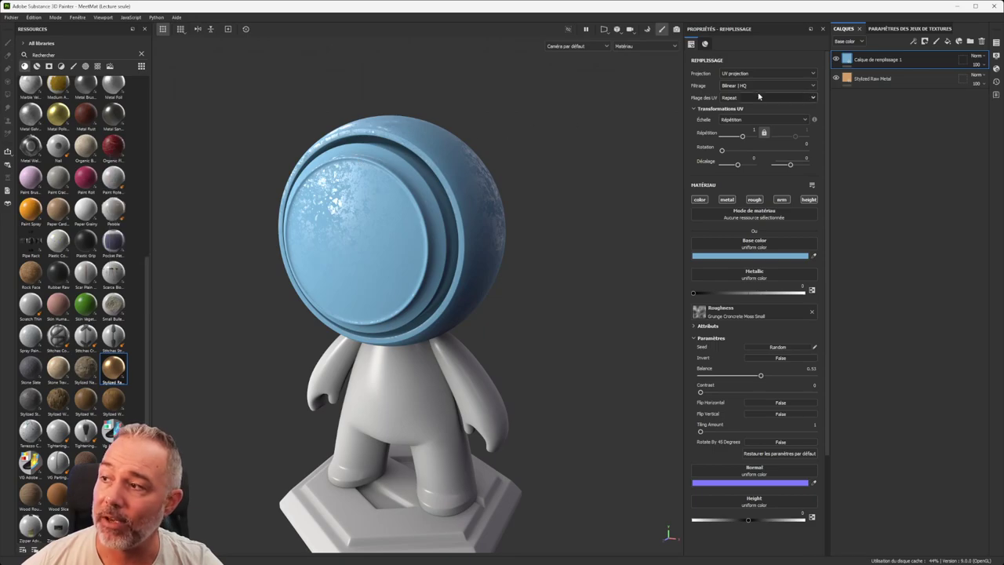
click(887, 59)
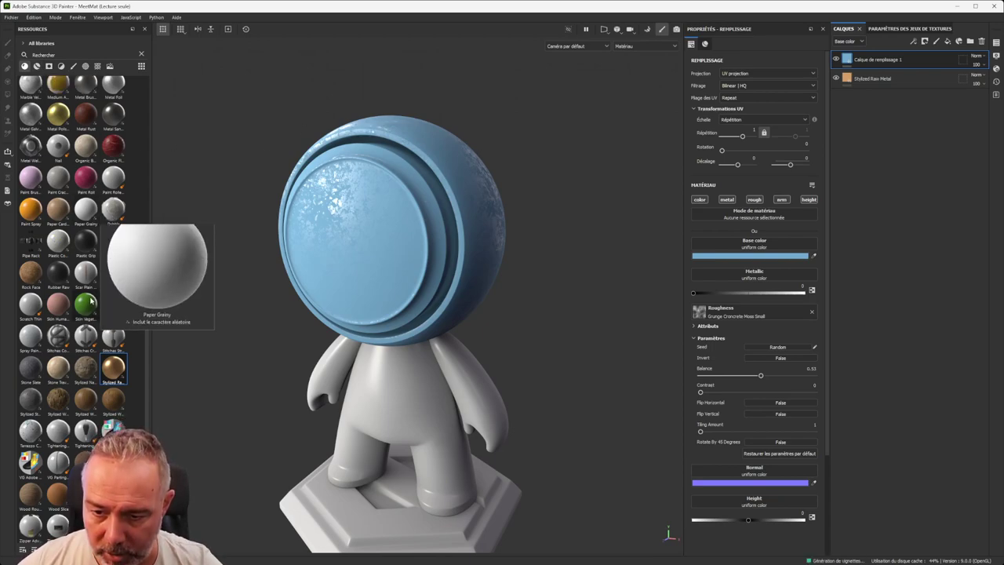
mouse_move(86, 305)
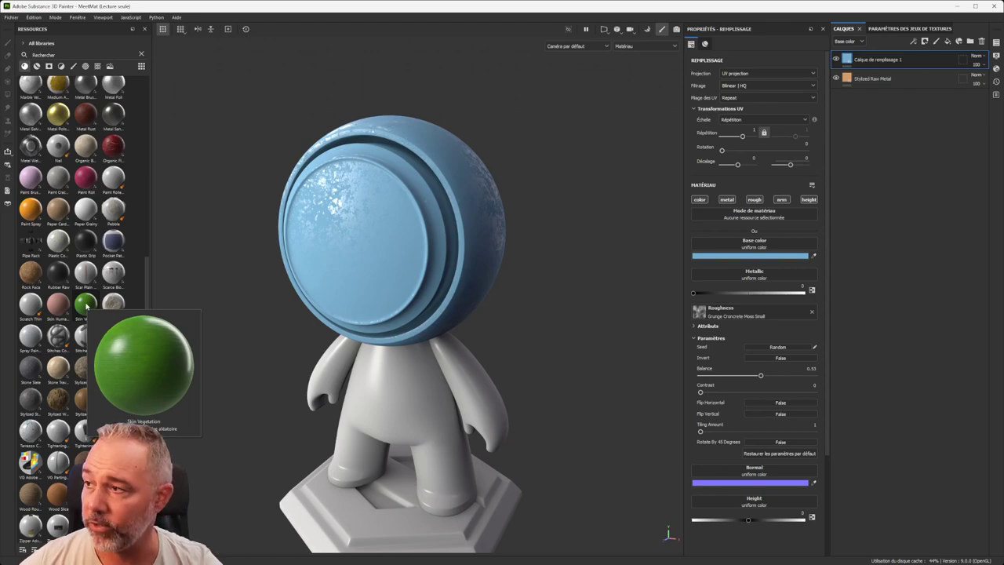
click(86, 306)
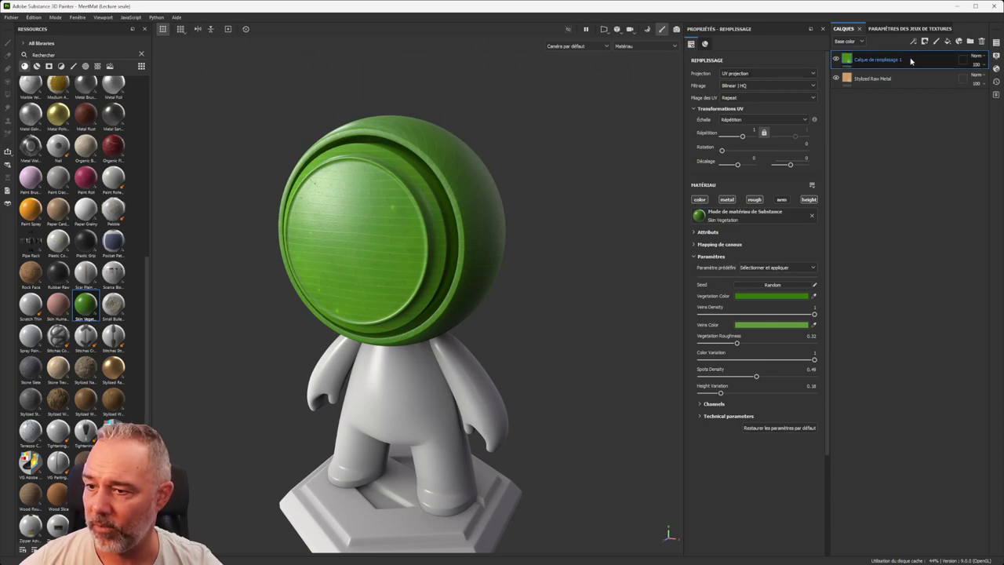
alt+drag(397, 205, 322, 204)
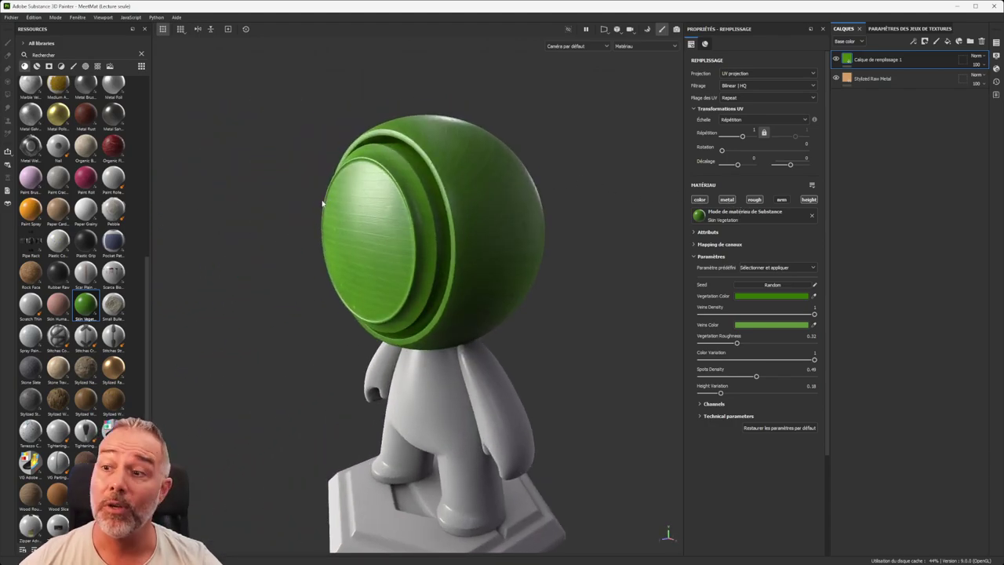
scroll(427, 227, up, 3)
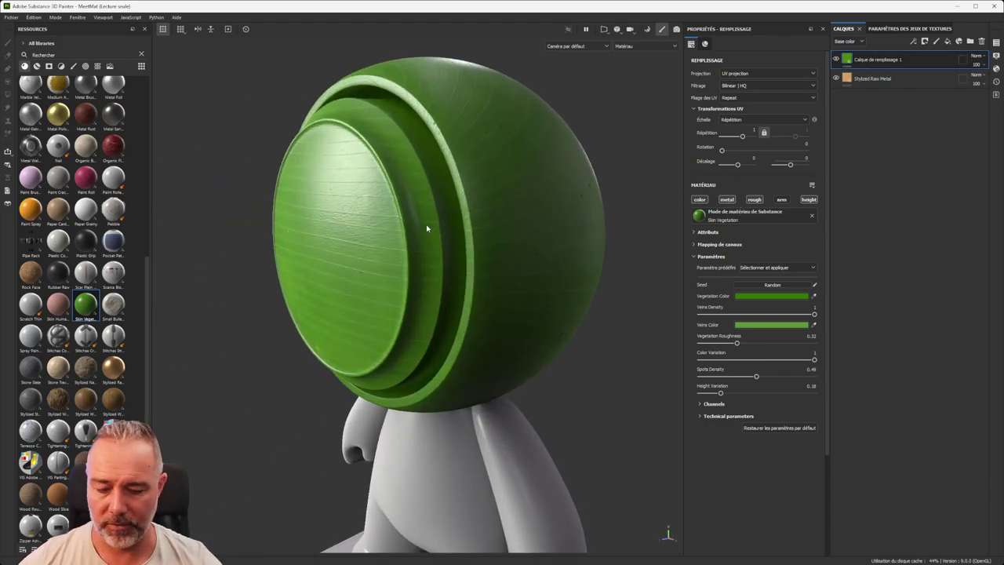
key(ctrl+z)
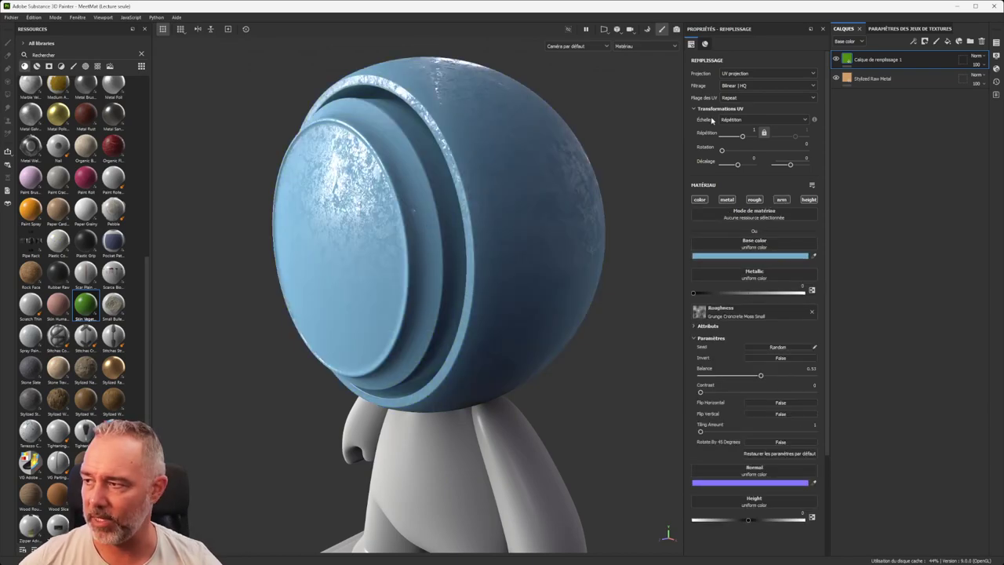
Step: Move the Stylized Raw Metal layer above the blue fill layer
scroll(377, 223, down, 3)
alt+middle_drag(366, 239, 371, 223)
alt+drag(371, 224, 324, 227)
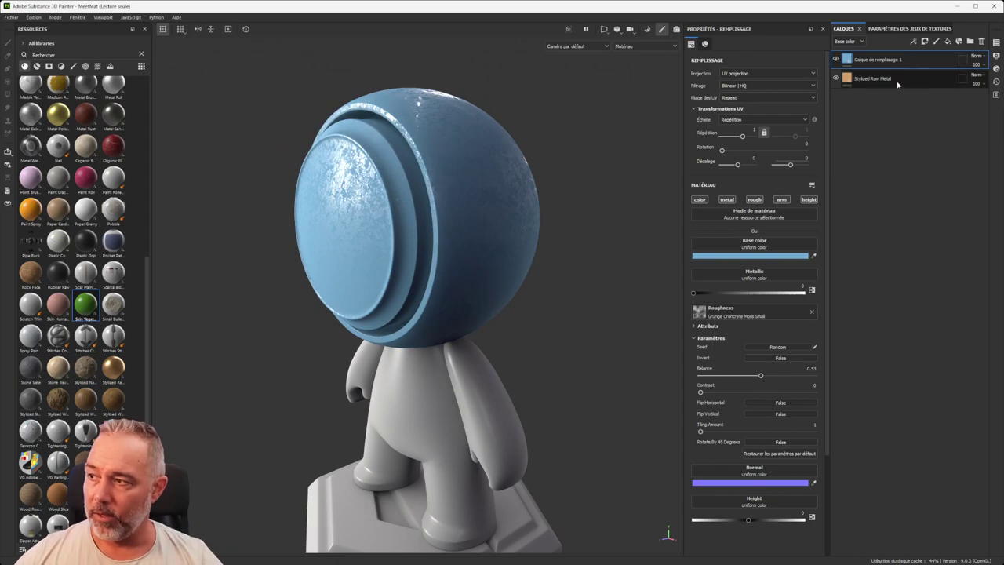
drag(883, 85, 890, 58)
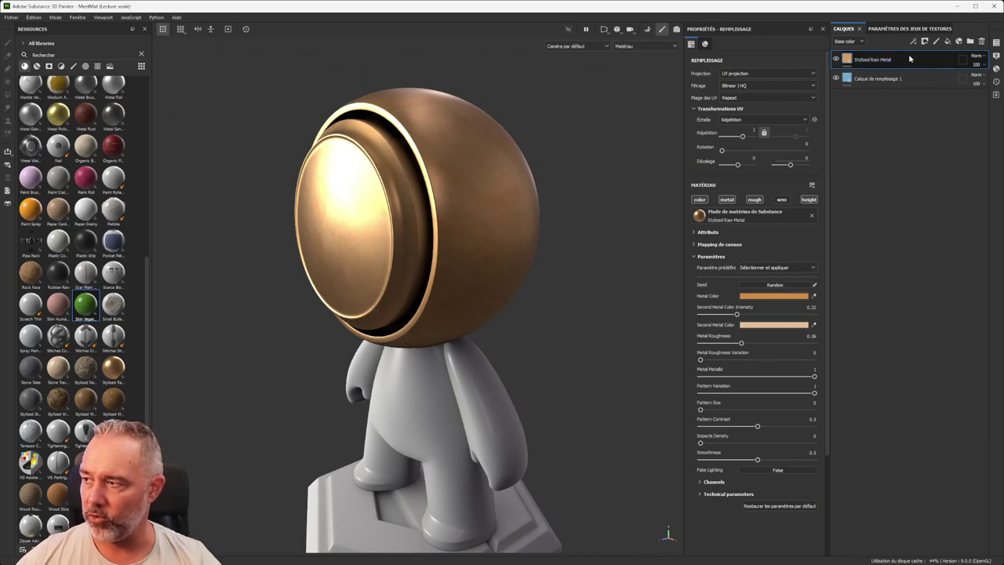
Step: Show the smart materials in the resource library and select Glass Visor
scroll(363, 162, up, 4)
scroll(363, 162, down, 3)
alt+middle_drag(387, 161, 374, 154)
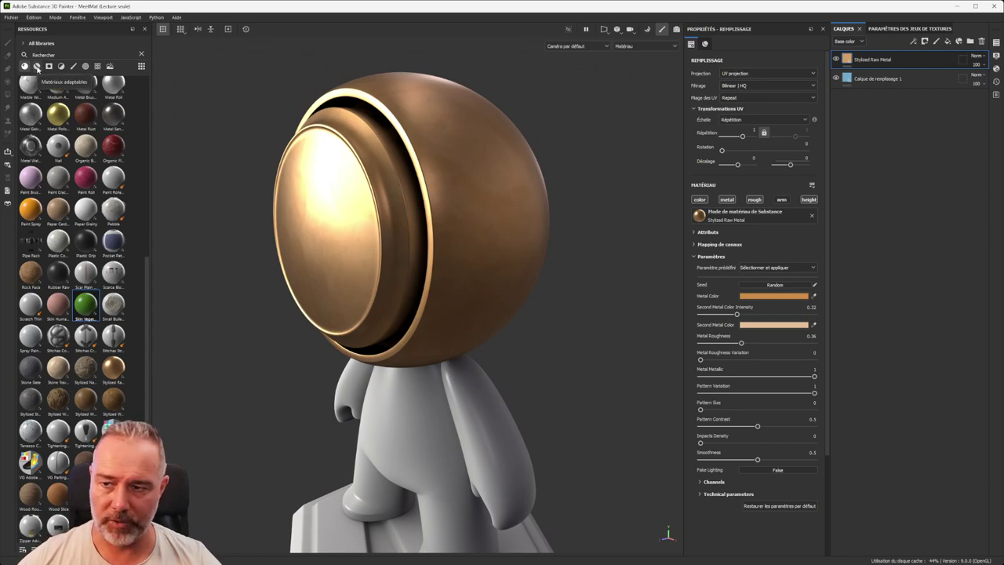
click(37, 67)
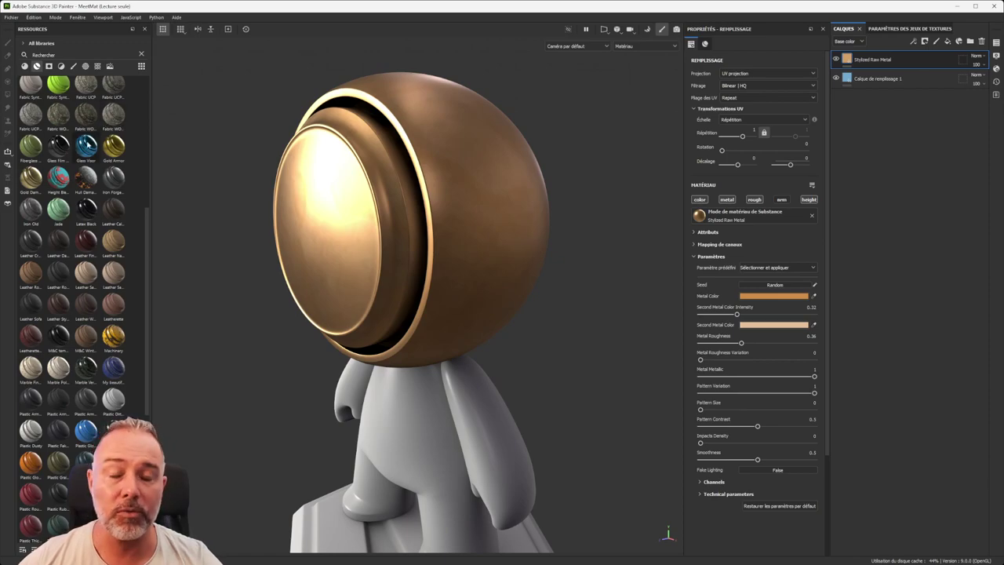
mouse_move(88, 143)
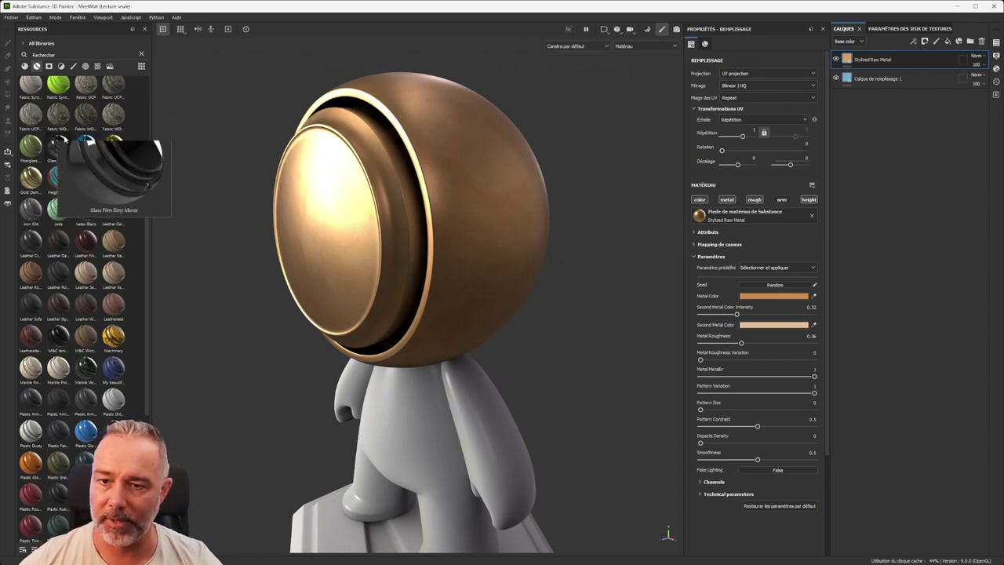
click(85, 143)
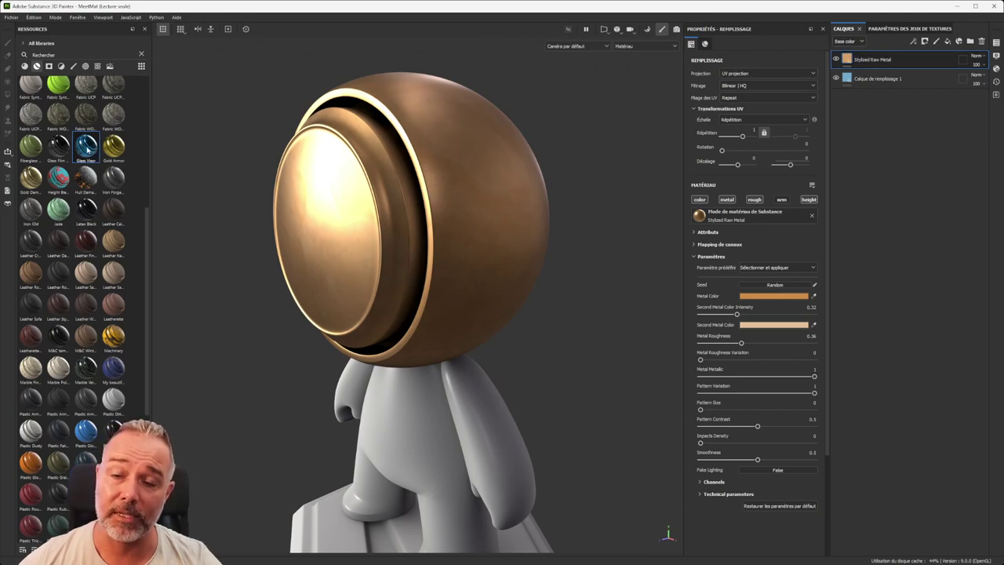
mouse_move(86, 150)
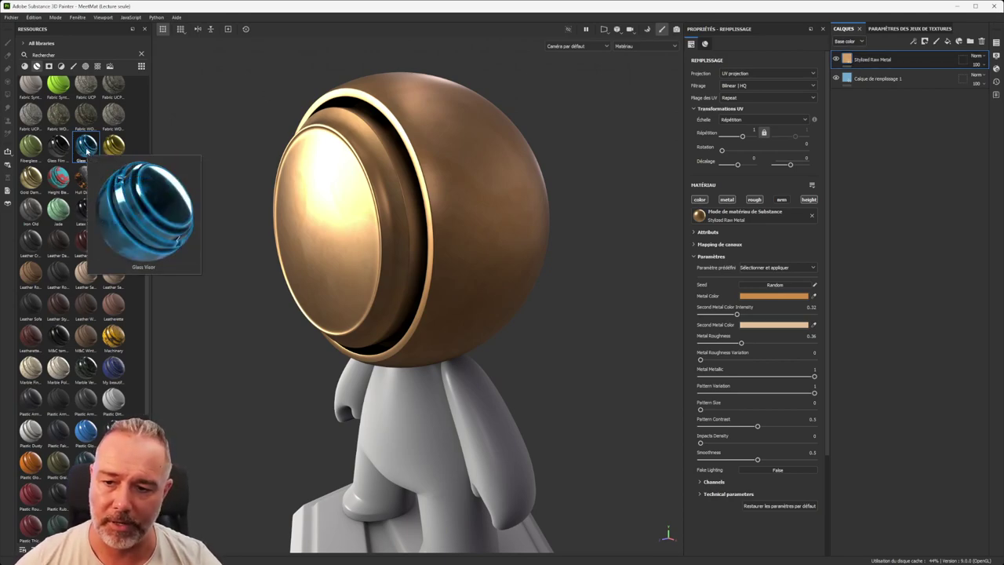
Step: Try adding the Glass Visor smart material to the layer stack without a mask, and undo the addition
drag(87, 151, 890, 62)
alt+drag(329, 157, 378, 210)
key(ctrl+z)
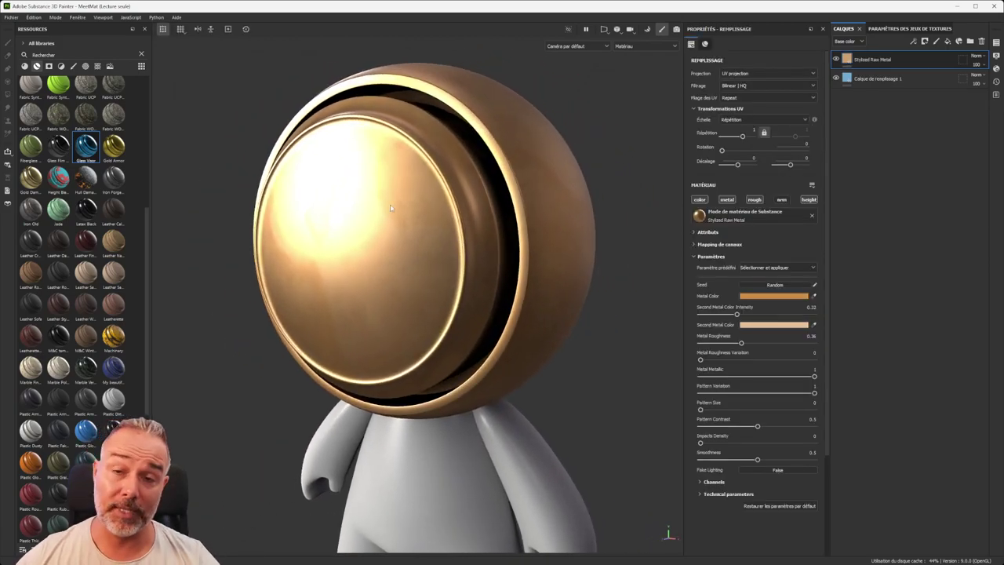
scroll(390, 205, down, 3)
alt+middle_drag(390, 205, 356, 211)
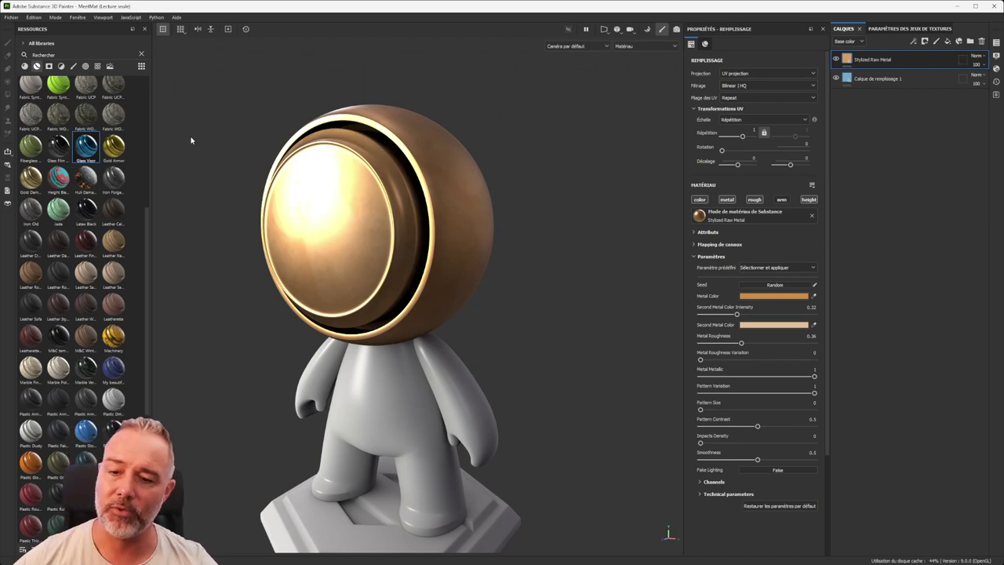
alt+drag(253, 159, 298, 159)
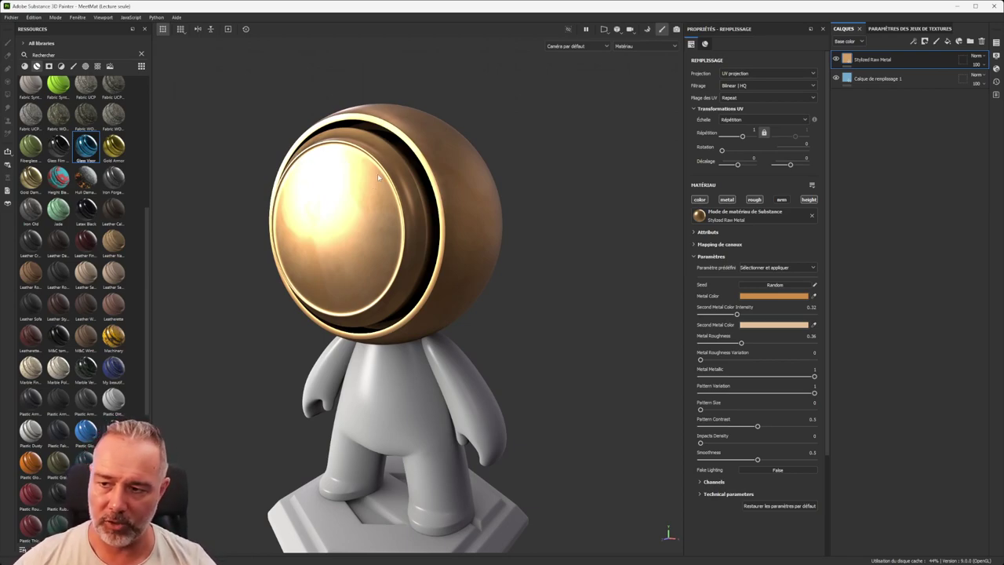
Step: Display the ID mesh map, examine the character's color zones, and return to the material view
key(b)
key(b)
key(b)
key(b)
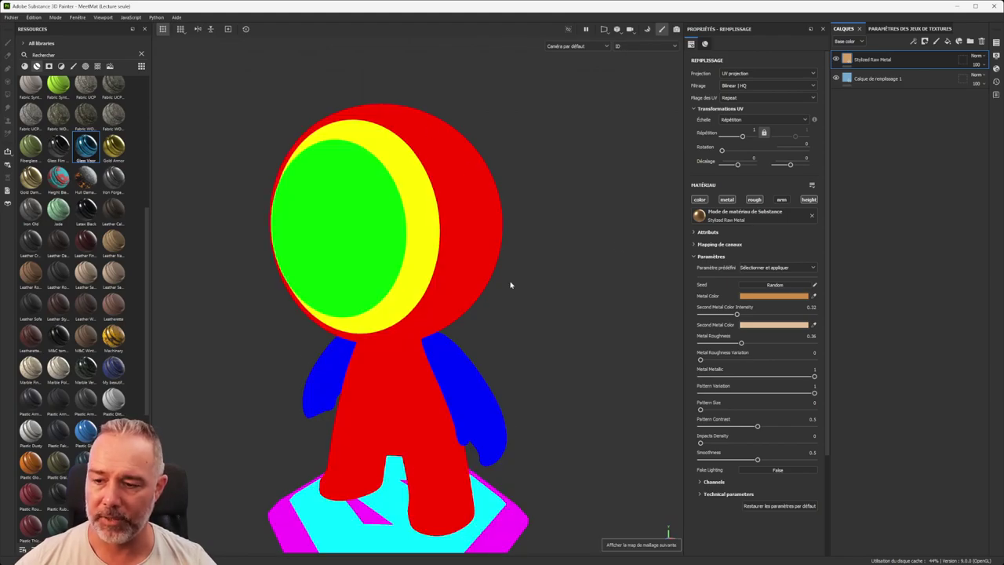
scroll(491, 233, down, 2)
scroll(485, 233, up, 2)
scroll(485, 233, down, 2)
alt+middle_drag(485, 234, 484, 215)
scroll(484, 218, up, 1)
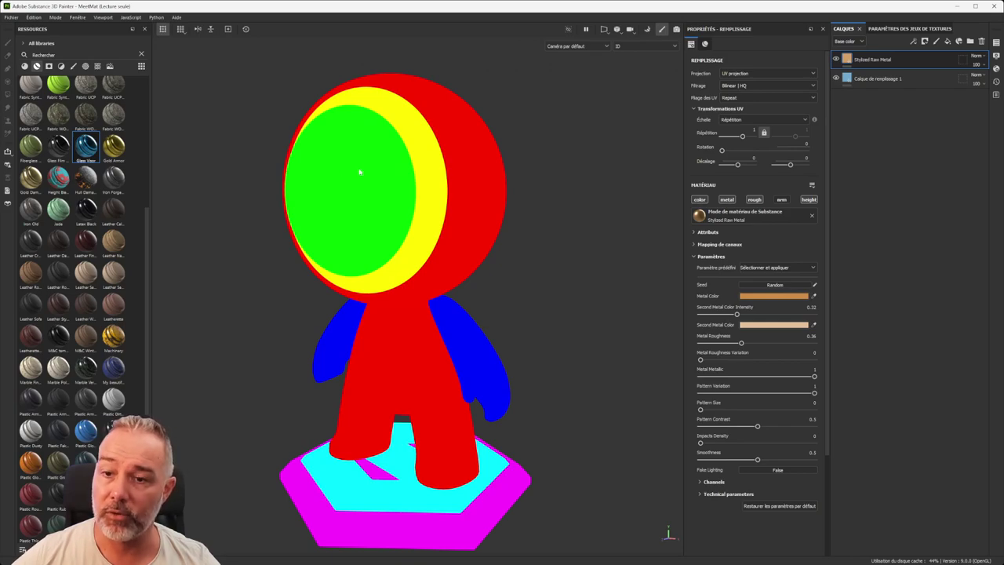
key(m)
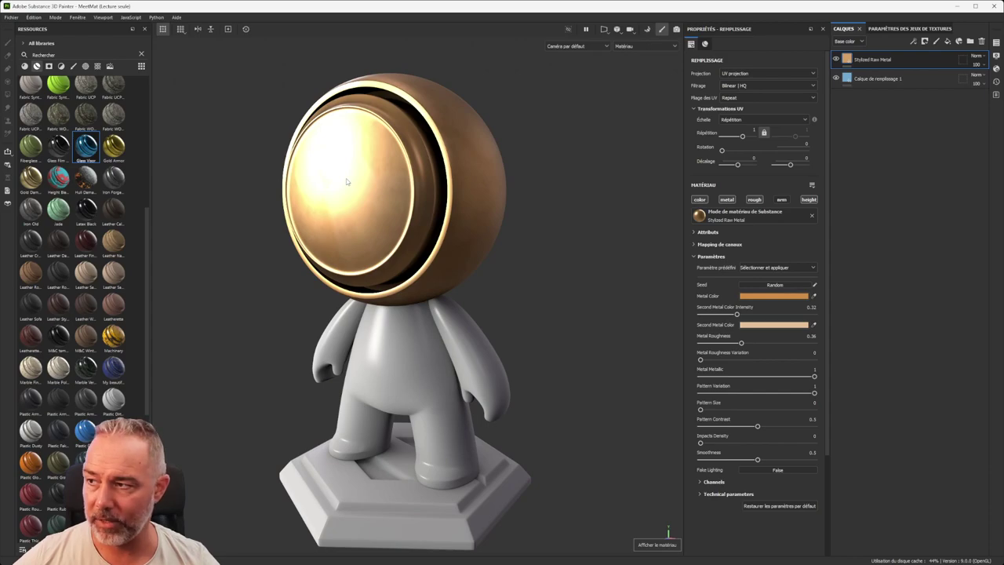
Step: Apply the Glass Visor smart material only to the head's front disc, masked by that area's ID color
drag(82, 147, 373, 171)
scroll(320, 216, up, 2)
alt+drag(320, 216, 368, 179)
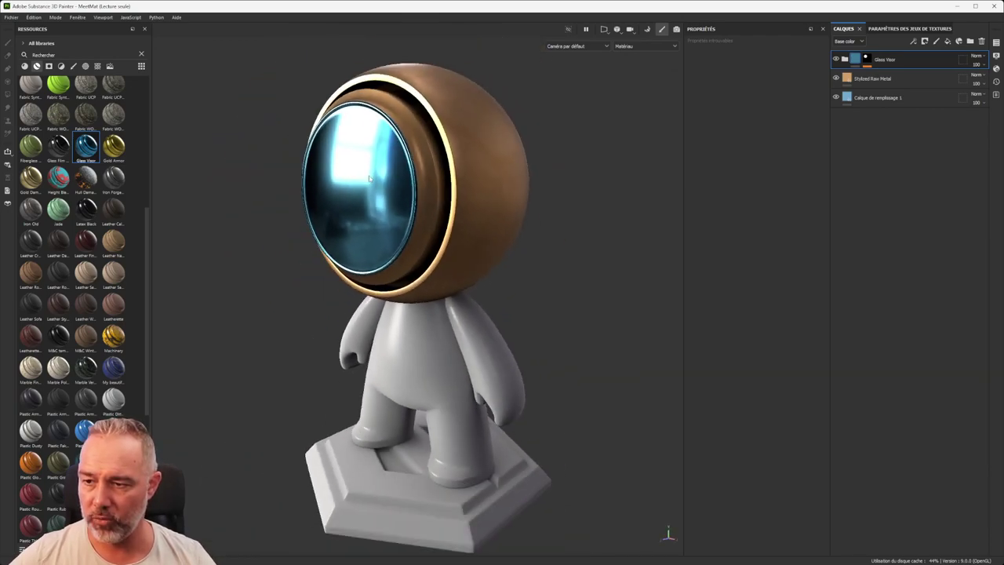
scroll(369, 179, up, 2)
scroll(369, 179, down, 1)
alt+middle_drag(381, 167, 386, 167)
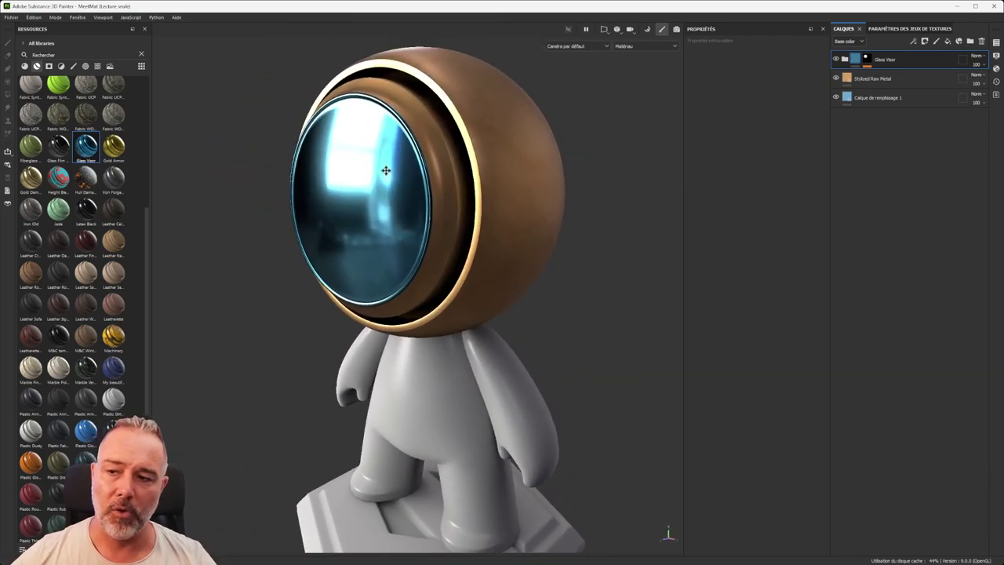
scroll(386, 166, up, 2)
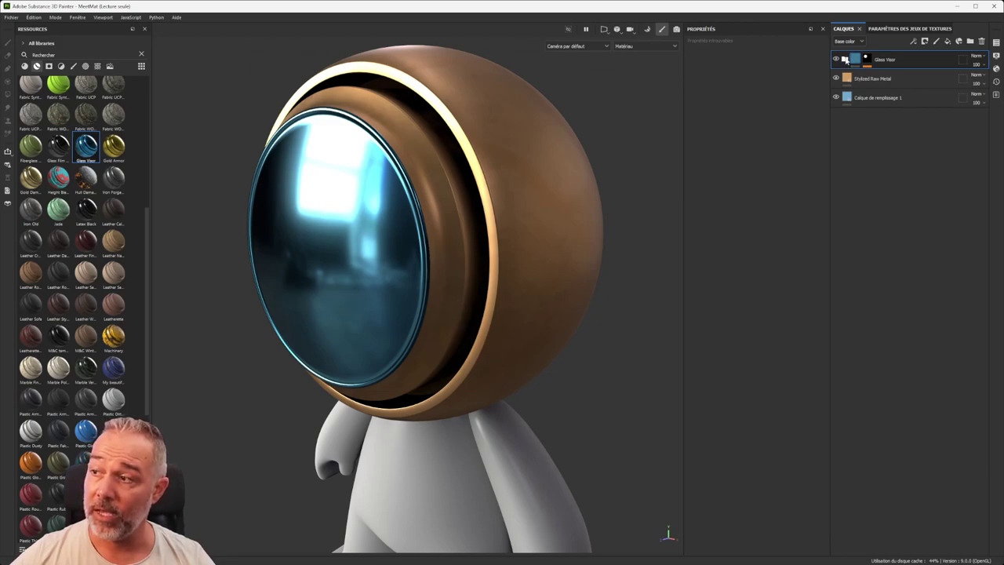
Step: Inspect the Glass Visor group's mask and the settings of its color selection effect
mouse_move(868, 59)
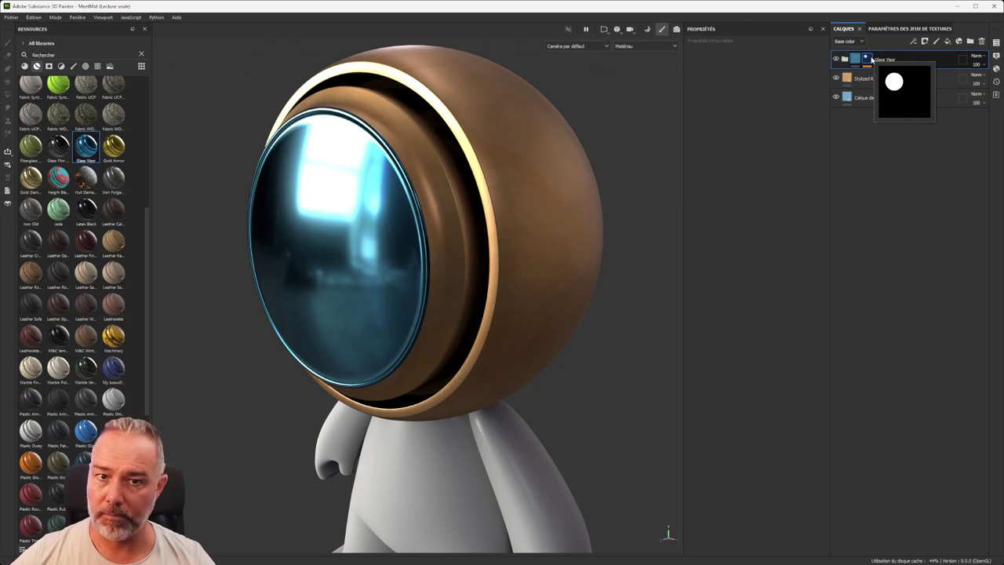
right_click(853, 61)
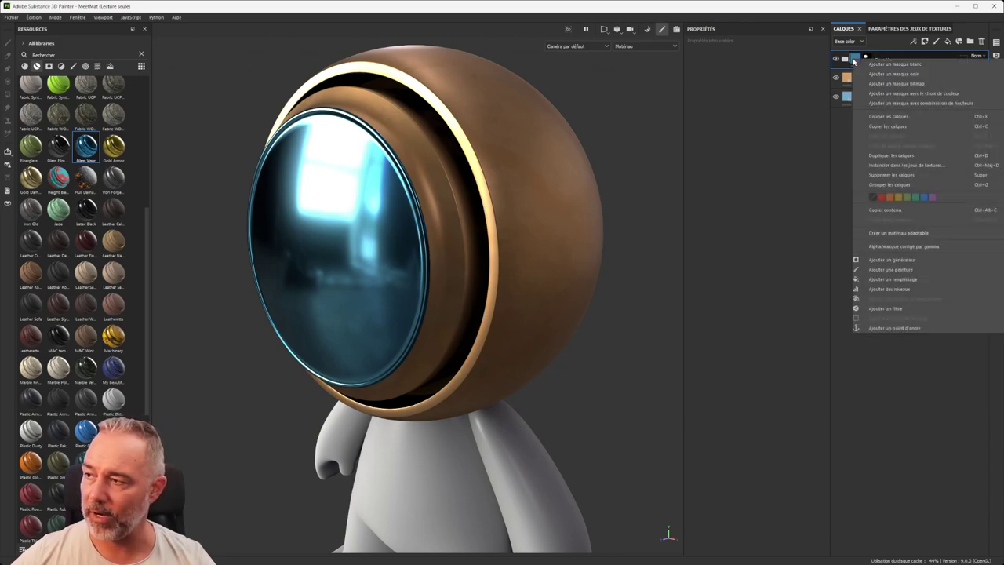
click(836, 129)
click(869, 62)
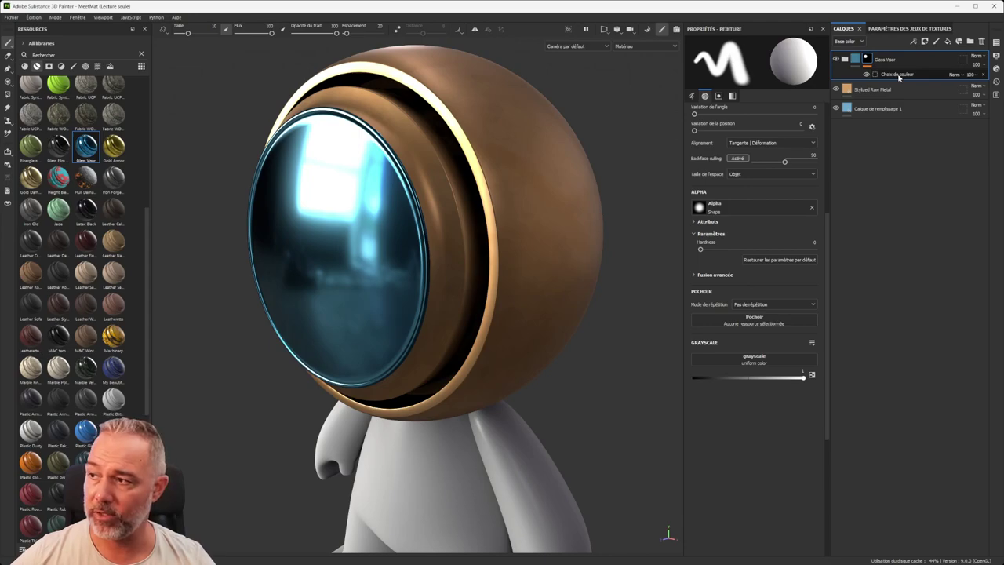
click(900, 74)
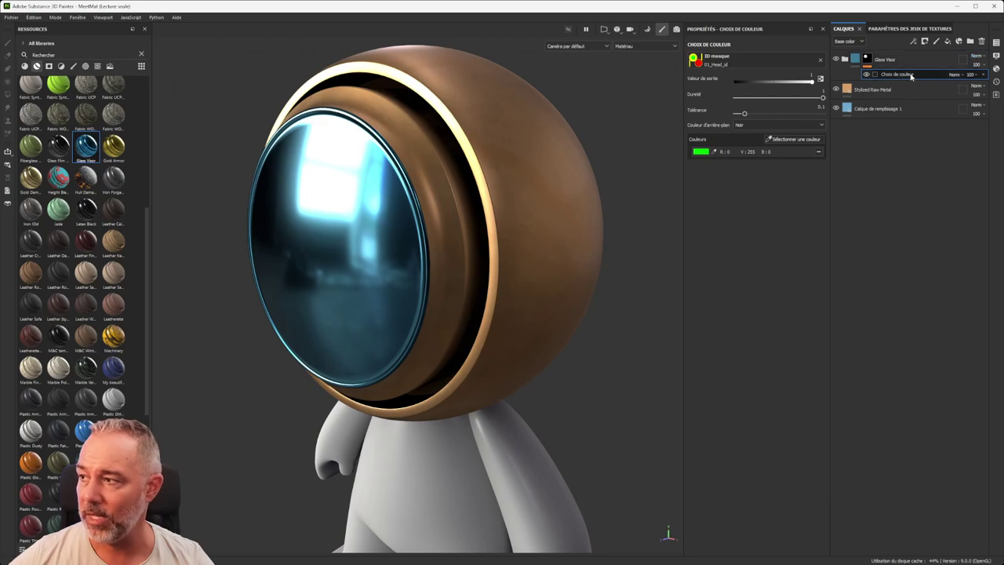
Step: Delete the Glass Visor group's mask and add a new black mask to the group
right_click(869, 63)
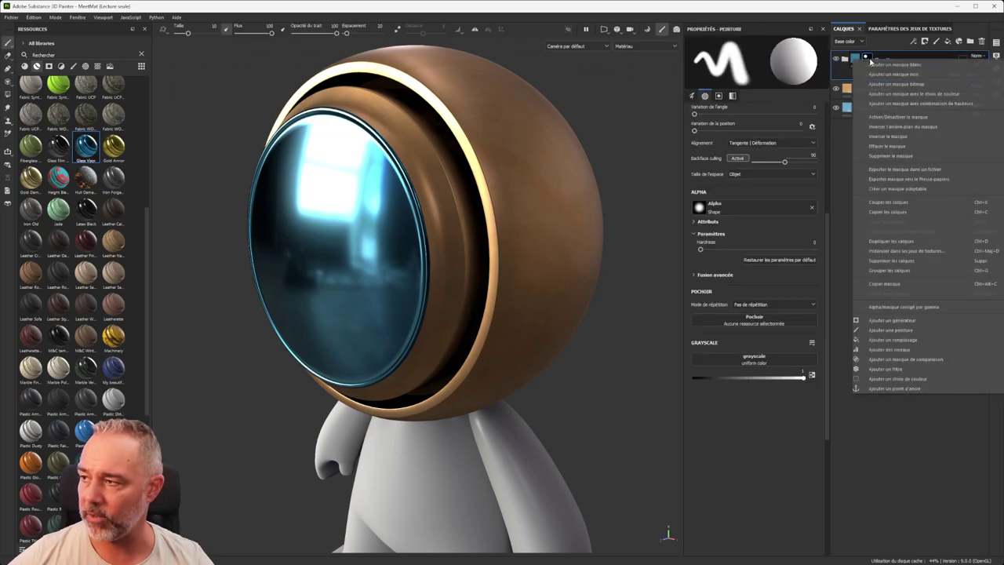
click(912, 157)
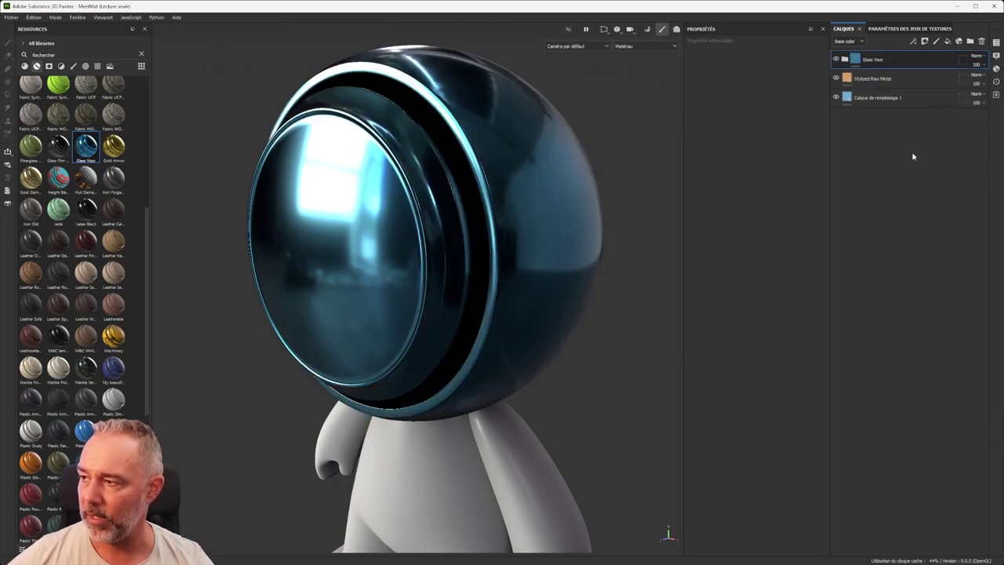
right_click(891, 59)
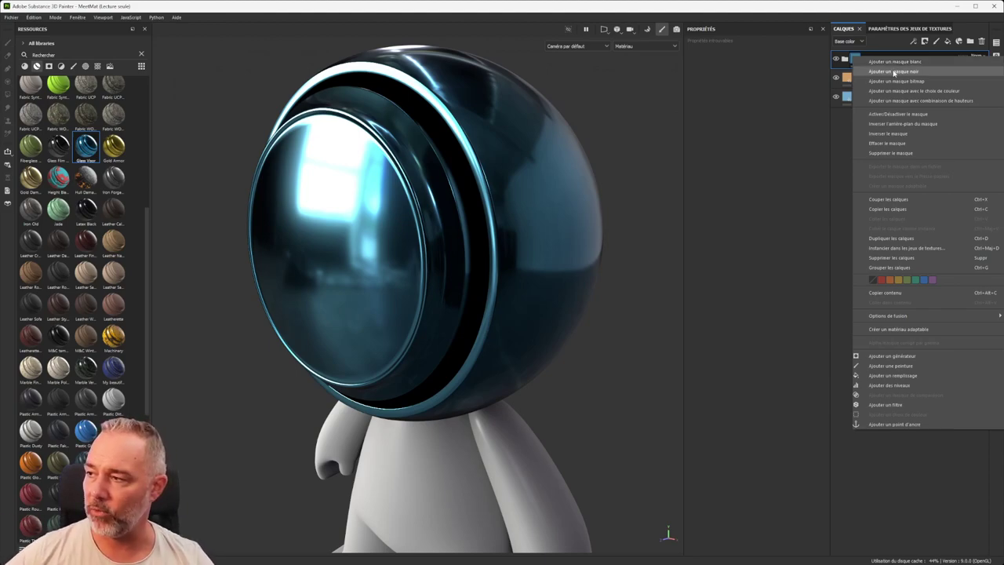
click(892, 71)
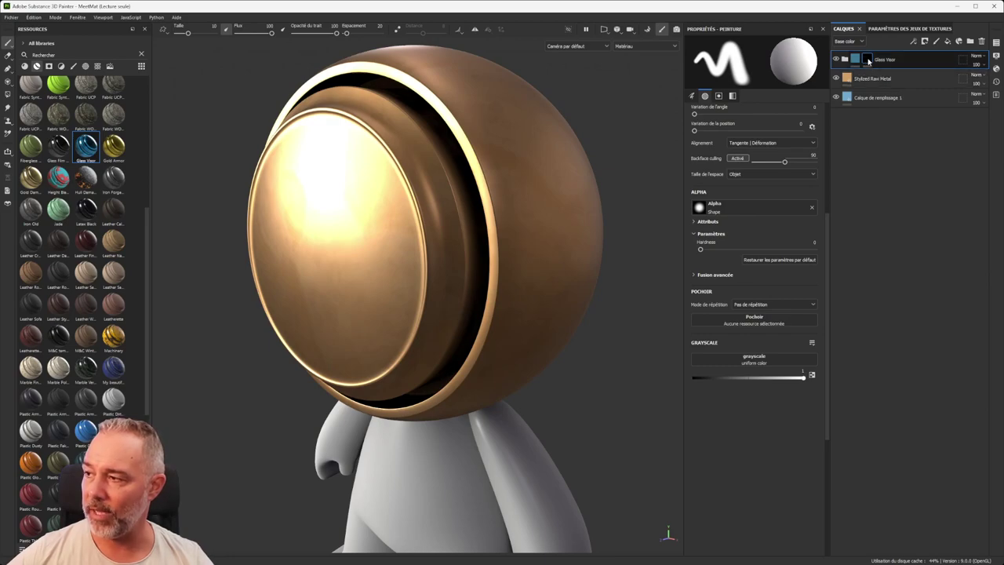
Step: Add a color selection to the Glass Visor's black mask and pick the front disc's green ID color
right_click(868, 61)
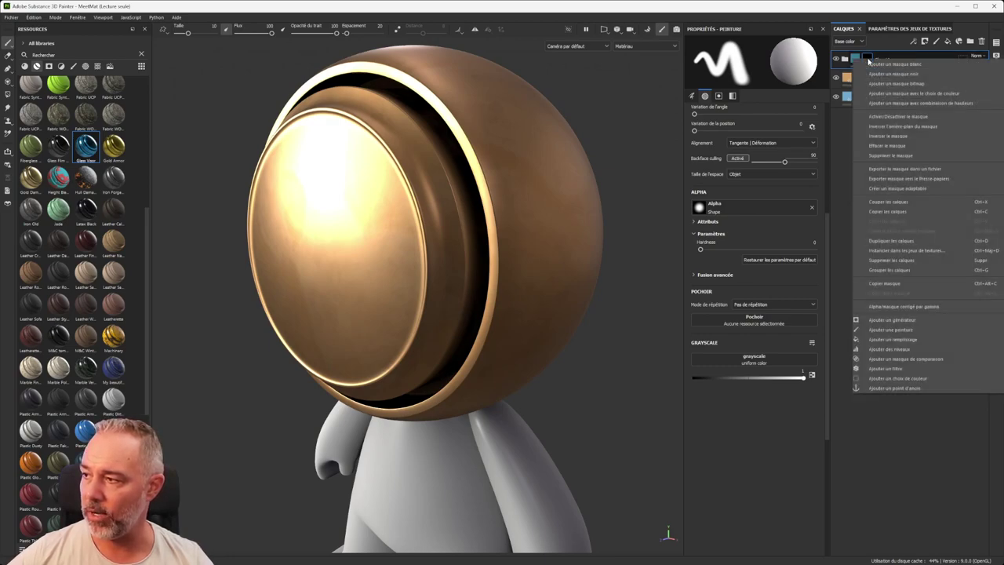
click(905, 93)
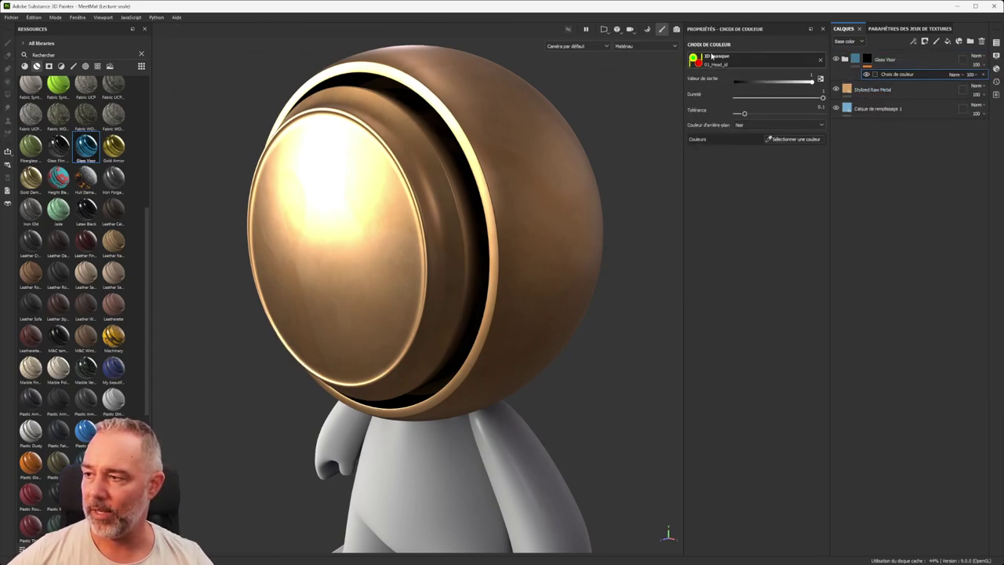
click(793, 139)
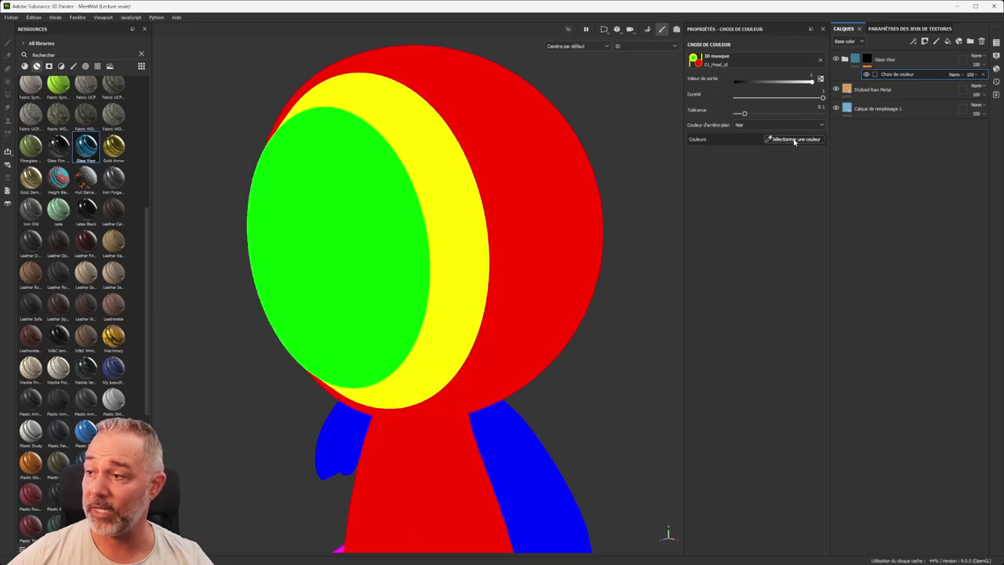
click(360, 167)
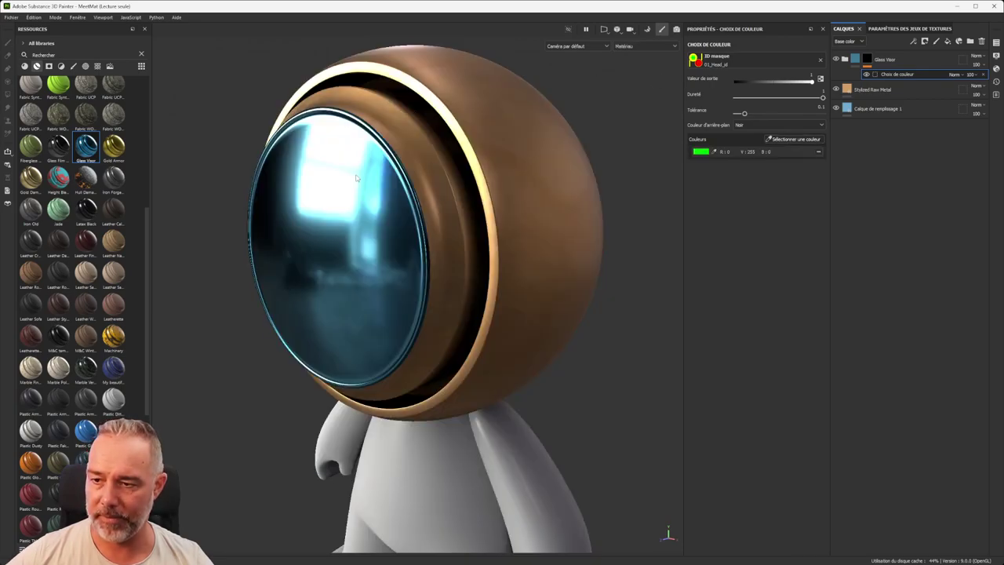
Step: Try applying the Glass Visor smart material to another ID color zone of the head, and undo it
alt+drag(324, 196, 359, 148)
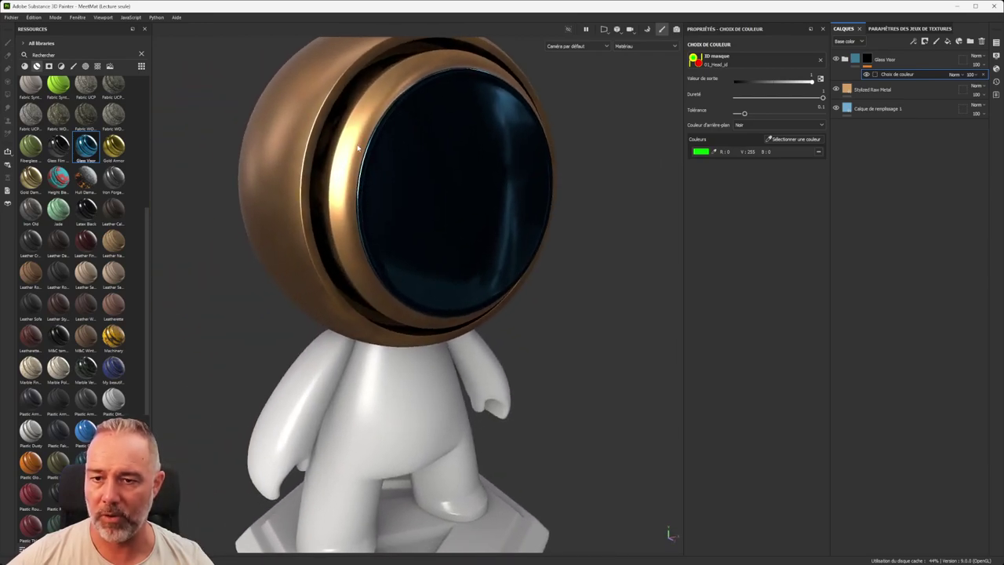
mouse_move(85, 149)
ctrl+mouse_down()
mouse_move(467, 156)
mouse_move(368, 92)
mouse_move(369, 126)
mouse_move(291, 106)
mouse_move(405, 42)
mouse_move(318, 105)
ctrl+mouse_up()
key(ctrl+z)
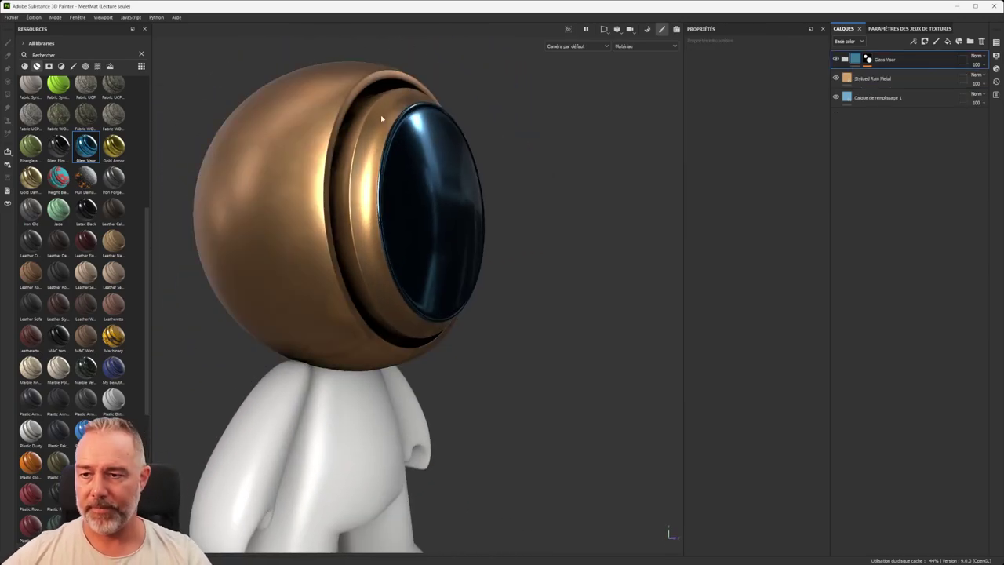
Step: Examine the masked Glass Visor material on the head's front disc from several angles
scroll(478, 152, down, 2)
alt+drag(478, 152, 302, 221)
scroll(302, 176, down, 2)
alt+middle_drag(302, 177, 356, 197)
scroll(356, 196, up, 3)
scroll(356, 197, down, 2)
alt+middle_drag(302, 176, 330, 174)
scroll(329, 171, up, 2)
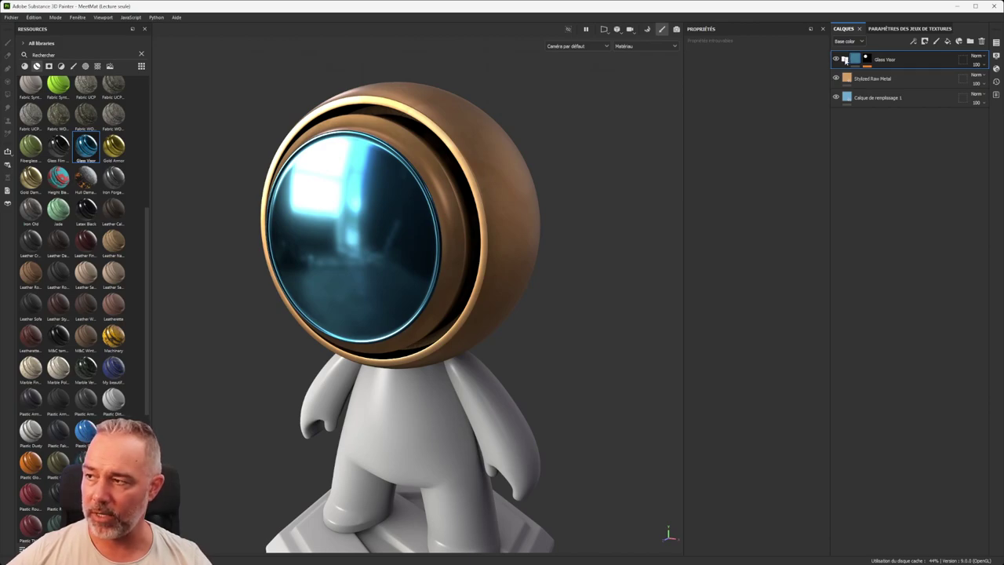
Step: Expand the Glass Visor group, inspect the edge of the front disc, and select the Glowing Edges layer
click(844, 61)
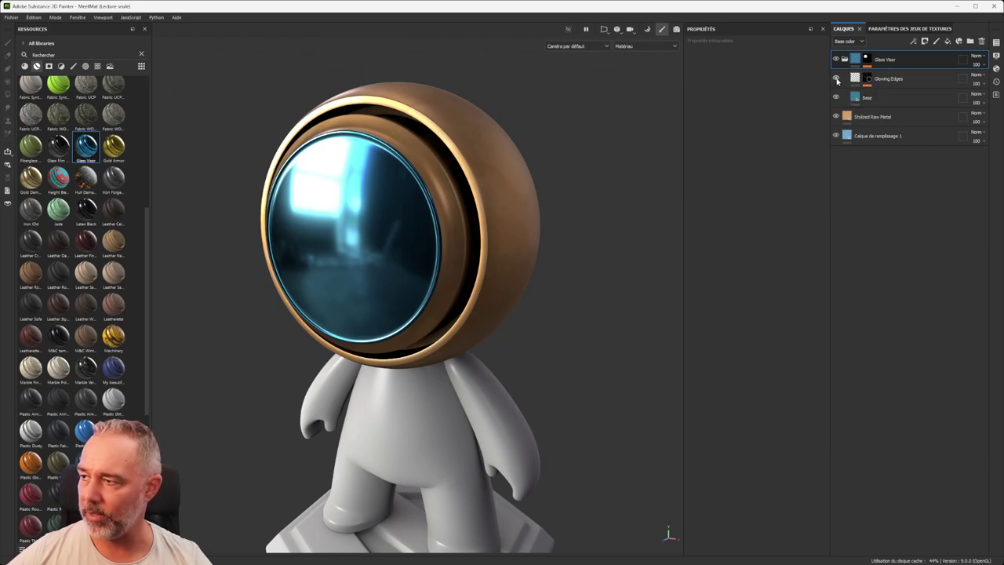
alt+drag(299, 130, 514, 133)
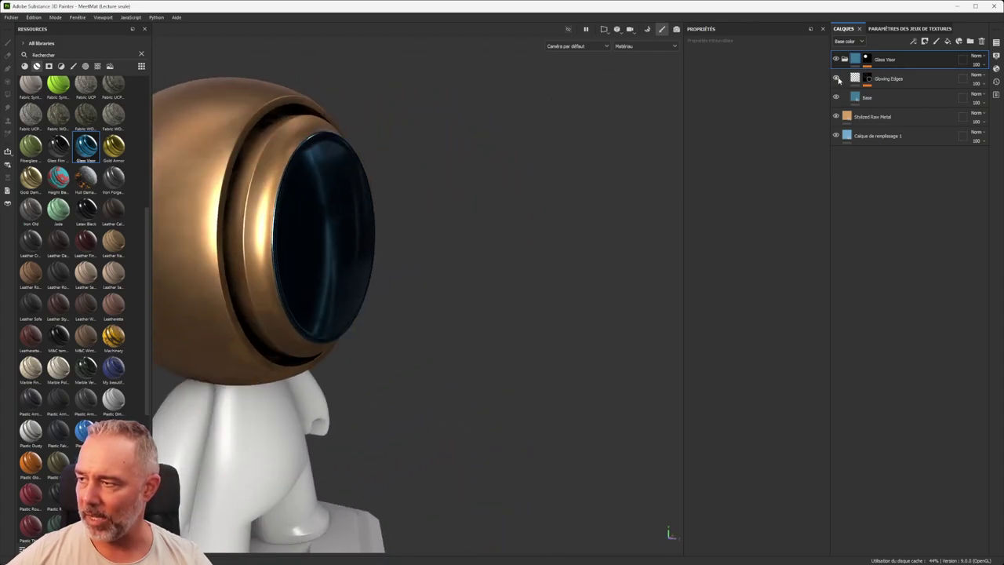
alt+drag(304, 208, 270, 206)
scroll(269, 206, up, 2)
alt+middle_drag(270, 206, 336, 228)
alt+drag(335, 228, 393, 229)
click(916, 78)
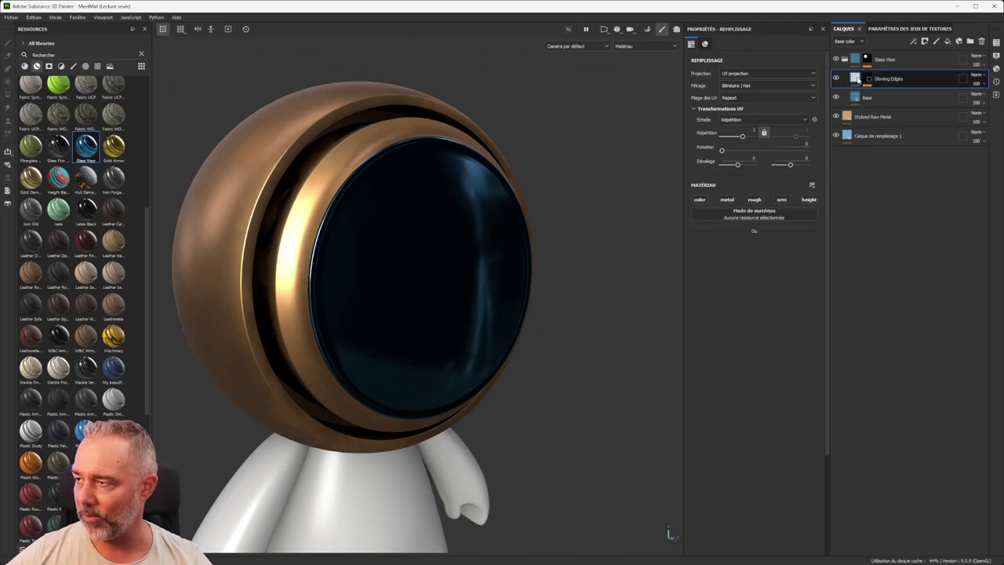
Step: Add an Emissive channel to the 01_Head texture set
click(903, 29)
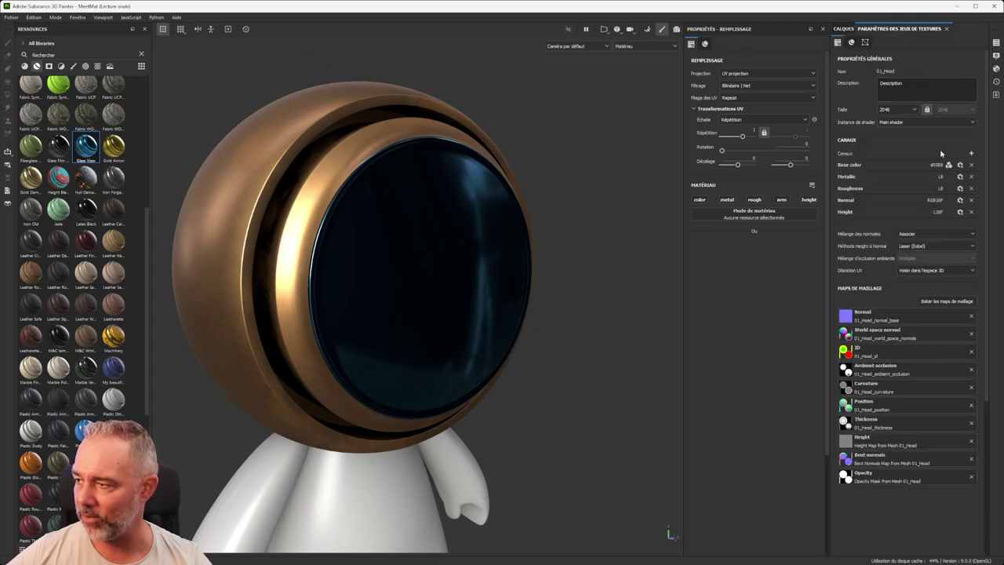
click(971, 153)
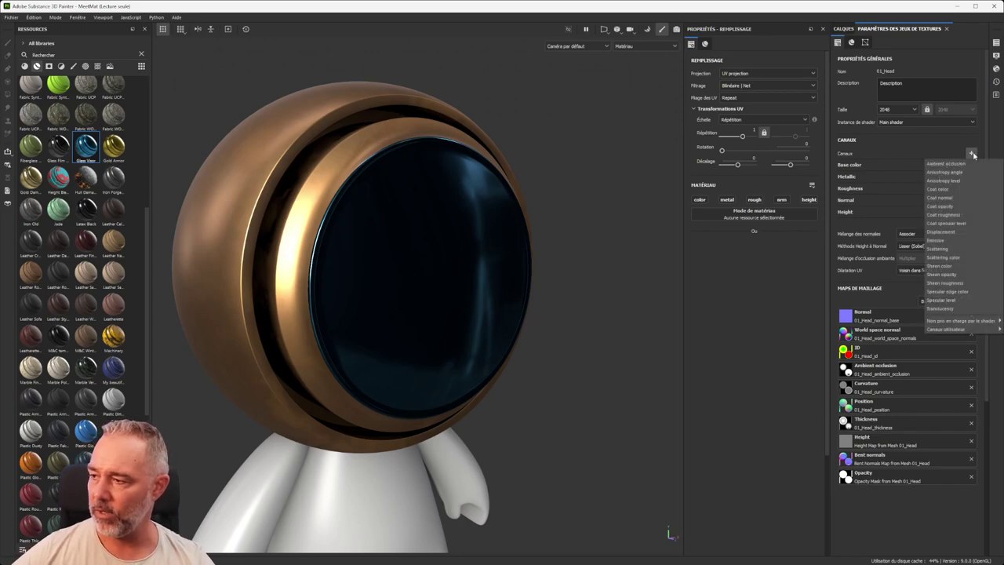
click(934, 240)
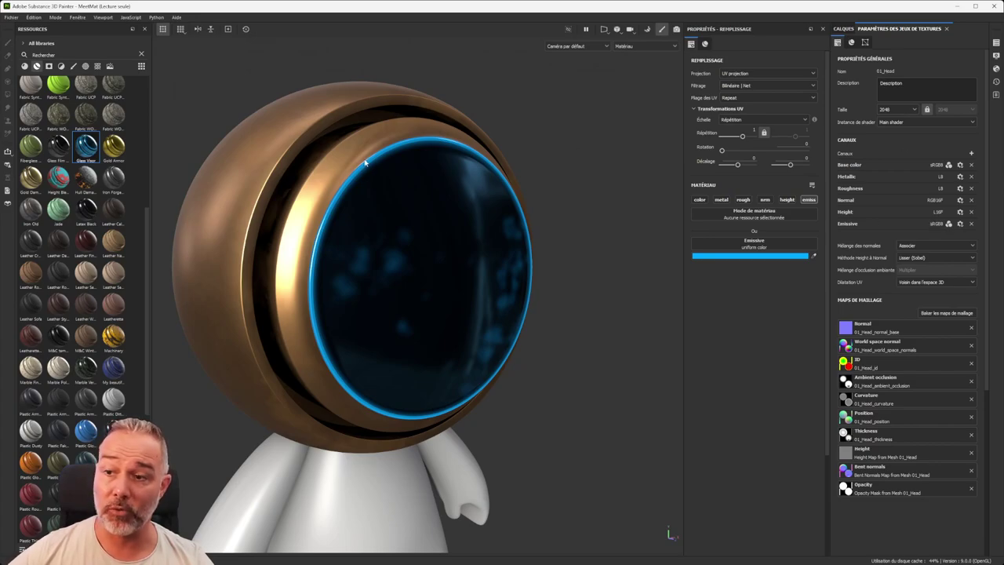
Step: Examine the emissive effect around the visor's edge from different angles and distances
alt+drag(510, 300, 392, 268)
scroll(470, 261, up, 3)
scroll(471, 261, down, 3)
mouse_move(484, 253)
alt+mouse_down()
mouse_move(424, 244)
mouse_move(470, 237)
mouse_move(526, 254)
mouse_move(394, 217)
mouse_move(358, 254)
mouse_move(338, 244)
mouse_move(562, 256)
mouse_move(534, 256)
alt+mouse_up()
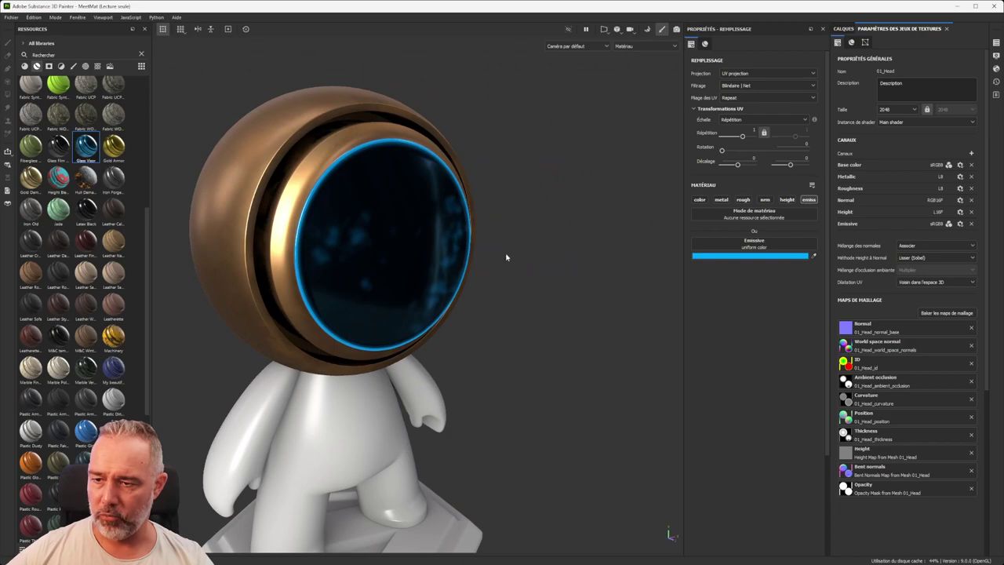
scroll(511, 256, up, 2)
scroll(487, 254, down, 3)
click(423, 252)
alt+drag(265, 253, 548, 188)
Step: Return to the layer stack and collapse the Glass Visor group
click(843, 28)
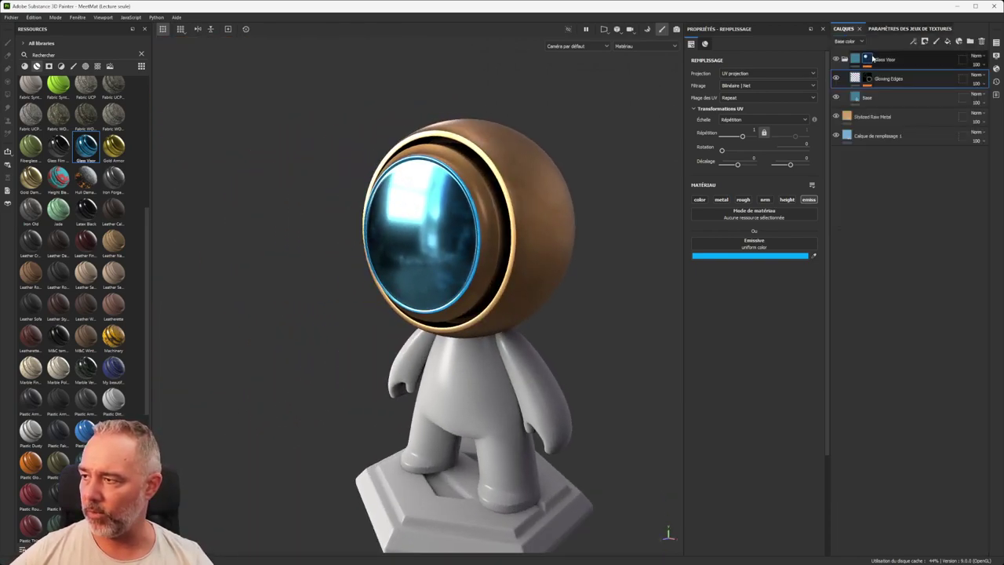
click(844, 59)
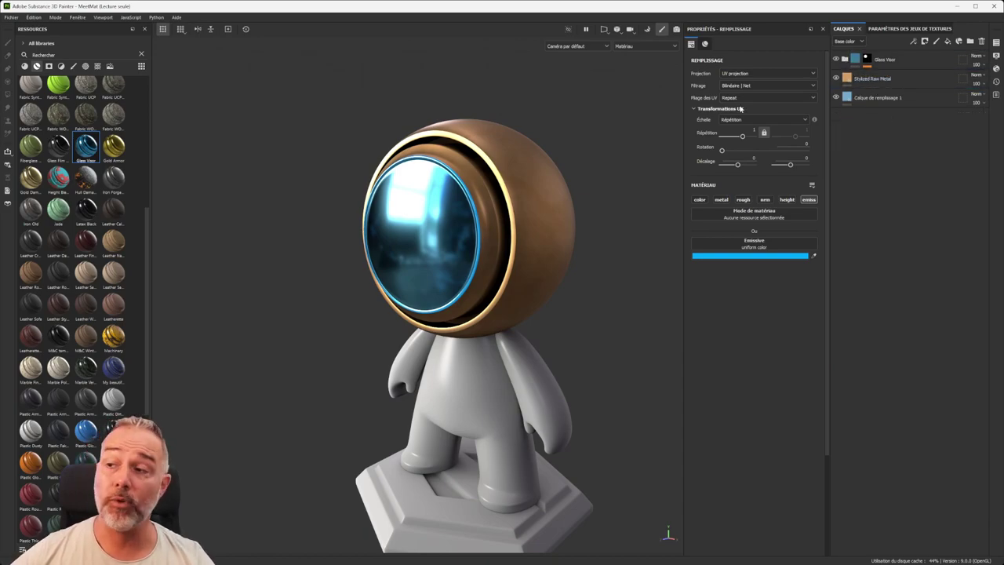
scroll(466, 231, up, 3)
scroll(466, 230, down, 3)
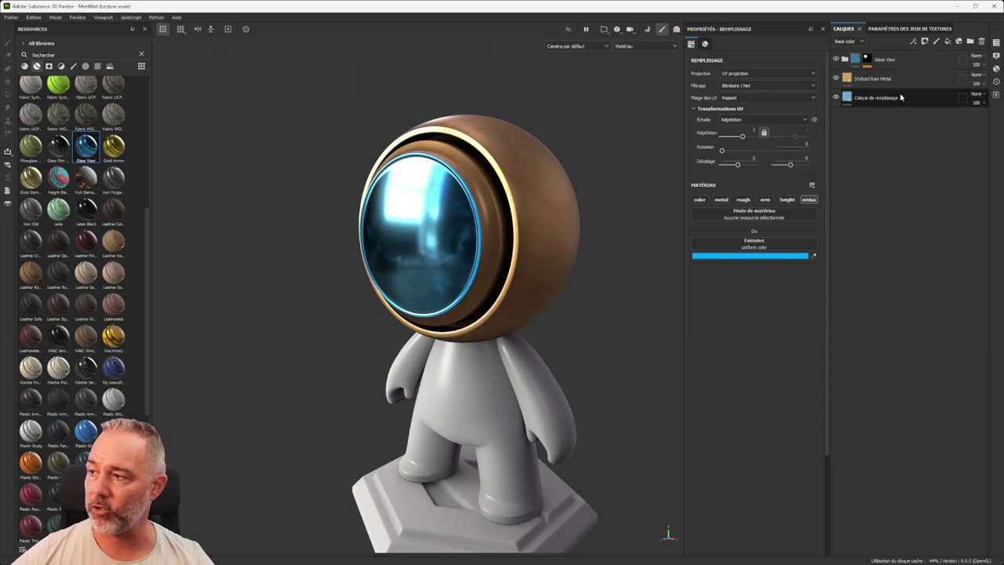
Step: Select the Stylized Raw Metal layer and hide the Glass Visor group
click(870, 79)
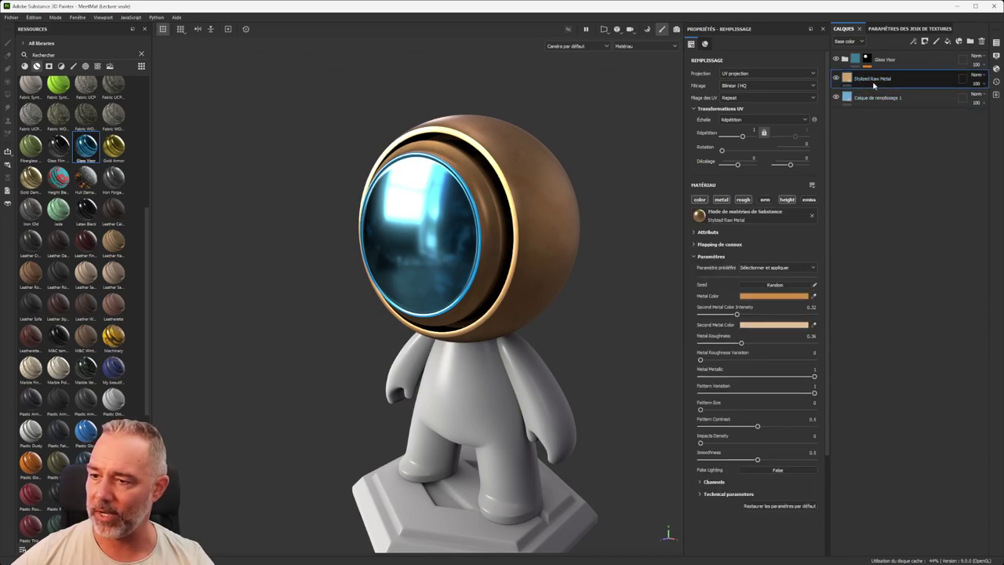
scroll(562, 163, up, 3)
scroll(563, 162, down, 3)
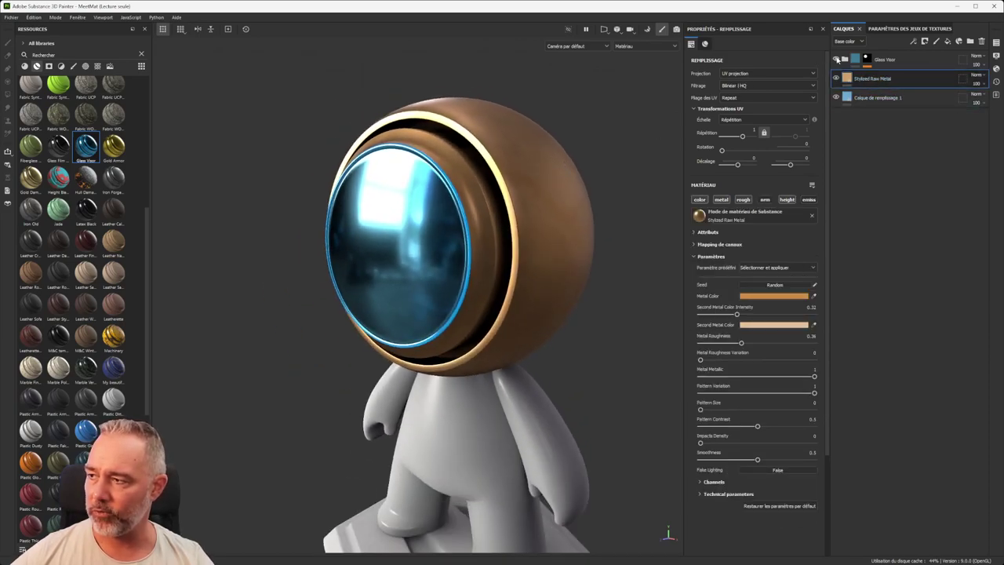
click(836, 59)
scroll(474, 155, up, 2)
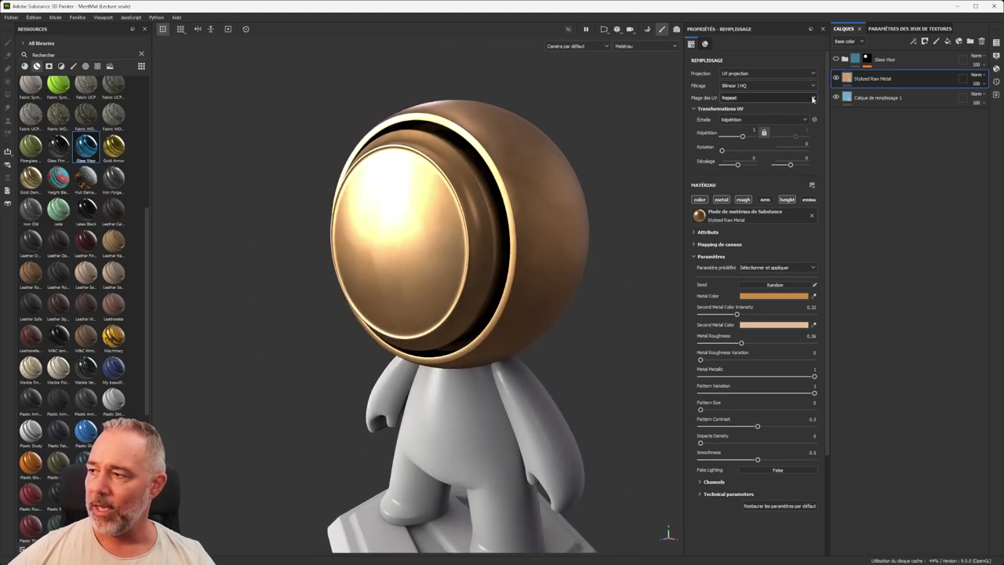
Step: Compare Calque de remplissage 1 with the Stylized Raw Metal layer shown above it, and examine the head's zones from several angles
click(875, 97)
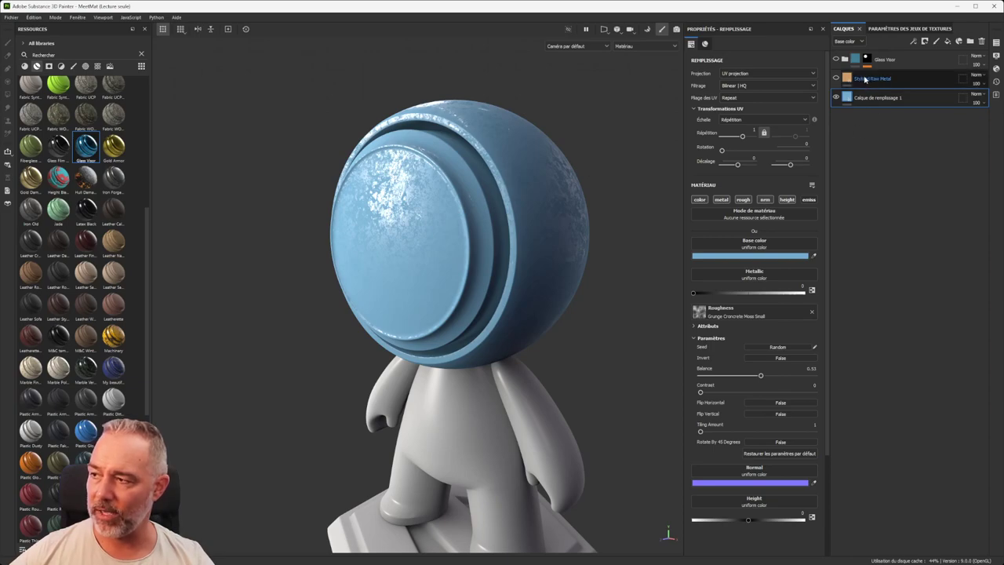
click(836, 77)
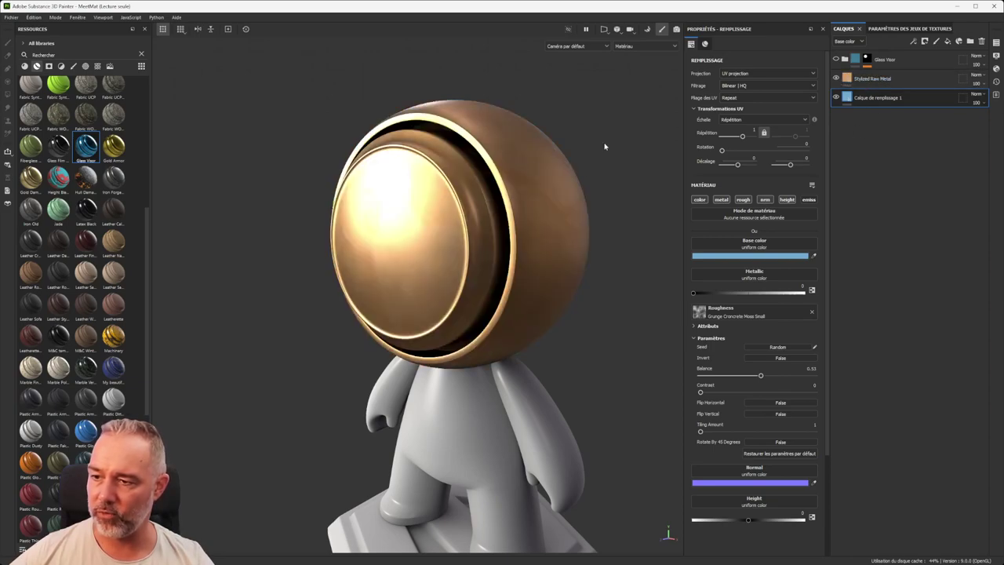
alt+drag(346, 180, 480, 175)
scroll(400, 178, up, 3)
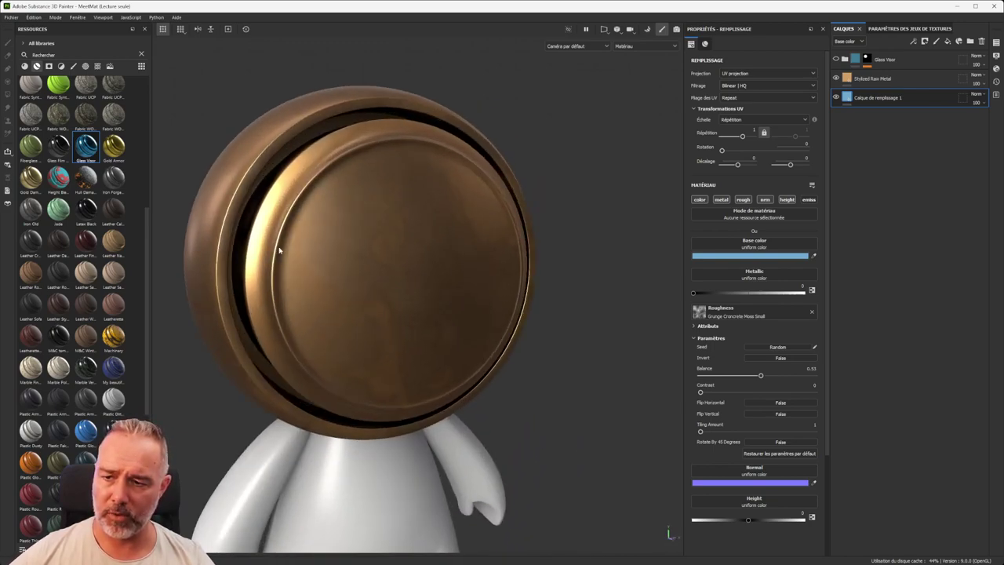
scroll(278, 237, down, 3)
alt+middle_drag(278, 238, 330, 247)
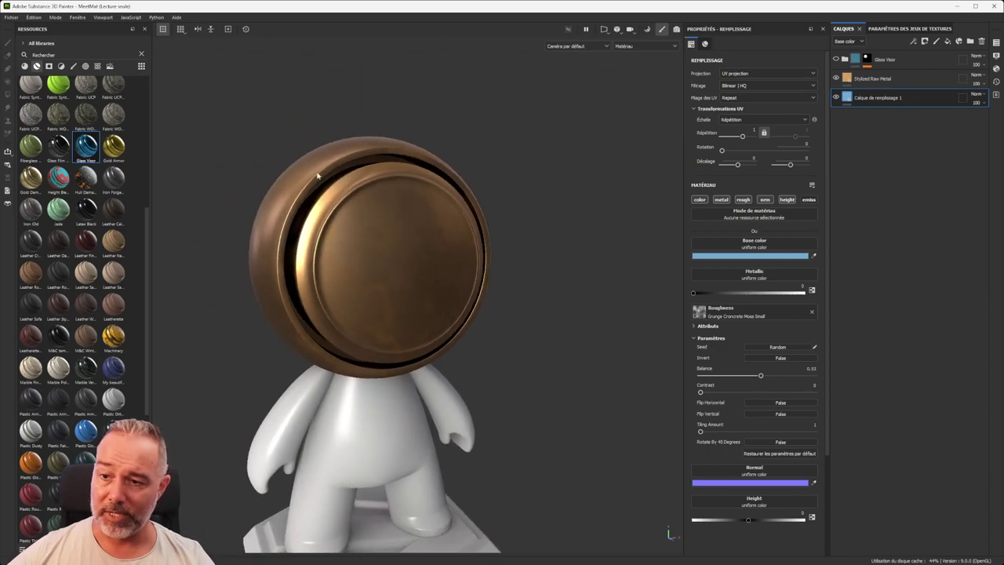
scroll(310, 258, up, 4)
scroll(309, 261, down, 3)
alt+drag(384, 253, 251, 248)
scroll(434, 250, up, 2)
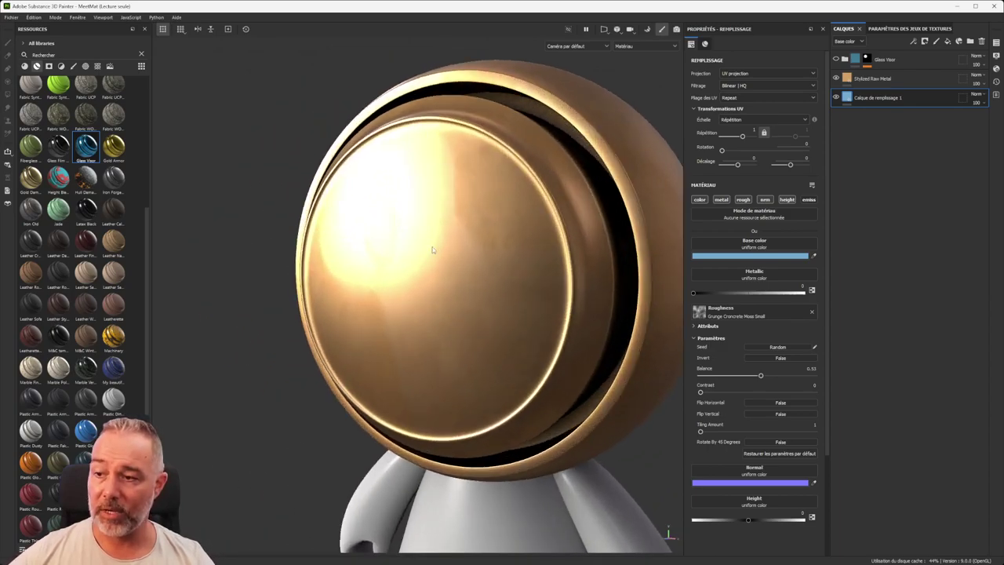
scroll(434, 250, down, 2)
alt+drag(467, 251, 478, 224)
scroll(443, 216, up, 2)
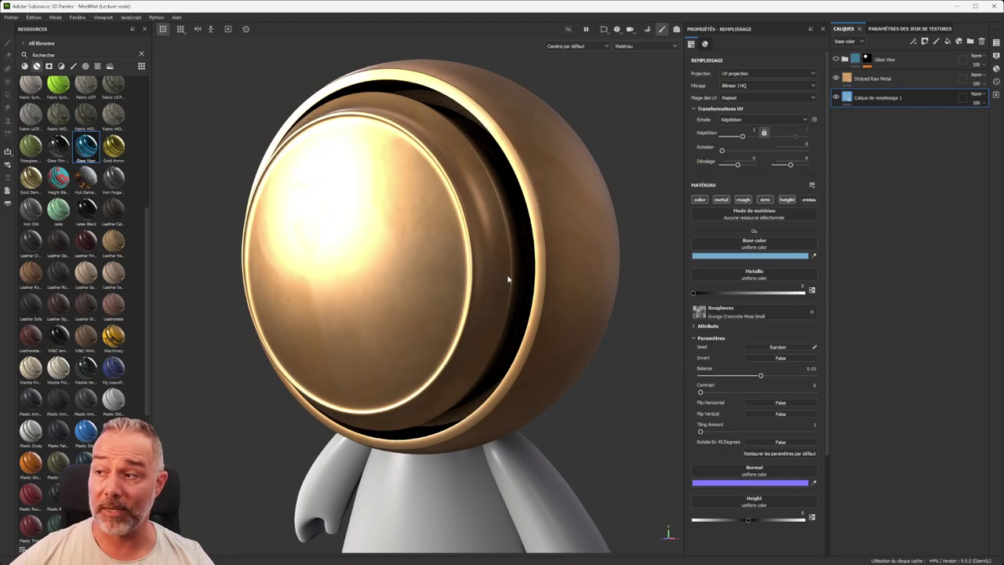
Step: Browse the smart masks and apply Stains Scratched to the Stylized Raw Metal layer
right_click(906, 77)
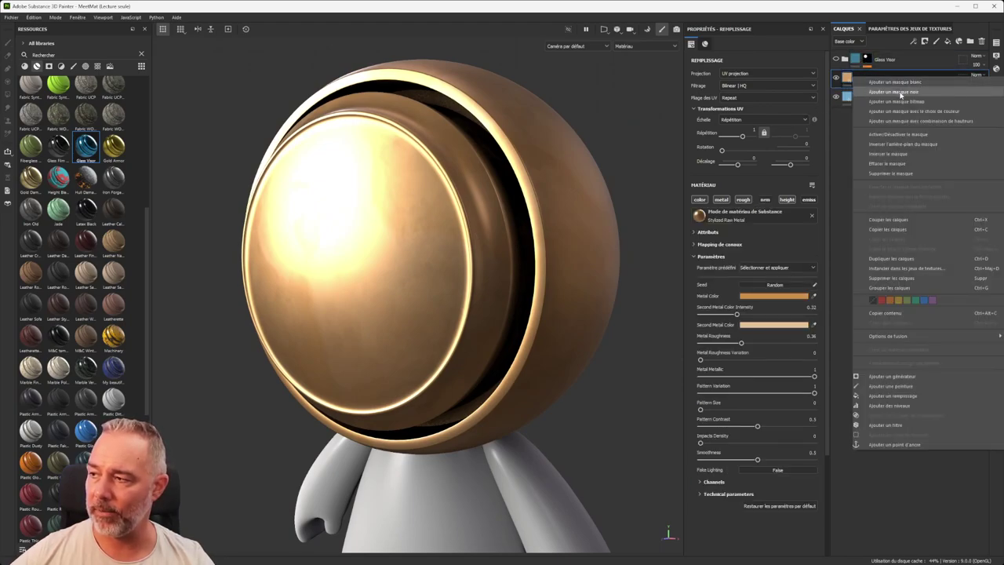
click(842, 134)
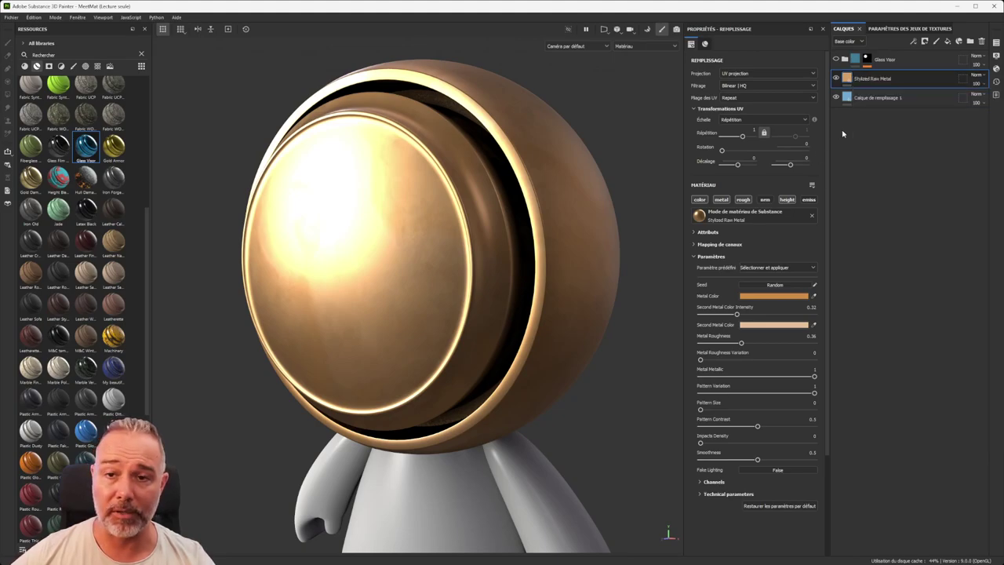
click(49, 66)
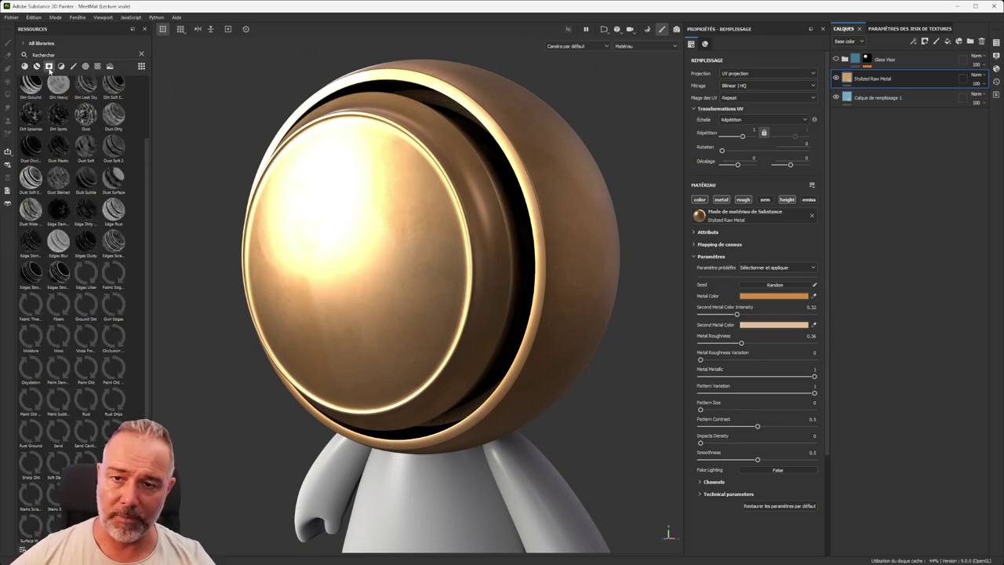
scroll(25, 147, up, 3)
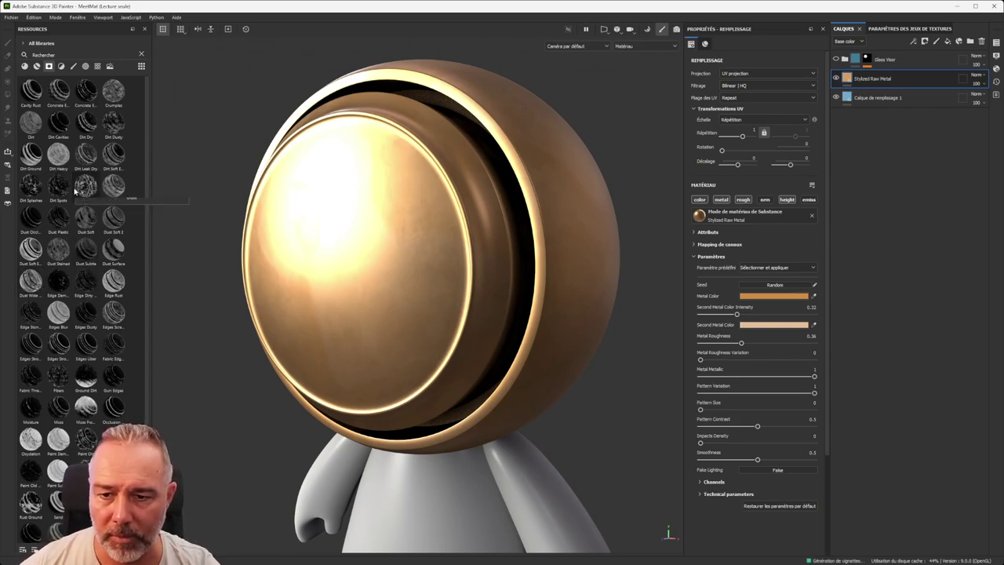
scroll(75, 191, down, 2)
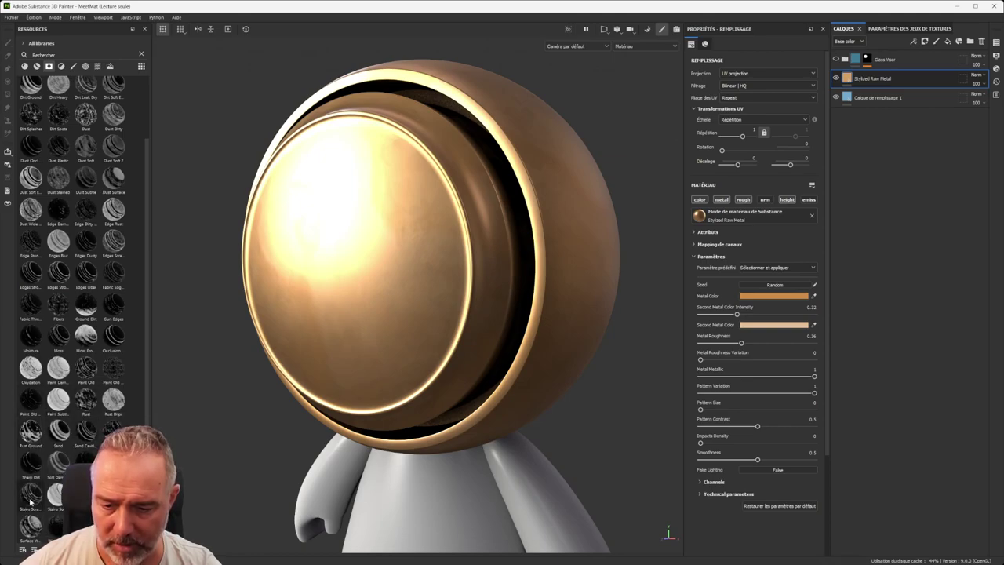
mouse_move(29, 502)
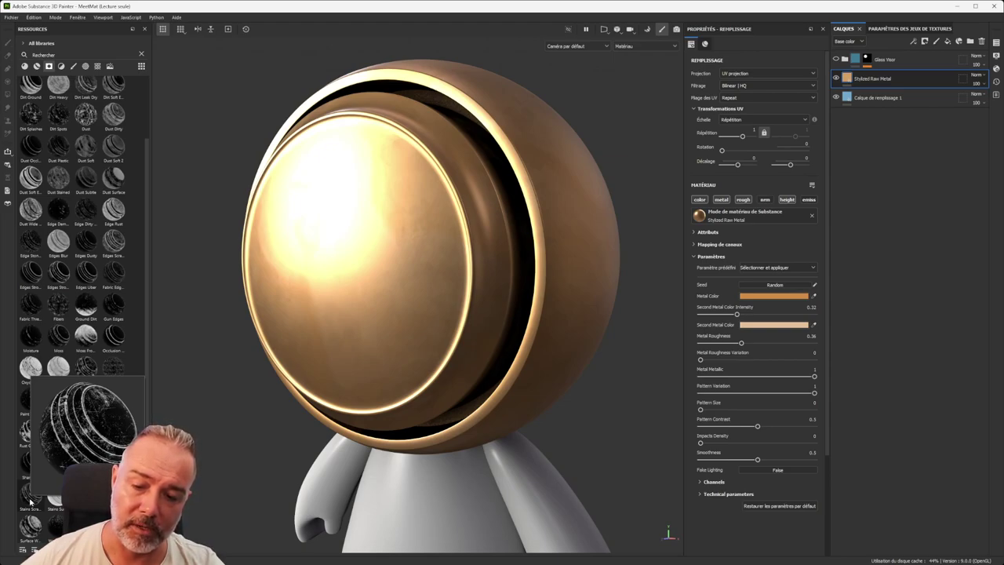
drag(28, 500, 894, 81)
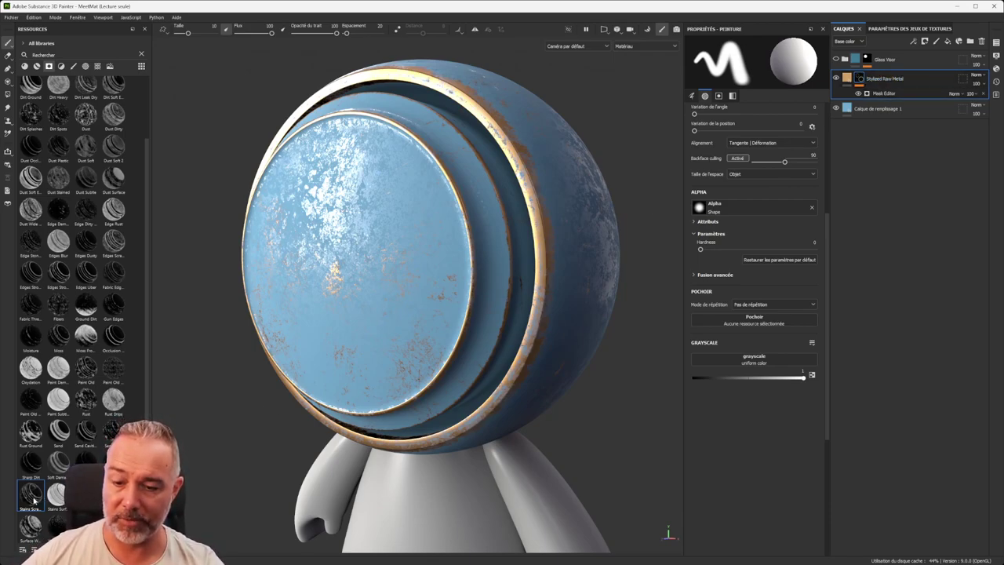
mouse_move(33, 499)
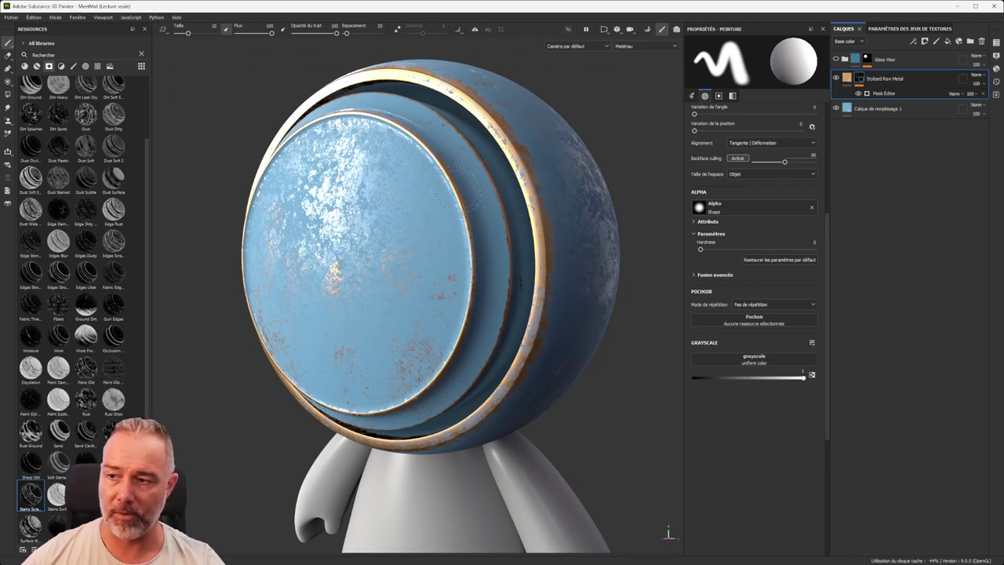
Step: Examine how the smart mask spreads the metal over the head's edges and surfaces, from several angles and distances
scroll(464, 210, down, 2)
scroll(465, 210, up, 3)
scroll(465, 210, down, 2)
alt+drag(392, 214, 348, 216)
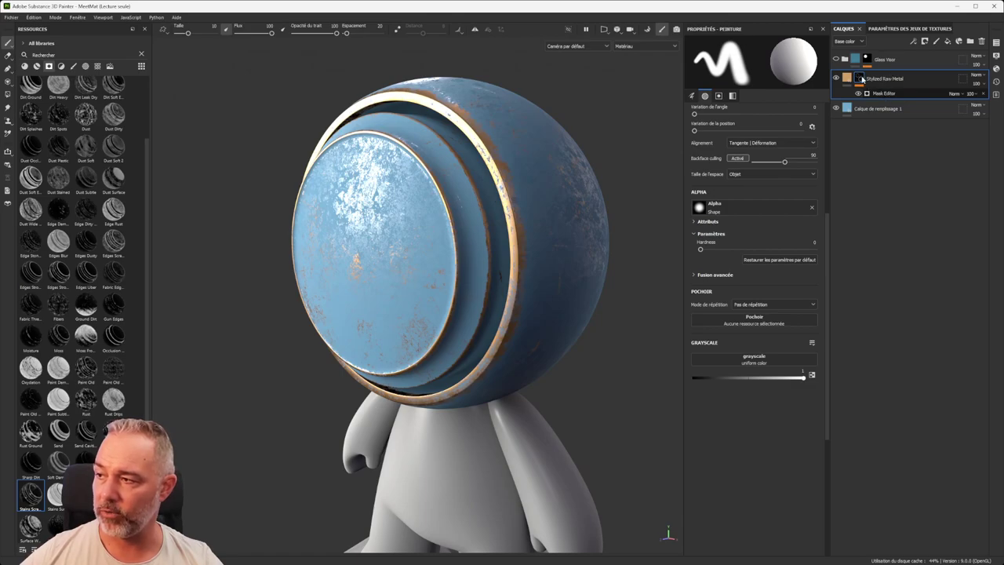
alt+middle_drag(490, 224, 490, 253)
scroll(494, 251, down, 1)
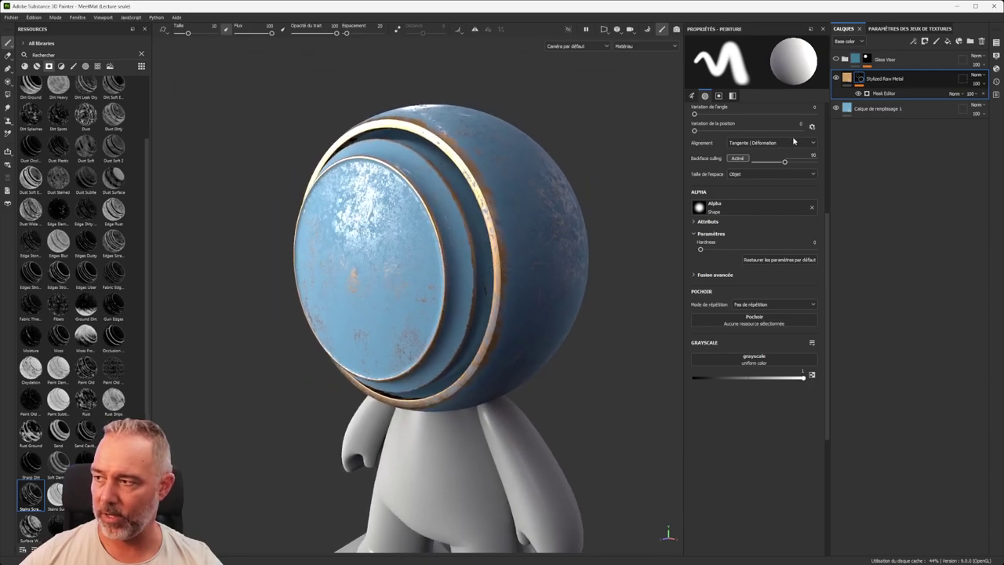
right_click(859, 79)
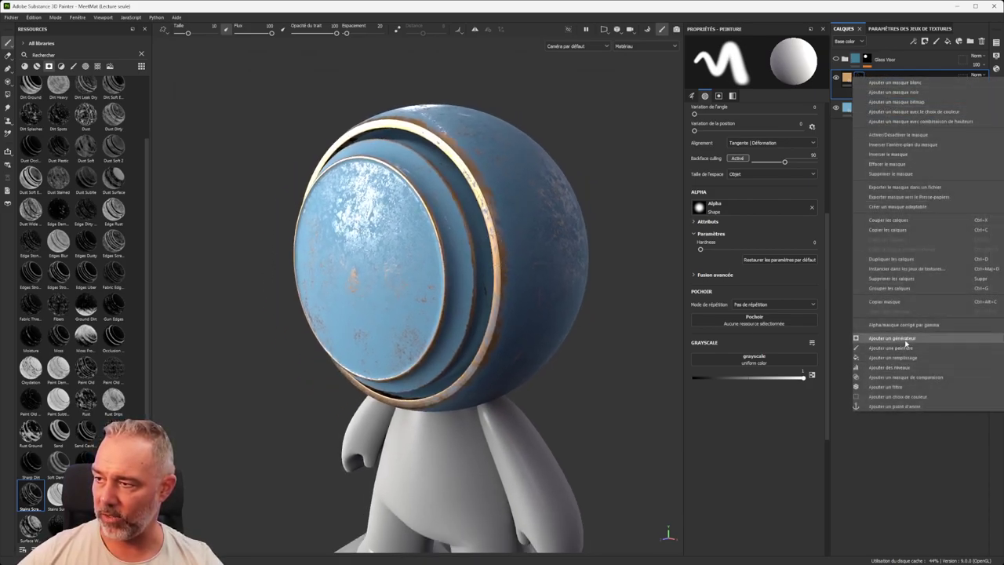
click(908, 446)
scroll(535, 216, up, 3)
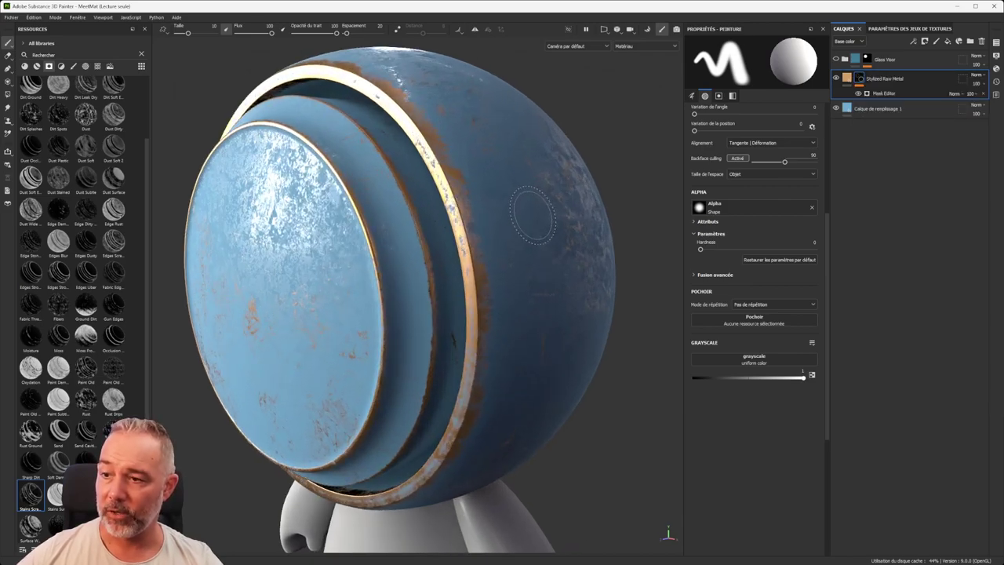
alt+middle_drag(444, 212, 479, 255)
scroll(469, 235, down, 2)
alt+drag(463, 229, 377, 207)
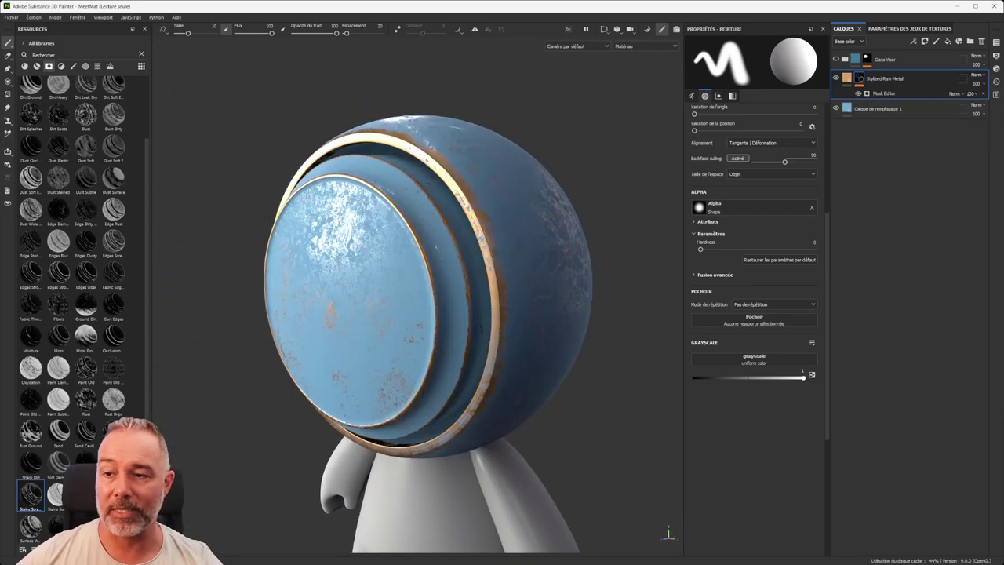
scroll(443, 195, up, 3)
scroll(469, 211, down, 2)
alt+middle_drag(472, 212, 463, 188)
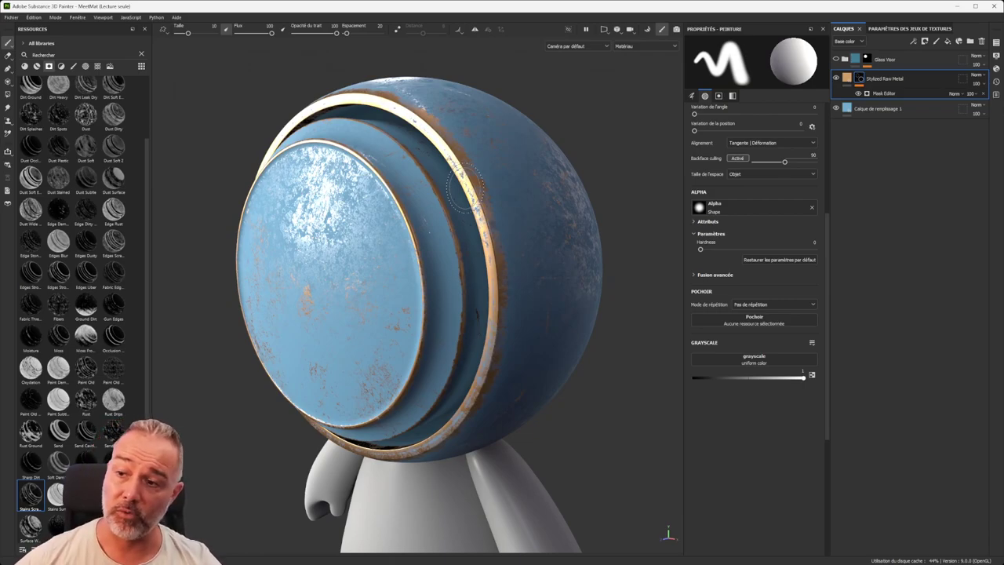
alt+middle_drag(476, 231, 465, 254)
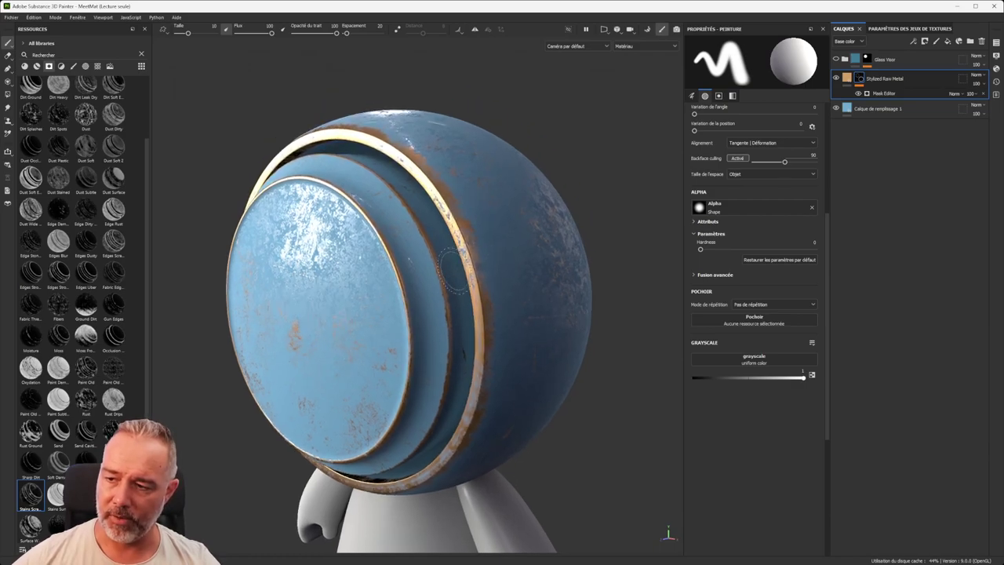
scroll(465, 254, up, 3)
scroll(465, 254, down, 2)
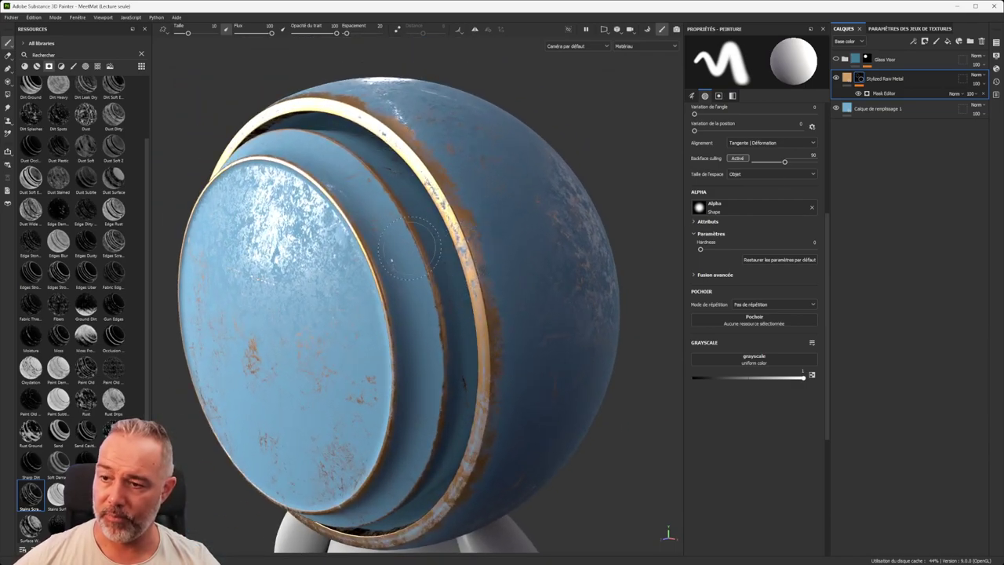
scroll(465, 254, down, 3)
alt+drag(253, 287, 471, 286)
alt+middle_drag(265, 247, 360, 236)
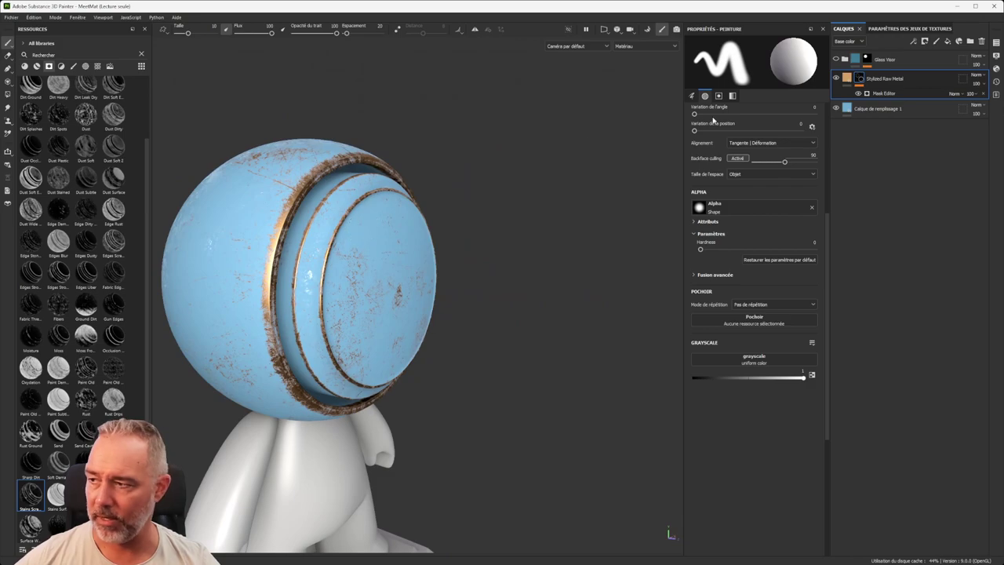
Step: Open the settings of the metal layer's Mask Editor generator and review its parameters and image inputs
click(884, 93)
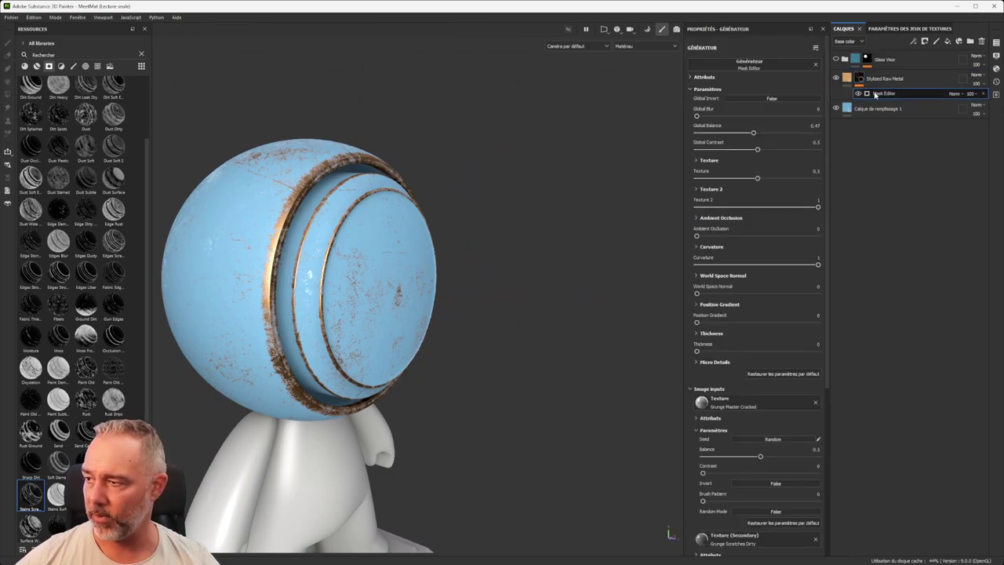
scroll(736, 212, down, 5)
scroll(736, 212, down, 5)
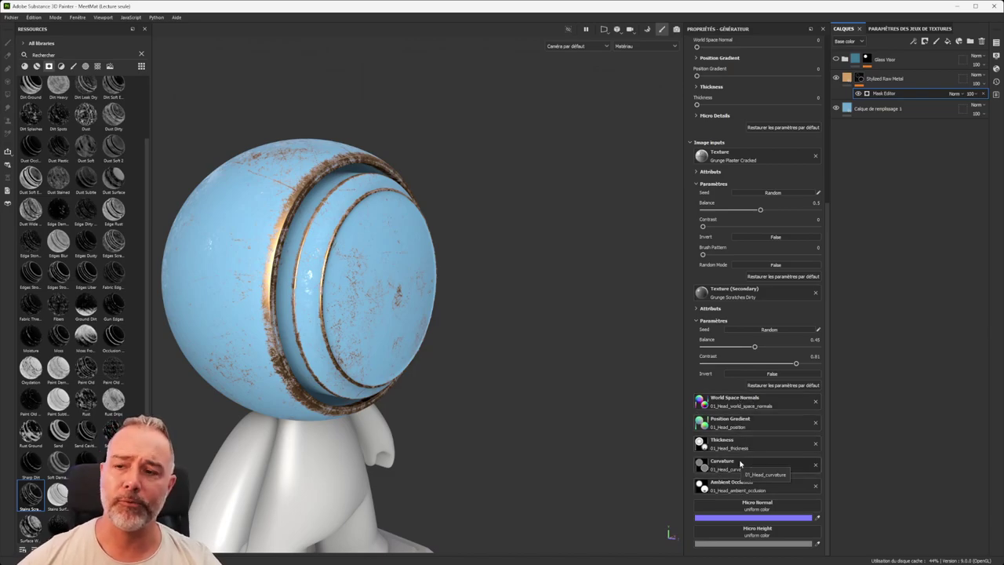
Step: Examine the worn edges and scratches around the head's rings and front disc from close up and from the whole figure
scroll(428, 255, up, 2)
alt+drag(439, 257, 482, 239)
alt+middle_drag(367, 229, 413, 199)
scroll(412, 198, down, 2)
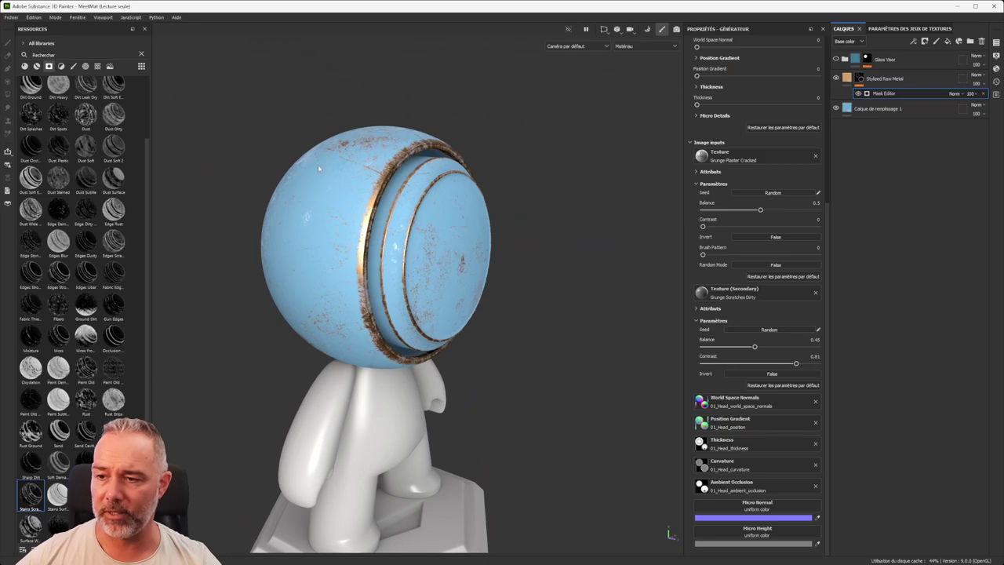
scroll(437, 266, up, 3)
scroll(445, 278, down, 4)
scroll(457, 278, up, 3)
scroll(457, 277, up, 3)
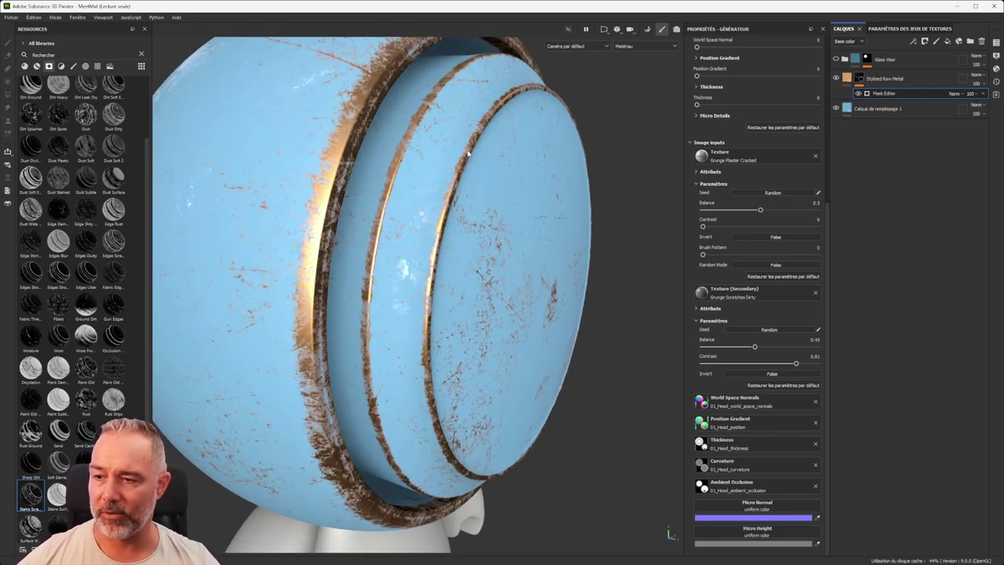
scroll(350, 238, down, 3)
alt+drag(448, 214, 411, 200)
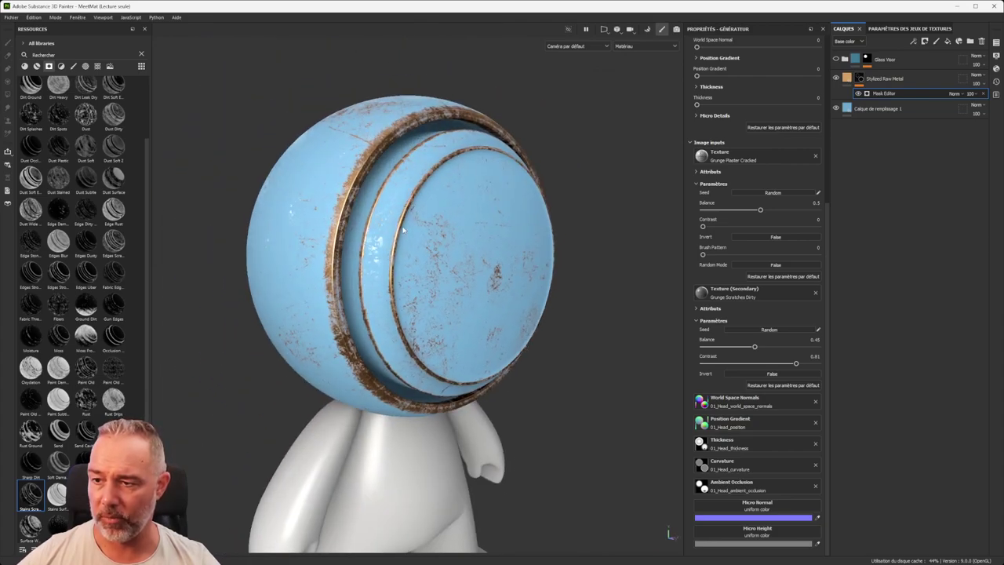
alt+drag(363, 223, 398, 160)
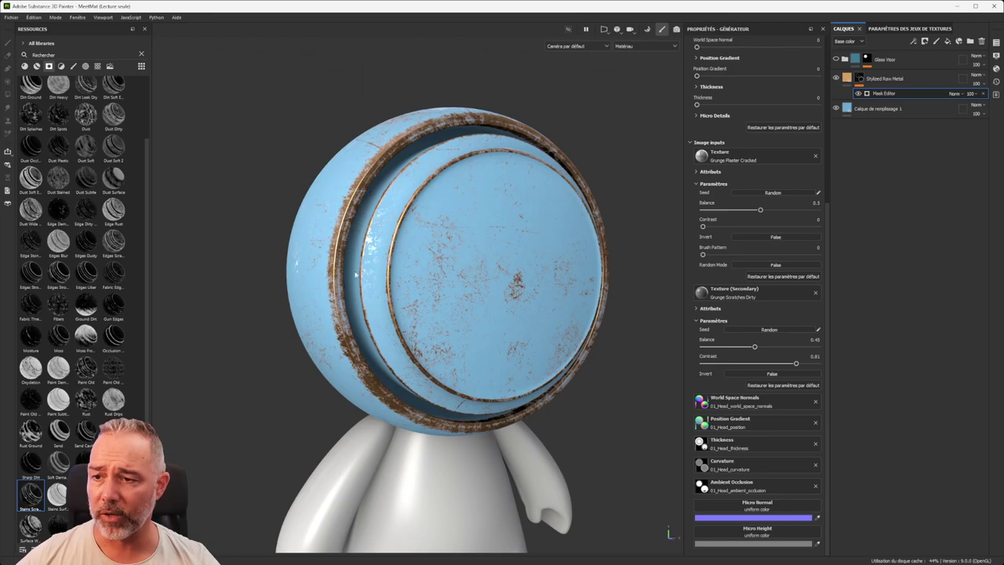
scroll(351, 267, down, 3)
alt+drag(351, 266, 399, 129)
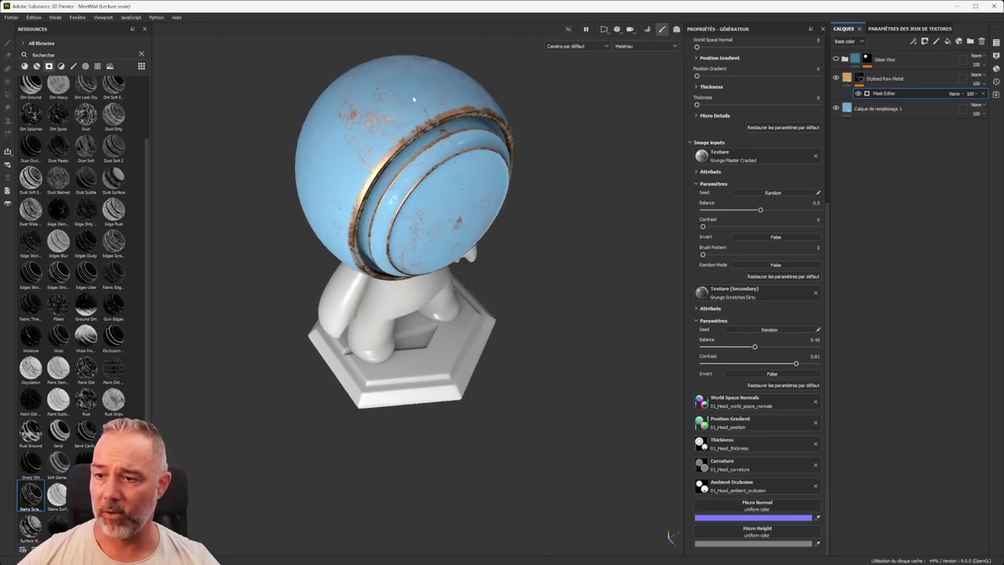
alt+drag(428, 181, 416, 93)
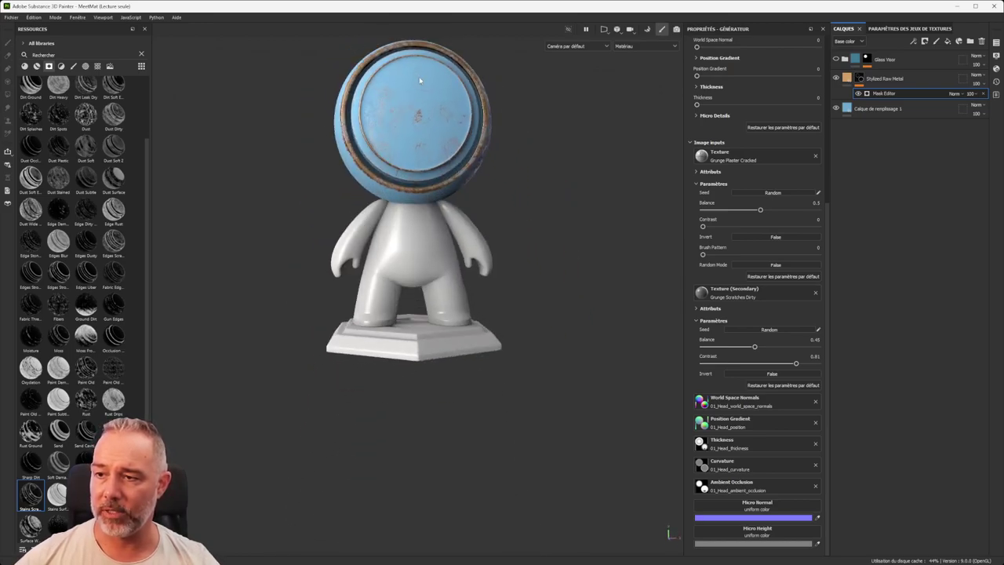
alt+middle_drag(424, 240, 417, 399)
alt+drag(416, 399, 410, 331)
scroll(410, 330, up, 3)
alt+middle_drag(425, 340, 399, 303)
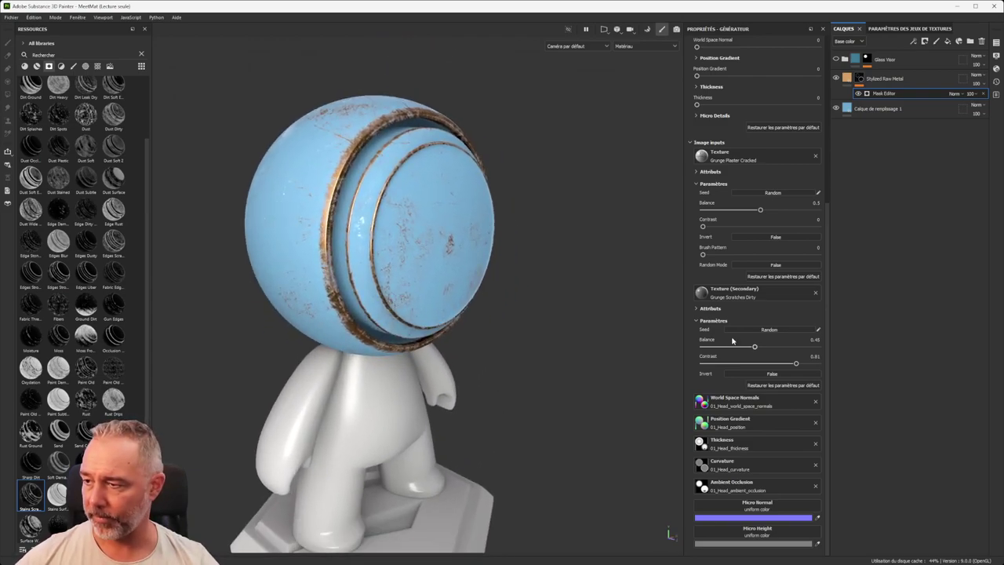
scroll(432, 279, up, 2)
scroll(432, 279, down, 2)
scroll(432, 281, down, 1)
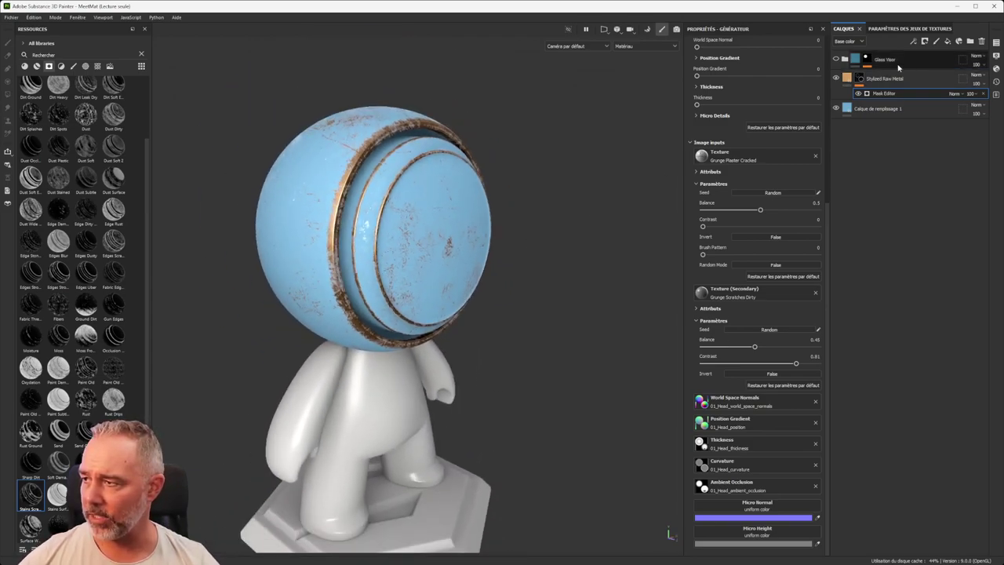
Step: Set the Mask Editor's Global Balance to 0.89 and Global Contrast to 0.42
click(861, 94)
scroll(735, 181, up, 6)
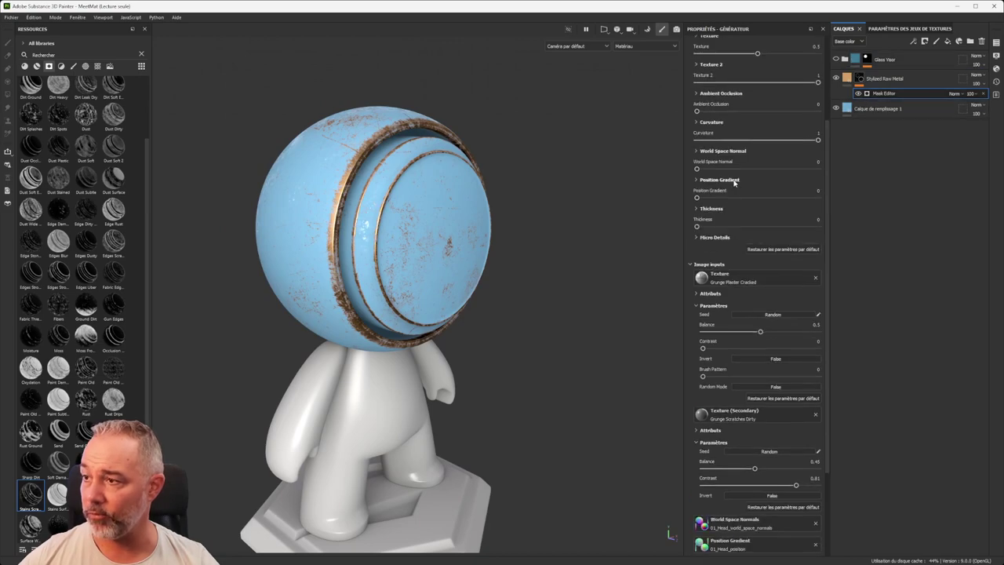
drag(754, 134, 747, 153)
scroll(374, 199, up, 3)
alt+drag(374, 199, 294, 218)
drag(812, 133, 806, 134)
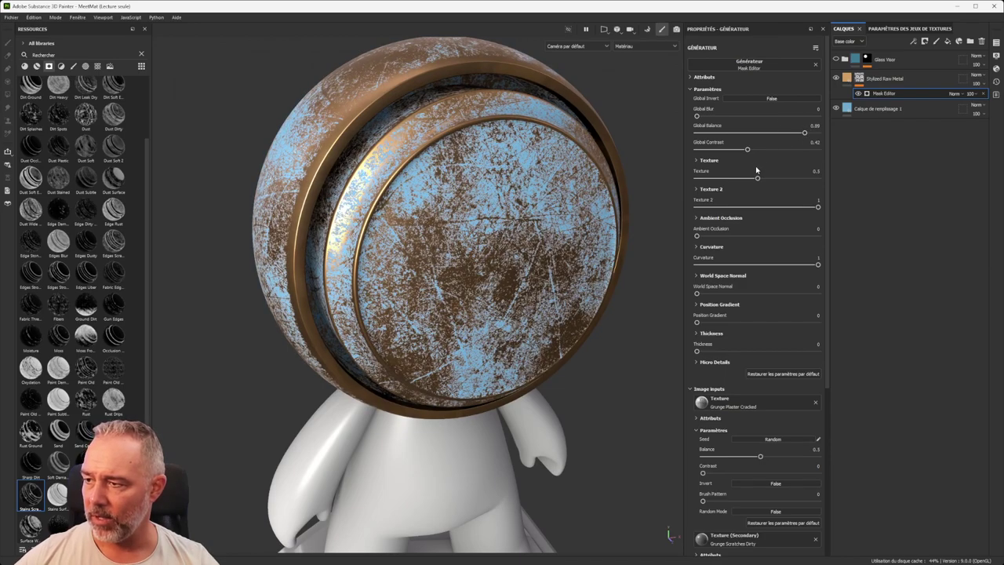
Step: Set the generator's Texture amount to 0.92 and Texture 2 to 0.5
drag(757, 180, 757, 208)
scroll(739, 430, down, 4)
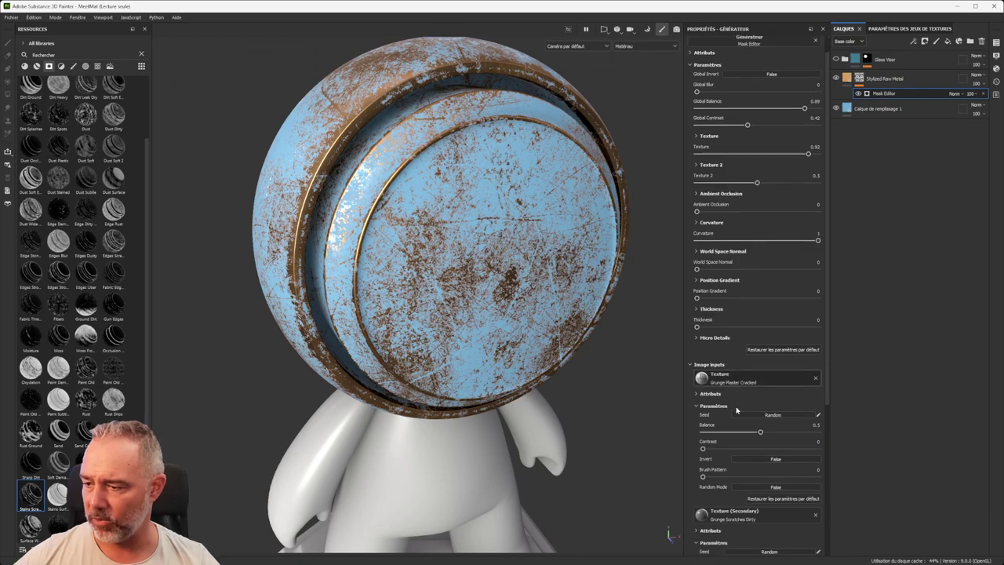
scroll(739, 416, up, 4)
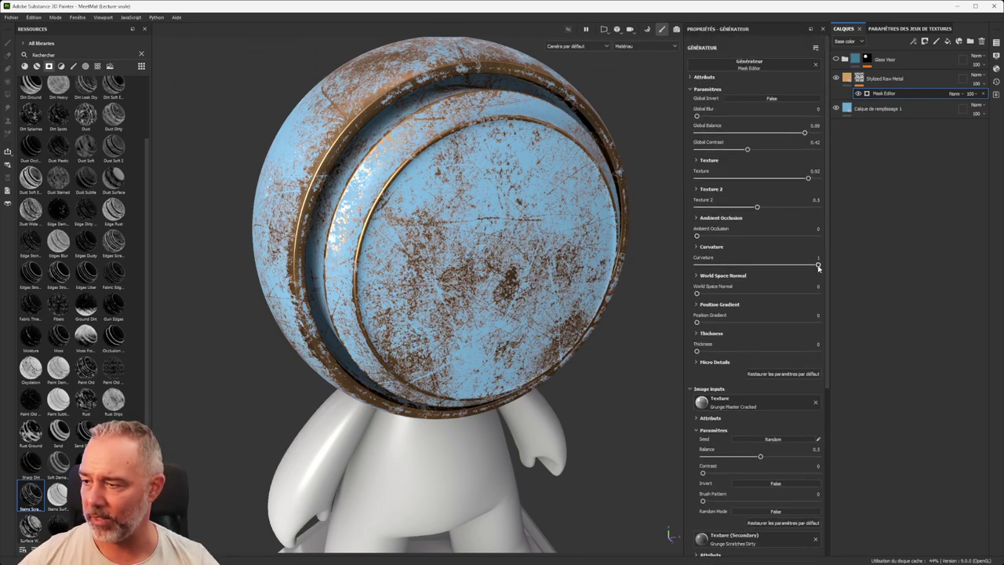
Step: Set the generator's Curvature to 0.87 and check the edge wear around the head
drag(818, 267, 784, 265)
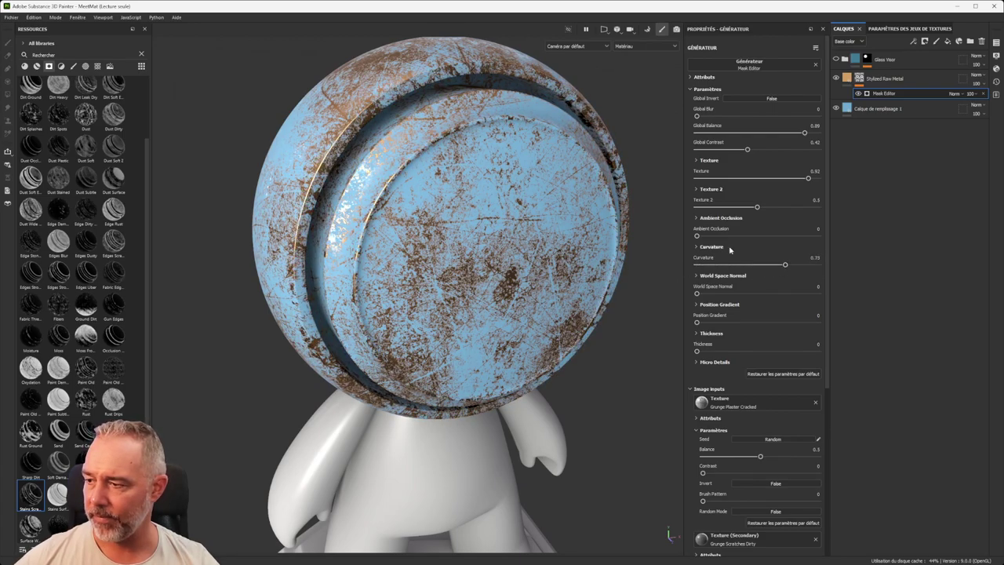
drag(785, 264, 802, 264)
scroll(396, 213, down, 3)
mouse_move(396, 213)
alt+mouse_down()
mouse_move(470, 218)
mouse_move(393, 210)
alt+mouse_up()
scroll(393, 210, up, 3)
scroll(393, 210, down, 2)
alt+drag(281, 238, 511, 186)
scroll(378, 220, up, 4)
scroll(378, 220, down, 1)
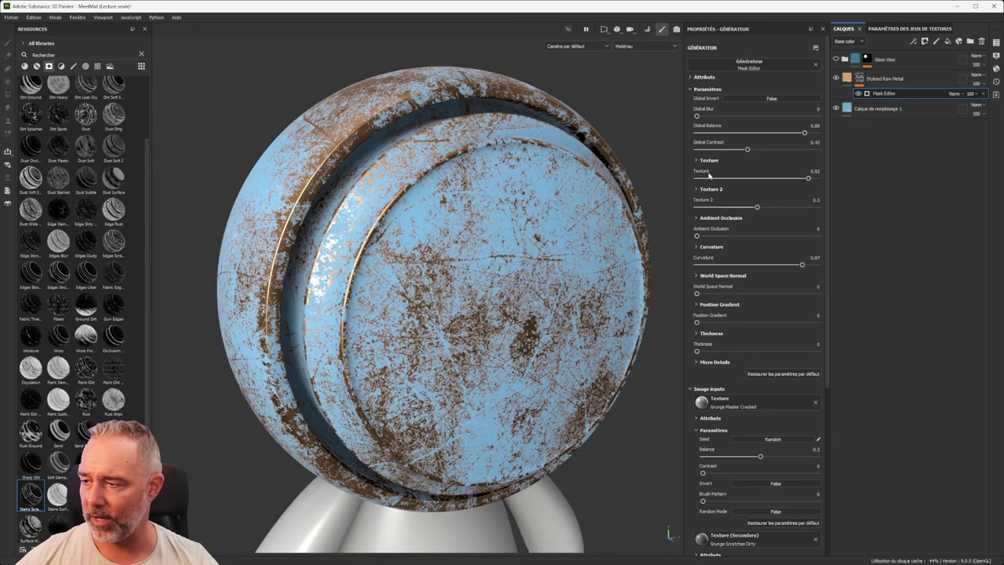
Step: Set the generator's World Space Normal to 1 and check the metal coverage on the head's top and sides
drag(697, 296, 785, 294)
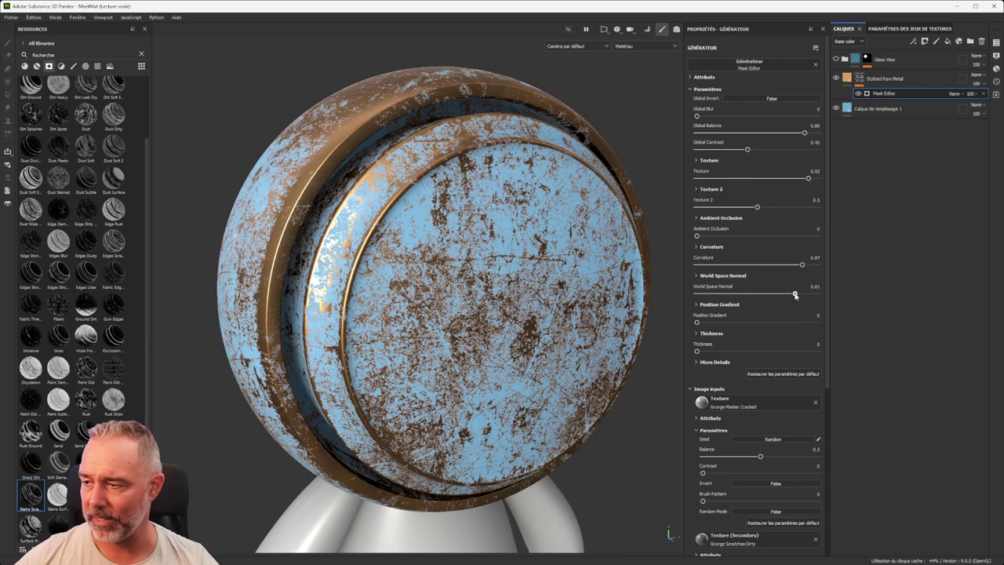
scroll(437, 168, down, 3)
alt+drag(437, 169, 480, 63)
scroll(423, 228, down, 3)
drag(786, 295, 845, 300)
alt+drag(369, 274, 233, 340)
scroll(413, 233, up, 4)
alt+middle_drag(414, 233, 410, 201)
alt+drag(572, 266, 443, 238)
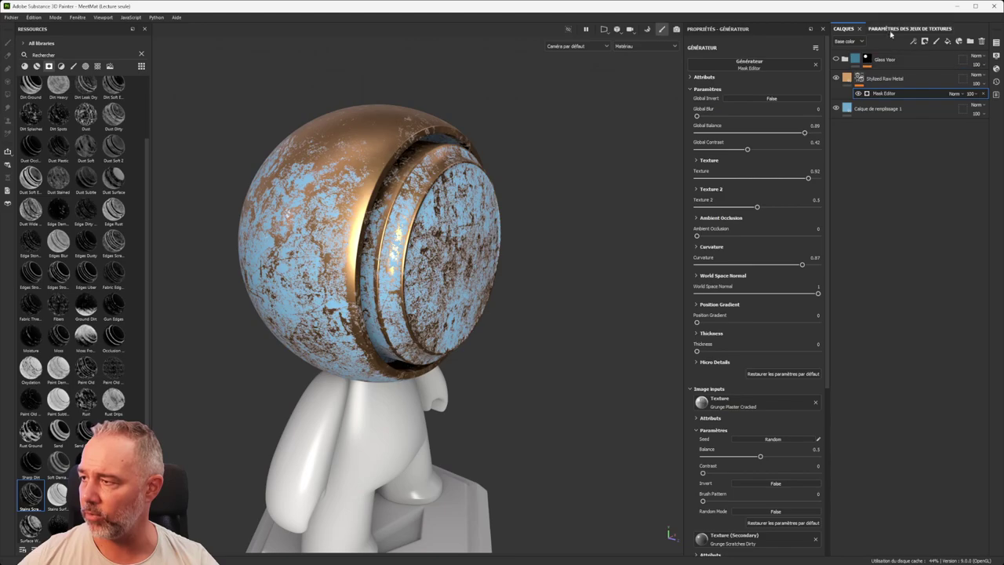
Step: Create a smart mask from the Stylized Raw Metal layer's mask and rename it "mon super smart mask" in the library
right_click(862, 78)
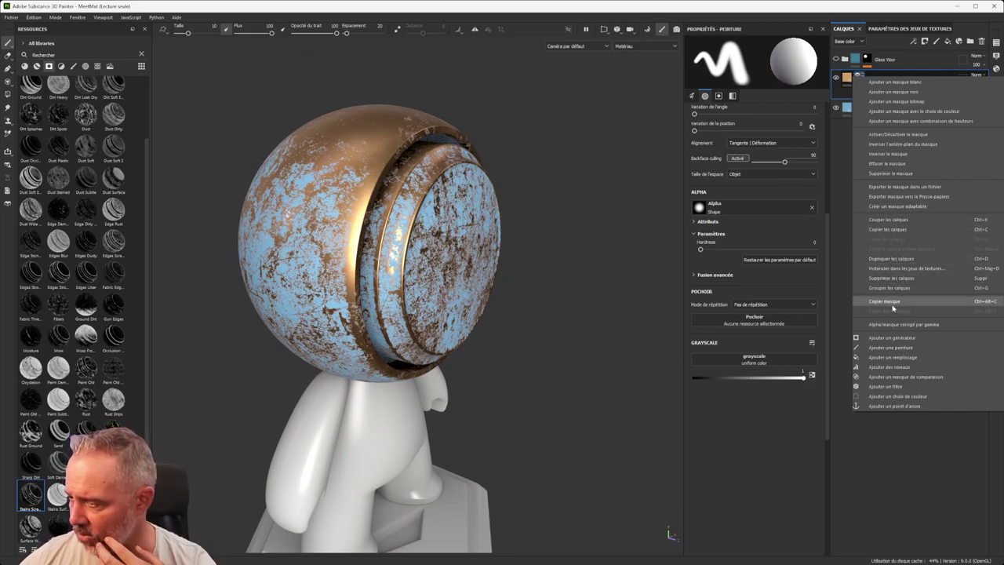
click(895, 207)
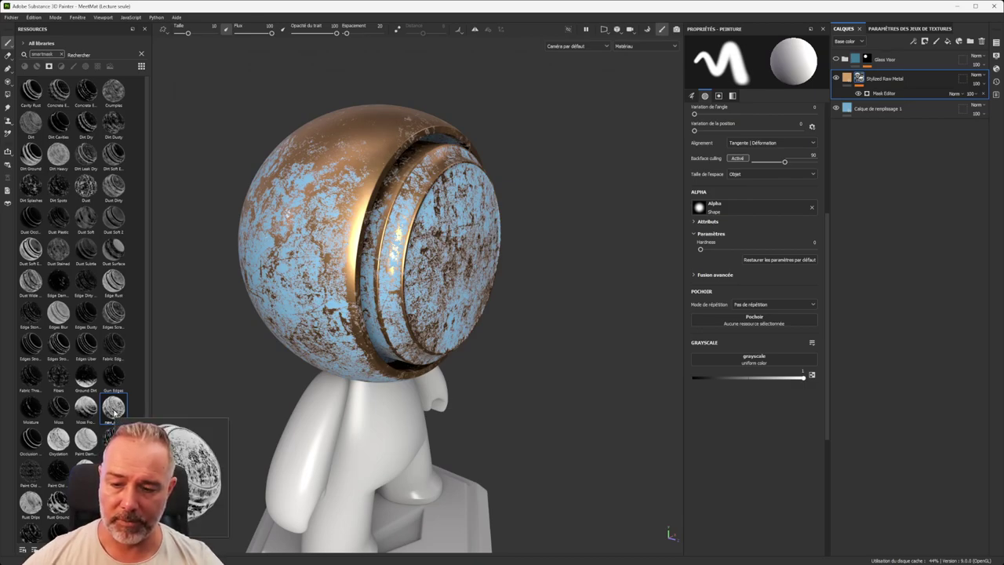
right_click(114, 412)
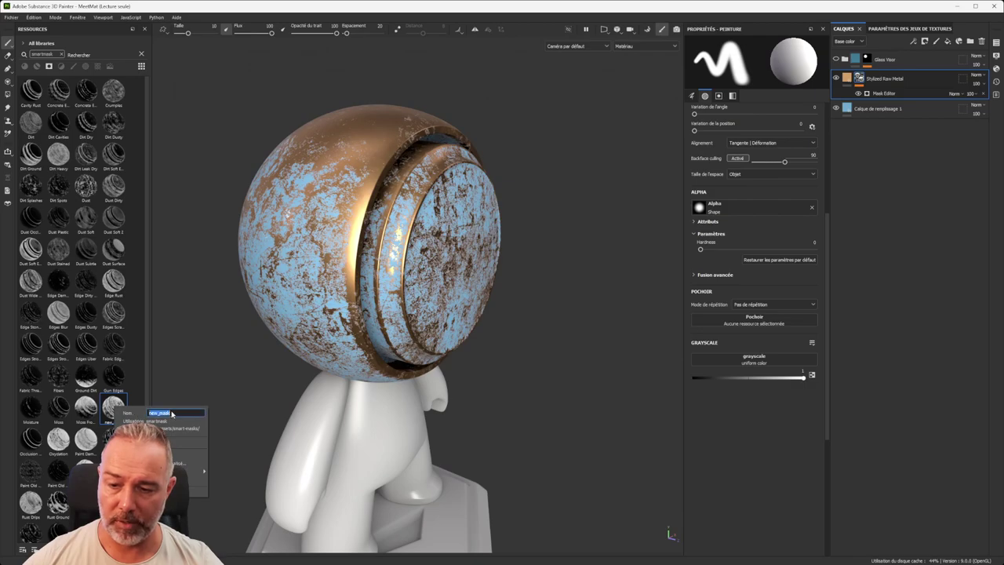
text(mon super smart)
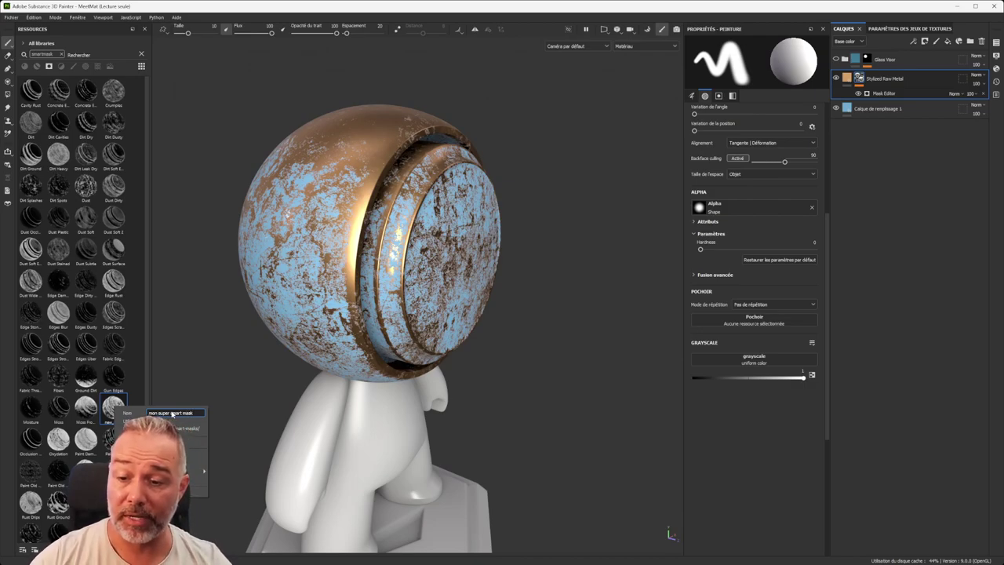
text( mask)
key(Return)
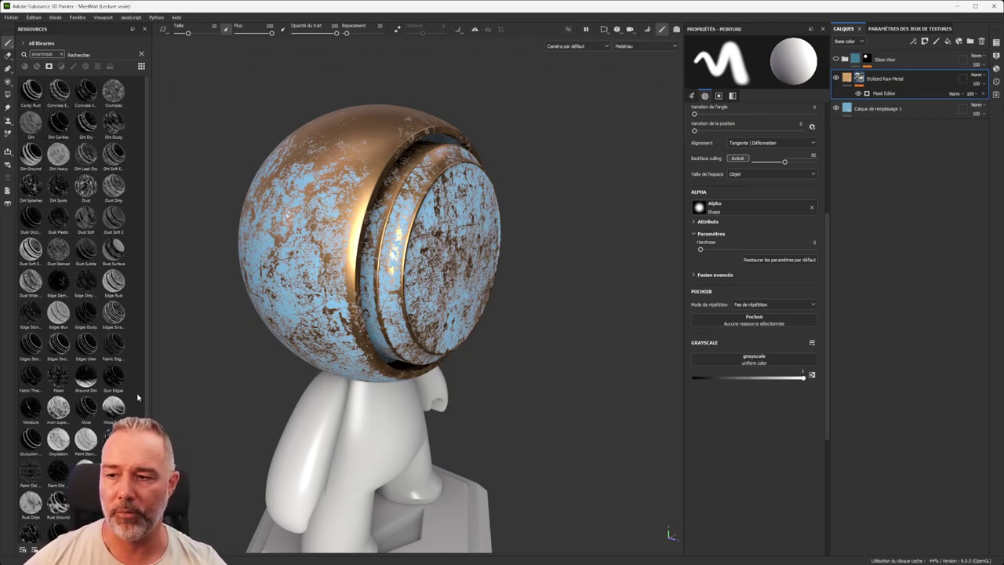
Step: Examine the worn metal and blue paint on the head from the front and the sides, at close and far range
scroll(494, 196, down, 3)
alt+drag(502, 192, 416, 166)
scroll(494, 275, up, 3)
alt+middle_drag(524, 276, 480, 293)
alt+drag(480, 292, 446, 259)
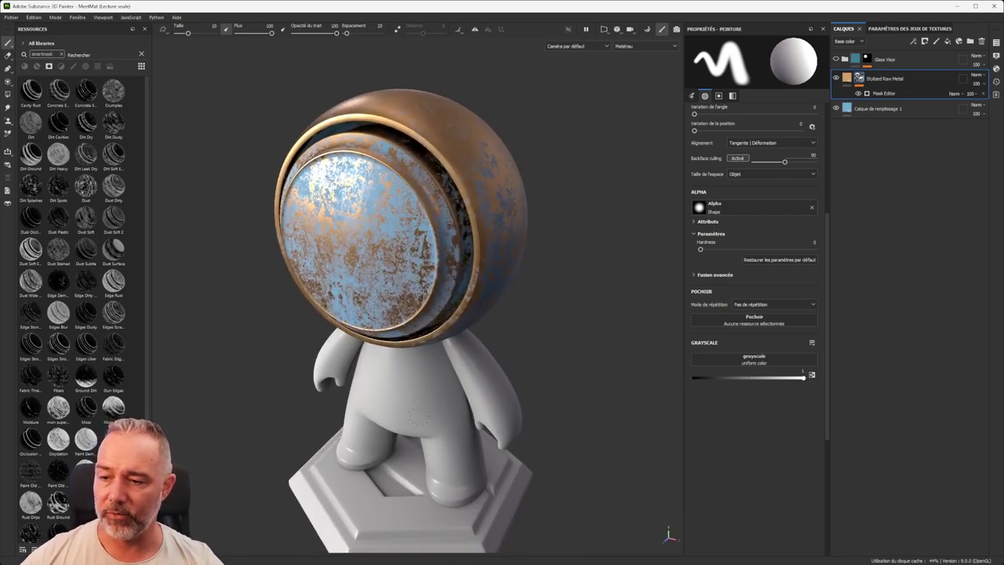
scroll(416, 345, down, 3)
alt+drag(400, 286, 391, 265)
scroll(391, 265, up, 1)
scroll(443, 356, down, 2)
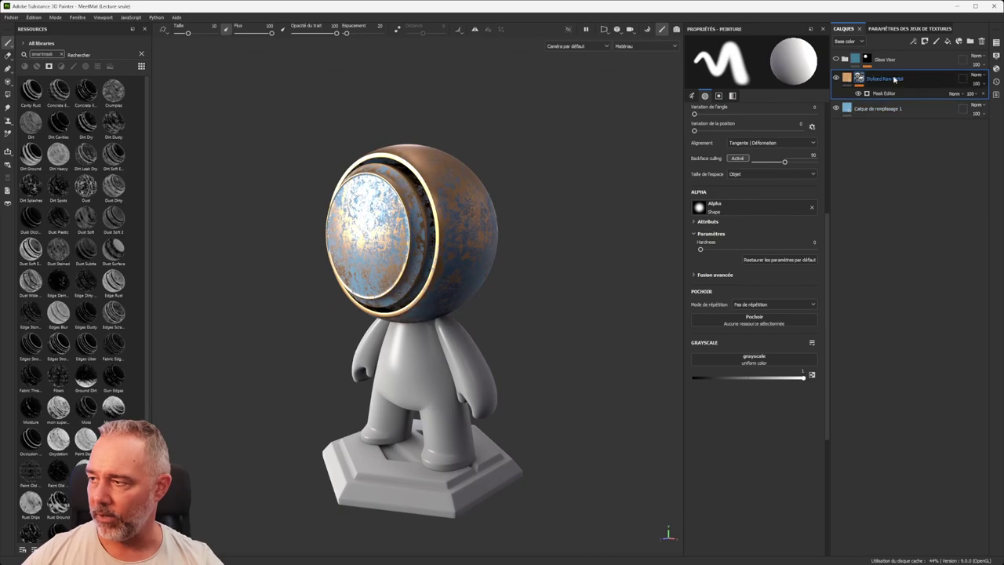
click(893, 78)
mouse_move(426, 212)
alt+mouse_down()
mouse_move(583, 184)
mouse_move(483, 206)
mouse_move(334, 192)
mouse_move(411, 150)
mouse_move(635, 130)
mouse_move(609, 188)
mouse_move(679, 162)
alt+mouse_up()
mouse_move(369, 235)
alt+mouse_down()
mouse_move(329, 276)
mouse_move(177, 215)
mouse_move(365, 243)
mouse_move(263, 259)
alt+mouse_up()
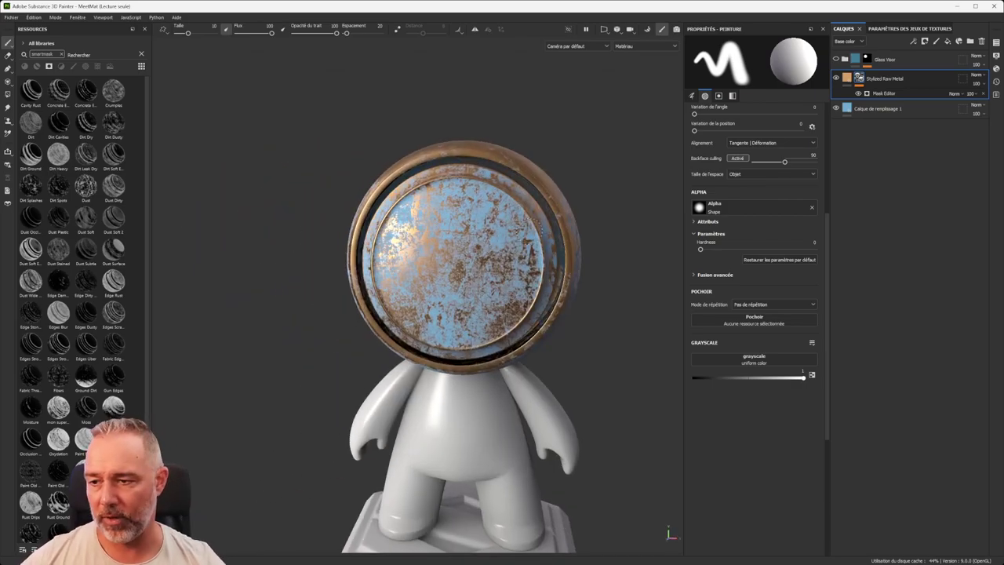
alt+middle_drag(500, 250, 435, 214)
alt+drag(436, 213, 494, 210)
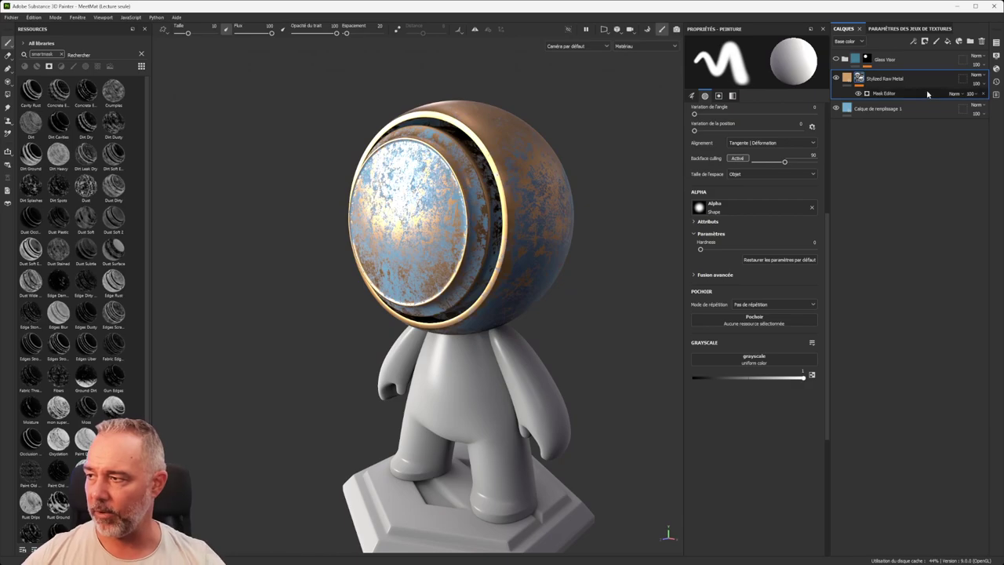
Step: Group the Stylized Raw Metal layer and Calque de remplissage 1 into a folder named "Mon super materiel" and collapse it
click(900, 110)
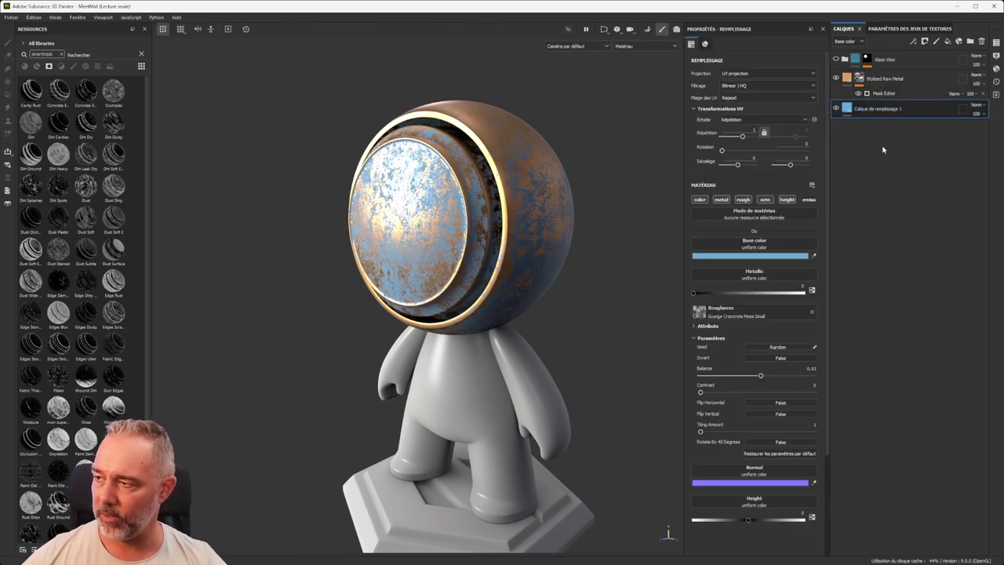
ctrl+click(899, 79)
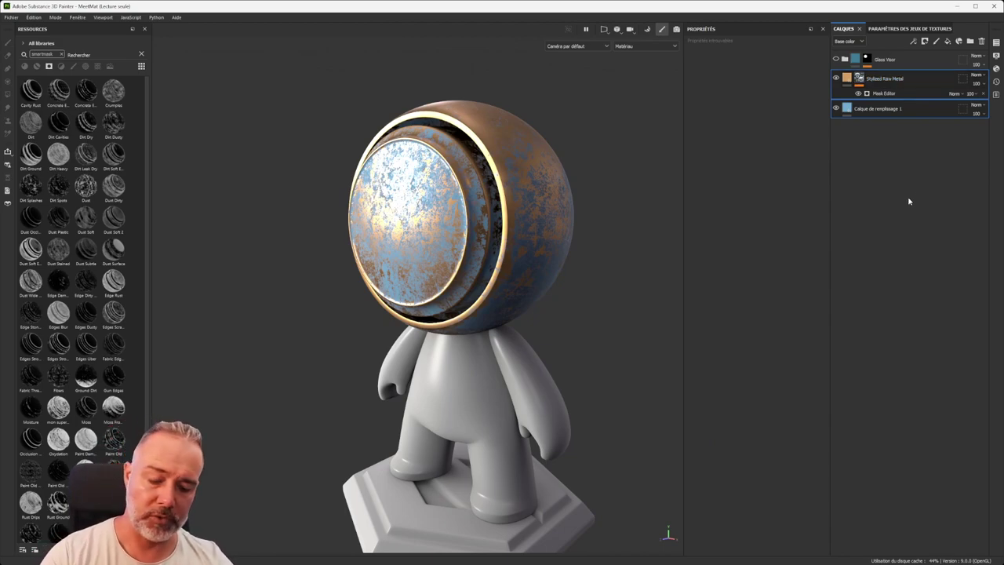
key(ctrl+g)
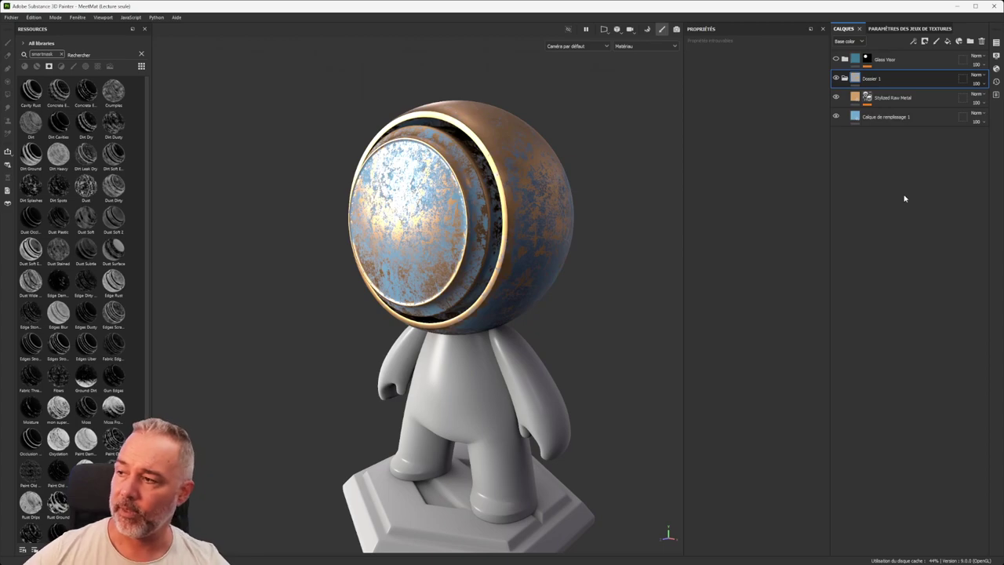
double_click(875, 79)
text(Mon sup)
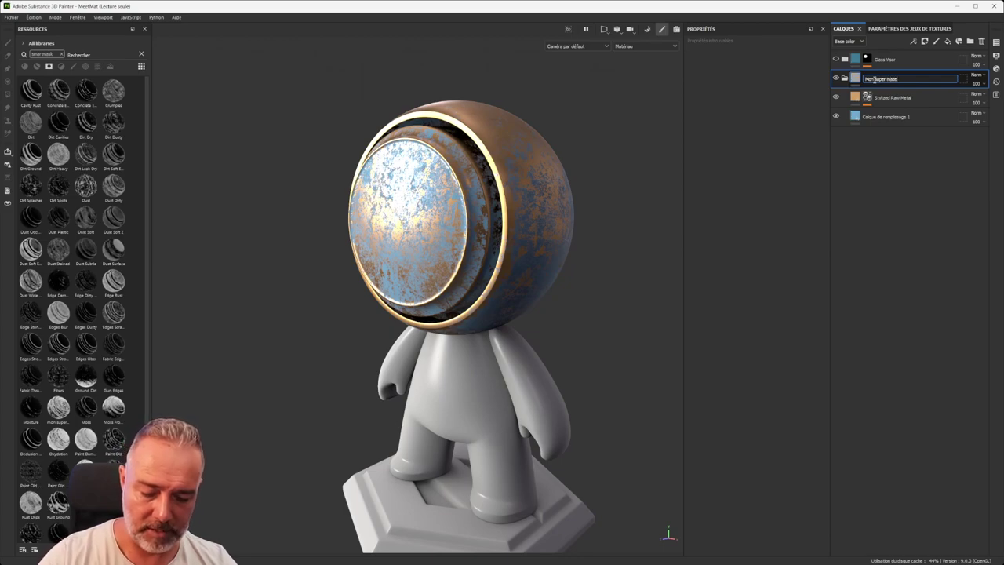
key(Return)
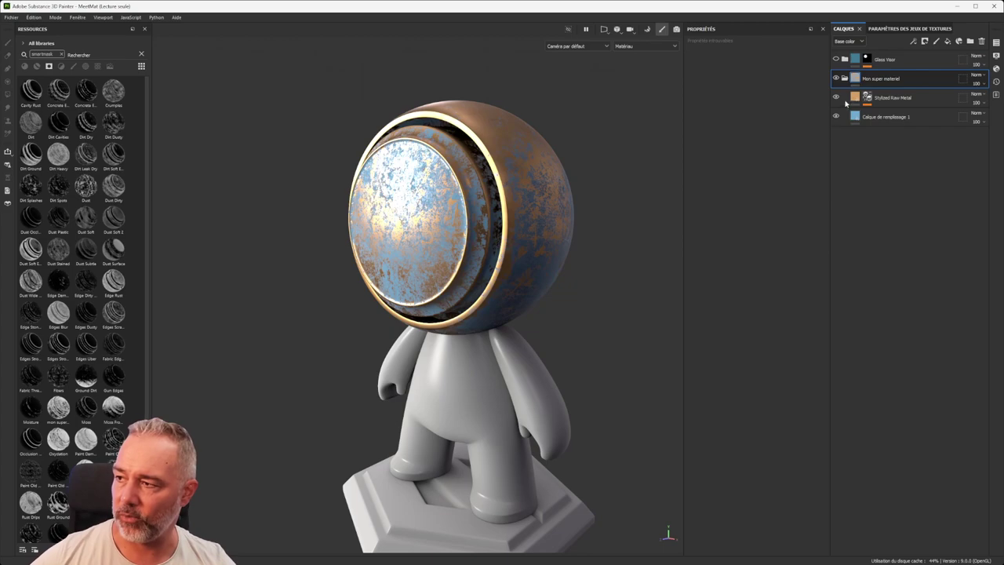
click(845, 79)
click(845, 78)
click(845, 78)
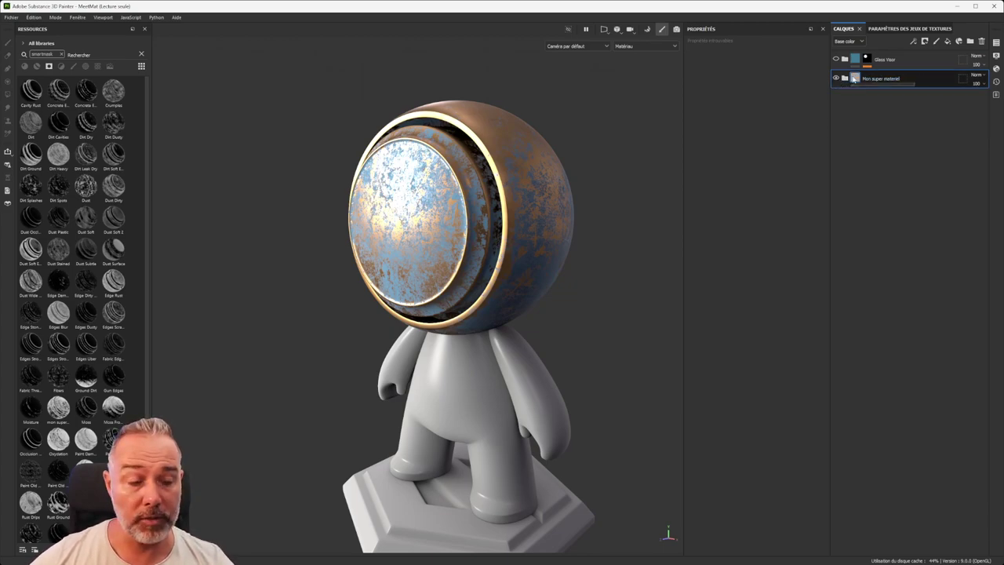
Step: Create a smart material from the "Mon super materiel" folder
mouse_move(855, 79)
double_click(893, 79)
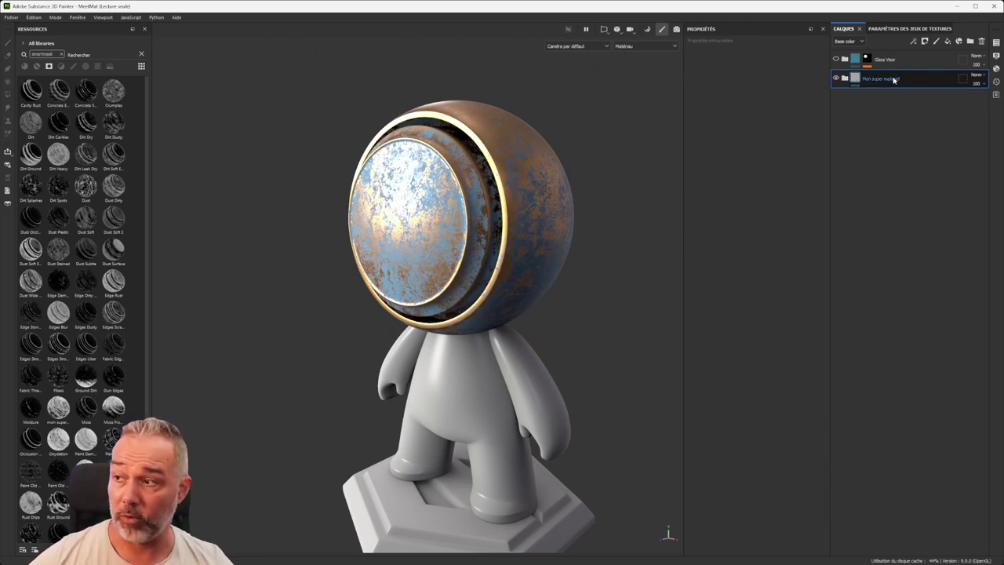
key(Return)
double_click(905, 83)
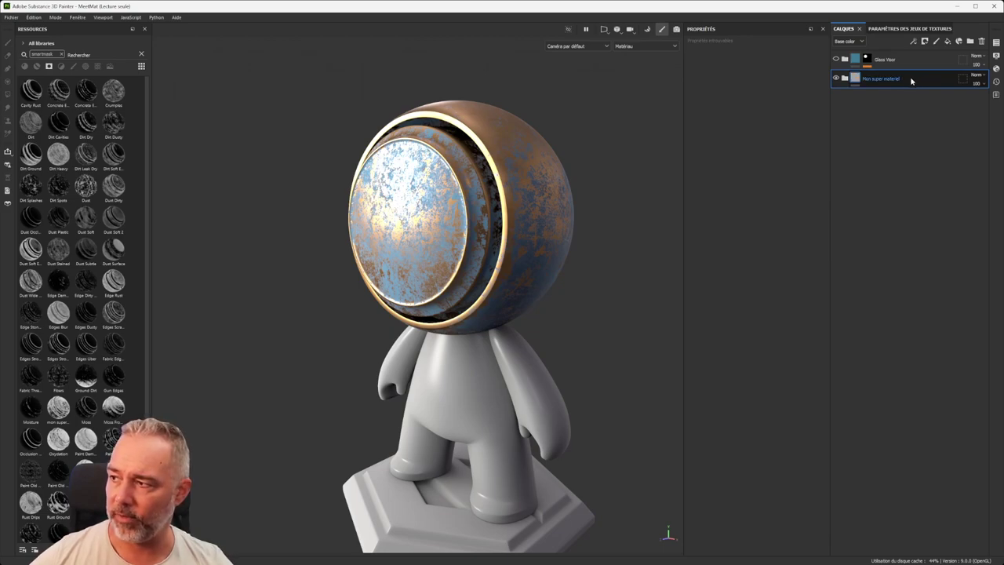
right_click(912, 80)
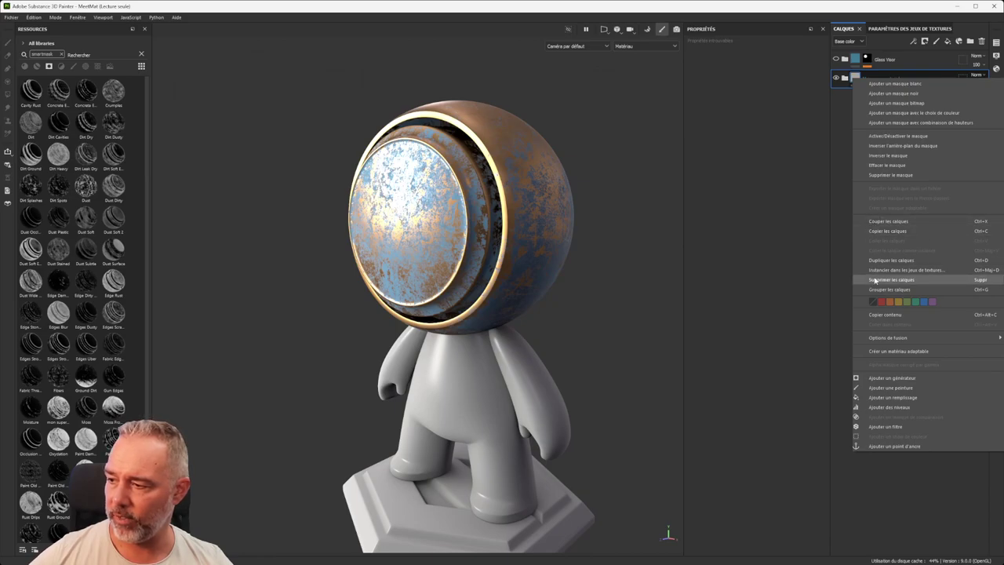
click(894, 353)
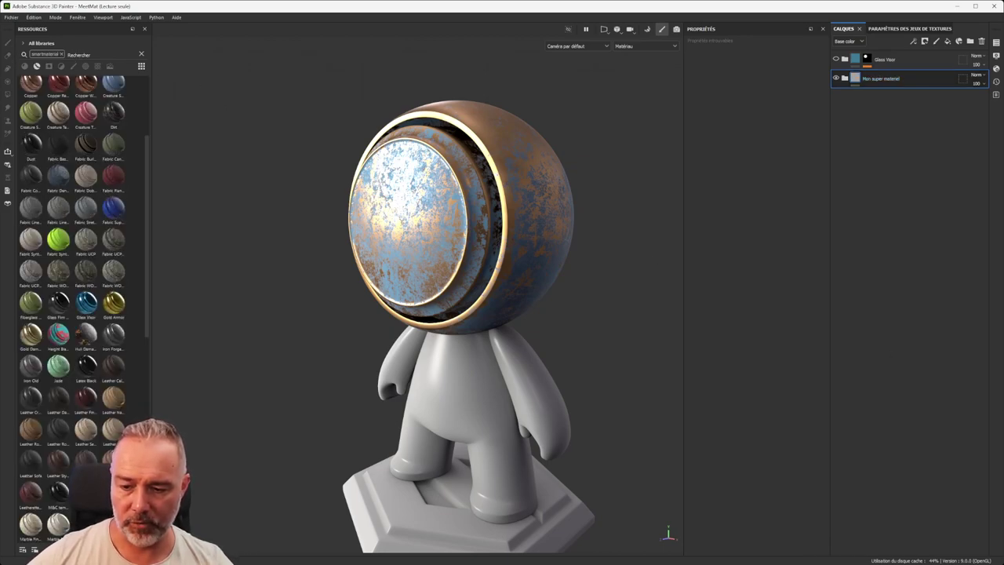
mouse_move(118, 524)
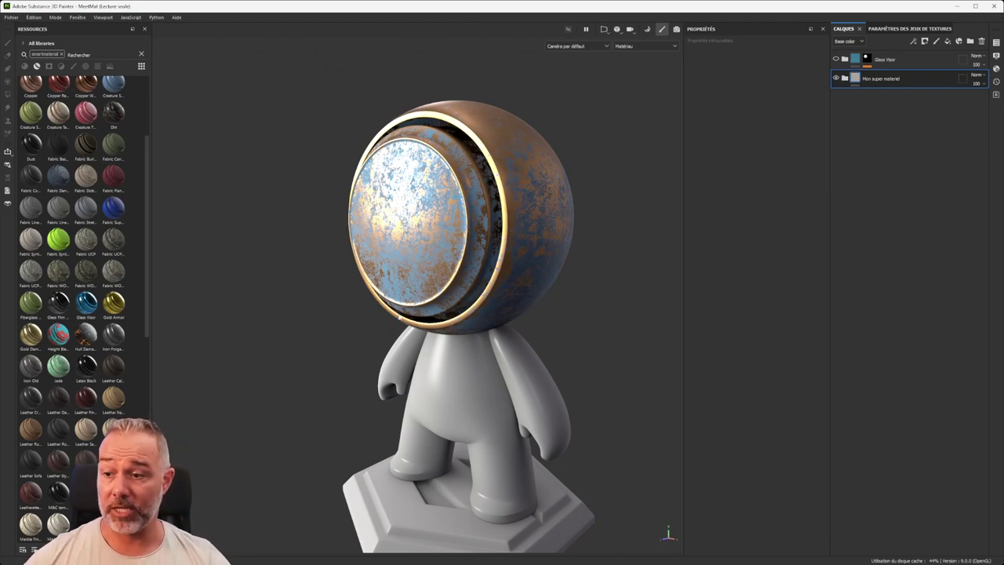
Step: Add a paint layer above the "Mon super materiel" folder and set the brush's base color to red (HSV 0, 1, 0.9)
alt+drag(403, 333, 334, 324)
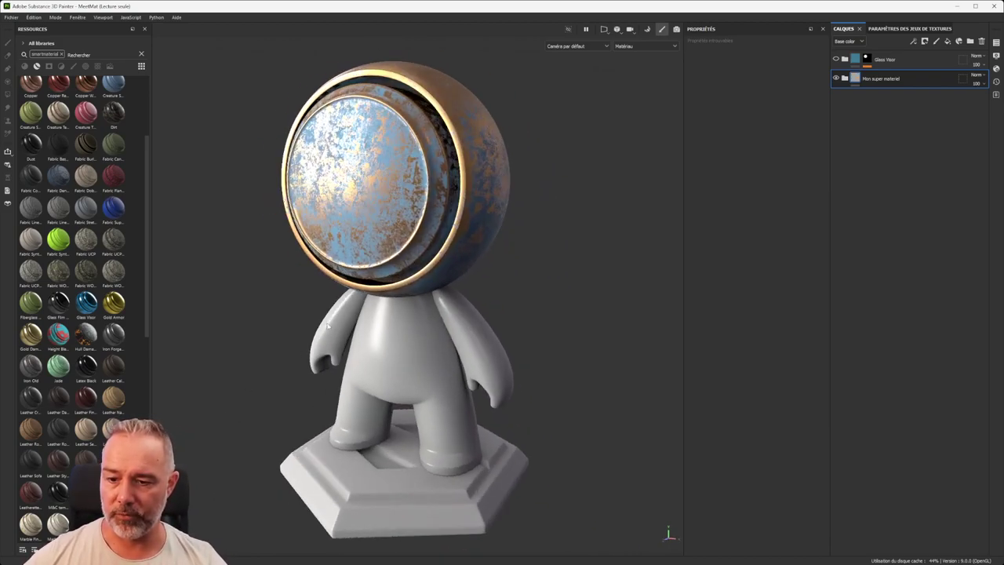
scroll(445, 167, down, 3)
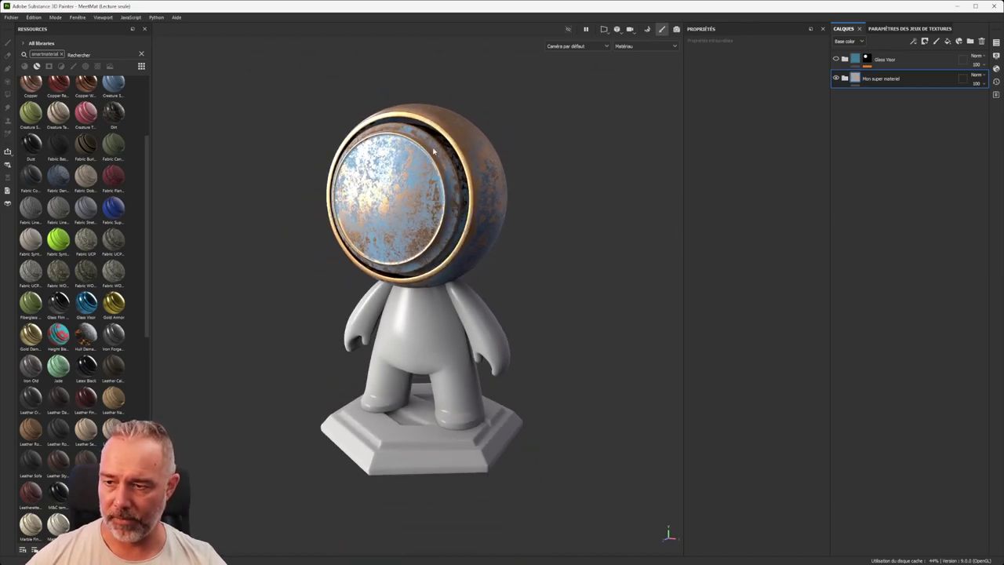
alt+drag(434, 151, 437, 179)
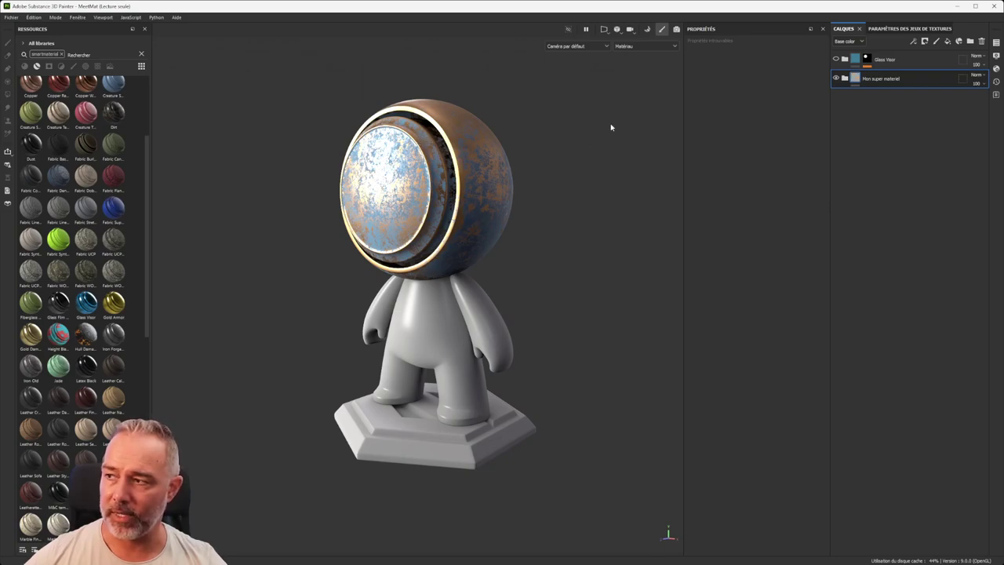
click(937, 42)
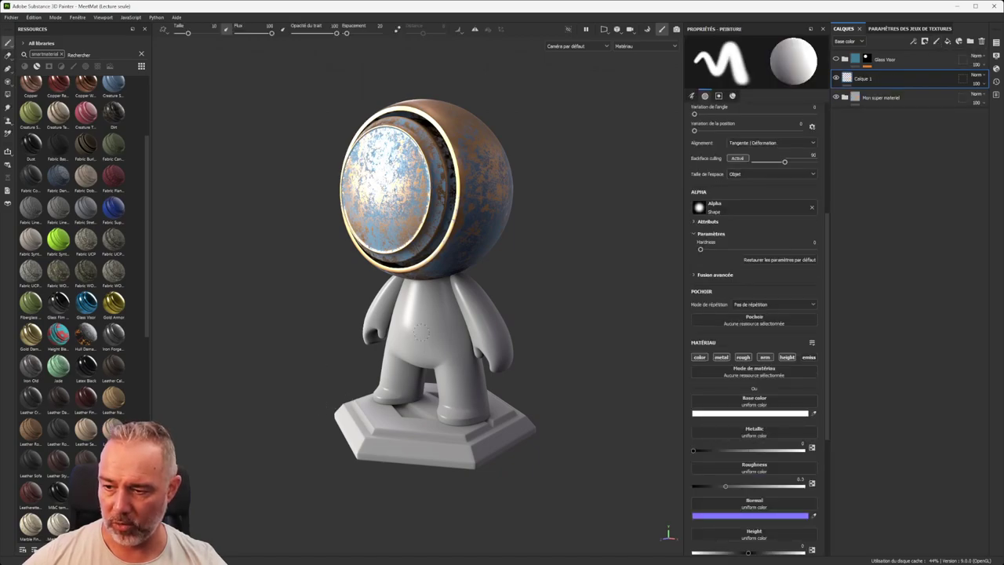
click(772, 414)
click(635, 285)
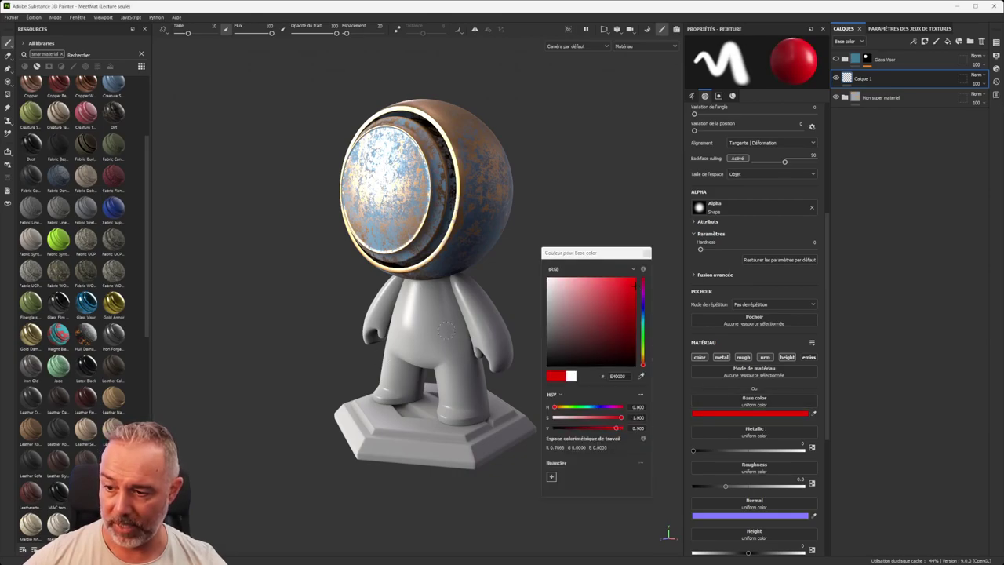
click(646, 253)
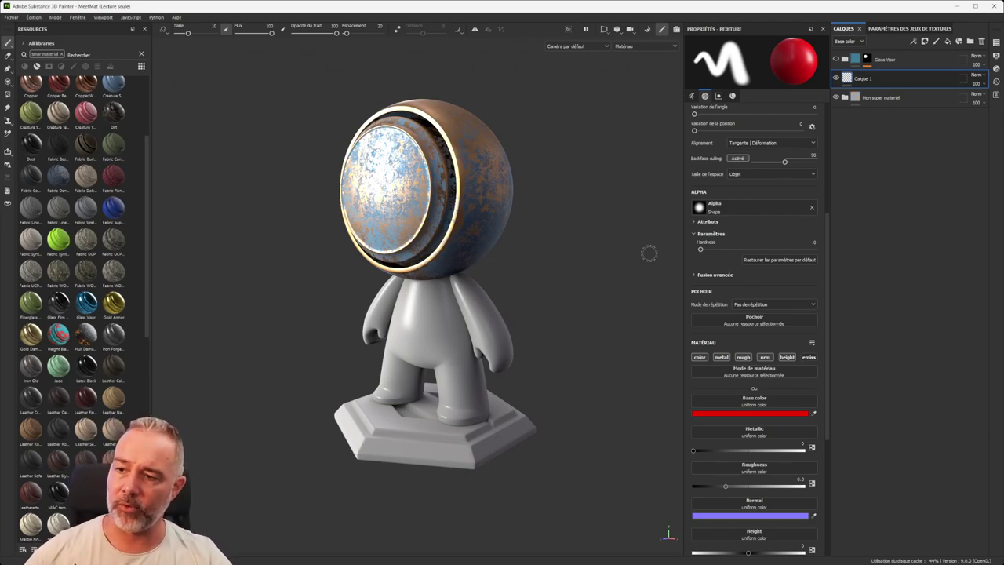
Step: Show the texture set settings and place the texture set list as a floating window over the viewport beside the head
click(894, 28)
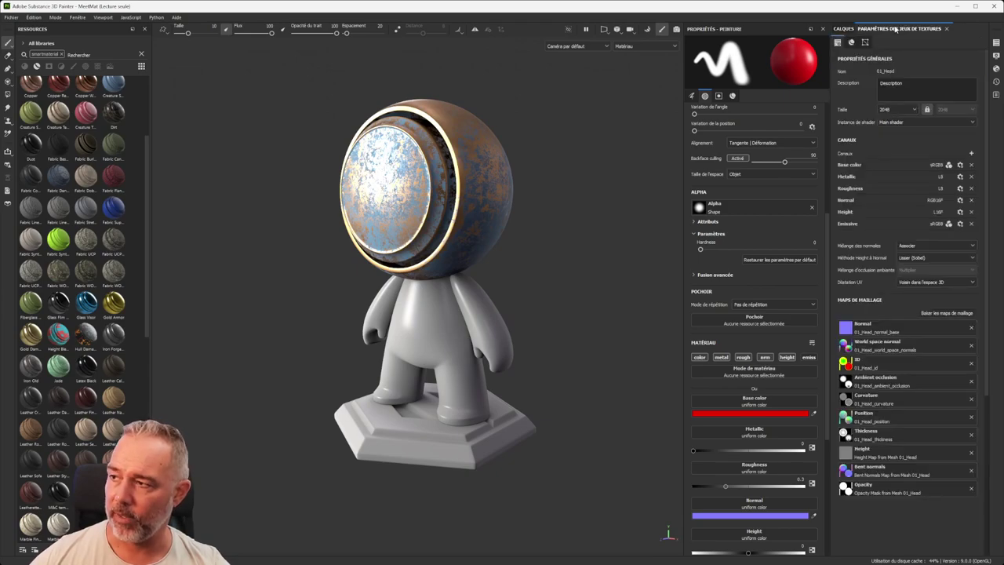
click(993, 42)
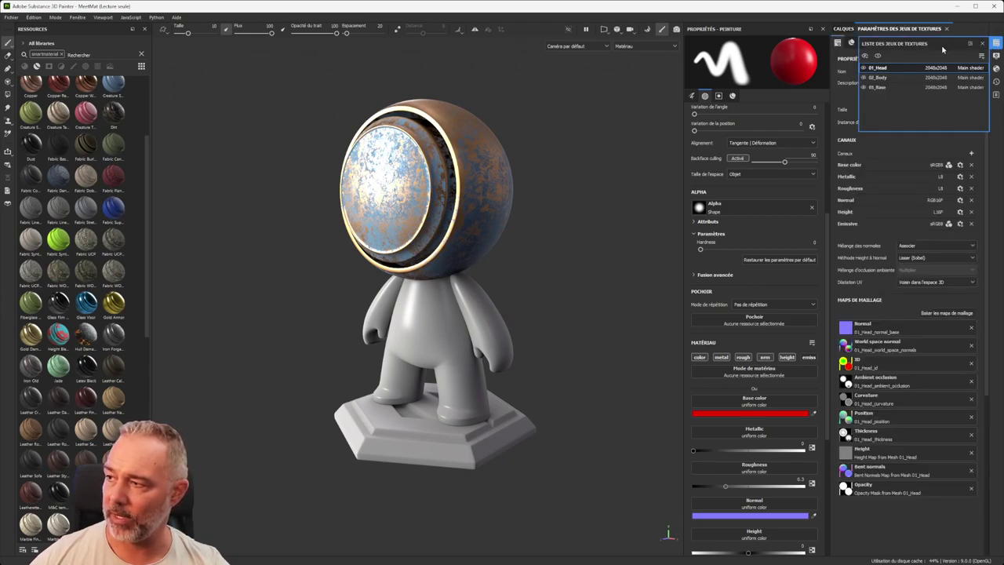
drag(952, 45, 608, 114)
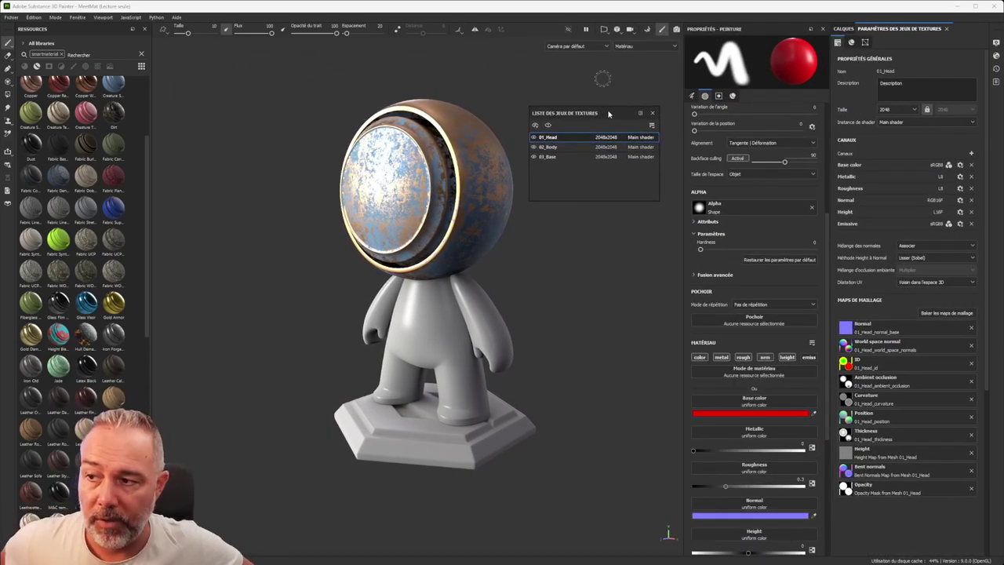
Step: Isolate the 01_Head, 02_Body and 03_Base texture sets in turn to see which parts they cover, and show all sets again
click(533, 138)
click(547, 125)
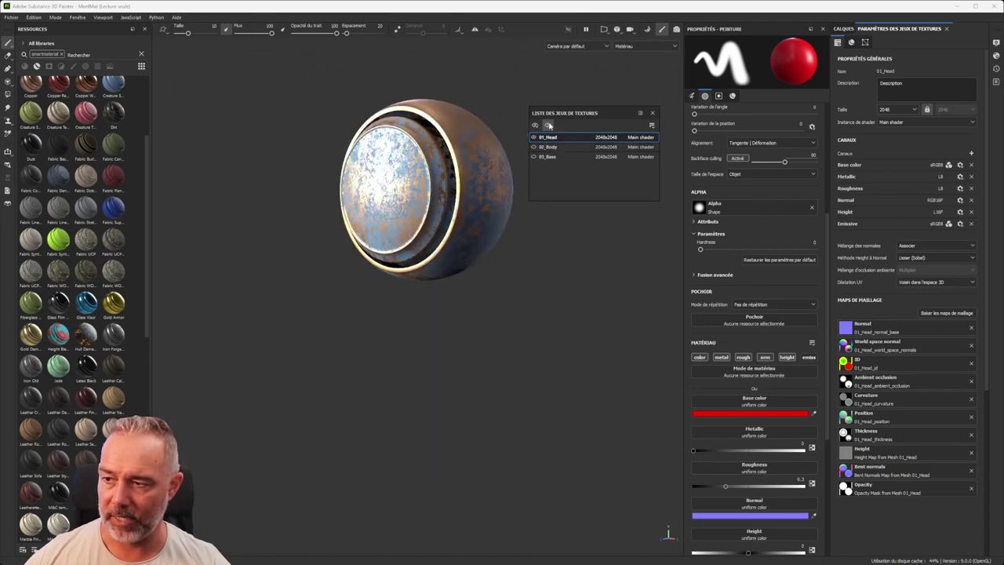
click(555, 147)
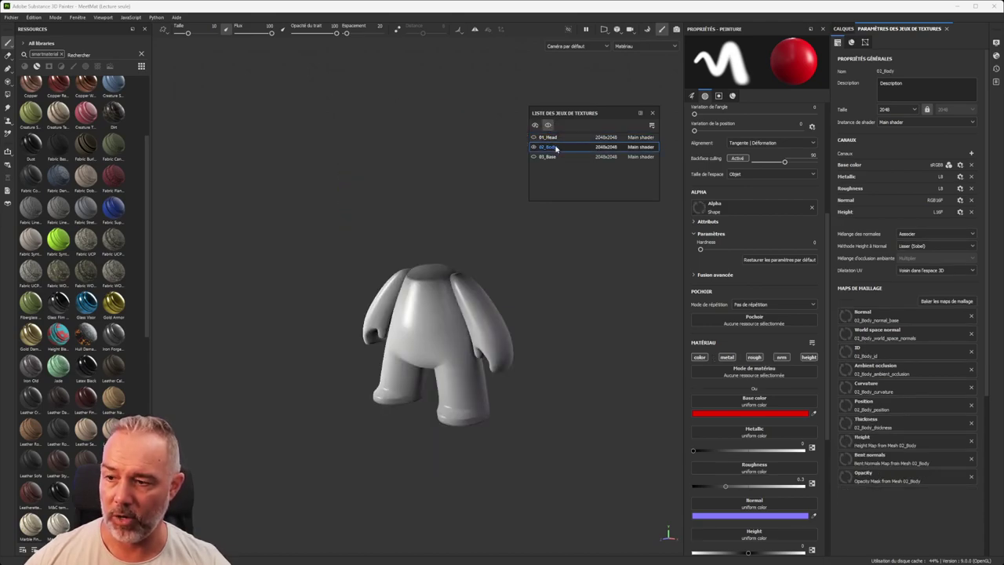
click(552, 158)
click(534, 147)
click(534, 138)
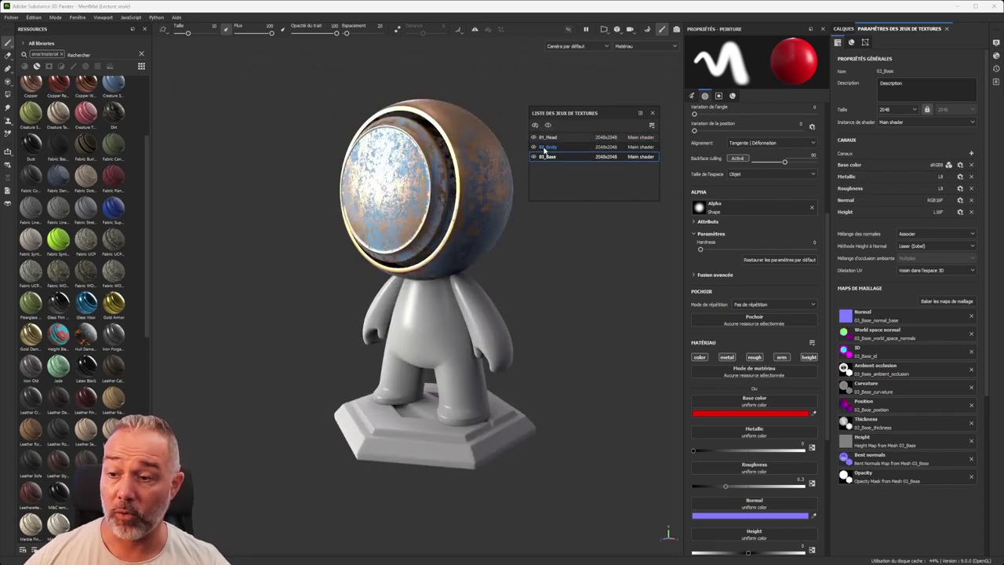
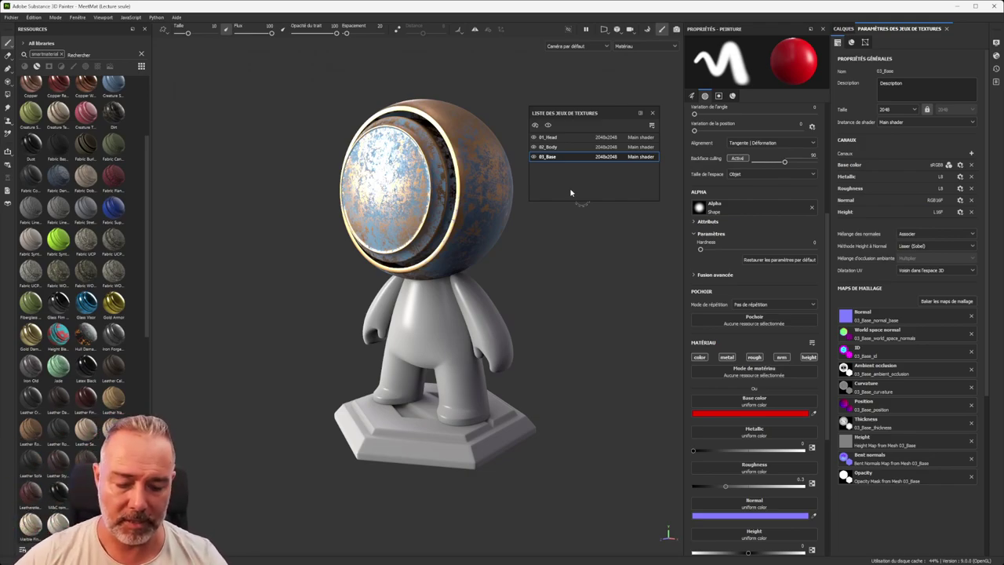
Step: Check the 03_Base texture set's UV layout in the 2D view and return to the 3D view
key(F2)
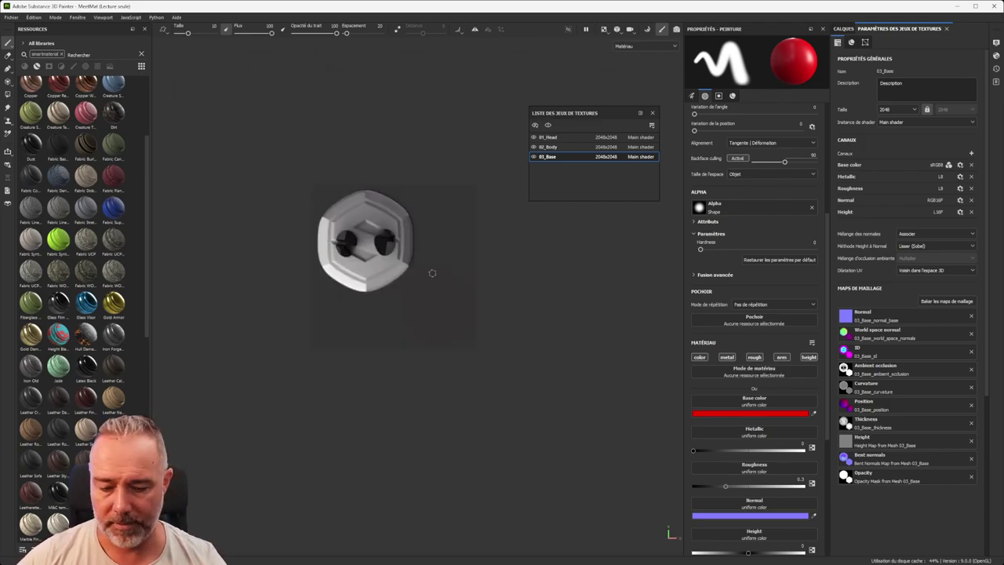
key(F2)
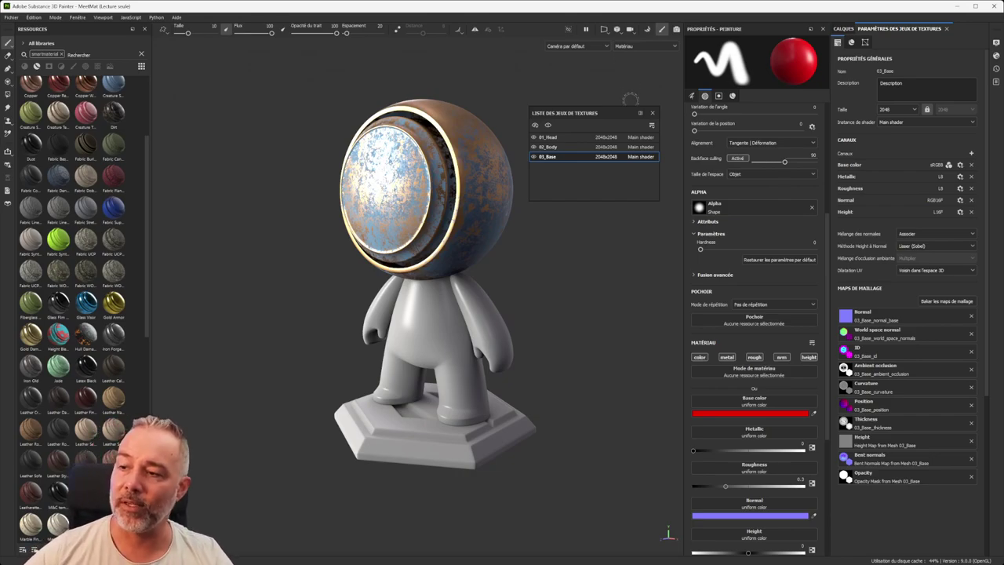
Step: Keep the 03_Base texture set active and close the floating texture set list
double_click(585, 157)
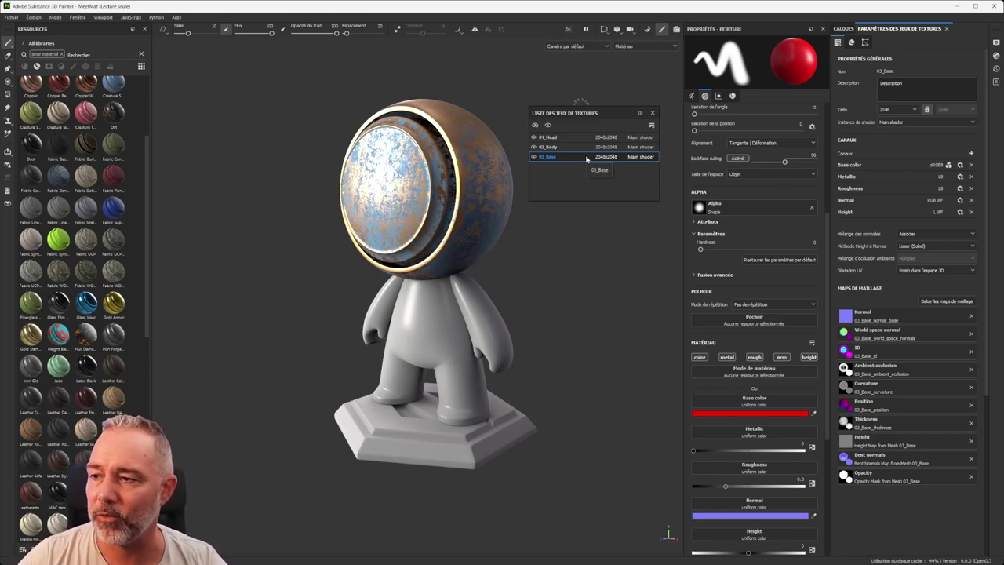
key(Return)
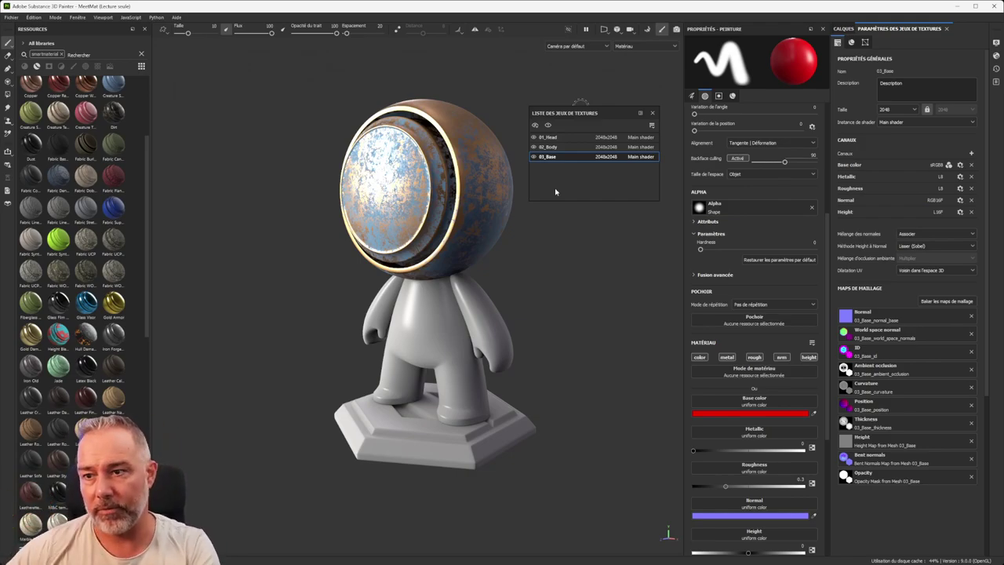
click(553, 138)
click(562, 157)
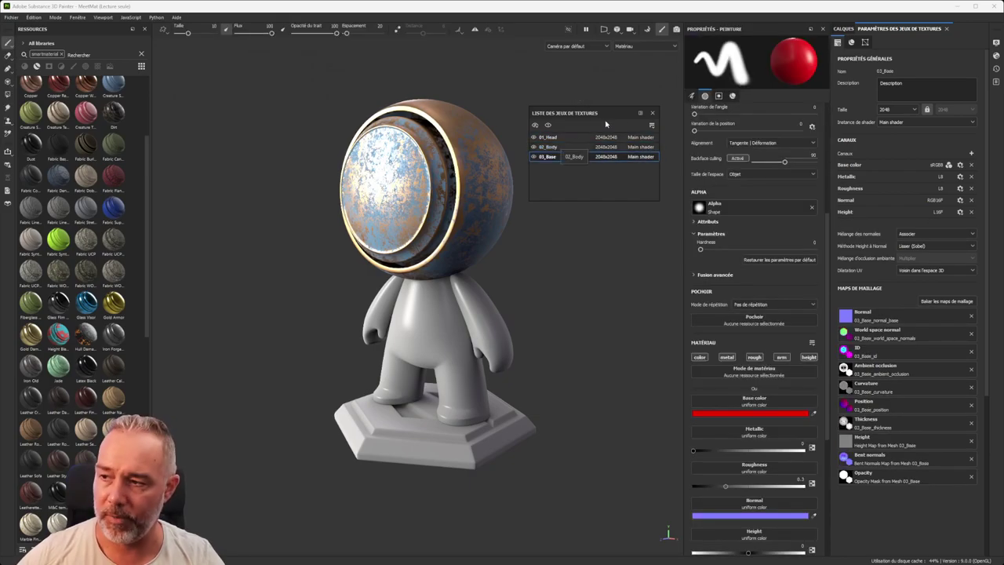
drag(623, 116, 609, 105)
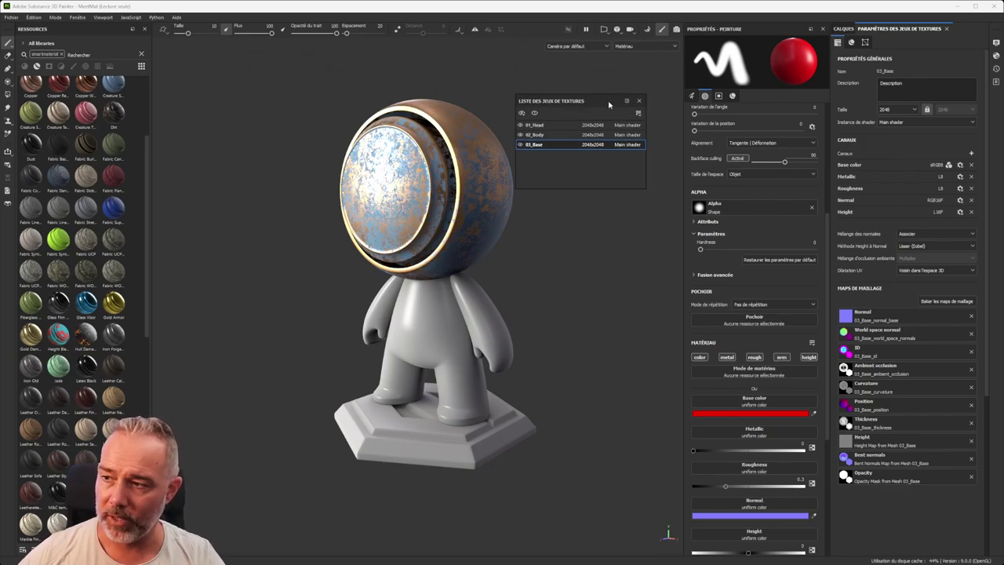
click(640, 101)
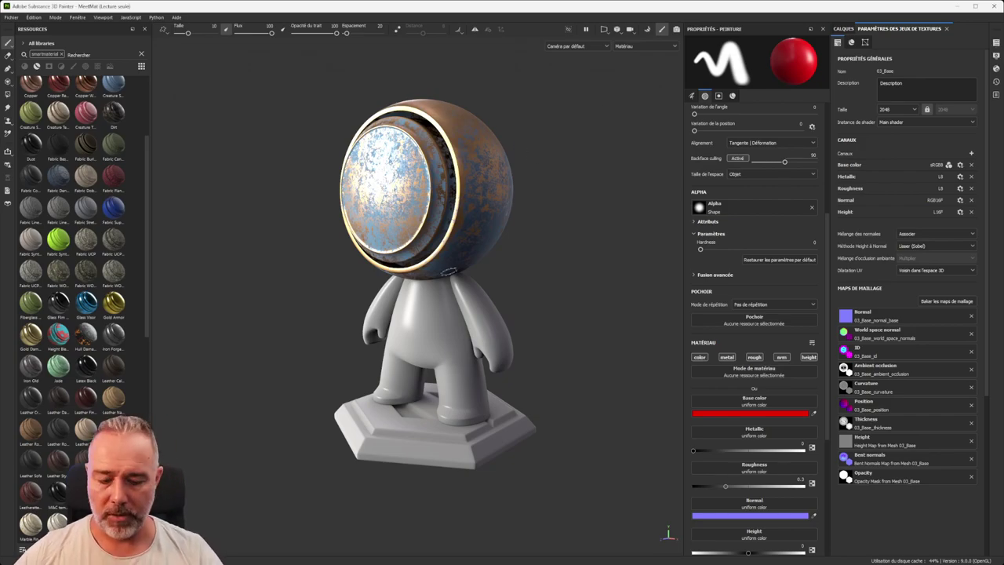
Step: Apply the saved smart material "Mon super materiel" to the character's body and its hexagonal base
alt+drag(444, 279, 668, 253)
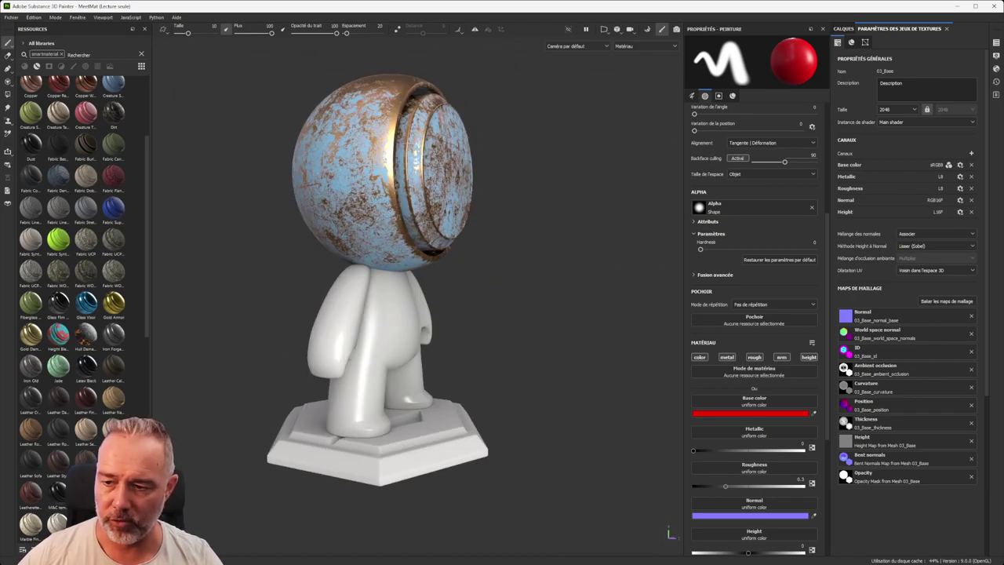
alt+drag(367, 202, 525, 245)
alt+drag(363, 317, 453, 320)
mouse_move(113, 492)
mouse_down()
mouse_move(221, 483)
mouse_move(382, 342)
mouse_up()
drag(114, 490, 395, 238)
Step: Activate the head's texture set from the model, then use the texture set list to switch to 02_Body and back to 01_Head
ctrl+alt+right_click(389, 223)
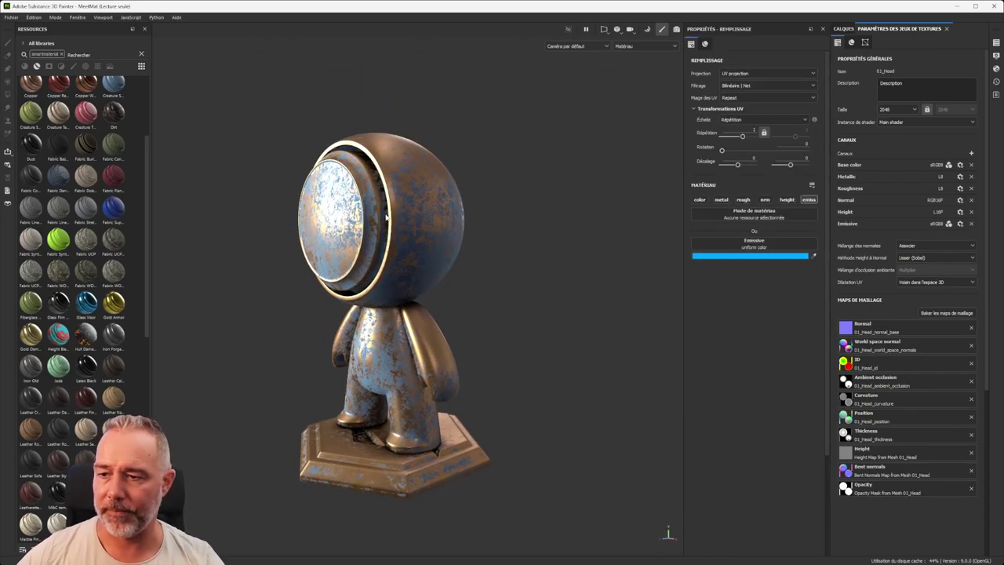
alt+middle_drag(389, 223, 421, 215)
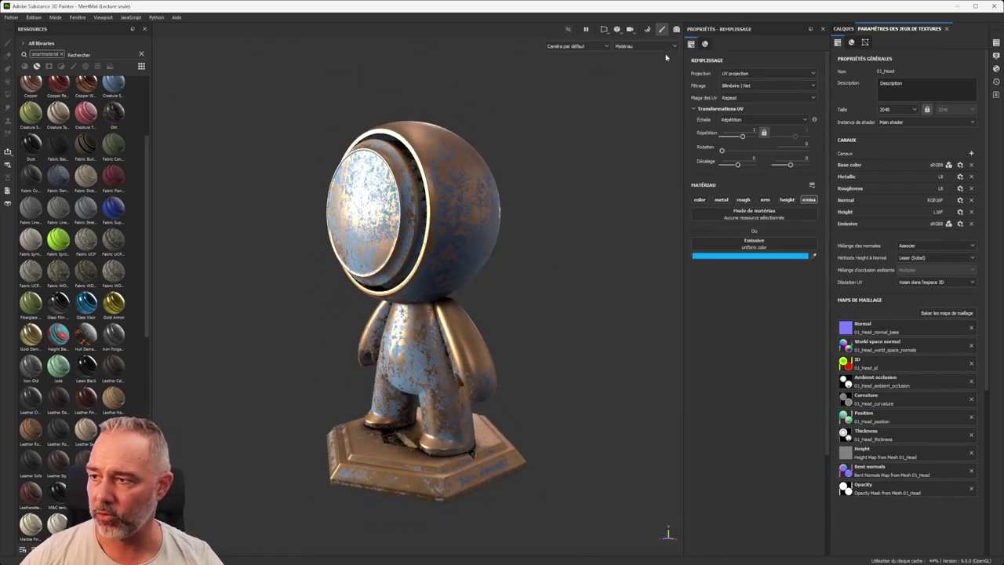
click(996, 44)
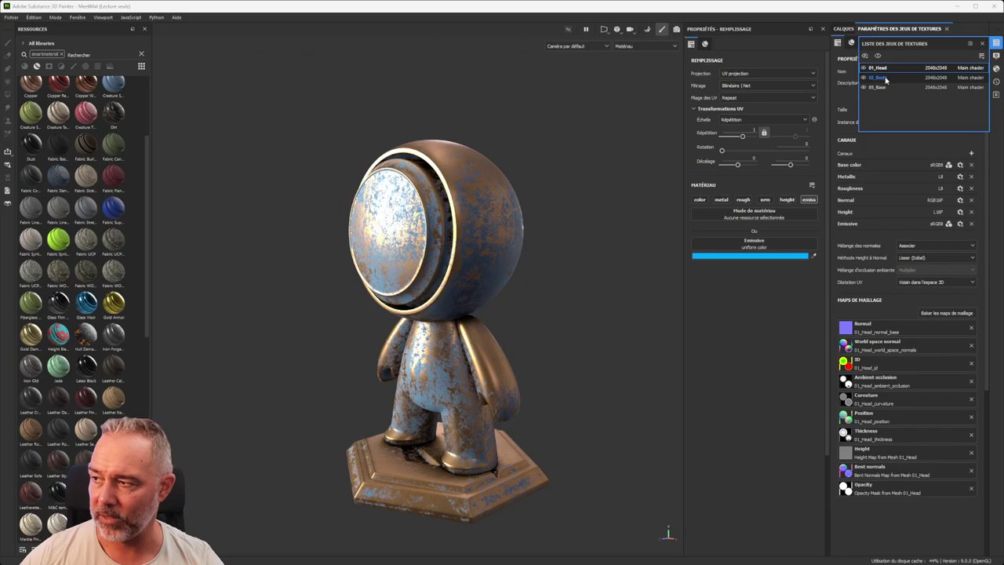
click(887, 78)
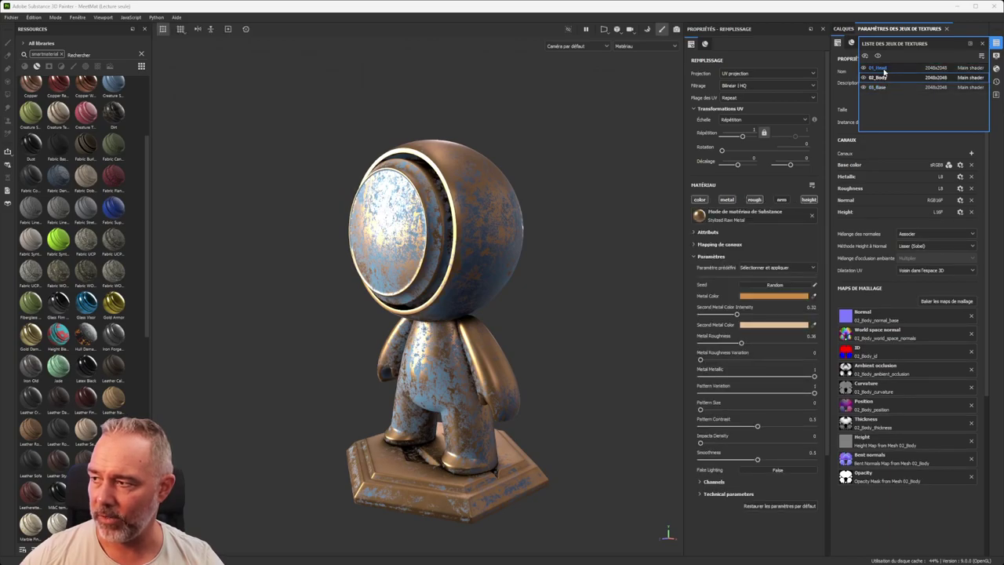
click(882, 69)
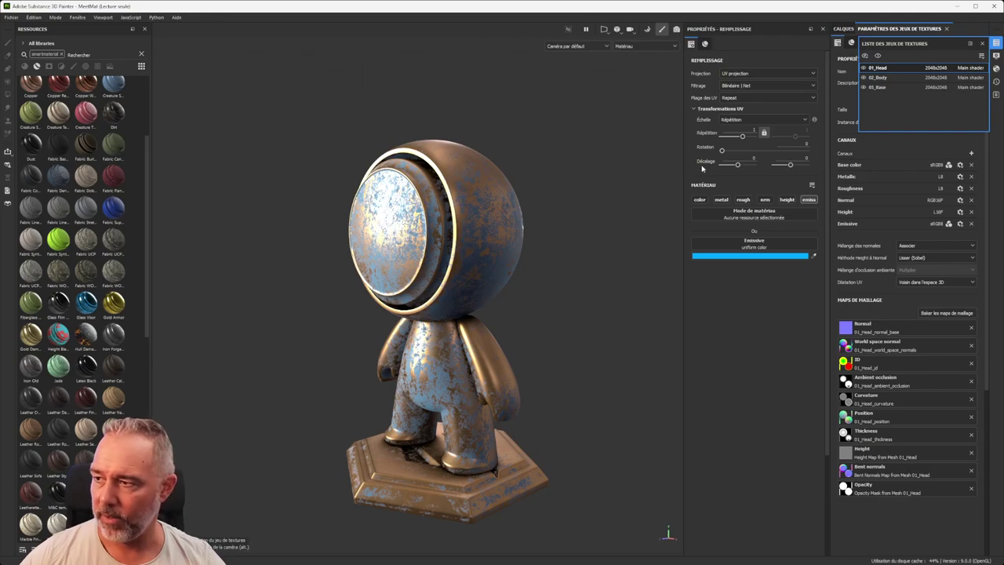
Step: Switch between the body, base and head texture sets by picking them directly on the model, end on 01_Head, and close the list
ctrl+alt+right_click(444, 357)
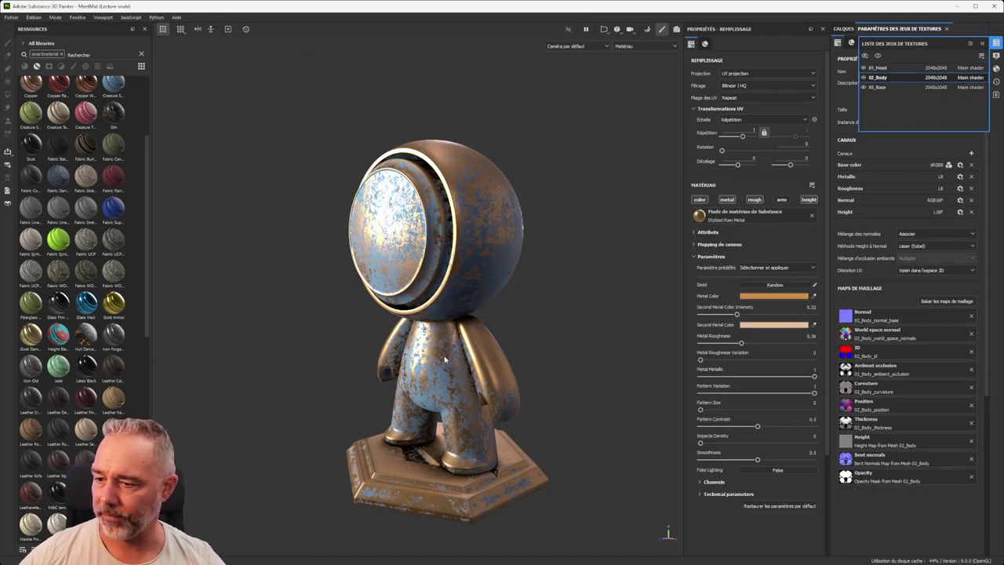
ctrl+alt+right_click(408, 477)
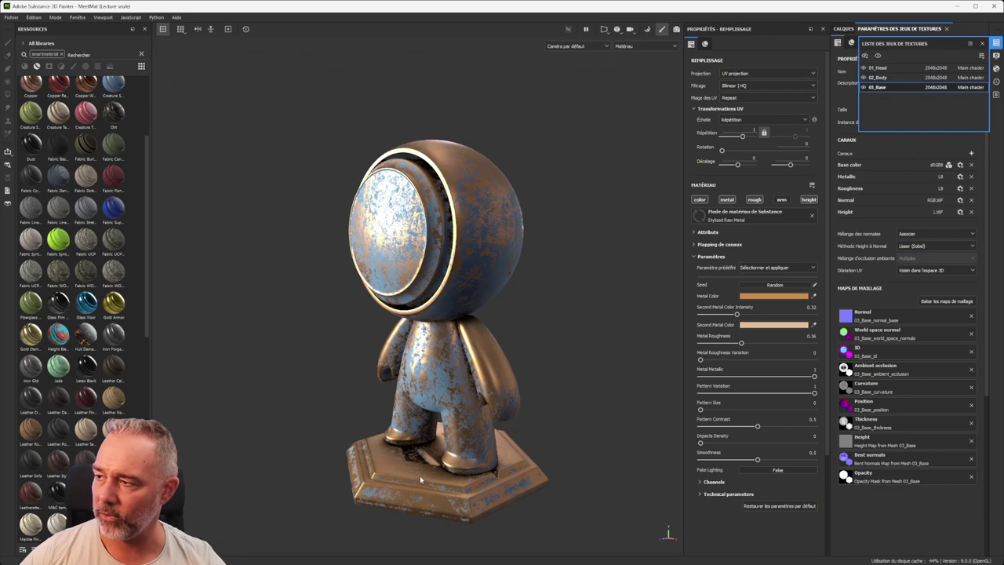
ctrl+alt+right_click(443, 389)
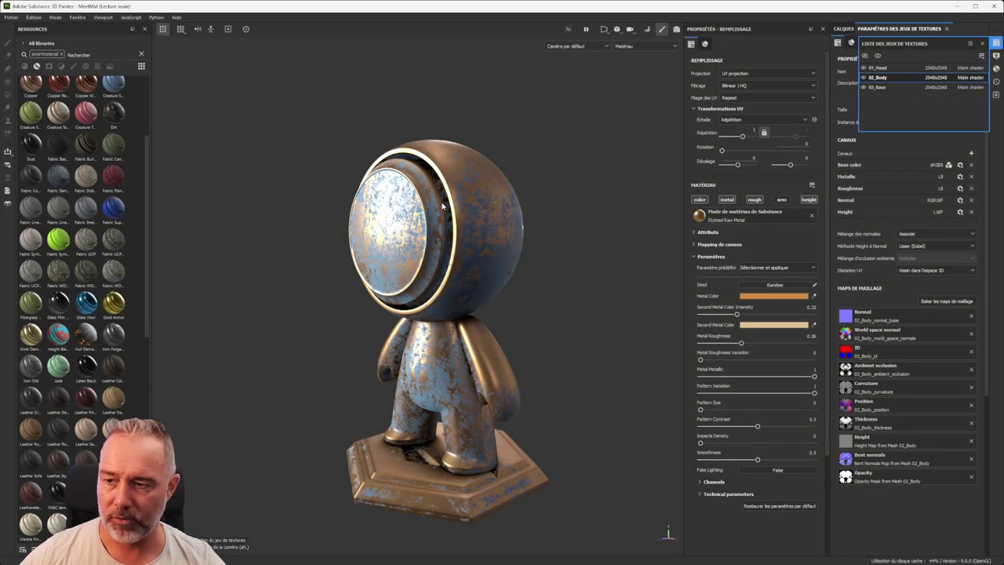
ctrl+alt+right_click(413, 202)
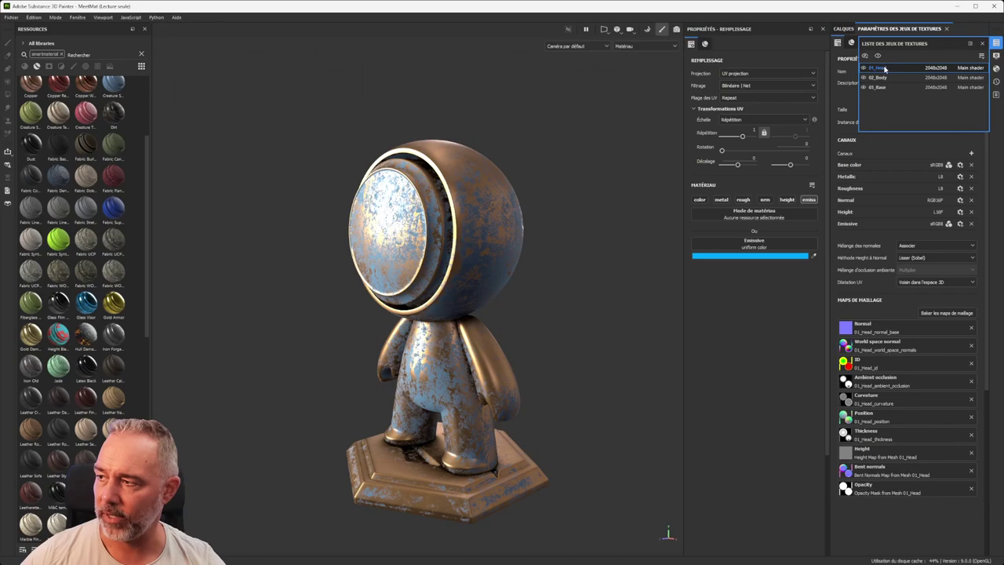
click(985, 44)
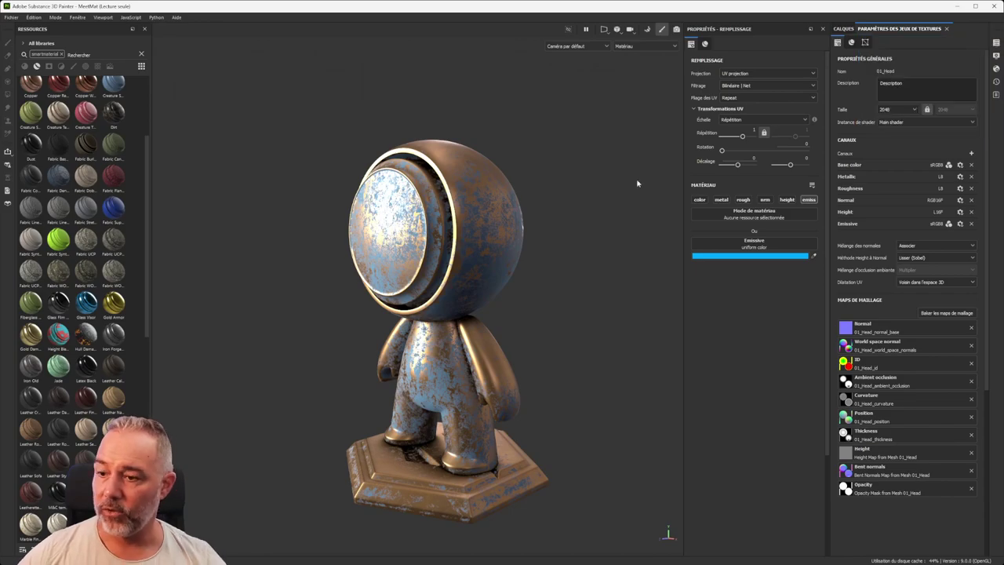
Step: Show the head's layer stack, expand the "Mon super materiel" folder, and select its "Calque de remplissage 1" layer
alt+drag(443, 293, 480, 346)
alt+drag(510, 291, 582, 252)
alt+middle_drag(519, 244, 496, 255)
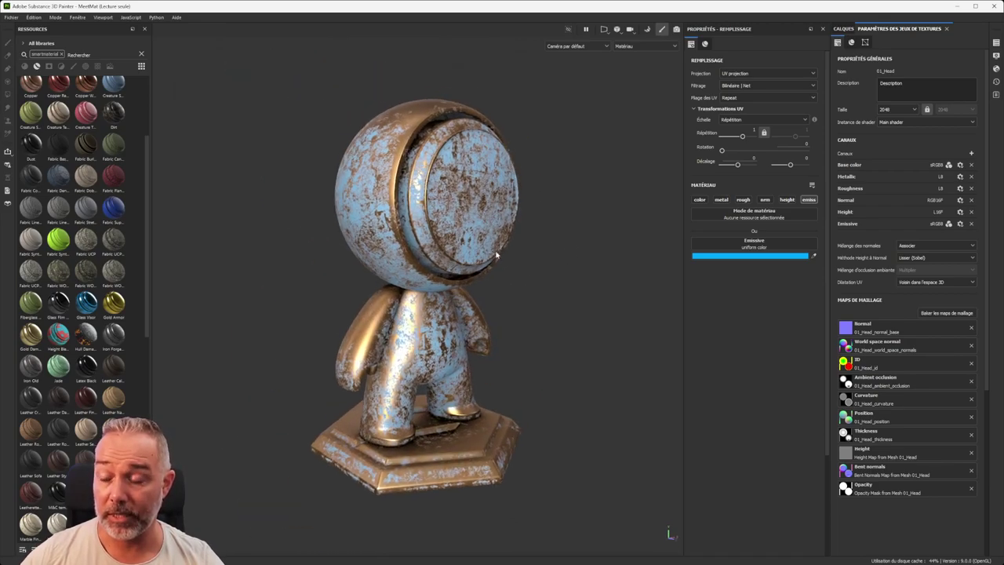
scroll(496, 255, up, 2)
scroll(496, 255, down, 2)
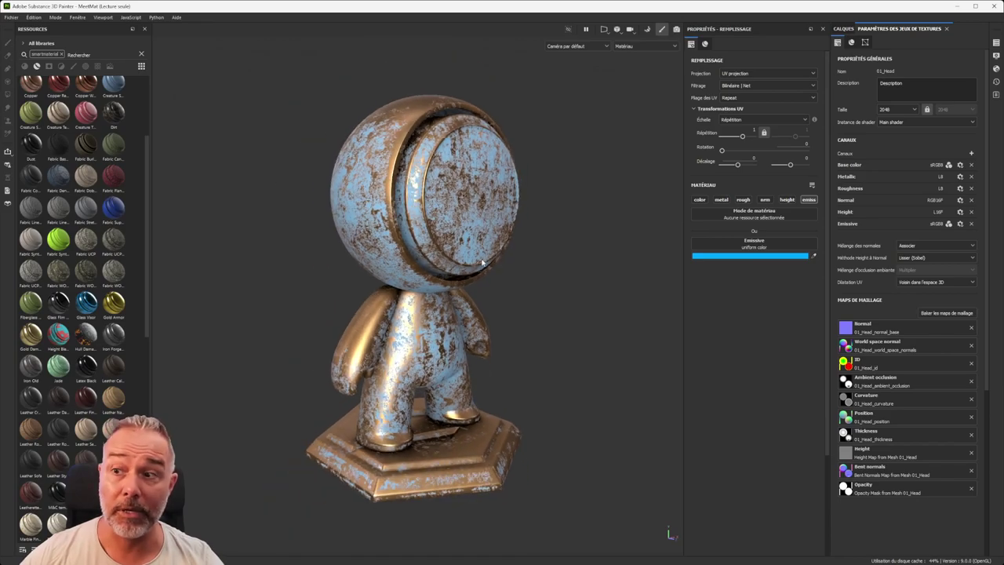
alt+right_drag(482, 262, 529, 229)
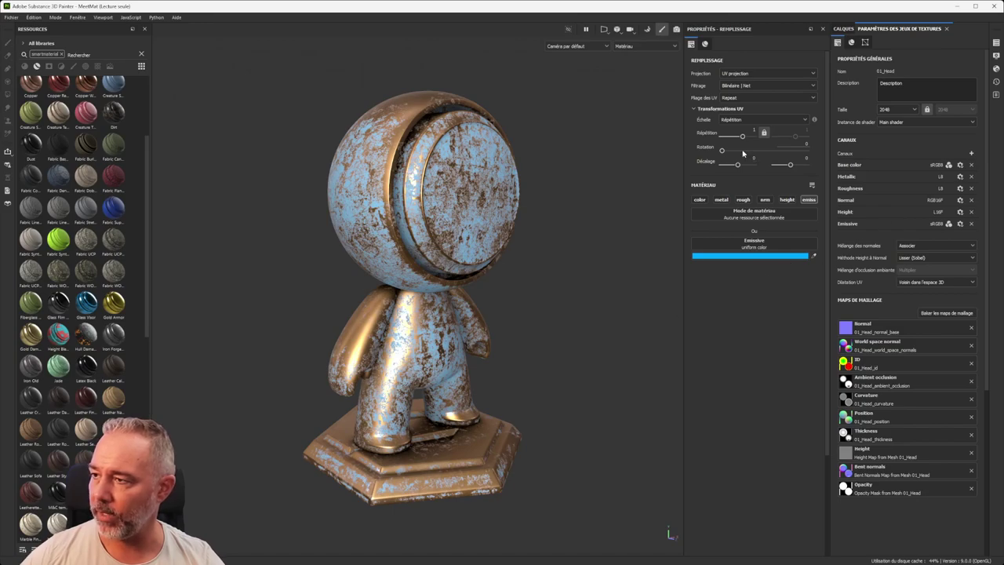
click(846, 31)
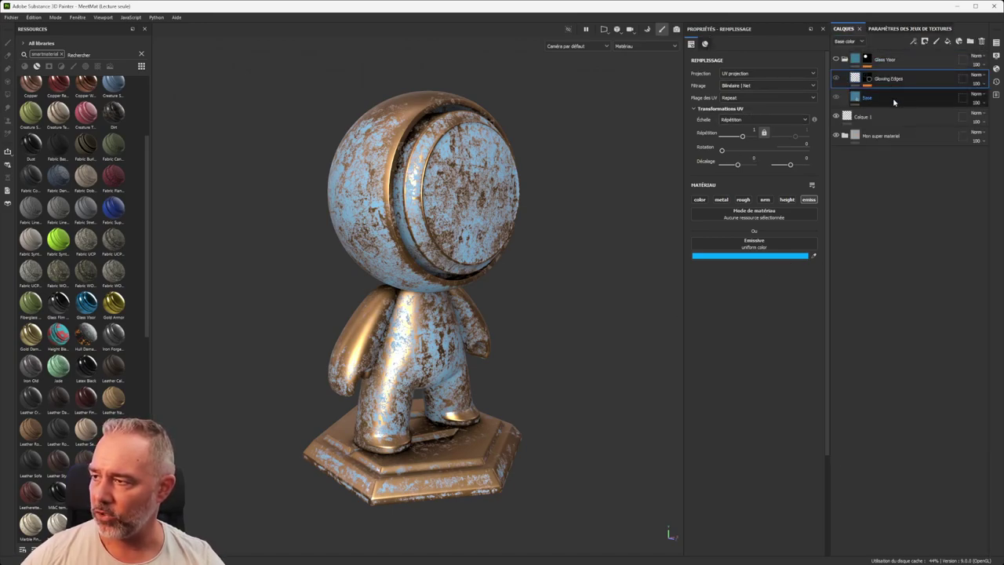
click(845, 137)
click(883, 186)
Step: Change the base color of the head's "Calque de remplissage 1" layer to green 71CEA7
scroll(452, 180, up, 1)
alt+drag(453, 181, 556, 194)
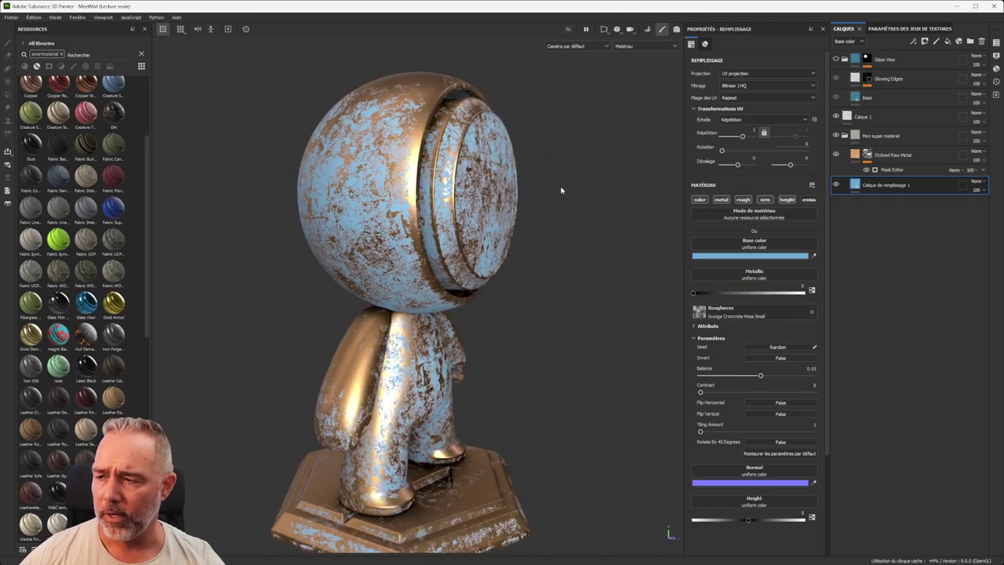
scroll(560, 163, up, 2)
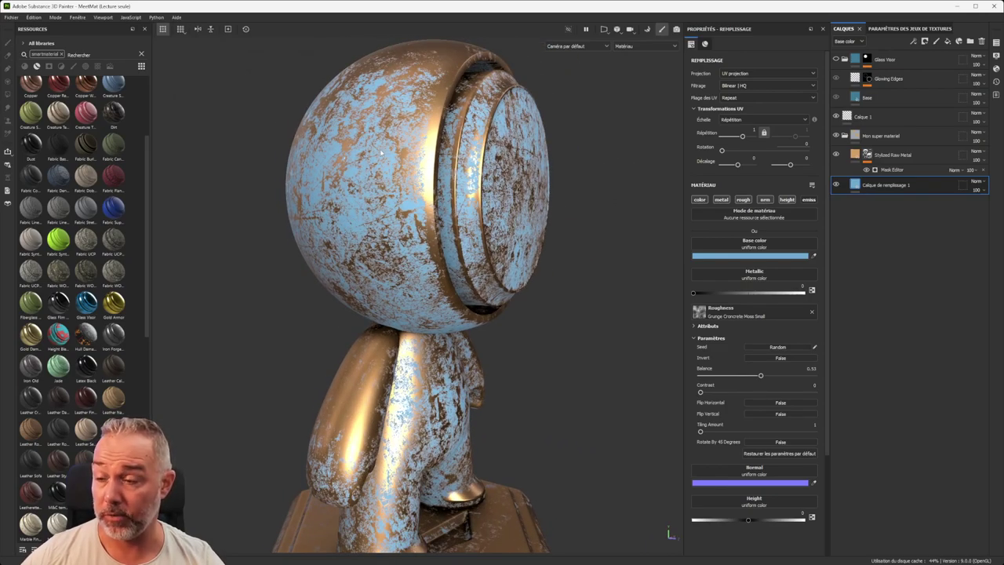
click(756, 255)
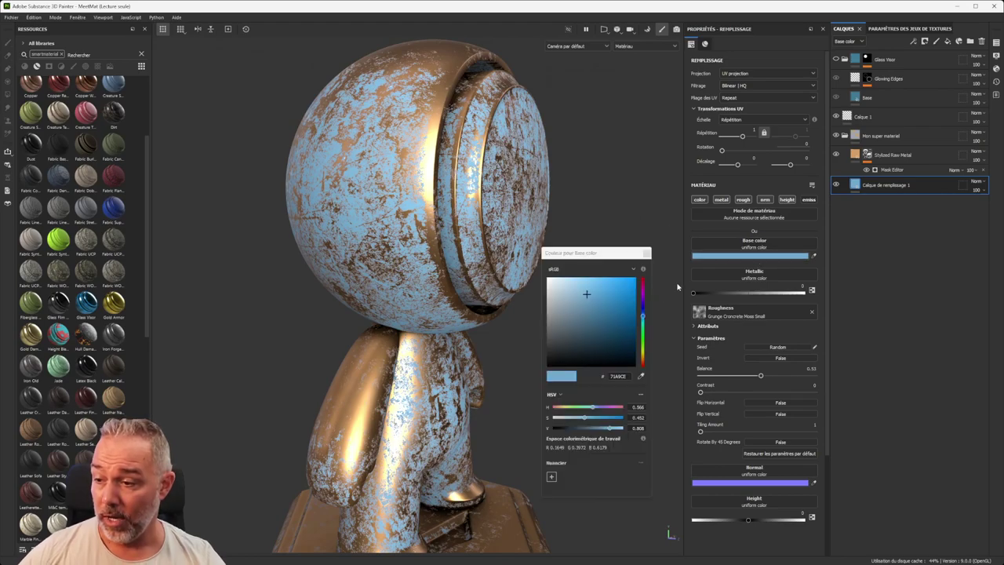
click(644, 316)
drag(643, 316, 644, 328)
mouse_move(527, 203)
alt+mouse_down()
mouse_move(411, 194)
mouse_move(569, 162)
mouse_move(522, 200)
alt+mouse_up()
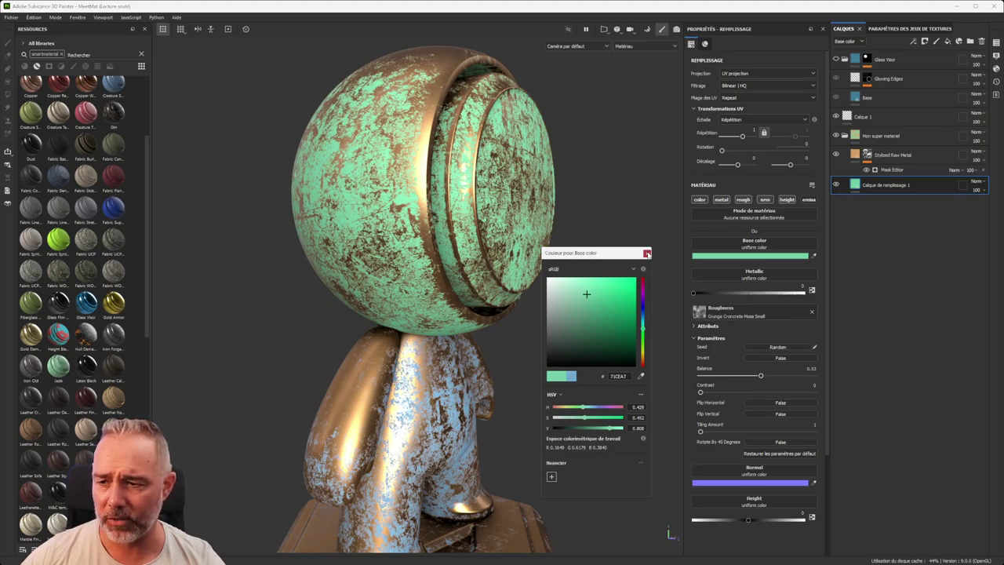
click(646, 253)
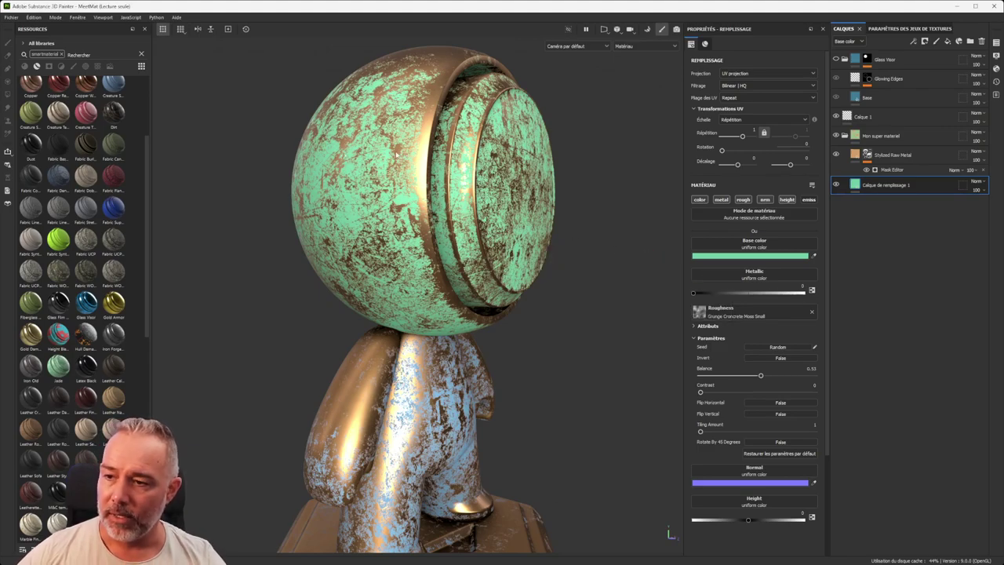
Step: Compare the head's green paint with the body and base from several angles, and check its base color values
scroll(384, 197, down, 3)
alt+drag(384, 196, 363, 278)
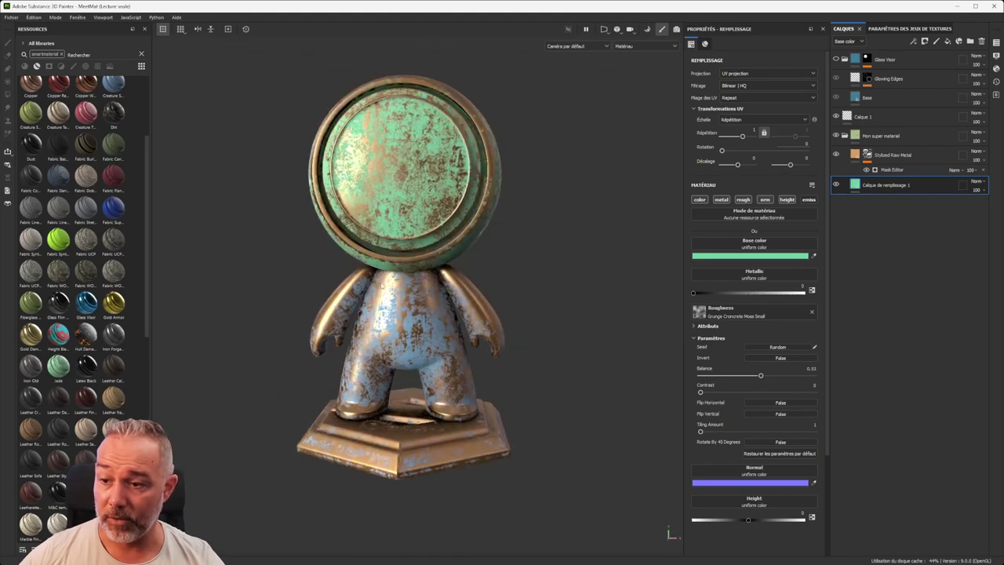
scroll(403, 396, up, 3)
scroll(403, 463, down, 3)
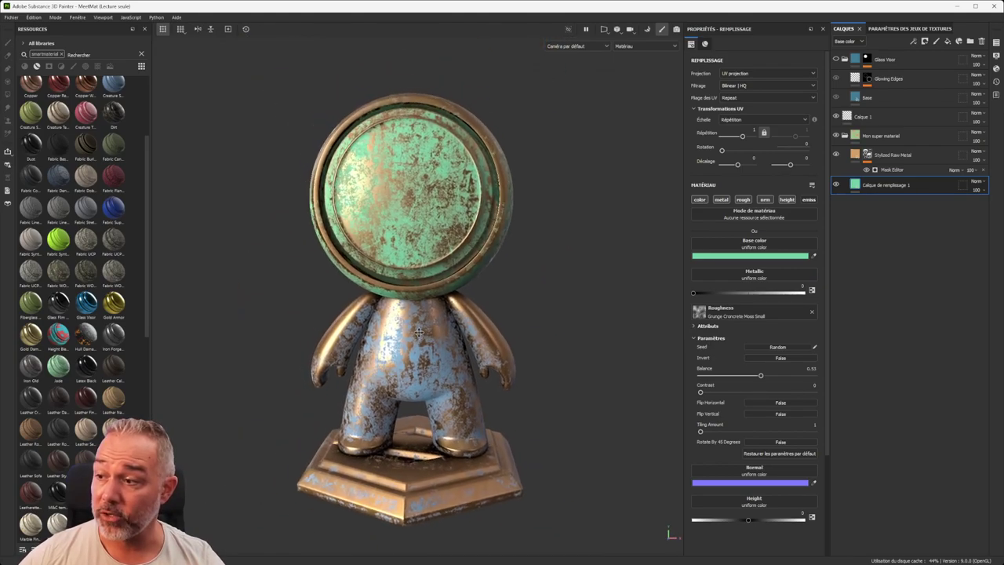
alt+drag(403, 440, 478, 451)
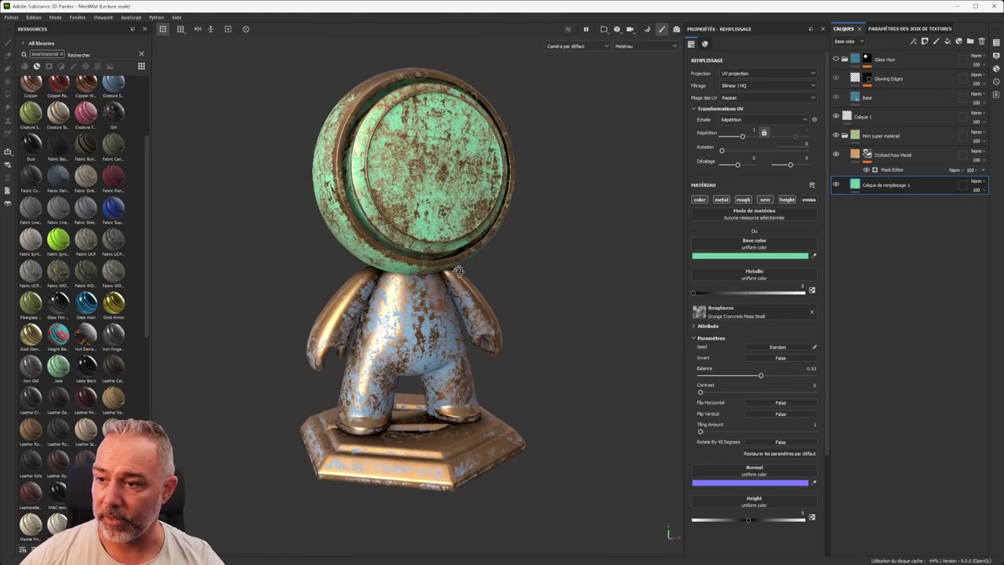
click(705, 259)
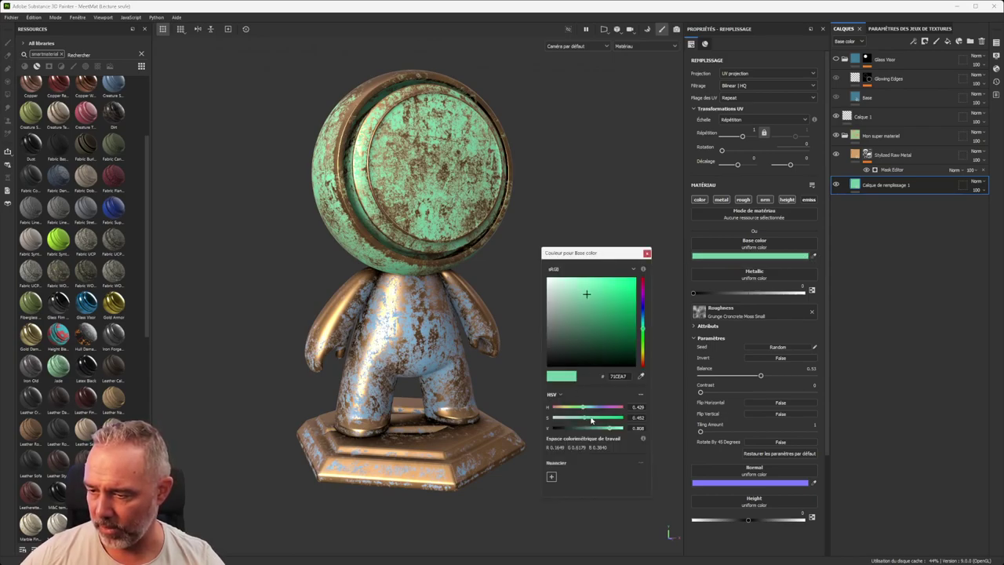
click(646, 253)
scroll(425, 193, up, 2)
alt+drag(424, 193, 411, 251)
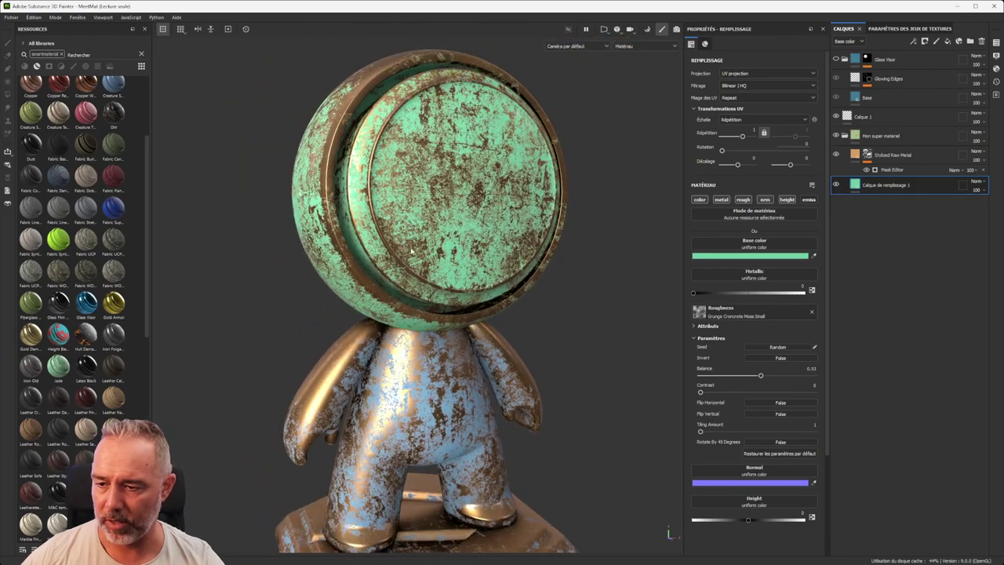
alt+drag(429, 365, 419, 381)
Step: Activate the 02_Body texture set and match its "Calque de remplissage 1" base color to the green sampled from the head
ctrl+alt+right_click(430, 368)
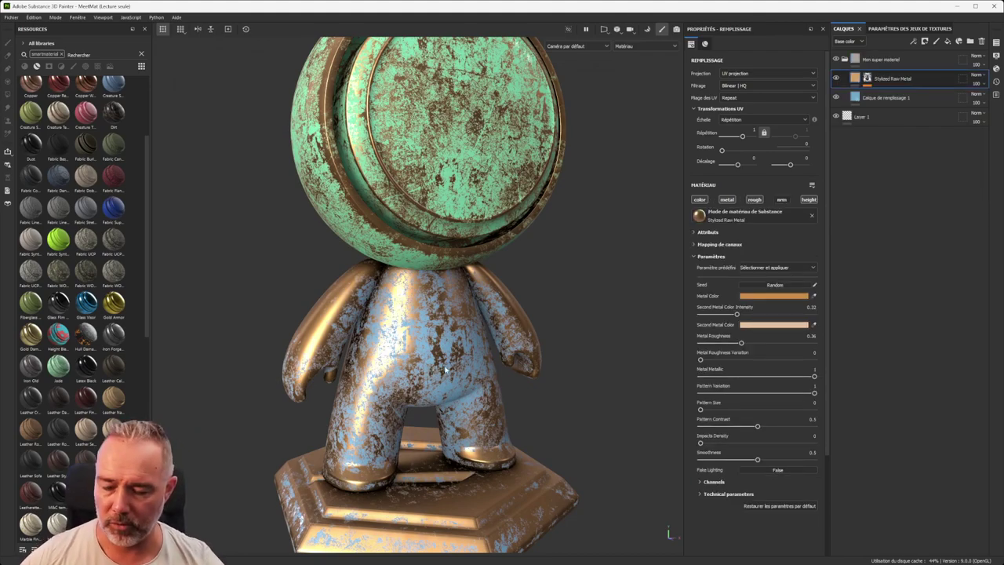
click(884, 96)
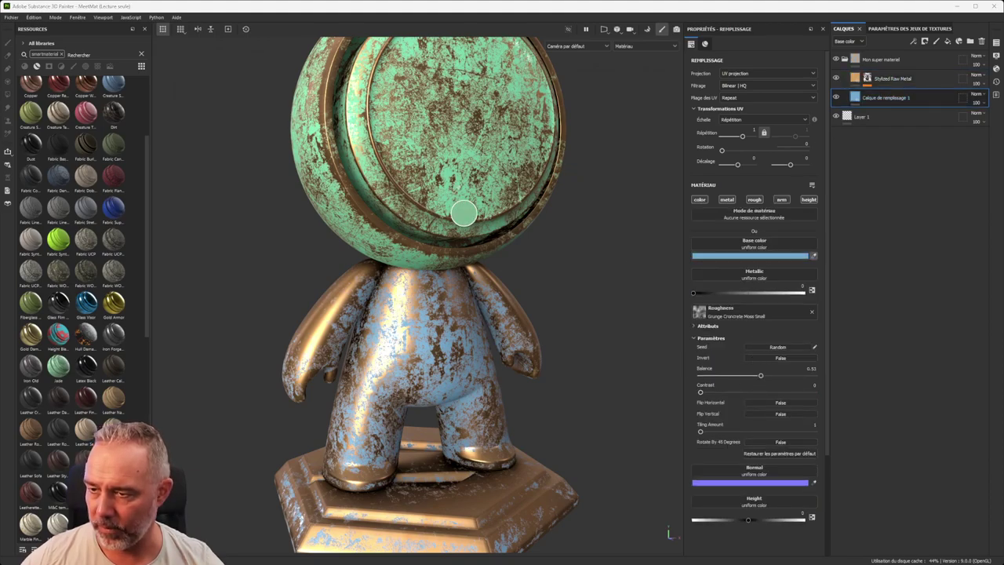
click(407, 141)
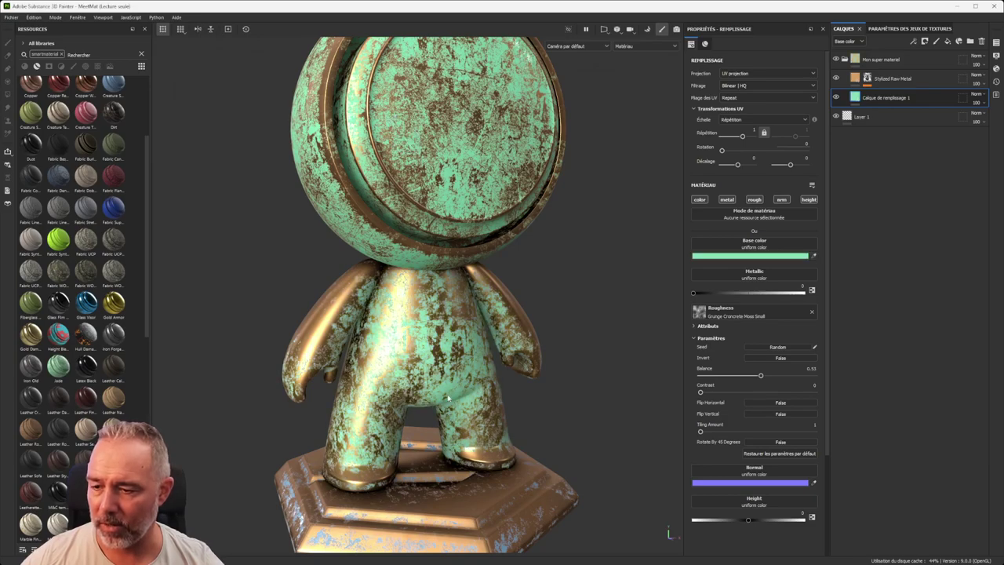
scroll(459, 382, up, 2)
scroll(458, 382, down, 3)
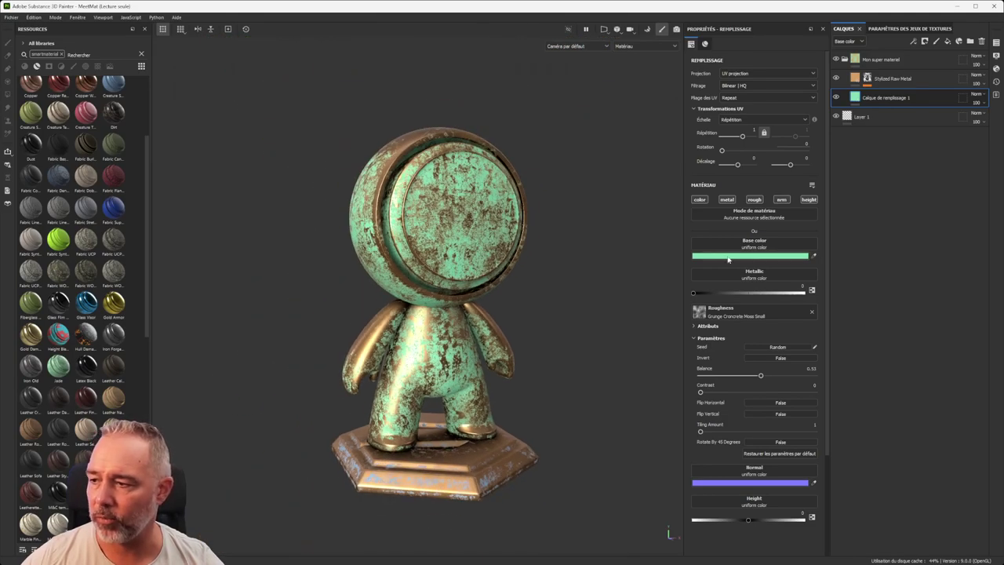
alt+drag(534, 259, 494, 259)
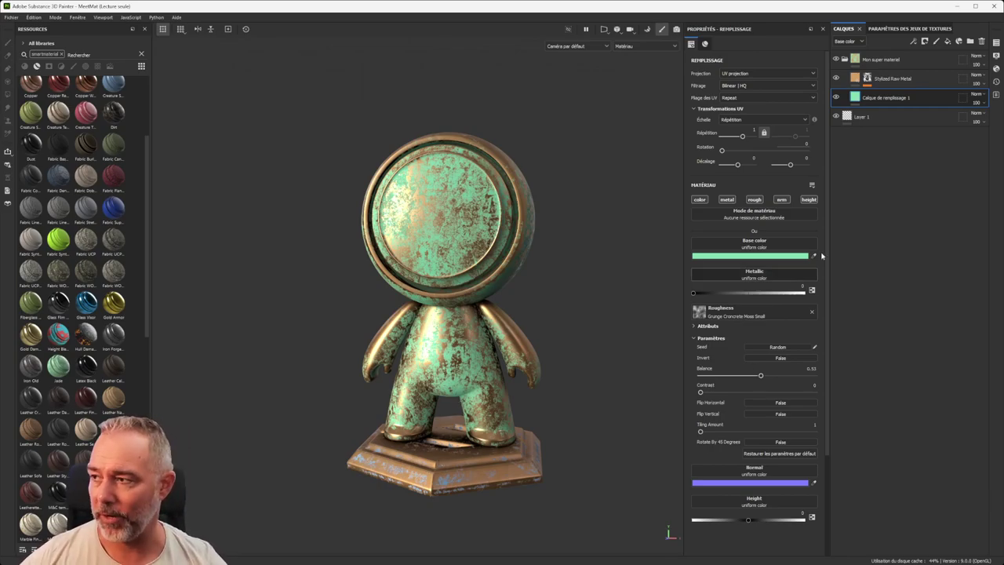
Step: Delete the "Mon super materiel" folder from the body and base texture sets, and show the head's layer stack
click(912, 64)
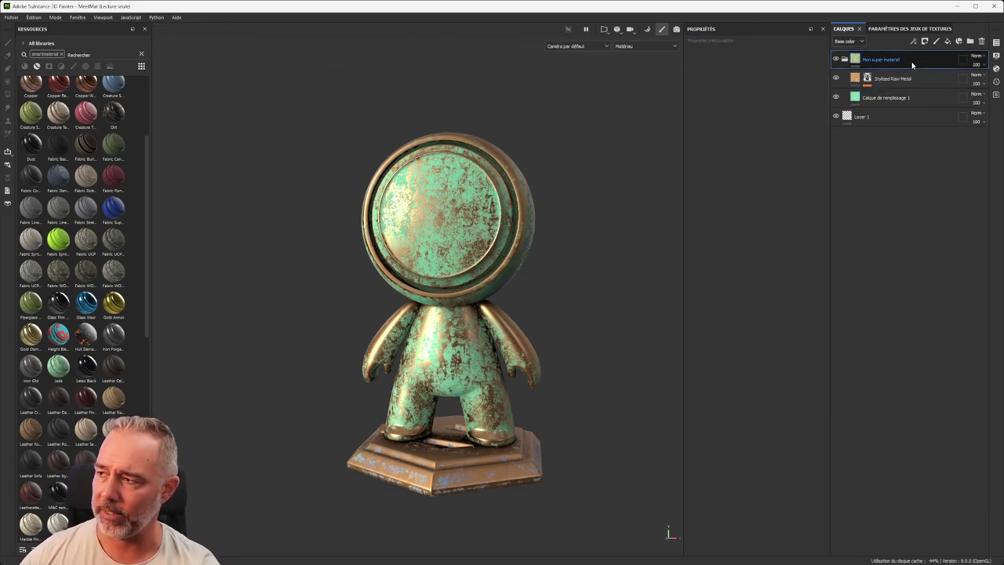
key(Delete)
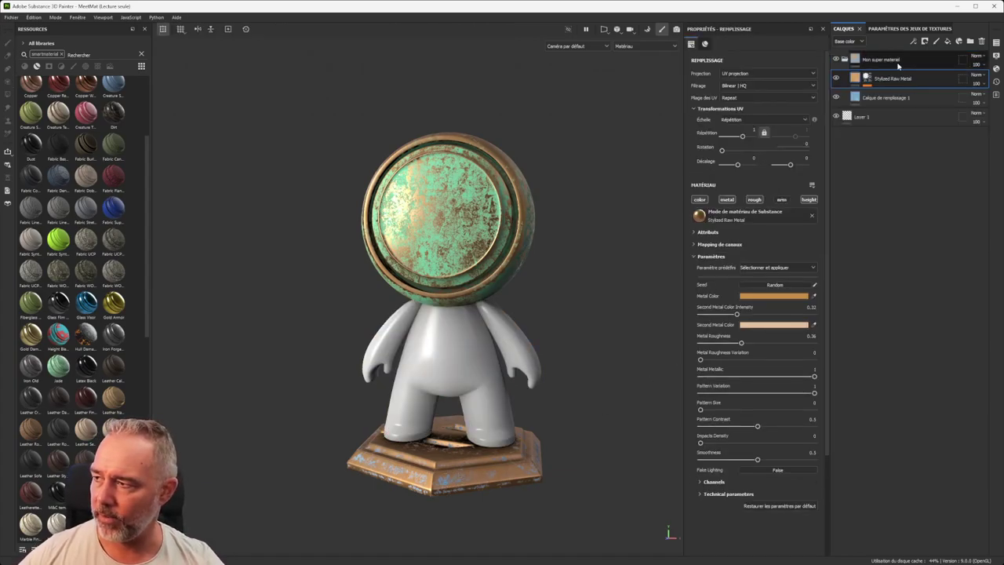
click(899, 64)
key(Delete)
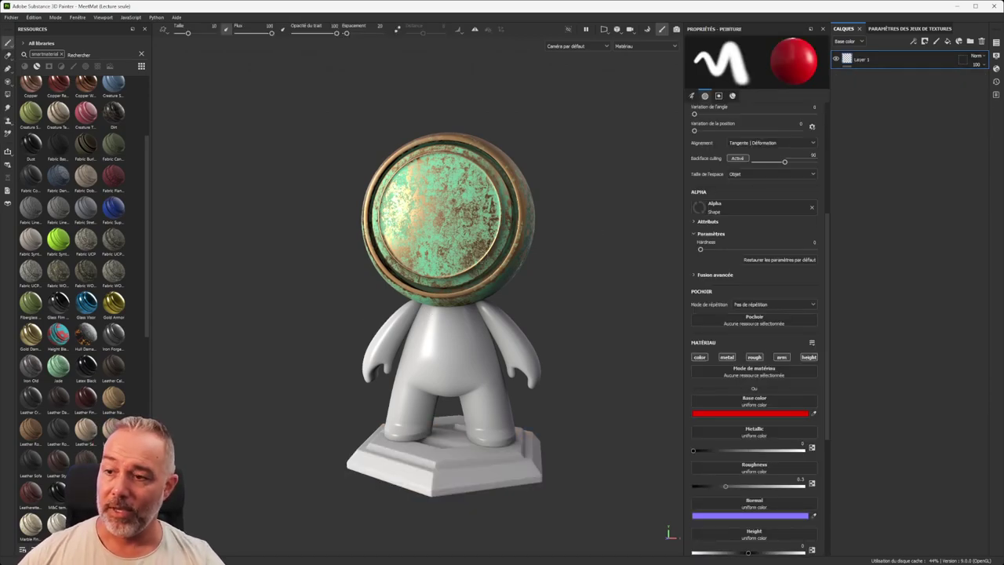
alt+middle_drag(482, 258, 459, 252)
key(ctrl+z)
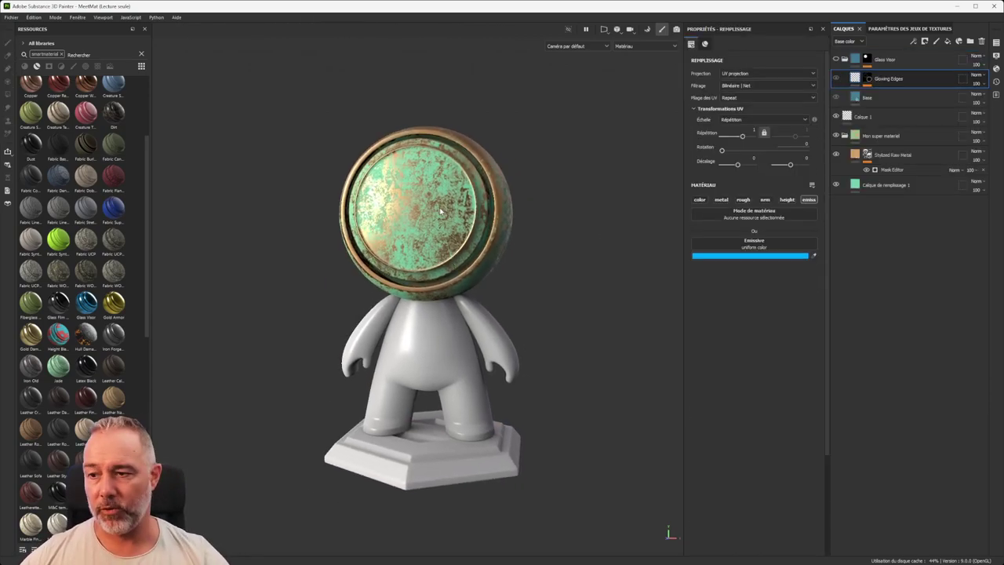
Step: Collapse the head's "Mon super materiel" and "Glass Visor" folders, and delete the "Calque 1" layer between them
alt+drag(255, 510, 251, 424)
mouse_move(111, 523)
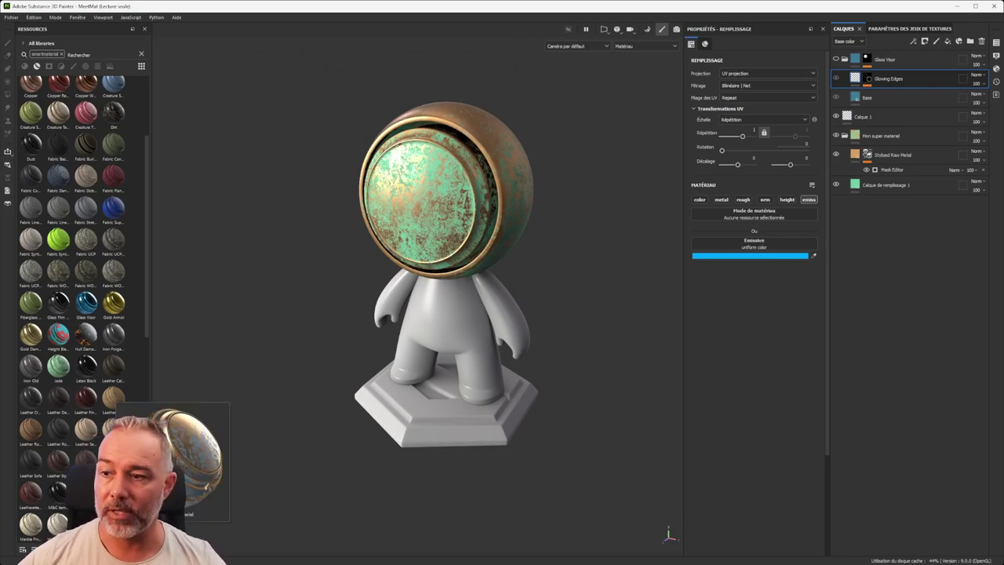
alt+drag(531, 201, 436, 254)
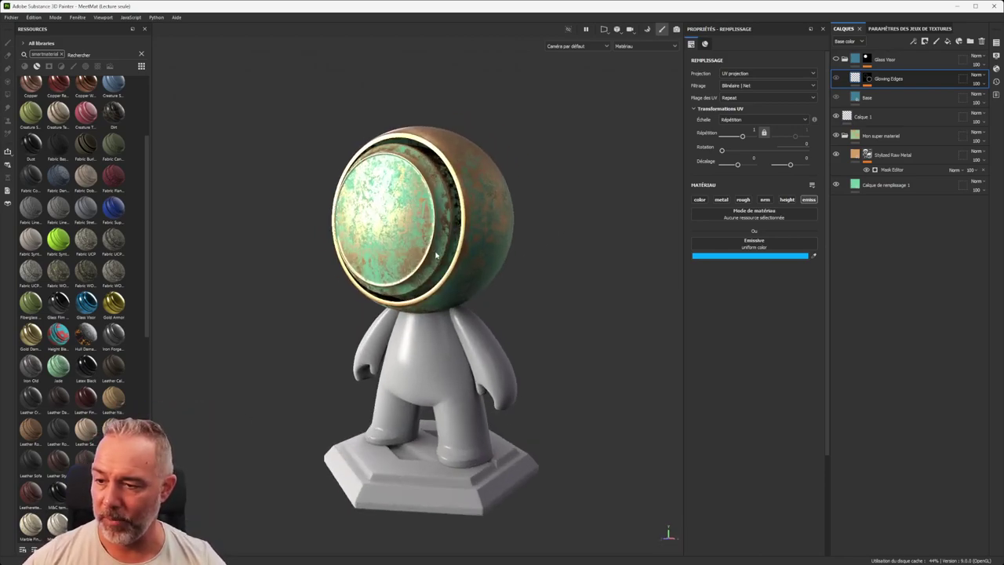
alt+right_drag(436, 254, 449, 284)
alt+middle_drag(450, 284, 455, 237)
alt+middle_drag(375, 215, 375, 223)
alt+drag(374, 223, 497, 233)
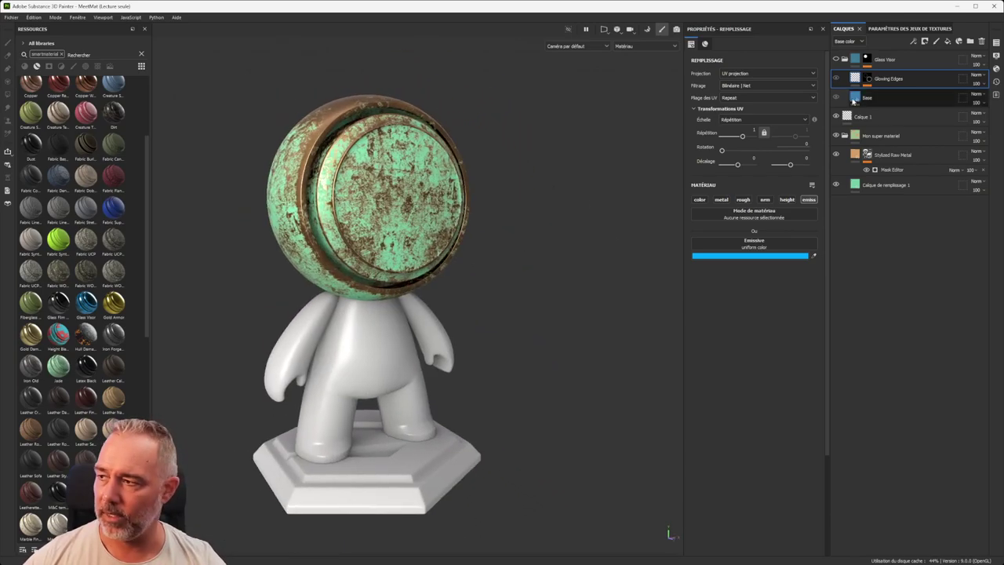
click(844, 136)
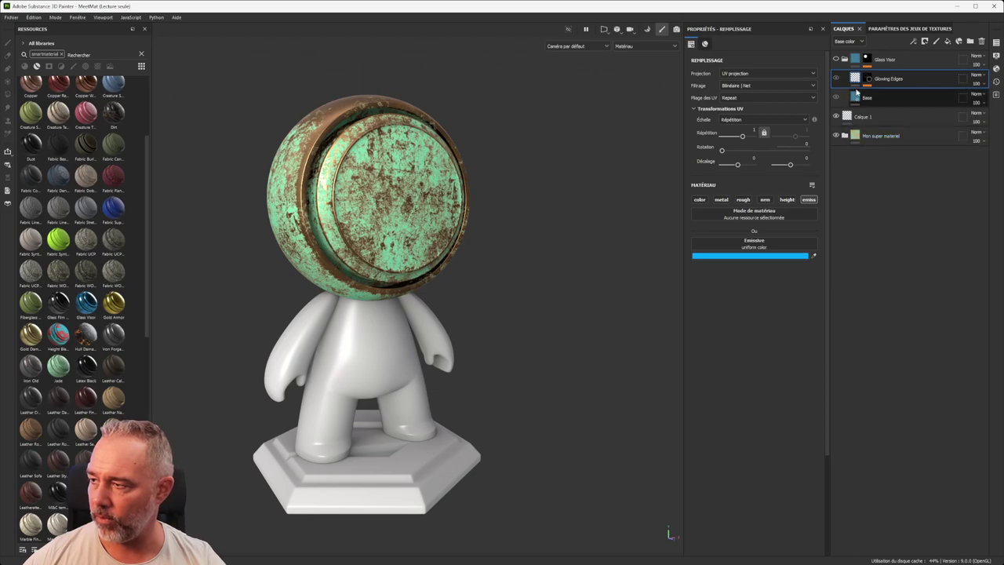
click(844, 59)
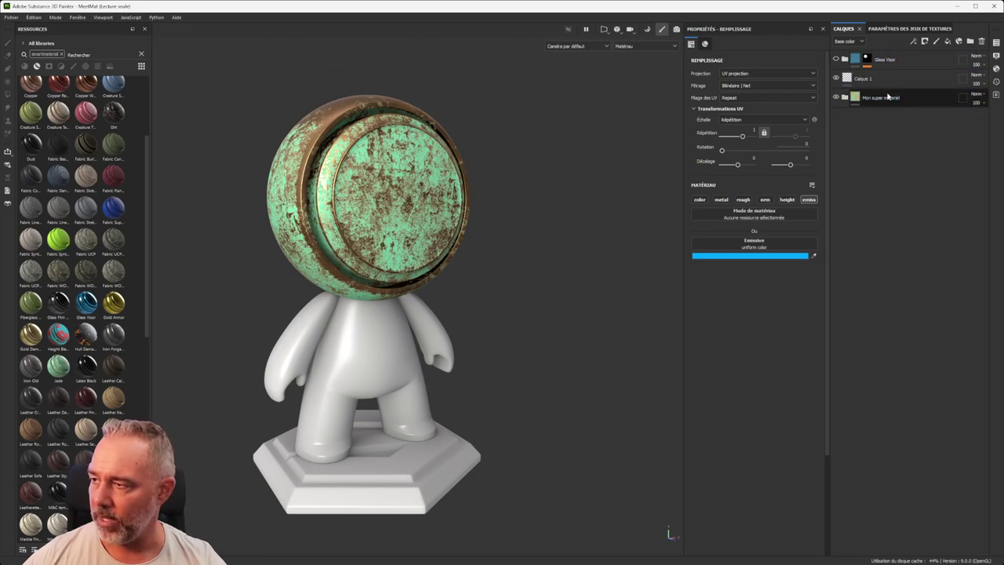
key(Delete)
click(891, 79)
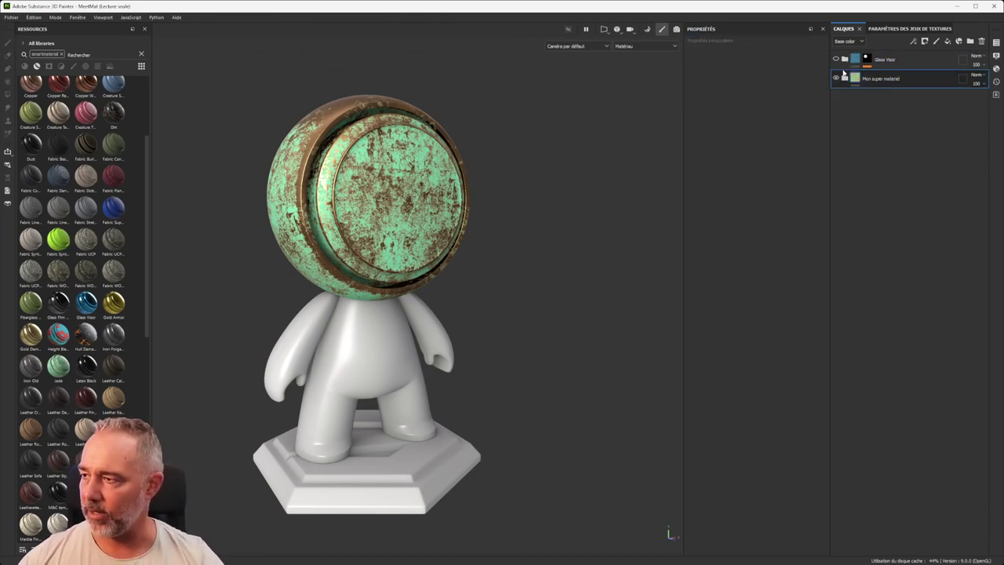
Step: Instance the head's "Mon super materiel" folder into the 02_Body and 03_Base texture sets
double_click(894, 78)
key(Return)
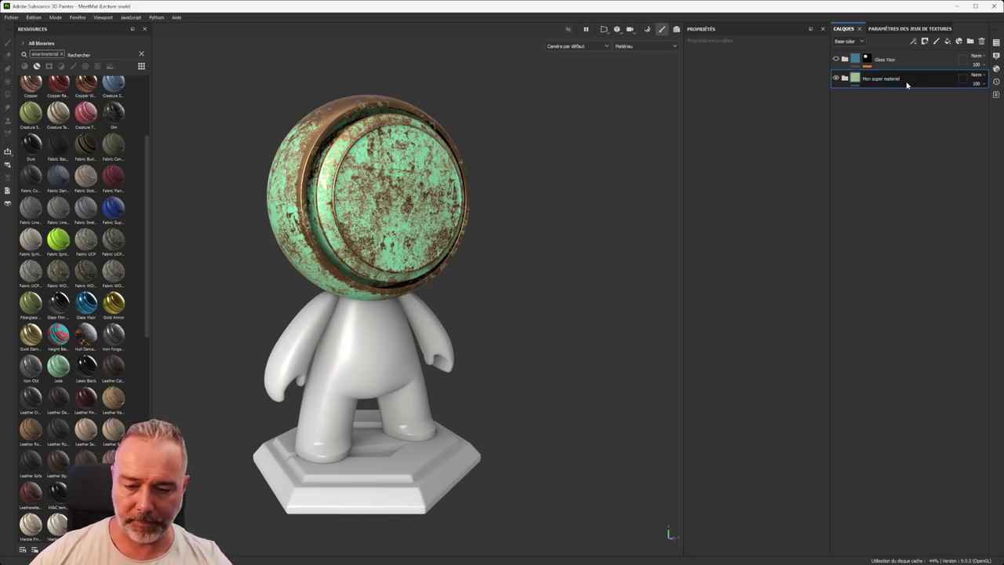
double_click(900, 81)
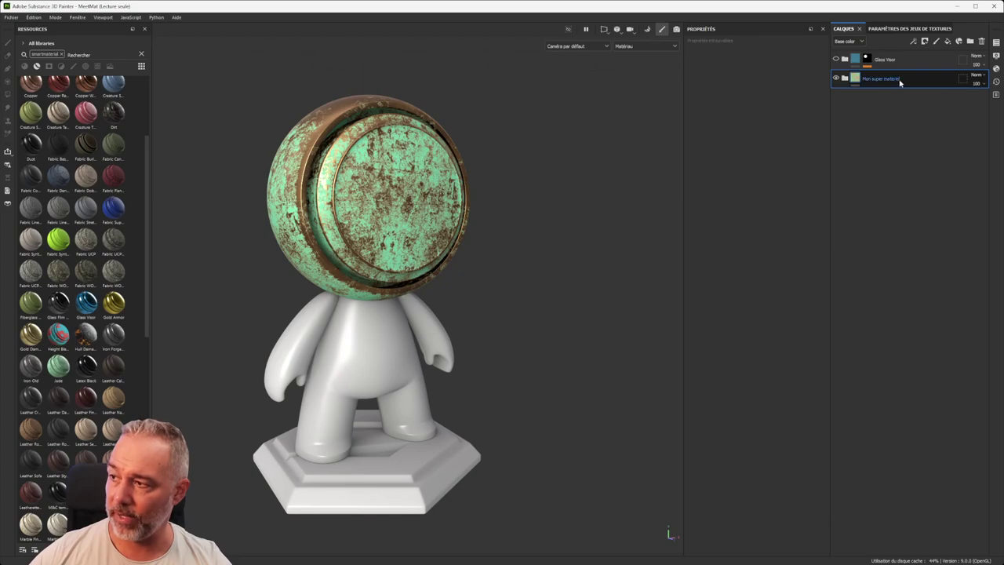
right_click(908, 81)
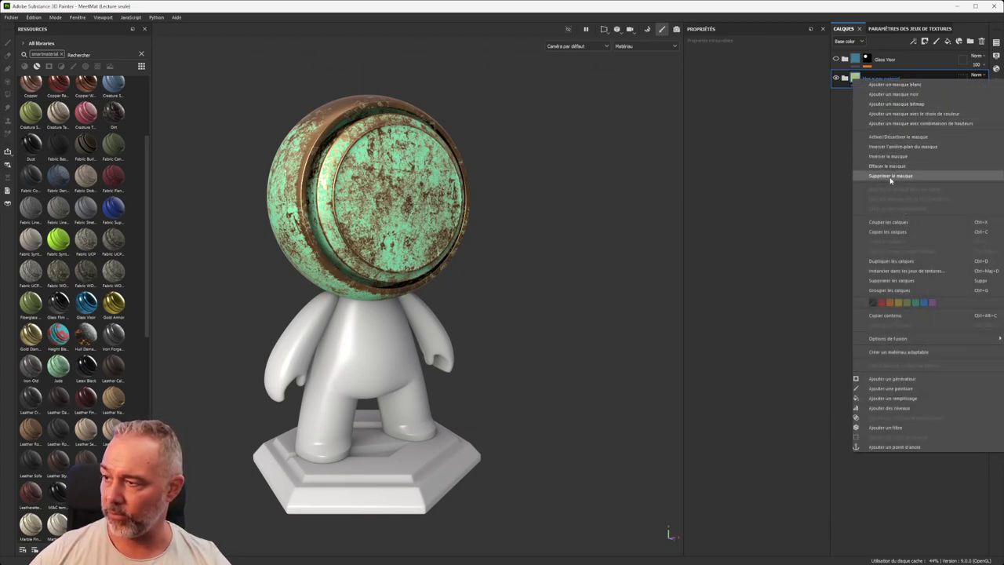
click(895, 272)
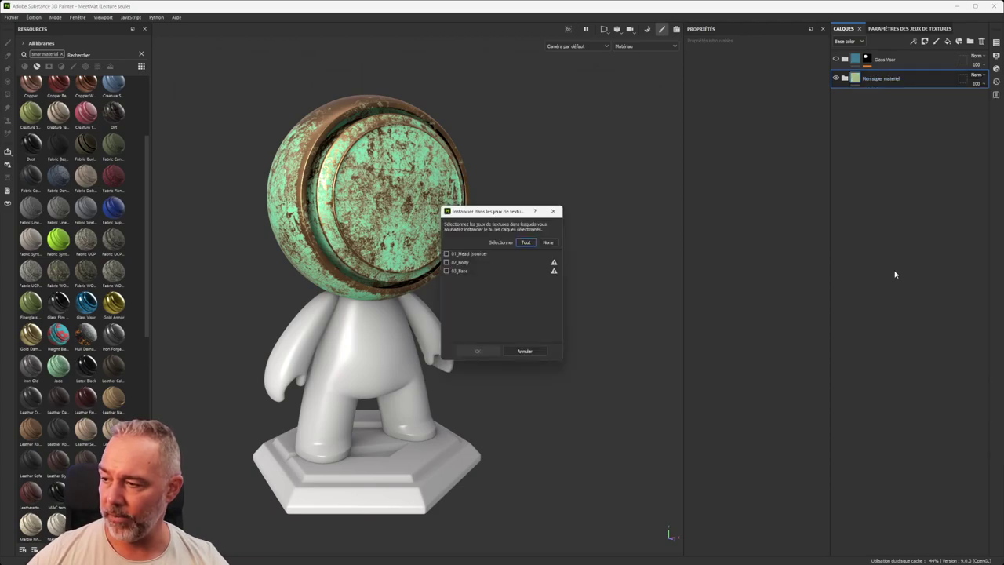
drag(470, 216, 566, 183)
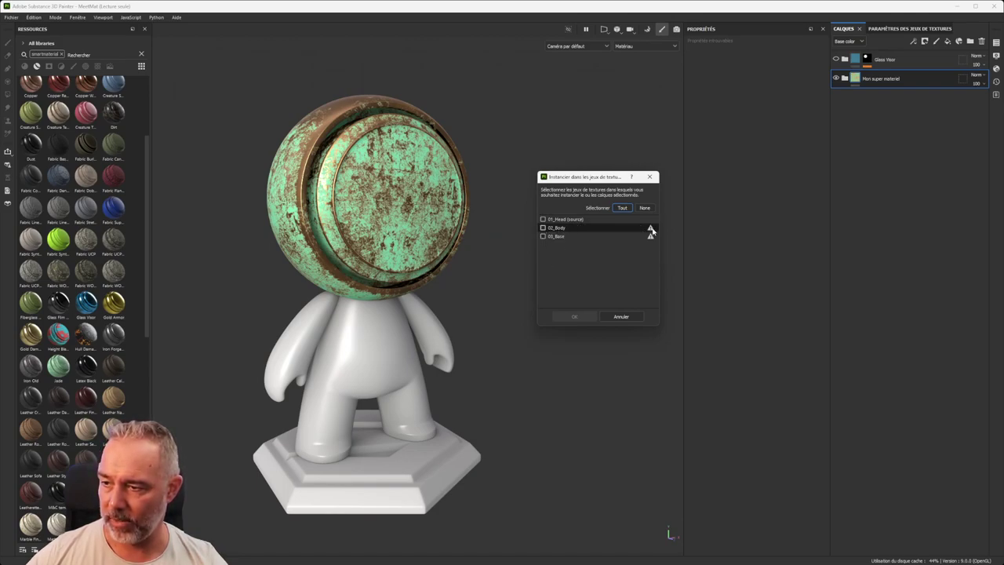
mouse_move(650, 230)
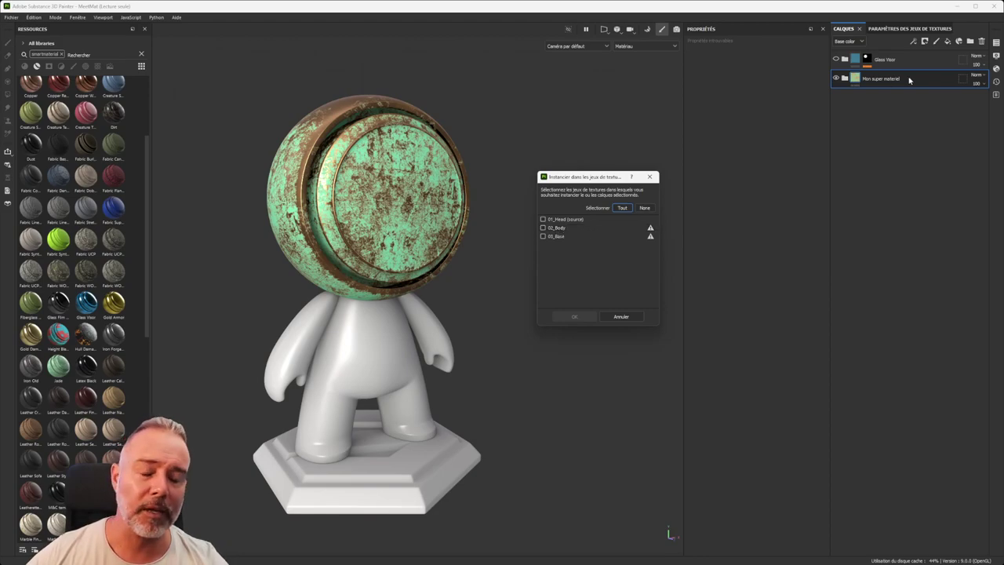
click(543, 228)
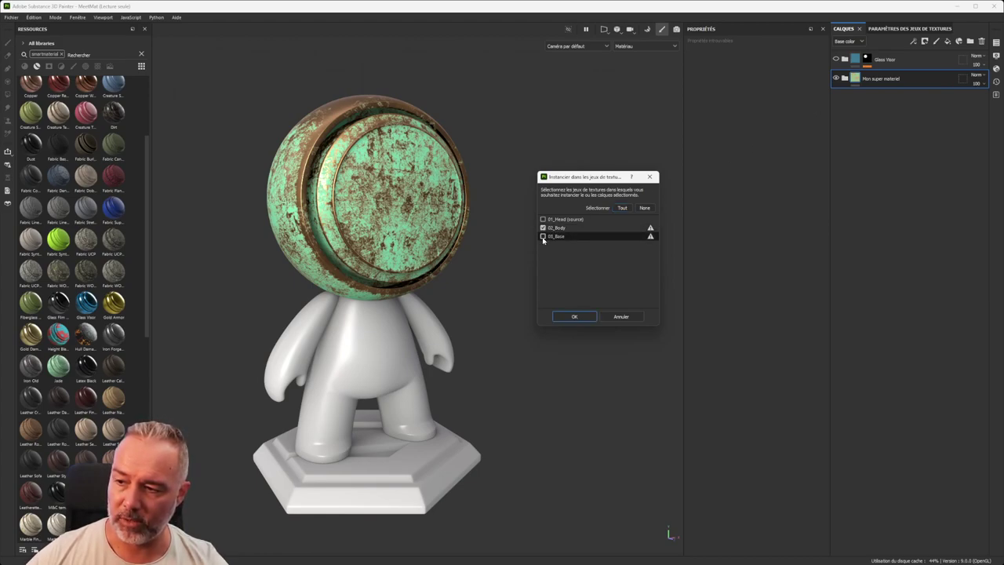
click(573, 316)
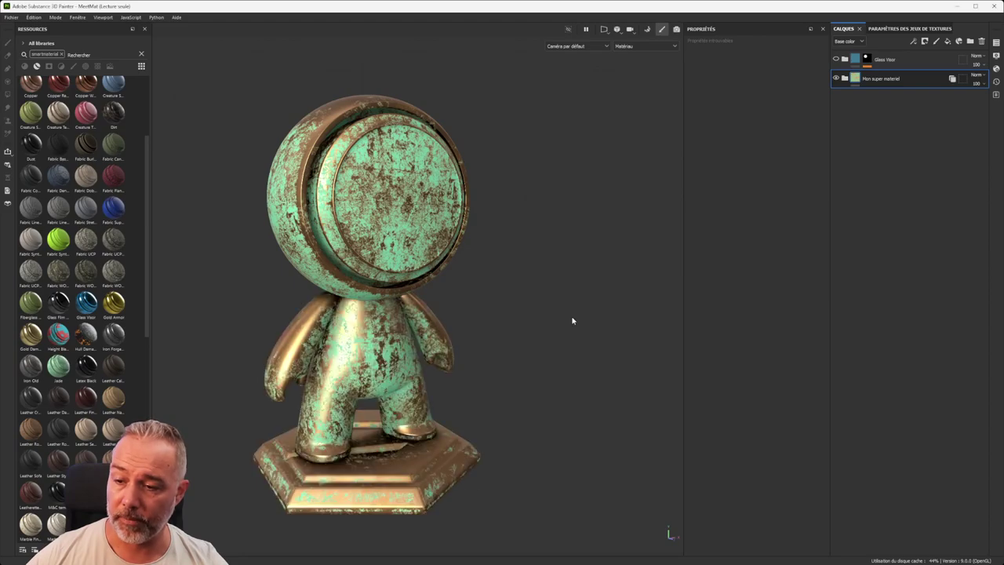
Step: Change the base color of "Calque de remplissage 1" in the instanced "Mon super materiel" folder to purple 8D71CE
alt+drag(547, 272, 455, 274)
alt+middle_drag(508, 317, 468, 273)
click(845, 79)
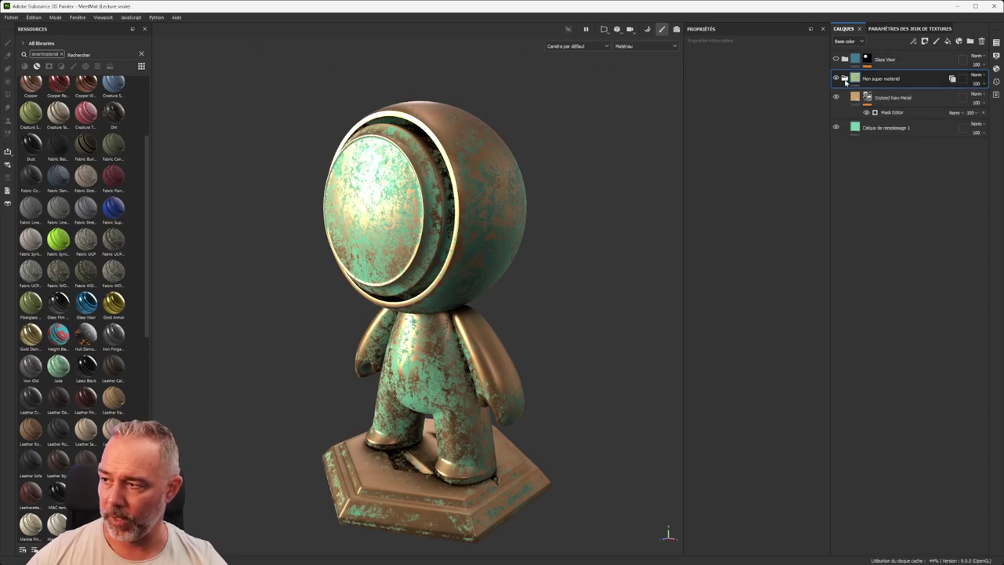
click(885, 129)
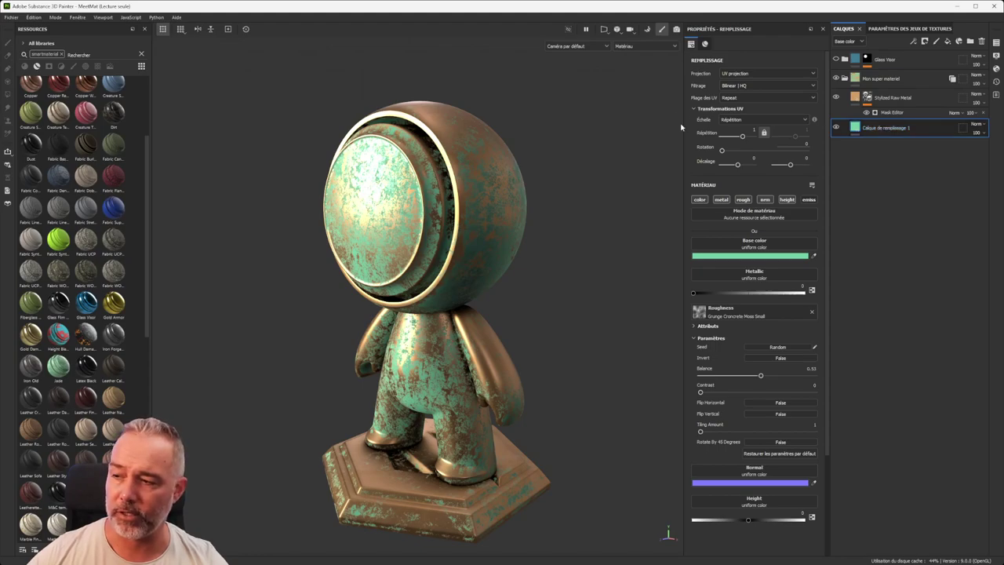
click(788, 256)
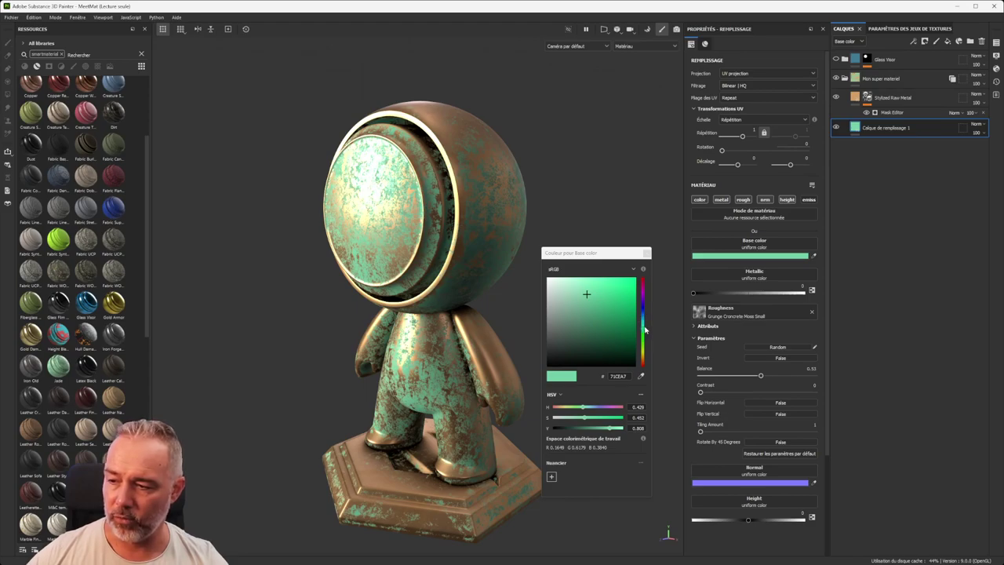
drag(645, 329, 648, 303)
alt+drag(549, 216, 469, 283)
scroll(365, 267, up, 2)
scroll(380, 269, down, 4)
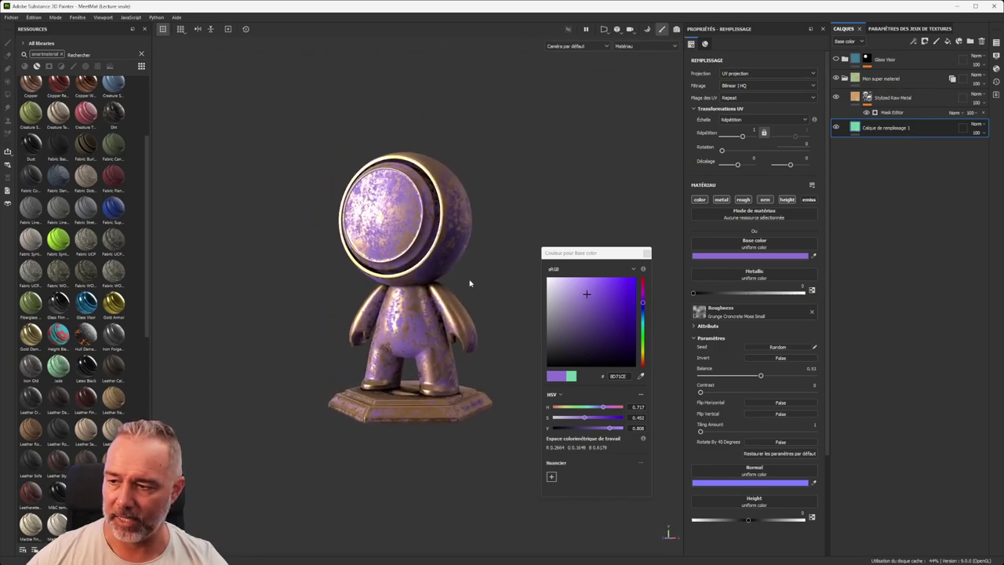
mouse_move(447, 251)
alt+mouse_down()
mouse_move(423, 250)
mouse_move(443, 252)
alt+mouse_up()
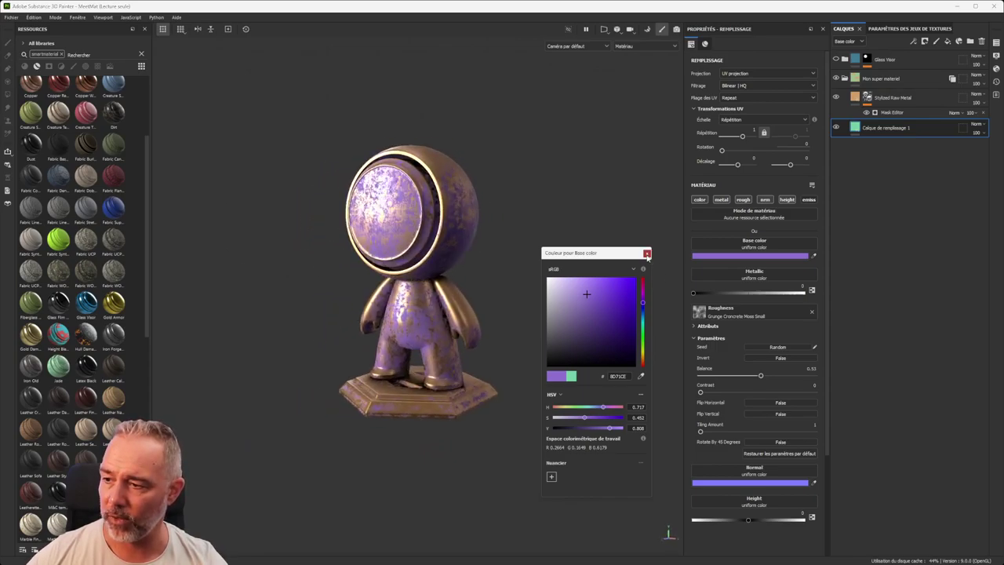
click(646, 252)
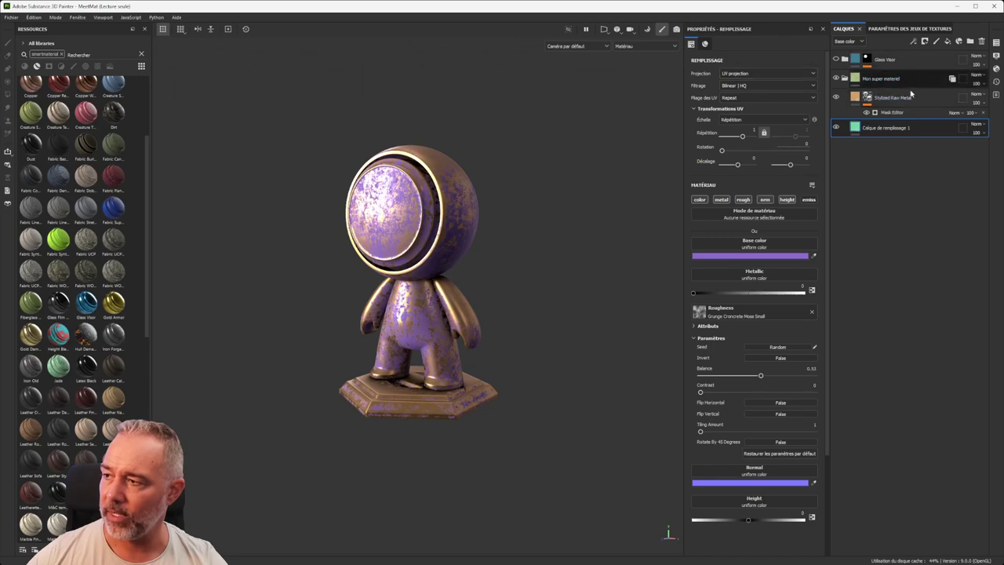
Step: Examine the instanced purple material on the head, body and base from several angles, and collapse the "Mon super materiel" folder
right_click(893, 82)
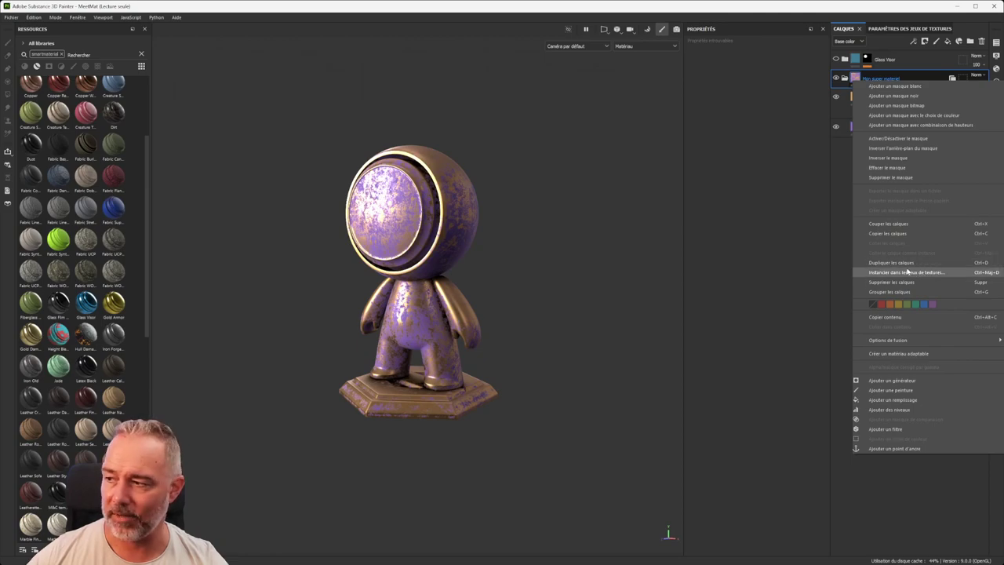
alt+drag(564, 219, 534, 229)
scroll(337, 227, up, 2)
scroll(337, 227, down, 2)
alt+drag(334, 229, 376, 228)
scroll(376, 229, up, 3)
alt+right_drag(376, 228, 340, 200)
alt+drag(353, 206, 292, 225)
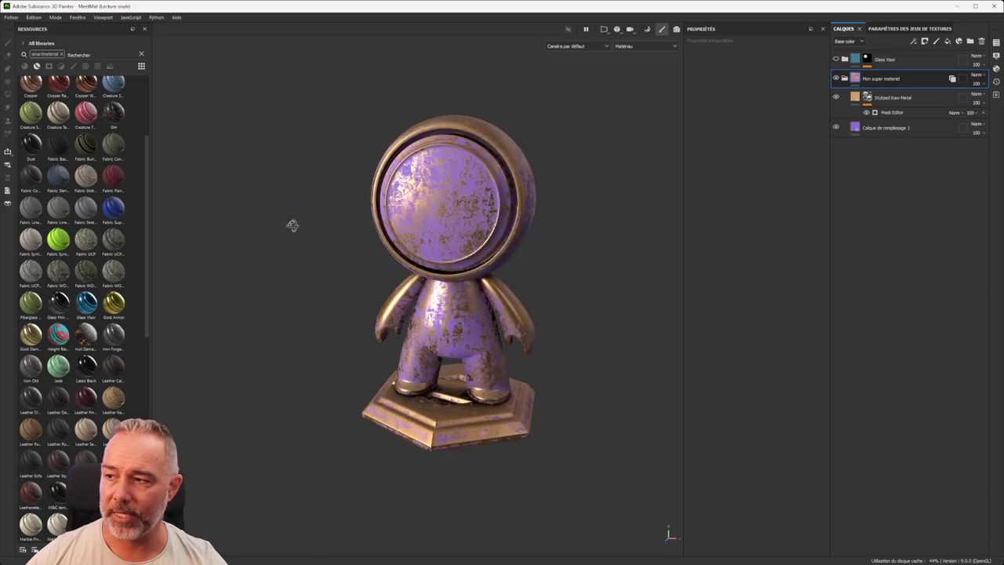
click(844, 79)
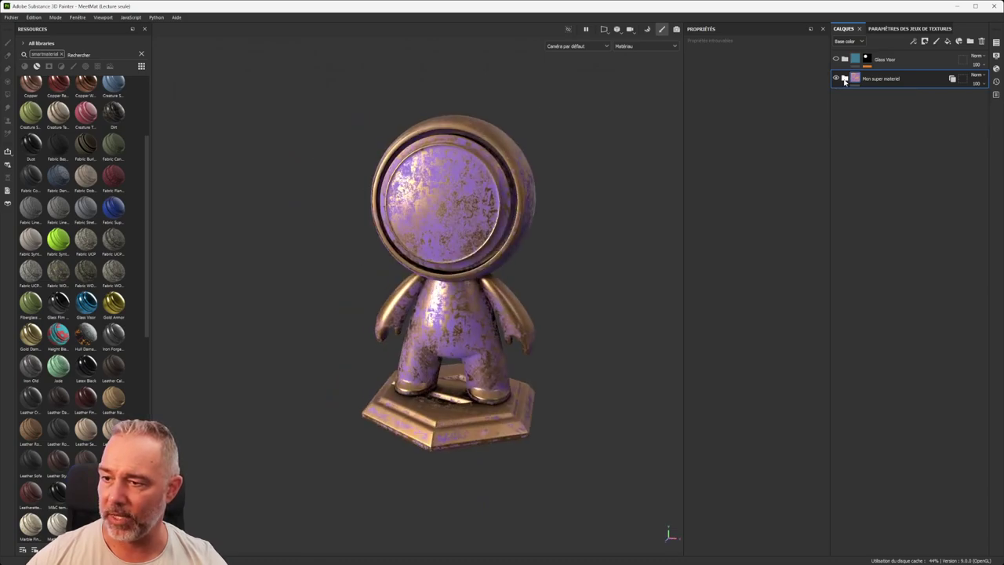
alt+drag(463, 219, 376, 218)
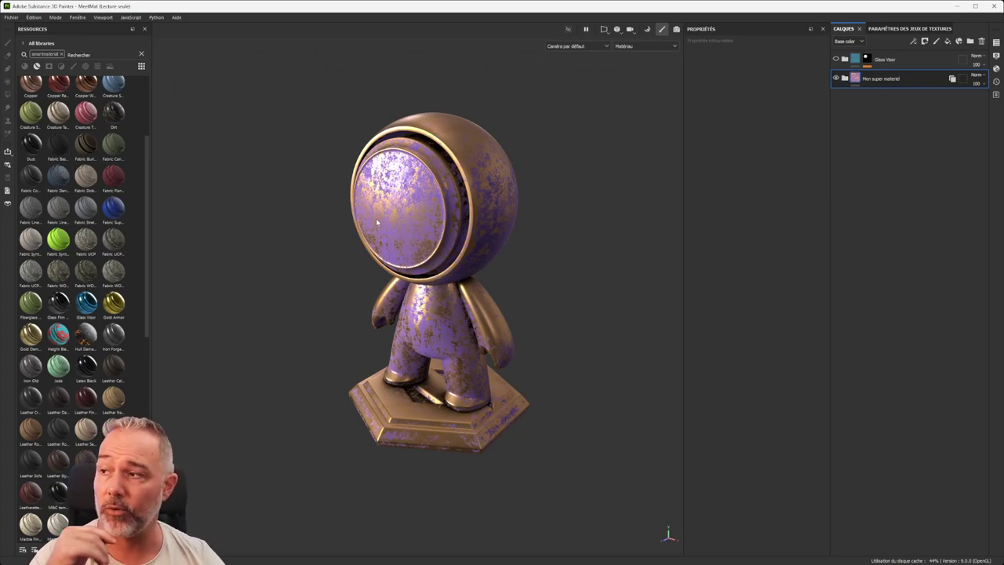
click(844, 78)
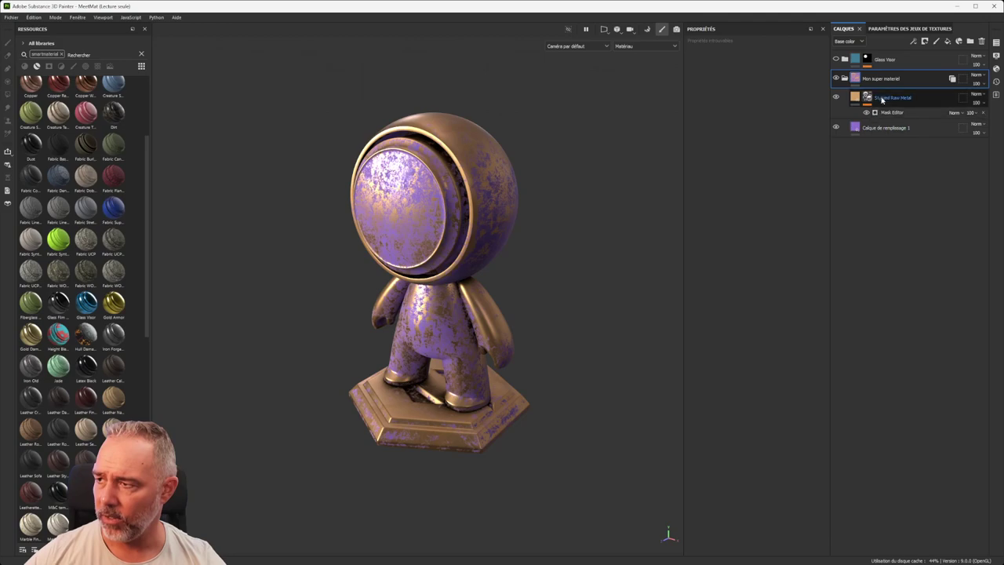
click(845, 77)
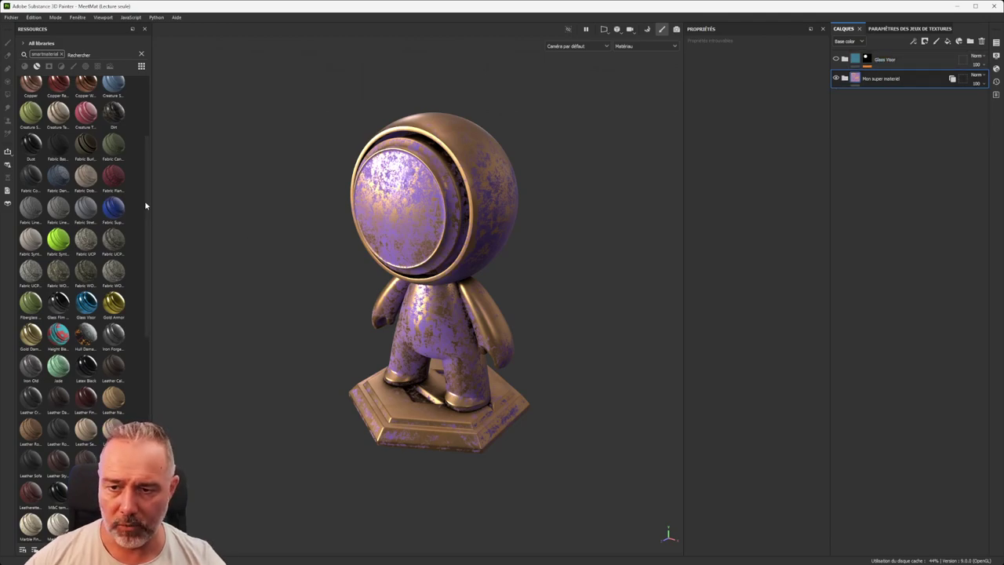
Step: Try the Fabric Flannel Tartan smart material at the top of the head's layer stack, and delete it
scroll(82, 202, up, 3)
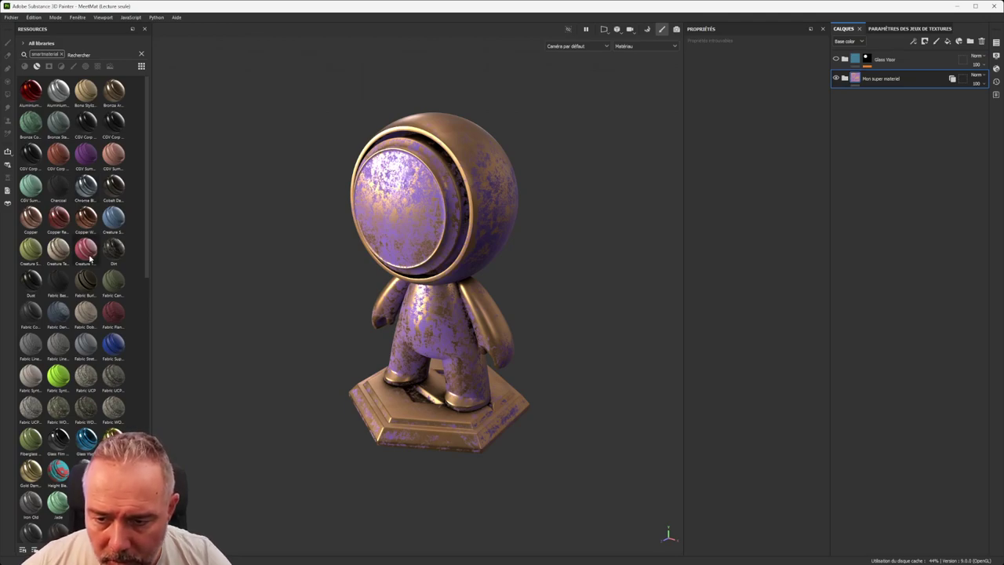
drag(109, 311, 882, 54)
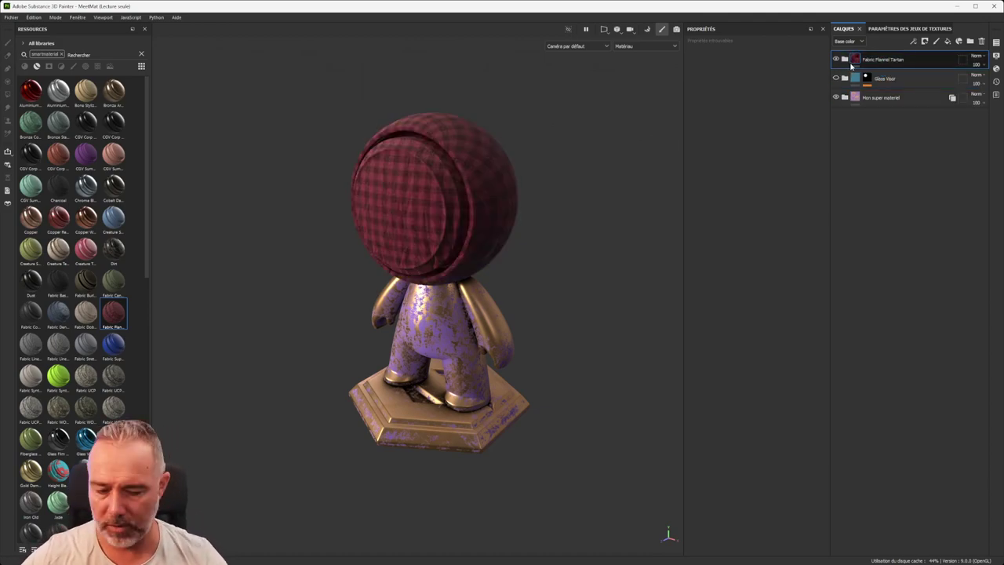
key(Delete)
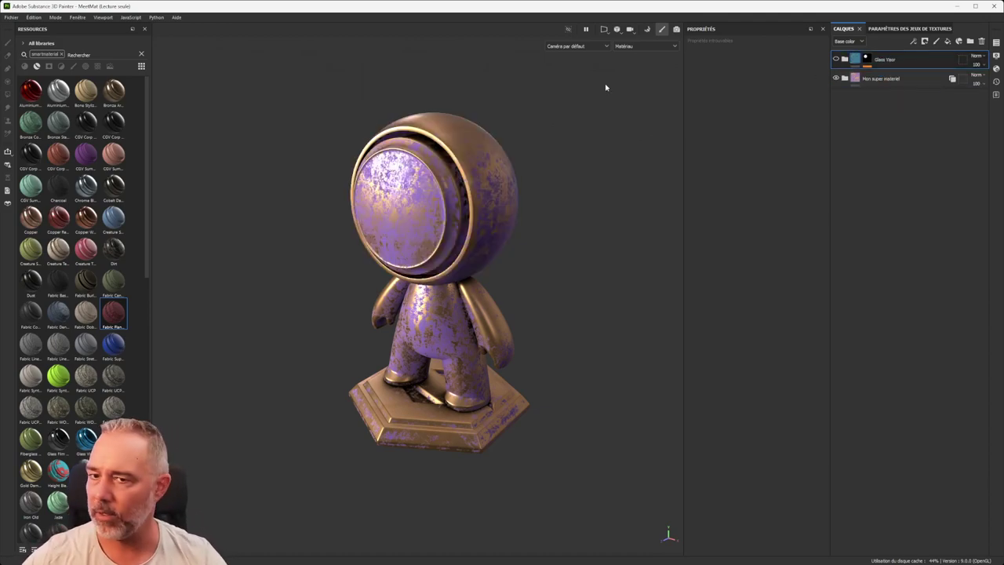
Step: Clear the smart material filter, list the library's base materials, and add Wood Rough at the top of the head's layer stack
click(24, 66)
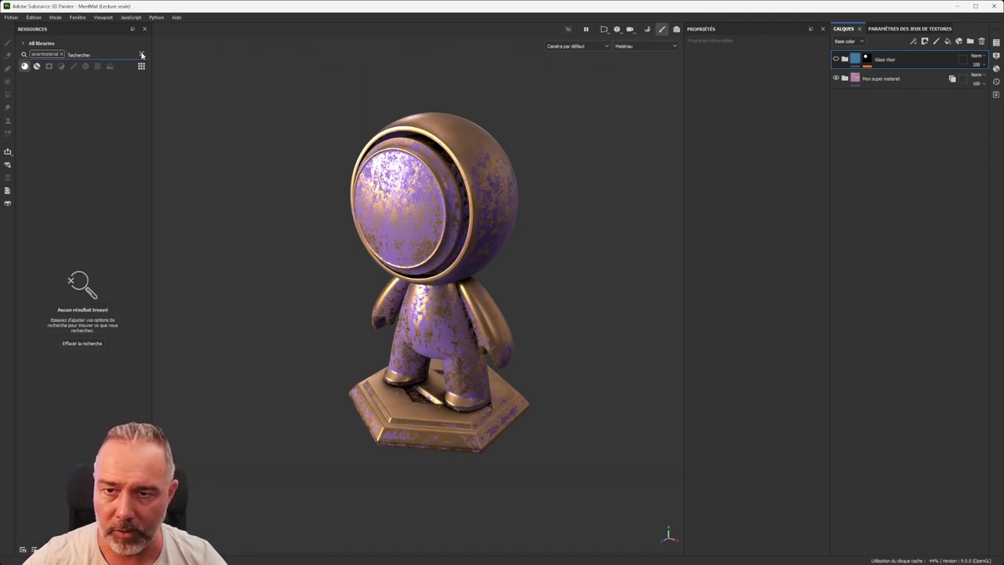
click(62, 55)
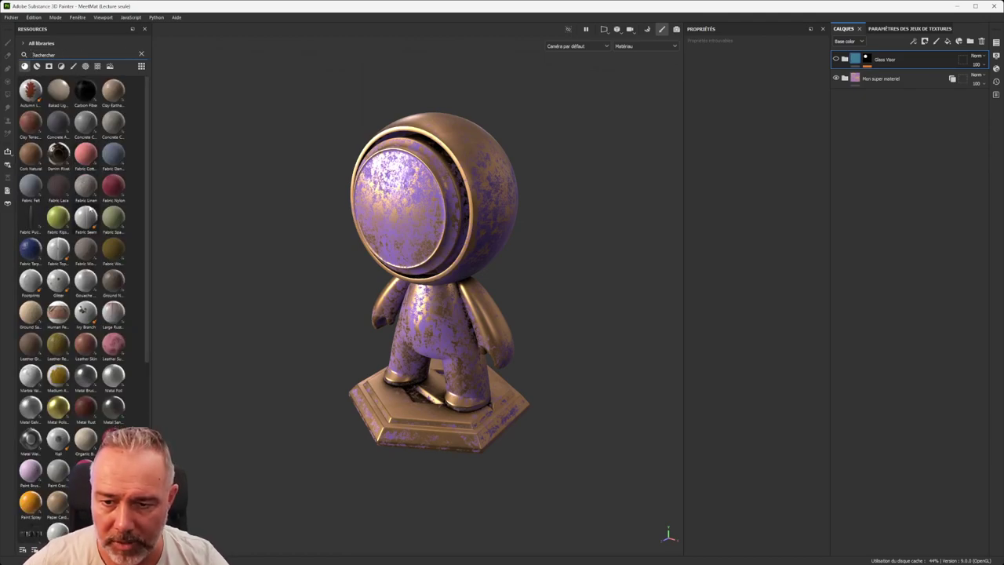
scroll(61, 267, down, 5)
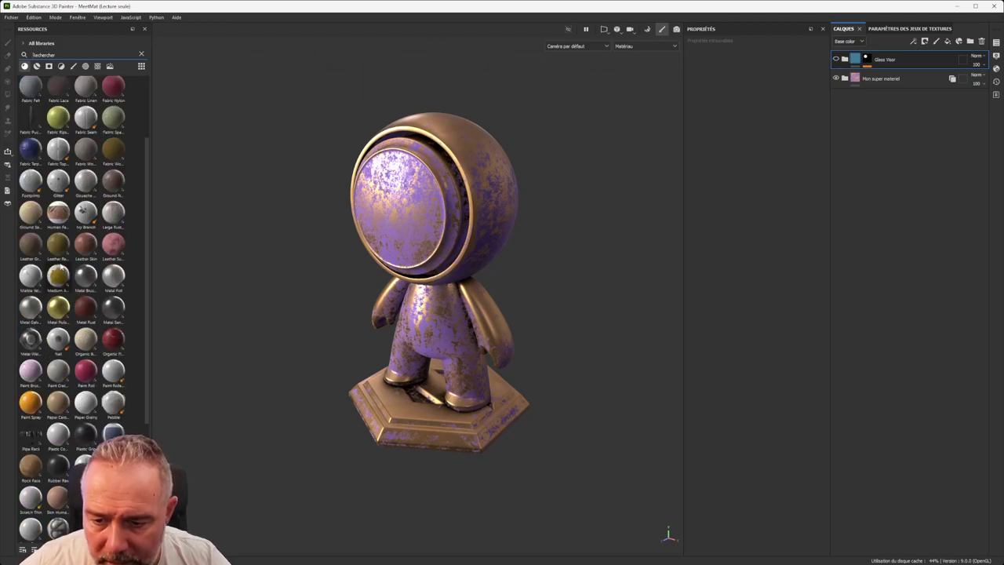
scroll(61, 268, down, 3)
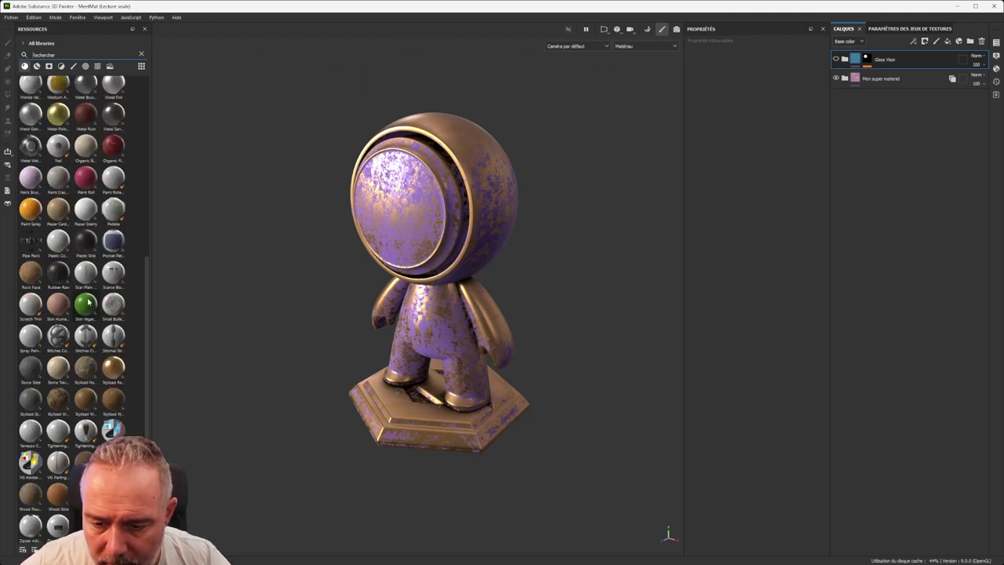
drag(28, 499, 876, 55)
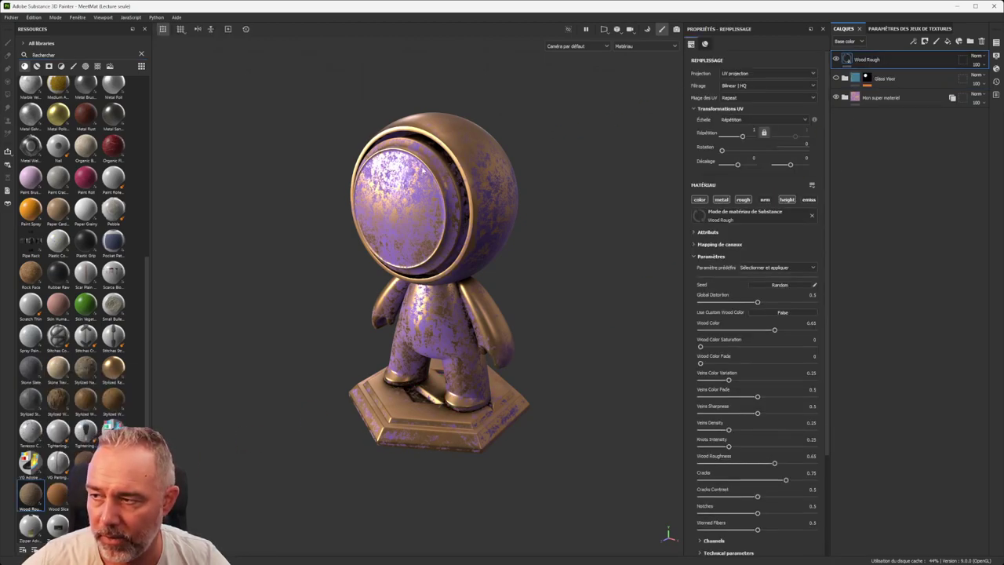
Step: Set the Wood Rough layer's Global Distortion to 0.72 and its Wood Color to 0.4
alt+drag(309, 178, 439, 200)
click(705, 44)
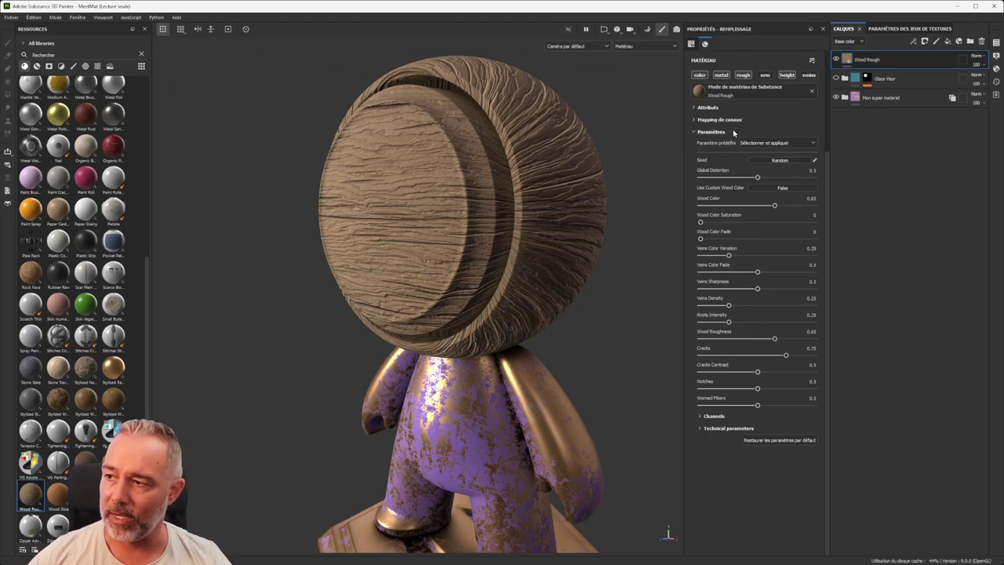
drag(757, 177, 782, 178)
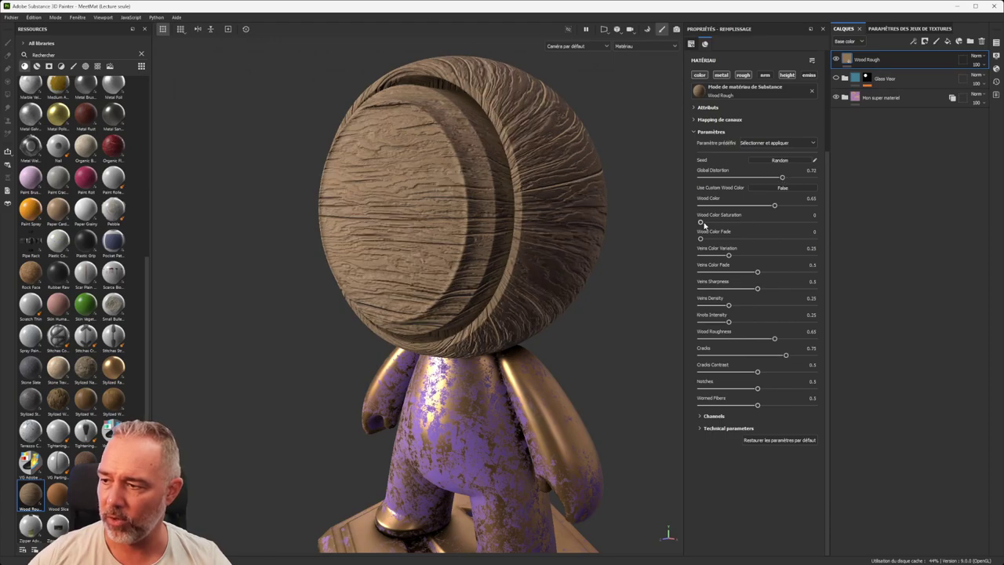
drag(700, 223, 645, 226)
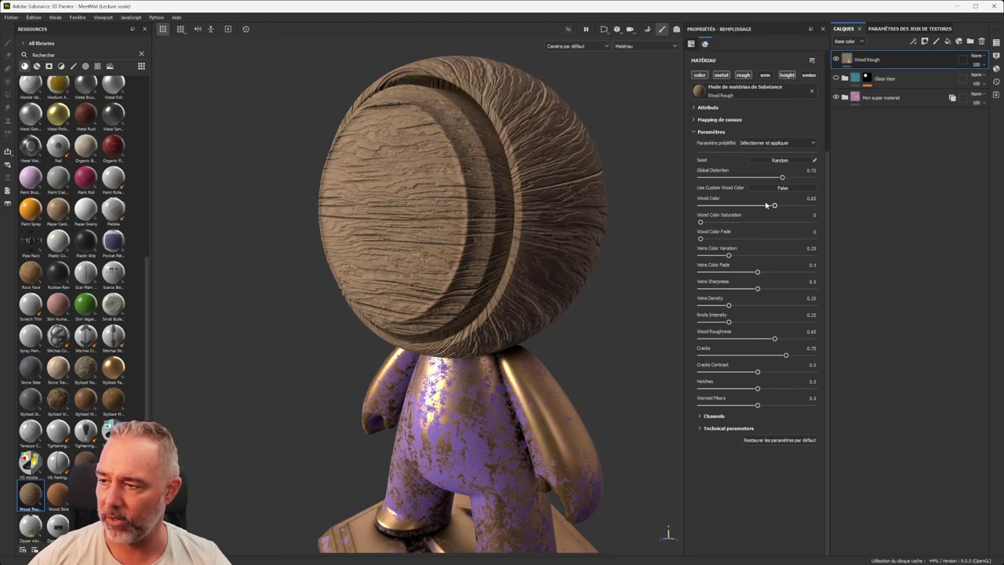
drag(776, 205, 746, 207)
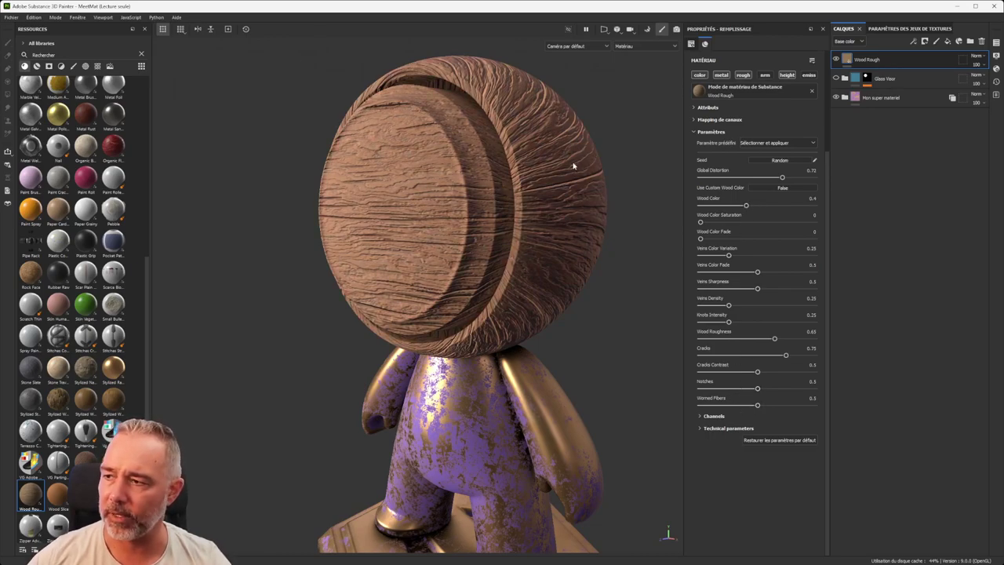
Step: Inspect the Wood Rough layer's projection settings and its grain on the front and sides of the head
click(691, 45)
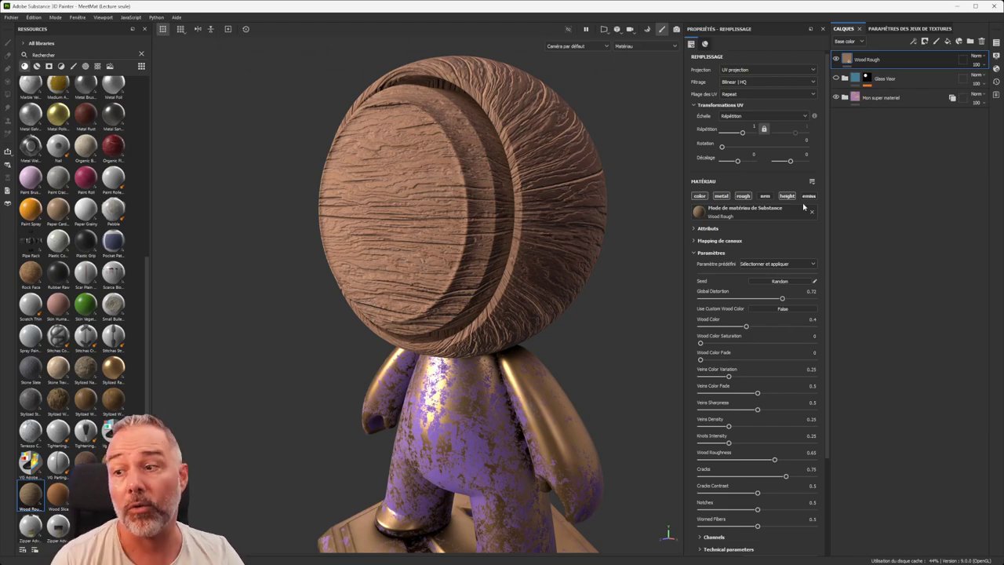
alt+drag(480, 192, 410, 230)
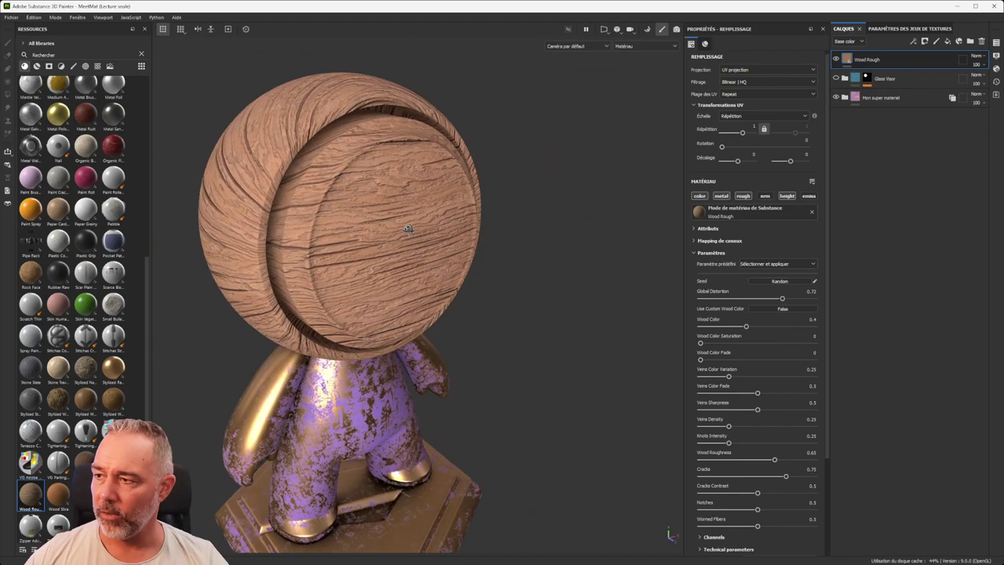
alt+drag(327, 188, 407, 234)
scroll(394, 212, up, 2)
scroll(396, 231, down, 2)
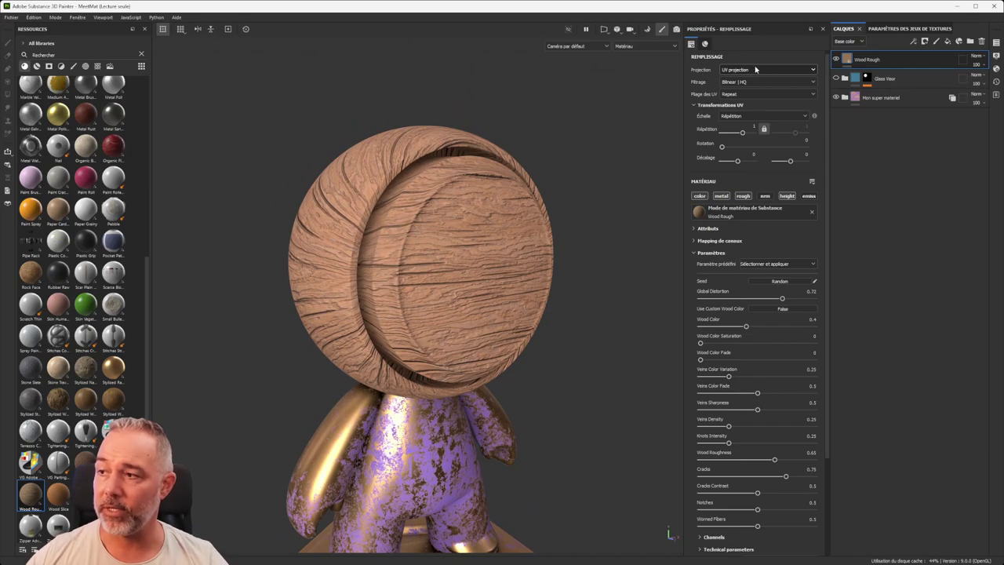
alt+drag(446, 189, 429, 183)
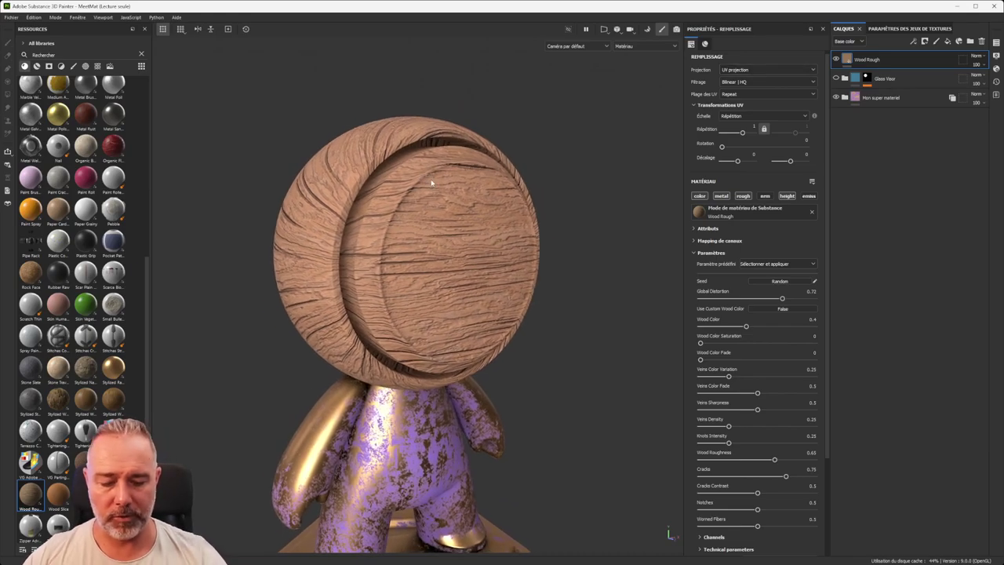
Step: Show the 3D and 2D views side by side and compare the wood grain on the head with its UV layout
key(F1)
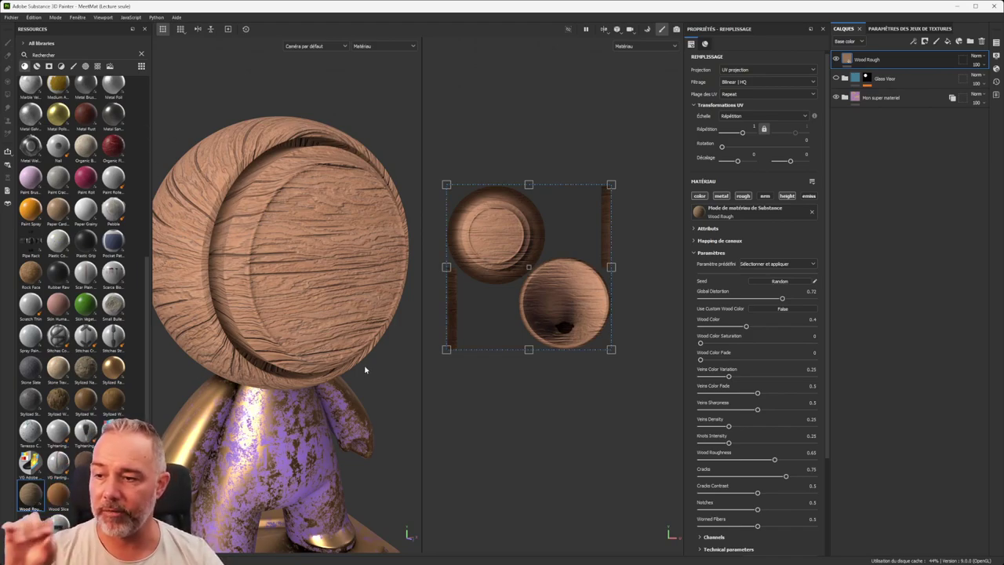
scroll(511, 235, up, 3)
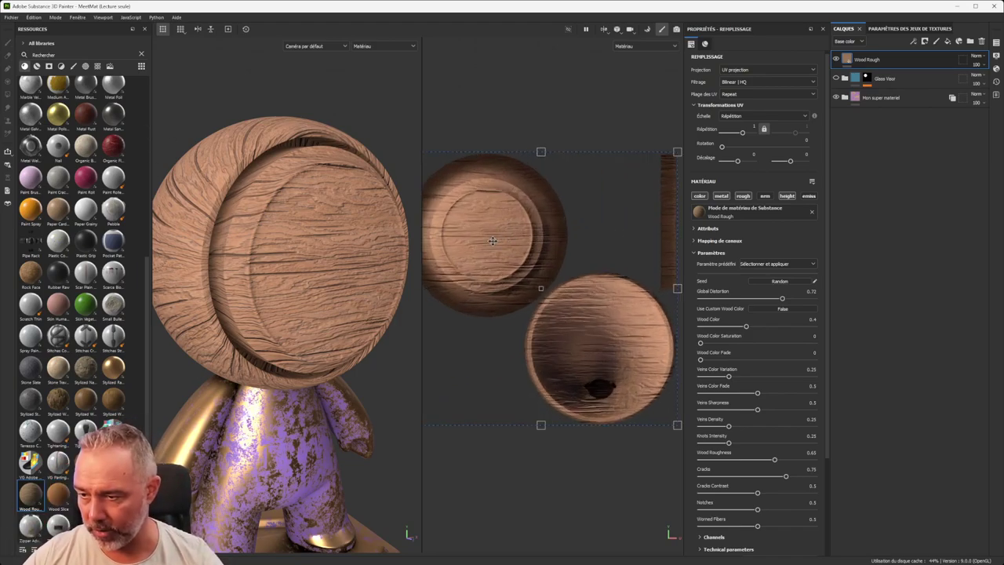
scroll(584, 353, down, 4)
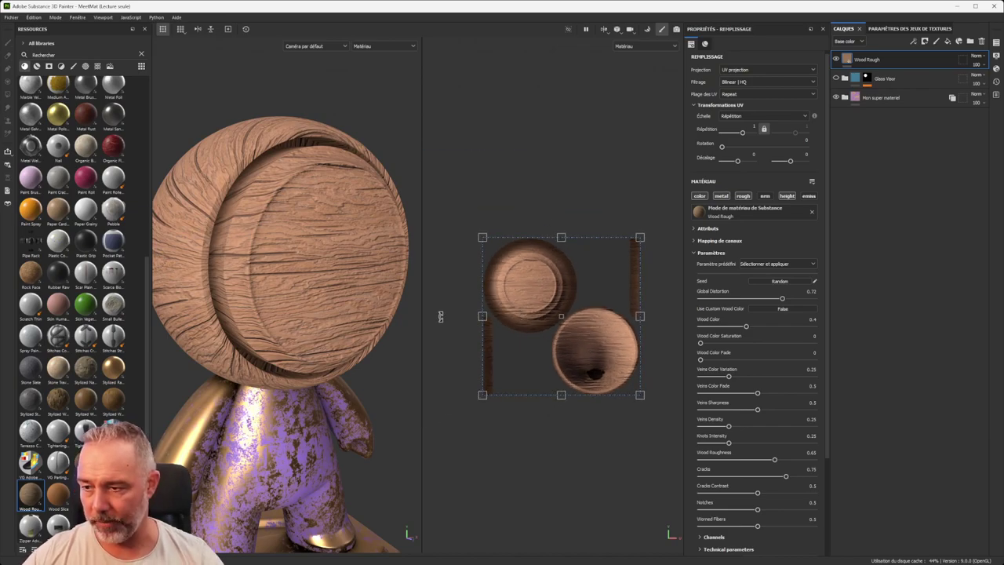
scroll(578, 306, up, 4)
scroll(254, 276, down, 2)
alt+drag(254, 276, 276, 247)
alt+middle_drag(266, 322, 302, 309)
alt+drag(302, 309, 199, 270)
scroll(308, 279, up, 2)
alt+middle_drag(373, 239, 246, 244)
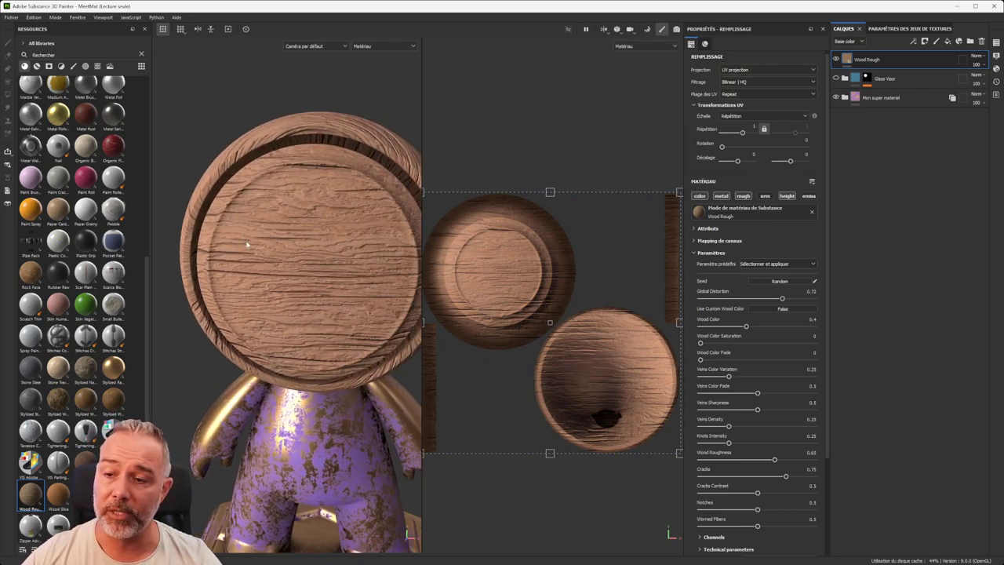
scroll(246, 244, down, 2)
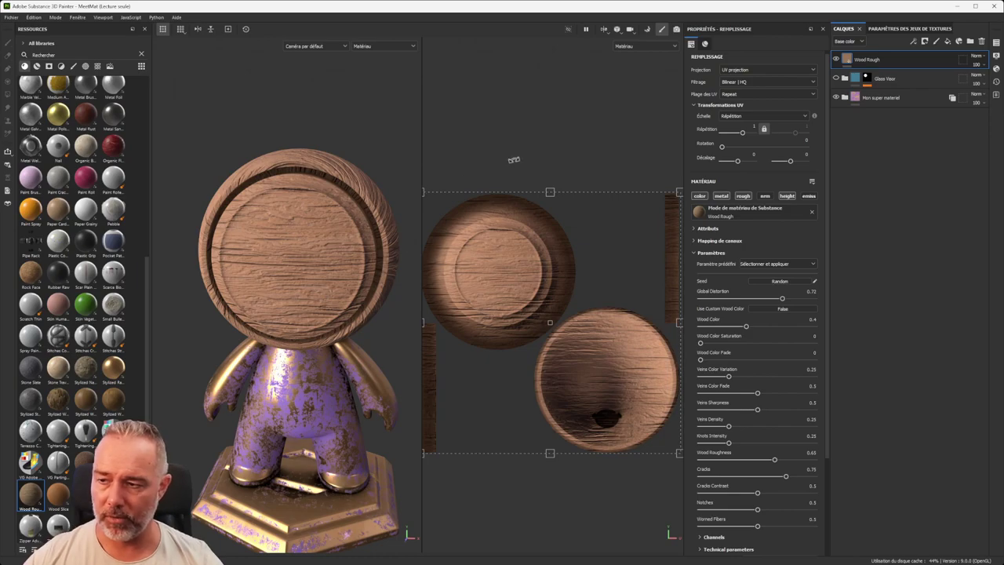
scroll(530, 178, down, 1)
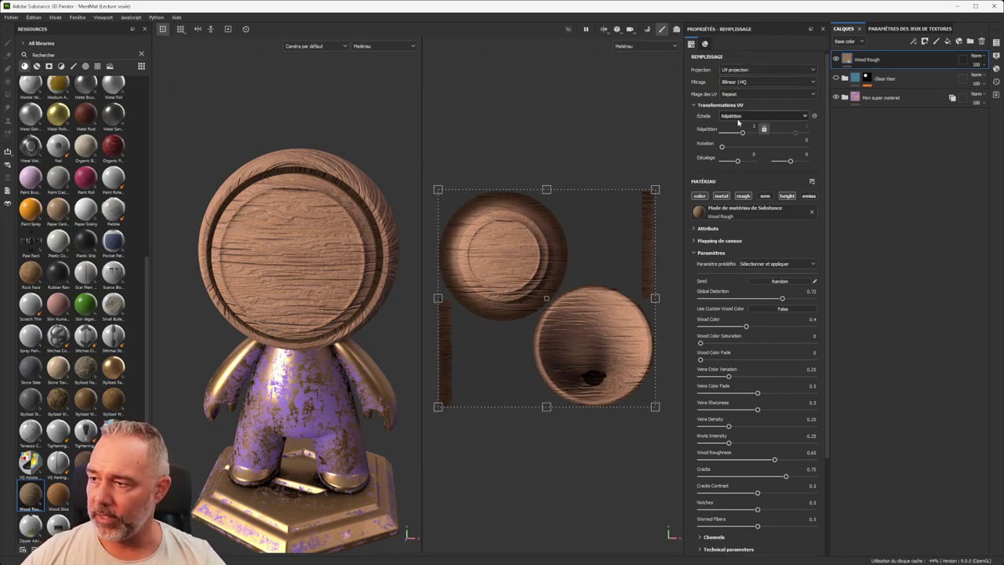
Step: Scale, rotate and shift the Wood Rough pattern over the head's UVs, ending at about 1.056 repetition, 0 rotation and -0.014, -0.001 offset
drag(742, 135, 743, 135)
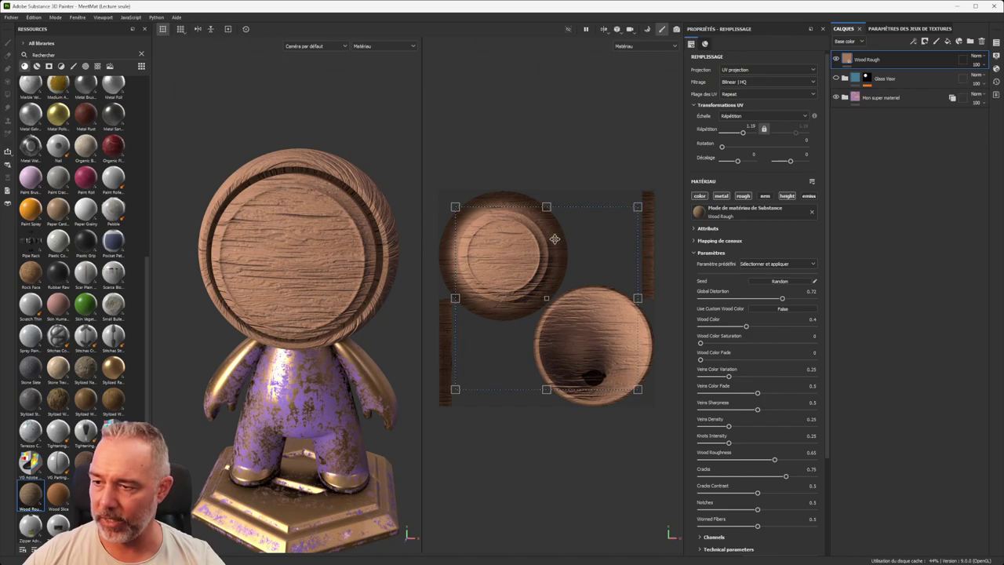
mouse_move(542, 246)
mouse_down()
mouse_move(565, 228)
mouse_move(540, 261)
mouse_move(536, 237)
mouse_up()
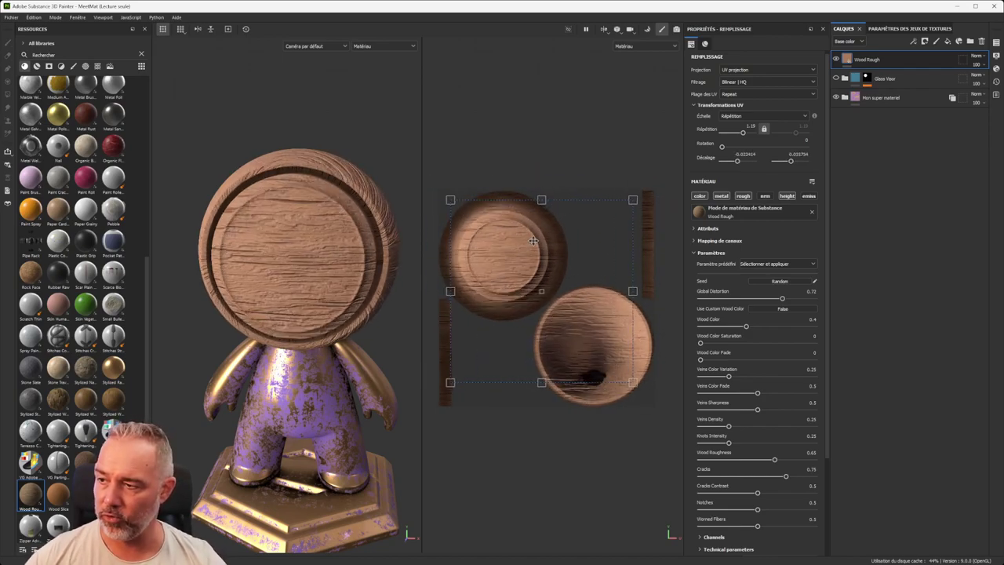
drag(480, 262, 546, 254)
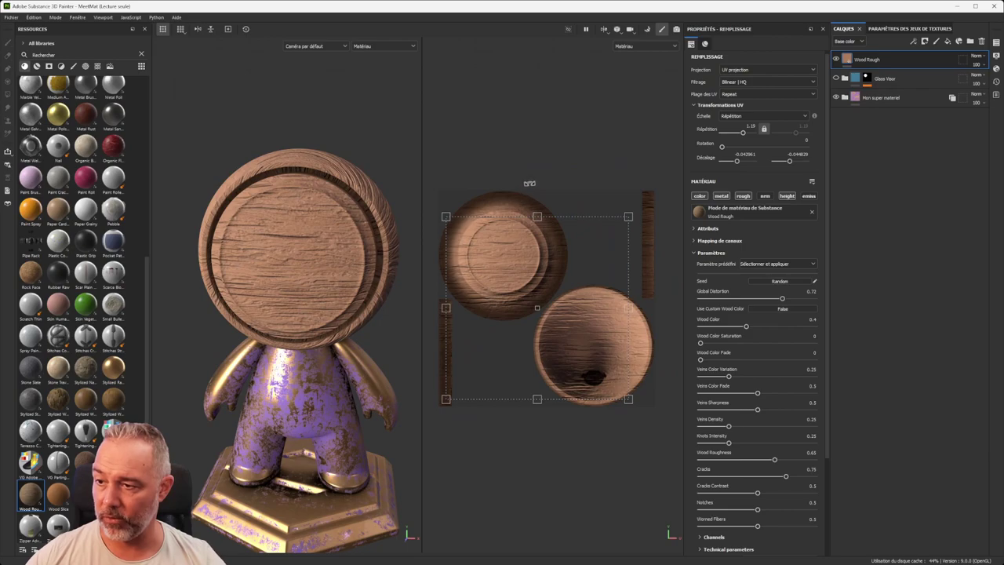
drag(543, 164, 618, 237)
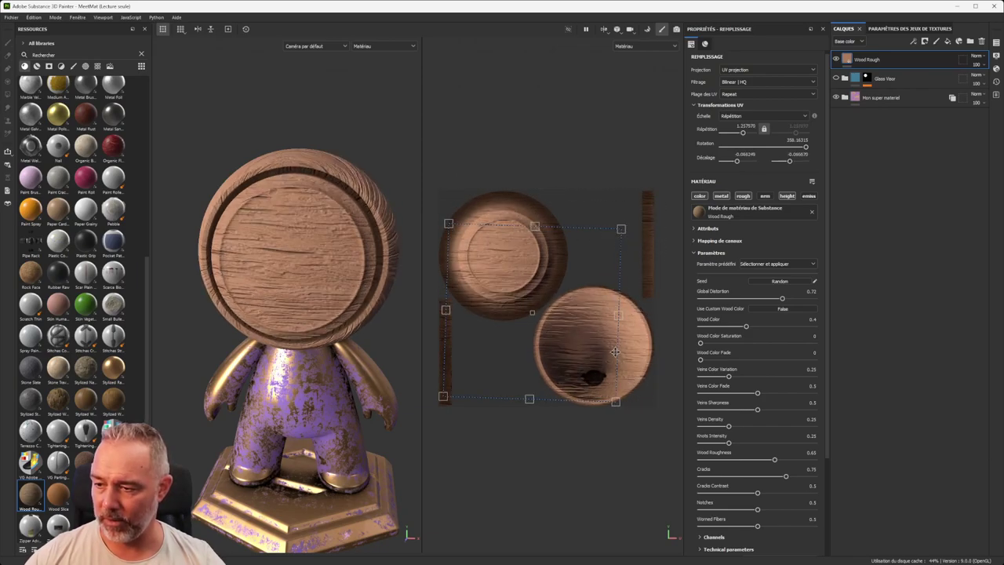
drag(620, 229, 653, 194)
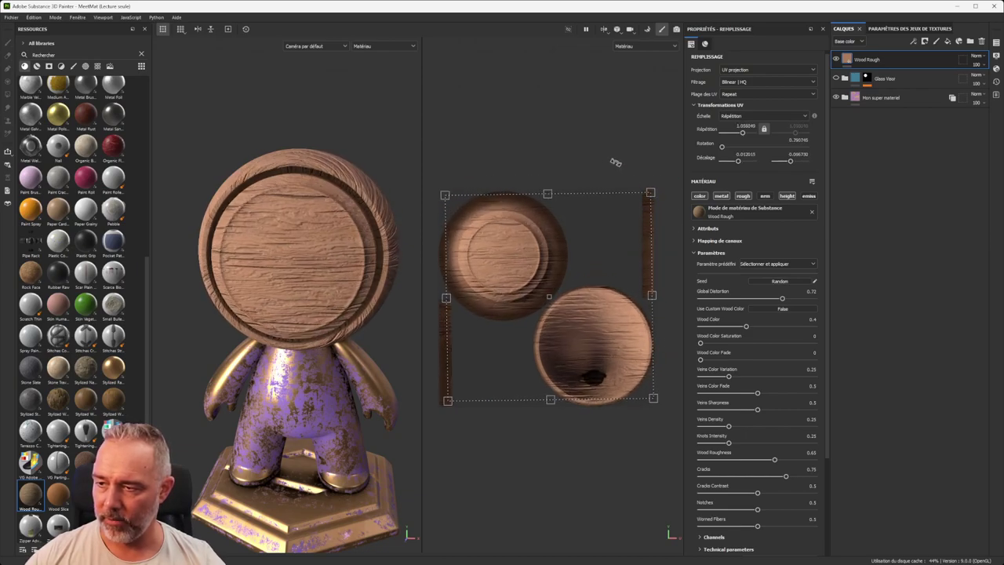
mouse_move(620, 163)
shift+mouse_down()
mouse_move(475, 158)
mouse_move(629, 156)
mouse_move(511, 157)
mouse_move(607, 156)
mouse_move(690, 202)
mouse_move(563, 167)
mouse_move(604, 172)
shift+mouse_up()
mouse_move(575, 267)
mouse_down()
mouse_move(552, 262)
mouse_move(566, 270)
mouse_up()
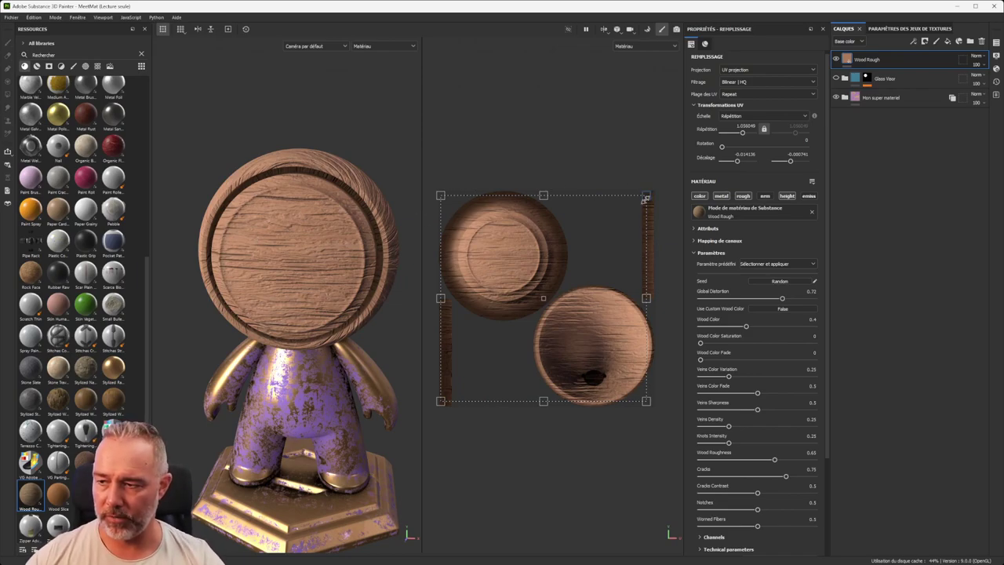
Step: Return to the 3D view only and set the Wood Rough layer's projection to "Projection triplanaire"
key(F2)
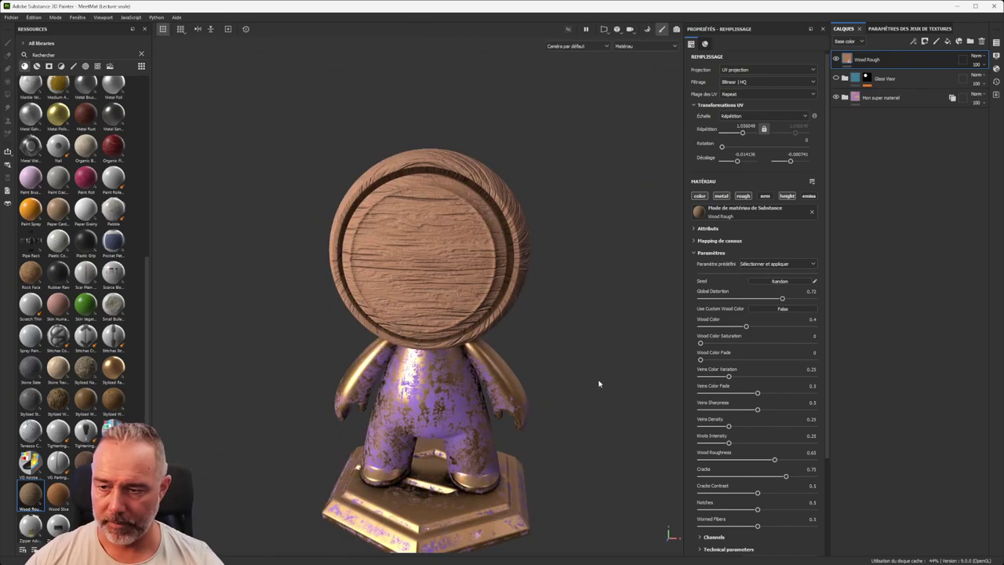
alt+middle_drag(436, 308, 448, 265)
alt+drag(447, 265, 427, 243)
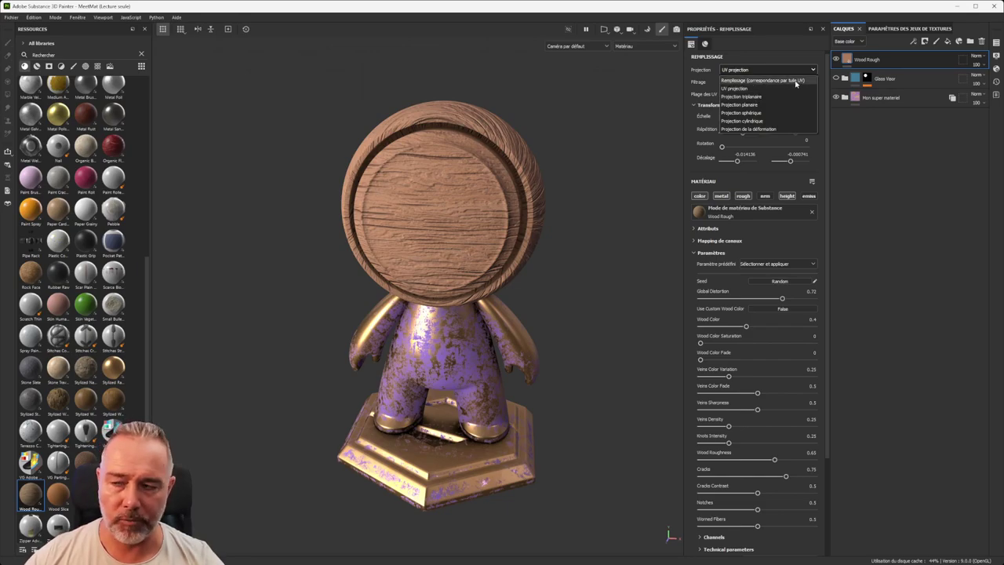
click(755, 98)
Step: Examine the triplanar projection box and the wood grain it projects onto the head from the front, side and above
scroll(498, 157, down, 3)
alt+drag(442, 189, 634, 351)
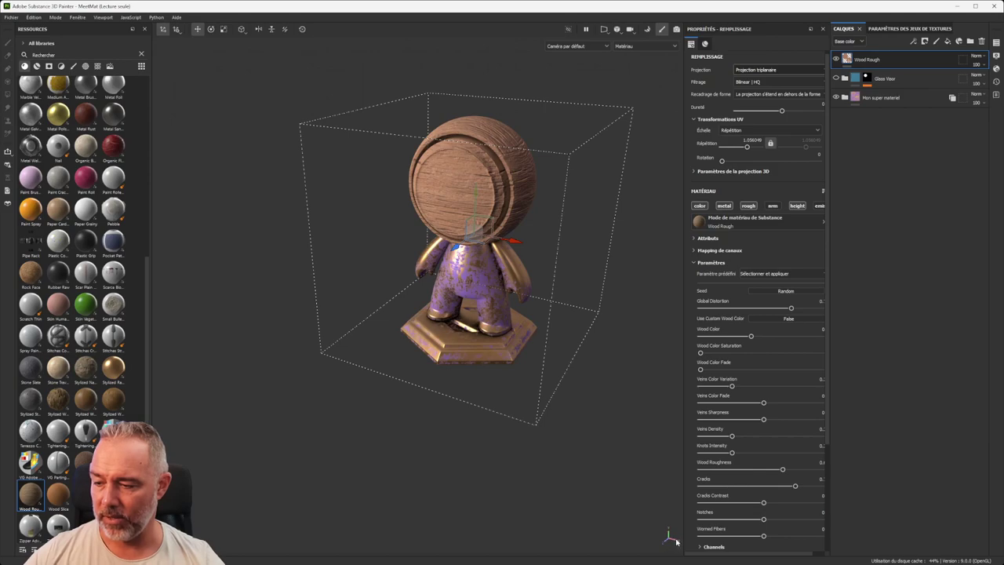
alt+middle_drag(483, 228, 463, 294)
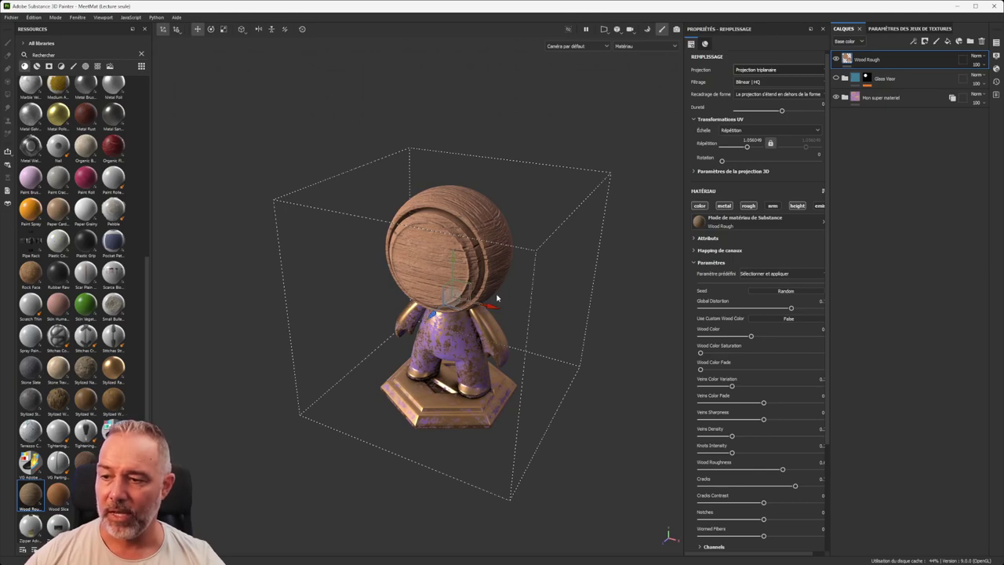
key(alt)
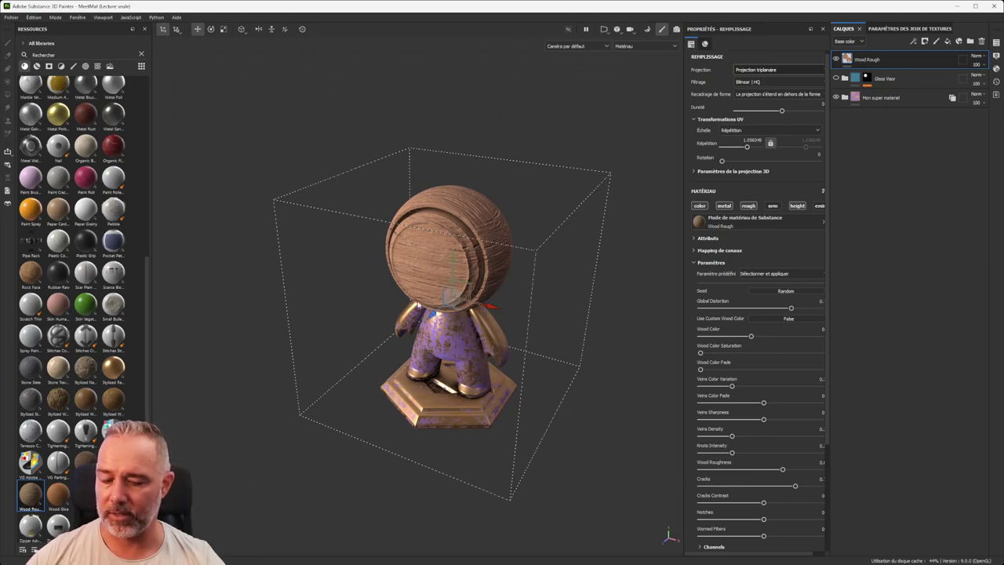
alt+drag(378, 306, 439, 292)
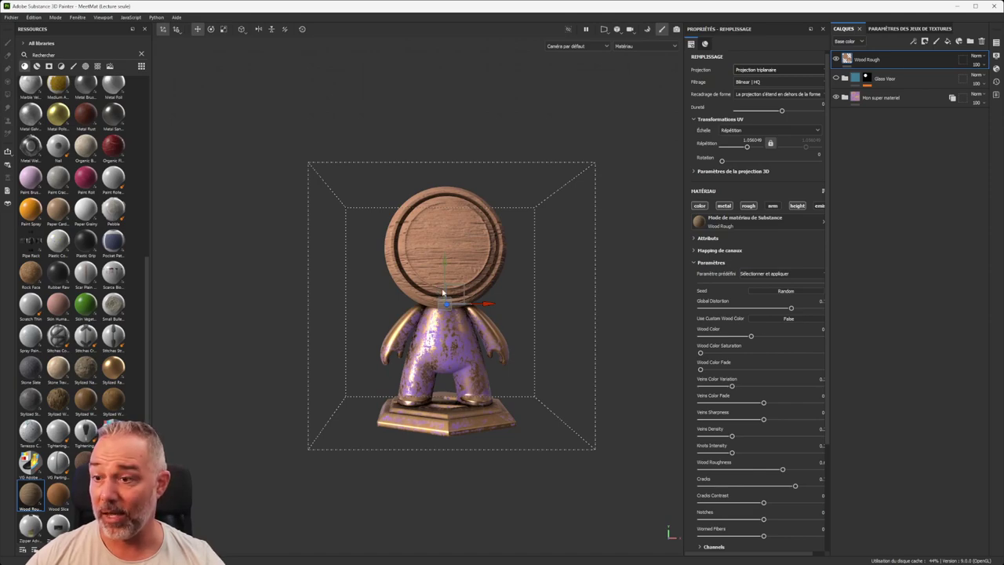
alt+drag(454, 273, 354, 269)
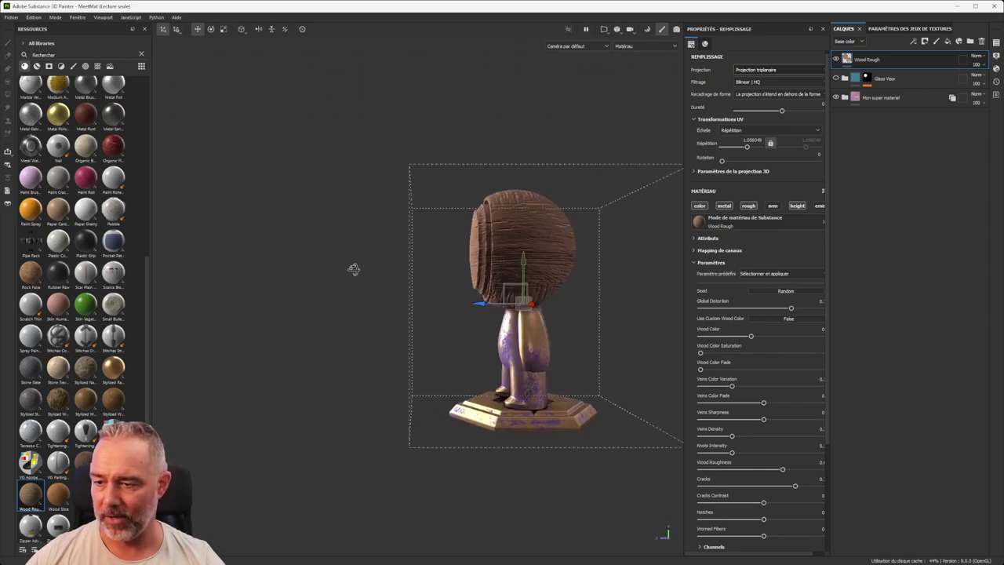
alt+middle_drag(480, 263, 355, 259)
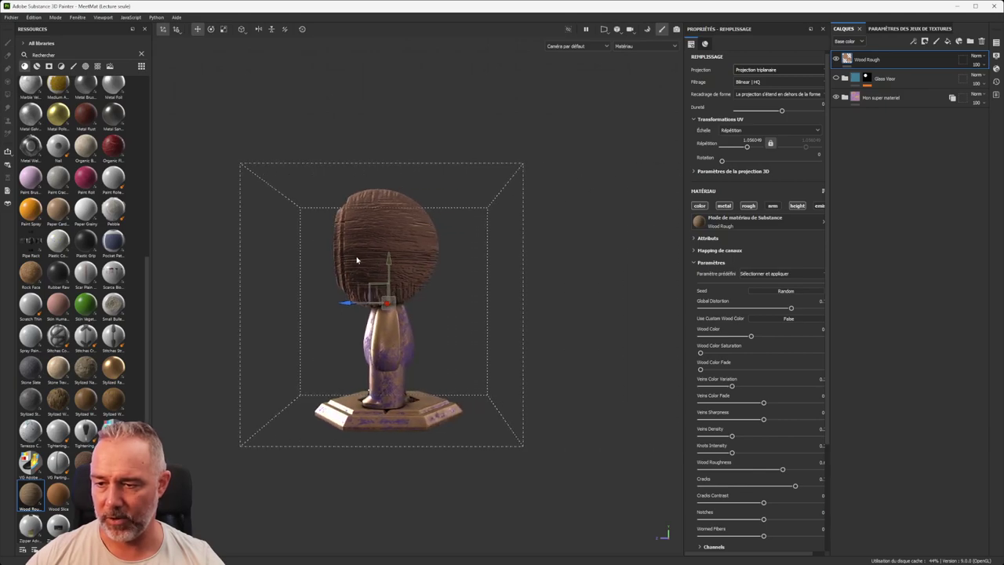
alt+drag(411, 233, 417, 378)
alt+middle_drag(416, 205, 446, 343)
alt+drag(448, 301, 428, 294)
scroll(415, 267, up, 2)
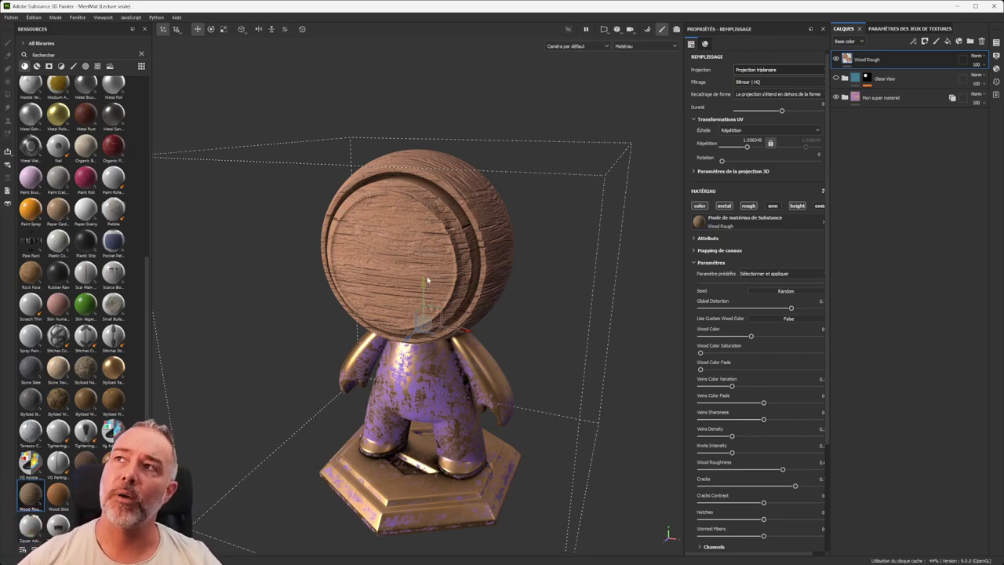
alt+drag(521, 189, 385, 276)
alt+right_drag(385, 276, 319, 276)
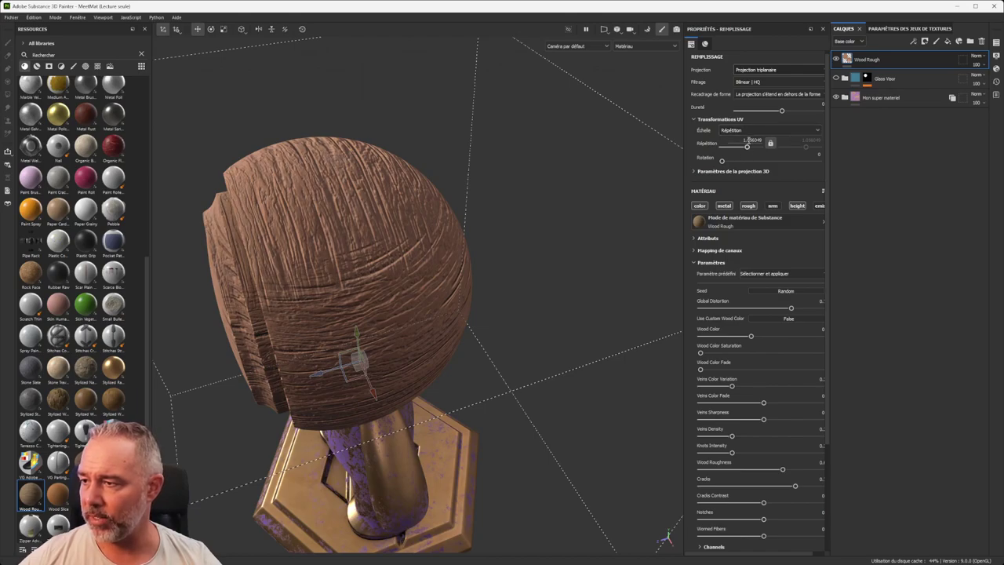
Step: Lower the hardness of the Wood Rough layer's triplanar projection slightly and check the grain blending from the face, side and top of the head
scroll(732, 124, up, 1)
mouse_move(779, 114)
mouse_down()
mouse_move(734, 116)
mouse_move(831, 125)
mouse_move(751, 115)
mouse_move(779, 116)
mouse_up()
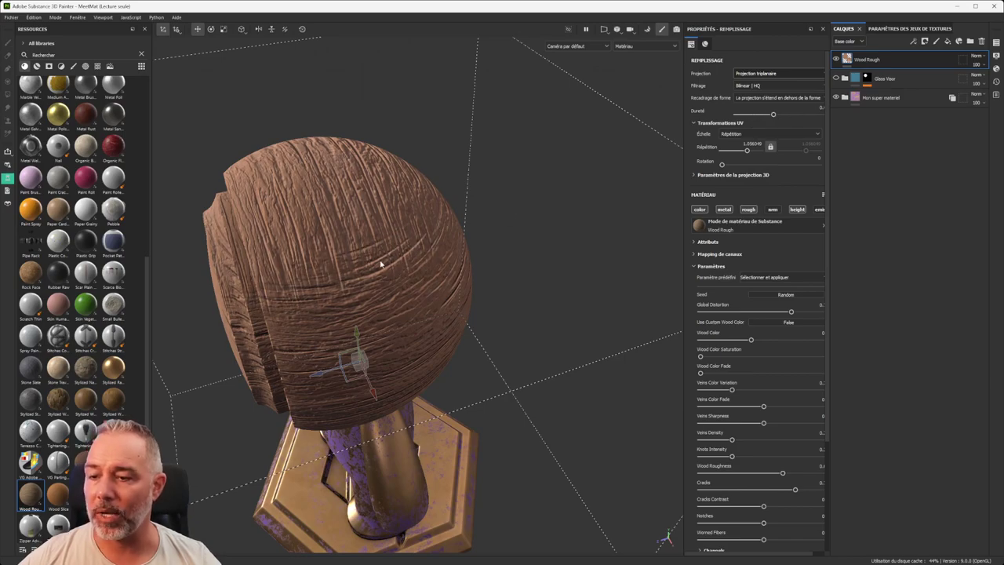
scroll(399, 283, down, 3)
alt+drag(352, 294, 505, 292)
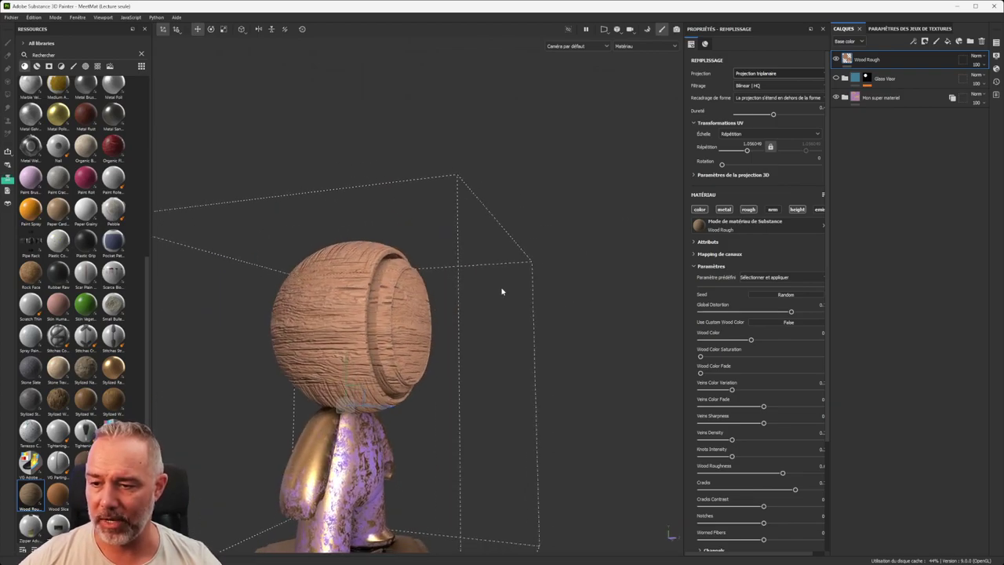
alt+drag(314, 271, 350, 280)
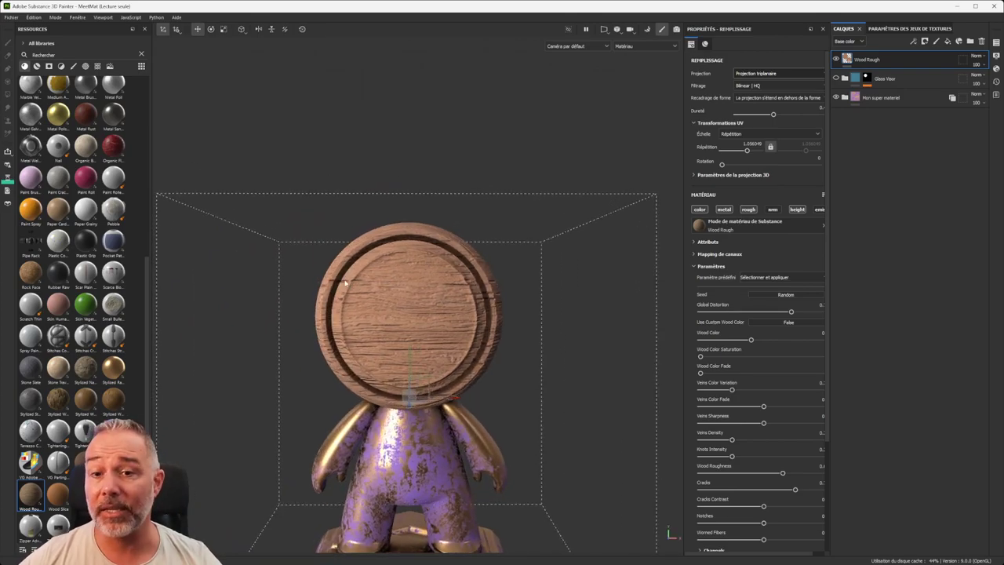
scroll(447, 293, down, 3)
scroll(466, 321, up, 3)
scroll(464, 328, down, 3)
scroll(458, 319, up, 4)
middle_drag(452, 323, 454, 259)
alt+drag(442, 308, 312, 234)
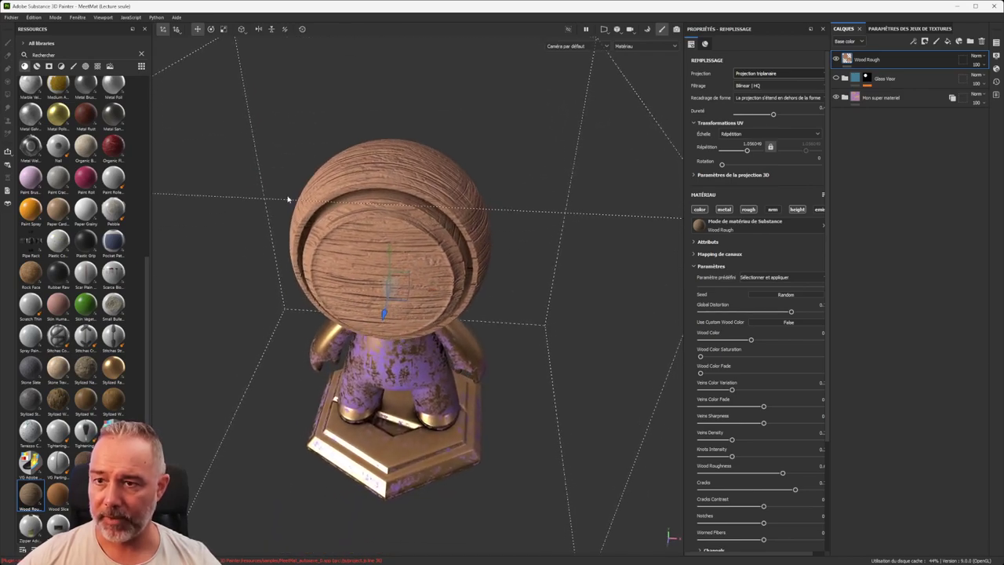
Step: Switch the triplanar projection's manipulator between rotation, scale and translation, ending in scale mode
click(210, 29)
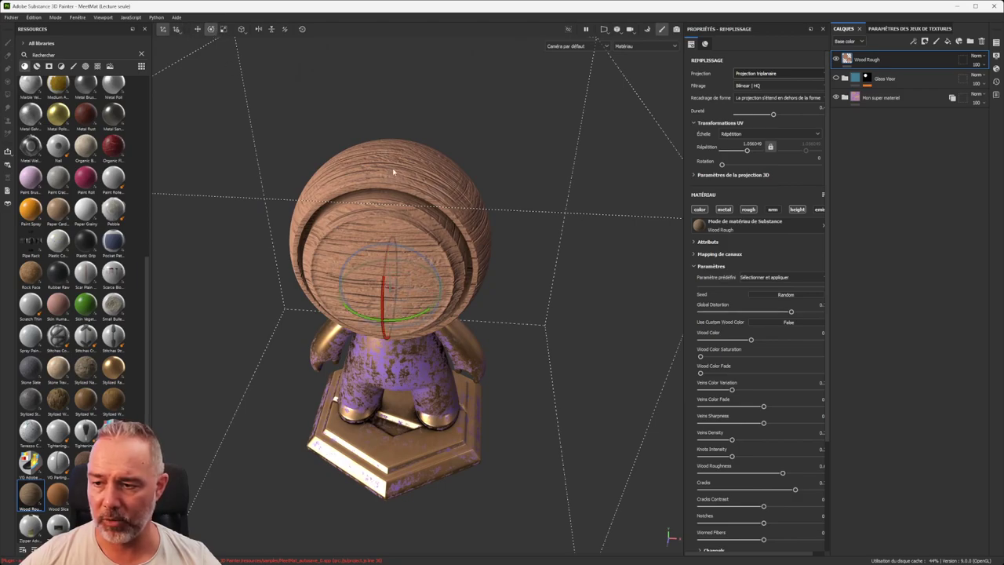
click(222, 29)
alt+drag(310, 169, 390, 235)
scroll(420, 258, up, 3)
key(w)
key(e)
key(r)
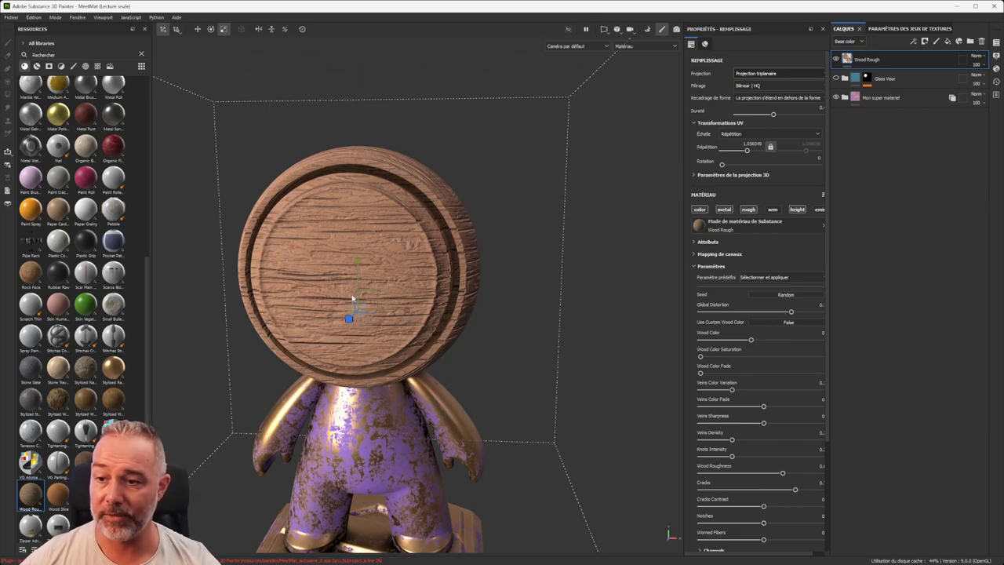
Step: Hide the projection manipulator to view the character unobstructed, and display it again
scroll(376, 298, down, 5)
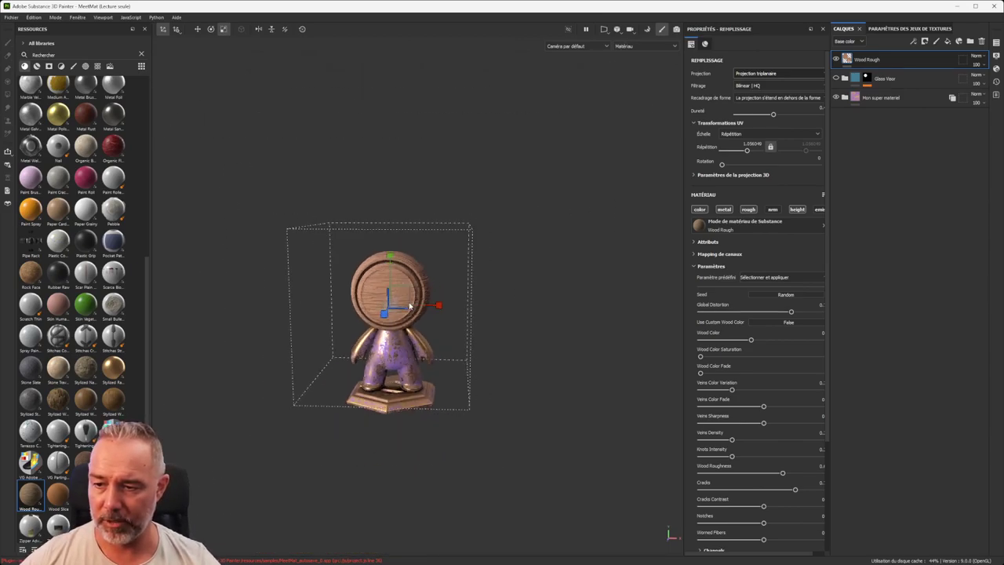
scroll(410, 306, up, 5)
key(q)
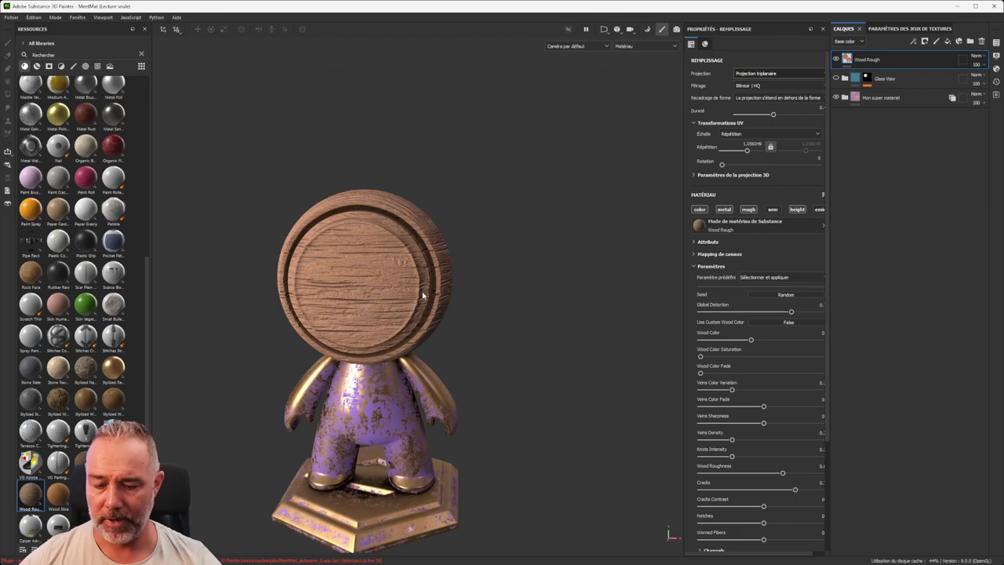
alt+drag(424, 274, 291, 154)
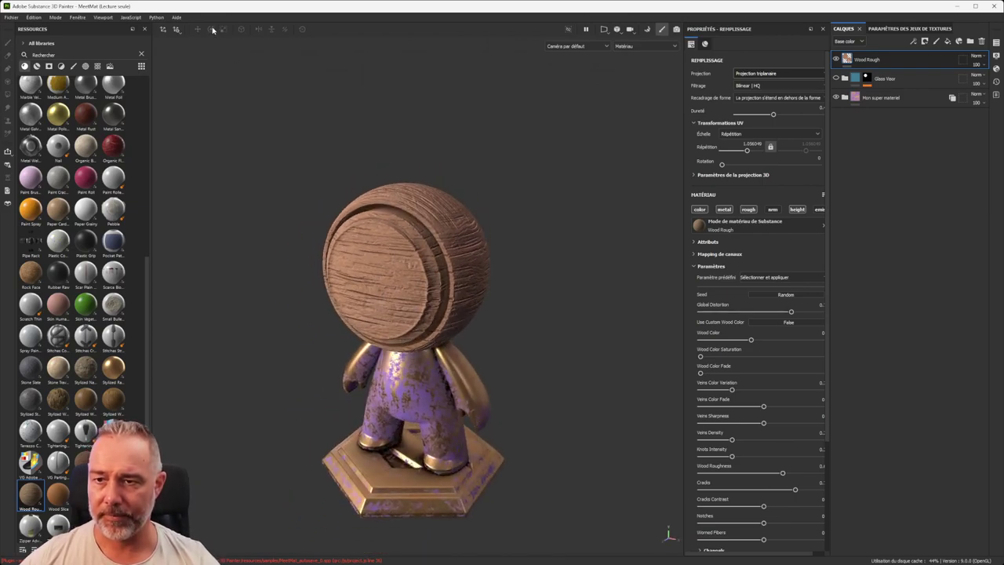
key(q)
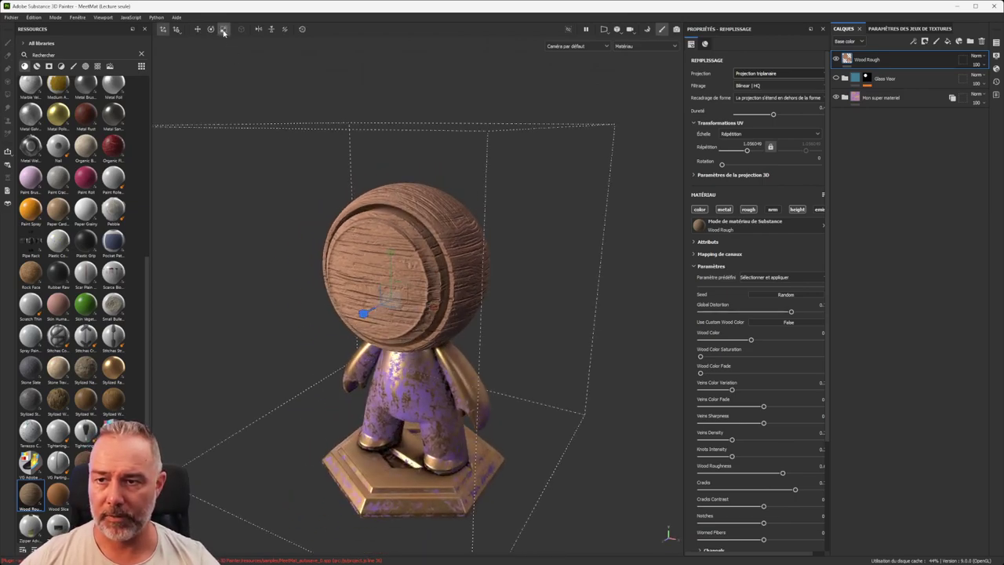
click(197, 29)
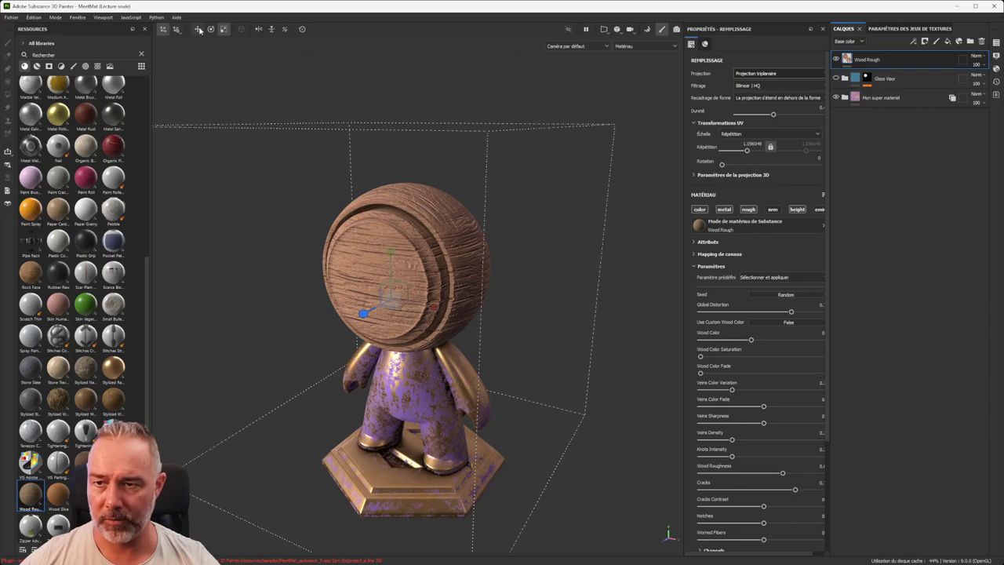
Step: Set the Wood Rough layer's projection to "Projection planaire" and flatten the projection box to a shallow depth
alt+middle_drag(402, 250, 397, 231)
alt+drag(493, 202, 521, 202)
scroll(375, 265, up, 3)
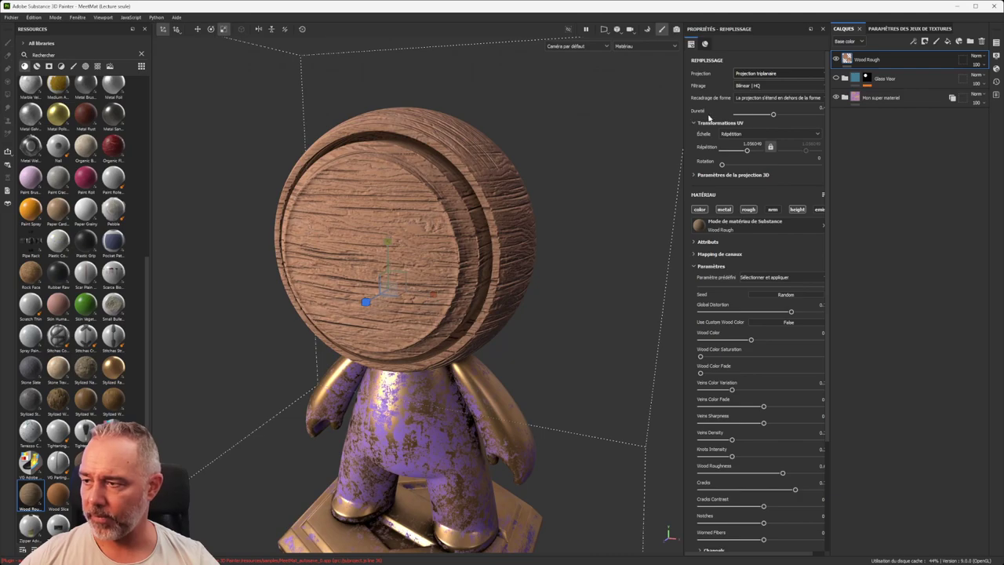
click(759, 75)
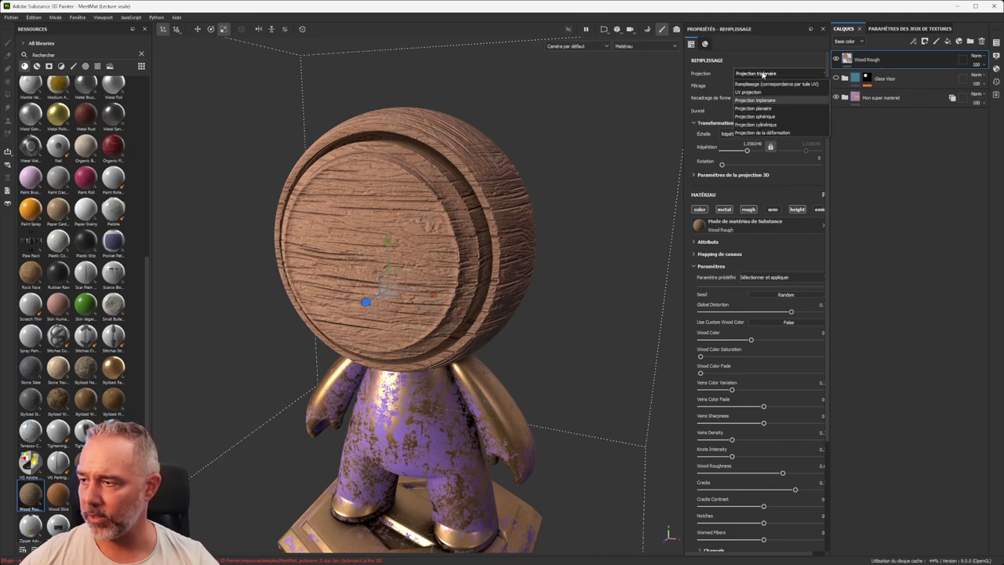
click(761, 109)
scroll(573, 220, down, 3)
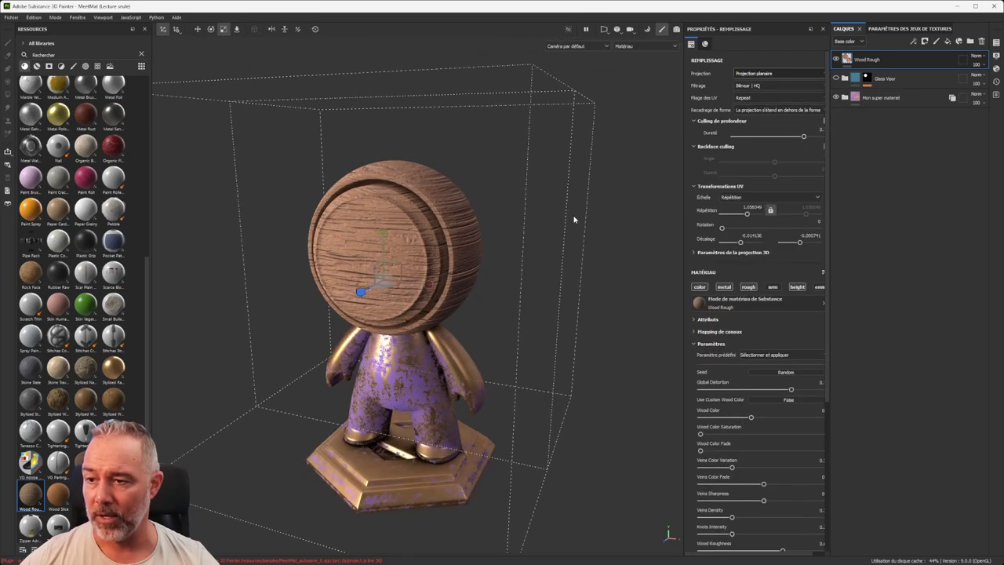
alt+drag(560, 219, 338, 227)
alt+drag(516, 221, 397, 312)
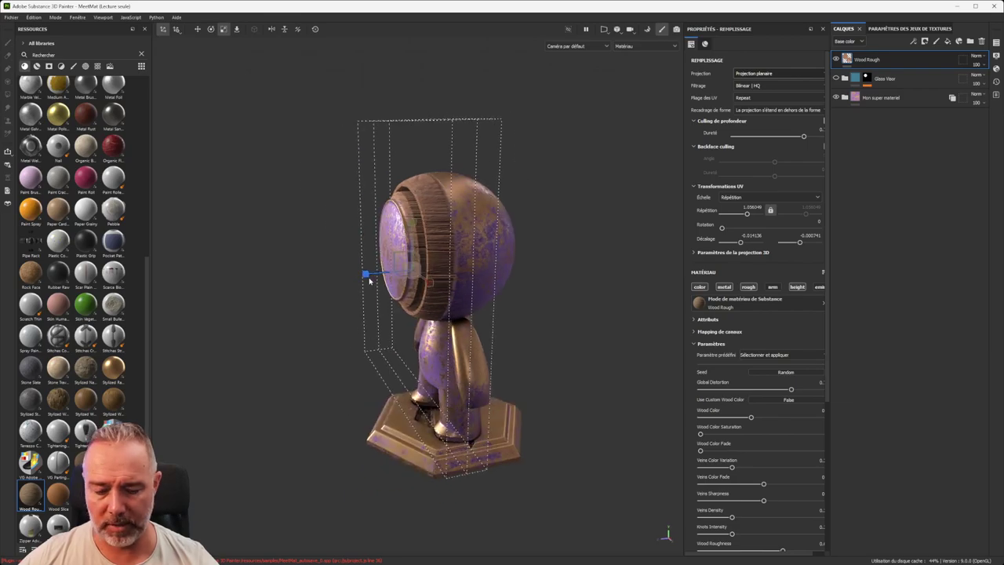
Step: Move the planar projection forward onto the character's face and scale it down slightly
key(e)
key(w)
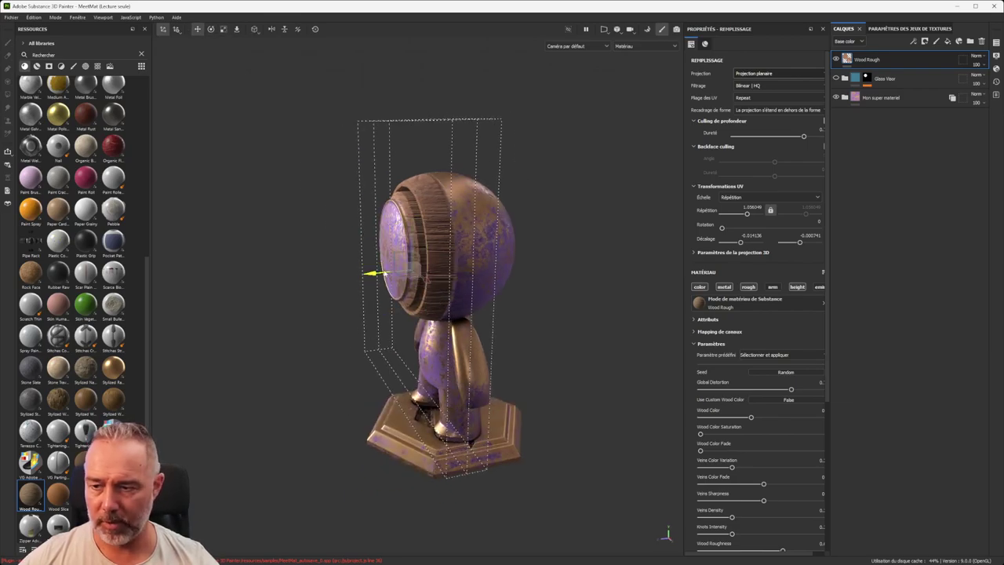
alt+drag(332, 303, 485, 298)
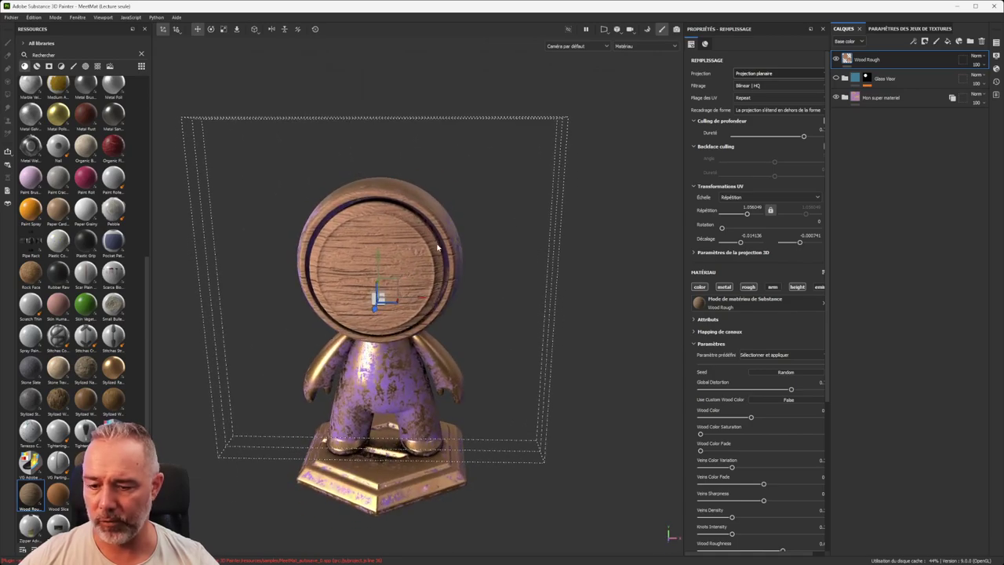
key(e)
key(r)
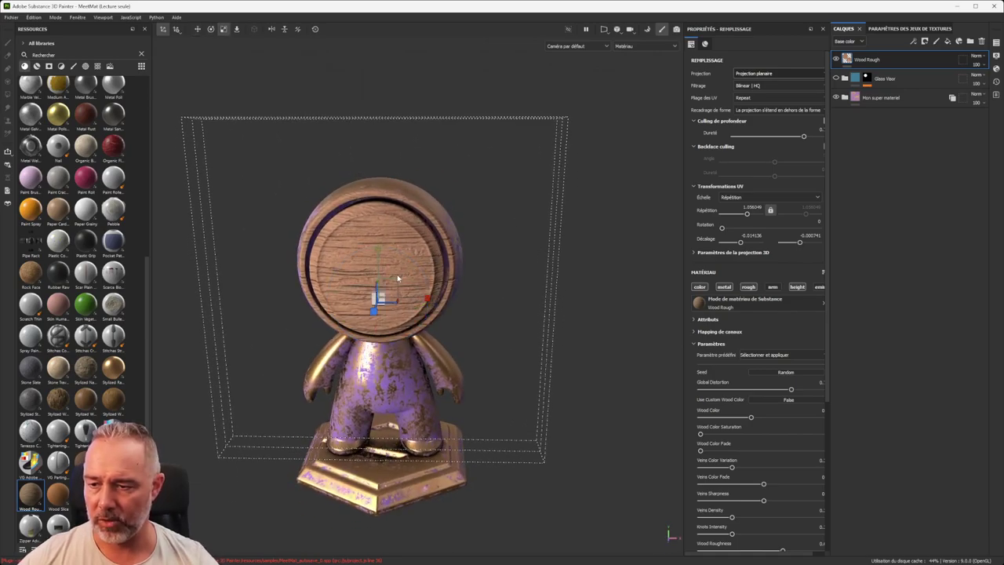
drag(395, 282, 481, 269)
Step: Set the layer's projection to "Projection sphérique" and push the projection sphere back into the head
click(776, 73)
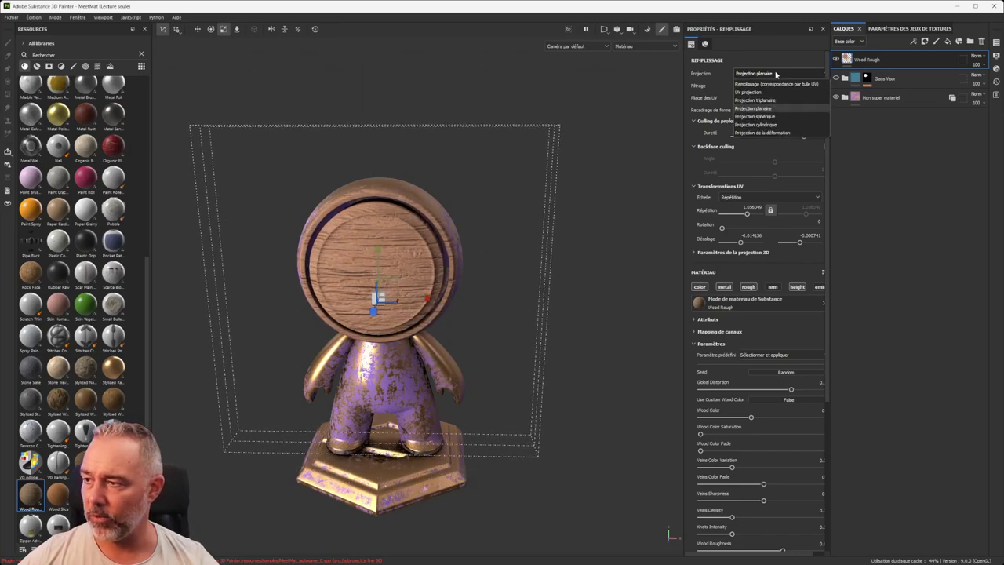
click(767, 116)
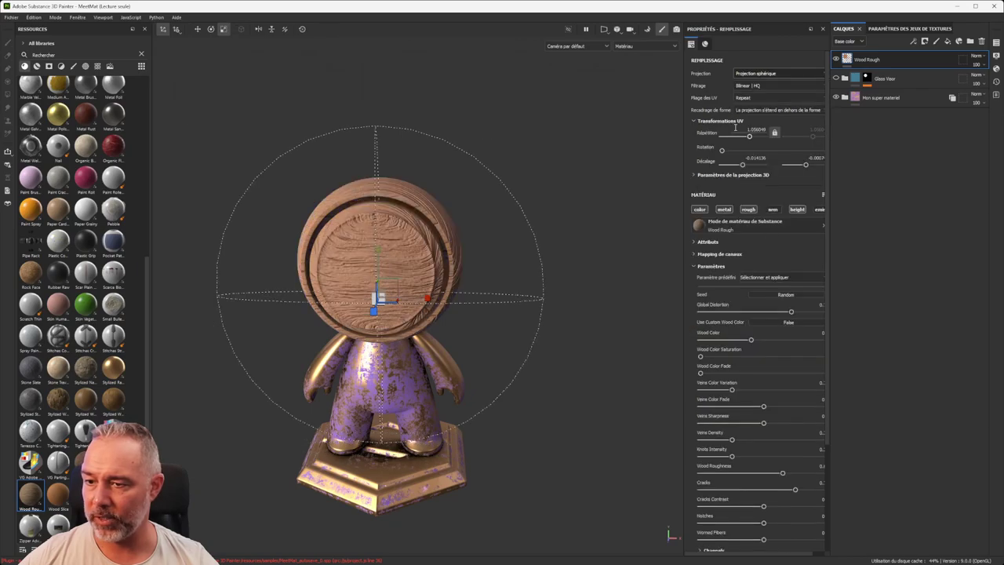
alt+drag(597, 181, 255, 308)
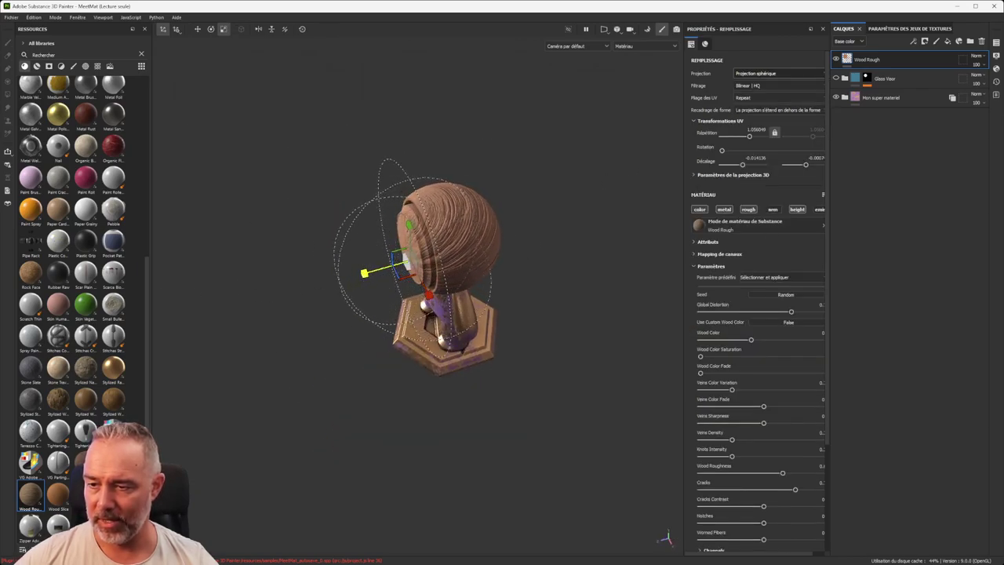
key(w)
drag(371, 270, 523, 188)
scroll(522, 188, up, 3)
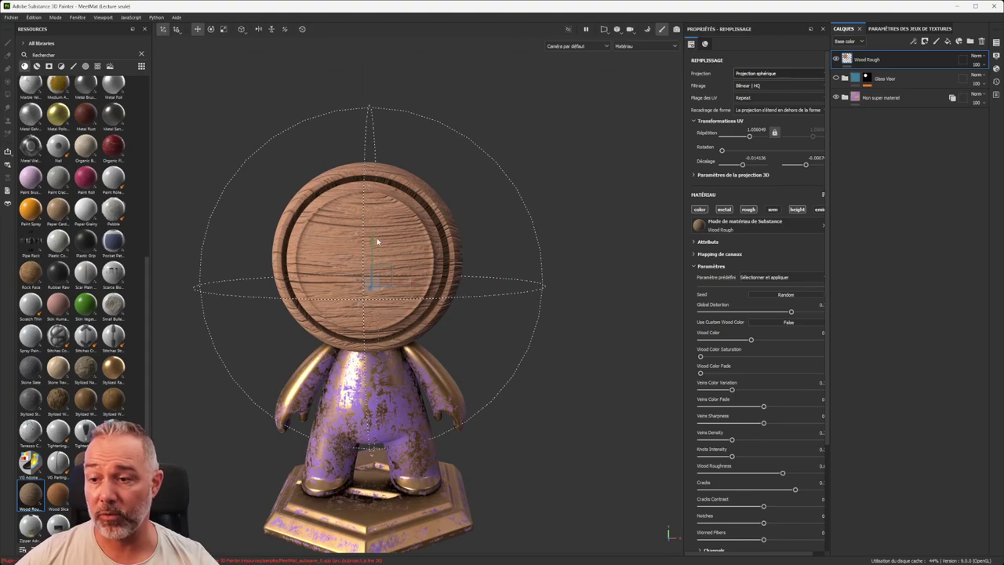
Step: Raise the projection sphere around the head and set the first UV offset to 0.19
drag(372, 240, 372, 212)
alt+drag(493, 189, 565, 157)
scroll(513, 172, up, 3)
scroll(505, 154, down, 3)
alt+drag(504, 156, 577, 106)
double_click(757, 129)
drag(743, 164, 747, 166)
alt+drag(471, 196, 566, 208)
Step: Set the layer's projection to "Projection cylindrique" and enlarge the projection cylinder around the head
click(763, 75)
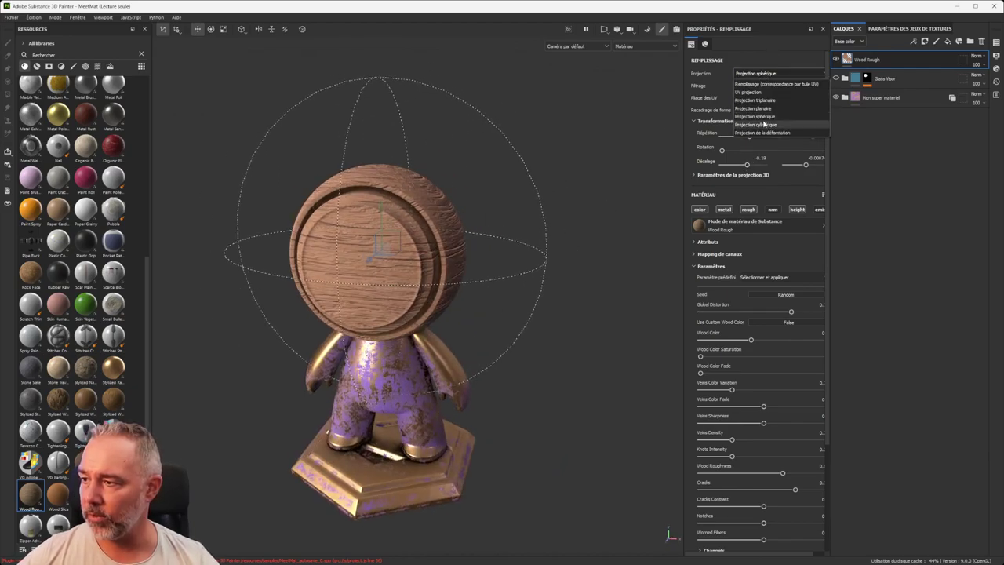
click(757, 124)
alt+drag(438, 103, 362, 228)
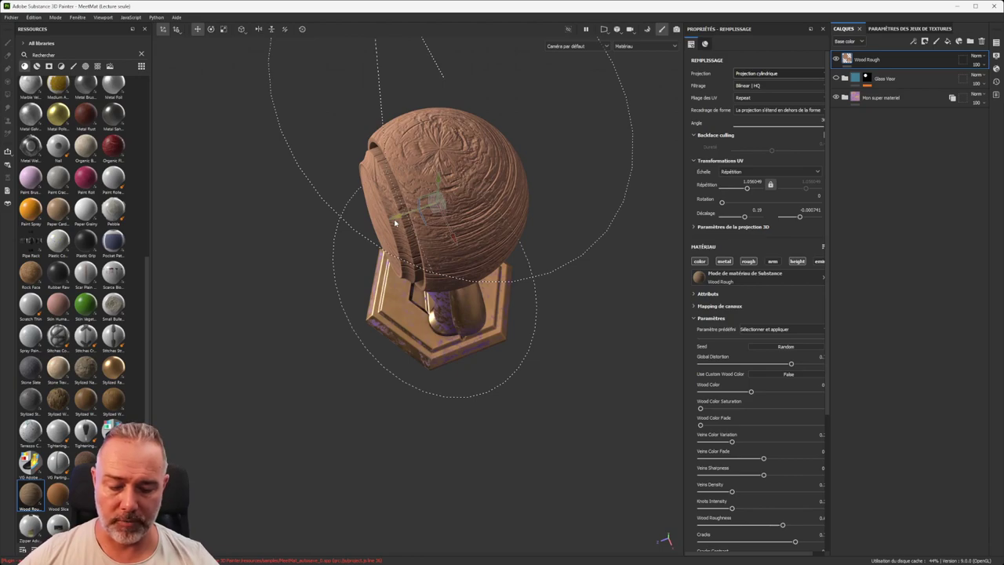
key(r)
drag(391, 221, 268, 256)
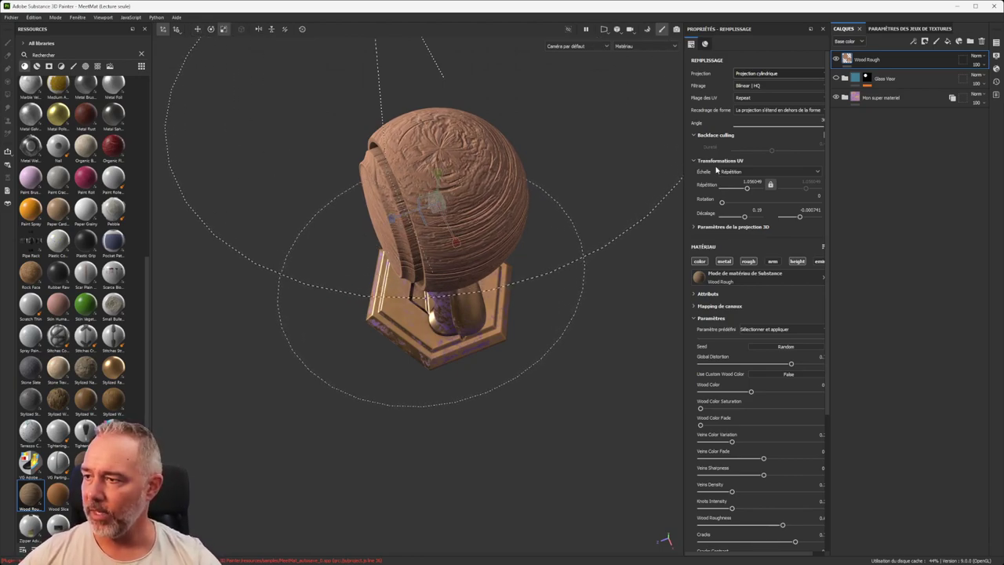
Step: Set the layer's projection to "Projection de la déformation", bring its plane onto the face and turn it so the grain runs vertically
click(752, 74)
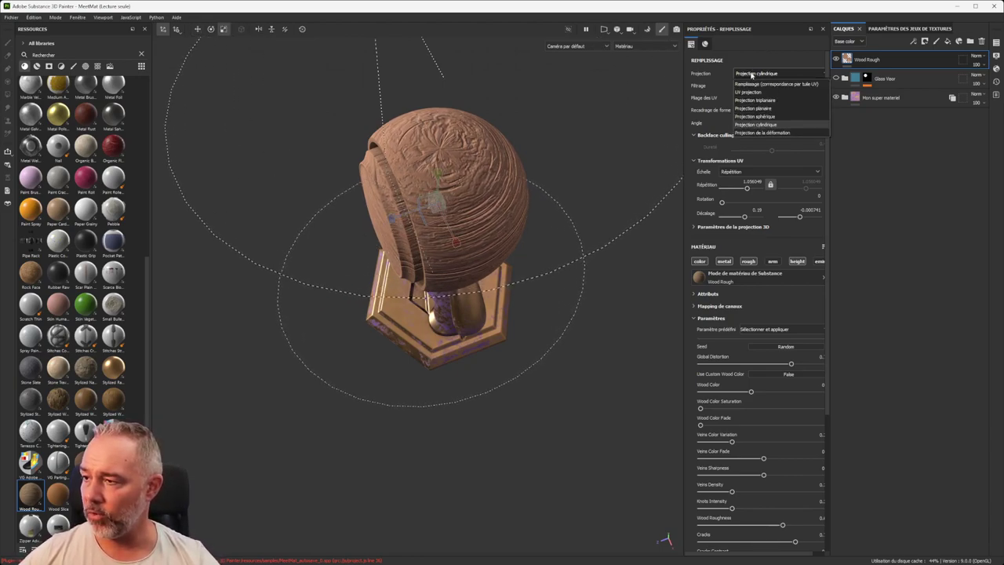
click(762, 132)
alt+drag(437, 204, 502, 113)
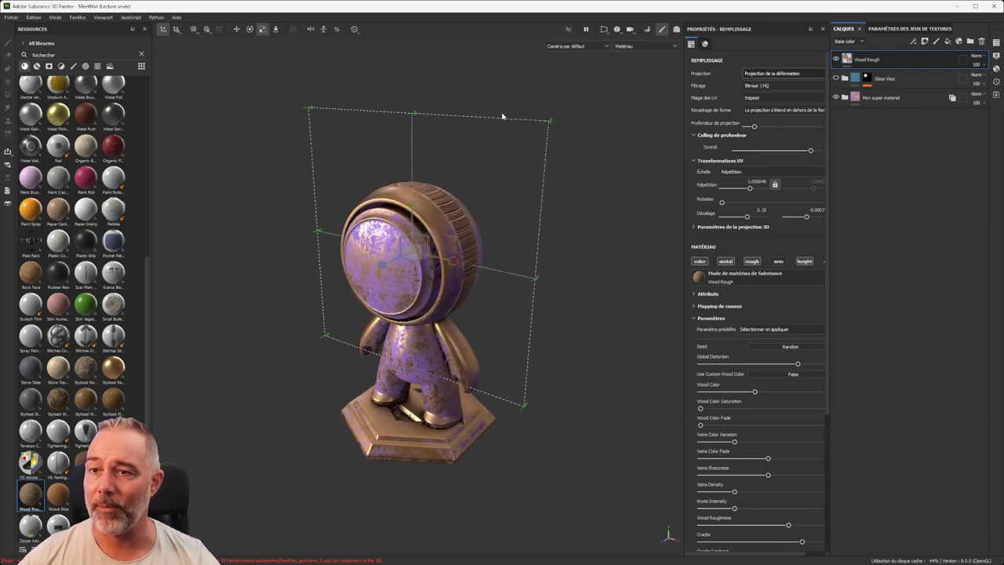
click(277, 30)
drag(404, 268, 538, 270)
drag(455, 273, 418, 219)
Step: Scale the warp projection down to a small square on the face and shift it slightly along the surface
key(r)
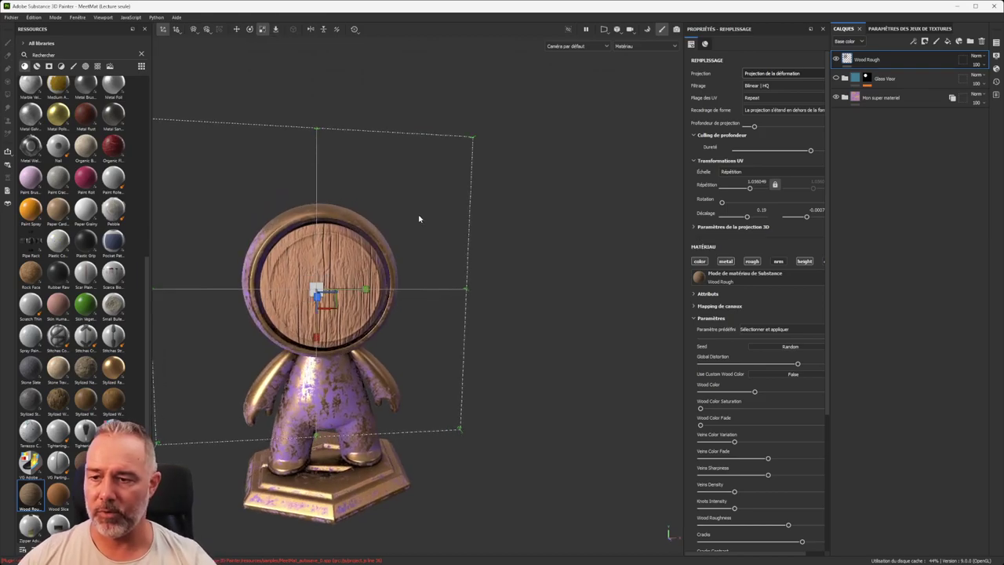
drag(335, 310, 210, 228)
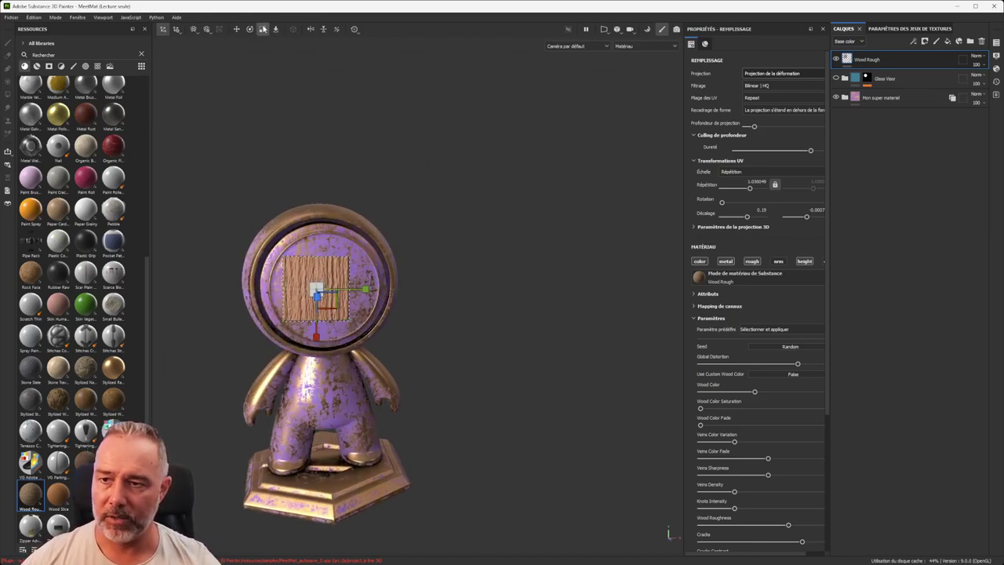
click(274, 30)
drag(334, 279, 339, 276)
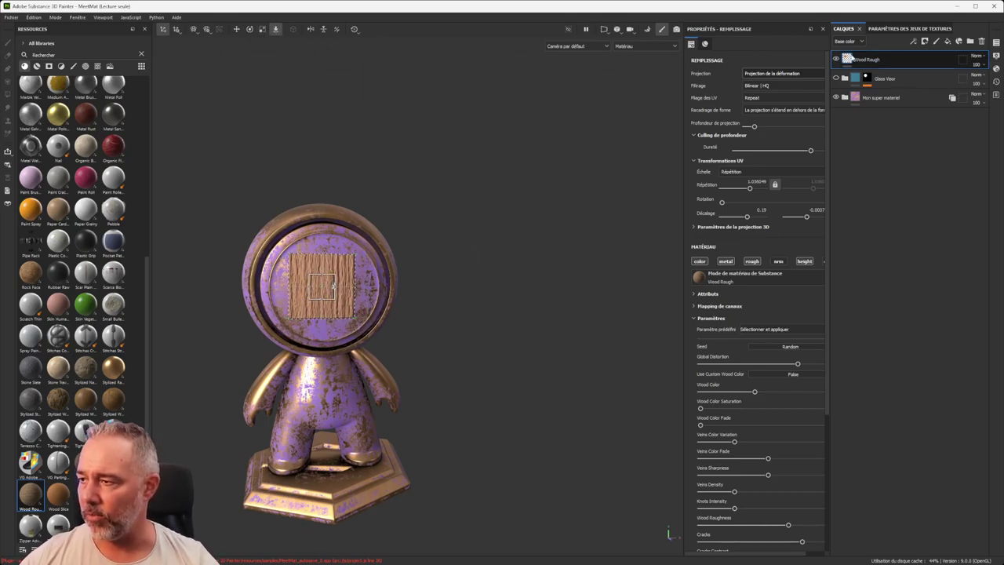
scroll(321, 283, up, 3)
alt+drag(322, 281, 374, 264)
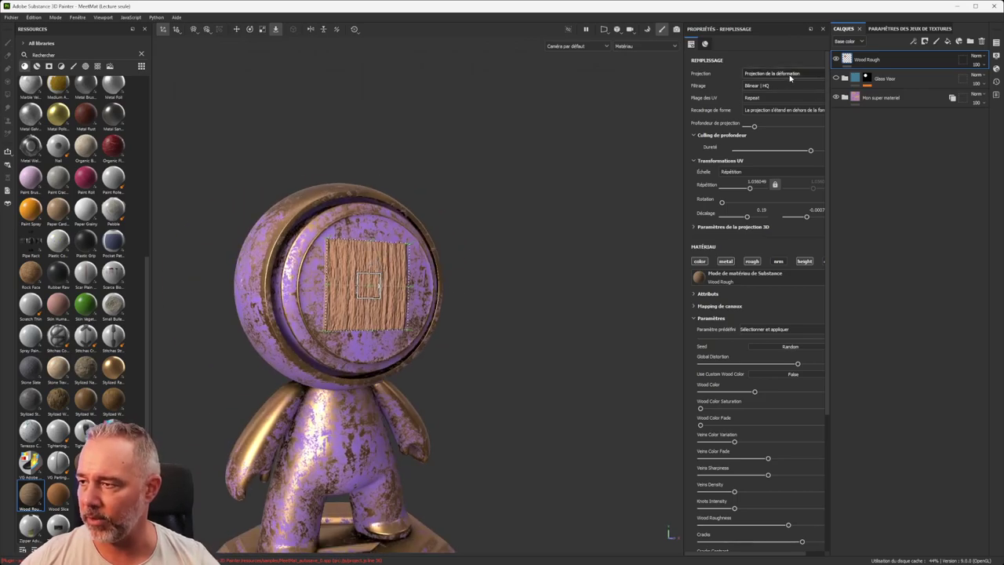
Step: Return the projection to "Projection triplanaire", check the grain around the head, and delete the Wood Rough layer
click(789, 76)
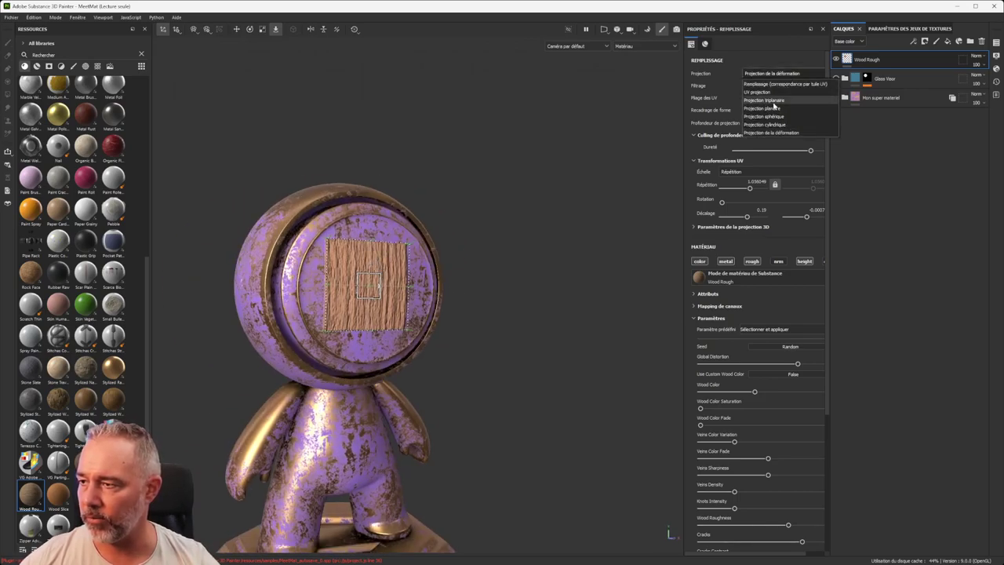
click(773, 101)
alt+drag(479, 173, 454, 247)
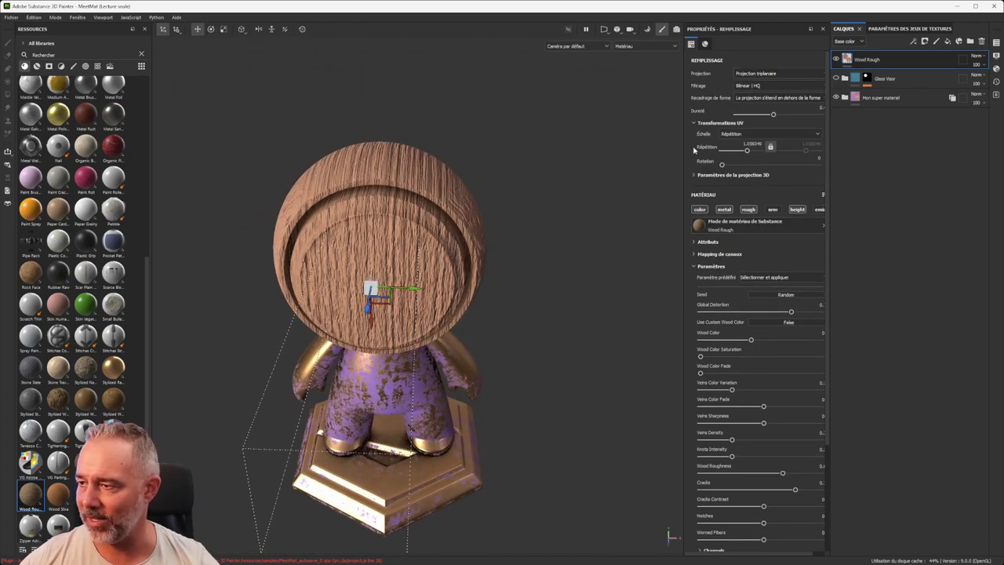
alt+drag(468, 270, 284, 271)
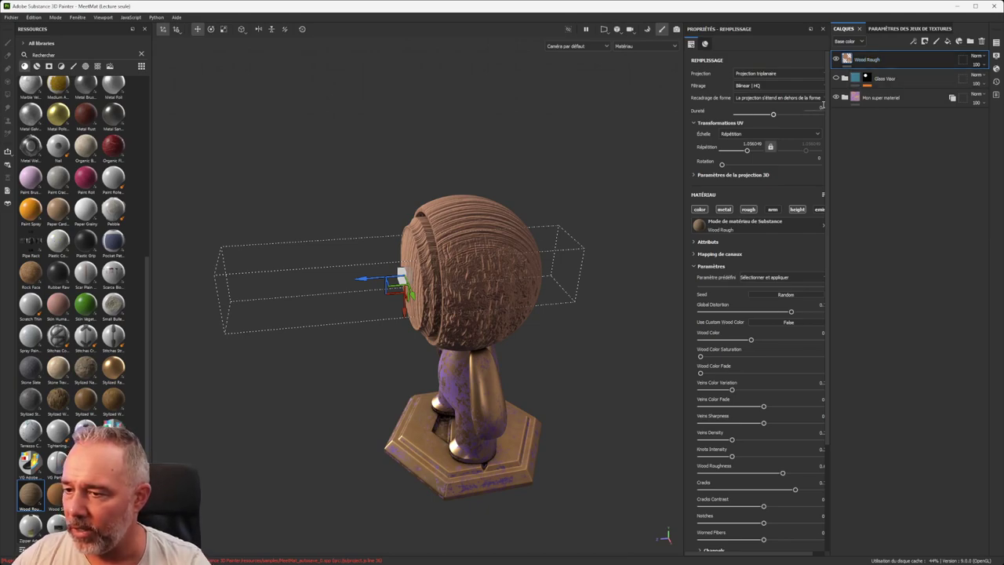
key(Delete)
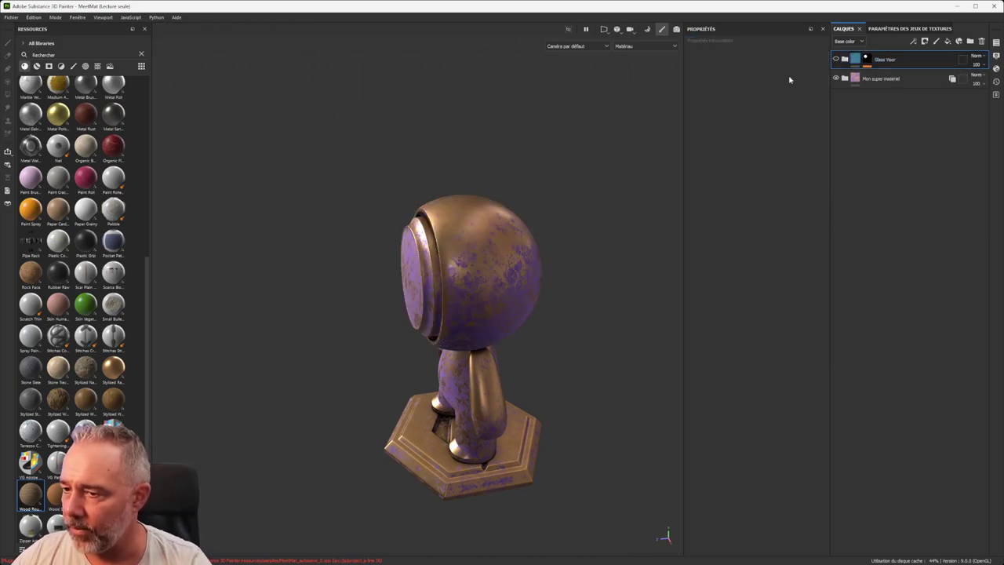
Step: Apply the Rock Face base material to the character's head and examine the stone relief from the front and side
drag(32, 271, 578, 231)
scroll(391, 251, up, 3)
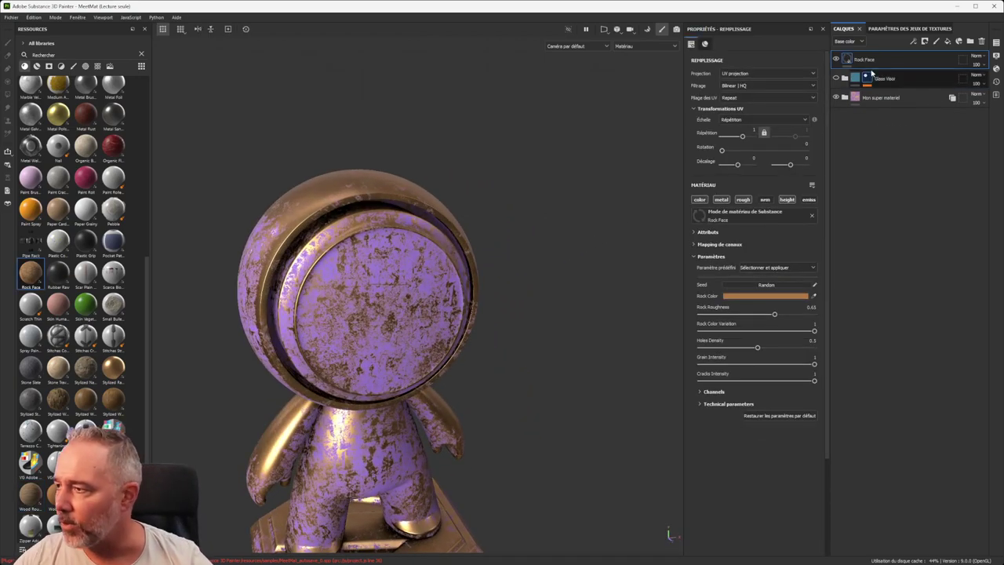
alt+middle_drag(358, 273, 436, 262)
click(460, 236)
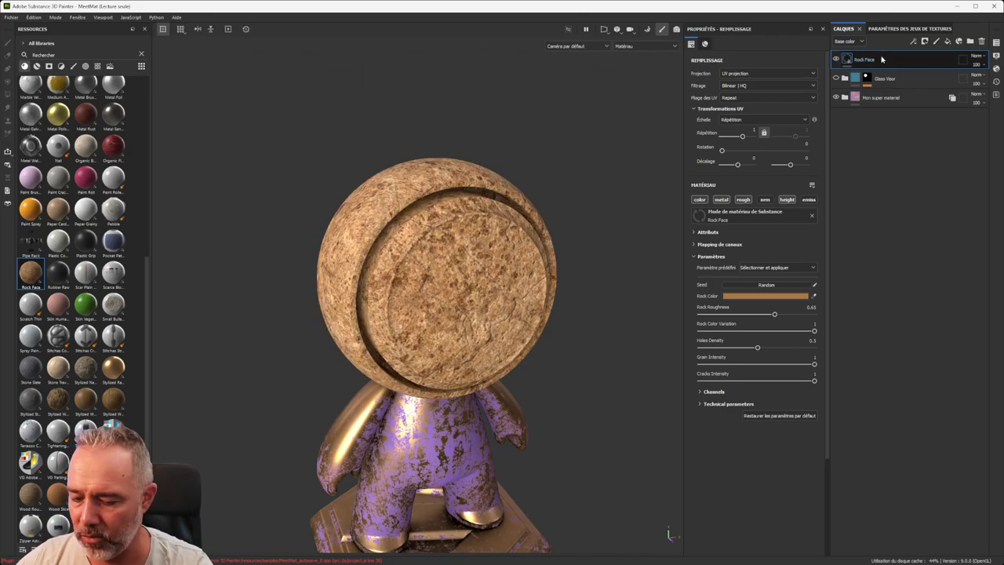
scroll(462, 279, up, 3)
alt+drag(463, 279, 355, 259)
alt+middle_drag(460, 285, 351, 245)
scroll(351, 245, up, 1)
alt+drag(351, 246, 399, 236)
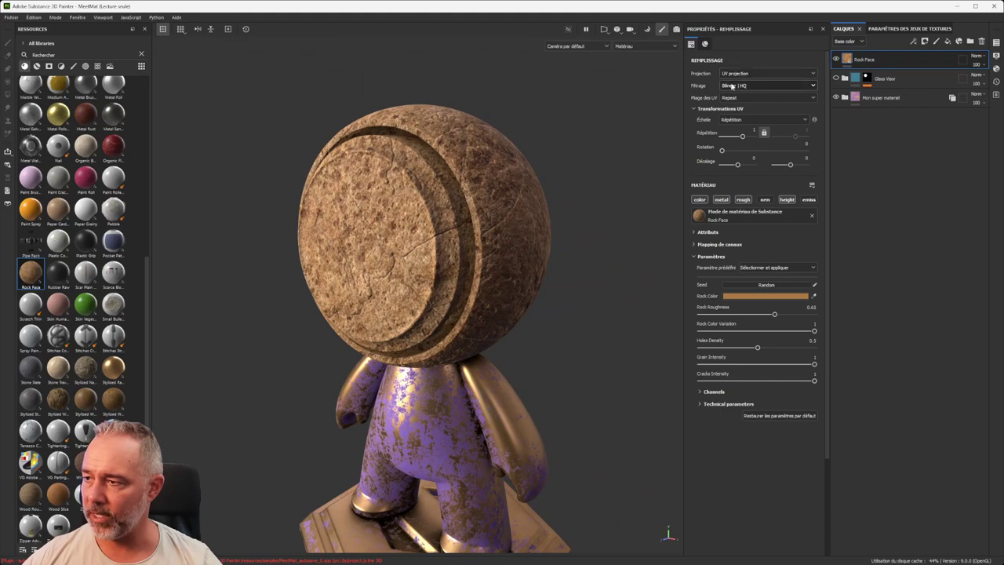
Step: Slightly lower the UV repetition of the Rock Face layer, and delete that layer
drag(742, 140, 739, 141)
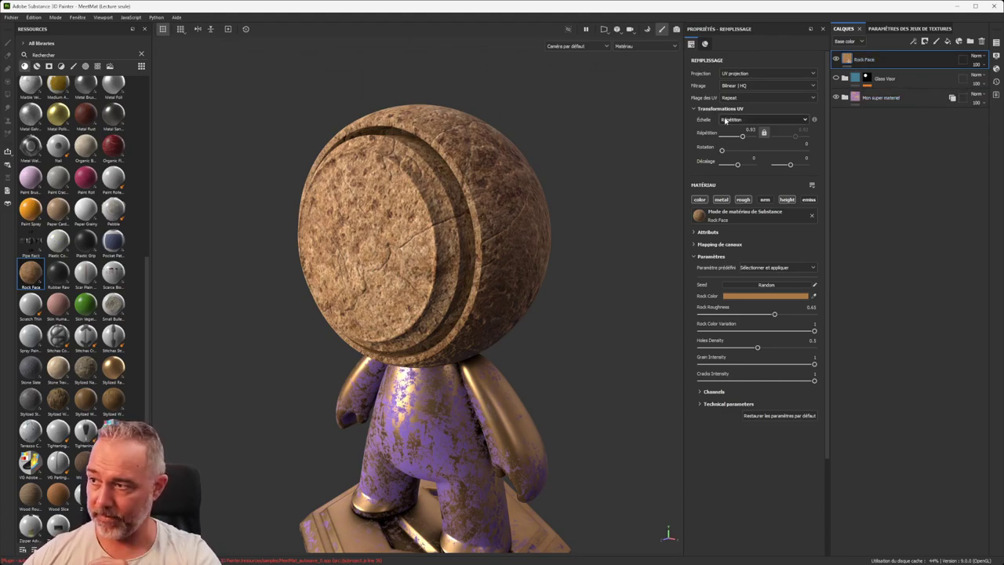
key(Delete)
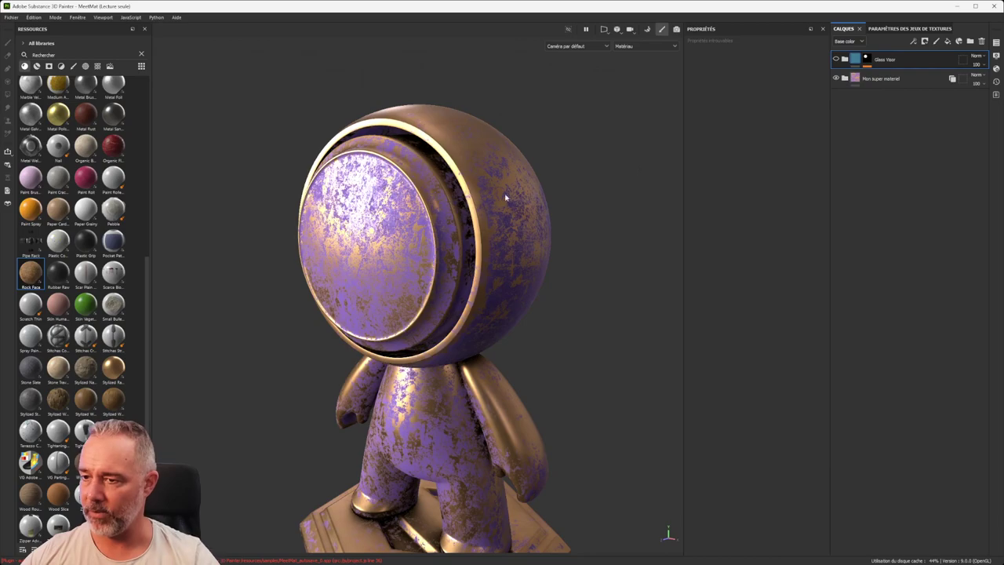
Step: Add an empty paint layer above the Glass Visor folder and bring the face into close view
alt+middle_drag(456, 189, 476, 205)
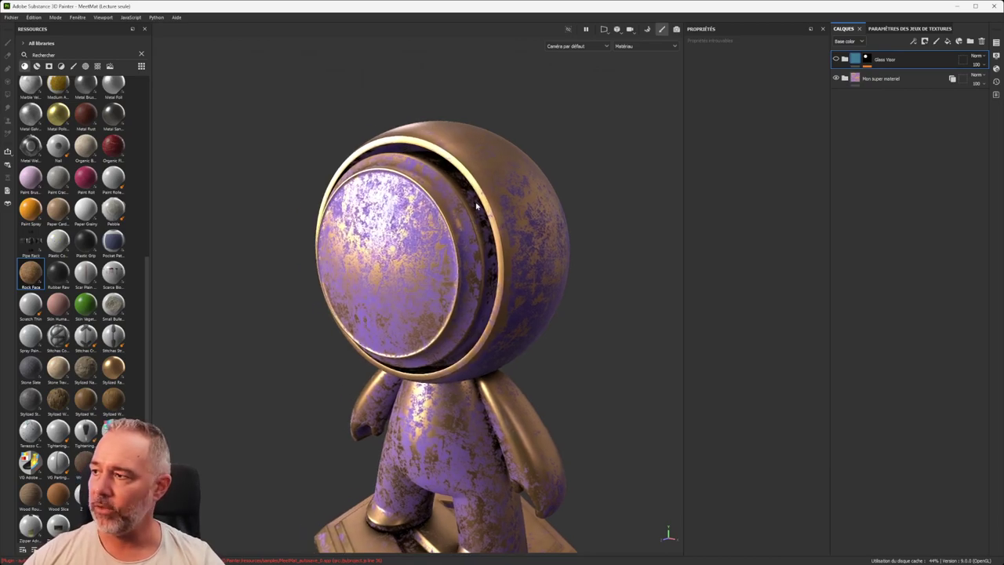
click(936, 42)
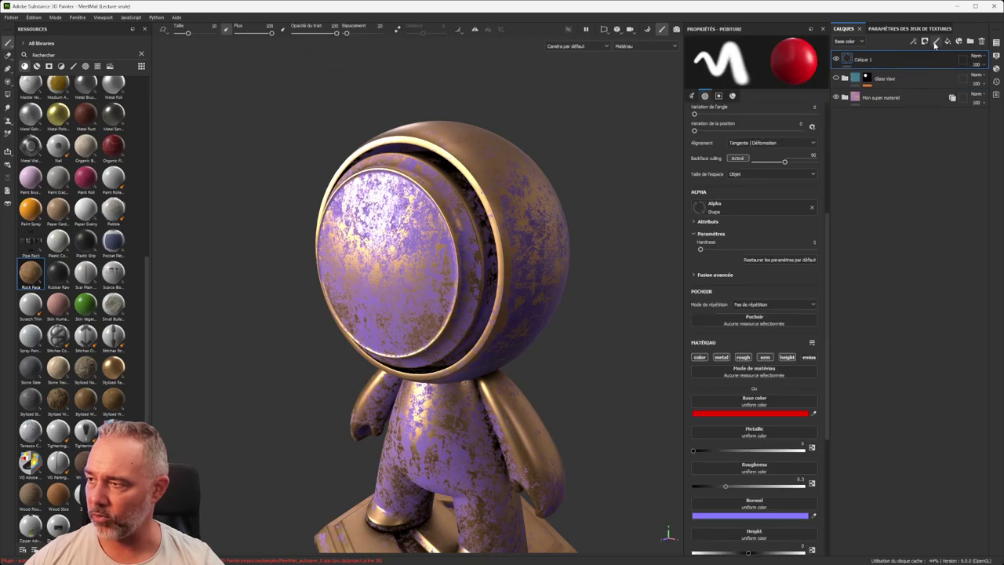
mouse_move(384, 216)
alt+mouse_down()
mouse_move(470, 236)
mouse_move(547, 237)
mouse_move(407, 253)
alt+mouse_up()
scroll(407, 253, up, 3)
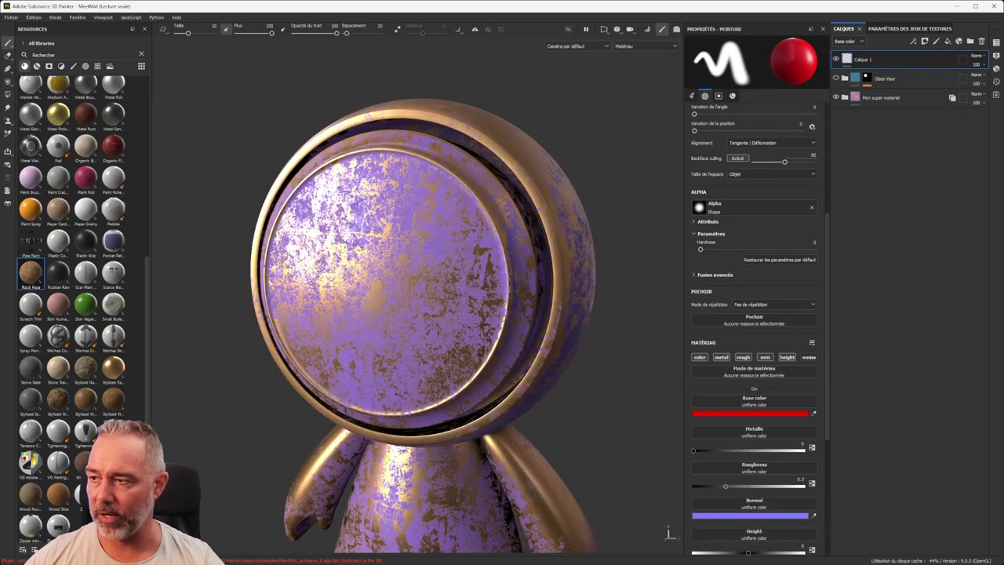
scroll(406, 252, down, 1)
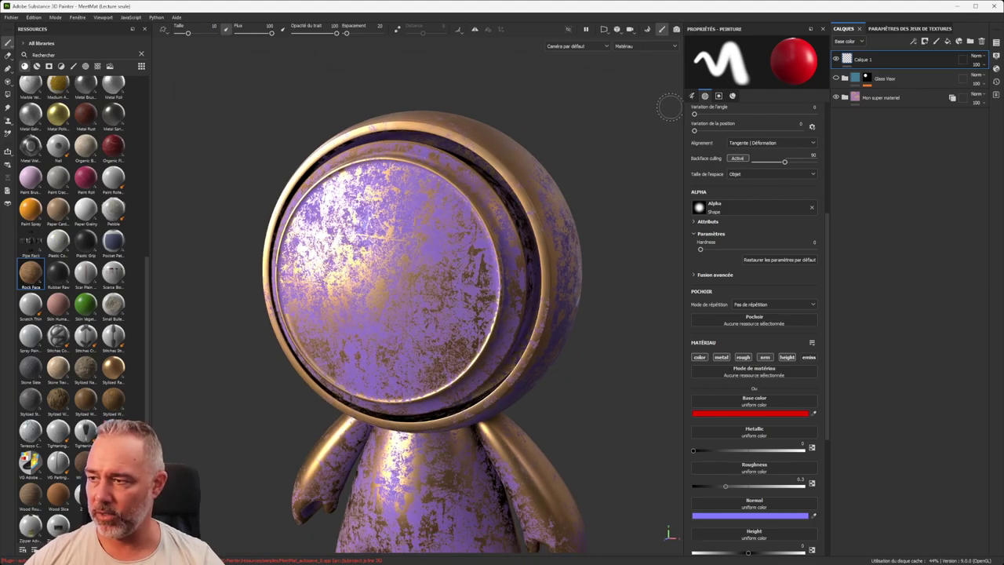
Step: Review the paint brush's settings section by section: brush, alpha, stencil and material channels
click(692, 97)
click(705, 97)
click(692, 96)
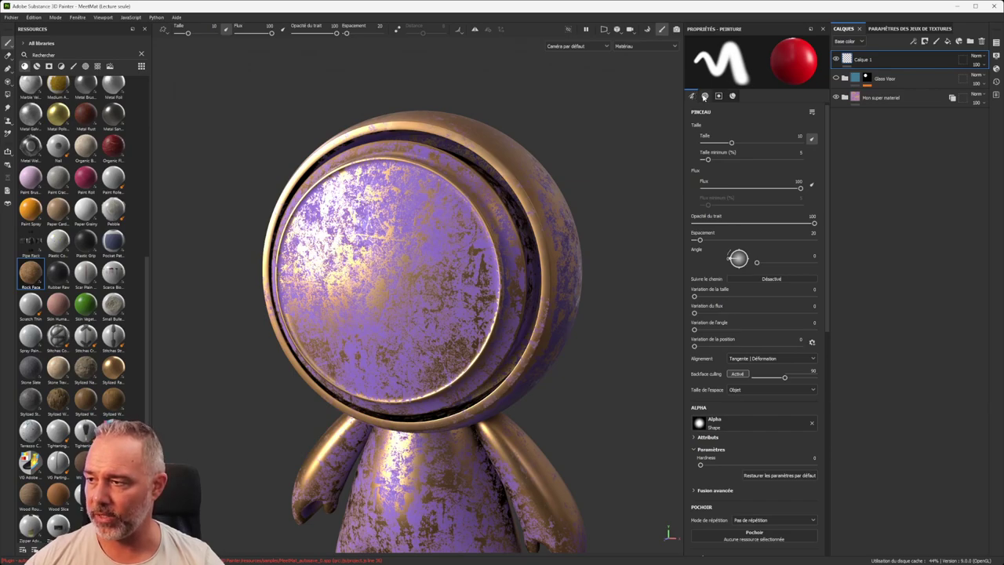
click(705, 96)
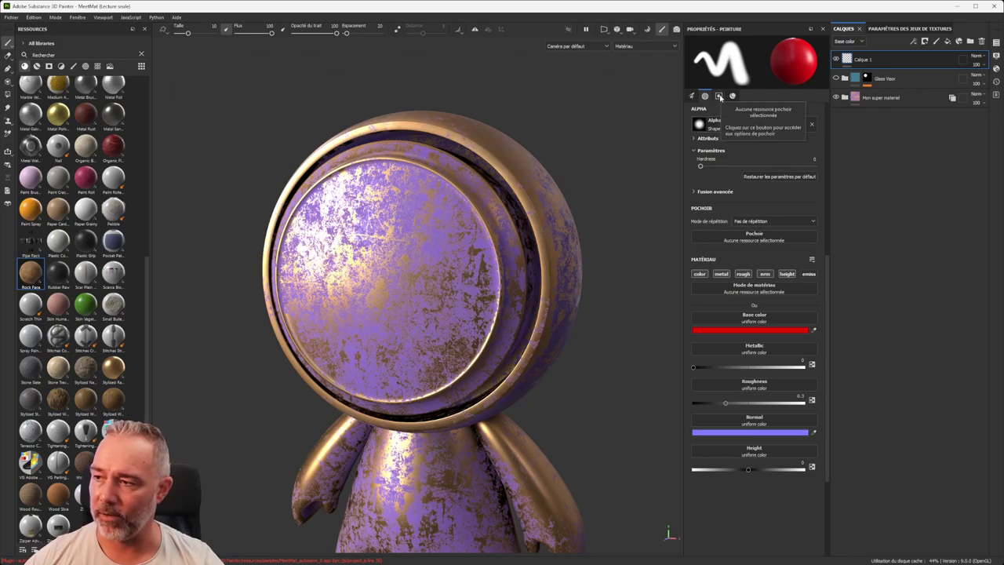
click(720, 97)
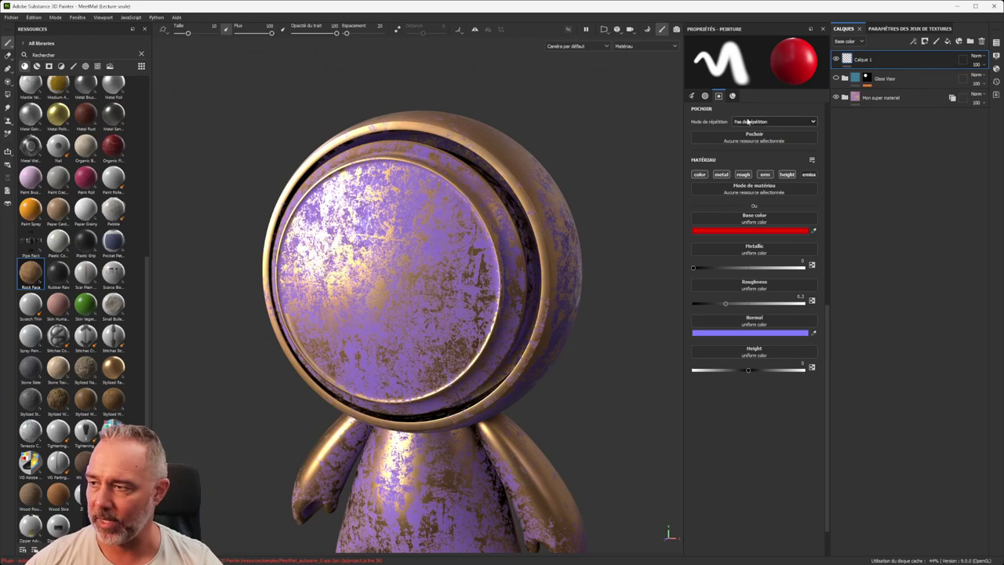
click(733, 96)
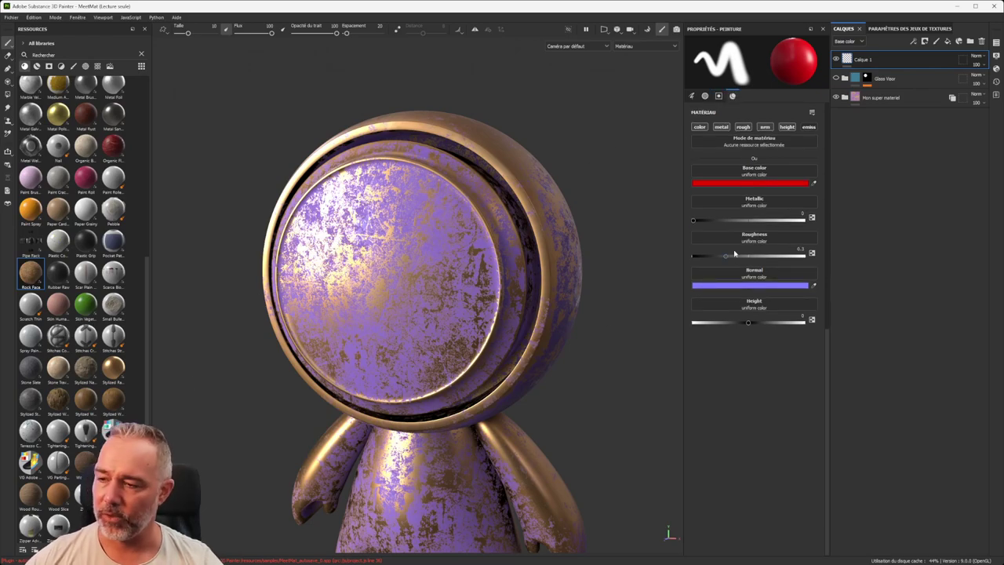
Step: Set the brush material's roughness to about 0.2 and disable its height and normal channels
click(692, 96)
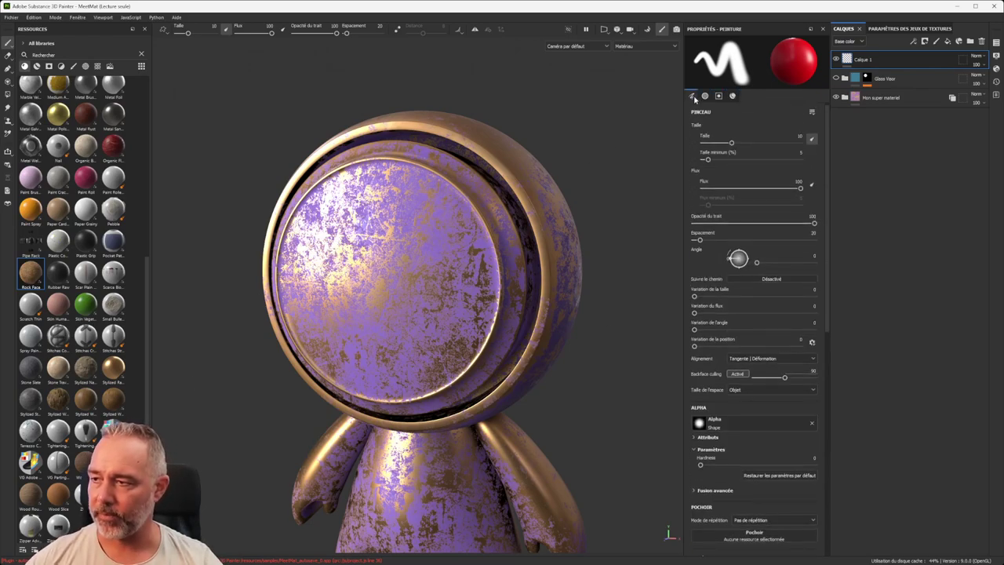
click(733, 95)
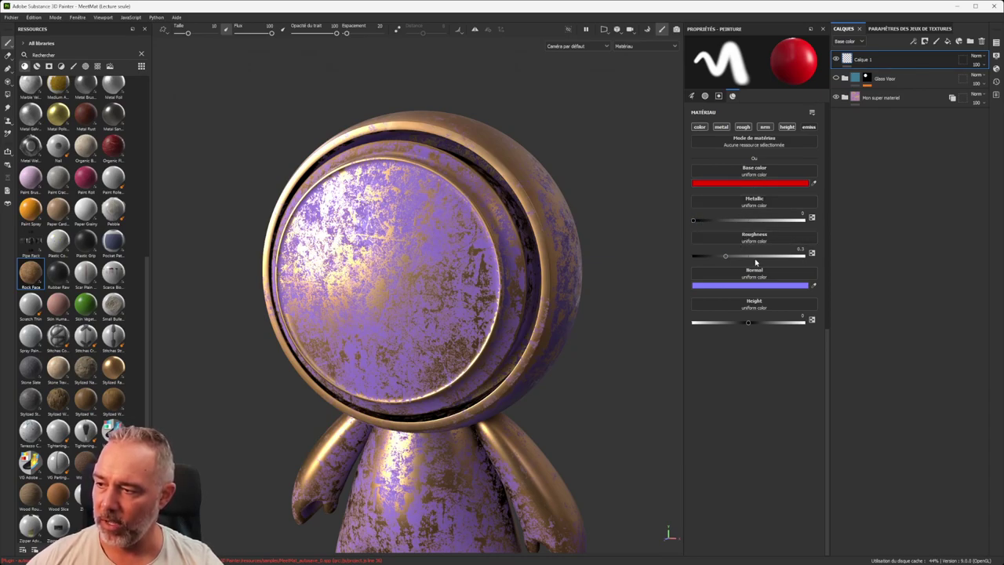
drag(726, 258, 714, 256)
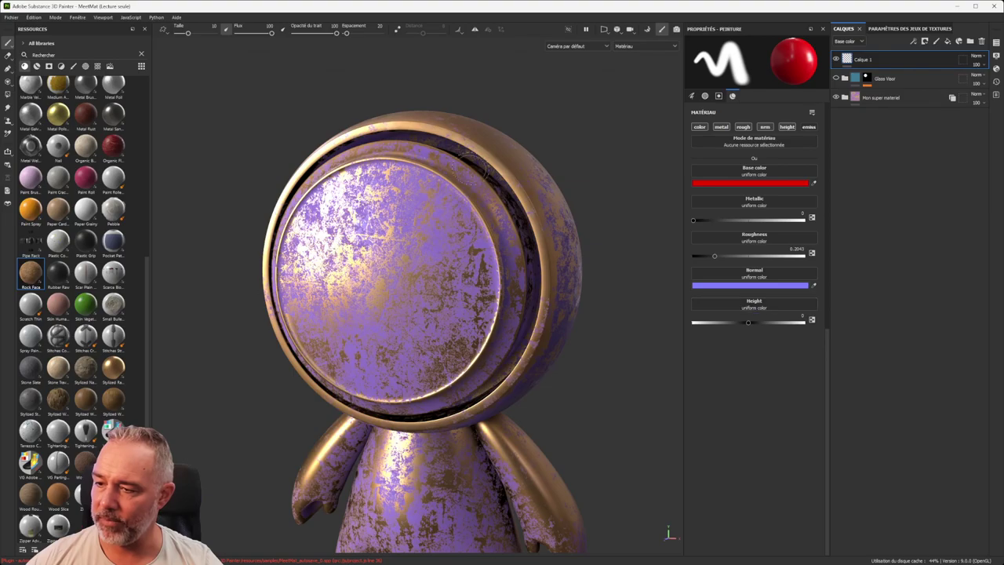
scroll(439, 187, up, 3)
scroll(444, 161, down, 3)
alt+drag(452, 142, 404, 177)
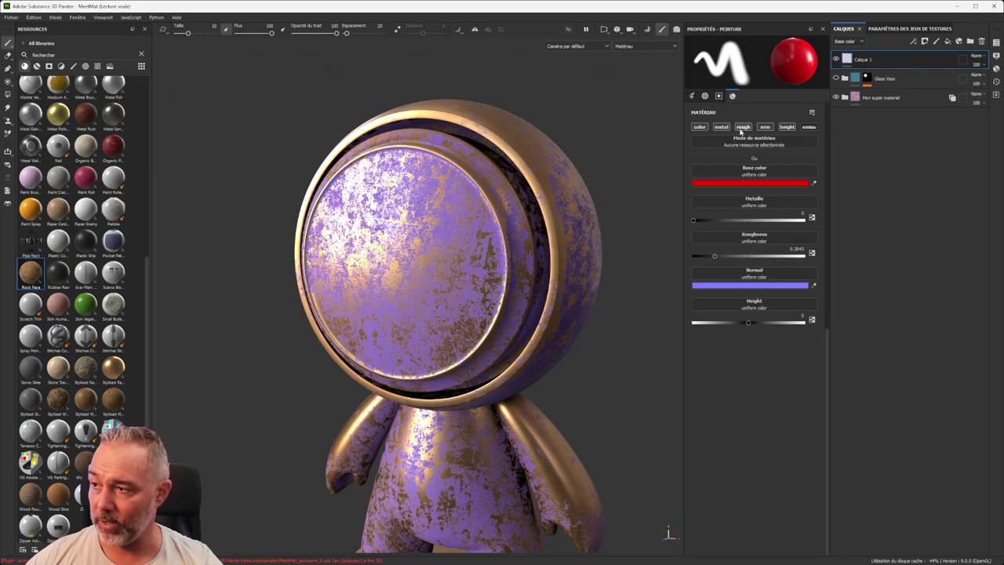
click(787, 128)
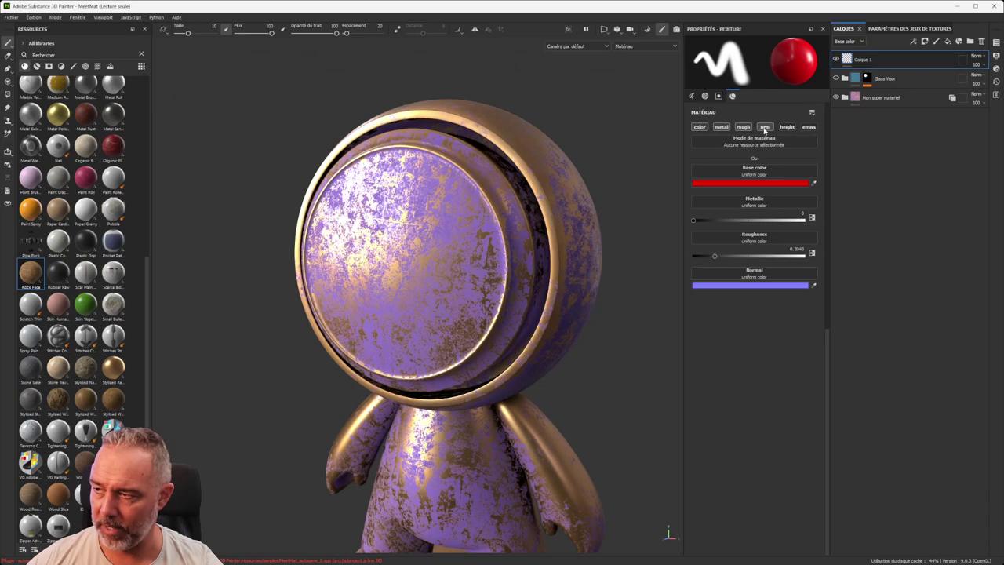
click(764, 128)
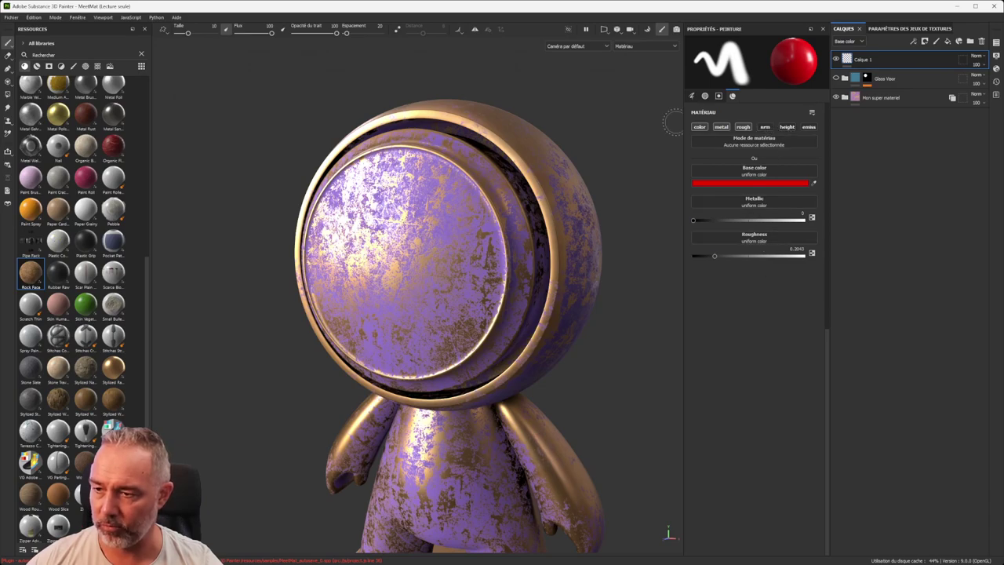
Step: Paint a wide red arc across the character's round face and hide the Mon super materiel folder
alt+drag(399, 240, 333, 263)
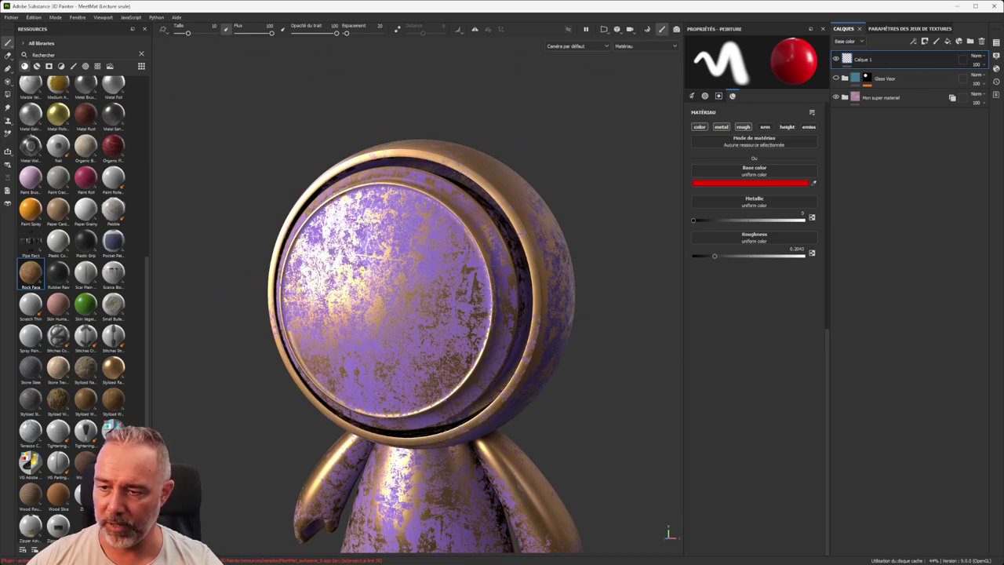
mouse_move(308, 302)
mouse_down()
mouse_move(352, 262)
mouse_move(533, 284)
mouse_up()
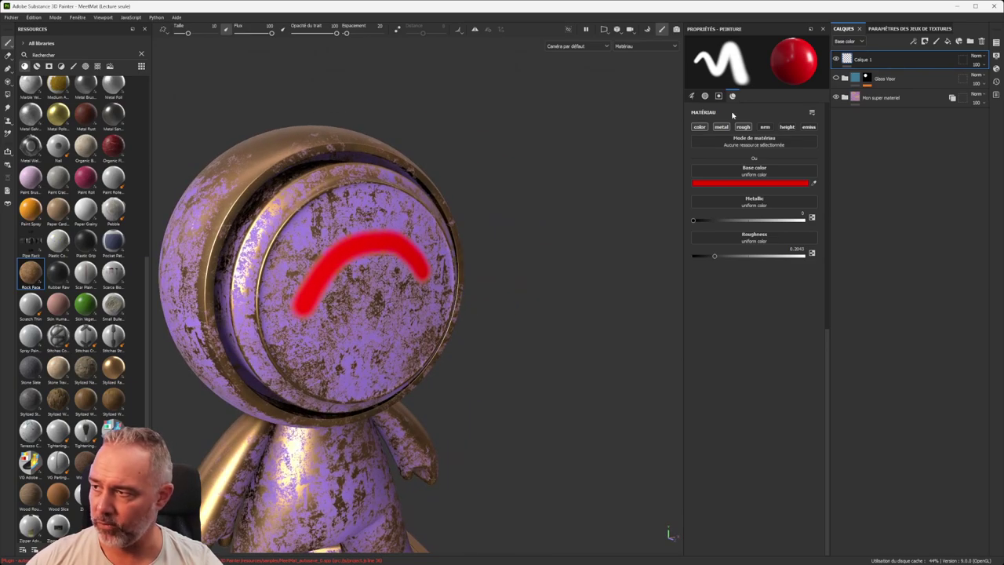
click(836, 97)
scroll(318, 242, down, 2)
mouse_move(423, 249)
alt+mouse_down()
mouse_move(318, 242)
mouse_move(306, 288)
mouse_move(369, 287)
mouse_move(429, 259)
alt+mouse_up()
scroll(340, 251, up, 4)
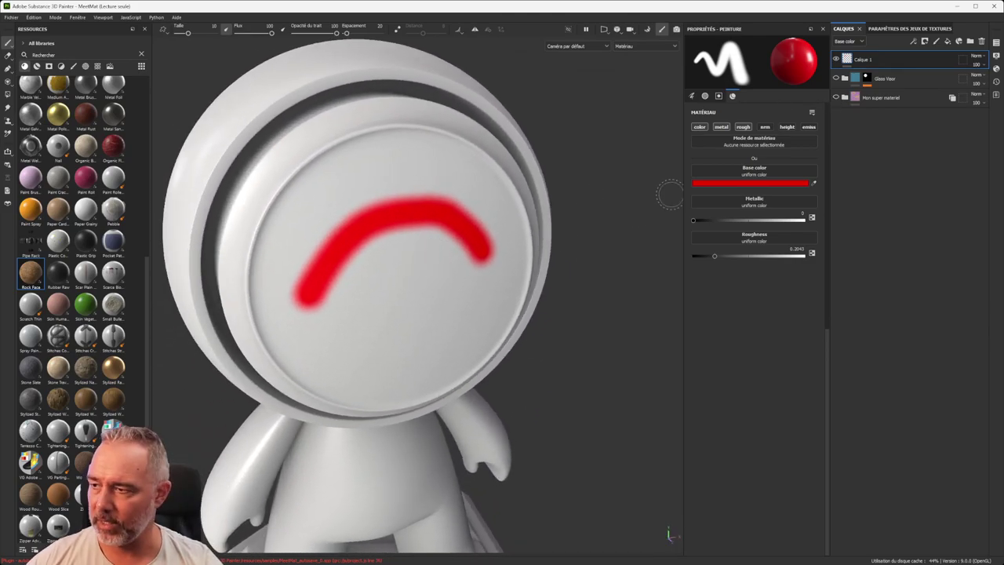
Step: Turn off stylus pressure for the brush size, set the size to 10.64 and try the stroke in the brush preview
scroll(710, 134, up, 5)
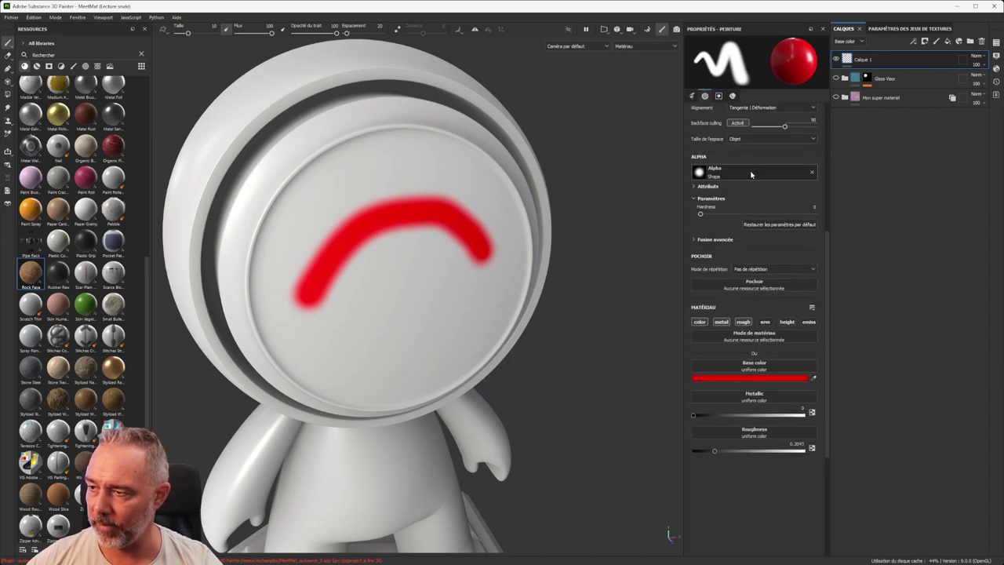
scroll(567, 169, up, 2)
scroll(695, 133, up, 6)
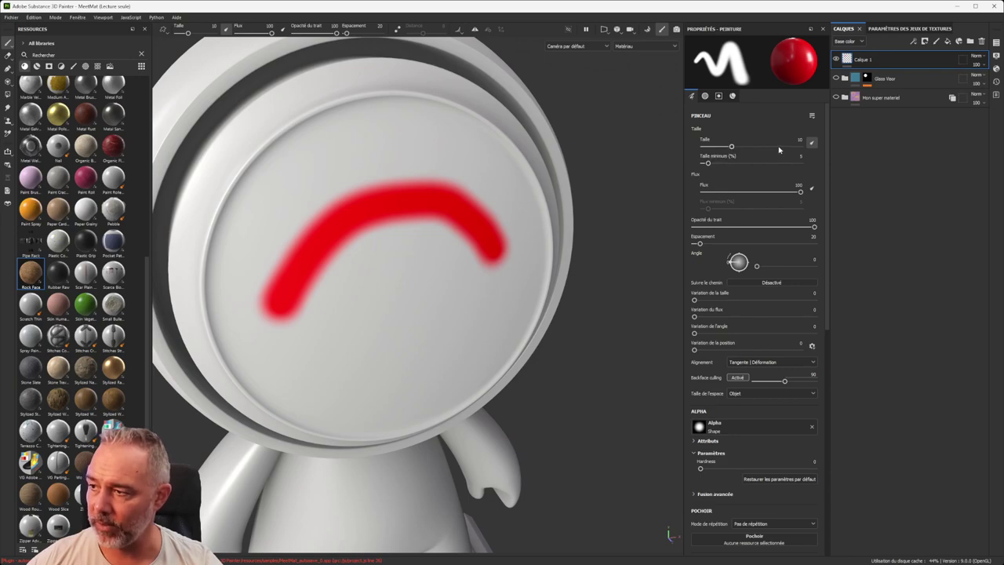
click(811, 142)
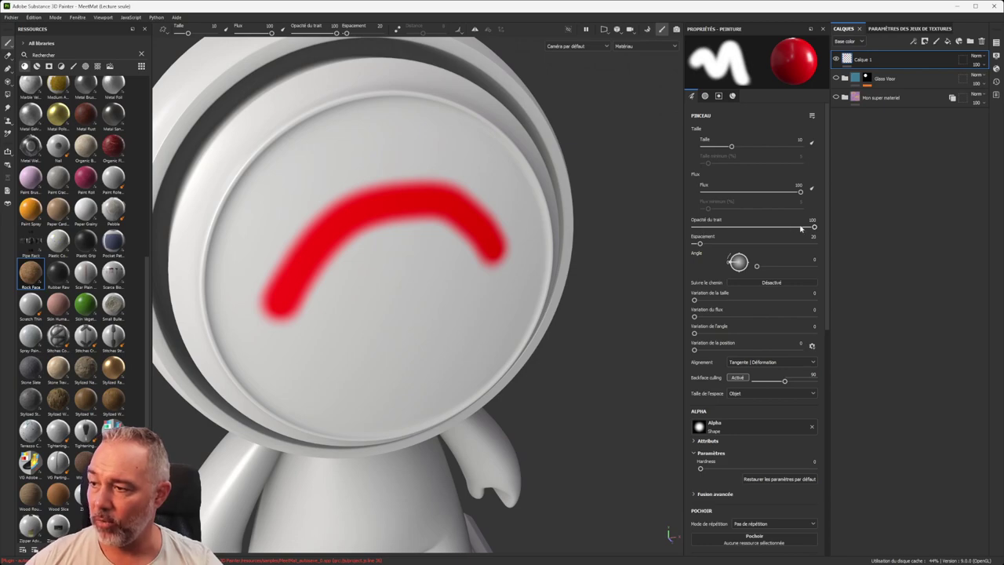
alt+drag(399, 242, 536, 181)
mouse_move(732, 148)
mouse_down()
mouse_move(751, 148)
mouse_move(732, 146)
mouse_up()
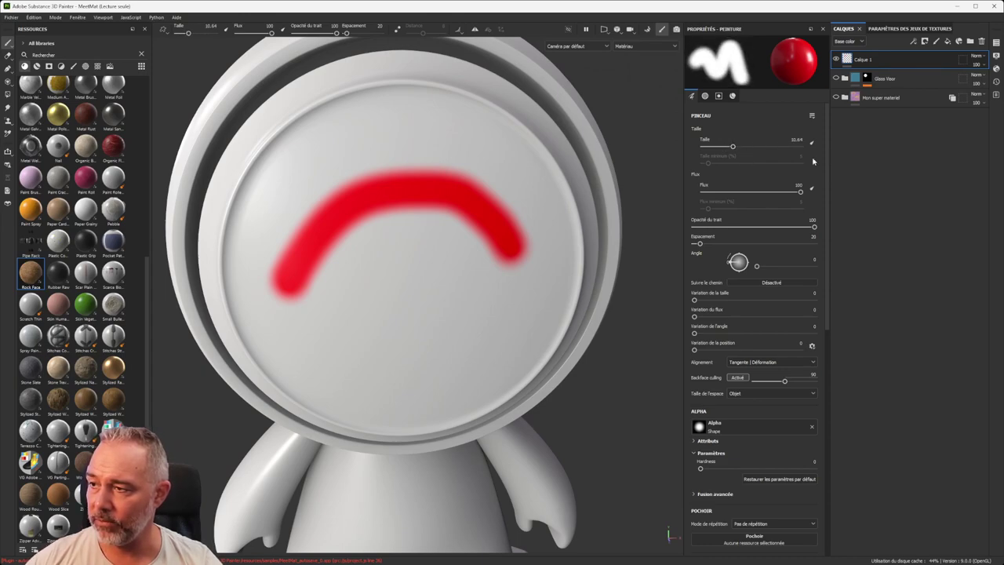
mouse_move(695, 46)
mouse_down()
mouse_move(737, 71)
mouse_move(694, 87)
mouse_move(729, 58)
mouse_move(693, 47)
mouse_move(731, 60)
mouse_move(701, 84)
mouse_move(741, 76)
mouse_up()
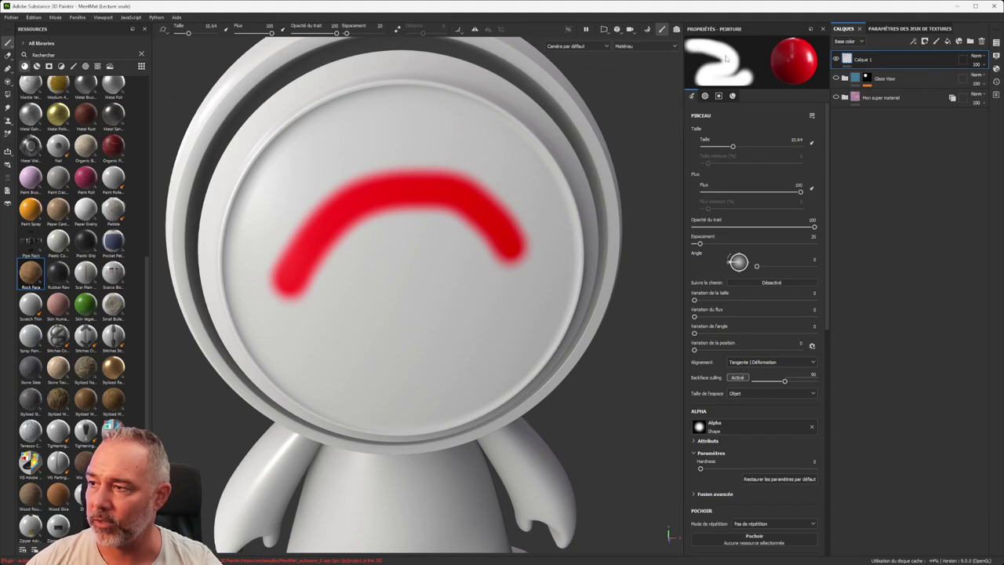
mouse_move(441, 115)
mouse_down()
mouse_move(417, 140)
mouse_move(432, 251)
mouse_up()
key(ctrl+z)
key(ctrl+z)
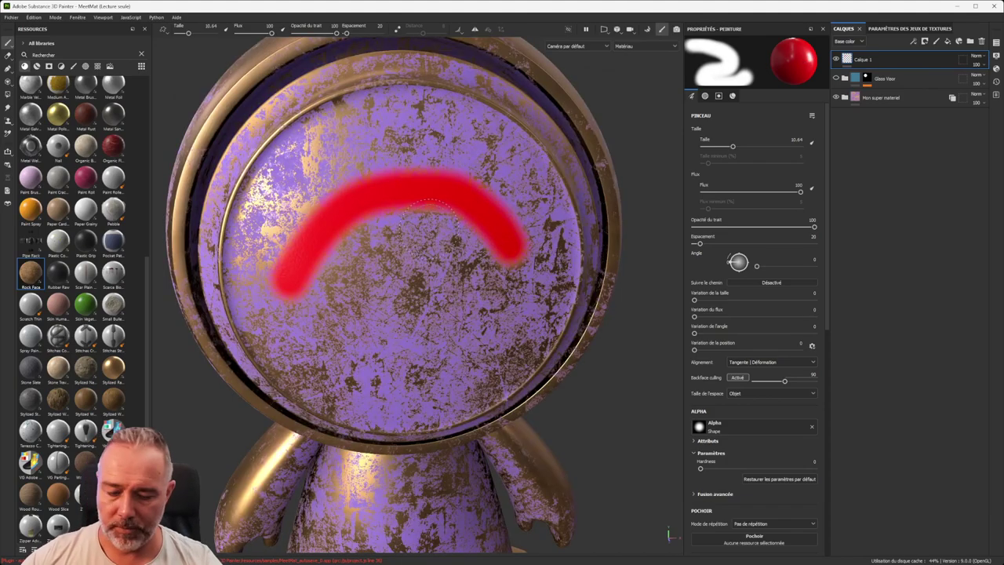
key(ctrl+y)
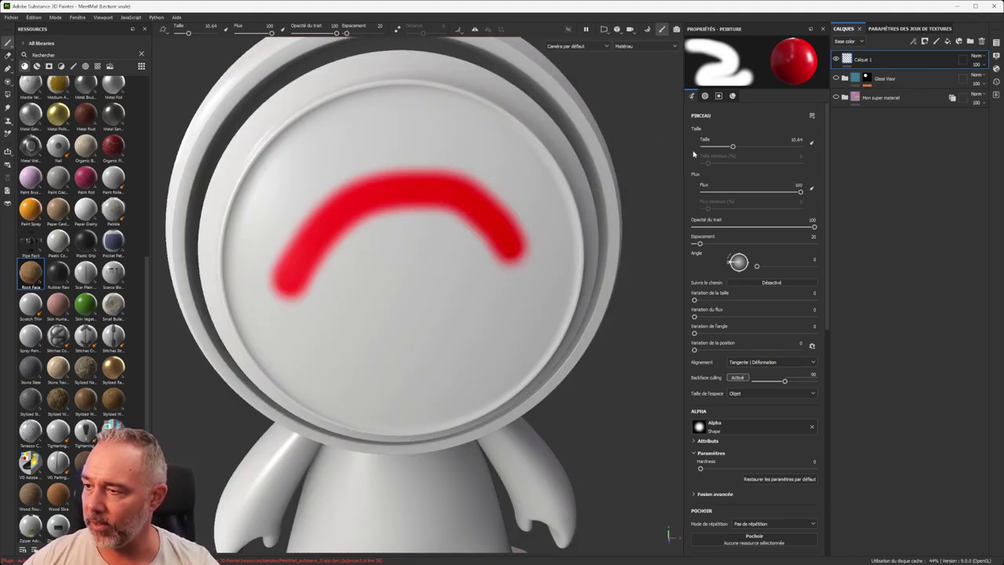
Step: Reduce the brush size to 1.26 and paint a thin curved stroke below the red arc
mouse_move(732, 147)
mouse_down()
mouse_move(741, 147)
mouse_move(711, 148)
mouse_up()
drag(340, 291, 431, 256)
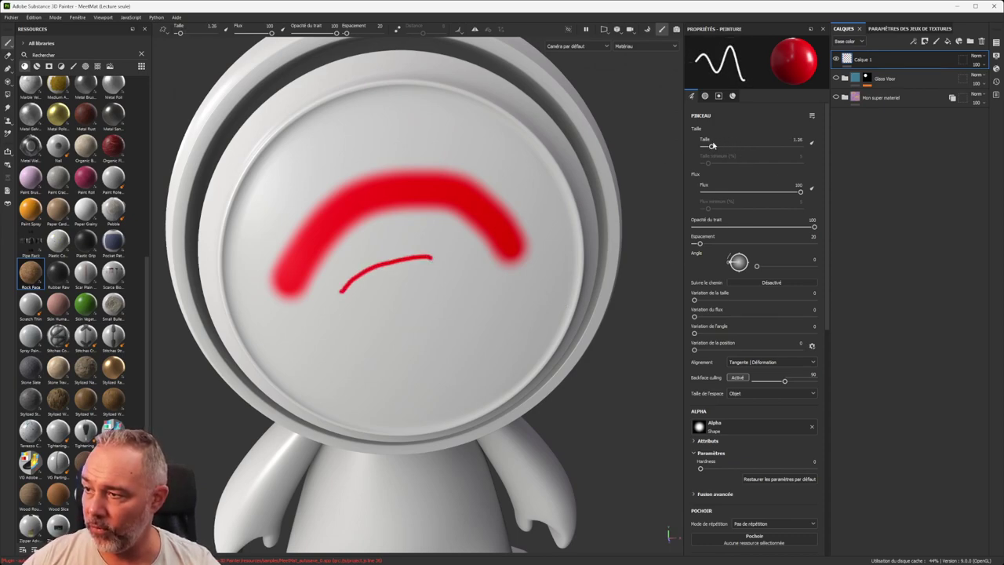
Step: Scribble below the thin curve with the brush flow at 15, and paint a short stroke with the flow restored to 100
drag(800, 193, 716, 196)
scroll(403, 291, up, 2)
mouse_move(386, 276)
mouse_down()
mouse_move(424, 295)
mouse_move(426, 320)
mouse_move(415, 302)
mouse_move(474, 273)
mouse_move(418, 280)
mouse_move(430, 302)
mouse_move(433, 284)
mouse_move(424, 290)
mouse_up()
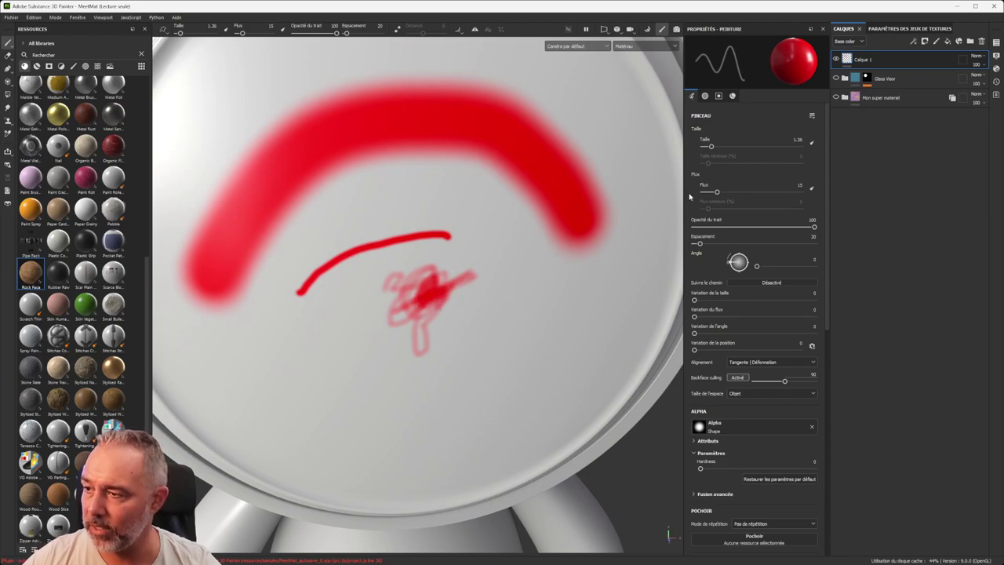
drag(716, 193, 814, 190)
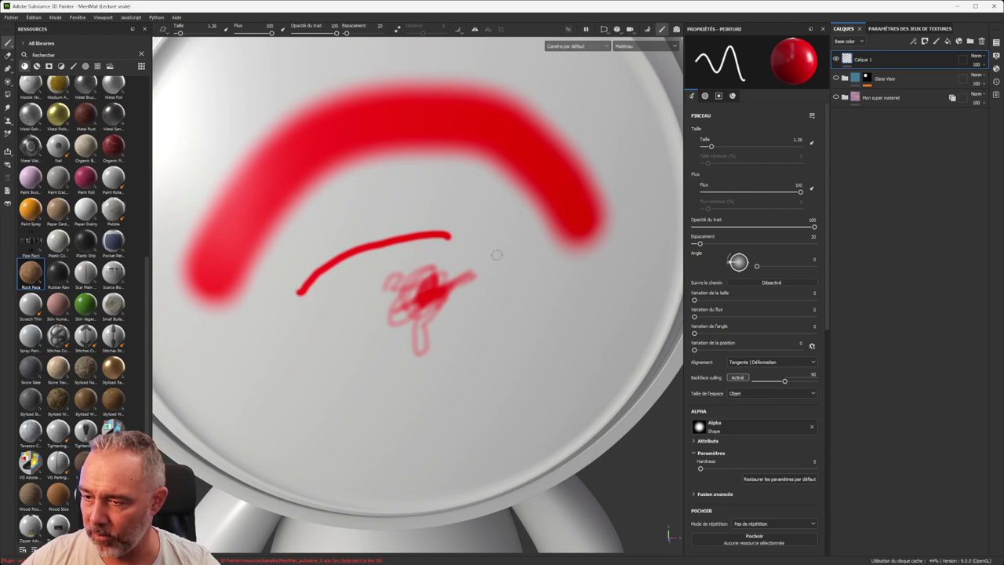
drag(495, 255, 476, 205)
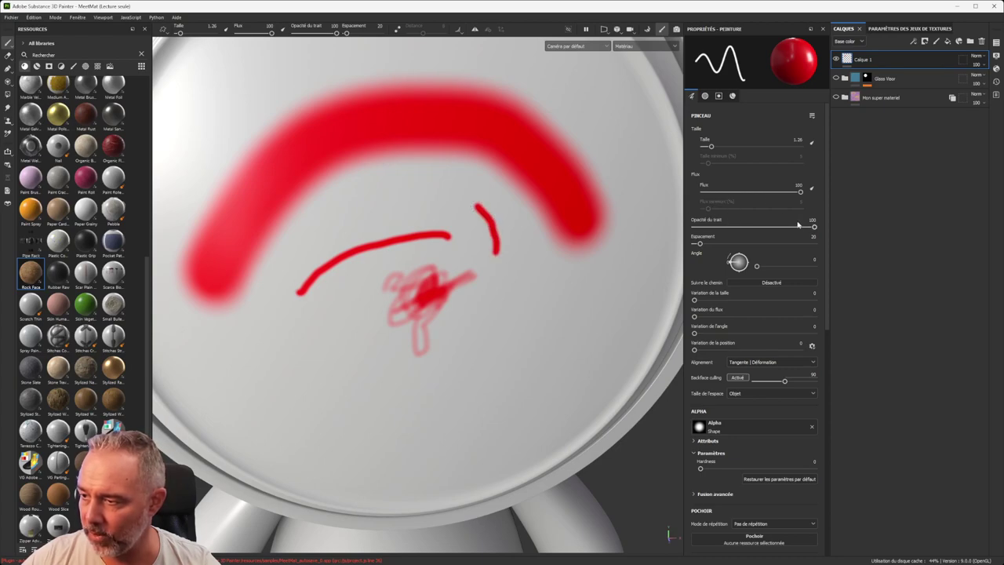
Step: Scribble a pale patch beside the earlier test strokes at stroke opacity 14, and restore the opacity to 100
drag(812, 227, 710, 228)
mouse_move(506, 331)
mouse_down()
mouse_move(510, 302)
mouse_move(464, 324)
mouse_move(497, 349)
mouse_move(509, 339)
mouse_up()
drag(494, 296, 466, 303)
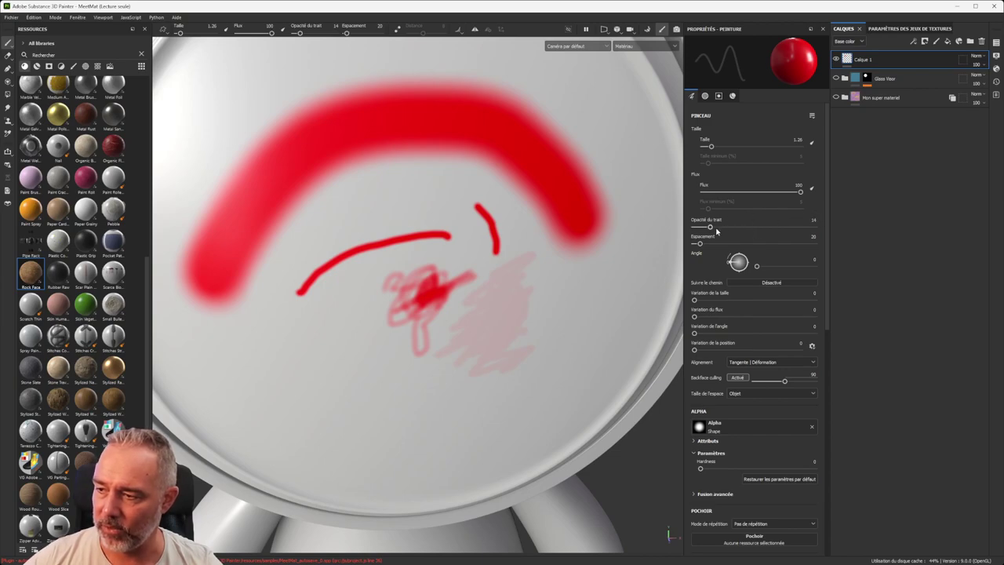
drag(710, 227, 857, 231)
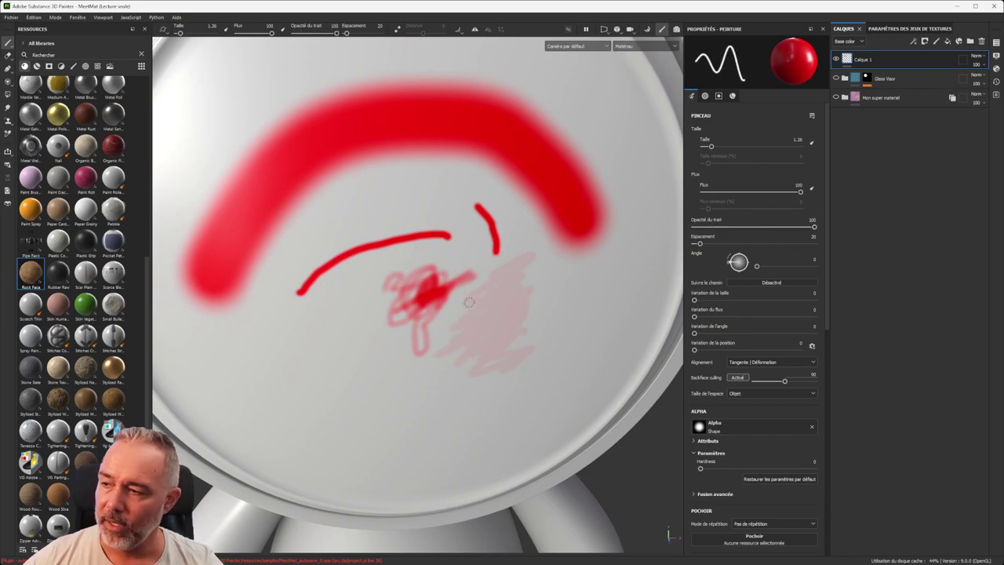
Step: Enable stylus pressure for the brush size, set the size to 21.47 and paint a broad stroke over the thin ones
click(812, 144)
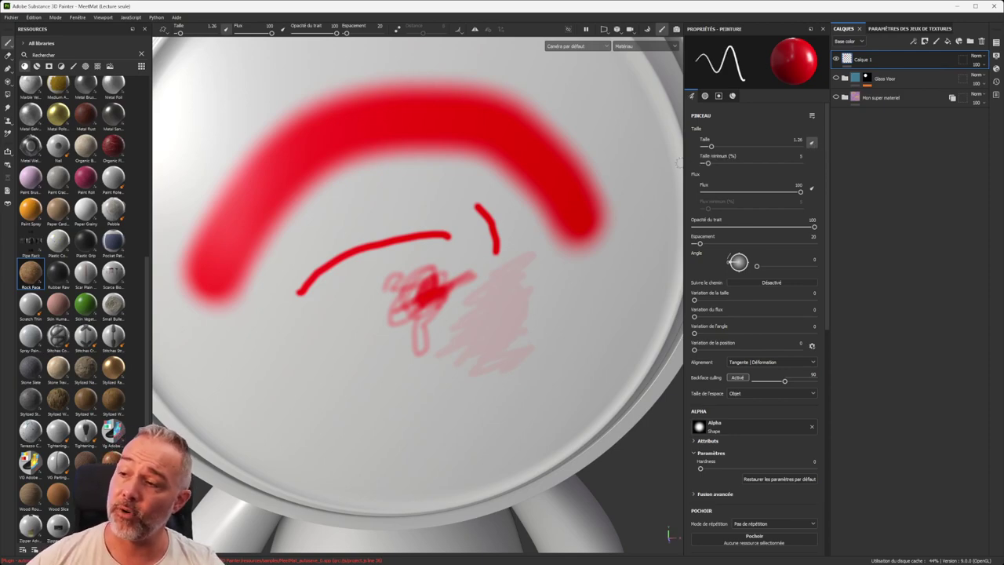
drag(712, 147, 742, 151)
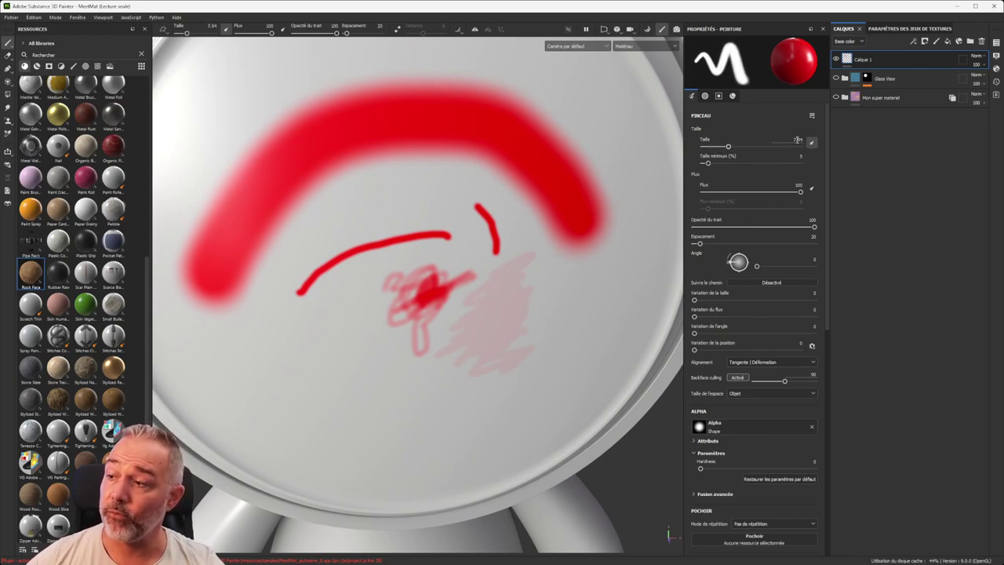
drag(731, 146, 745, 147)
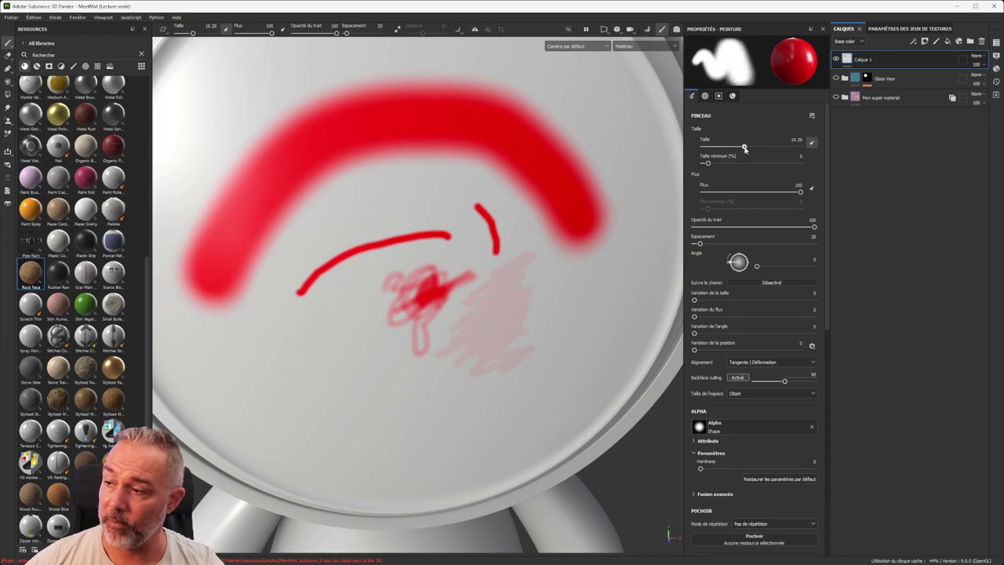
double_click(794, 139)
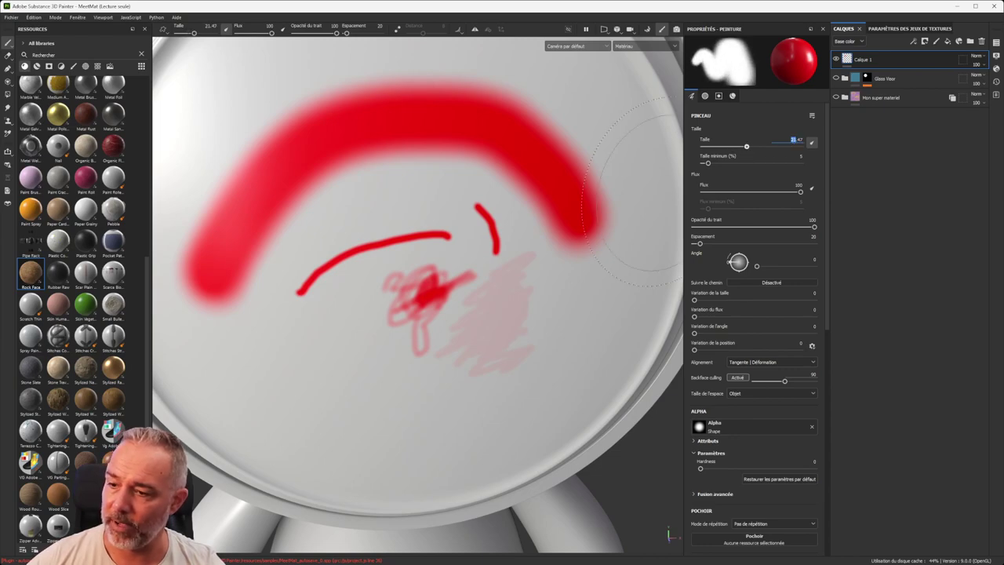
drag(313, 345, 447, 267)
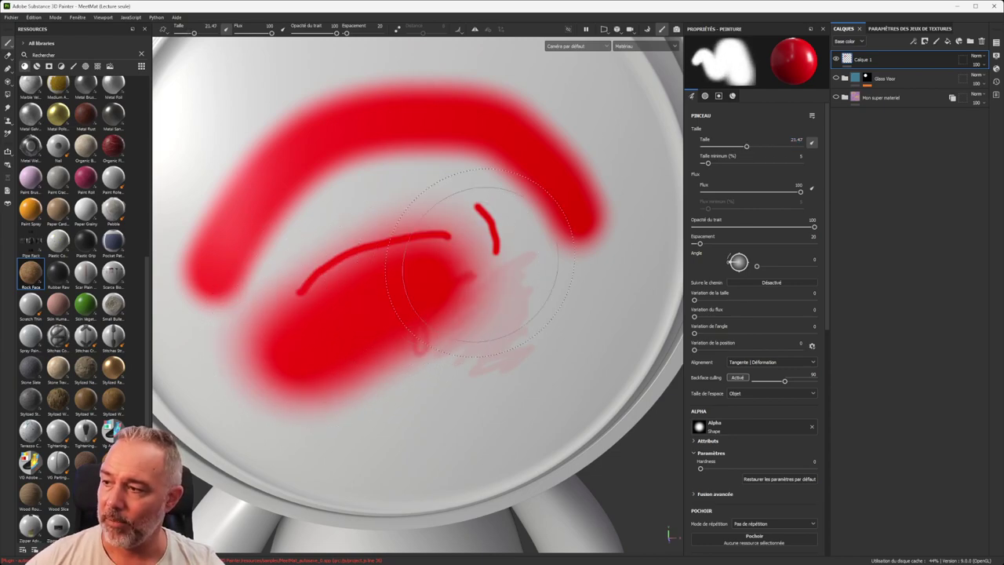
Step: Try a minimum brush size of 0% and set it to 6%
drag(709, 163, 703, 163)
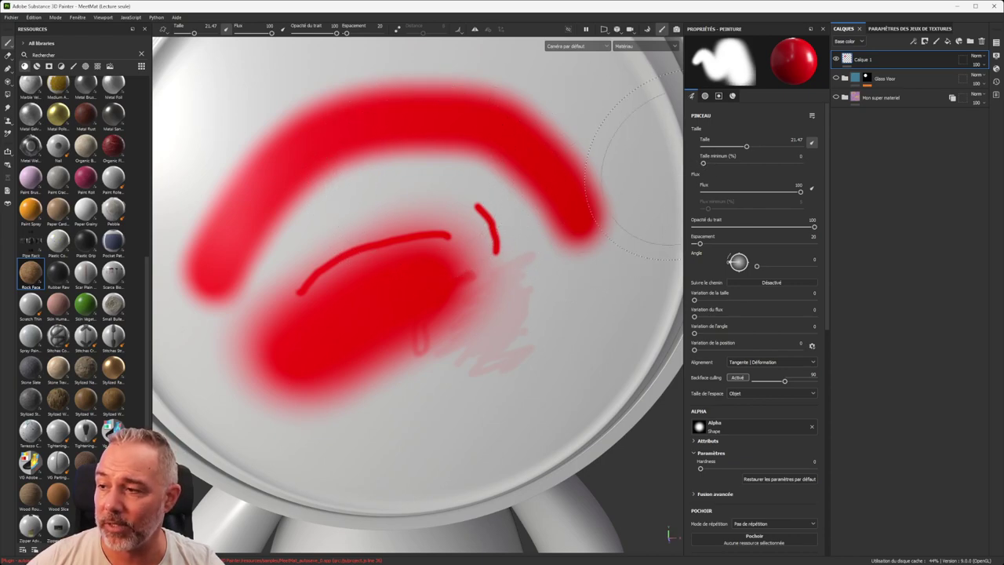
mouse_move(705, 163)
mouse_down()
mouse_move(717, 163)
mouse_move(708, 163)
mouse_up()
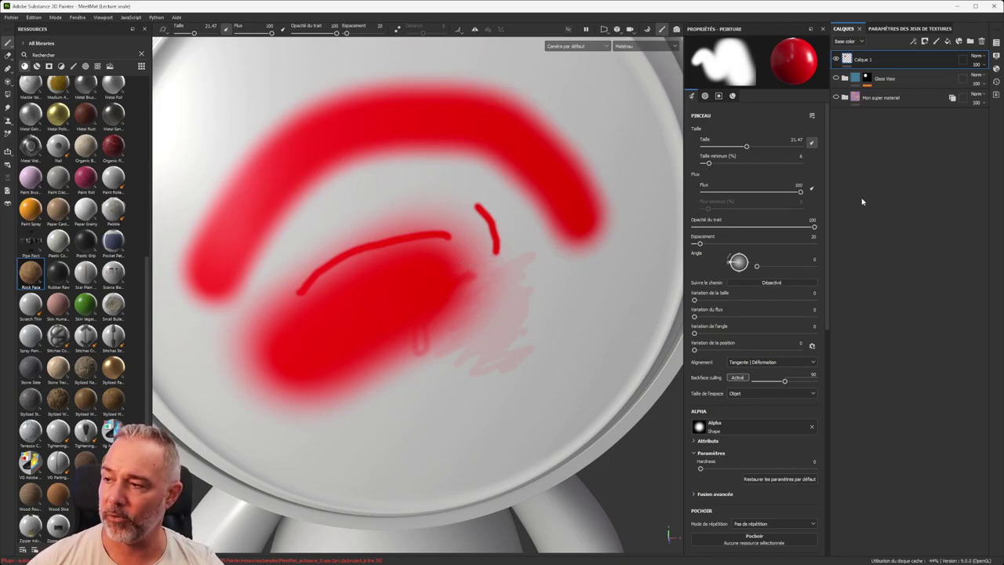
Step: Undo all the test strokes painted below the red arc
scroll(447, 213, down, 3)
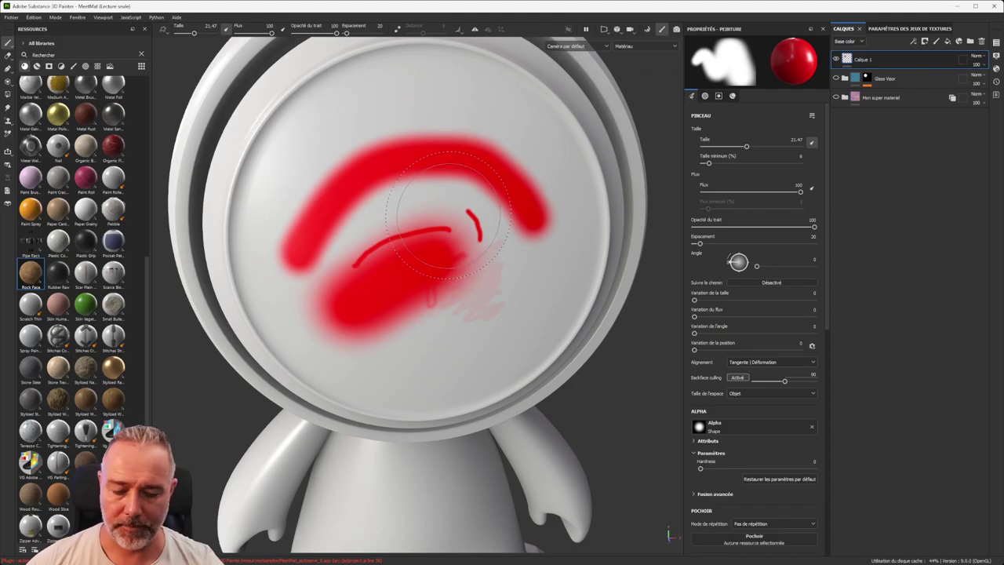
key(ctrl+z)
key(ctrl+z)
key(ctrl+z)
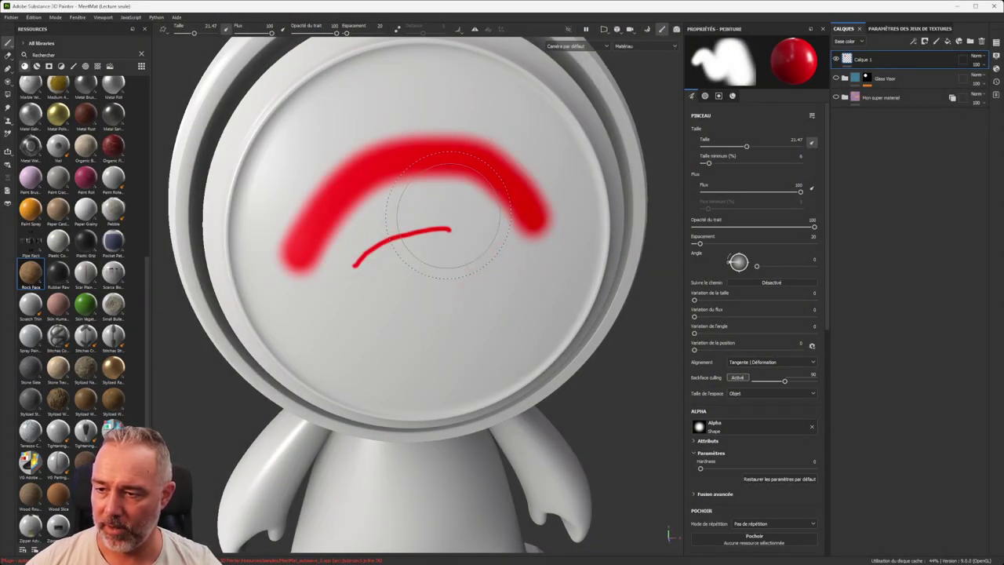
key(ctrl+z)
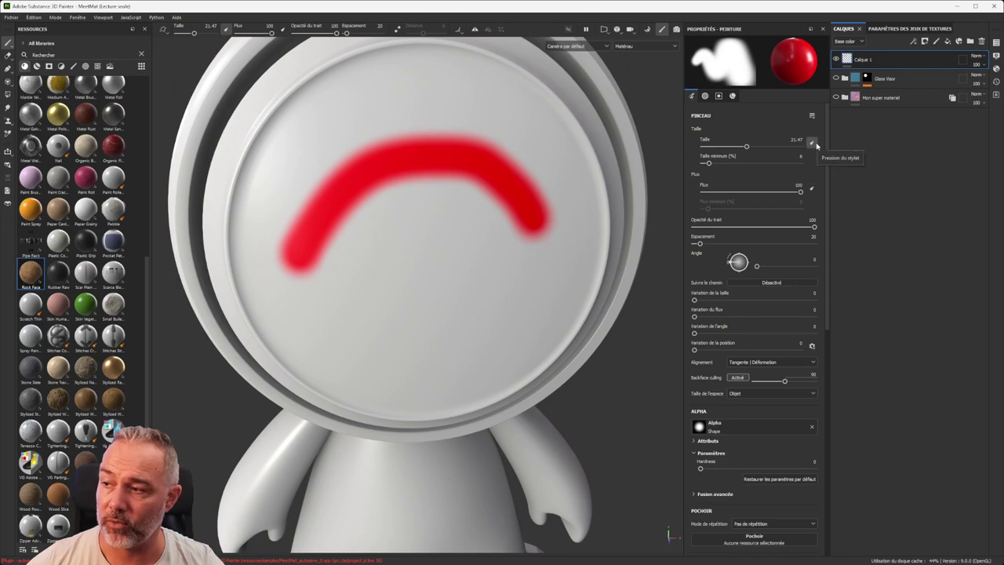
Step: Turn off stylus pressure for both brush size and flow, and raise the brush spacing to about 219
click(812, 189)
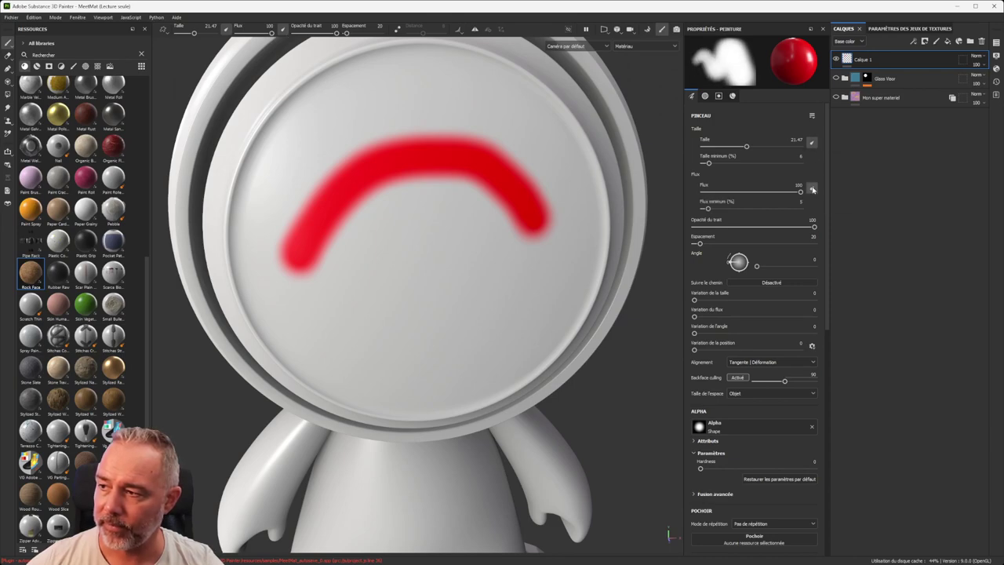
click(812, 142)
click(812, 192)
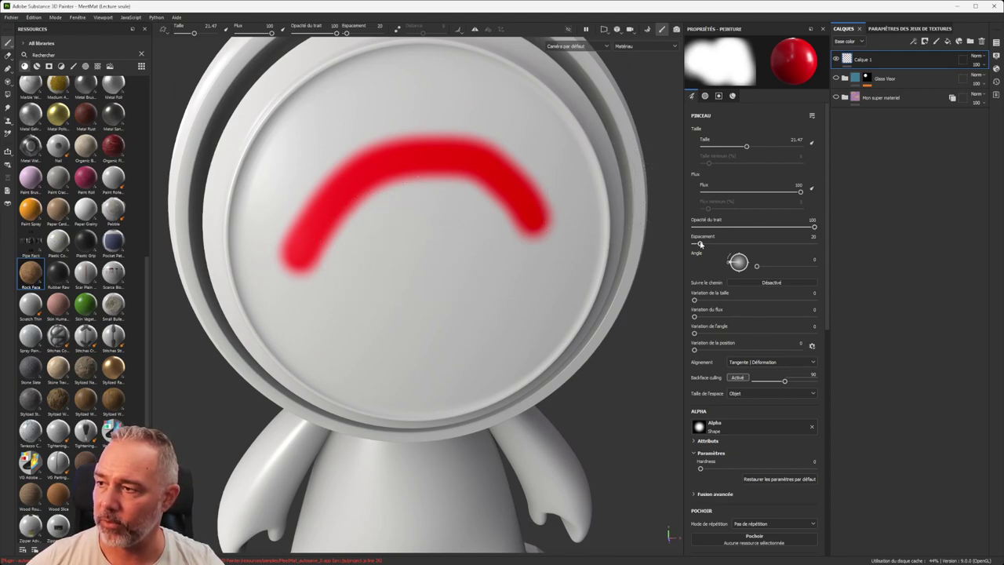
drag(700, 244, 759, 244)
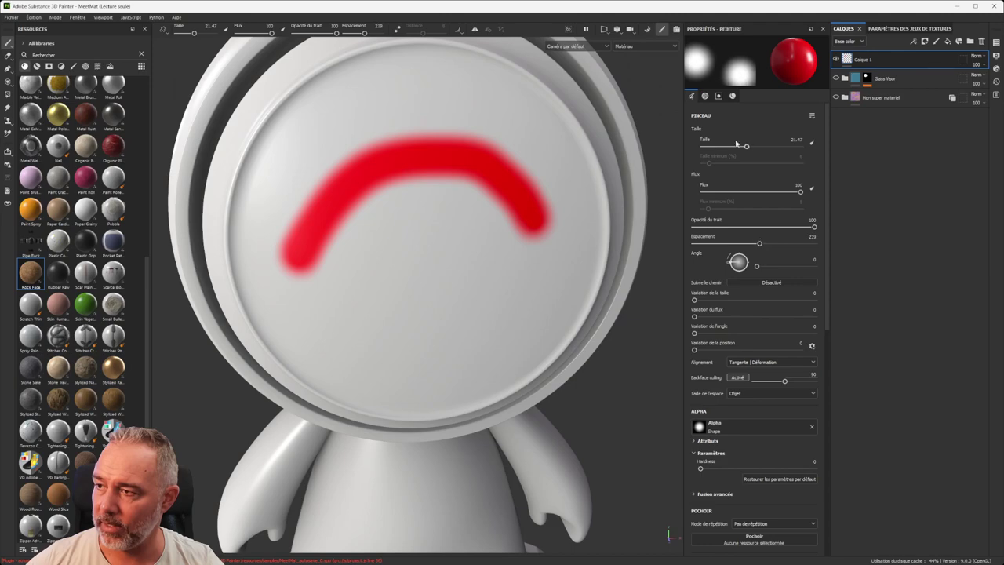
Step: Set the brush size to 1.45 and the spacing to 167, and paint a looping dotted stroke below the red arc
drag(745, 146, 713, 147)
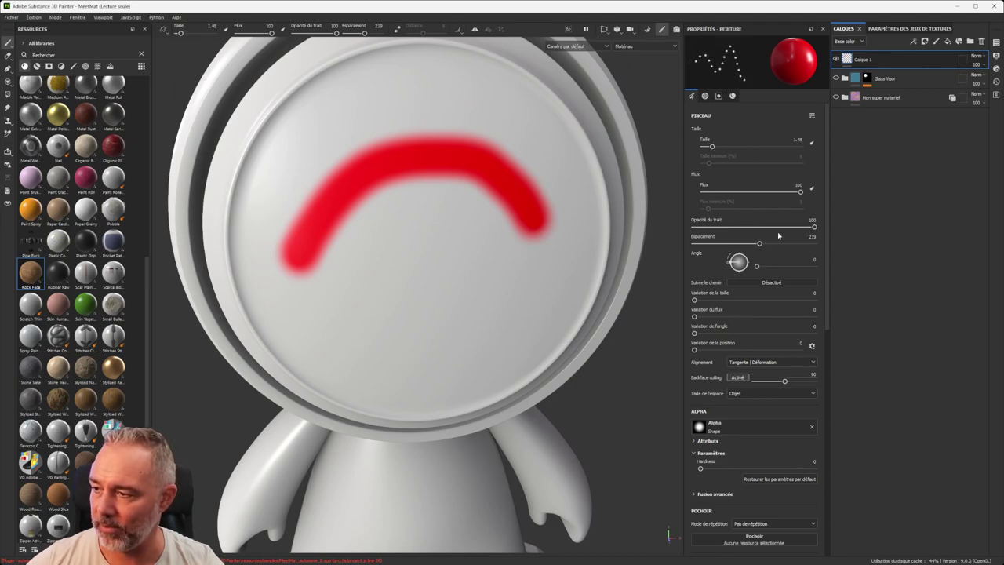
mouse_move(759, 243)
mouse_down()
mouse_move(684, 244)
mouse_move(745, 248)
mouse_up()
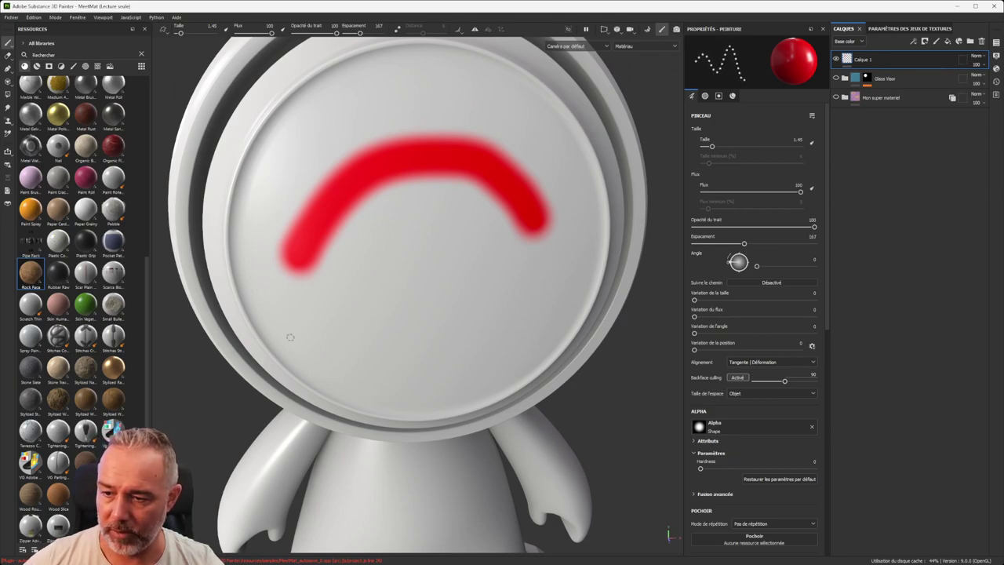
mouse_move(283, 343)
mouse_down()
mouse_move(349, 286)
mouse_move(483, 318)
mouse_move(515, 236)
mouse_move(433, 311)
mouse_move(382, 343)
mouse_up()
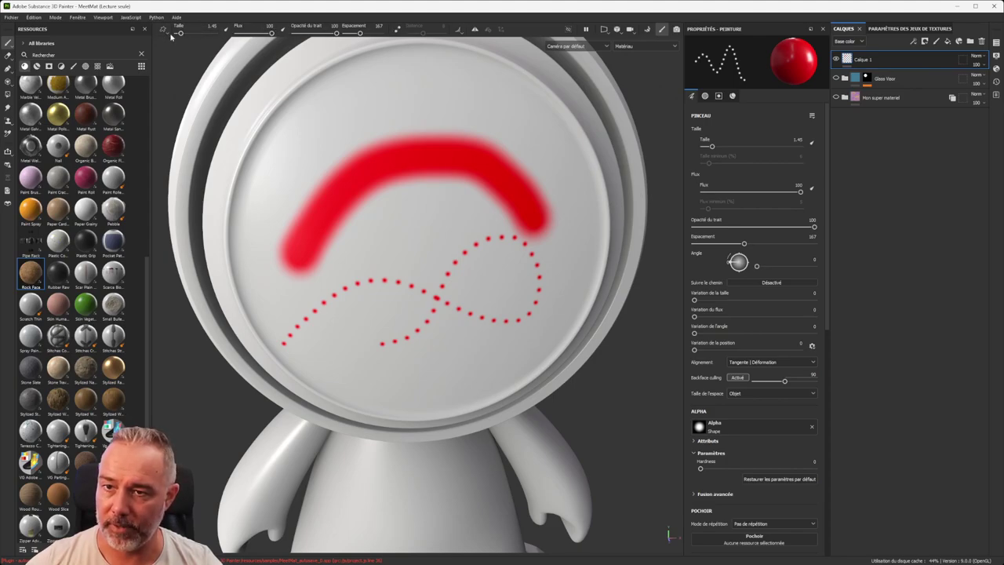
Step: Enable the lazy mouse, test a stroke across the upper face, and undo all the dotted strokes
click(396, 30)
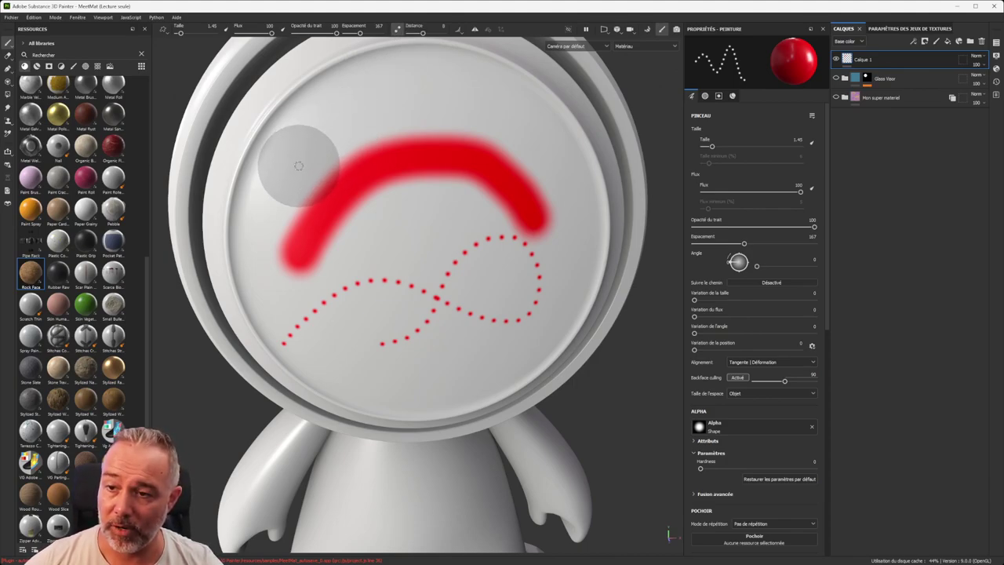
mouse_move(296, 167)
mouse_down()
mouse_move(324, 115)
mouse_move(365, 105)
mouse_move(419, 108)
mouse_move(488, 163)
mouse_move(555, 143)
mouse_move(505, 72)
mouse_move(387, 70)
mouse_move(298, 138)
mouse_move(283, 232)
mouse_move(363, 274)
mouse_move(482, 231)
mouse_move(556, 306)
mouse_move(454, 297)
mouse_move(385, 220)
mouse_move(301, 197)
mouse_move(246, 251)
mouse_move(311, 362)
mouse_move(407, 369)
mouse_move(512, 347)
mouse_move(573, 274)
mouse_move(592, 221)
mouse_move(564, 127)
mouse_up()
key(ctrl+z)
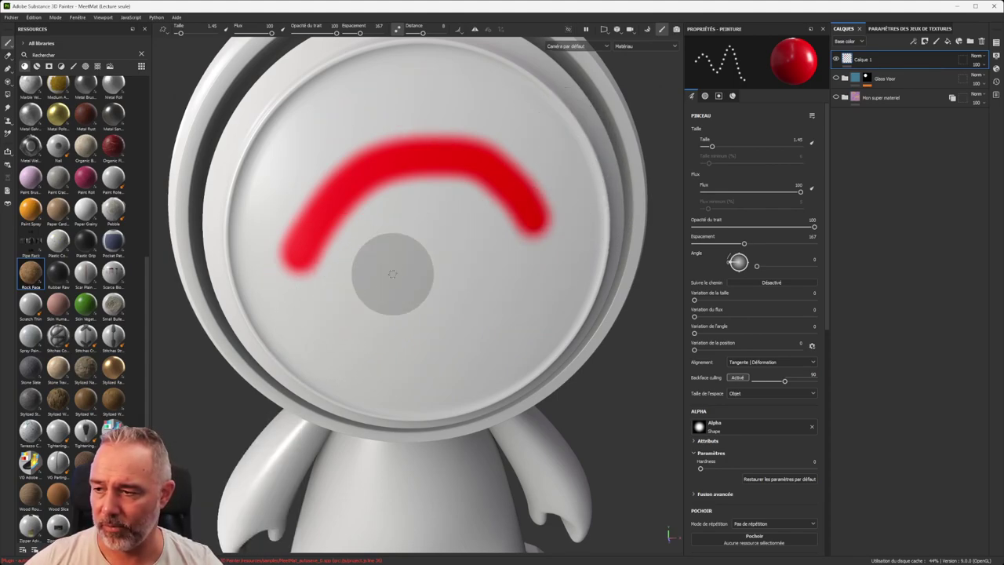
Step: Compare dotted strokes on the face with the lazy mouse off and back on, and undo them
click(396, 28)
mouse_move(341, 317)
mouse_down()
mouse_move(372, 338)
mouse_move(400, 262)
mouse_move(465, 268)
mouse_move(470, 314)
mouse_move(516, 298)
mouse_move(554, 246)
mouse_move(569, 182)
mouse_move(551, 132)
mouse_move(434, 83)
mouse_up()
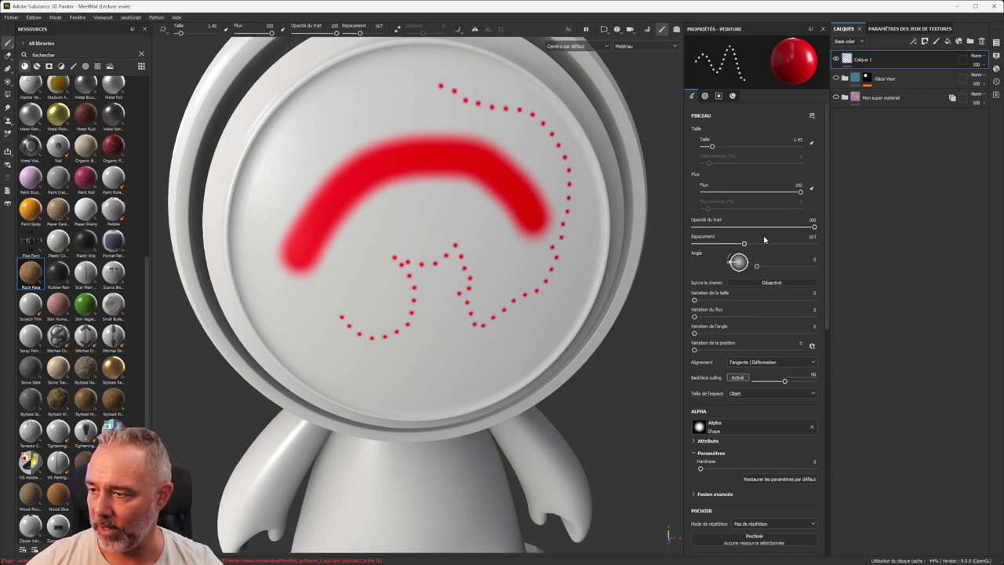
click(397, 29)
mouse_move(392, 92)
mouse_down()
mouse_move(358, 93)
mouse_move(277, 158)
mouse_move(274, 240)
mouse_move(340, 291)
mouse_move(442, 322)
mouse_move(529, 270)
mouse_move(507, 135)
mouse_move(455, 96)
mouse_move(406, 93)
mouse_up()
key(ctrl+z)
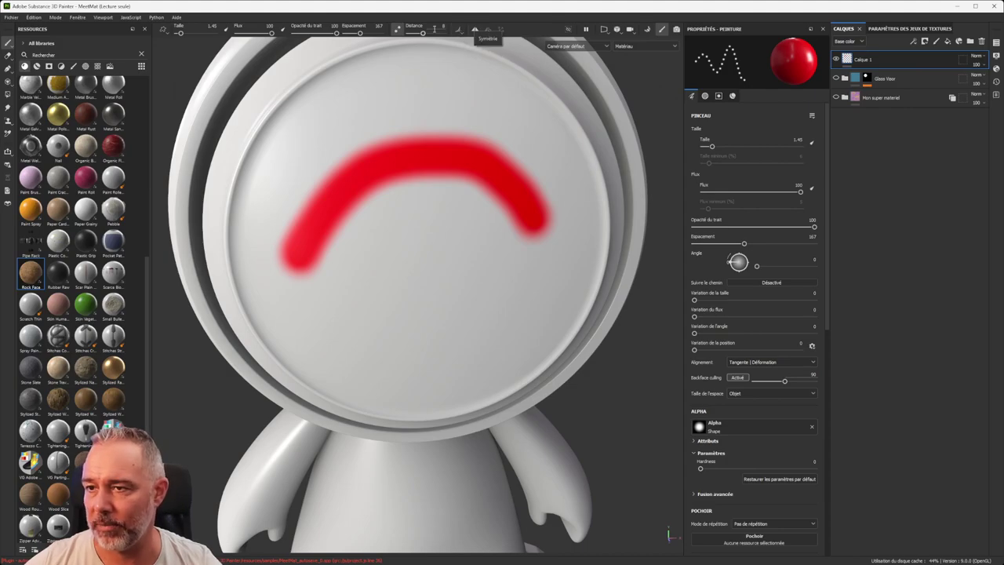
Step: Enable symmetry and paint a mirrored dotted stroke around the red arc on the face
click(475, 30)
mouse_move(504, 120)
alt+mouse_down()
mouse_move(455, 150)
mouse_move(472, 138)
alt+mouse_up()
mouse_move(432, 108)
mouse_down()
mouse_move(398, 115)
mouse_move(352, 159)
mouse_move(396, 251)
mouse_move(436, 250)
mouse_move(423, 146)
mouse_up()
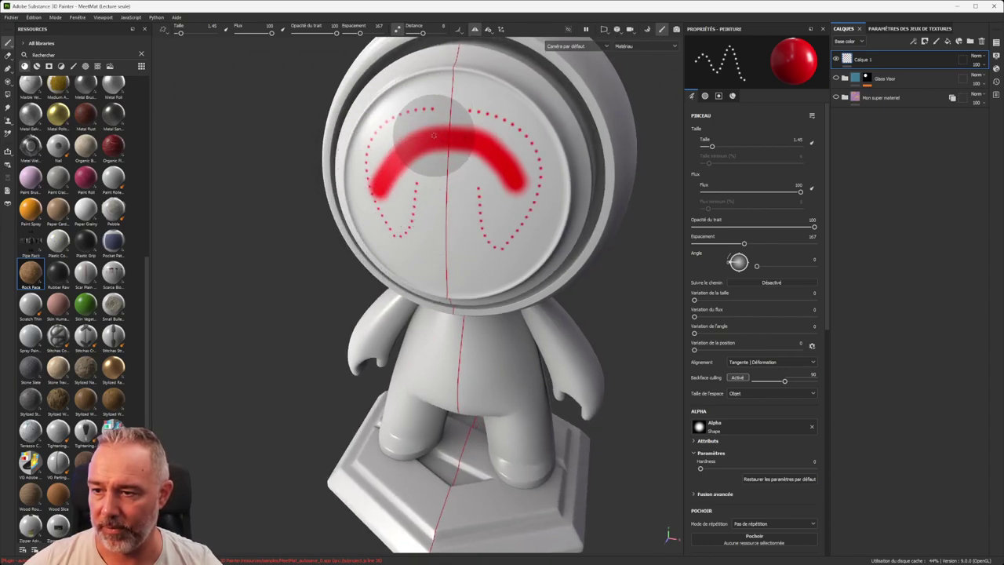
Step: Undo the mirrored dotted stroke and reduce the lazy mouse distance to 3.33
key(ctrl+z)
drag(422, 33, 415, 35)
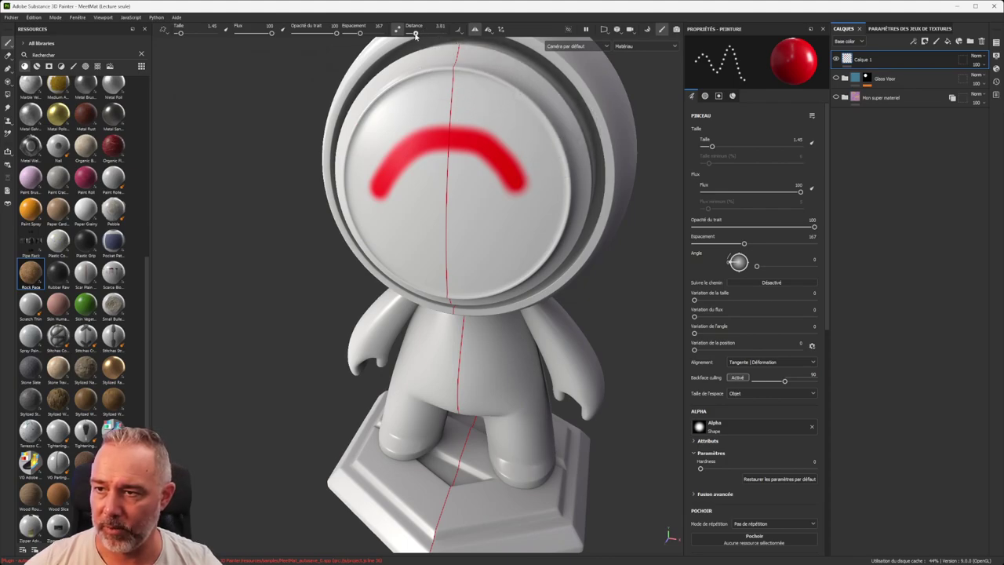
Step: Try the mirror symmetry's Y and Z axes, return to X, and shift the symmetry plane before resetting its offset to 0
click(488, 30)
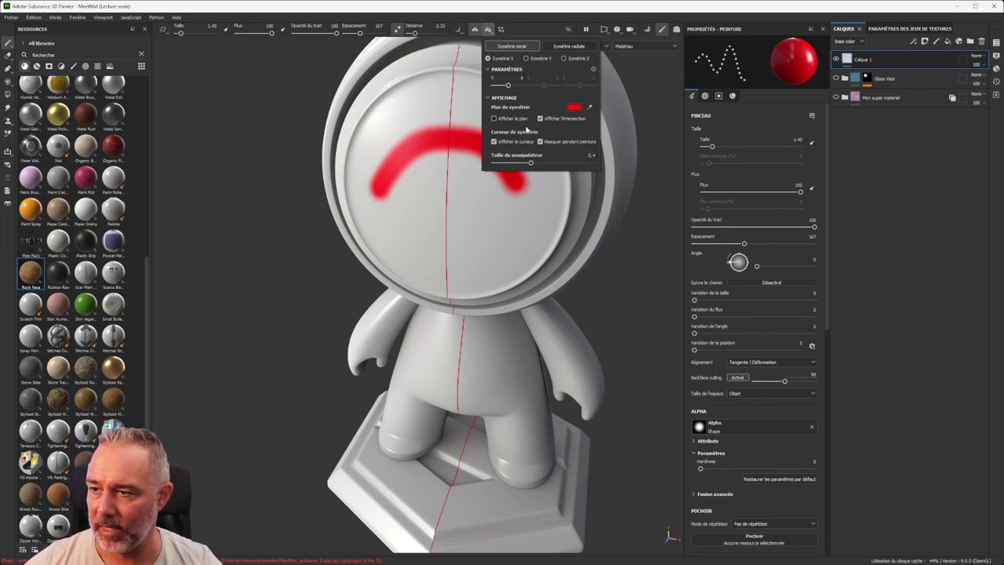
click(536, 60)
click(577, 60)
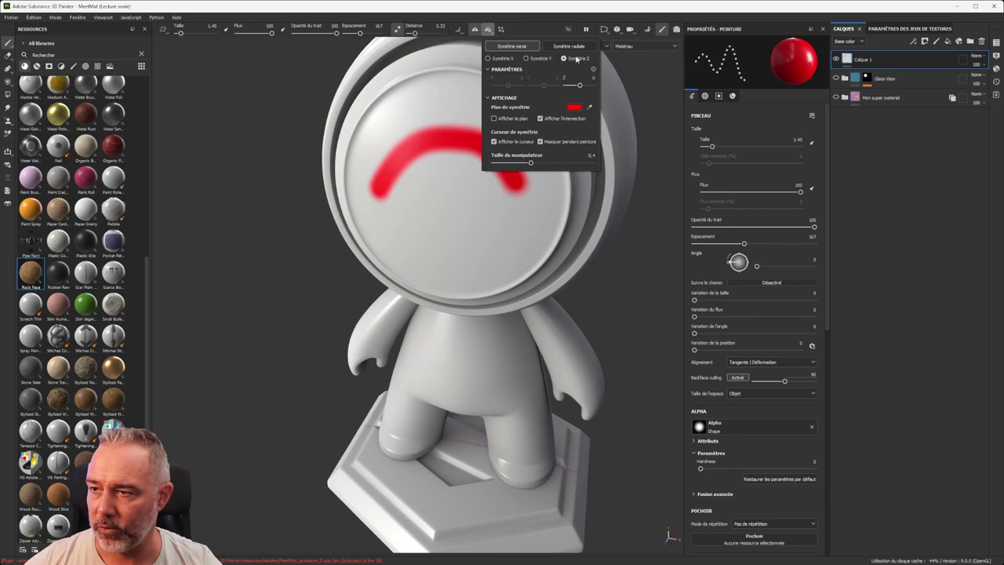
click(502, 59)
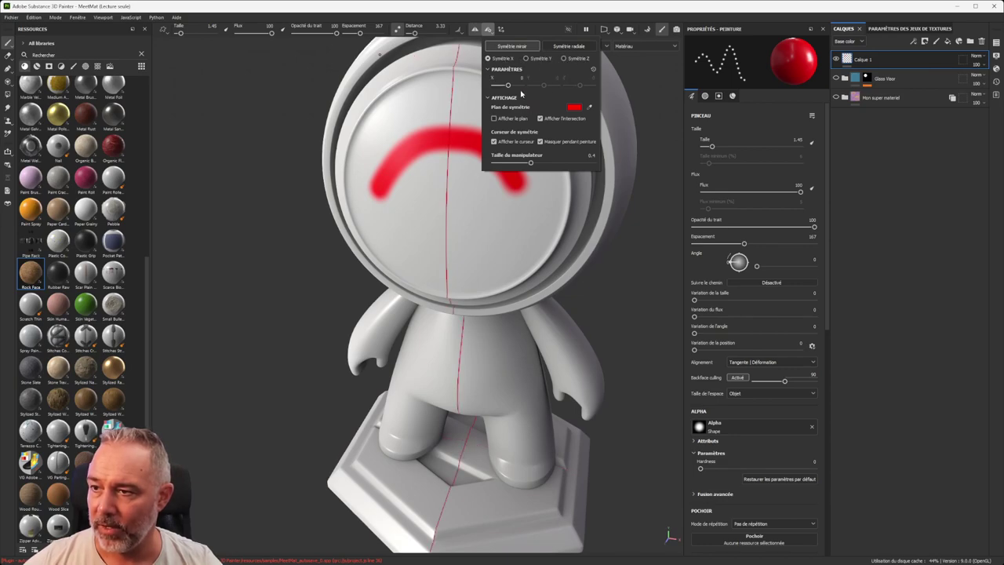
drag(512, 89, 515, 80)
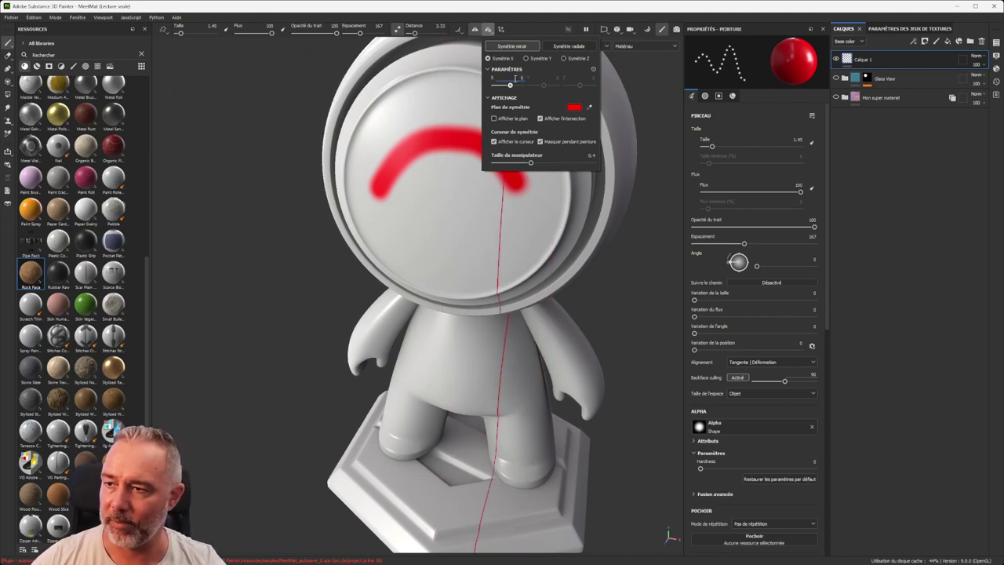
drag(514, 79, 513, 79)
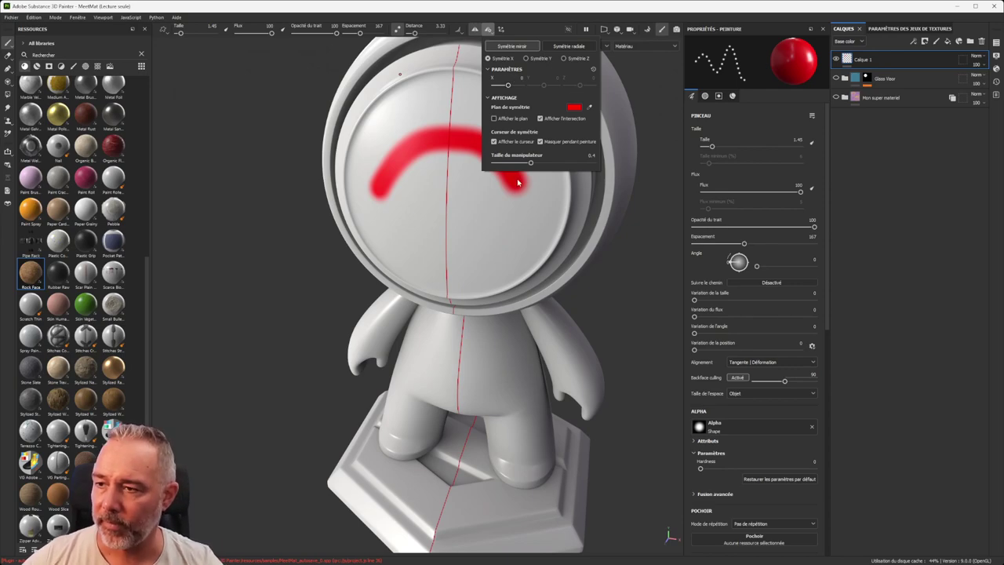
Step: Switch to radial symmetry around the Z axis and place a single dab on the face
click(568, 46)
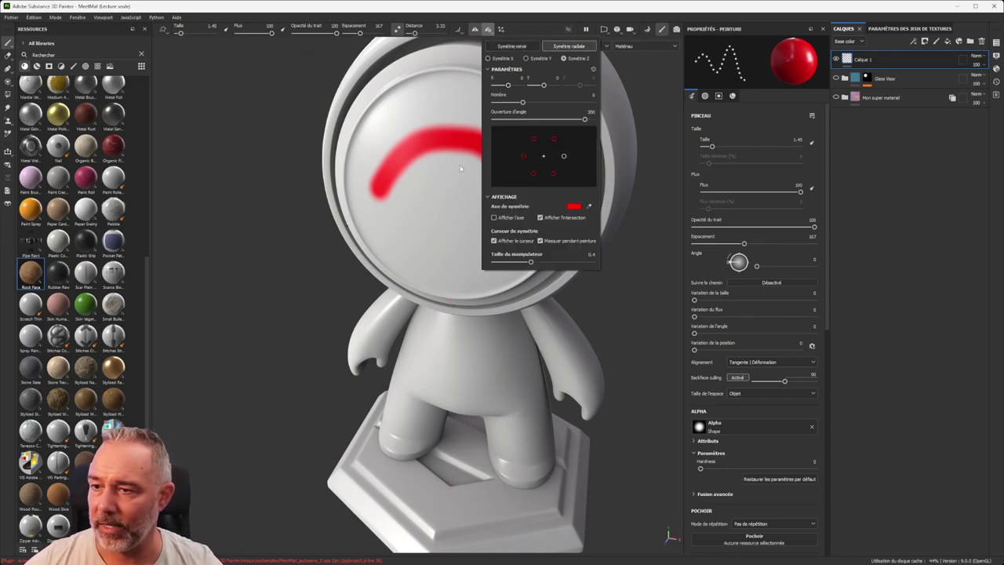
click(440, 172)
alt+middle_drag(442, 160, 444, 215)
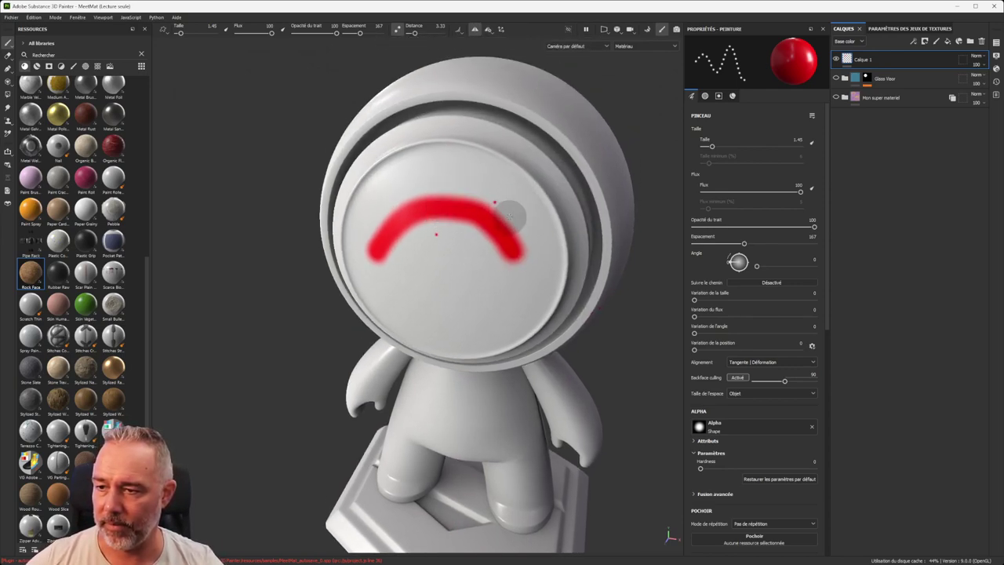
scroll(513, 209, down, 2)
alt+drag(522, 204, 414, 209)
scroll(436, 216, up, 2)
scroll(441, 220, down, 1)
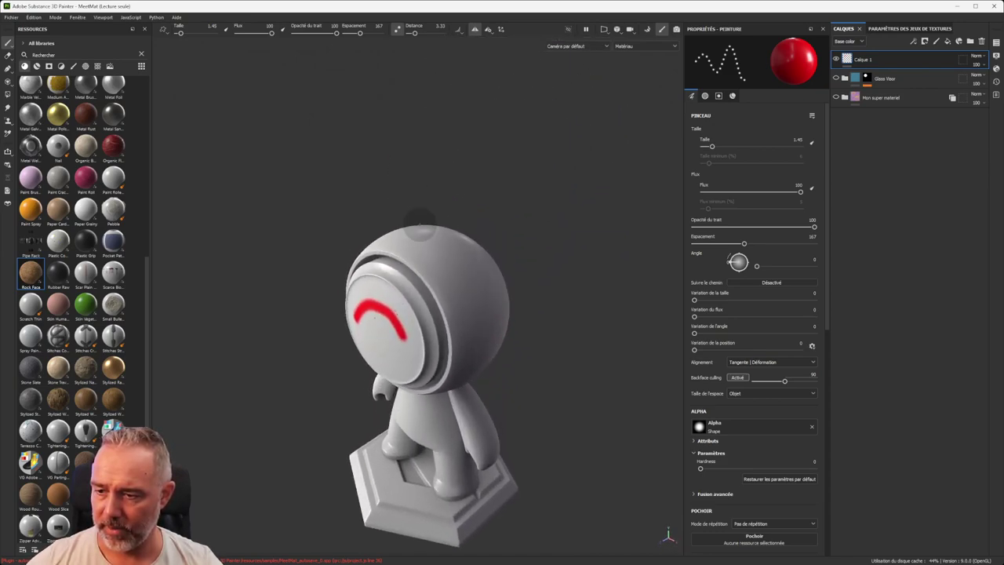
Step: Set the radial symmetry count to 12 and its axis to Y
click(487, 32)
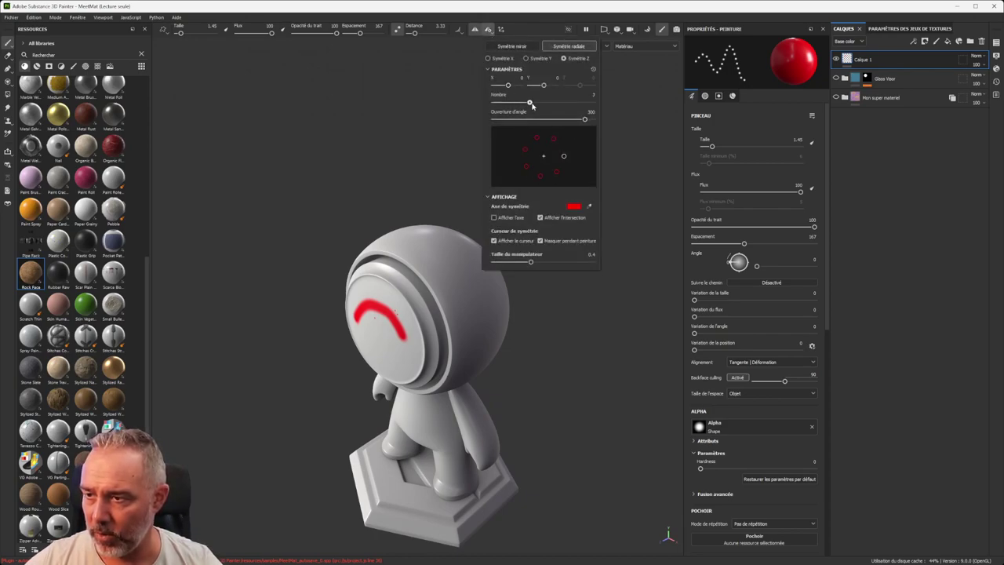
drag(551, 105, 566, 103)
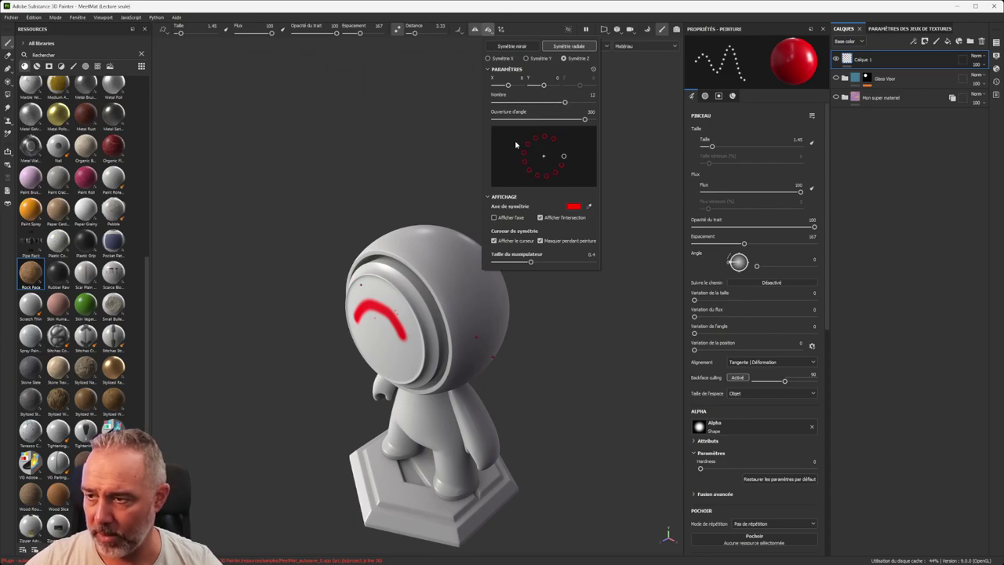
click(538, 60)
Step: Paint a looping dotted stroke on the side of the head, repeated around it by the radial symmetry
mouse_move(379, 318)
alt+mouse_down()
mouse_move(399, 315)
mouse_move(396, 302)
mouse_move(396, 321)
mouse_move(479, 268)
alt+mouse_up()
mouse_move(323, 303)
mouse_down()
mouse_move(318, 329)
mouse_move(345, 349)
mouse_move(323, 368)
mouse_move(284, 336)
mouse_move(325, 291)
mouse_up()
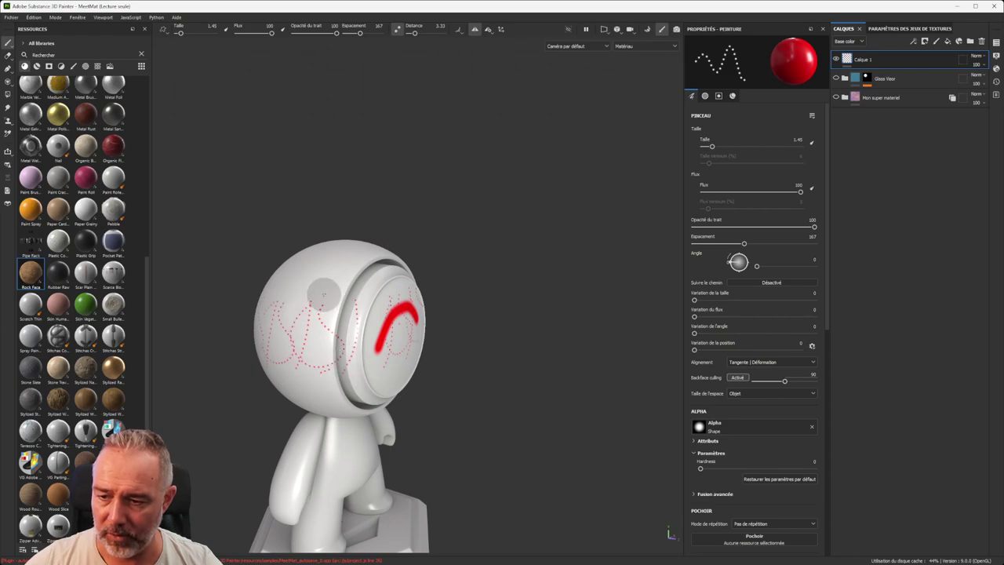
scroll(357, 336, up, 2)
mouse_move(356, 337)
alt+mouse_down()
mouse_move(350, 358)
mouse_move(219, 336)
alt+mouse_up()
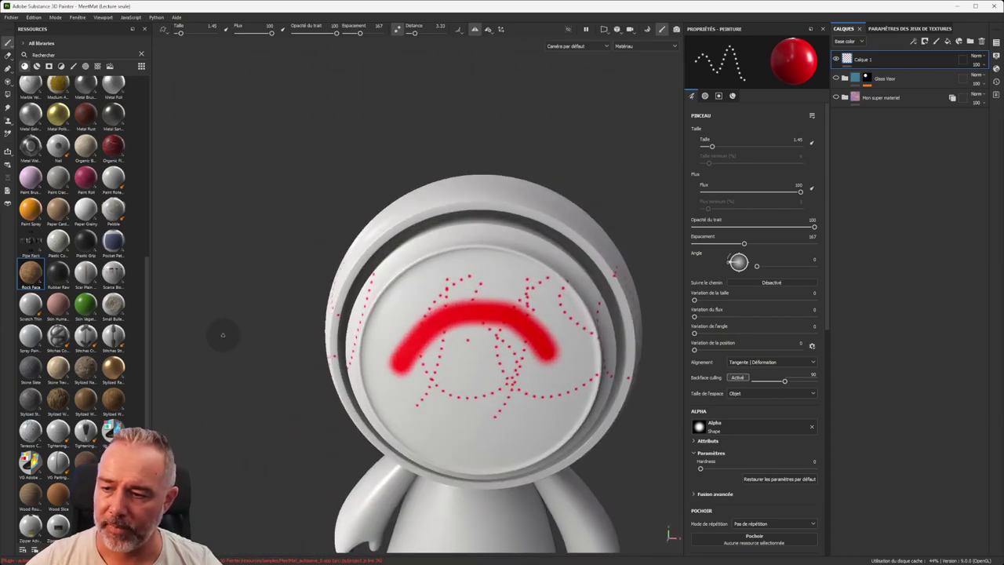
Step: Undo all the radial symmetry test strokes, keeping only the red arc
key(ctrl+z)
key(ctrl+z)
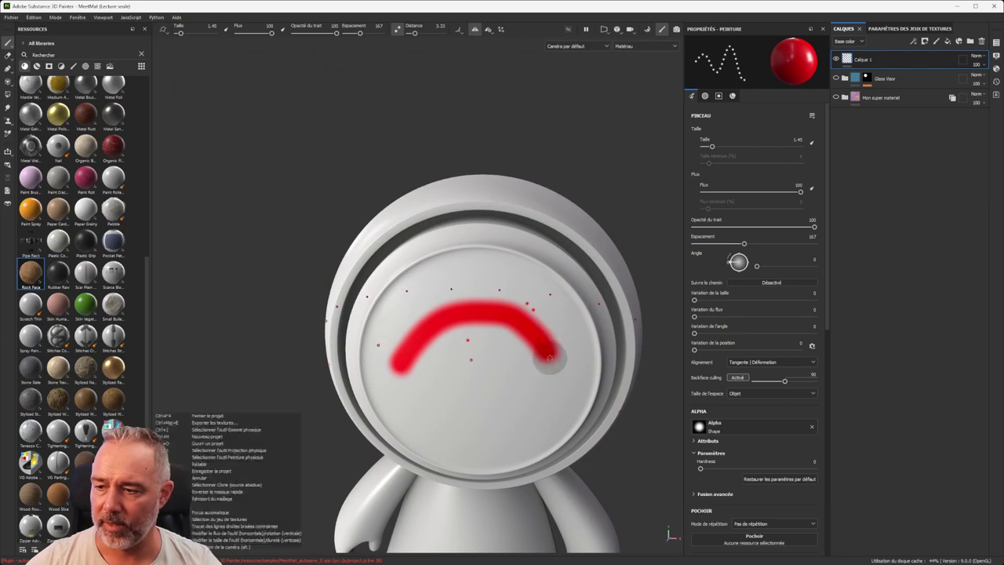
key(ctrl+z)
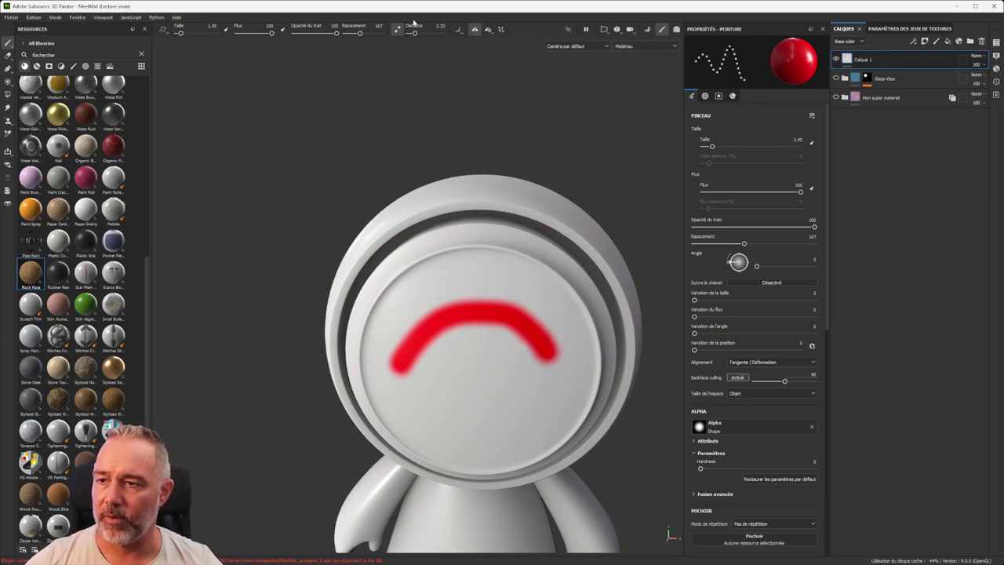
Step: Turn off the lazy mouse and symmetry, and paint a wavy dotted stroke below the red arc
click(399, 32)
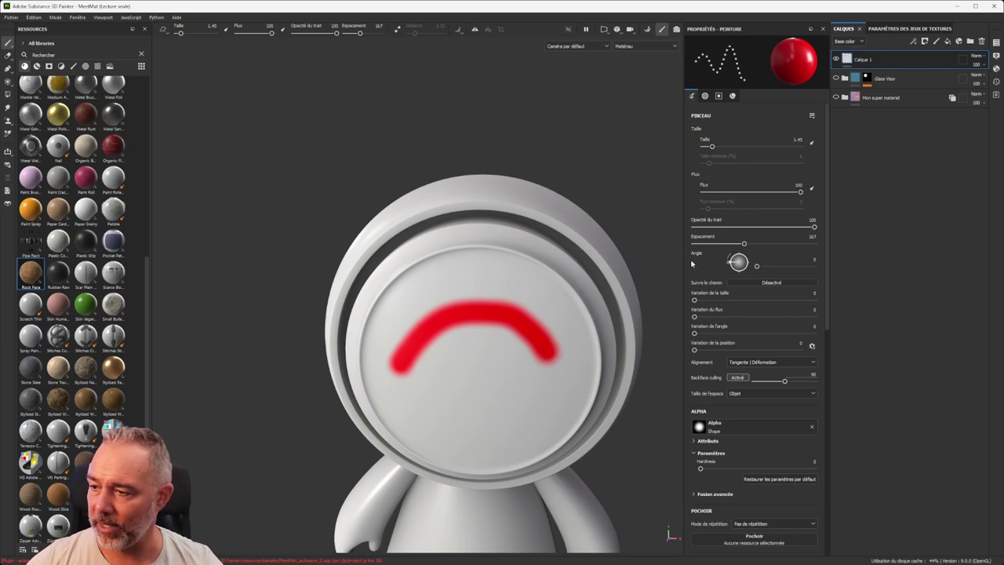
scroll(557, 276, up, 5)
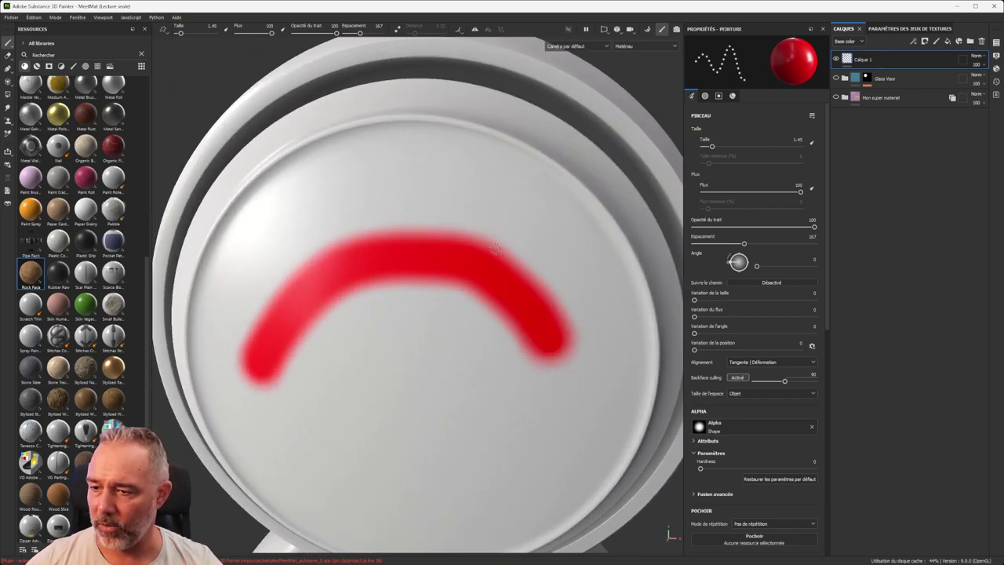
scroll(495, 248, down, 3)
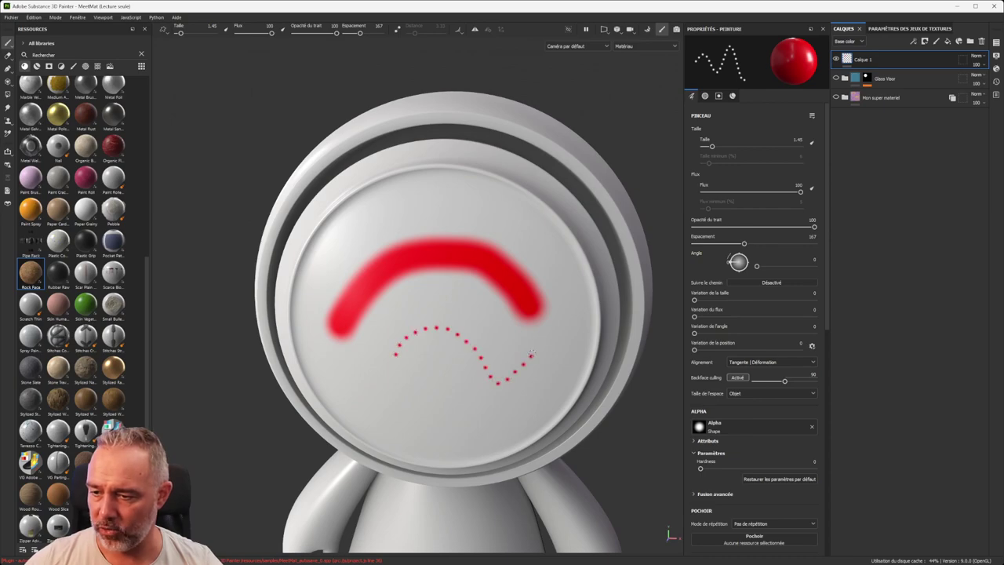
scroll(548, 335, up, 3)
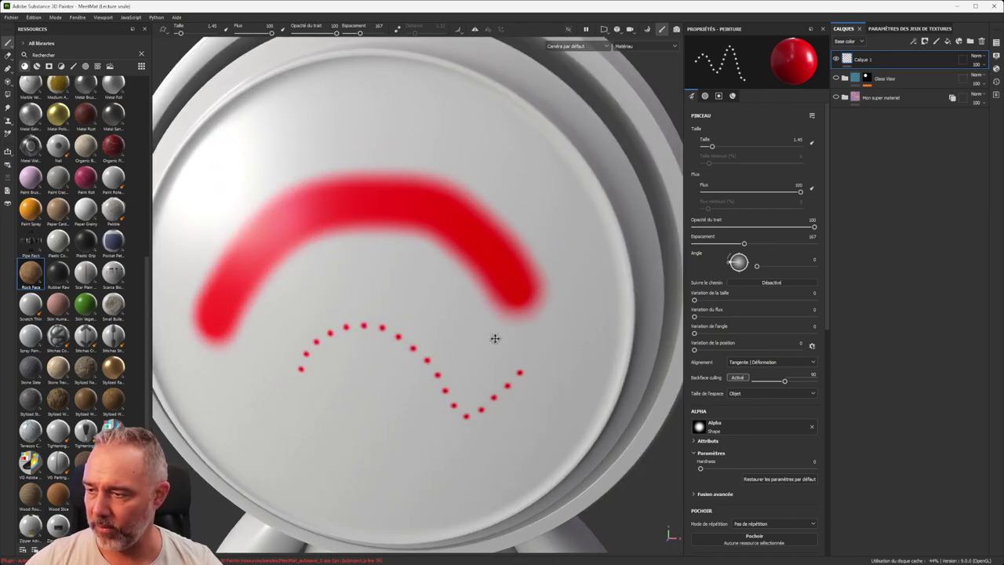
middle_drag(495, 338, 489, 312)
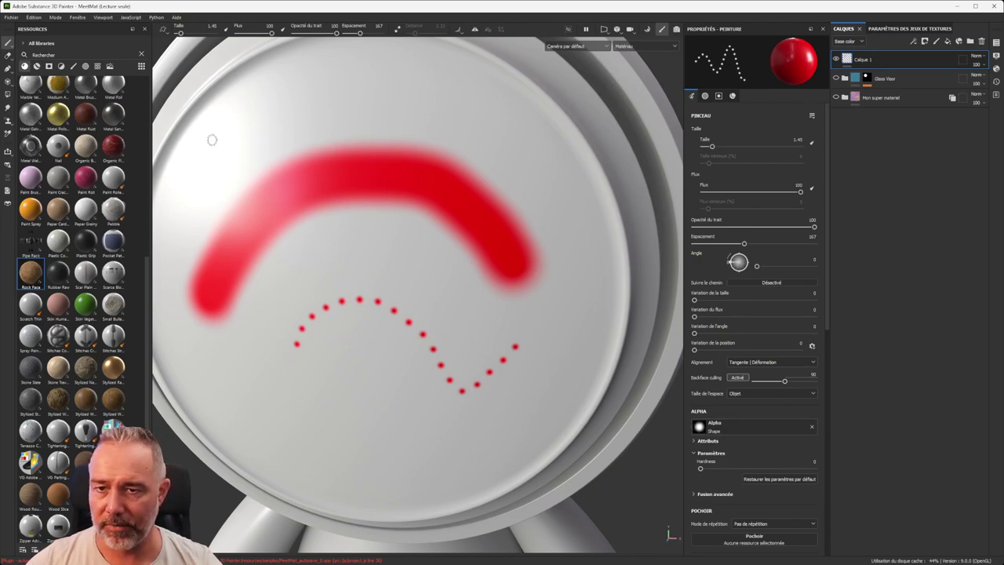
Step: Load the squiggly Fibers brush preset from the brush library and set its angle to about 30
click(73, 66)
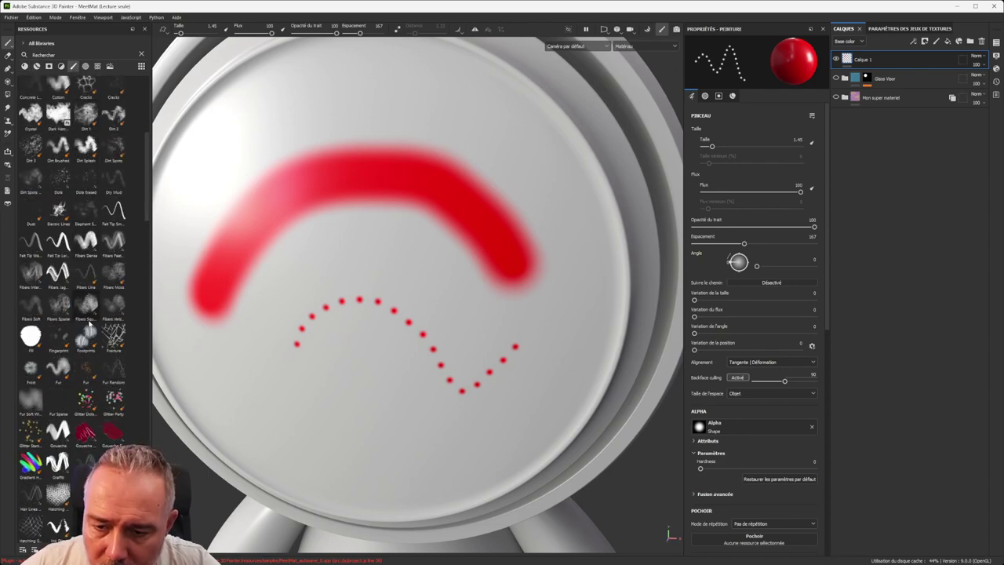
click(90, 305)
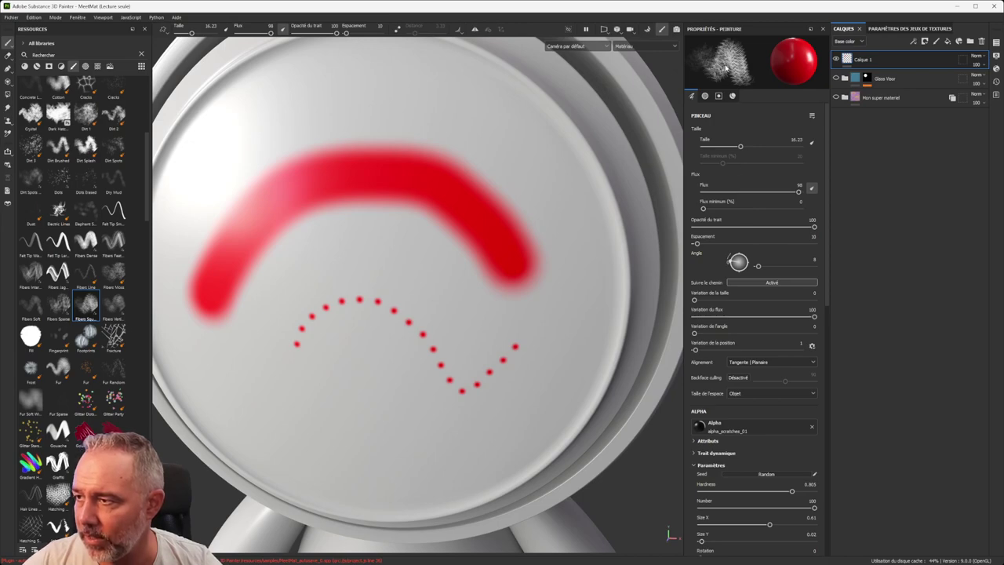
mouse_move(732, 262)
mouse_down()
mouse_move(750, 257)
mouse_move(737, 251)
mouse_move(736, 272)
mouse_move(745, 256)
mouse_move(730, 250)
mouse_move(742, 259)
mouse_move(729, 275)
mouse_move(718, 253)
mouse_up()
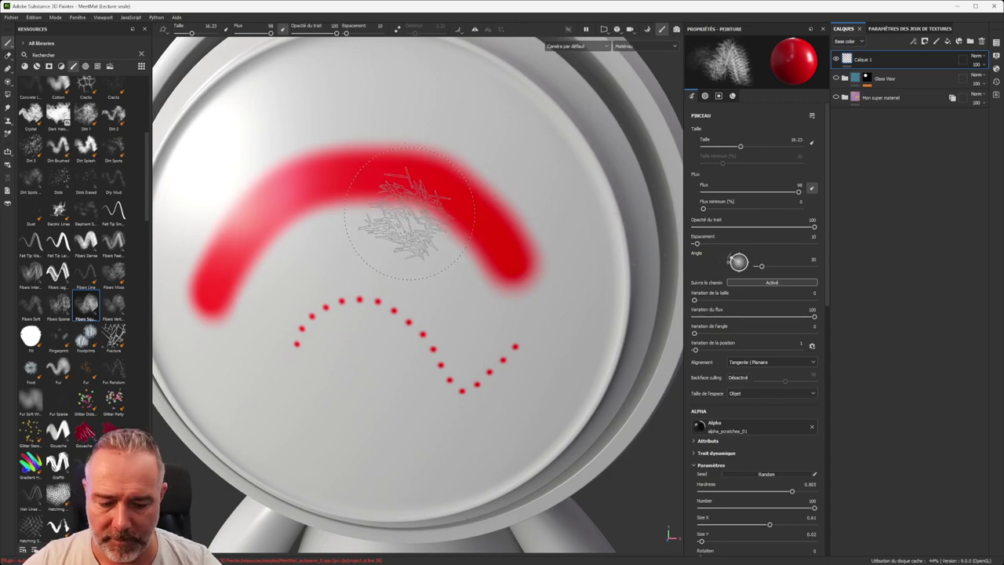
Step: Undo the wavy dotted stroke below the arc, redoing the hidden state of the purple and gold material
key(ctrl+z)
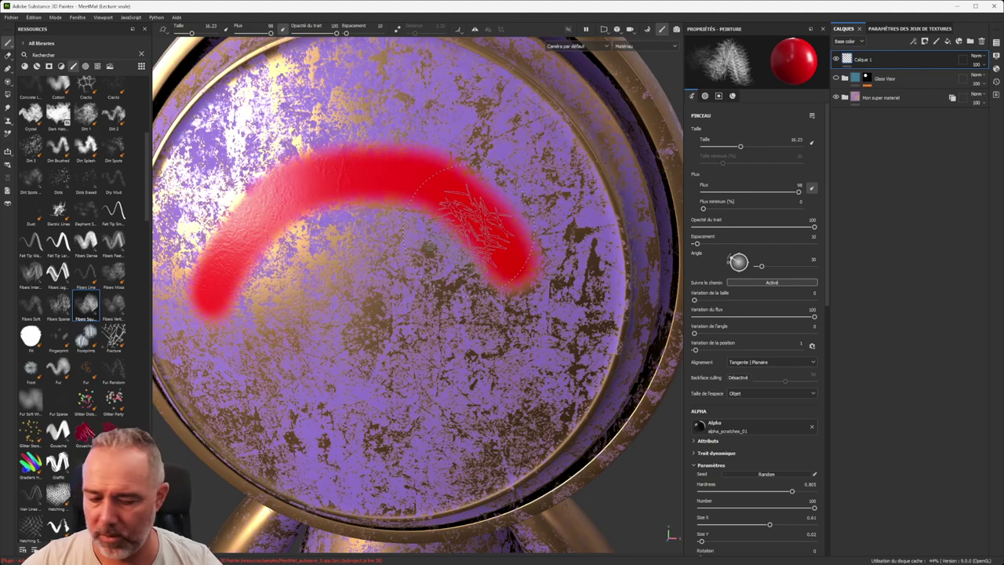
key(ctrl+y)
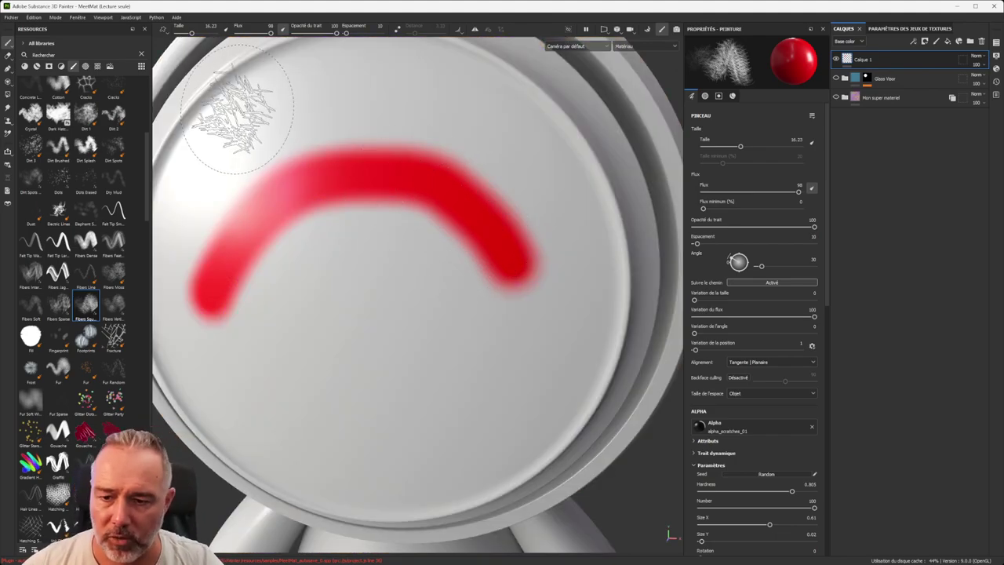
Step: Load the Basic Soft brush preset, test it with a stroke below the red arc, and undo that stroke
scroll(119, 165, up, 5)
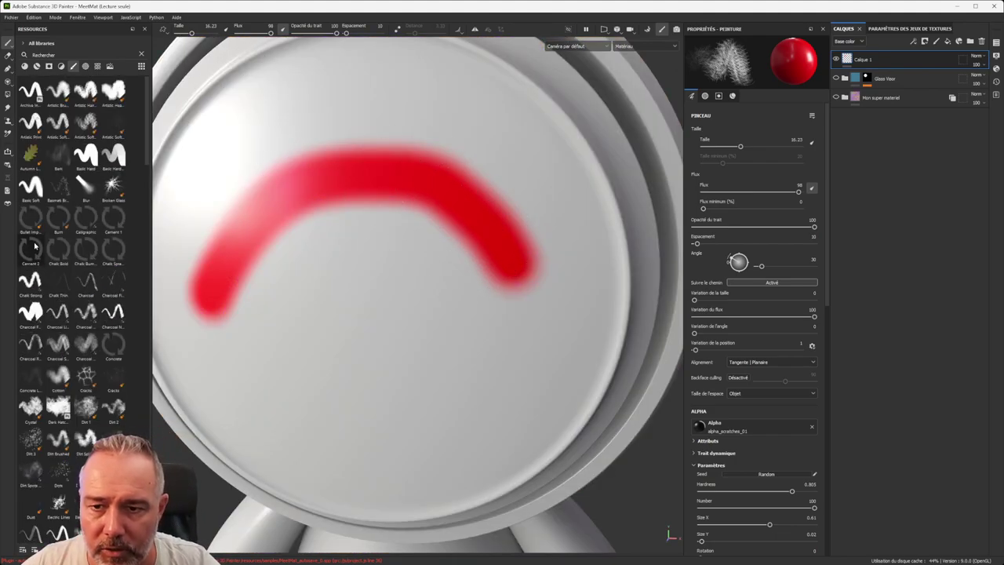
click(31, 186)
scroll(447, 196, up, 1)
scroll(342, 267, down, 2)
mouse_move(308, 316)
mouse_down()
mouse_move(458, 311)
mouse_move(428, 298)
mouse_move(468, 251)
mouse_up()
key(ctrl+z)
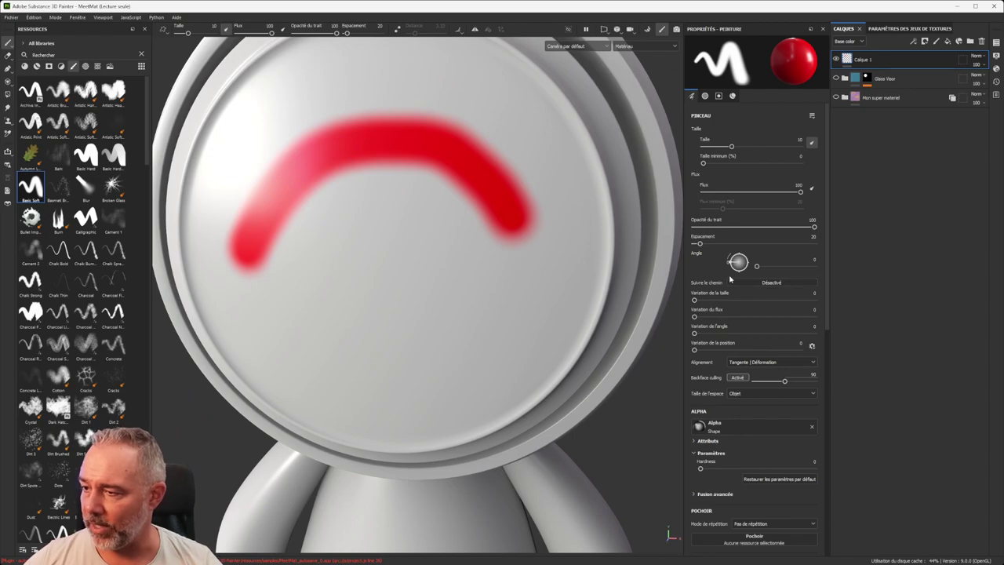
Step: Set the brush's size variation to 63, flow variation to 76 and position variation to 27, and paint a scattered stroke around the red arc
scroll(439, 246, down, 2)
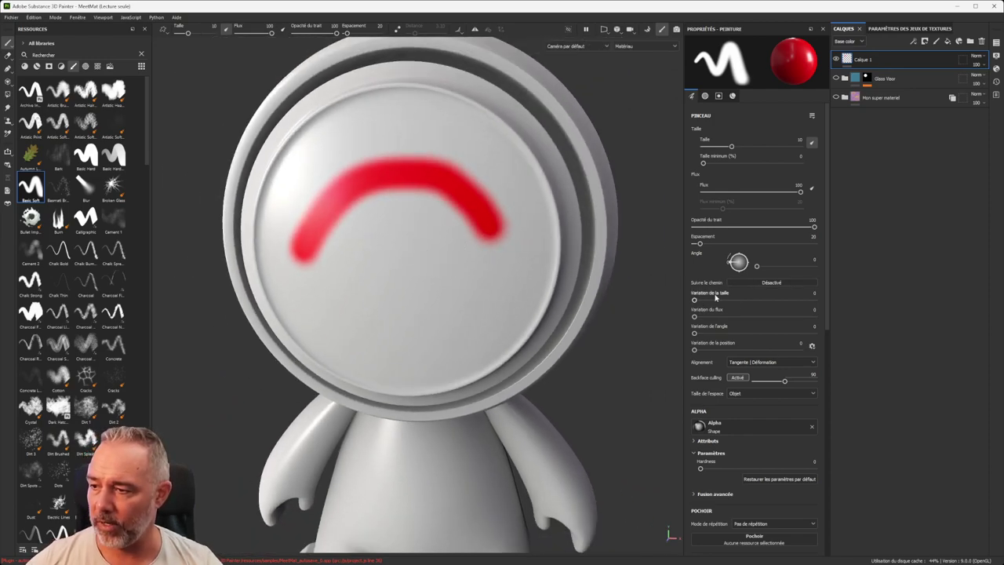
mouse_move(694, 300)
mouse_down()
mouse_move(819, 309)
mouse_move(768, 295)
mouse_up()
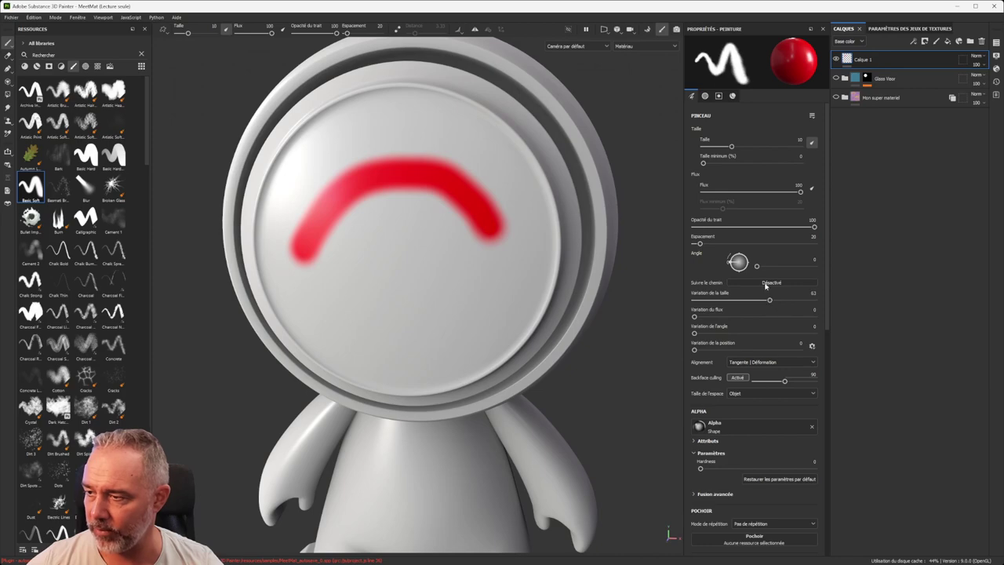
mouse_move(694, 316)
mouse_down()
mouse_move(811, 318)
mouse_move(786, 318)
mouse_up()
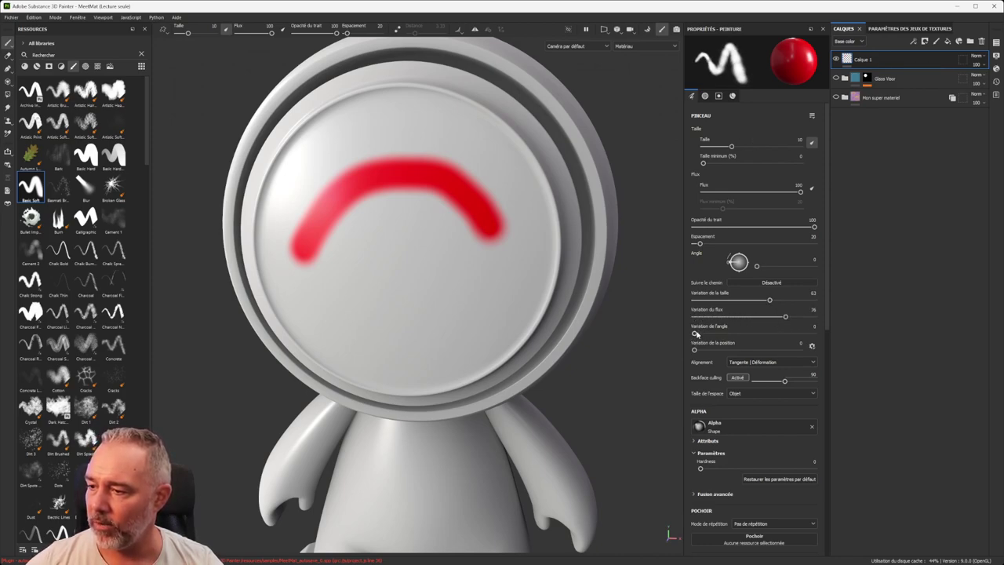
mouse_move(703, 334)
mouse_down()
mouse_move(730, 334)
mouse_move(693, 334)
mouse_up()
mouse_move(694, 350)
mouse_down()
mouse_move(734, 350)
mouse_move(697, 351)
mouse_move(733, 350)
mouse_move(722, 350)
mouse_up()
mouse_move(352, 314)
mouse_down()
mouse_move(365, 297)
mouse_move(498, 284)
mouse_move(521, 197)
mouse_move(436, 146)
mouse_move(322, 157)
mouse_move(312, 197)
mouse_up()
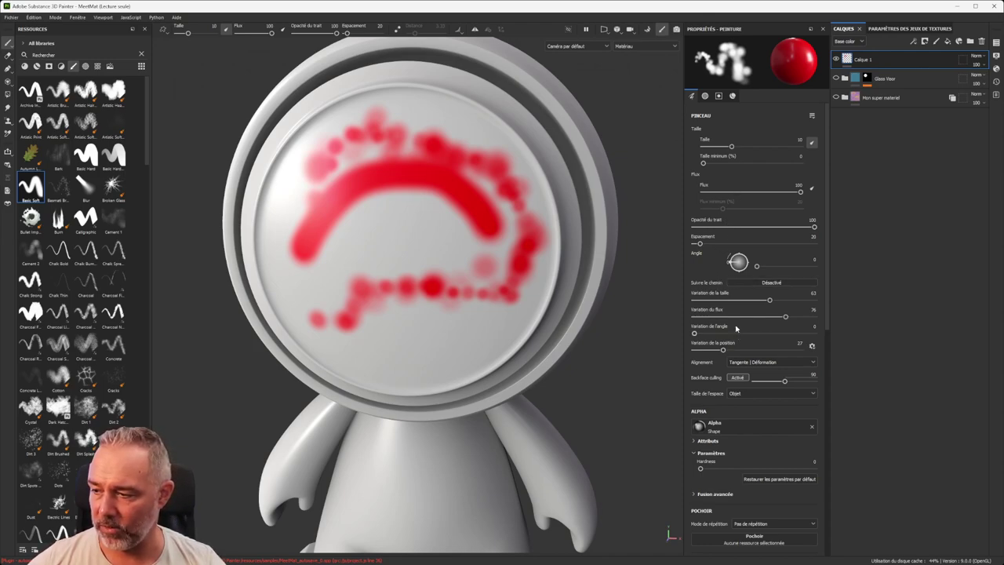
Step: Reload the Basic Soft brush preset to reset the variations, and undo the scattered stroke around the arc
scroll(736, 328, down, 3)
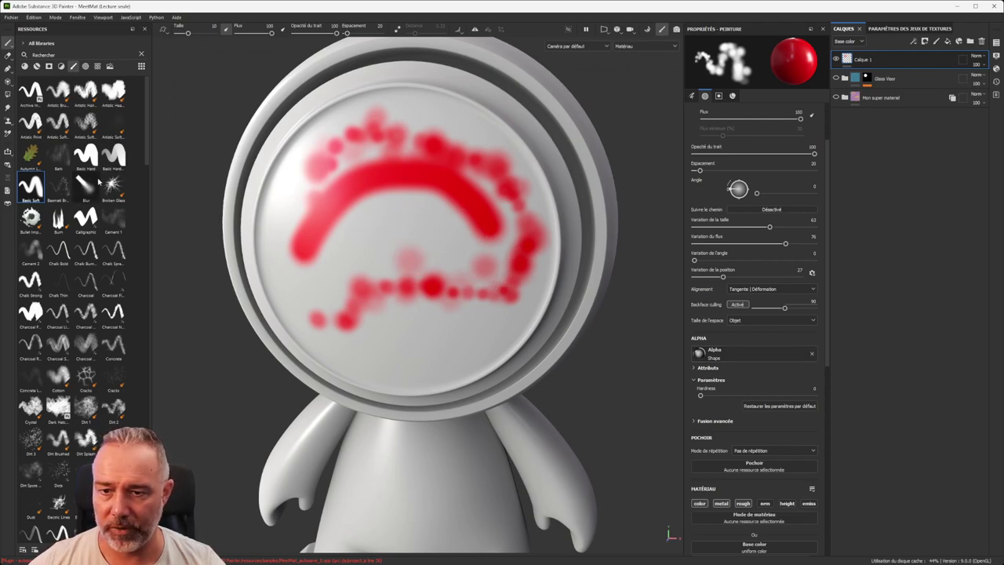
click(36, 188)
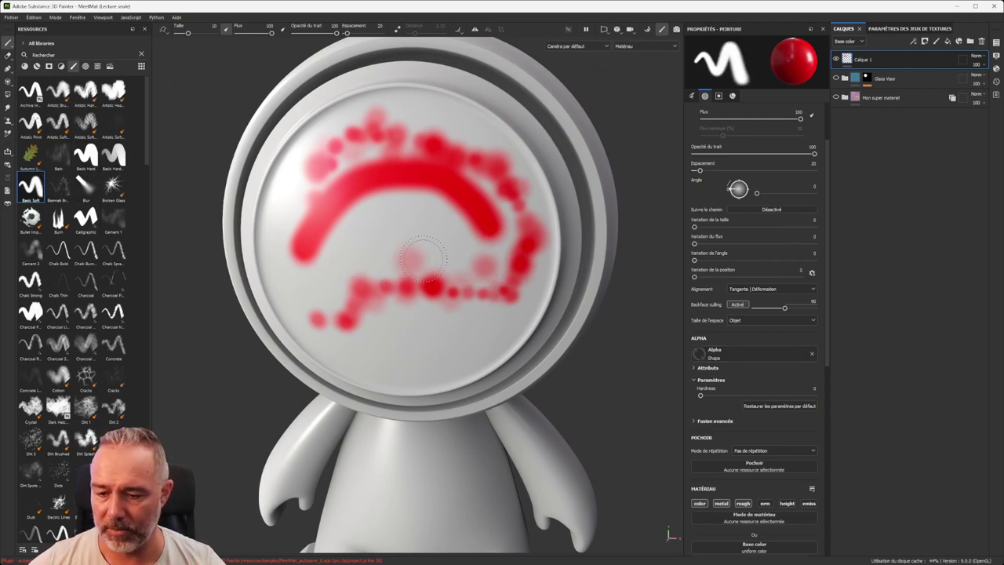
key(ctrl+z)
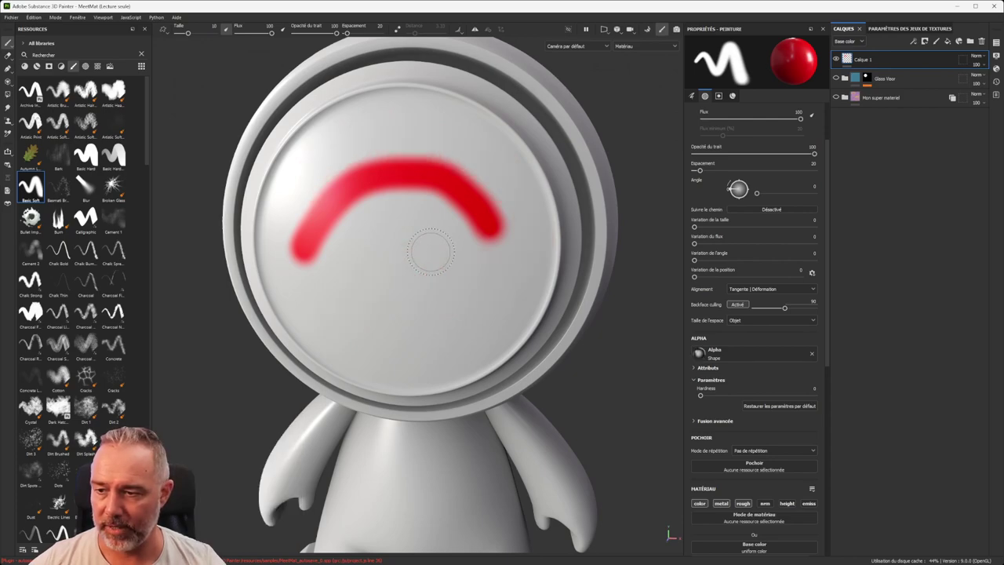
Step: Stamp a soft red dot below the arc and, with the brush alpha changed to Bones Crossed Dots, a crossed-bones mark beside it
click(385, 254)
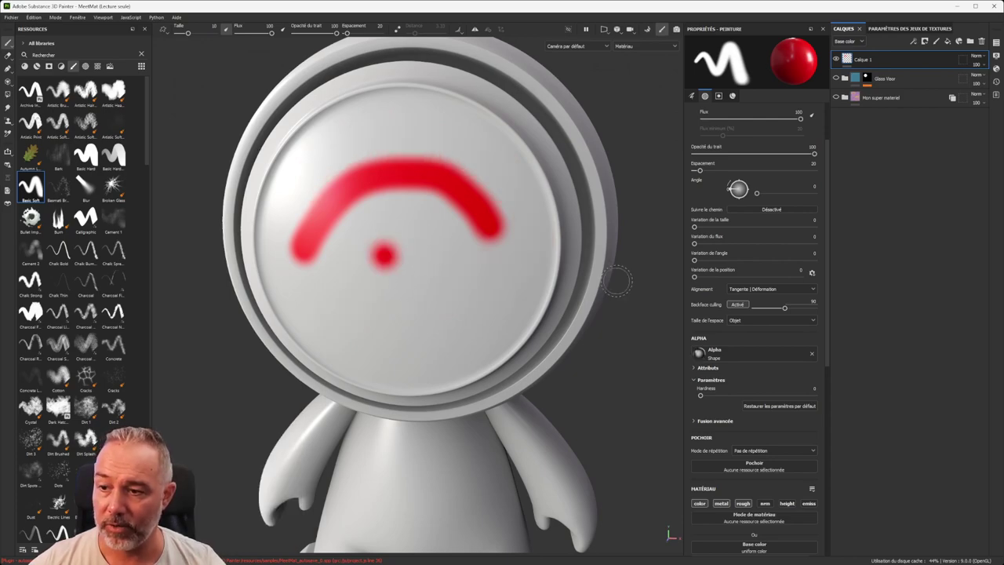
scroll(427, 260, up, 3)
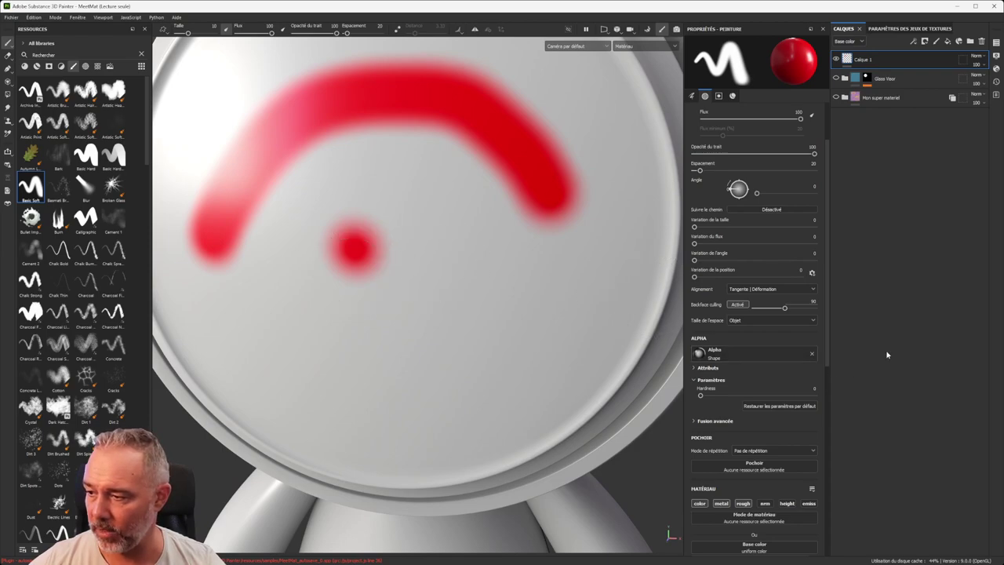
click(812, 356)
click(785, 358)
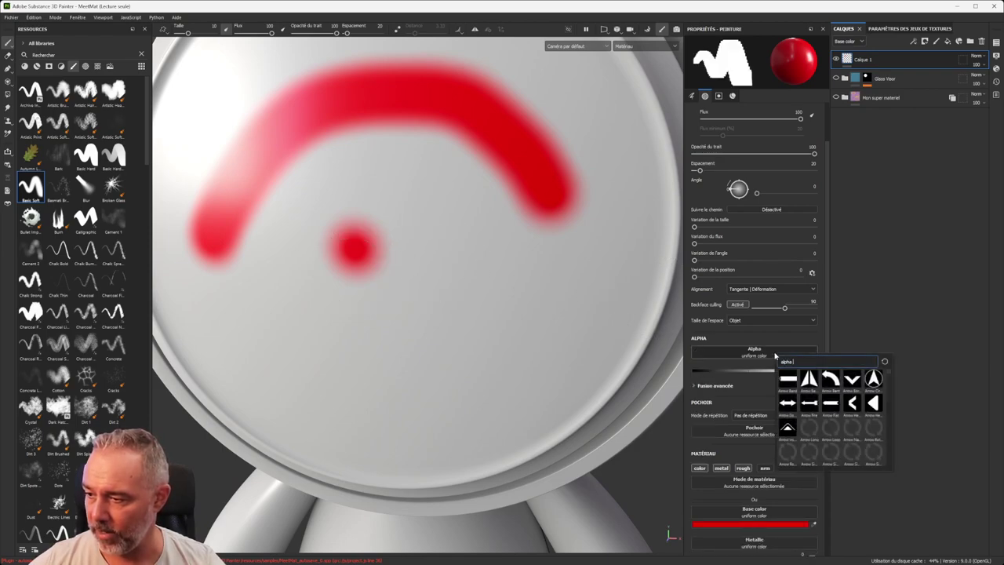
scroll(847, 409, down, 3)
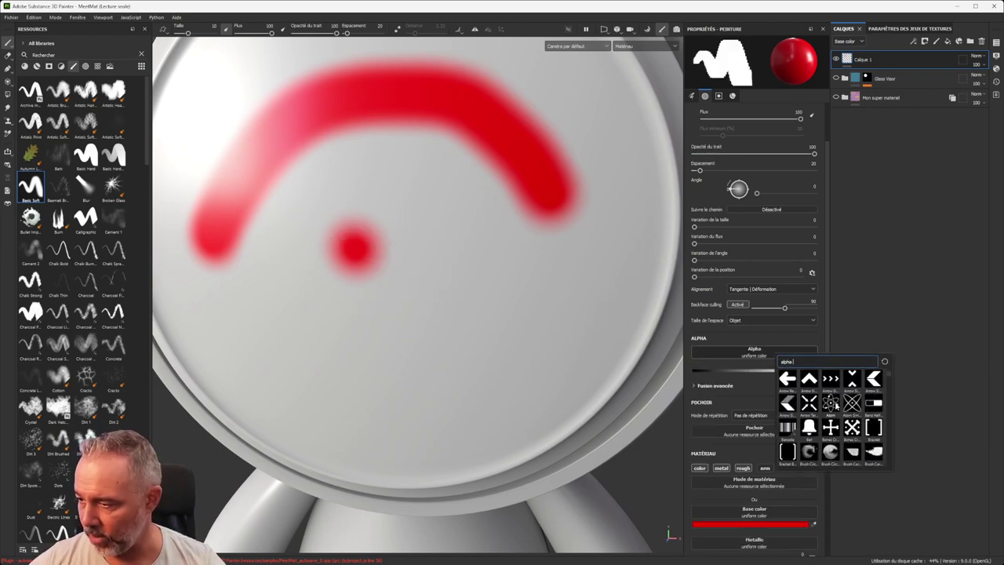
click(854, 428)
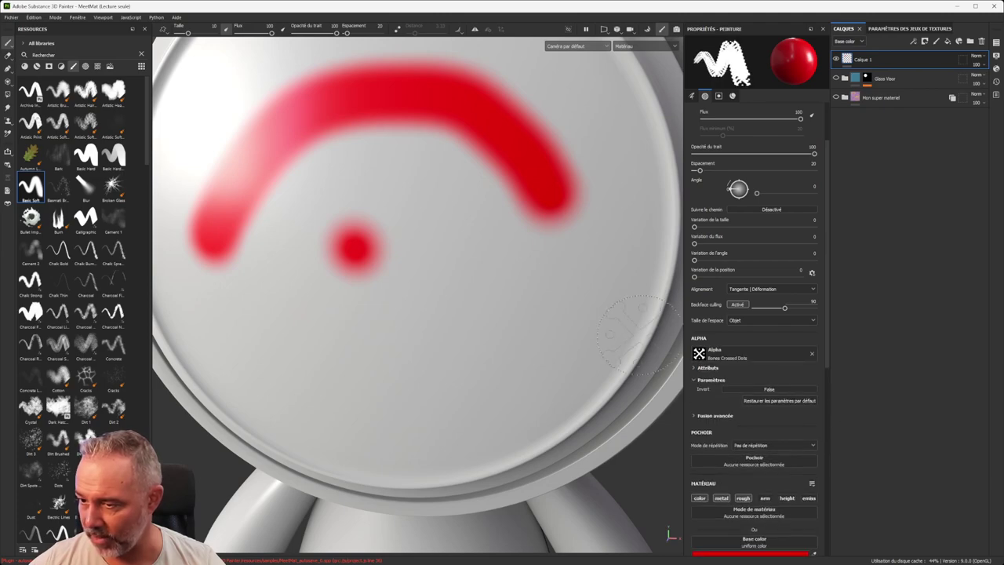
click(469, 265)
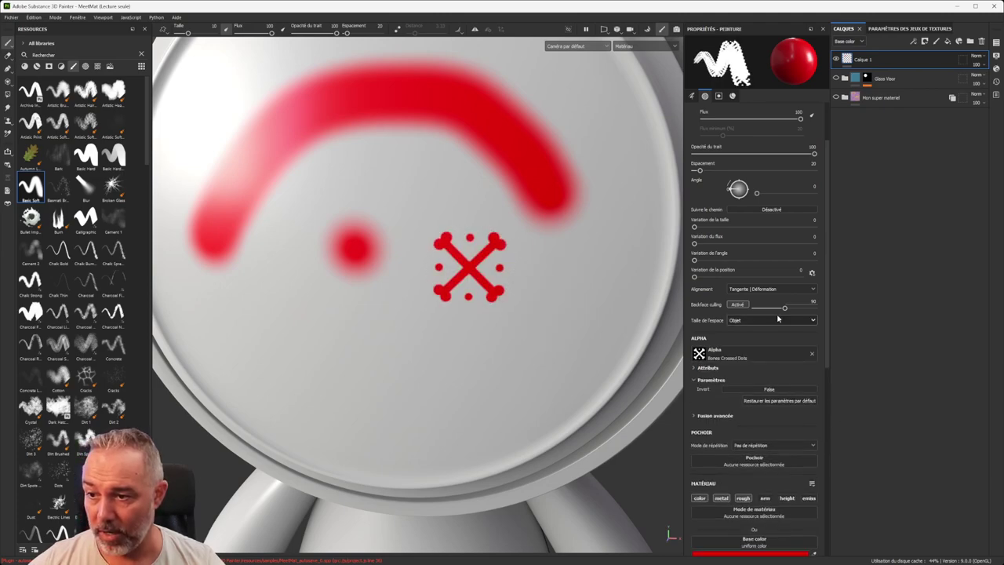
Step: Replace the brush alpha with Brush Paint Circular and stamp it once below the soft dot
scroll(518, 220, up, 3)
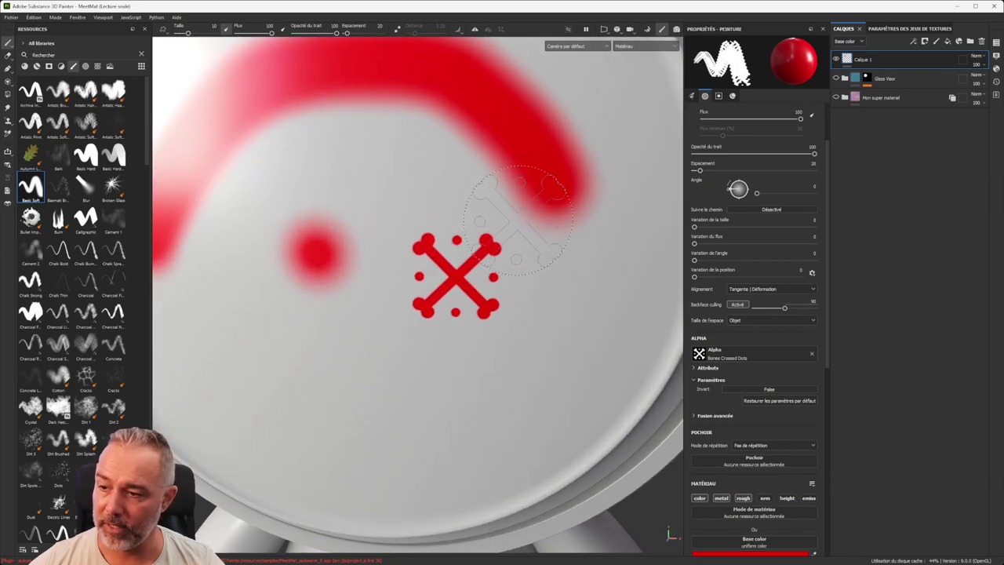
scroll(517, 220, down, 2)
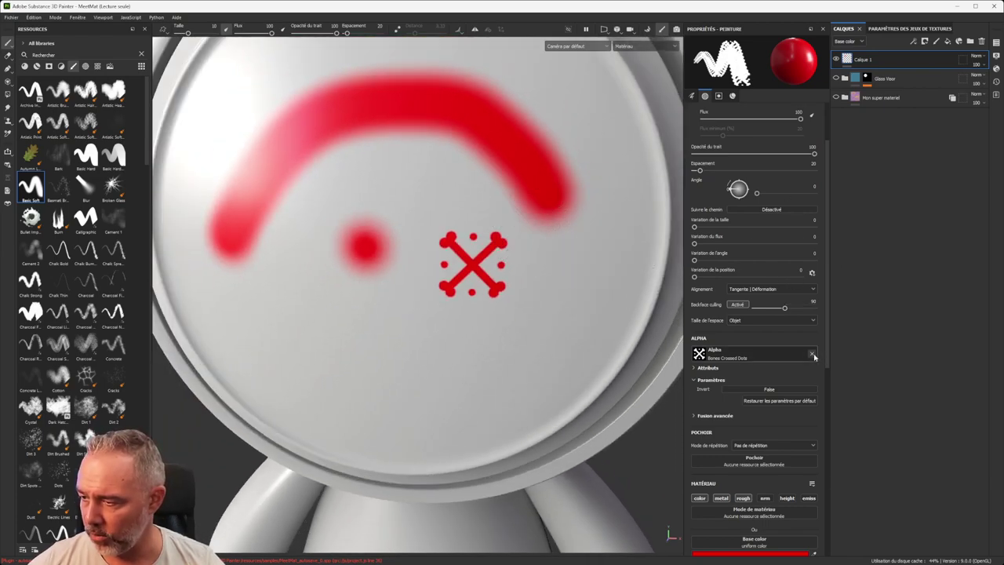
click(812, 353)
click(767, 354)
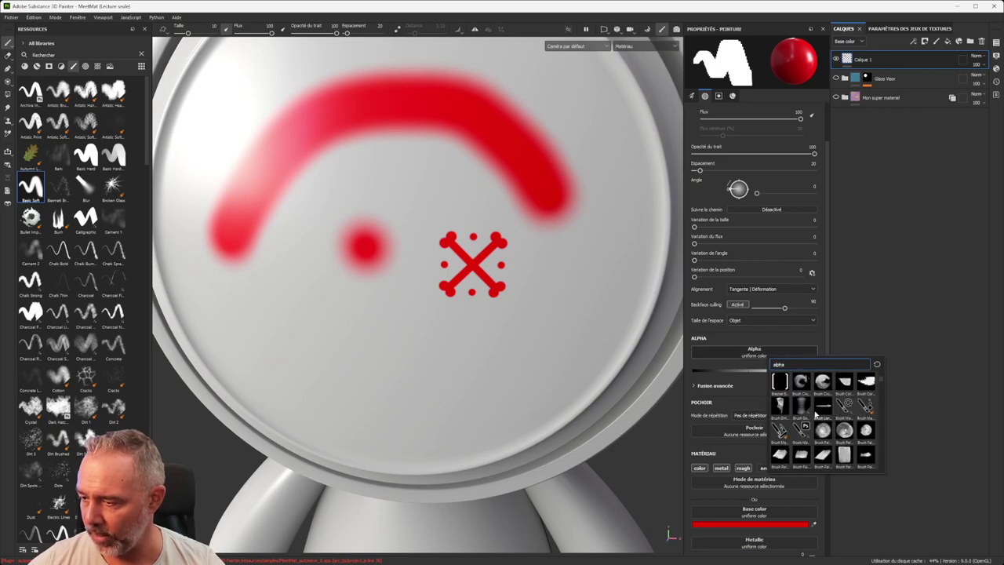
click(831, 430)
click(345, 314)
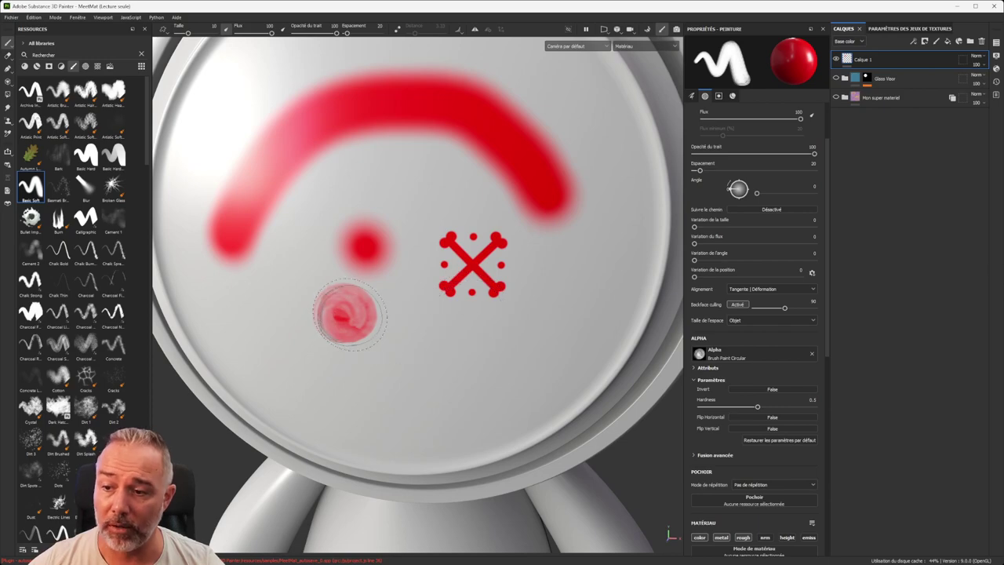
Step: Paint two thick test strokes with the circular paint alpha across the lower face, and undo both
alt+drag(407, 332, 453, 353)
alt+right_drag(454, 352, 476, 363)
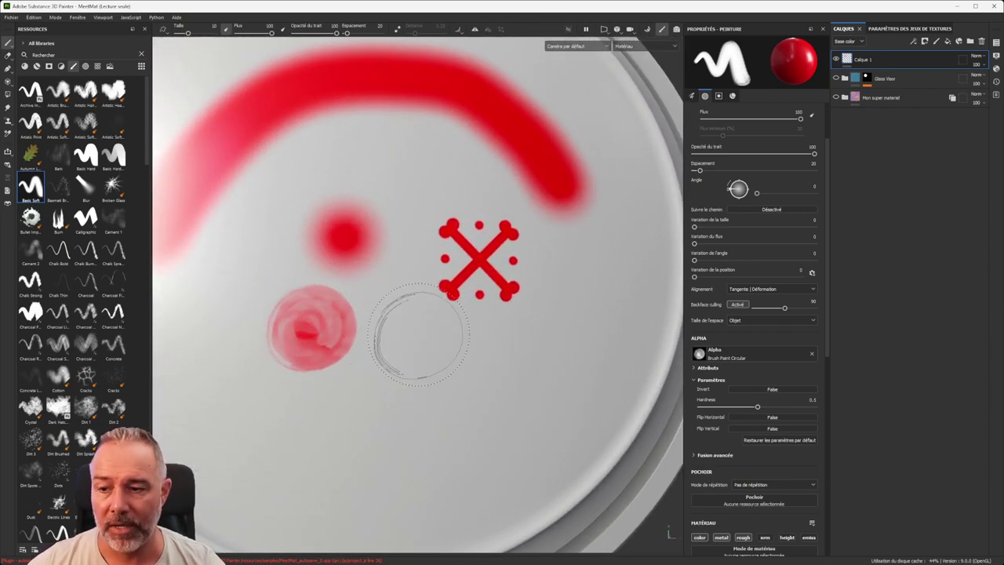
scroll(427, 343, down, 2)
scroll(421, 334, up, 2)
scroll(419, 338, down, 2)
mouse_move(380, 354)
mouse_down()
mouse_move(392, 365)
mouse_move(558, 333)
mouse_up()
mouse_move(243, 388)
mouse_down()
mouse_move(266, 433)
mouse_move(389, 447)
mouse_move(269, 300)
mouse_up()
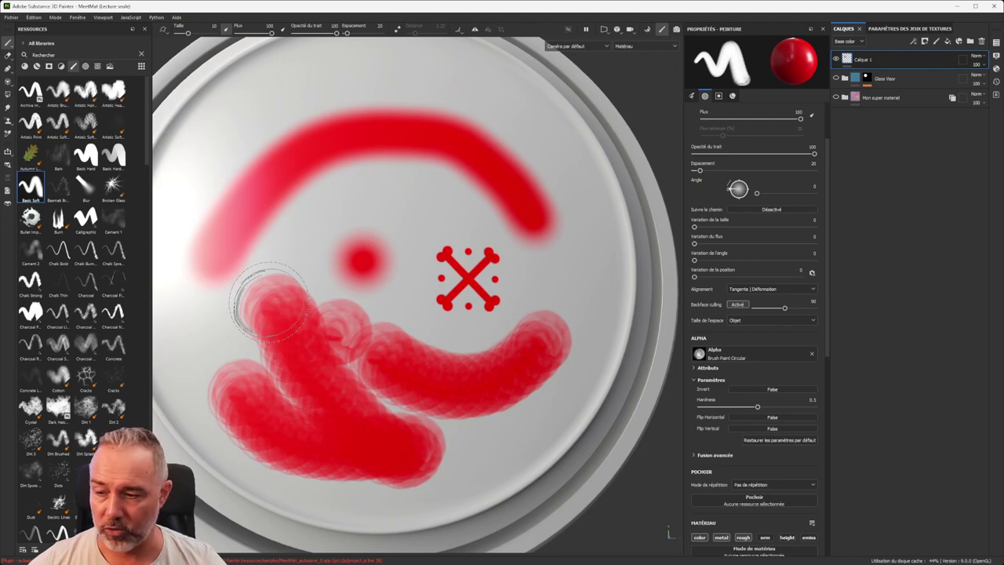
key(ctrl+z)
key(ctrl+z)
Step: Set spacing to 94 and the size, flow, angle and position variations to 34, 48, 180 and 67, paint scattered circular stamps, and undo them
mouse_move(701, 171)
mouse_down()
mouse_move(740, 173)
mouse_move(720, 173)
mouse_up()
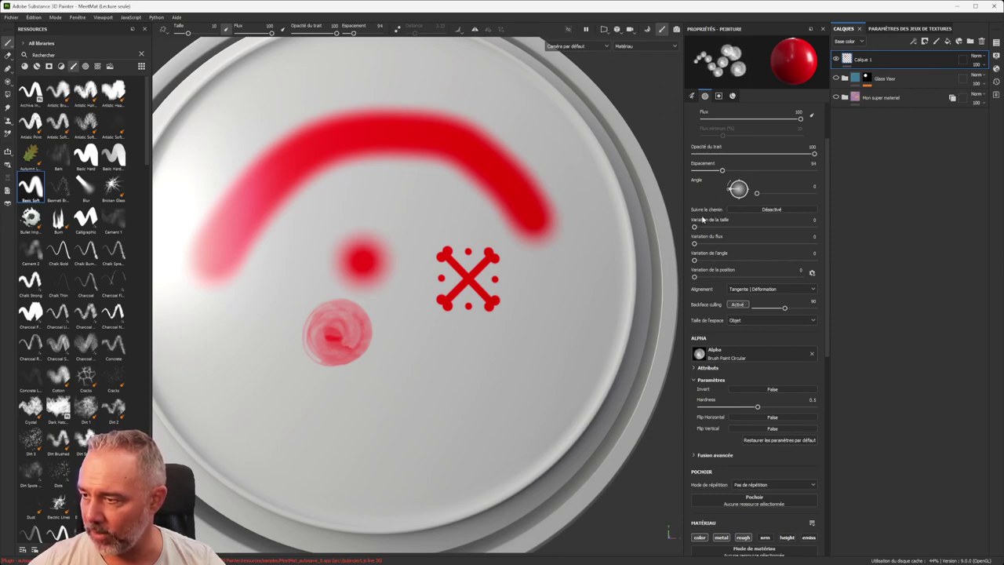
drag(694, 227, 751, 227)
drag(694, 243, 753, 243)
drag(694, 261, 866, 269)
drag(693, 279, 766, 276)
click(529, 337)
mouse_move(529, 337)
mouse_down()
mouse_move(404, 400)
mouse_move(274, 416)
mouse_move(302, 251)
mouse_move(482, 239)
mouse_up()
mouse_move(469, 273)
mouse_down()
mouse_move(432, 384)
mouse_move(517, 414)
mouse_up()
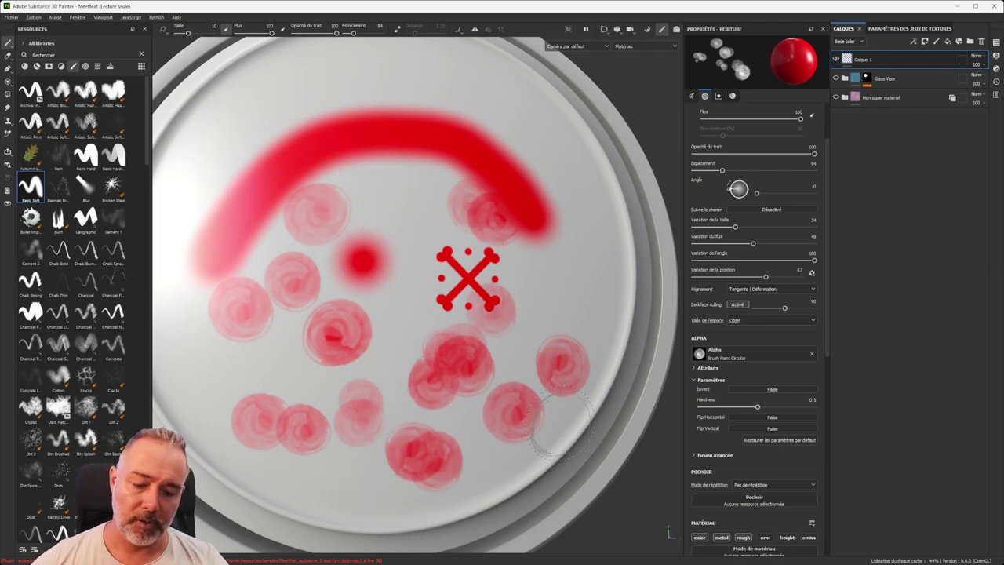
key(ctrl+z)
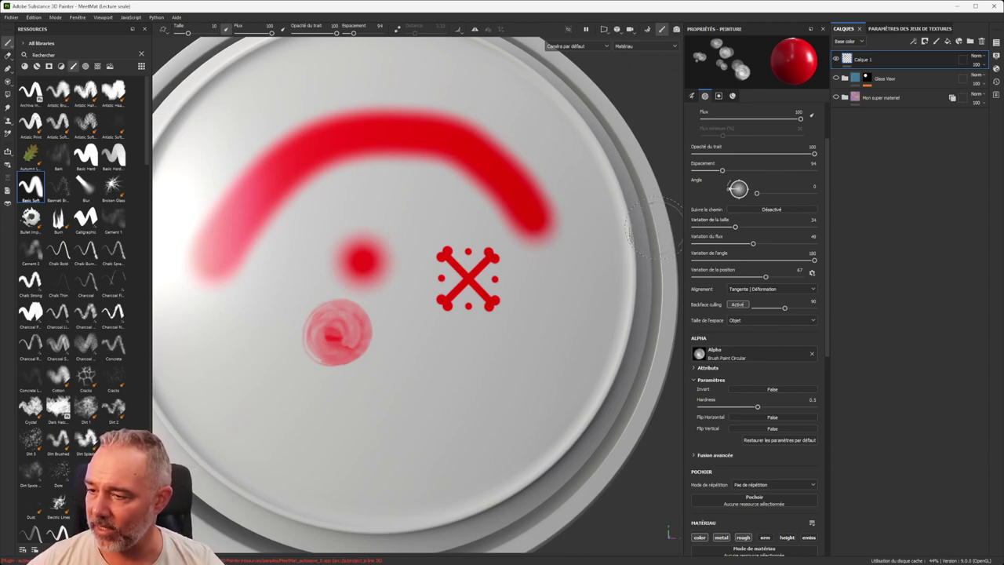
click(814, 356)
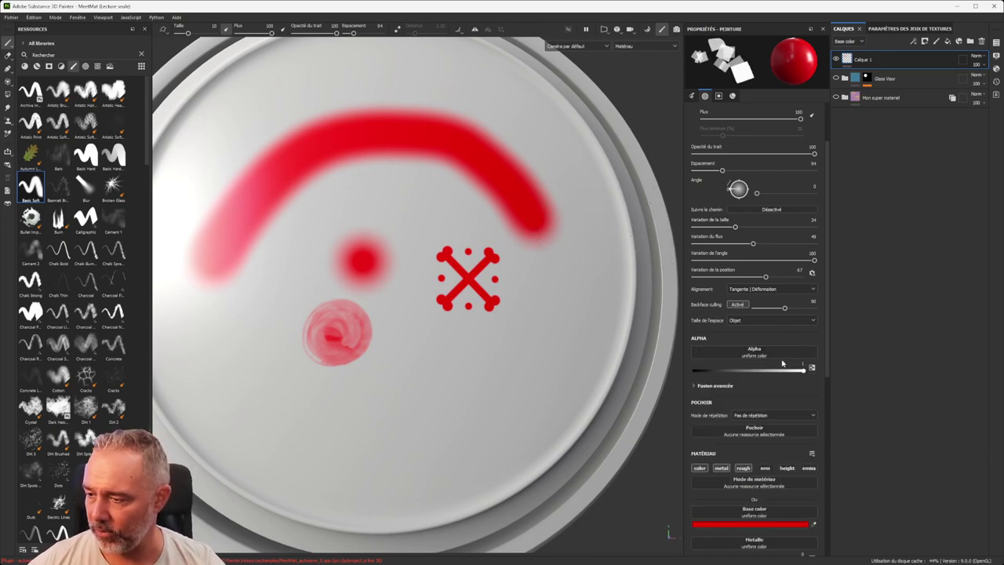
click(778, 359)
click(792, 377)
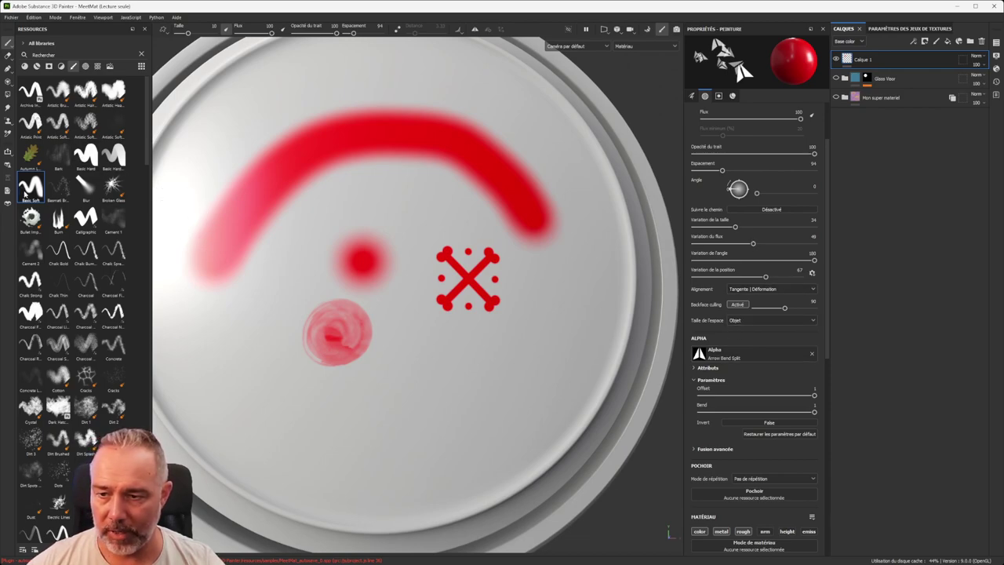
Step: Reload the Basic Soft brush preset and replace its alpha with Arrow Bend Split
click(30, 188)
click(813, 354)
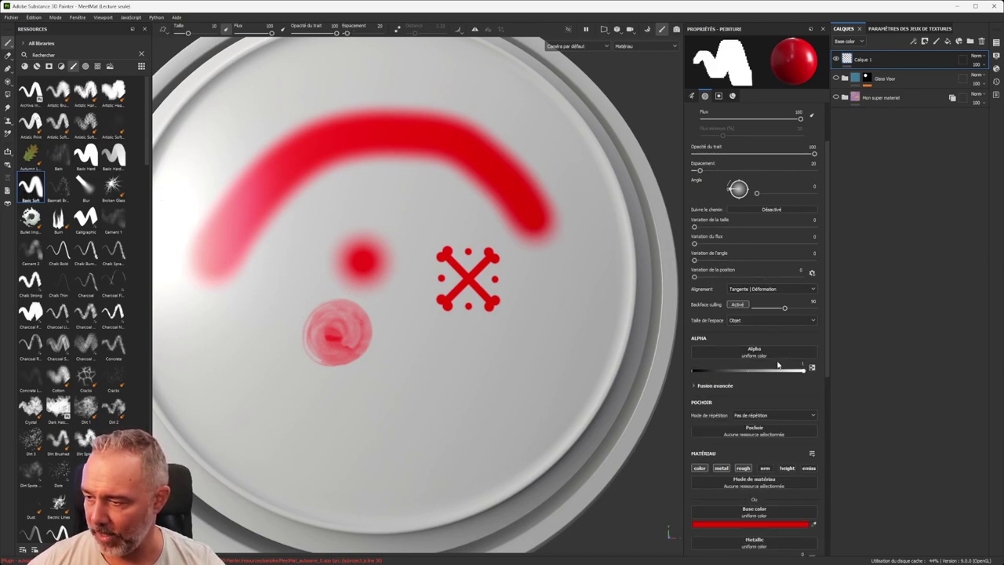
click(780, 360)
click(806, 385)
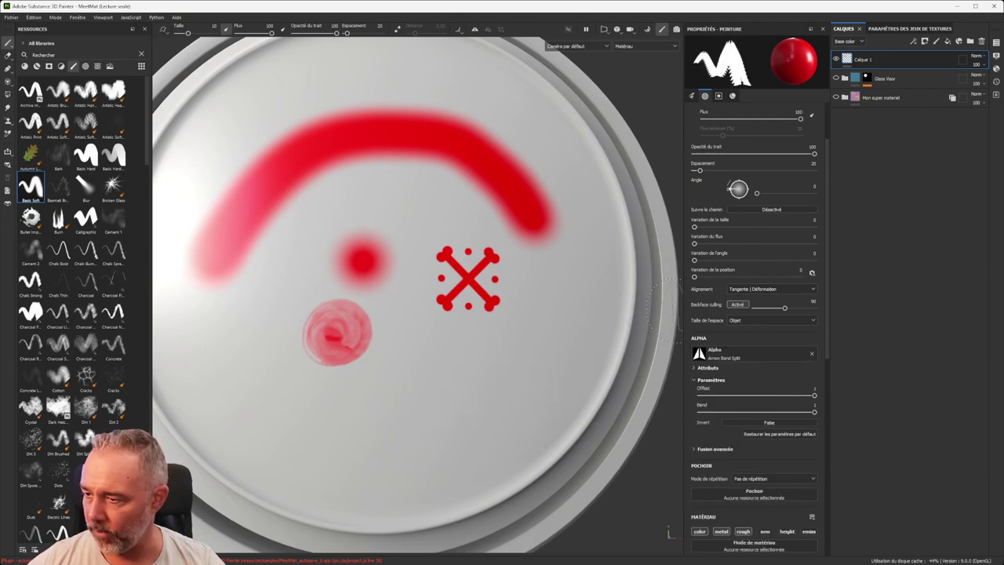
Step: Paint a test loop of arrows around the face, set the spacing to 87 for a second winding test stroke, and undo each stroke
mouse_move(387, 429)
mouse_down()
mouse_move(305, 429)
mouse_move(235, 400)
mouse_move(215, 314)
mouse_move(306, 133)
mouse_move(501, 114)
mouse_move(584, 227)
mouse_move(549, 365)
mouse_up()
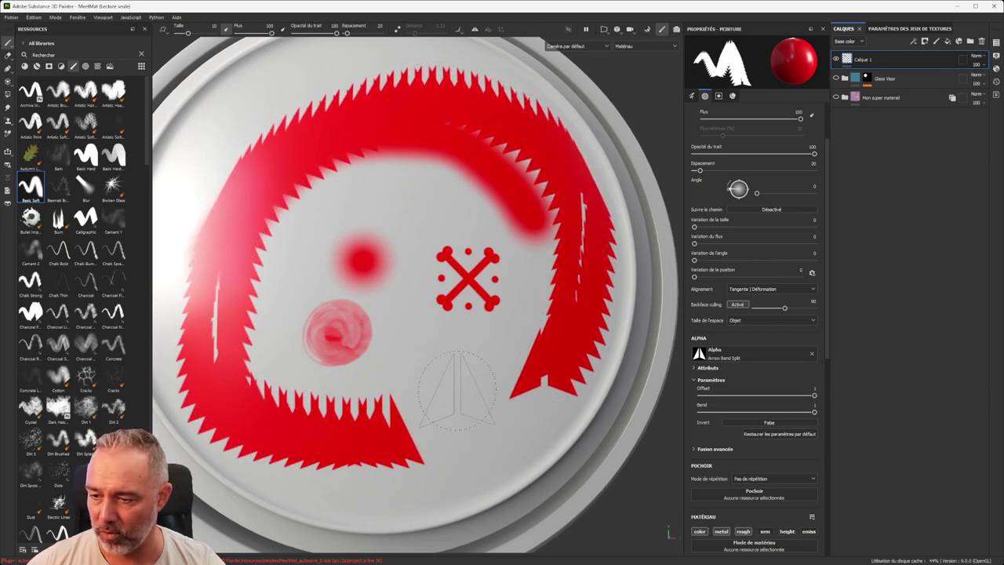
key(ctrl+z)
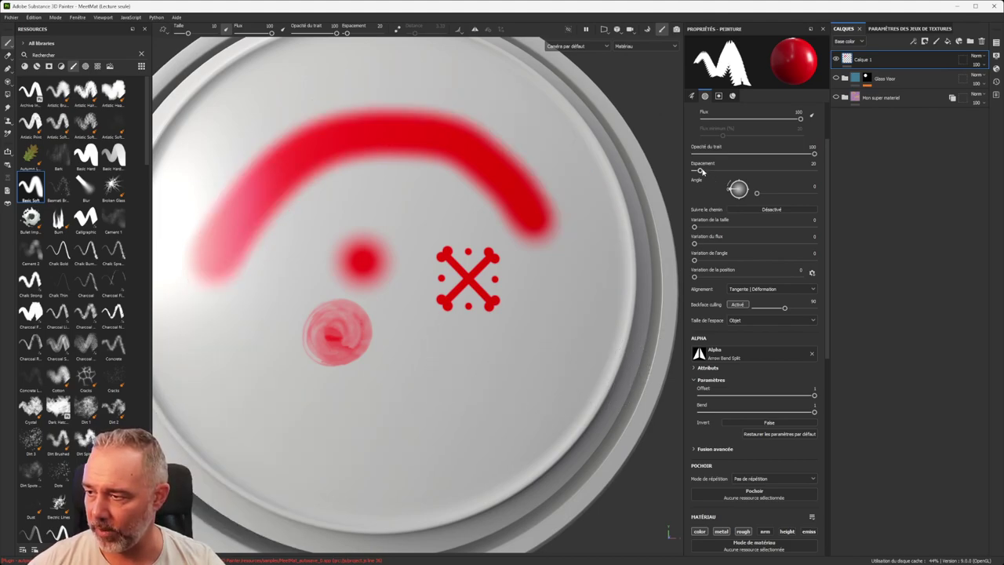
drag(700, 170, 719, 170)
mouse_move(414, 410)
mouse_down()
mouse_move(303, 414)
mouse_move(212, 369)
mouse_move(459, 269)
mouse_move(392, 188)
mouse_move(284, 212)
mouse_up()
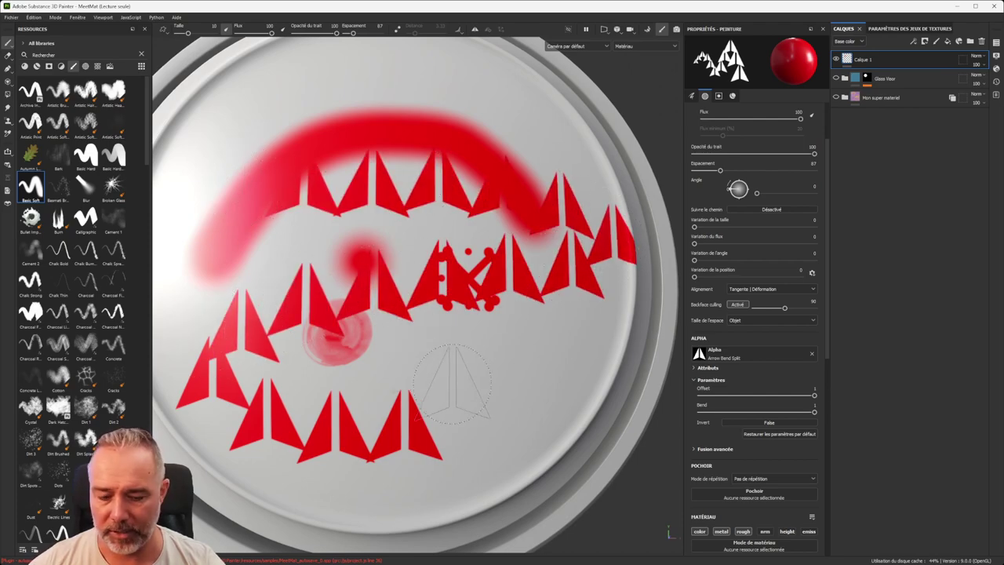
key(ctrl+z)
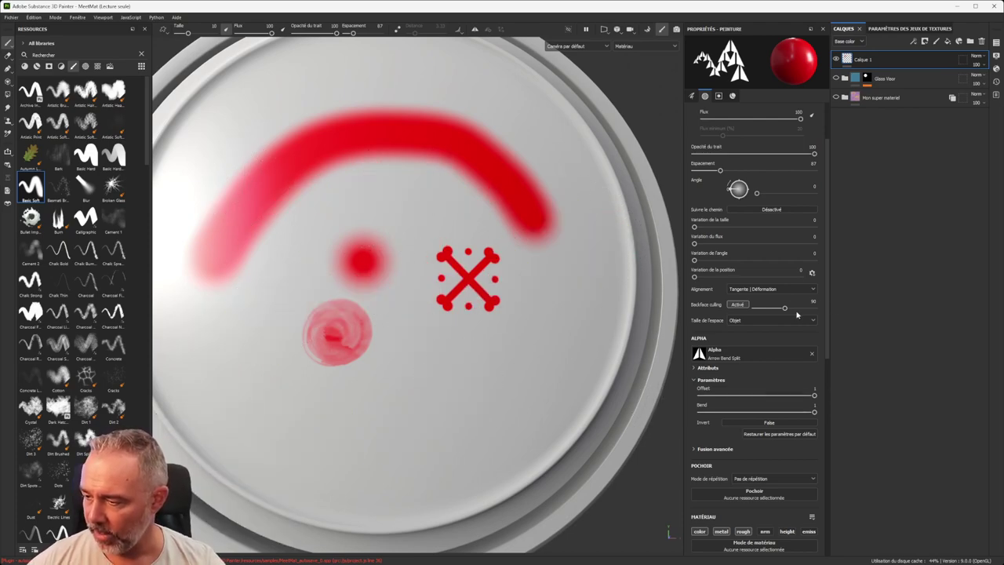
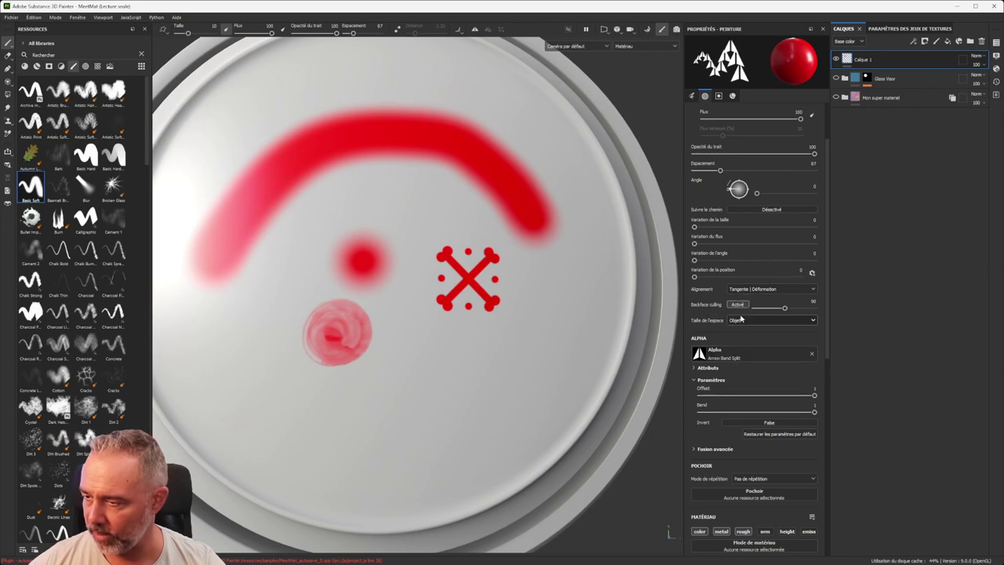
Step: Enable the brush's follow path option, test it with a winding stroke of arrows across the face, and undo that stroke
click(759, 210)
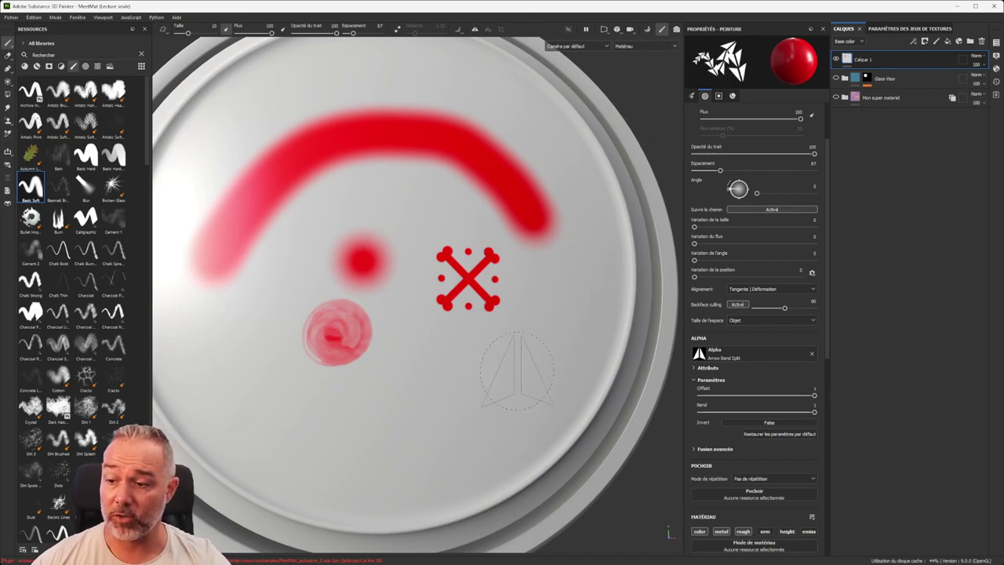
mouse_move(527, 361)
mouse_down()
mouse_move(349, 439)
mouse_move(236, 393)
mouse_move(249, 261)
mouse_move(336, 221)
mouse_move(536, 258)
mouse_move(582, 166)
mouse_move(483, 86)
mouse_move(361, 82)
mouse_move(235, 118)
mouse_move(176, 259)
mouse_up()
scroll(506, 279, down, 3)
scroll(502, 284, up, 3)
scroll(502, 284, down, 3)
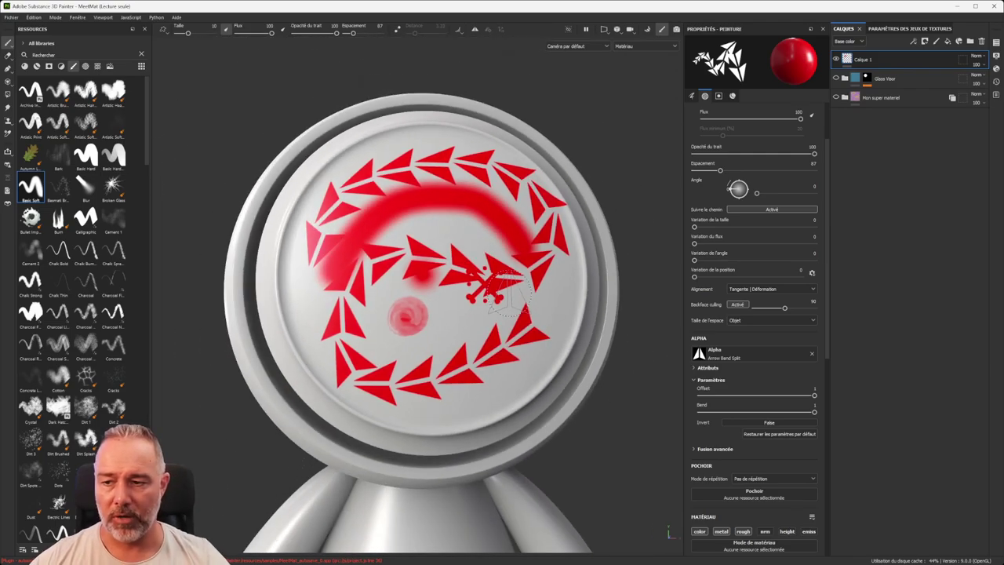
alt+drag(497, 287, 424, 257)
key(f)
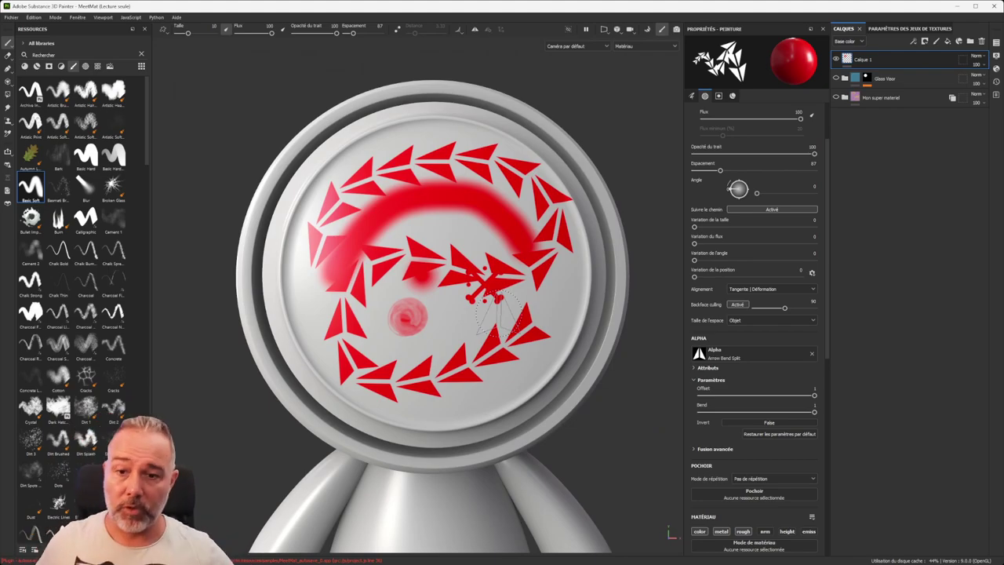
key(ctrl+z)
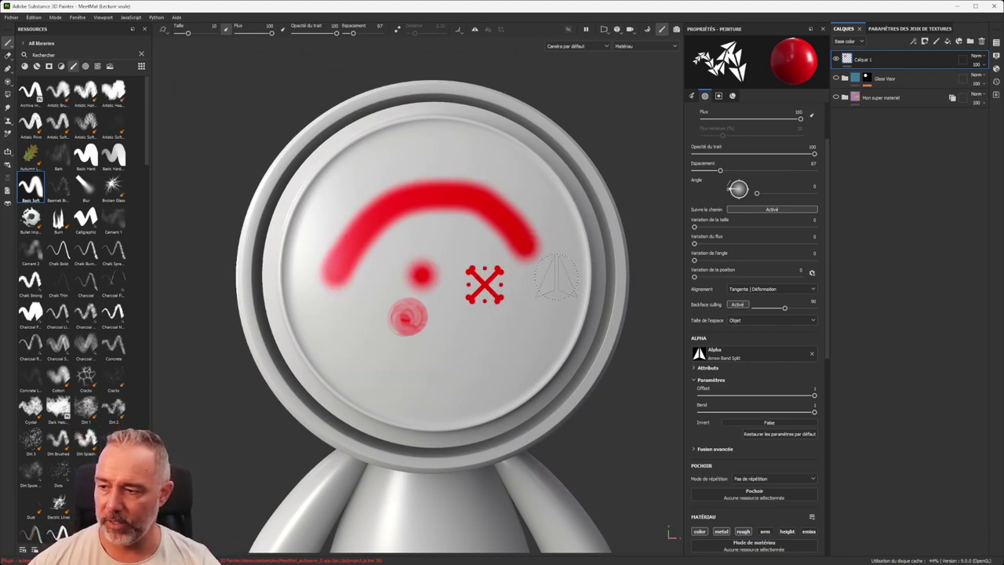
Step: Replace the brush's Arrow Bend Split alpha with the Brush Paint Diagonal alpha
click(811, 355)
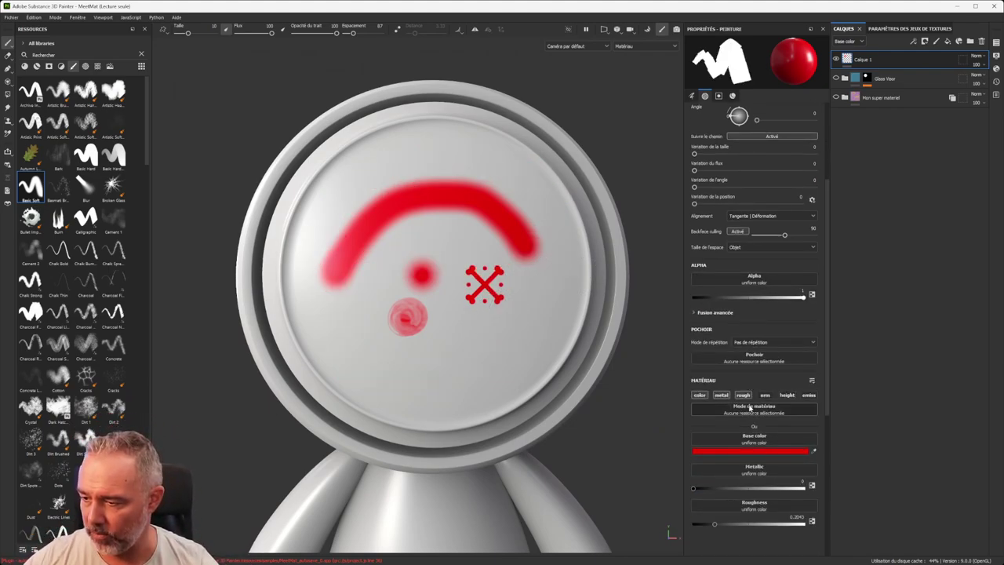
scroll(747, 347, up, 1)
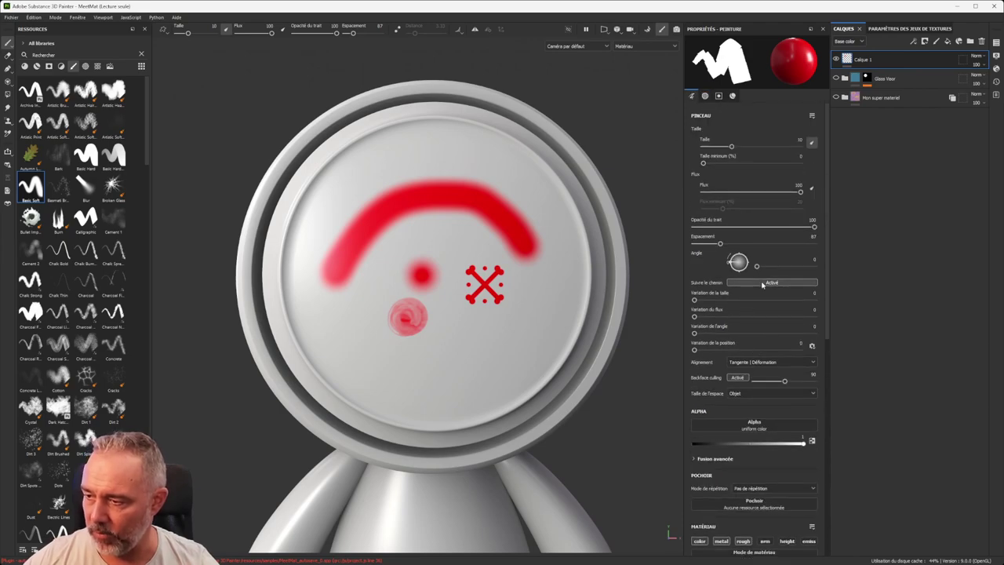
click(758, 427)
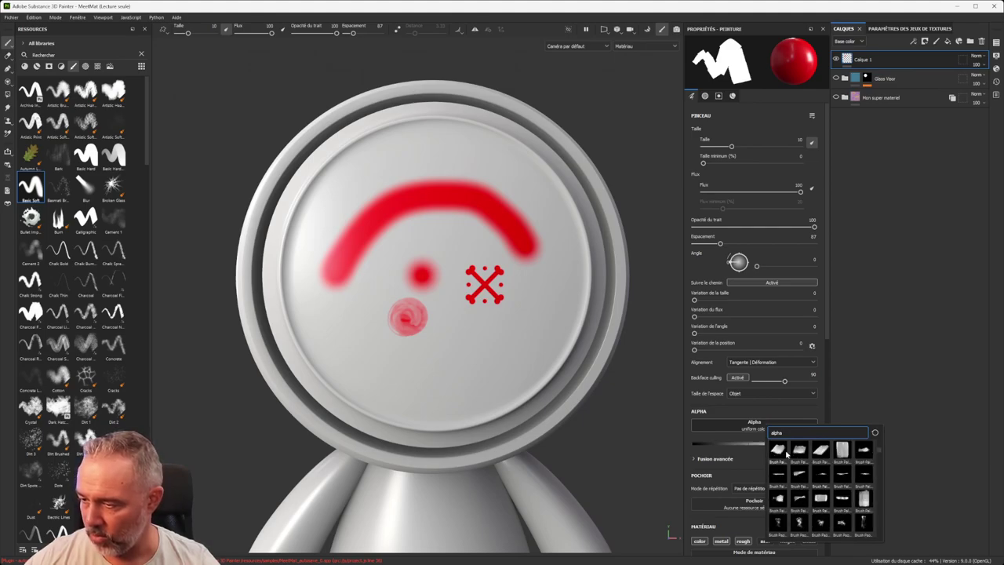
click(787, 455)
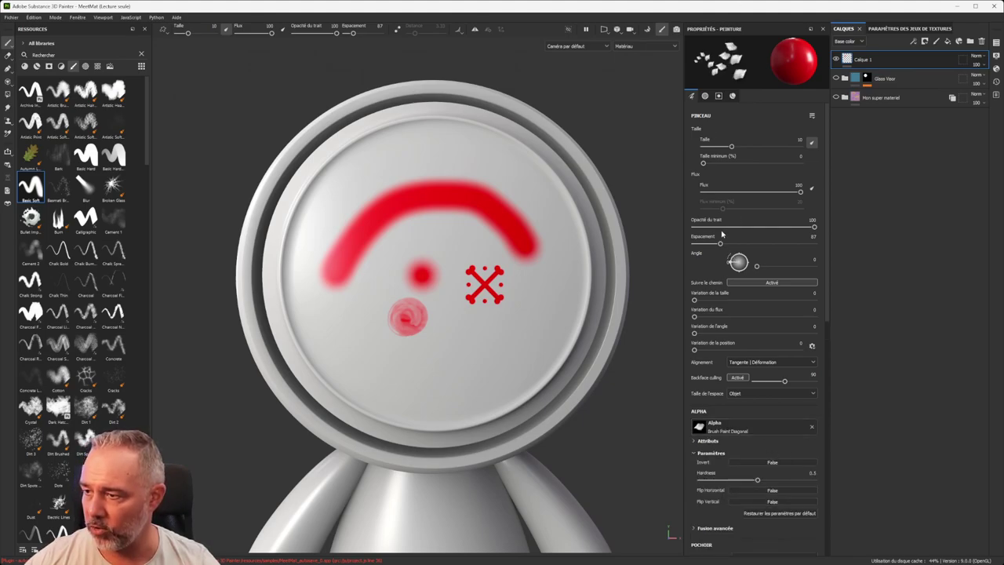
Step: Set the brush size to 22.22, spacing to 27, and the size, flow, angle and position variations to 54, 28, 180 and 9
drag(720, 244, 712, 244)
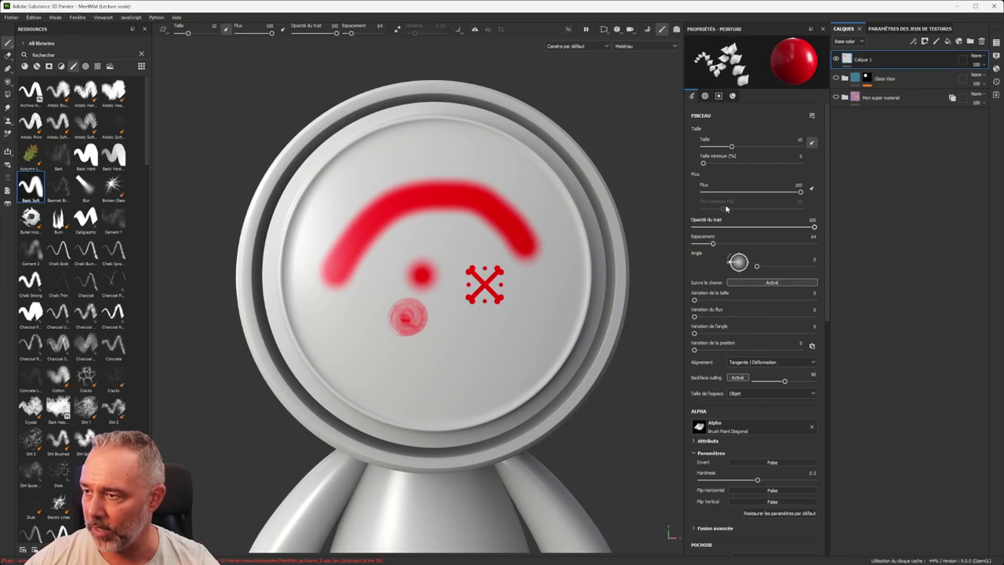
drag(736, 146, 747, 148)
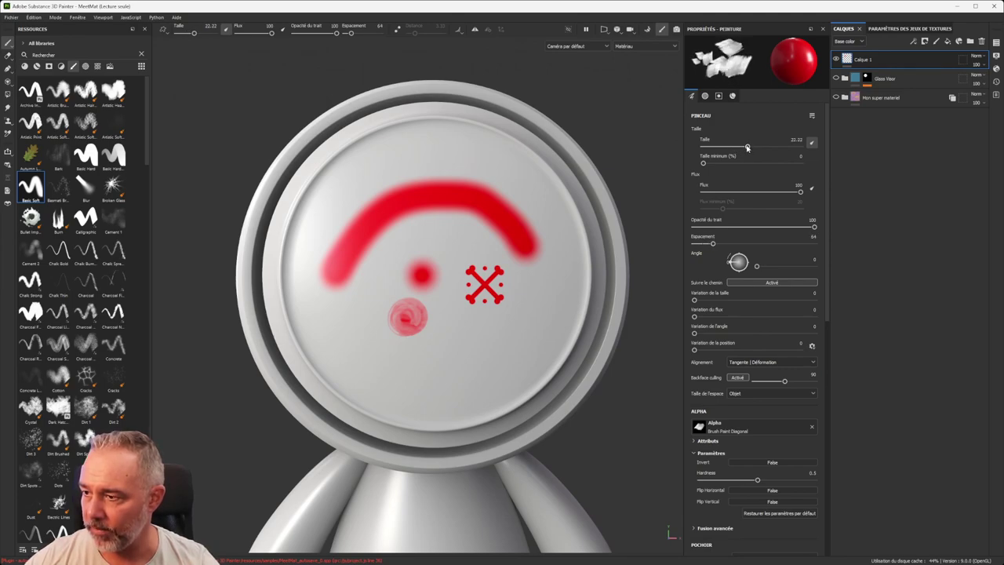
drag(713, 244, 706, 244)
mouse_move(695, 350)
mouse_down()
mouse_move(757, 349)
mouse_move(690, 345)
mouse_move(702, 333)
mouse_move(869, 336)
mouse_up()
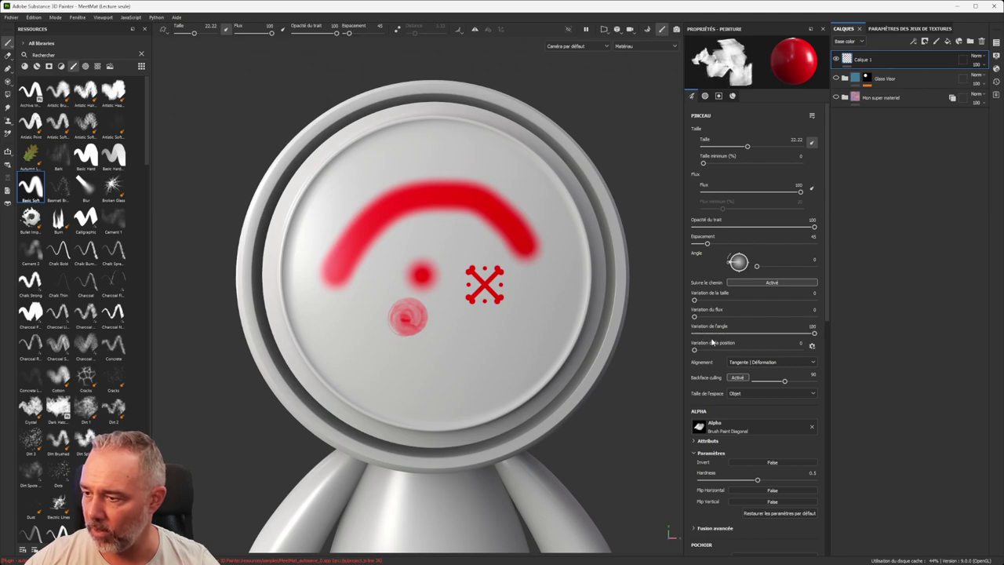
mouse_move(694, 350)
mouse_down()
mouse_move(740, 317)
mouse_move(699, 301)
mouse_move(759, 302)
mouse_up()
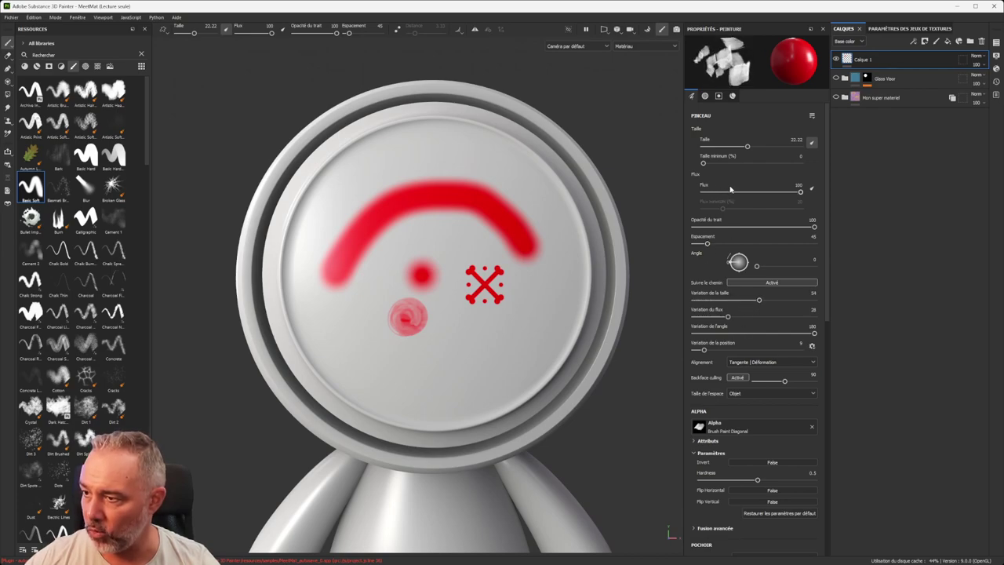
drag(706, 243, 702, 243)
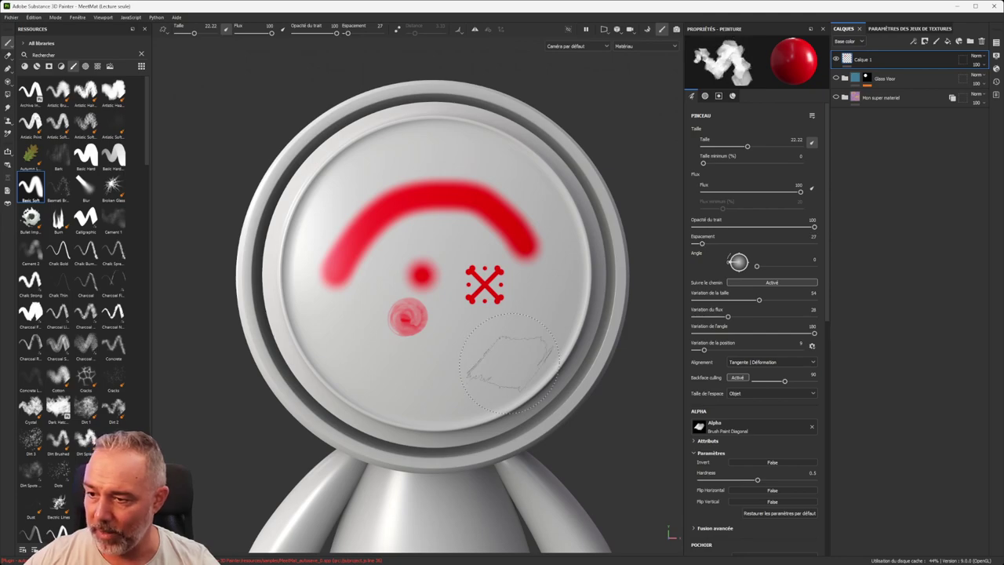
Step: Paint a broad C-shaped test stroke around the face with the diagonal paint brush and review the brush settings
mouse_move(529, 338)
mouse_down()
mouse_move(463, 353)
mouse_move(369, 345)
mouse_move(337, 290)
mouse_move(325, 214)
mouse_move(368, 181)
mouse_move(471, 153)
mouse_move(506, 165)
mouse_up()
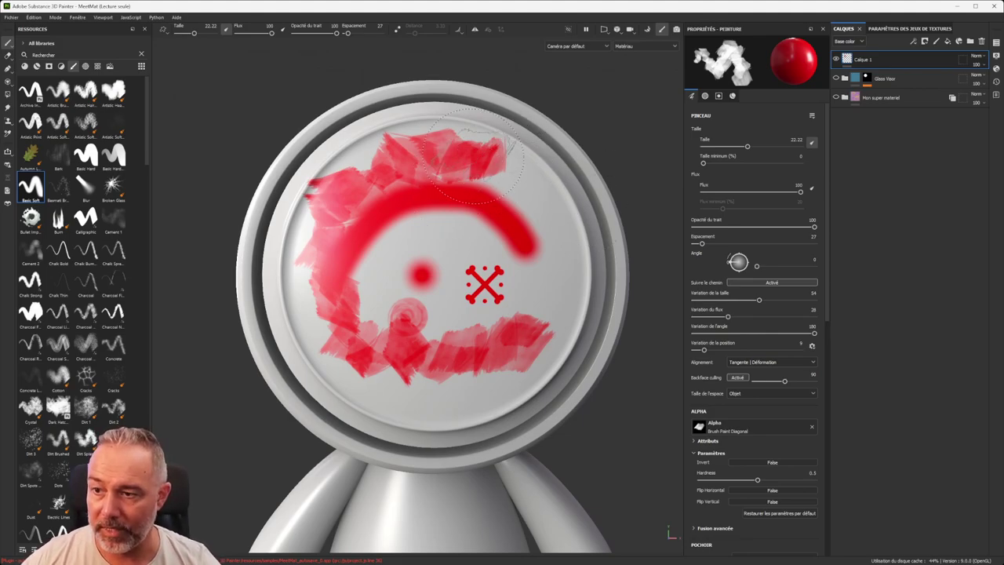
scroll(798, 359, down, 6)
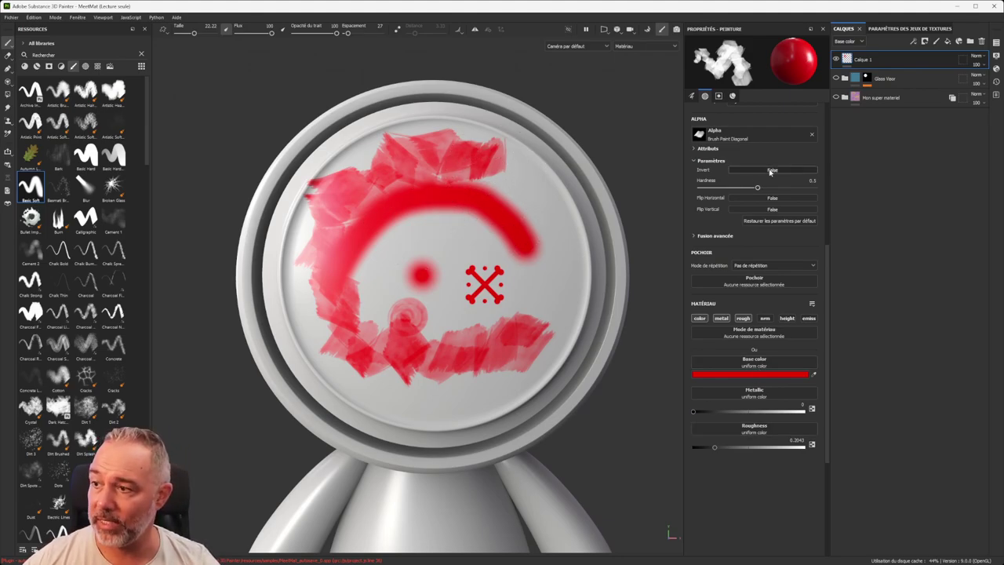
scroll(765, 176, up, 6)
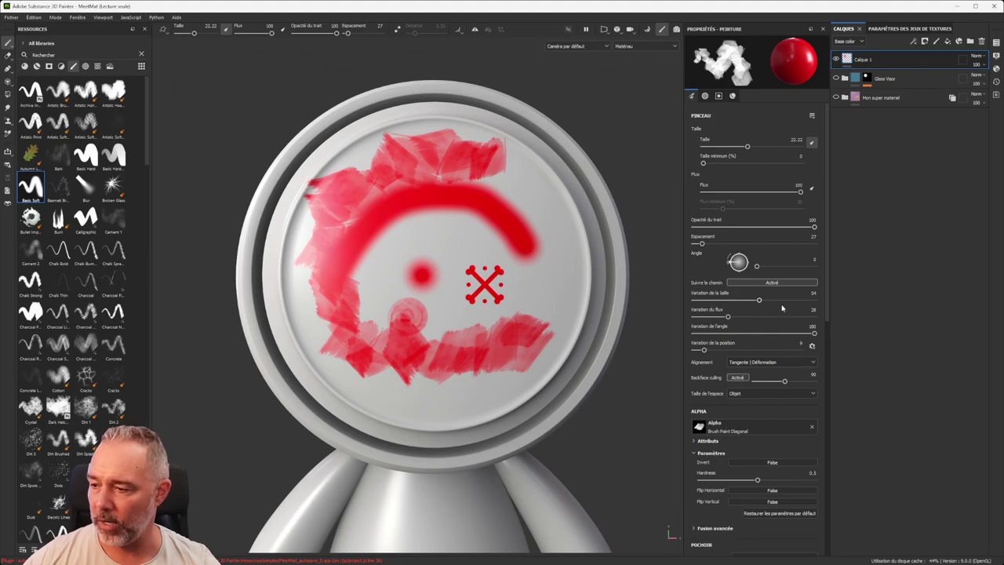
Step: Save the current brush settings as a new brush preset in the library
right_click(813, 414)
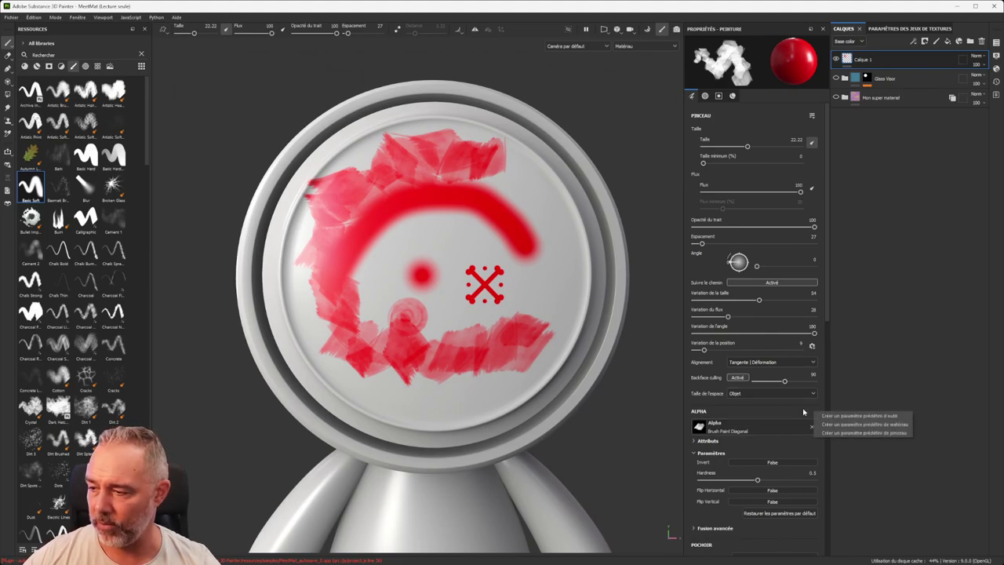
right_click(761, 123)
right_click(760, 122)
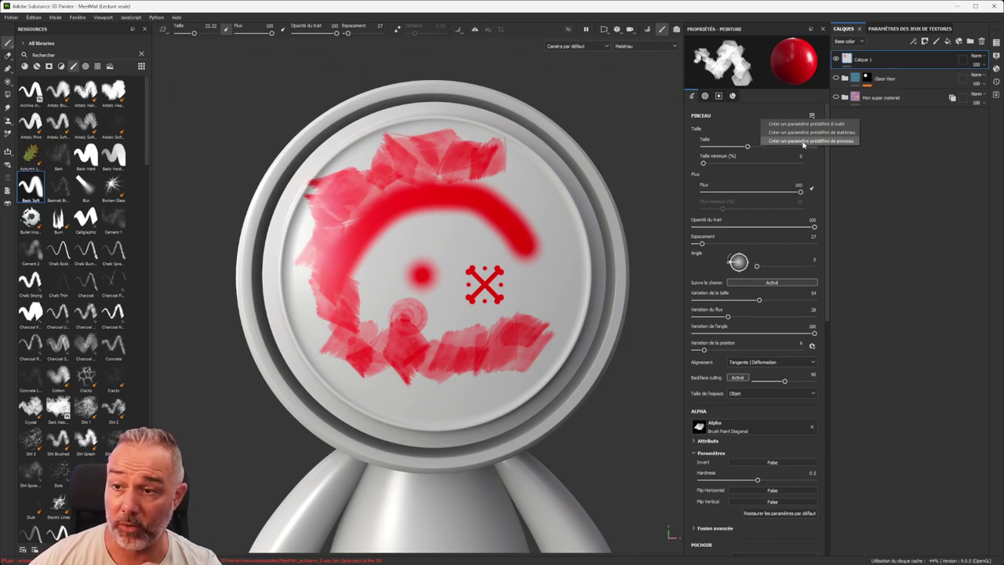
click(803, 142)
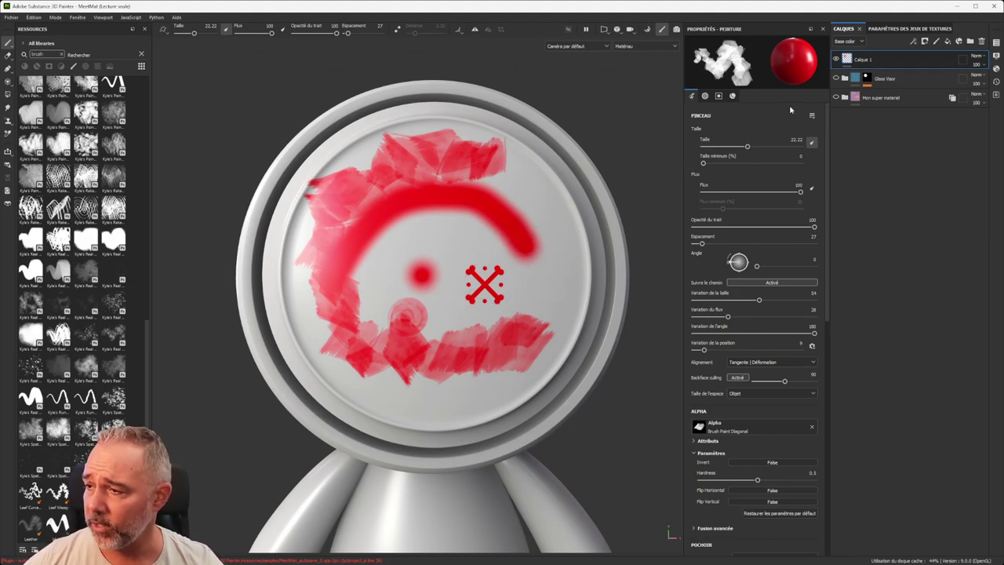
Step: Delete the painted layer Calque 1 and add a new empty paint layer at the top of the stack
double_click(866, 60)
key(Delete)
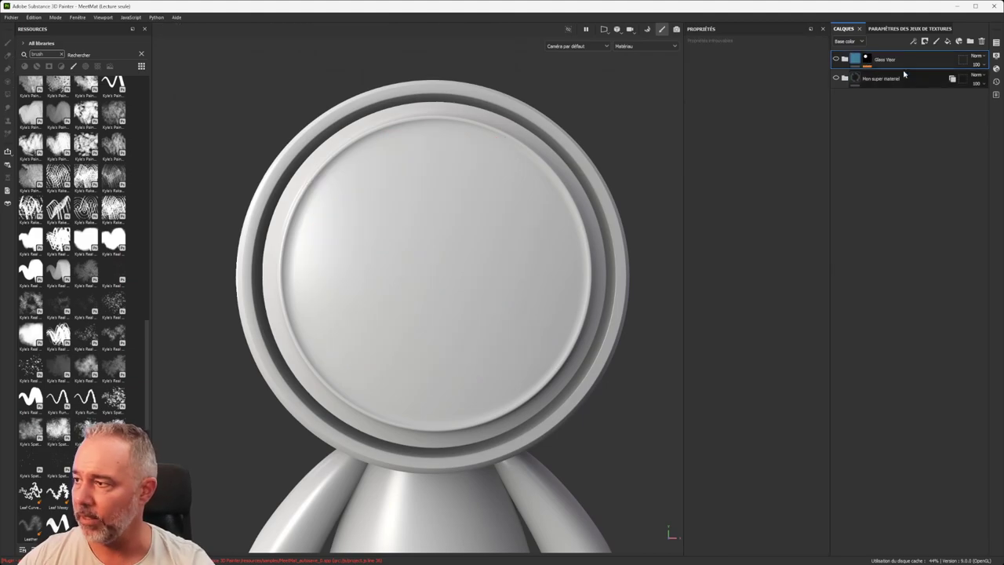
click(936, 41)
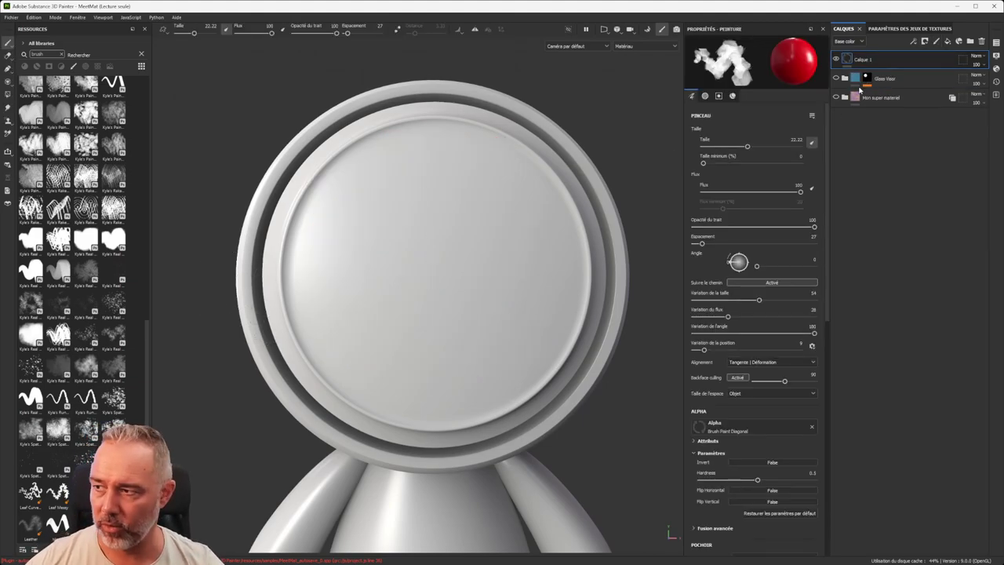
Step: Try one of Kyle's brush presets, search the brush presets for "vg", and load VG_Brush
click(113, 239)
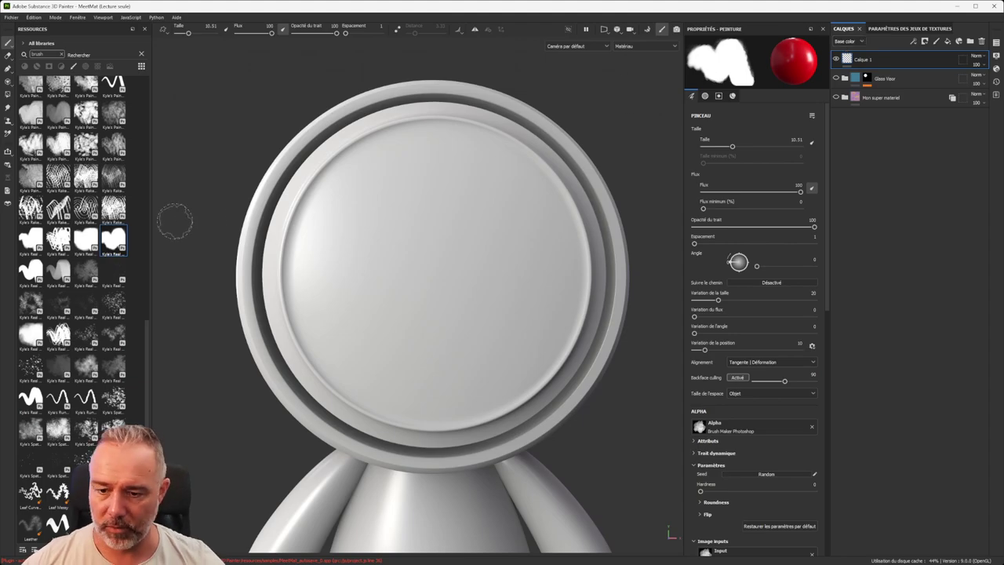
click(75, 52)
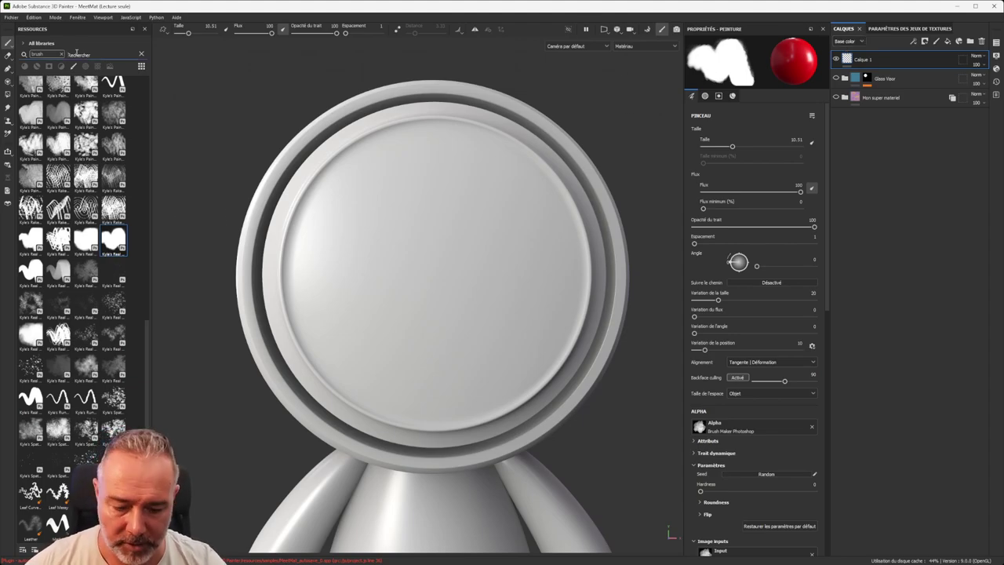
text(vg)
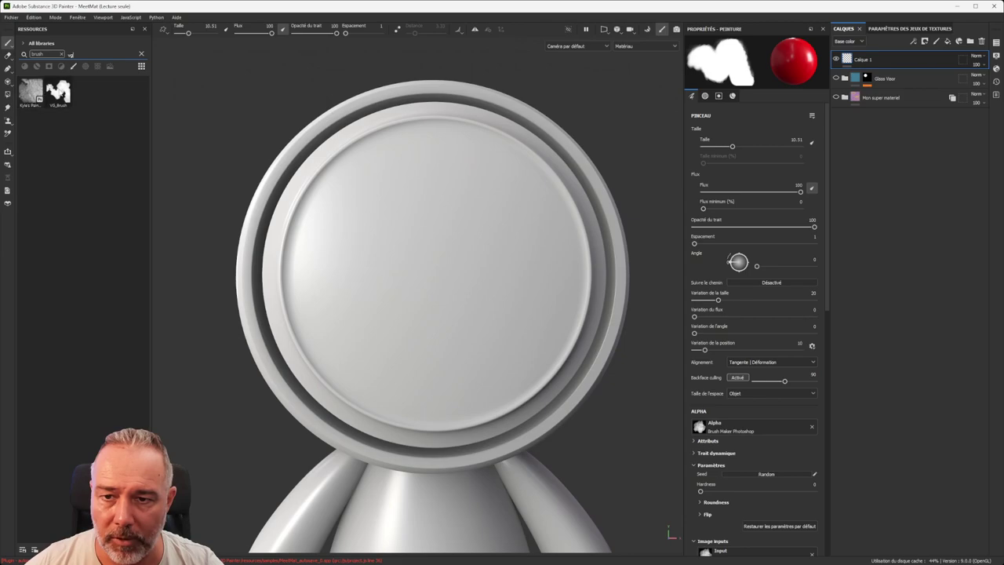
mouse_move(58, 89)
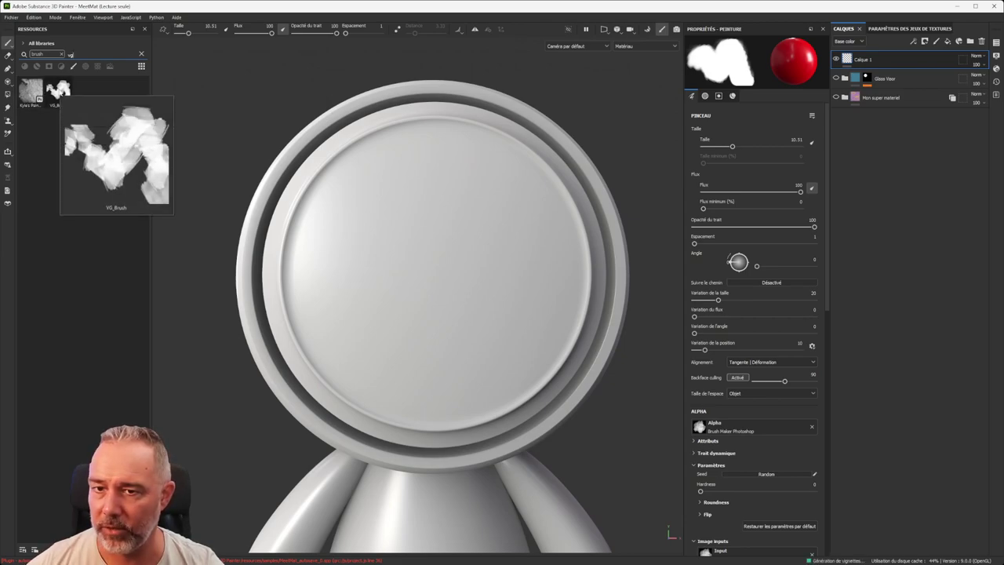
click(58, 89)
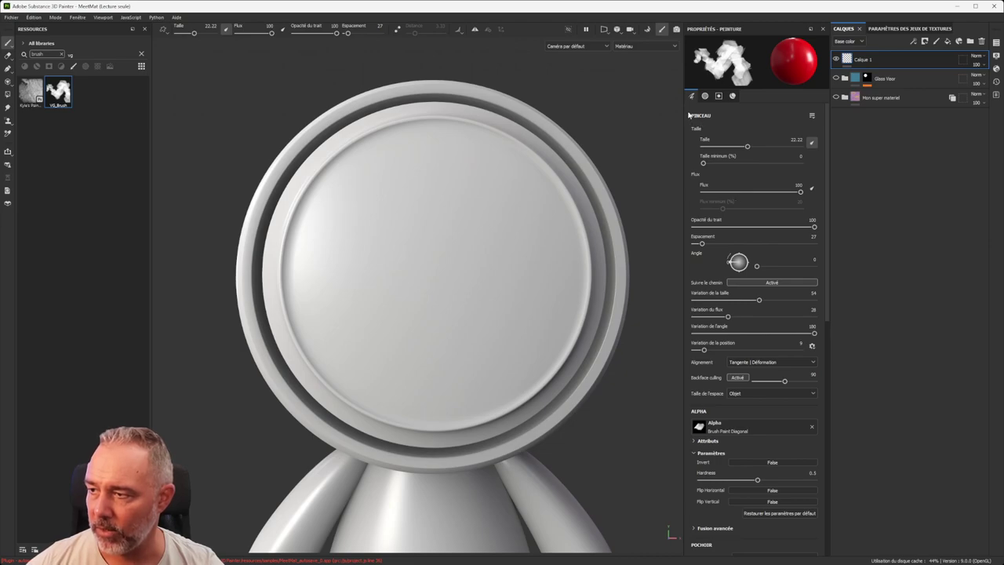
Step: Test VG_Brush with a winding stroke across the face and undo that stroke
scroll(726, 442, down, 2)
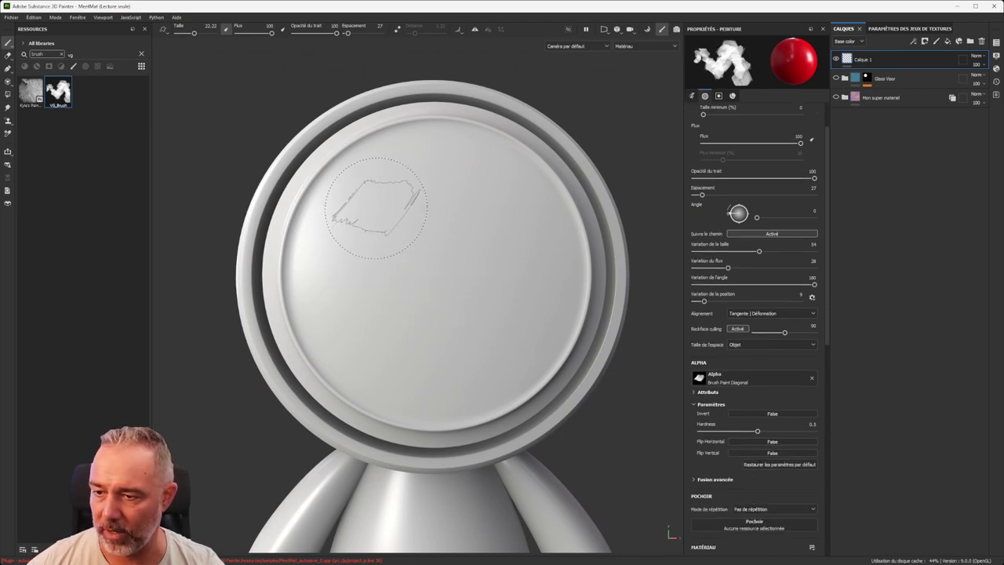
mouse_move(494, 188)
mouse_down()
mouse_move(333, 262)
mouse_move(439, 320)
mouse_move(561, 243)
mouse_move(478, 321)
mouse_move(410, 235)
mouse_up()
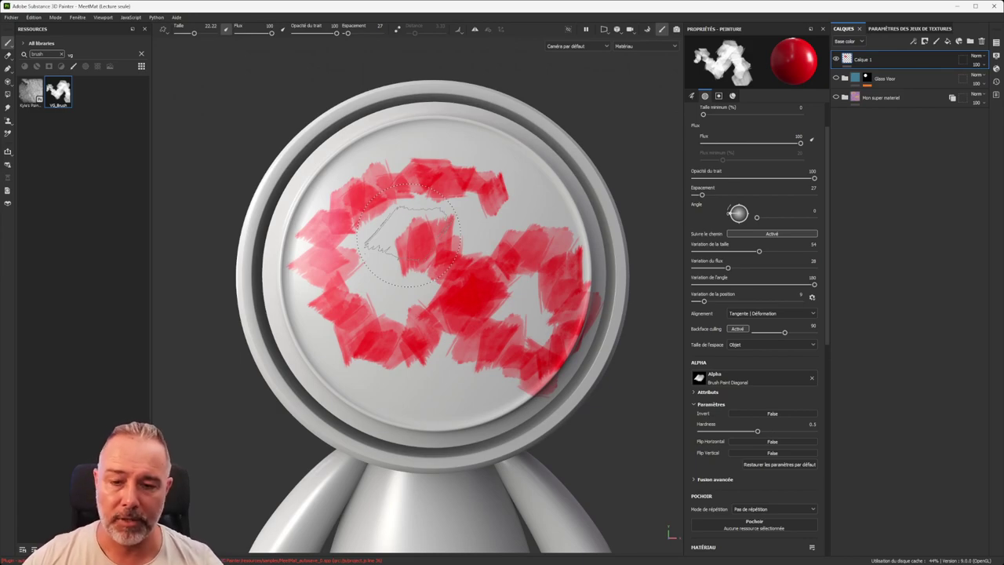
key(ctrl+z)
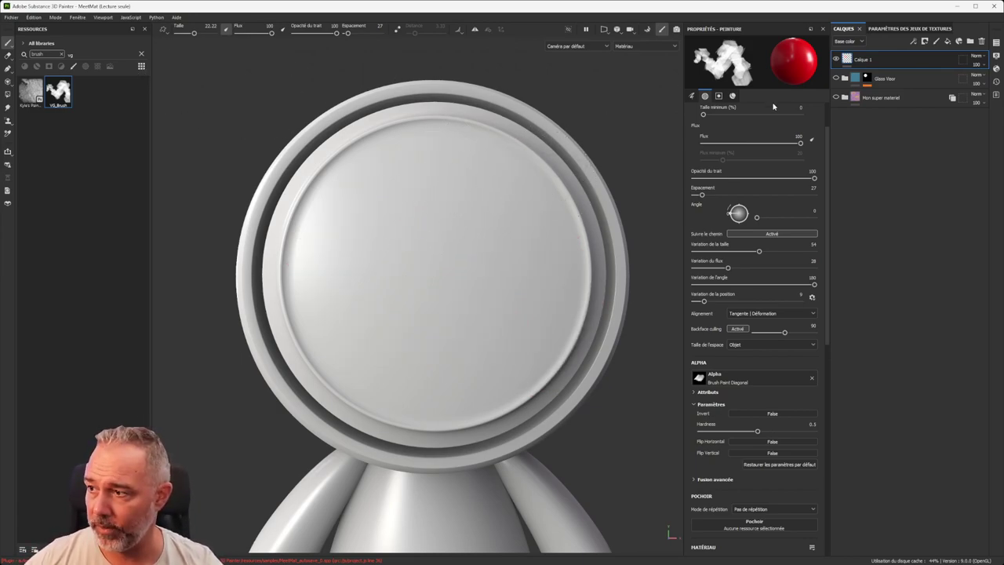
Step: Create a material preset from the current red paint material and delete that preset from the library
scroll(776, 115, up, 2)
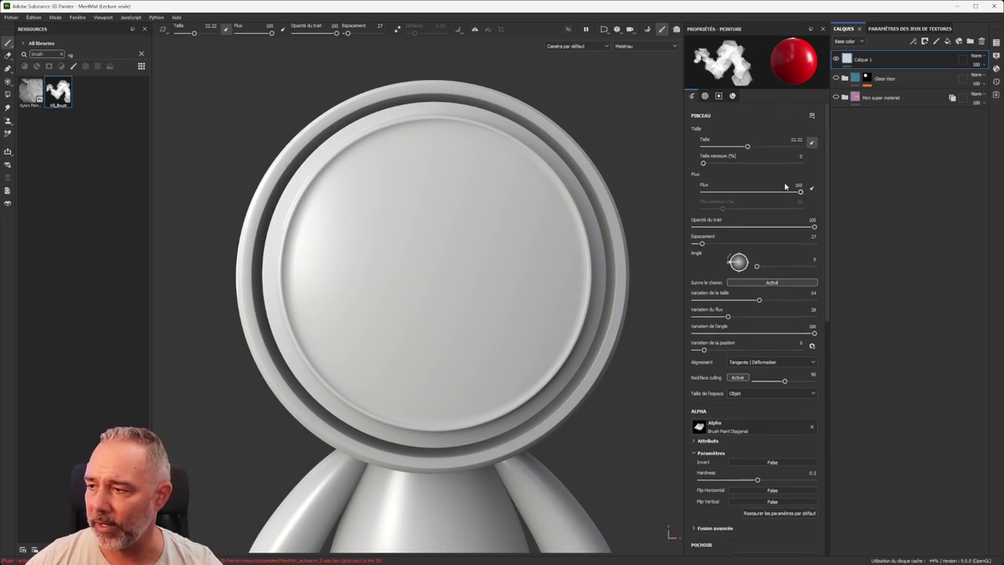
click(812, 116)
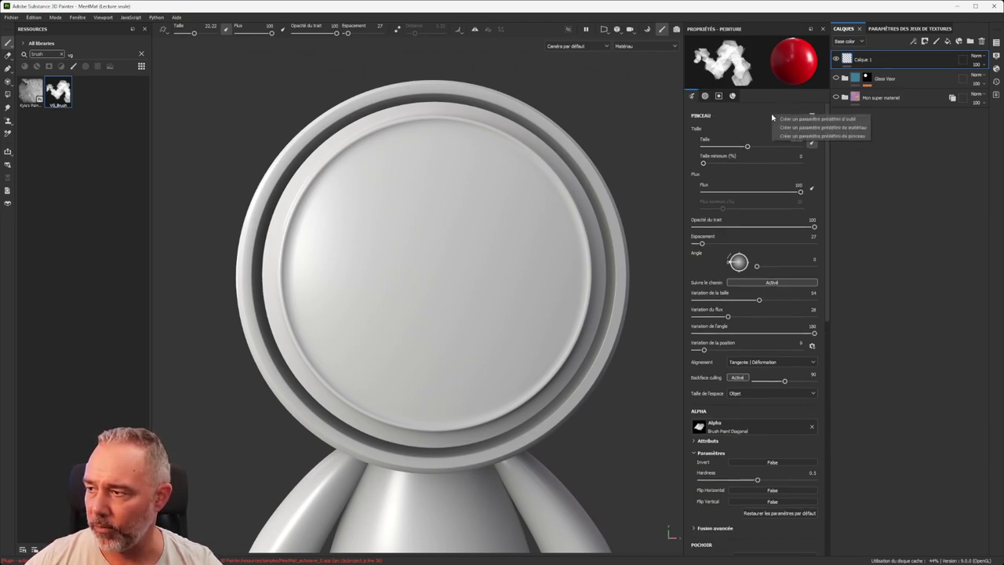
click(821, 132)
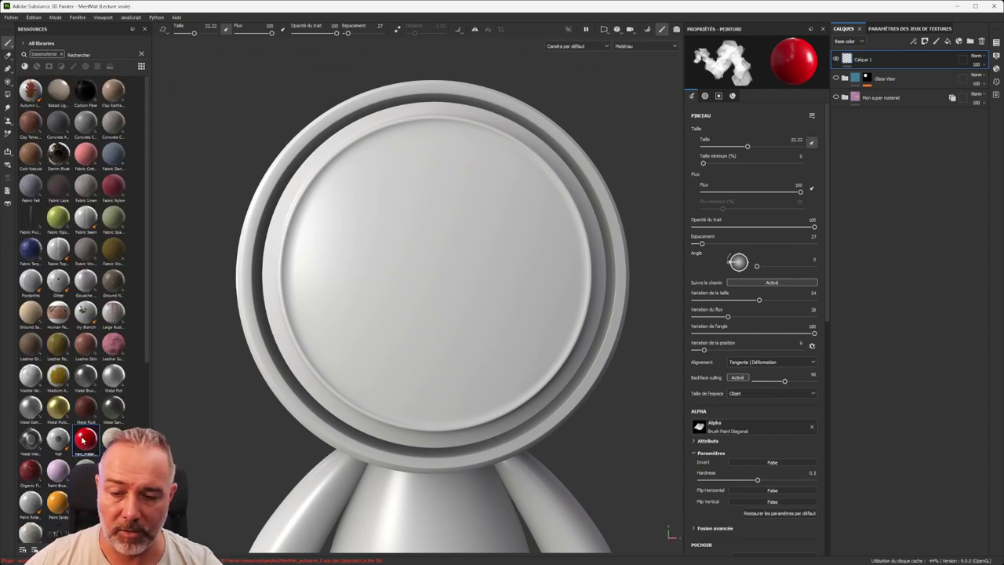
key(Delete)
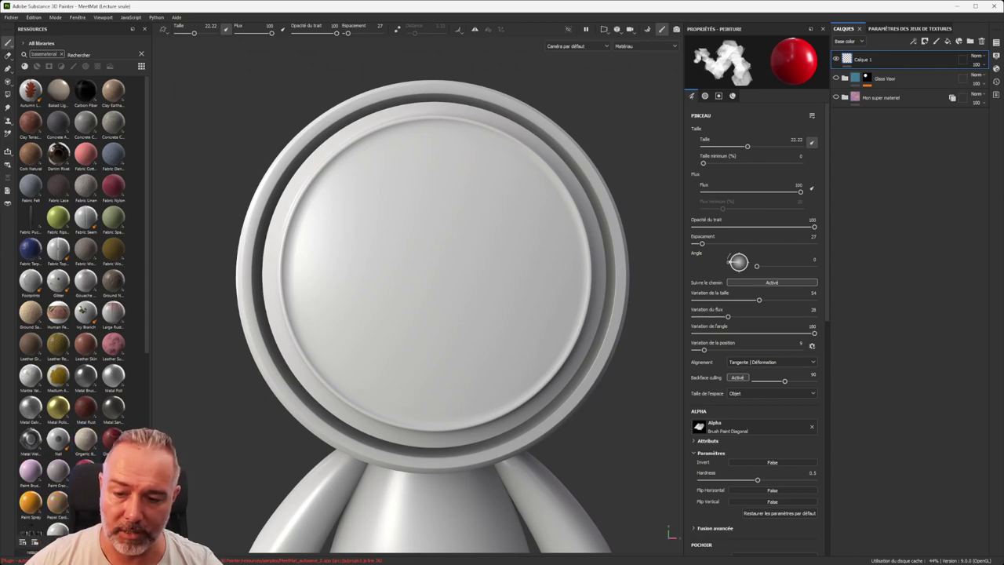
Step: Create a tool preset from the current brush and material settings and rename it "vg test"
right_click(768, 113)
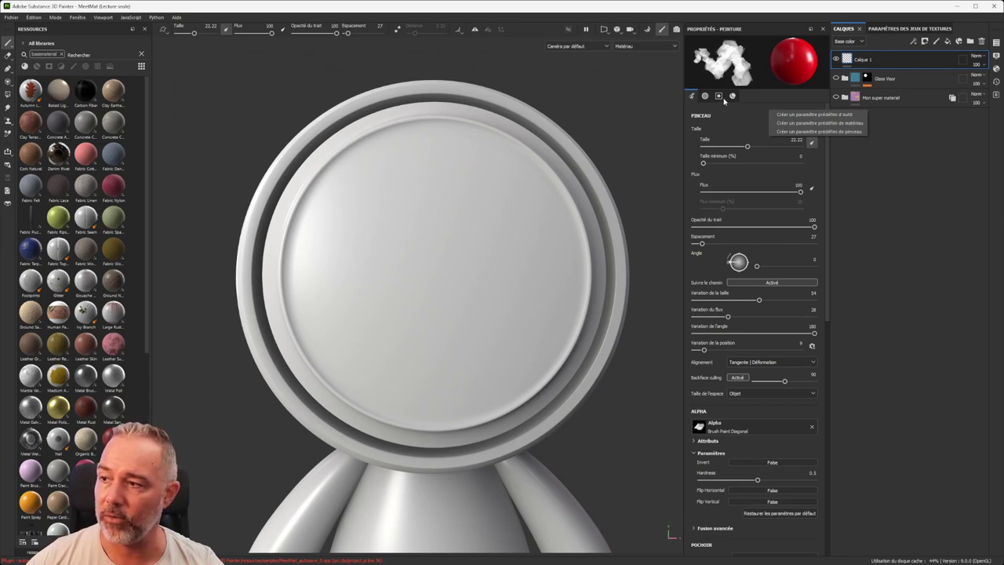
click(808, 115)
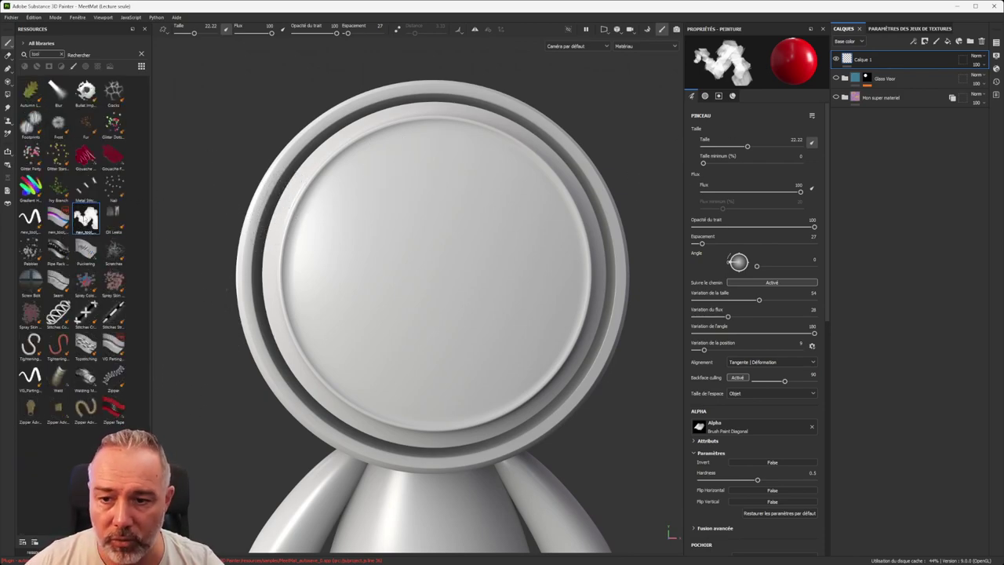
right_click(84, 214)
double_click(134, 220)
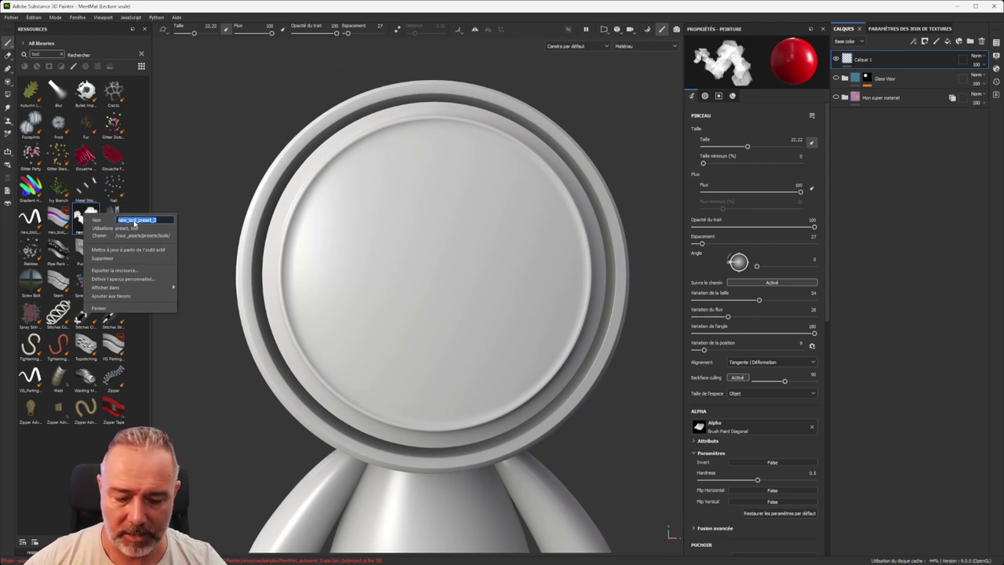
text(vg test)
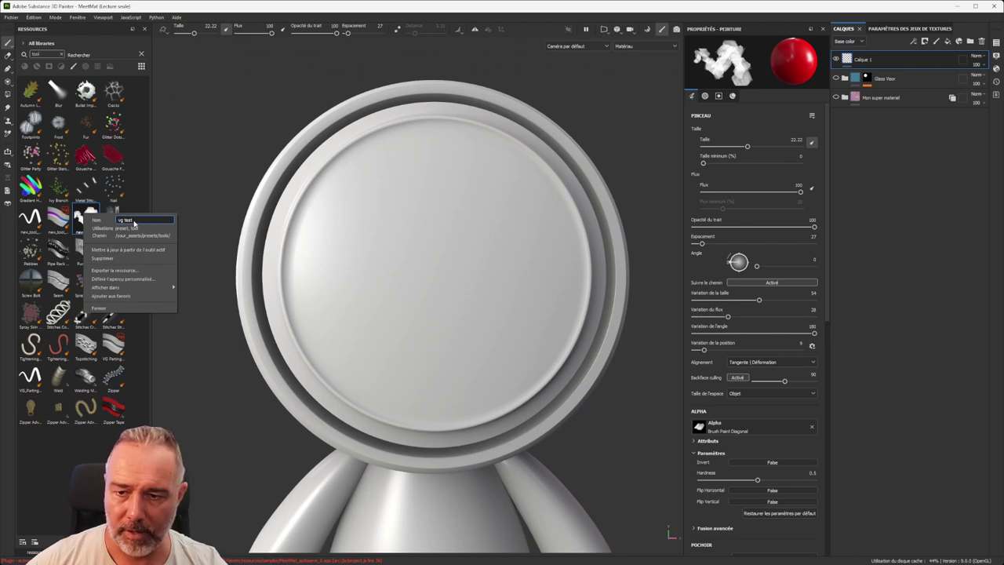
key(Return)
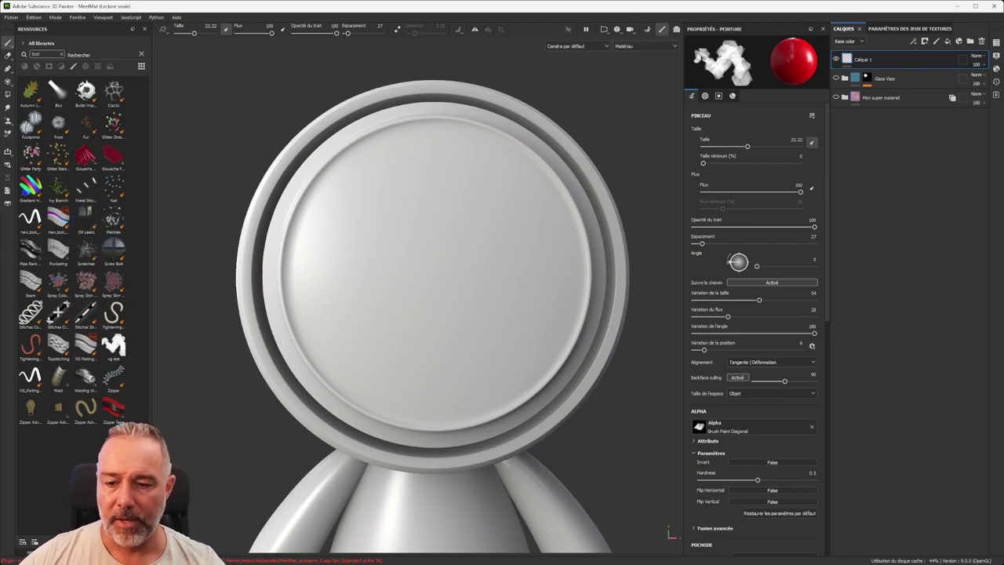
scroll(392, 210, up, 2)
scroll(448, 180, down, 3)
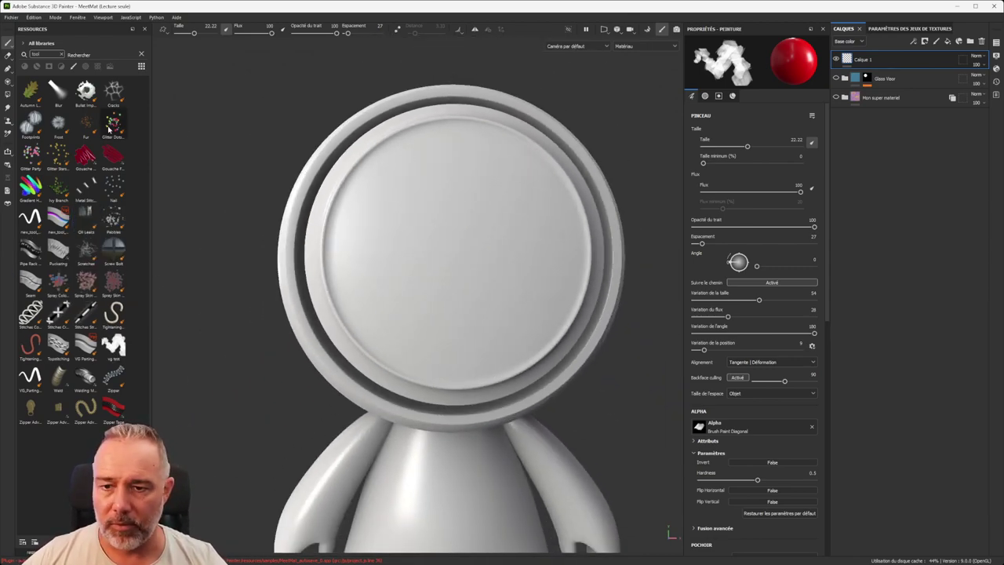
Step: Load the Fabric Tarpaulin material with the Basic Soft brush and paint two strokes across the upper and middle face
click(26, 66)
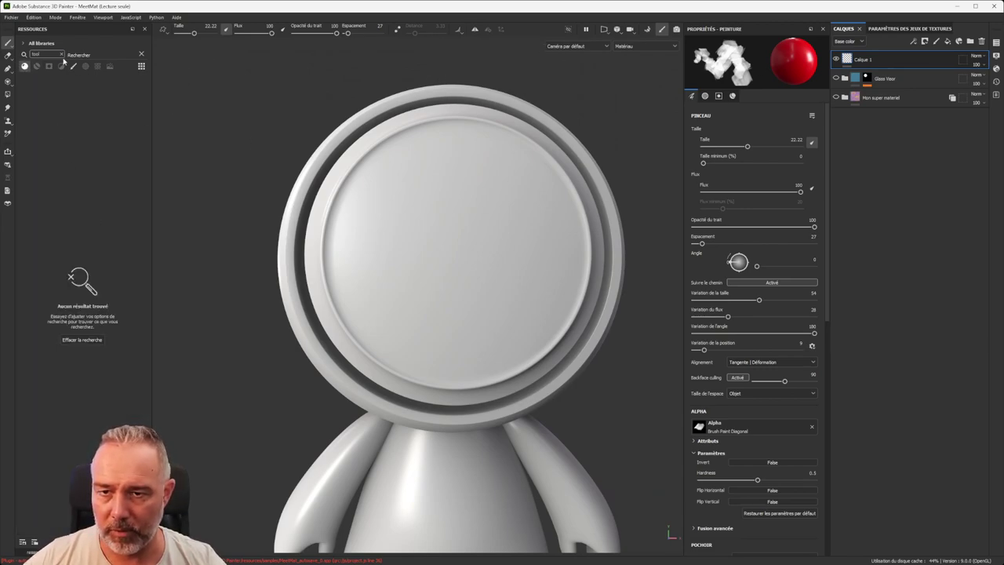
click(61, 54)
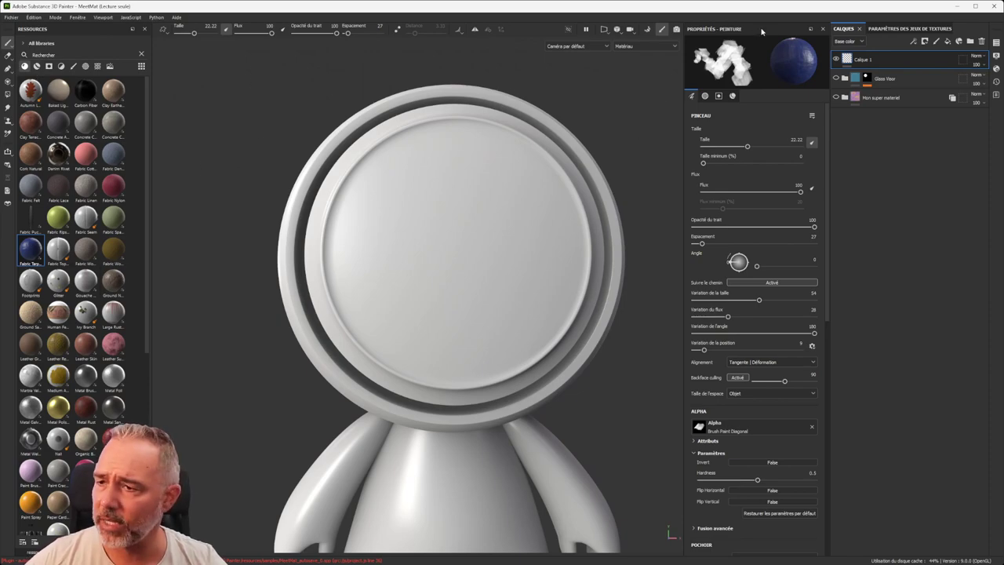
click(73, 66)
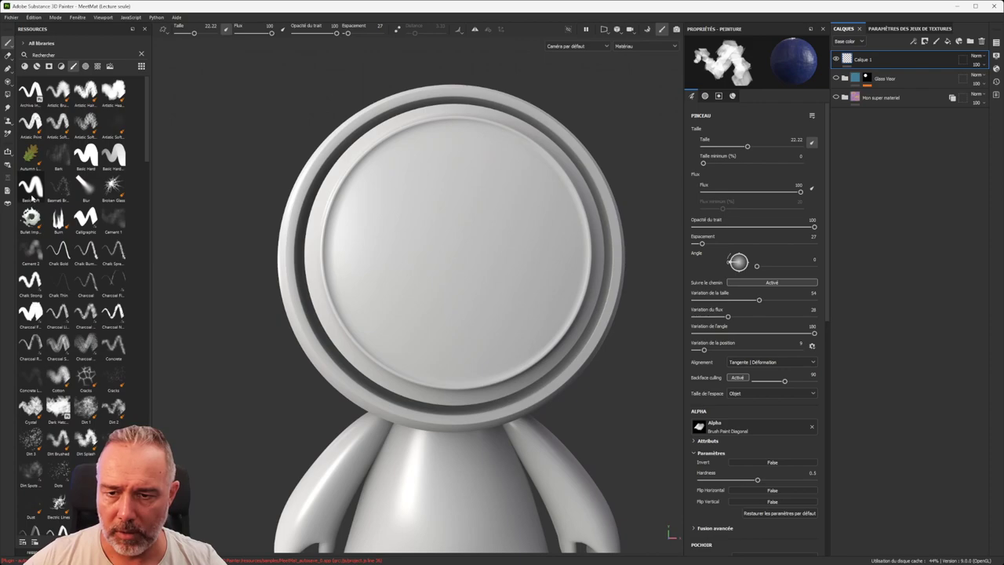
click(30, 186)
mouse_move(540, 205)
mouse_down()
mouse_move(392, 188)
mouse_move(421, 291)
mouse_move(405, 279)
mouse_up()
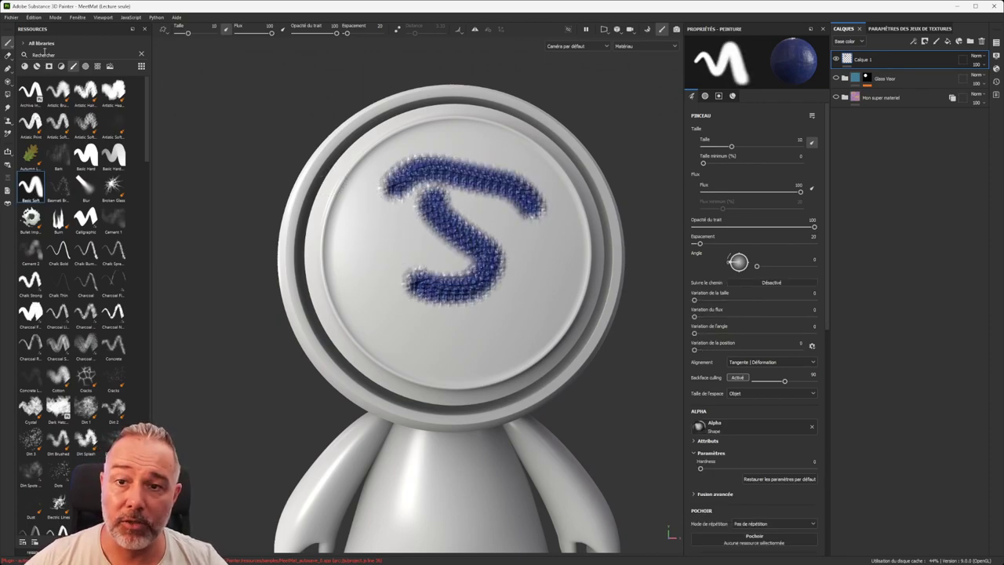
Step: Search the brush presets for "vg", load vg test, paint a curved test stroke across the face and undo that stroke
click(58, 55)
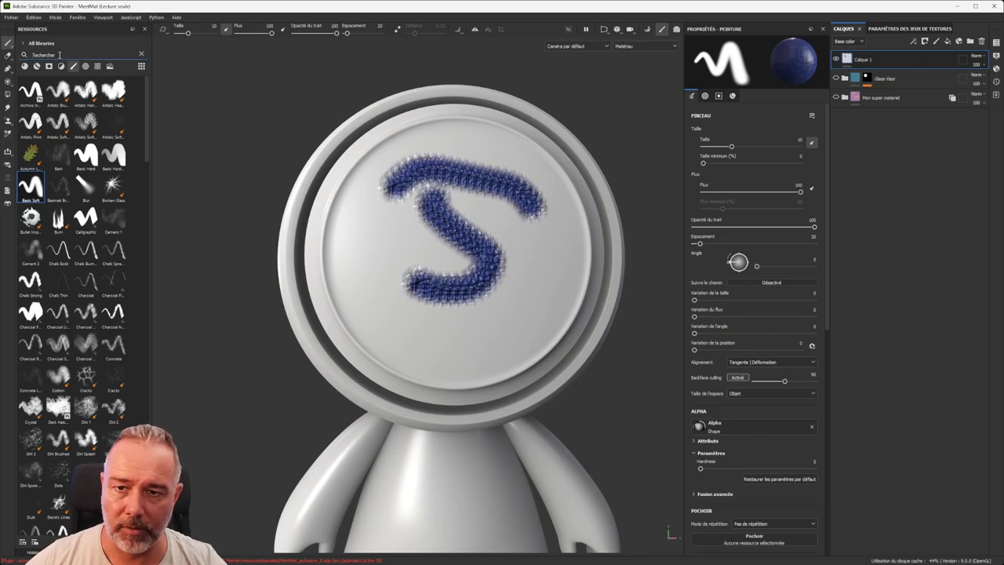
text(vg)
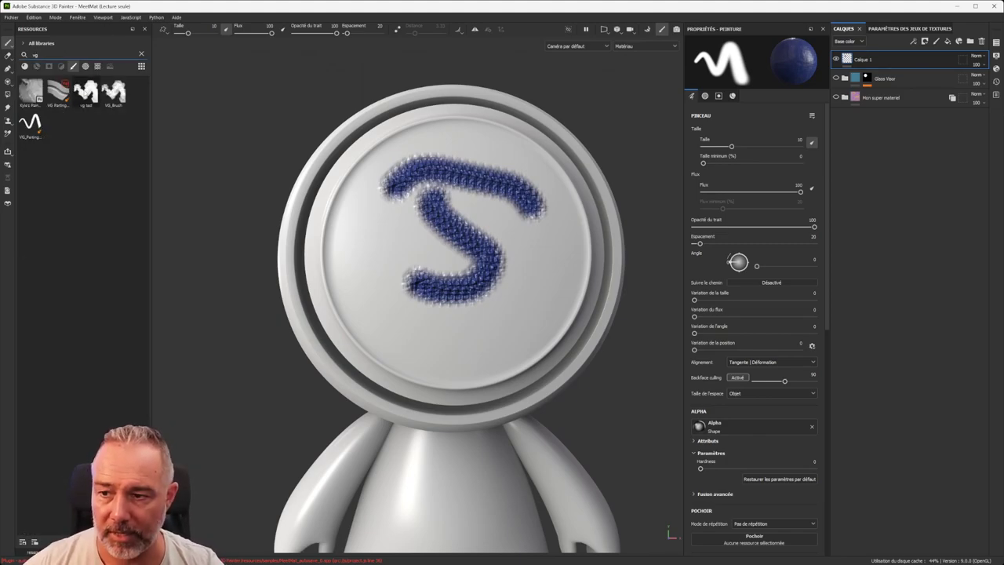
click(86, 92)
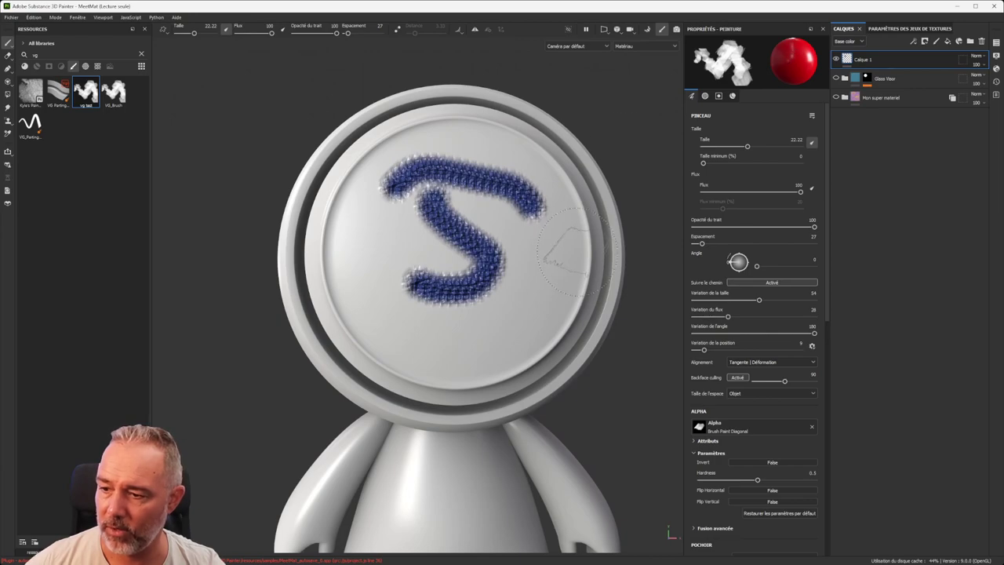
mouse_move(566, 262)
mouse_down()
mouse_move(480, 341)
mouse_move(345, 227)
mouse_move(333, 192)
mouse_up()
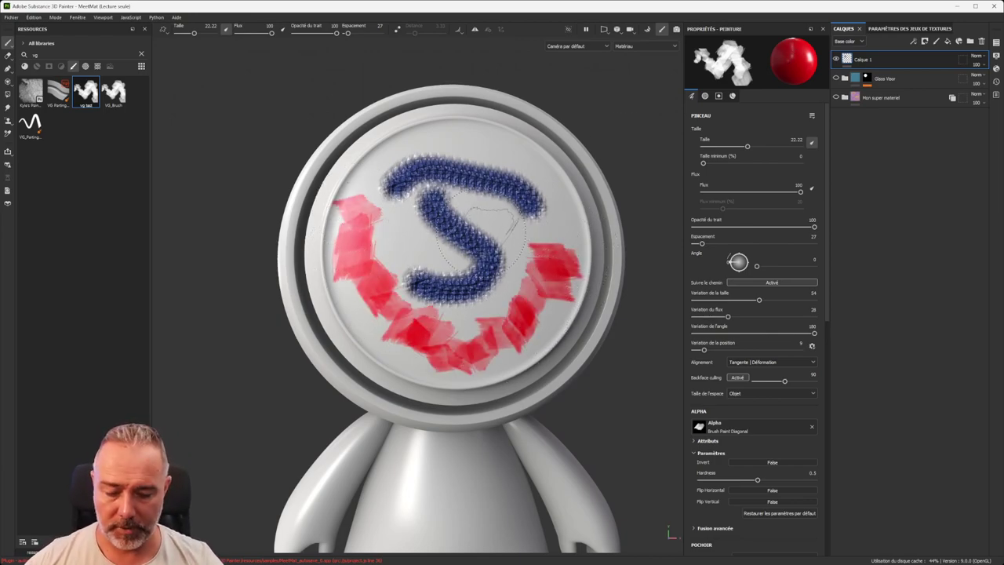
key(ctrl+z)
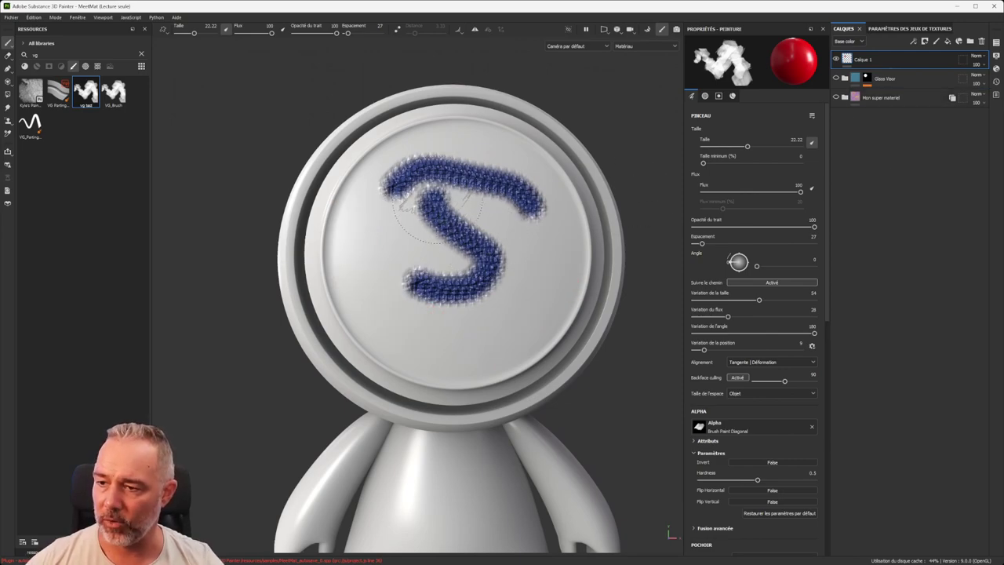
Step: Add a fill layer above the painted layer and hide the painted layer Calque 1
alt+drag(404, 204, 424, 222)
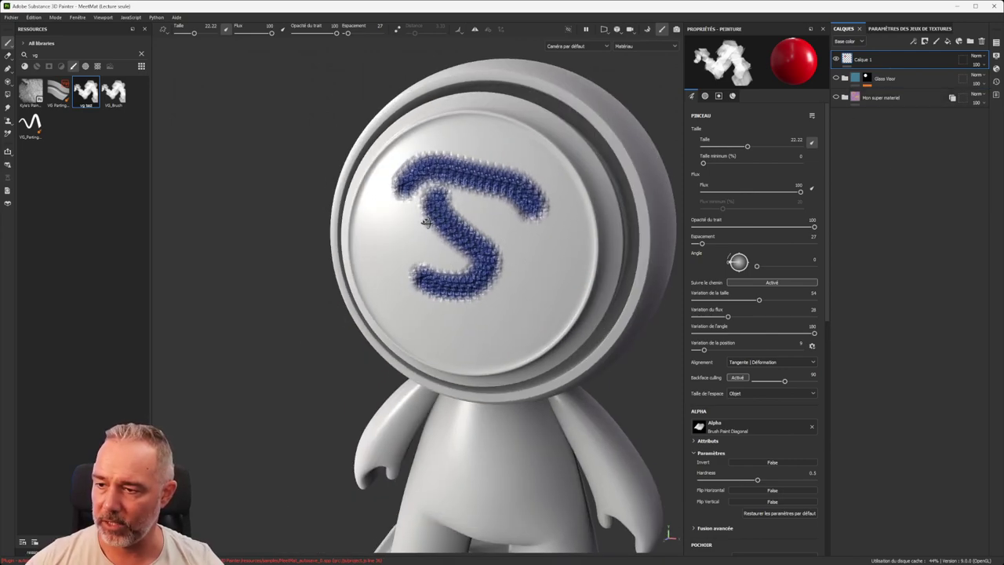
click(947, 42)
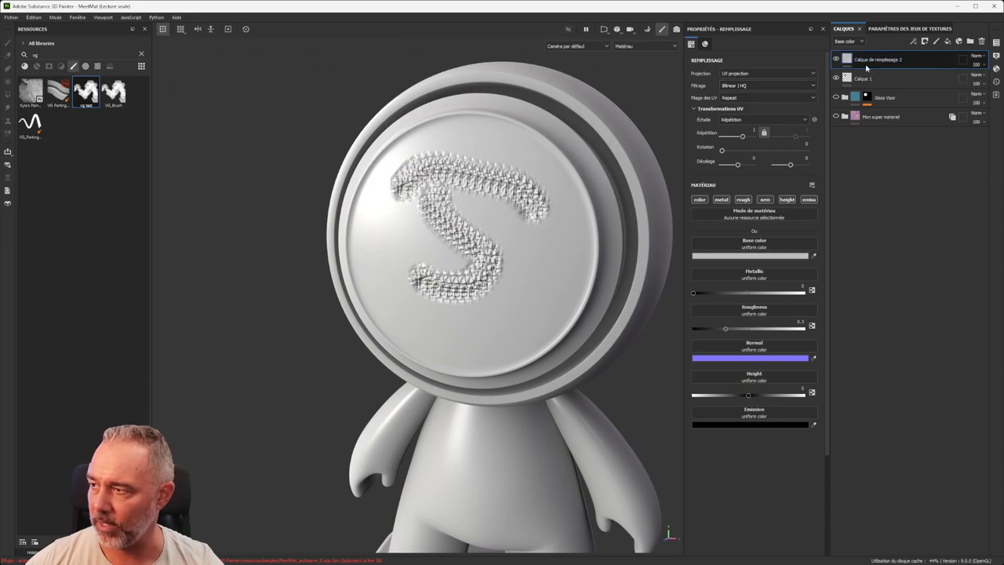
click(835, 79)
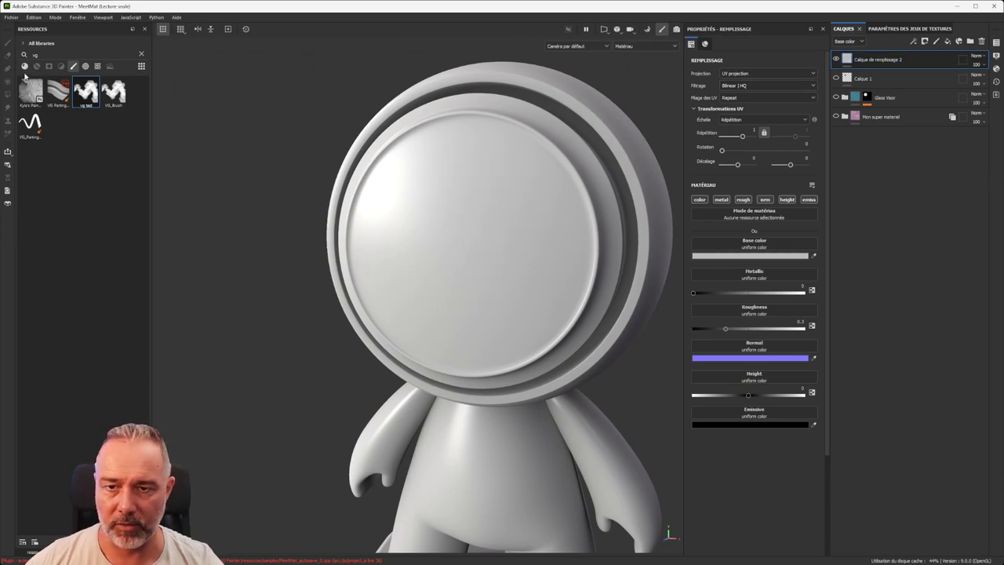
Step: Apply Fabric Ripstop and replace it with Fabric Tarpaulin on the fill layer, hiding that layer to show the painted strokes for comparison
click(142, 55)
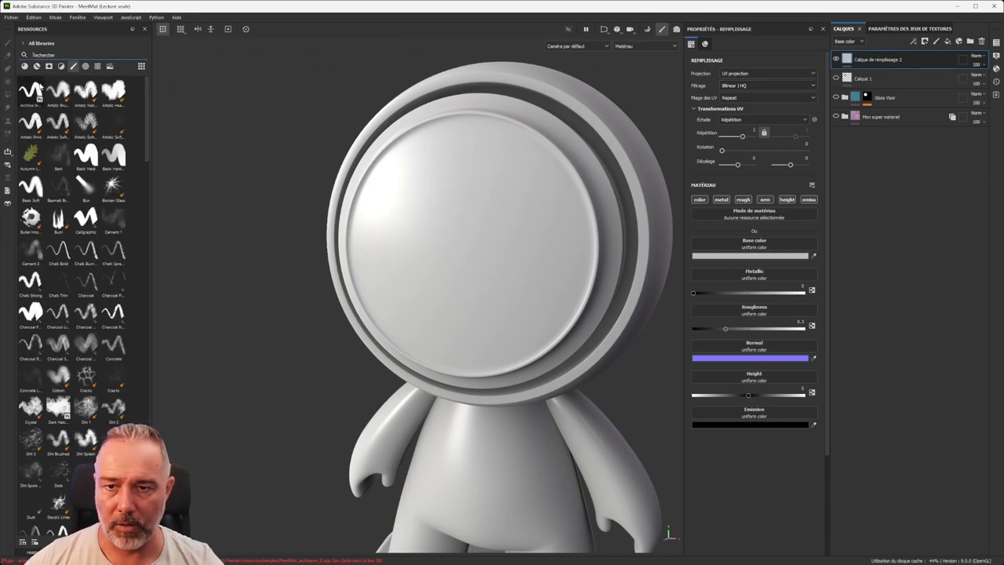
click(24, 66)
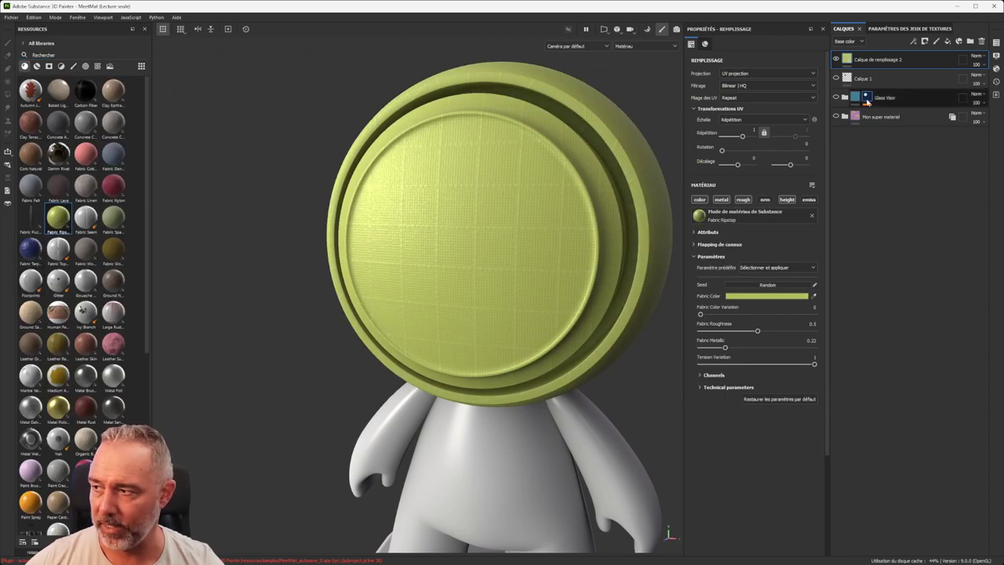
click(30, 250)
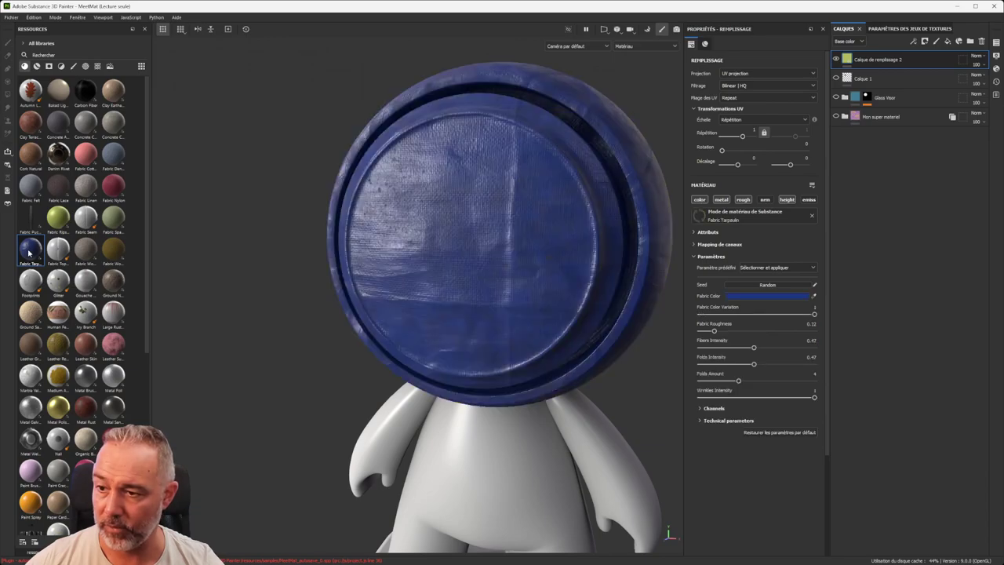
click(836, 59)
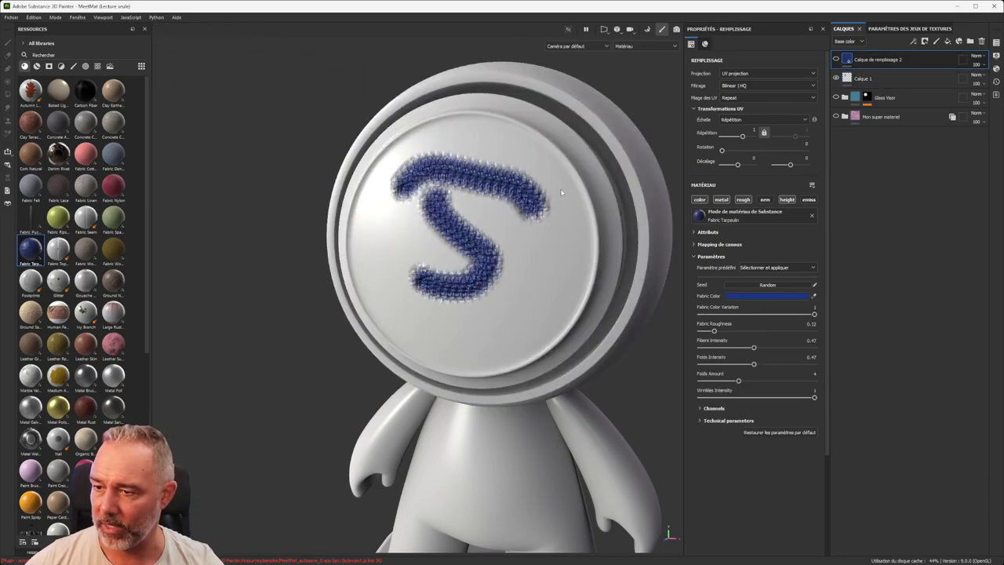
alt+drag(440, 228, 549, 228)
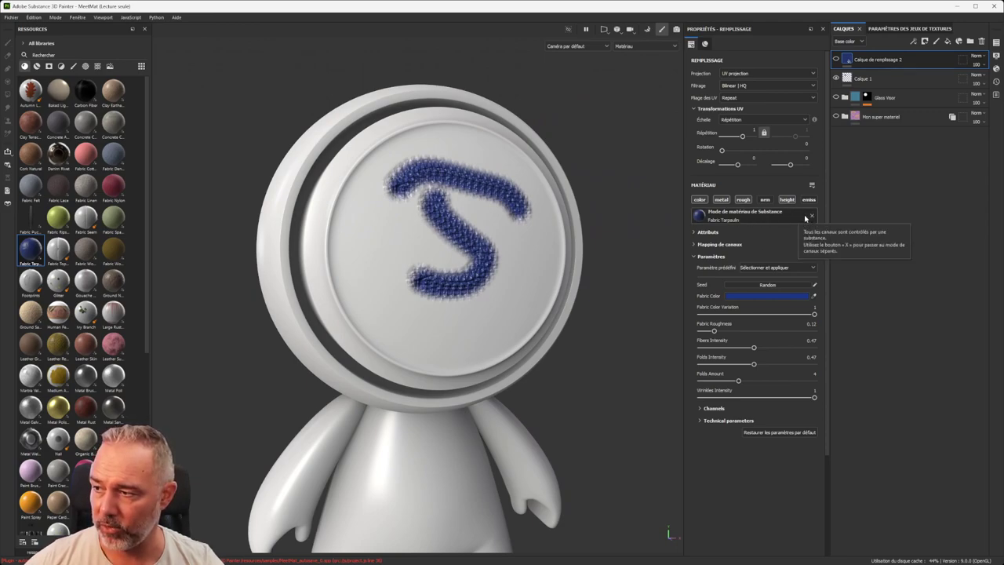
Step: Try Fabric Ripstop on the fill layer, select the paint layer Calque 1, and undo the fill layer's material change
click(58, 219)
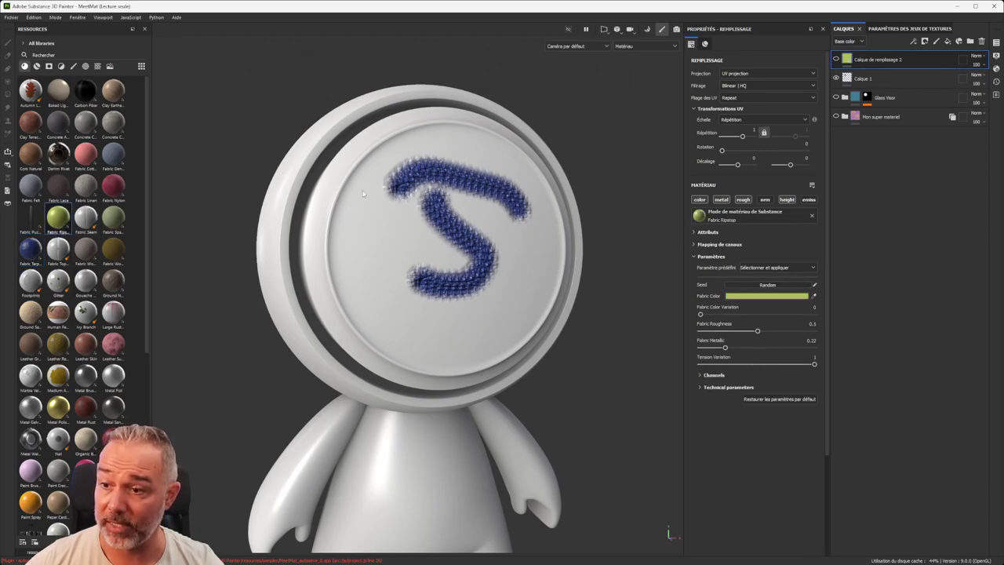
click(413, 221)
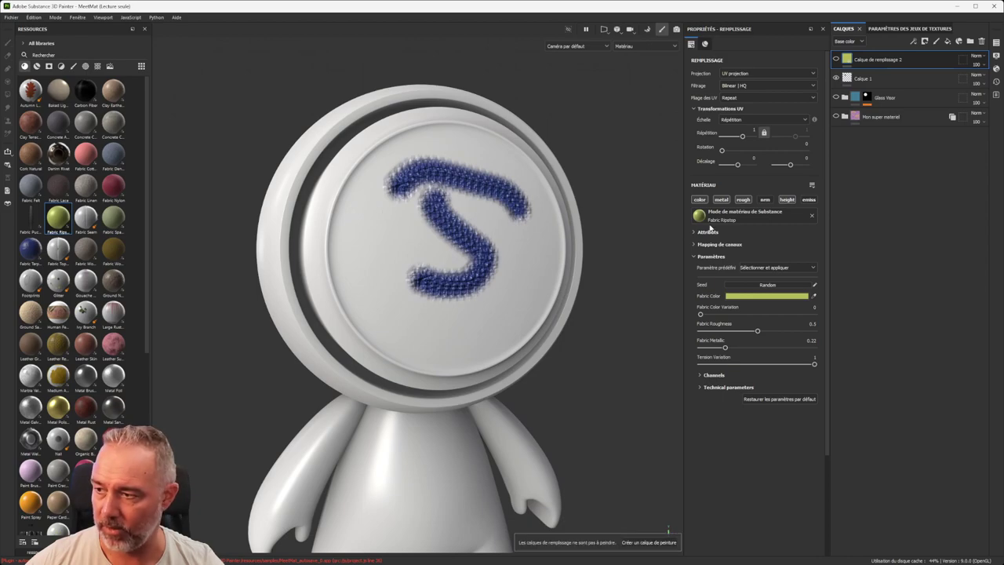
click(898, 60)
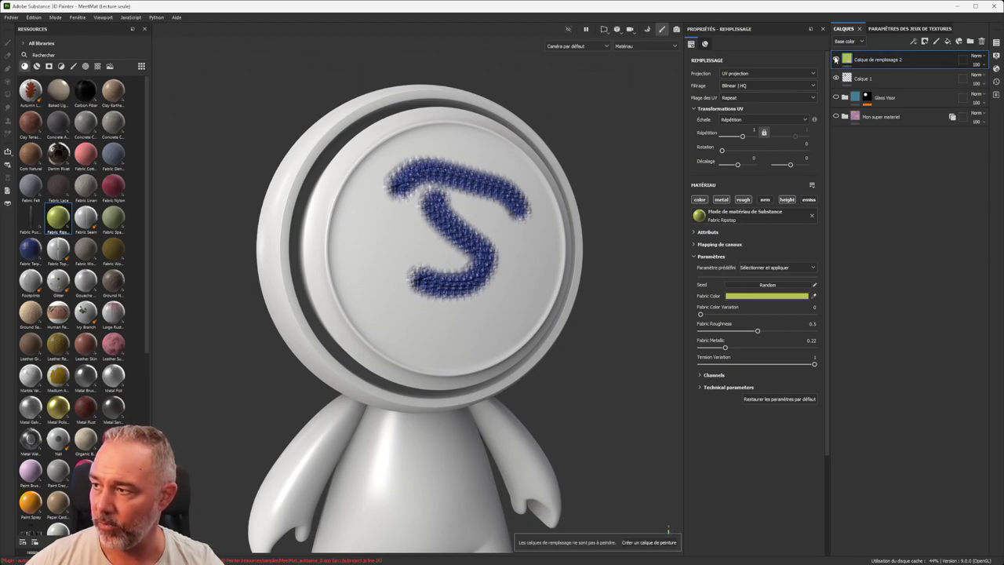
click(872, 78)
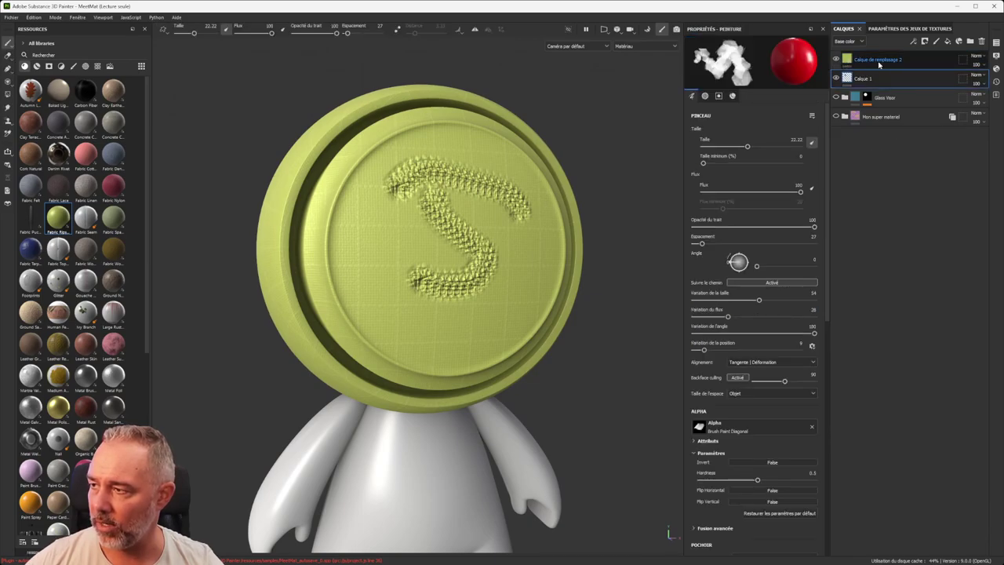
key(ctrl+z)
key(ctrl+z)
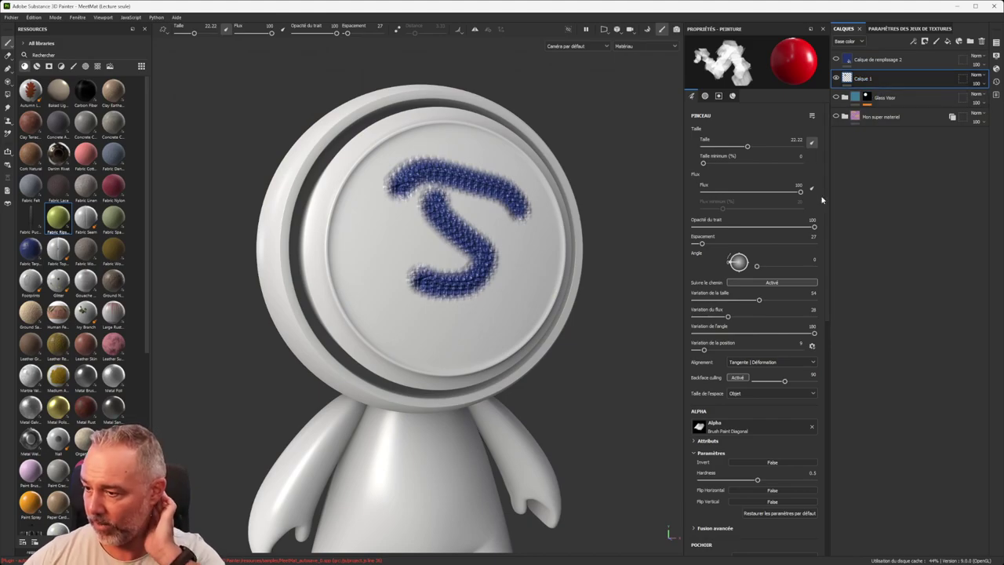
Step: Load Fabric Ripstop as the brush material and paint a curved stroke around the blue strokes on the face
scroll(760, 283, down, 5)
scroll(763, 281, up, 1)
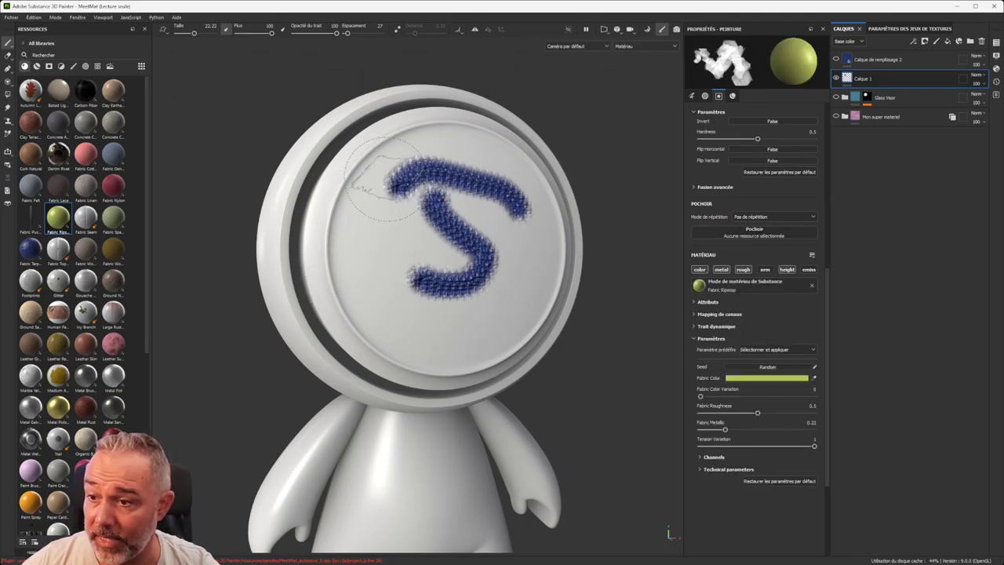
mouse_move(381, 210)
mouse_down()
mouse_move(396, 339)
mouse_move(508, 309)
mouse_move(539, 233)
mouse_up()
scroll(536, 236, up, 3)
scroll(529, 235, down, 3)
scroll(530, 235, down, 2)
alt+drag(529, 236, 396, 240)
scroll(415, 234, up, 3)
scroll(415, 234, down, 3)
alt+middle_drag(472, 230, 410, 240)
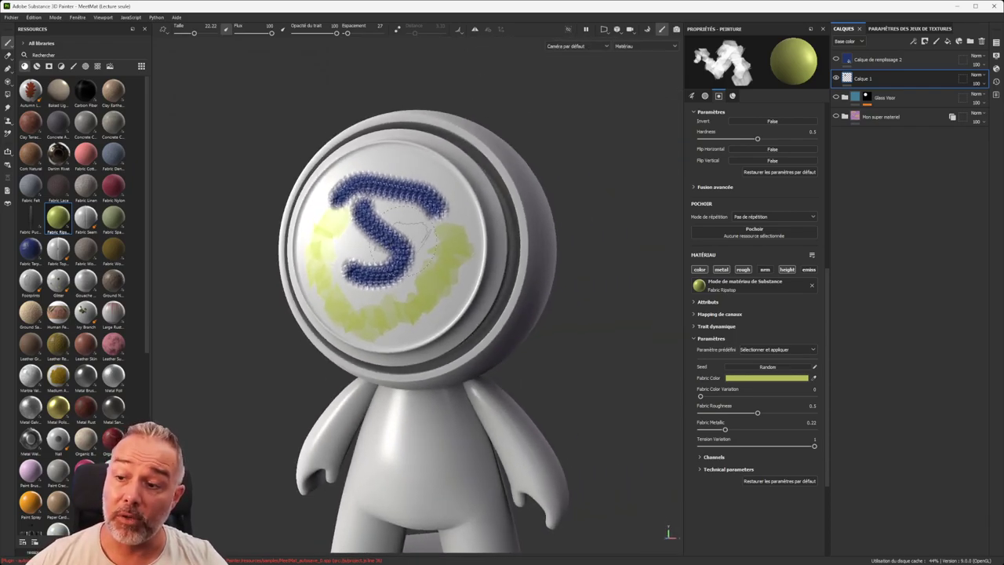
scroll(412, 235, up, 2)
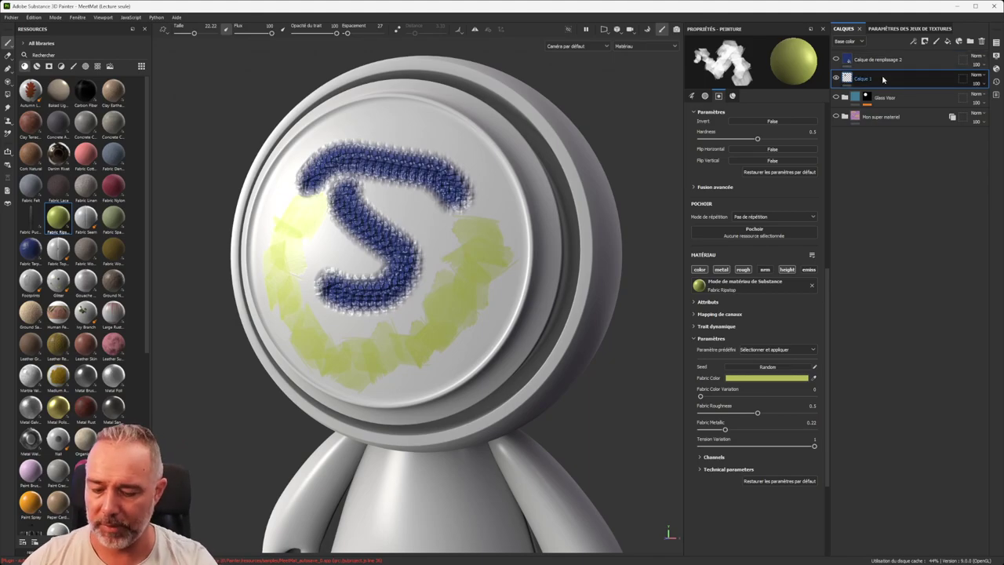
Step: Delete the painted layer, show the fill layer again, and replace it with a new empty paint layer
key(Delete)
click(835, 59)
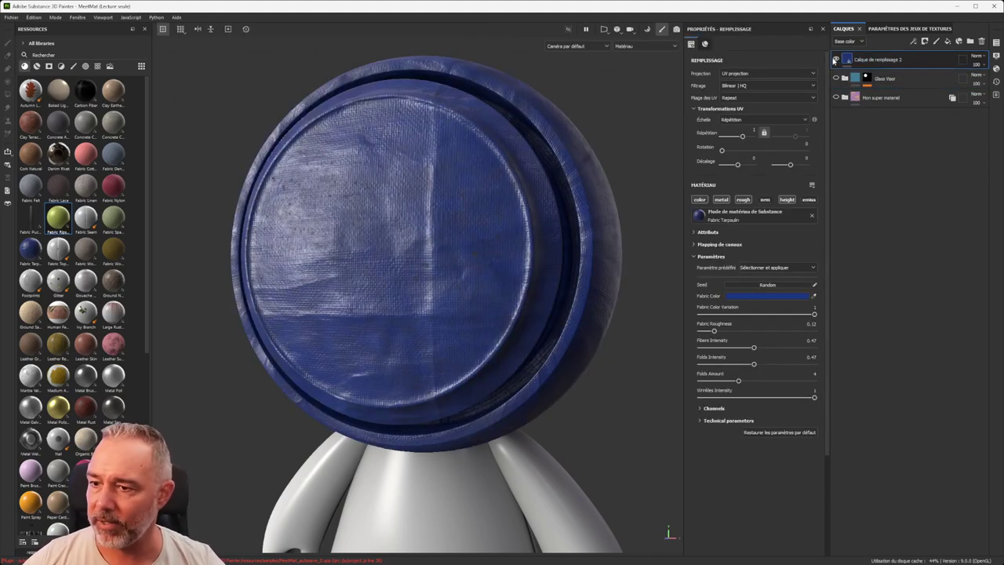
double_click(902, 61)
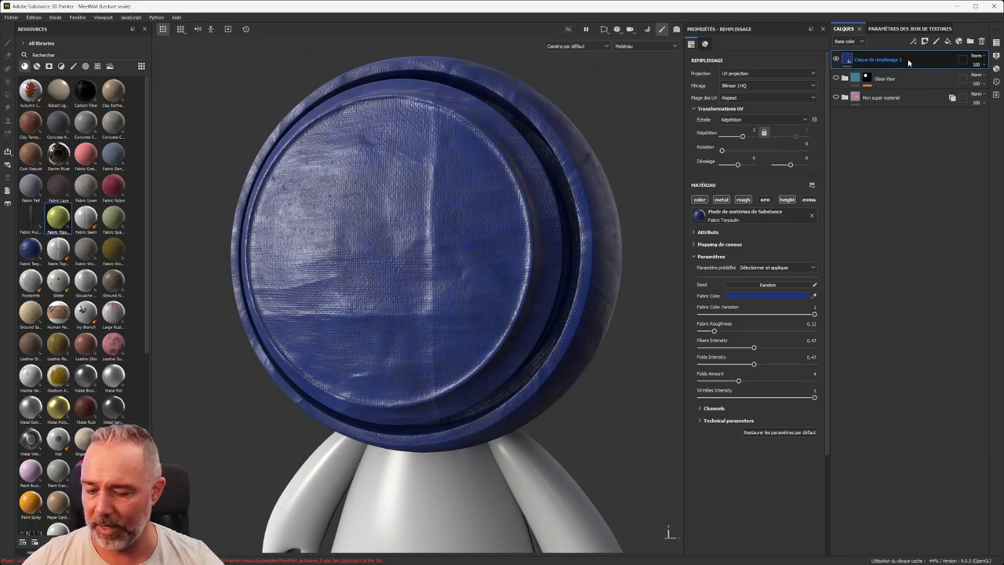
key(Delete)
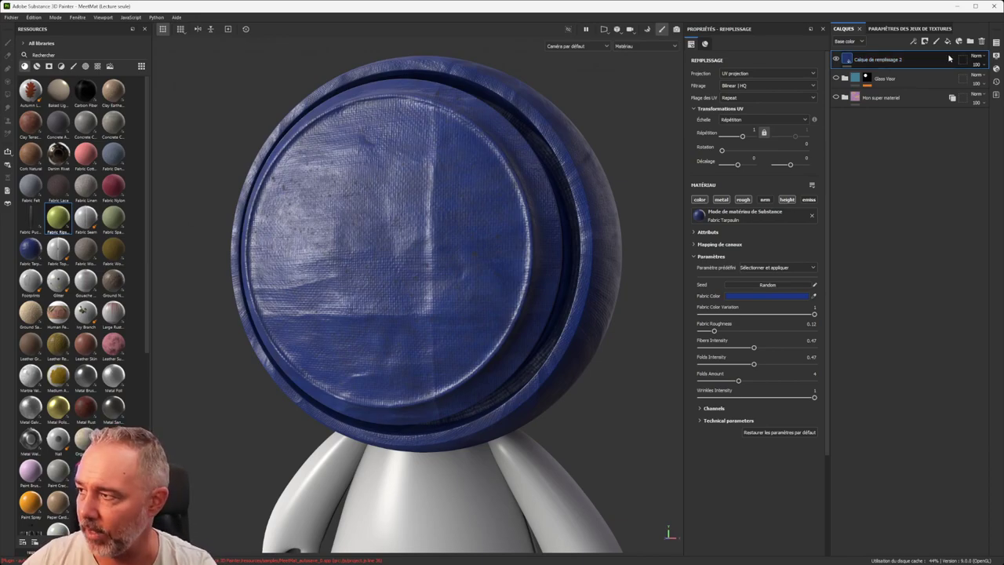
Step: Load the Fabric Tarpaulin material and the Basic Hard brush preset for painting
click(32, 254)
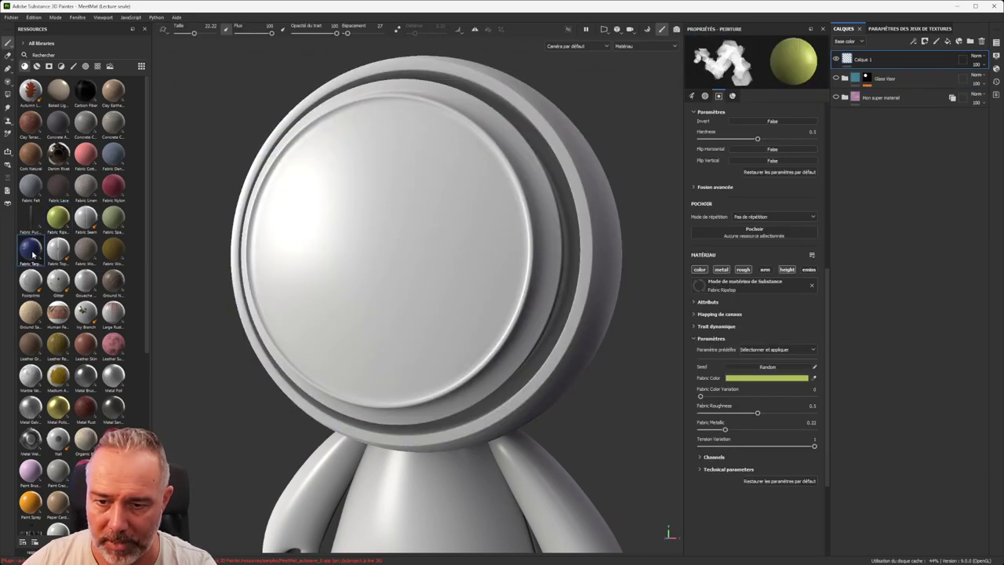
click(71, 67)
click(85, 157)
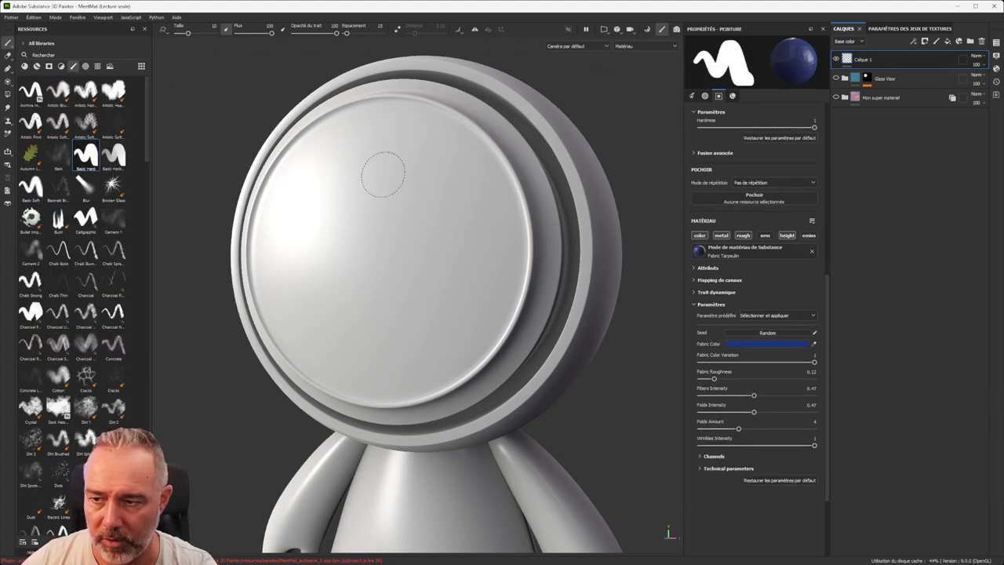
scroll(424, 166, up, 2)
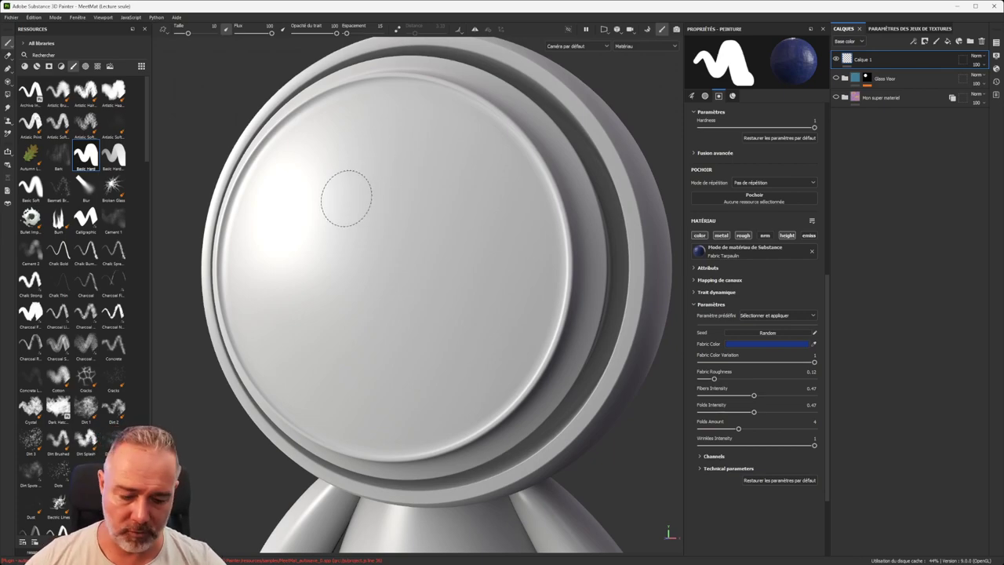
Step: Enlarge the brush and paint wide, overlapping tarpaulin strokes across the face, examining the fabric detail up close
mouse_move(341, 197)
ctrl+right_down()
mouse_move(400, 197)
mouse_move(335, 197)
ctrl+right_up()
mouse_move(420, 162)
mouse_down()
mouse_move(375, 159)
mouse_move(313, 188)
mouse_move(293, 240)
mouse_move(305, 299)
mouse_move(349, 319)
mouse_move(357, 345)
mouse_move(427, 345)
mouse_move(512, 221)
mouse_up()
scroll(514, 251, up, 5)
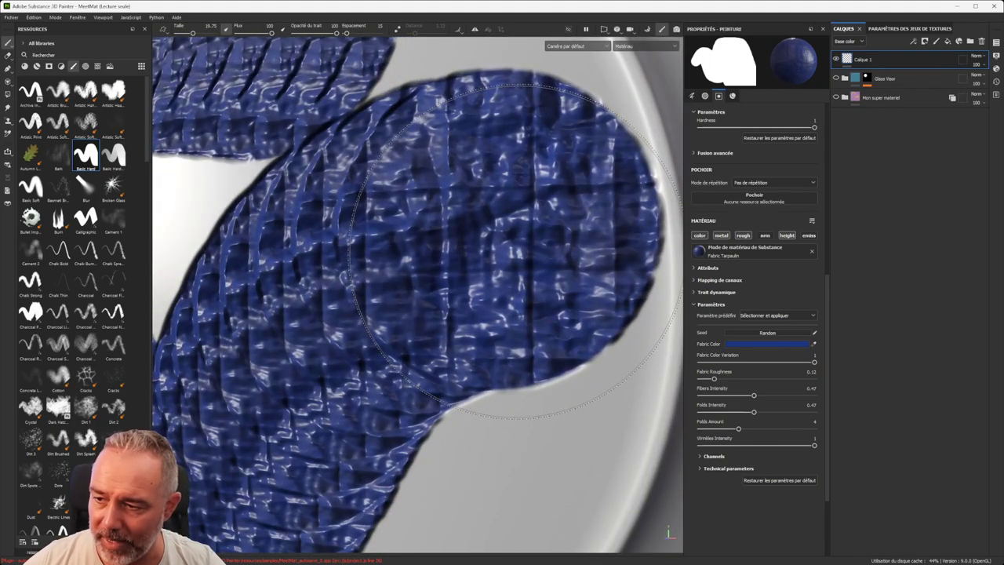
scroll(511, 251, down, 4)
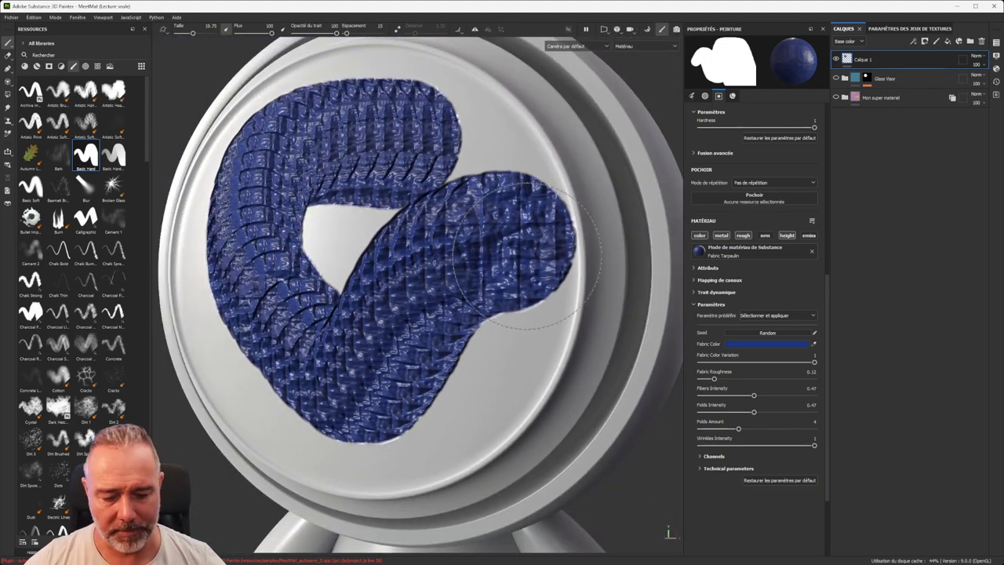
Step: Undo the wide tarpaulin strokes so the face is blank
key(ctrl+z)
key(ctrl+z)
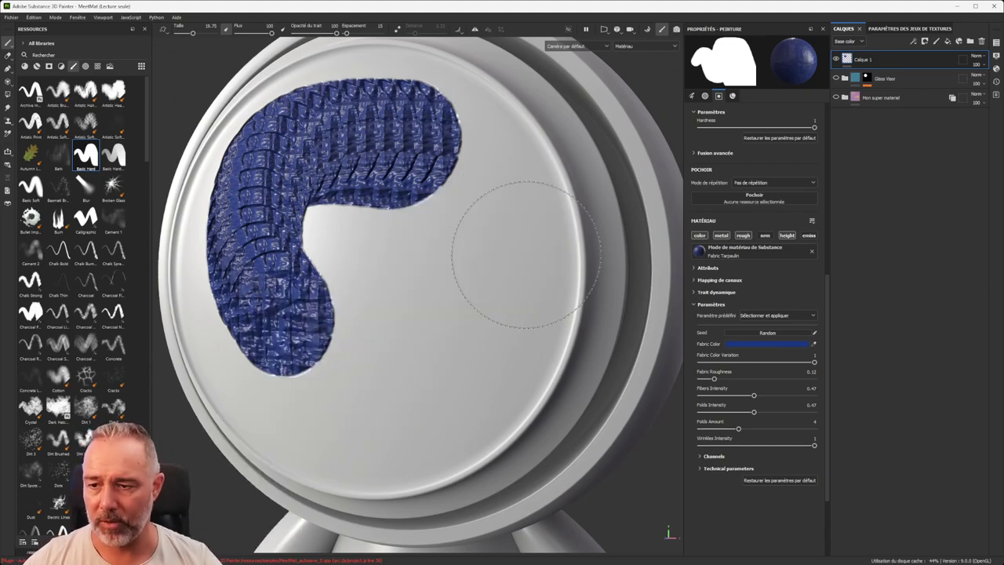
scroll(502, 254, up, 1)
scroll(470, 257, down, 5)
mouse_move(376, 256)
alt+mouse_down()
mouse_move(406, 259)
mouse_move(482, 221)
alt+mouse_up()
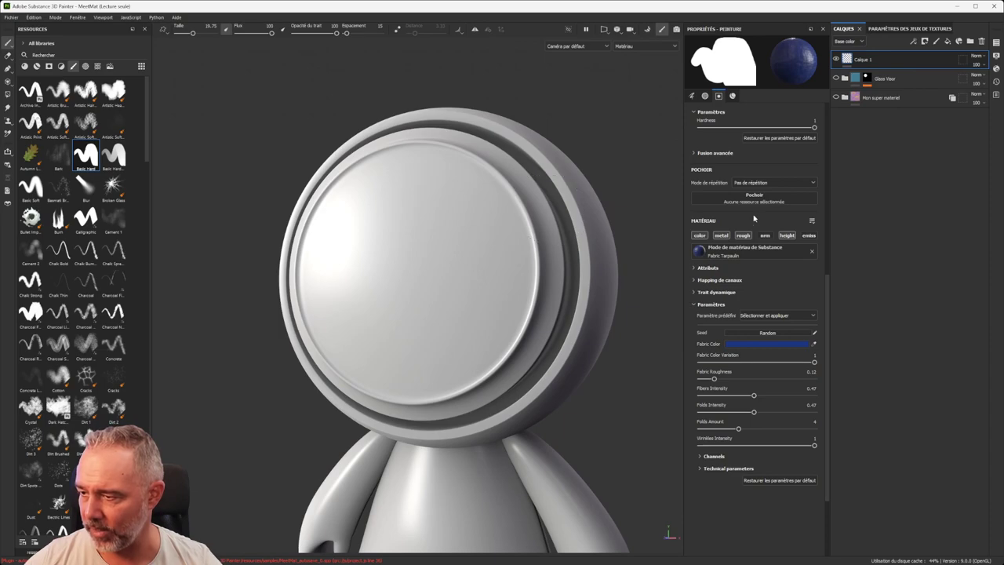
Step: Load the Anisotropic Noise stencil, paint a tarpaulin stroke across the face through it, undo the stroke and remove the stencil
scroll(753, 221, up, 5)
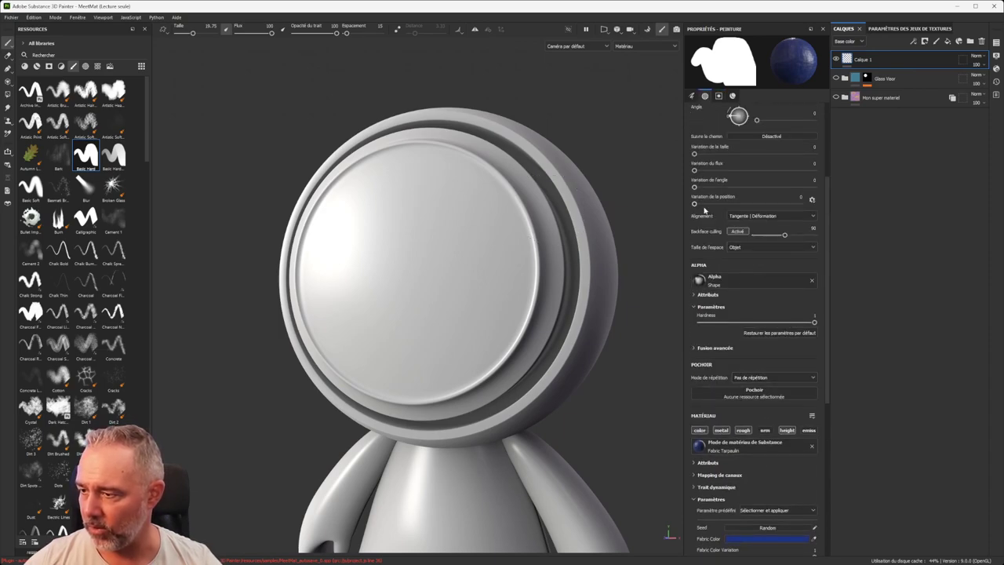
scroll(709, 366, down, 1)
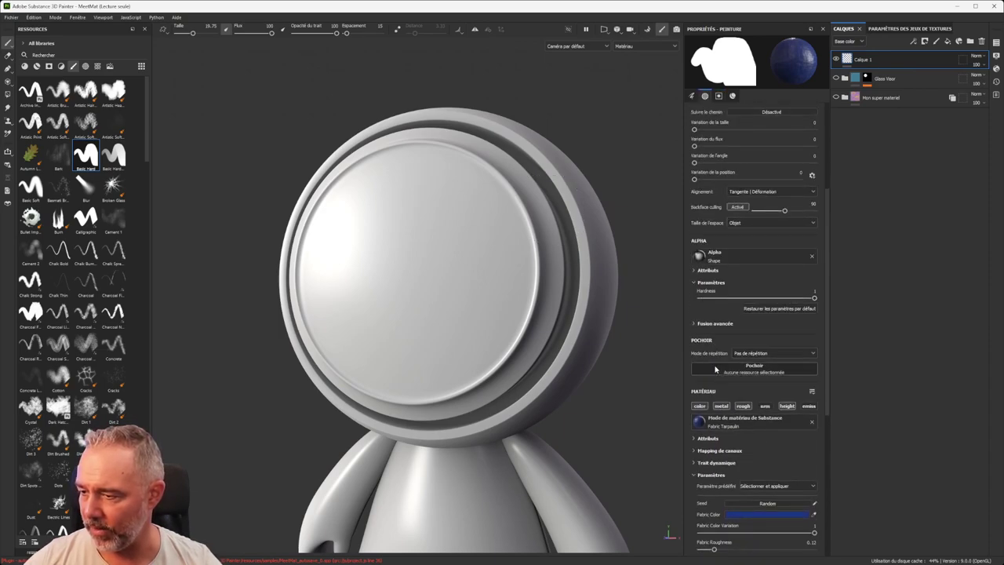
click(760, 373)
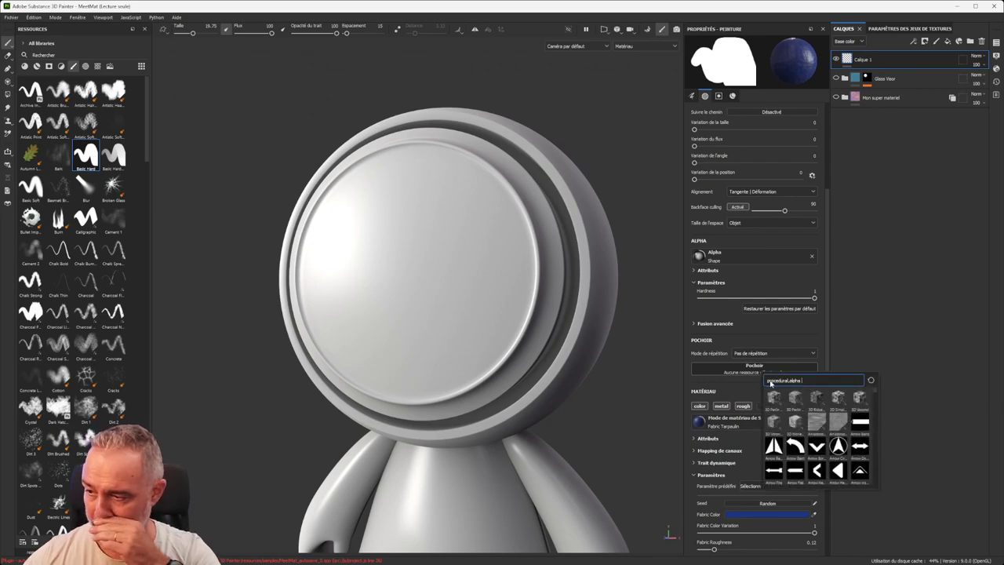
click(818, 423)
mouse_move(426, 191)
mouse_down()
mouse_move(337, 228)
mouse_move(380, 255)
mouse_move(396, 310)
mouse_move(433, 333)
mouse_up()
key(s)
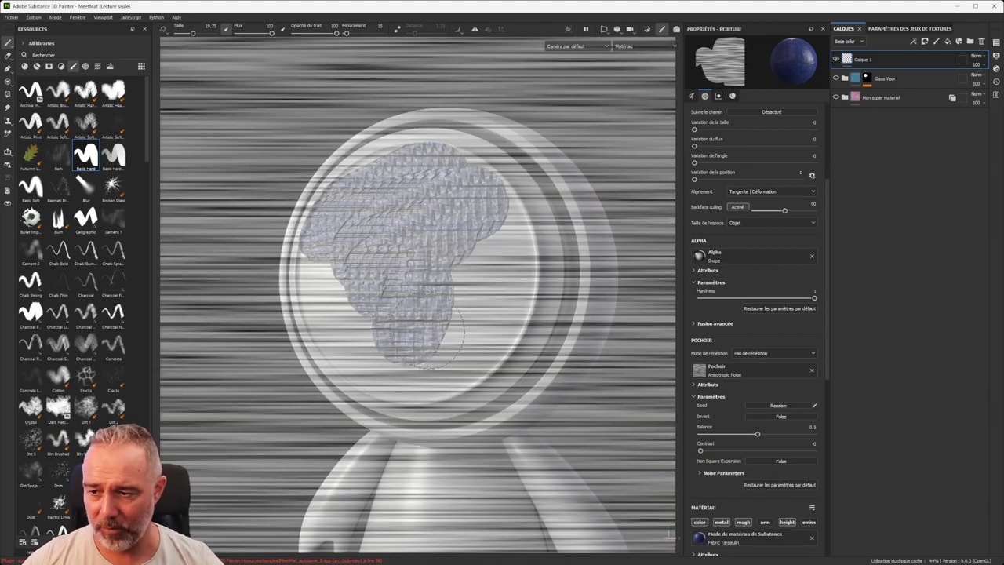
key(ctrl+z)
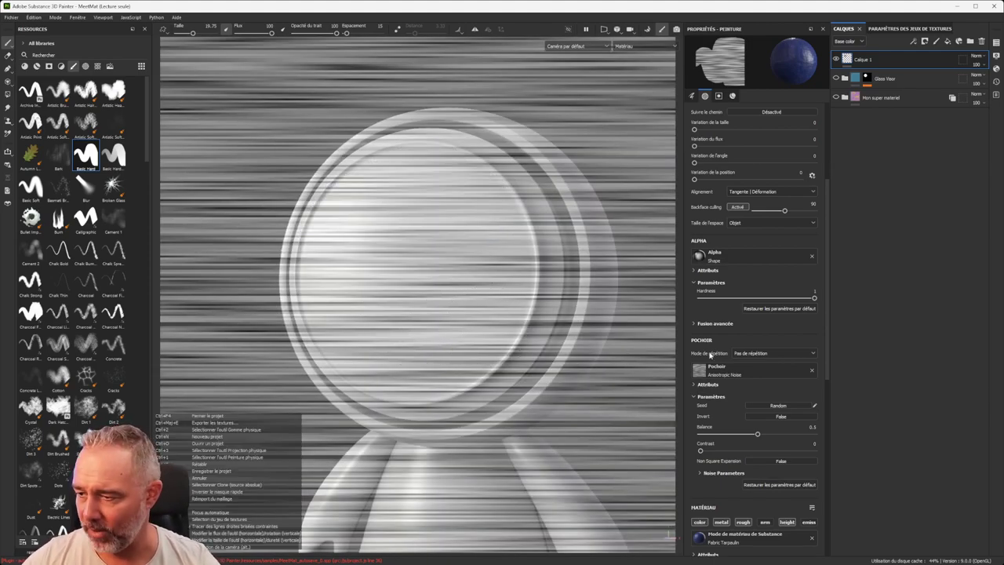
click(811, 370)
Step: Try the Arrow Bend Split stencil over the MeetMat head, checking its placement while moving the model, and remove it
click(753, 372)
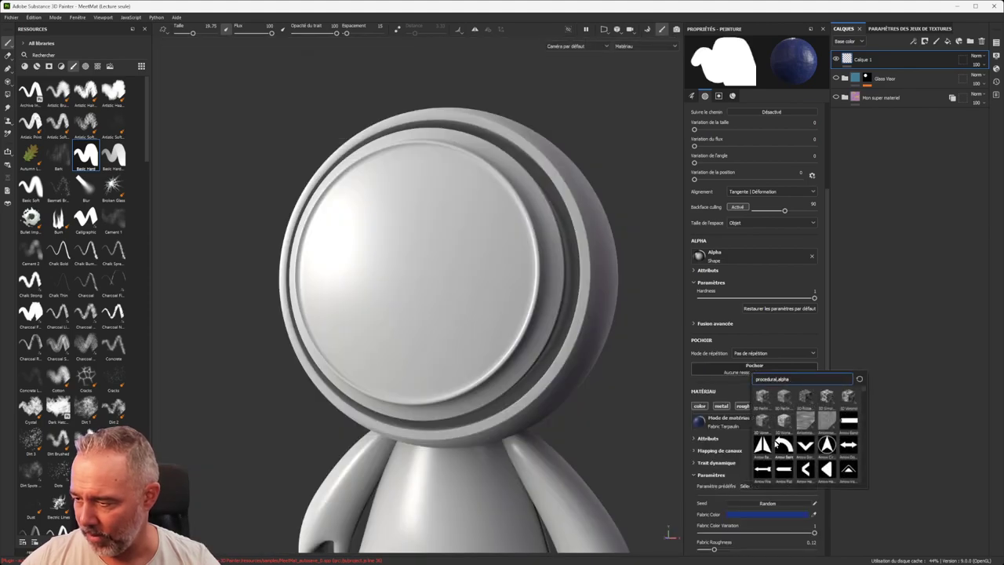
click(762, 445)
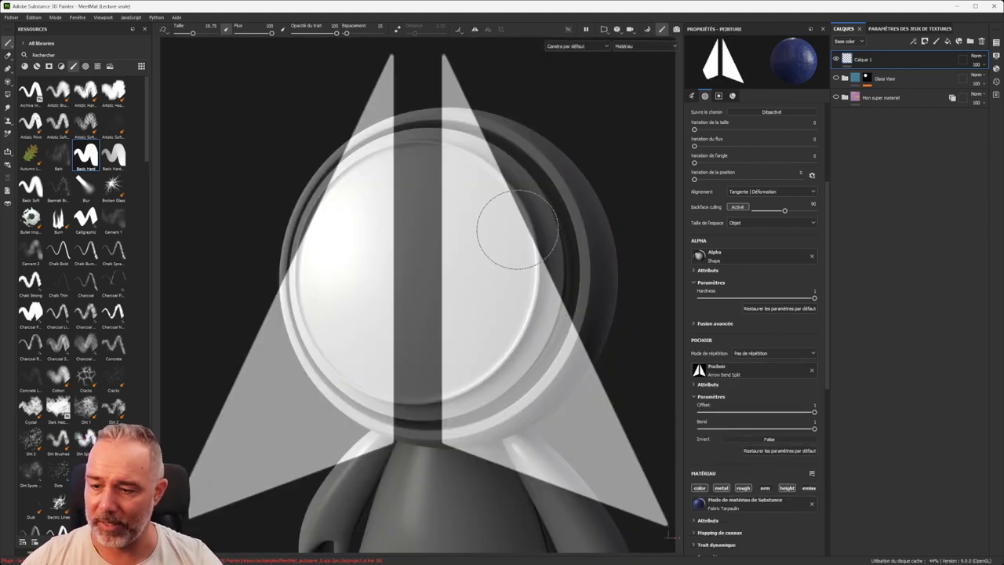
key(ctrl)
key(ctrl)
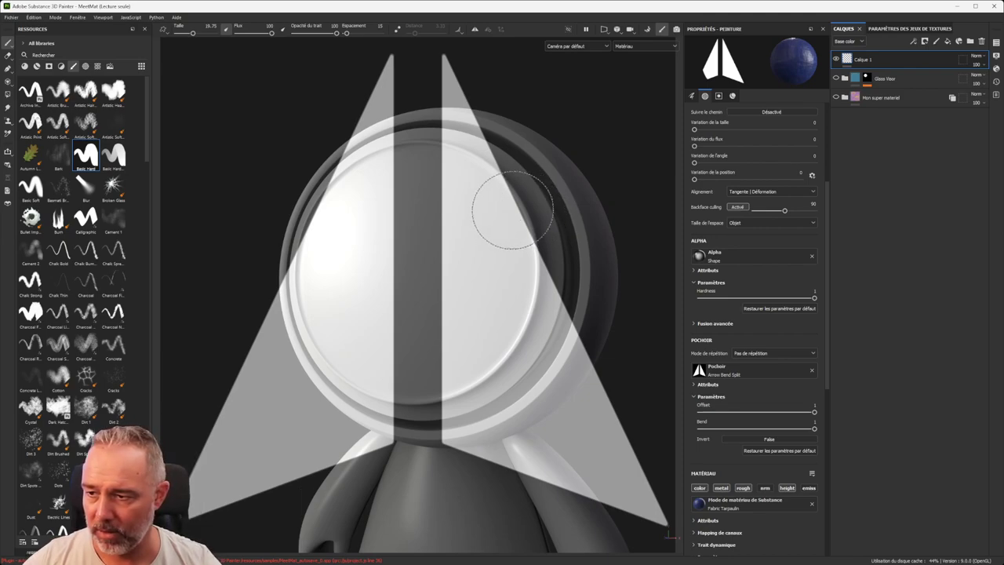
mouse_move(509, 205)
alt+mouse_down()
mouse_move(494, 218)
mouse_move(505, 214)
alt+mouse_up()
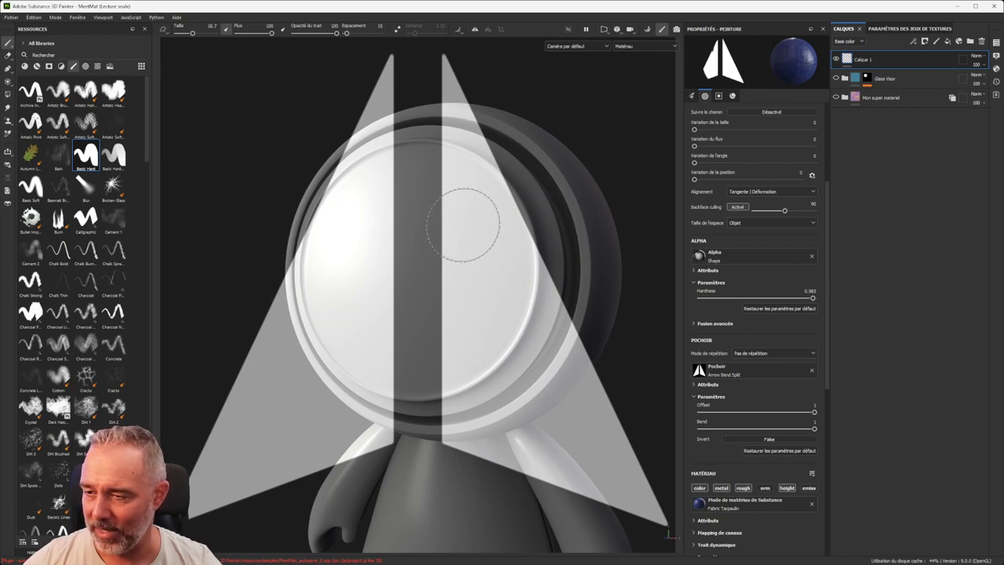
shift+right_drag(468, 223, 470, 196)
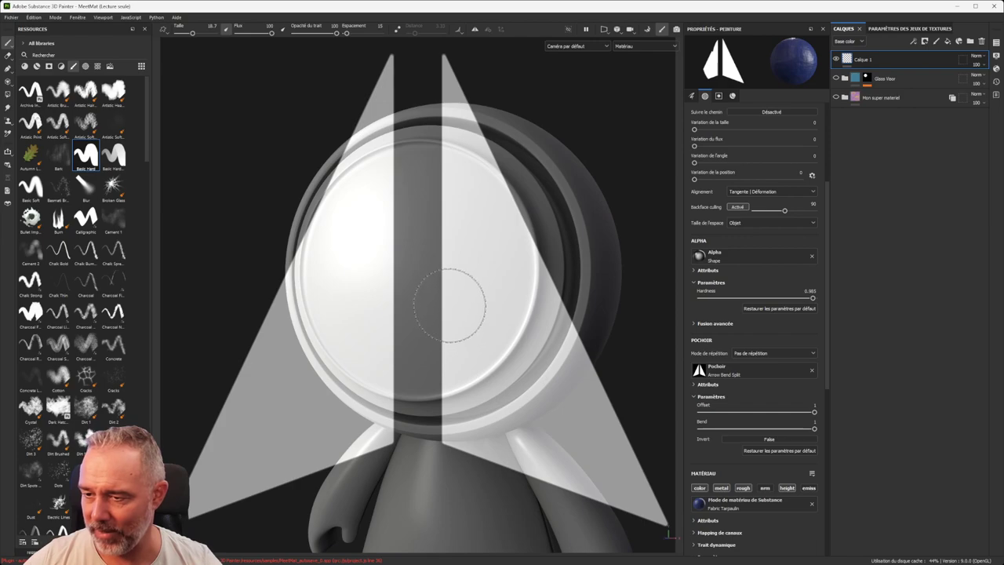
mouse_move(461, 256)
alt+right_down()
mouse_move(470, 256)
mouse_move(444, 256)
mouse_move(435, 269)
alt+right_up()
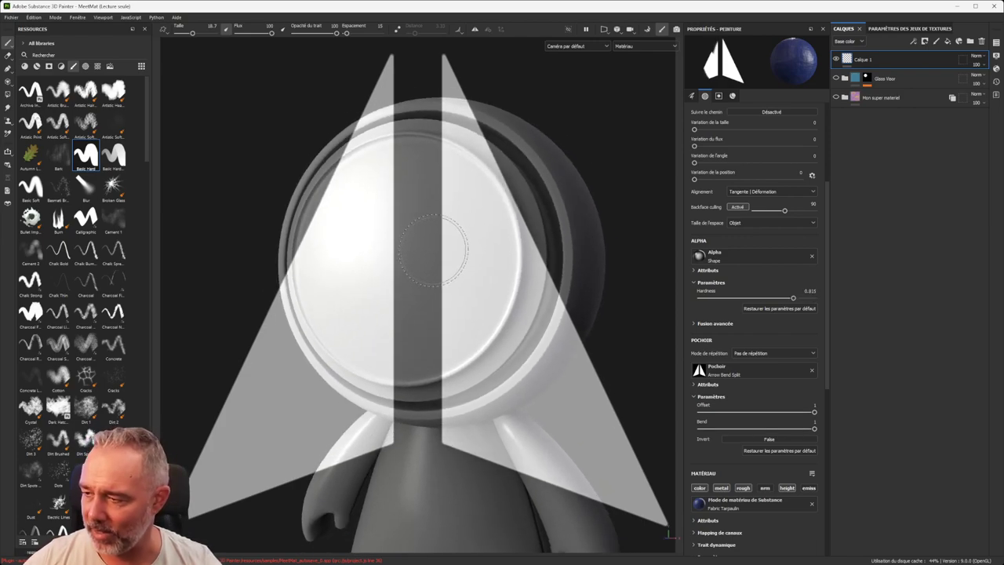
click(812, 370)
mouse_move(385, 250)
alt+mouse_down()
mouse_move(368, 236)
mouse_move(355, 296)
mouse_move(374, 265)
alt+mouse_up()
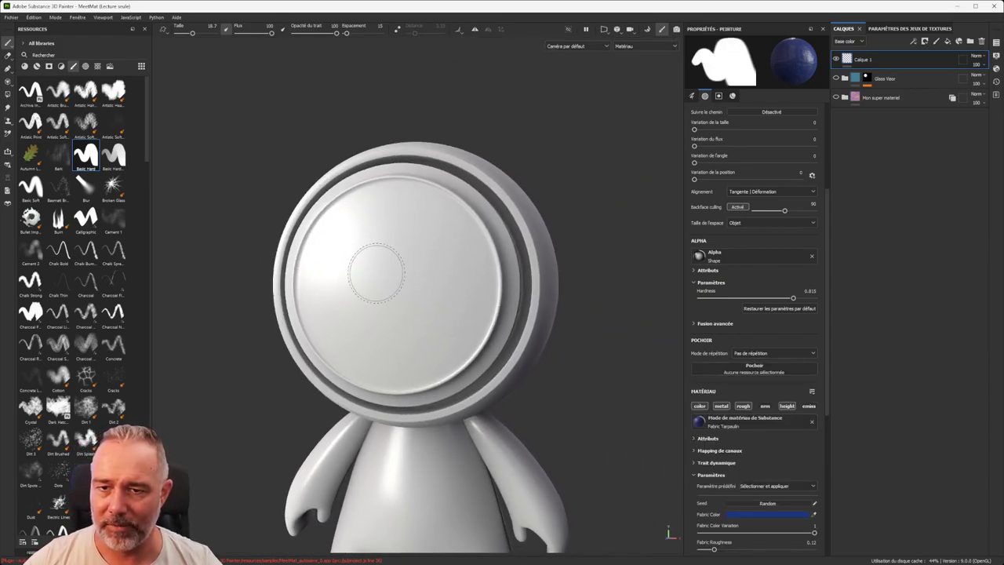
Step: Switch to the Projection tool and load the Fabric Tarpaulin material for it
click(7, 81)
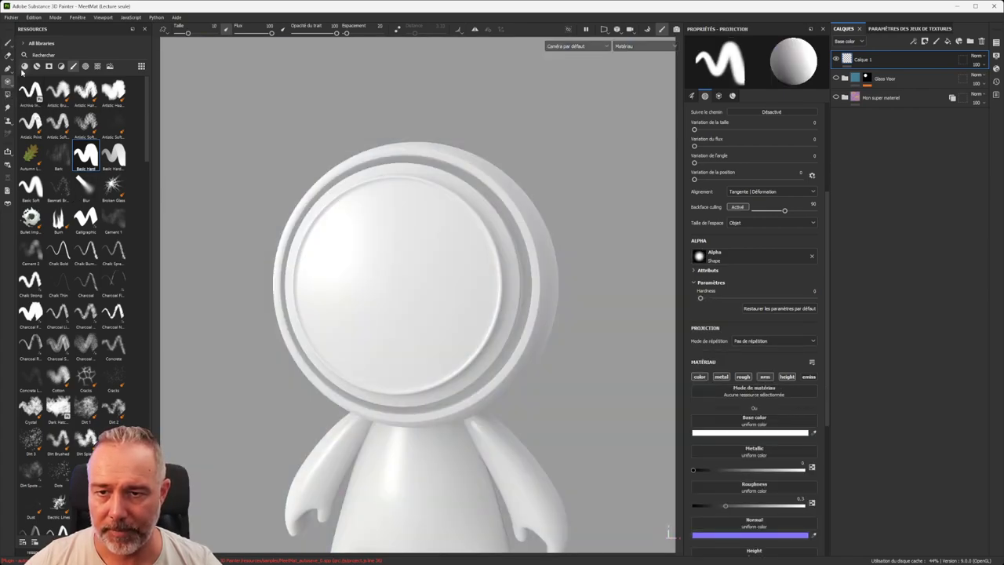
click(782, 390)
scroll(832, 430, down, 3)
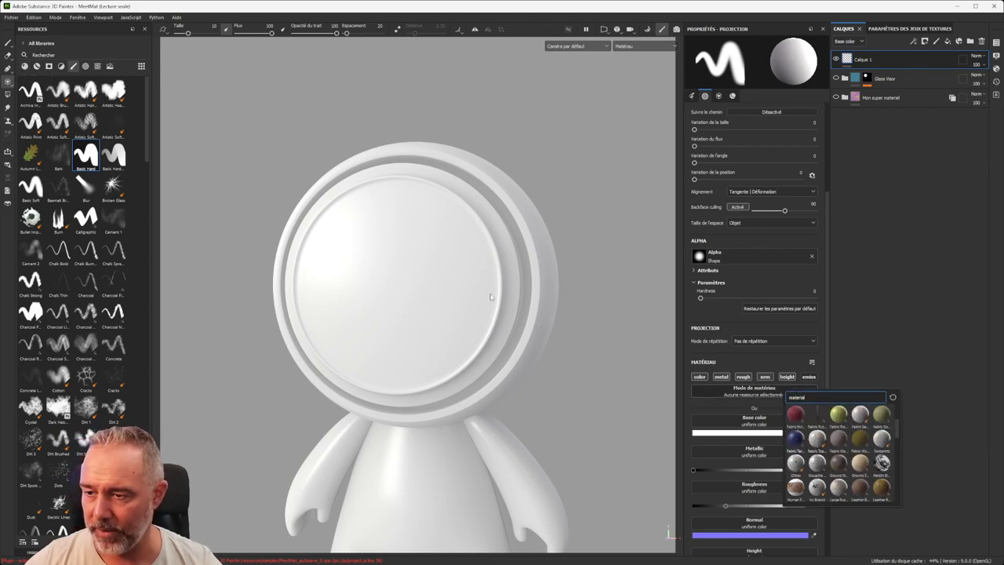
click(795, 438)
Step: Paint projected tarpaulin across the face from several viewing angles until most of the disc is covered
mouse_move(389, 220)
mouse_down()
mouse_move(329, 251)
mouse_move(310, 294)
mouse_move(396, 322)
mouse_move(386, 304)
mouse_move(345, 376)
mouse_move(444, 345)
mouse_up()
alt+drag(392, 371, 363, 347)
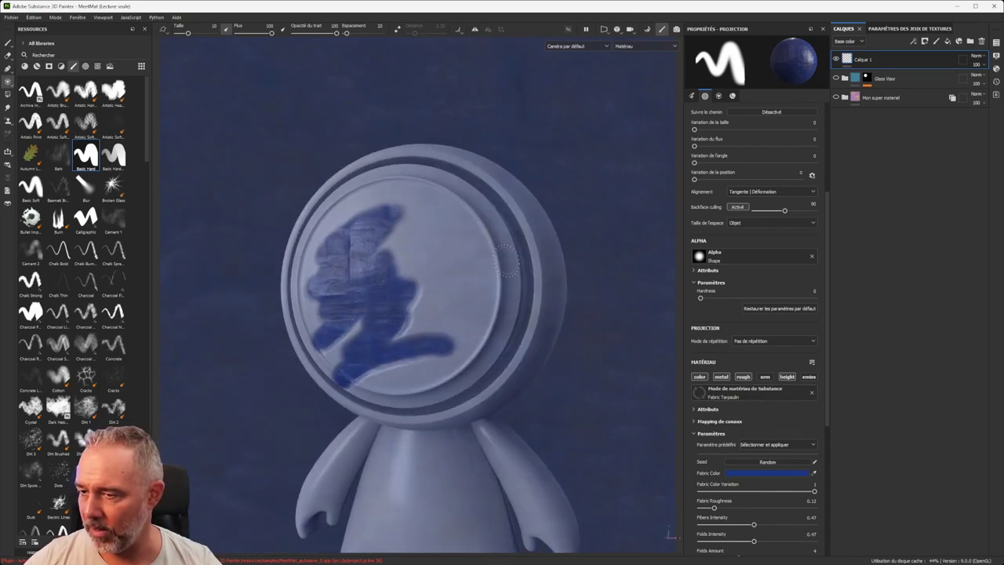
alt+drag(506, 260, 475, 256)
mouse_move(398, 215)
mouse_down()
mouse_move(396, 235)
mouse_move(443, 321)
mouse_move(445, 307)
mouse_up()
alt+drag(440, 268, 443, 284)
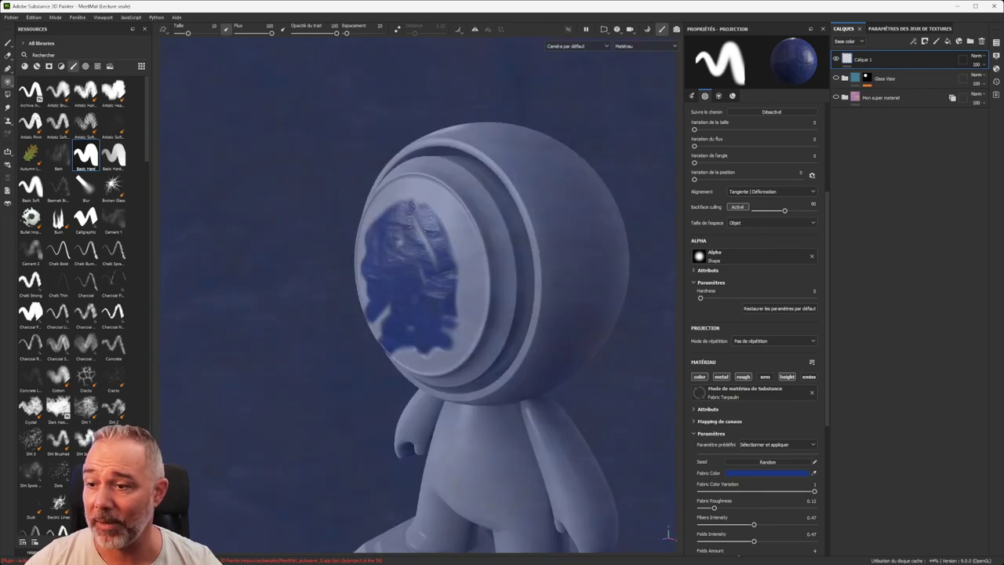
mouse_move(414, 208)
mouse_down()
mouse_move(352, 239)
mouse_move(383, 330)
mouse_move(471, 336)
mouse_move(471, 258)
mouse_move(451, 200)
mouse_move(427, 187)
mouse_up()
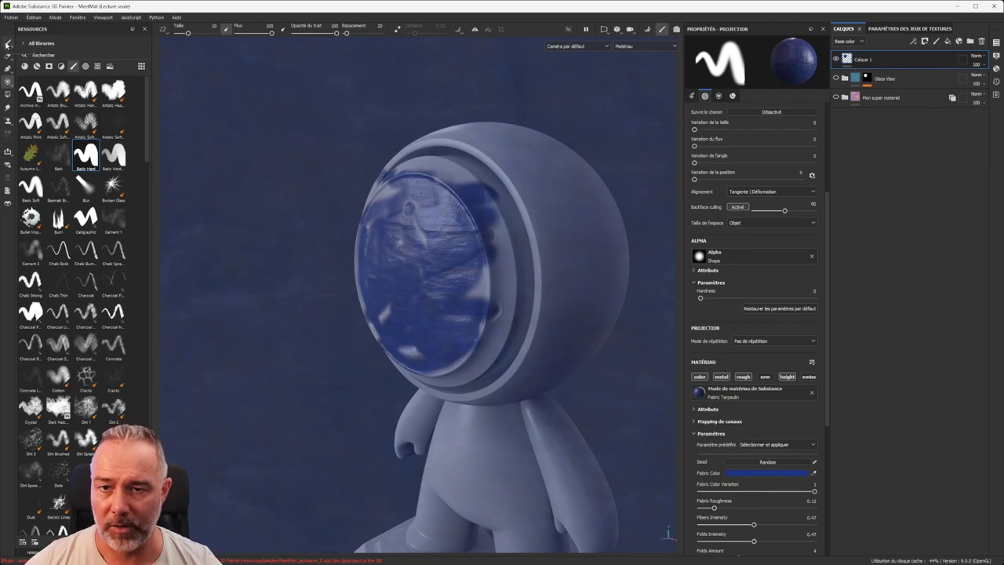
Step: Compare the projected tarpaulin with a regular brush stroke on the face, and delete the paint layer
mouse_move(443, 206)
alt+mouse_down()
mouse_move(496, 216)
mouse_move(386, 205)
mouse_move(377, 213)
alt+mouse_up()
scroll(493, 221, up, 3)
alt+drag(528, 235, 480, 250)
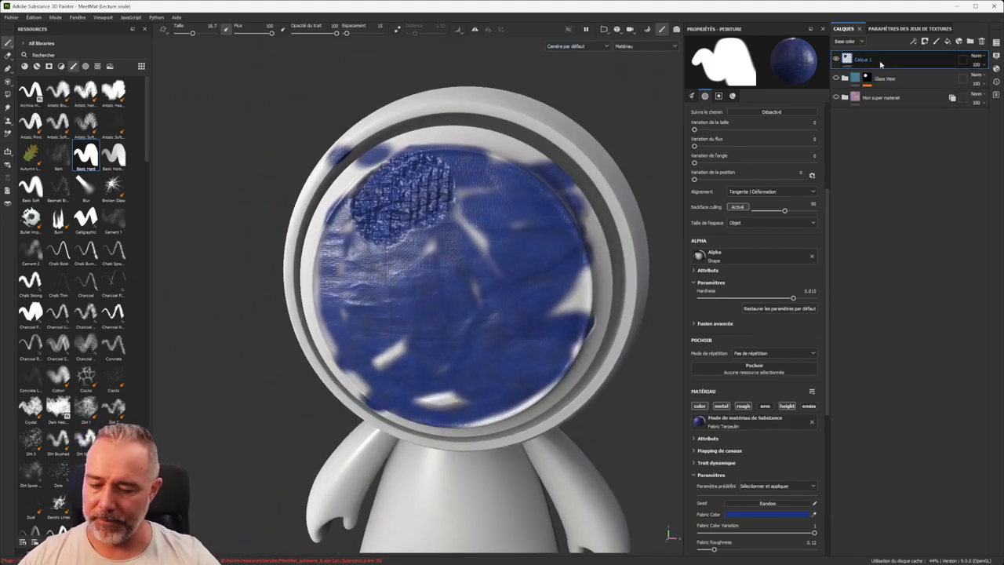
key(Delete)
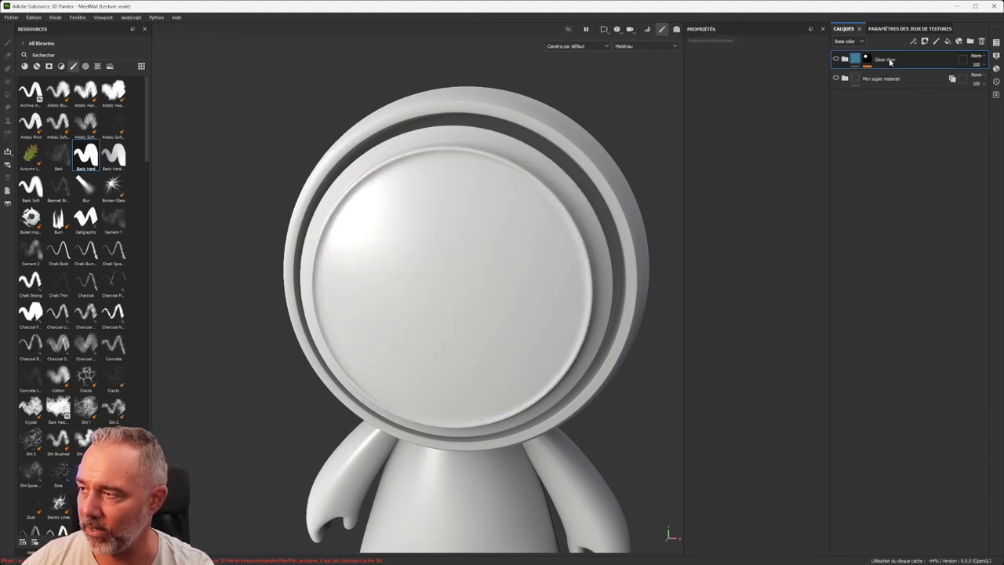
Step: Apply the Fabric Tarpaulin material to the head as a fill layer and add a black mask to it
click(24, 66)
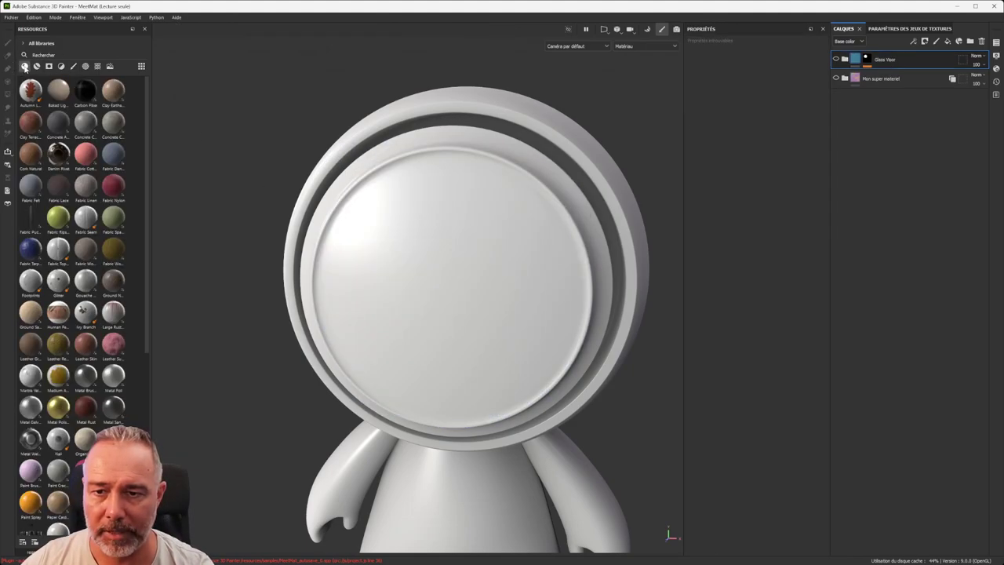
drag(30, 247, 489, 233)
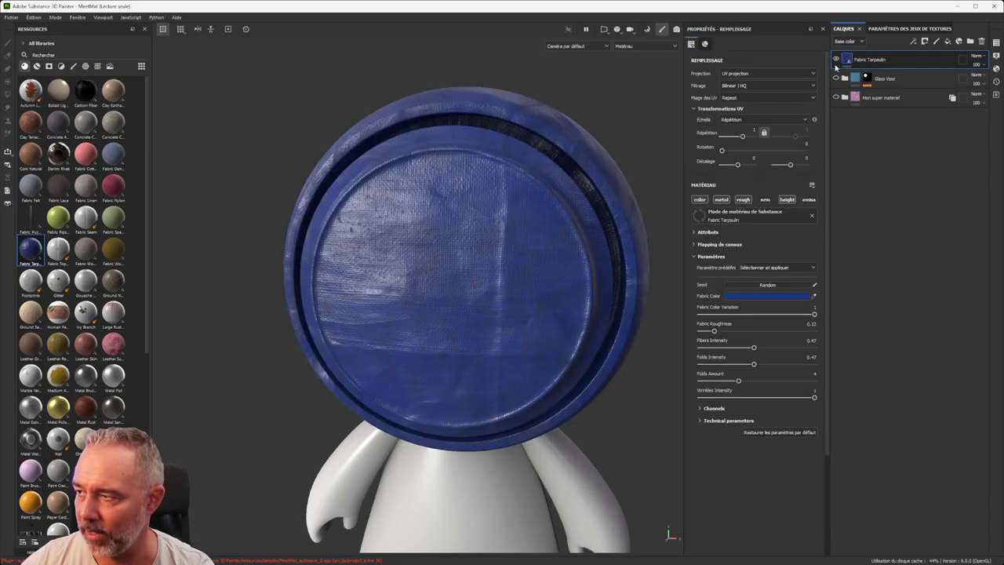
scroll(478, 236, down, 3)
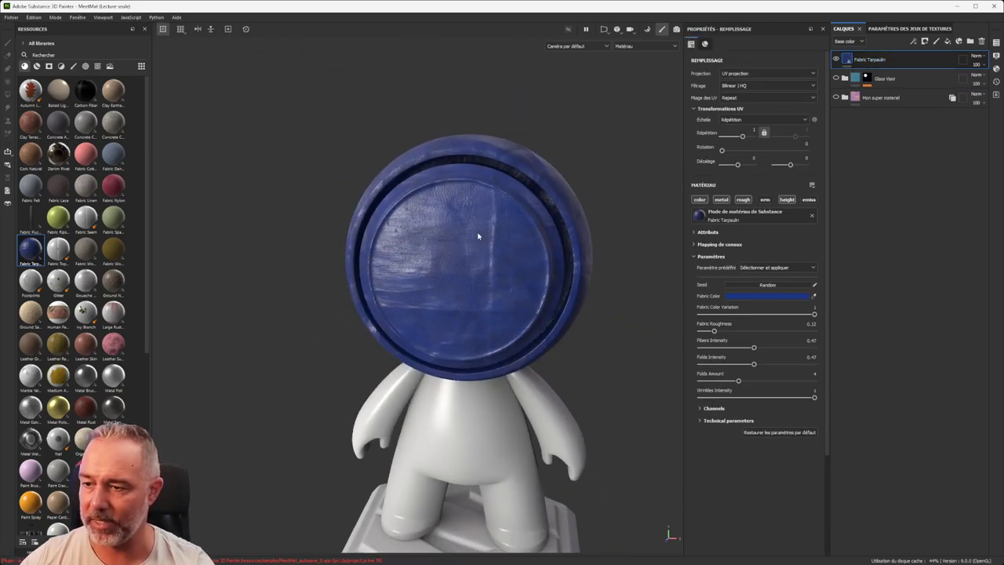
right_click(876, 56)
click(908, 75)
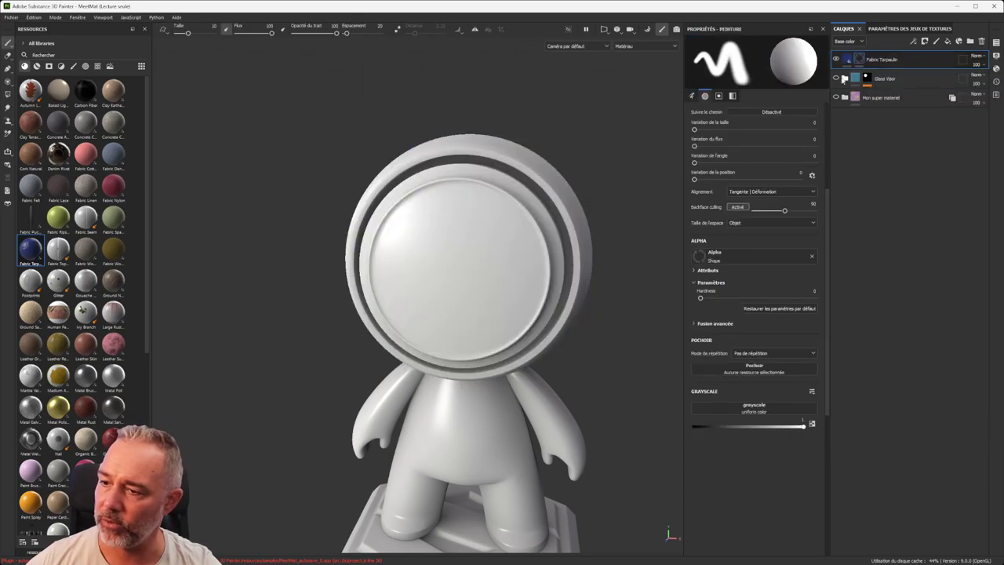
Step: Search the brush library for "vg" and load the VG_Brush preset for painting the tarpaulin layer's mask
scroll(497, 233, up, 3)
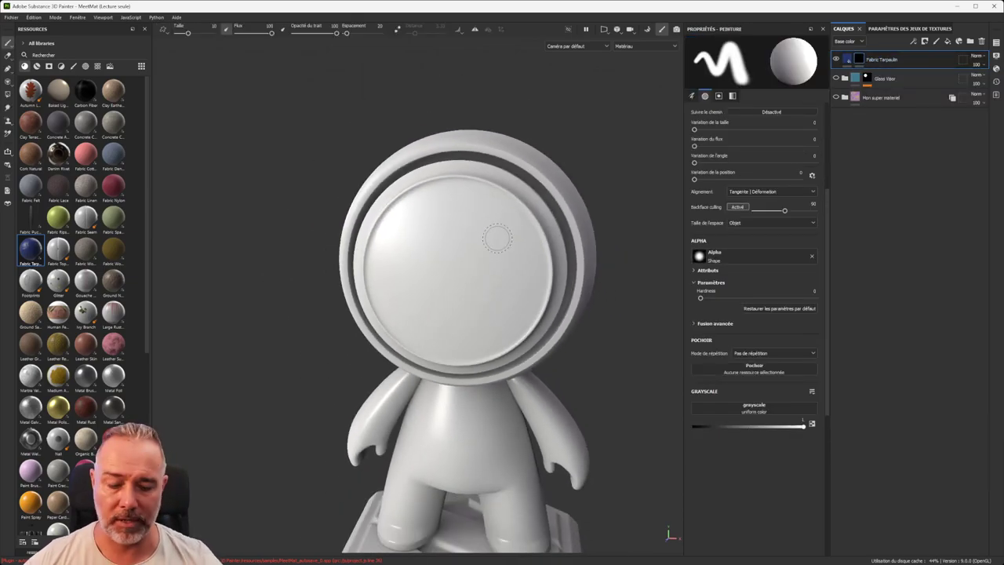
scroll(500, 253, down, 1)
scroll(499, 254, up, 2)
mouse_move(497, 260)
alt+mouse_down()
mouse_move(511, 265)
mouse_move(435, 244)
mouse_move(424, 213)
alt+mouse_up()
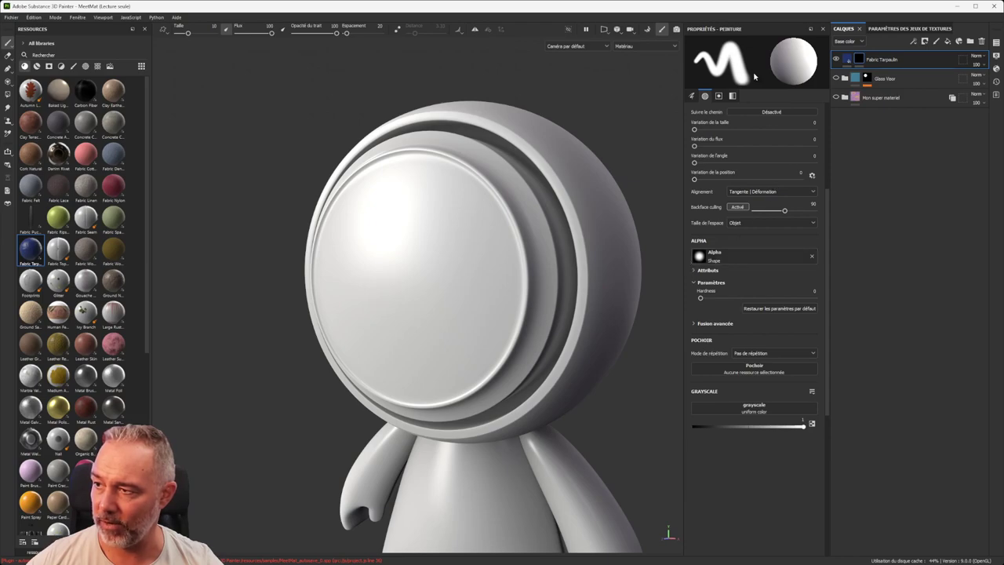
click(691, 95)
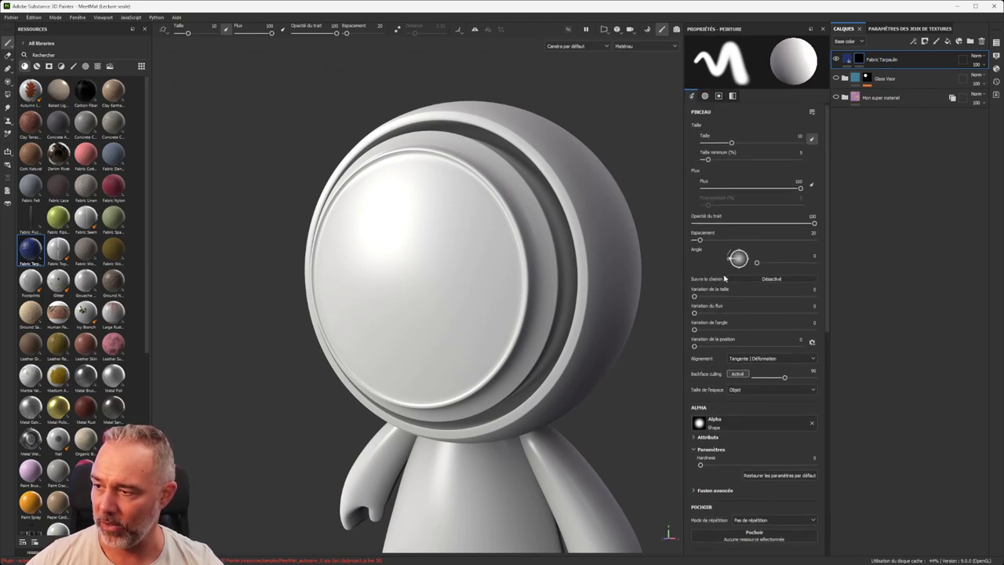
alt+drag(428, 181, 423, 191)
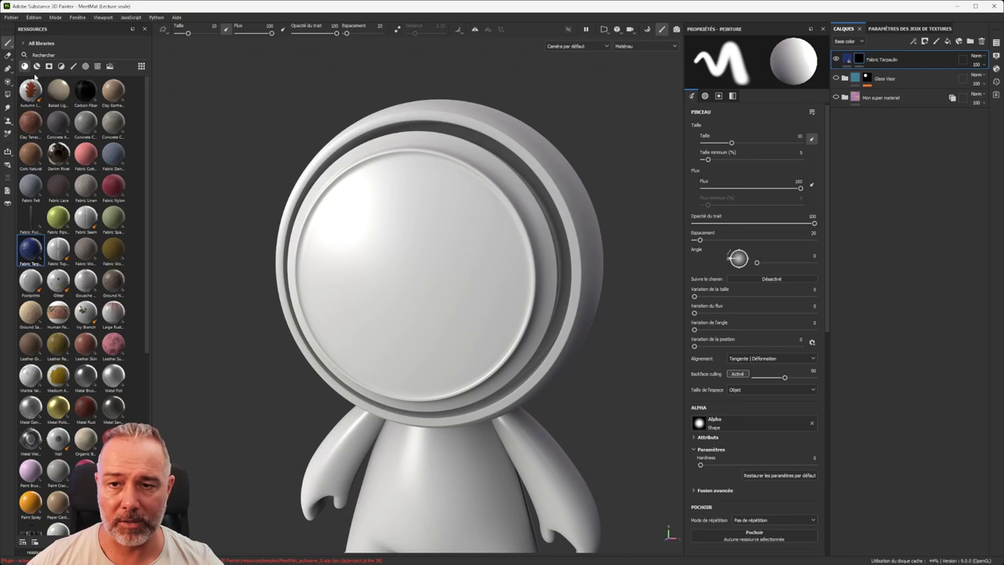
click(72, 67)
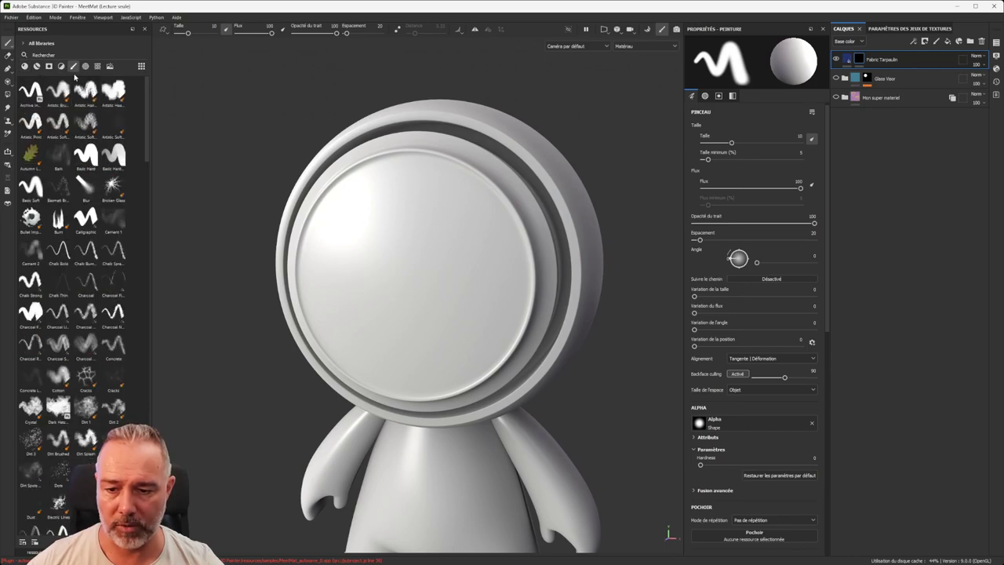
click(66, 55)
text(vg)
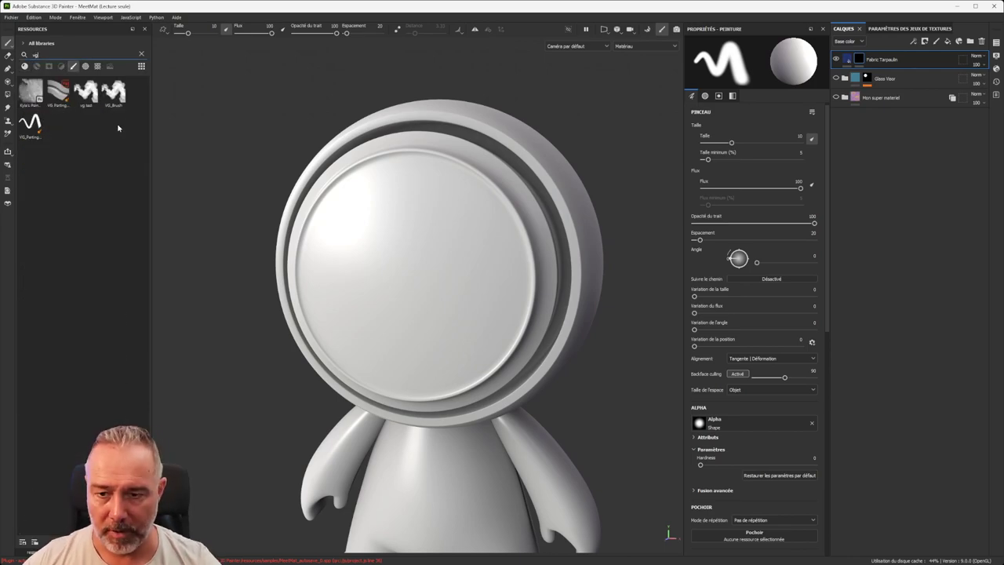
click(86, 92)
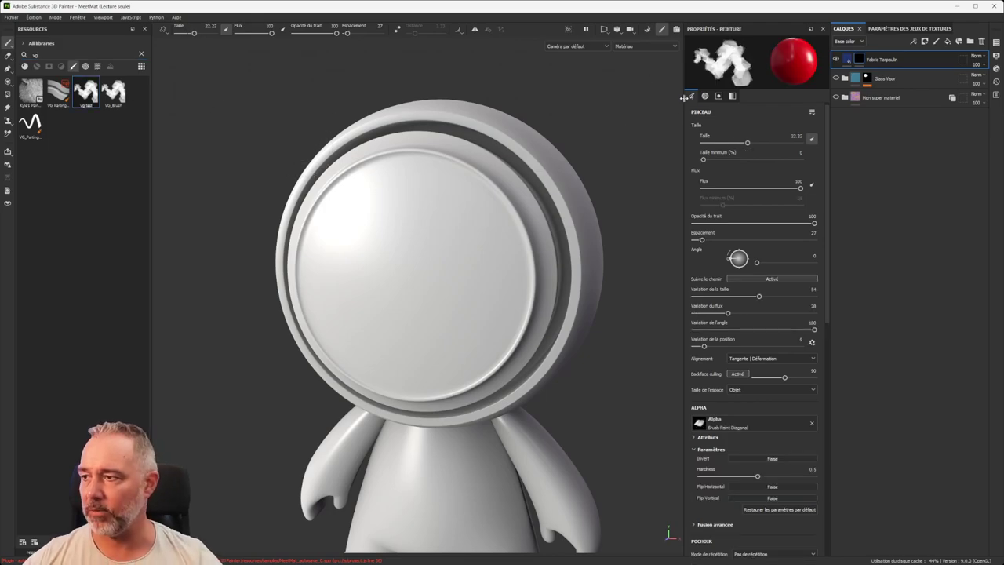
click(114, 94)
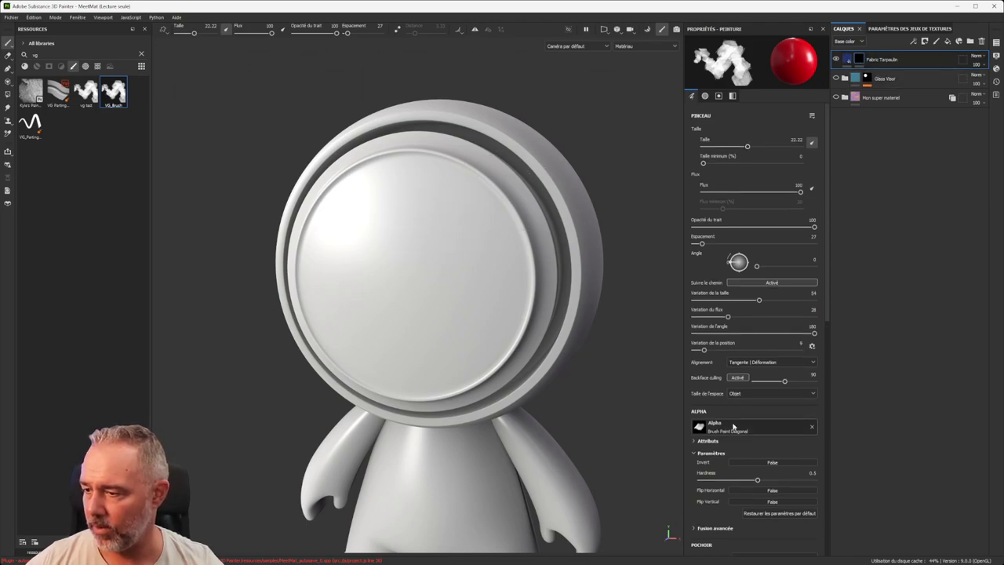
Step: Set the mask paint's grayscale to 1 and brush overlapping strokes over the face to reveal the tarpaulin fill
scroll(727, 418, down, 6)
drag(784, 339, 805, 339)
scroll(465, 302, up, 4)
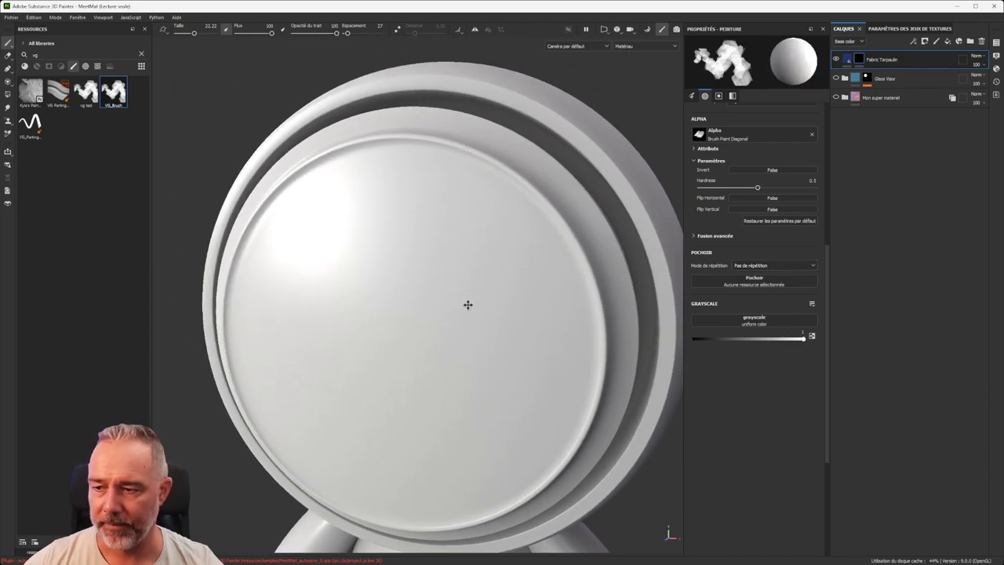
scroll(432, 243, down, 4)
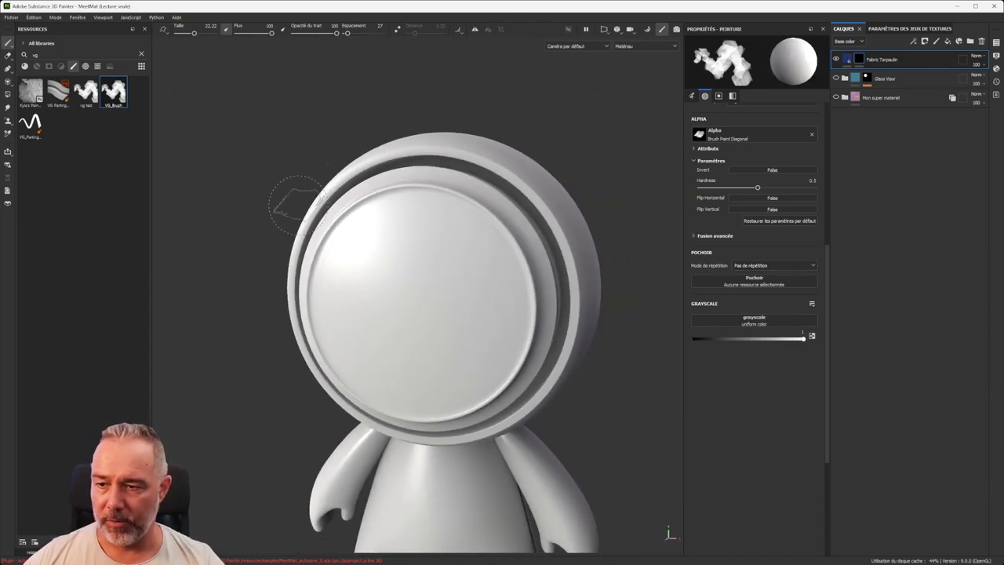
mouse_move(416, 224)
mouse_down()
mouse_move(357, 262)
mouse_move(342, 309)
mouse_move(446, 238)
mouse_up()
scroll(356, 298, up, 3)
scroll(361, 298, down, 1)
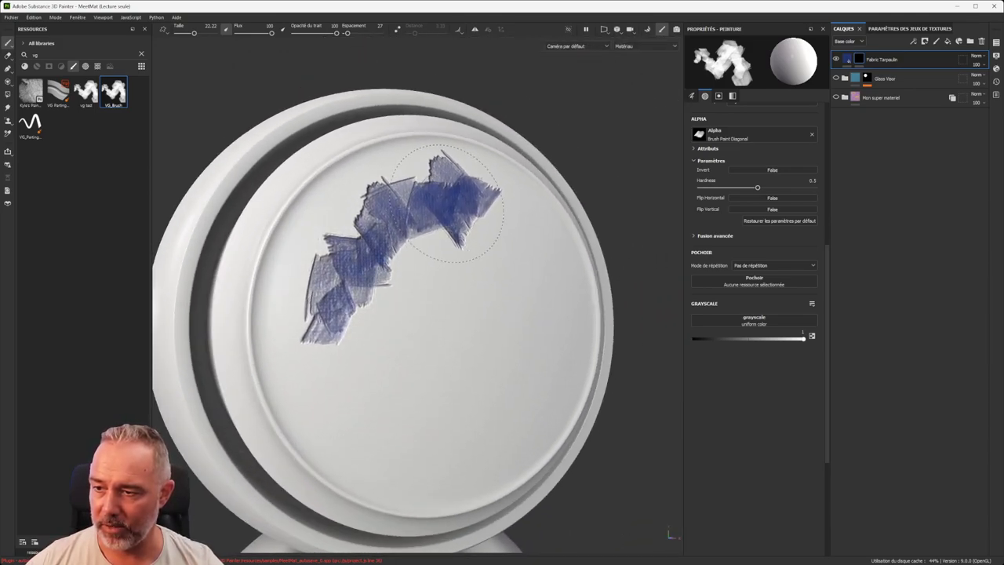
mouse_move(447, 203)
mouse_down()
mouse_move(313, 259)
mouse_move(408, 306)
mouse_move(474, 231)
mouse_move(365, 368)
mouse_move(410, 404)
mouse_move(415, 396)
mouse_up()
scroll(490, 317, up, 2)
mouse_move(466, 320)
mouse_down()
mouse_move(458, 329)
mouse_move(478, 317)
mouse_up()
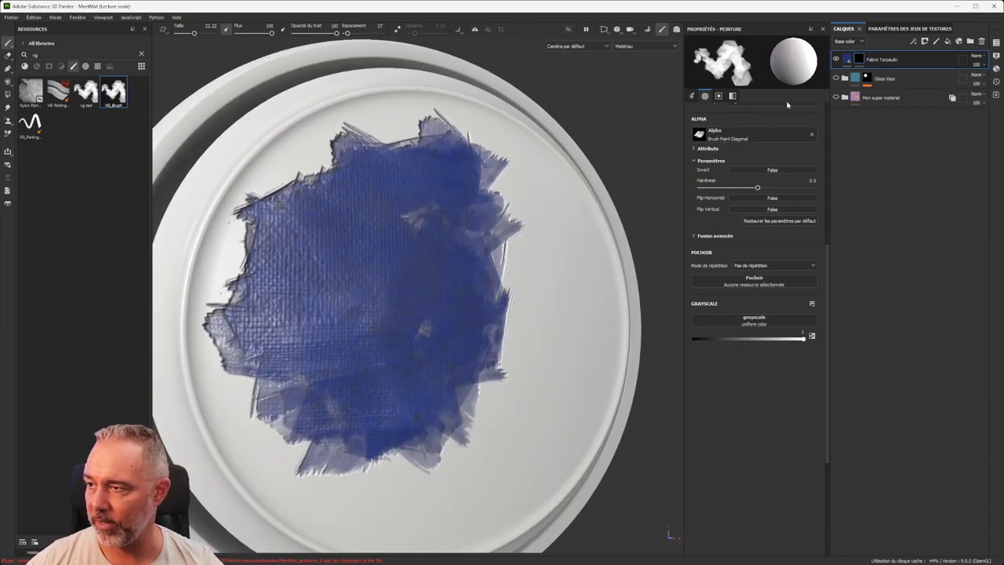
Step: Inspect the tarpaulin layer's mask on its own over the head, and return to the material view
click(862, 62)
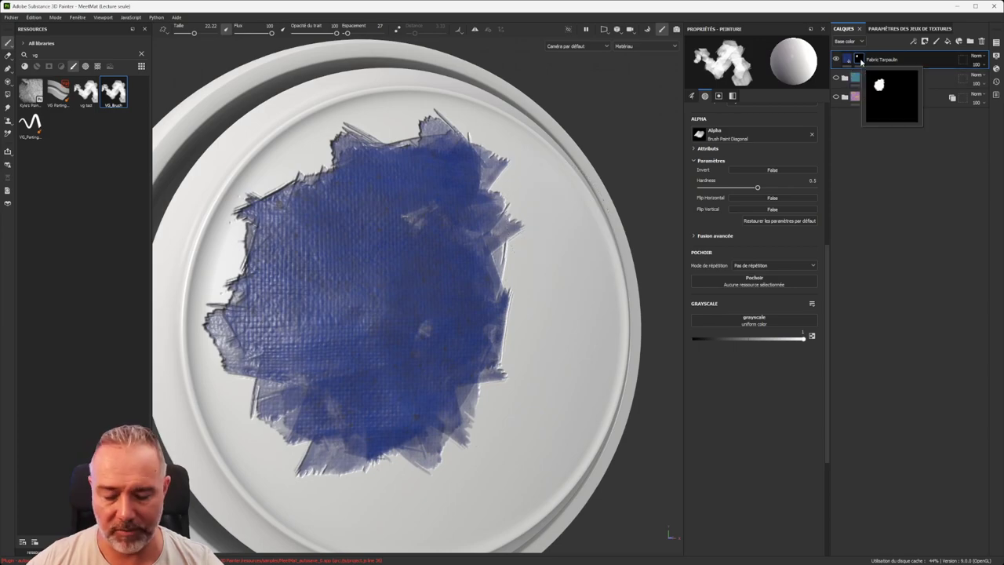
alt+click(861, 62)
mouse_move(498, 231)
alt+mouse_down()
mouse_move(392, 238)
mouse_move(384, 264)
mouse_move(536, 307)
mouse_move(533, 228)
mouse_move(452, 259)
mouse_move(358, 197)
mouse_move(482, 303)
mouse_move(426, 269)
mouse_move(447, 327)
mouse_move(348, 332)
mouse_move(386, 348)
alt+mouse_up()
scroll(392, 239, down, 3)
key(m)
scroll(443, 317, up, 4)
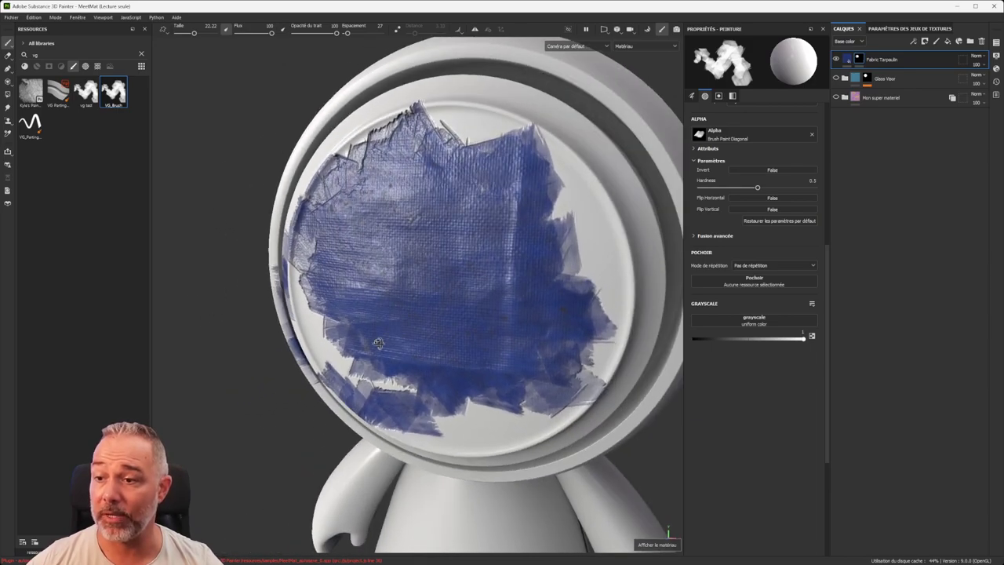
scroll(400, 325, down, 3)
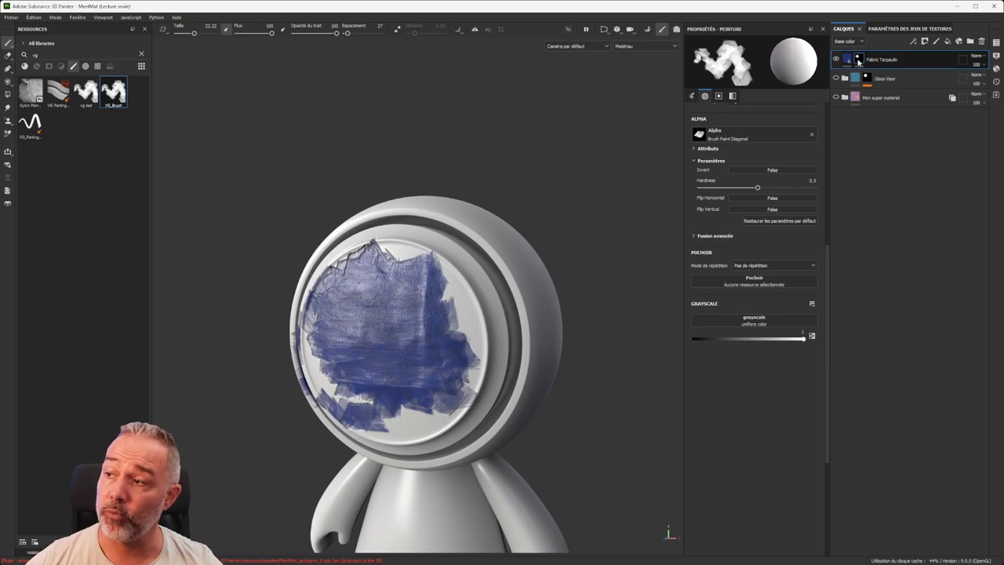
click(860, 59)
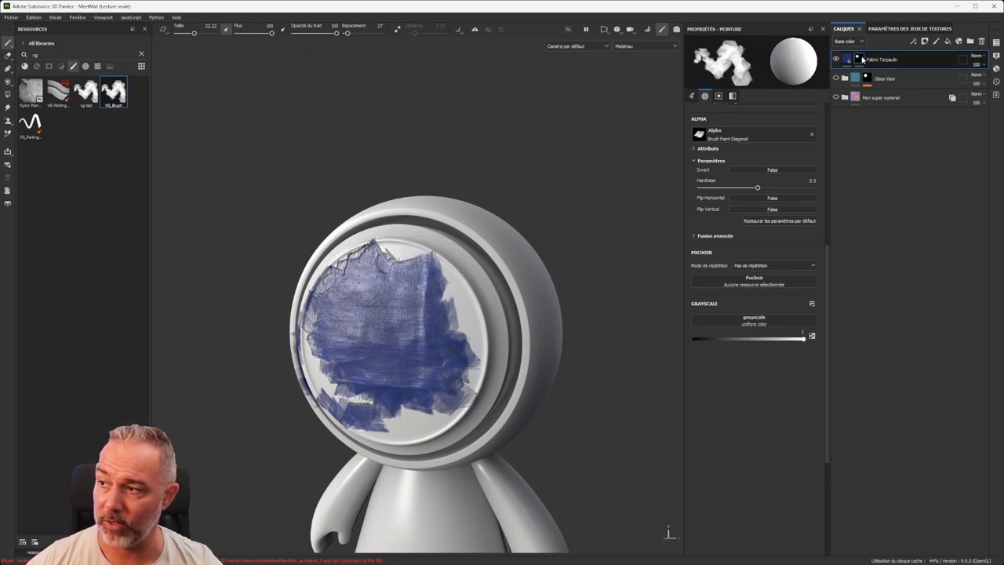
mouse_move(862, 60)
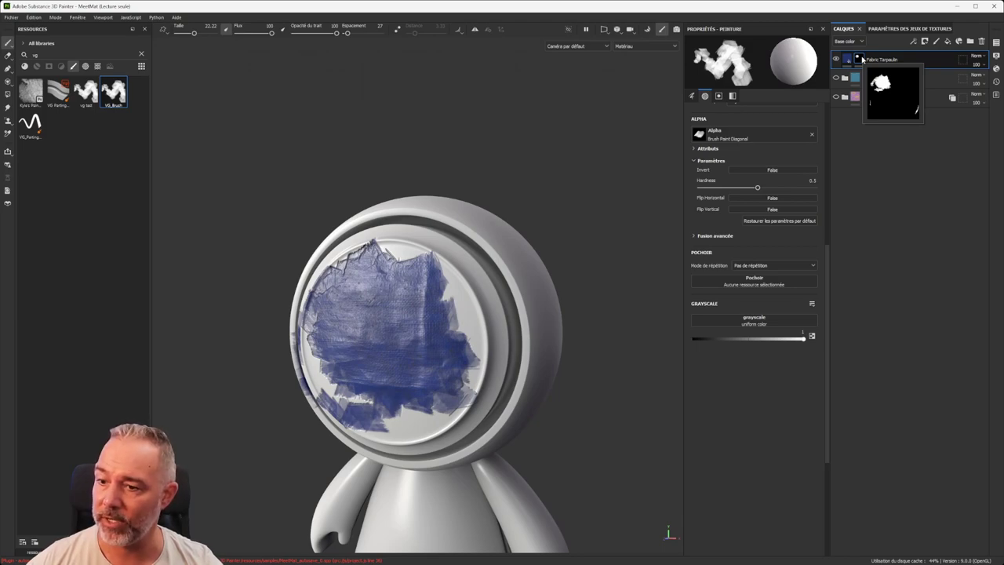
Step: Recolor the tarpaulin fill to green (HSV 0.443, 0.483, 0.653) and set its Fabric Roughness to 0.42
click(847, 59)
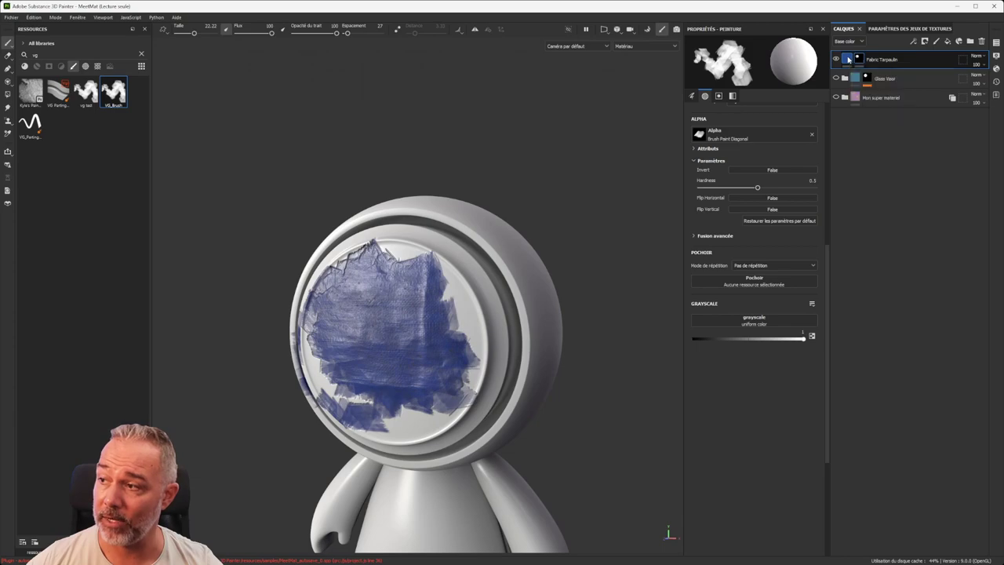
click(848, 59)
click(758, 296)
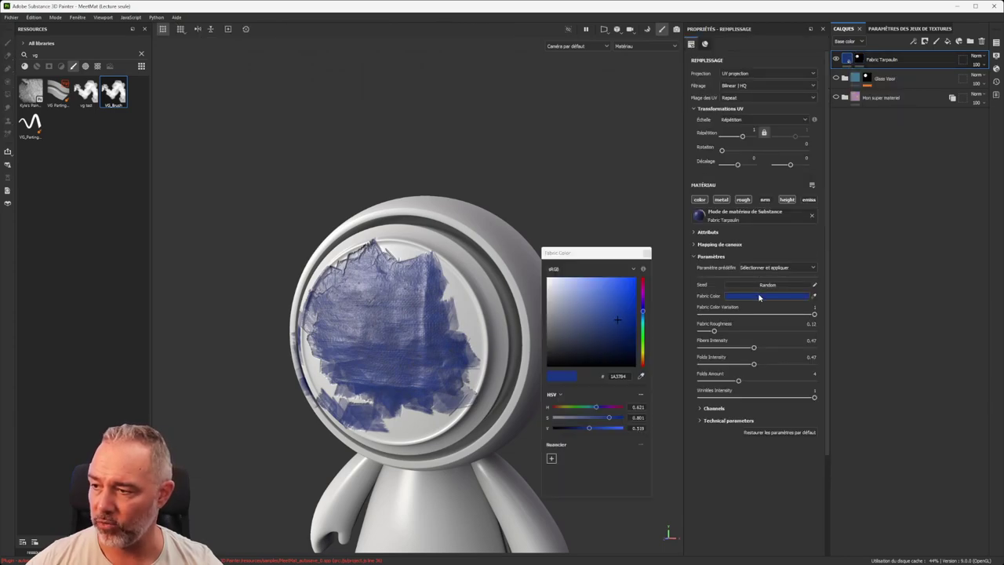
drag(625, 309, 590, 307)
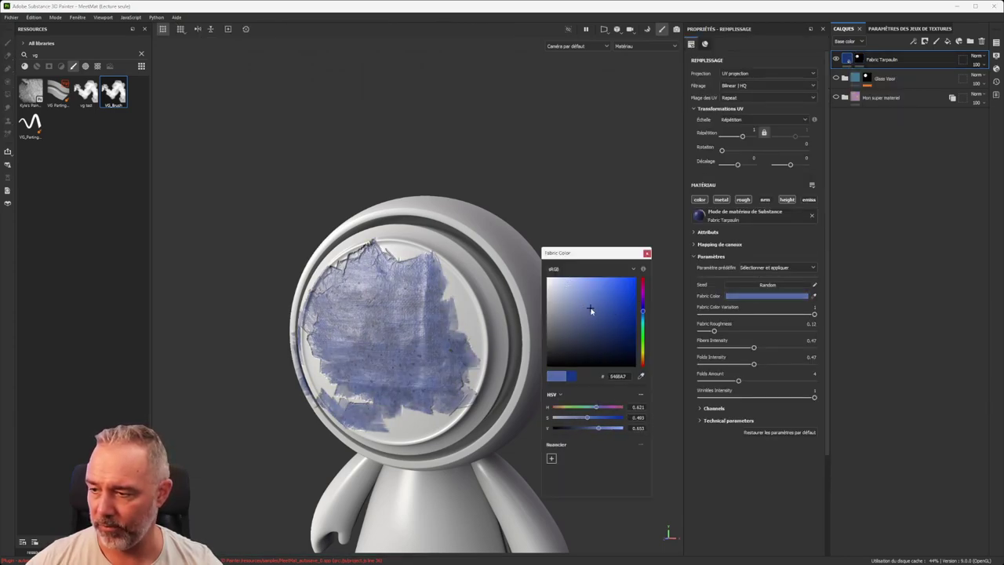
drag(643, 323, 644, 327)
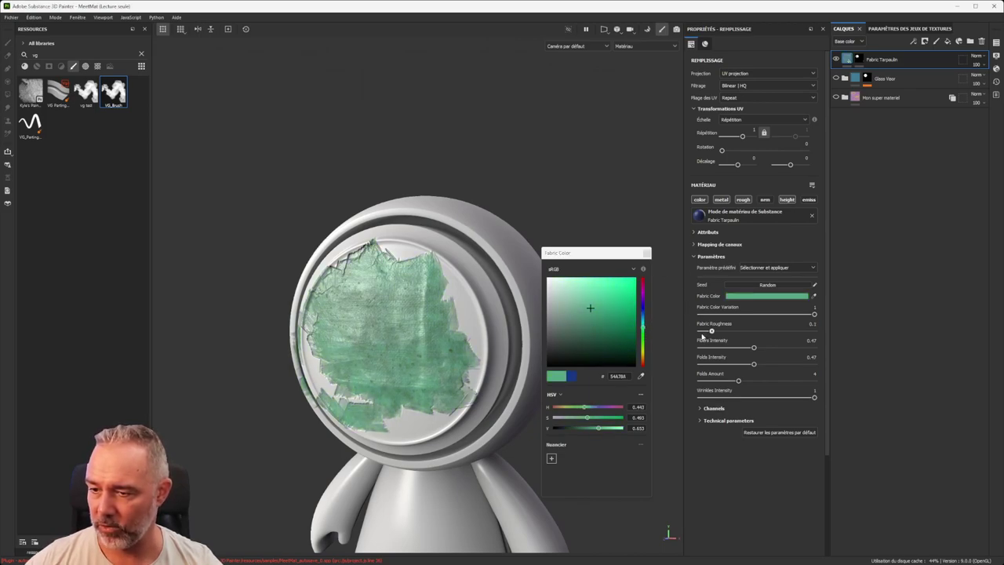
click(748, 337)
click(646, 252)
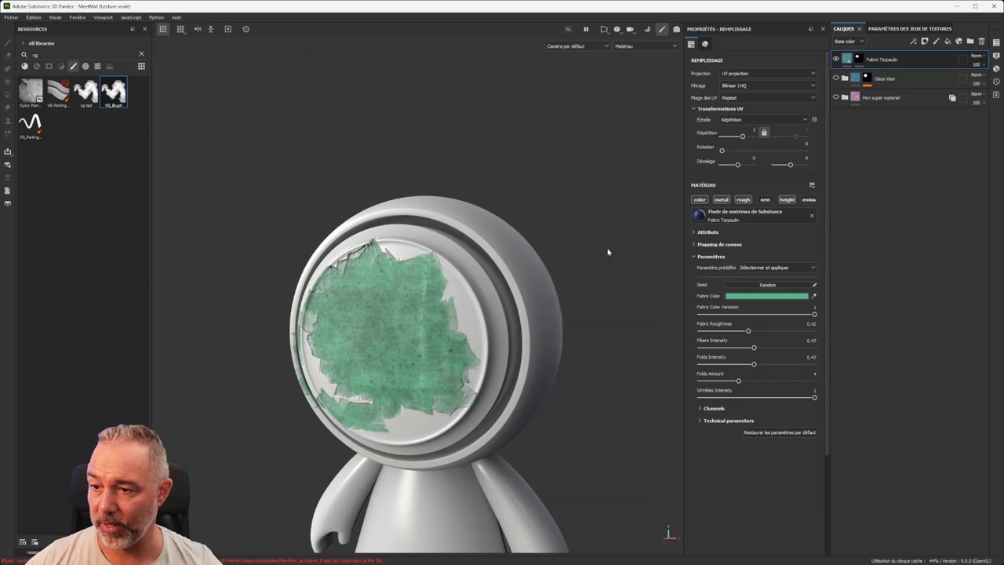
Step: Hide the green Fabric Tarpaulin layer
scroll(379, 298, up, 3)
scroll(361, 298, down, 2)
alt+drag(361, 298, 470, 271)
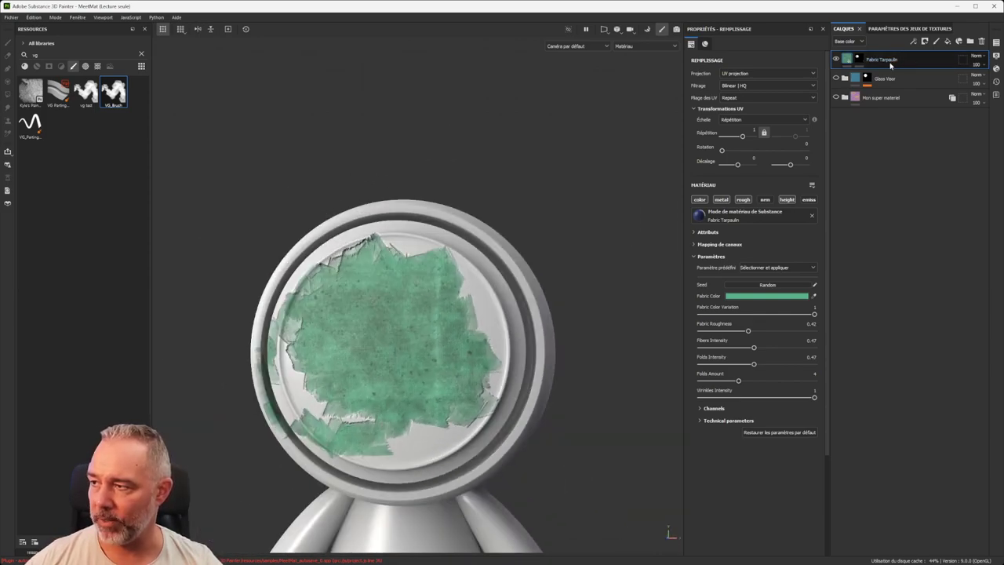
right_click(920, 65)
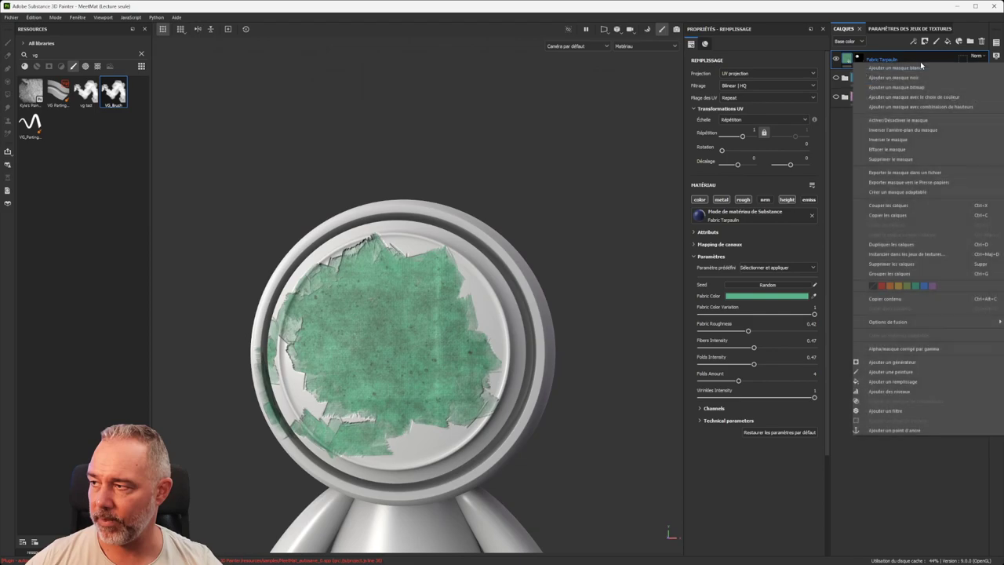
click(835, 58)
alt+drag(376, 244, 416, 288)
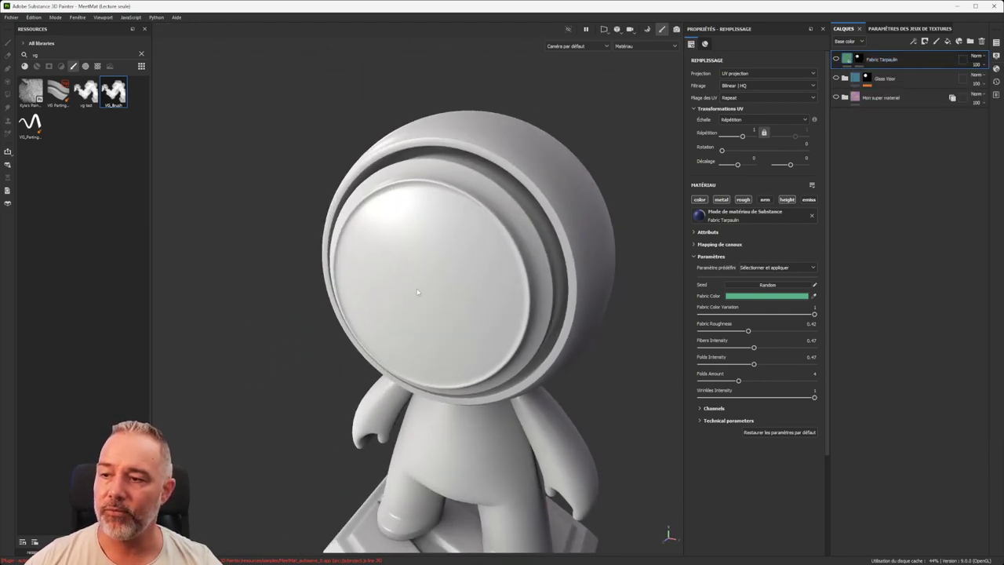
scroll(424, 220, up, 4)
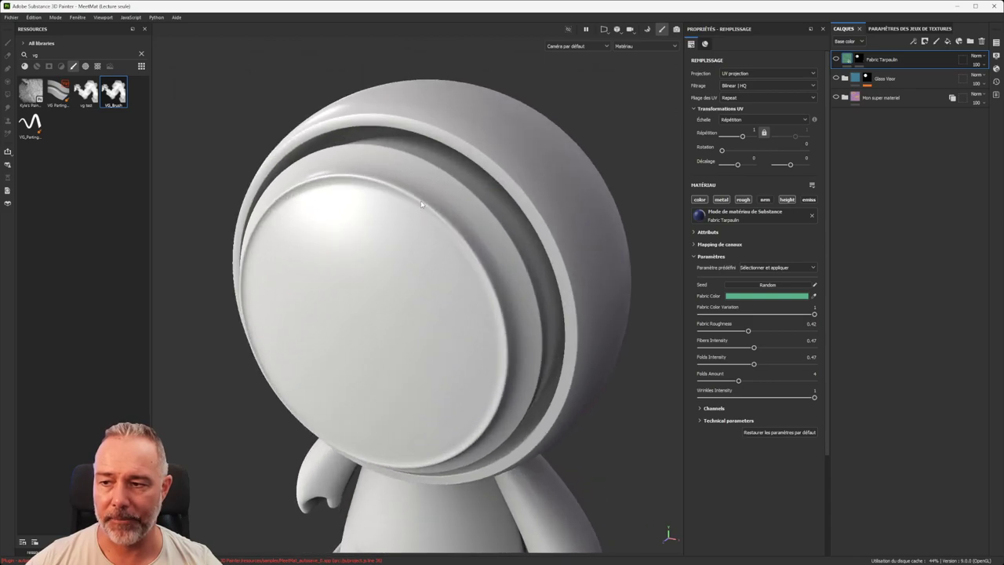
scroll(421, 204, down, 4)
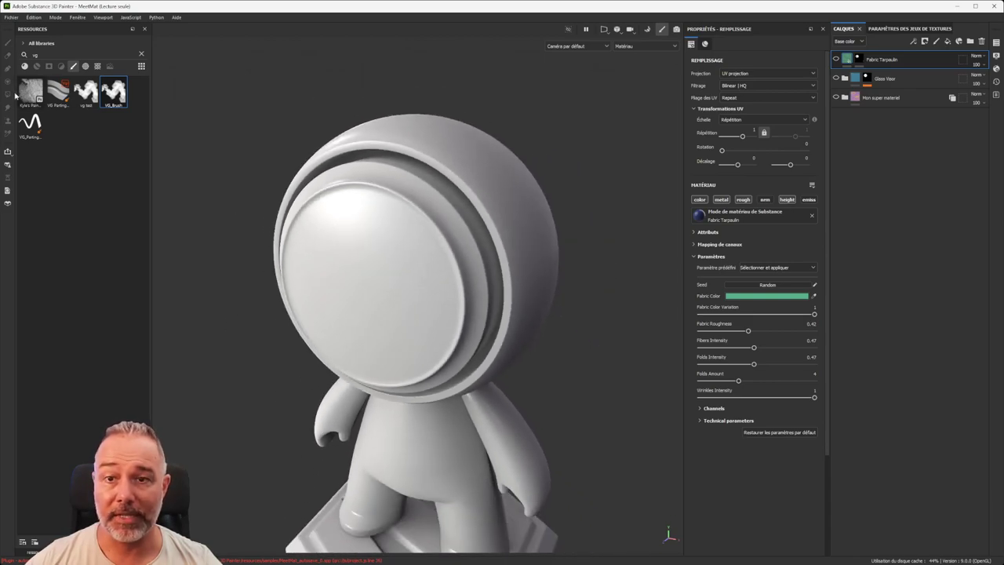
Step: Add a second Fabric Tarpaulin fill layer with a black mask at the top of the layer stack
click(142, 54)
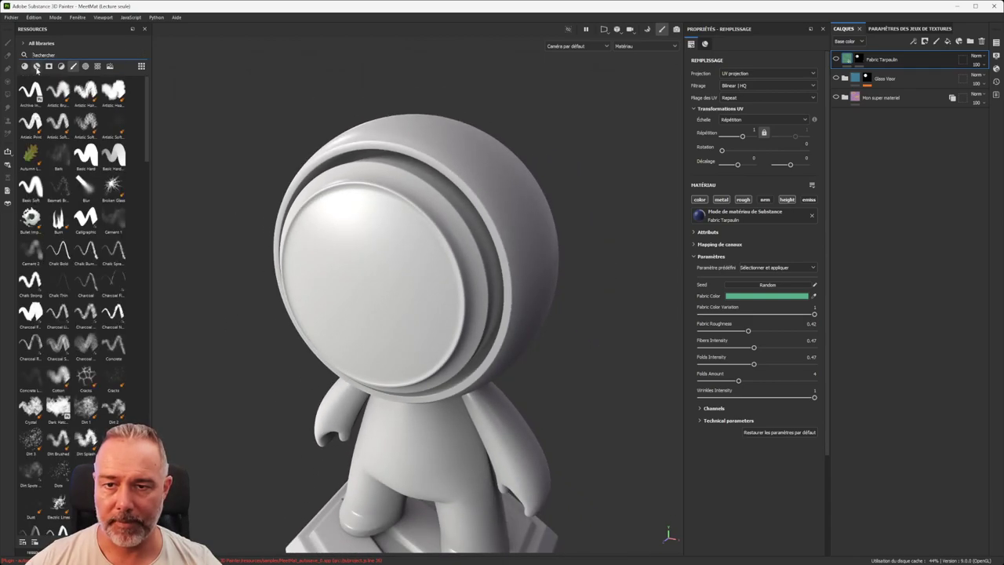
click(25, 66)
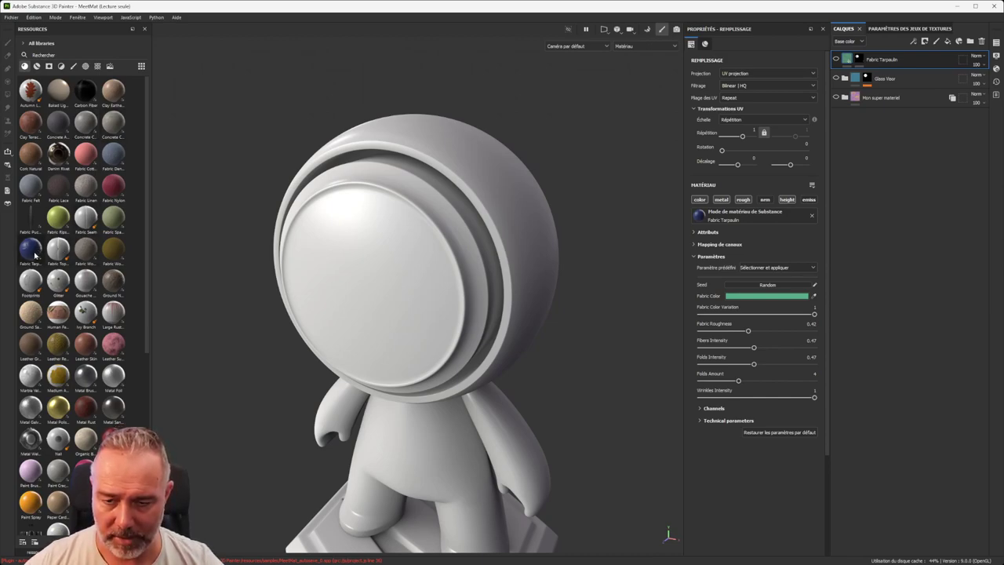
mouse_move(35, 255)
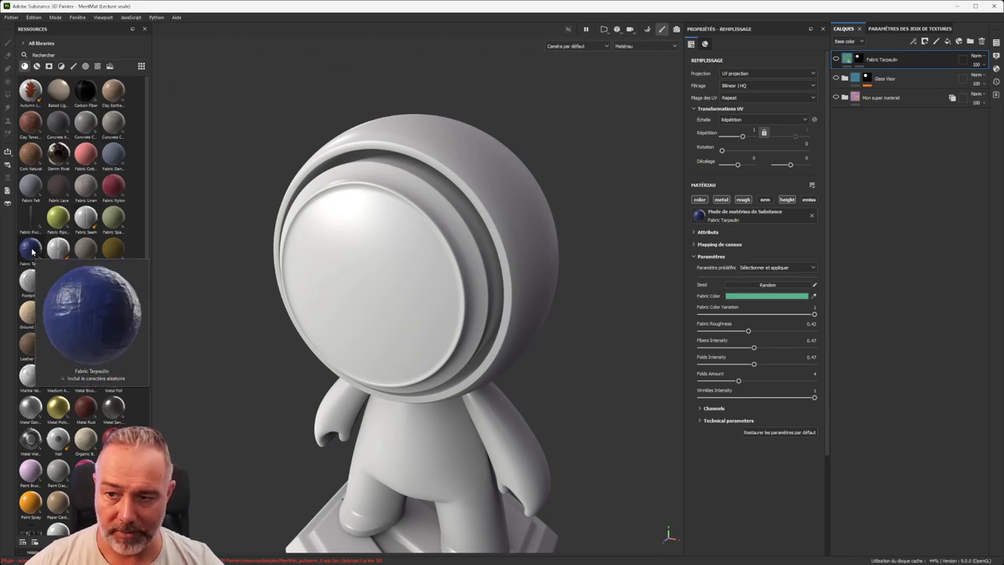
drag(32, 251, 899, 56)
click(847, 59)
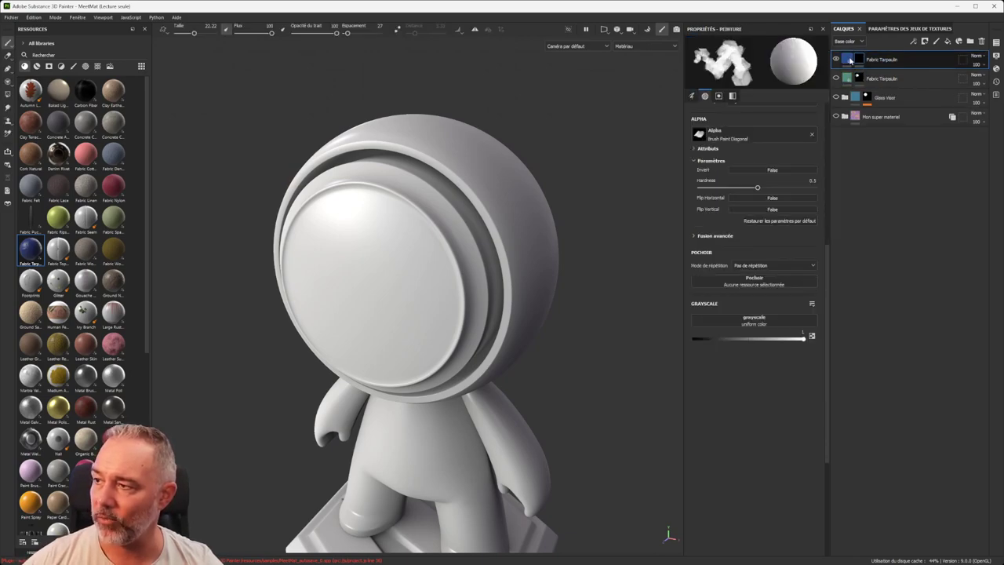
Step: Brush over the face in the blue tarpaulin layer's mask to reveal the fabric, and hide that layer
mouse_move(862, 56)
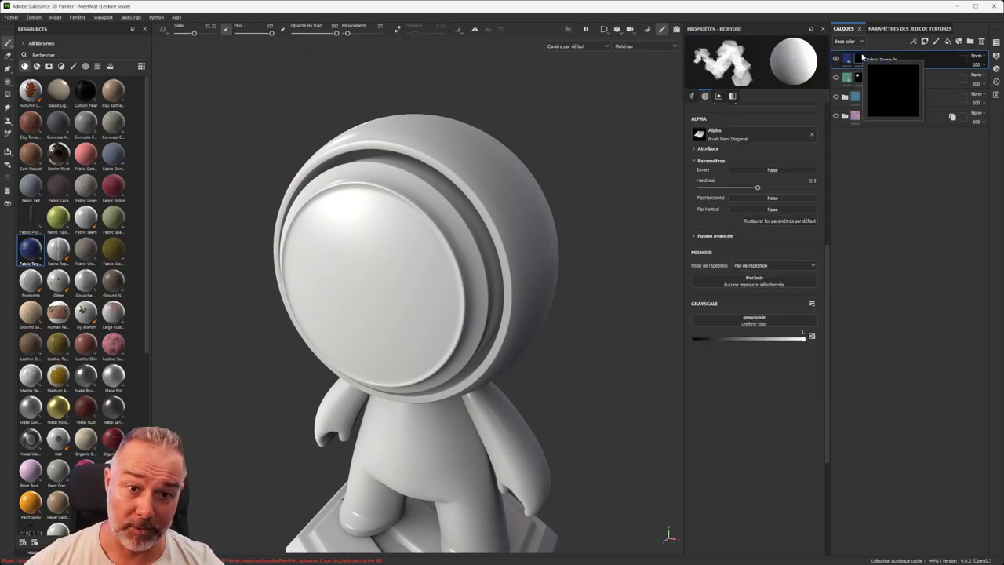
mouse_move(337, 259)
mouse_down()
mouse_move(415, 294)
mouse_move(345, 329)
mouse_move(392, 212)
mouse_move(345, 266)
mouse_move(309, 243)
mouse_move(424, 306)
mouse_move(298, 313)
mouse_move(435, 294)
mouse_up()
alt+middle_drag(450, 298, 441, 273)
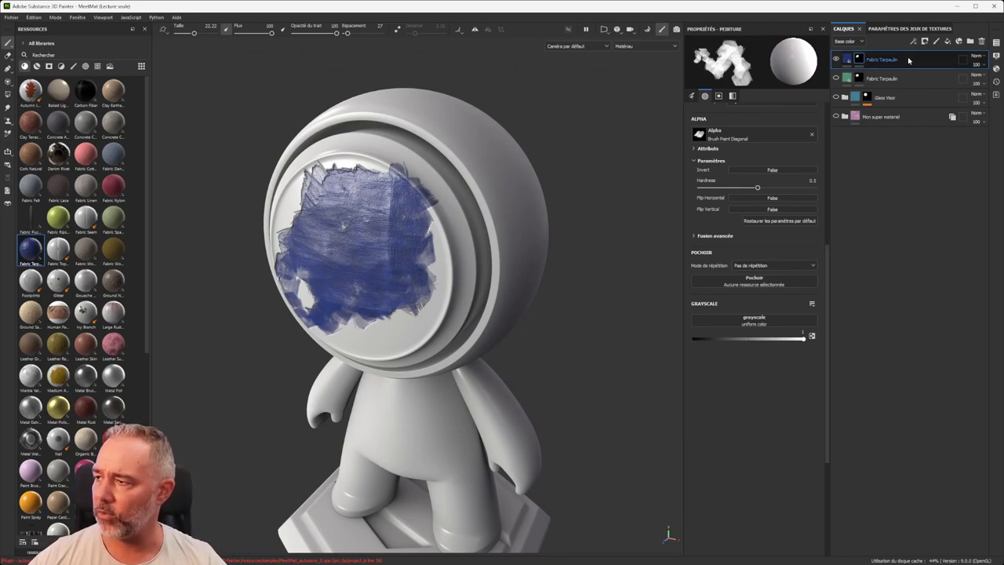
click(836, 58)
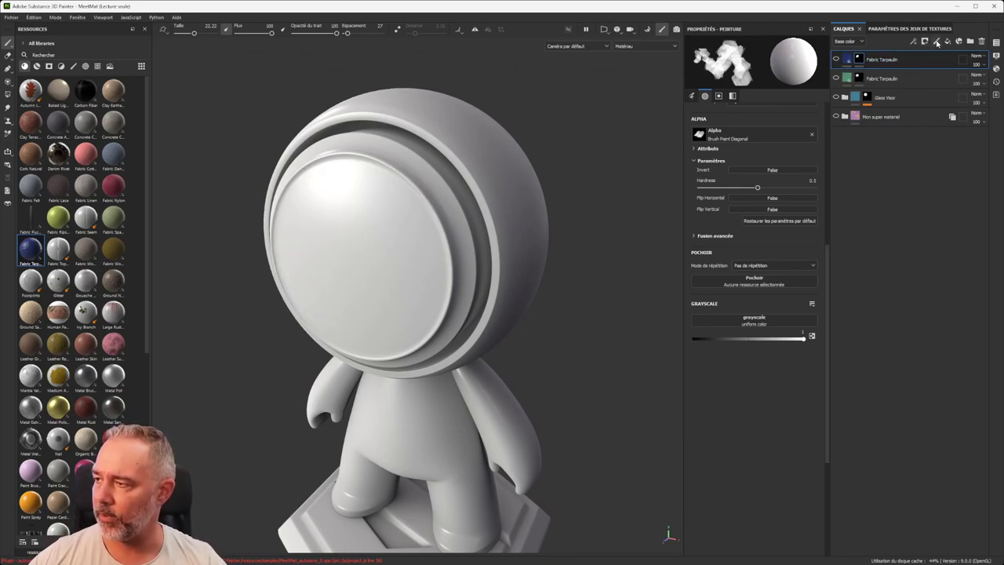
Step: Add an empty paint layer, search the brushes for "vg" and load the vg test preset
click(935, 41)
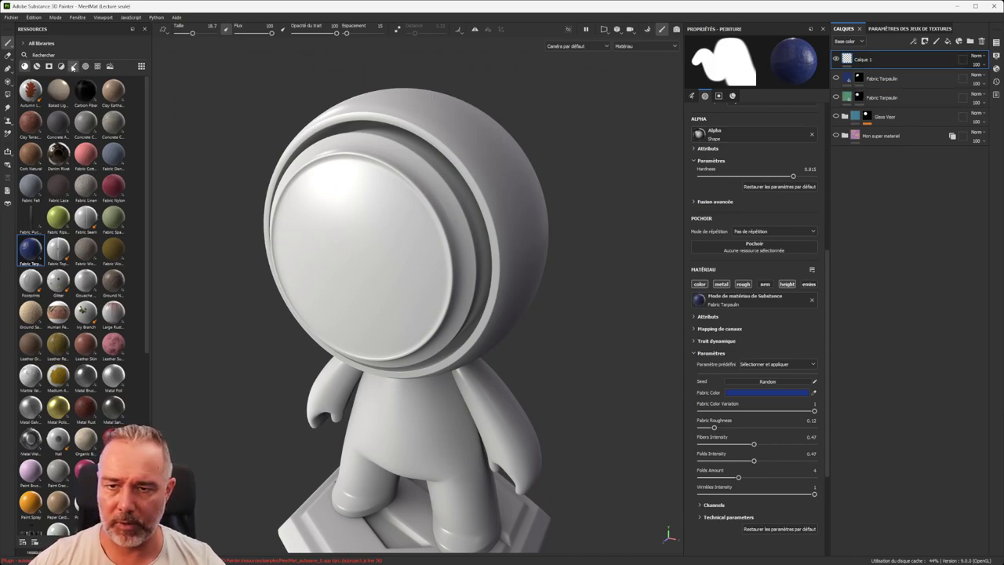
click(73, 66)
click(54, 55)
text(vg)
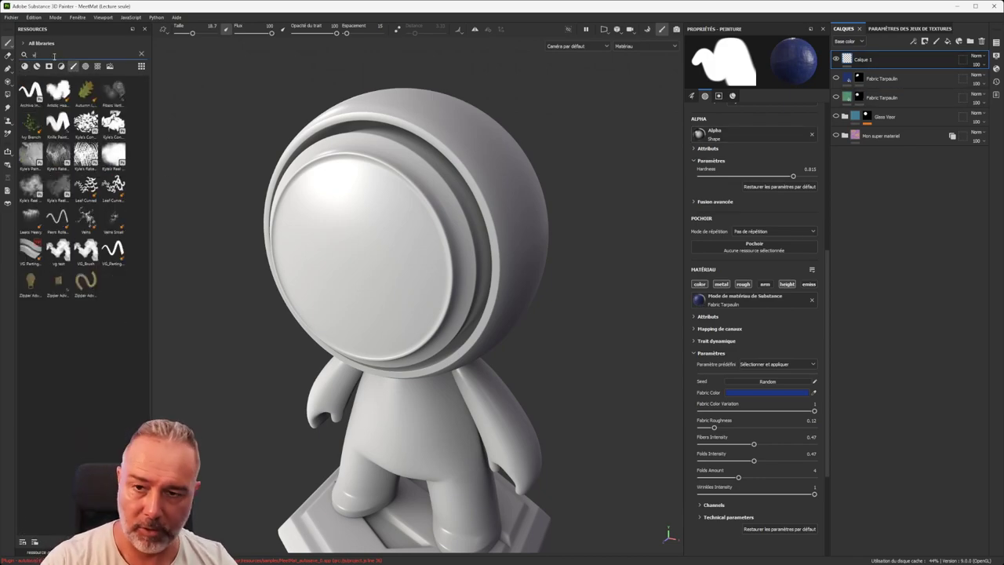
click(86, 92)
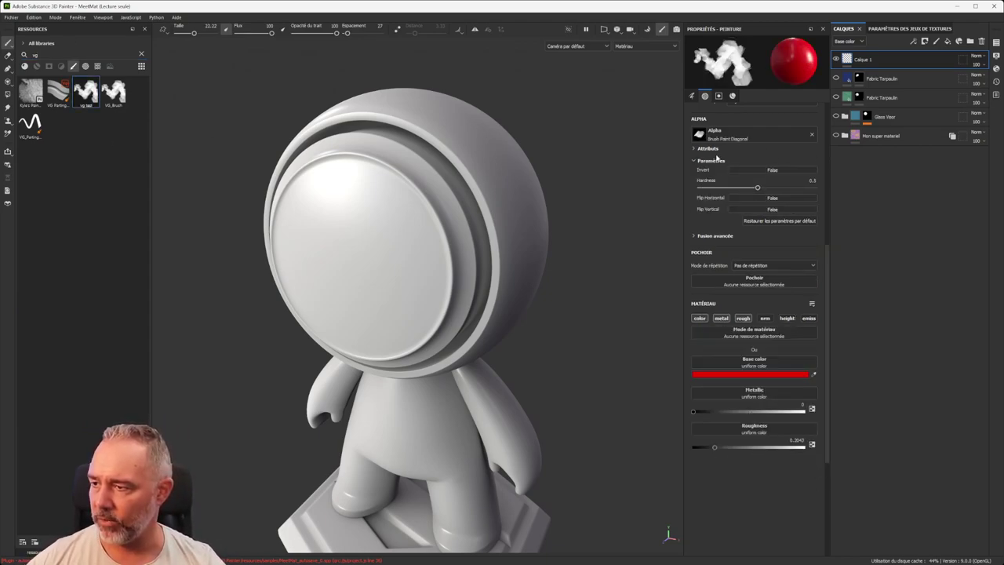
Step: Set the brush alpha's Hardness to 0.69, brush red test strokes over the face, and undo the last one
scroll(717, 153, up, 2)
scroll(761, 183, up, 1)
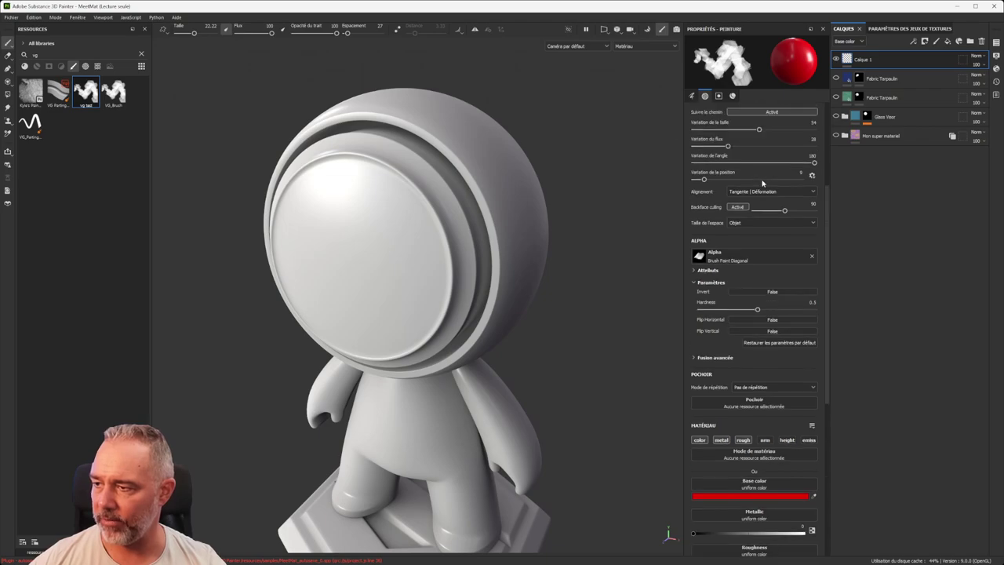
scroll(764, 186, down, 1)
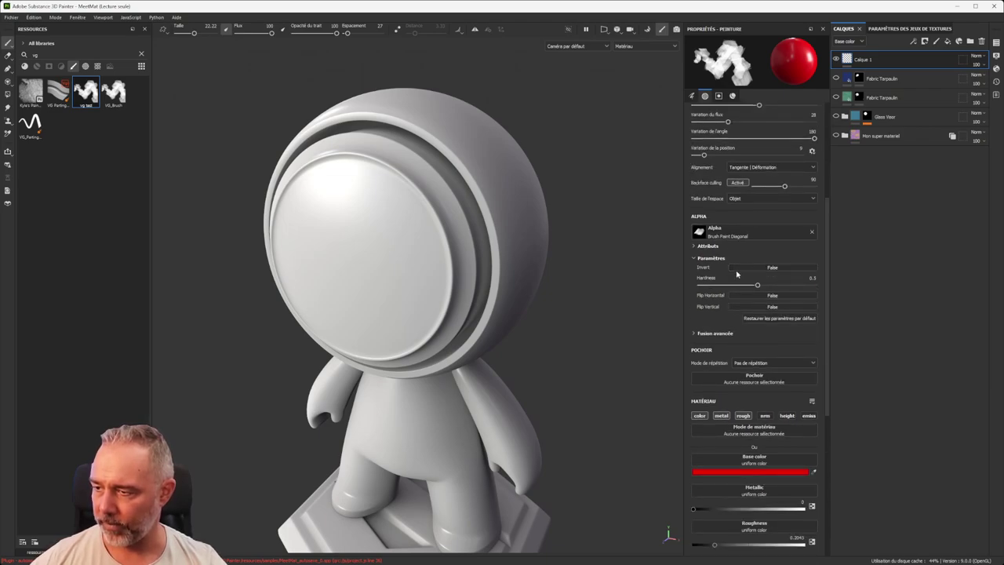
mouse_move(764, 287)
mouse_down()
mouse_move(783, 287)
mouse_move(749, 287)
mouse_move(778, 287)
mouse_up()
mouse_move(351, 207)
mouse_down()
mouse_move(302, 239)
mouse_move(448, 210)
mouse_move(459, 270)
mouse_move(448, 212)
mouse_up()
scroll(305, 249, up, 3)
drag(426, 174, 396, 145)
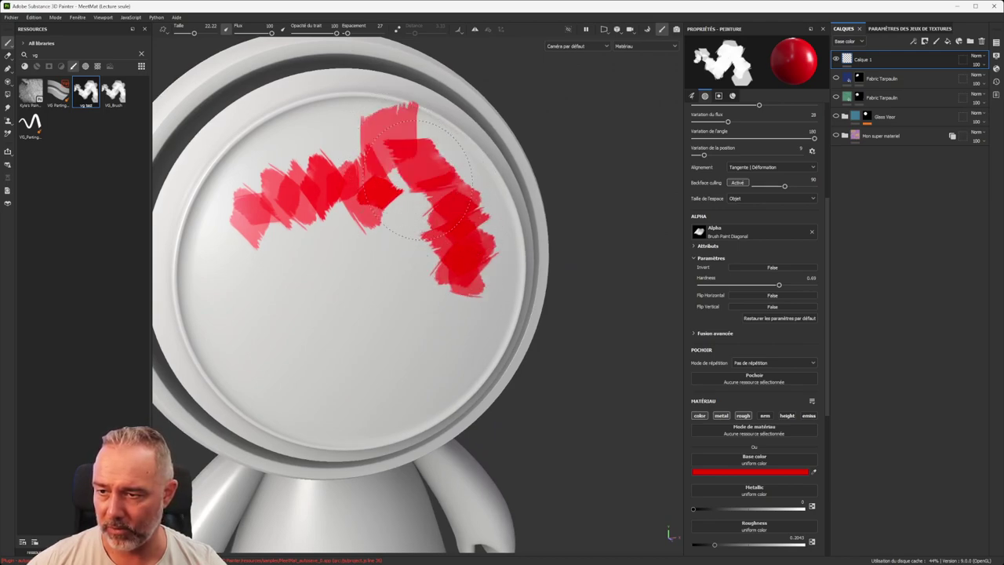
key(ctrl+z)
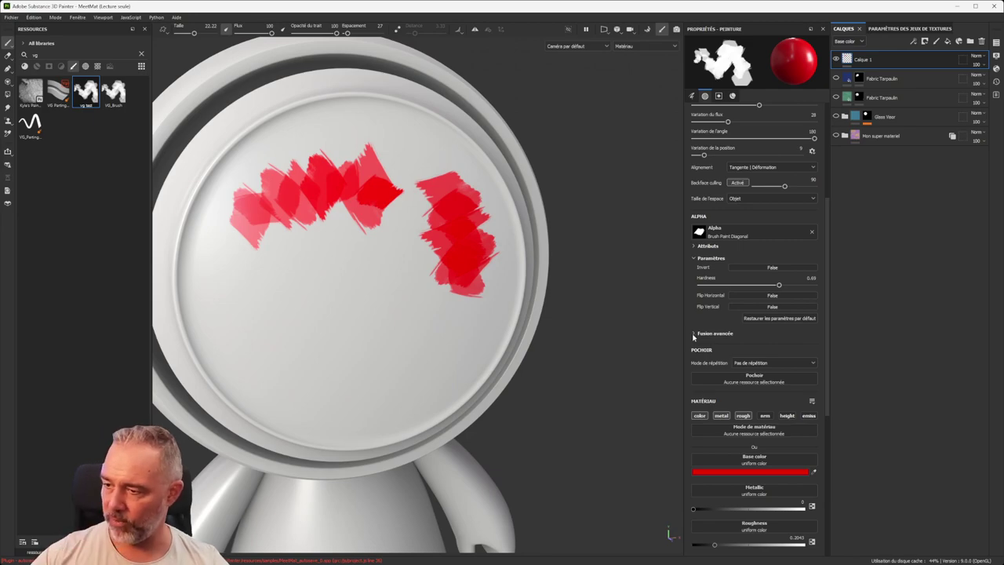
alt+drag(420, 235, 396, 246)
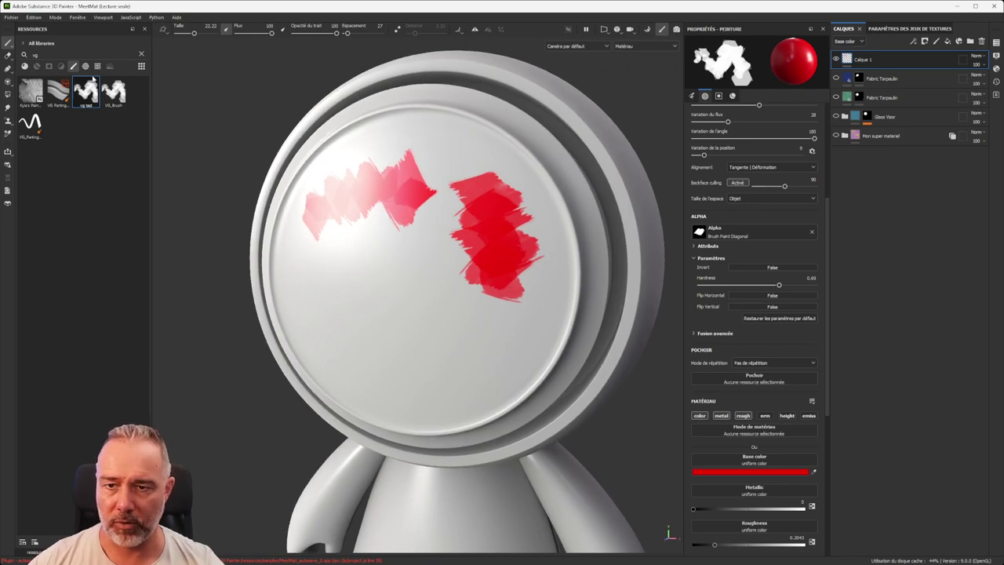
Step: Load the Basic Hard brush, try a stroke on the face, and undo all the strokes on the paint layer
click(141, 53)
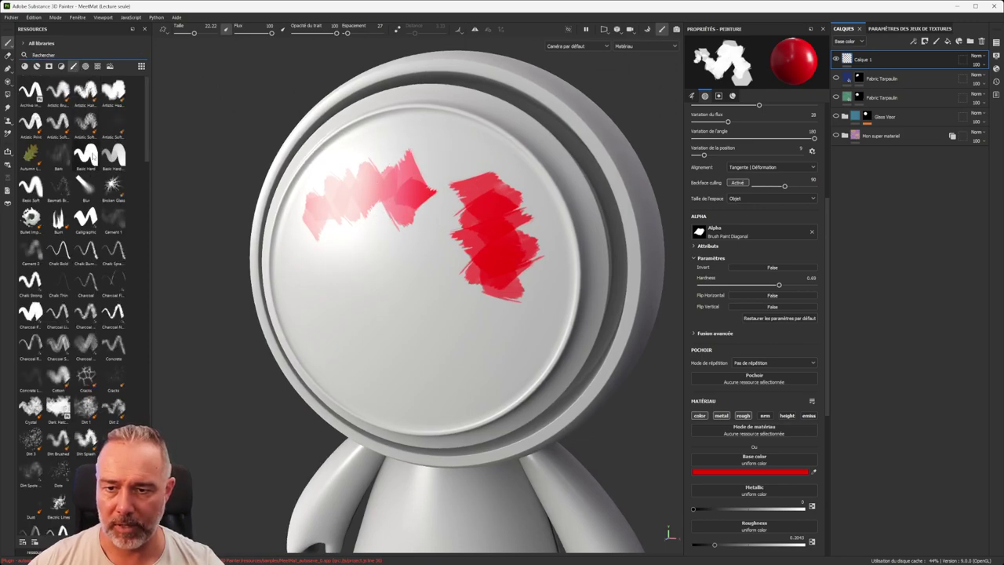
click(86, 155)
mouse_move(341, 284)
mouse_down()
mouse_move(420, 286)
mouse_move(423, 334)
mouse_up()
key(ctrl+z)
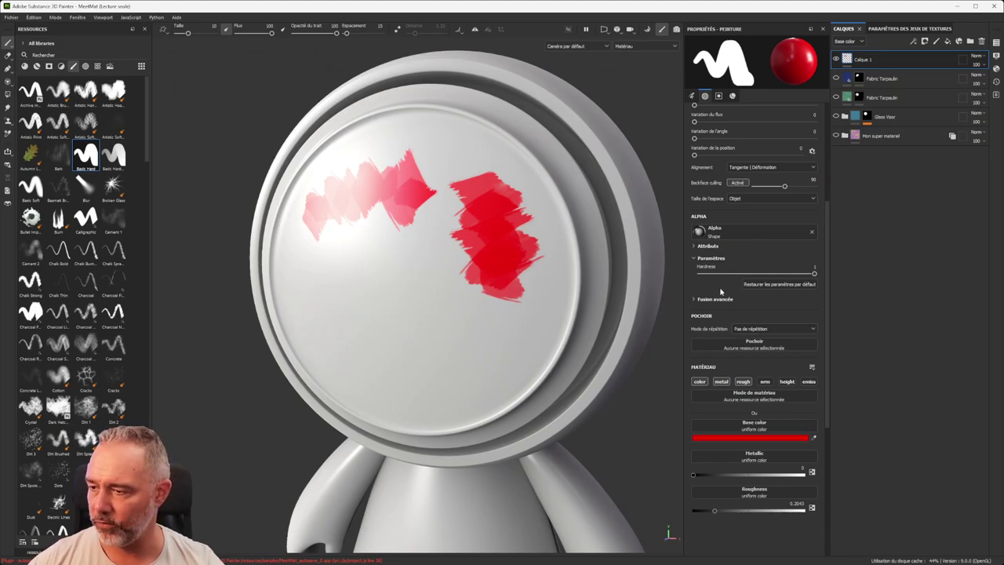
key(ctrl+z)
key(ctrl+z)
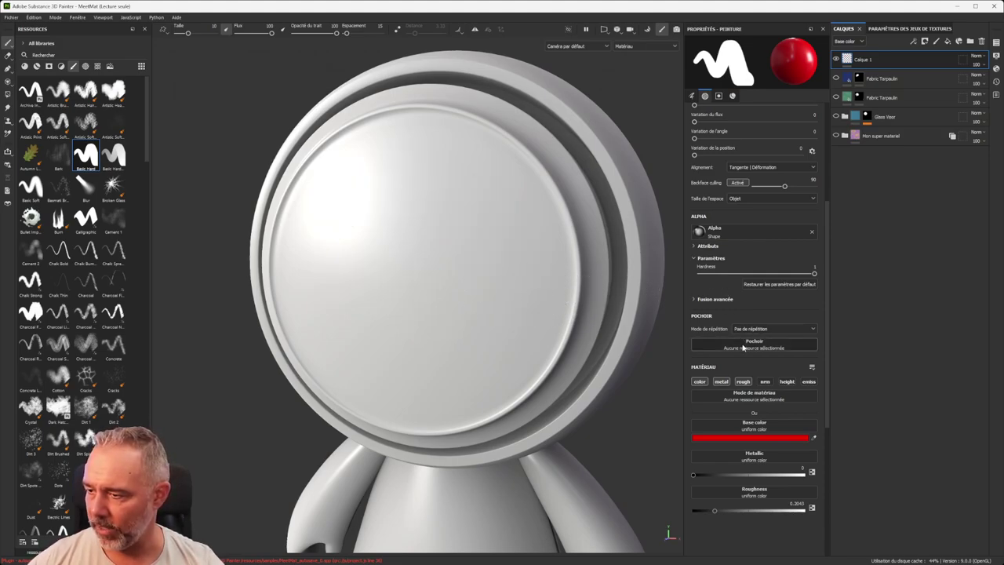
Step: Load the Celtic Cross Round alpha as the brush stencil and frame the head behind it
click(754, 345)
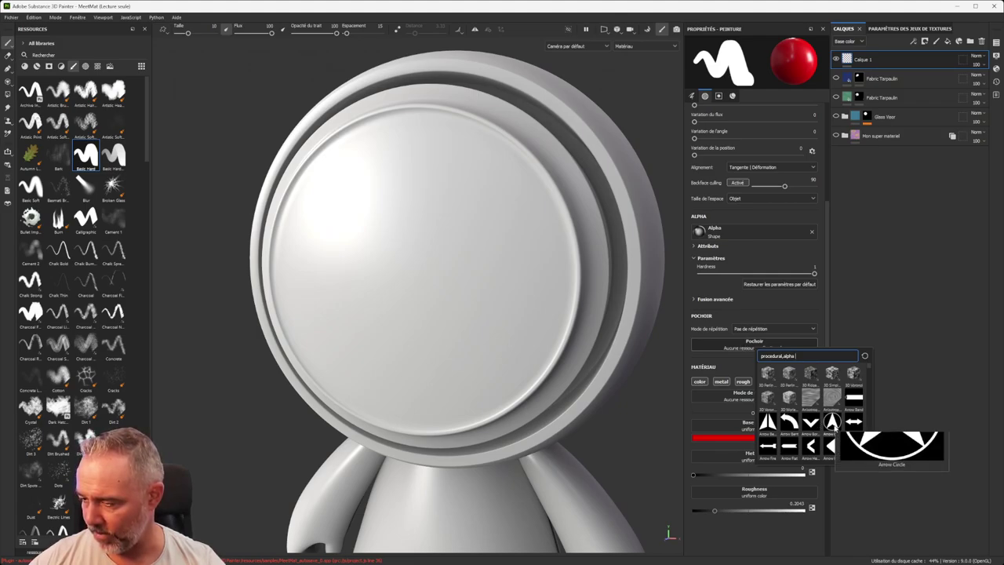
scroll(816, 428, down, 4)
scroll(790, 429, down, 5)
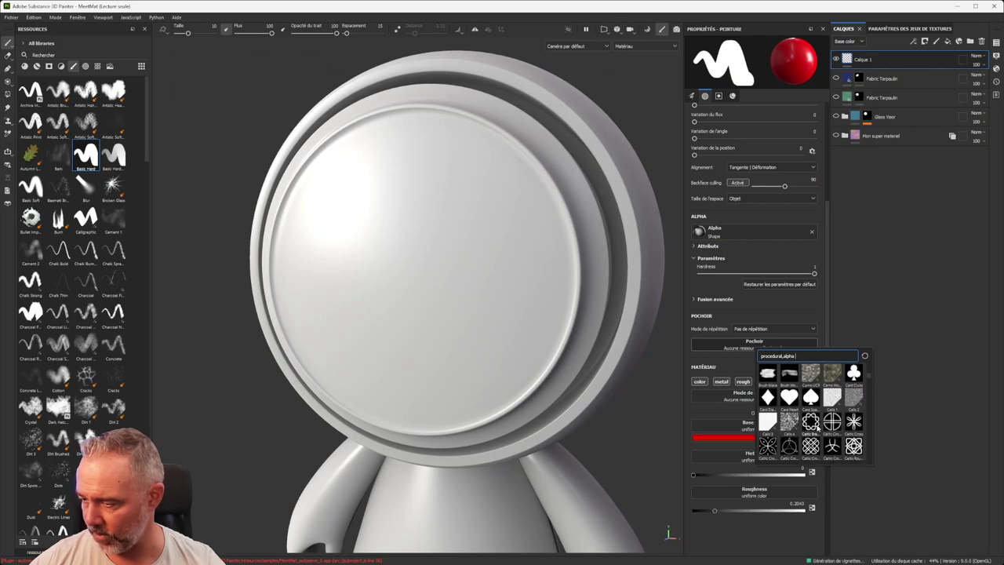
click(811, 445)
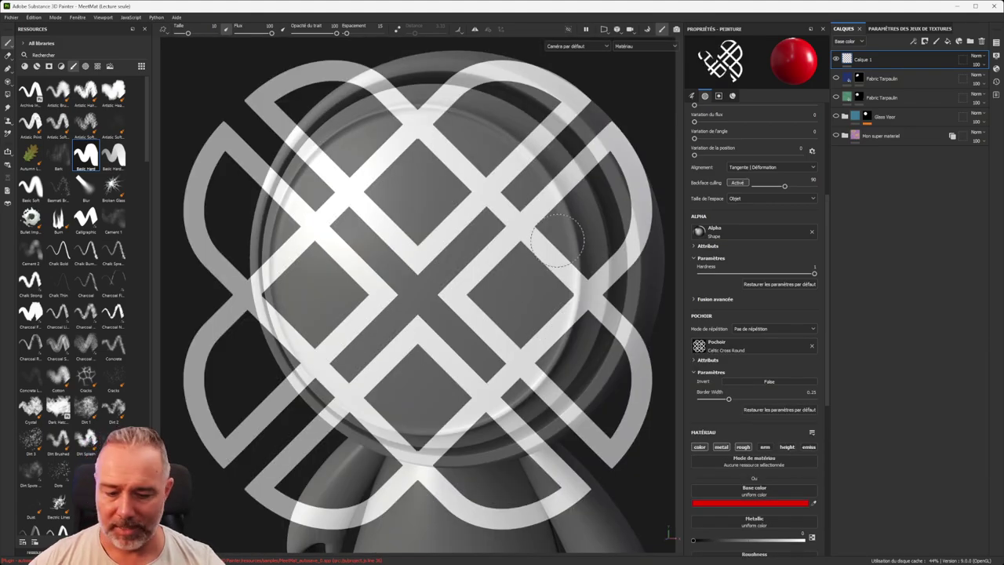
right_click(451, 219)
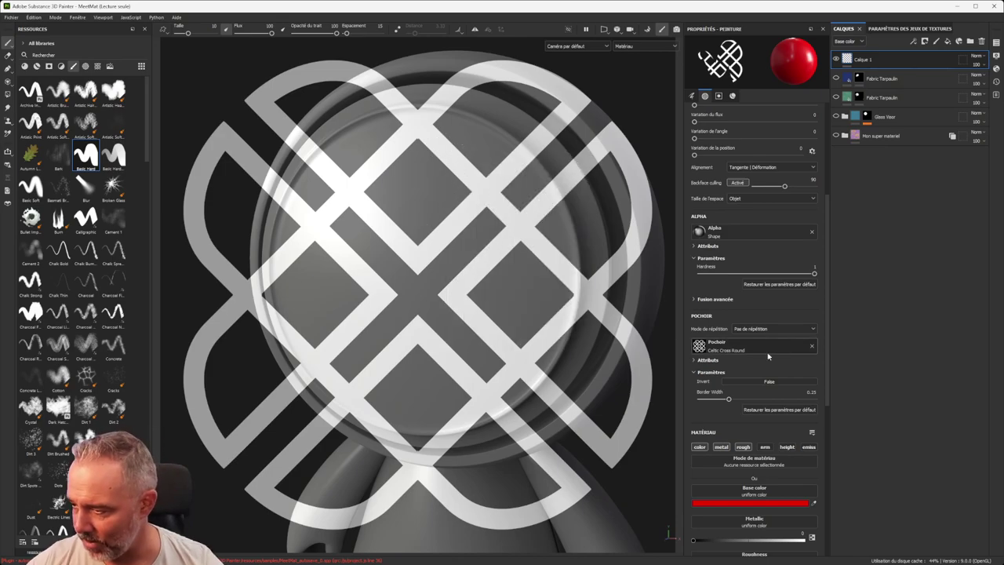
mouse_move(466, 281)
alt+middle_down()
mouse_move(471, 295)
mouse_move(458, 295)
alt+middle_up()
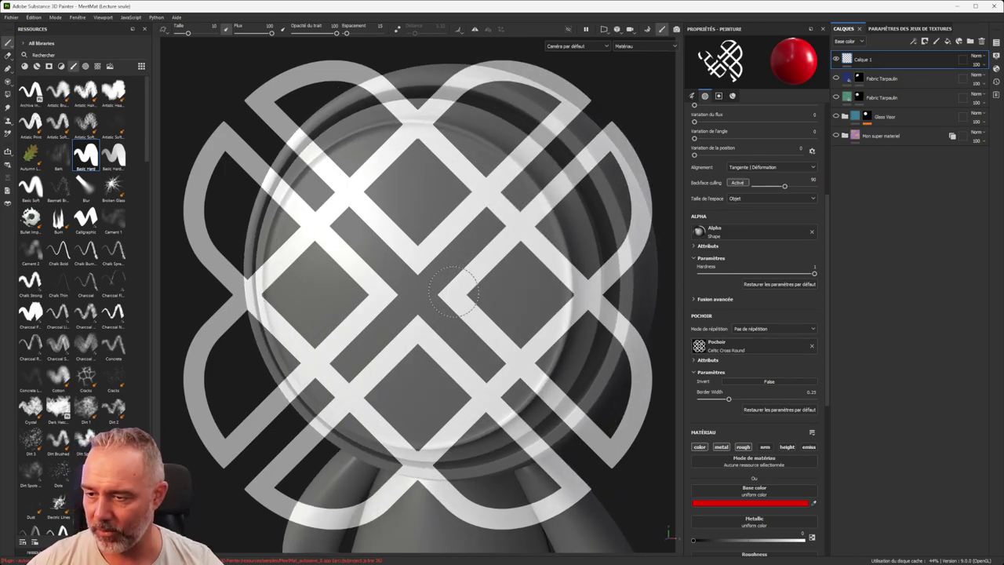
Step: Paint red through the Celtic Cross Round stencil across the face of the head
mouse_move(492, 259)
mouse_down()
mouse_move(373, 309)
mouse_move(424, 341)
mouse_move(392, 220)
mouse_move(348, 194)
mouse_move(308, 236)
mouse_move(353, 161)
mouse_move(462, 156)
mouse_move(531, 230)
mouse_move(490, 259)
mouse_up()
mouse_move(396, 335)
mouse_down()
mouse_move(475, 212)
mouse_move(341, 326)
mouse_move(345, 254)
mouse_move(308, 244)
mouse_move(263, 314)
mouse_move(318, 372)
mouse_move(251, 306)
mouse_move(462, 356)
mouse_move(345, 404)
mouse_move(392, 431)
mouse_move(486, 416)
mouse_move(540, 353)
mouse_move(570, 267)
mouse_move(555, 196)
mouse_move(522, 157)
mouse_move(424, 114)
mouse_move(298, 199)
mouse_move(251, 313)
mouse_up()
key(s)
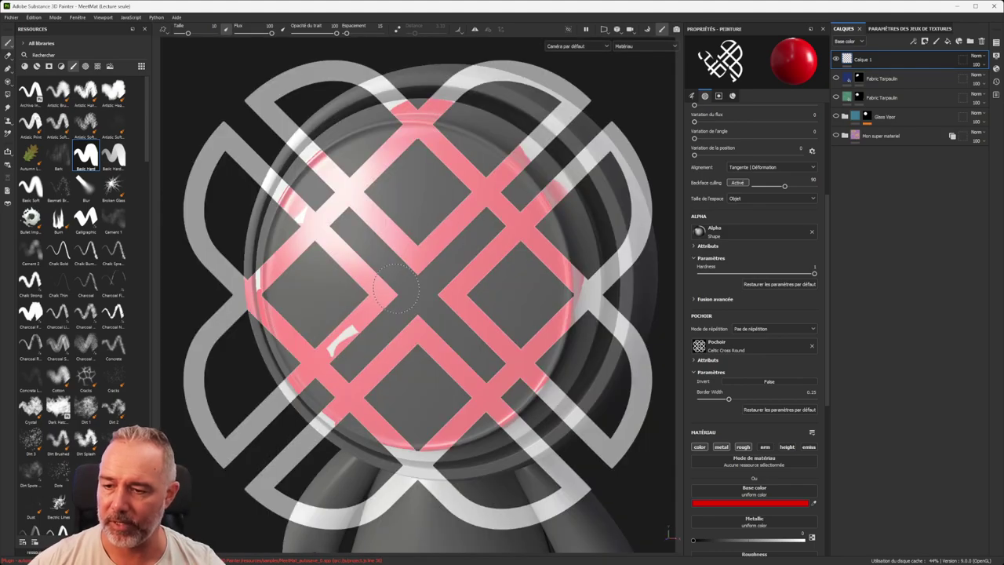
Step: Remove the stencil from the brush and inspect the painted cross pattern from several angles
click(812, 348)
scroll(408, 267, down, 3)
alt+drag(408, 266, 605, 302)
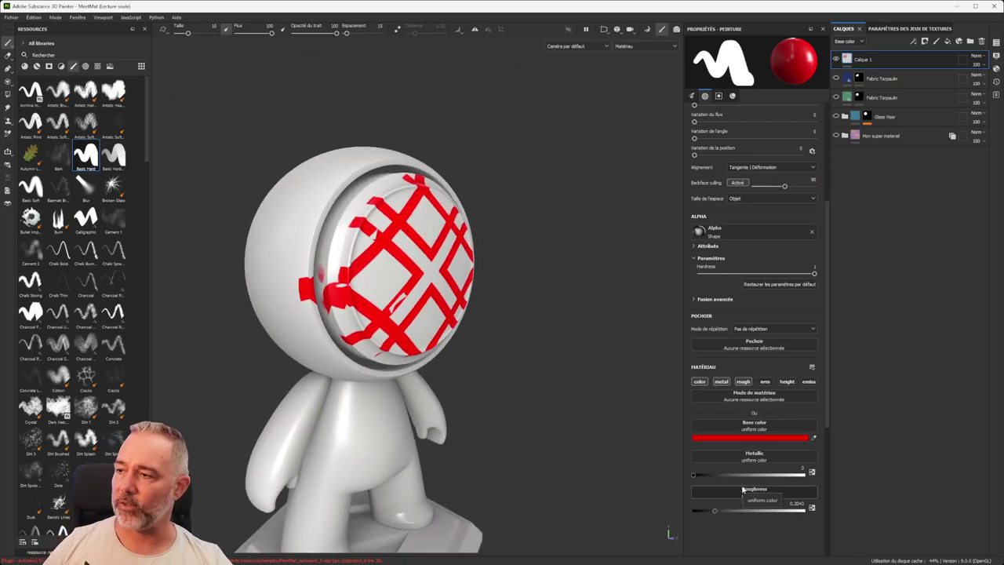
alt+drag(212, 284, 335, 215)
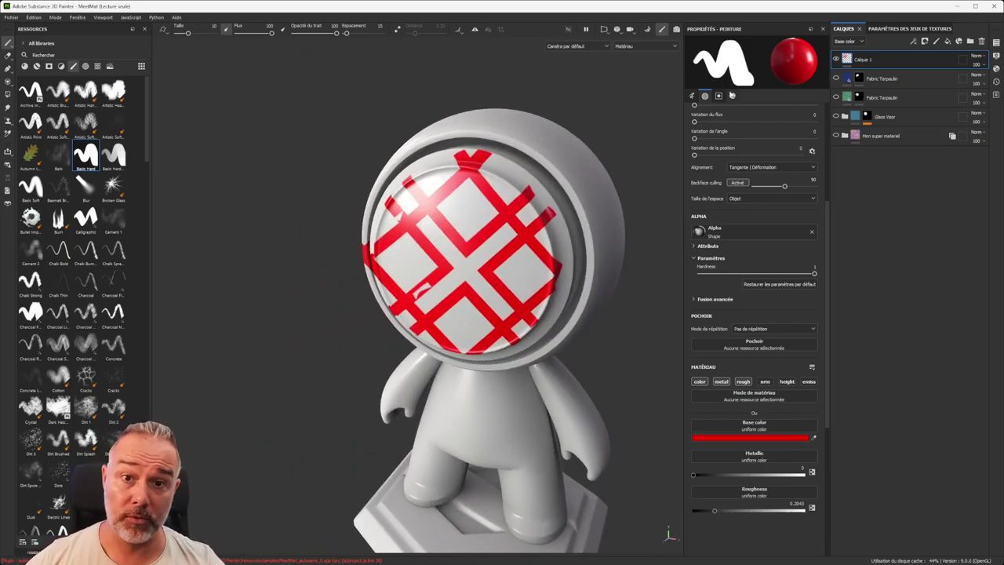
scroll(595, 180, up, 3)
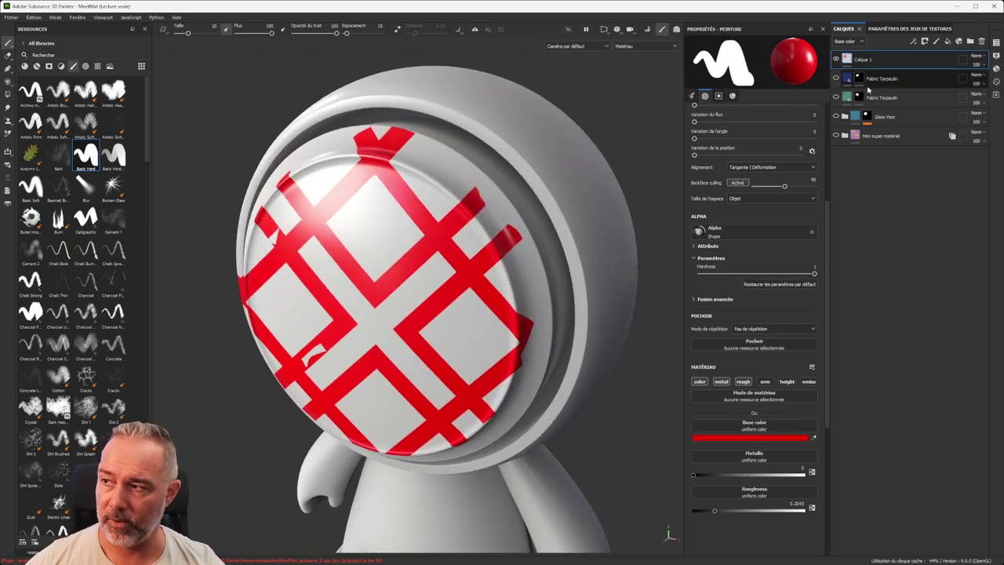
scroll(498, 157, down, 2)
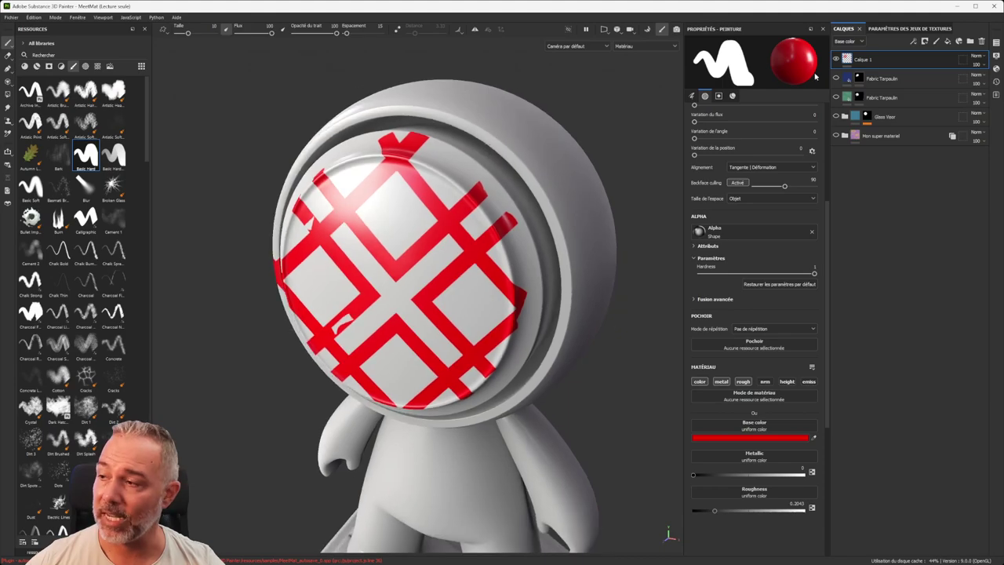
click(872, 61)
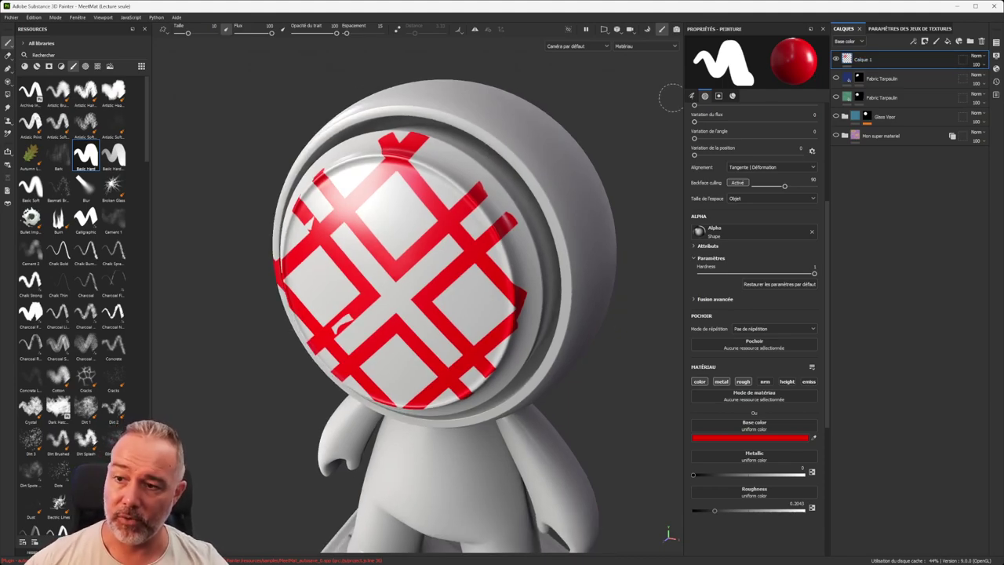
scroll(753, 251, up, 3)
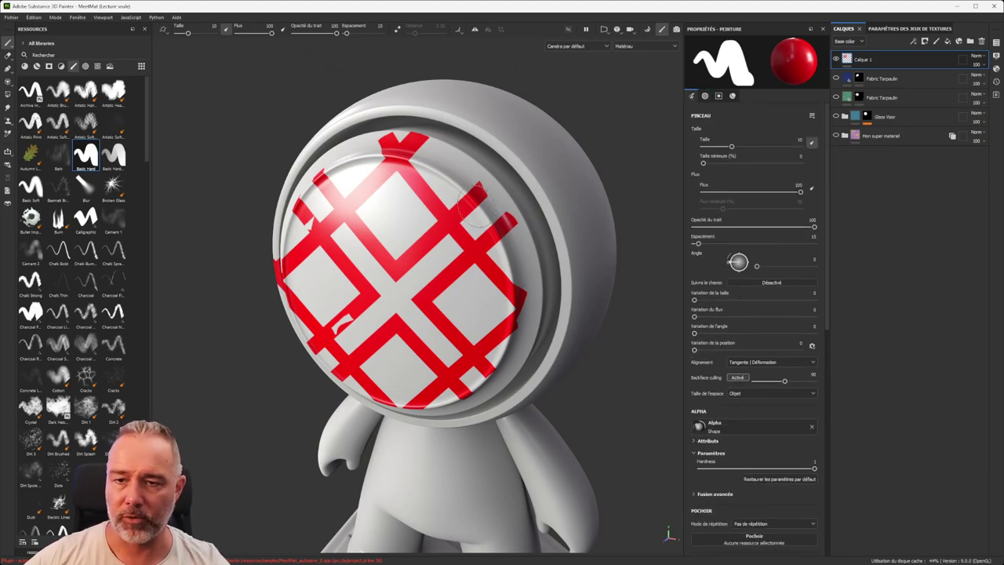
alt+drag(416, 153, 357, 188)
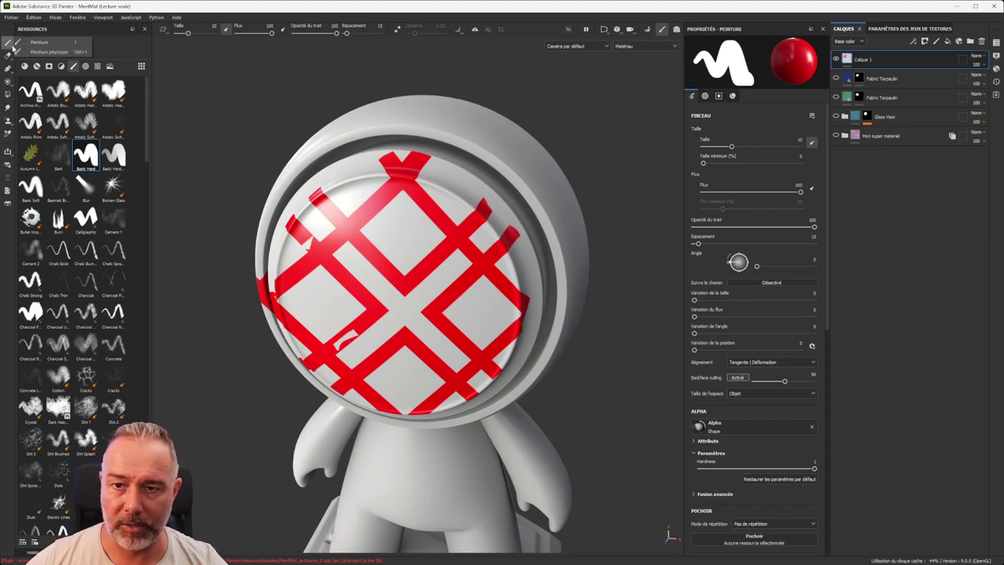
Step: Search the brushes for "parti" and load the Rain particle brush
click(9, 47)
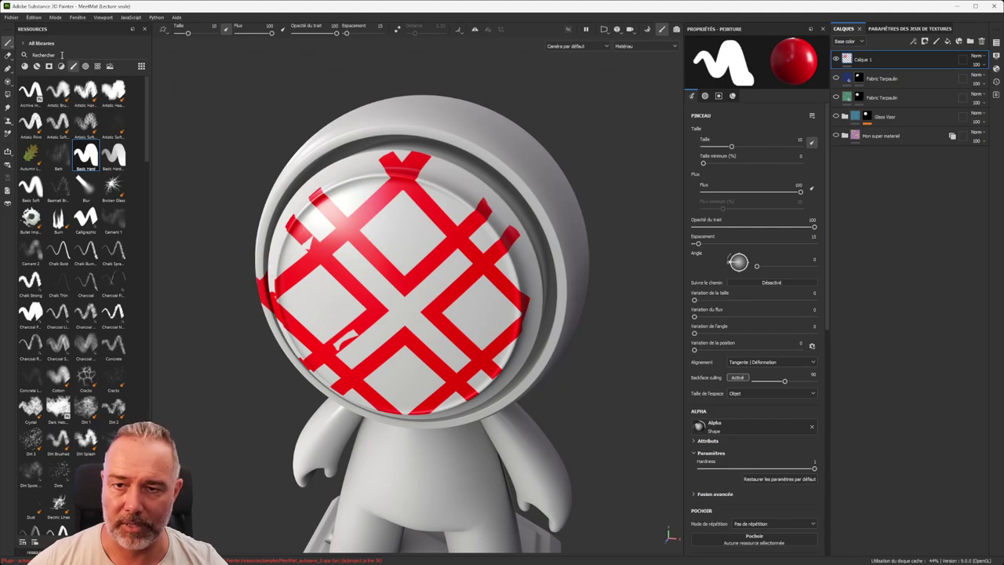
click(62, 55)
text(parti)
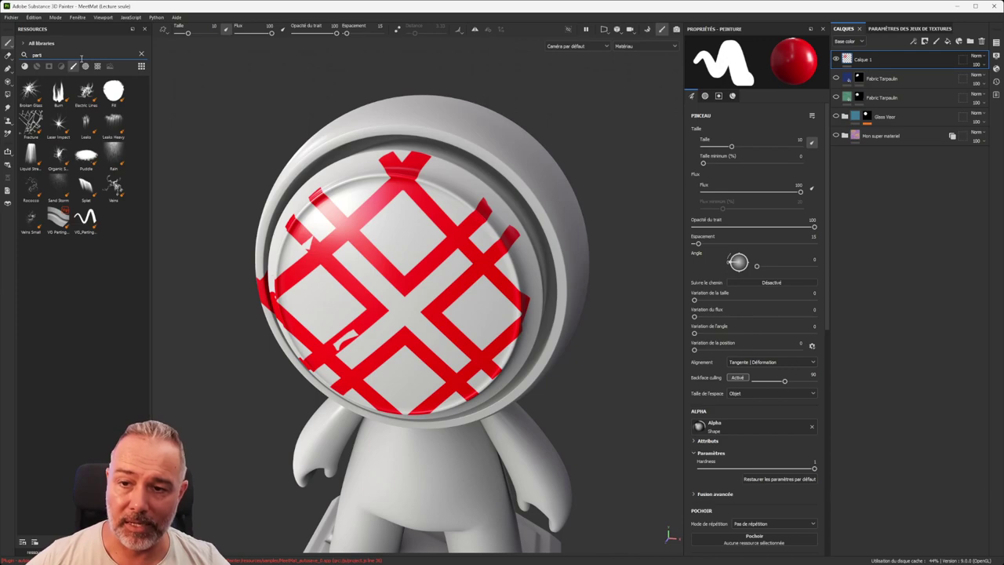
click(116, 154)
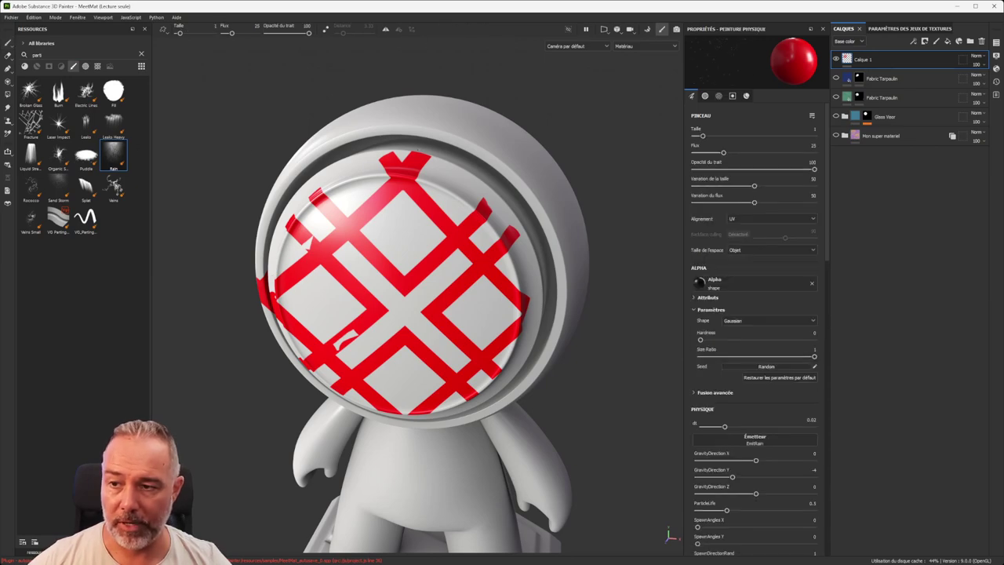
Step: Paint red rain particles over the top of the head and undo them
scroll(462, 125, down, 3)
mouse_move(463, 102)
alt+mouse_down()
mouse_move(470, 142)
mouse_move(450, 143)
alt+mouse_up()
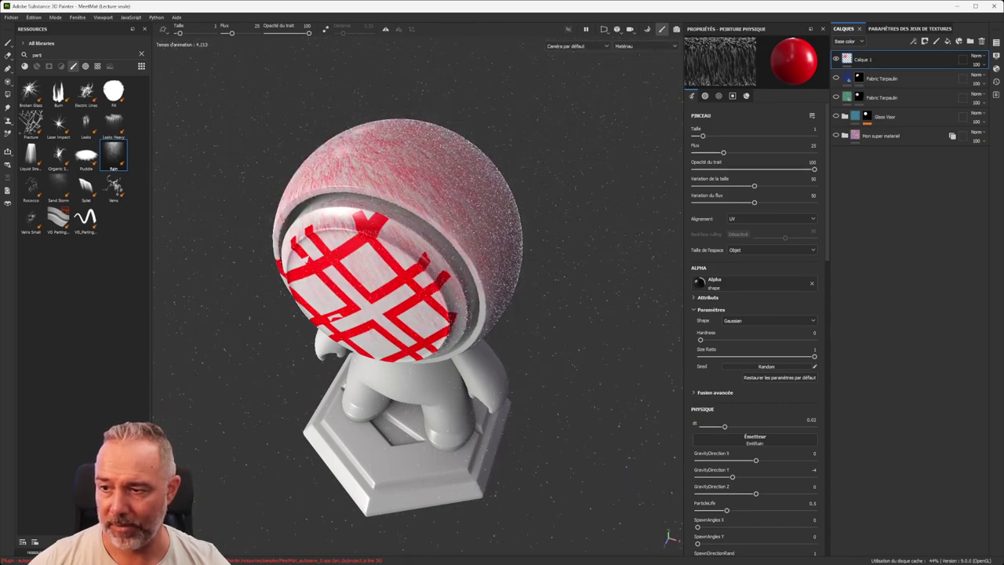
mouse_move(573, 132)
alt+mouse_down()
mouse_move(444, 171)
mouse_move(248, 105)
mouse_move(345, 154)
mouse_move(621, 157)
mouse_move(393, 173)
alt+mouse_up()
key(ctrl+z)
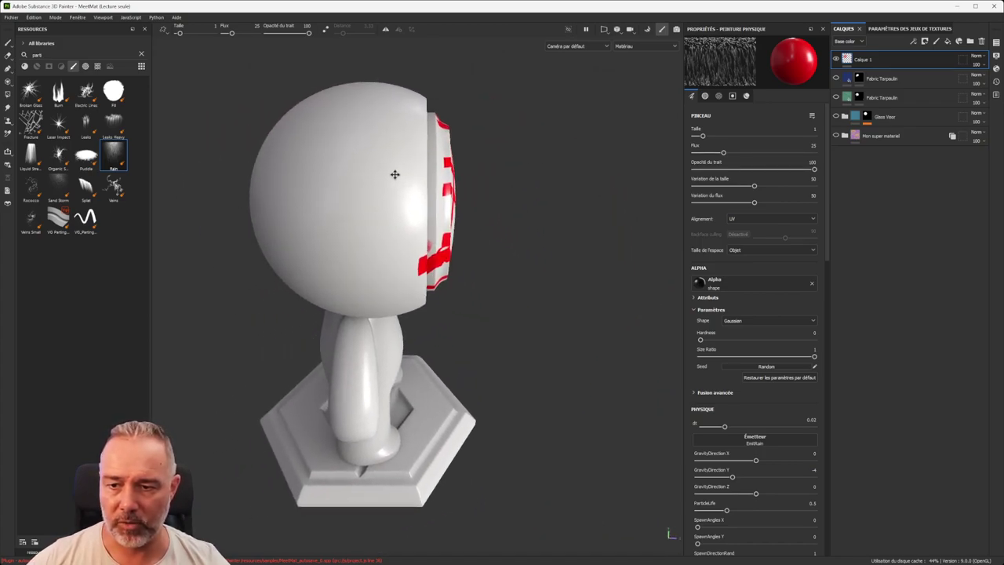
Step: Load the Veins particle brush and paint a red vein stroke down the side of the head
click(114, 186)
mouse_move(367, 95)
mouse_down()
mouse_move(336, 122)
mouse_move(332, 177)
mouse_move(357, 269)
mouse_up()
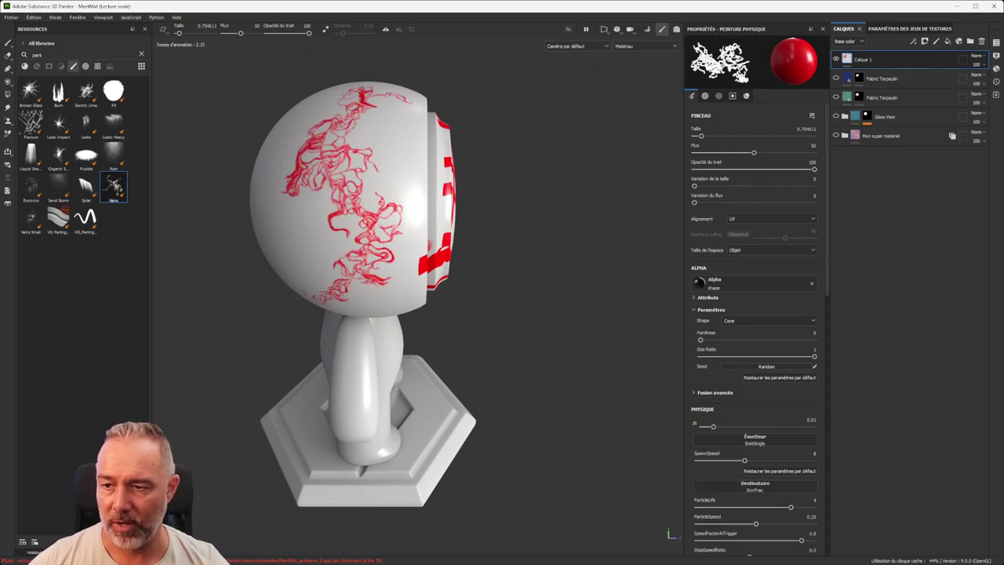
scroll(448, 100, down, 3)
scroll(448, 100, up, 5)
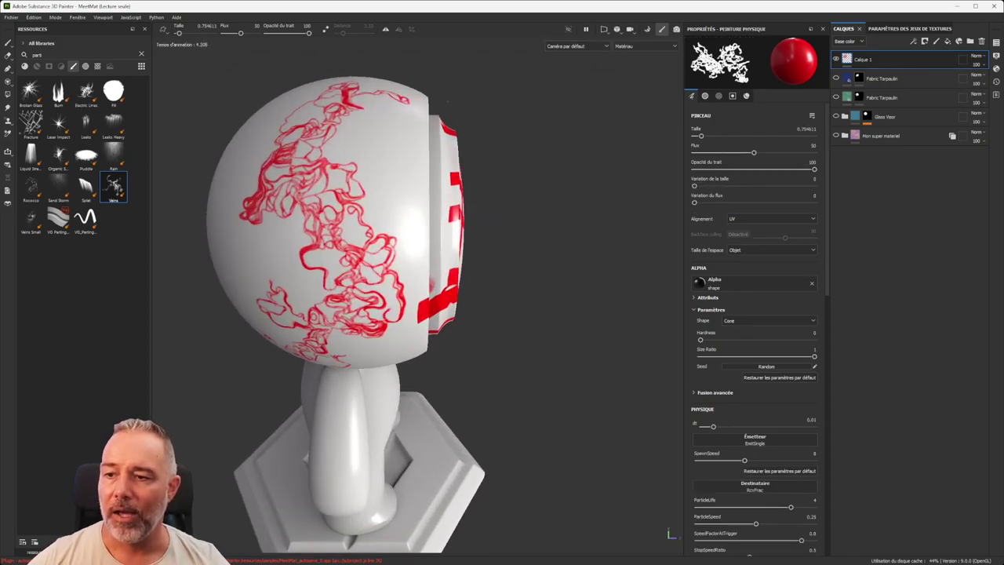
alt+middle_drag(447, 100, 505, 110)
alt+drag(505, 110, 490, 111)
alt+middle_drag(479, 98, 506, 101)
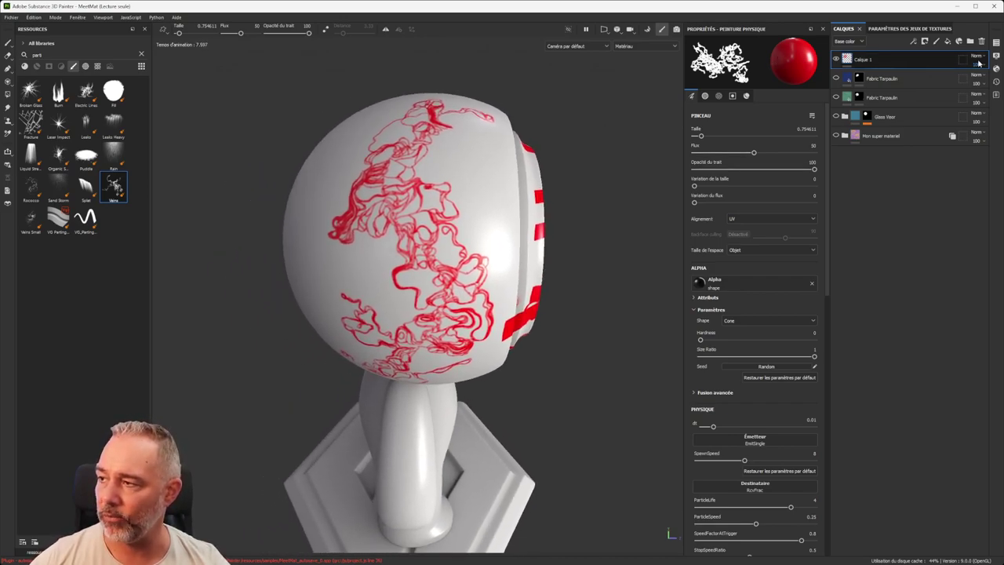
scroll(513, 142, down, 2)
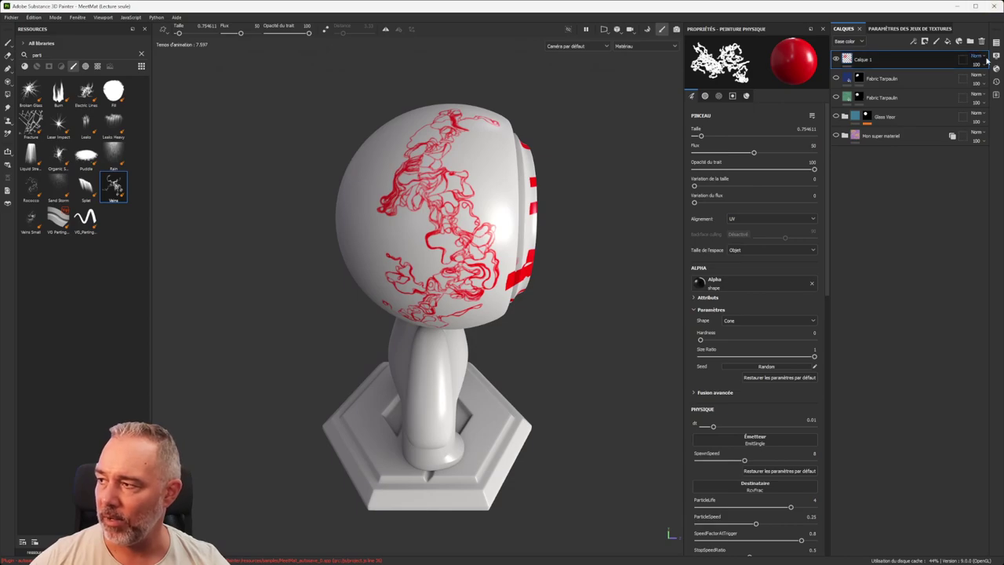
Step: Paint more red veins across the side and back of the head with the Veins brush
mouse_move(996, 81)
mouse_down()
mouse_move(973, 80)
mouse_move(999, 82)
mouse_up()
alt+drag(538, 152, 458, 123)
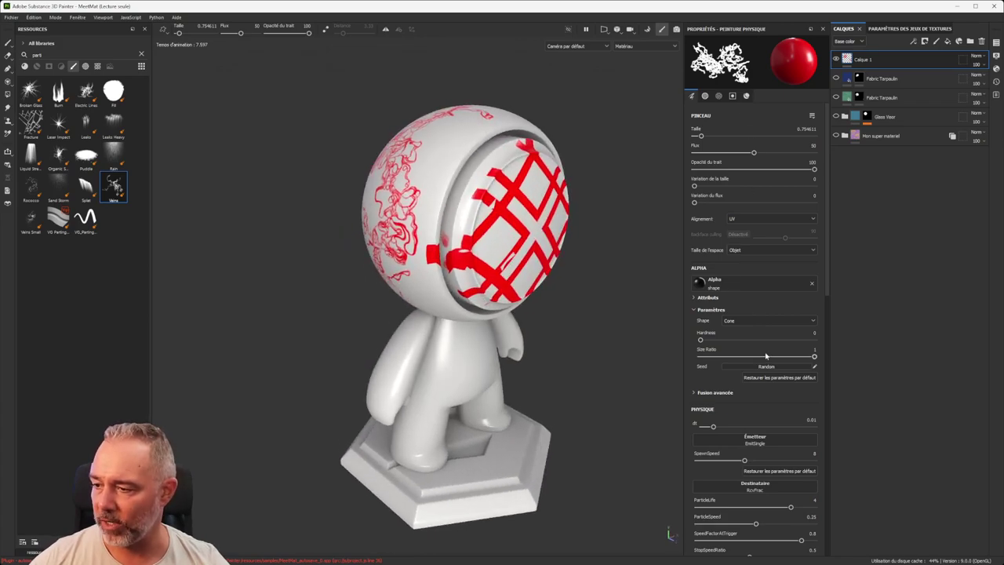
alt+middle_drag(343, 233, 381, 284)
alt+drag(380, 284, 484, 253)
scroll(363, 248, up, 3)
alt+drag(362, 248, 342, 306)
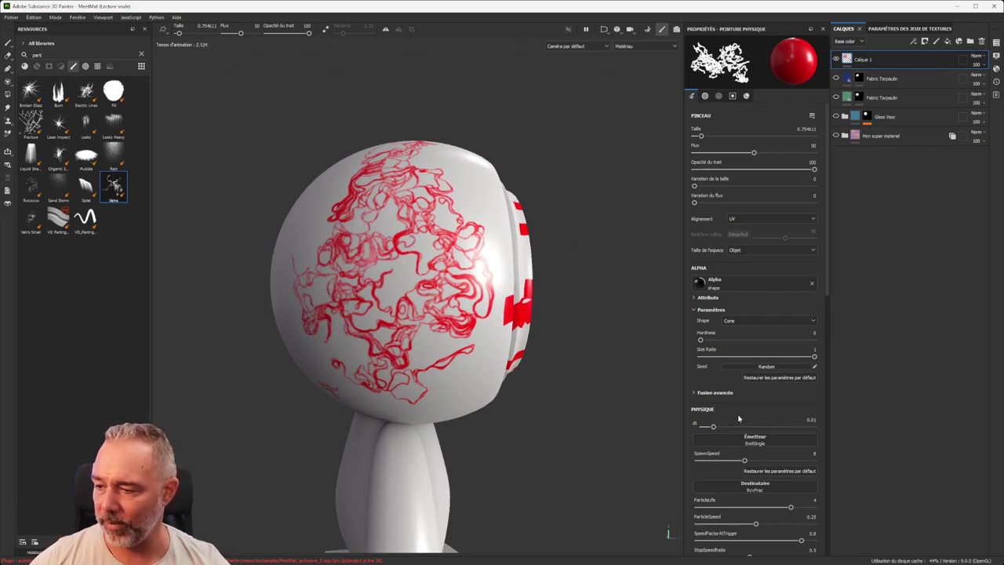
Step: Examine the Veins brush's physics parameters, including its emitter, particle life, speed, trigger and turbulence settings
scroll(738, 418, down, 3)
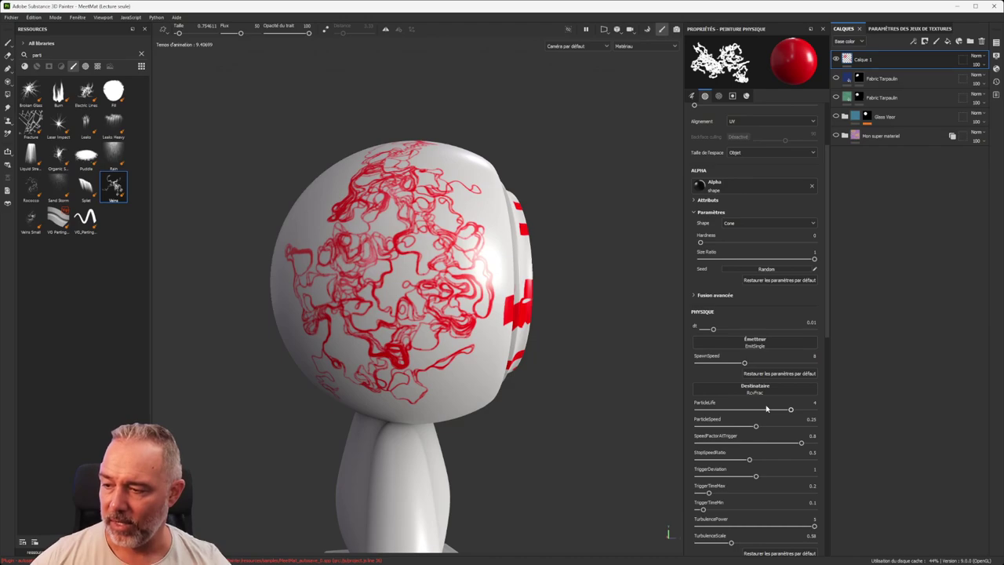
scroll(745, 404, down, 2)
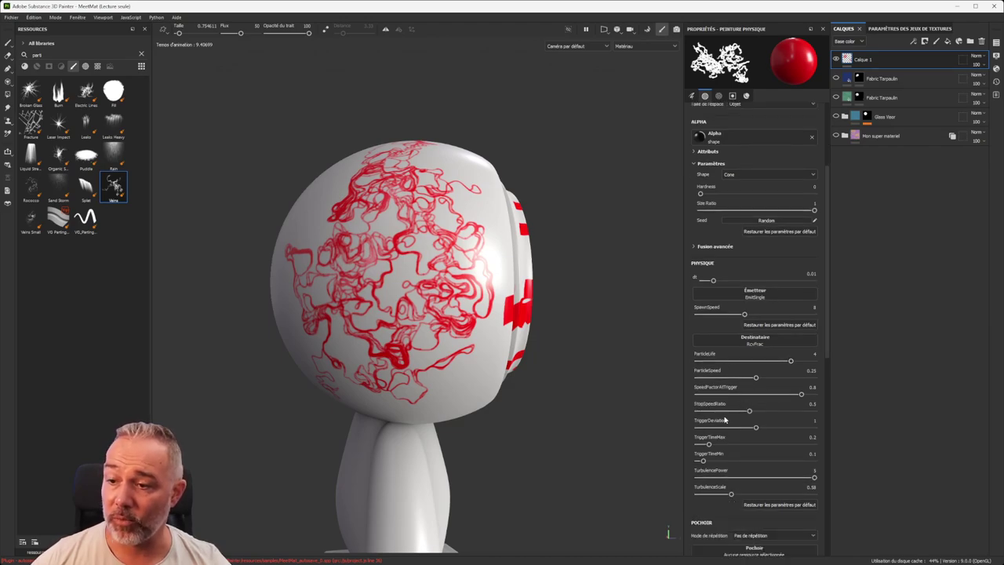
scroll(759, 397, down, 3)
scroll(765, 424, up, 9)
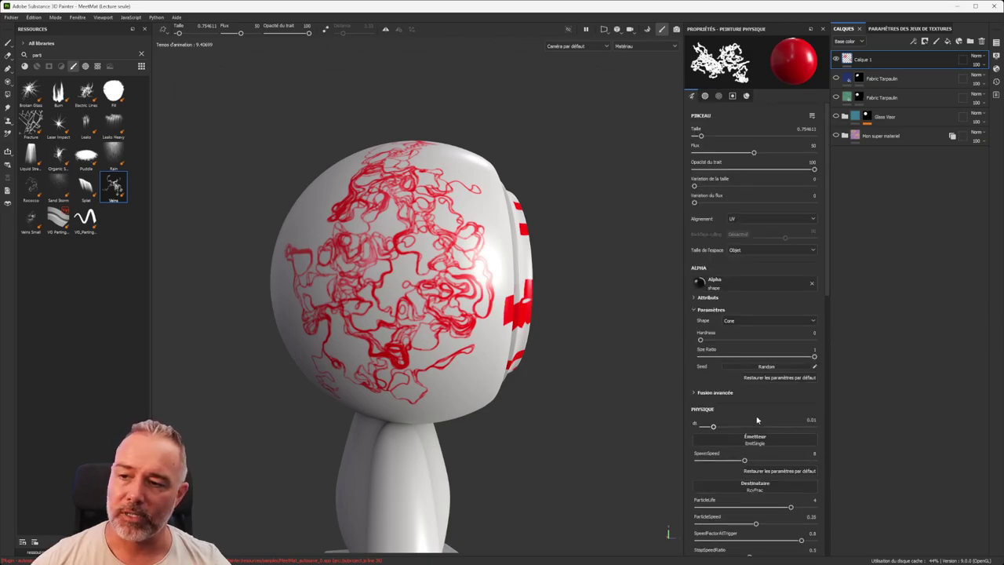
scroll(408, 283, up, 1)
scroll(407, 283, down, 4)
alt+middle_drag(388, 128, 407, 173)
mouse_move(408, 172)
alt+mouse_down()
mouse_move(345, 216)
mouse_move(157, 224)
alt+mouse_up()
Step: Compare the regular Paint and Physical Paint tools by switching between them, finishing on regular Paint
click(8, 44)
click(9, 45)
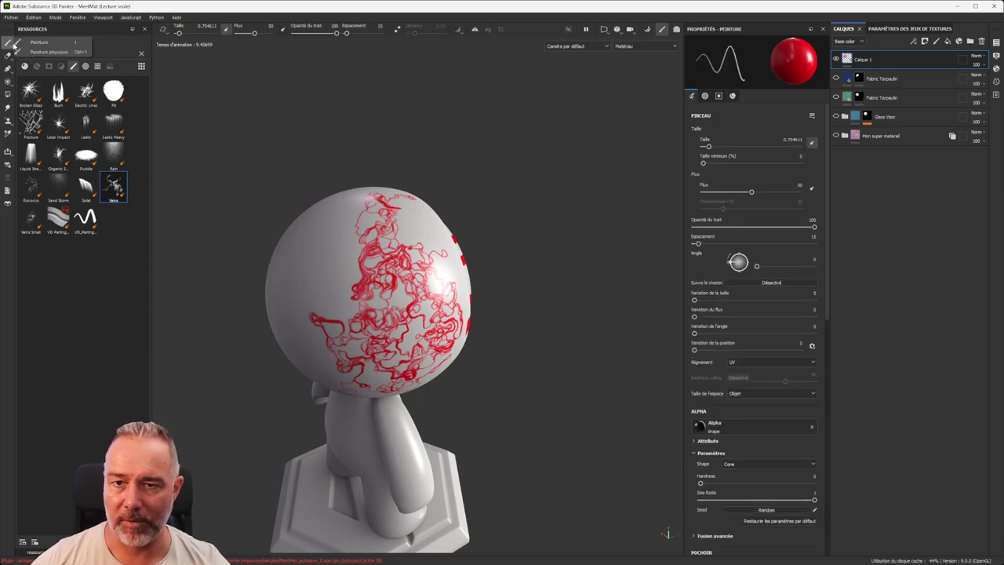
click(43, 52)
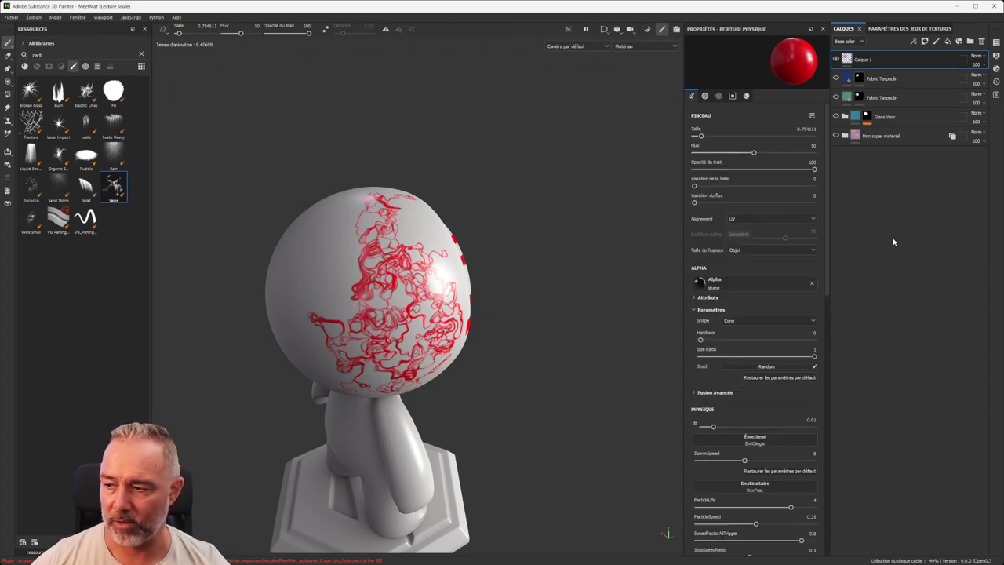
click(9, 44)
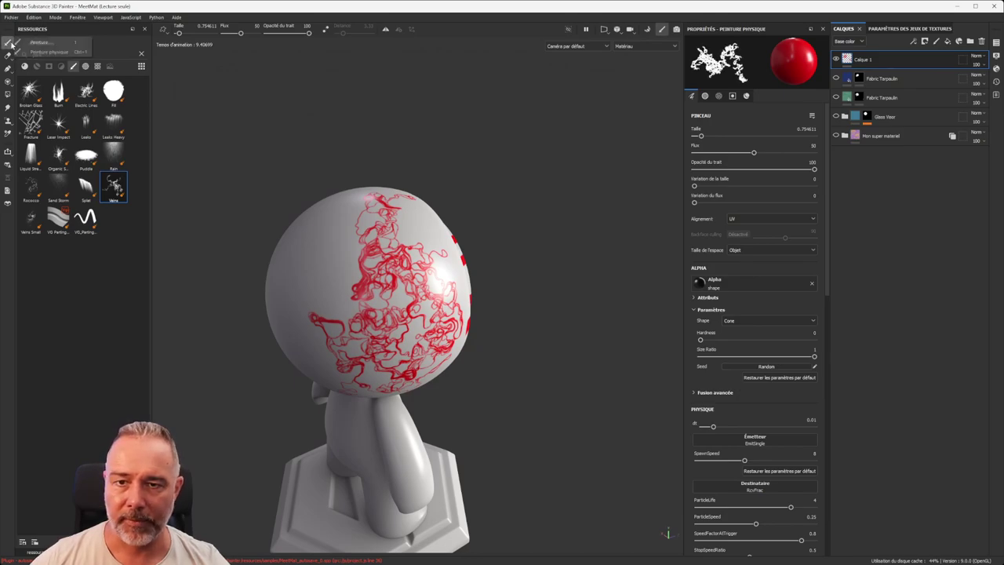
click(46, 45)
alt+middle_drag(367, 292, 381, 274)
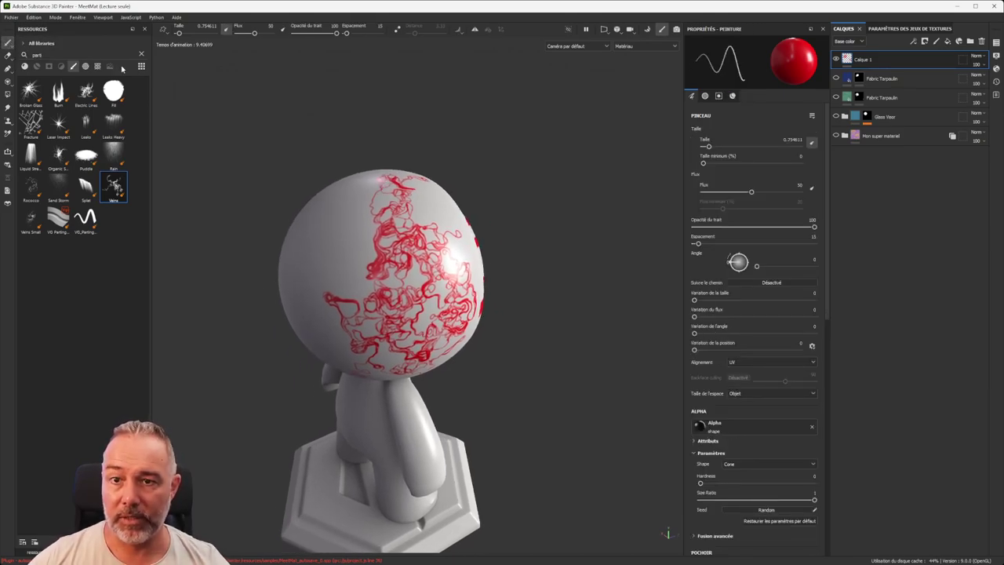
Step: Erase a vertical strip through the red veins on the head with the regular Eraser
click(7, 55)
drag(385, 202, 392, 273)
scroll(412, 231, up, 3)
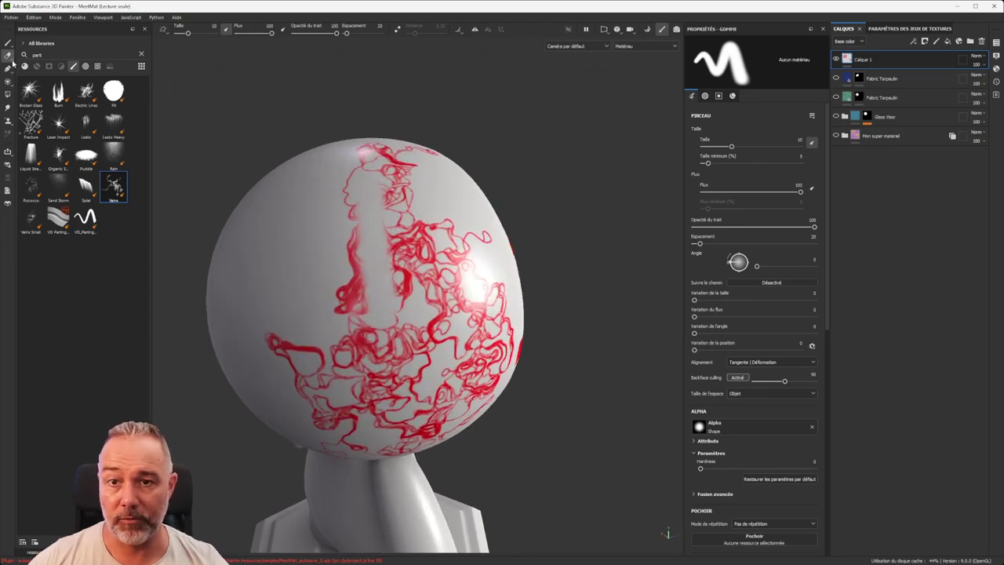
Step: Show the regular and physical variants of the Eraser and inspect the erased strip on the head
click(11, 61)
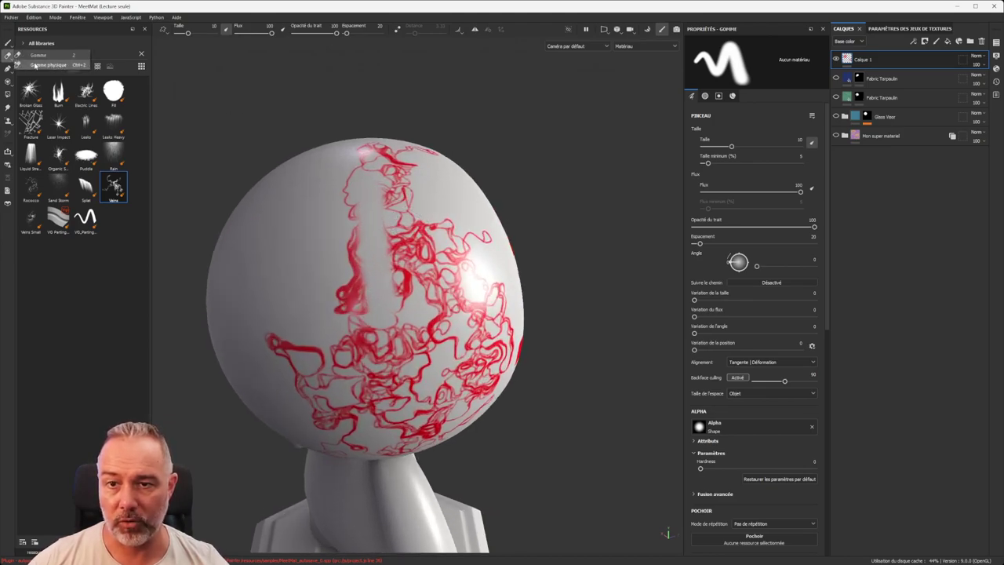
mouse_move(7, 57)
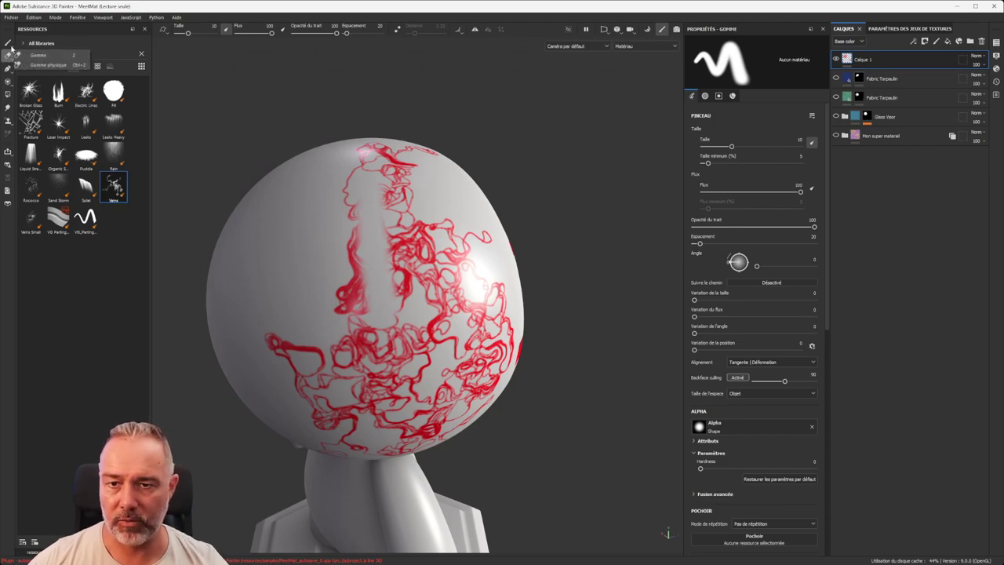
alt+drag(376, 236, 301, 229)
scroll(363, 216, up, 2)
scroll(363, 216, down, 2)
alt+drag(427, 203, 420, 215)
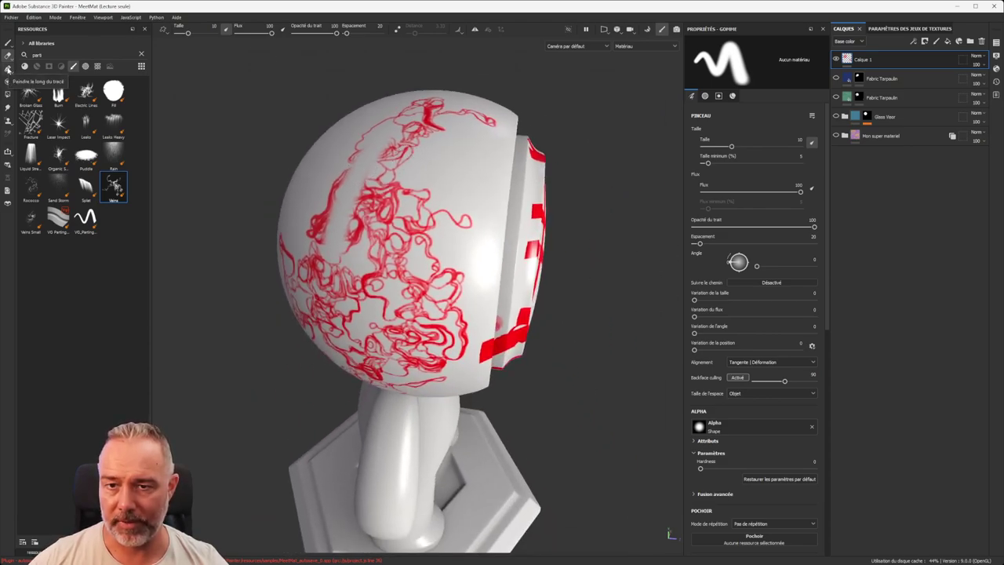
Step: Smudge the red crossing lines on the visor of the Calque 1 layer with the Smudge tool
alt+drag(503, 193, 334, 129)
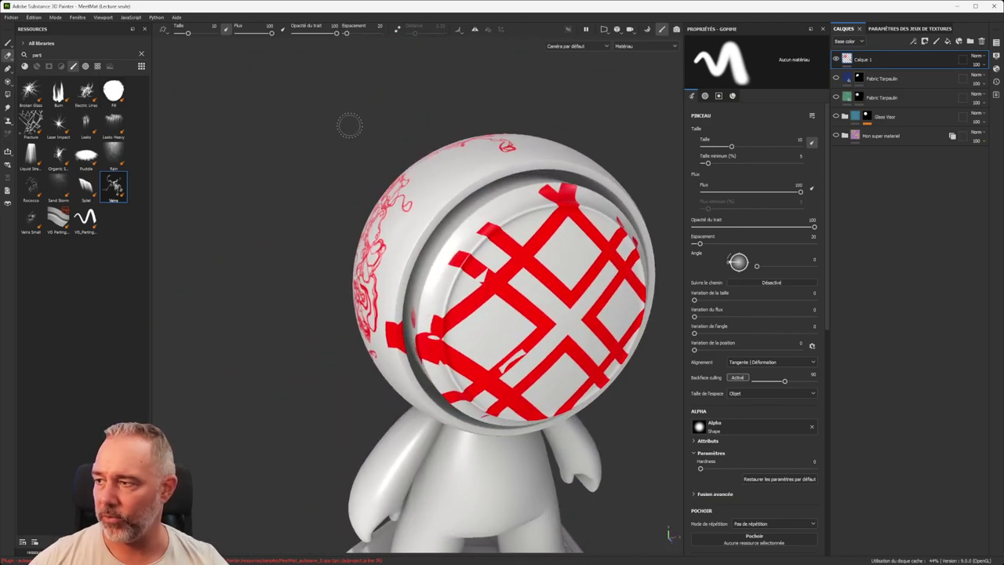
click(893, 62)
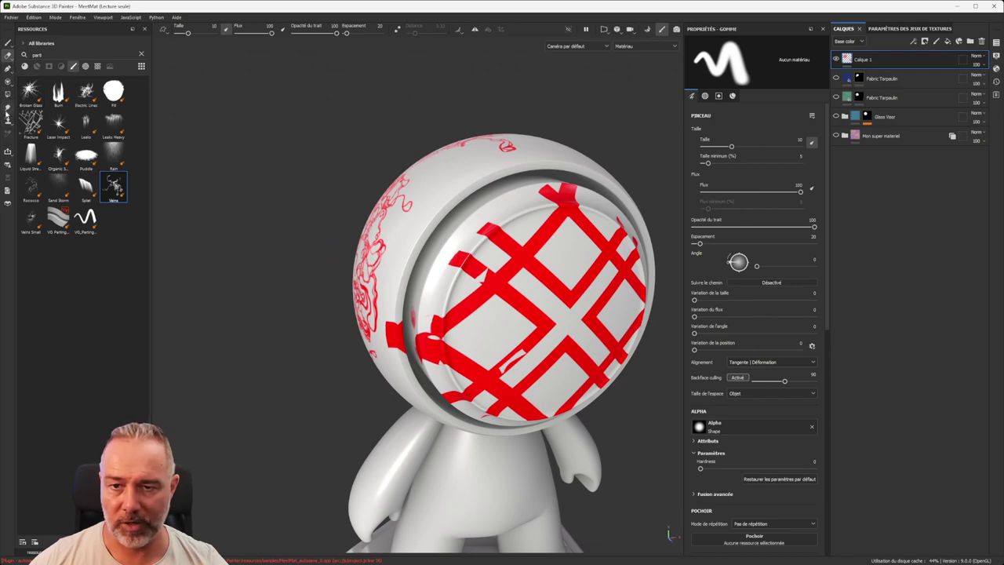
click(8, 108)
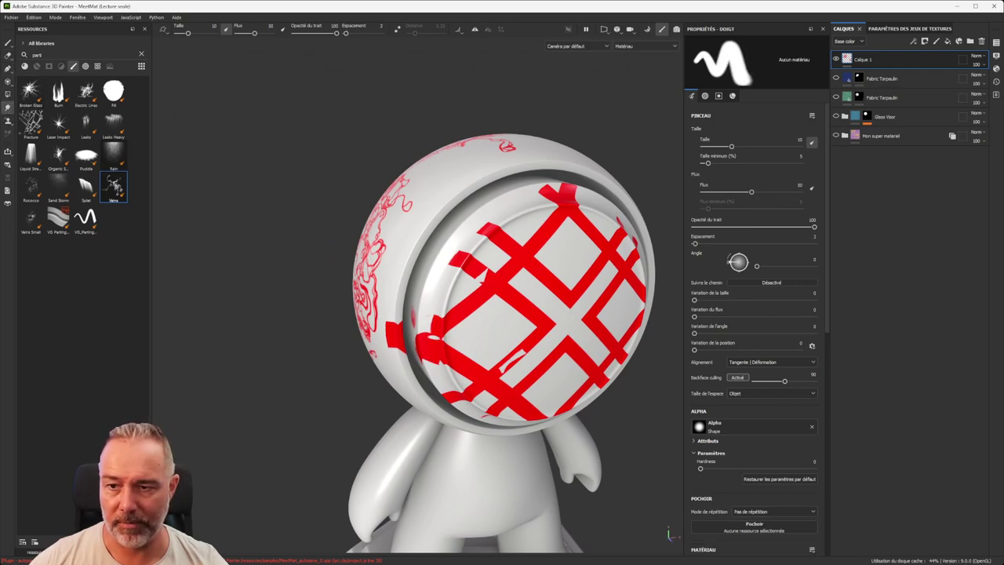
mouse_move(549, 296)
mouse_down()
mouse_move(521, 315)
mouse_move(565, 247)
mouse_up()
mouse_move(535, 297)
mouse_down()
mouse_move(627, 247)
mouse_move(533, 368)
mouse_move(462, 330)
mouse_move(506, 274)
mouse_move(628, 275)
mouse_move(628, 364)
mouse_move(524, 349)
mouse_up()
alt+middle_drag(530, 295, 483, 235)
mouse_move(483, 234)
alt+mouse_down()
mouse_move(541, 258)
mouse_move(457, 251)
alt+mouse_up()
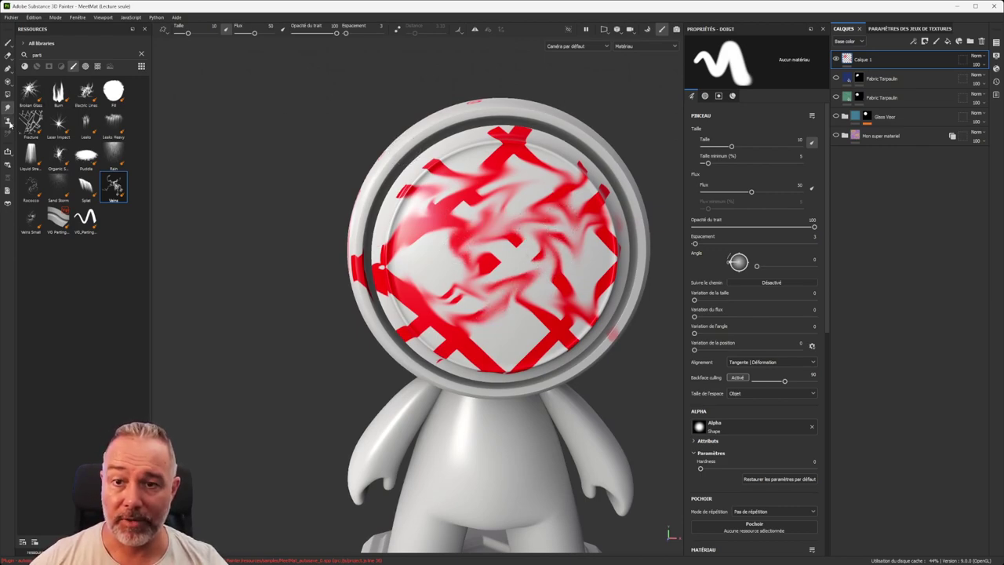
Step: Sample a clone source on the visor's upper smudges and paint the copy onto its centre with the Clone tool
click(8, 121)
scroll(523, 224, up, 3)
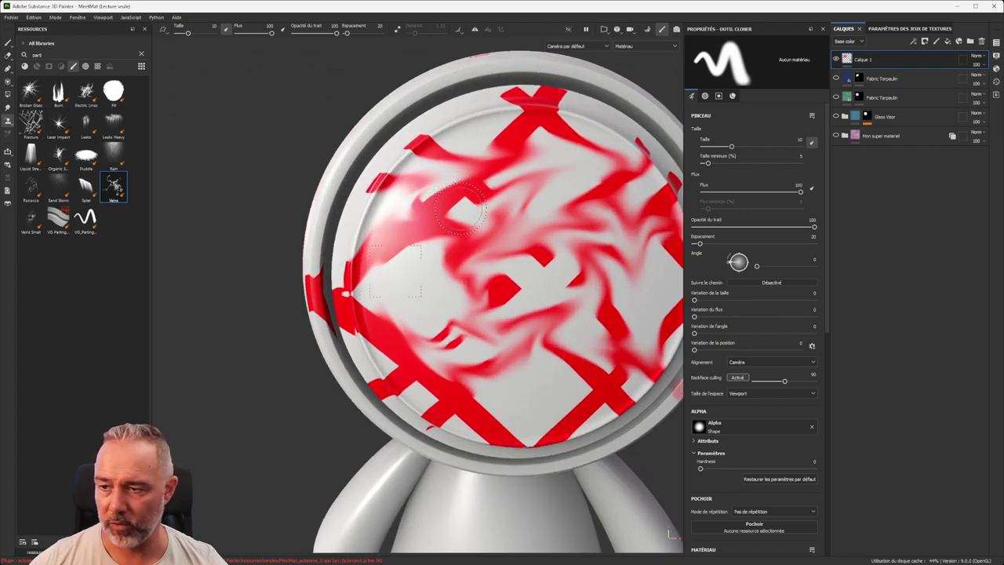
middle_drag(524, 225, 433, 187)
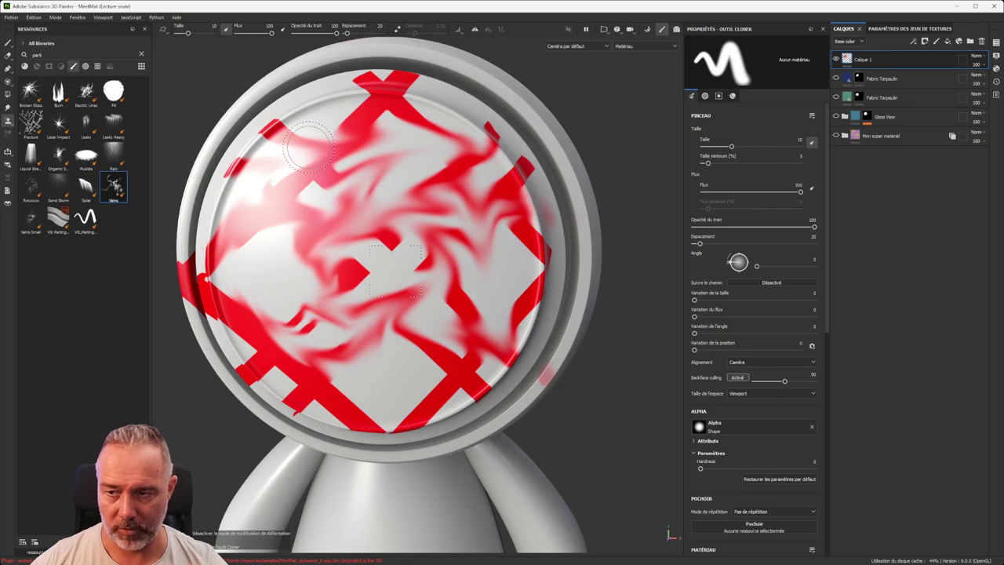
click(310, 145)
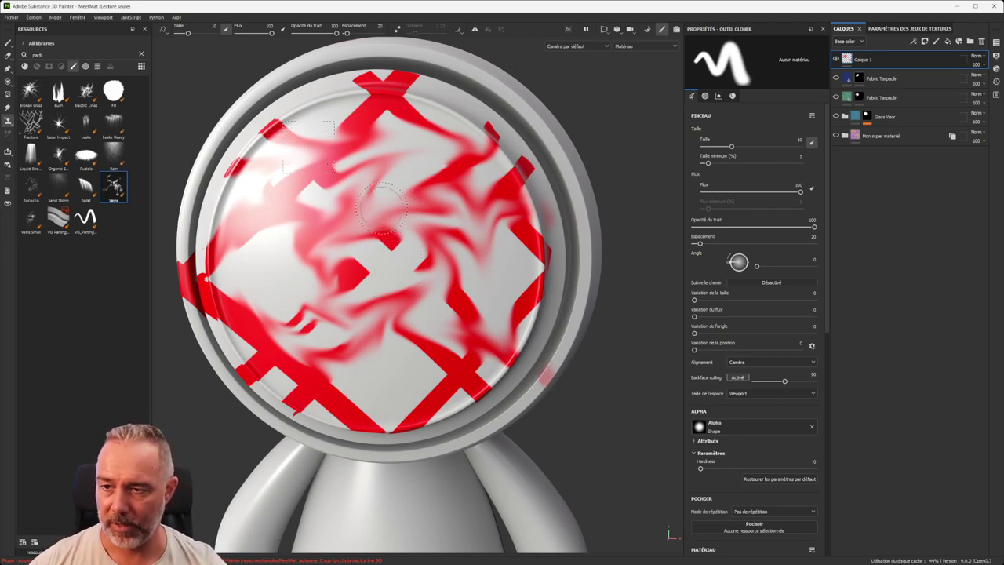
scroll(363, 248, down, 2)
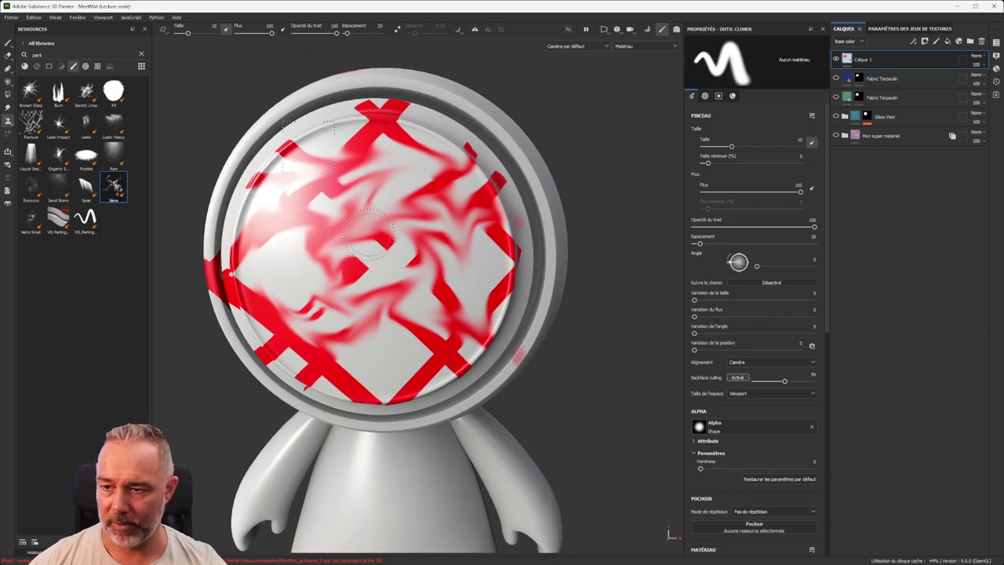
mouse_move(384, 240)
mouse_down()
mouse_move(392, 251)
mouse_move(380, 263)
mouse_move(345, 271)
mouse_move(371, 277)
mouse_move(369, 306)
mouse_move(396, 291)
mouse_move(419, 235)
mouse_move(386, 255)
mouse_up()
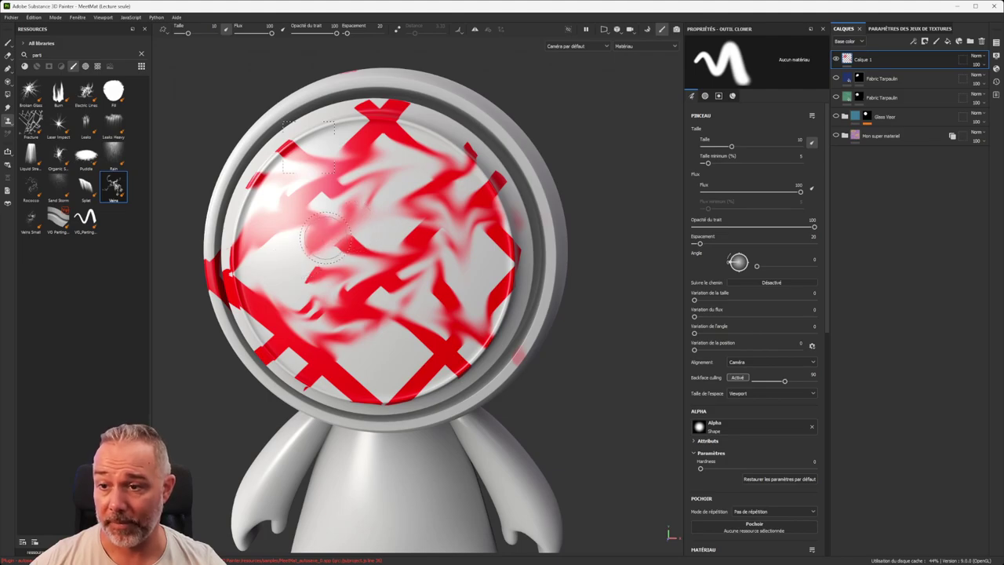
Step: Clone a stroke across the red veins on the side of the head
mouse_move(292, 248)
alt+mouse_down()
mouse_move(352, 271)
mouse_move(422, 269)
mouse_move(298, 149)
alt+mouse_up()
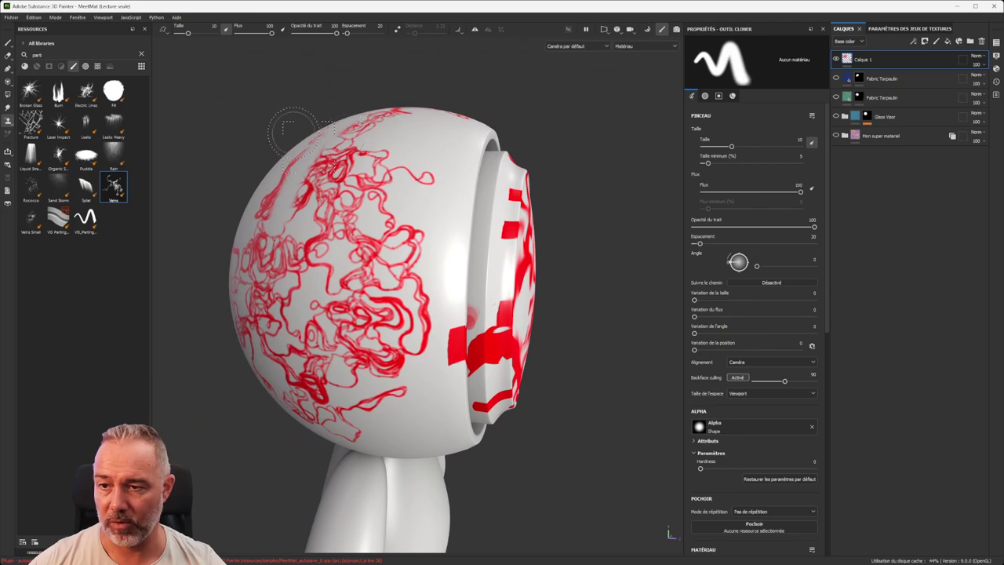
mouse_move(371, 230)
mouse_down()
mouse_move(374, 245)
mouse_move(346, 232)
mouse_up()
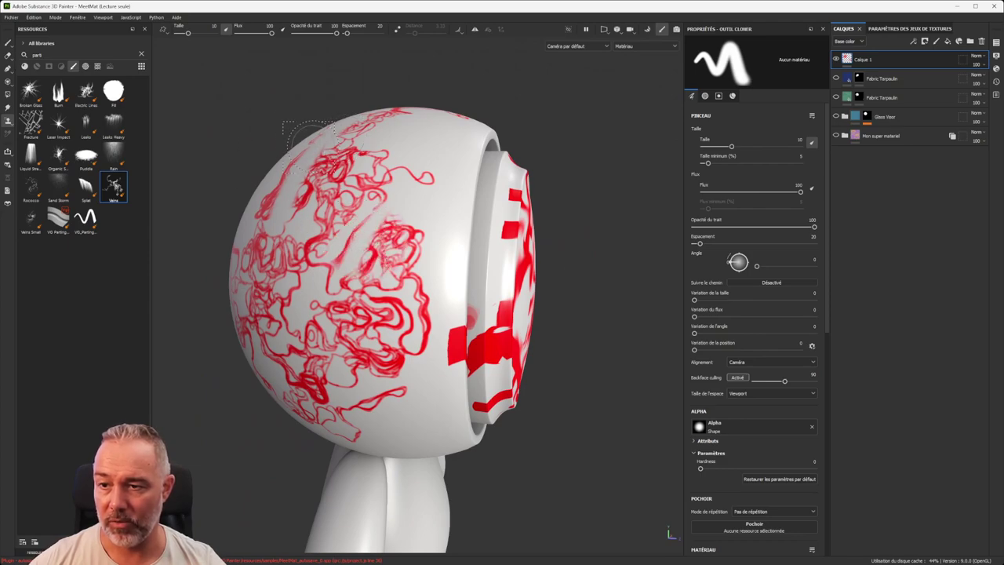
scroll(400, 245, down, 3)
scroll(400, 245, up, 1)
scroll(400, 245, down, 1)
scroll(400, 245, up, 2)
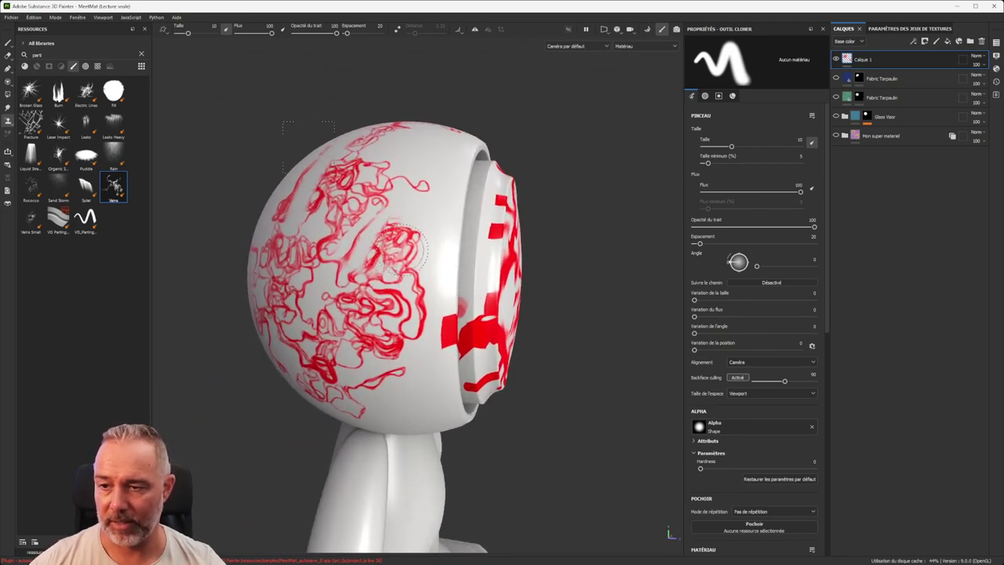
Step: Set a new clone source on the visor's lower smudges and clone it into the upper middle of the visor
alt+drag(556, 255, 409, 248)
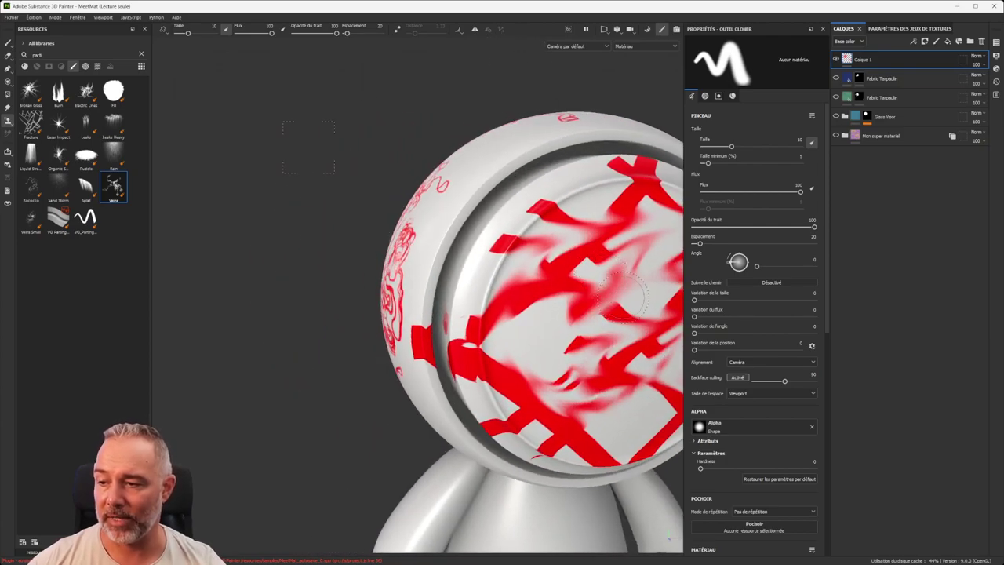
alt+drag(479, 261, 524, 244)
alt+middle_drag(523, 244, 339, 205)
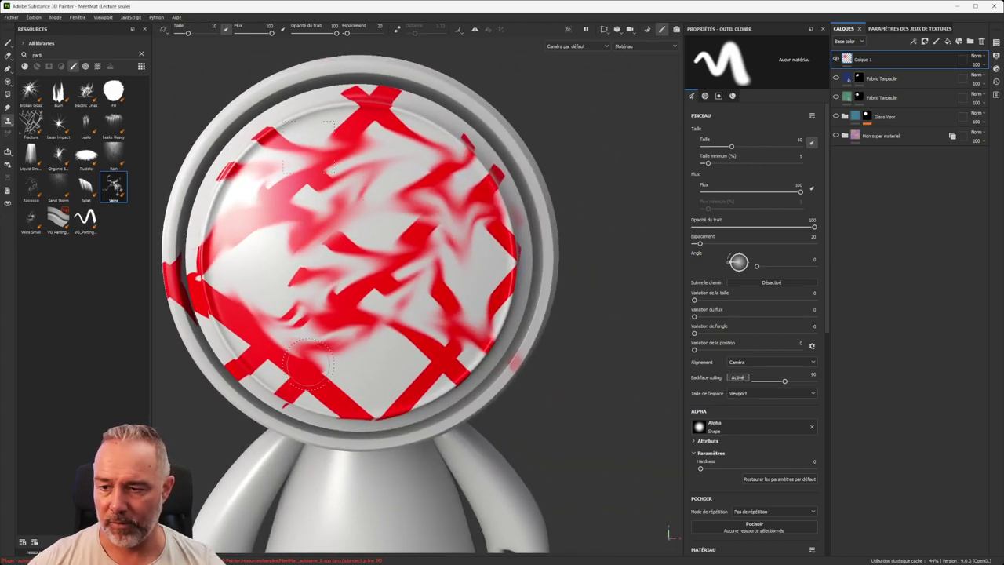
mouse_move(411, 241)
mouse_down()
mouse_move(372, 235)
mouse_move(423, 228)
mouse_move(419, 208)
mouse_move(386, 192)
mouse_up()
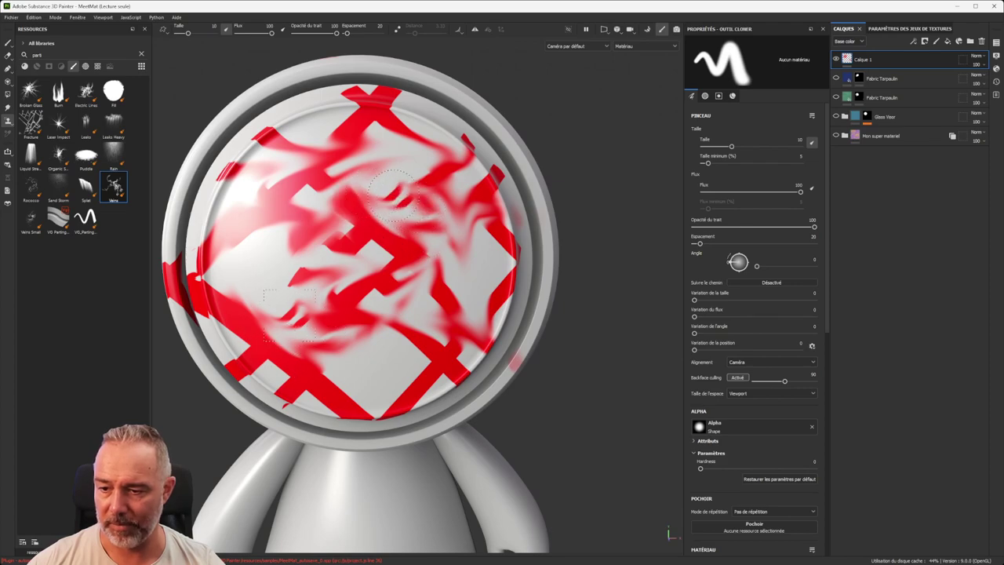
mouse_move(346, 155)
mouse_down()
mouse_move(334, 150)
mouse_move(358, 171)
mouse_up()
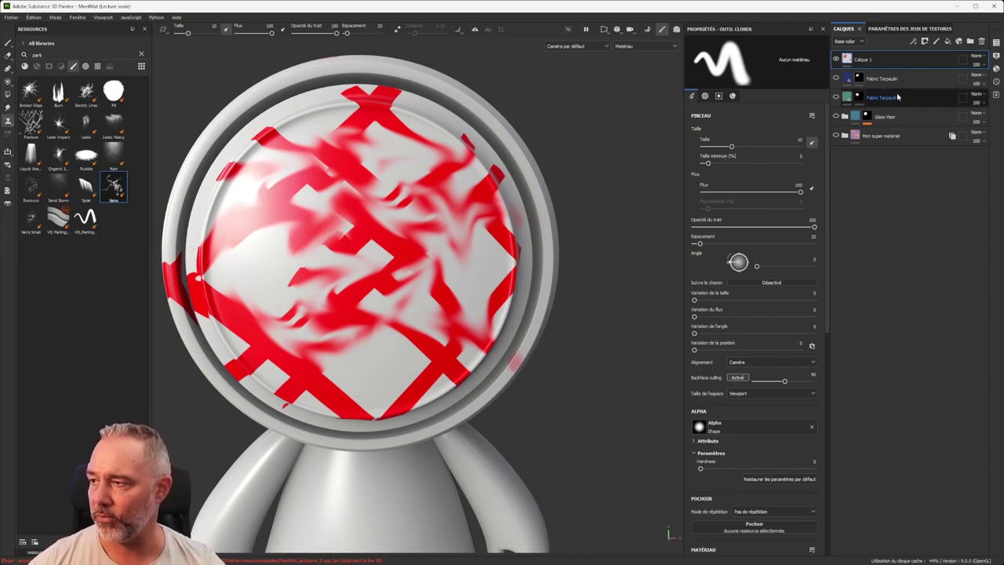
Step: Delete Calque 1 and the blue Fabric Tarpaulin layer, and add a black-masked Fabric Linen material as the uppermost layer
key(Delete)
key(Delete)
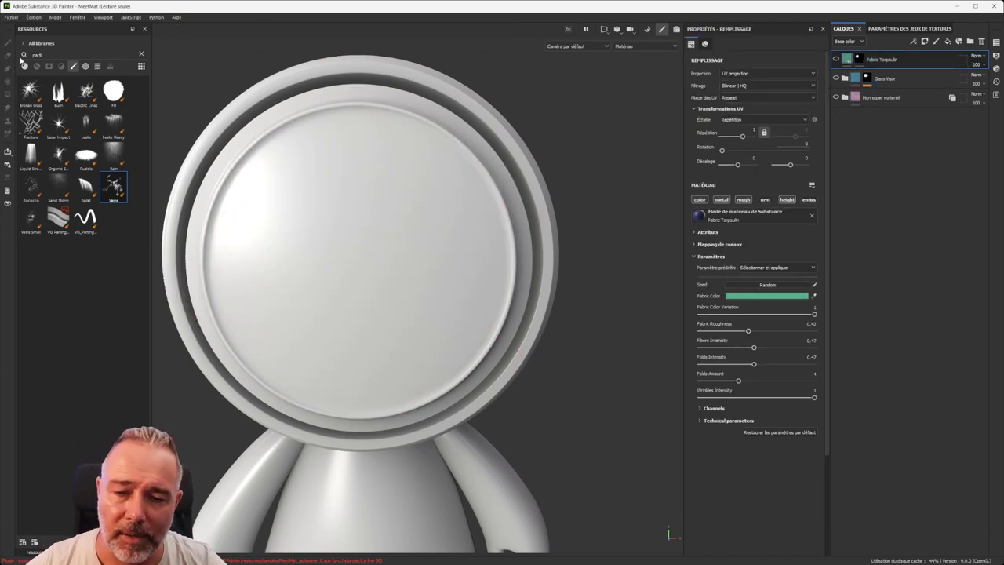
click(24, 67)
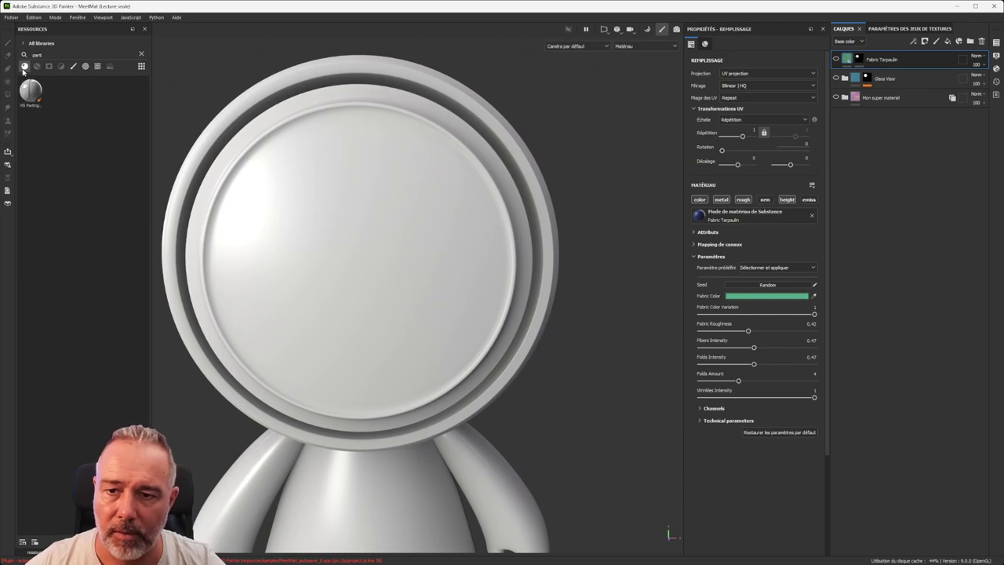
click(140, 55)
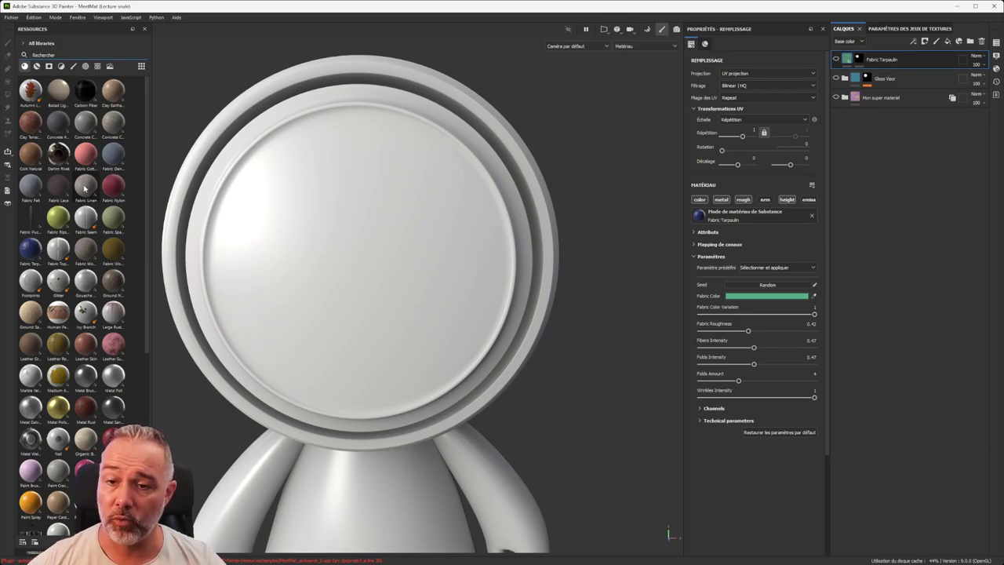
mouse_move(77, 185)
mouse_down()
mouse_move(124, 194)
mouse_move(750, 127)
mouse_move(902, 69)
mouse_move(882, 61)
mouse_up()
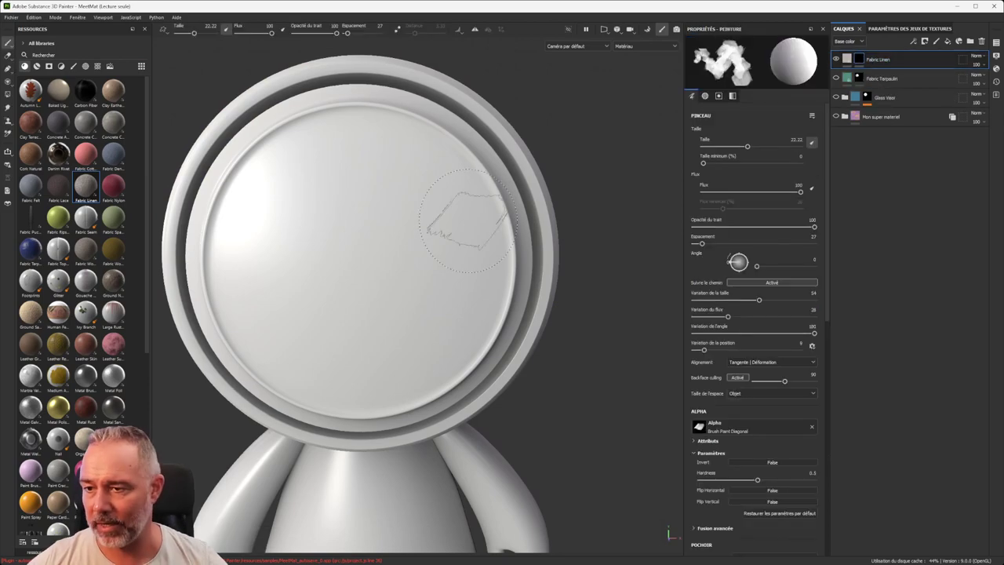
Step: Try revealing Fabric Linen on the visor with freehand mask strokes, and undo them
drag(331, 189, 412, 294)
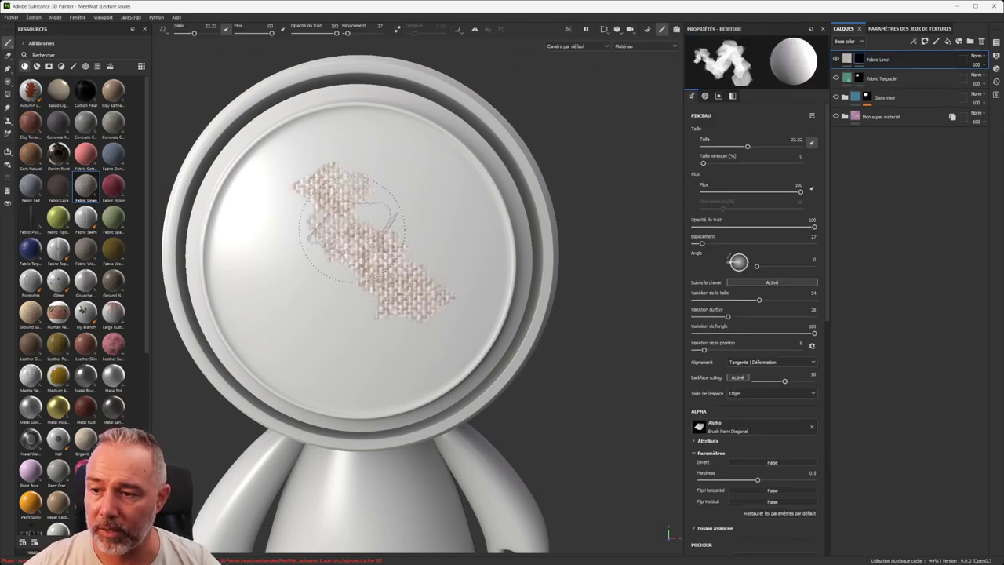
click(421, 207)
drag(426, 218, 362, 226)
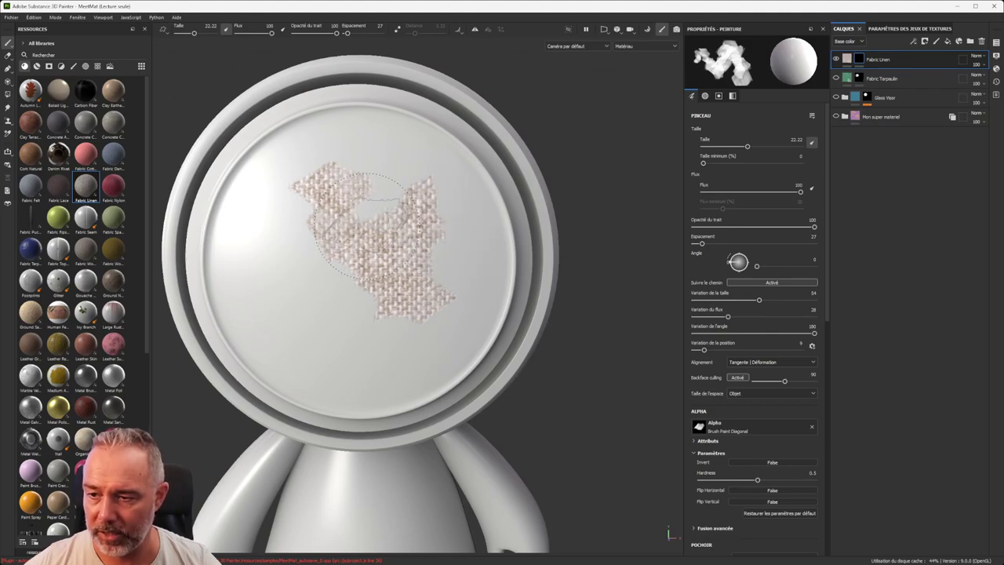
key(ctrl+z)
key(ctrl+z)
key(ctrl+z)
key(ctrl+z)
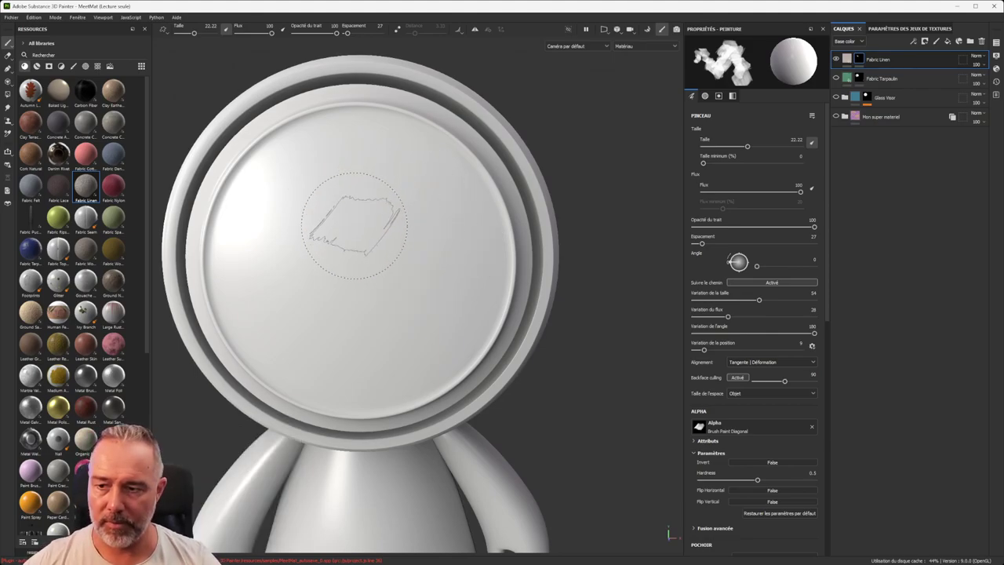
Step: Fill a few visor triangles in the Fabric Linen mask using polygon fill in triangle mode with a value of 1
scroll(343, 224, up, 3)
scroll(343, 225, down, 4)
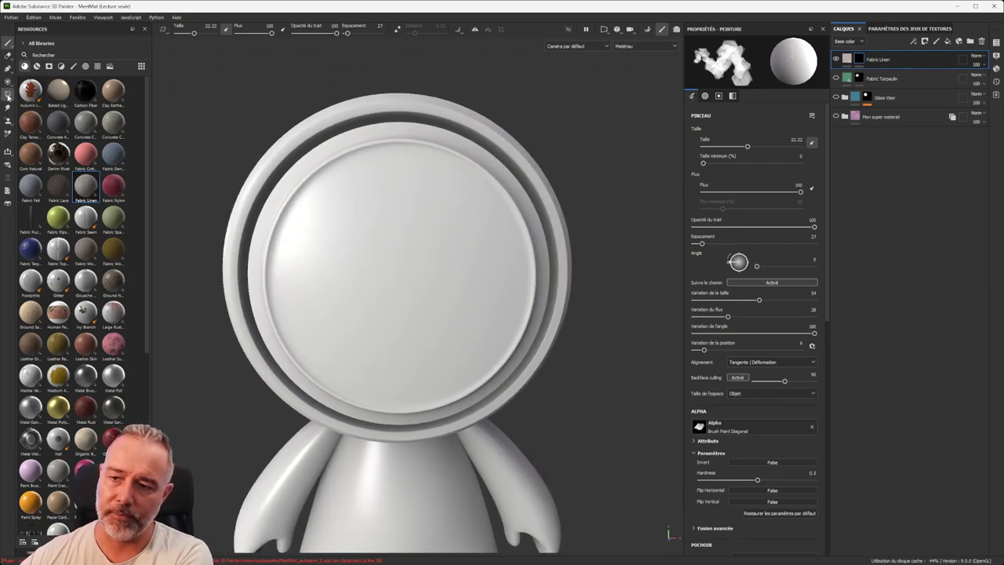
click(8, 95)
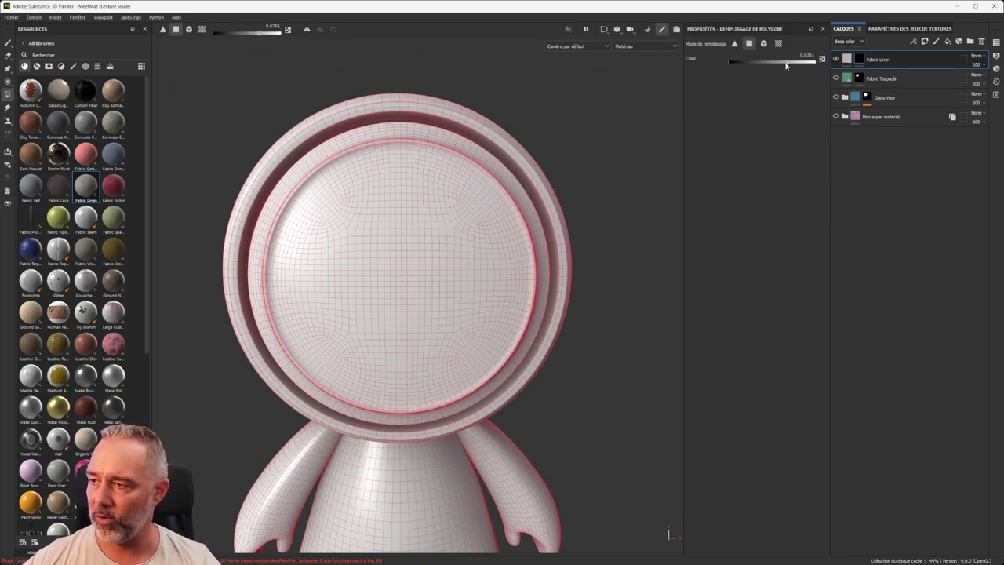
scroll(378, 247, up, 3)
click(734, 45)
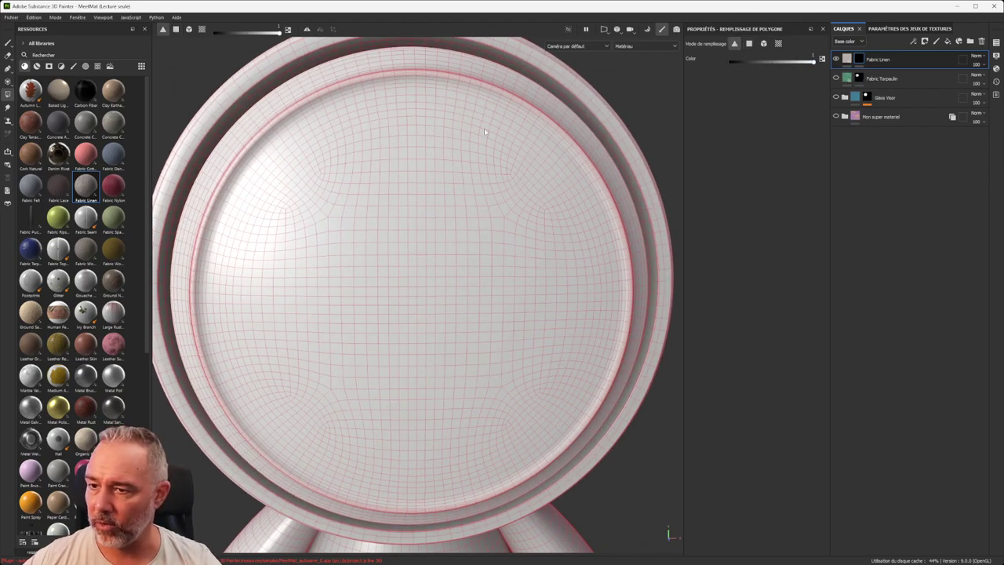
scroll(361, 180, up, 3)
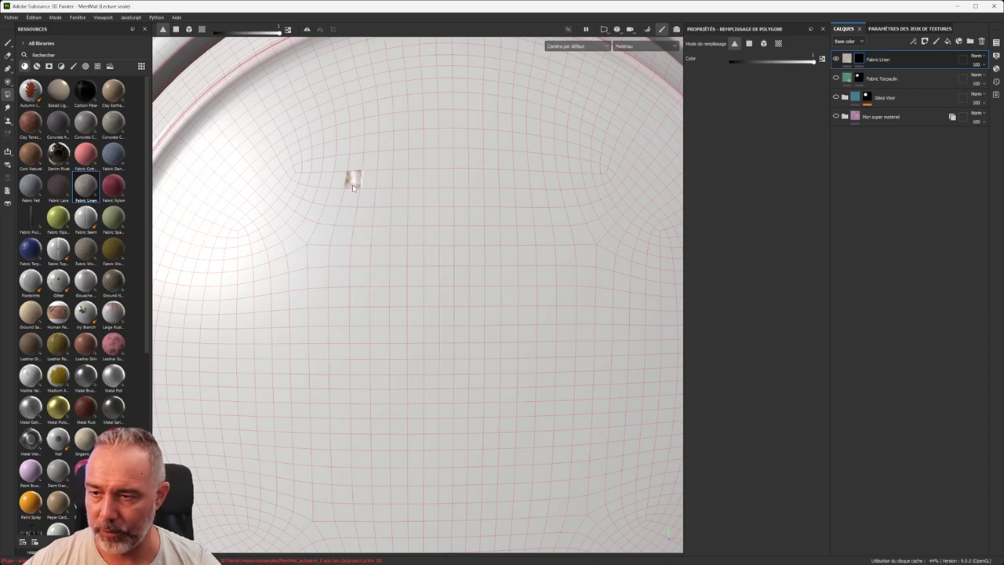
drag(373, 177, 394, 185)
scroll(396, 196, down, 3)
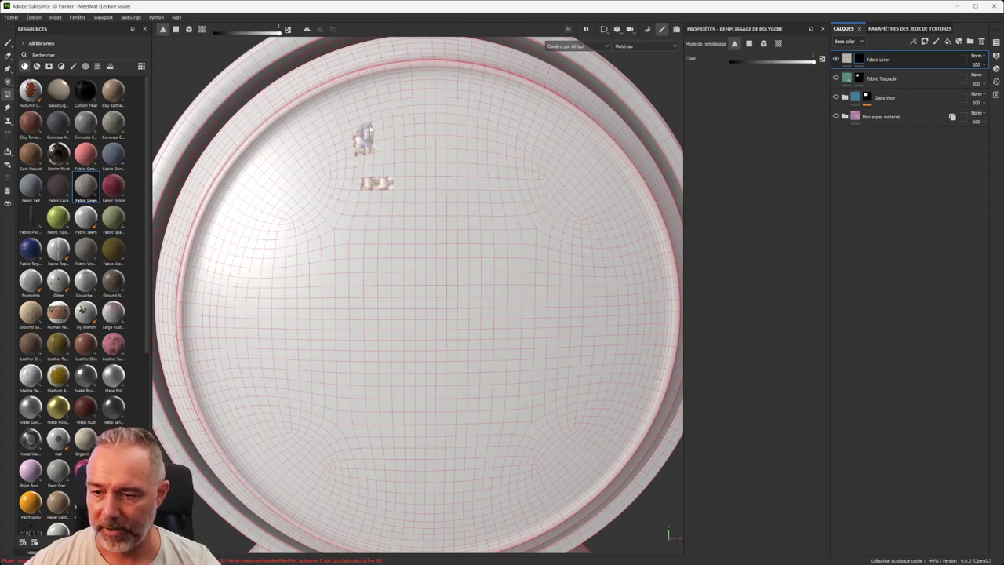
Step: Extend the linen patch into a short horizontal strip on the visor using polygon fill in quad mode
click(748, 44)
drag(398, 184, 439, 185)
scroll(423, 186, up, 3)
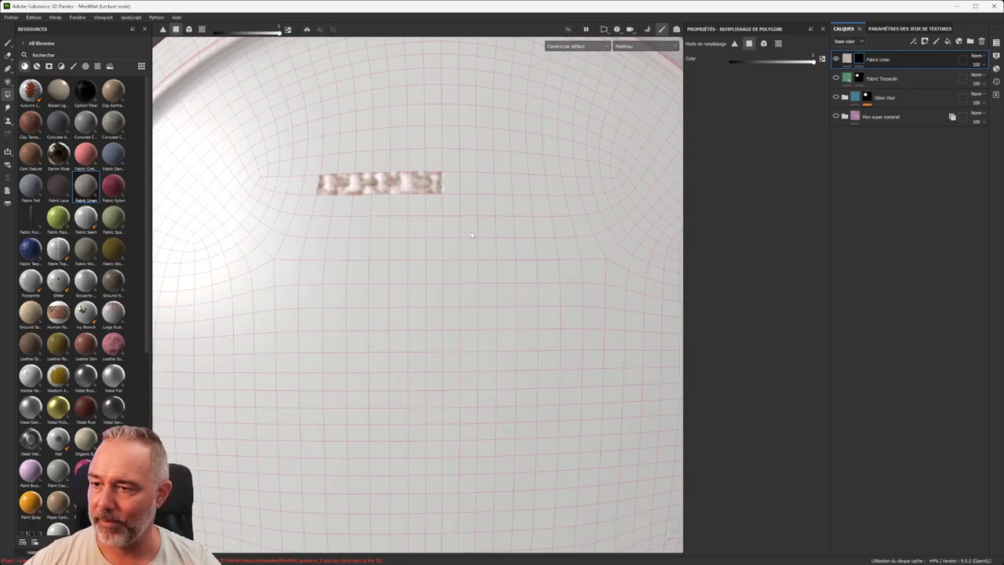
scroll(466, 241, down, 5)
alt+middle_drag(478, 238, 451, 231)
alt+drag(451, 231, 494, 227)
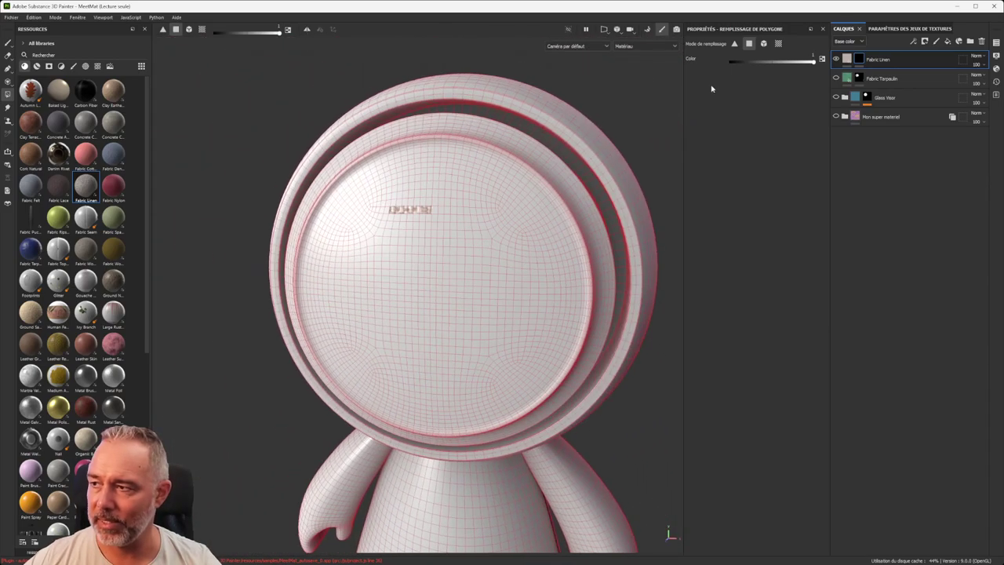
Step: Reveal Fabric Linen over the entire head using polygon fill in mesh mode
click(764, 44)
scroll(518, 228, down, 3)
alt+drag(547, 231, 489, 289)
scroll(379, 291, down, 3)
scroll(400, 281, up, 3)
click(400, 281)
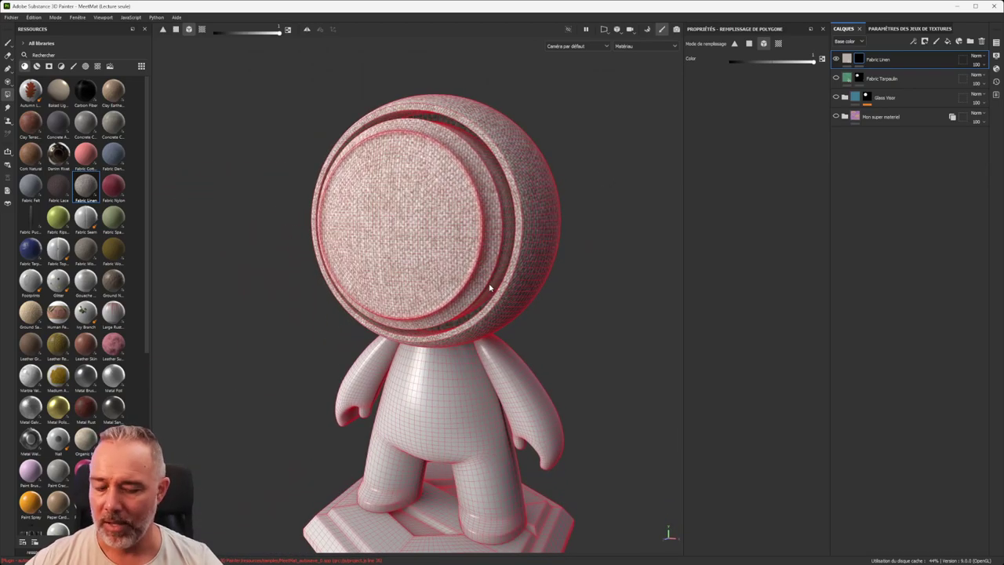
Step: Add a black-masked Fabric Tarpaulin layer to the body's texture set and reveal it on the character's left arm with mesh fill
ctrl+alt+right_click(444, 395)
drag(27, 253, 919, 57)
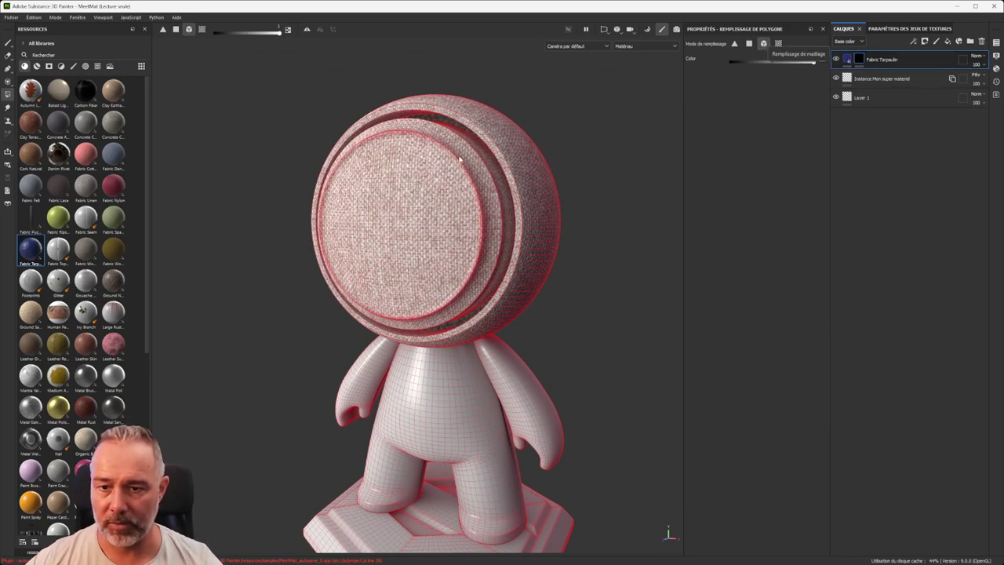
click(542, 424)
alt+drag(372, 429, 436, 345)
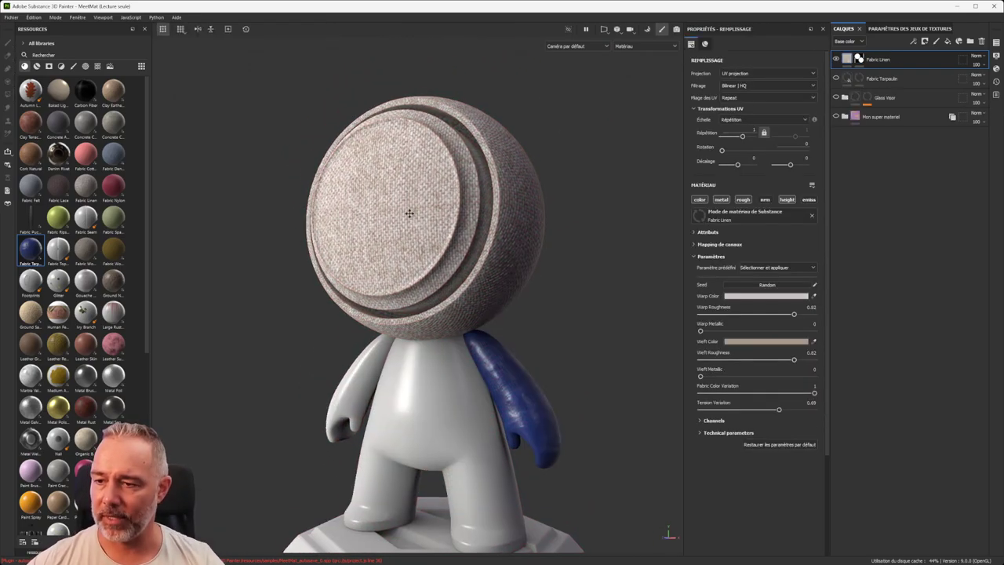
scroll(421, 290, up, 5)
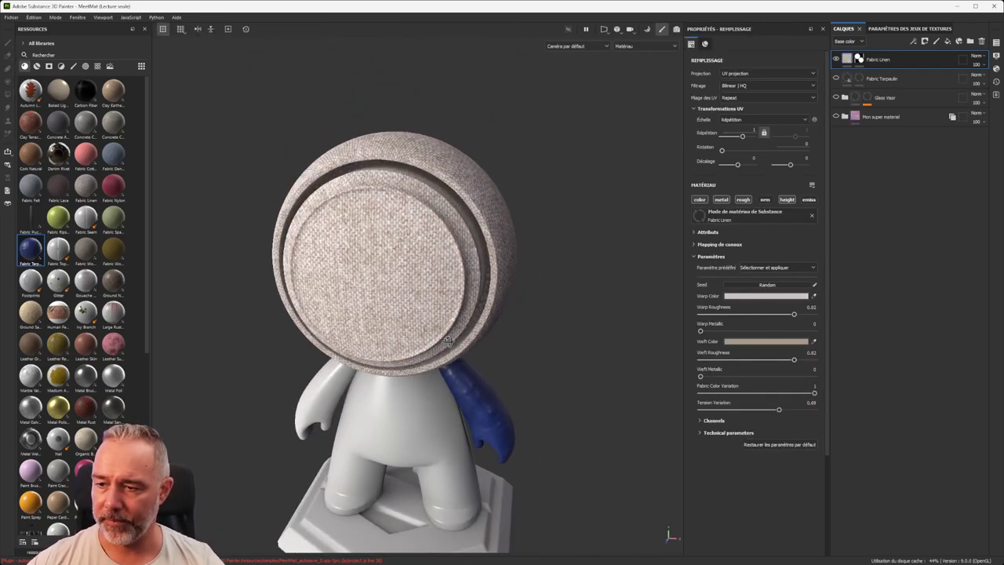
alt+middle_drag(350, 246, 392, 242)
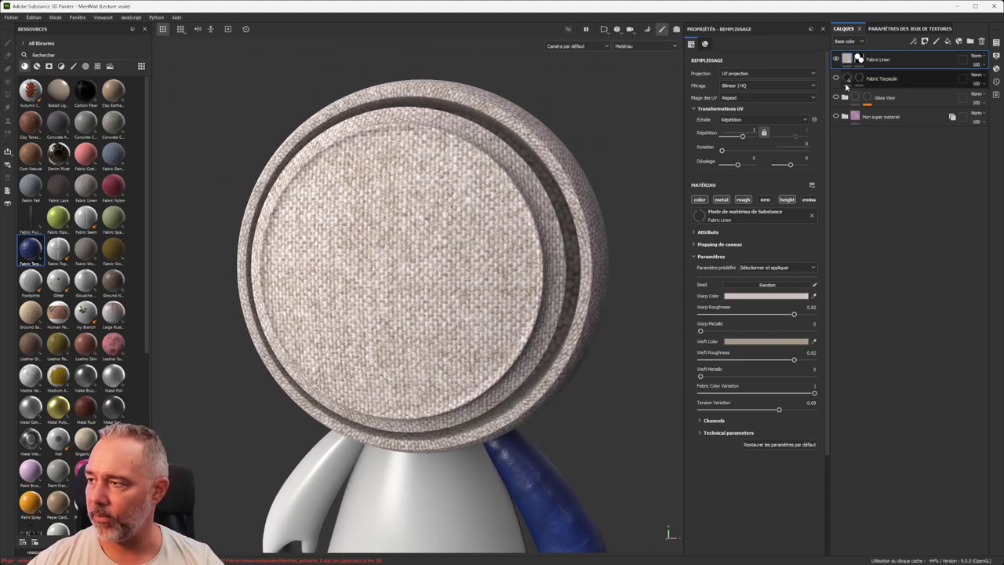
Step: Switch polygon fill to UV chunk mode for the Fabric Linen mask and show the 3D and 2D views side by side
click(860, 61)
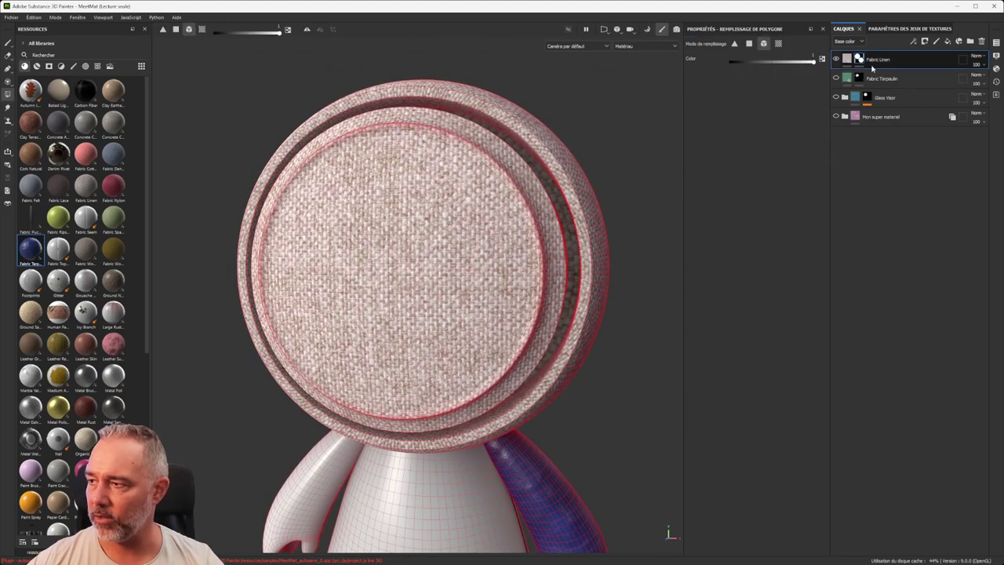
click(777, 43)
scroll(539, 254, down, 3)
alt+middle_drag(539, 254, 455, 244)
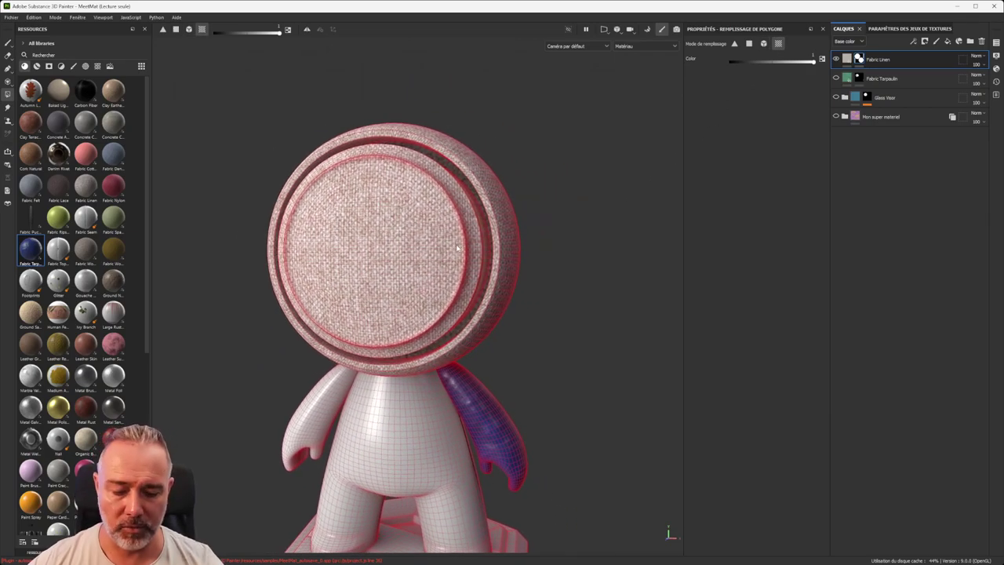
key(F1)
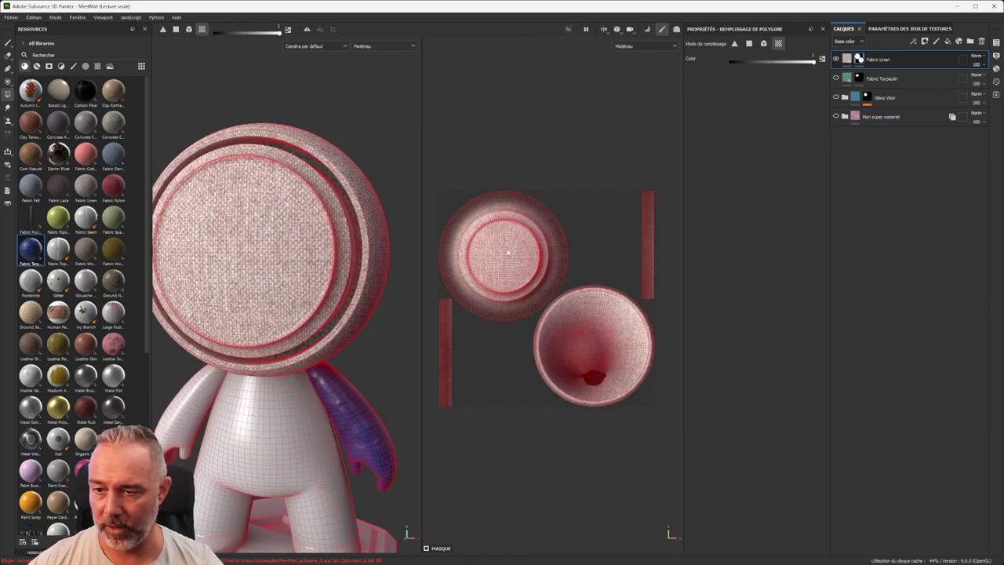
alt+middle_drag(484, 263, 518, 262)
scroll(260, 238, up, 1)
alt+middle_drag(260, 238, 286, 238)
Step: Clear Fabric Linen from the head's UV islands using a polygon fill value of 0, and return the fill value to 1
drag(541, 246, 542, 247)
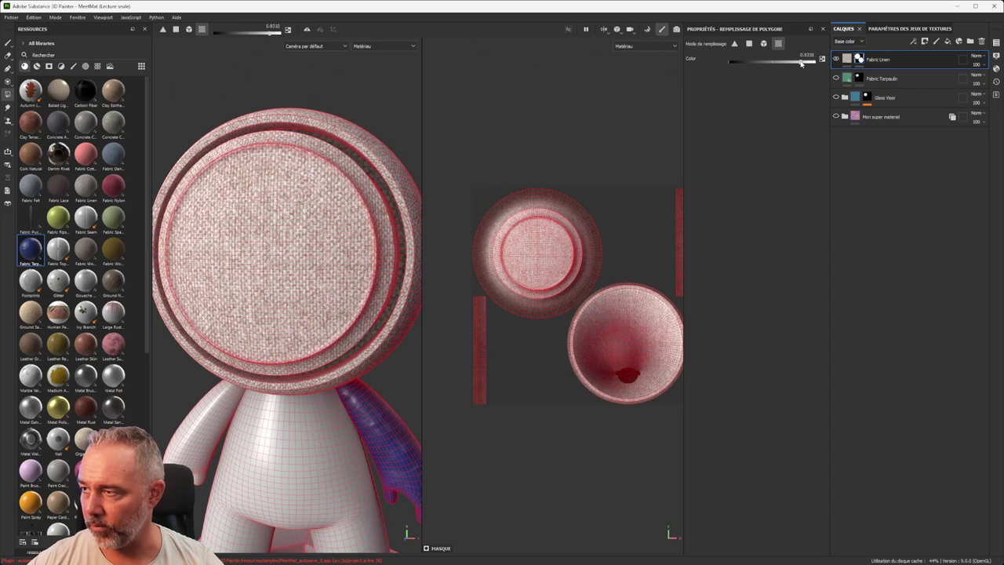
alt+middle_drag(315, 233, 303, 226)
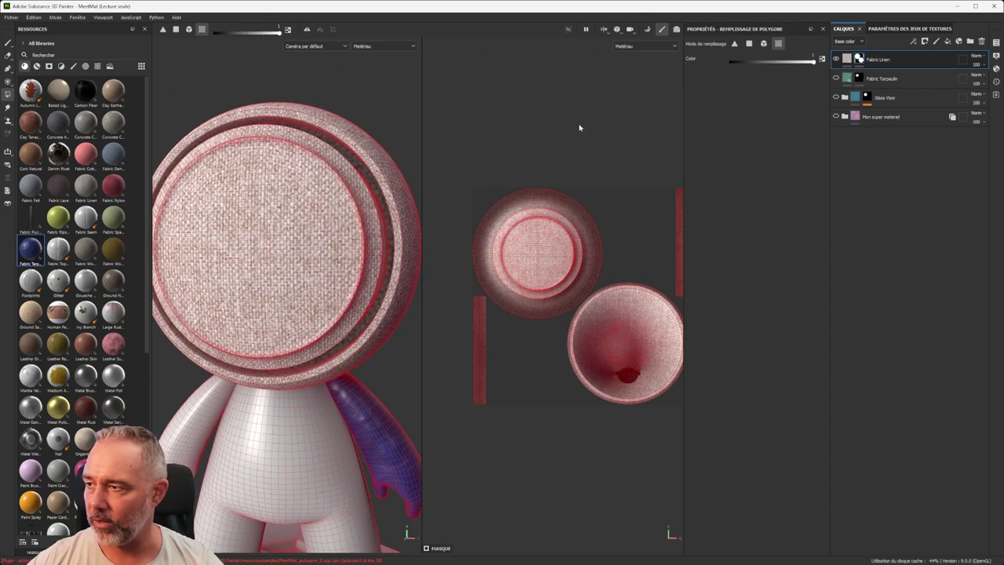
drag(812, 61, 839, 68)
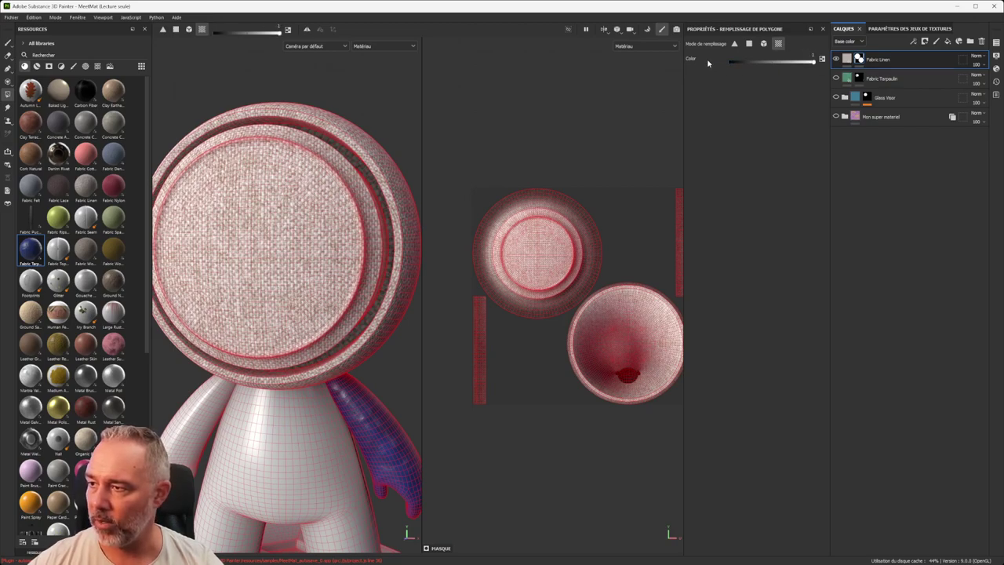
click(304, 244)
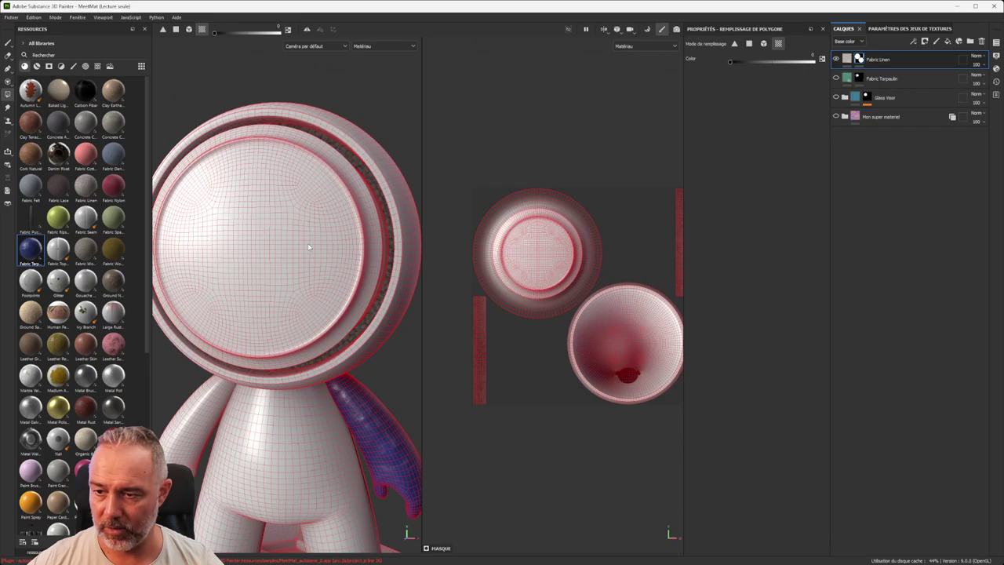
alt+drag(338, 225, 253, 251)
scroll(254, 251, down, 3)
alt+middle_drag(327, 216, 262, 216)
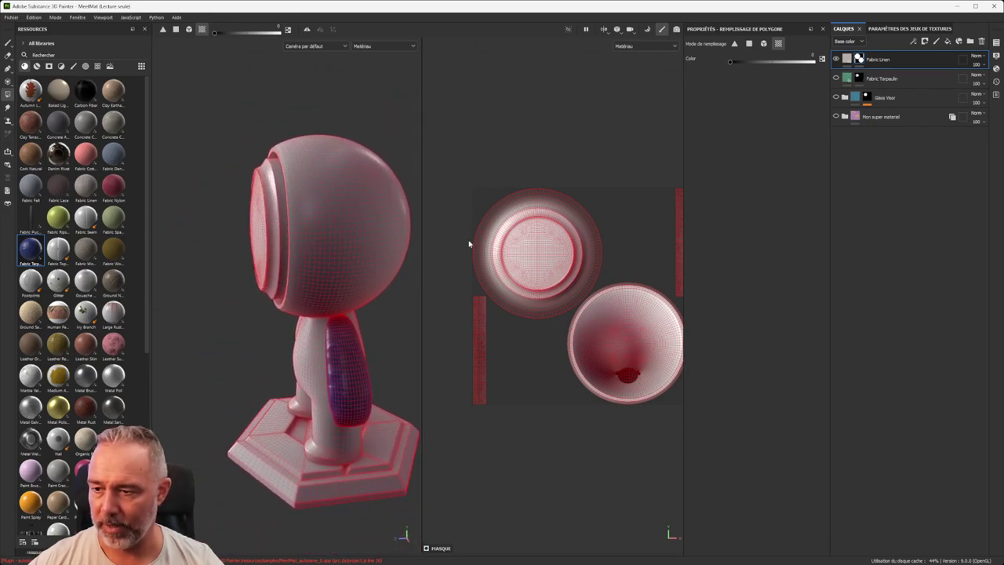
alt+drag(212, 208, 293, 188)
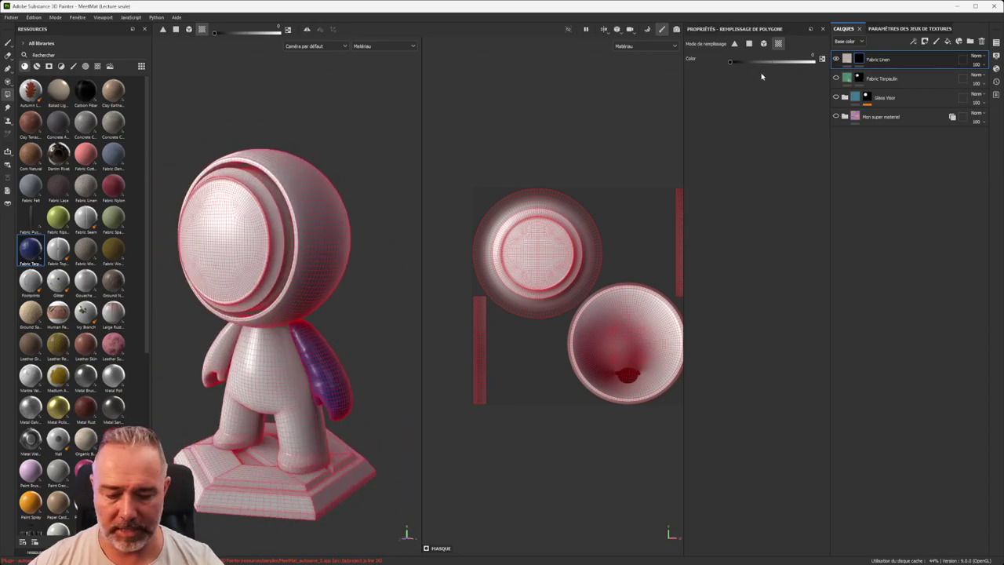
scroll(274, 183, up, 3)
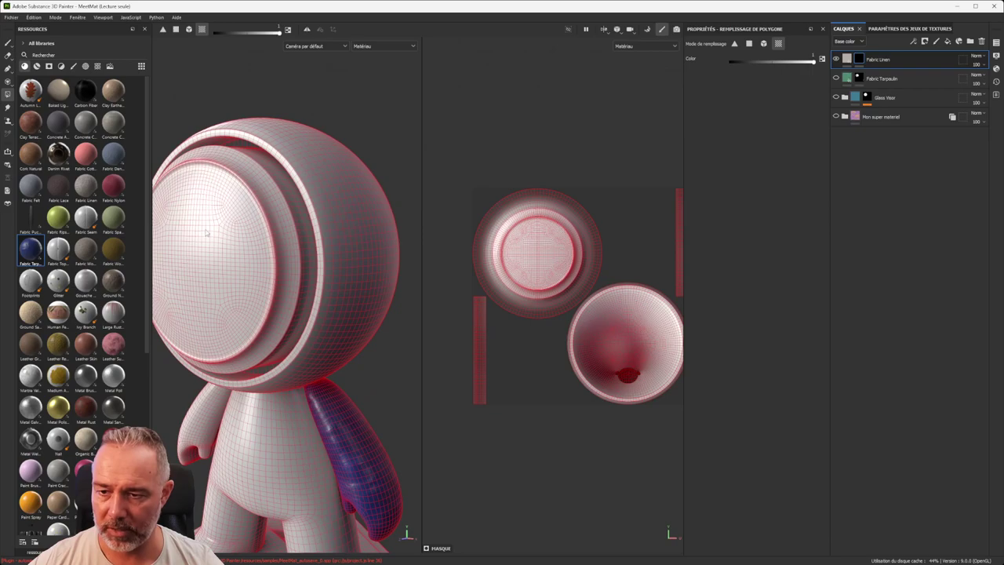
click(225, 237)
alt+drag(244, 253, 330, 291)
alt+drag(200, 205, 183, 187)
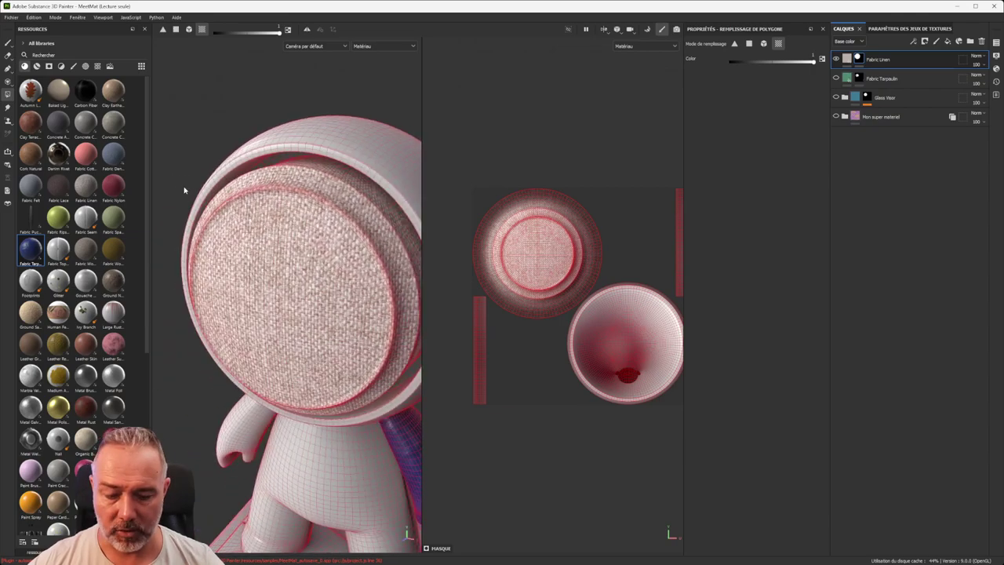
key(ctrl+z)
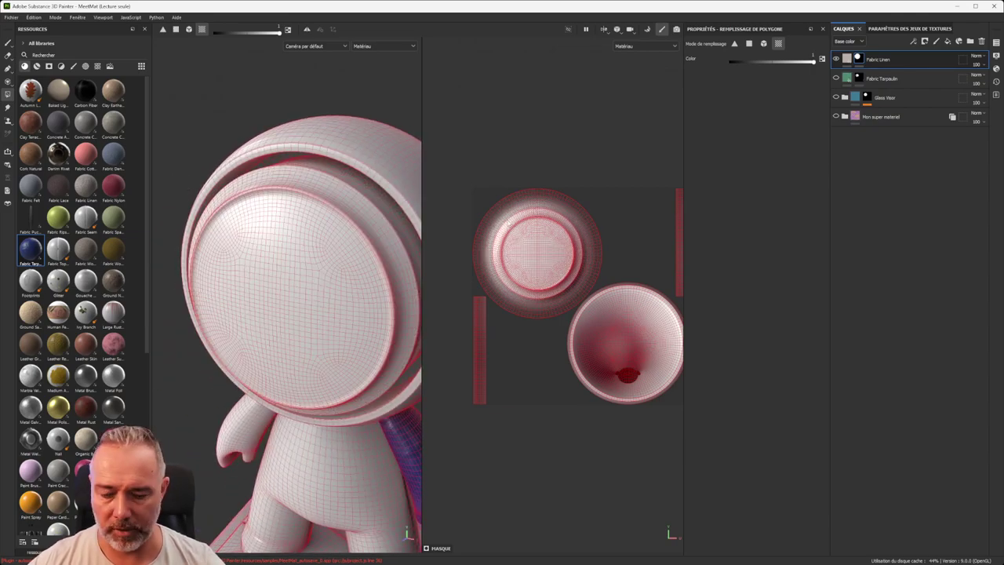
Step: Show only the 3D view and polygon-fill the Fabric Linen mask over the head's round face disc and its rings
key(F2)
click(448, 243)
alt+drag(505, 248, 419, 253)
scroll(419, 254, down, 1)
mouse_move(392, 257)
alt+middle_down()
mouse_move(396, 222)
mouse_move(394, 256)
alt+middle_up()
scroll(396, 222, up, 1)
scroll(396, 221, down, 2)
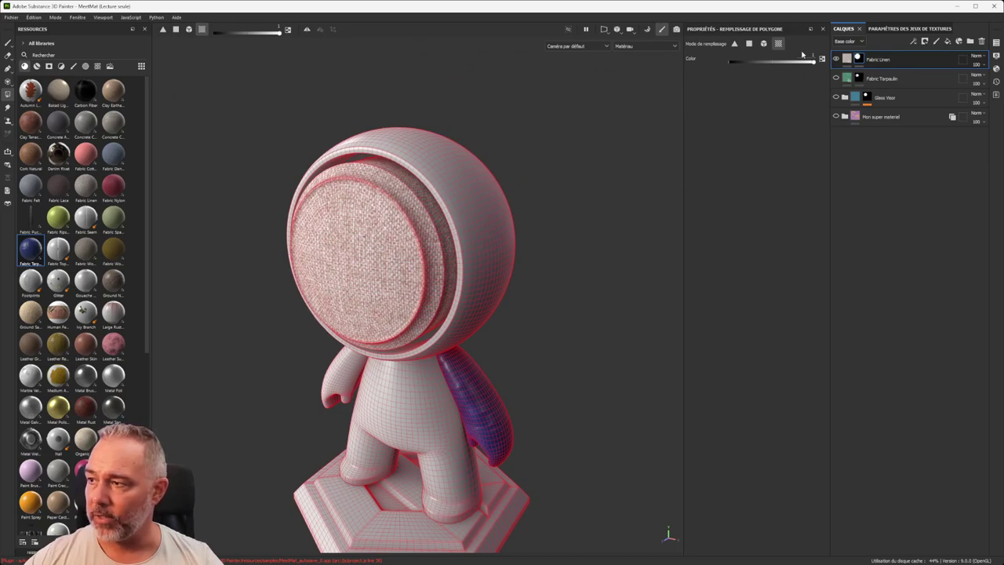
scroll(417, 227, up, 2)
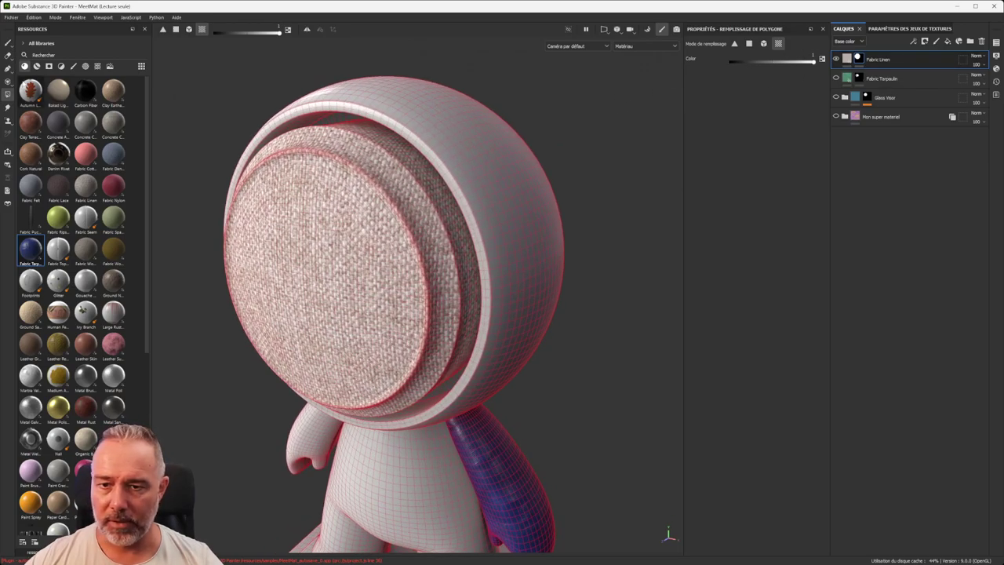
click(9, 94)
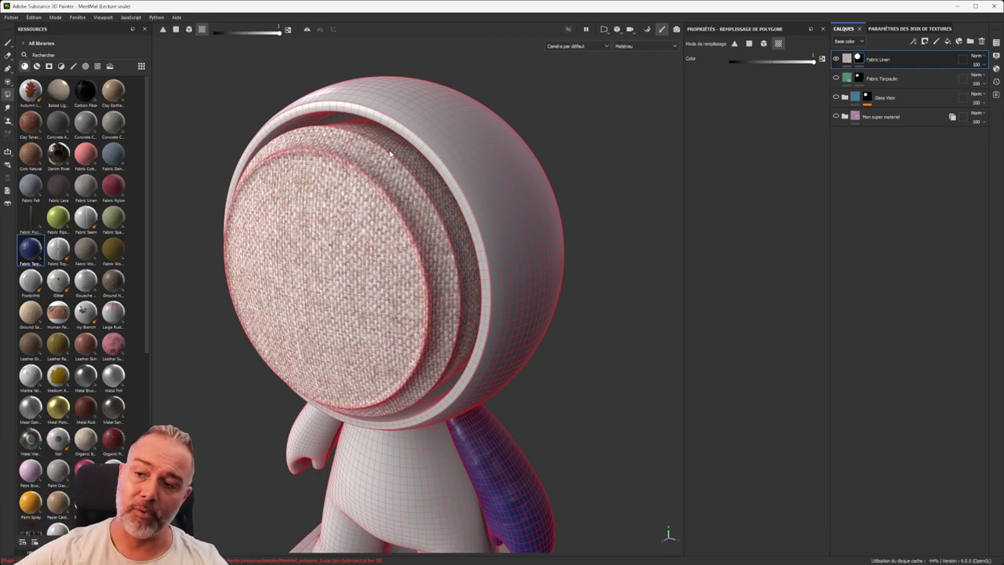
alt+middle_drag(411, 213, 429, 200)
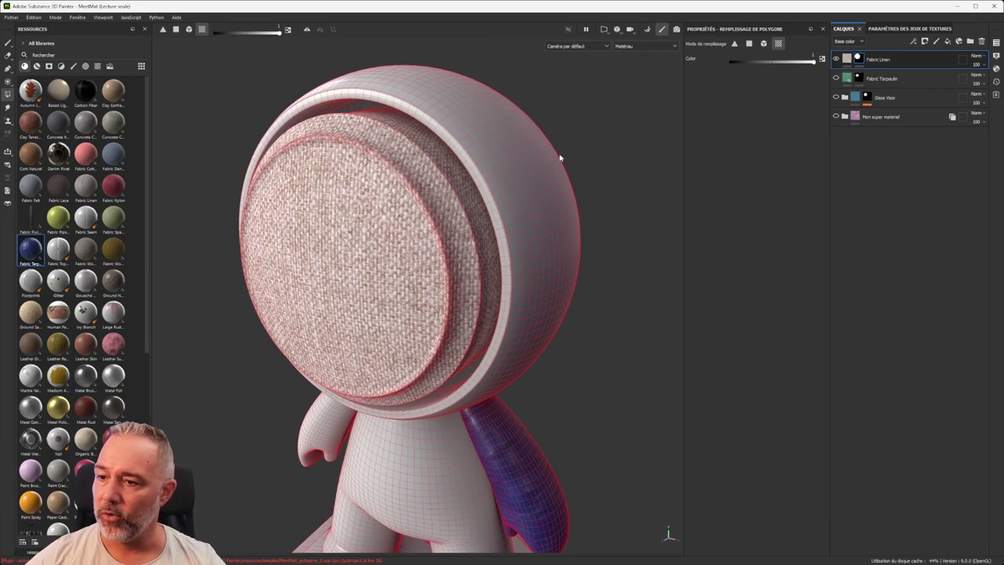
Step: Switch to the body's texture set and add the Fabric Ripstop material as a fill layer above Fabric Tarpaulin
alt+middle_drag(478, 272, 472, 174)
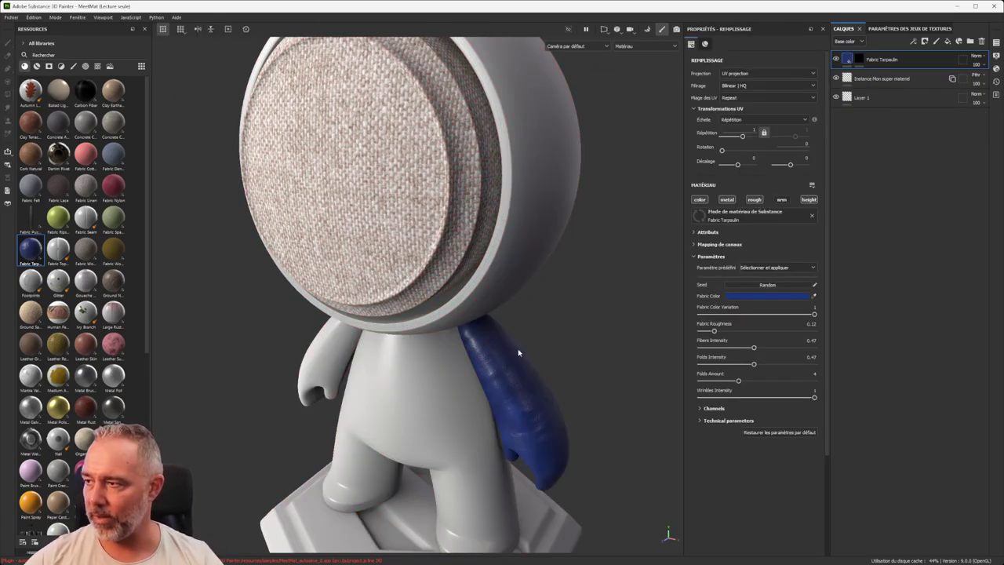
alt+middle_drag(520, 353, 560, 269)
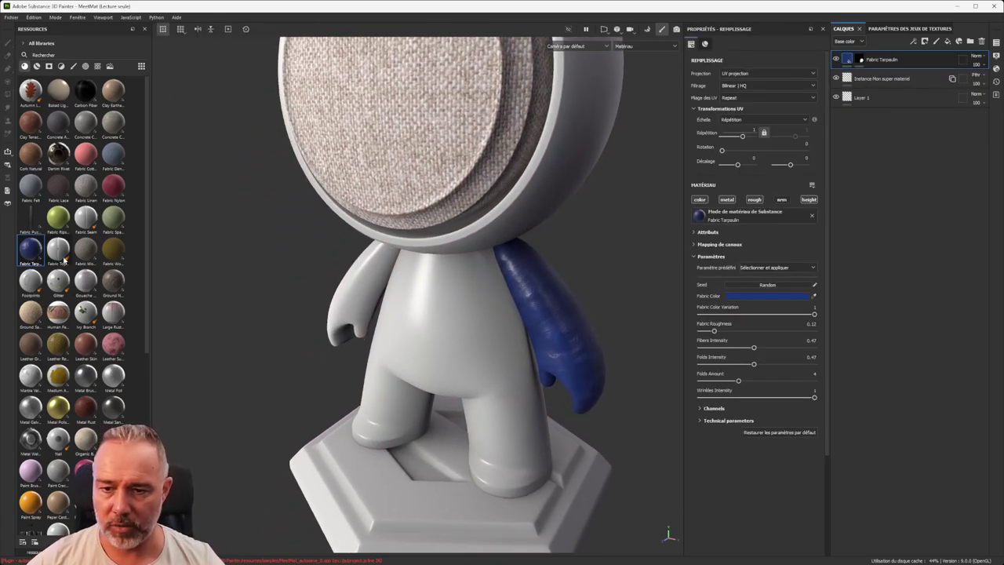
drag(57, 223, 910, 53)
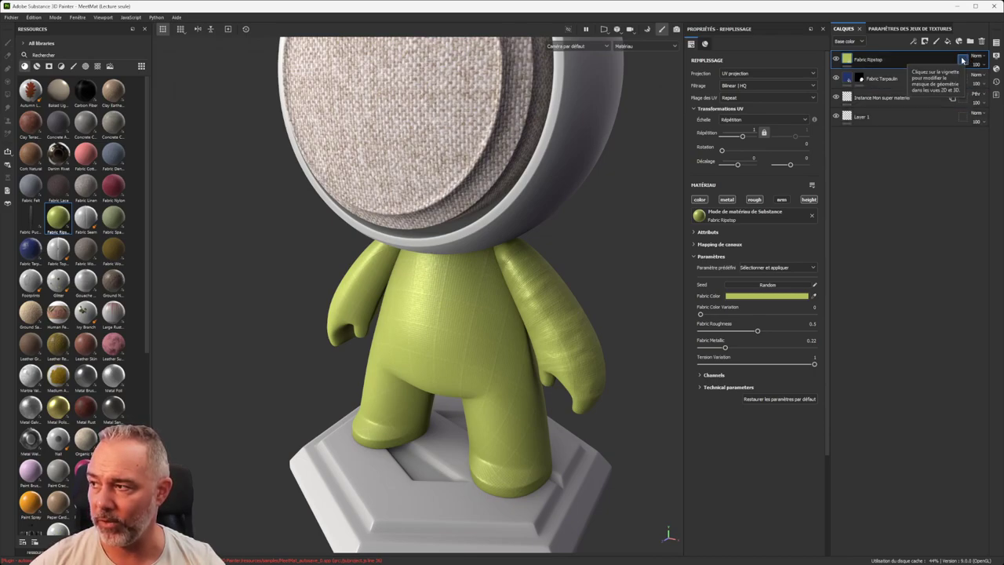
Step: Open the Fabric Ripstop layer's geometry mask and exclude the body mesh, ending with the mesh included again
click(962, 60)
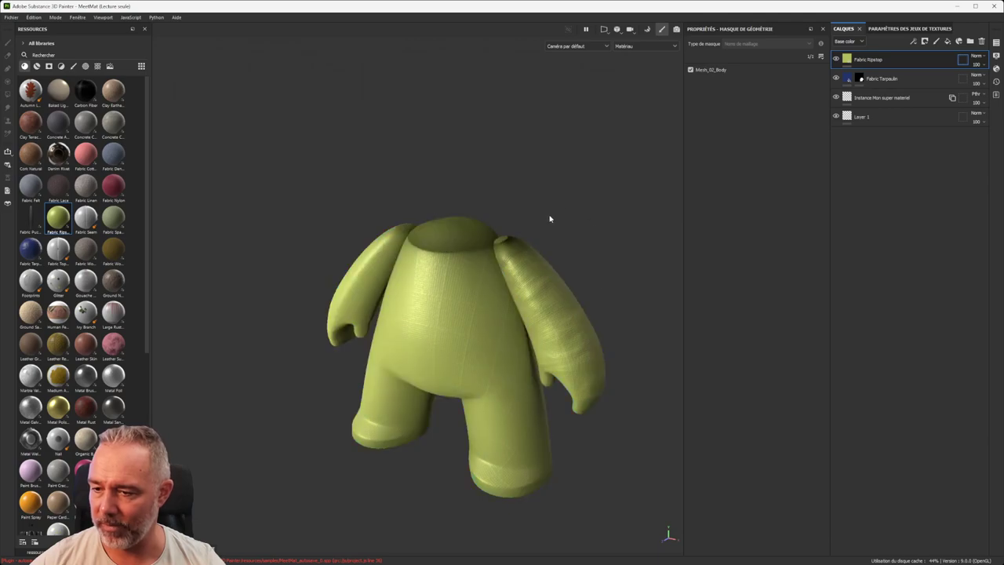
scroll(612, 322, down, 2)
alt+drag(613, 319, 540, 268)
alt+middle_drag(611, 289, 522, 255)
click(466, 286)
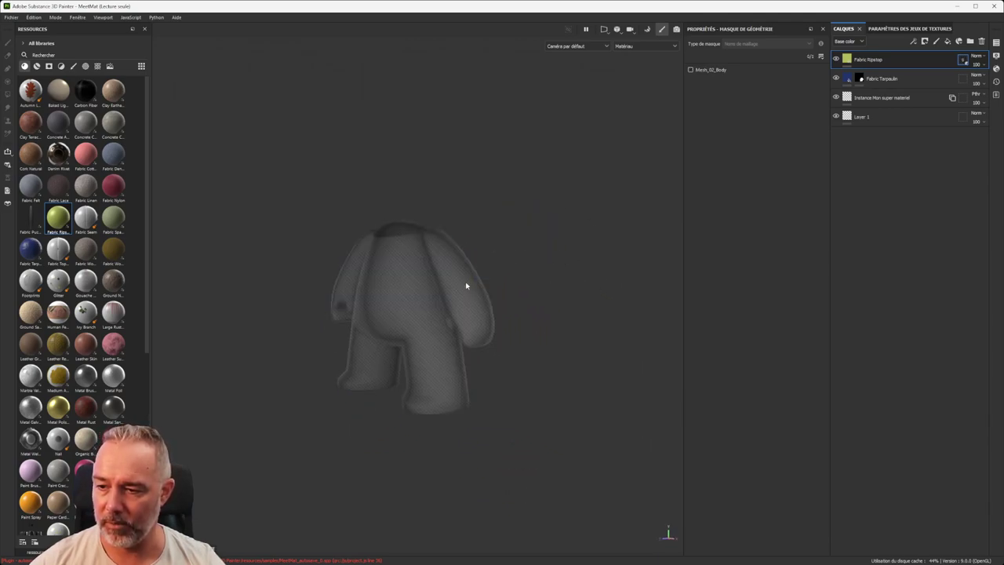
click(690, 69)
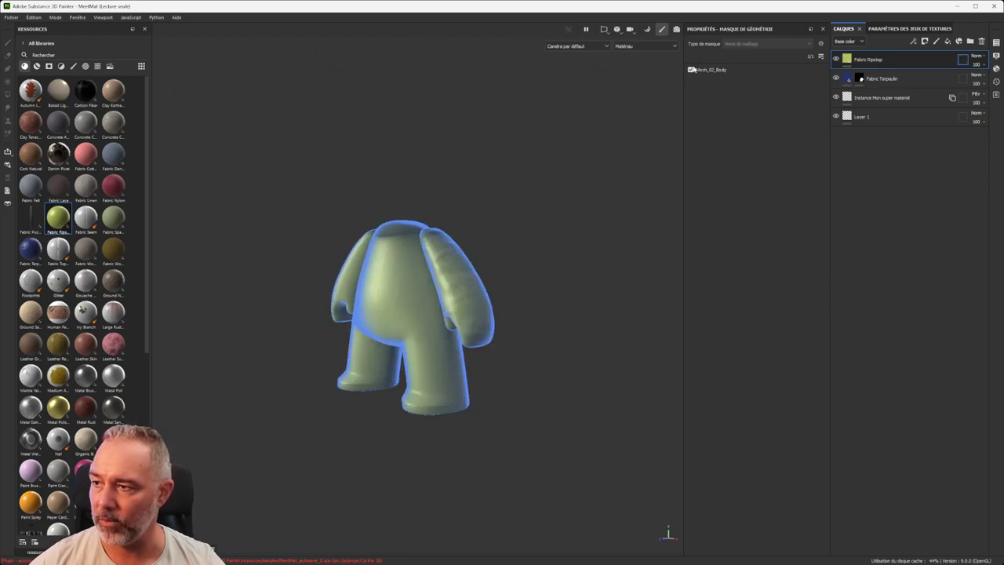
click(690, 70)
click(690, 70)
click(690, 70)
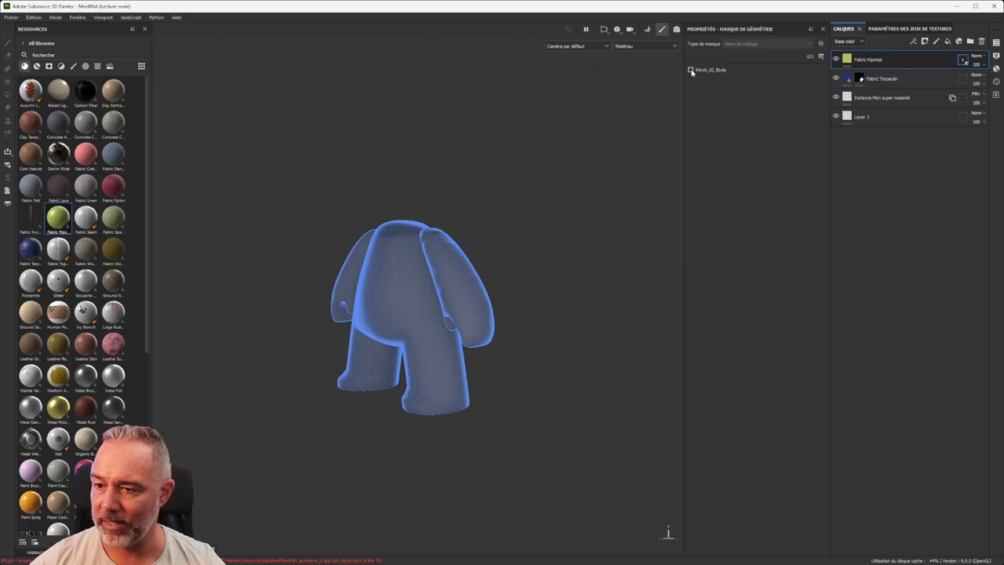
click(690, 69)
Step: Inspect the body in the geometry mask view and return to the Fabric Ripstop layer's fill settings
mouse_move(413, 244)
alt+mouse_down()
mouse_move(414, 219)
mouse_move(459, 342)
mouse_move(441, 311)
alt+mouse_up()
scroll(441, 310, up, 3)
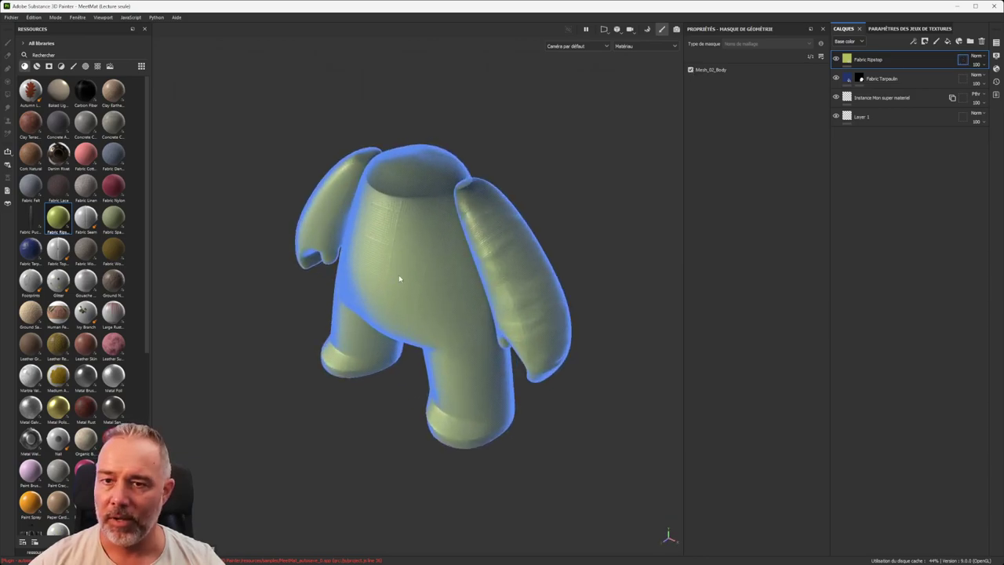
alt+middle_drag(401, 280, 381, 272)
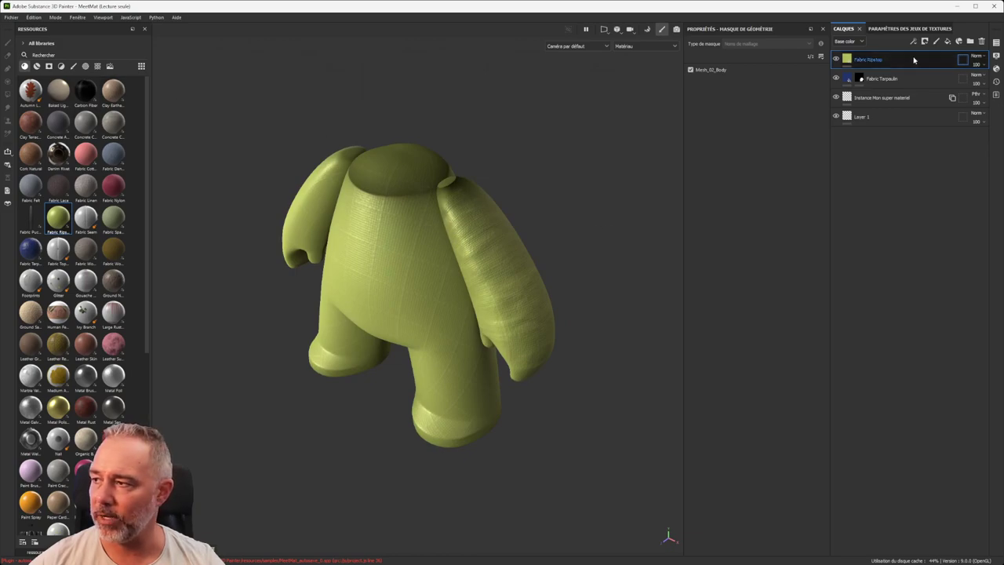
scroll(364, 247, up, 2)
scroll(345, 235, down, 1)
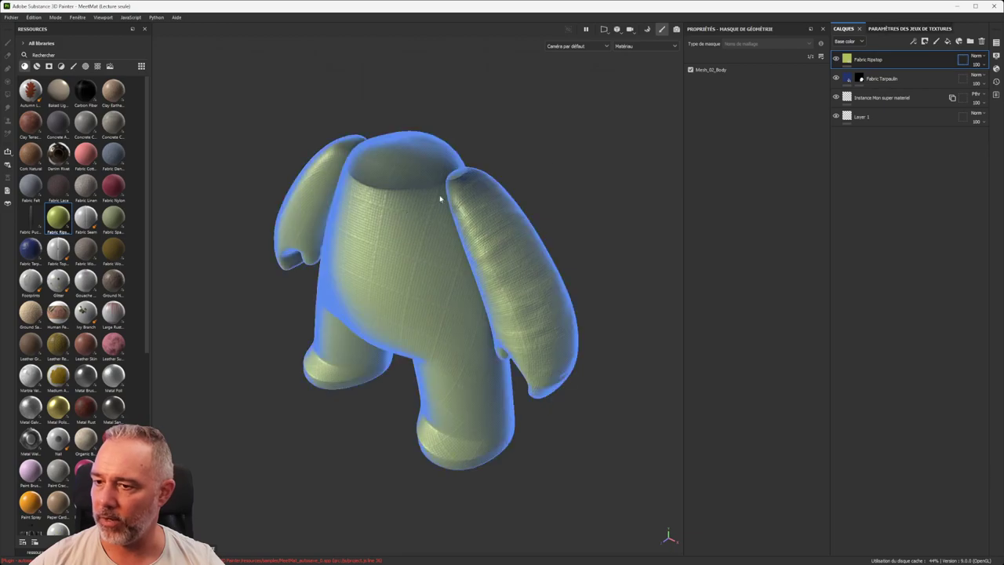
click(960, 62)
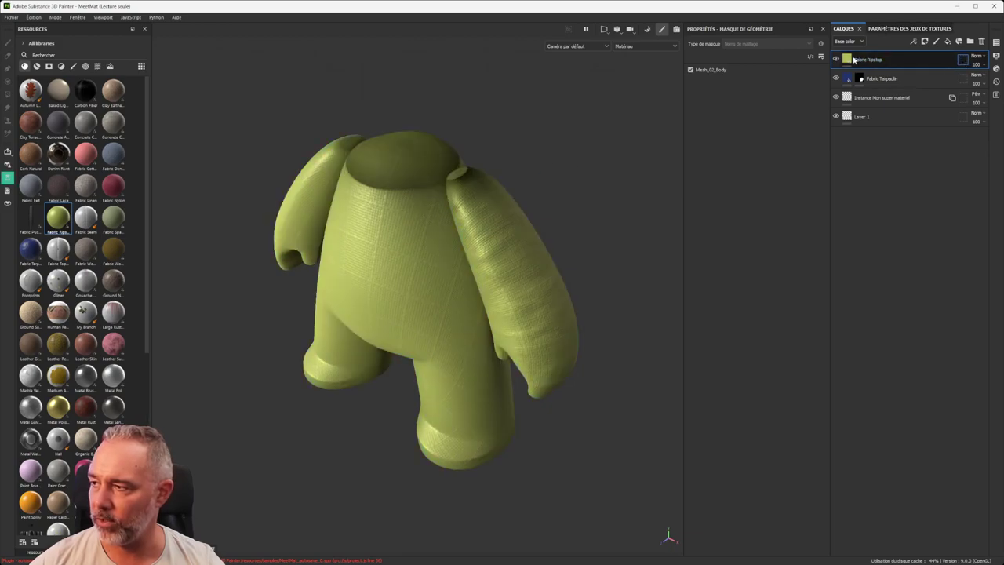
click(853, 59)
scroll(448, 235, down, 3)
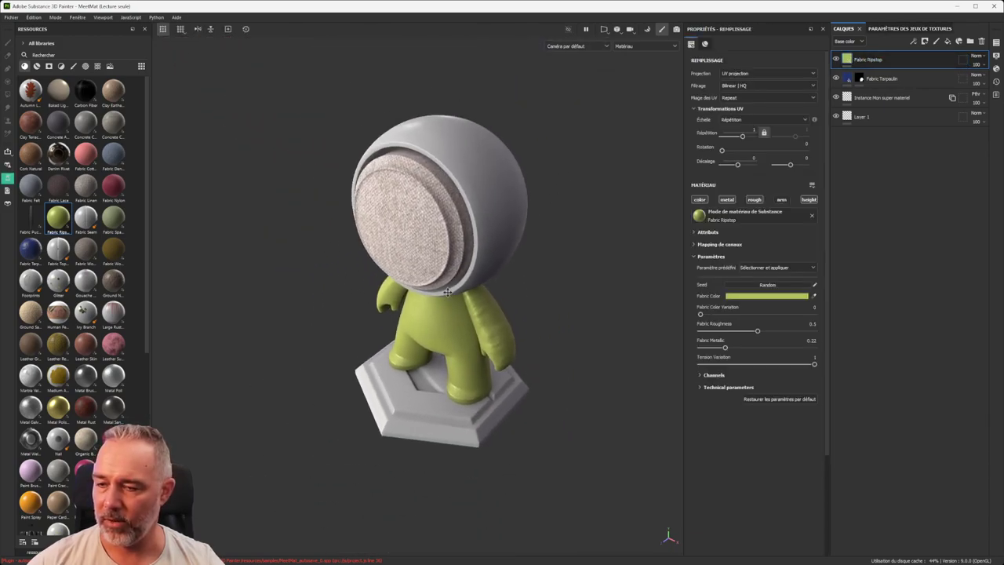
Step: Switch to the head's texture set and add an empty paint layer above Fabric Linen
alt+middle_drag(447, 292, 450, 280)
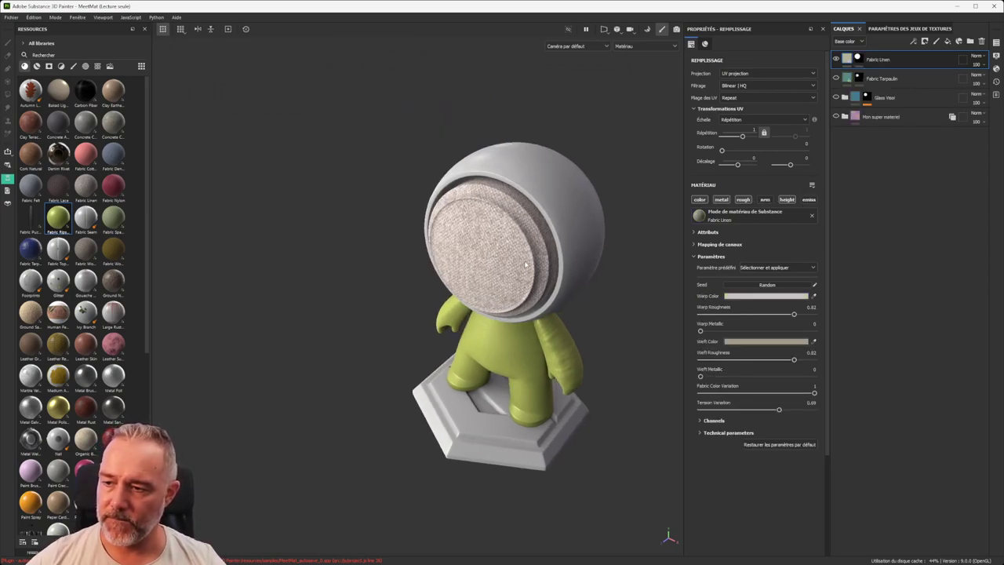
alt+drag(502, 283, 408, 283)
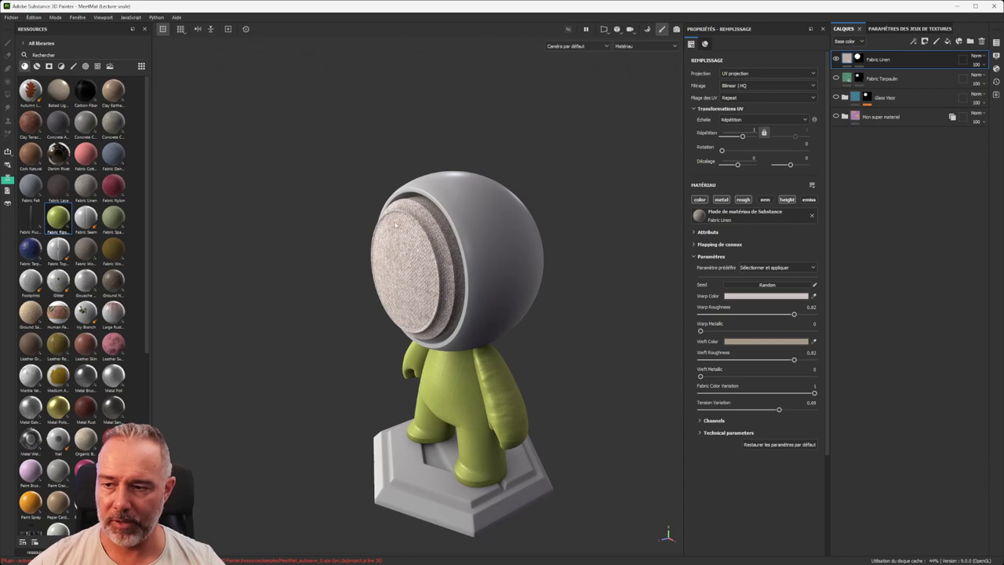
scroll(389, 219, up, 4)
scroll(381, 235, down, 3)
alt+drag(371, 258, 512, 263)
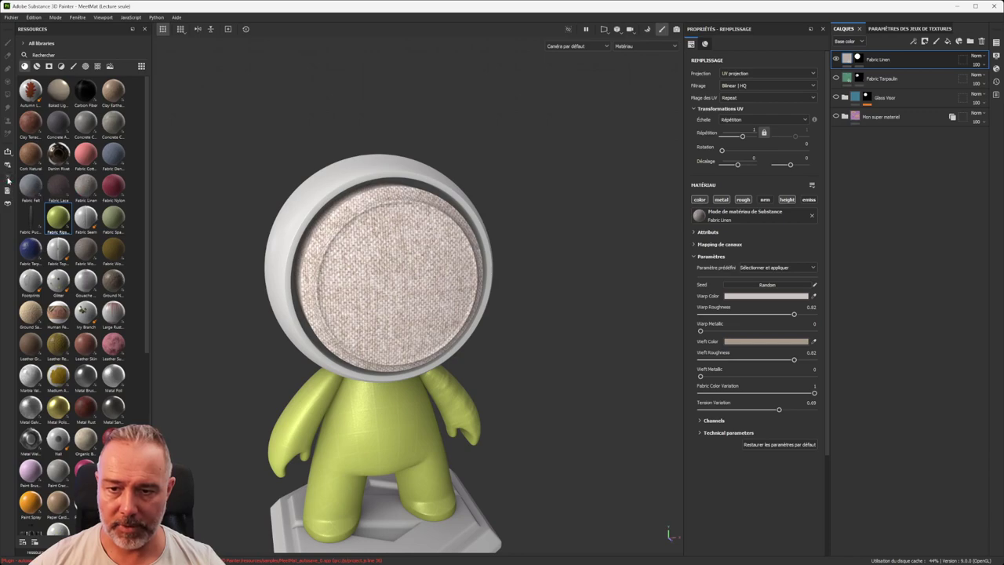
alt+middle_drag(418, 240, 407, 229)
alt+drag(407, 228, 451, 206)
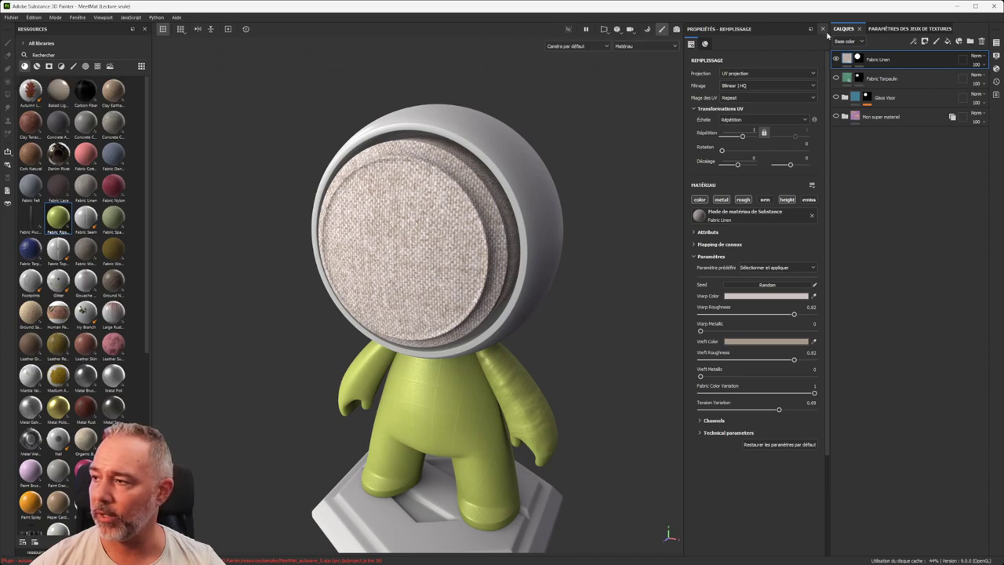
click(935, 41)
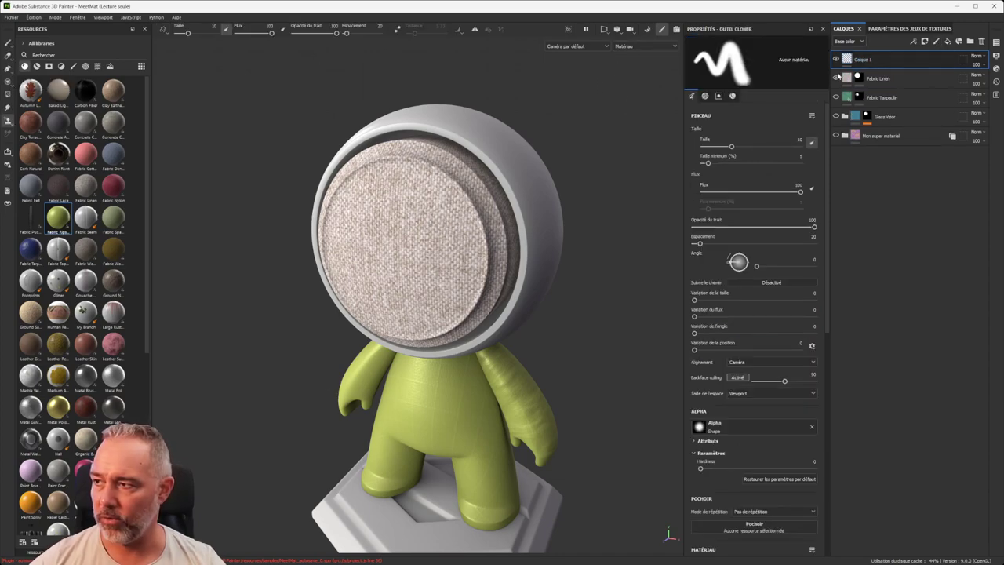
Step: Start a painted path with the Path tool, placing its first point at the upper rim of the linen face disc
click(7, 71)
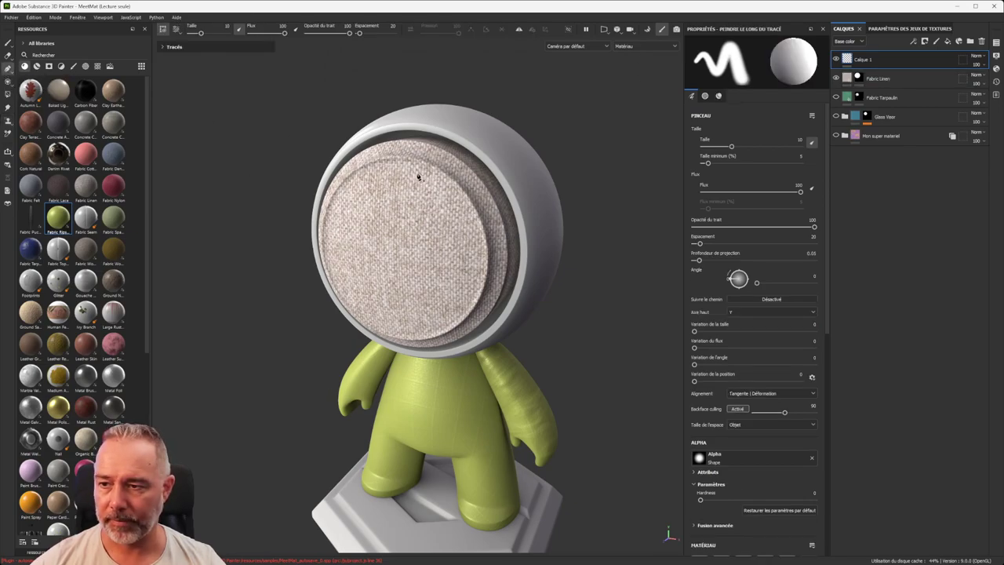
scroll(415, 172, up, 3)
alt+drag(340, 226, 385, 196)
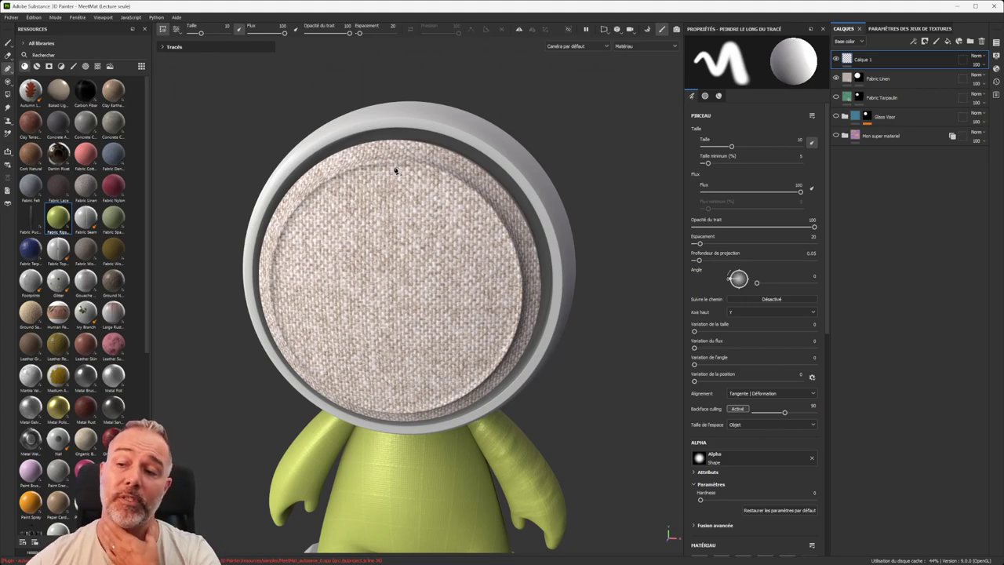
click(393, 165)
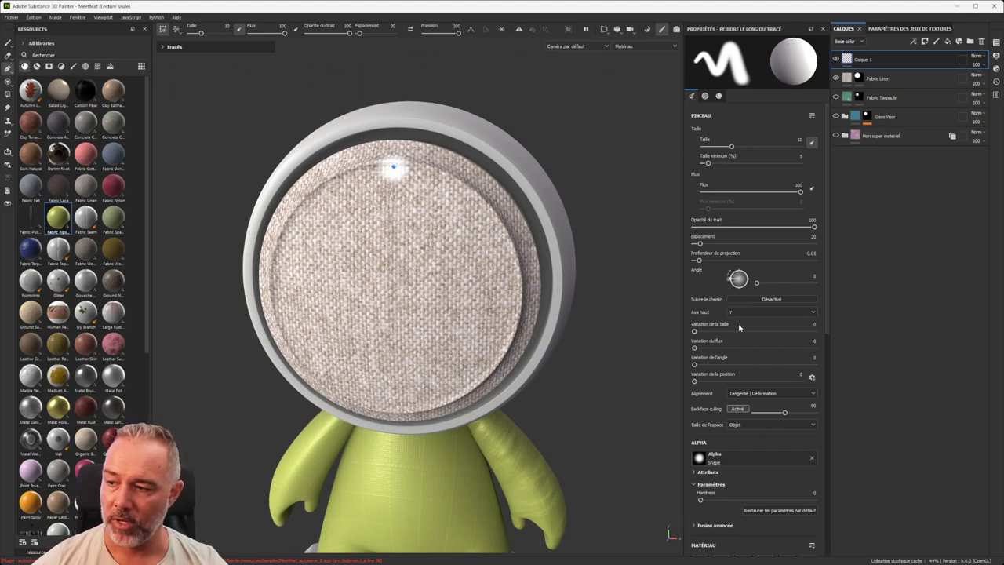
Step: Set the path's base color to a blue, about hex 1972C5
scroll(826, 411, down, 6)
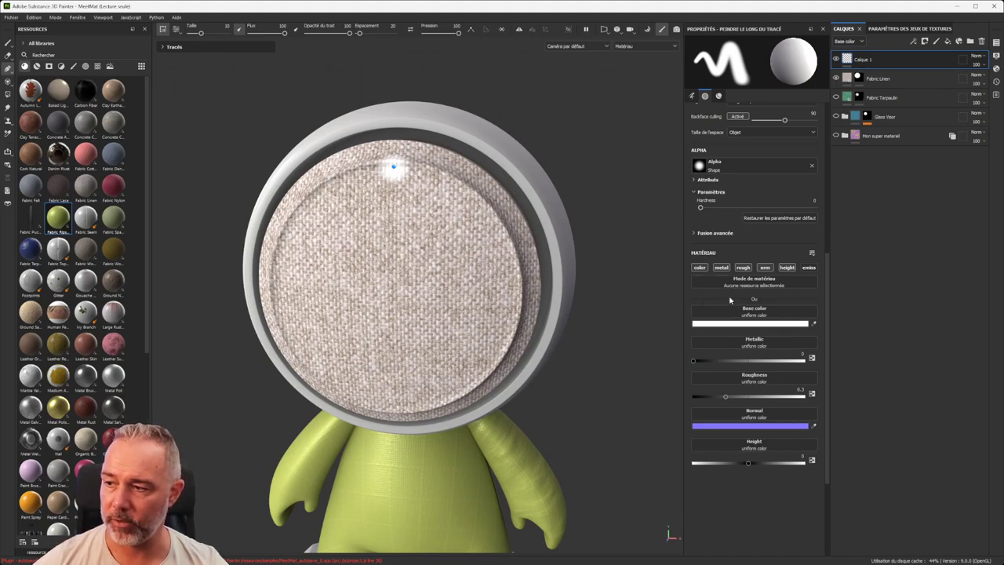
scroll(729, 301, up, 1)
click(754, 372)
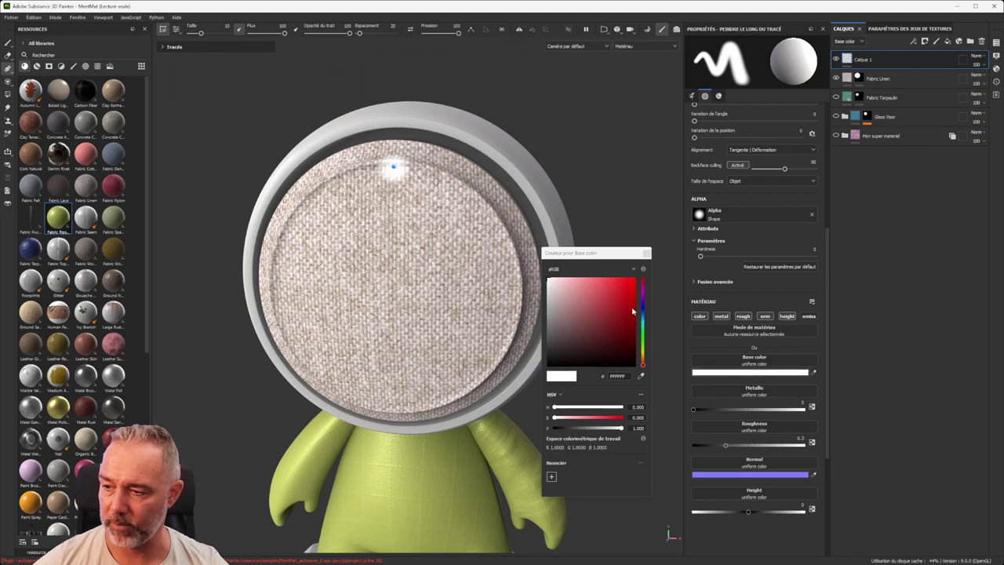
click(623, 297)
drag(642, 315, 642, 314)
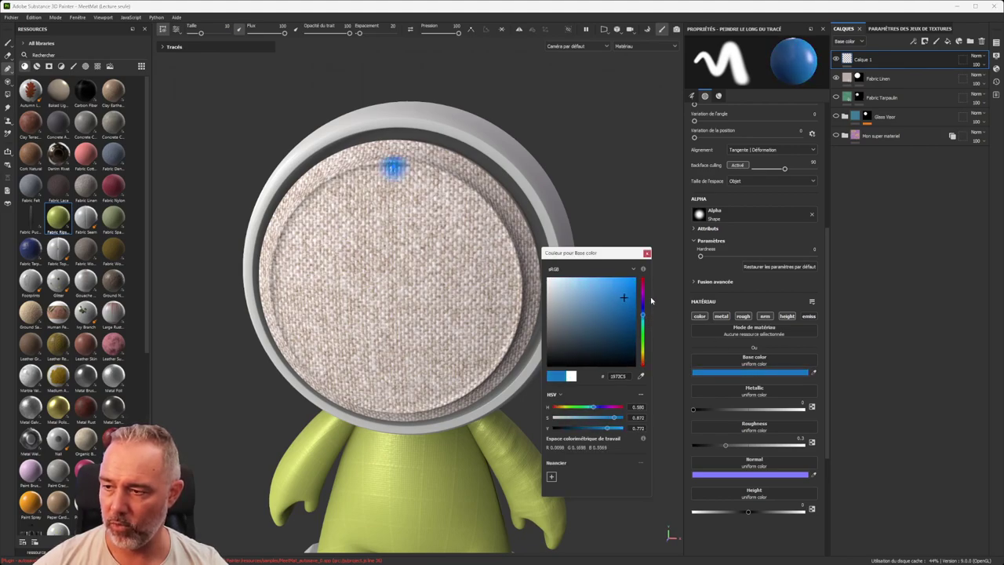
click(646, 253)
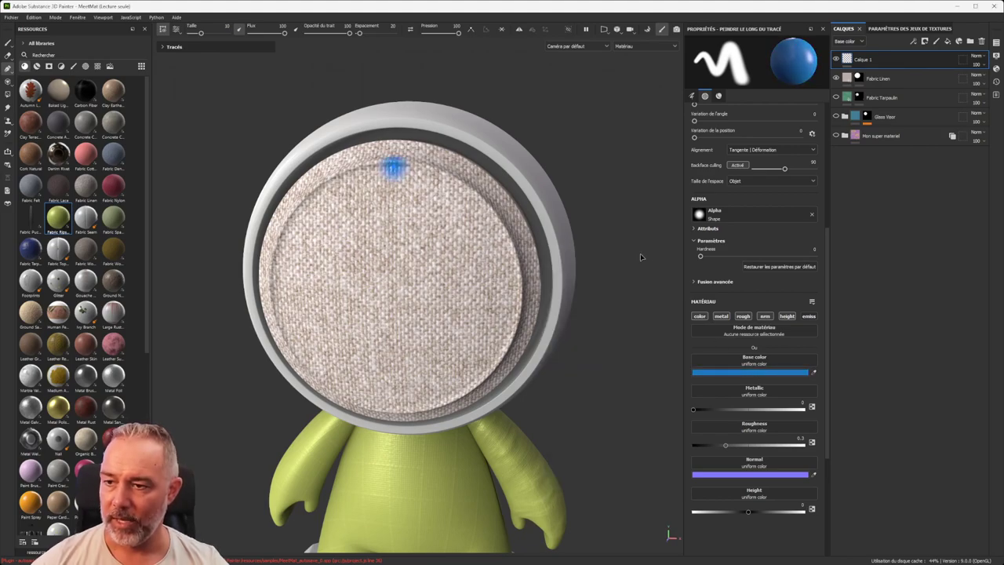
Step: Extend the path around the disc's rim with left, bottom and right points, and shift the left point slightly inward
shift+click(277, 285)
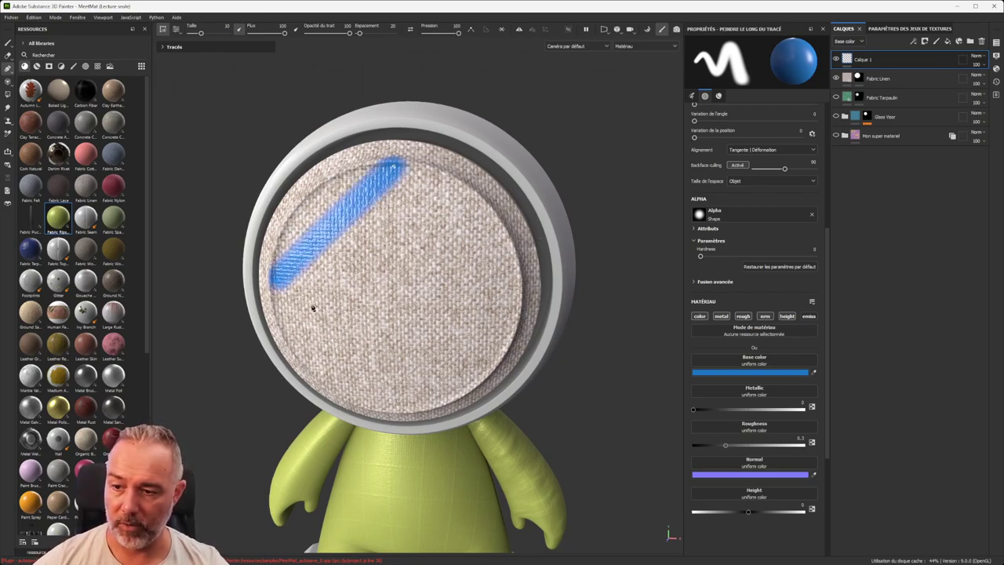
click(393, 407)
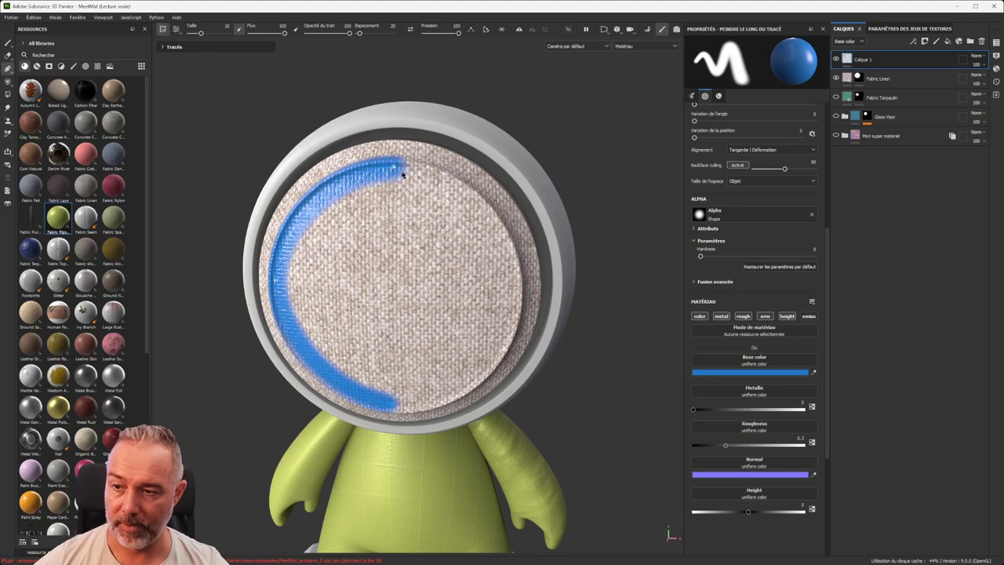
click(510, 304)
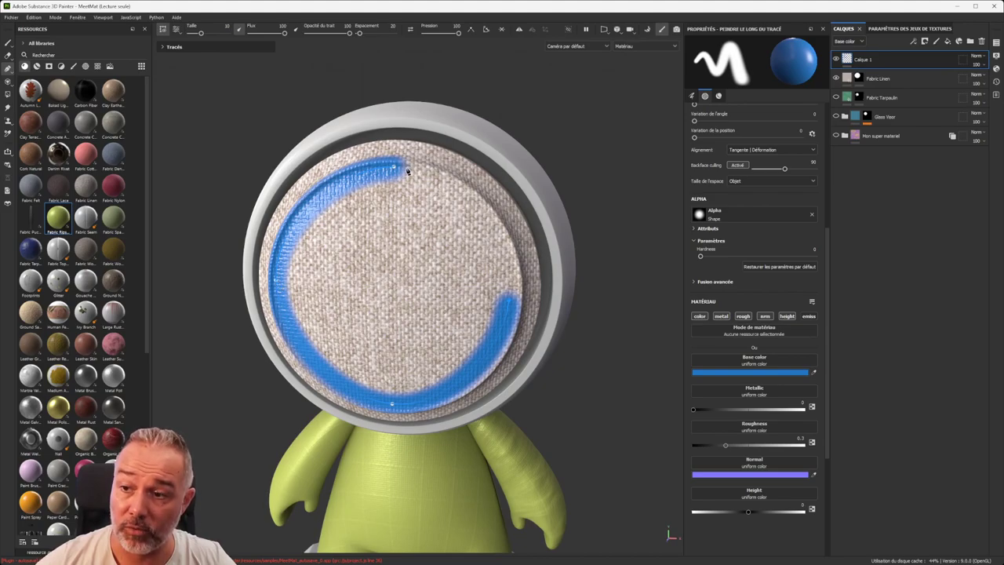
mouse_move(279, 283)
mouse_down()
mouse_move(441, 276)
mouse_move(361, 275)
mouse_move(285, 285)
mouse_move(286, 294)
mouse_up()
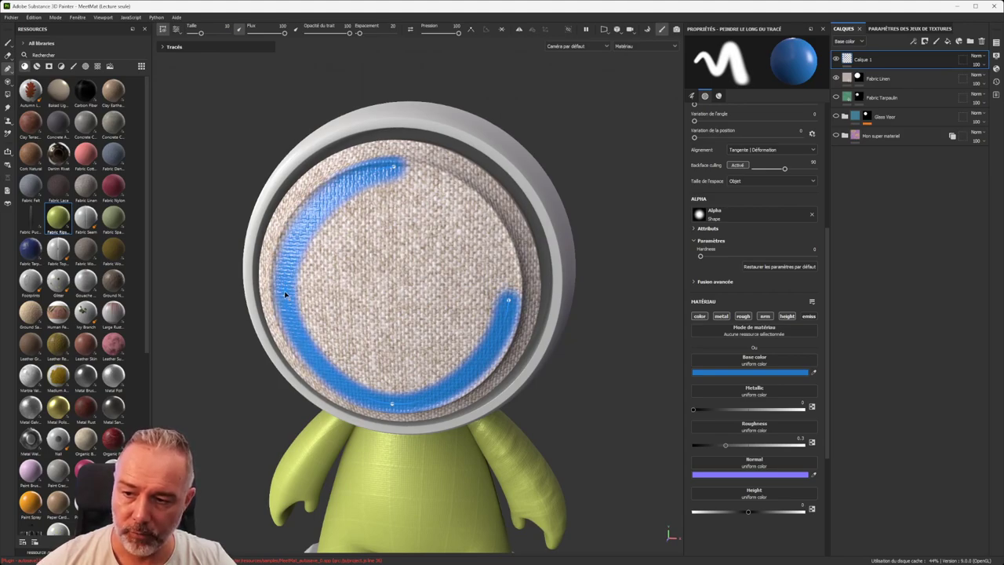
Step: Toggle the path's left point between corner and smooth, and convert its bottom point into a sharp corner
double_click(285, 295)
double_click(286, 294)
double_click(393, 404)
double_click(395, 405)
double_click(394, 407)
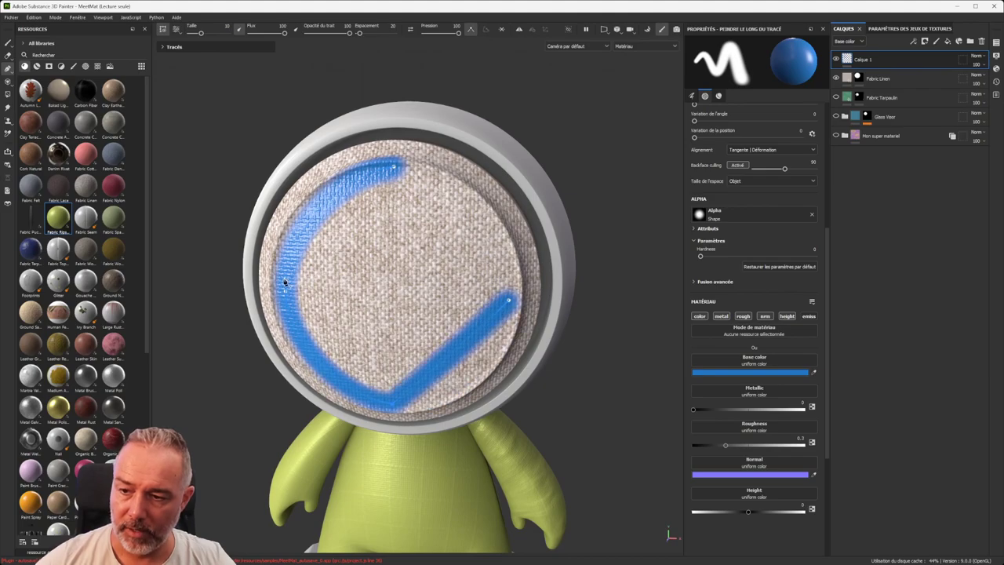
Step: Close the path into a loop with smooth left and bottom points, and move its top point slightly inward on the linen disc
double_click(286, 294)
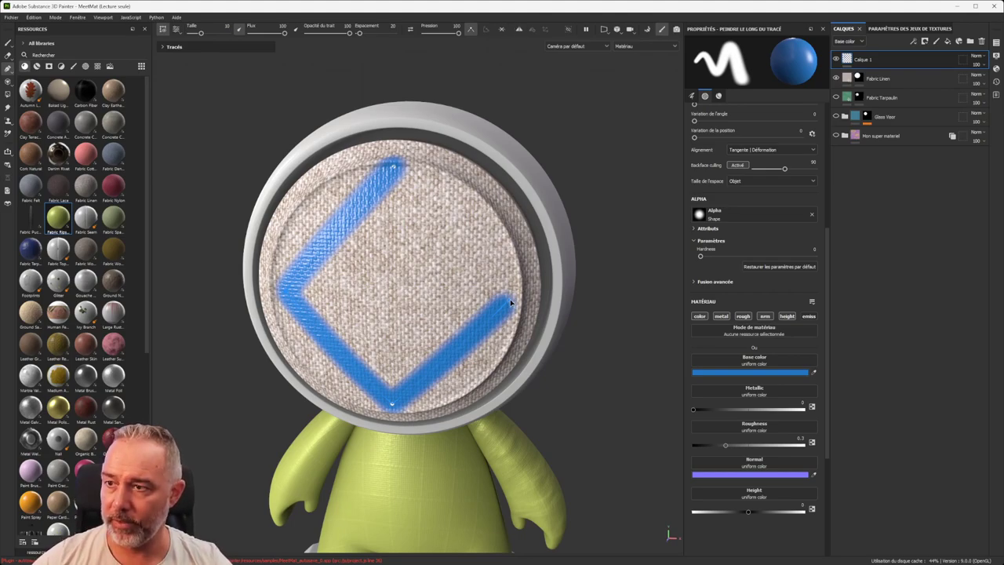
click(485, 29)
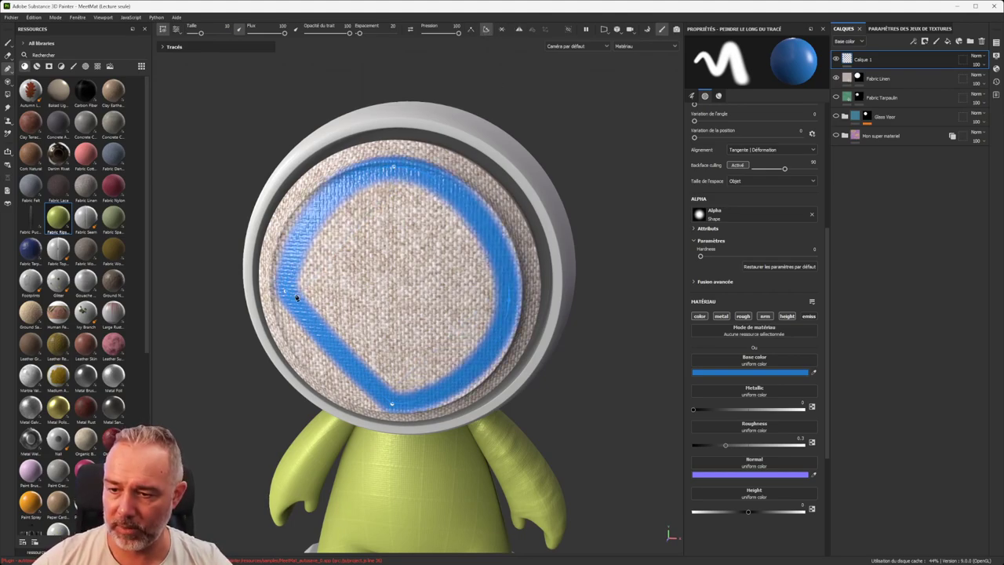
double_click(286, 292)
click(393, 405)
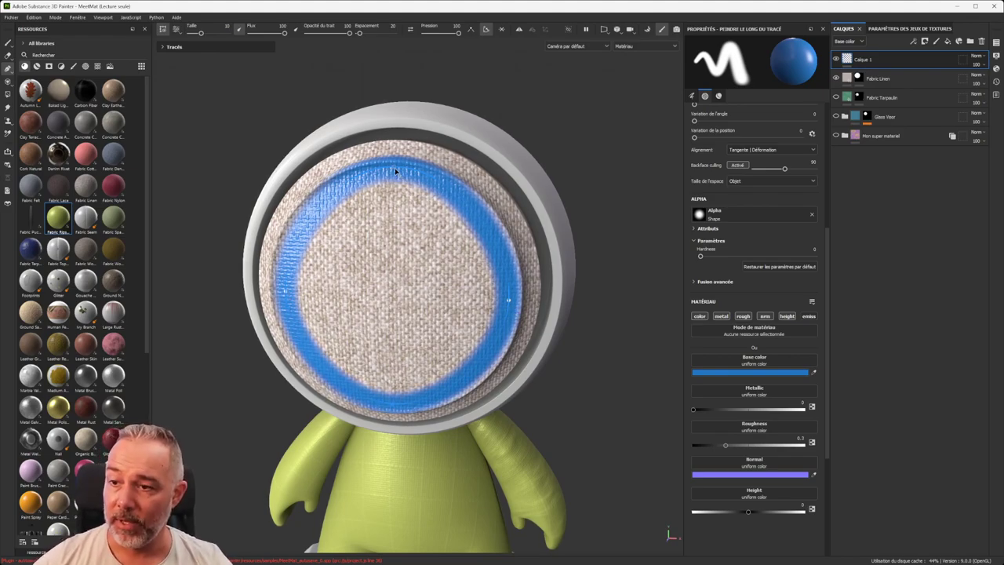
drag(397, 177, 396, 180)
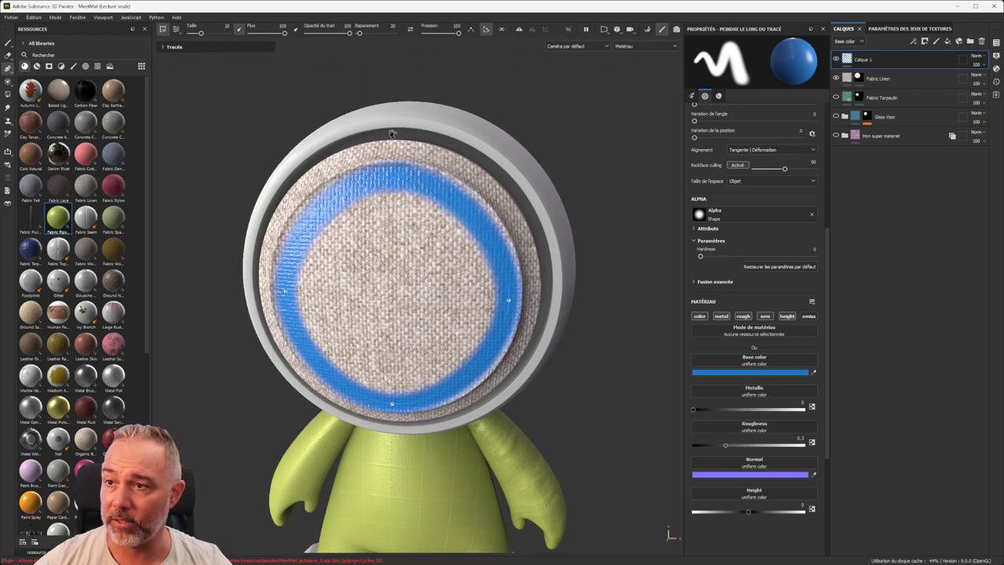
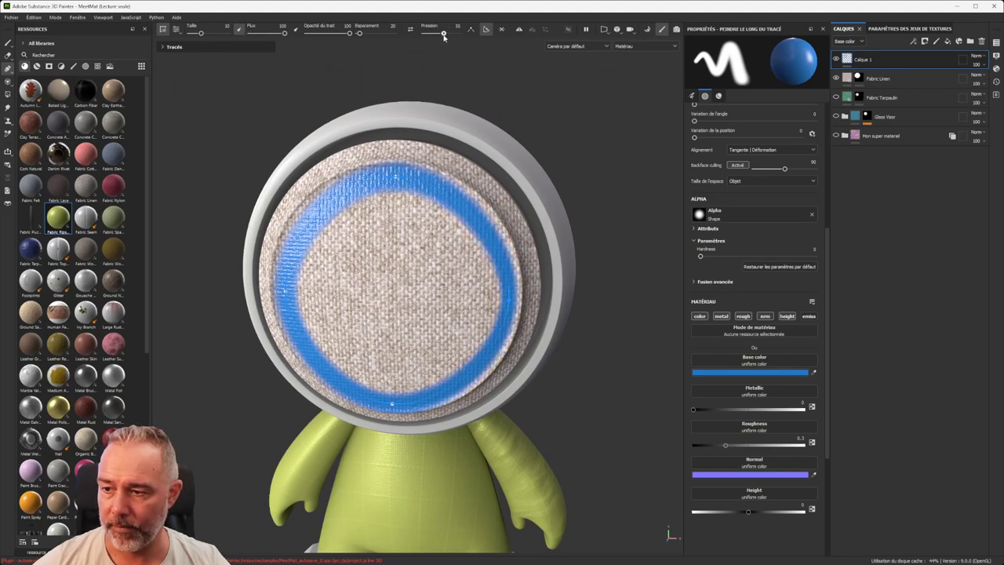
Step: Set the pressure of the path's right point to 10 and let pressure control both brush size and flow
drag(458, 34, 428, 36)
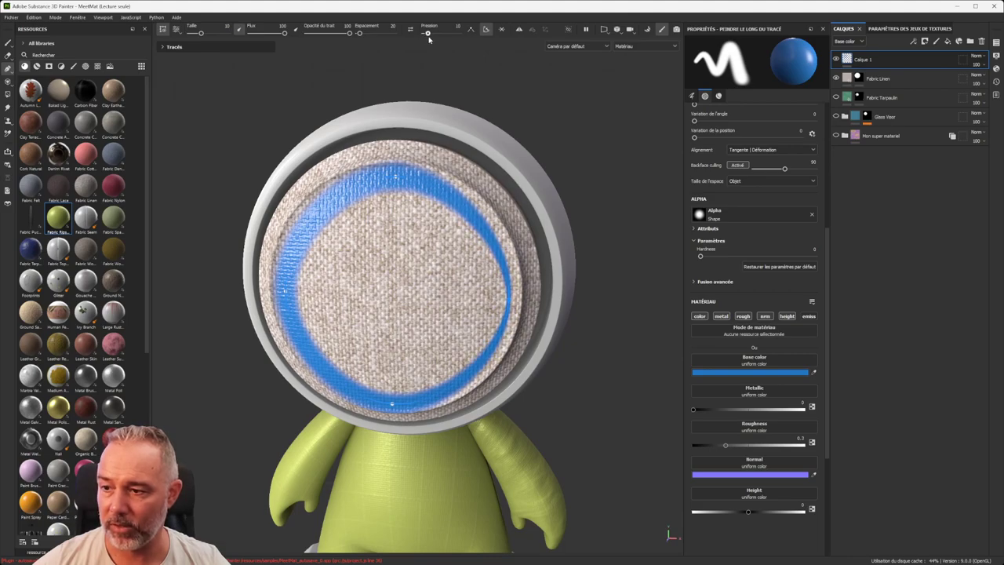
click(240, 30)
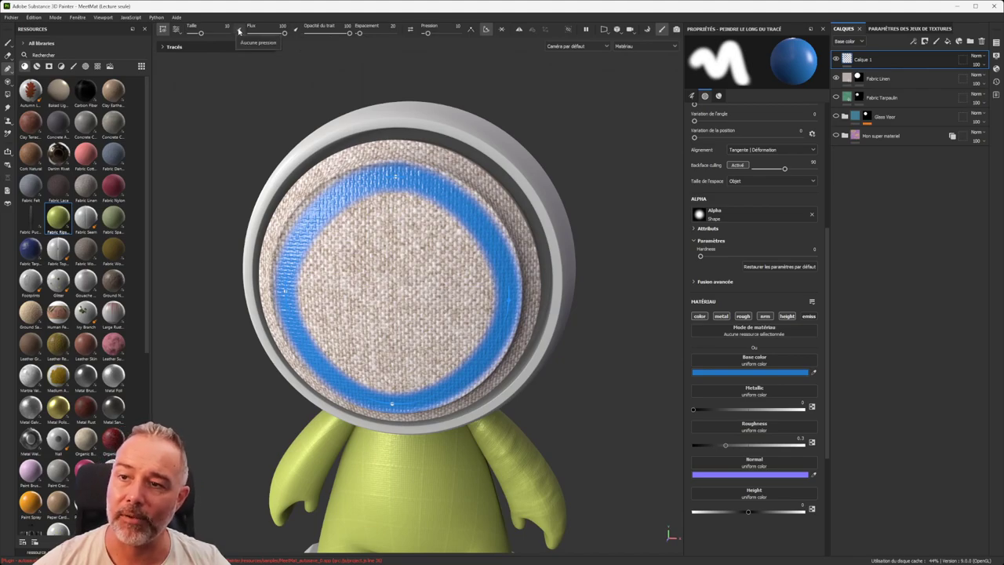
click(240, 30)
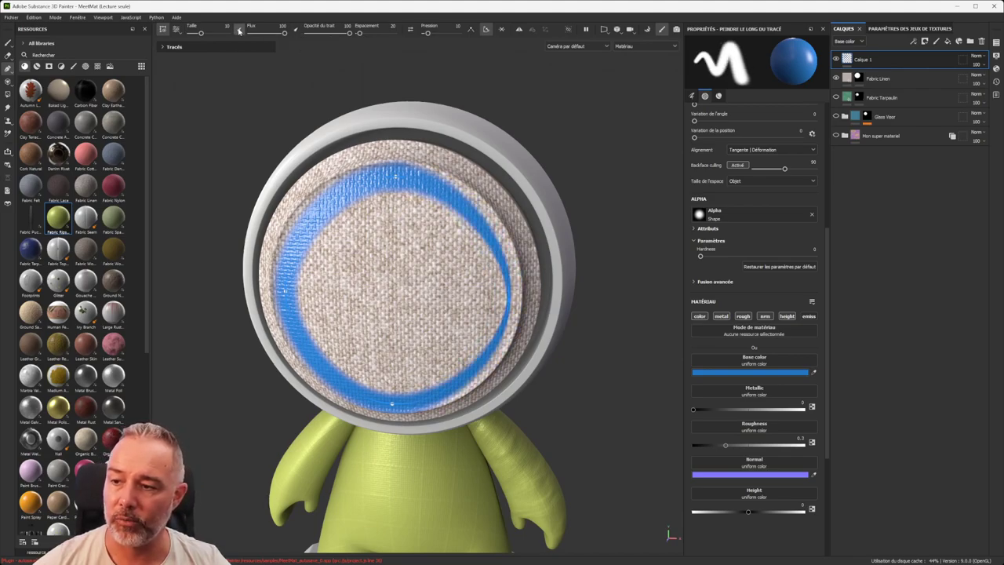
click(297, 33)
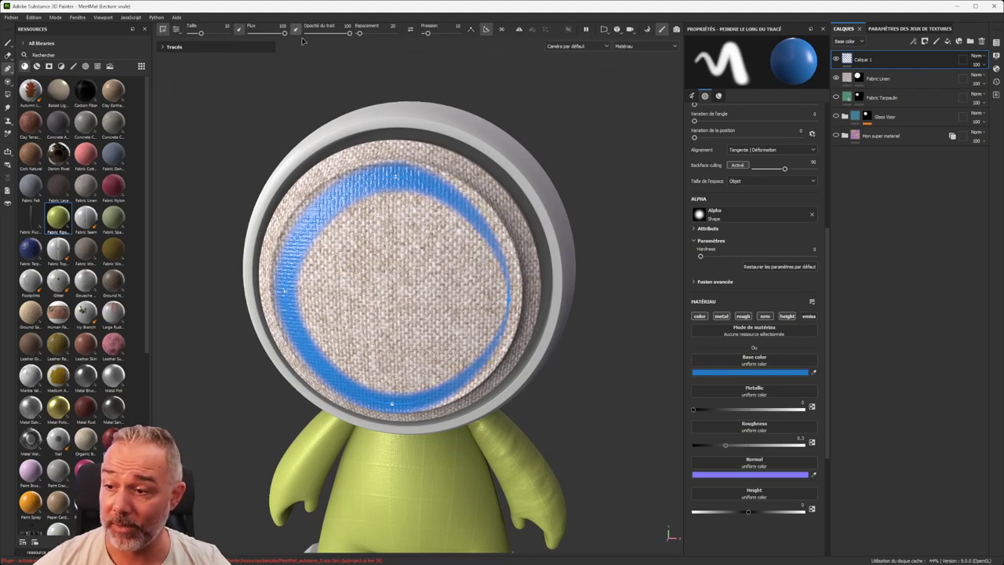
Step: Move the path's top point a little farther inward and apply the Metal Brushed material to the path
alt+drag(400, 245, 371, 240)
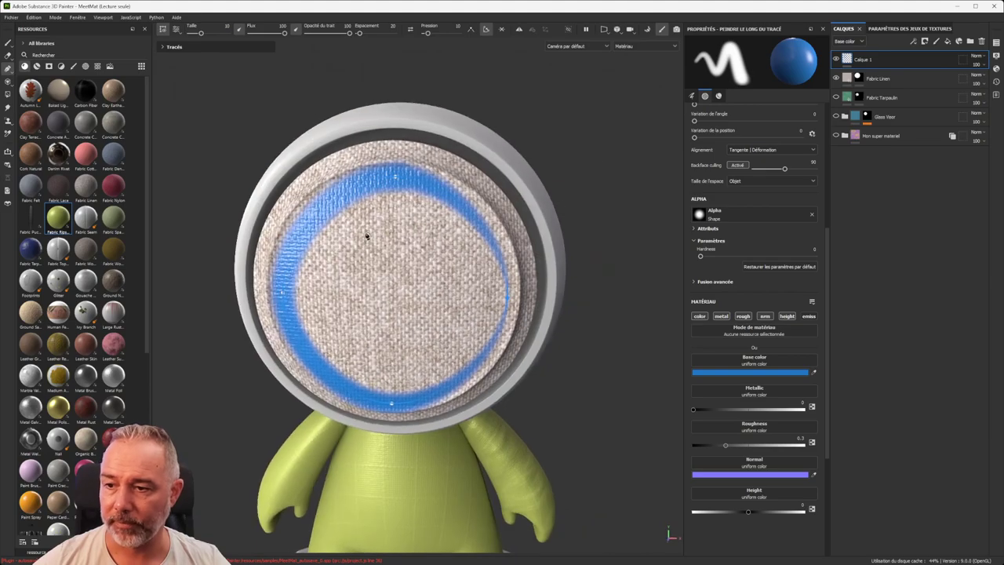
mouse_move(395, 175)
mouse_down()
mouse_move(388, 190)
mouse_move(391, 180)
mouse_up()
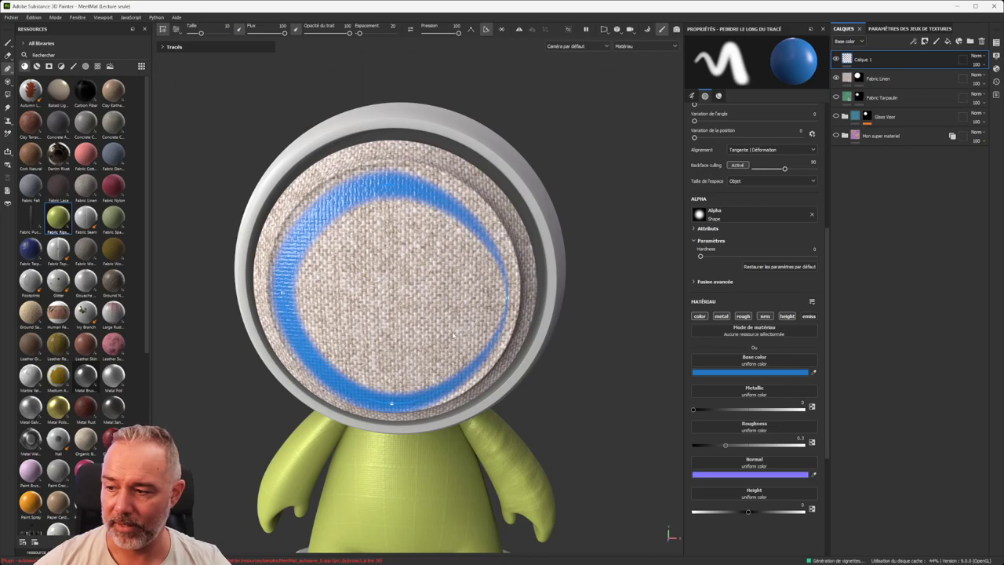
mouse_move(384, 309)
alt+mouse_down()
mouse_move(403, 282)
mouse_move(327, 246)
mouse_move(334, 272)
mouse_move(365, 231)
mouse_move(353, 266)
alt+mouse_up()
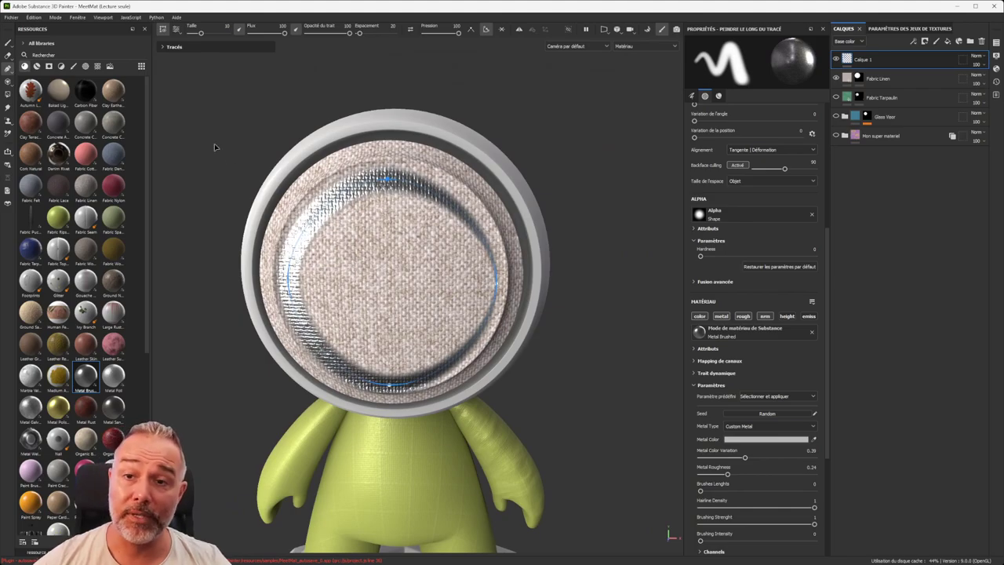
Step: Hide the Fabric Linen layer and apply the VG Parting Shut Line brush, found by searching "vg", to the path
click(74, 66)
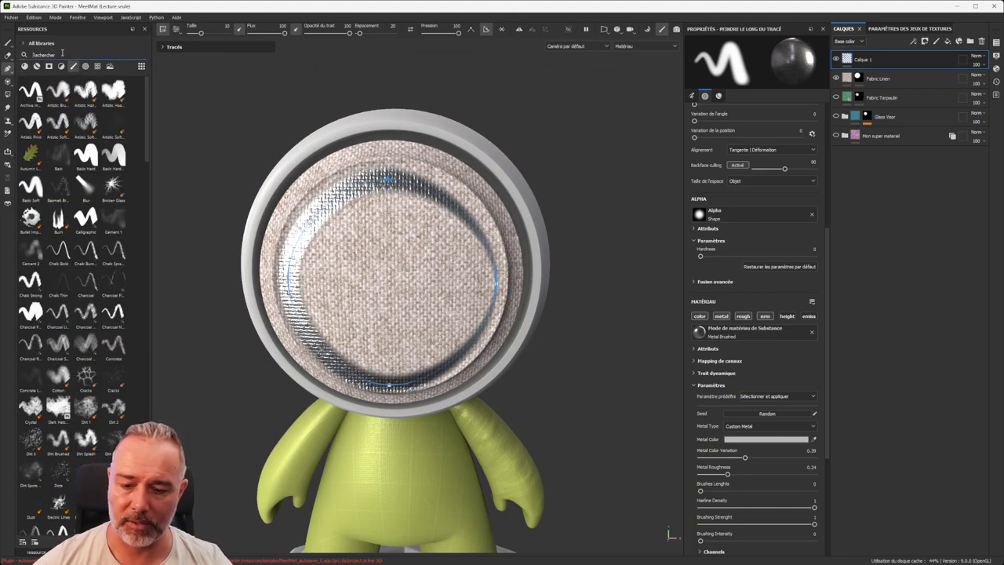
text(vg)
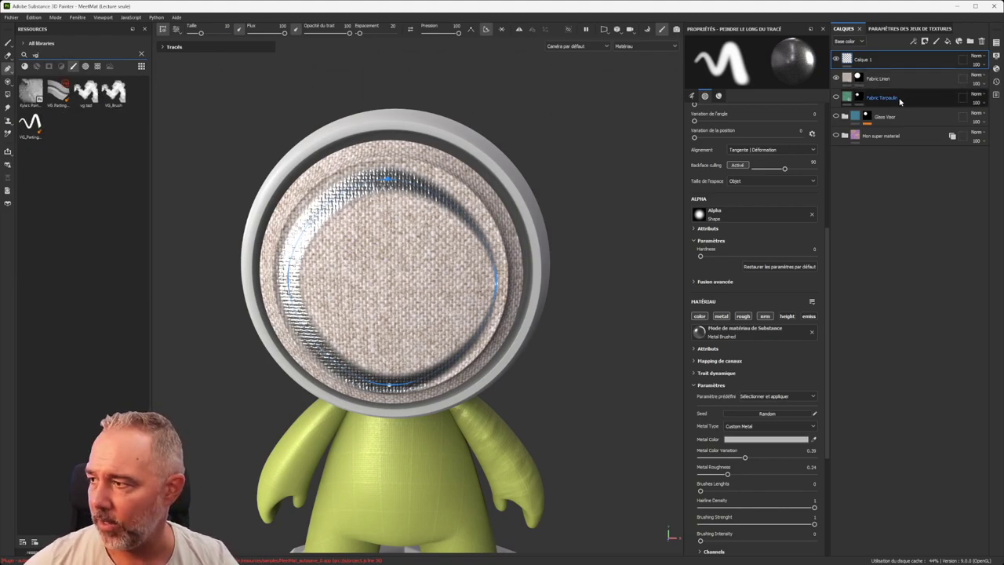
click(835, 77)
alt+drag(356, 254, 424, 223)
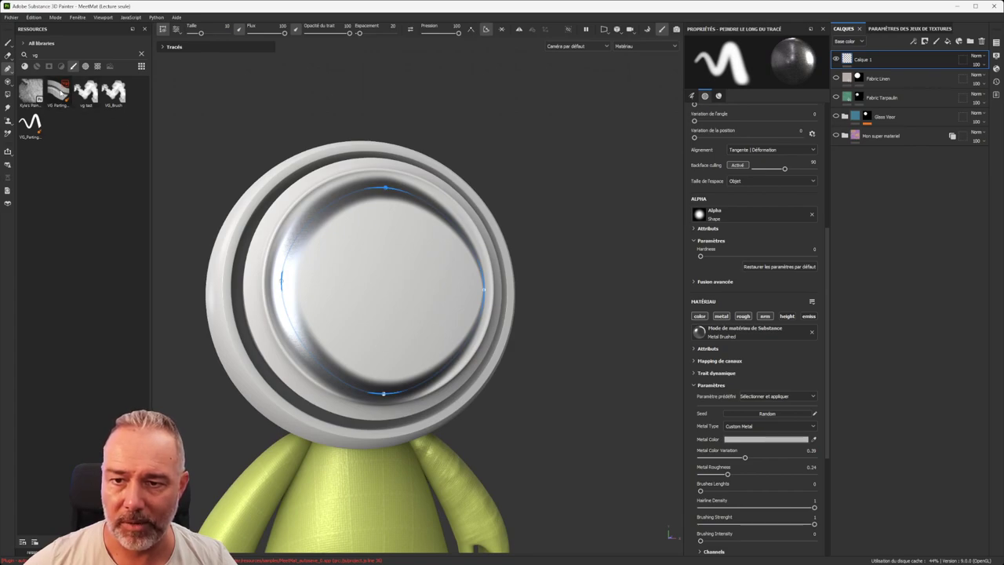
mouse_move(60, 94)
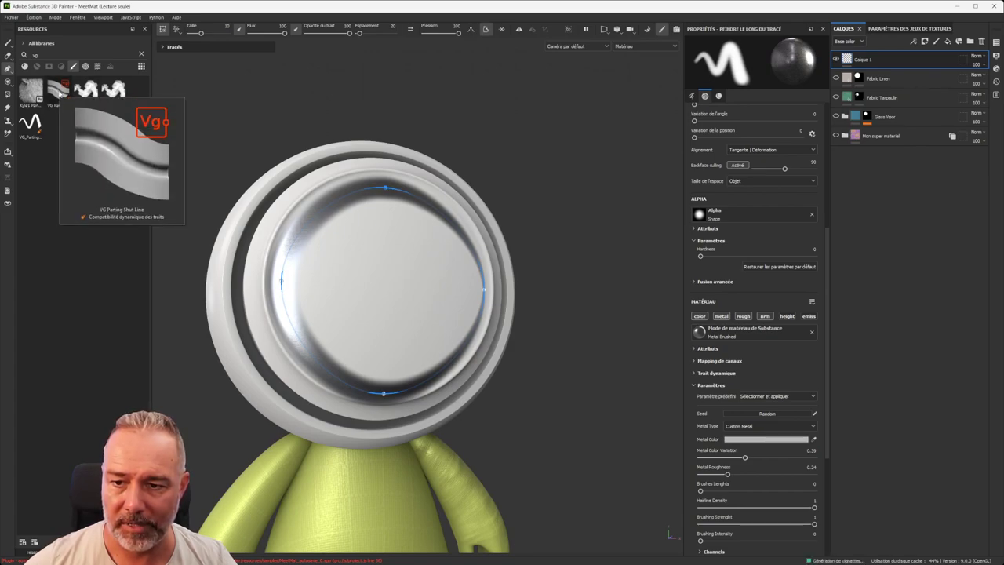
mouse_move(322, 220)
alt+mouse_down()
mouse_move(417, 220)
mouse_move(327, 240)
mouse_move(331, 224)
alt+mouse_up()
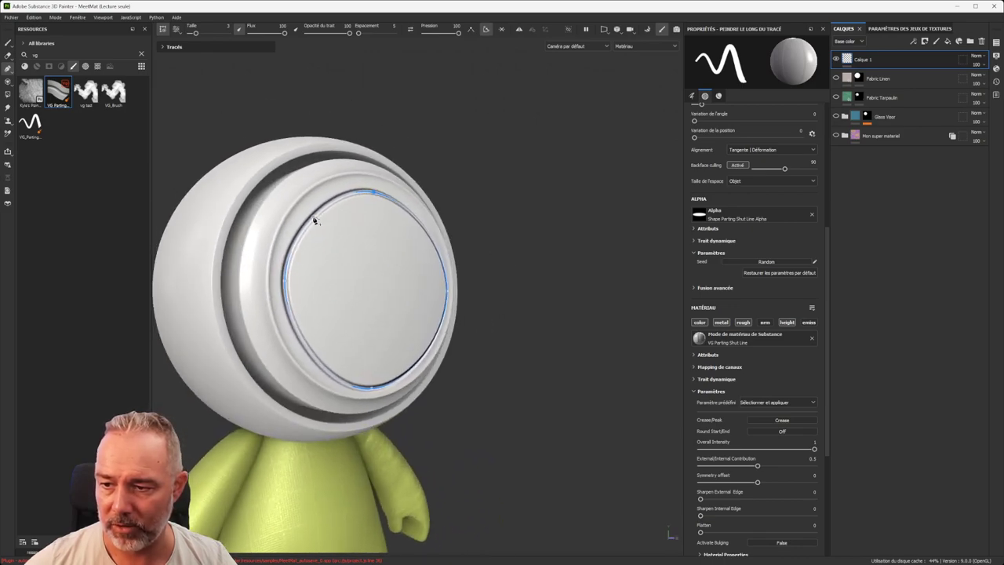
Step: Set the path's brush size to 5.83 and inspect the groove around the disc from several angles
alt+drag(400, 237, 310, 267)
scroll(723, 194, up, 5)
scroll(723, 194, up, 2)
drag(718, 146, 723, 148)
alt+drag(352, 264, 470, 195)
scroll(348, 215, up, 4)
alt+drag(353, 218, 423, 227)
mouse_move(424, 226)
shift+right_down()
mouse_move(374, 225)
mouse_move(429, 222)
shift+right_up()
alt+drag(385, 243, 420, 233)
alt+drag(383, 262, 418, 295)
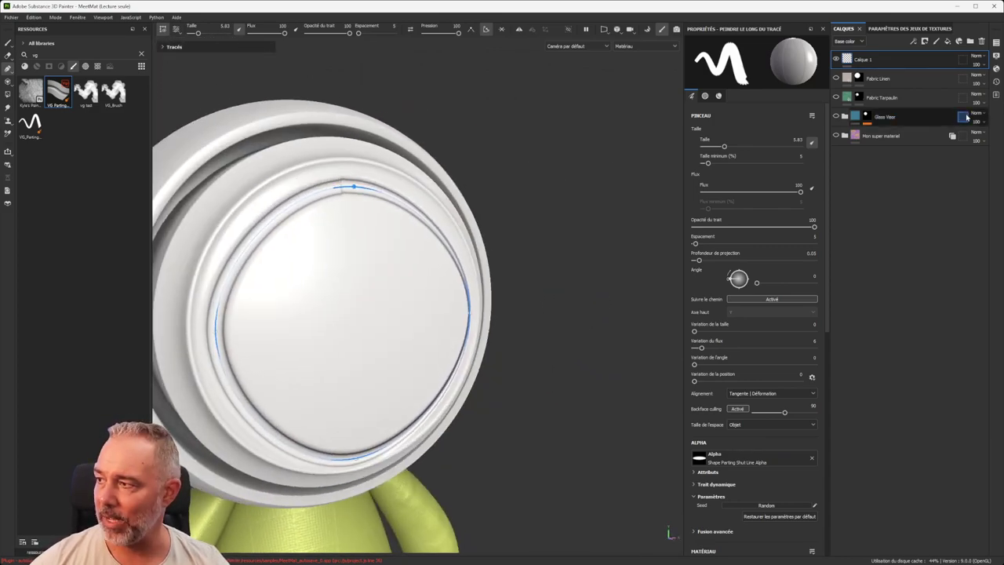
Step: Set the displacement scale in the shader settings to about 0.05, using Height as the source channel
click(996, 68)
alt+drag(345, 254, 468, 188)
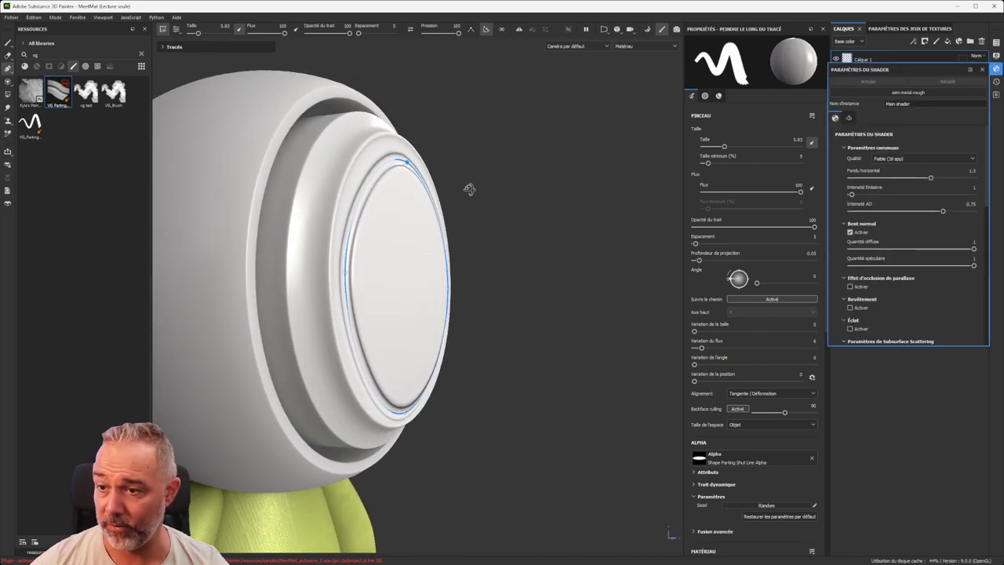
click(848, 118)
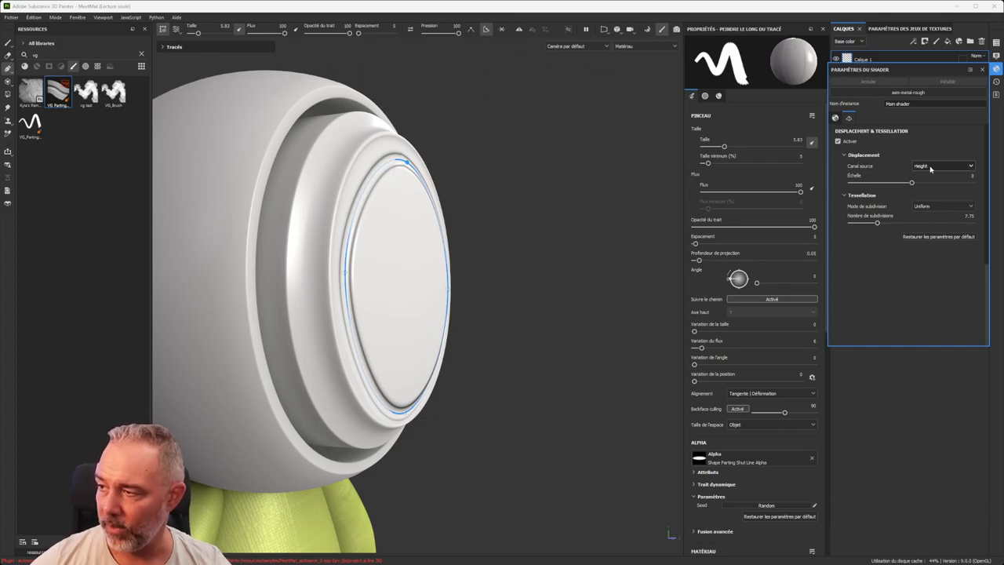
drag(912, 185, 918, 182)
alt+drag(454, 126, 683, 399)
Step: Switch the path material's Crease/Peak option to Peak and nudge the path's top point slightly sideways
scroll(747, 372, down, 3)
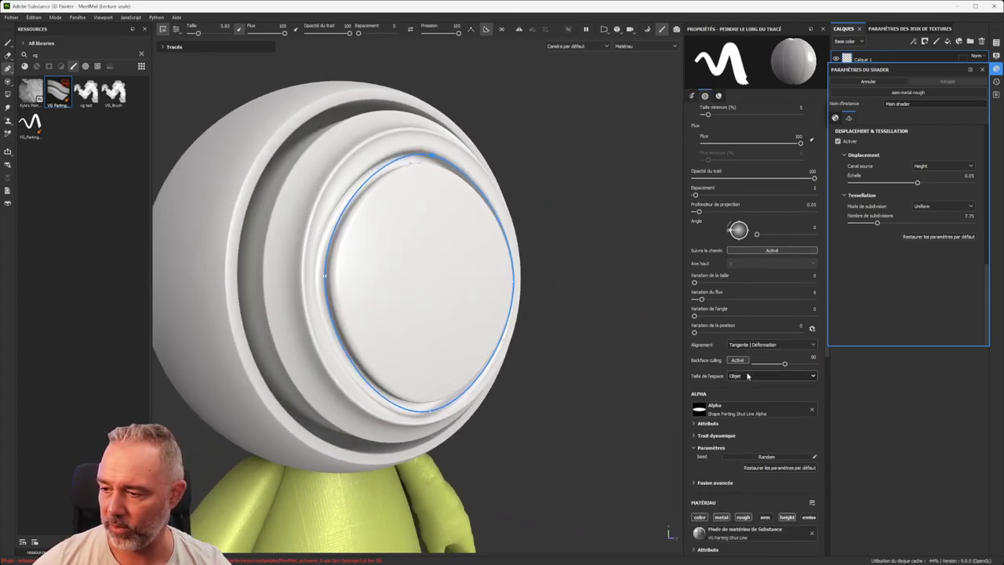
scroll(744, 410, down, 4)
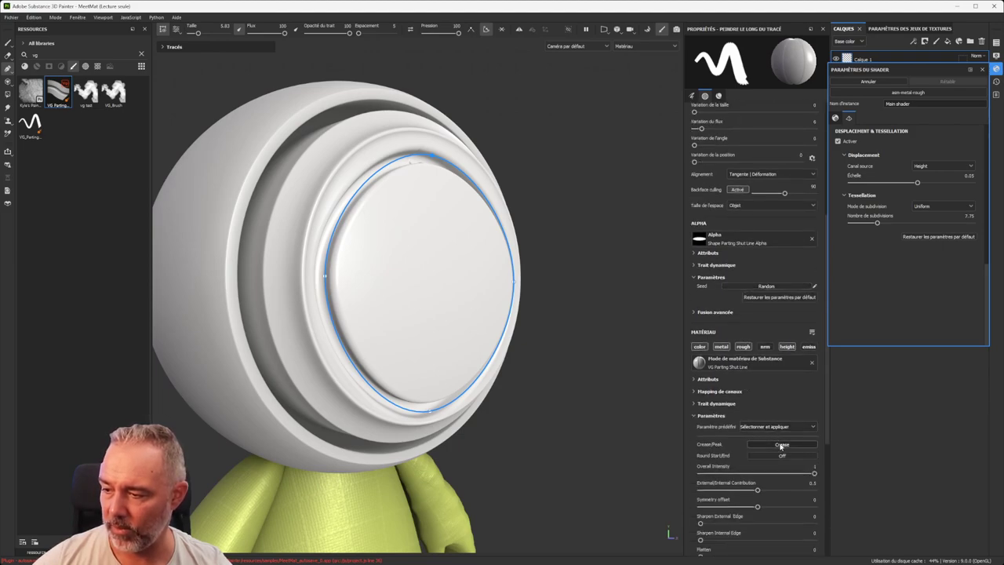
click(781, 445)
mouse_move(392, 276)
alt+mouse_down()
mouse_move(400, 294)
mouse_move(473, 275)
mouse_move(287, 261)
mouse_move(387, 269)
alt+mouse_up()
scroll(388, 269, down, 2)
mouse_move(440, 176)
mouse_down()
mouse_move(450, 287)
mouse_move(459, 171)
mouse_up()
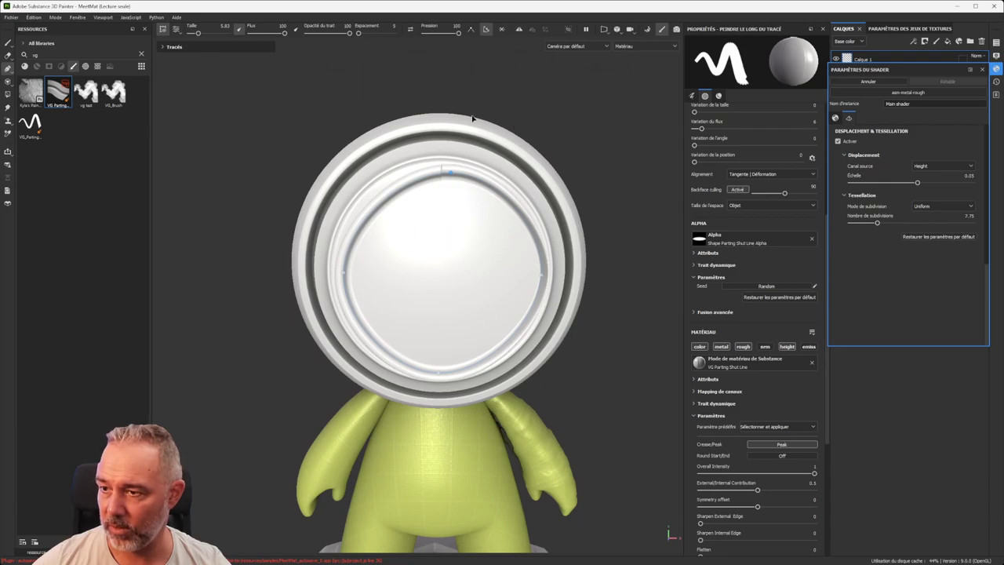
Step: Reopen the closed path and pull its upper end point down into the disc's interior
click(503, 32)
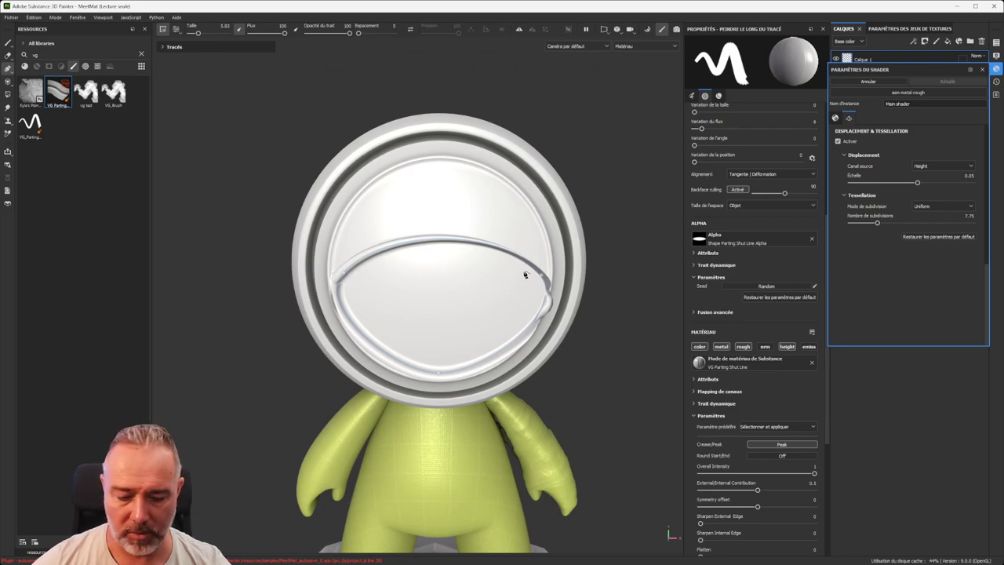
key(ctrl+z)
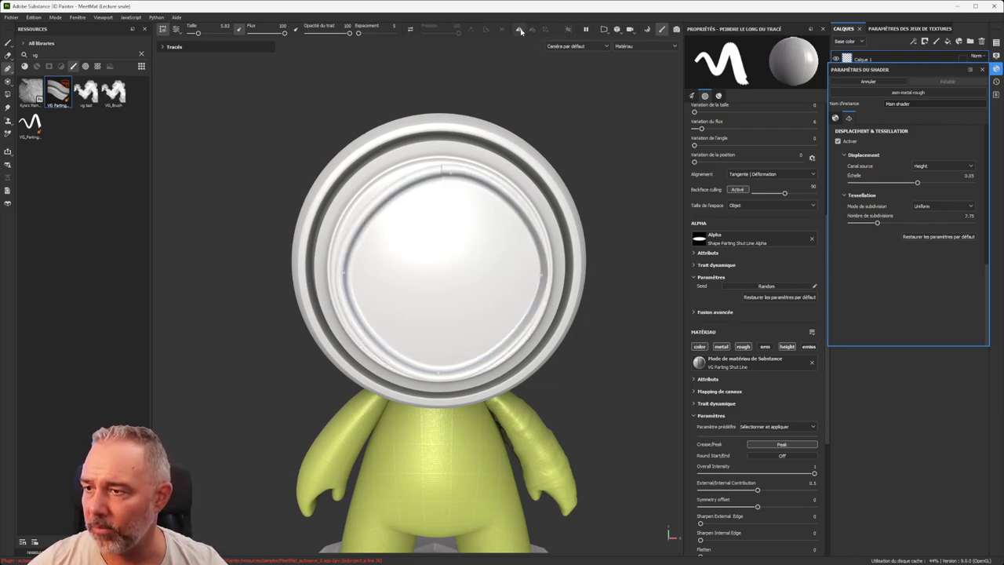
alt+drag(475, 240, 481, 260)
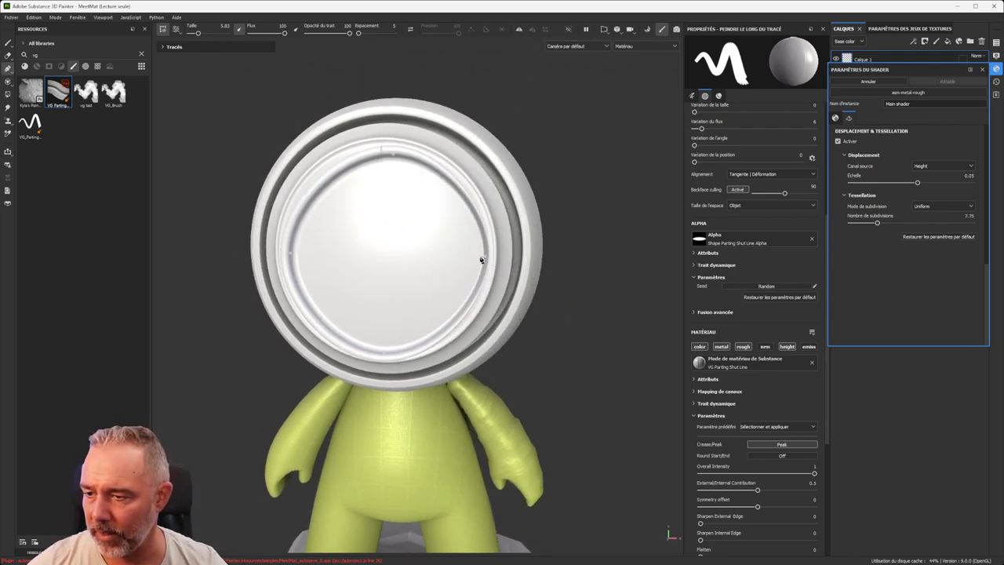
click(484, 258)
click(487, 31)
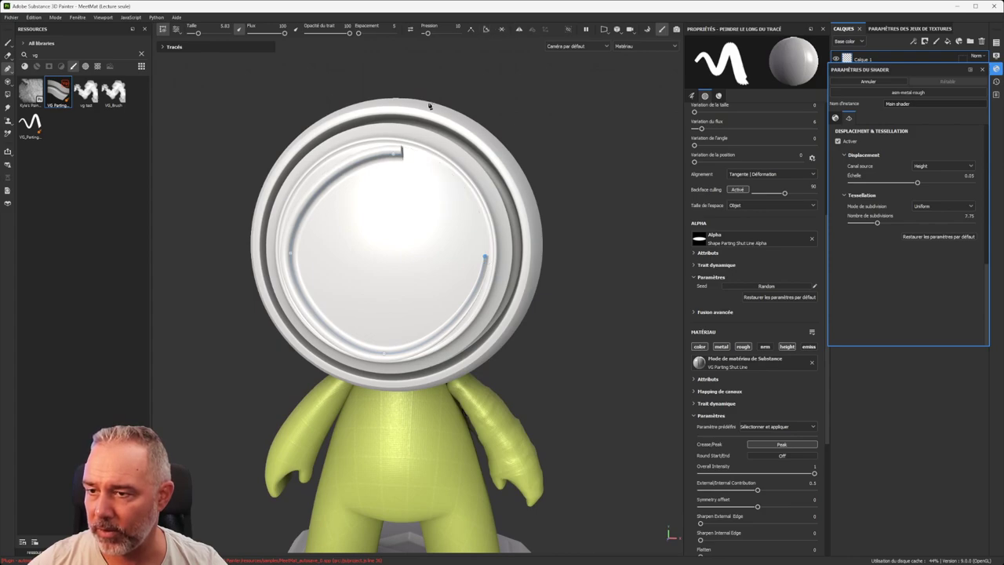
mouse_move(396, 156)
mouse_down()
mouse_move(357, 179)
mouse_move(372, 217)
mouse_move(384, 218)
mouse_up()
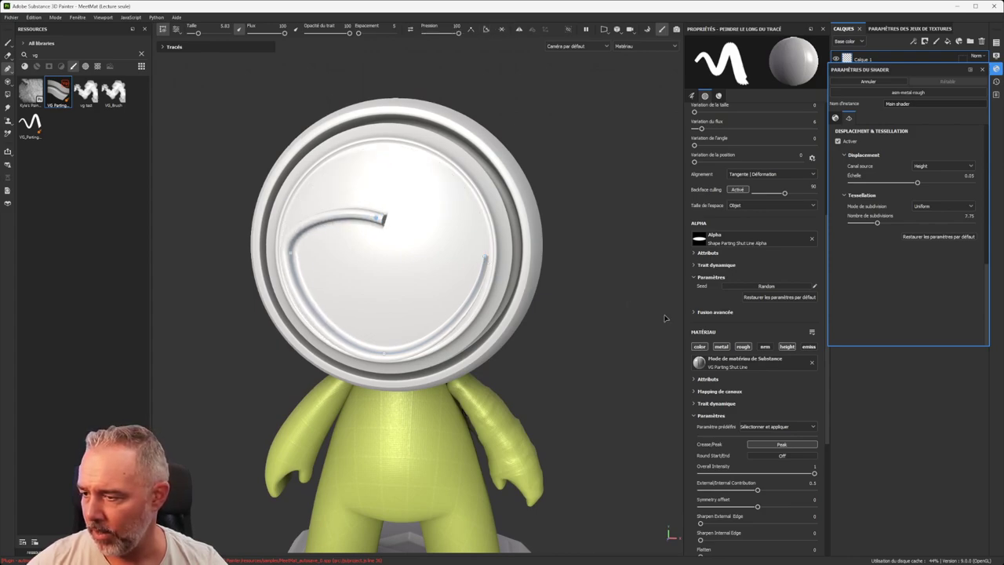
Step: Turn on Round Start/End for the path and move its left point across to the disc's right side
click(768, 456)
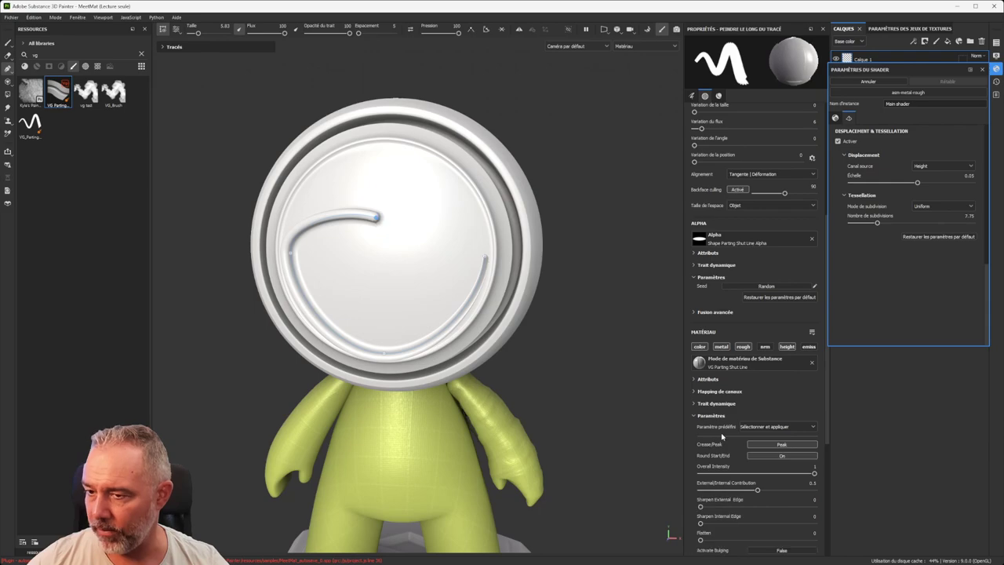
scroll(382, 273, up, 3)
mouse_move(365, 266)
alt+mouse_down()
mouse_move(392, 224)
mouse_move(250, 252)
mouse_move(399, 294)
mouse_move(479, 273)
mouse_move(481, 255)
alt+mouse_up()
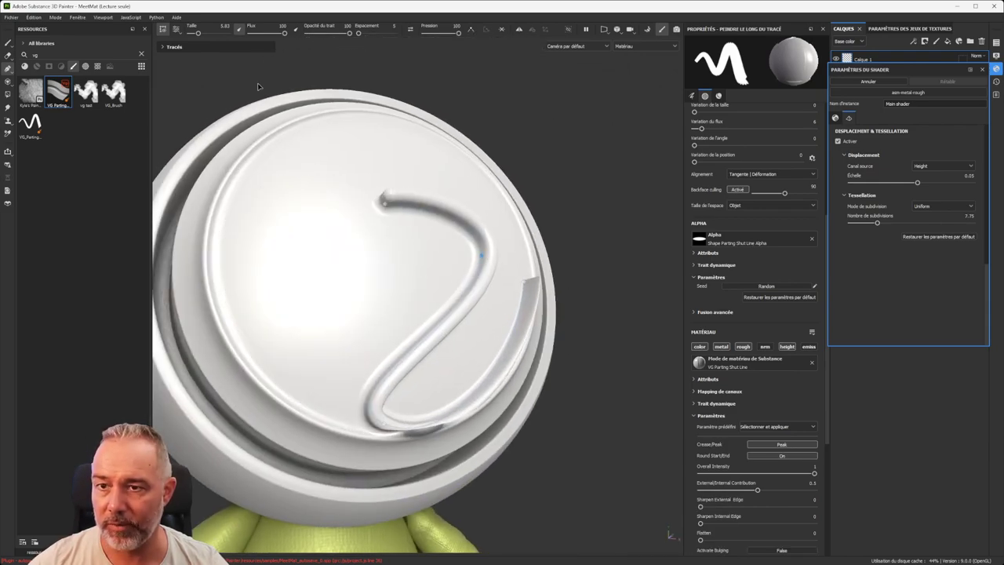
Step: Reshape the curved path by shifting its lower bend to the left and its start point toward the disc's upper left
click(164, 29)
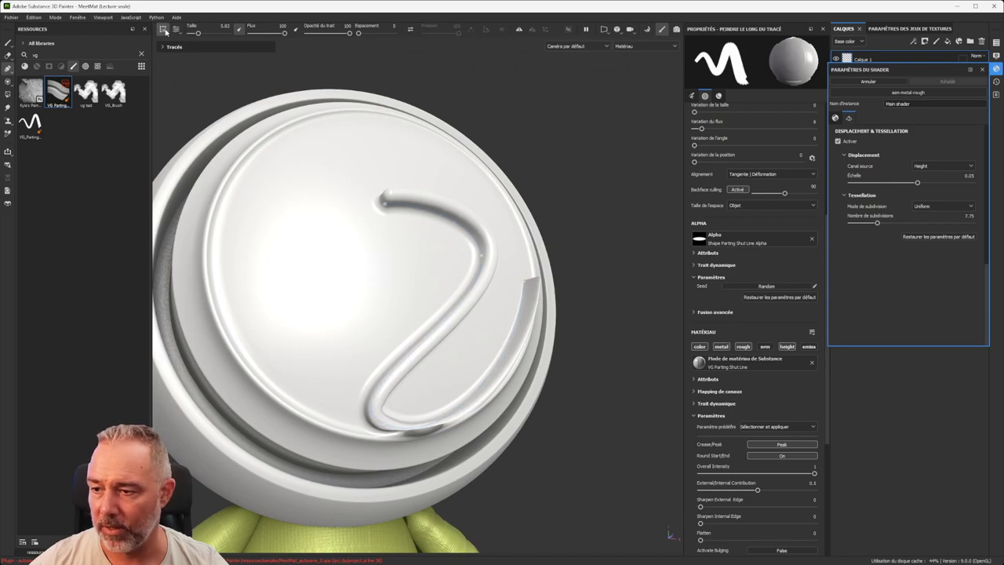
alt+drag(478, 237, 441, 352)
click(164, 32)
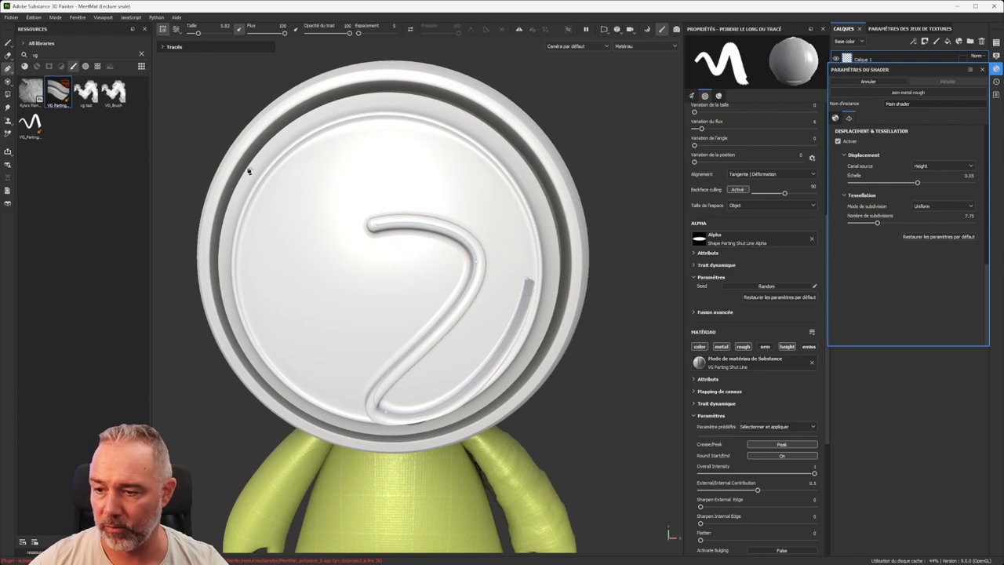
mouse_move(385, 408)
mouse_down()
mouse_move(327, 316)
mouse_move(318, 348)
mouse_move(347, 374)
mouse_move(340, 382)
mouse_up()
mouse_move(376, 228)
mouse_down()
mouse_move(302, 163)
mouse_move(310, 170)
mouse_up()
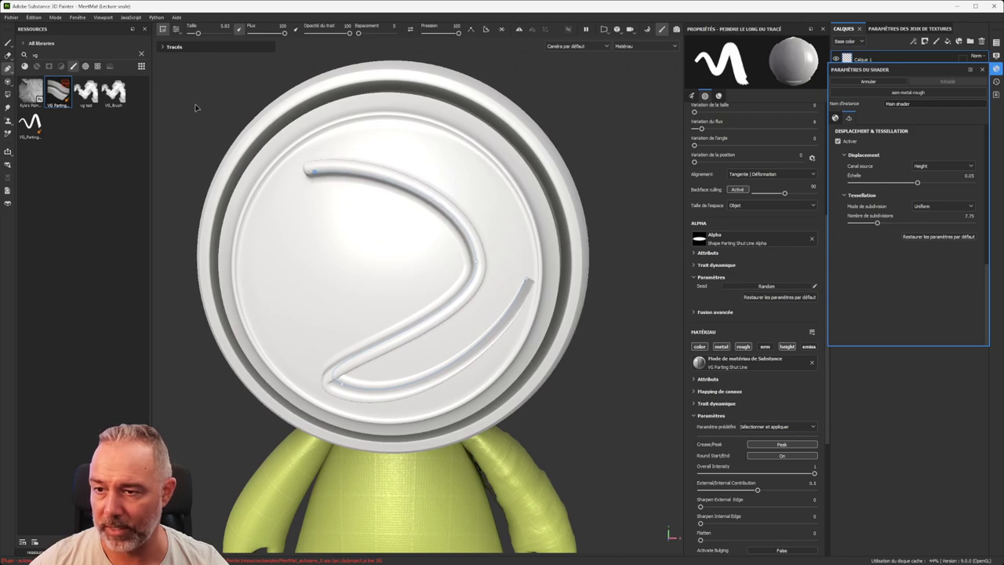
key(Escape)
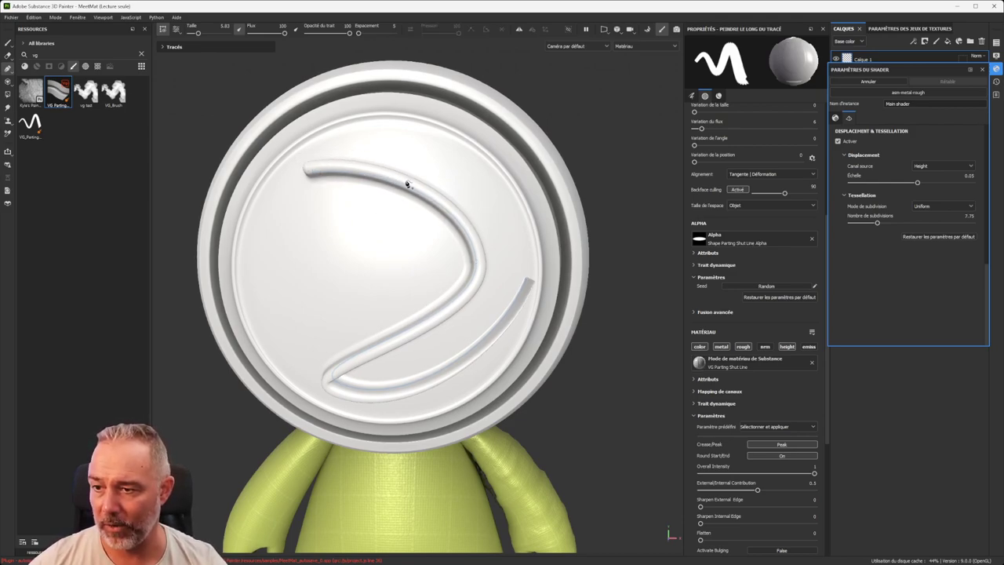
mouse_move(311, 173)
mouse_down()
mouse_move(329, 162)
mouse_move(333, 190)
mouse_up()
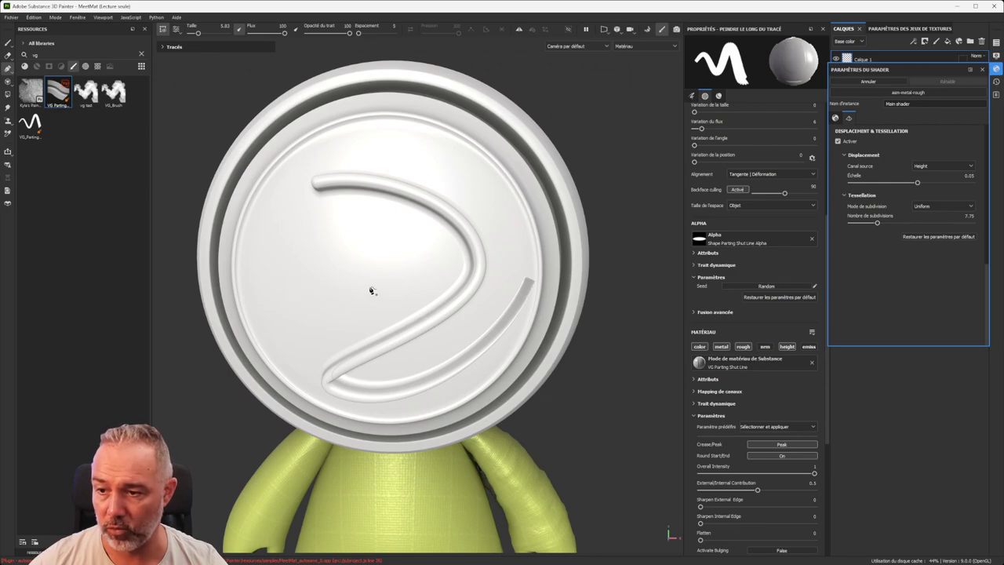
Step: Draw a curved path around the disc's left half up to its upper edge and apply the Skin Vegetation material to it
click(268, 227)
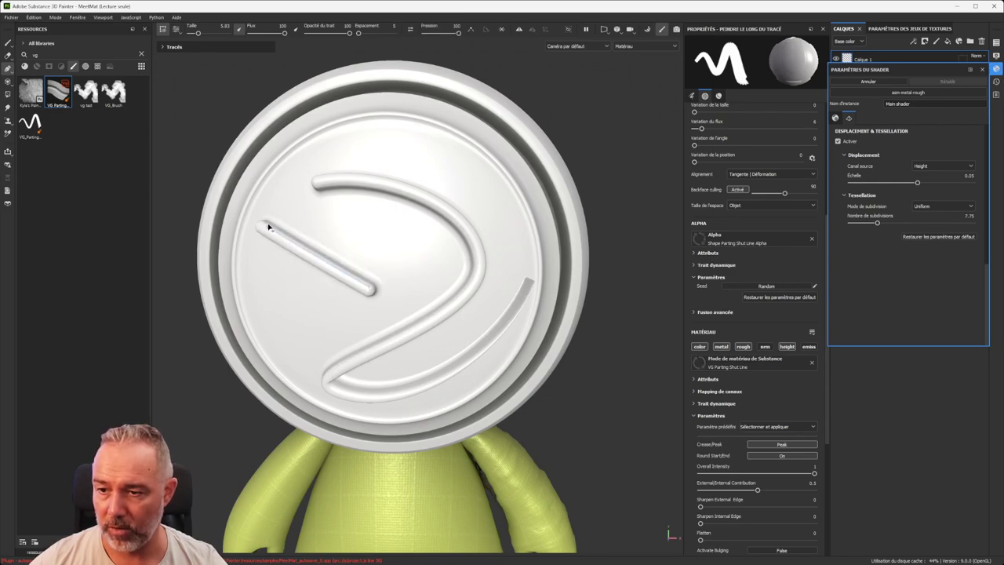
click(323, 149)
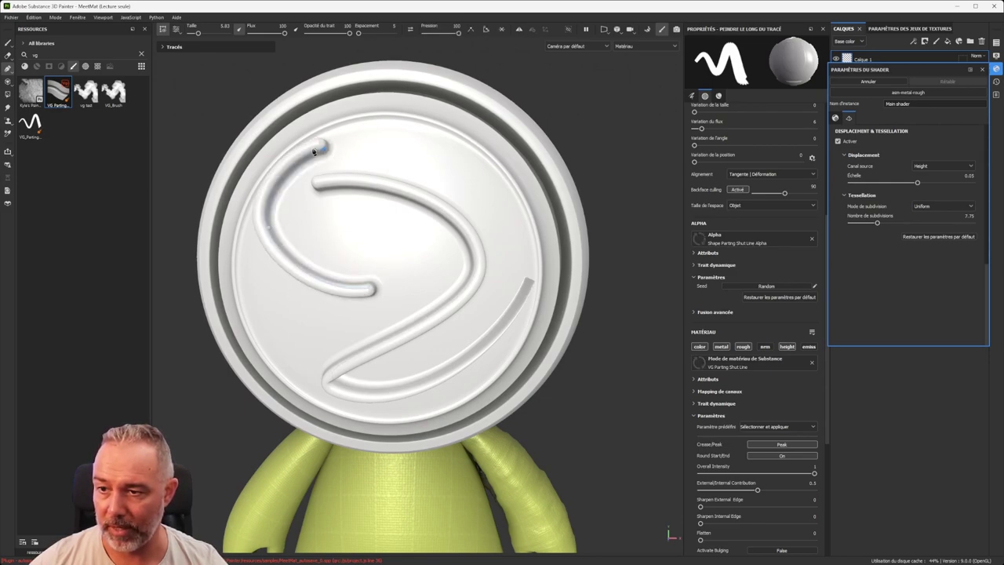
click(359, 144)
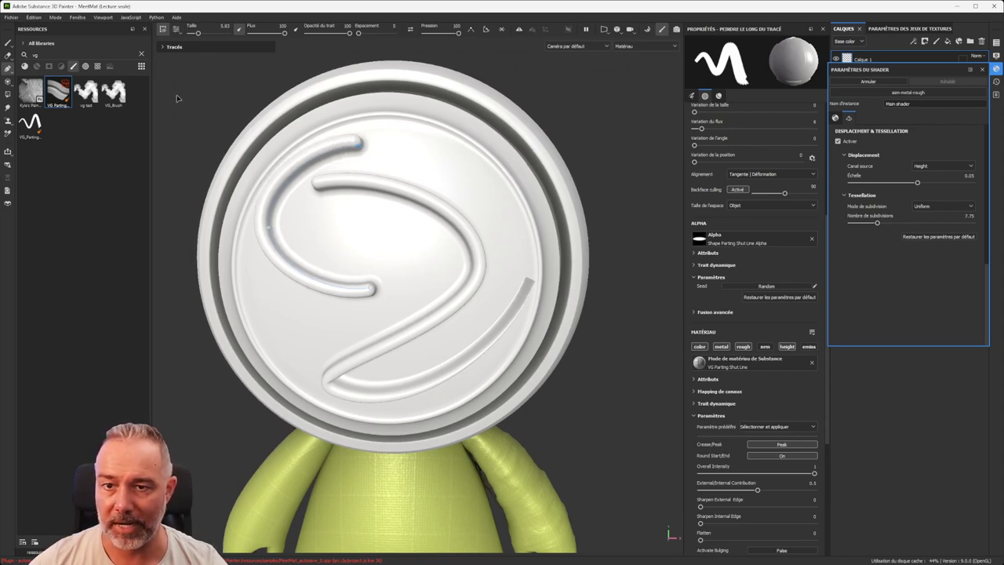
click(25, 67)
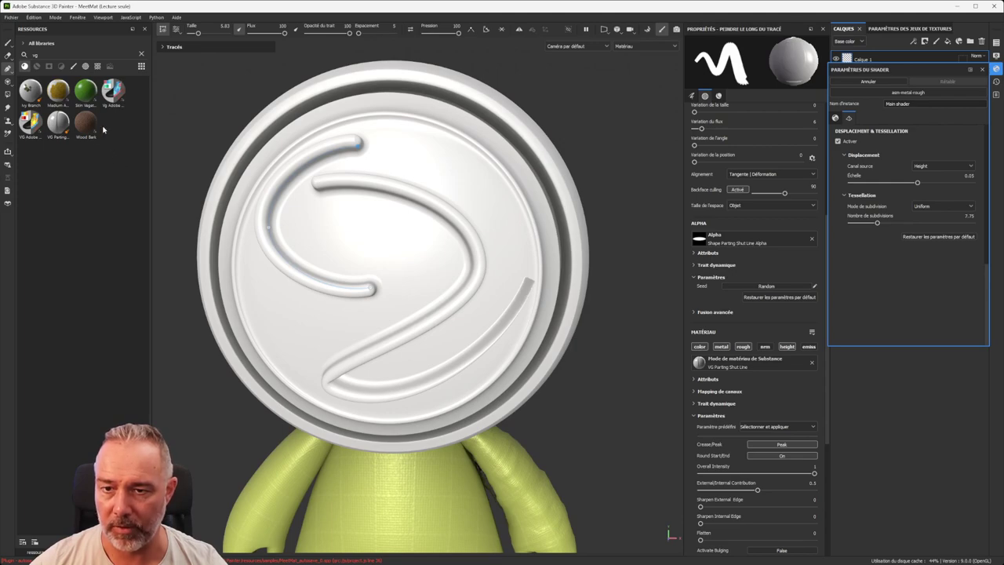
drag(337, 204, 338, 204)
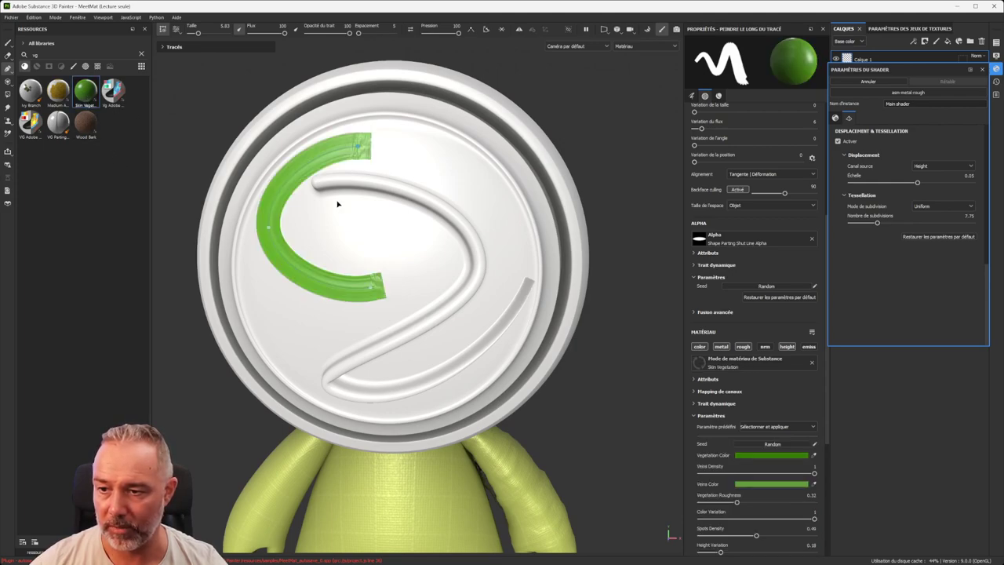
Step: Reshape the green path into a wide arc along the disc's left edge, with its lower end near the disc's bottom
drag(268, 228, 312, 256)
mouse_move(353, 304)
mouse_down()
mouse_move(275, 343)
mouse_move(306, 328)
mouse_move(314, 304)
mouse_up()
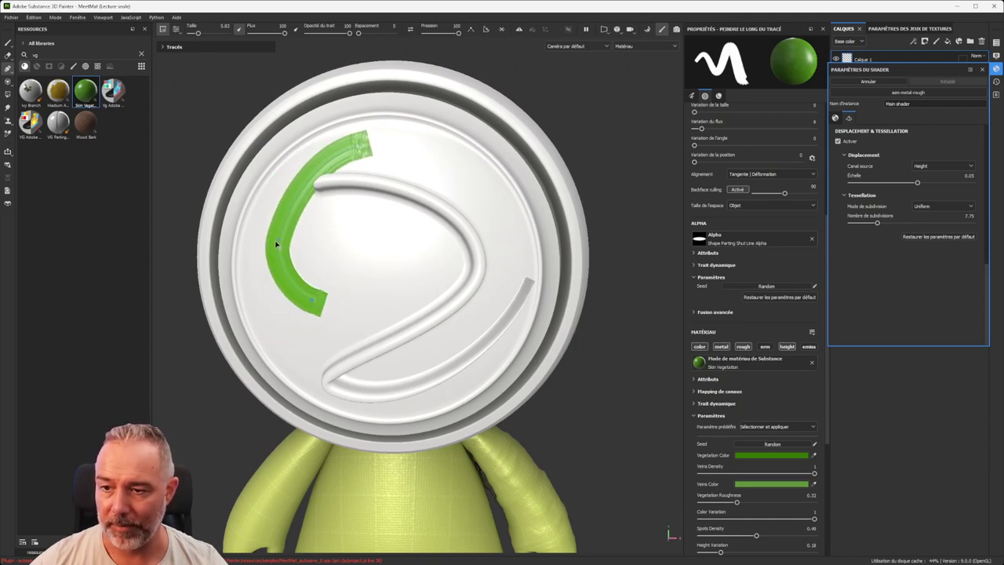
drag(275, 242, 260, 244)
drag(358, 150, 361, 140)
drag(312, 305, 315, 372)
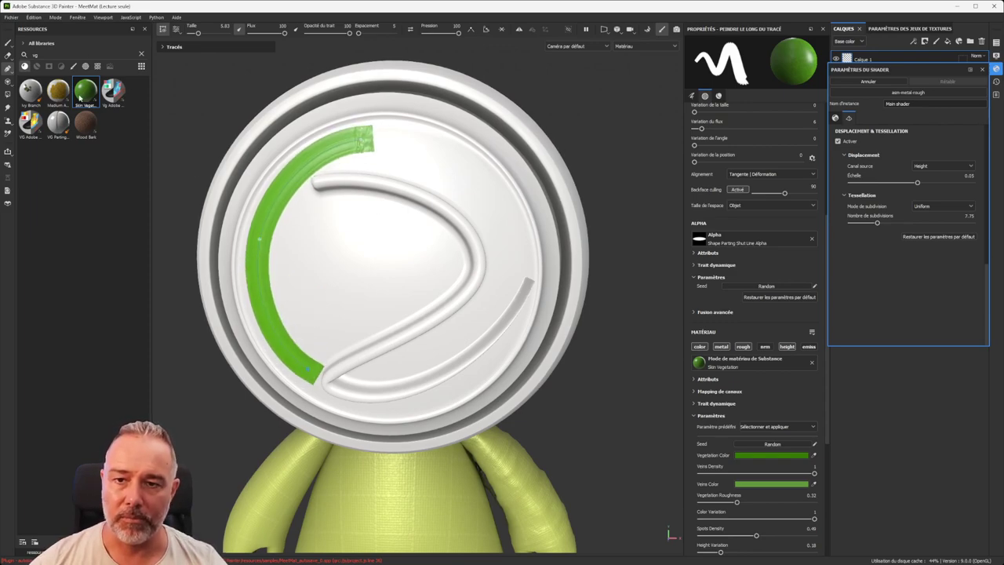
Step: Search the brushes for "kyle" and apply the Kyle's leaf-shaped brush to the green path
click(73, 67)
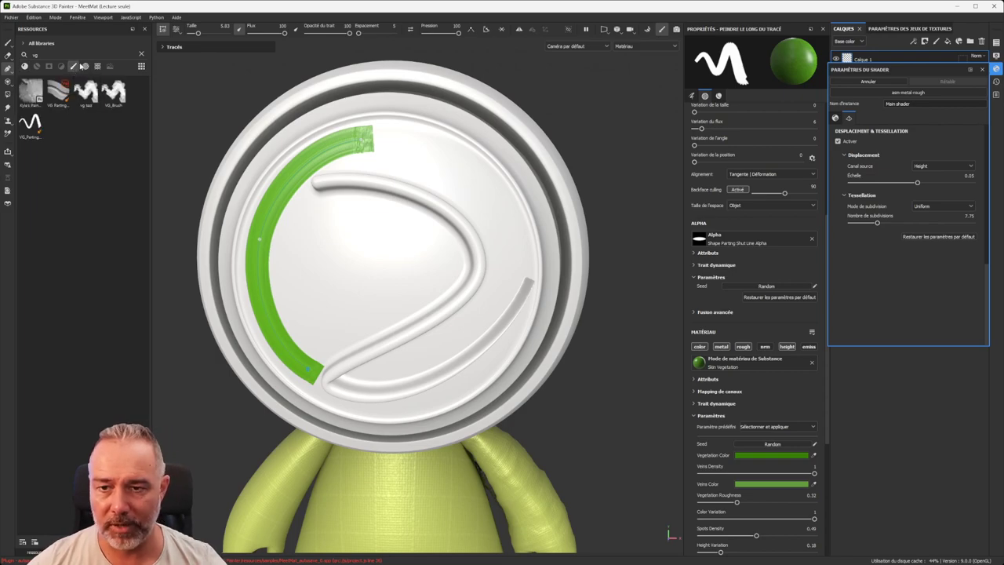
double_click(52, 54)
text(kyle)
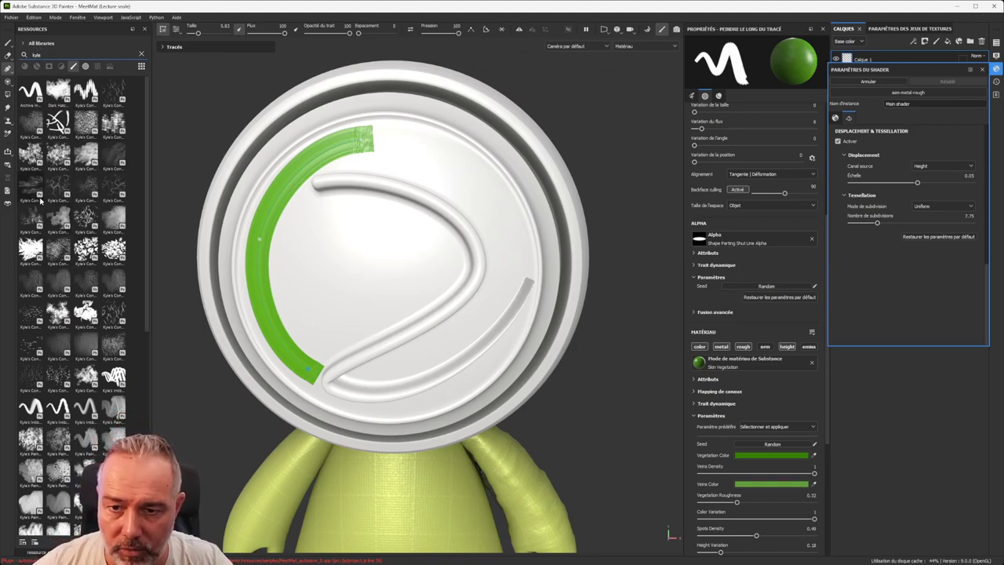
click(58, 154)
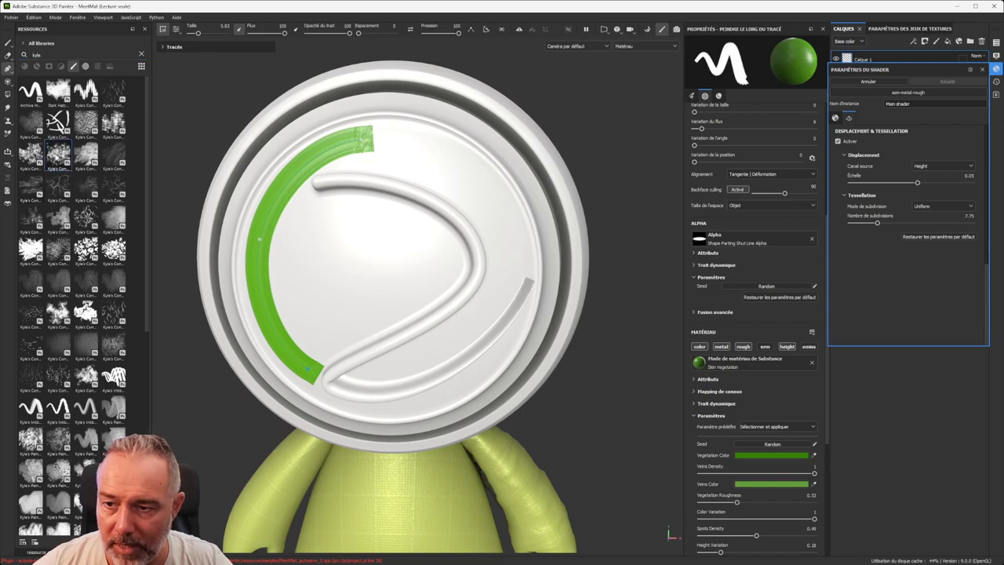
click(86, 249)
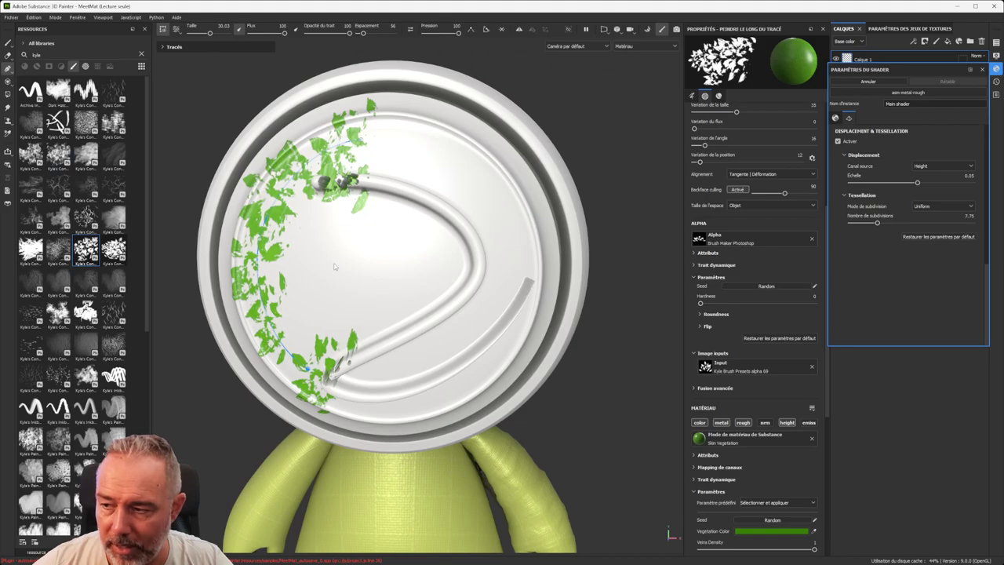
Step: Set the leaf brush's size variation to 41 and size to 18.64, and extend the path to the disc's upper right
mouse_move(735, 112)
mouse_down()
mouse_move(764, 113)
mouse_move(717, 115)
mouse_move(743, 113)
mouse_up()
scroll(762, 155, up, 3)
scroll(760, 169, up, 1)
drag(754, 146, 745, 155)
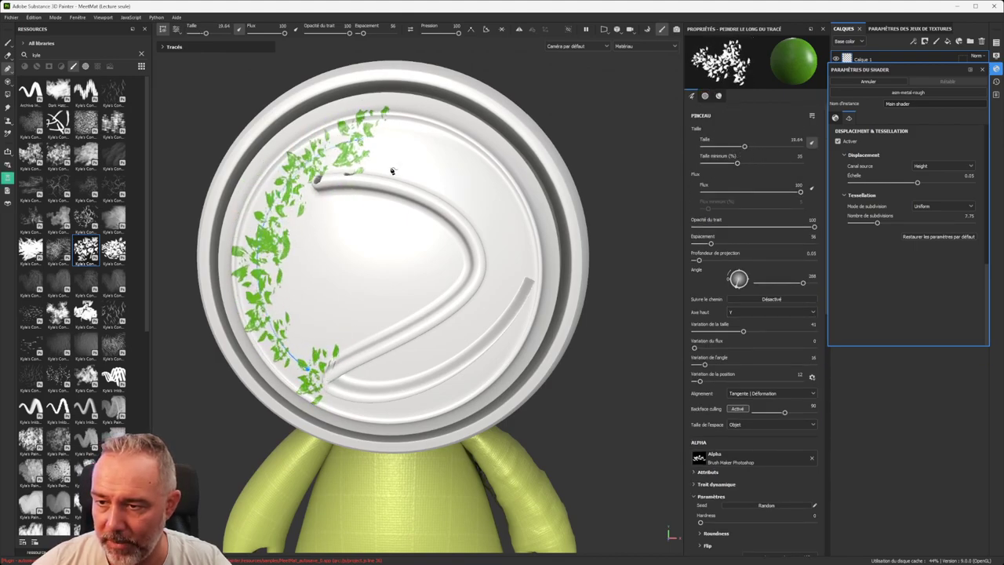
click(441, 171)
click(466, 163)
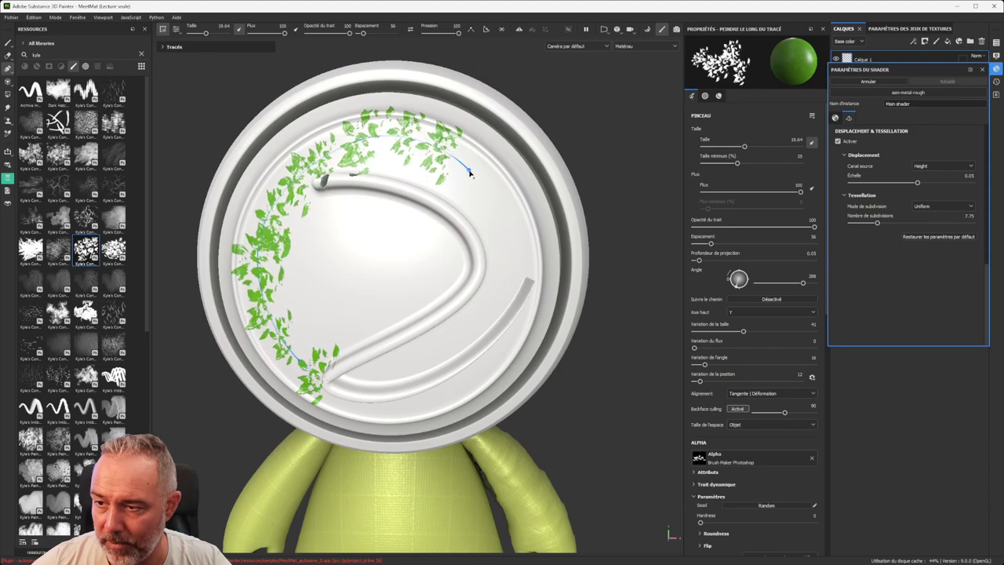
Step: Remove the Skin Vegetation material from the leaf path and assign Gradient Builder as its base color
scroll(776, 397, down, 10)
click(812, 216)
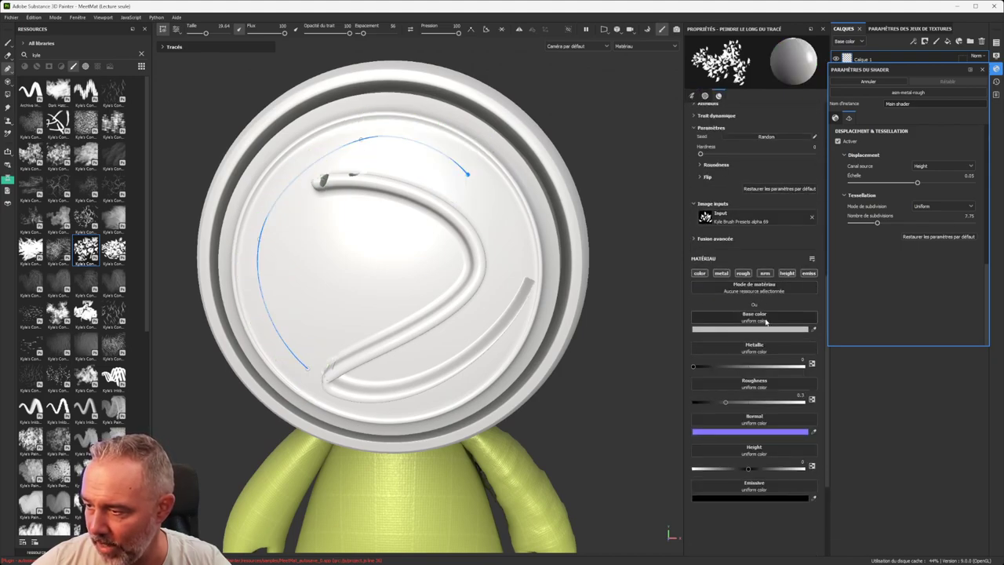
click(761, 323)
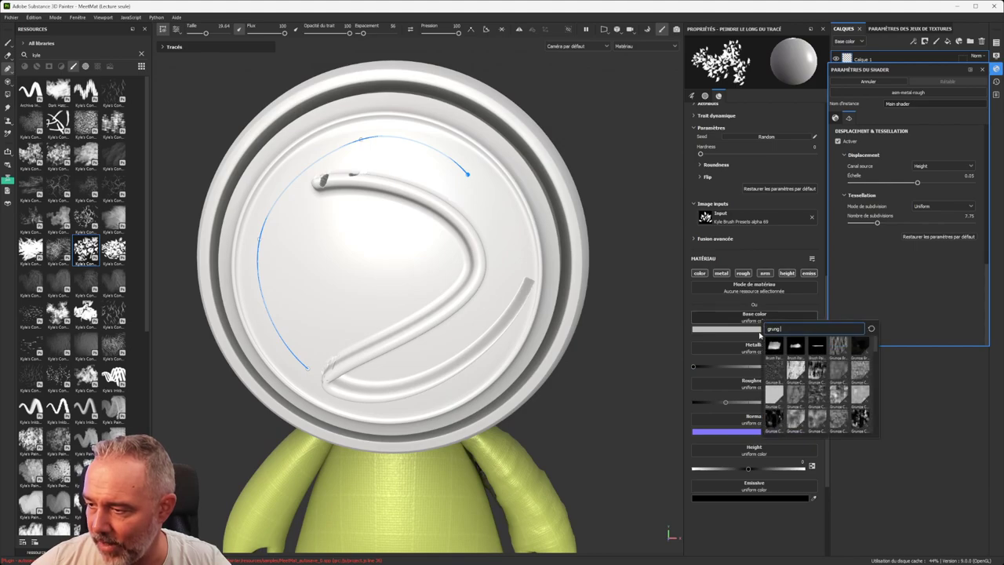
text(grun)
key(BackSpace)
key(BackSpace)
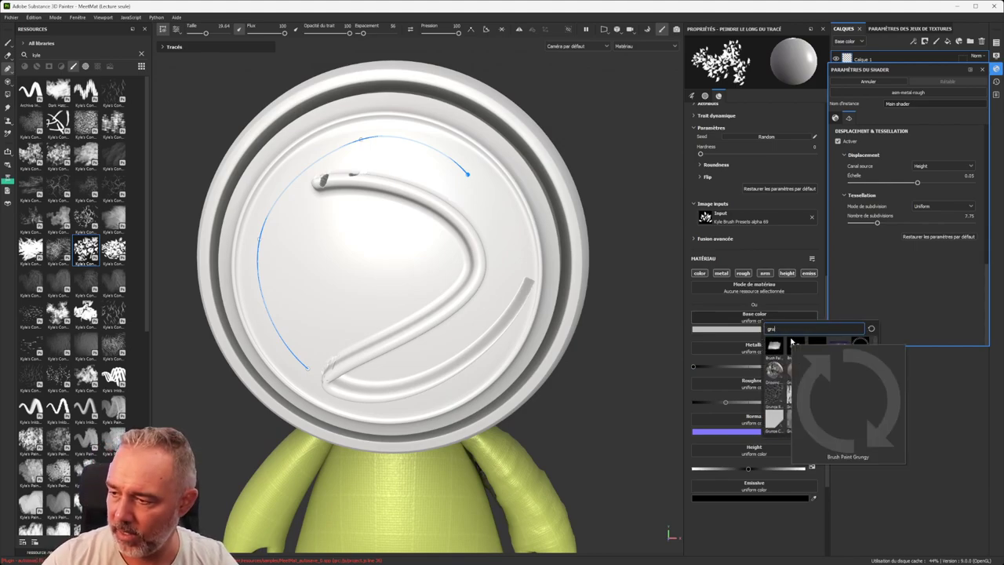
text(ad)
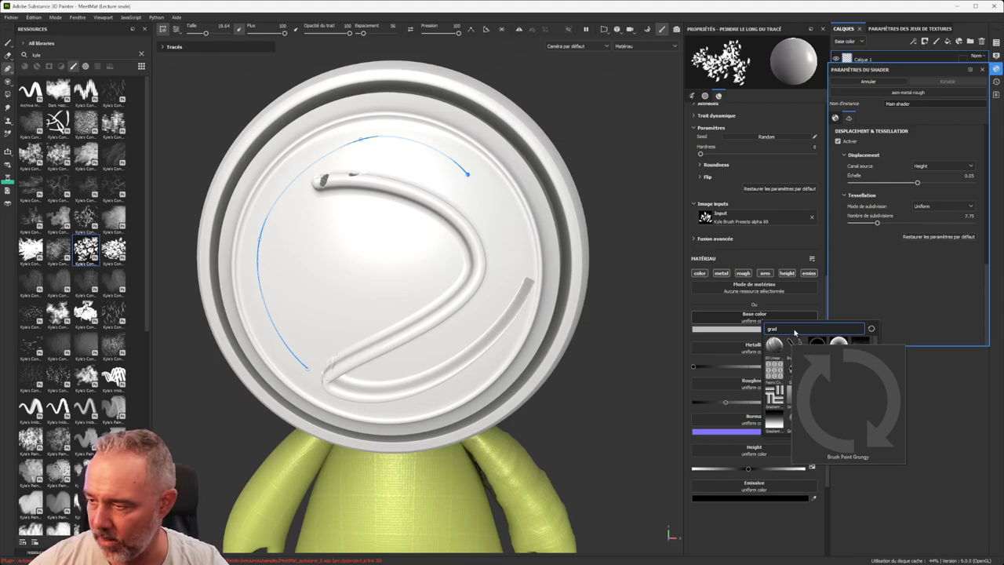
click(839, 373)
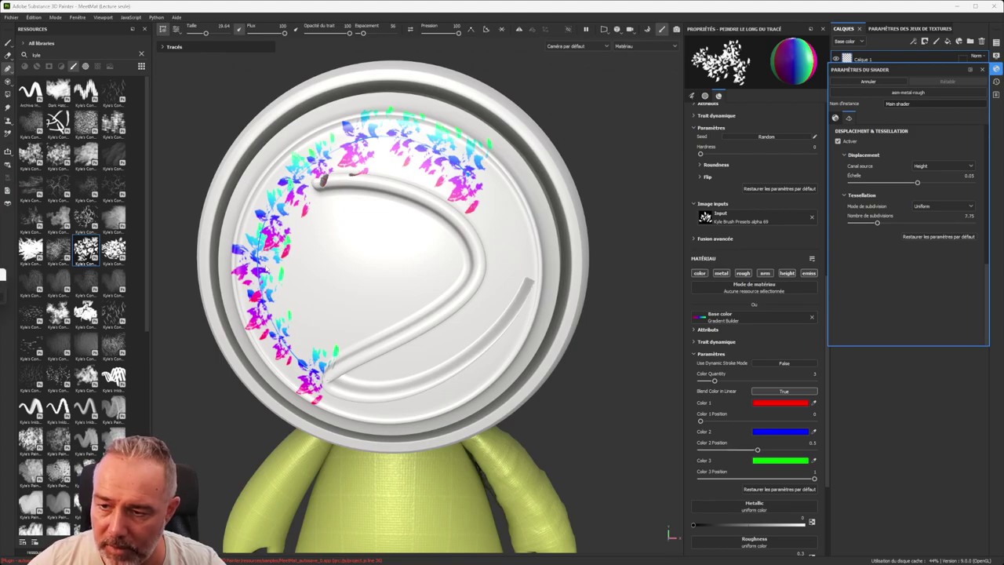
mouse_move(265, 241)
mouse_down()
mouse_move(477, 274)
mouse_move(261, 243)
mouse_up()
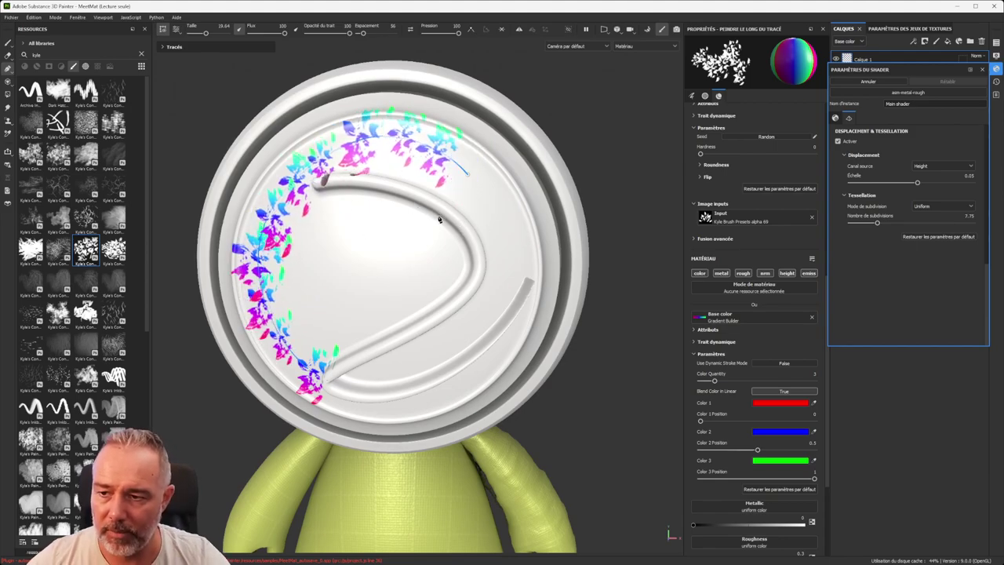
key(Escape)
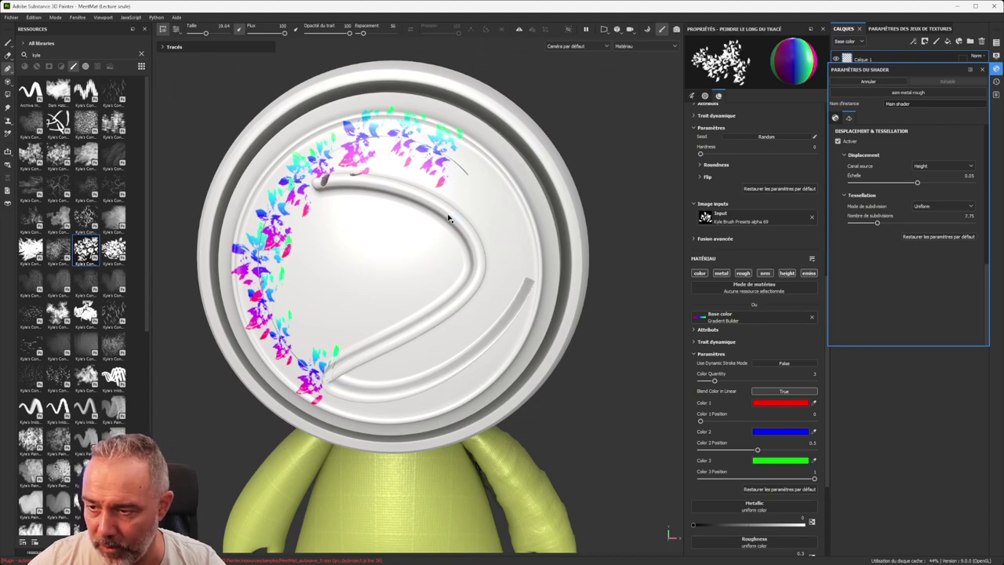
Step: Select the raised parting-line path on the disc and apply the Topstitching resource to it
click(450, 221)
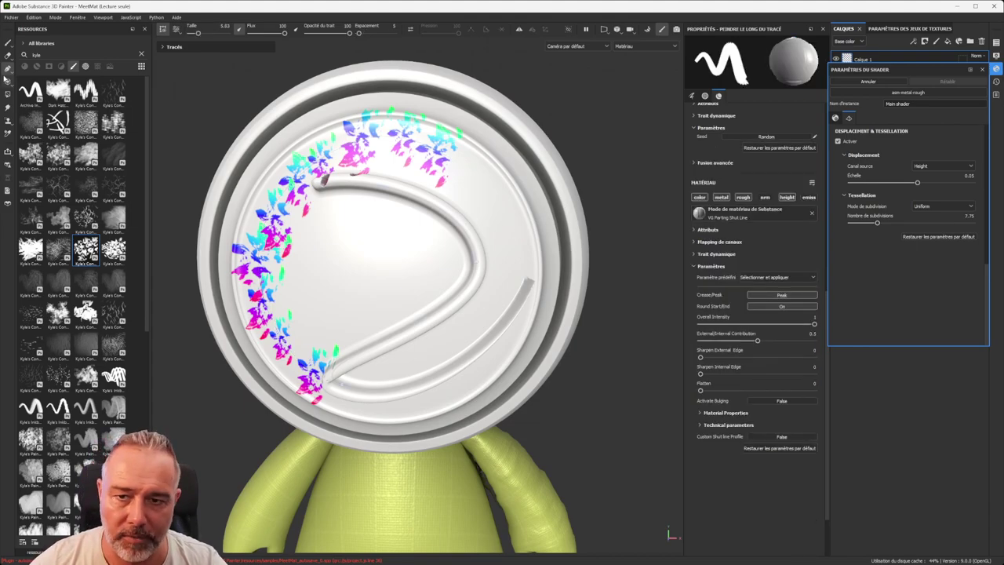
double_click(44, 54)
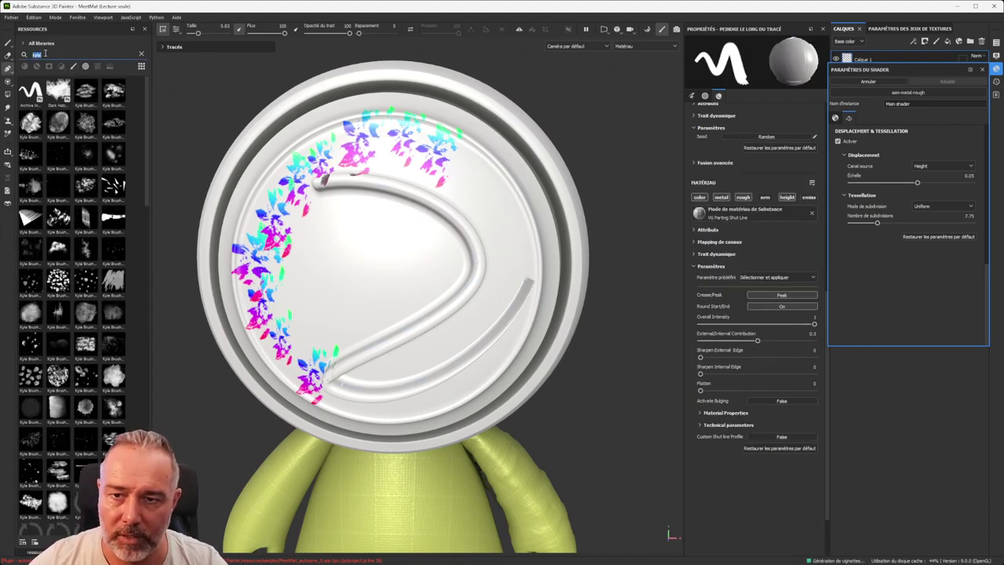
key(BackSpace)
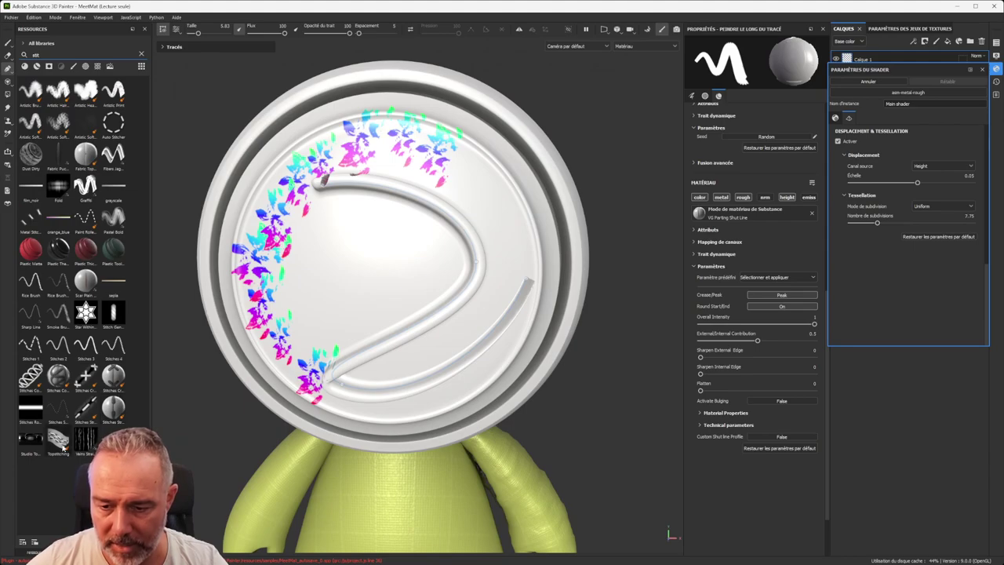
mouse_move(478, 193)
alt+mouse_down()
mouse_move(462, 213)
mouse_move(438, 200)
mouse_move(535, 189)
mouse_move(544, 337)
mouse_move(529, 271)
alt+mouse_up()
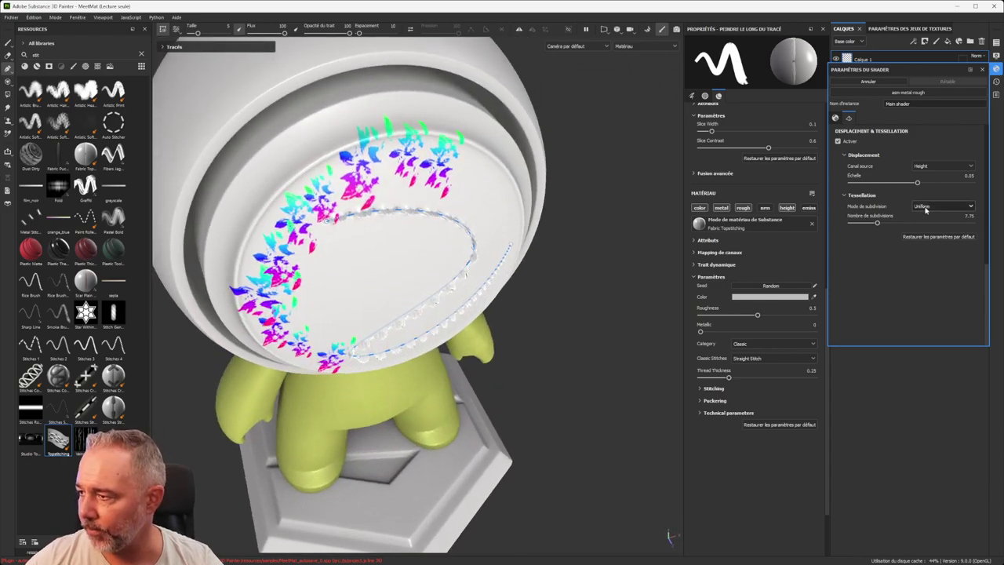
Step: Raise the shader's tessellation subdivision count to about 27 and lower the displacement scale to 0.01
drag(913, 223, 952, 223)
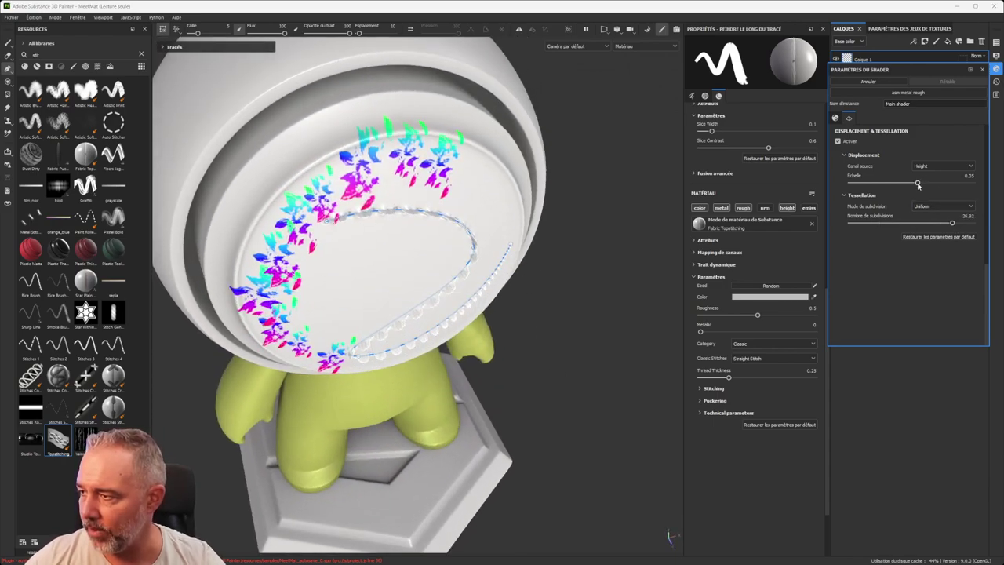
drag(918, 184, 912, 184)
alt+drag(555, 208, 580, 219)
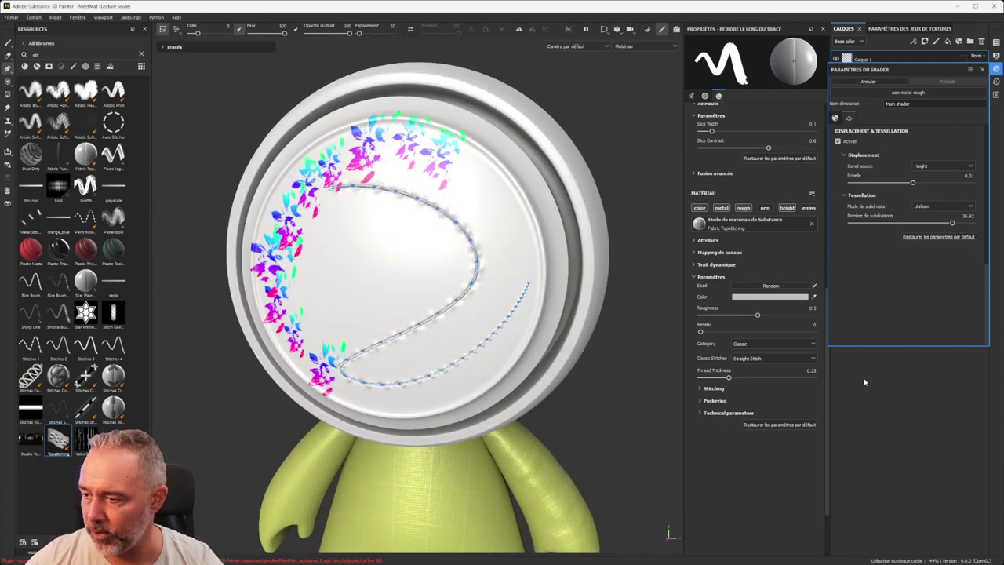
Step: Try Triple Stretch Stitch as the path's classic stitch type and settle on Zigzag Stitch
click(772, 358)
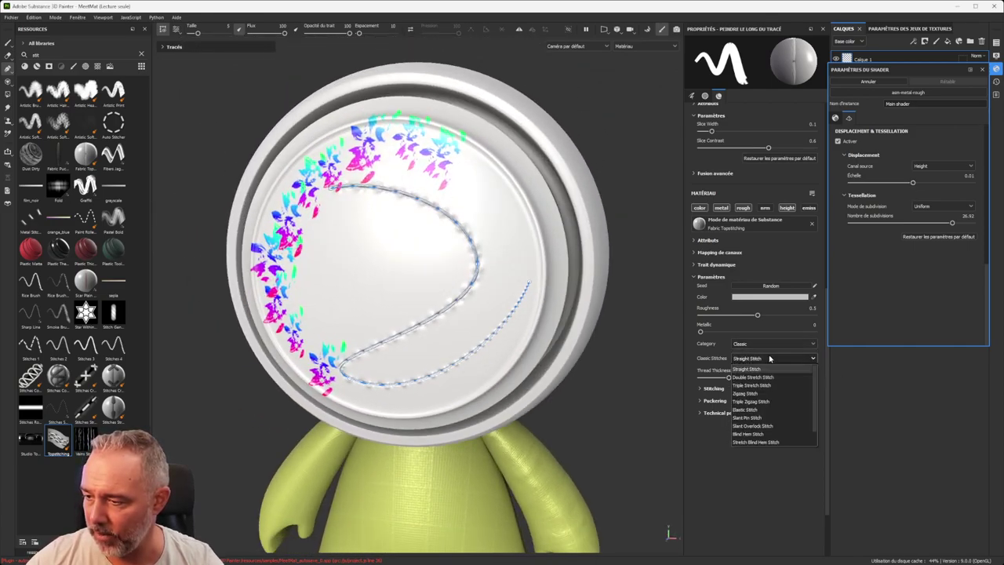
click(751, 386)
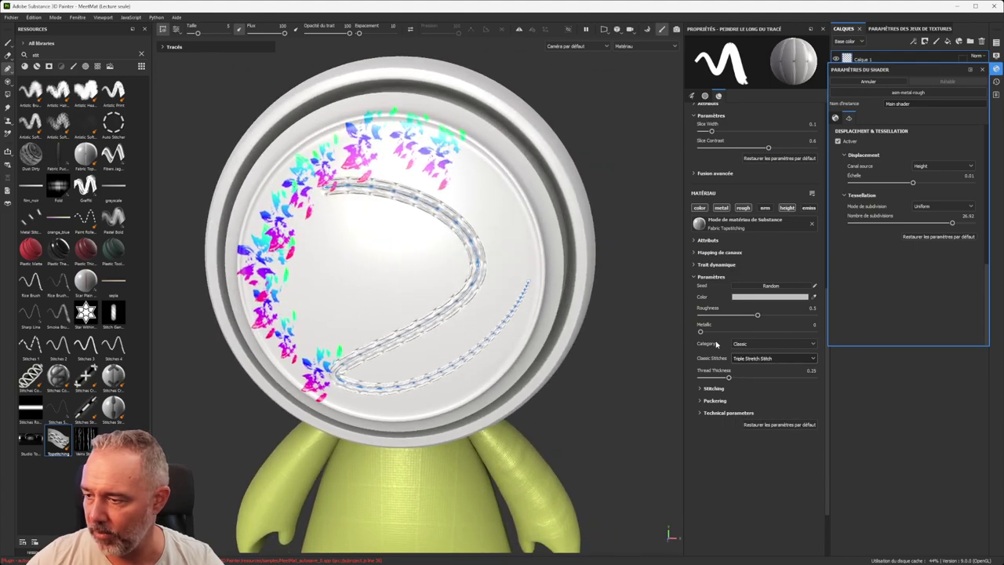
click(754, 358)
click(749, 390)
alt+drag(597, 321, 491, 260)
alt+right_drag(491, 259, 424, 244)
alt+drag(423, 243, 407, 285)
scroll(408, 285, up, 3)
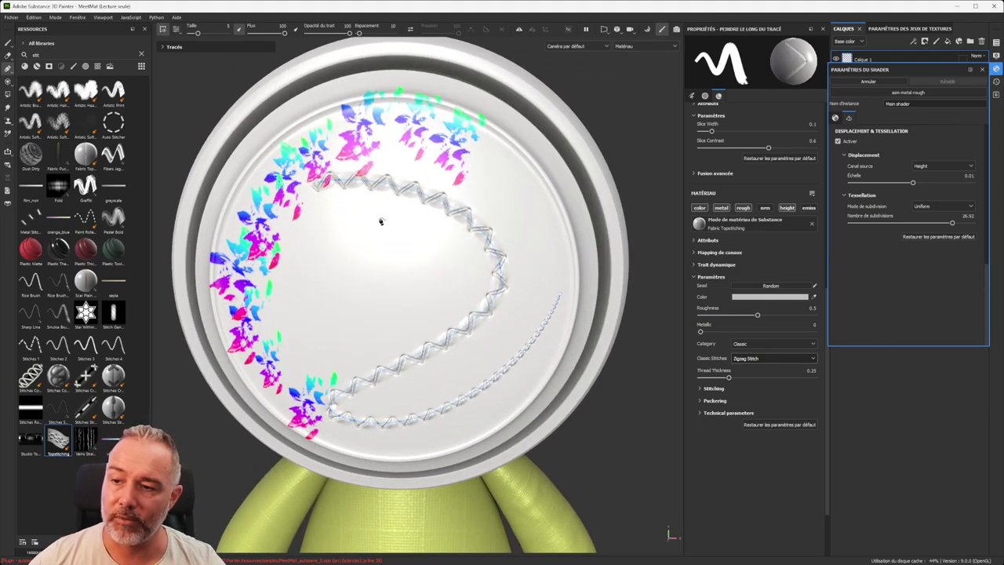
Step: Move the stitched path's start point up among the leaves at the disc's upper edge and close the shader settings
drag(321, 184, 400, 119)
click(985, 70)
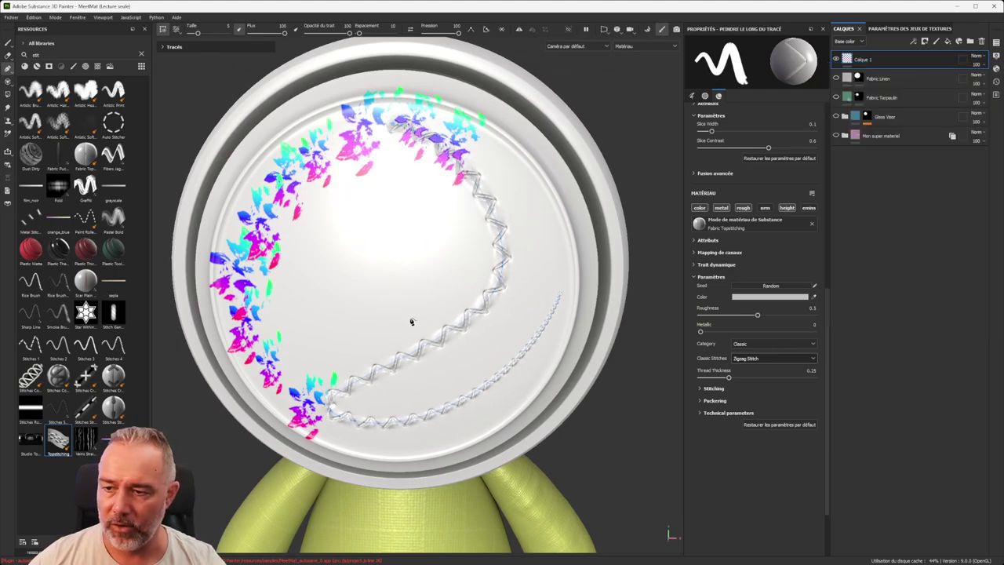
Step: Examine the leaf and stitch paths on the whole character from the front and both sides
scroll(415, 316, down, 5)
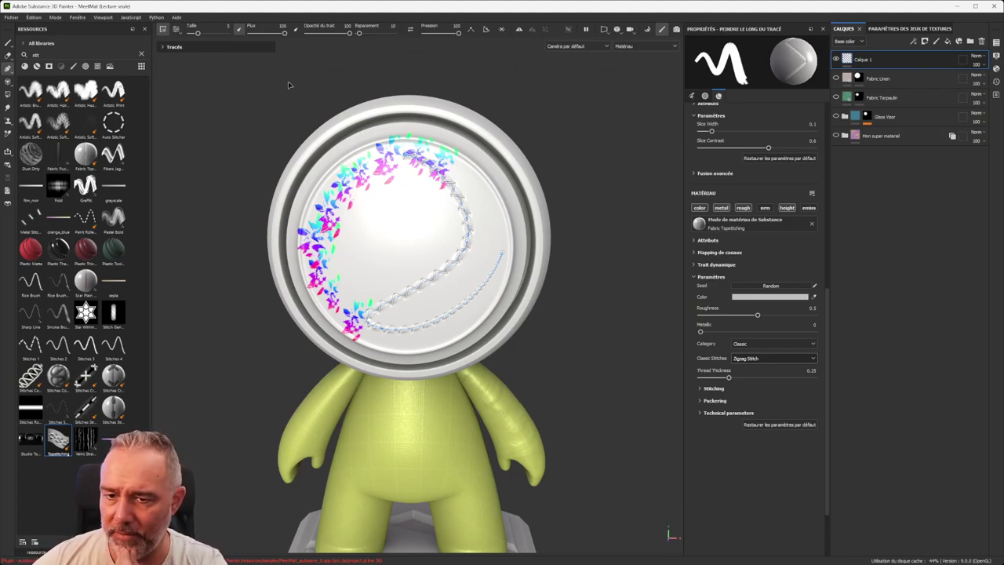
scroll(331, 158, down, 3)
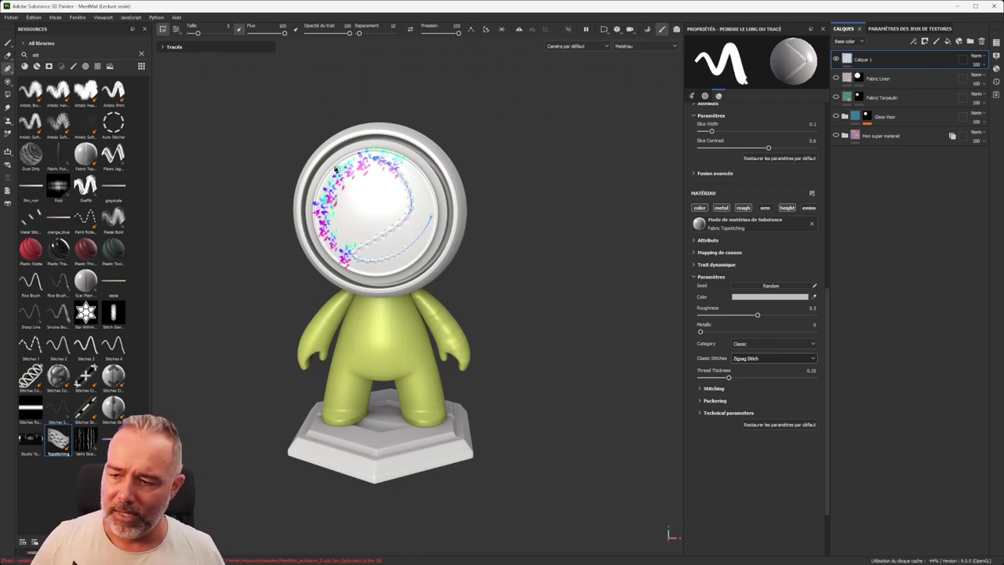
middle_drag(363, 215, 451, 226)
alt+drag(451, 226, 376, 240)
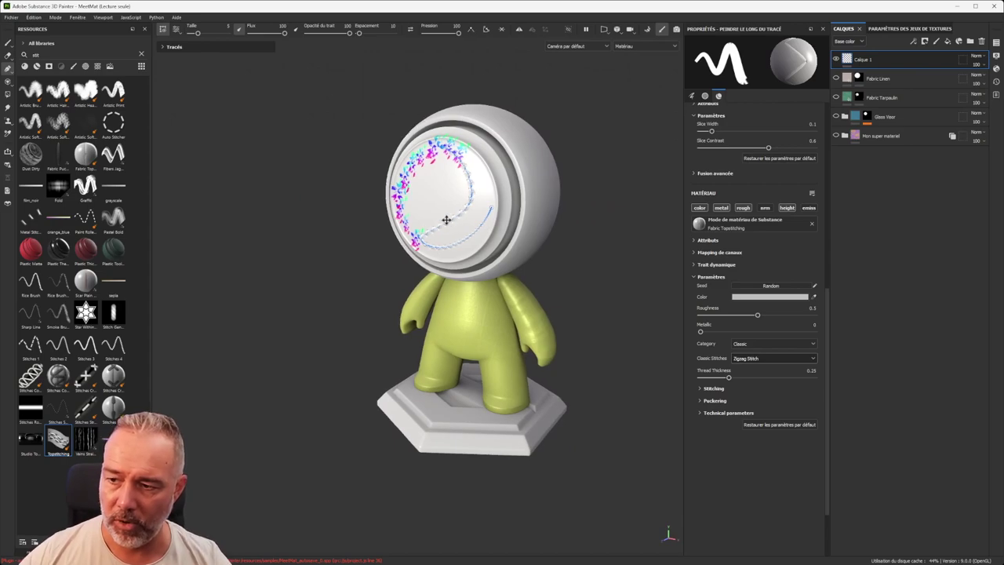
alt+middle_drag(453, 224, 381, 227)
mouse_move(380, 227)
alt+mouse_down()
mouse_move(360, 234)
mouse_move(502, 240)
mouse_move(383, 225)
alt+mouse_up()
scroll(384, 226, up, 3)
scroll(384, 235, down, 3)
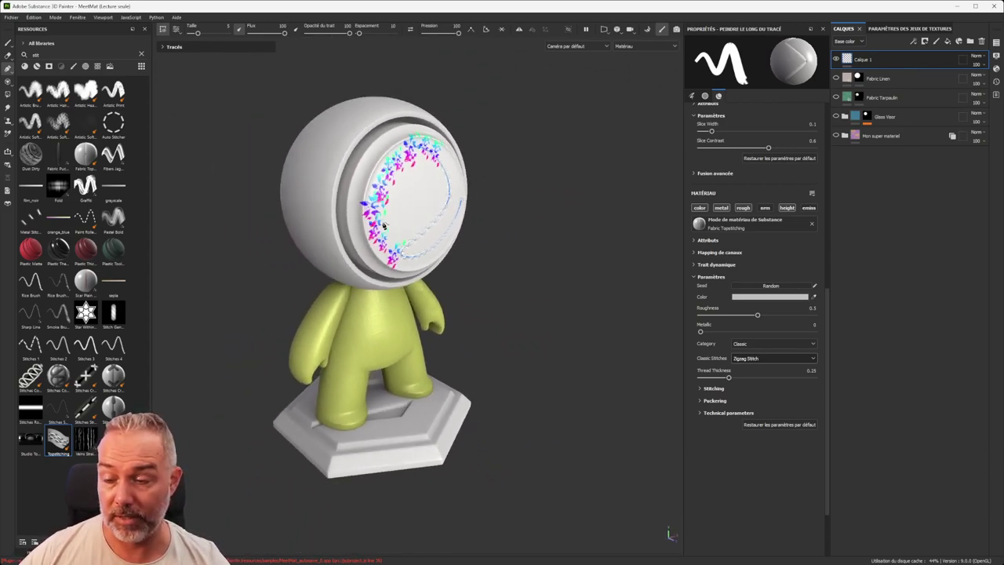
scroll(384, 224, up, 3)
scroll(388, 227, down, 2)
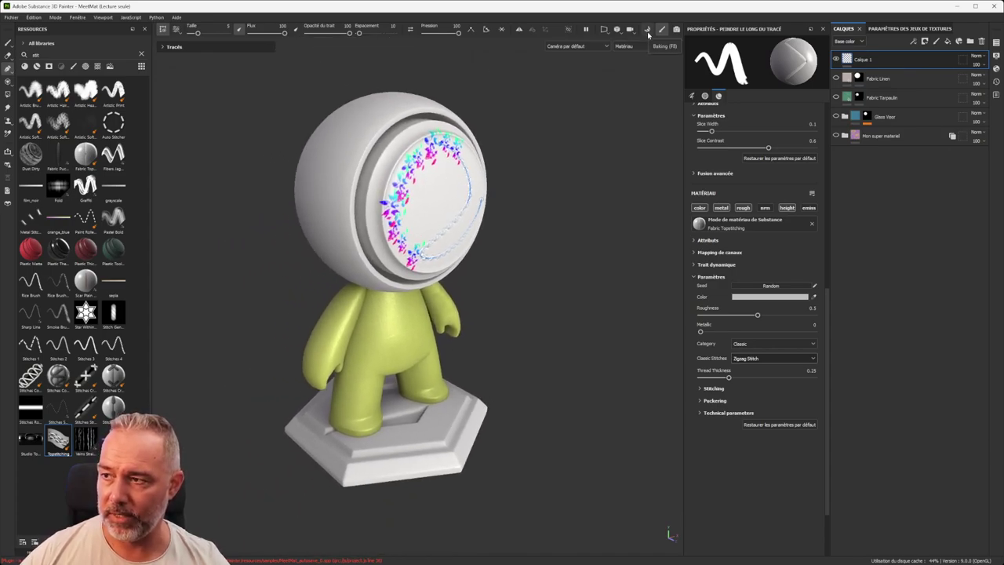
Step: Remove every assigned mesh map of the 01_Head texture set, from Normal through Opacity
click(909, 30)
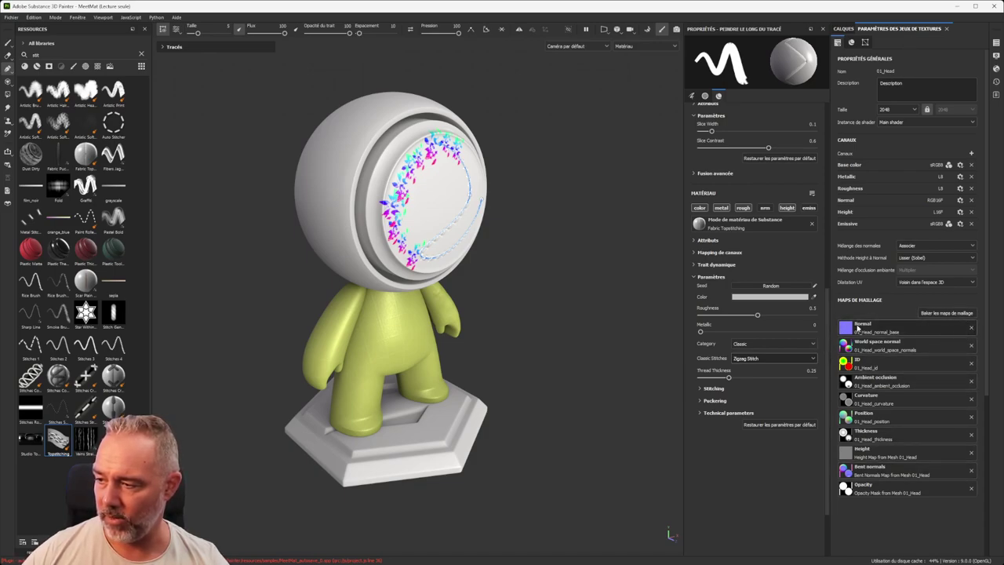
click(970, 326)
click(972, 340)
click(972, 340)
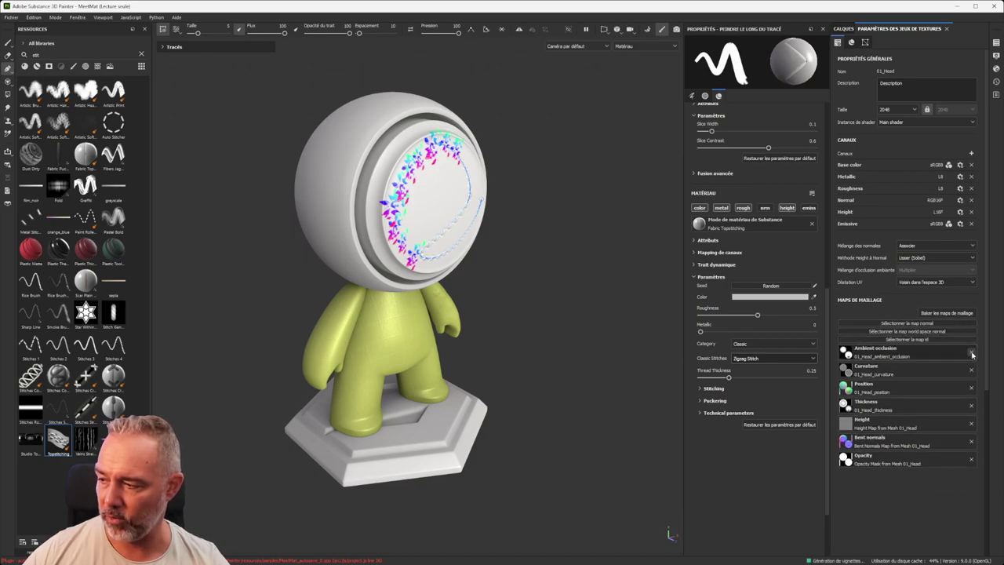
click(971, 353)
click(972, 362)
click(973, 376)
click(974, 375)
click(972, 368)
click(972, 377)
click(972, 384)
click(971, 394)
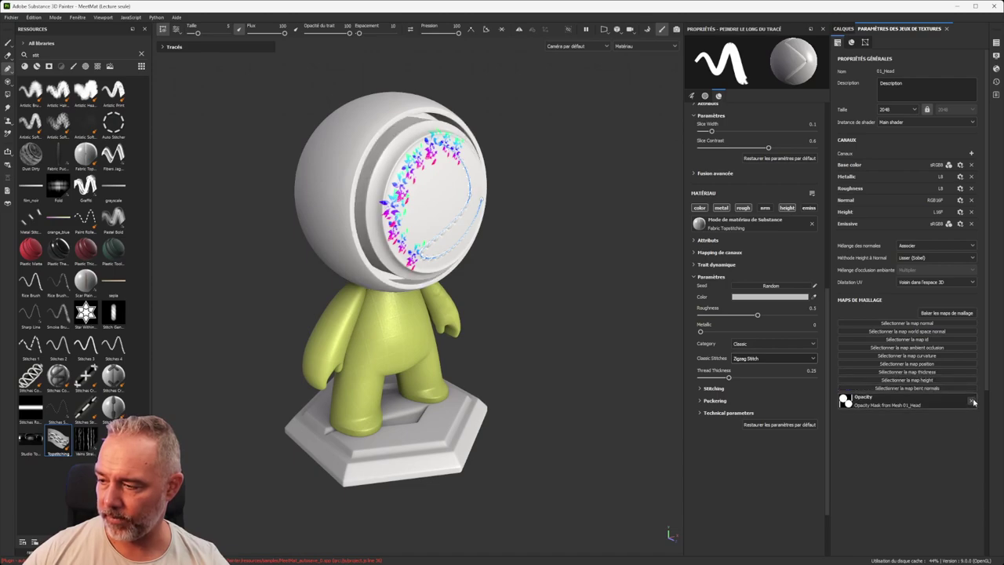
click(971, 402)
Step: Examine how the head, leaf paths and stitches look without mesh maps from several angles
alt+drag(421, 201, 344, 225)
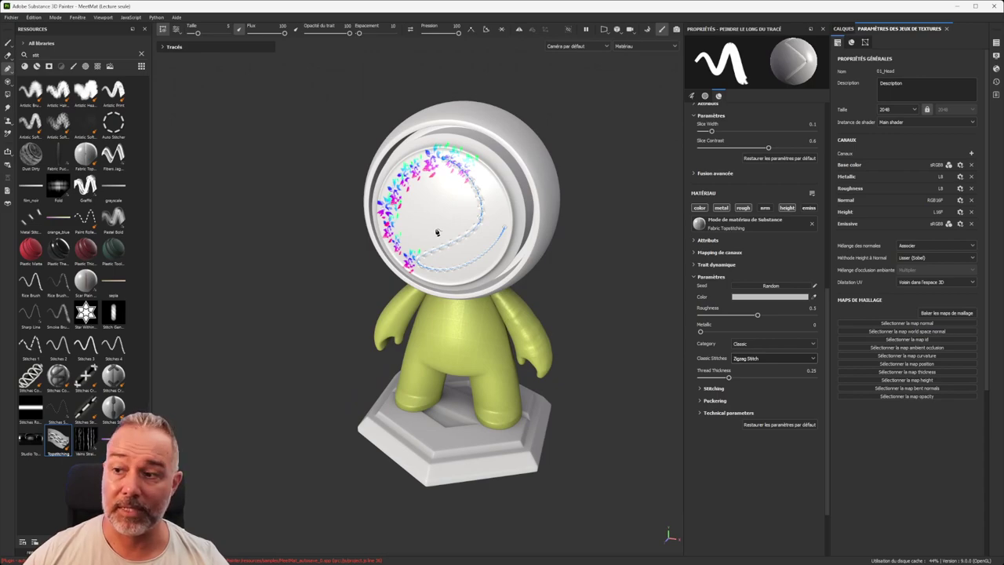
alt+drag(438, 232, 399, 233)
alt+drag(483, 229, 394, 258)
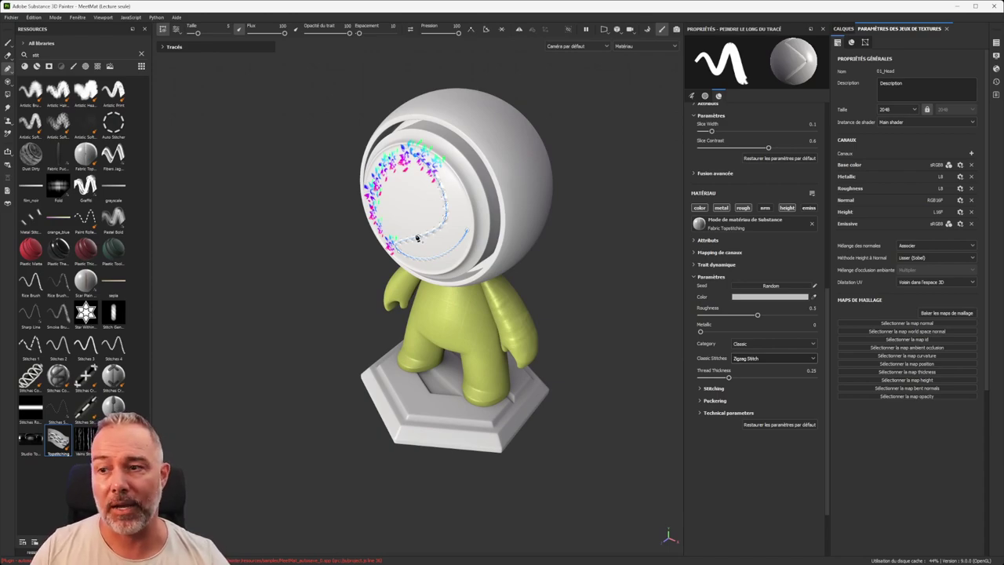
scroll(424, 234, up, 3)
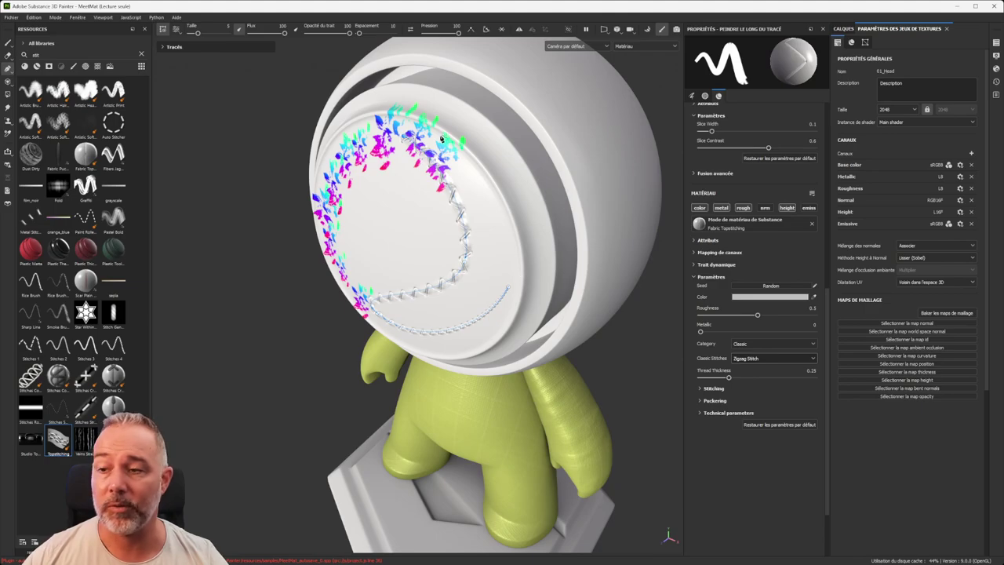
scroll(448, 134, down, 3)
alt+middle_drag(449, 133, 428, 224)
alt+drag(471, 186, 444, 231)
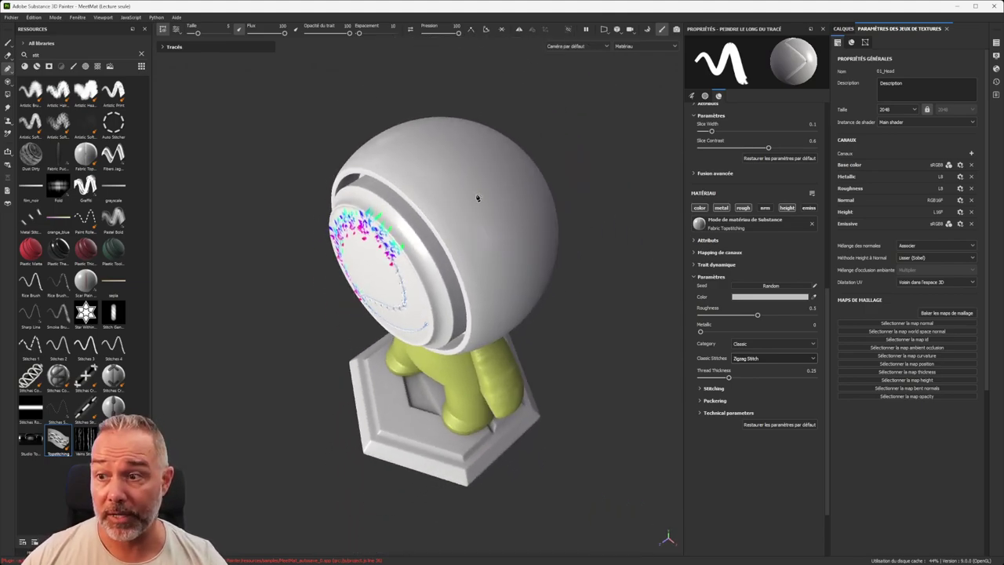
scroll(357, 160, down, 3)
alt+drag(320, 189, 361, 196)
scroll(358, 235, up, 2)
scroll(360, 230, down, 2)
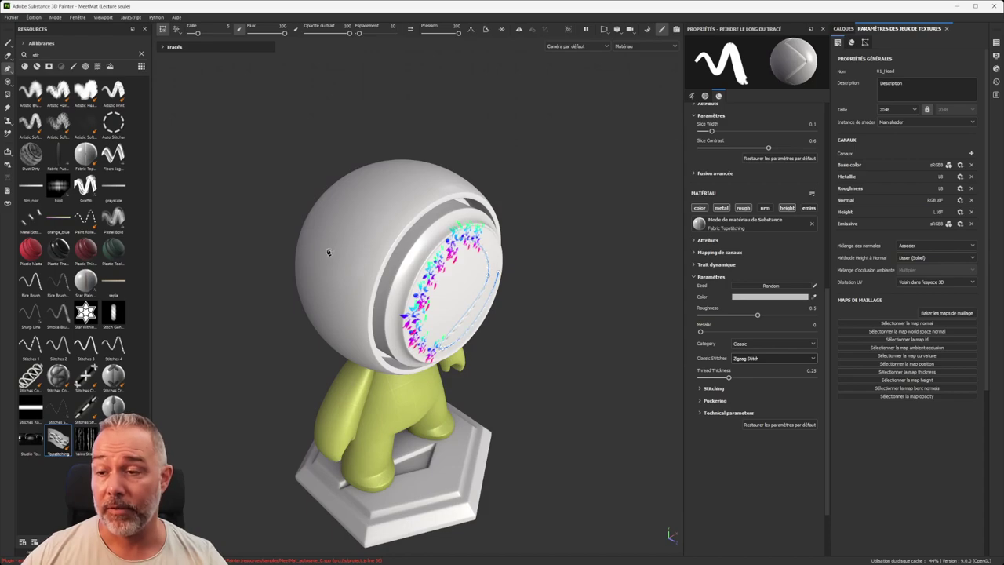
mouse_move(256, 203)
alt+mouse_down()
mouse_move(351, 206)
mouse_move(255, 222)
alt+mouse_up()
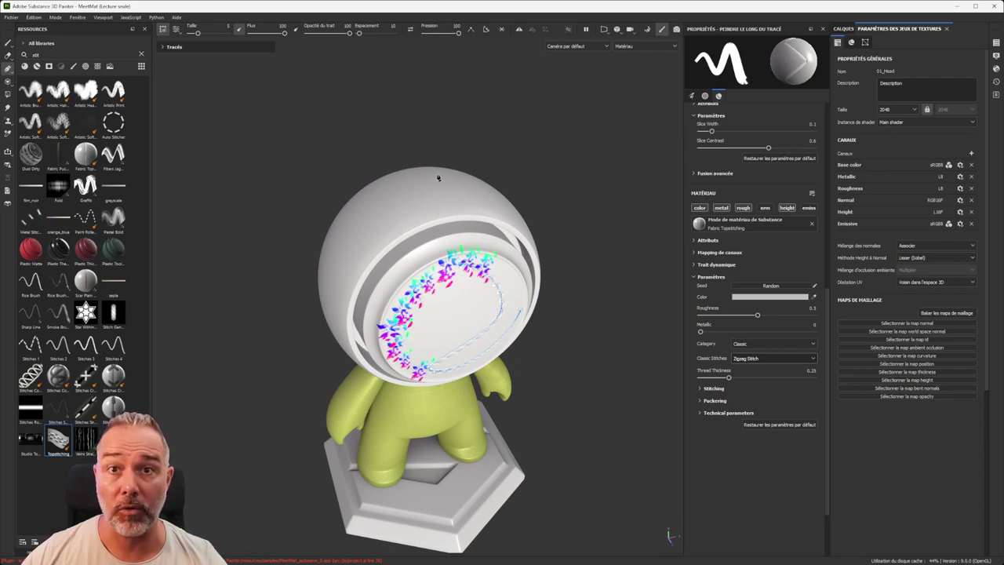
alt+drag(608, 182, 476, 196)
Step: Delete the Calque 1 layer holding the painted leaf and stitch paths
click(843, 29)
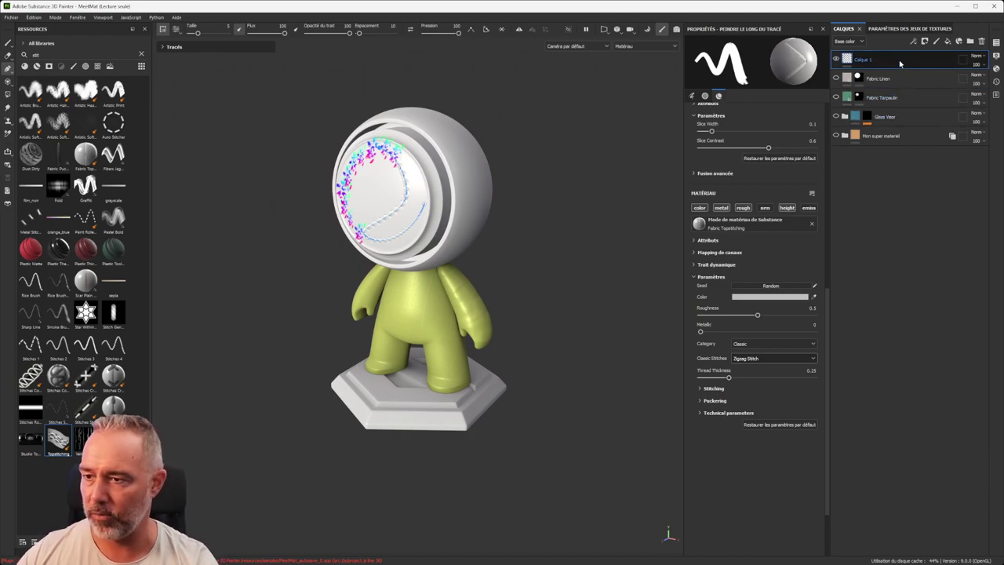
key(Delete)
scroll(498, 152, up, 2)
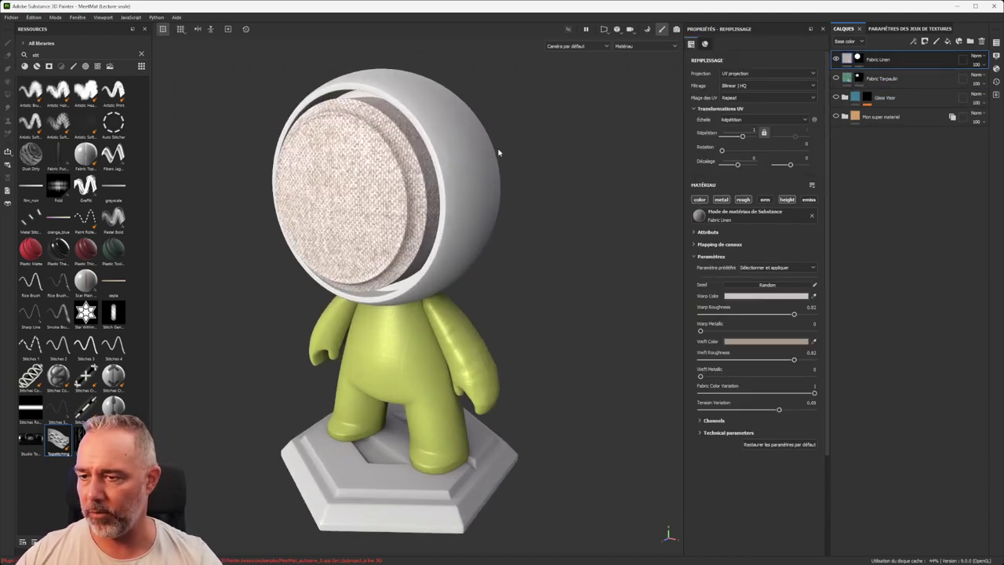
scroll(498, 153, down, 2)
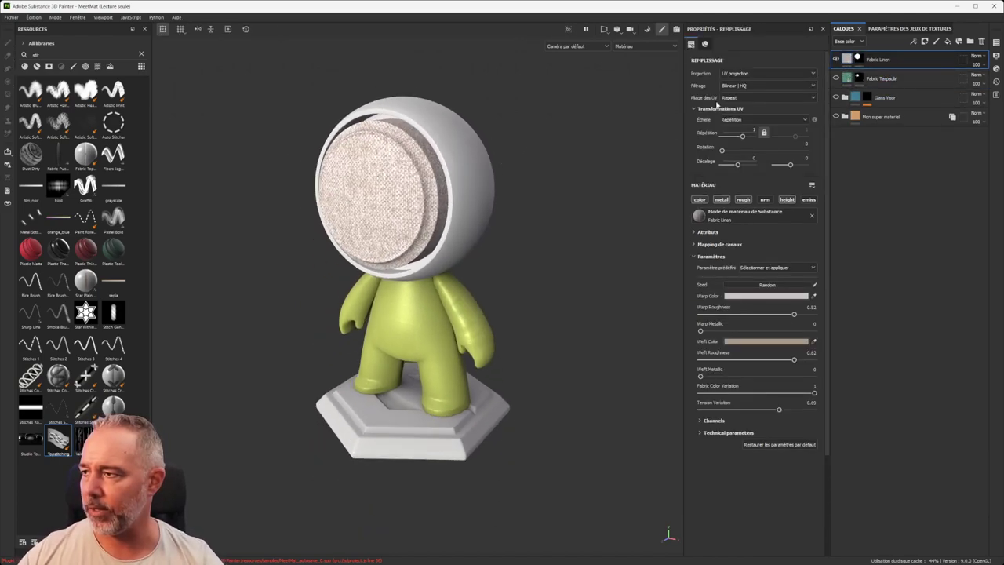
Step: Show the Mon super materiel layer on the head and base
click(836, 116)
scroll(444, 151, up, 2)
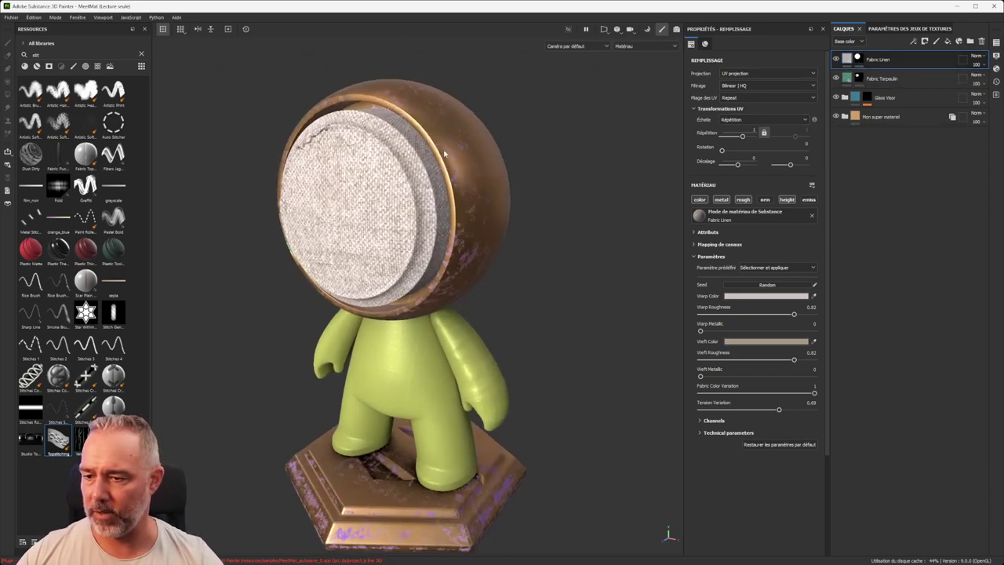
scroll(444, 151, down, 2)
alt+drag(444, 151, 527, 148)
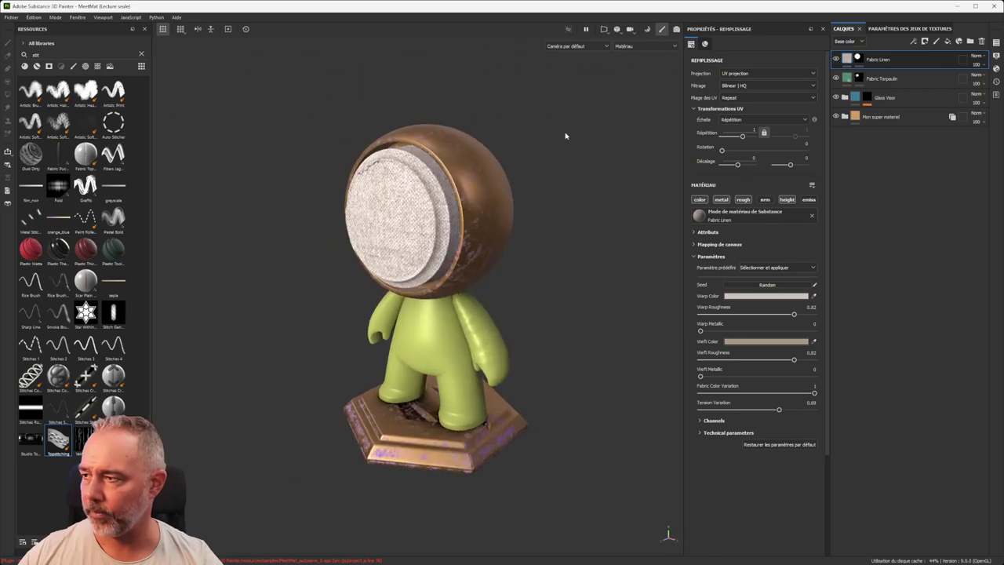
Step: Hide the Fabric Linen and Fabric Tarpaulin layers to expose the metal material on the disc
click(836, 58)
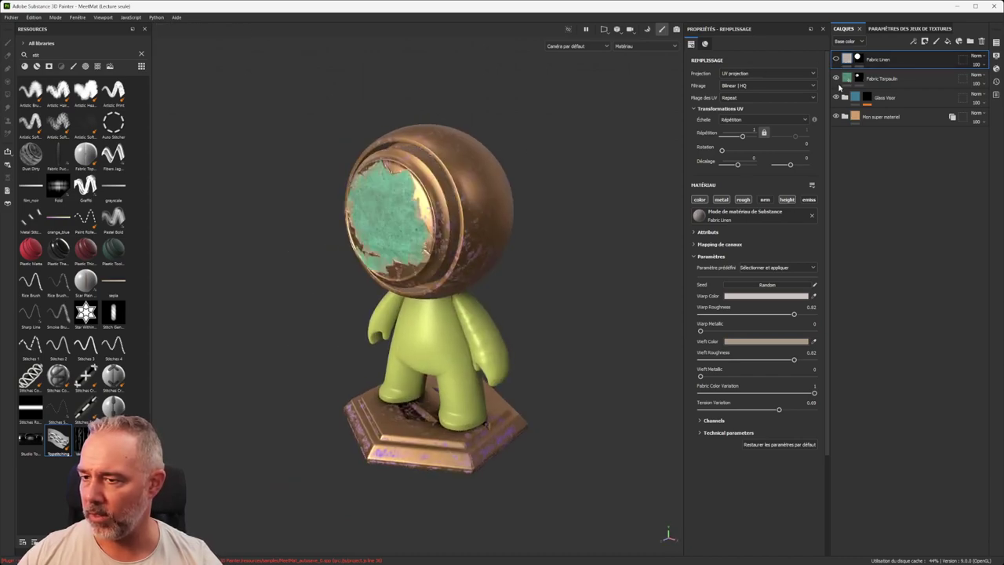
click(836, 79)
scroll(518, 146, up, 2)
scroll(507, 150, down, 3)
alt+drag(507, 150, 527, 142)
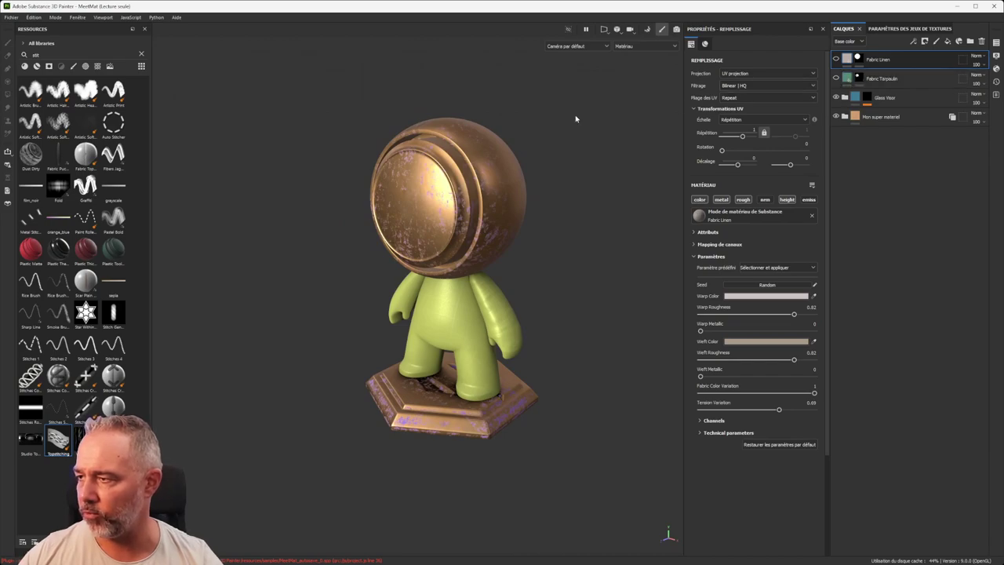
scroll(530, 135, up, 3)
alt+drag(530, 135, 397, 206)
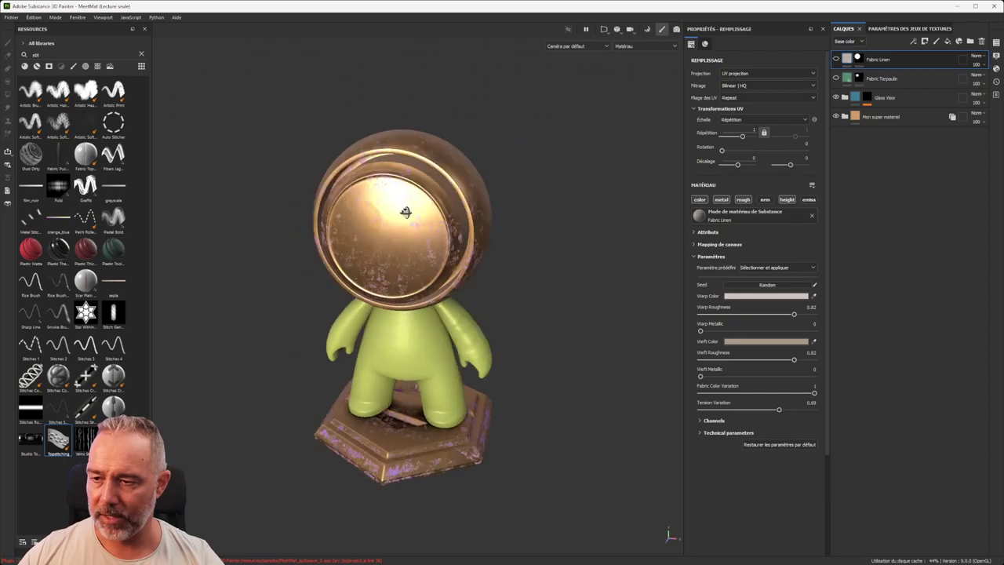
Step: Switch to baking mode, keep the 01_Head output size at 2048 and enable diffusion
click(647, 32)
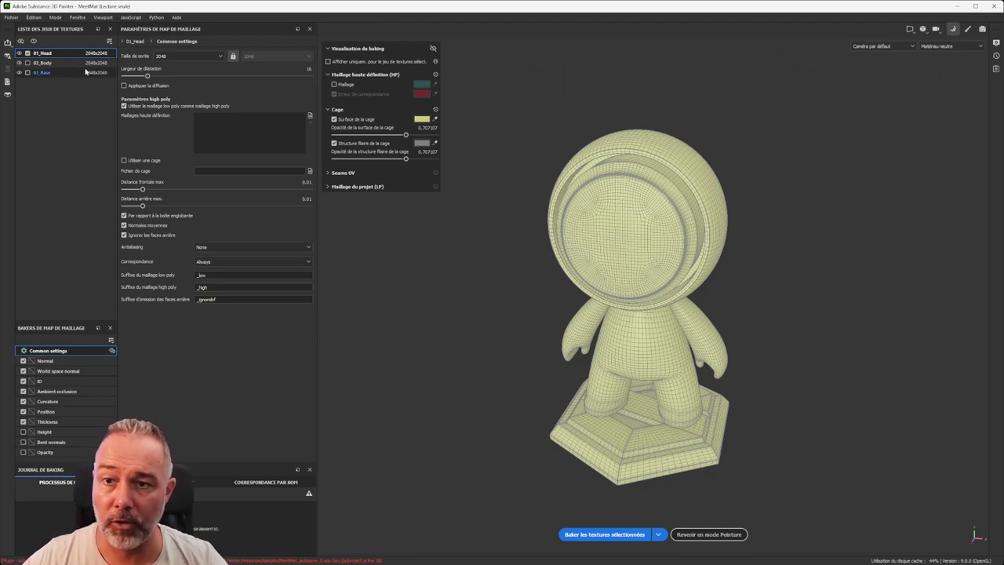
click(221, 57)
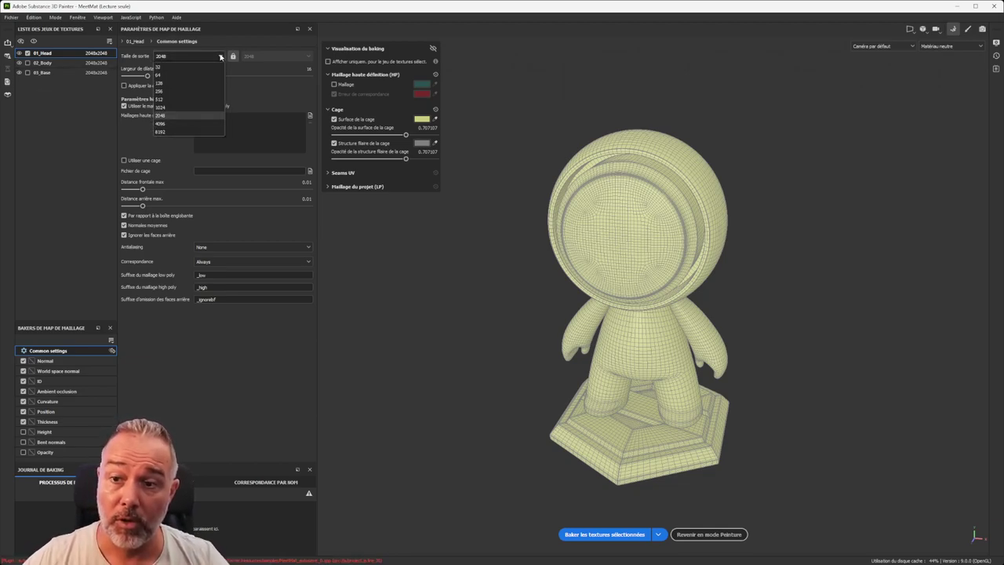
click(168, 117)
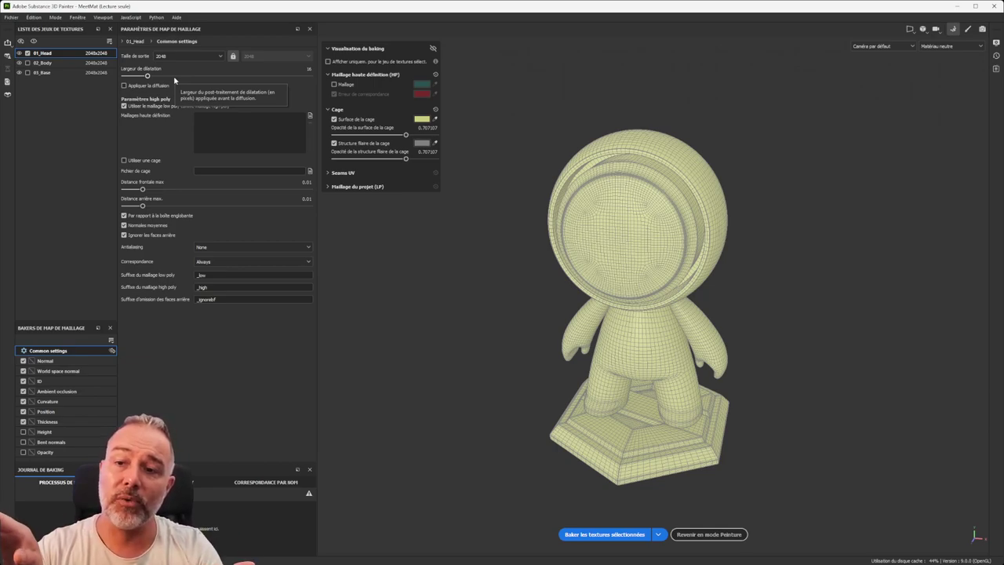
click(123, 86)
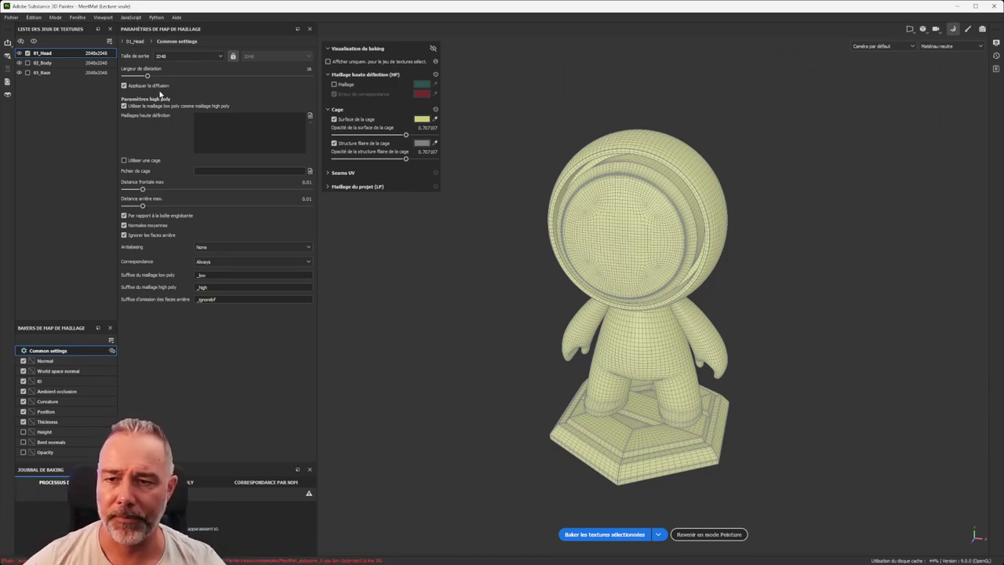
Step: Try turning off the use of the low poly mesh as high poly mesh, and turn it back on
click(123, 106)
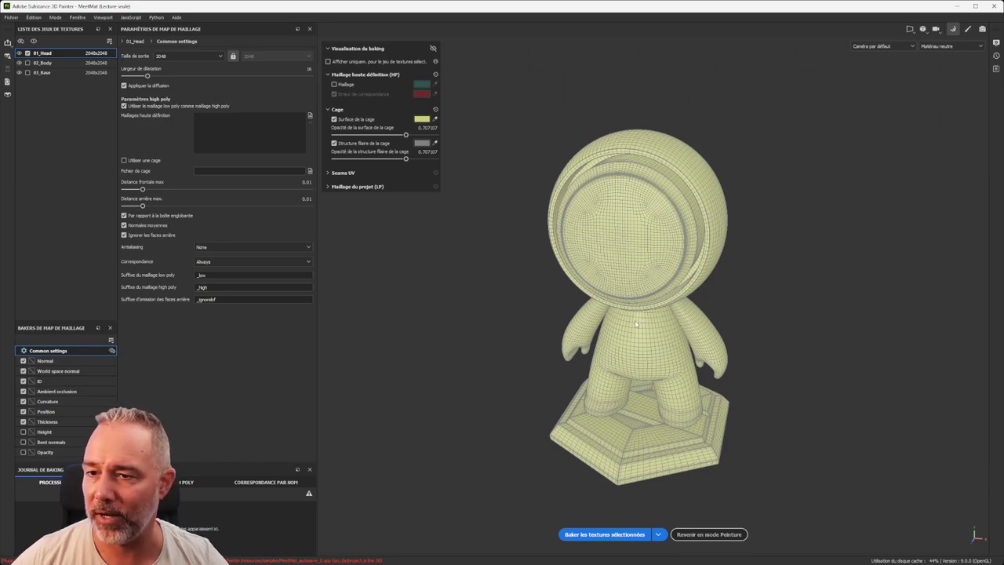
click(123, 106)
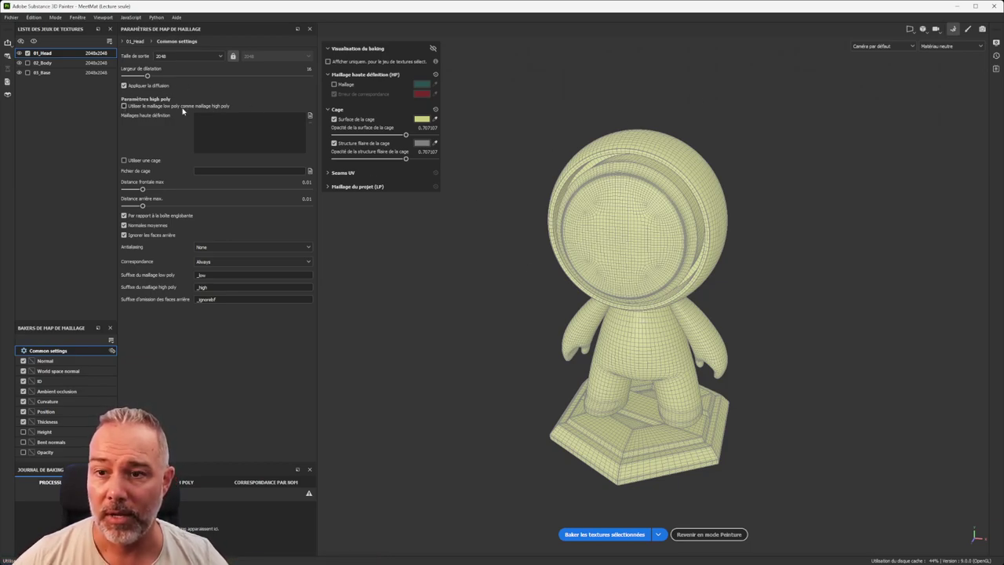
click(132, 108)
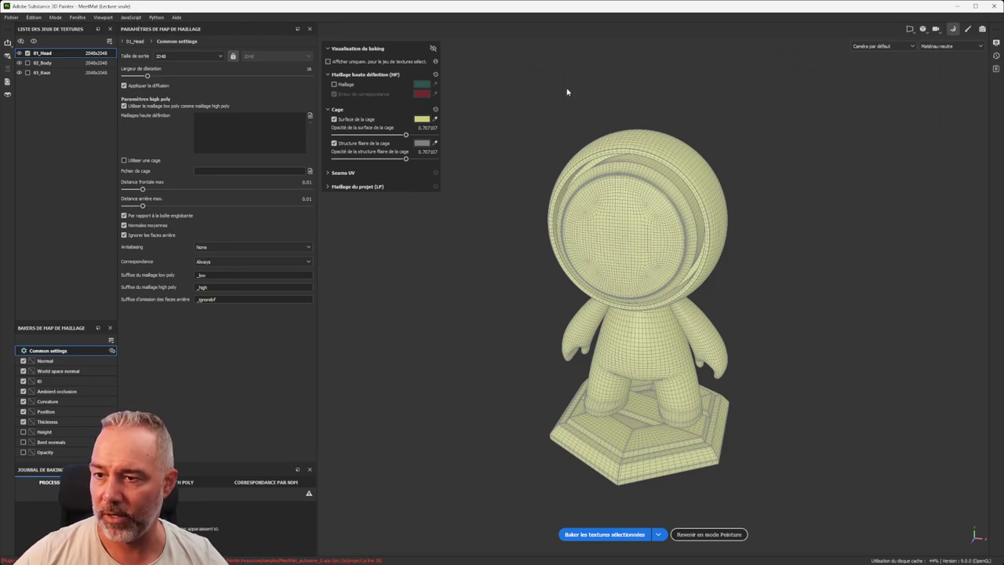
Step: Hide the cage surface in the baking preview and set antialiasing to Supersampling 4x
click(334, 119)
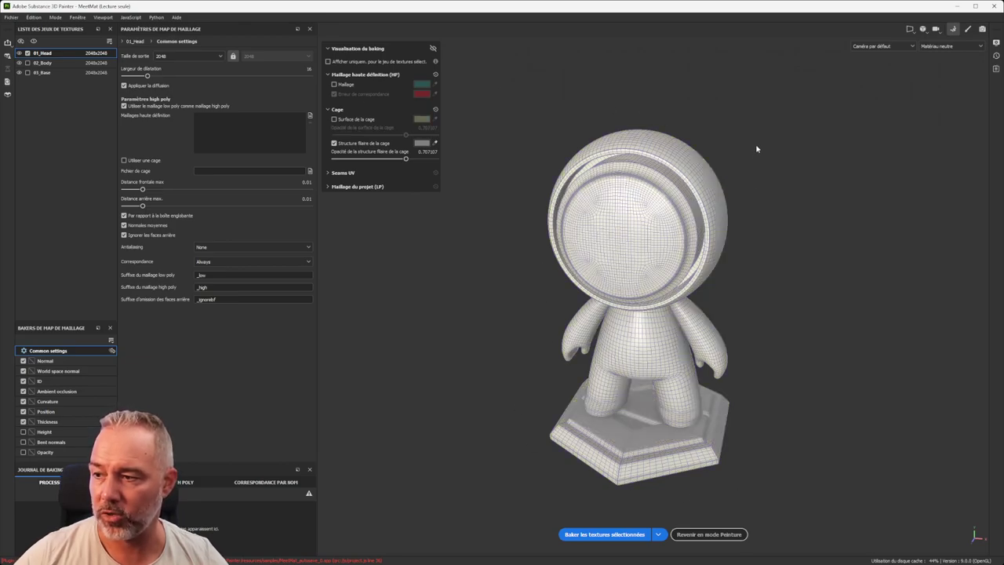
alt+drag(743, 141, 714, 167)
scroll(713, 167, up, 2)
scroll(704, 160, down, 2)
scroll(704, 160, up, 1)
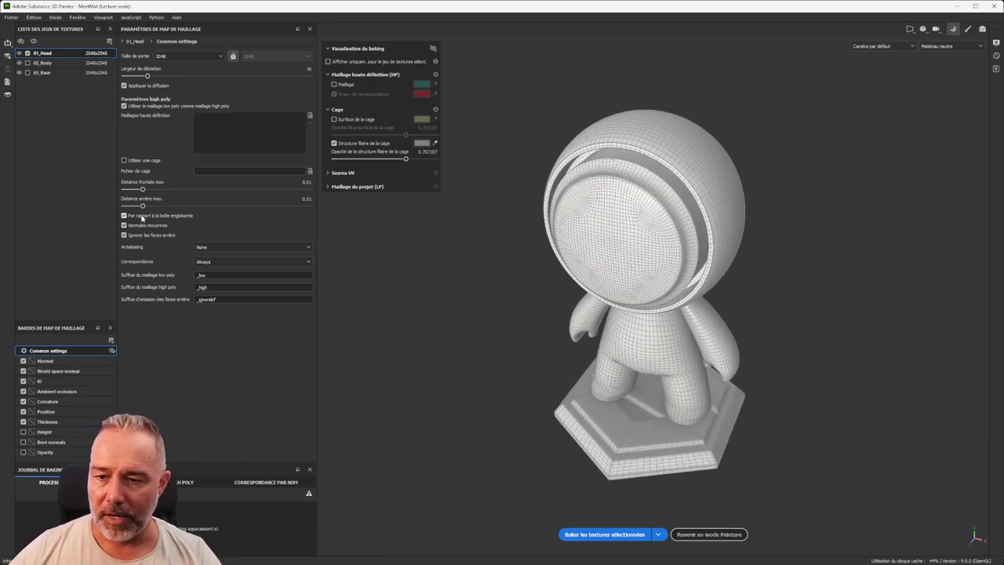
click(275, 248)
click(224, 267)
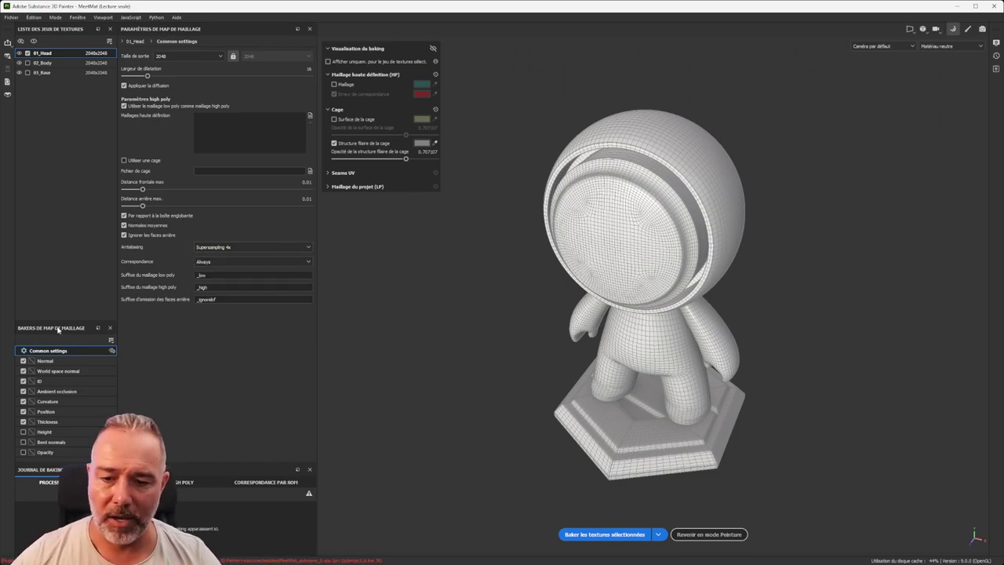
Step: Exclude the Normal map from the bakers and bake the remaining selected maps for 01_Head
click(23, 370)
click(22, 361)
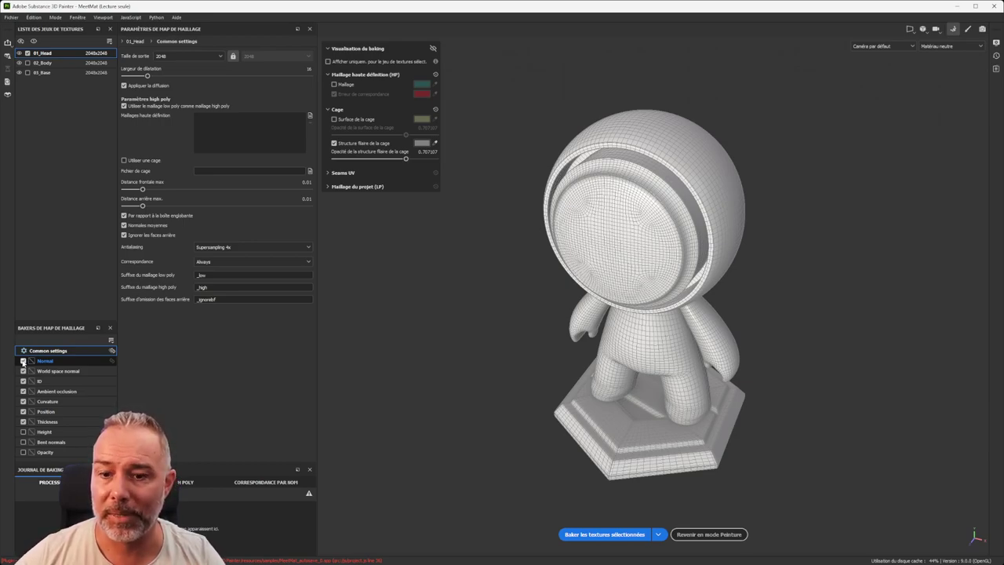
click(23, 360)
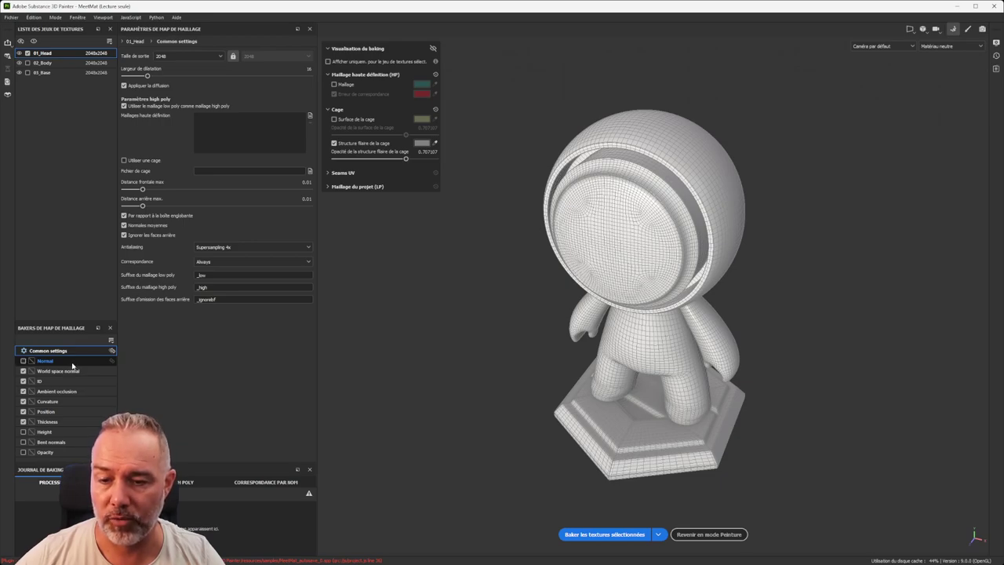
click(69, 372)
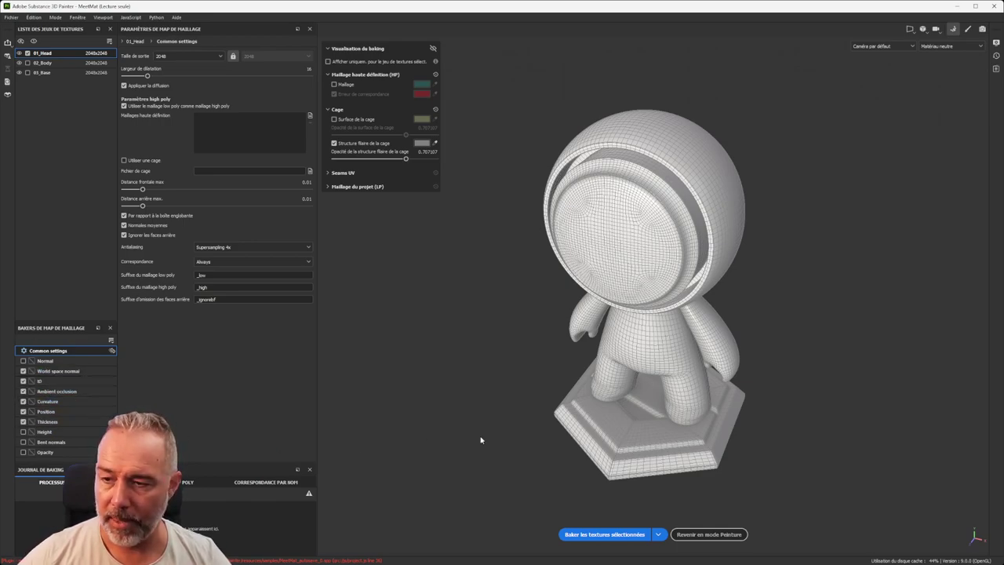
click(616, 534)
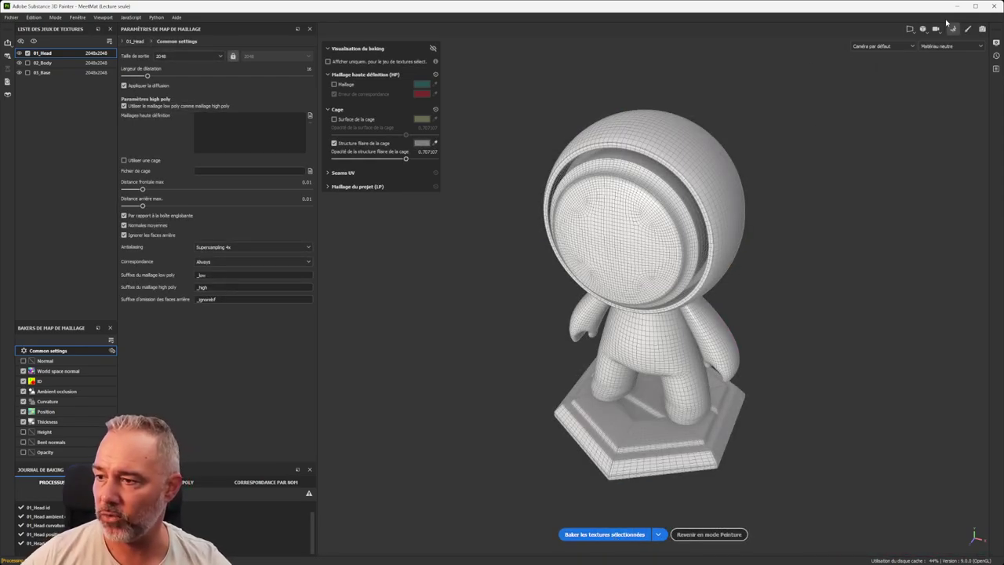
Step: Examine the mesh maps on the character one after another, including Normal and World space normal, and return to the neutral material
click(933, 47)
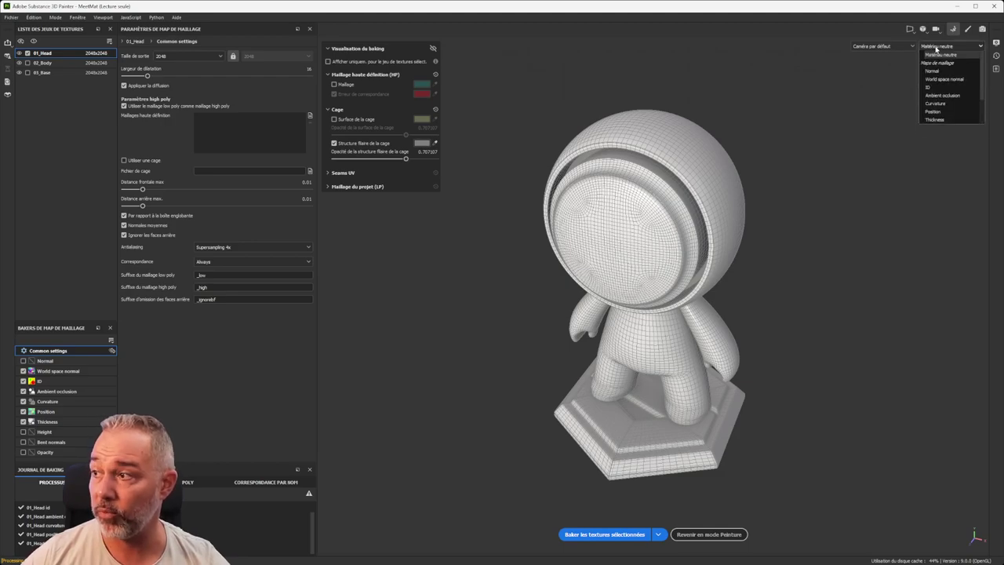
click(933, 80)
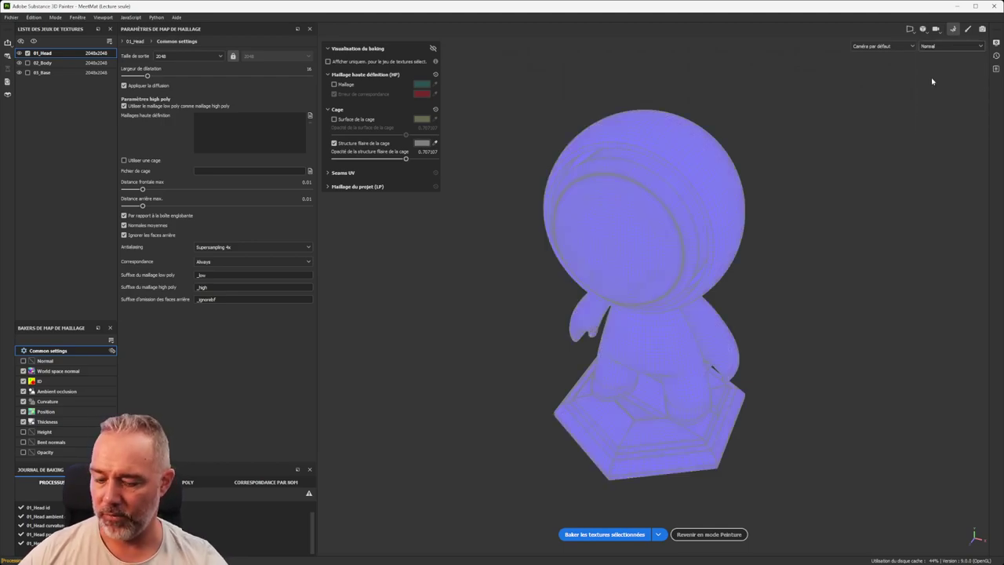
key(b)
key(b)
key(b)
key(b)
key(b)
key(b)
key(b)
key(b)
key(b)
key(b)
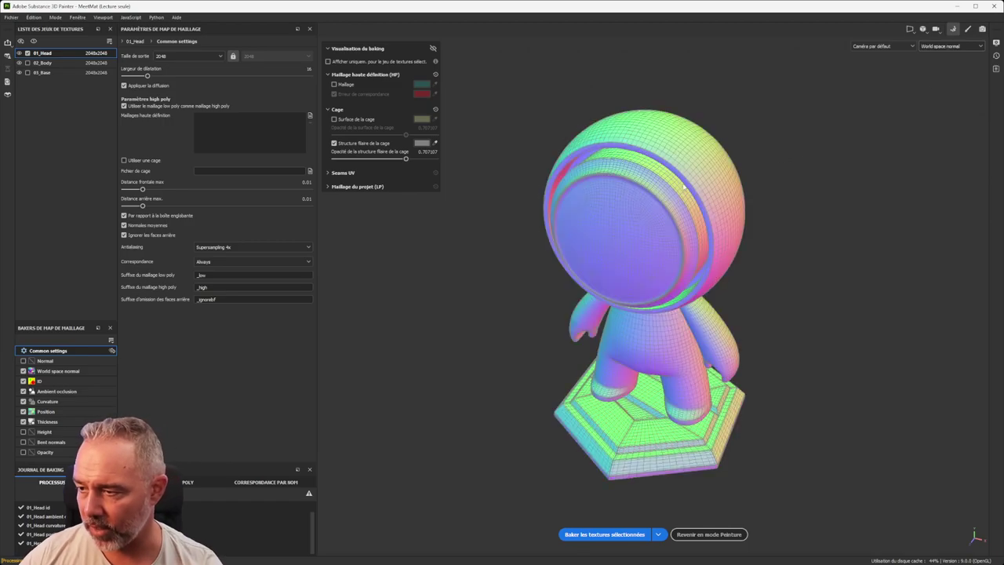
key(b)
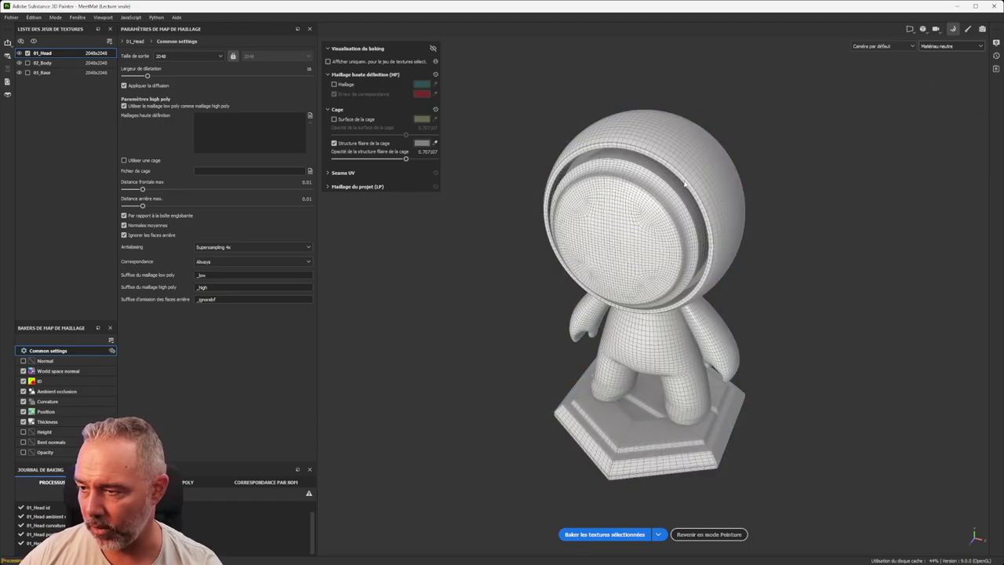
Step: Return to painting mode and examine the textured metal and visor materials on the character's head
click(703, 534)
alt+drag(483, 253, 455, 211)
scroll(455, 212, up, 5)
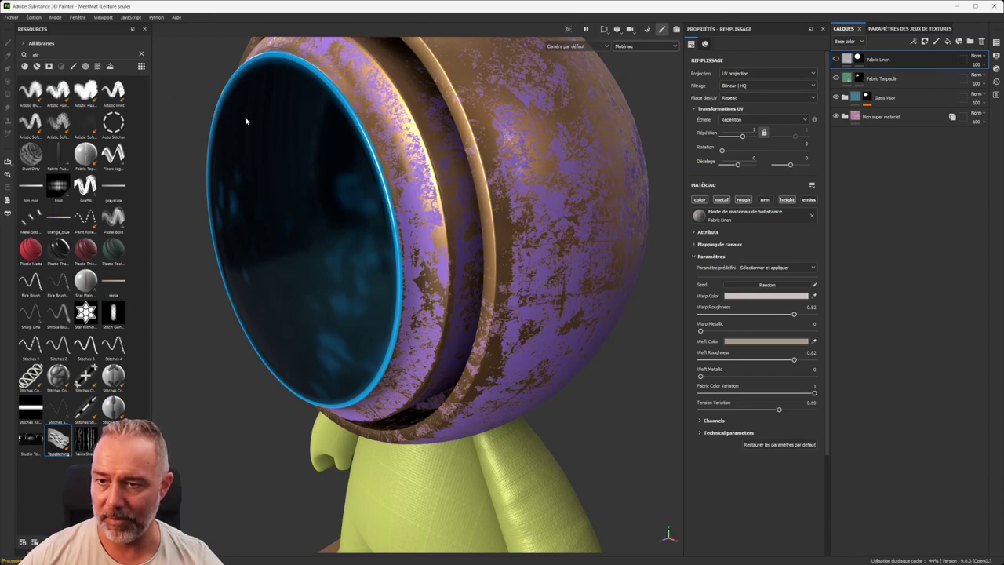
scroll(245, 120, down, 4)
alt+drag(226, 132, 231, 156)
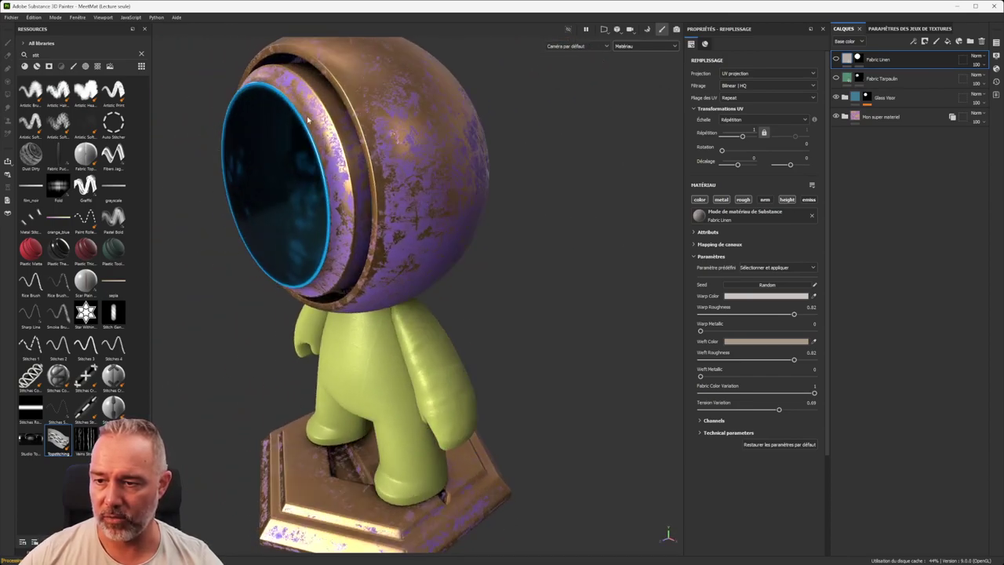
alt+drag(308, 120, 320, 129)
alt+middle_drag(320, 129, 334, 220)
scroll(333, 220, up, 2)
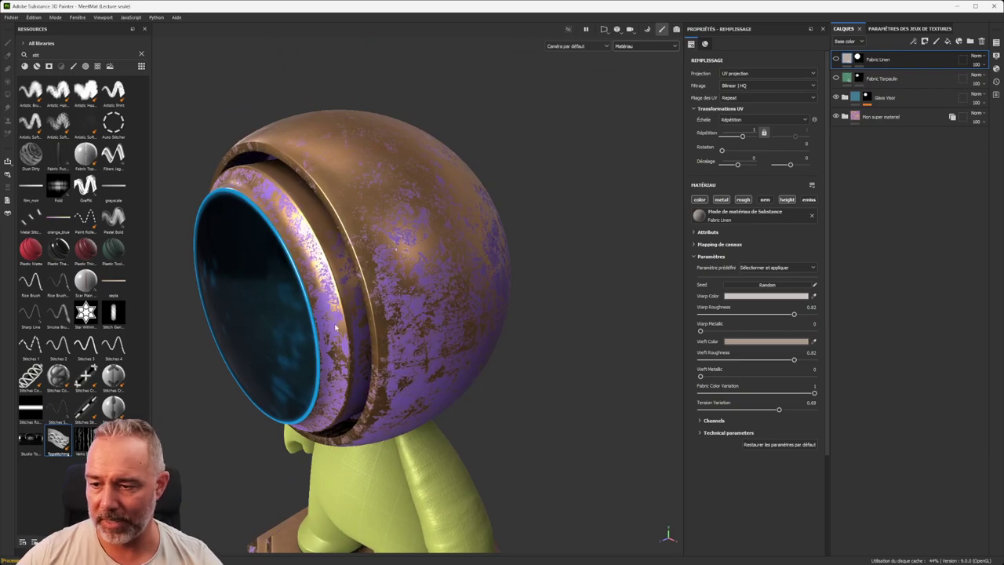
scroll(348, 352, up, 3)
alt+drag(348, 352, 359, 309)
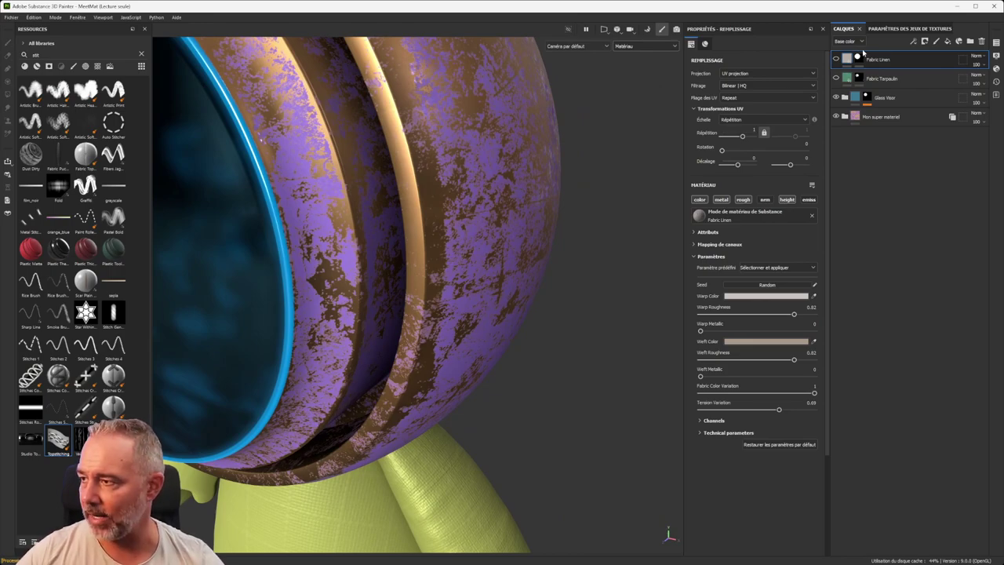
Step: Examine the masks of the Glowing Edges layer and the Glass Visor group, and collapse the group
click(844, 97)
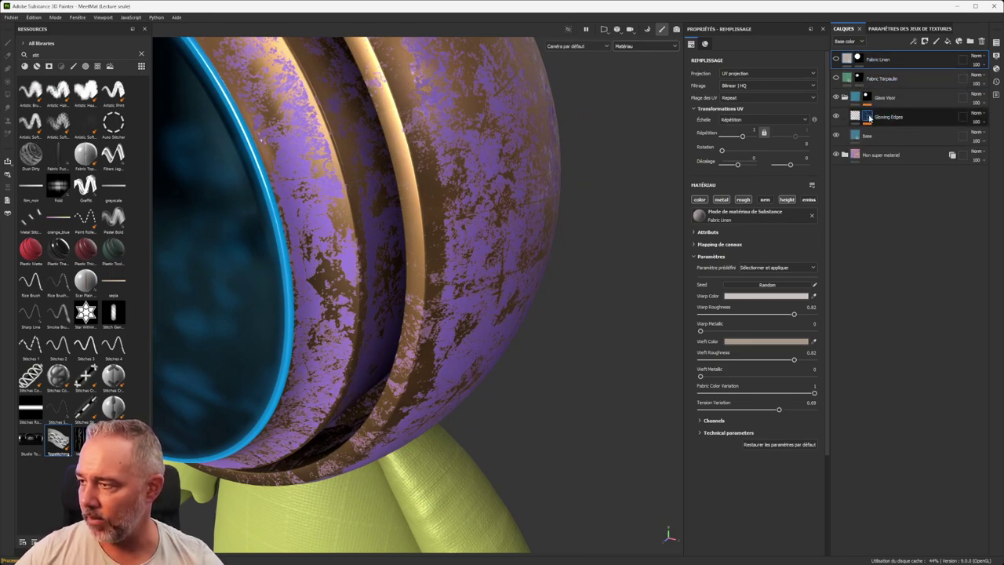
click(868, 117)
alt+drag(345, 298, 374, 282)
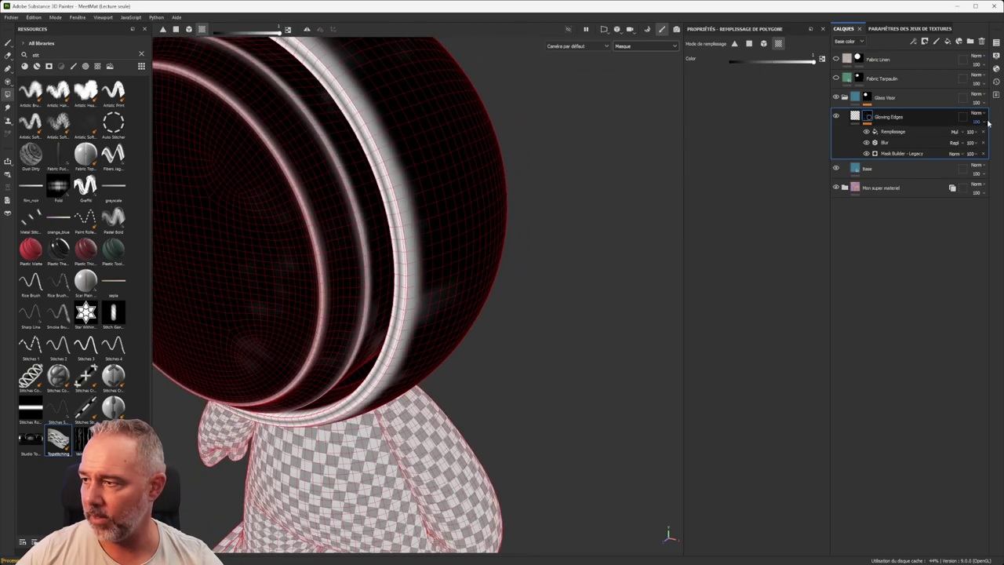
click(867, 97)
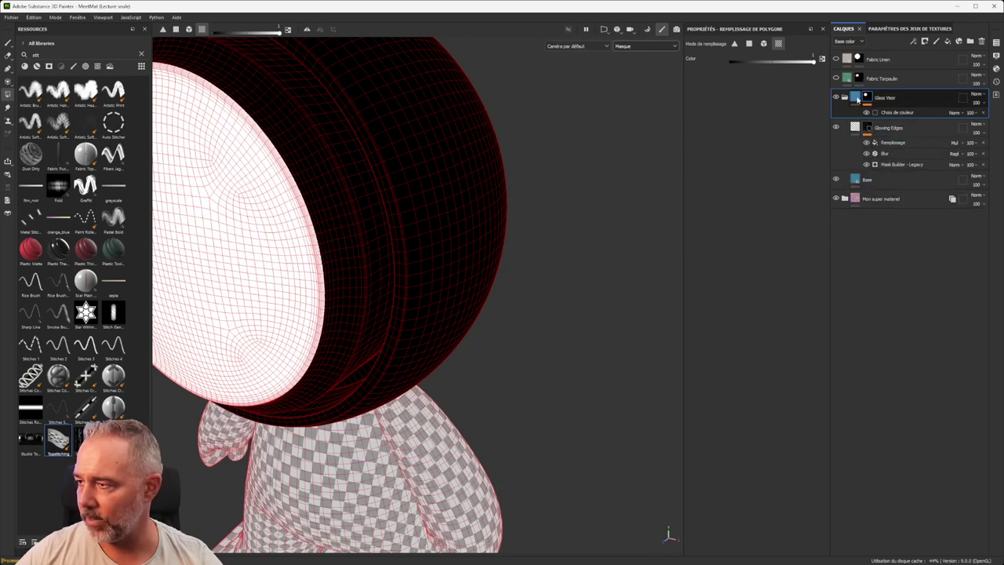
click(844, 98)
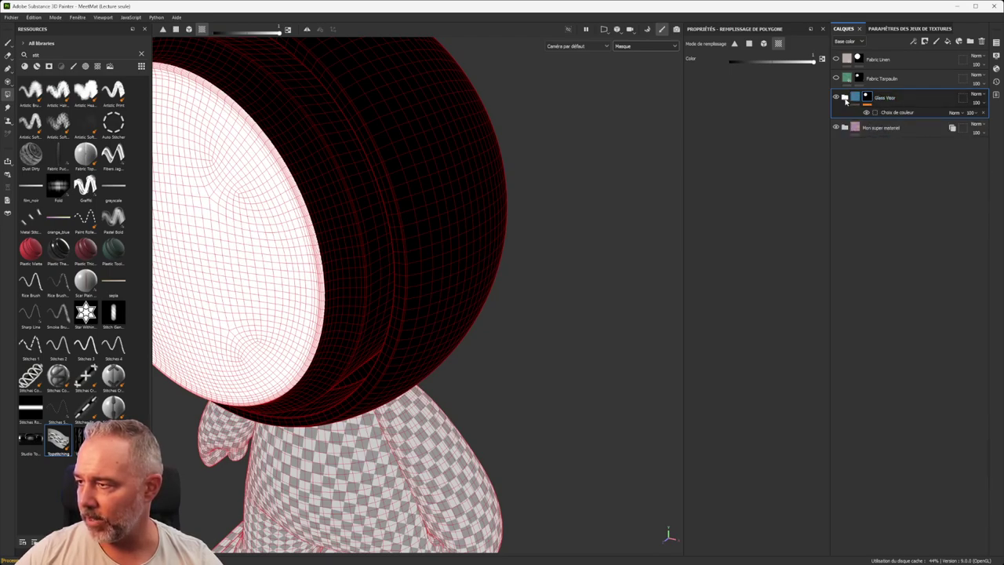
Step: Expand the Mon super materiel group and examine the Stylized Raw Metal layer's mask on the head's edges
click(844, 127)
click(867, 146)
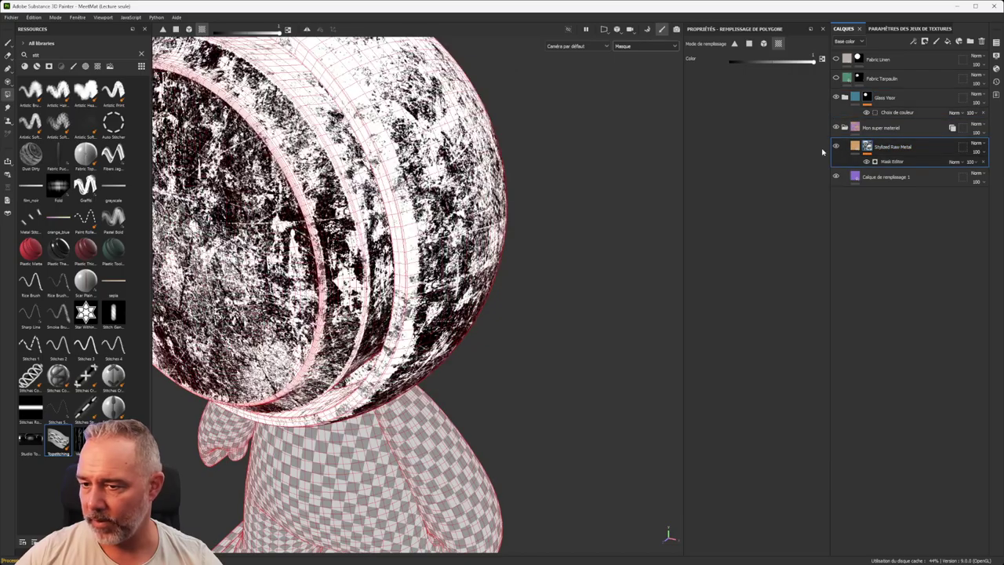
scroll(402, 143, up, 2)
scroll(402, 142, down, 3)
alt+middle_drag(414, 201, 477, 268)
alt+drag(477, 267, 413, 274)
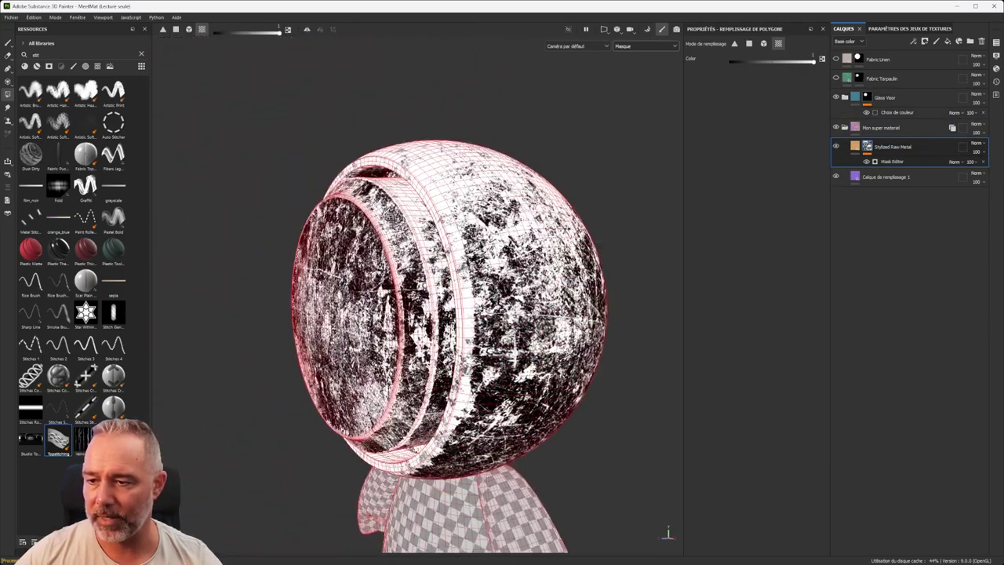
scroll(413, 275, up, 4)
scroll(329, 216, down, 3)
alt+drag(330, 215, 369, 125)
alt+middle_drag(369, 126, 446, 265)
scroll(376, 298, down, 6)
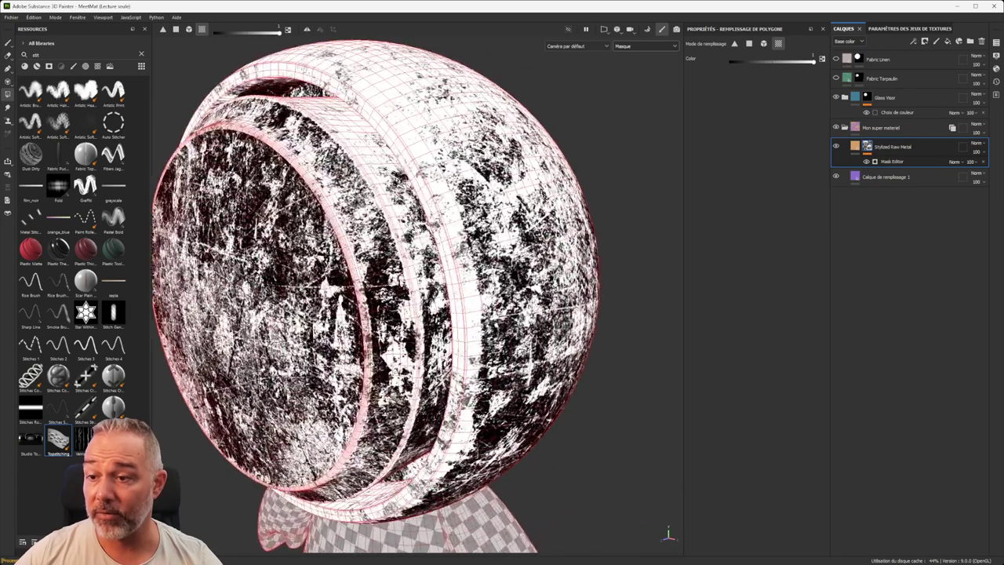
scroll(471, 243, down, 1)
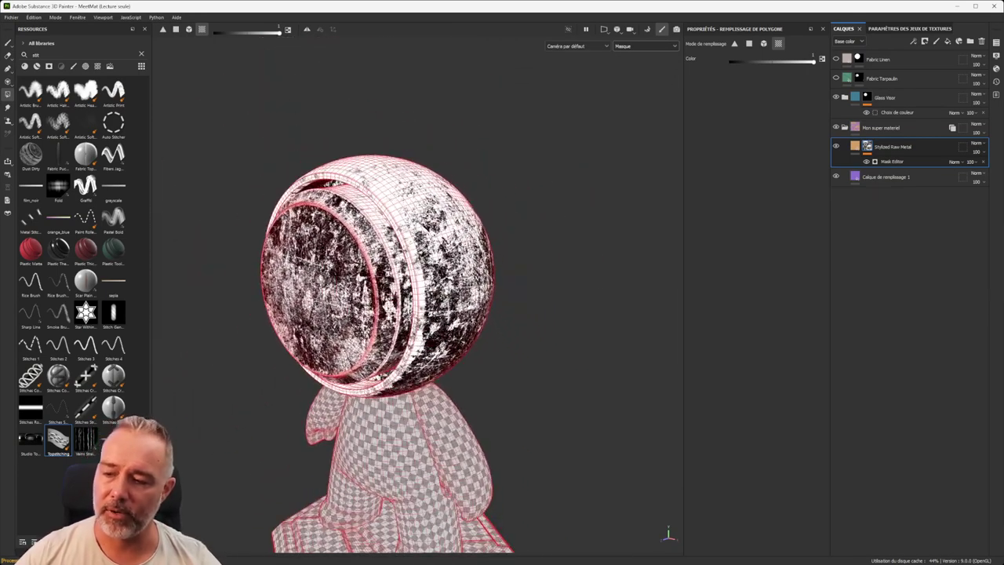
alt+middle_drag(487, 241, 509, 232)
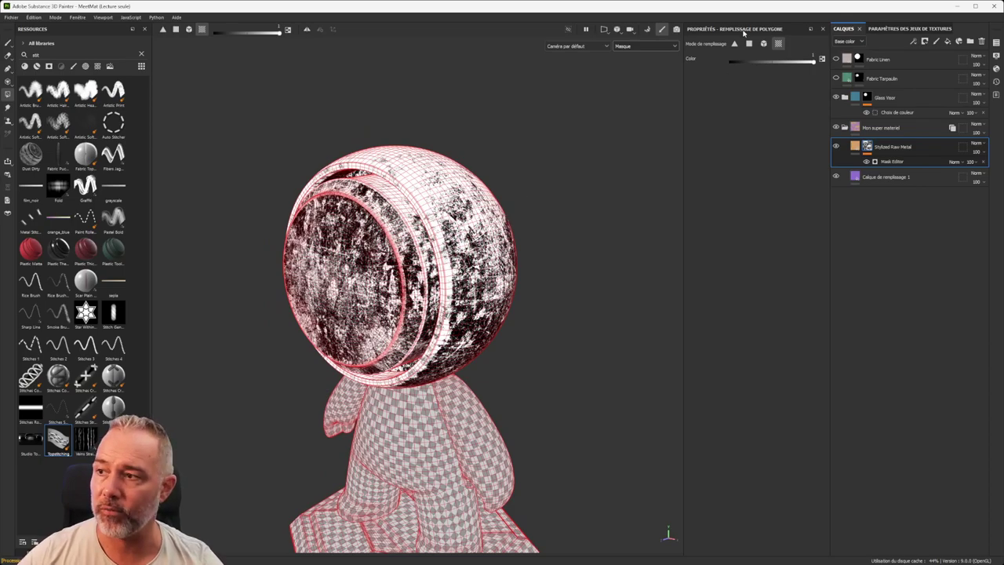
Step: Display the Normal mesh map on the character in place of the mask view
click(650, 46)
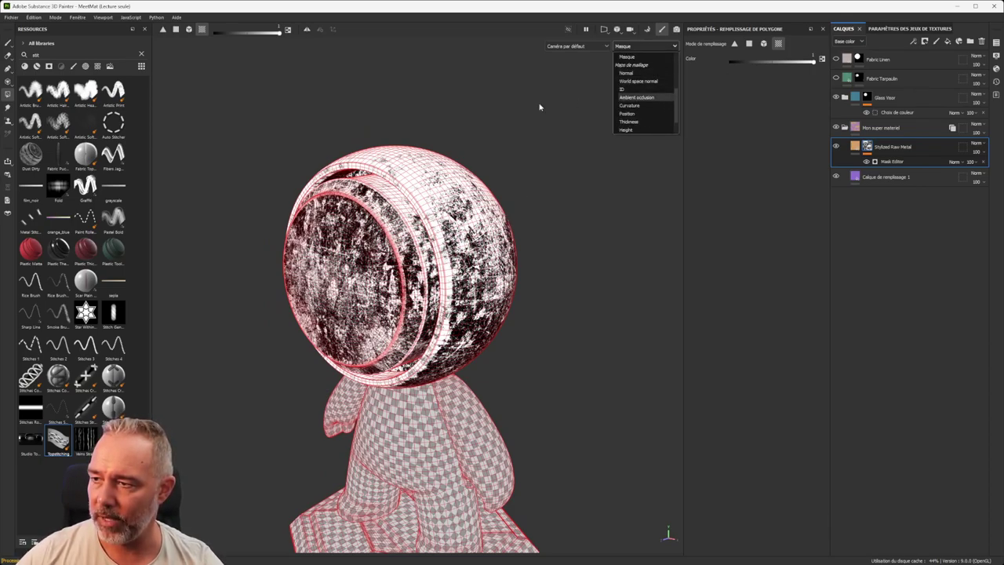
key(b)
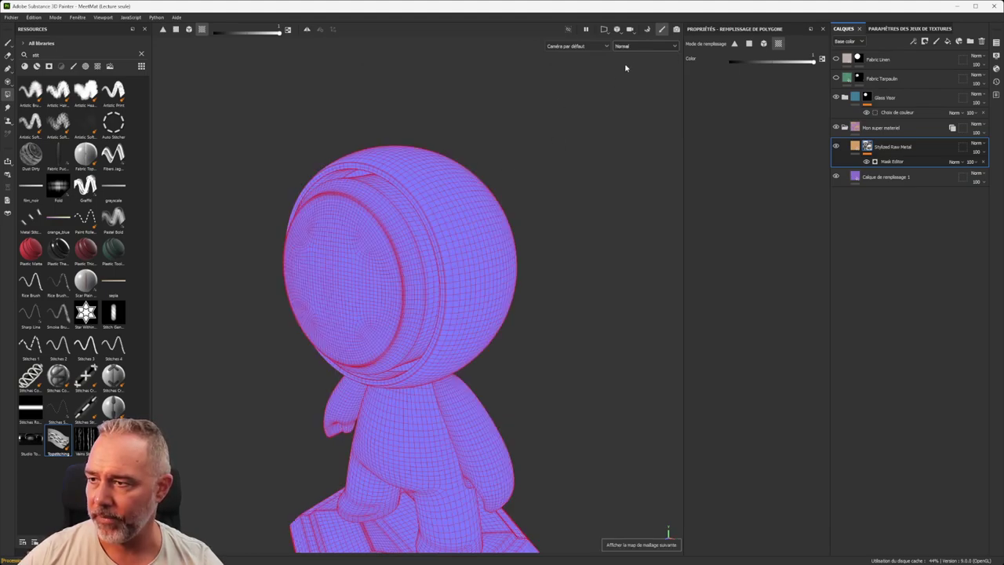
click(641, 46)
click(518, 143)
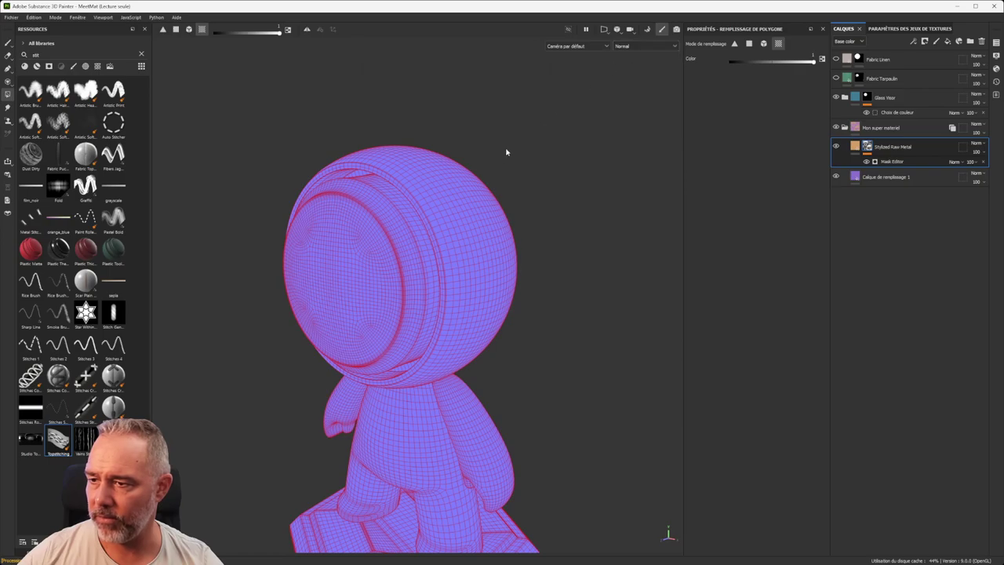
Step: Switch the viewport back to the material view, frame the character and activate the Paint tool
key(m)
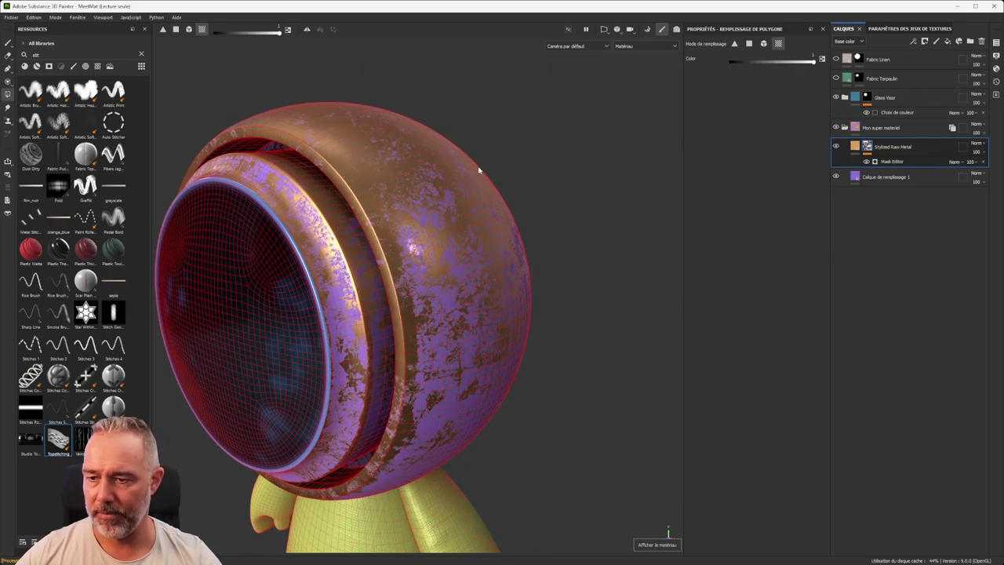
key(f)
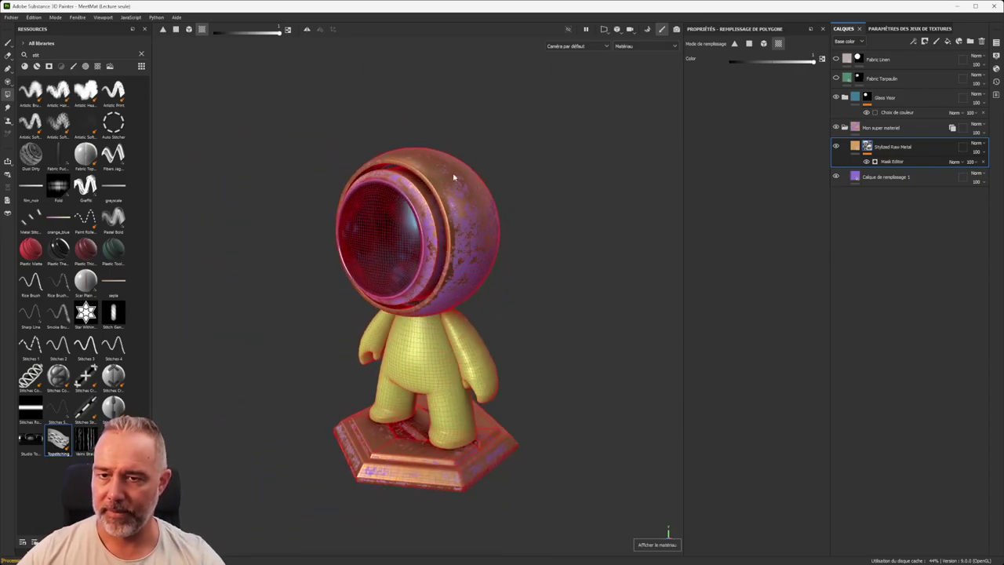
scroll(388, 193, up, 3)
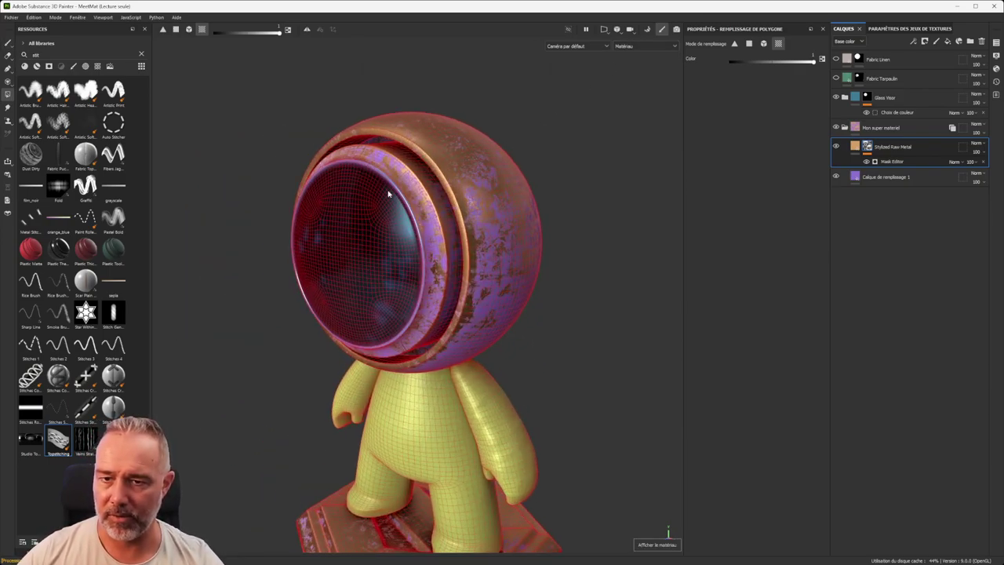
click(8, 43)
scroll(427, 227, up, 3)
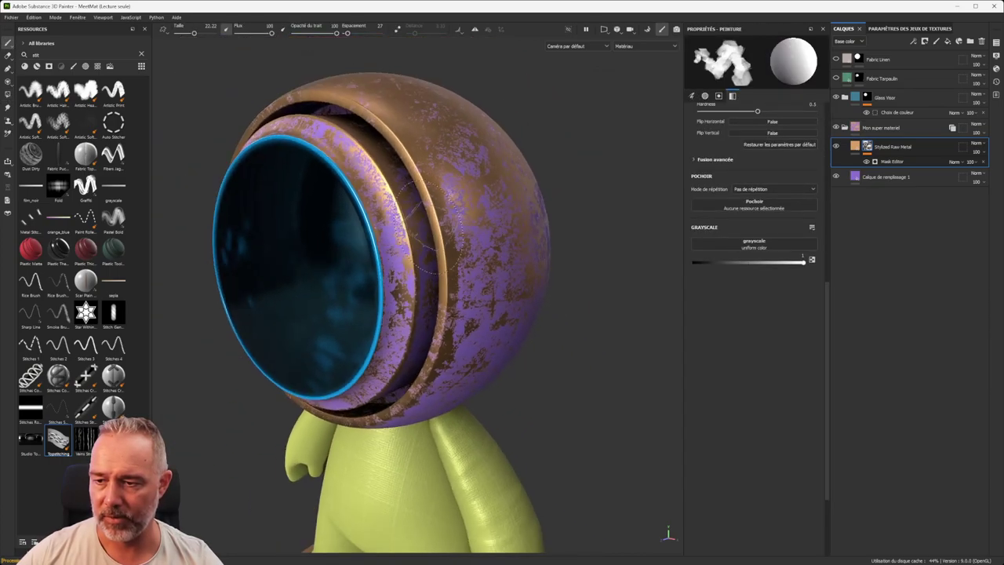
alt+middle_drag(427, 228, 473, 222)
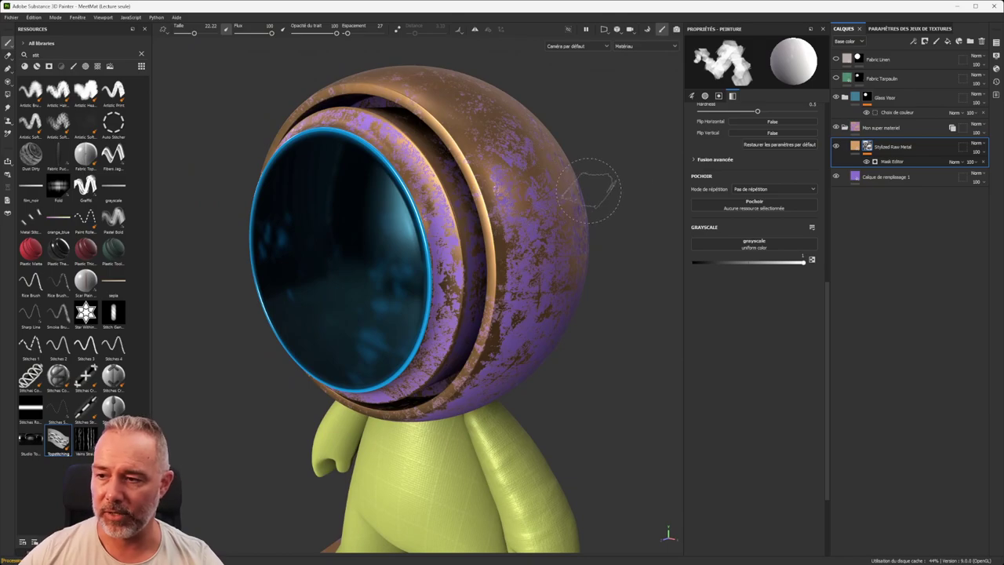
Step: Show the Normal mesh map without the polygon overlay and examine it on the head
key(b)
alt+drag(614, 176, 481, 169)
scroll(431, 179, down, 3)
scroll(435, 178, up, 6)
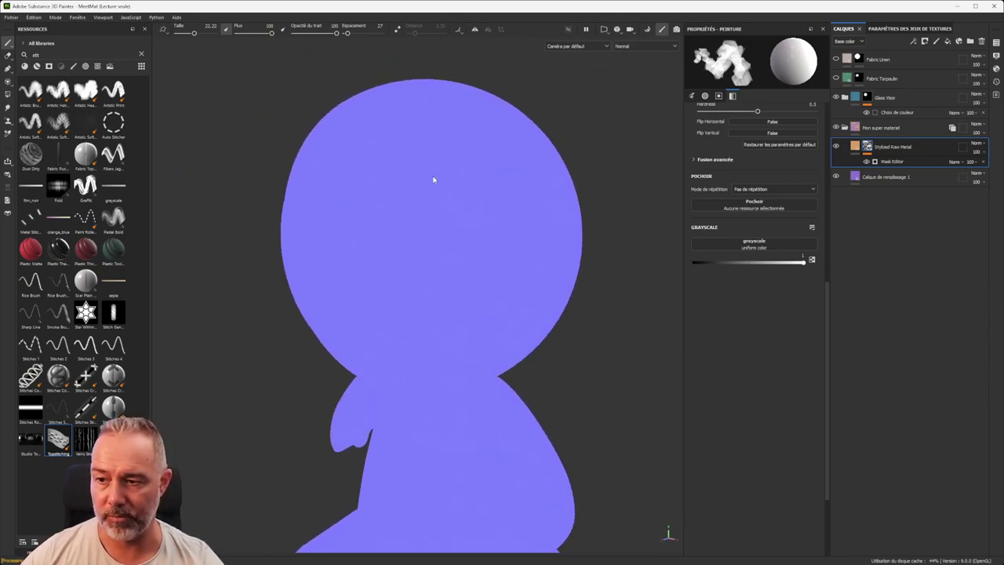
scroll(435, 179, down, 2)
scroll(437, 179, up, 1)
scroll(437, 177, up, 2)
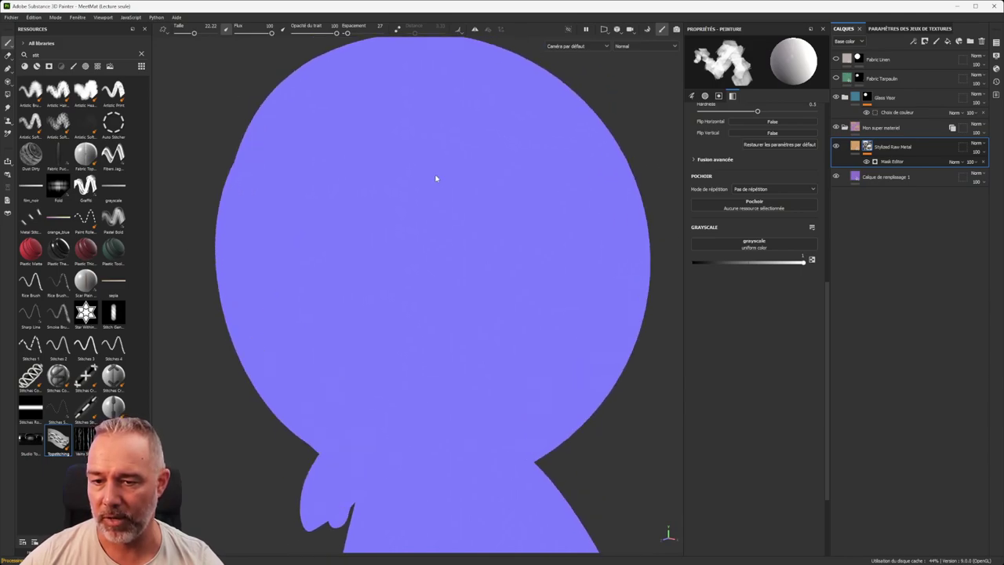
scroll(437, 177, down, 2)
Step: Display the World space normal map and examine its colors on surfaces seen from above
key(b)
scroll(485, 175, down, 3)
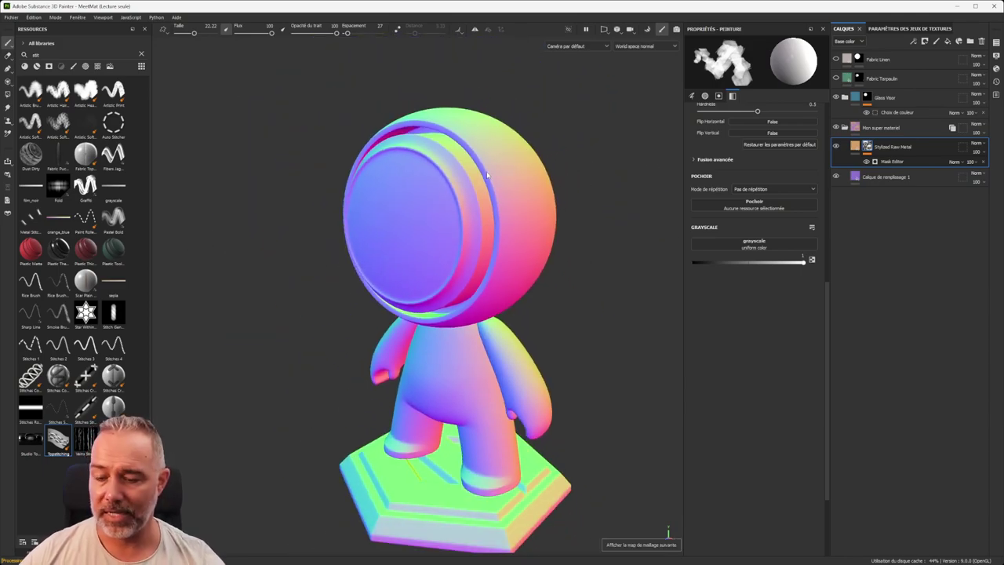
alt+drag(488, 176, 526, 262)
scroll(531, 338, down, 2)
scroll(466, 343, up, 3)
scroll(466, 343, down, 3)
alt+drag(466, 343, 471, 505)
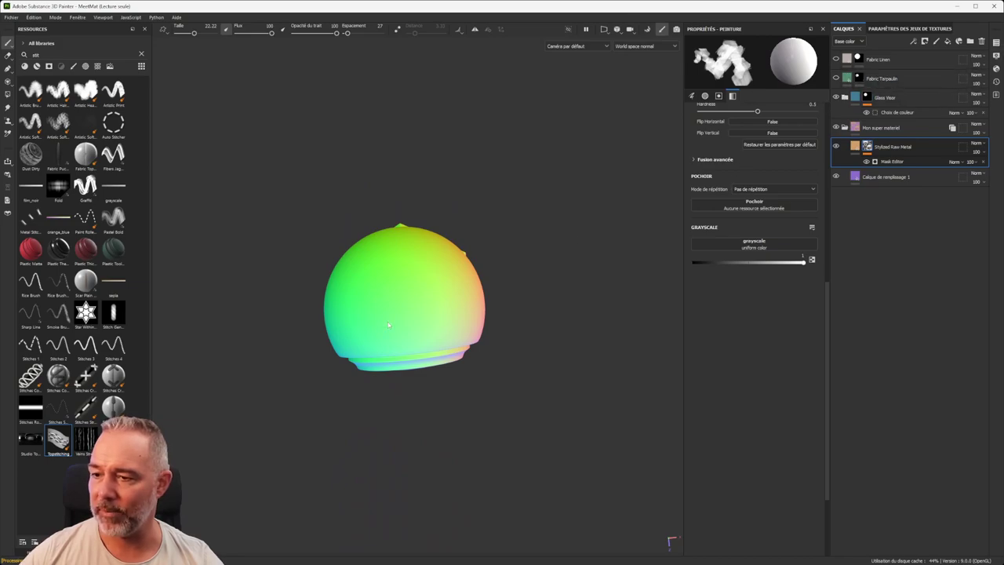
alt+drag(388, 324, 403, 246)
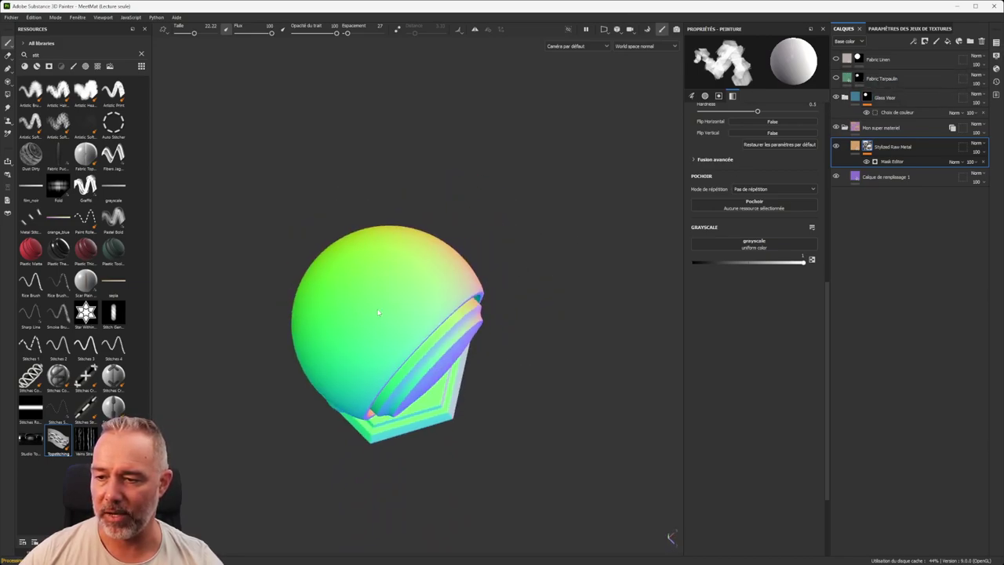
alt+drag(467, 232, 379, 242)
scroll(404, 376, down, 3)
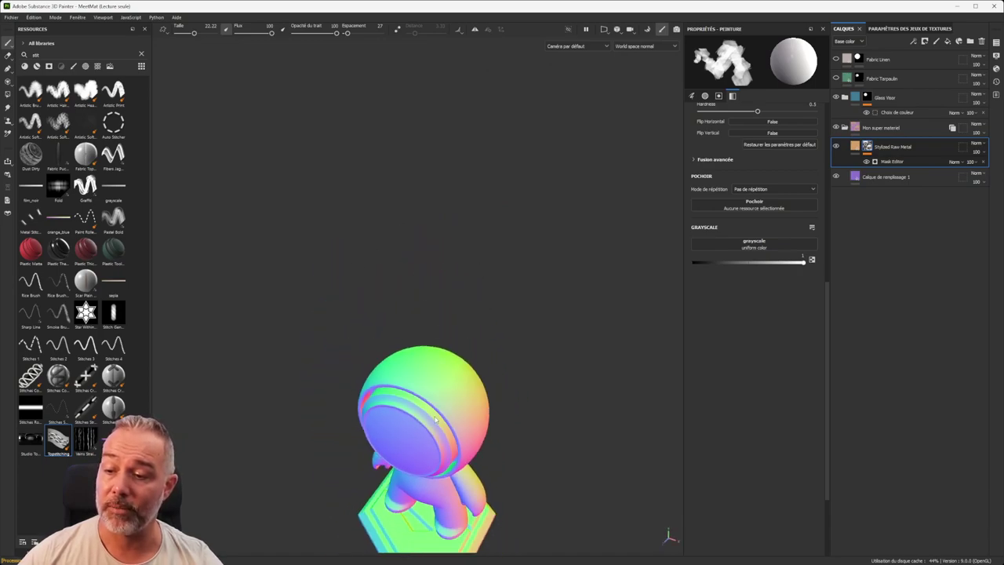
Step: Examine the World space normal colors on the character's front and sides and on the base
alt+middle_drag(443, 416, 437, 293)
alt+drag(437, 293, 423, 247)
scroll(425, 297, up, 3)
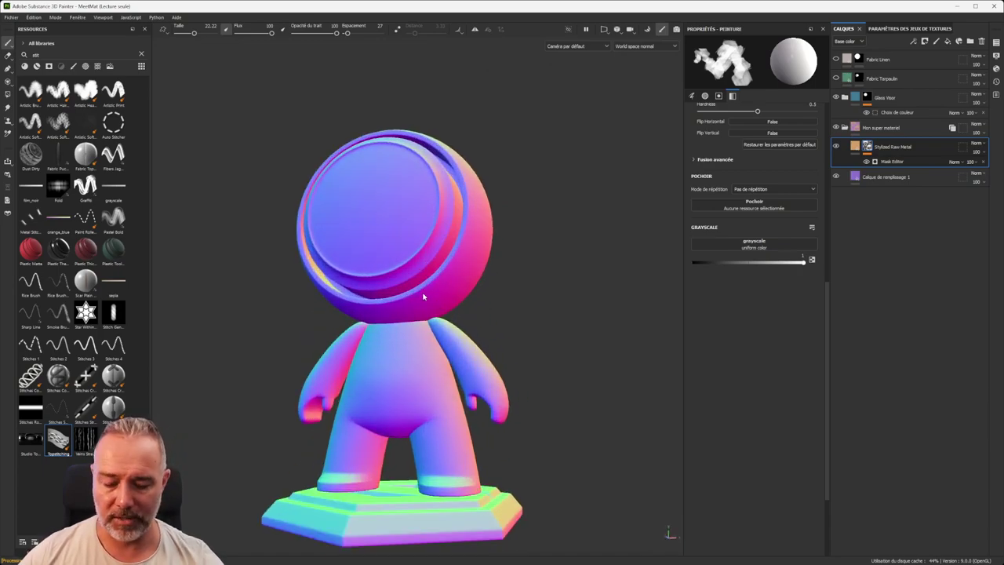
scroll(415, 268, down, 3)
scroll(410, 266, up, 3)
alt+drag(410, 267, 385, 311)
scroll(444, 288, down, 3)
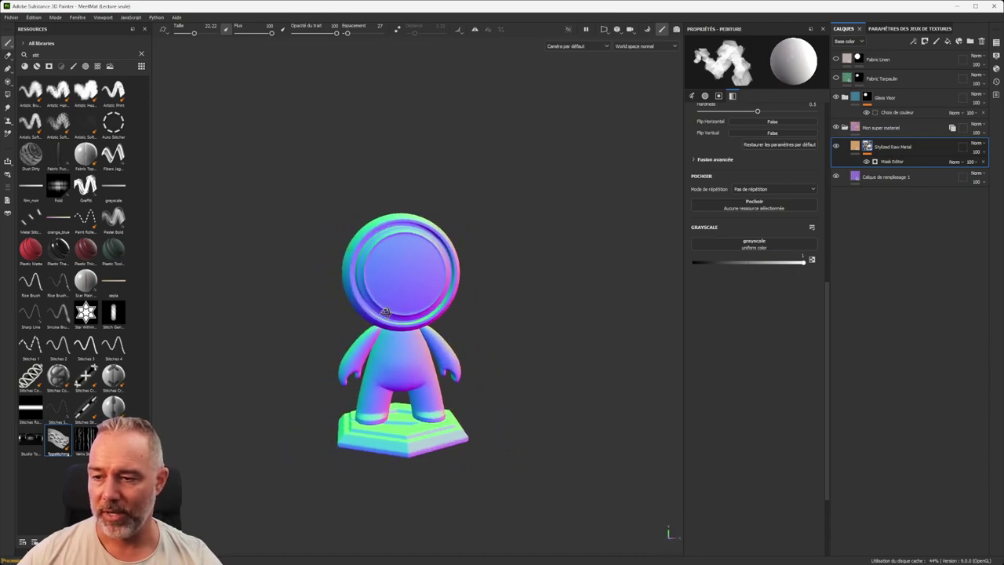
alt+drag(454, 296, 85, 300)
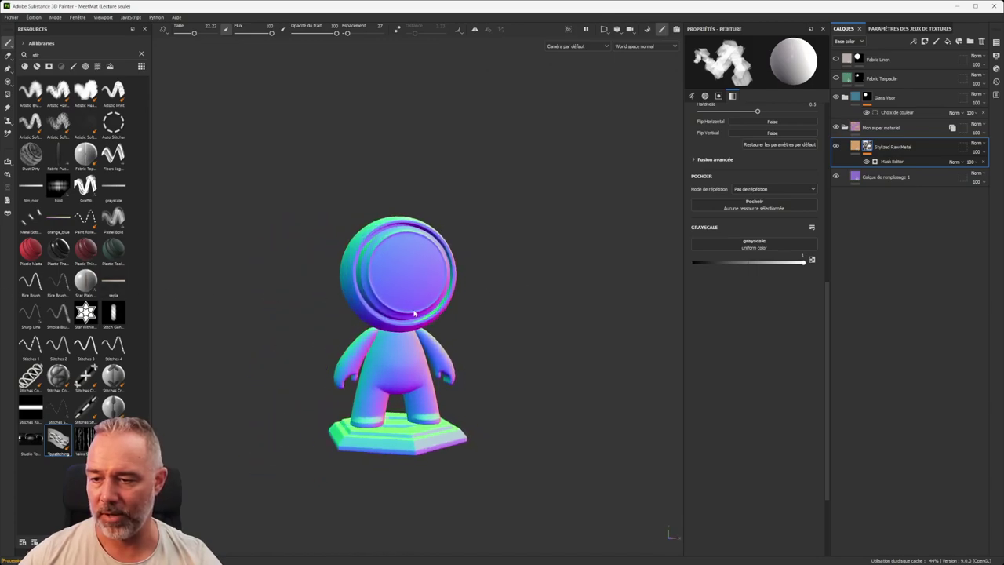
scroll(416, 313, up, 3)
scroll(416, 313, down, 3)
alt+drag(377, 311, 346, 306)
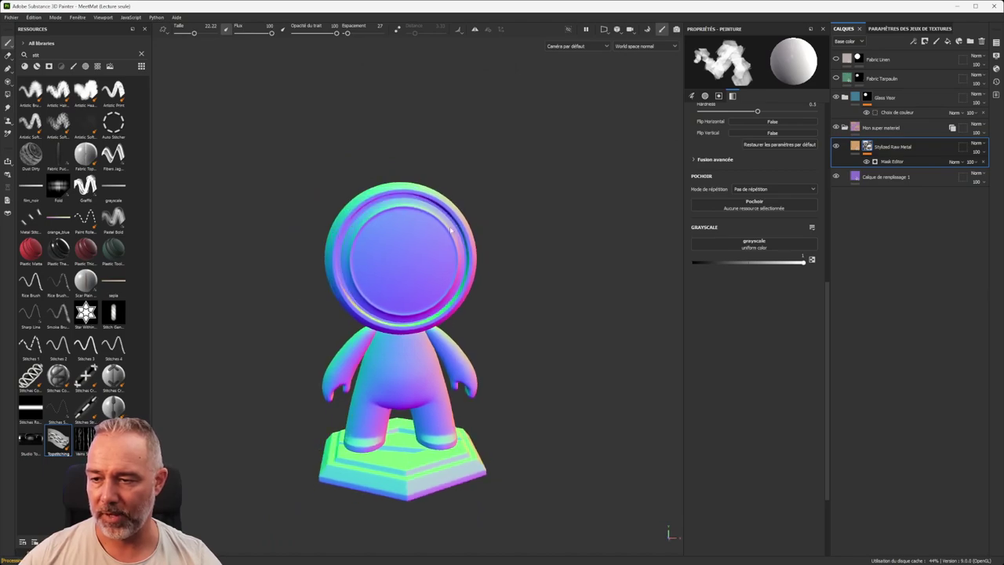
scroll(408, 258, down, 1)
scroll(407, 258, up, 3)
scroll(408, 258, down, 2)
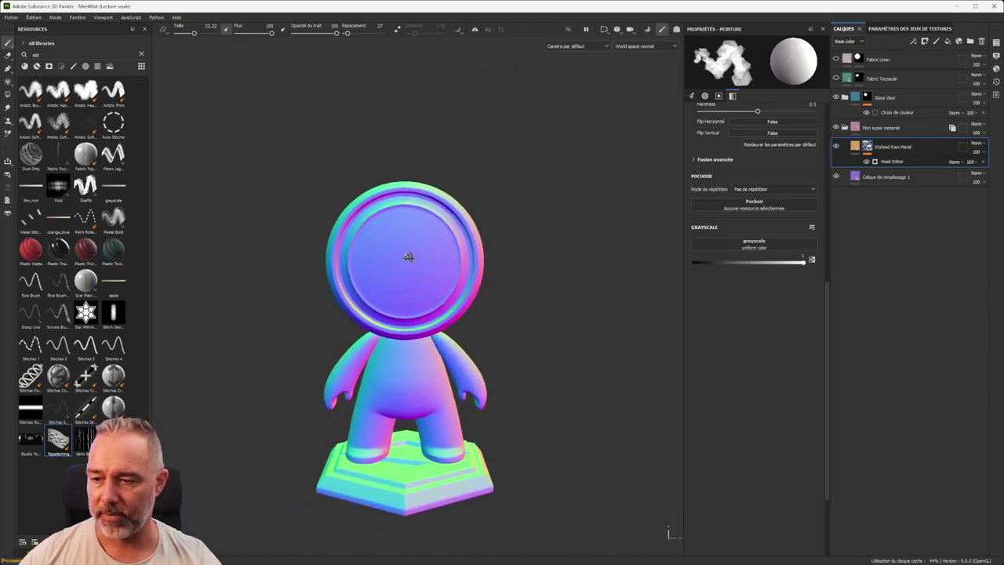
scroll(410, 259, up, 3)
scroll(411, 261, down, 3)
alt+drag(426, 261, 495, 244)
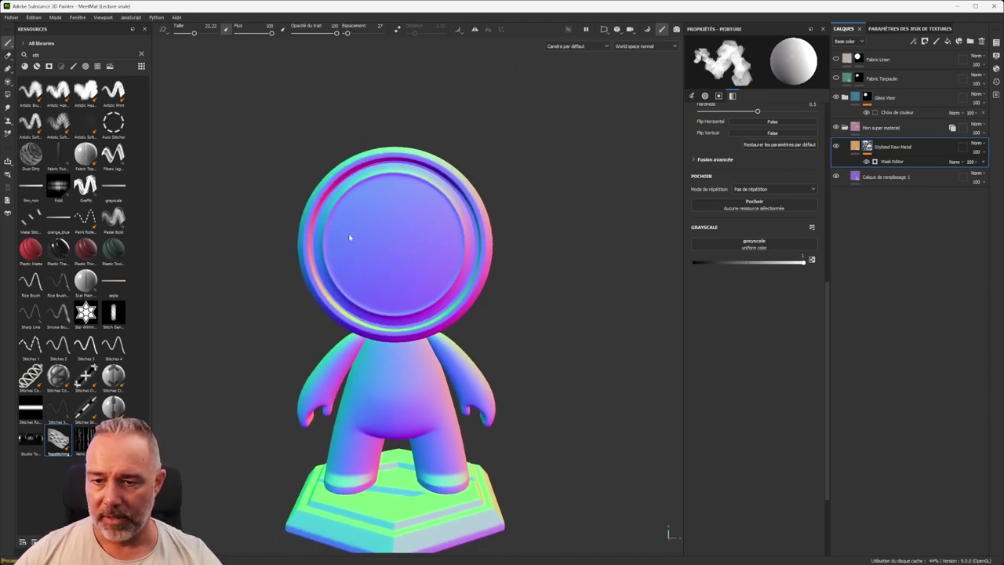
alt+middle_drag(437, 265, 440, 221)
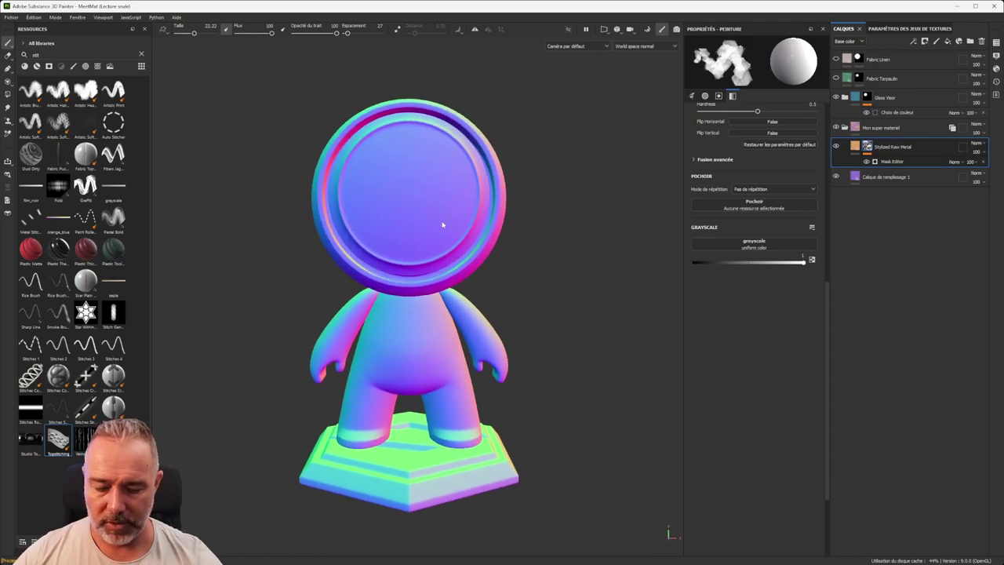
Step: Step through the mesh maps past World space normal to show Ambient occlusion on the character
key(b)
scroll(442, 223, down, 2)
alt+drag(492, 170, 447, 241)
alt+right_drag(421, 201, 460, 227)
alt+middle_drag(460, 226, 455, 231)
key(b)
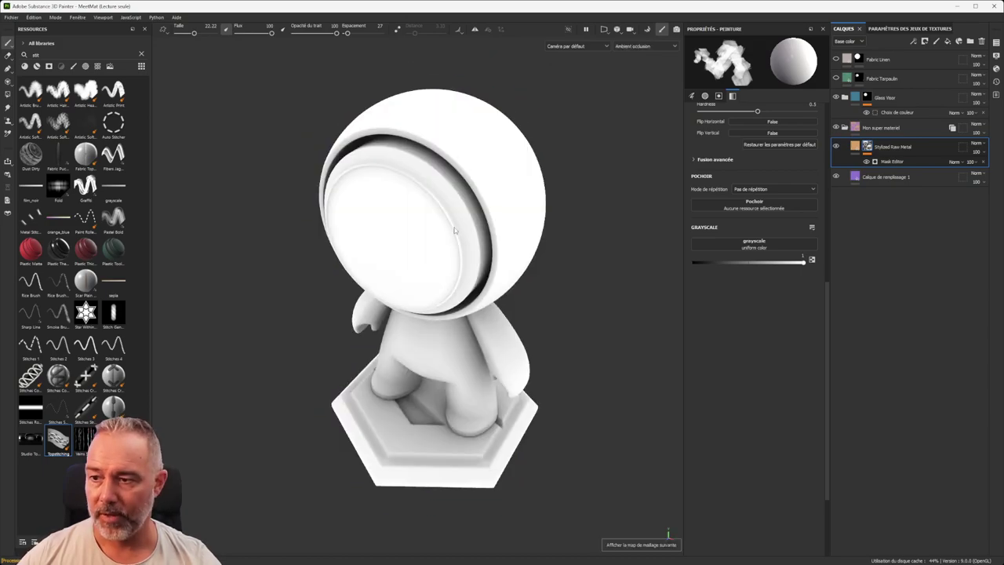
Step: Examine the Ambient occlusion map in the groove around the visor and where the arms and legs meet the torso
alt+drag(462, 232, 514, 188)
alt+right_drag(472, 196, 467, 239)
alt+drag(476, 223, 442, 164)
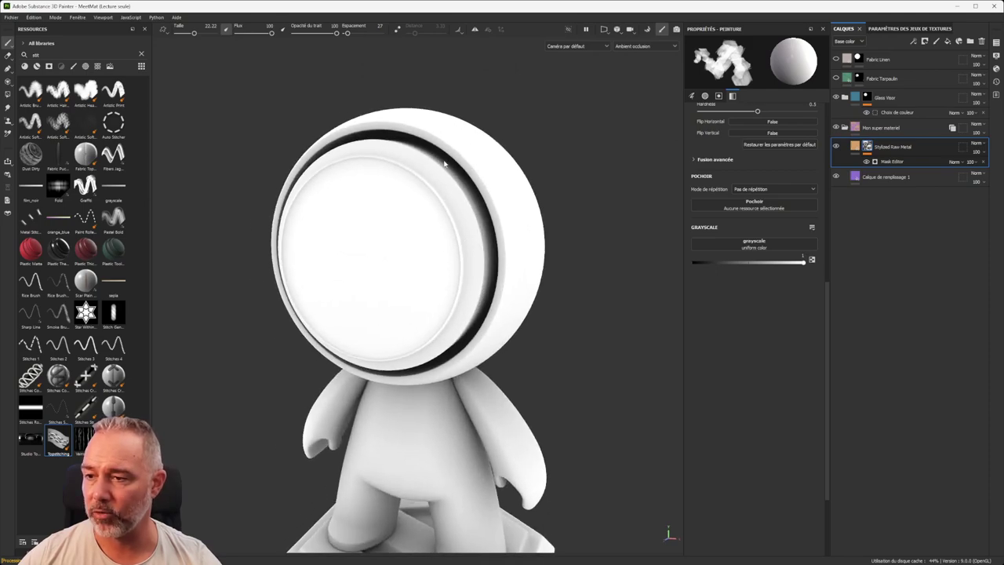
alt+middle_drag(491, 356, 480, 178)
alt+right_drag(480, 178, 448, 224)
alt+drag(447, 224, 461, 201)
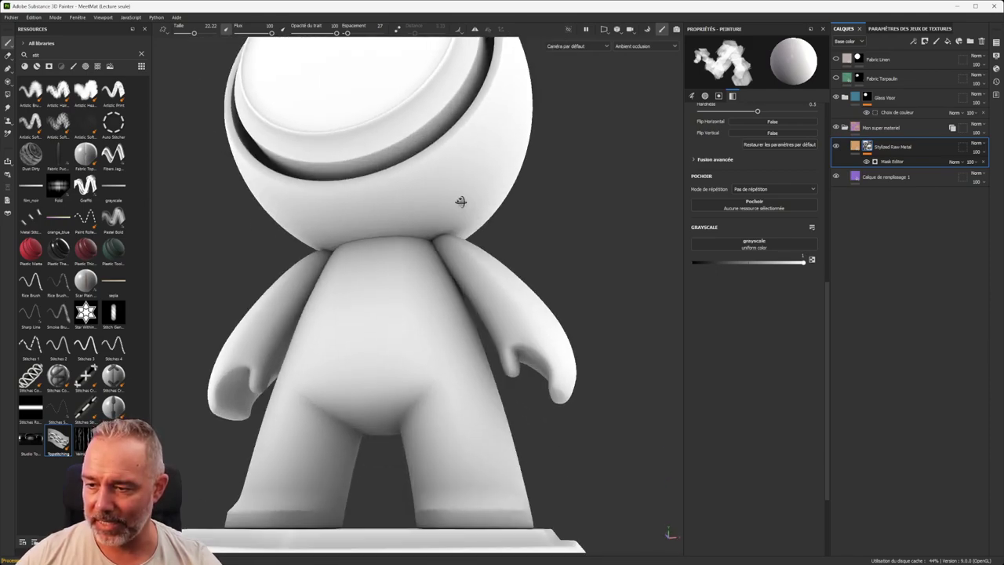
alt+drag(467, 306, 439, 262)
scroll(439, 262, up, 3)
scroll(434, 248, down, 3)
scroll(434, 244, up, 3)
scroll(330, 269, down, 3)
alt+drag(319, 279, 420, 284)
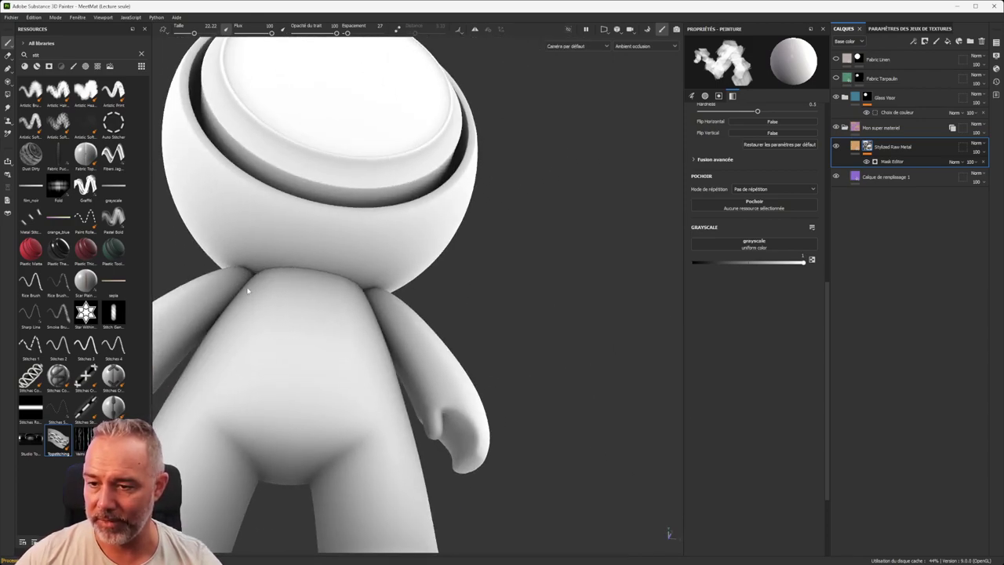
Step: Examine the Ambient occlusion shading across the whole character and around the feet on the hexagonal base
scroll(254, 282, down, 5)
alt+drag(377, 218, 332, 234)
scroll(331, 235, up, 3)
scroll(332, 236, down, 3)
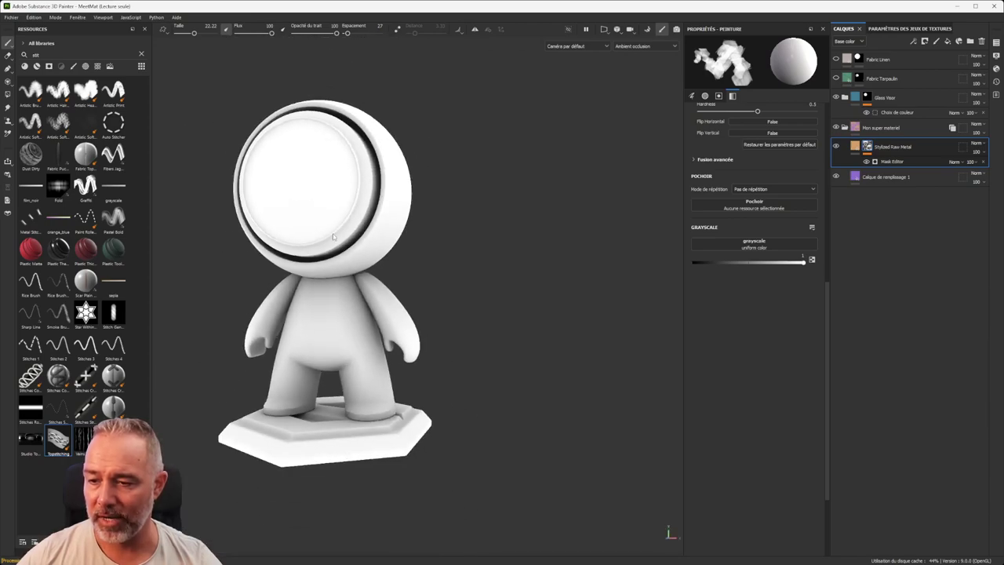
alt+middle_drag(332, 234, 329, 274)
scroll(331, 274, up, 3)
scroll(350, 264, down, 3)
alt+drag(350, 265, 280, 256)
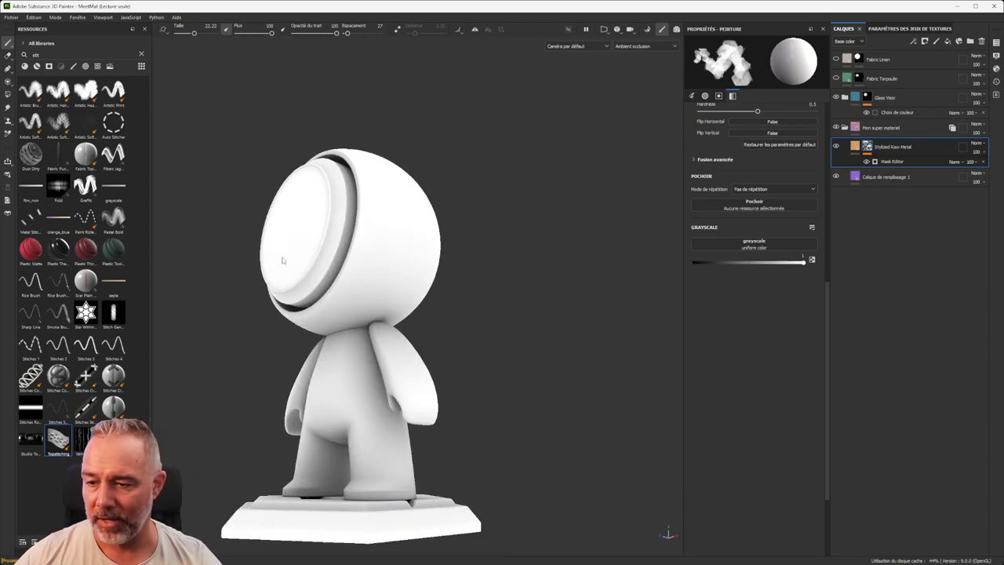
scroll(354, 300, up, 3)
scroll(339, 394, down, 3)
alt+drag(339, 330, 387, 309)
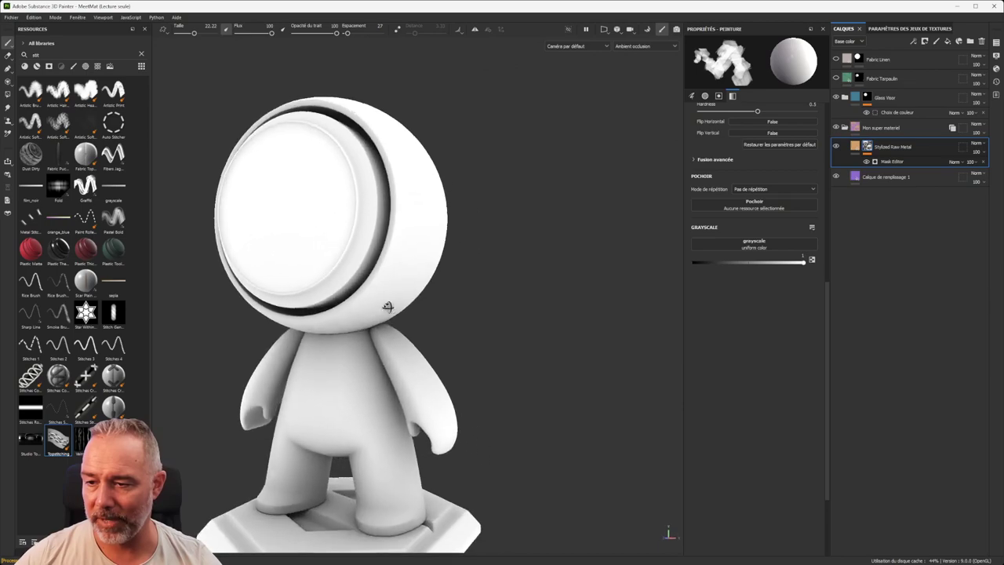
scroll(385, 389, up, 1)
scroll(385, 385, up, 2)
scroll(360, 381, down, 3)
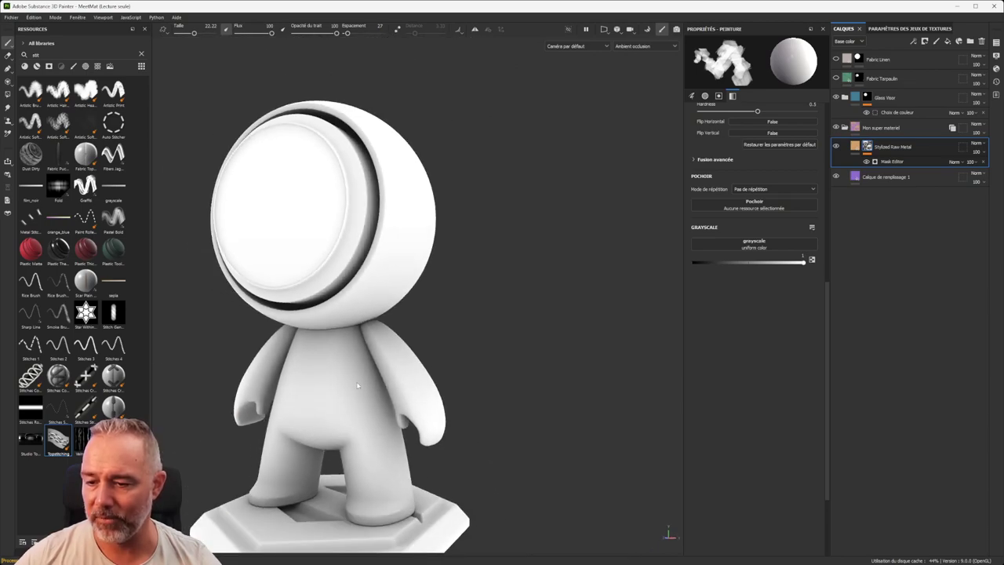
alt+middle_drag(358, 381, 372, 316)
alt+drag(371, 316, 336, 444)
scroll(385, 514, down, 3)
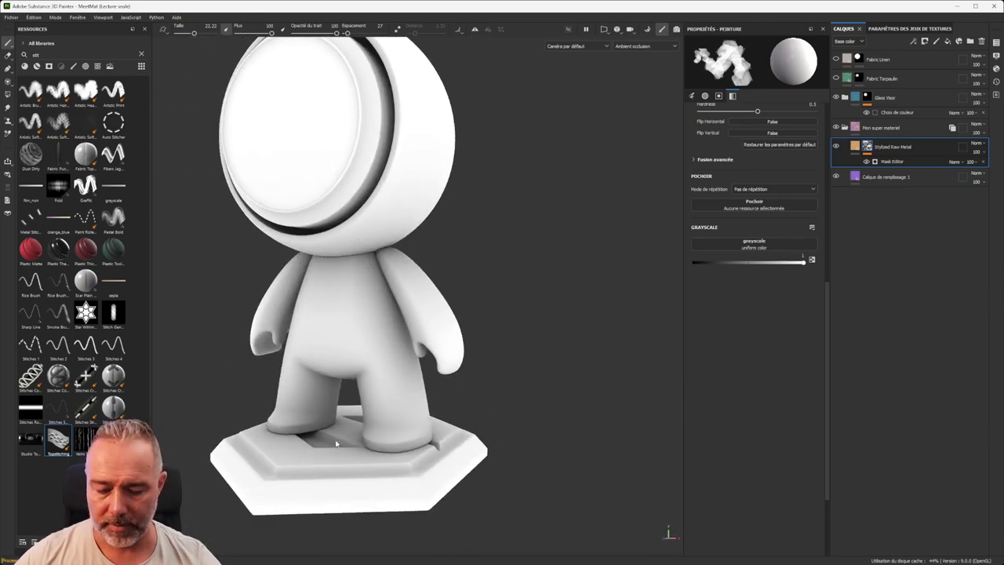
Step: Display the Curvature mesh map and examine the edges and cavities around the head's rim and visor
key(b)
scroll(345, 423, down, 2)
scroll(391, 407, up, 5)
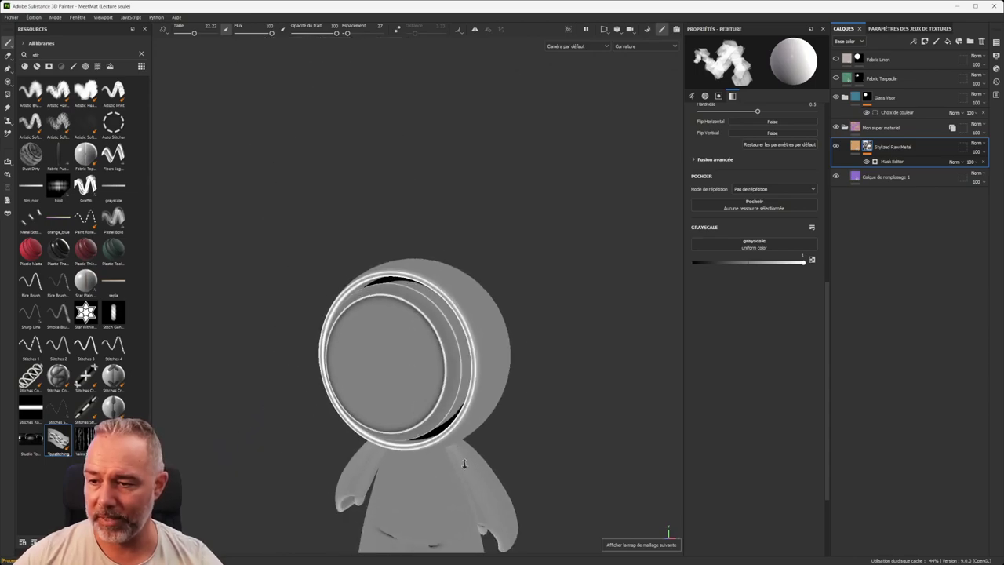
alt+drag(391, 407, 363, 387)
scroll(363, 387, up, 3)
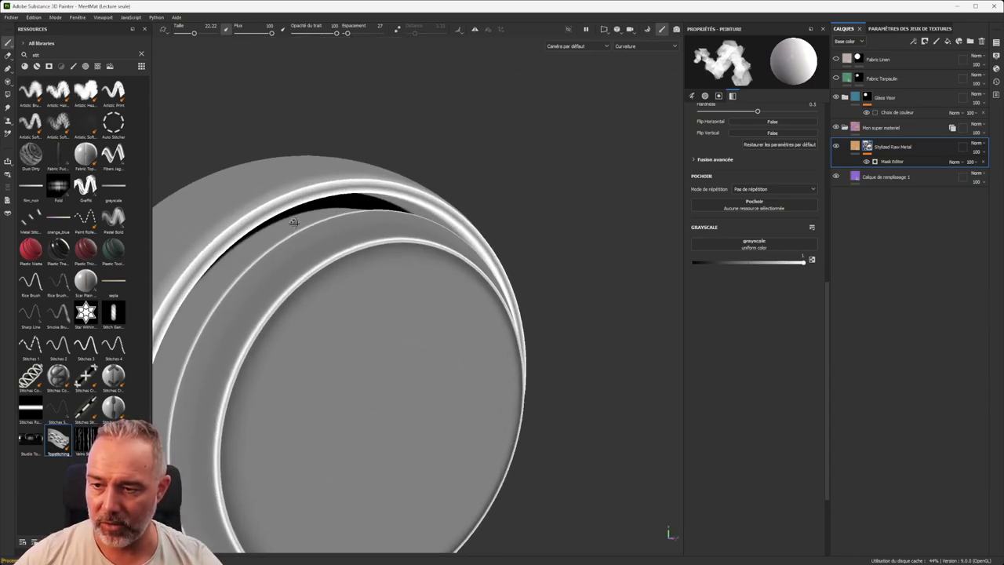
scroll(283, 220, up, 1)
scroll(266, 267, down, 3)
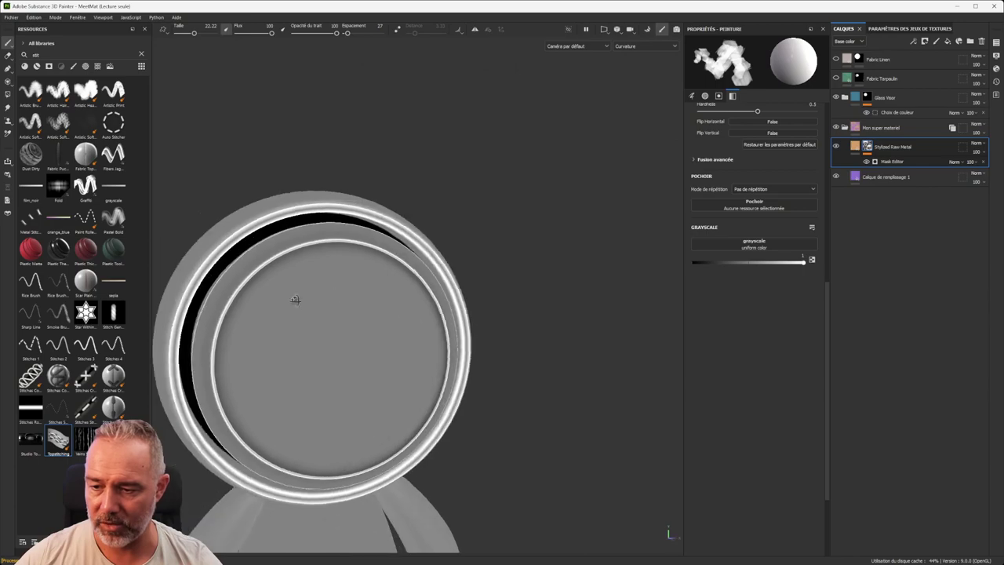
scroll(340, 368, down, 2)
mouse_move(299, 359)
alt+mouse_down()
mouse_move(509, 370)
mouse_move(320, 364)
mouse_move(363, 350)
mouse_move(296, 369)
alt+mouse_up()
scroll(320, 364, up, 2)
scroll(348, 360, up, 3)
scroll(350, 364, down, 4)
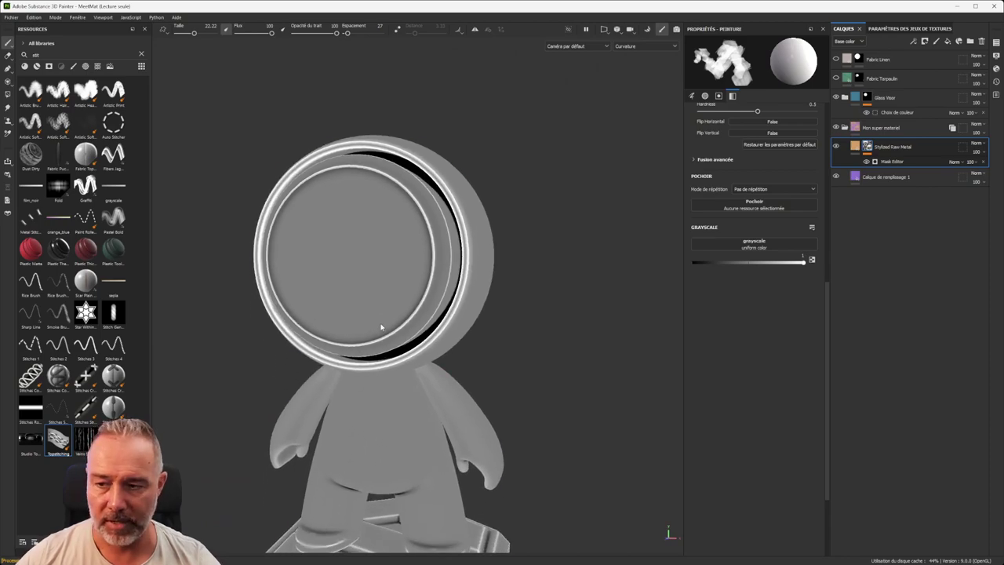
Step: Display the Position mesh map, frame the whole character, and examine its color gradient from the front and side
key(b)
key(f)
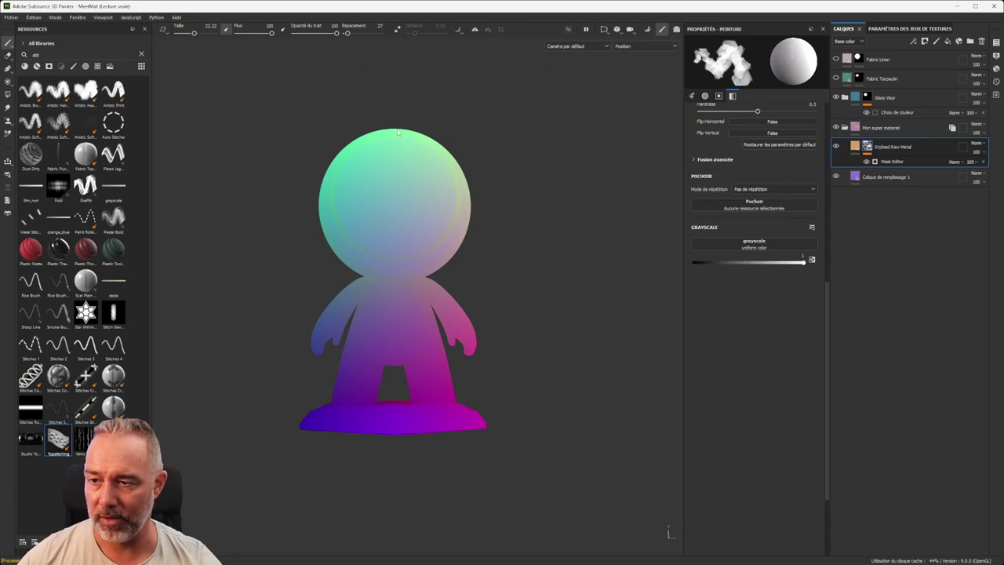
alt+drag(399, 138, 376, 150)
scroll(404, 234, down, 3)
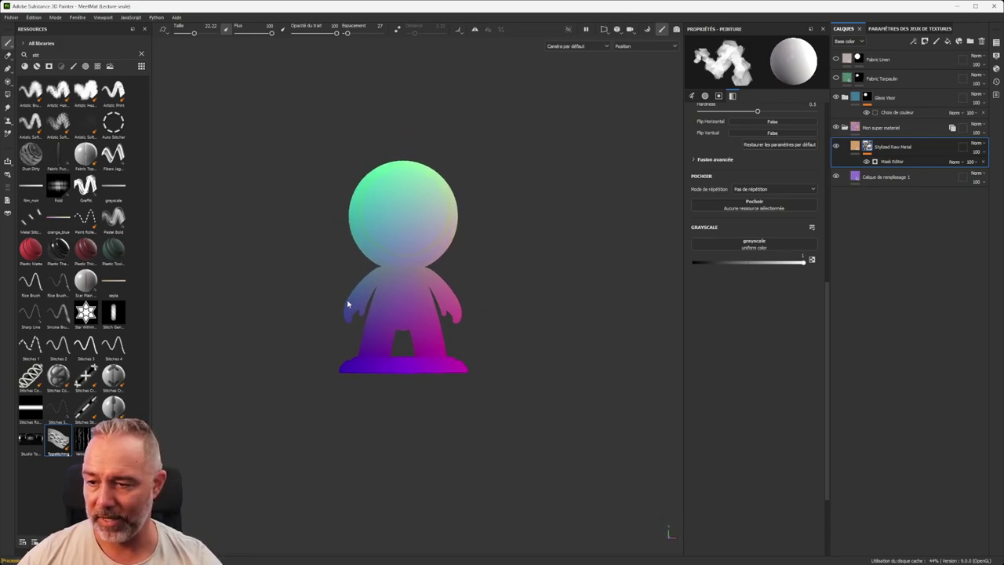
alt+drag(452, 305, 427, 284)
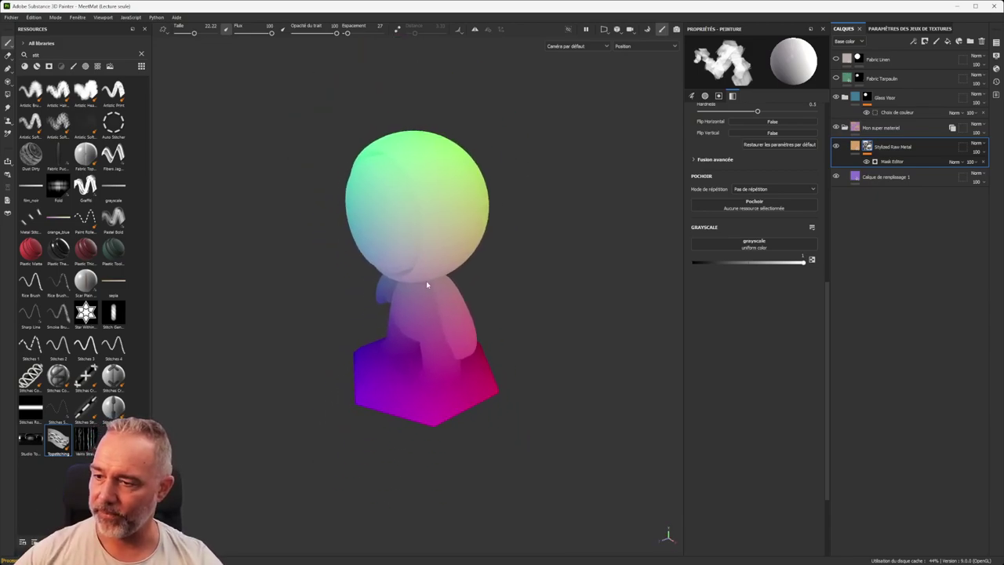
scroll(438, 290, up, 3)
scroll(438, 290, down, 3)
scroll(438, 290, up, 2)
scroll(438, 291, down, 3)
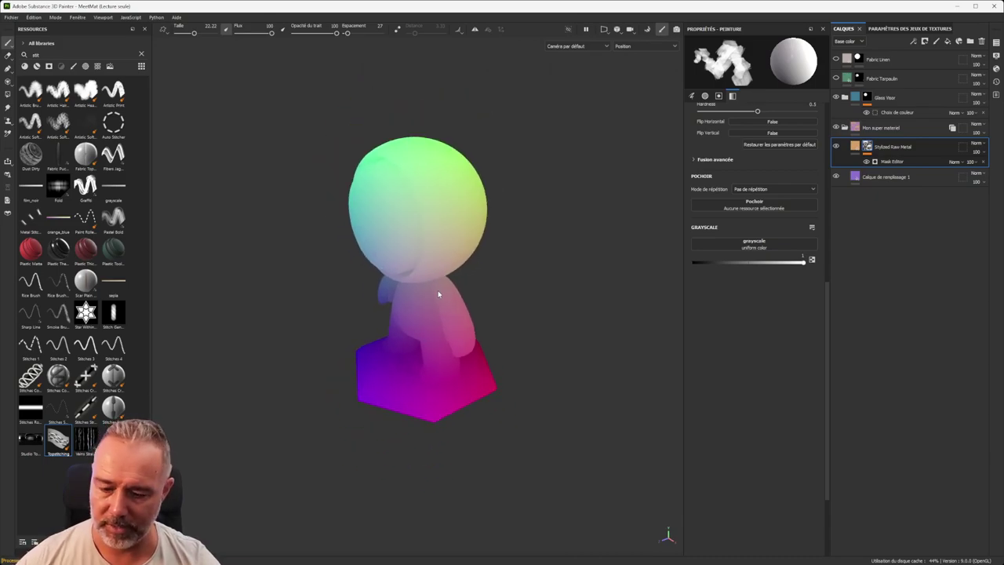
Step: Display the Thickness mesh map and examine it on the head, arms and torso
key(b)
alt+drag(426, 221, 429, 295)
alt+drag(437, 421, 441, 314)
scroll(419, 395, up, 2)
scroll(419, 395, down, 2)
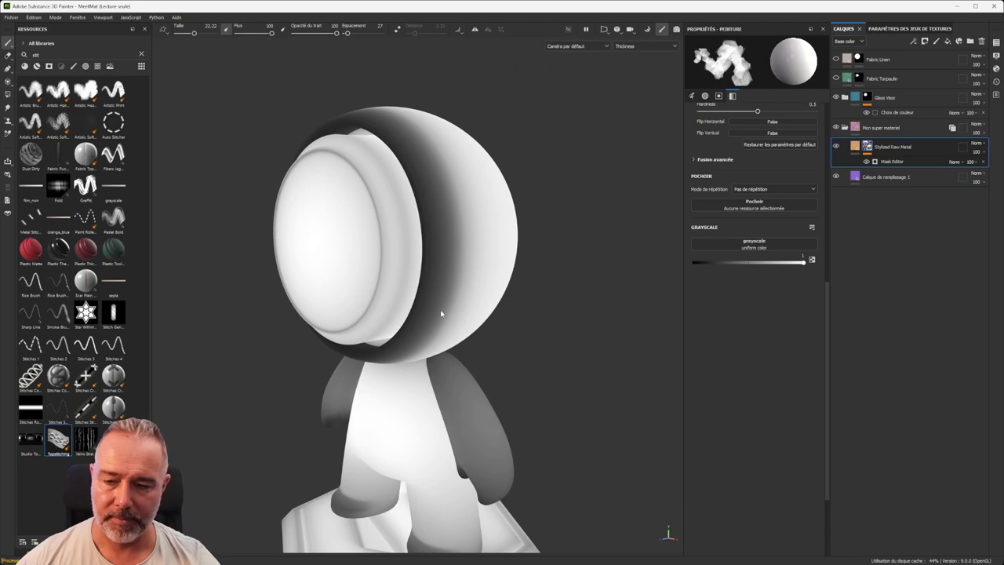
Step: Step through the Height mesh map to Bent normals and examine the colors on the body and base
key(b)
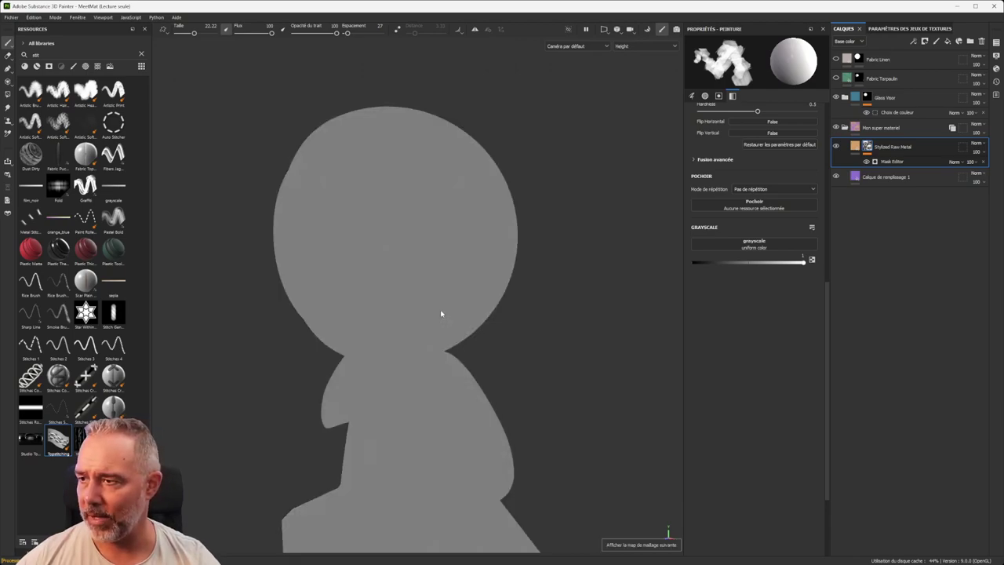
scroll(441, 314, down, 3)
key(b)
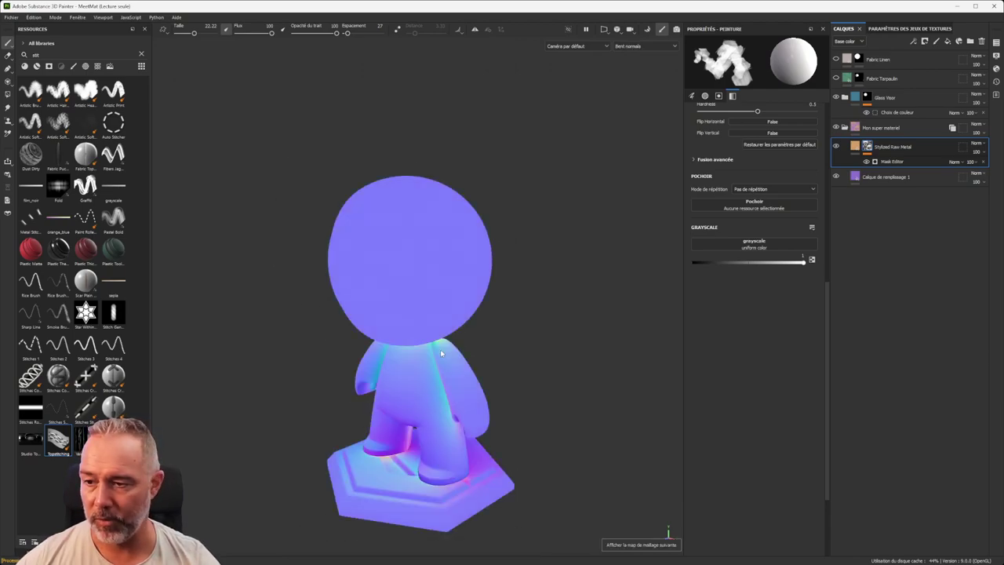
alt+drag(440, 348, 528, 286)
scroll(448, 291, up, 5)
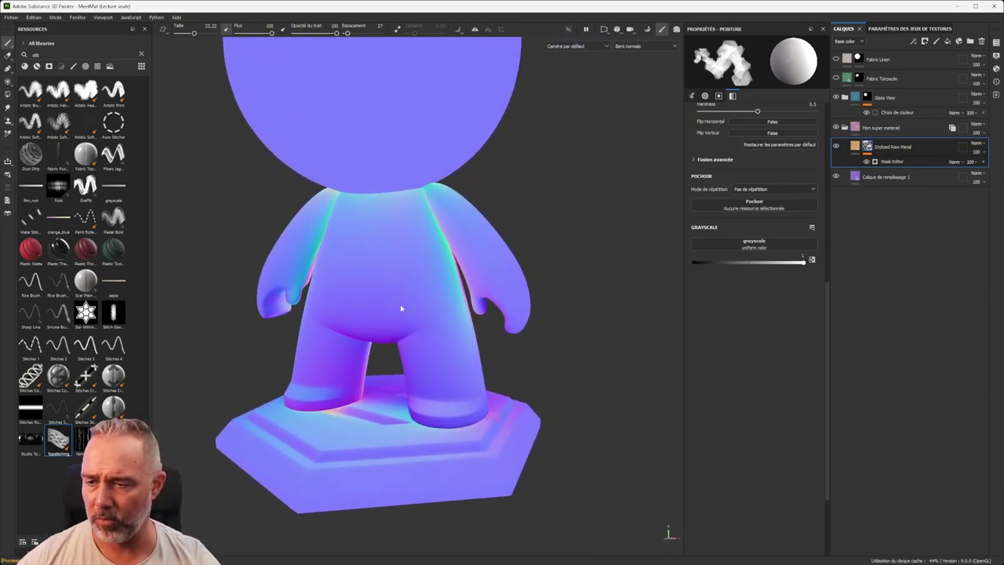
scroll(401, 308, down, 4)
alt+drag(408, 337, 401, 359)
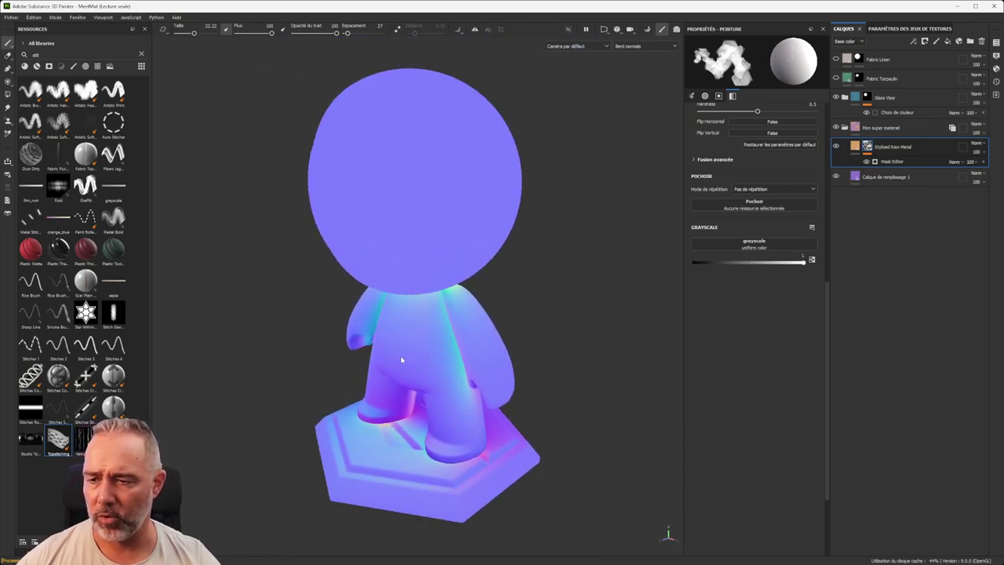
scroll(401, 359, down, 3)
alt+middle_drag(400, 359, 385, 334)
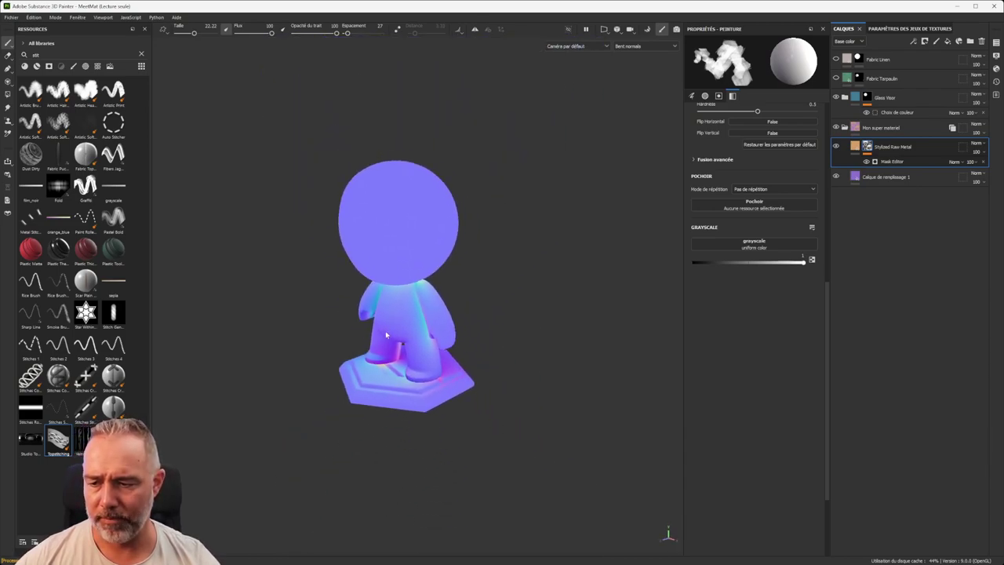
scroll(385, 334, up, 3)
alt+drag(385, 334, 400, 355)
Step: Show the Opacity mesh map on the character and cycle on to the Normal map
key(b)
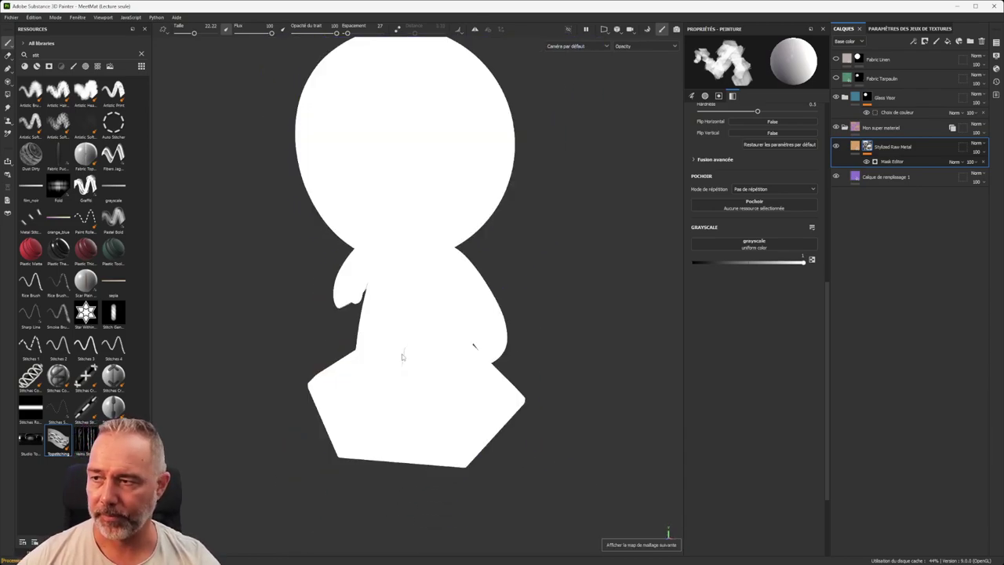
scroll(505, 231, down, 3)
scroll(468, 241, up, 3)
scroll(462, 243, down, 3)
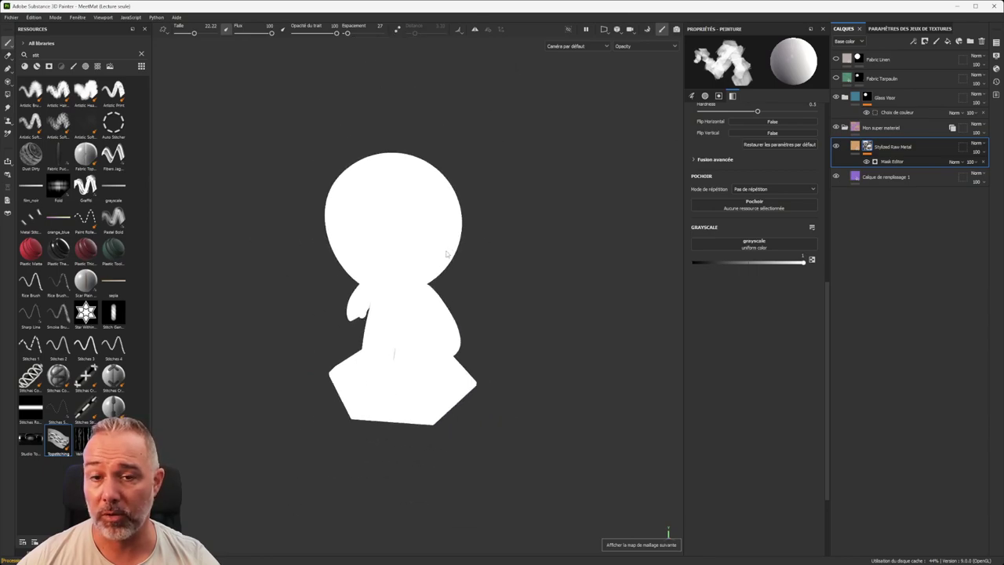
key(b)
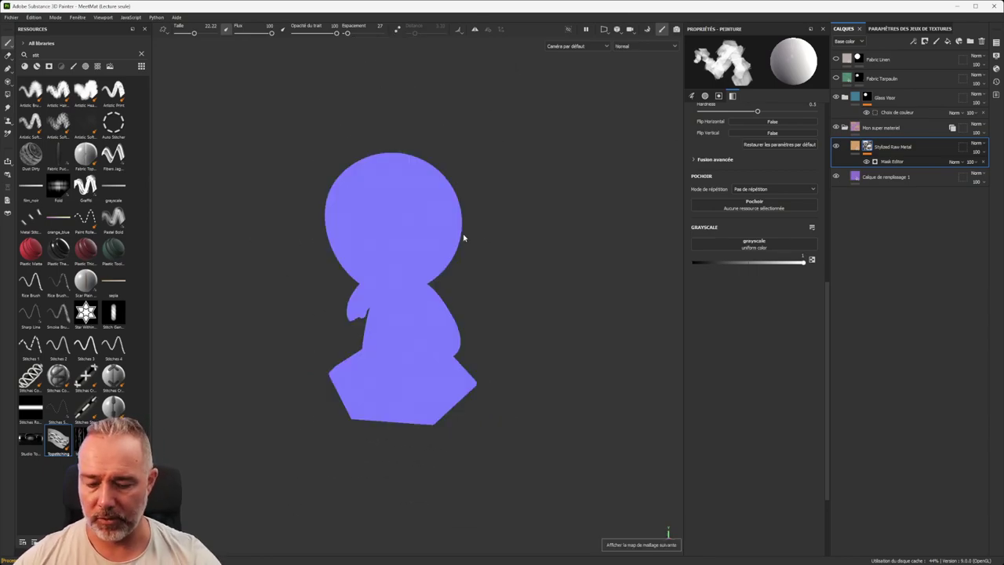
Step: Return the viewport to the Material display and frame the textured character
key(m)
alt+middle_drag(373, 300, 417, 271)
scroll(420, 268, up, 3)
scroll(420, 268, down, 2)
scroll(430, 263, up, 2)
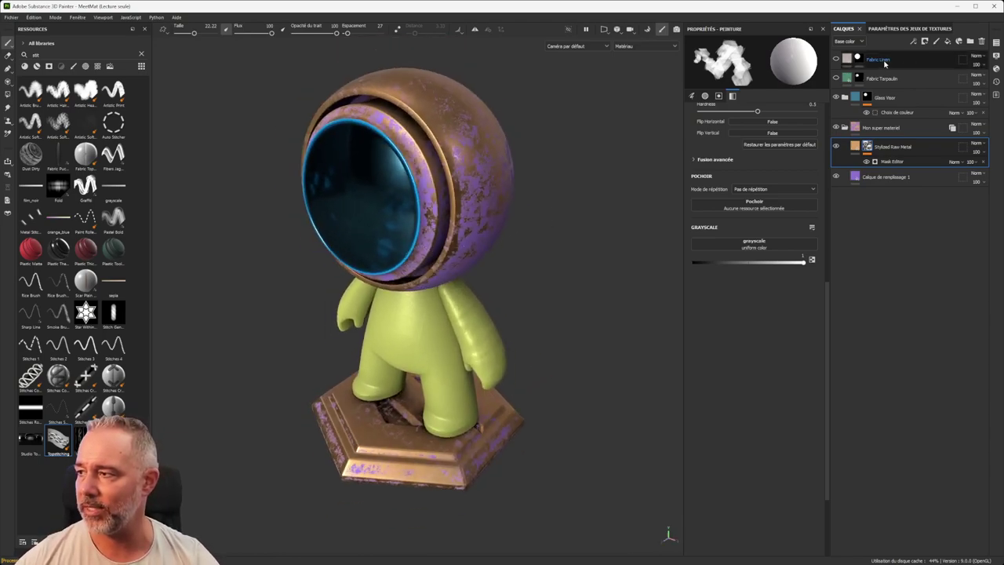
Step: Delete all layers from the texture set of the head and base and from the body's texture set
click(883, 63)
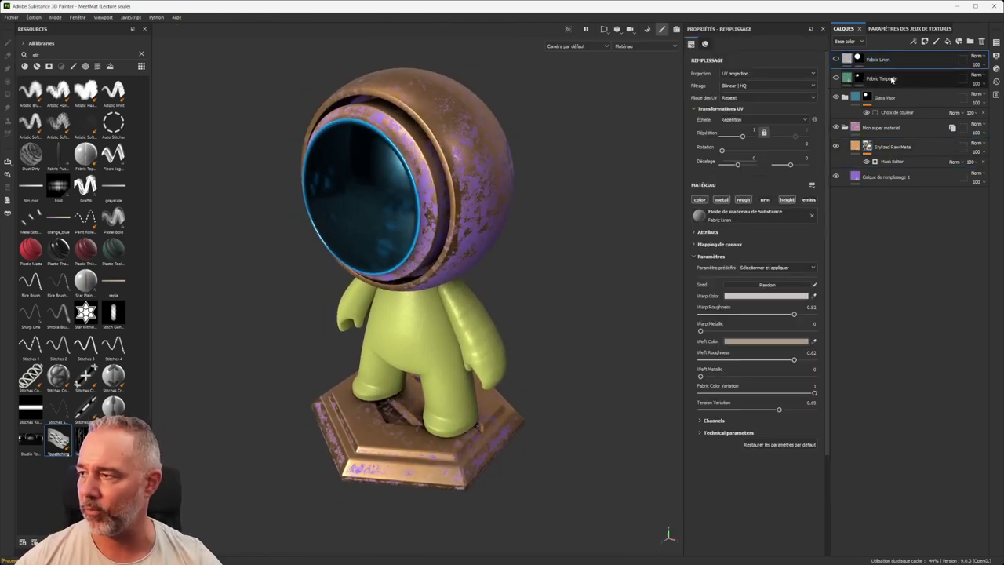
shift+click(896, 177)
key(Delete)
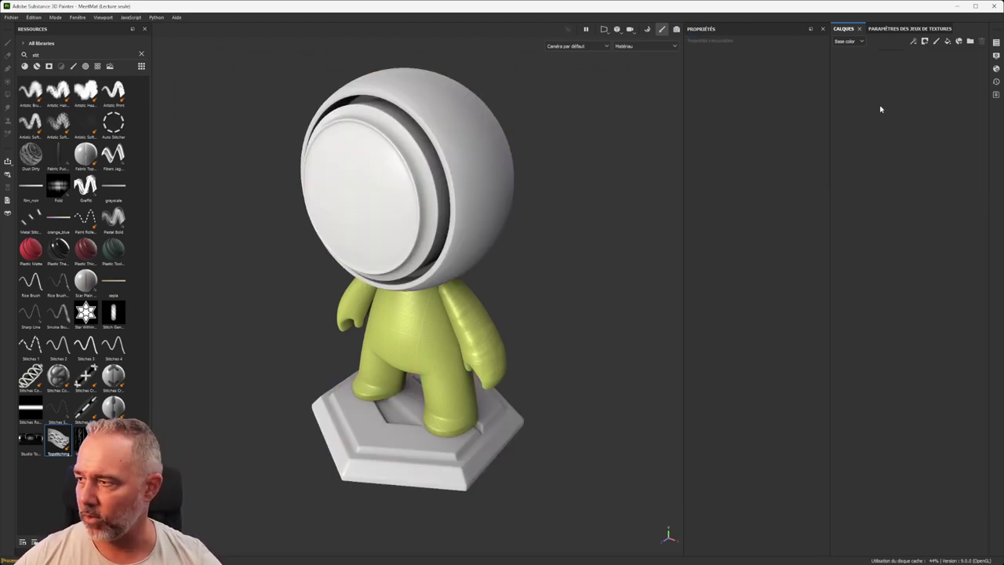
shift+click(907, 102)
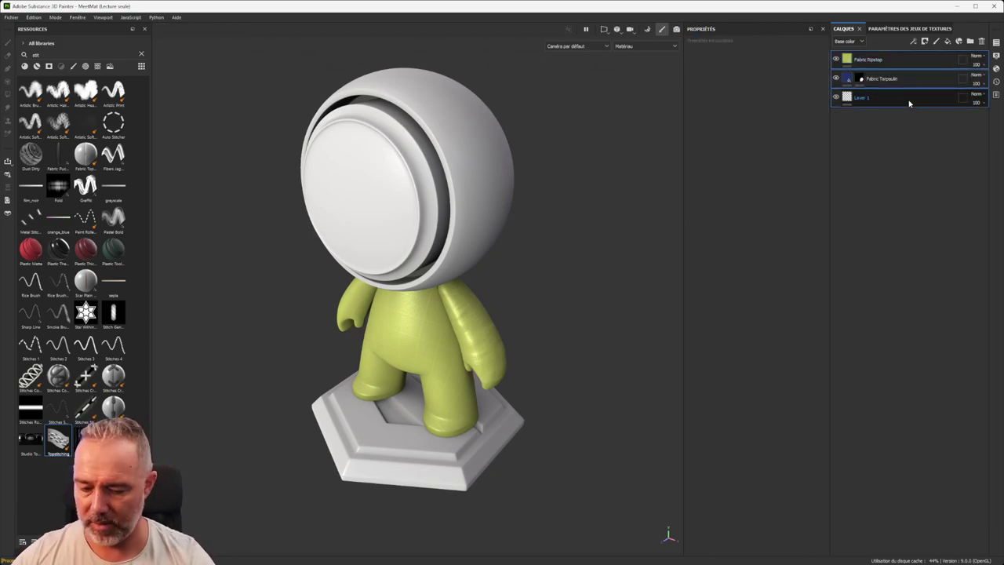
key(Delete)
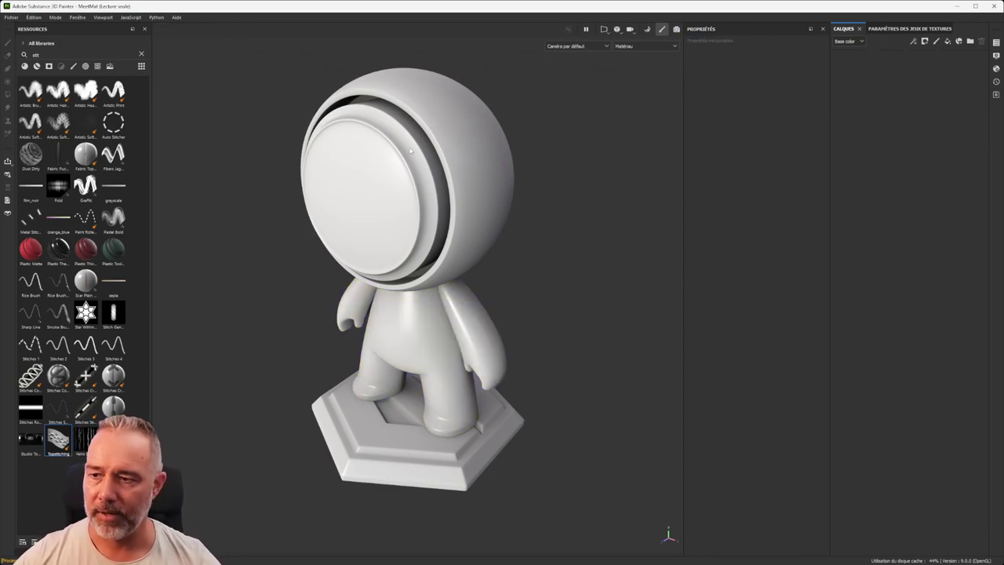
alt+middle_drag(393, 168, 426, 198)
scroll(426, 198, up, 3)
scroll(426, 199, down, 3)
mouse_move(425, 199)
alt+mouse_down()
mouse_move(471, 196)
mouse_move(385, 218)
mouse_move(428, 204)
alt+mouse_up()
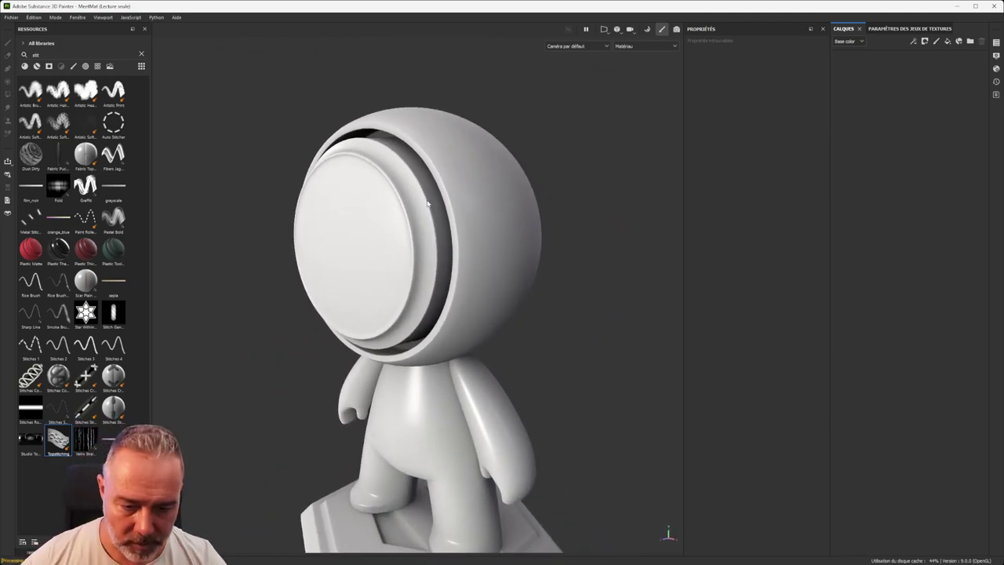
alt+middle_drag(424, 208, 411, 164)
alt+drag(412, 165, 418, 201)
alt+right_drag(419, 202, 393, 169)
alt+middle_drag(393, 168, 393, 236)
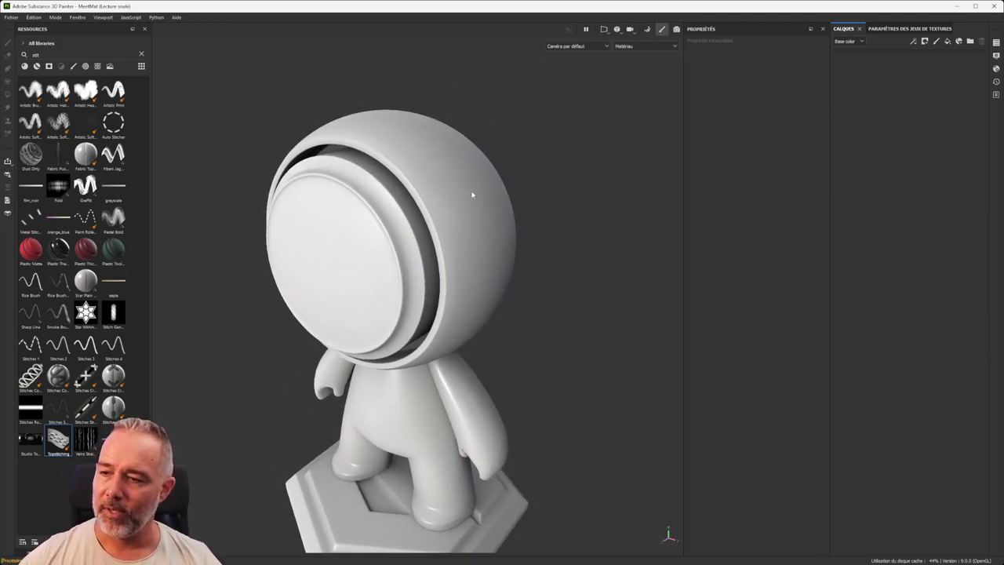
alt+drag(402, 222, 424, 213)
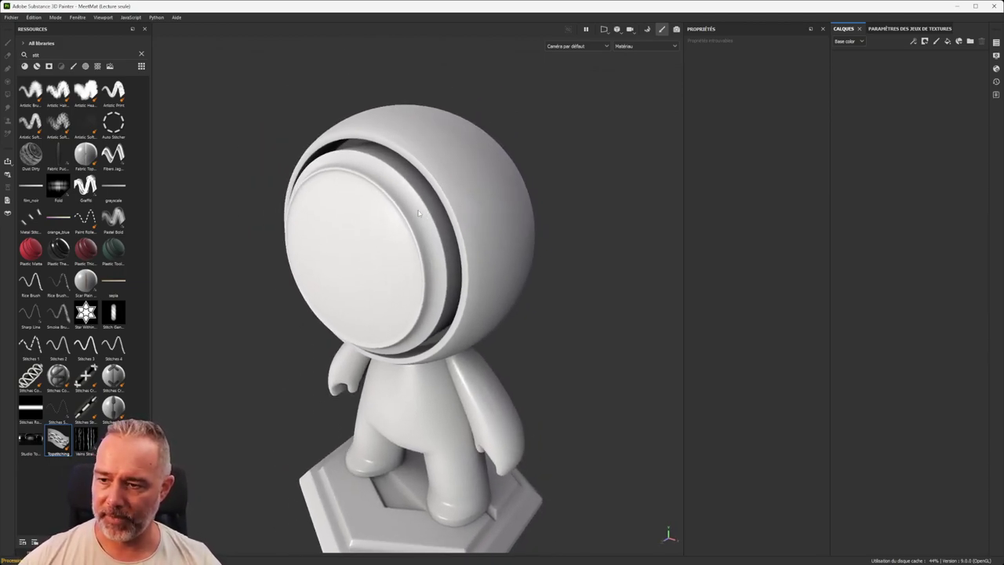
Step: Add a fill layer to the head's texture set and set its base color to a coral pink
click(947, 41)
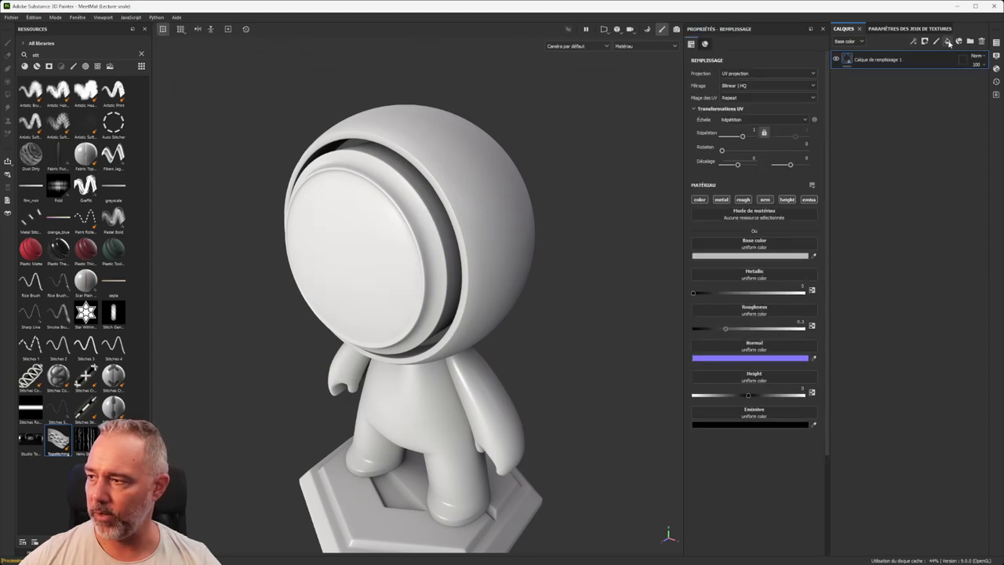
click(744, 256)
drag(616, 314, 587, 287)
click(646, 253)
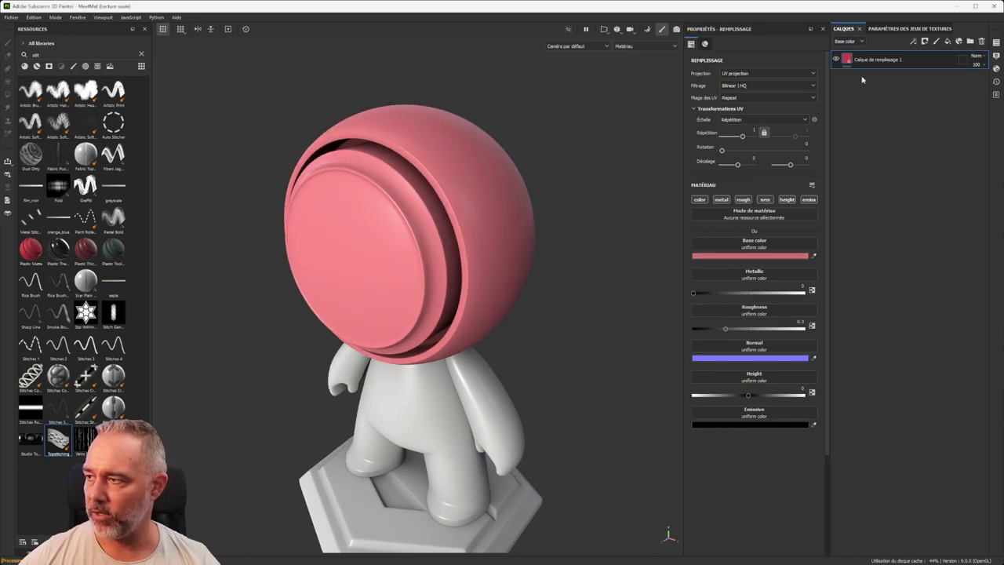
Step: Duplicate the coral fill layer on the head and set the copy's base color to light green
key(ctrl+d)
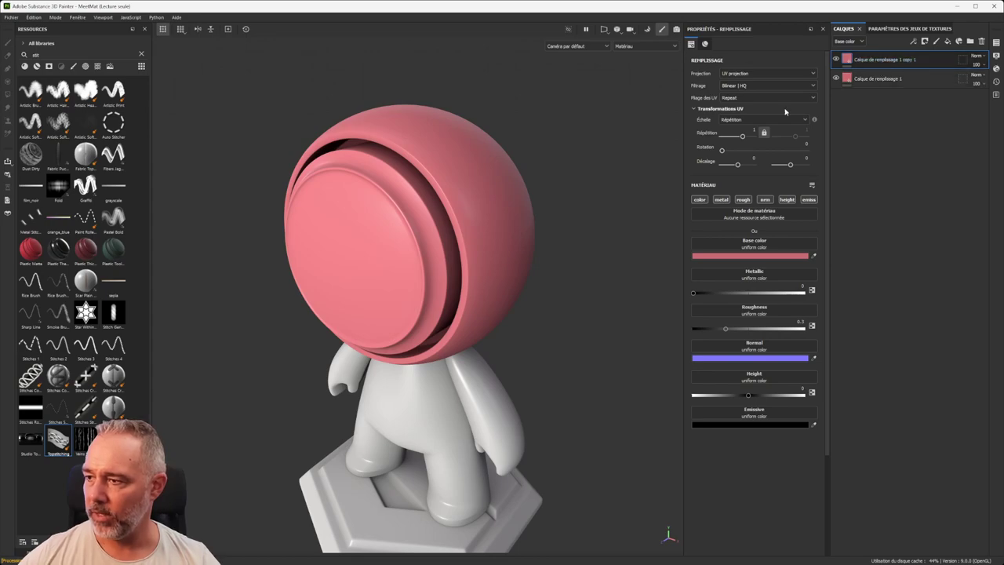
click(752, 256)
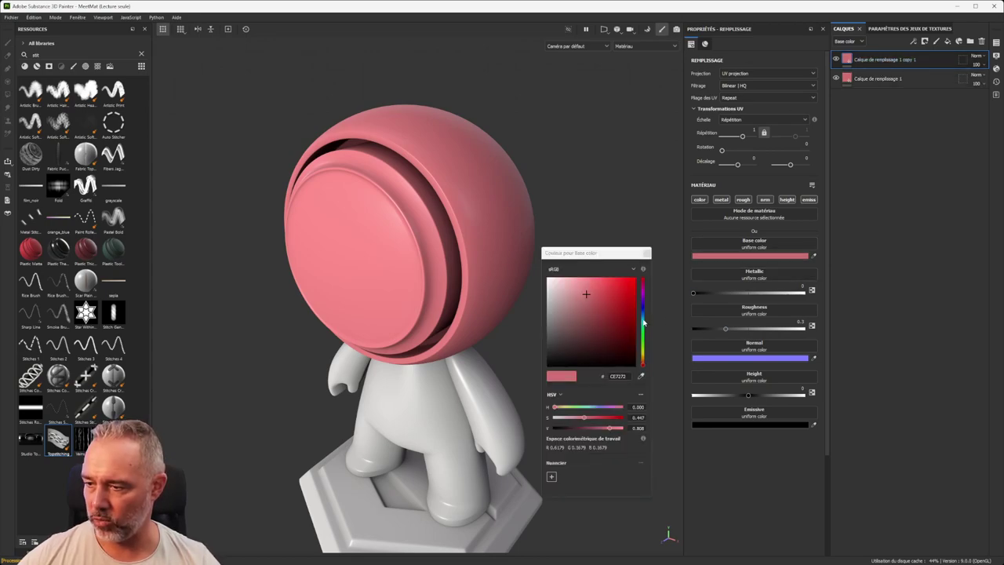
drag(643, 321, 643, 338)
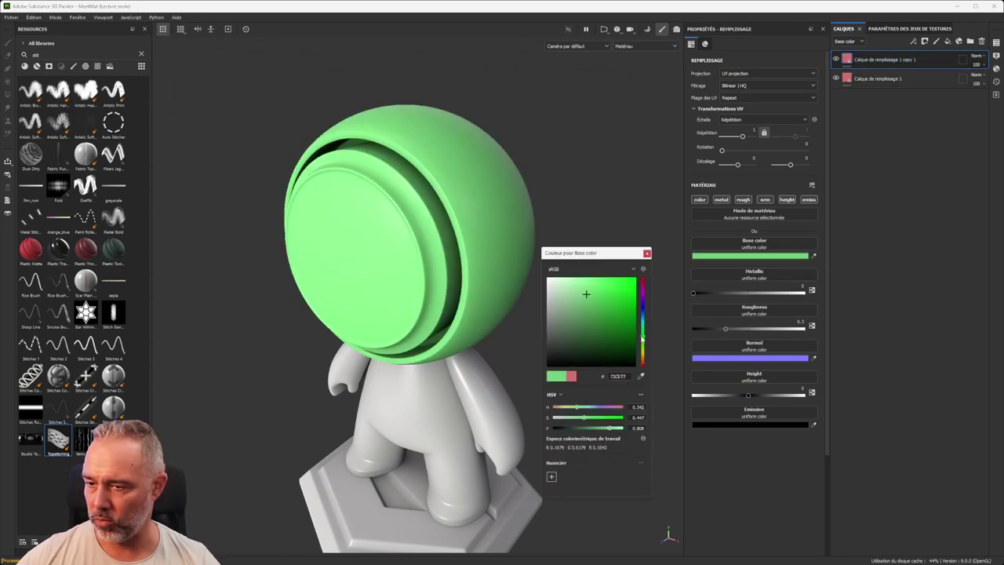
click(647, 253)
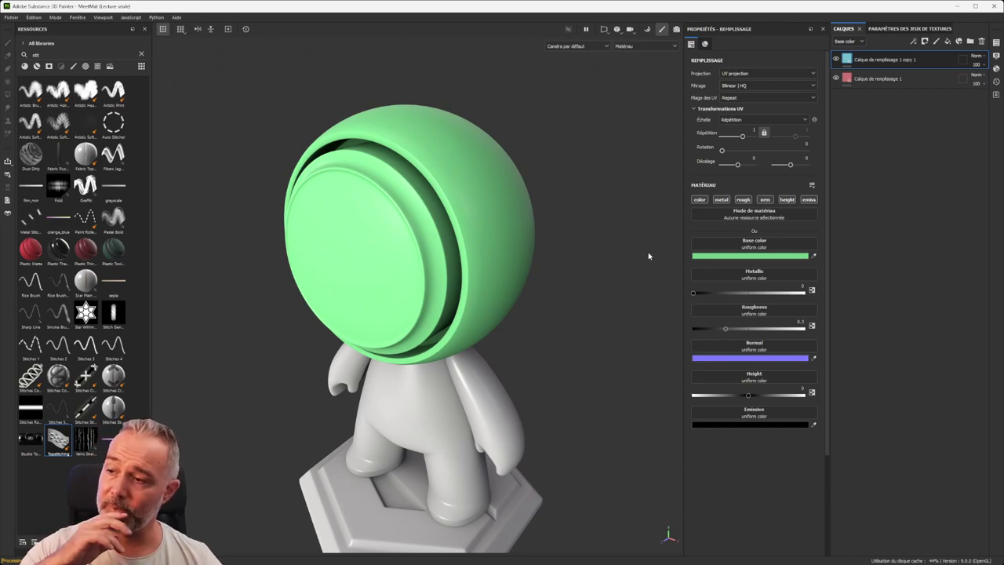
Step: Show the Position mesh map on the character and examine its color gradient across the head, body and base from several angles
alt+drag(433, 271, 410, 177)
alt+drag(390, 422, 358, 201)
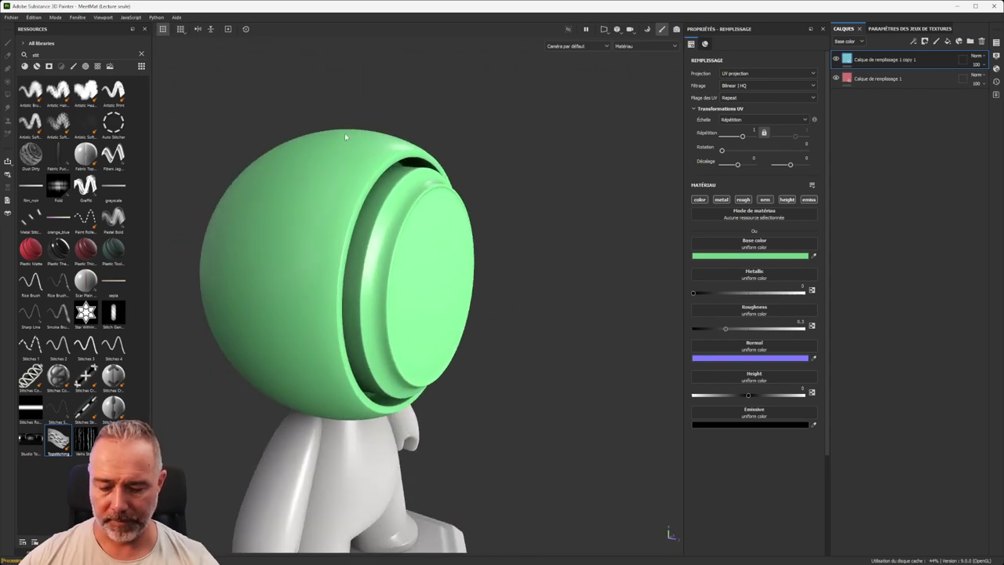
key(b)
key(b)
key(b)
key(b)
key(b)
key(b)
alt+drag(351, 362, 352, 293)
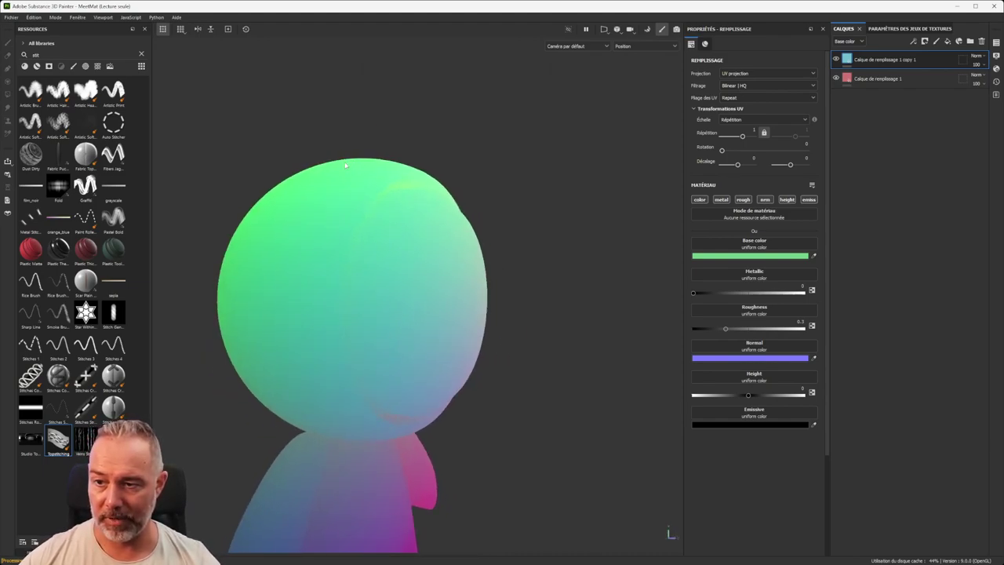
alt+drag(344, 433, 332, 259)
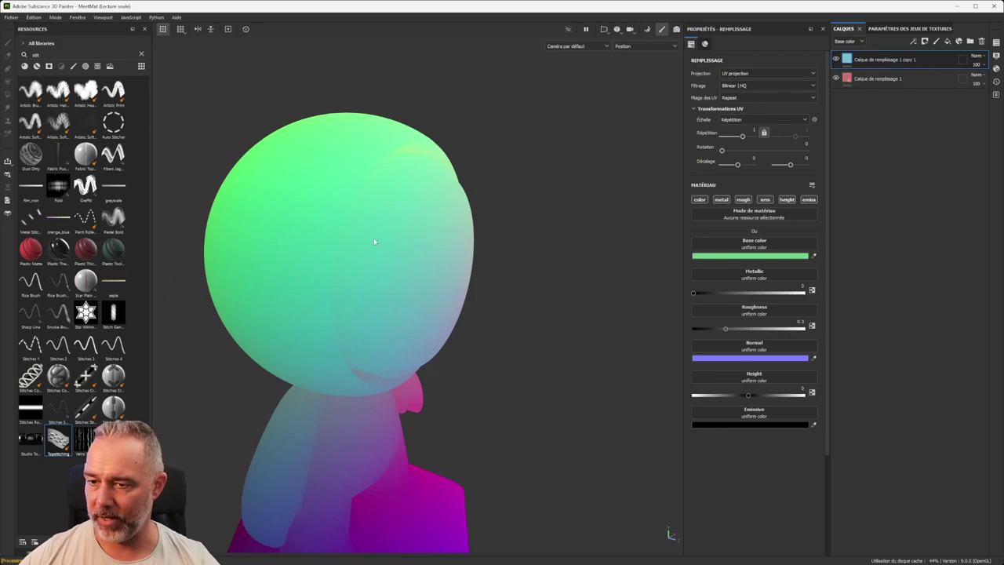
alt+middle_drag(338, 264, 350, 245)
alt+drag(350, 247, 294, 199)
Step: Return the viewport to the Material display and face the front of the head
key(m)
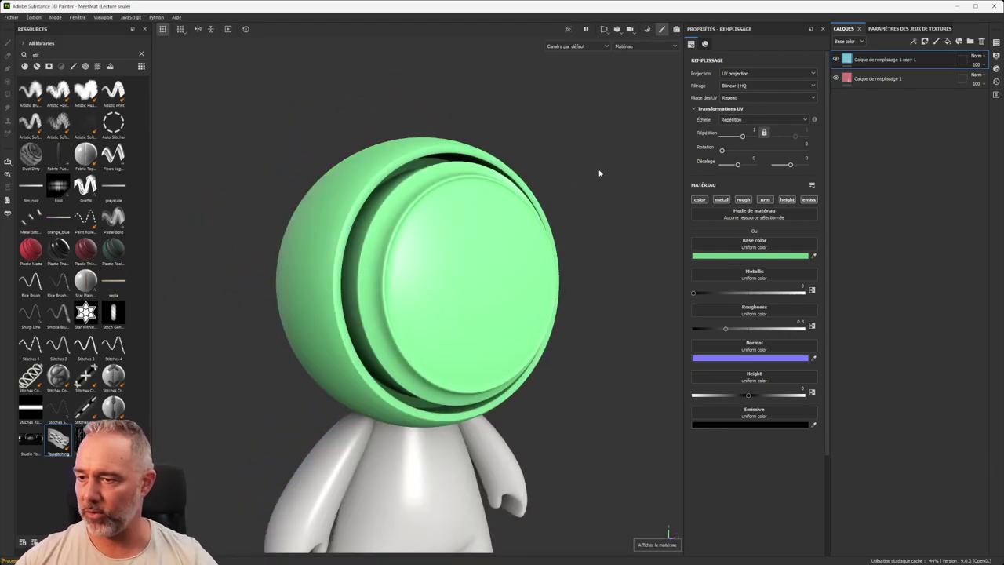
alt+middle_drag(469, 250, 446, 260)
alt+drag(520, 213, 441, 216)
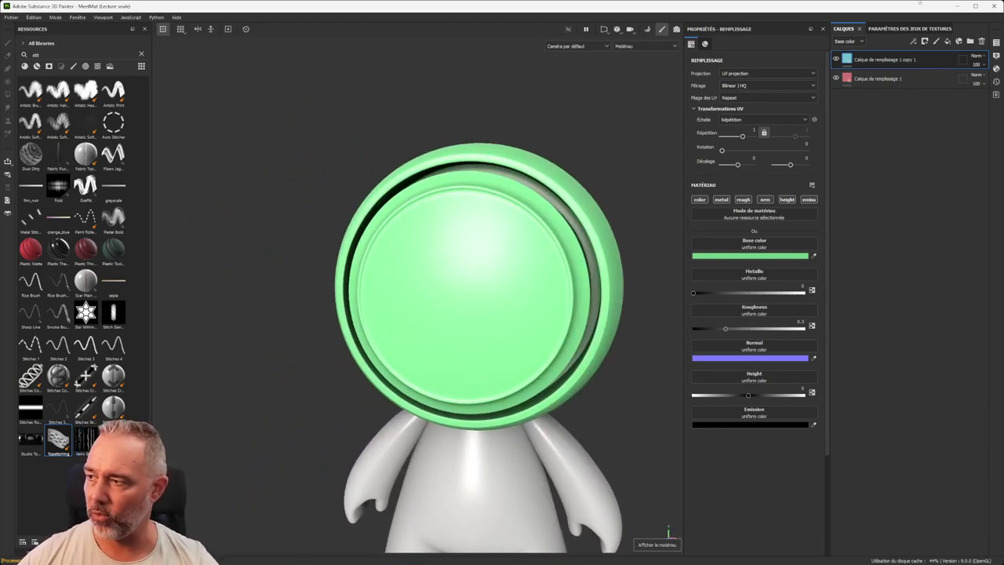
Step: Add a black mask to the green fill layer
right_click(848, 61)
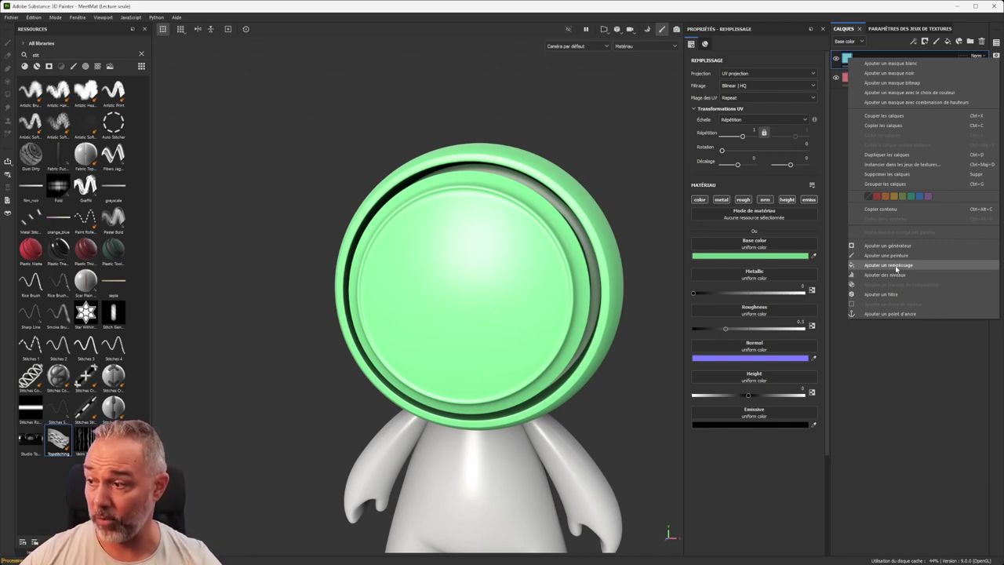
click(907, 349)
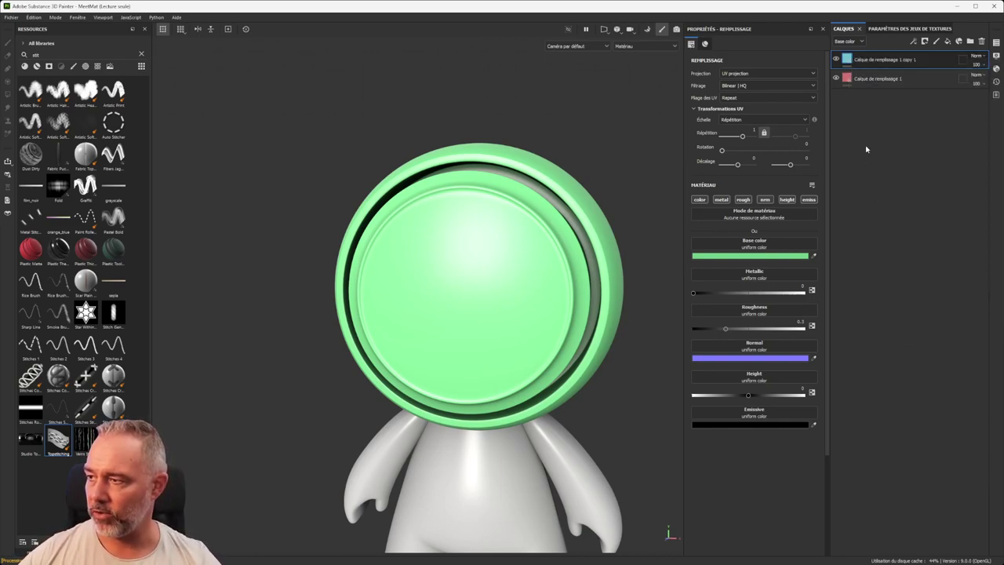
right_click(881, 63)
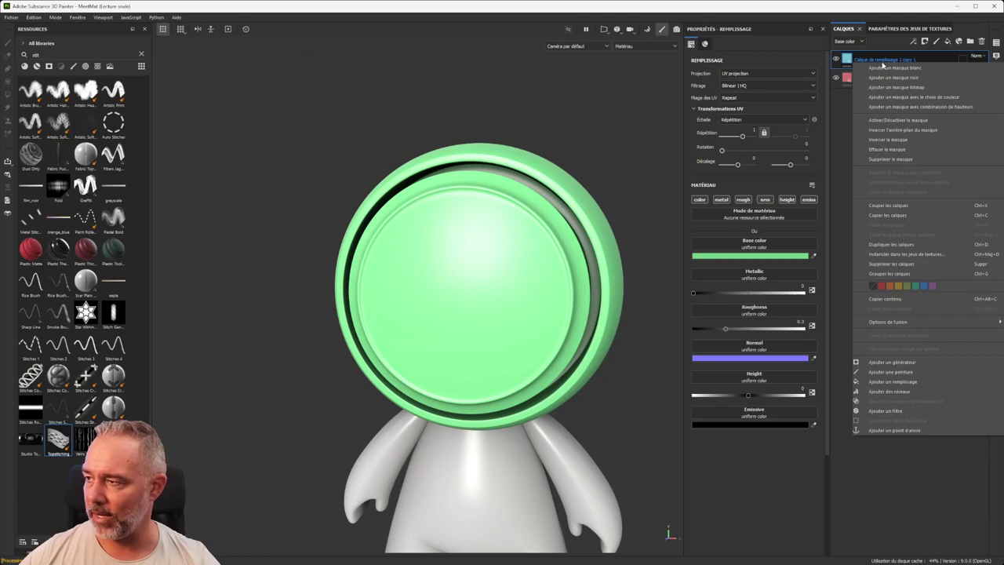
click(900, 79)
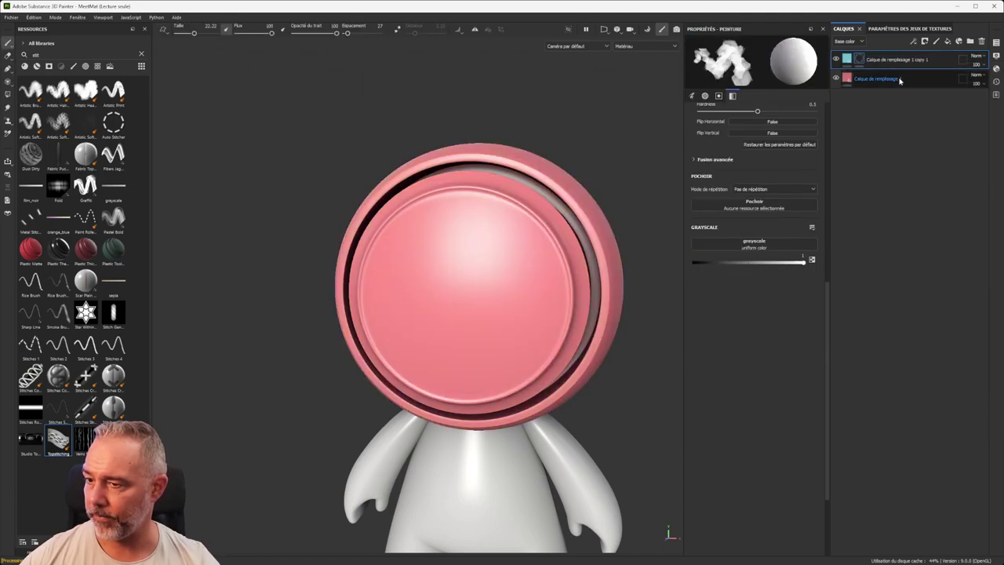
Step: Add a generator to the green layer's black mask and choose 3D Linear Gradient for it
right_click(859, 59)
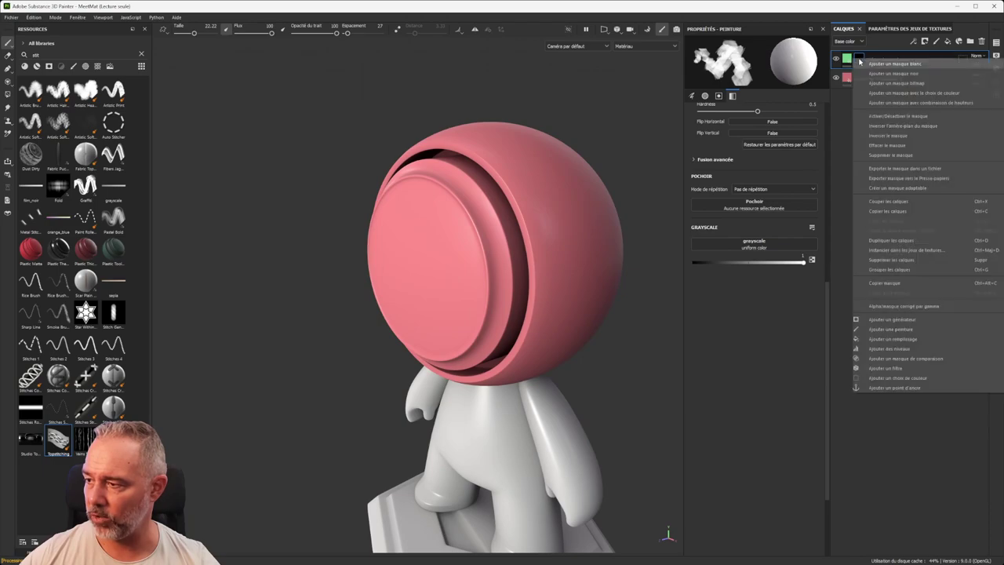
click(895, 320)
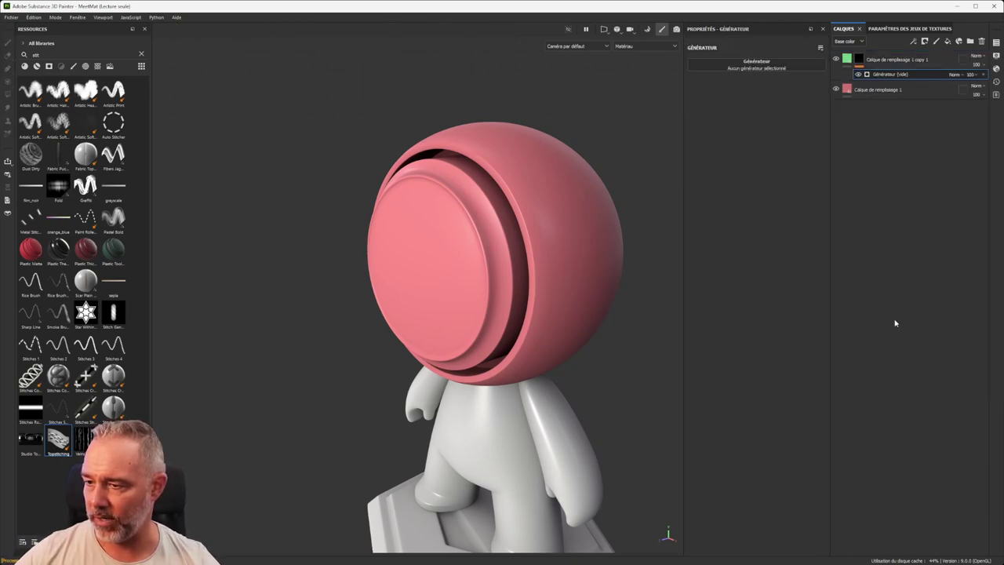
click(785, 66)
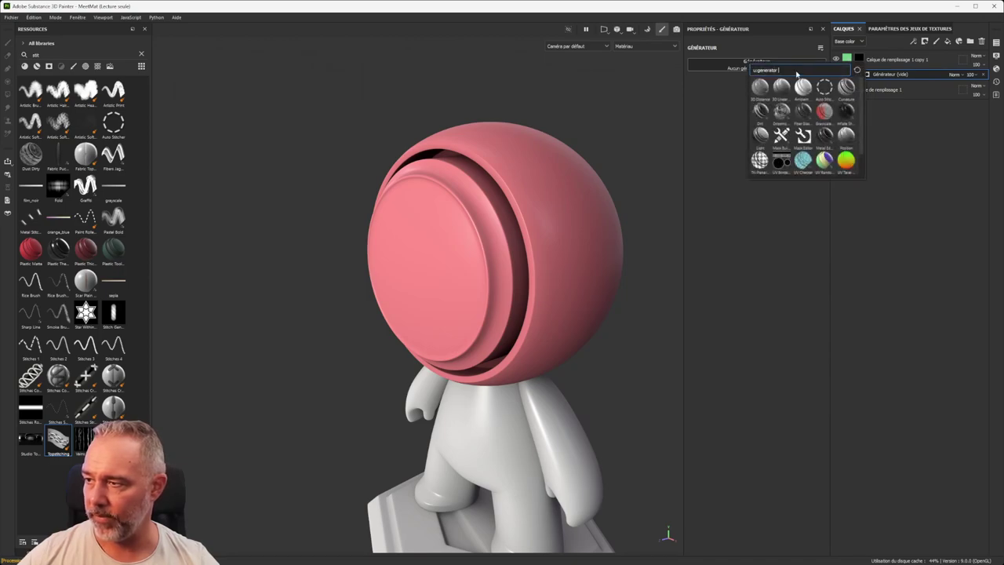
text(grad)
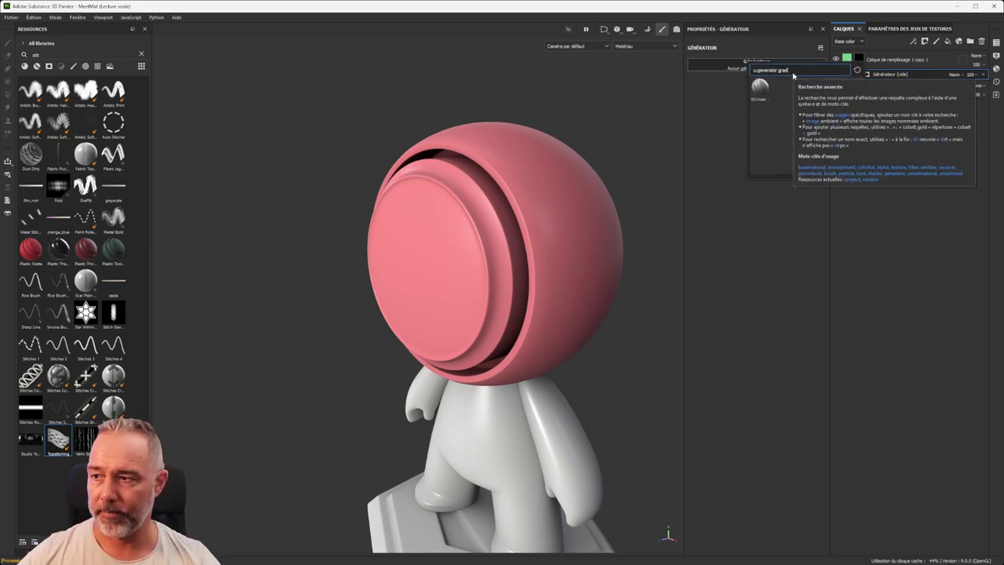
click(759, 88)
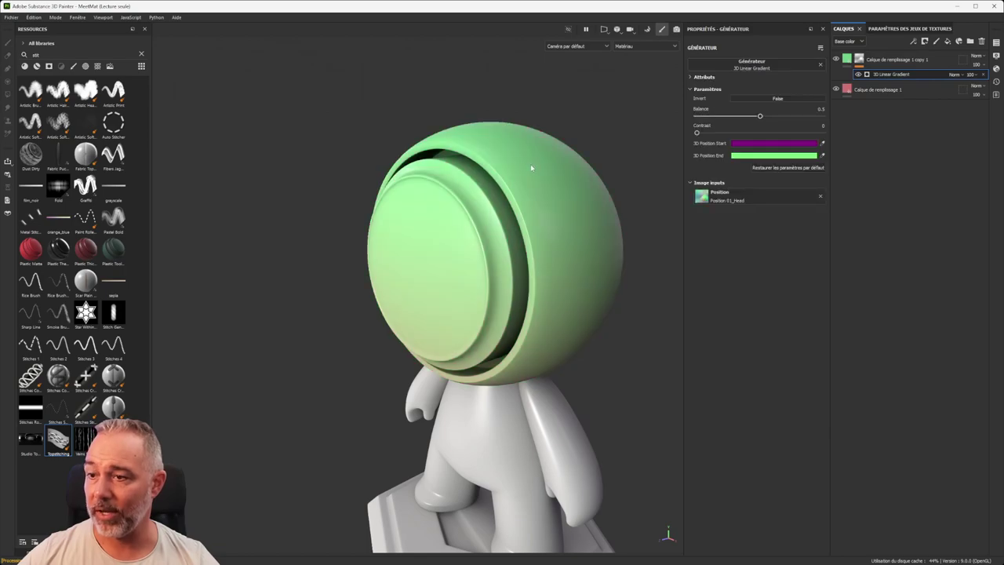
Step: Sample the Position map's cyan on the face as 3D Position Start and its yellow-green at the back of the head as 3D Position End
alt+drag(530, 165, 485, 181)
mouse_move(439, 215)
alt+mouse_down()
mouse_move(615, 225)
mouse_move(399, 217)
mouse_move(424, 212)
alt+mouse_up()
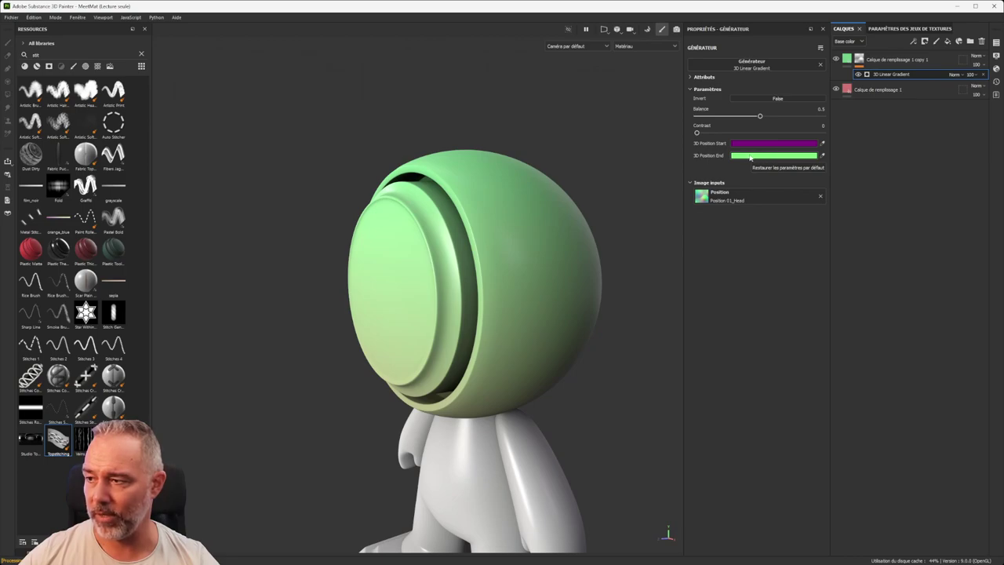
alt+drag(523, 214, 463, 210)
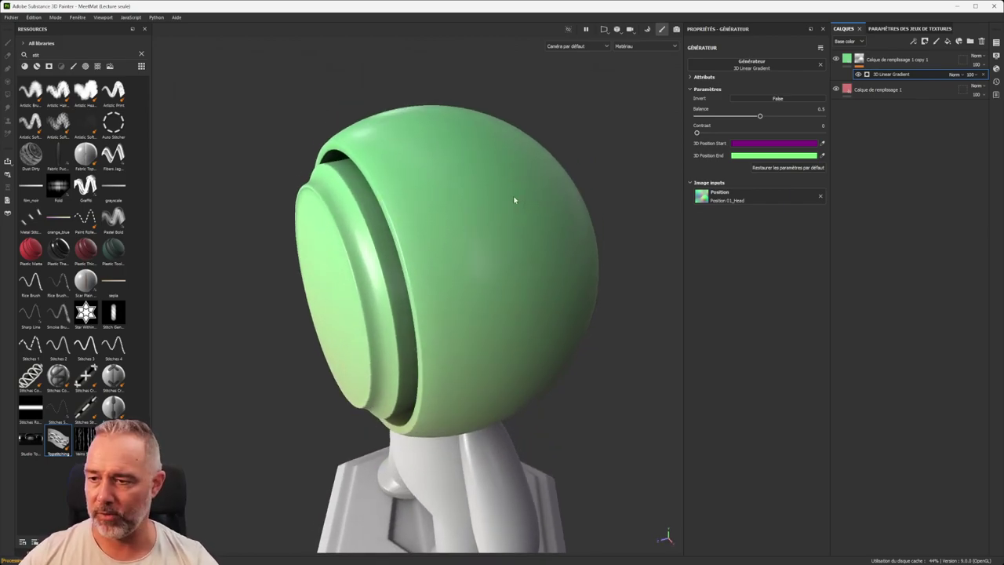
key(b)
scroll(508, 204, down, 2)
alt+middle_drag(472, 215, 446, 201)
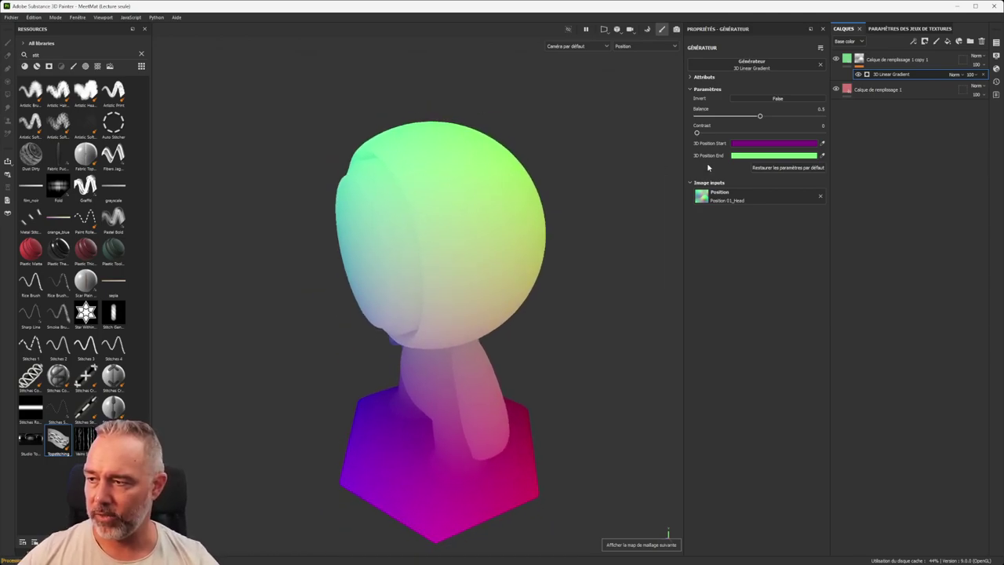
click(353, 253)
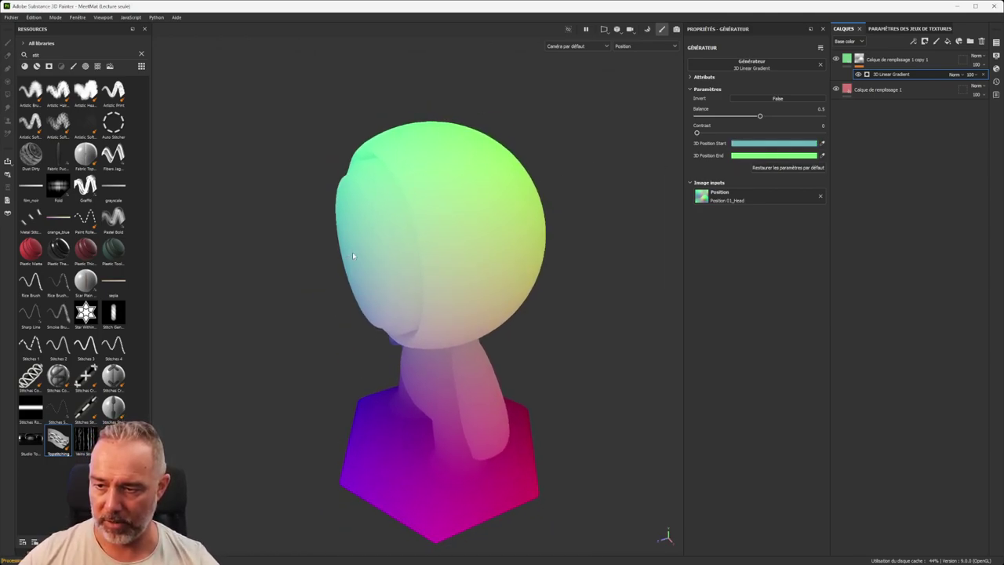
click(823, 156)
click(543, 217)
key(m)
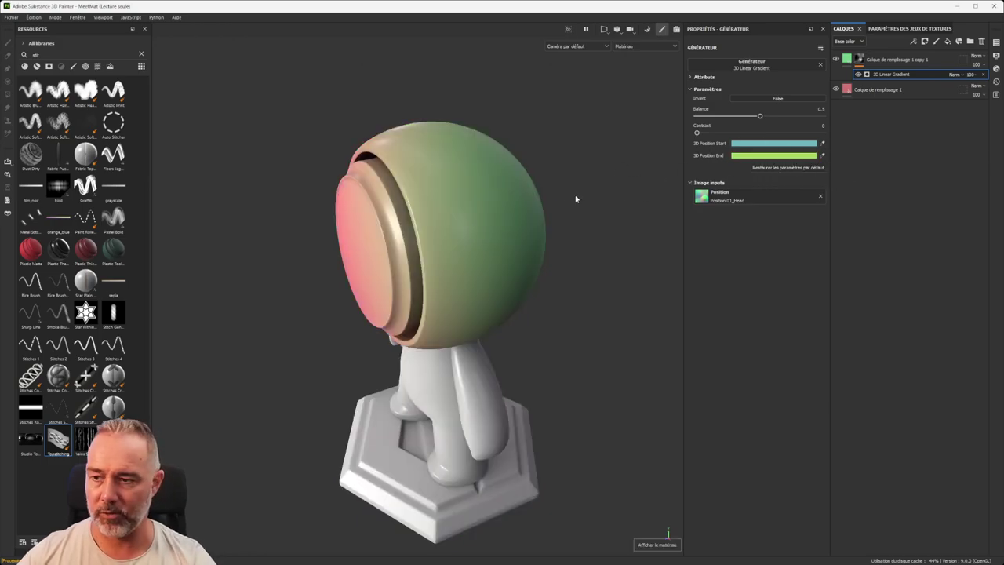
Step: Sample the Position map's green near the crown of the head as the gradient's 3D Position Start color
alt+drag(525, 211, 764, 223)
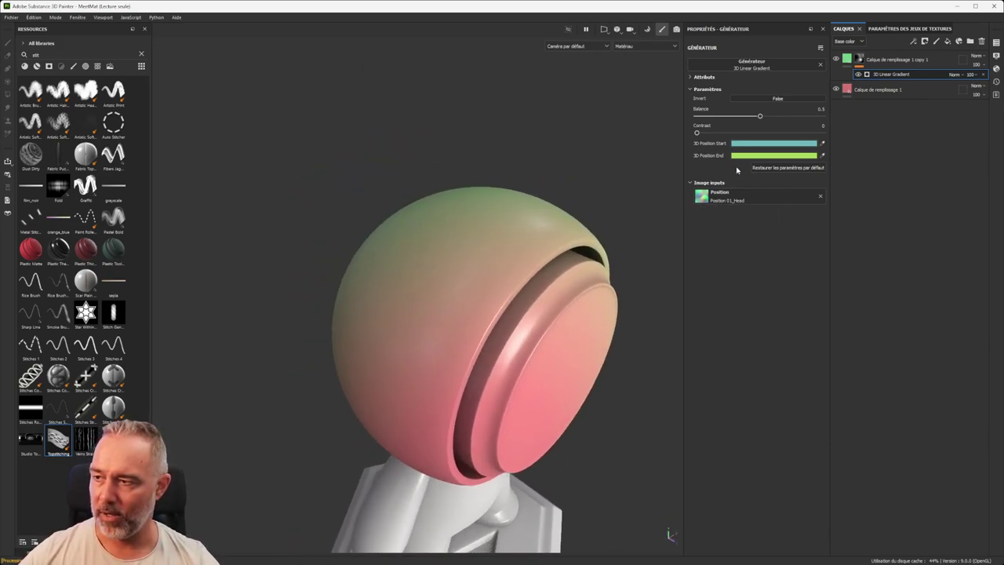
alt+drag(453, 301, 361, 260)
alt+middle_drag(554, 304, 428, 216)
scroll(428, 216, down, 3)
alt+drag(446, 185, 549, 181)
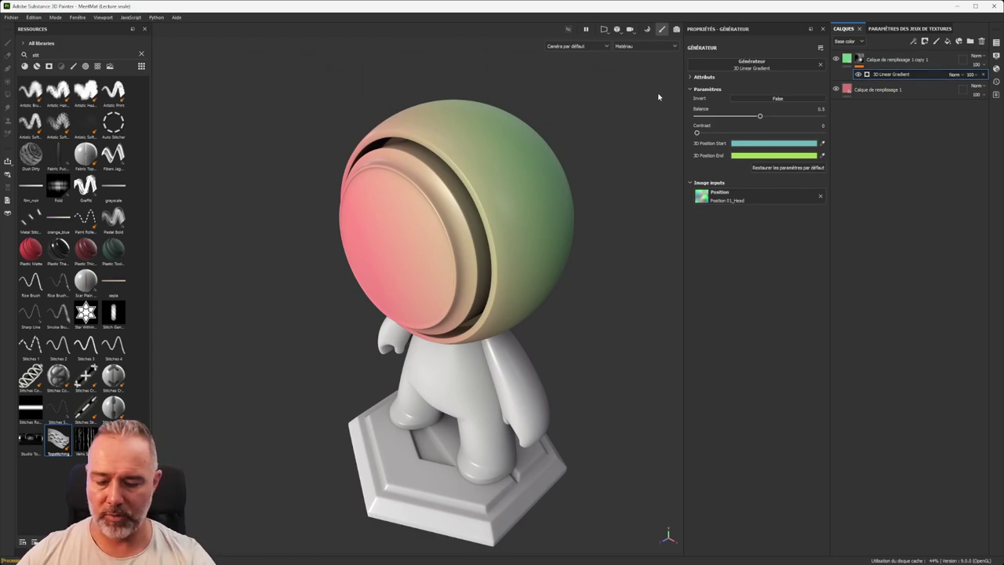
key(b)
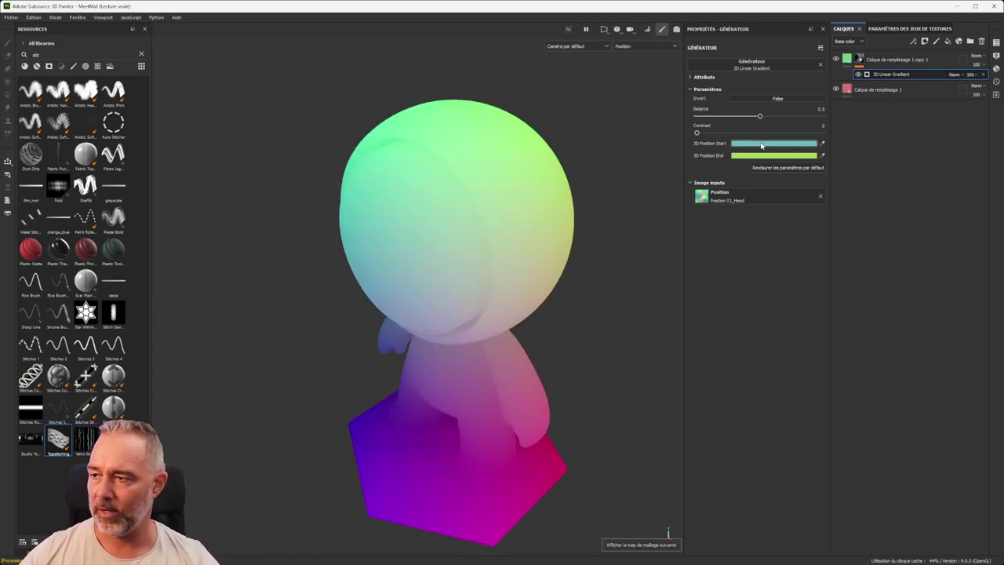
click(822, 143)
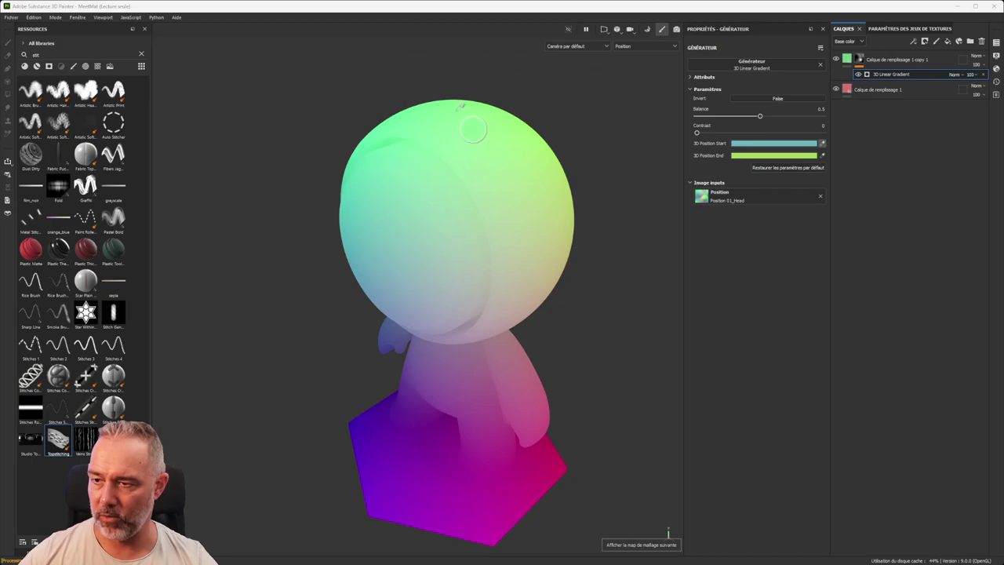
click(505, 212)
alt+middle_drag(499, 330, 489, 206)
alt+drag(474, 290, 462, 160)
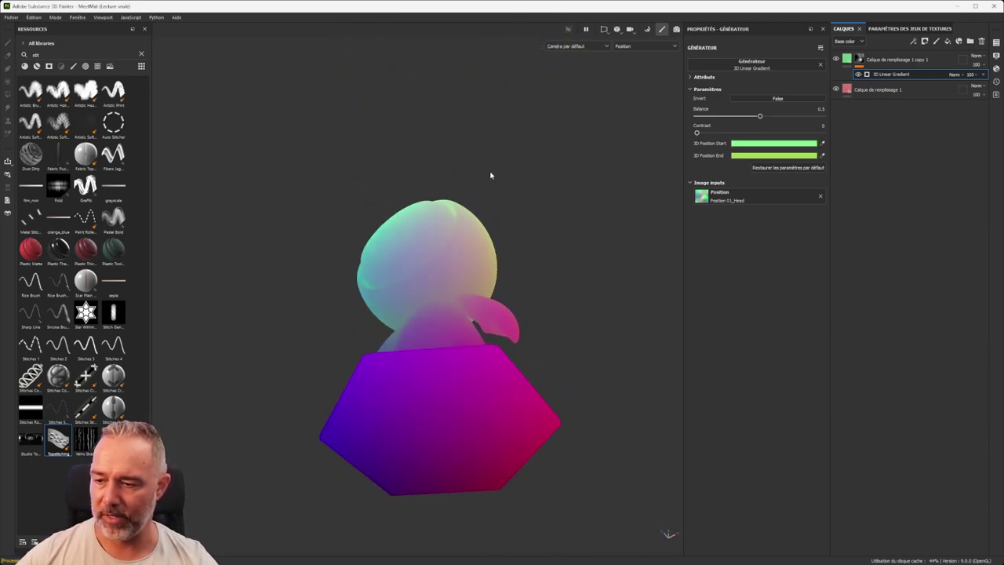
Step: Sample the purple under the hexagonal base as the 3D Position End color and return to the Material display
click(822, 155)
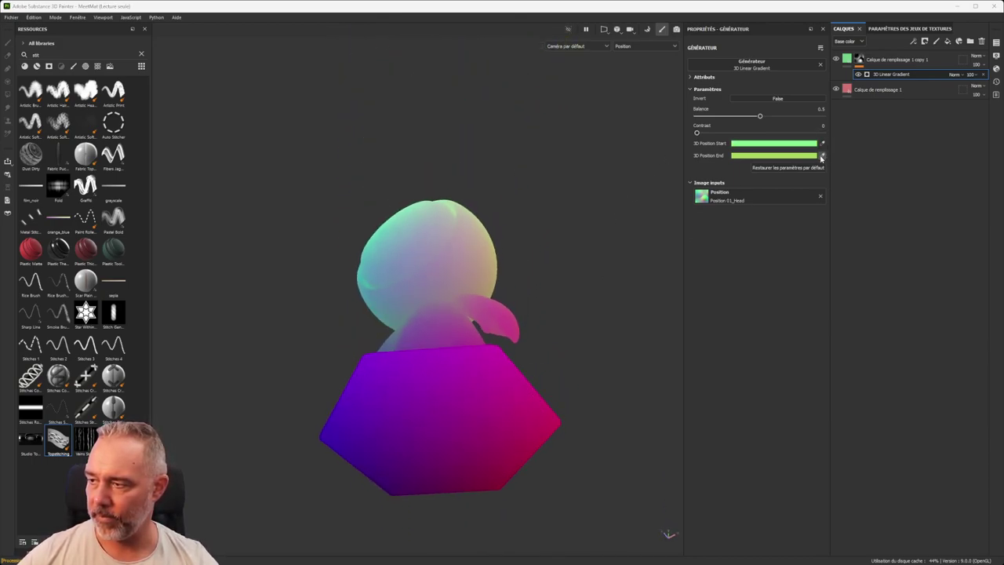
click(442, 430)
alt+drag(471, 365, 556, 217)
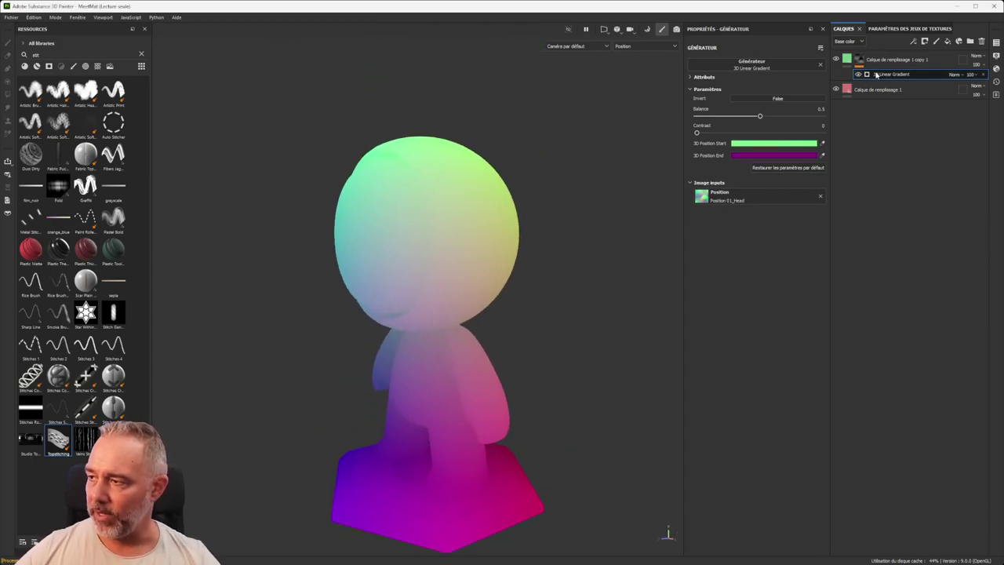
key(m)
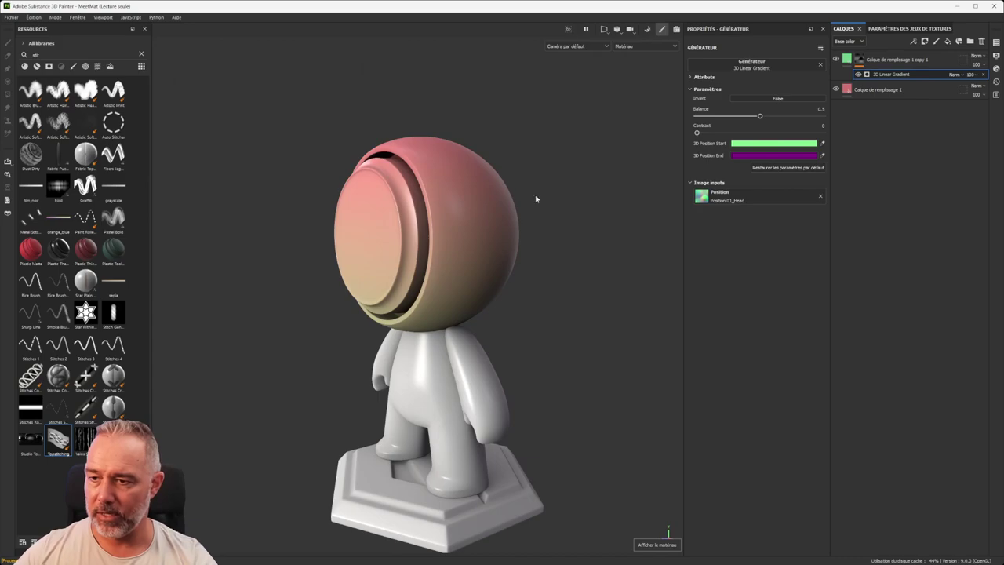
Step: Group the green and coral fill layers into one folder
click(916, 53)
ctrl+click(910, 90)
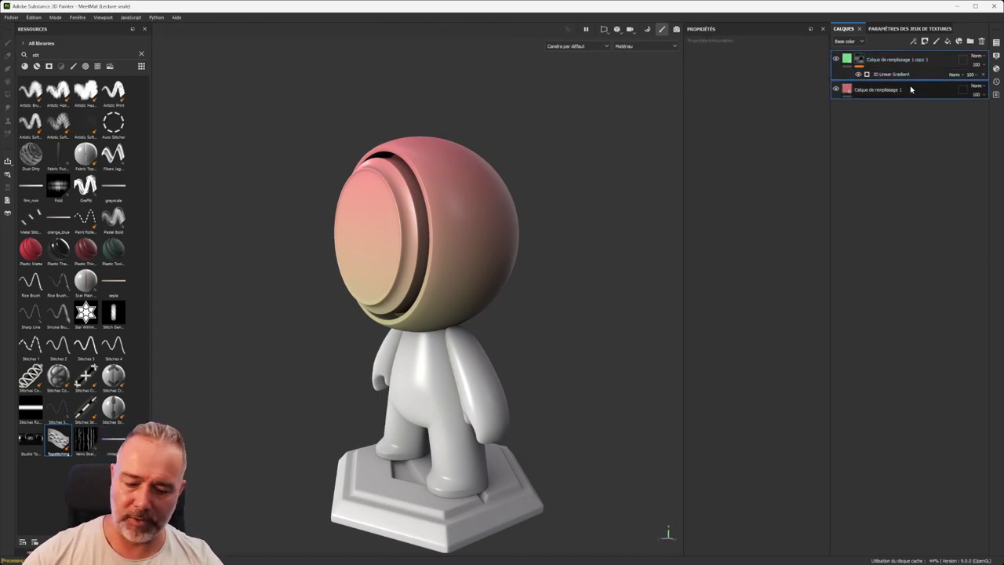
key(ctrl+g)
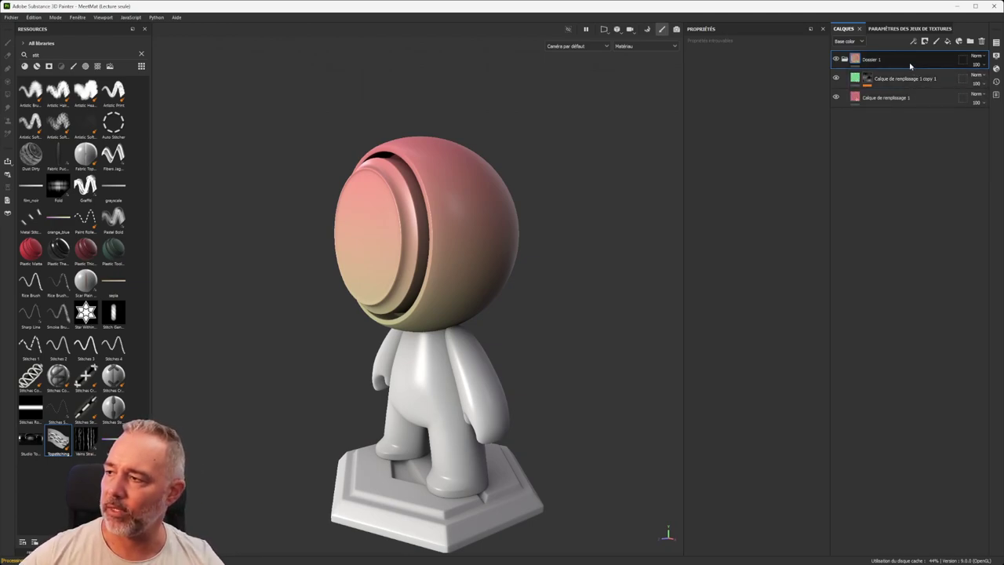
Step: Instance the folder of fill layers across the 02_Body and 03_Base texture sets
right_click(910, 67)
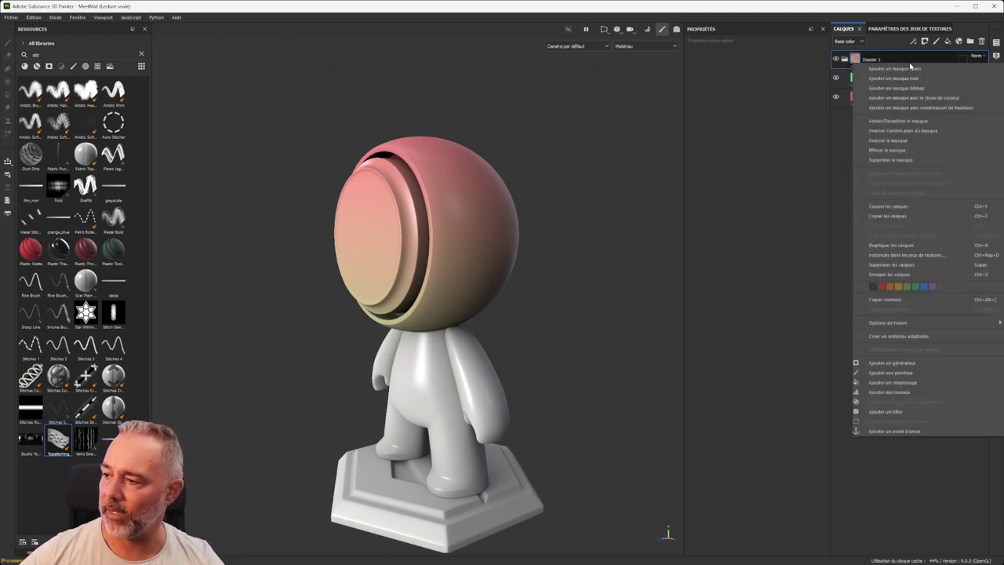
click(935, 260)
click(447, 262)
click(446, 271)
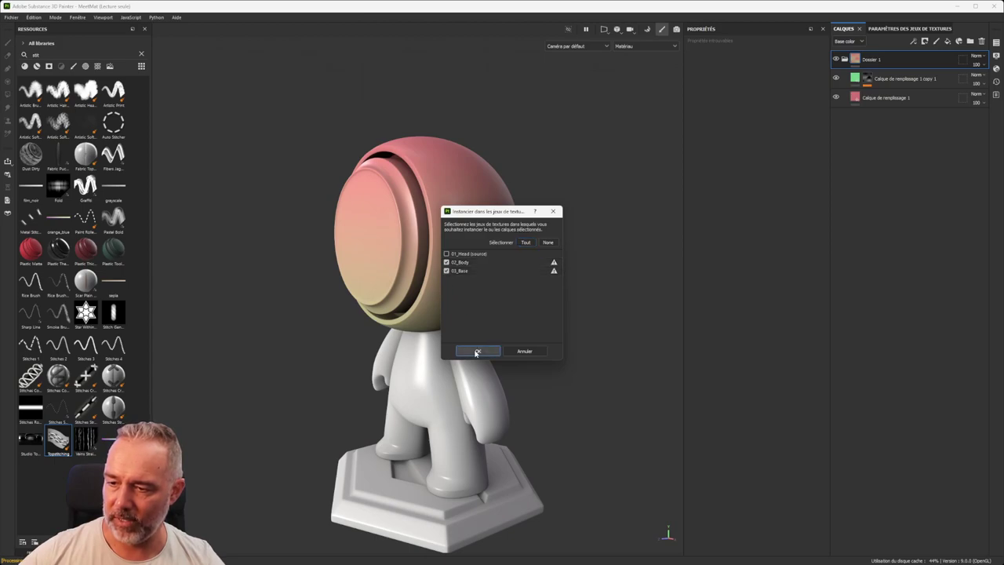
click(478, 351)
alt+drag(416, 326, 443, 218)
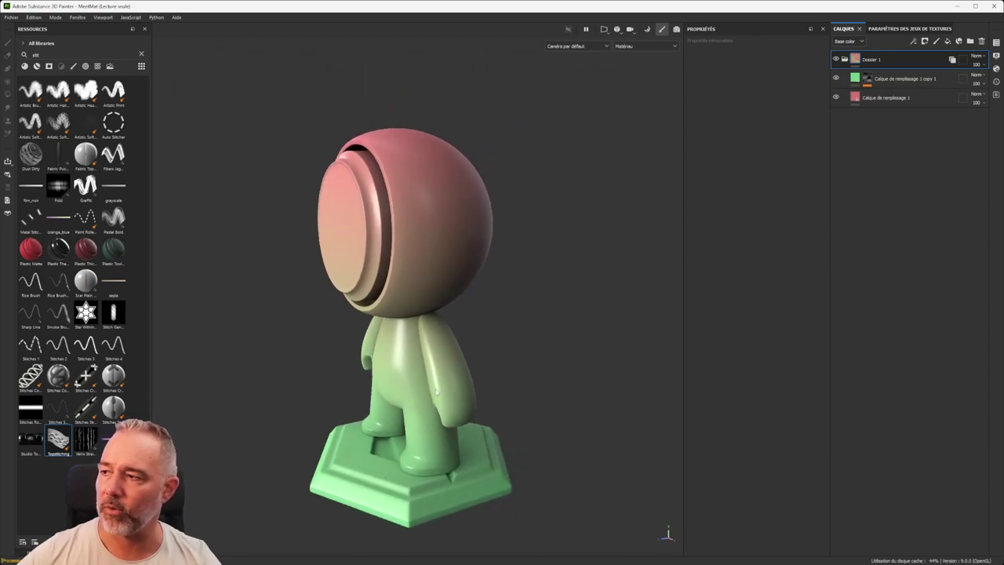
Step: Change the green fill layer's base color to a light blue and collapse the layer folder
click(882, 78)
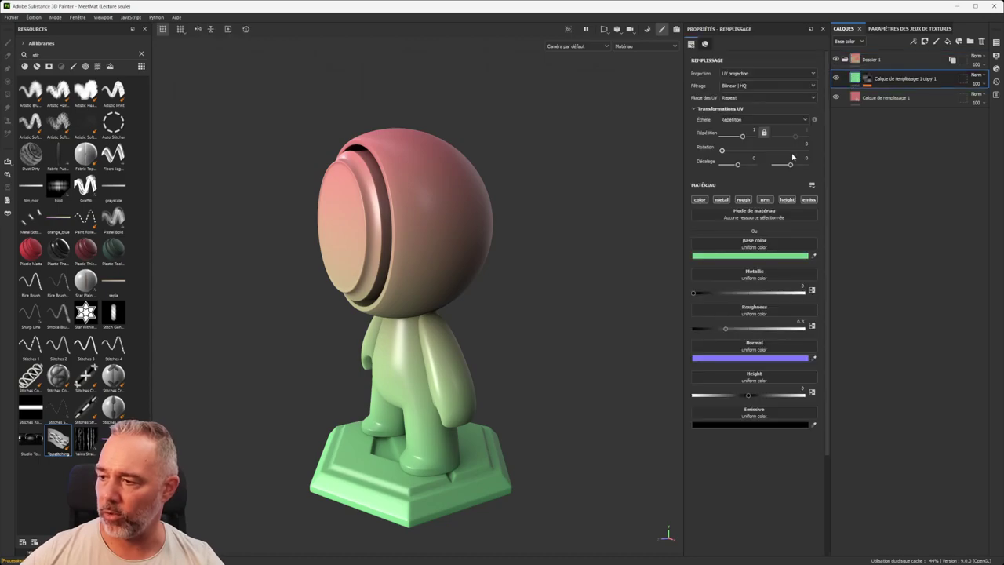
click(766, 257)
drag(642, 331, 645, 316)
click(646, 252)
mouse_move(432, 274)
alt+mouse_down()
mouse_move(636, 235)
mouse_move(379, 245)
alt+mouse_up()
alt+middle_drag(462, 207, 446, 240)
click(446, 240)
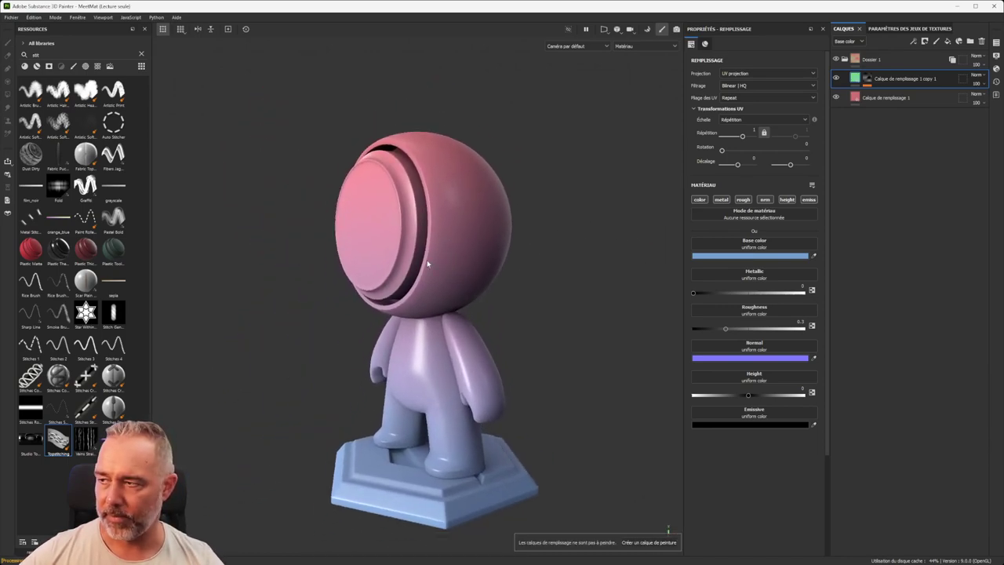
click(845, 60)
alt+middle_drag(444, 203, 450, 212)
alt+drag(451, 212, 420, 175)
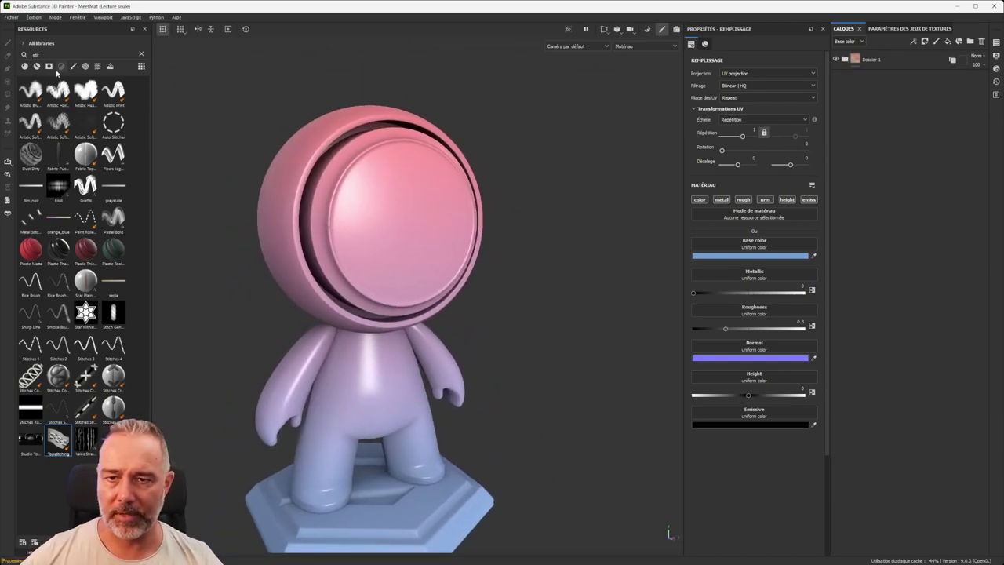
Step: Clear the asset search, list only materials, and project the Denim Rivet material onto the middle of the character's round face as a warp decal
click(24, 65)
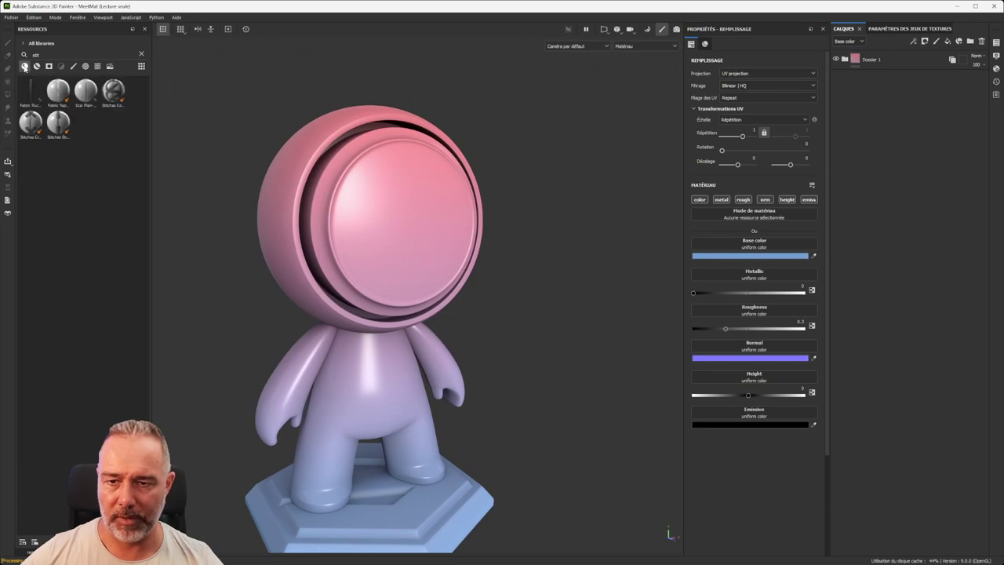
click(142, 56)
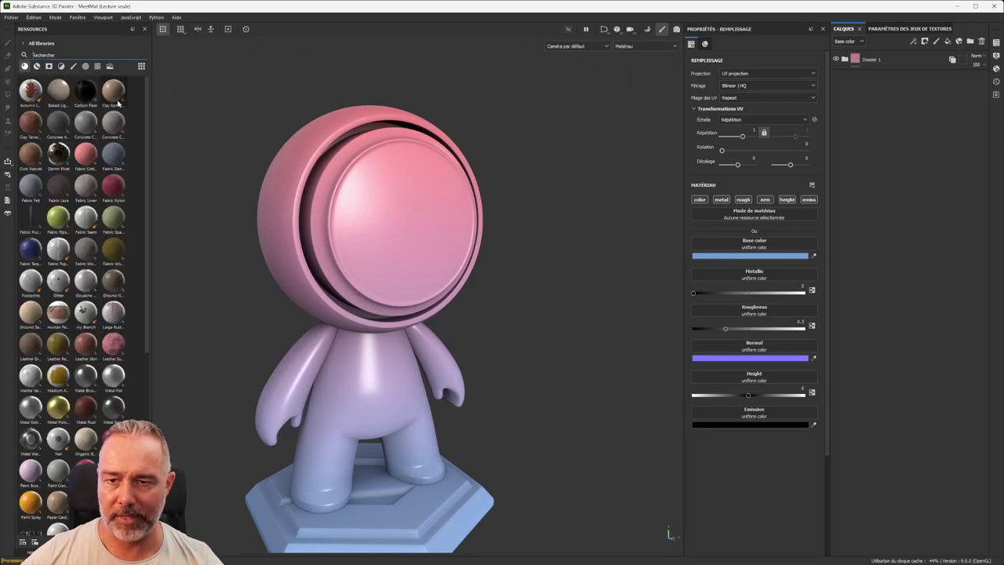
click(64, 156)
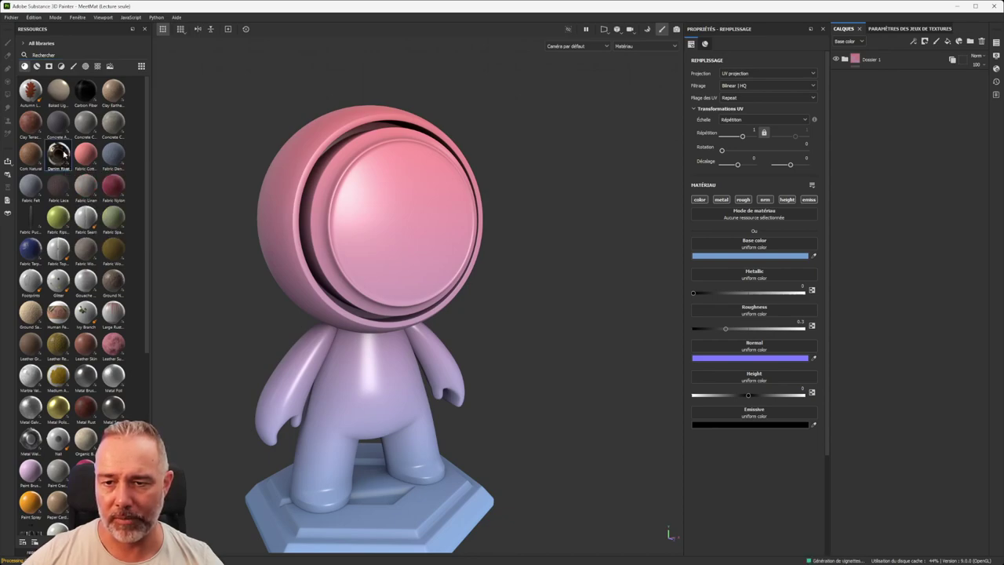
mouse_move(61, 159)
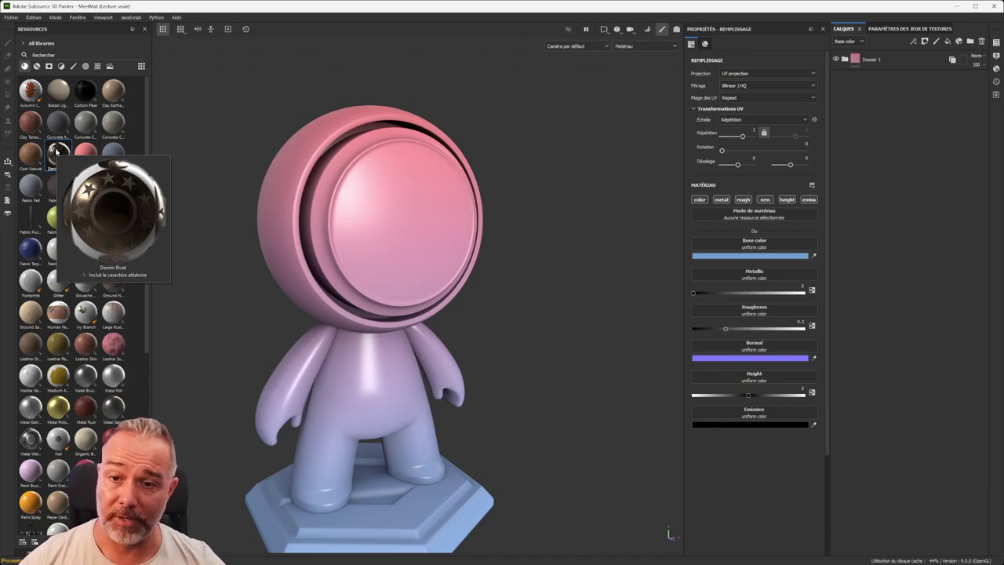
drag(57, 151, 424, 219)
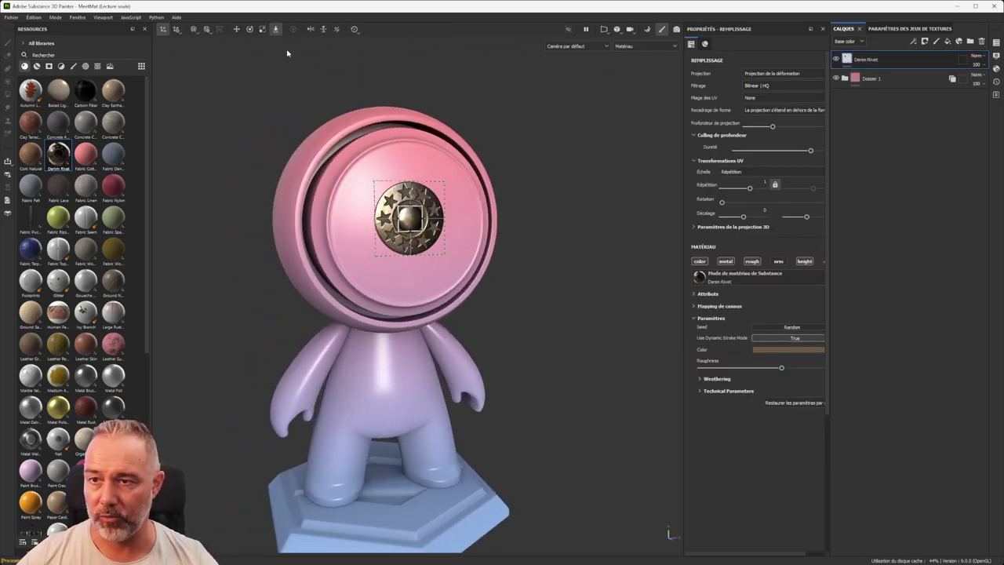
scroll(309, 69, up, 3)
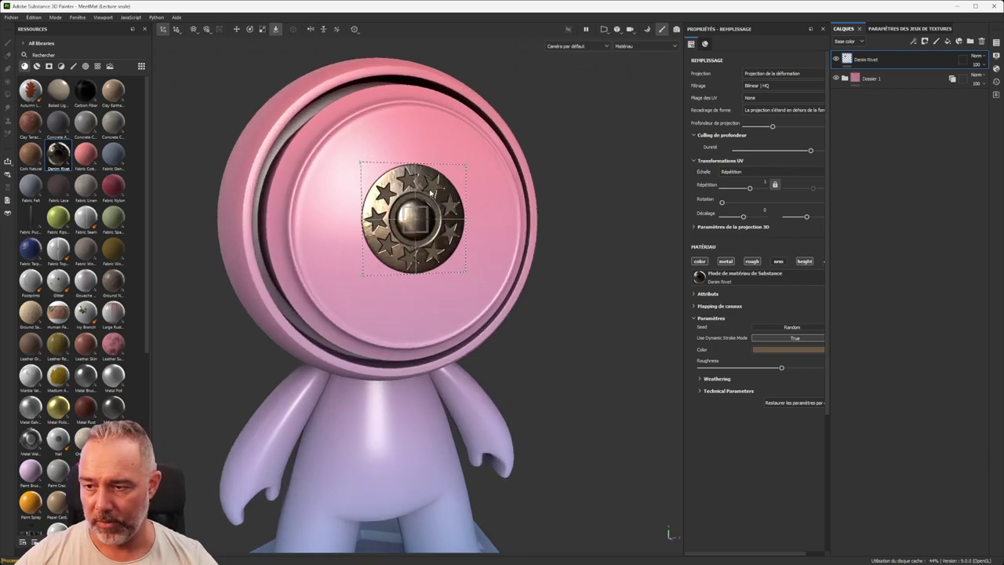
drag(418, 222, 473, 247)
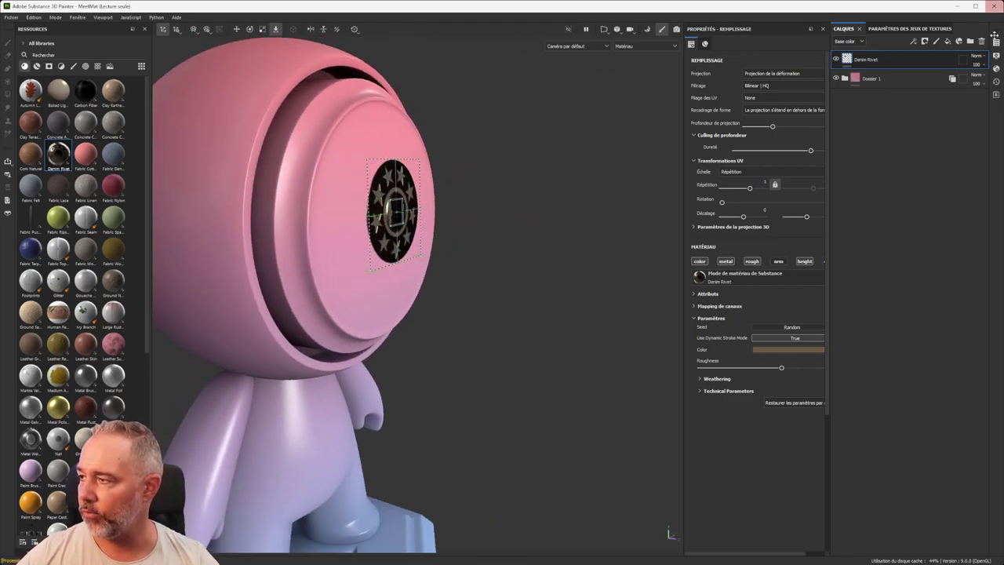
Step: Set the shader's displacement scale to 0.1 to give the face rivet more relief
click(995, 68)
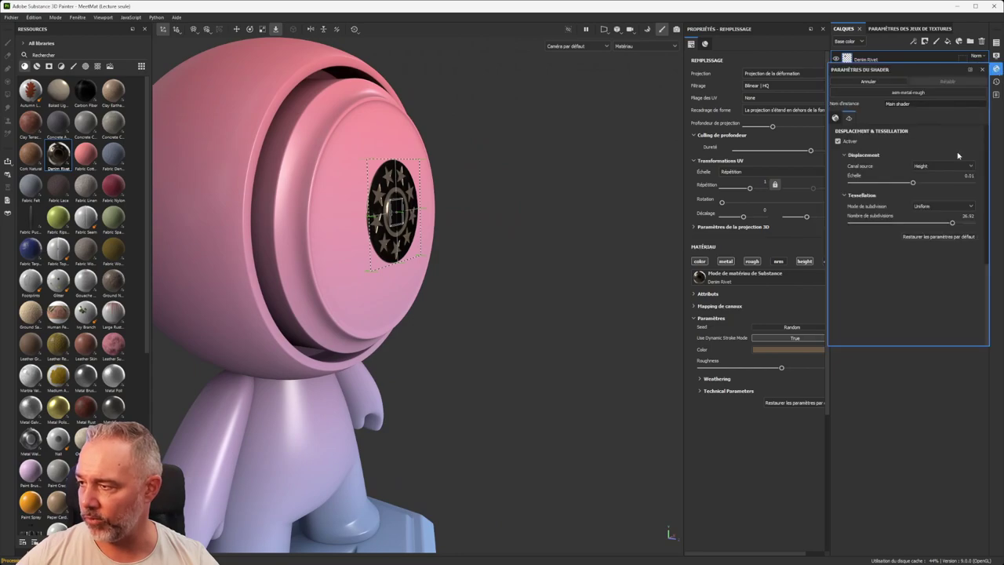
drag(914, 183, 923, 183)
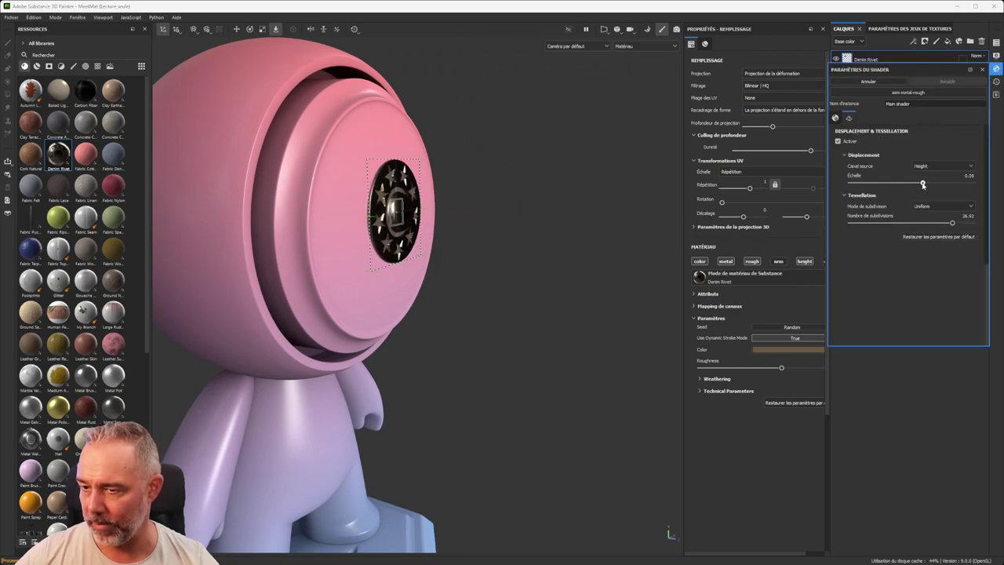
alt+drag(404, 144, 316, 131)
drag(356, 203, 352, 210)
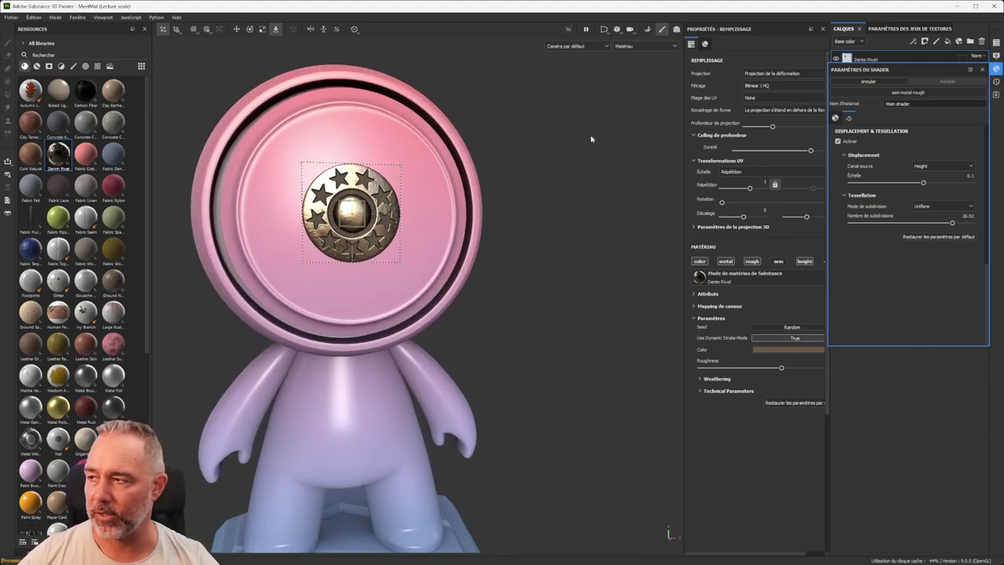
click(982, 69)
scroll(424, 198, down, 5)
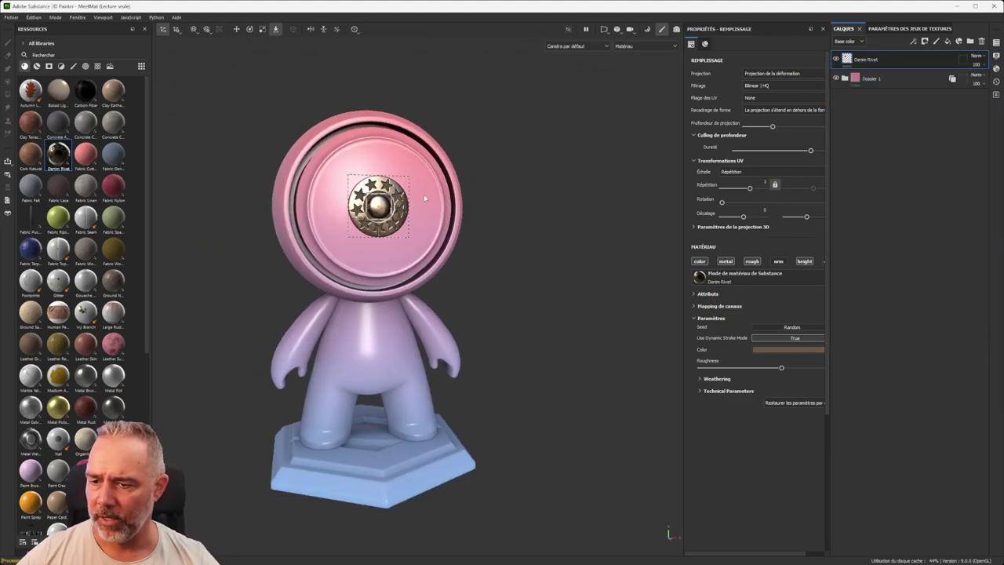
scroll(424, 199, down, 2)
alt+drag(424, 199, 407, 225)
scroll(408, 225, up, 3)
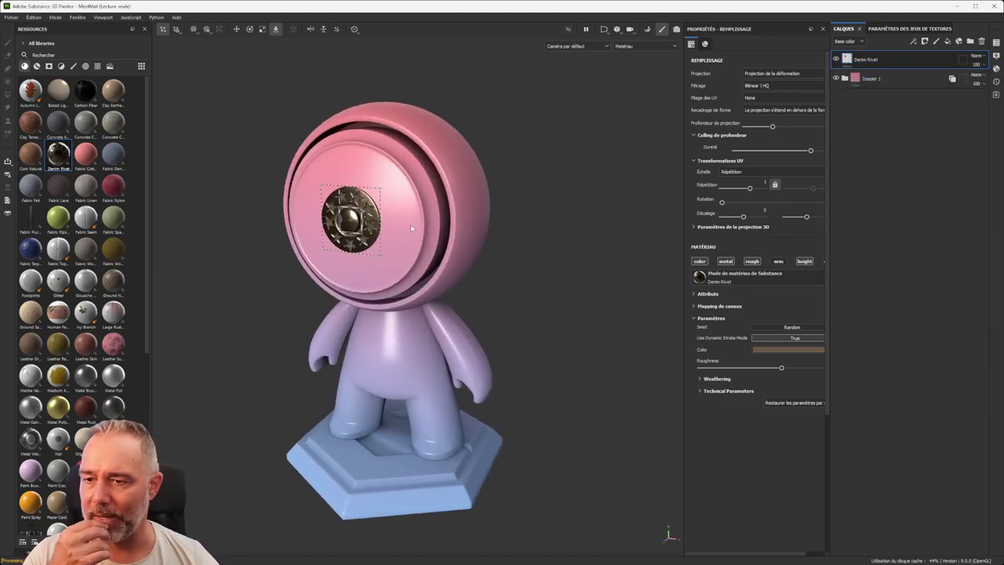
alt+middle_drag(411, 225, 436, 202)
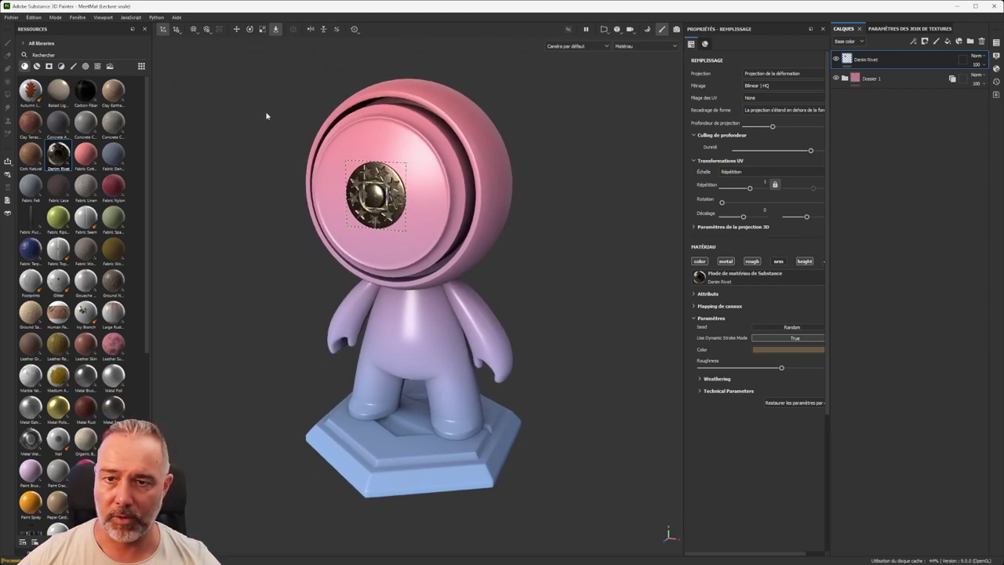
Step: Open the texture export settings and move the window clear of the model's center
click(11, 16)
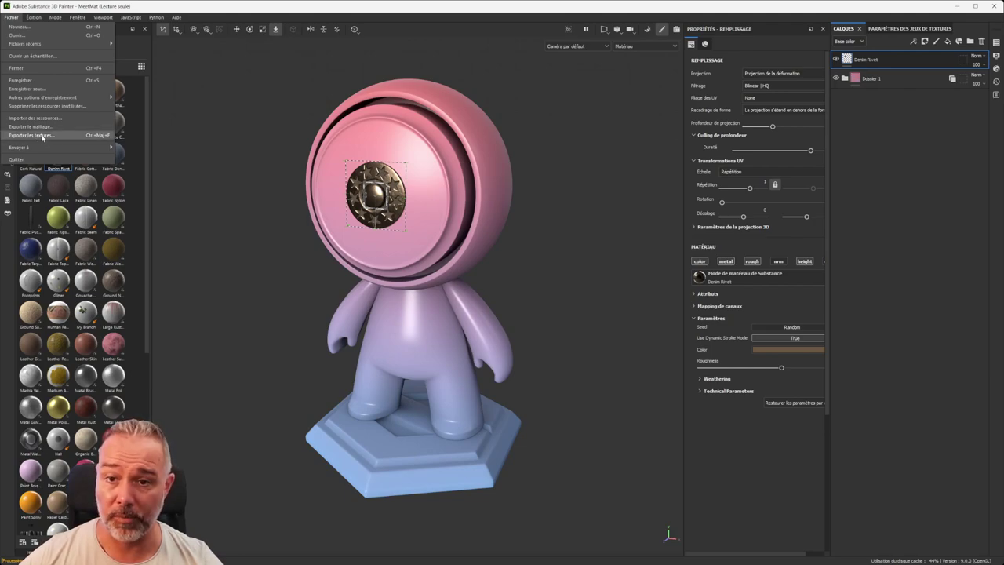
click(257, 135)
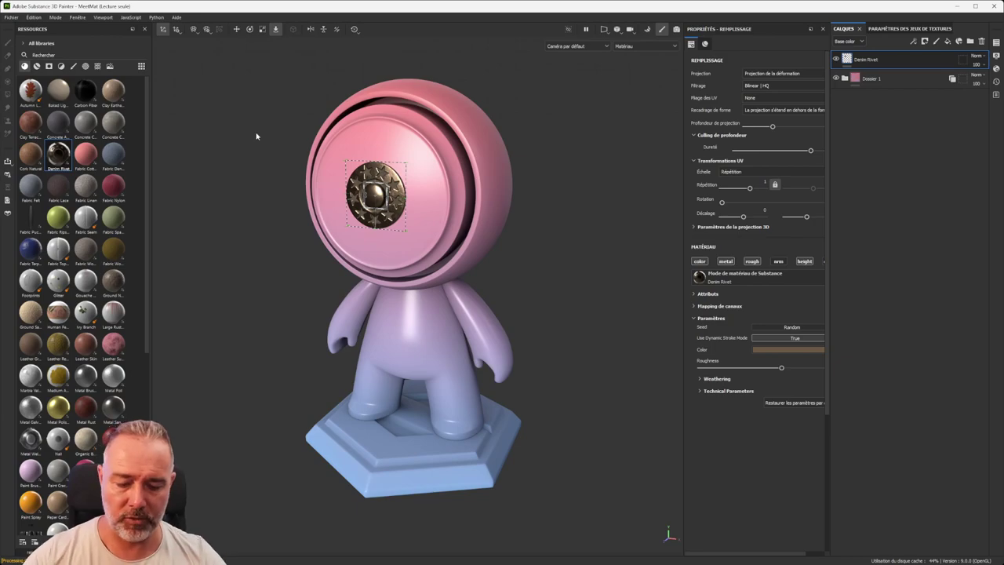
key(ctrl+shift)
key(ctrl+shift+e)
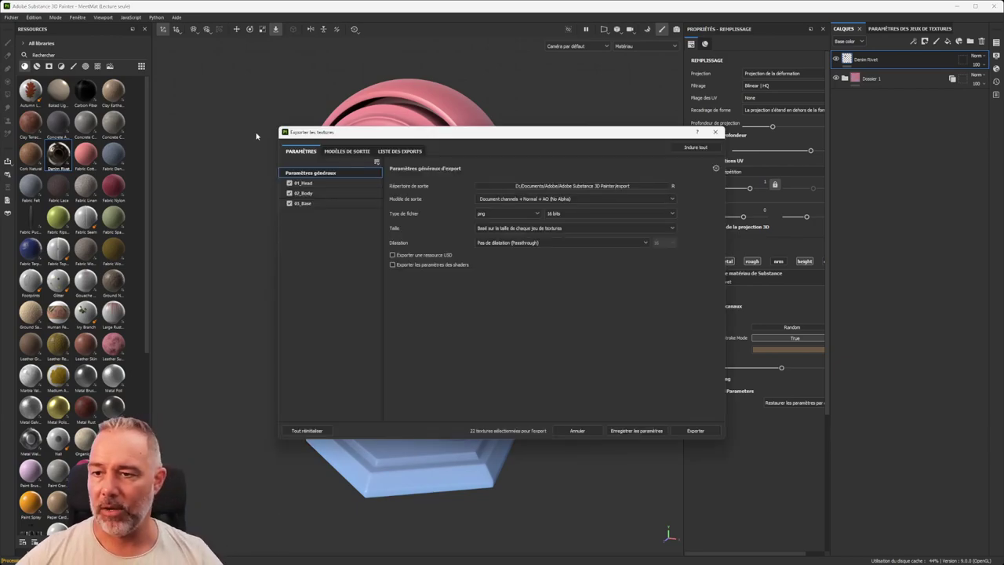
drag(388, 138, 297, 113)
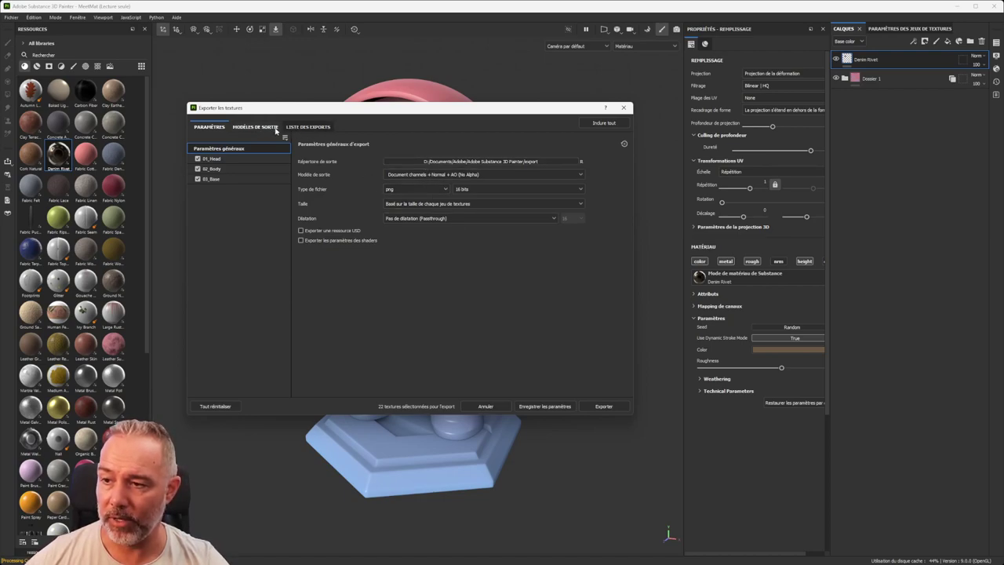
Step: Set the export's output template to Blender (Principled BSDF)
click(509, 175)
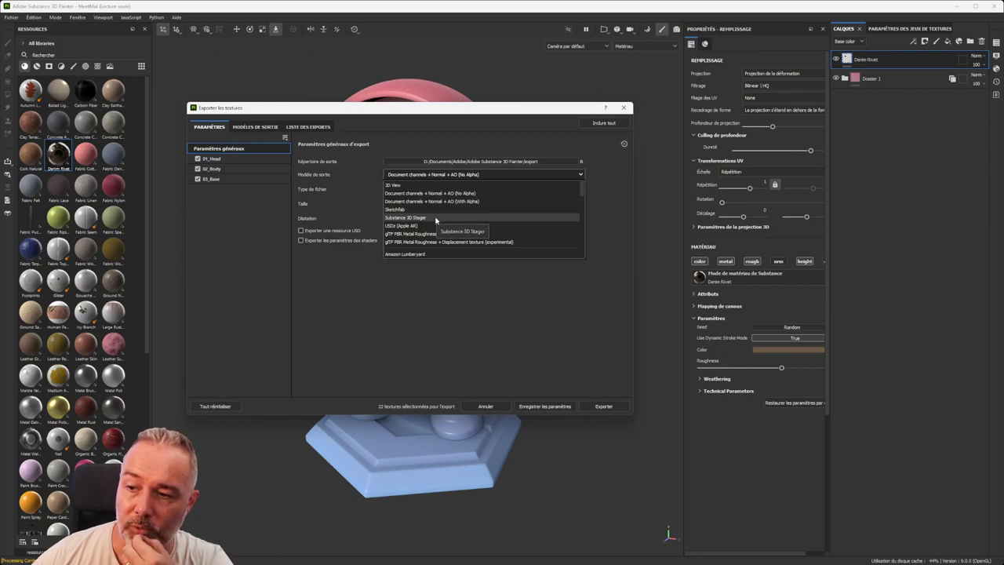
scroll(467, 226, down, 5)
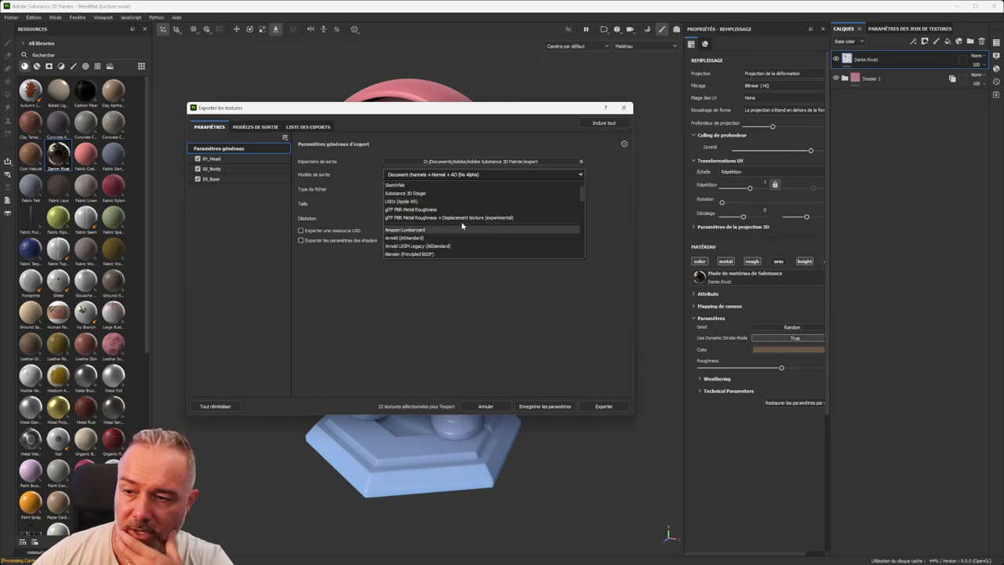
scroll(460, 221, down, 2)
scroll(459, 221, down, 1)
scroll(458, 221, up, 3)
scroll(440, 218, up, 3)
click(409, 287)
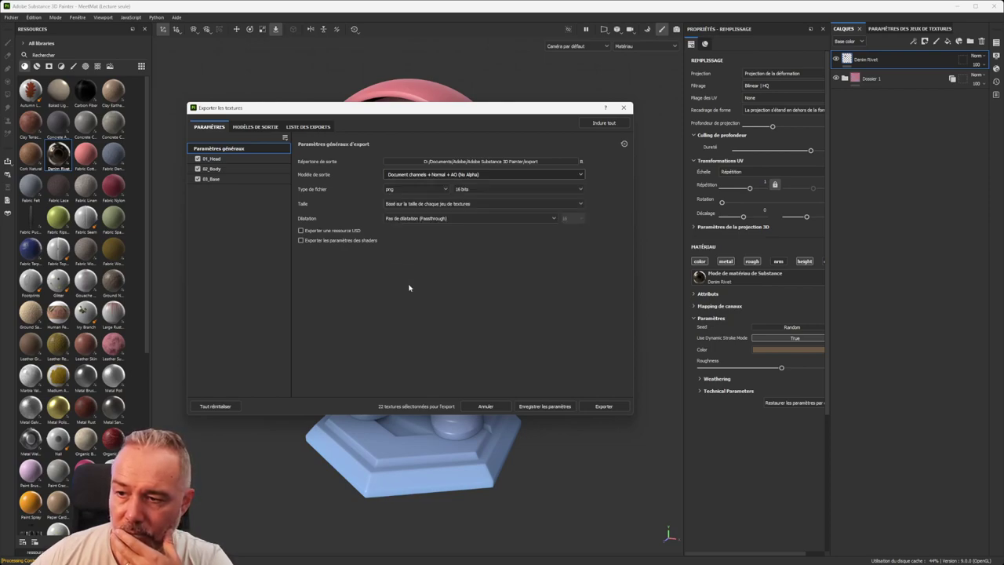
click(428, 175)
click(434, 341)
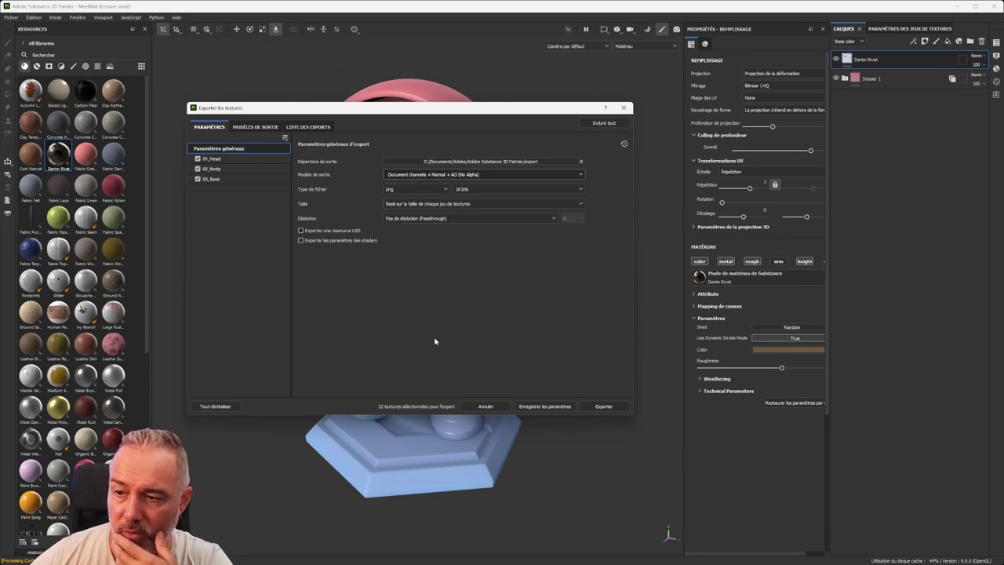
click(413, 176)
scroll(413, 196, down, 3)
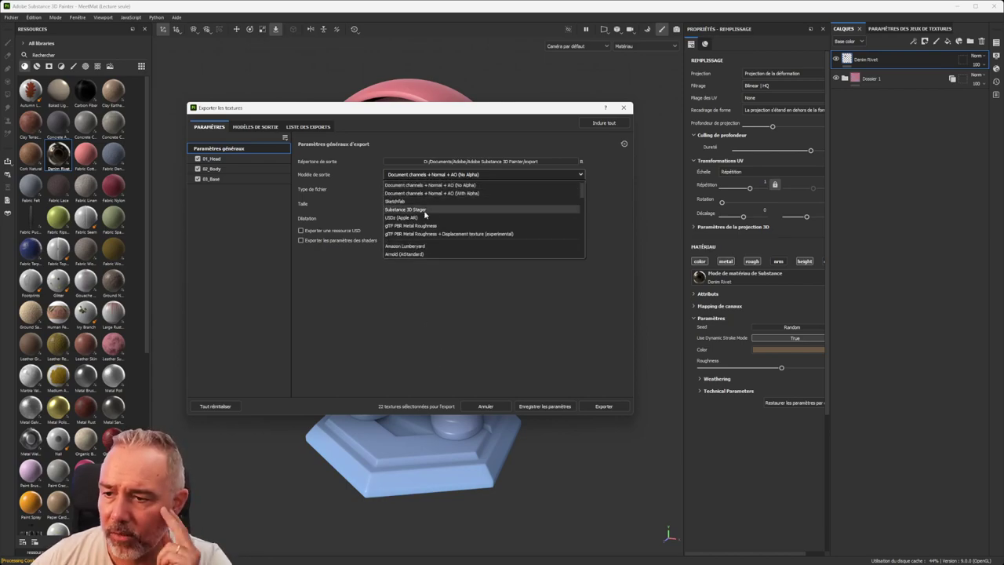
click(410, 222)
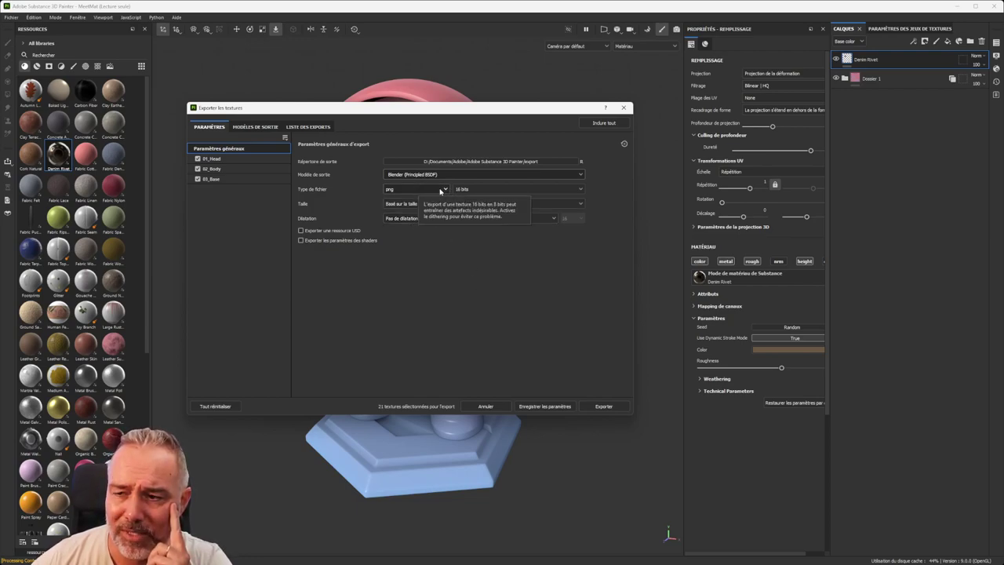
Step: Set the export file type to sbsar
click(440, 190)
scroll(412, 223, down, 4)
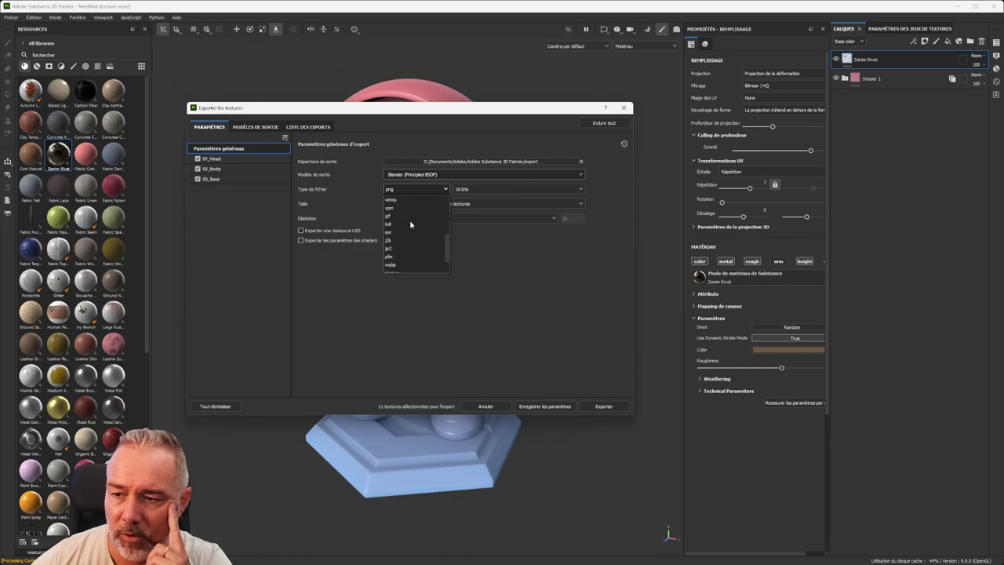
scroll(408, 236, down, 3)
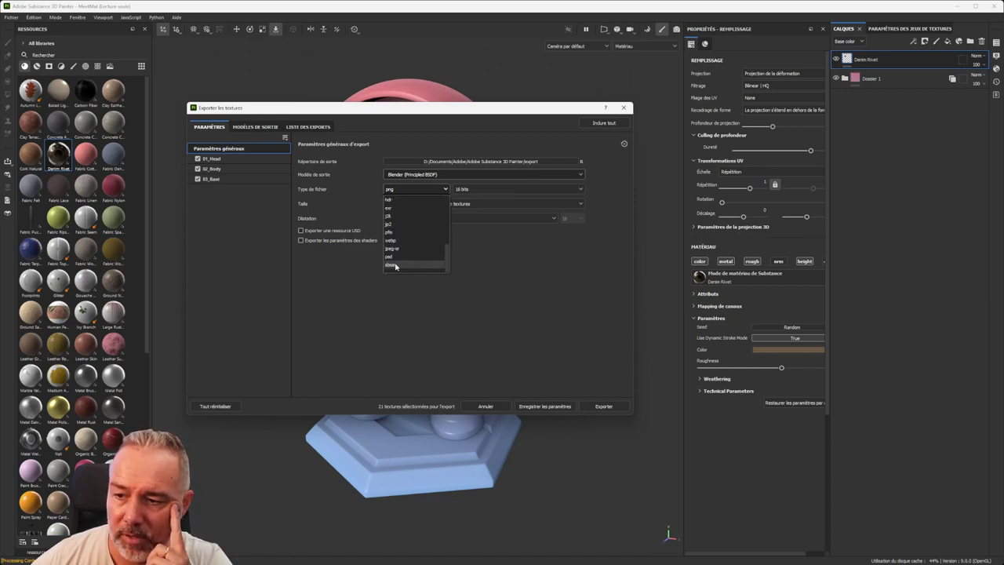
click(397, 265)
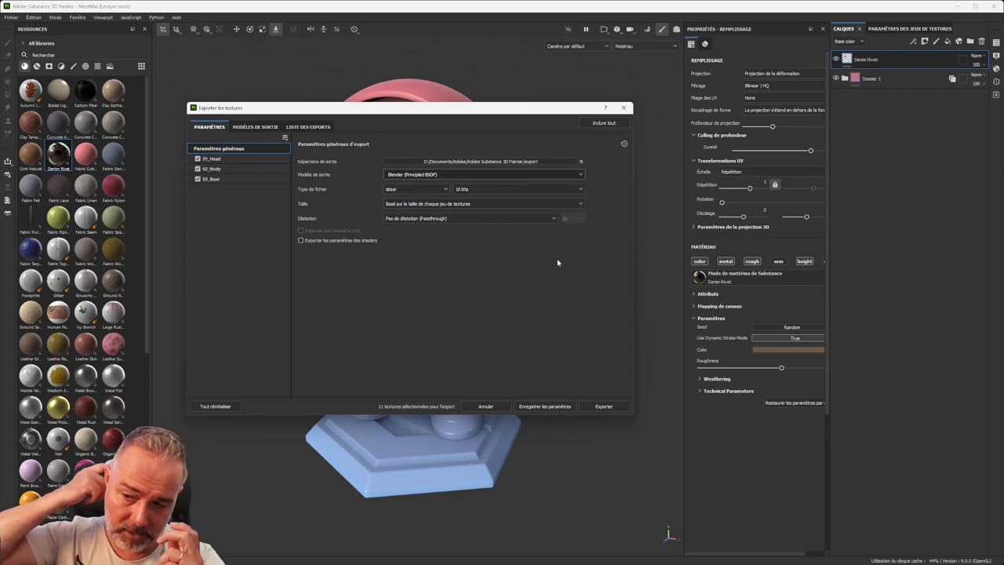
Step: Export the textures and select the head, body and base SBSAR files in the output folder
click(608, 407)
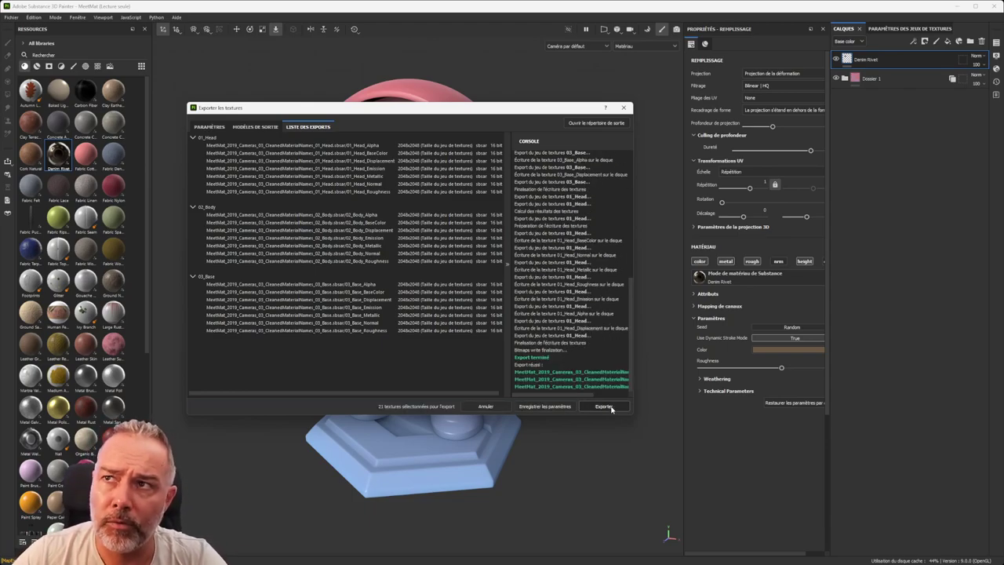
click(589, 124)
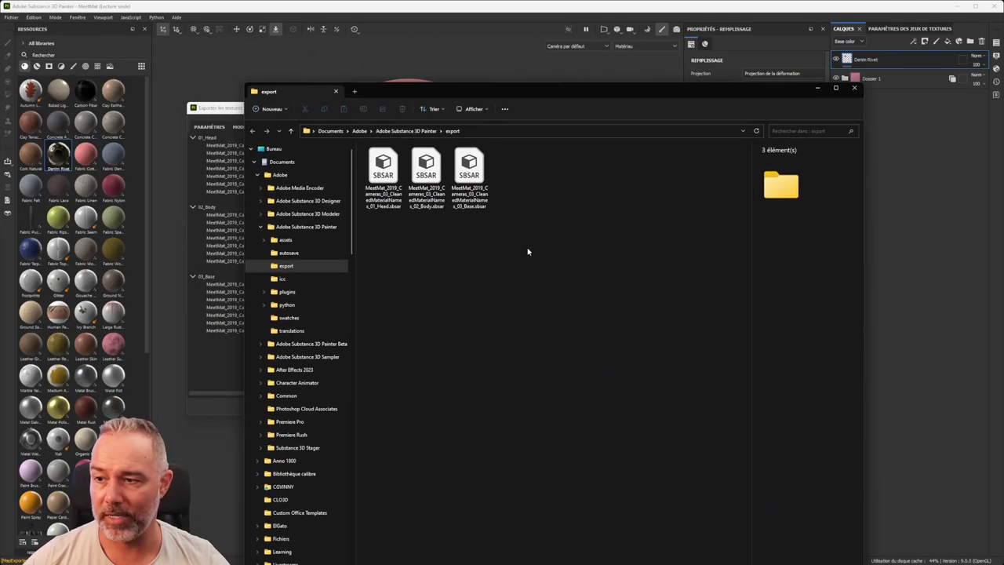
drag(530, 251, 363, 144)
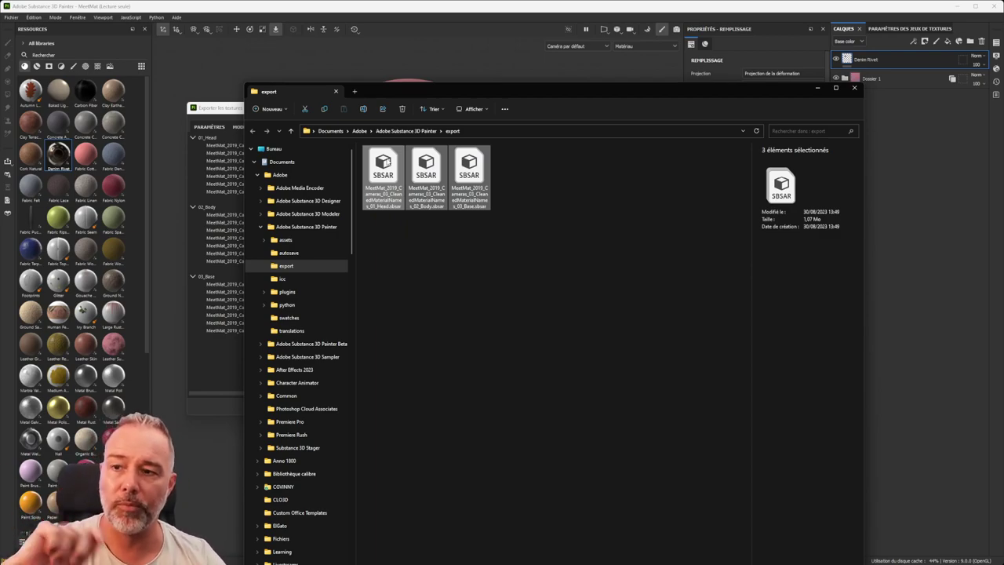
Step: Move the export folder window aside, and close it together with the texture export dialog
drag(533, 92, 829, 159)
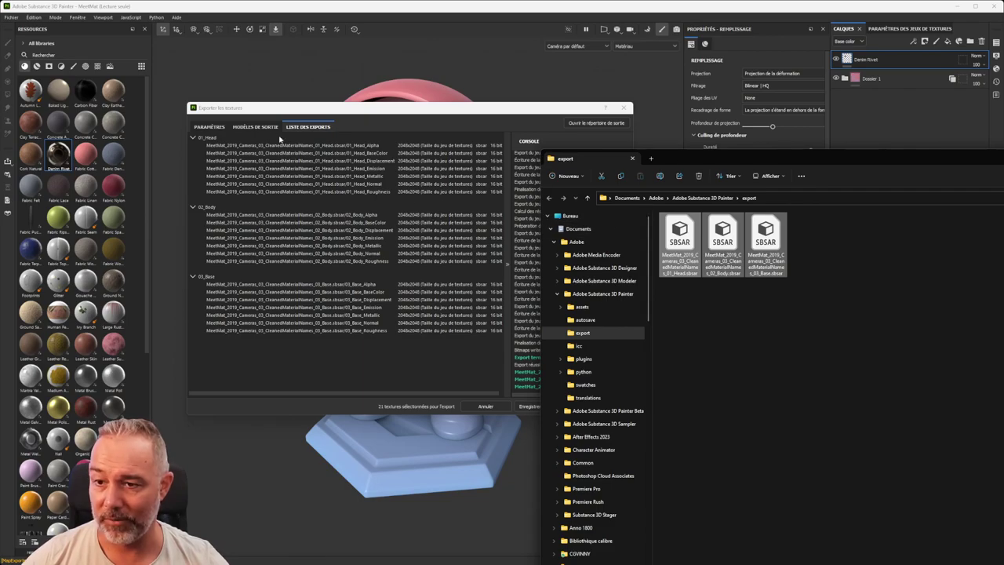
drag(864, 168, 380, 141)
drag(358, 296, 178, 212)
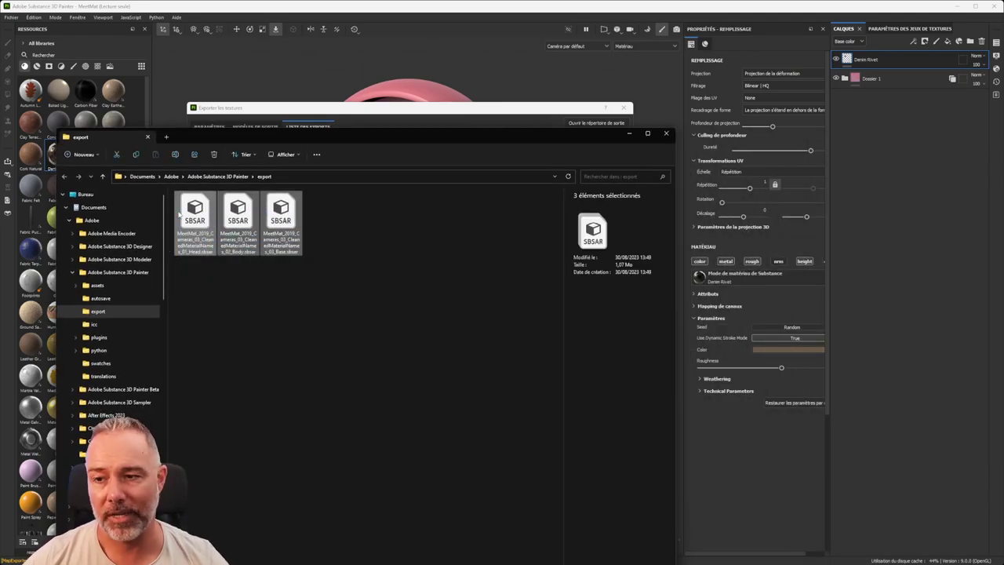
click(667, 135)
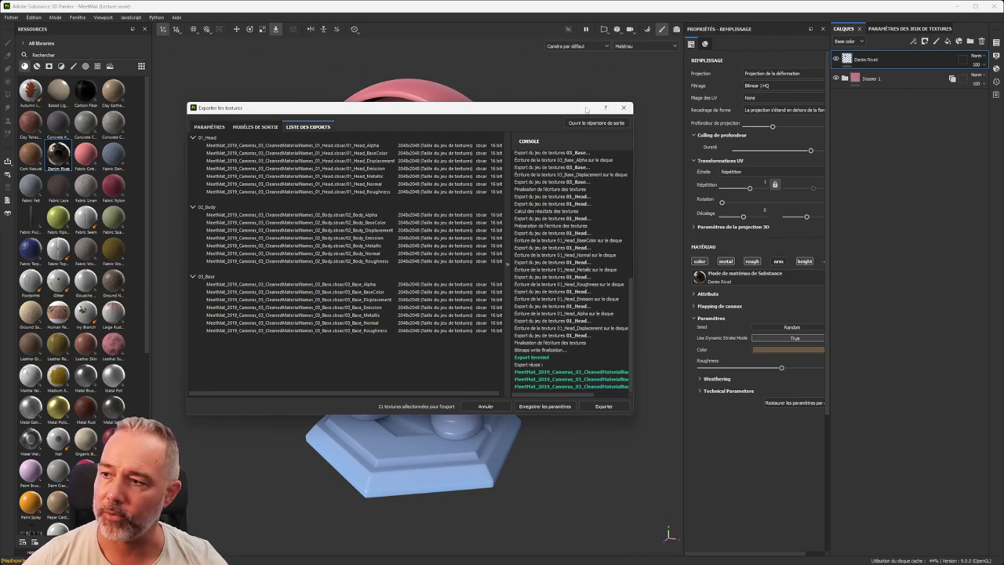
click(623, 107)
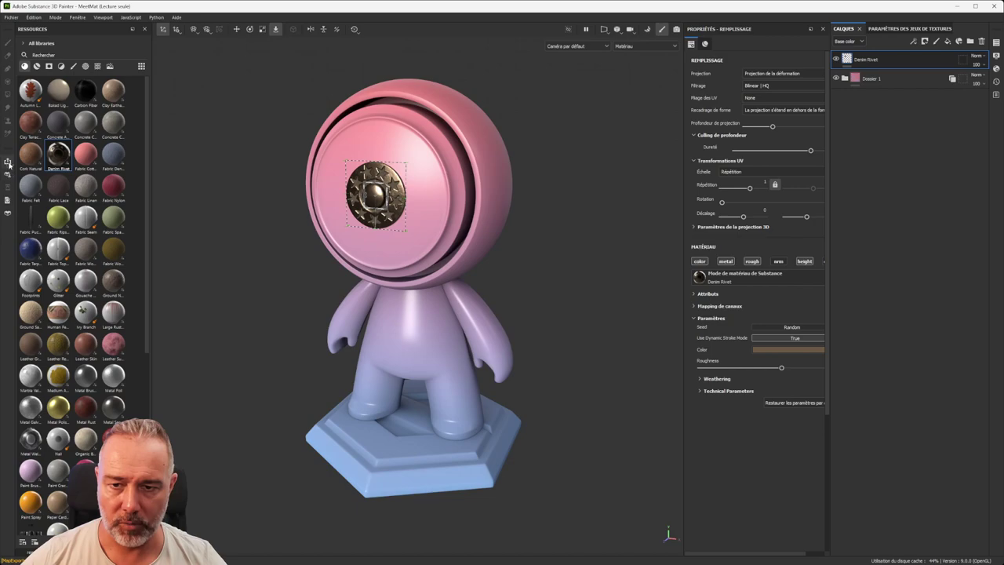
Step: Send the textured MeetMat character to Substance 3D Stager
click(8, 161)
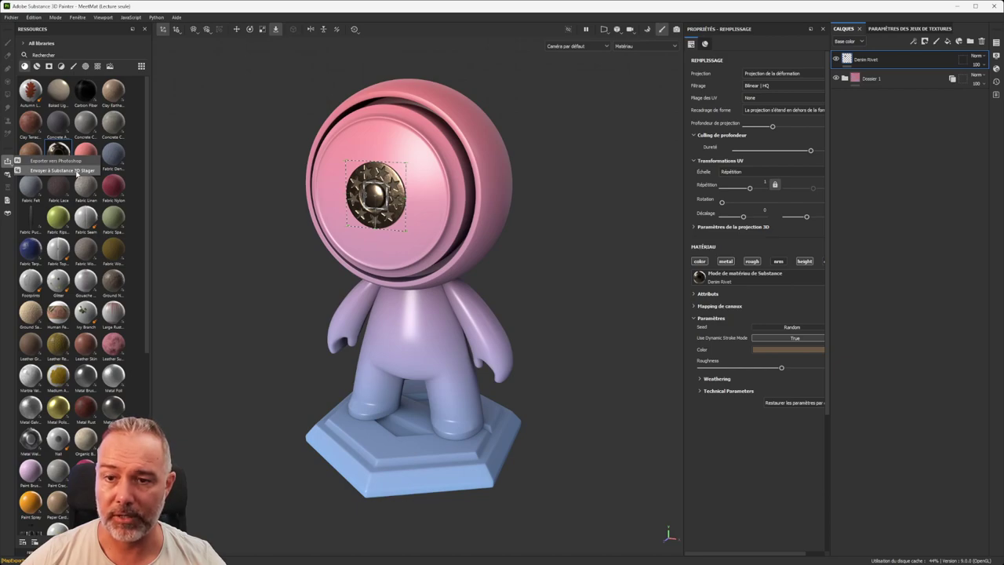
click(50, 171)
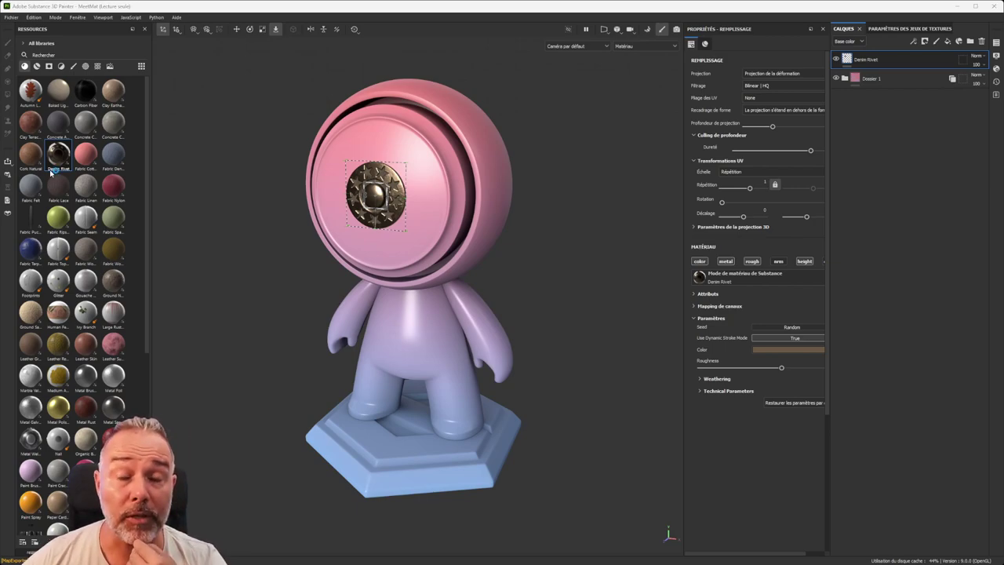
mouse_move(50, 173)
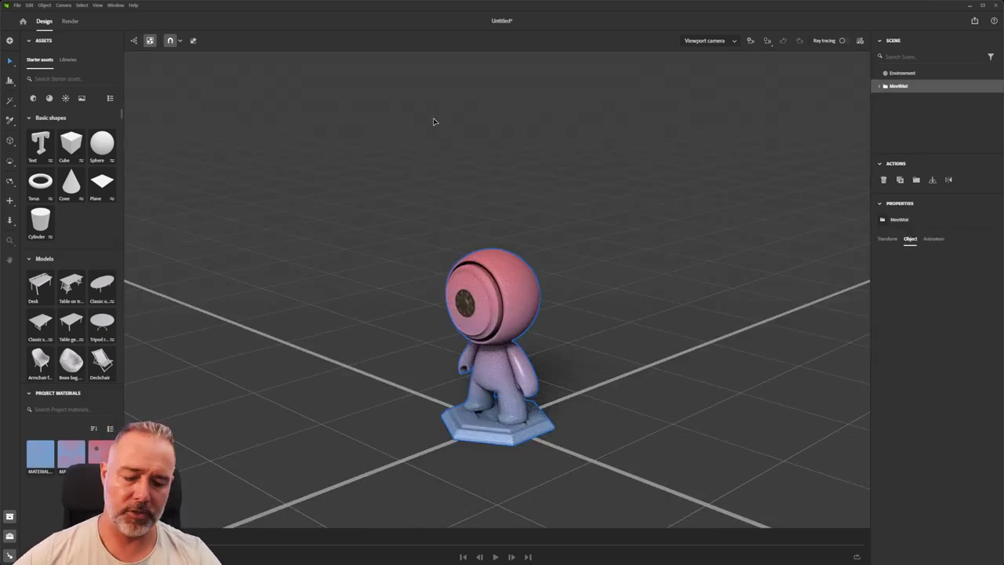
Step: Turn on ray tracing for the viewport showing the MeetMat character
right_drag(429, 212, 583, 191)
scroll(587, 214, up, 5)
scroll(587, 213, down, 5)
middle_drag(593, 240, 572, 243)
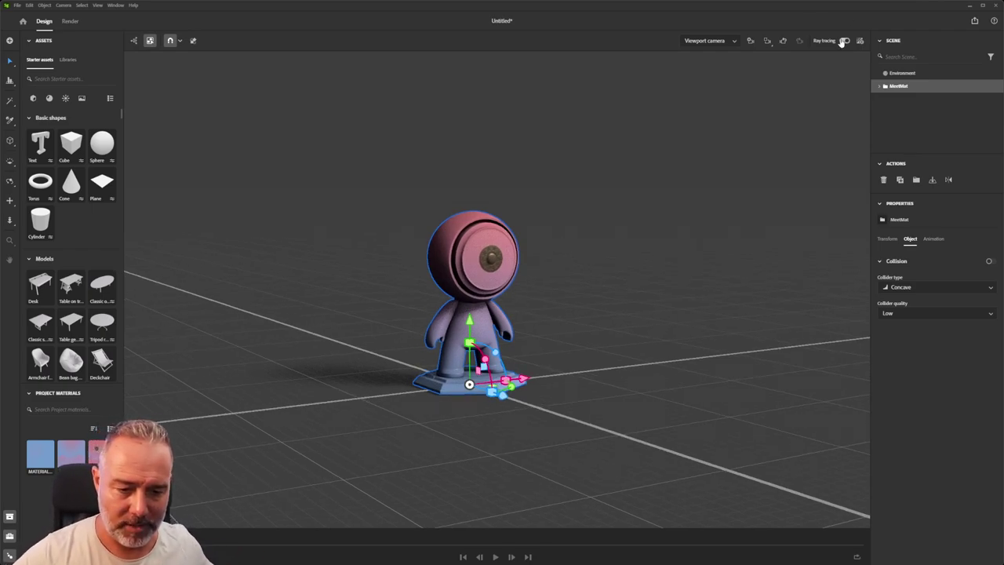
click(844, 41)
Step: Examine the ray-traced character's gradient and rivet decal up close and from several angles
mouse_move(393, 268)
right_down()
mouse_move(439, 269)
mouse_move(396, 268)
right_up()
scroll(479, 266, up, 4)
scroll(470, 235, down, 2)
right_drag(463, 197, 474, 249)
scroll(593, 193, up, 5)
scroll(593, 193, down, 6)
scroll(474, 248, up, 4)
scroll(522, 217, down, 4)
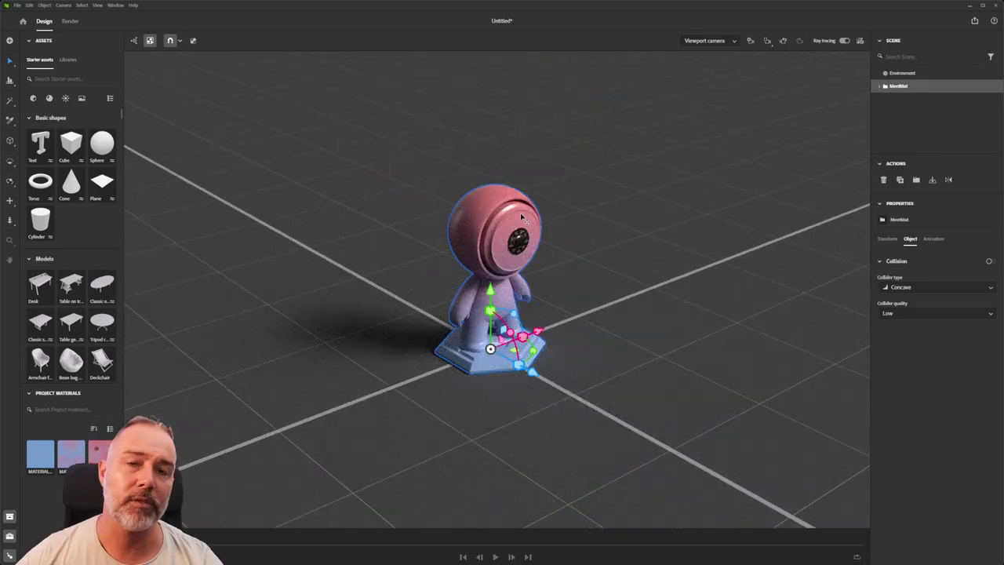
mouse_move(548, 218)
alt+mouse_down()
mouse_move(585, 257)
mouse_move(463, 221)
mouse_move(549, 213)
alt+mouse_up()
shift+right_drag(578, 227, 558, 229)
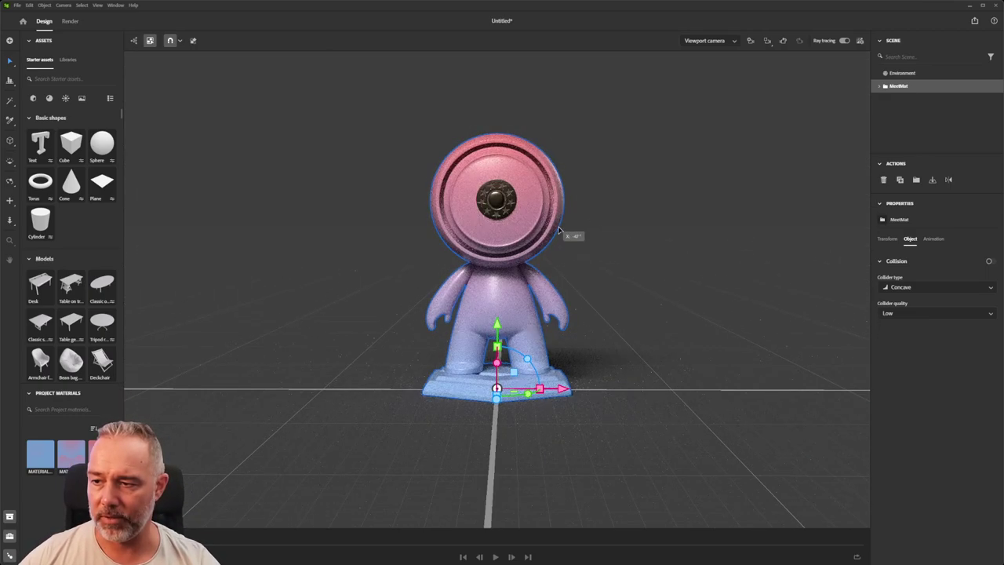
Step: Close Stager and, back in Substance 3D Painter, replace the Denim Rivet layer with a new paint layer
click(995, 8)
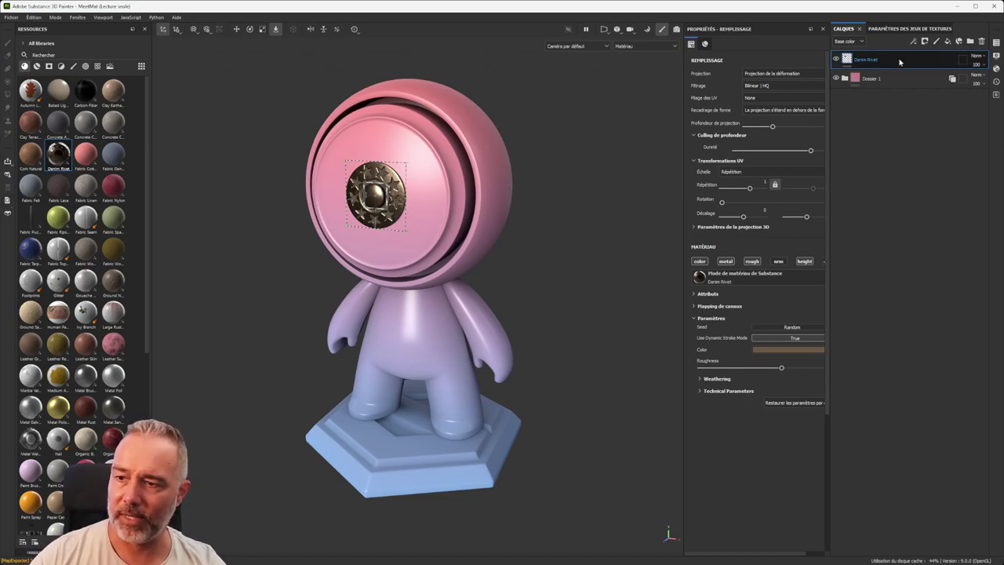
key(Delete)
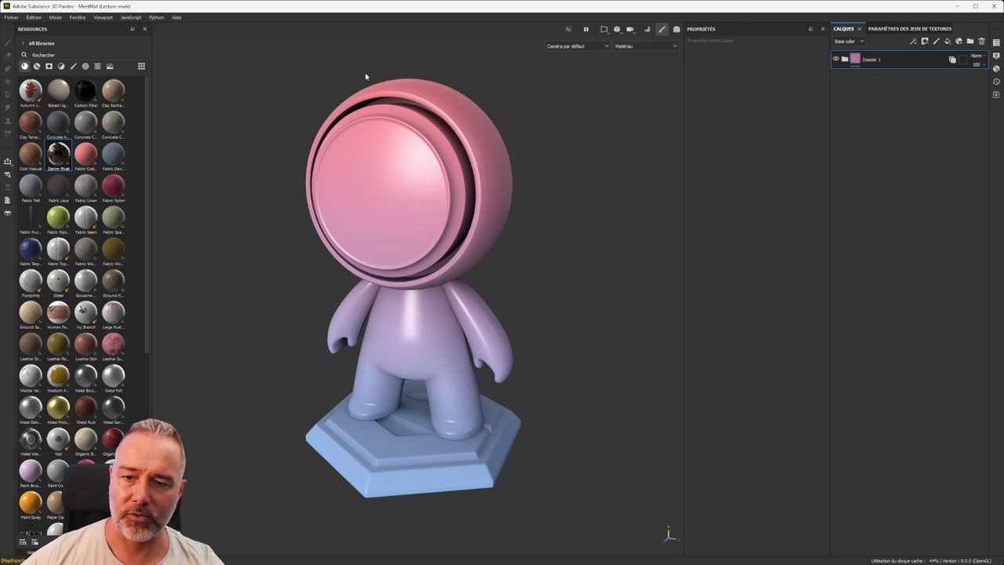
click(934, 42)
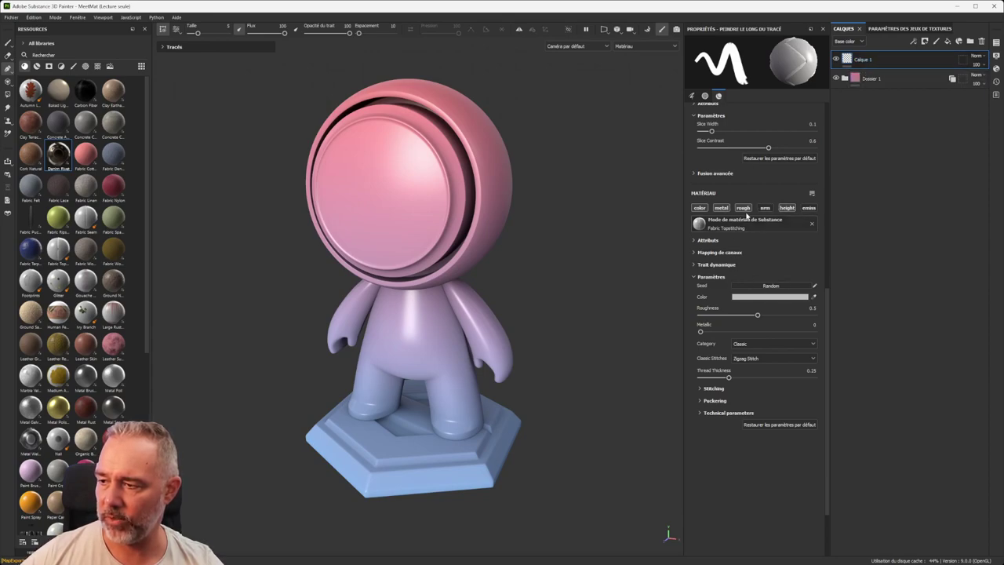
Step: Clear the Fabric Topstitching material from the path tool and switch to the Paint brush
click(813, 225)
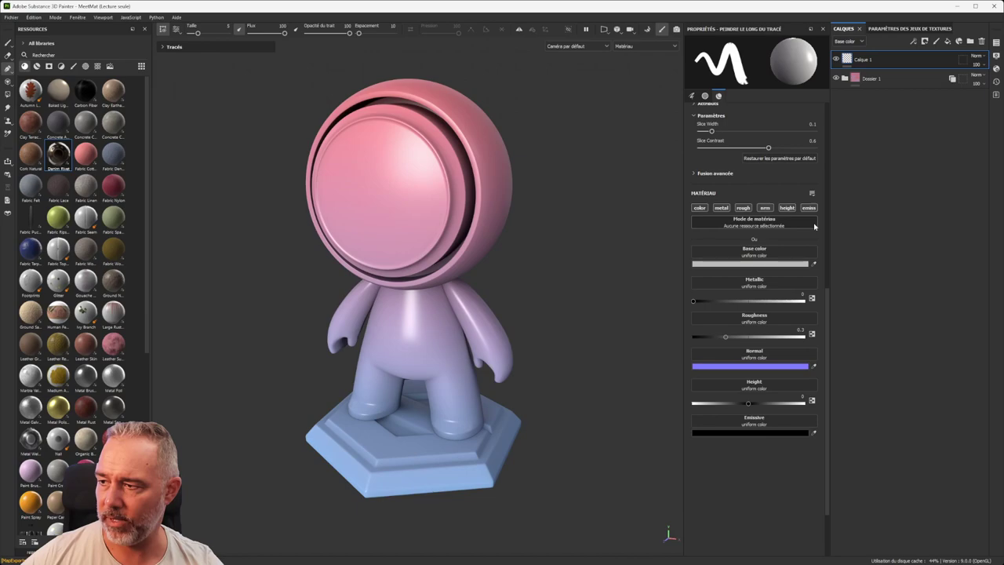
scroll(808, 227, up, 3)
click(8, 44)
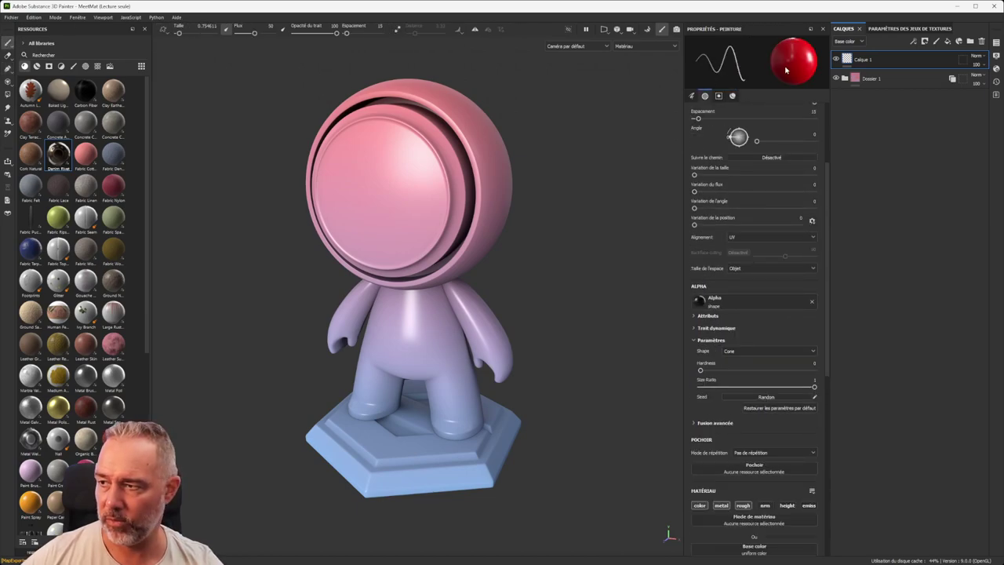
Step: Set the brush alpha to Arrow Bend Split and stamp one red arrow on the face disc at brush size 24.29
click(812, 301)
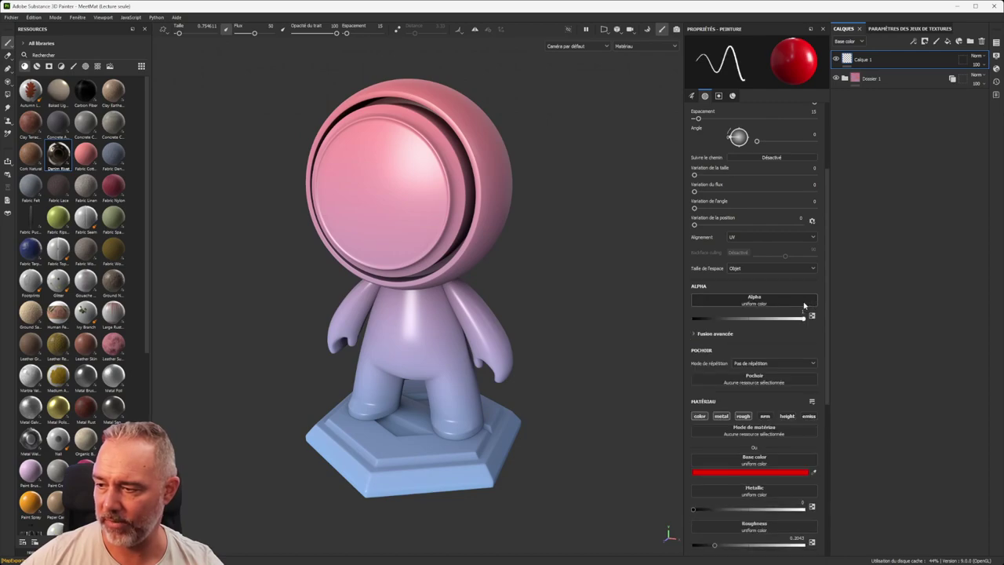
click(767, 303)
click(799, 335)
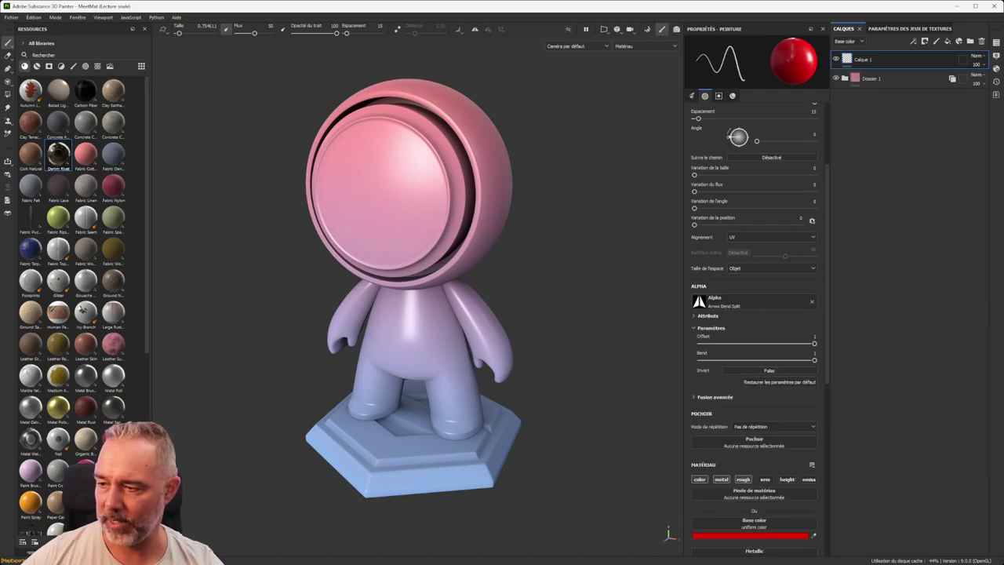
ctrl+scroll(387, 187, up, 10)
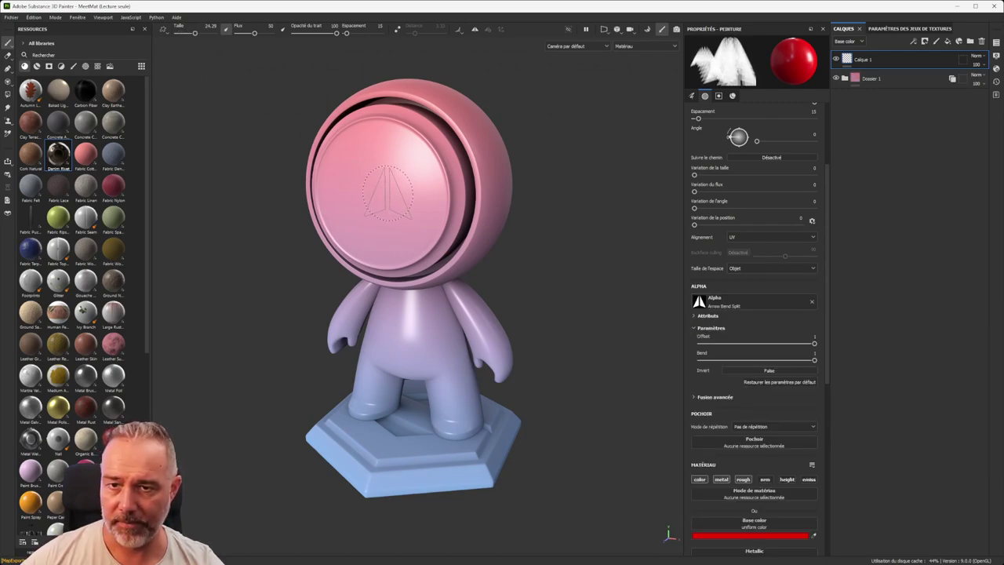
click(373, 184)
scroll(484, 251, up, 5)
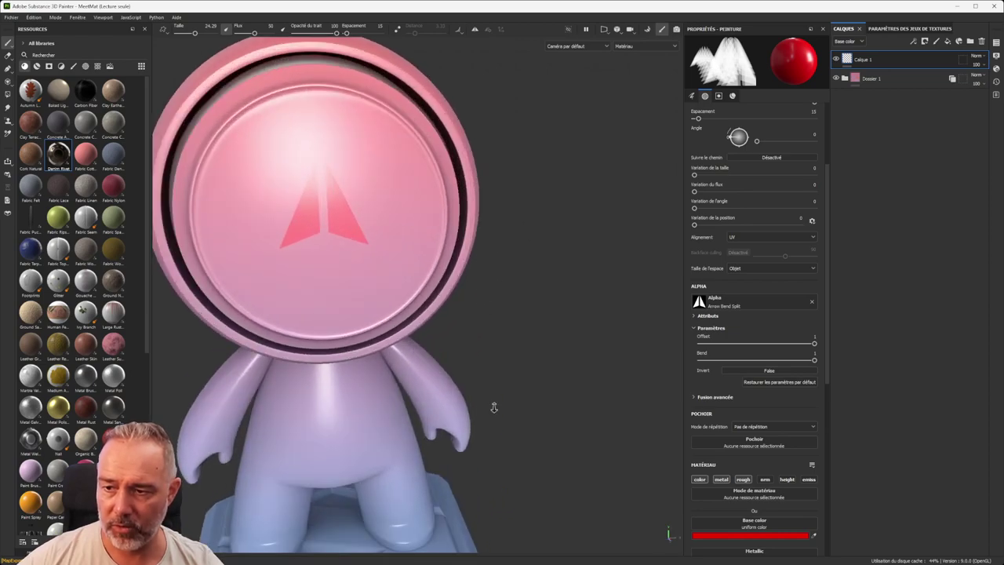
alt+drag(484, 251, 592, 227)
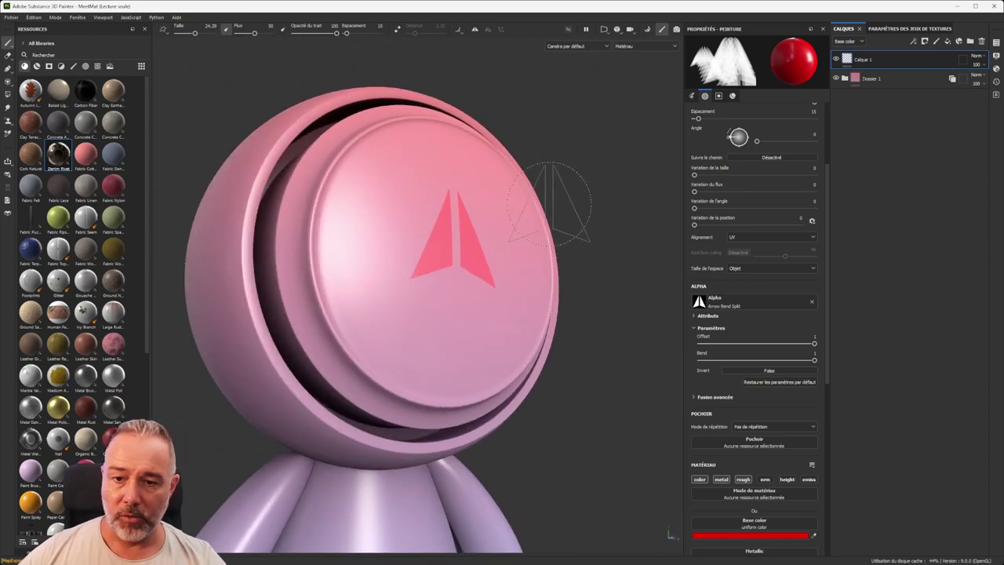
Step: Open the Resources Updater, look through the project's resource list and close it
click(8, 200)
drag(690, 62, 585, 45)
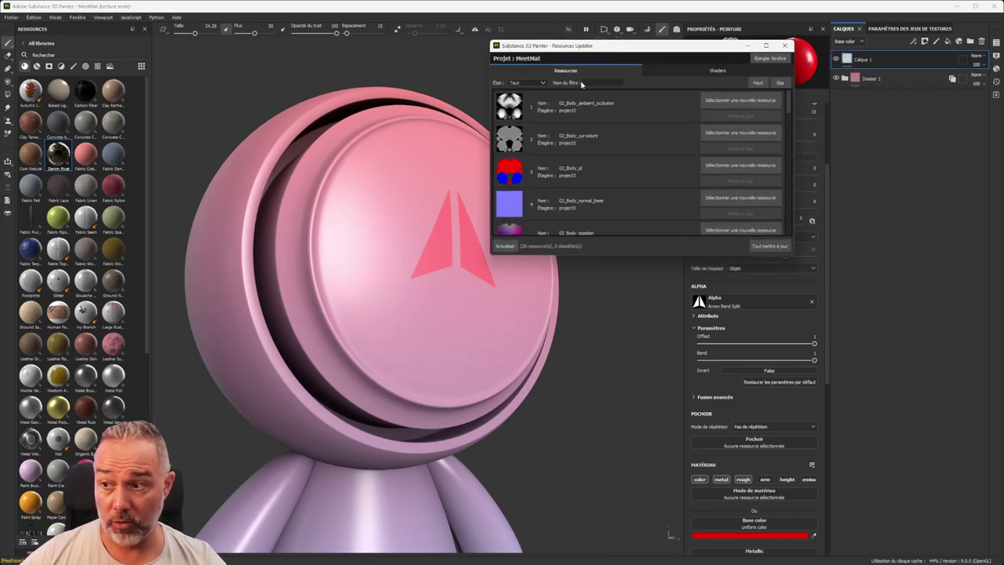
scroll(580, 118, down, 10)
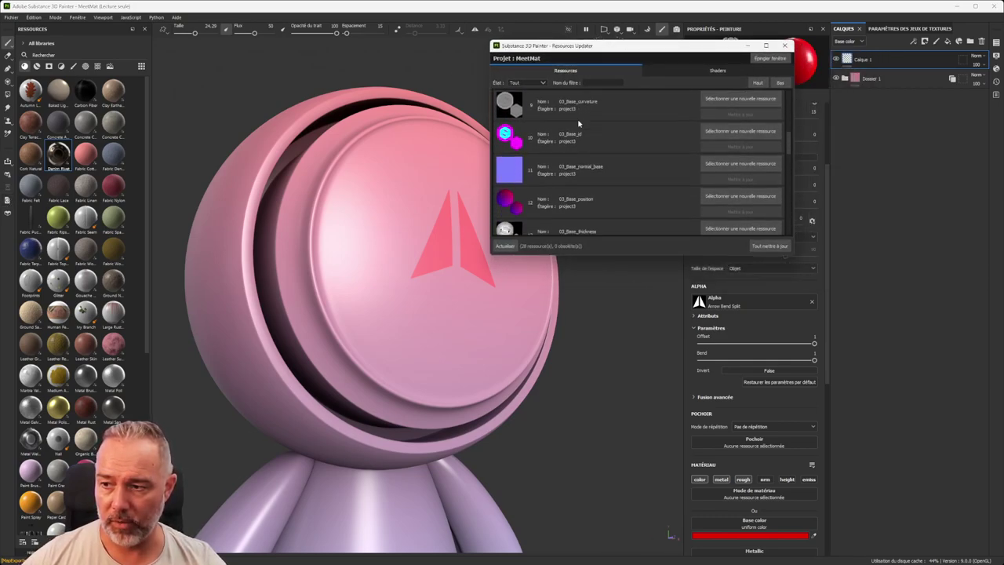
scroll(579, 123, down, 13)
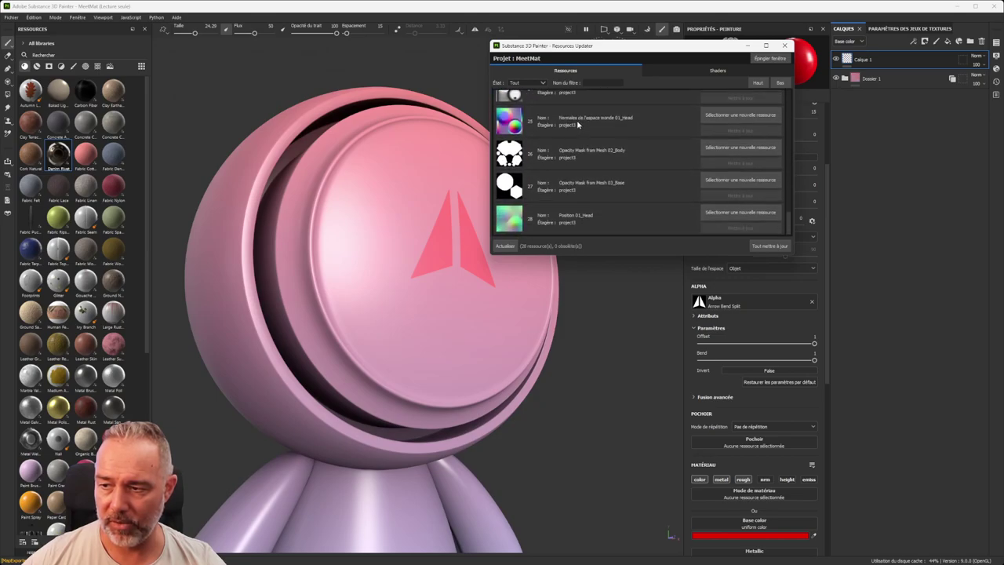
scroll(581, 143, up, 18)
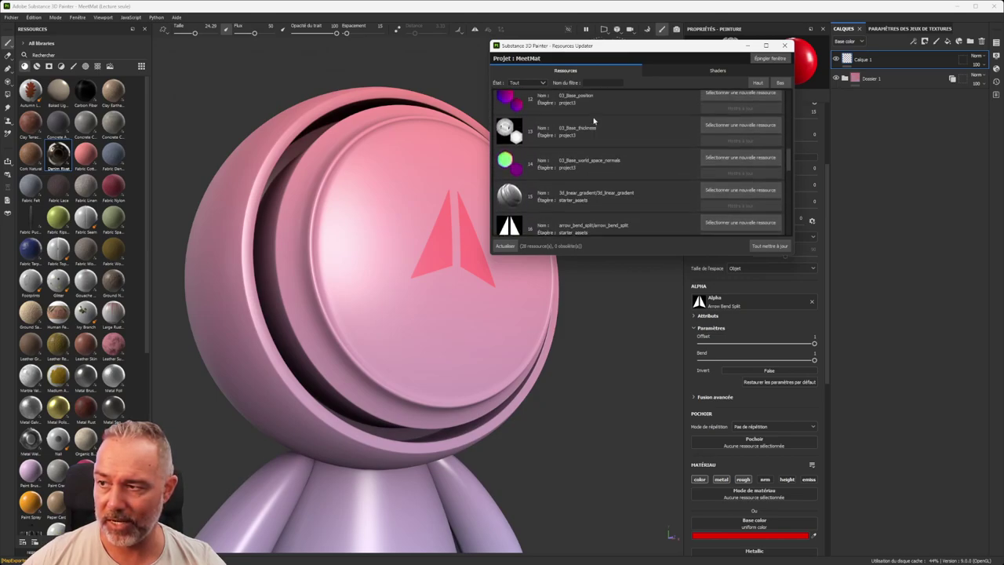
scroll(594, 120, up, 5)
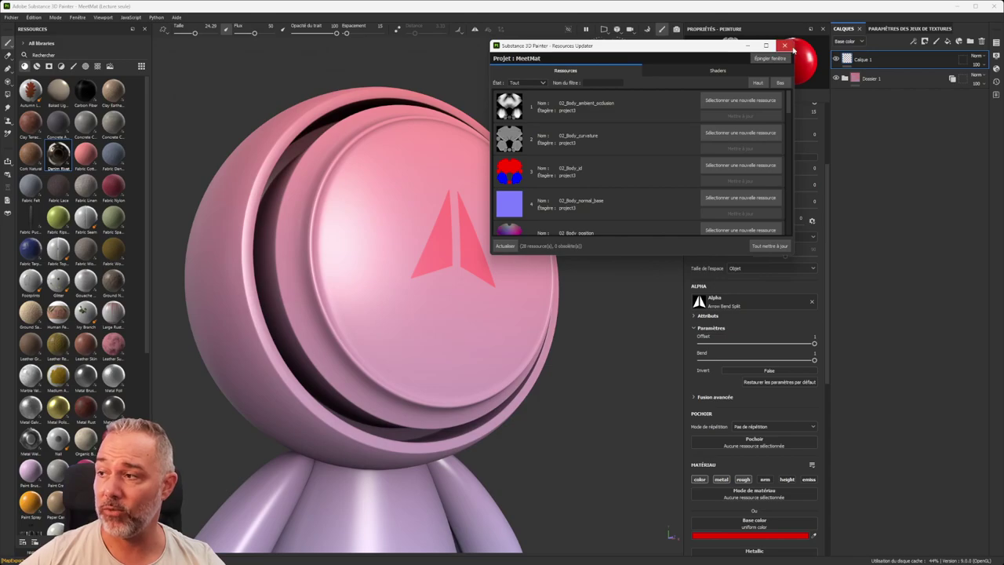
click(784, 45)
Step: Change the 01_Head texture set's size to 128 and then to 512 to compare the stamp's sharpness
click(898, 30)
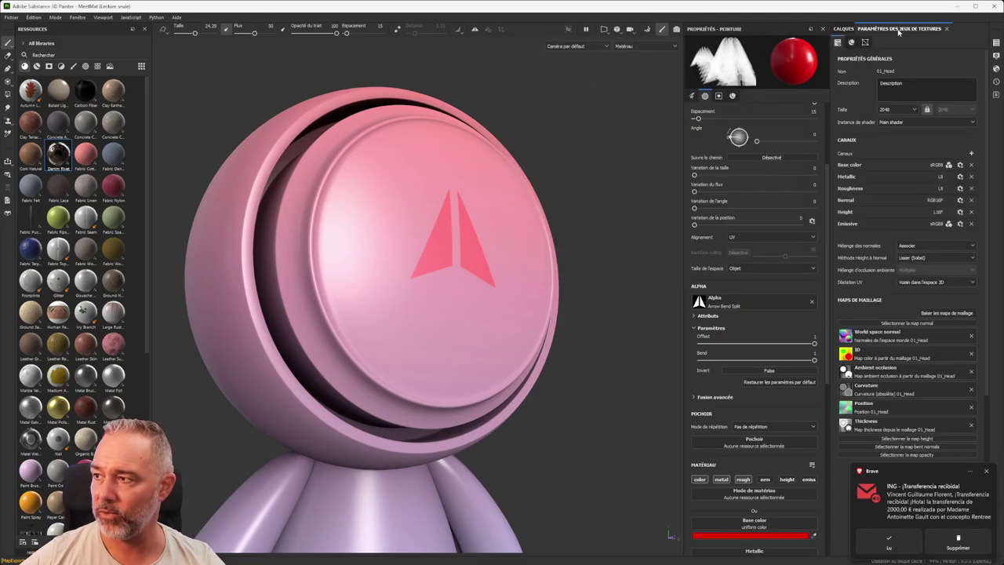
click(912, 111)
click(891, 121)
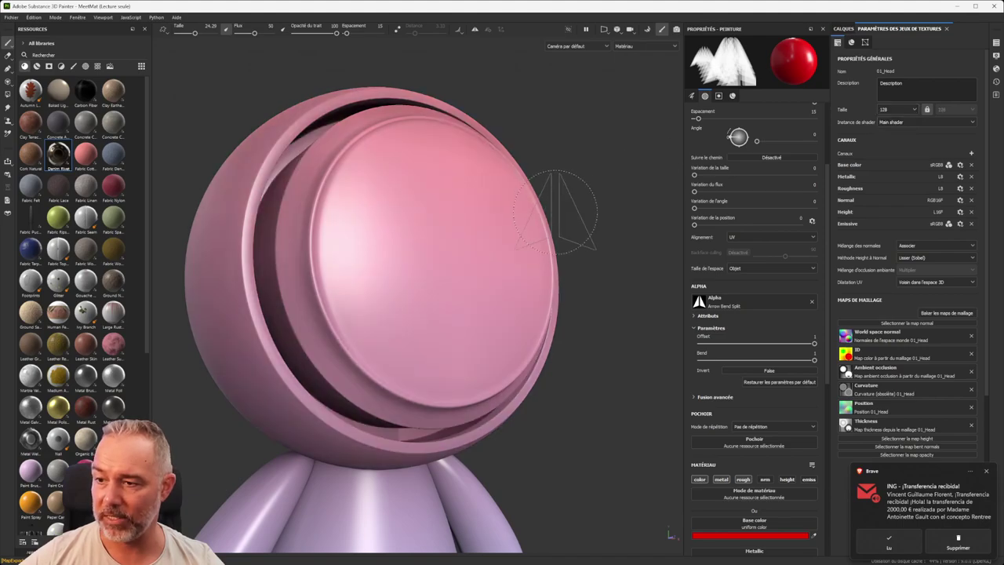
alt+drag(583, 218, 604, 203)
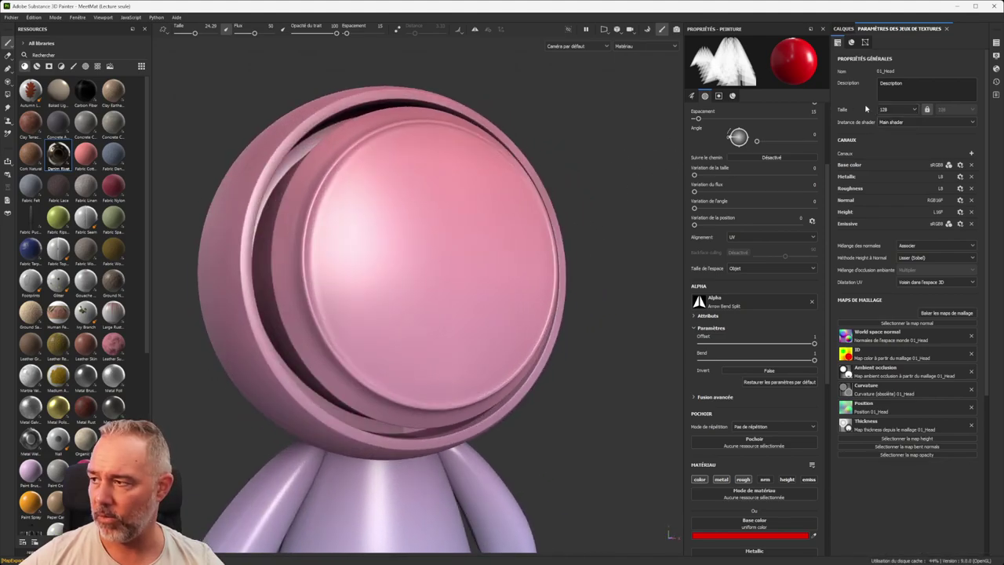
click(898, 110)
click(894, 137)
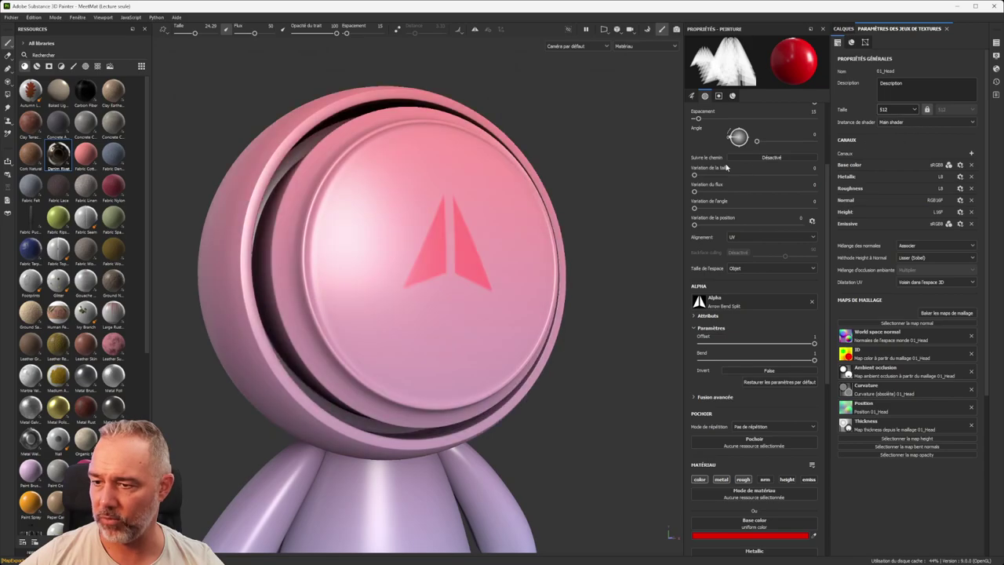
Step: Set the 01_Head texture size to 256 and stamp a second arrow below the first on the face disc
click(902, 110)
click(894, 129)
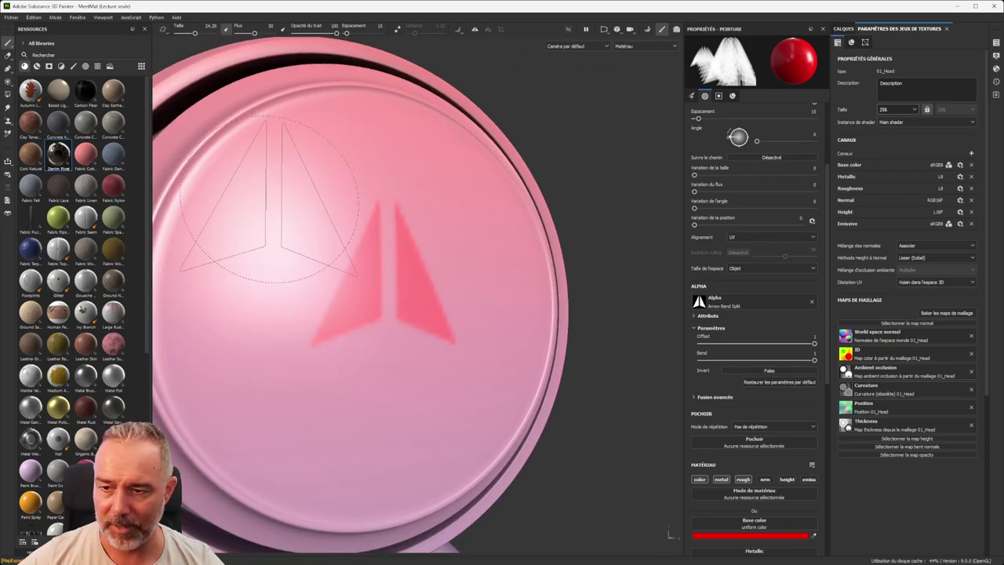
click(278, 388)
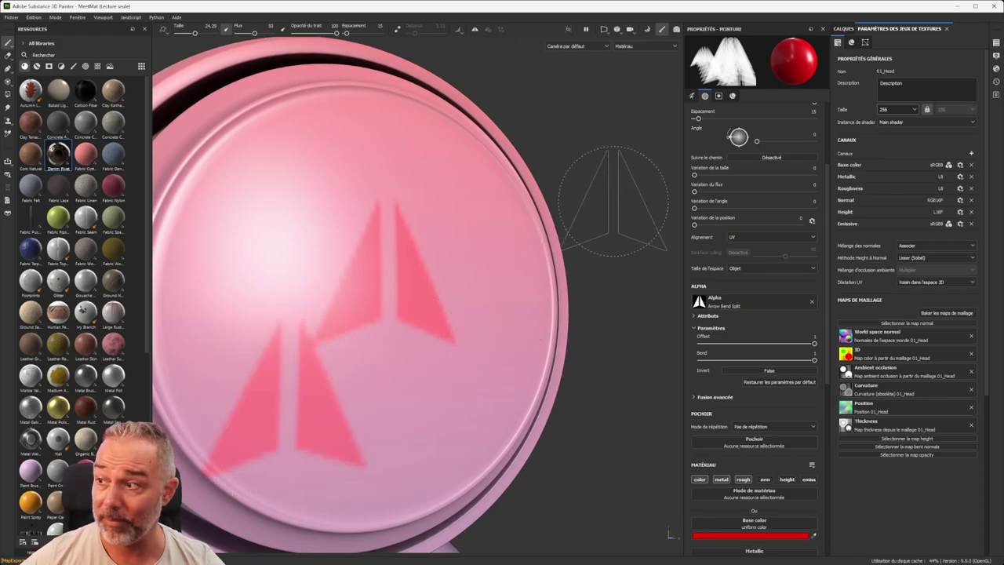
Step: Set the 01_Head texture set's size to 2048 and check both arrows on the face
click(910, 110)
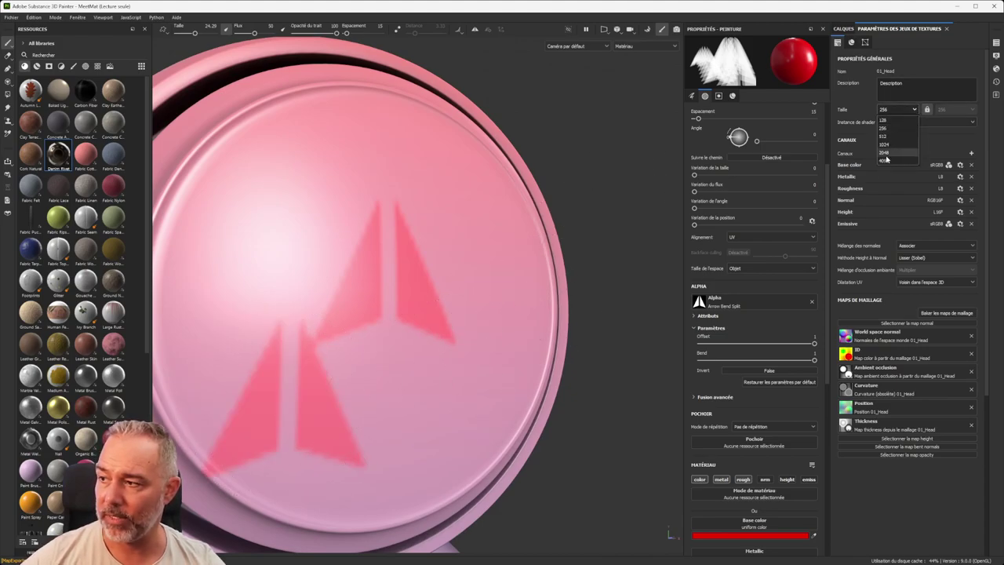
click(890, 153)
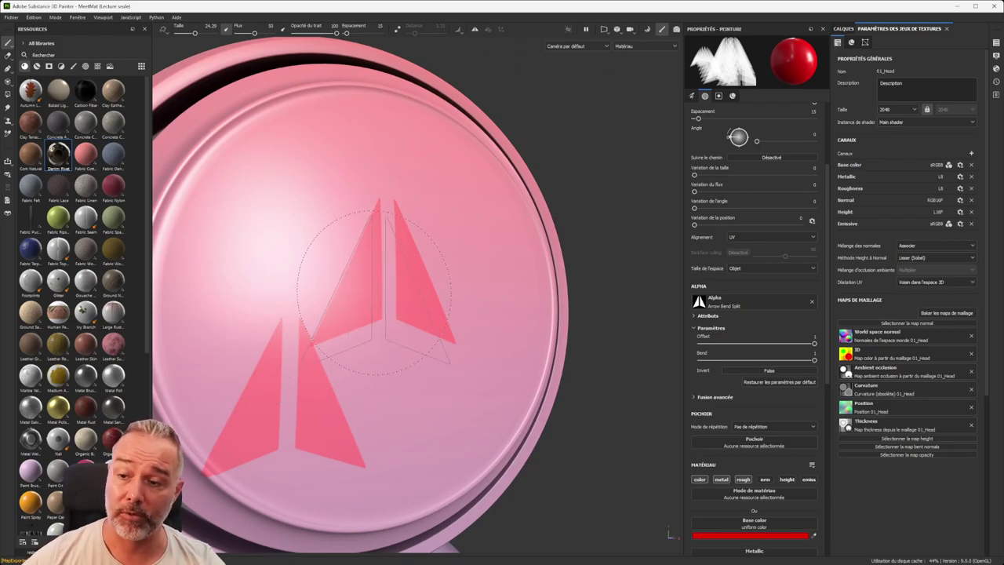
scroll(351, 305, down, 5)
alt+drag(354, 257, 447, 257)
Step: Open the Resources Updater and replace the arrow_bend_split alpha with Celtic Cross Round, updating the stamps on the face
click(7, 201)
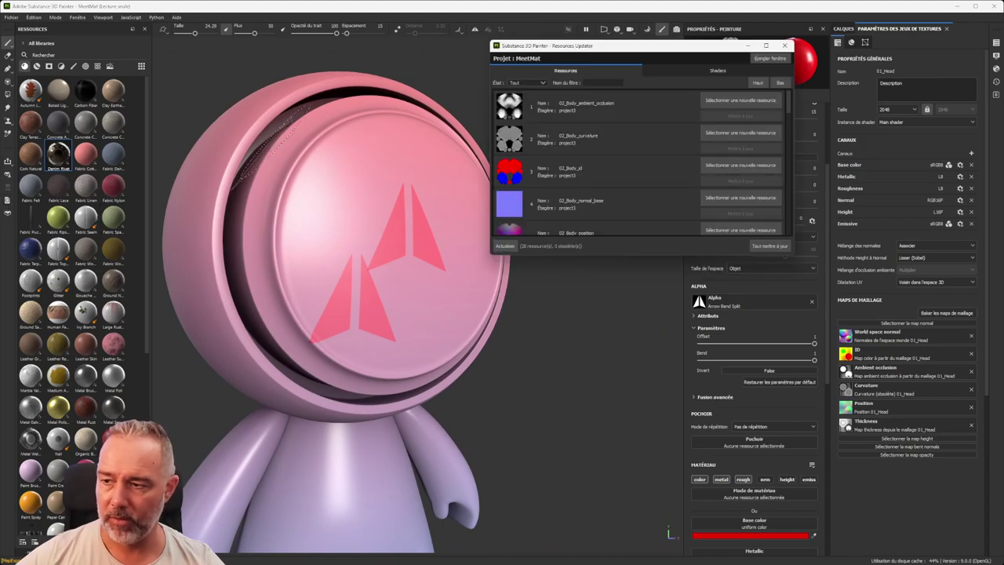
scroll(553, 118, down, 3)
scroll(564, 130, down, 5)
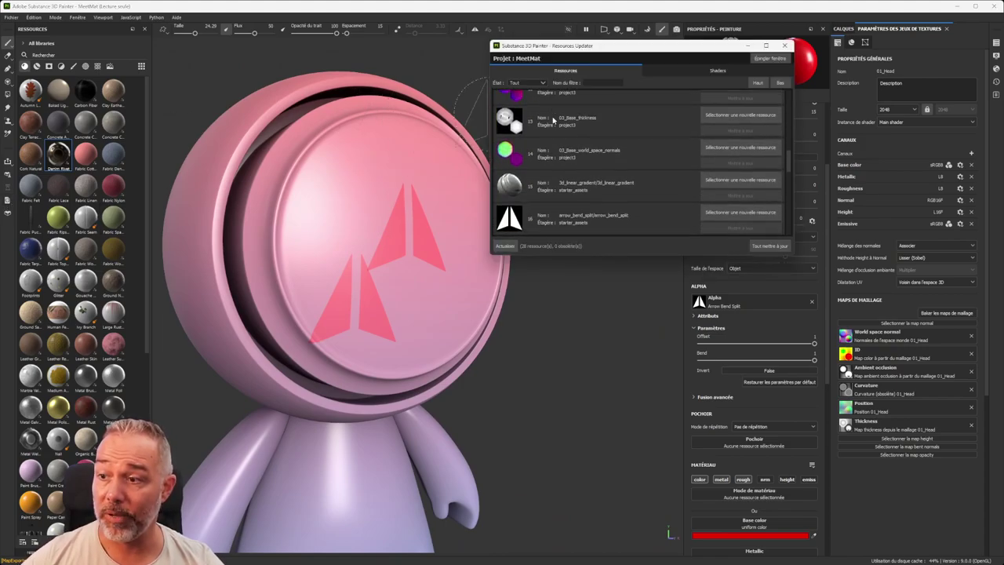
scroll(547, 139, down, 2)
scroll(553, 145, up, 2)
scroll(562, 151, down, 2)
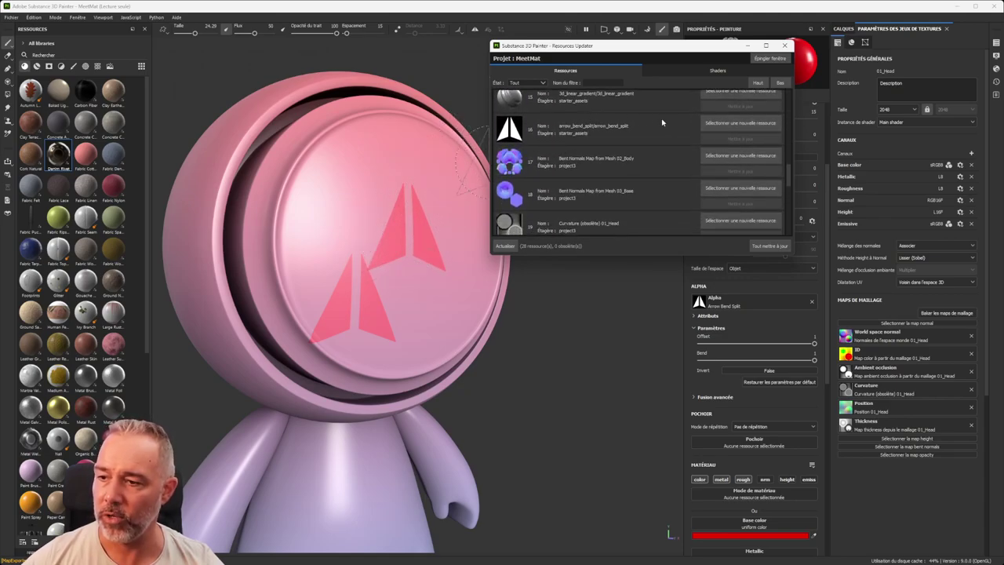
click(721, 124)
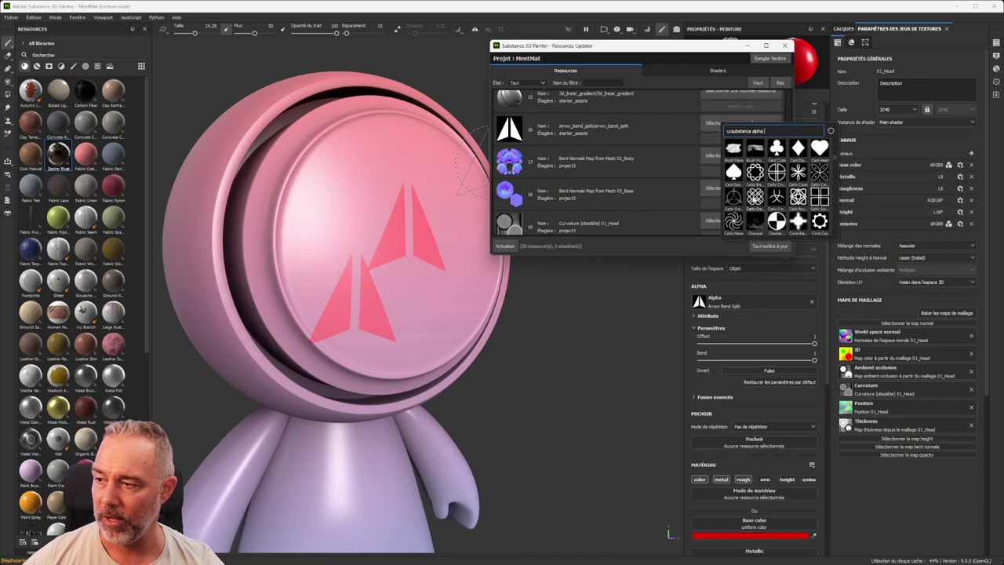
click(755, 198)
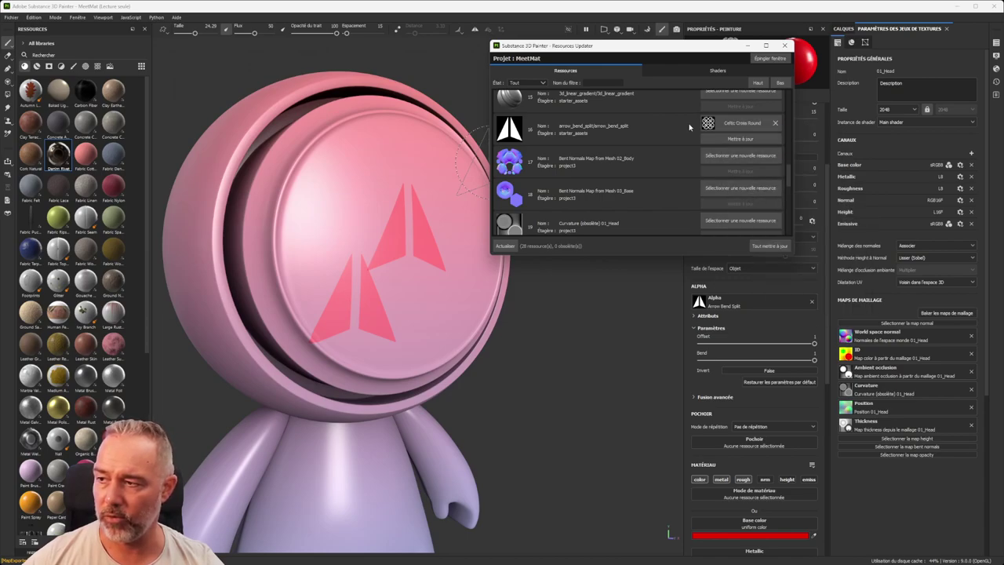
click(751, 139)
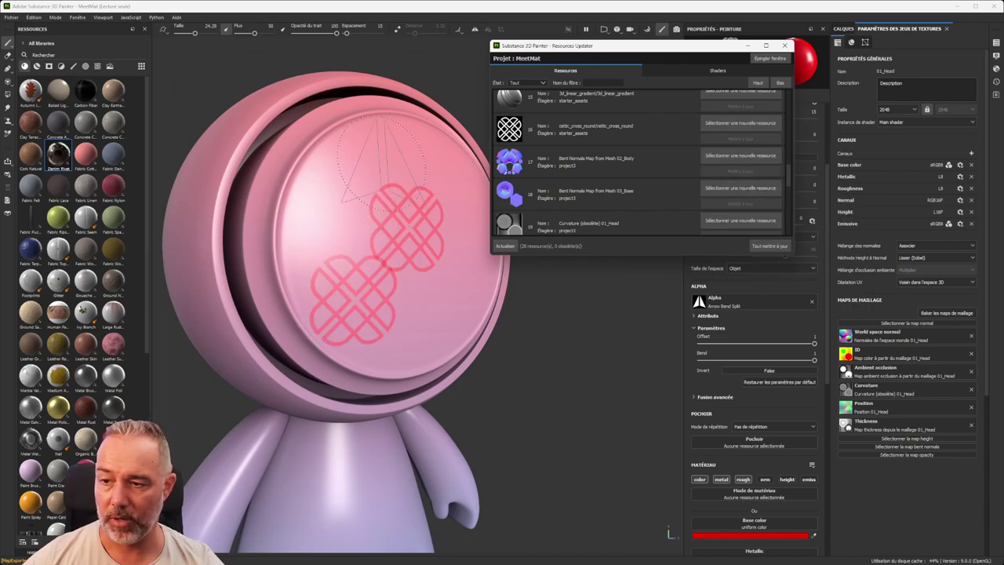
Step: Look through the project's resource list in the Resources Updater and close it
scroll(554, 184, down, 5)
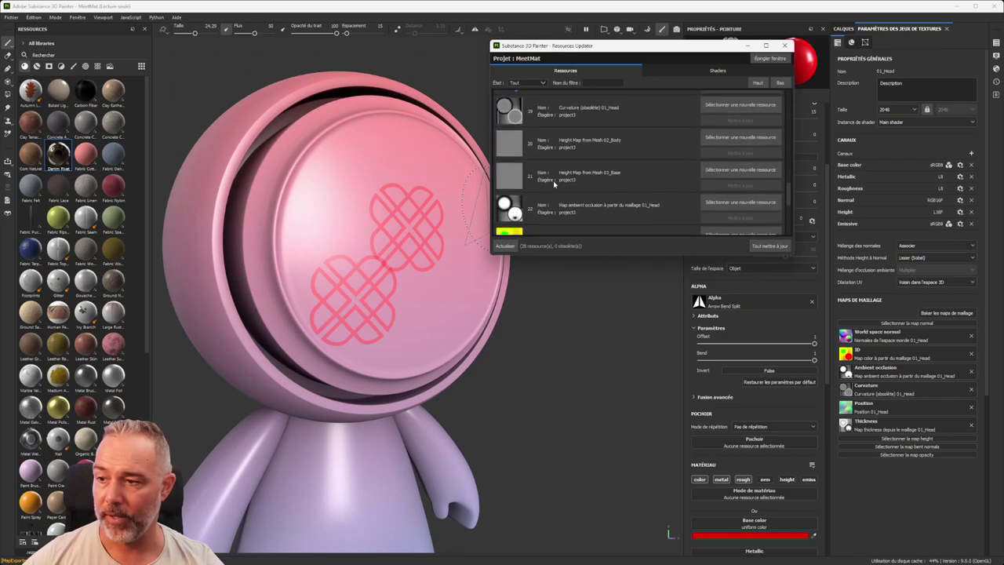
scroll(553, 180, up, 14)
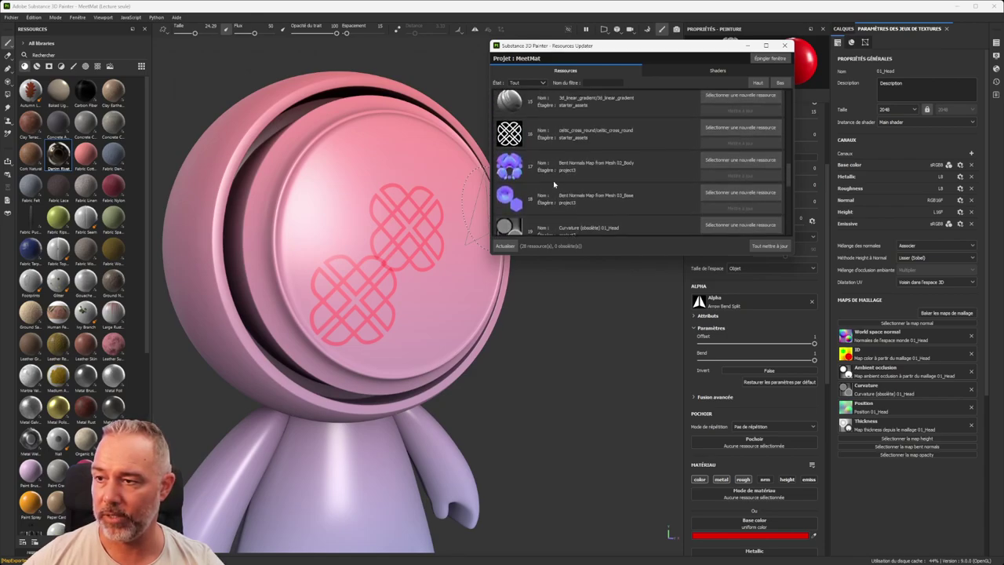
scroll(564, 177, down, 9)
scroll(600, 164, down, 3)
scroll(600, 164, up, 9)
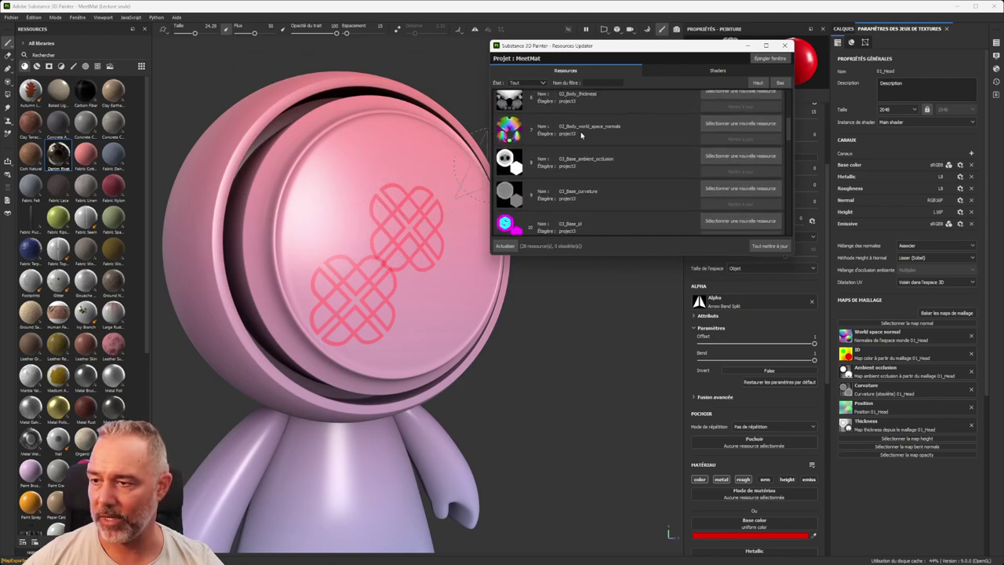
scroll(580, 135, up, 3)
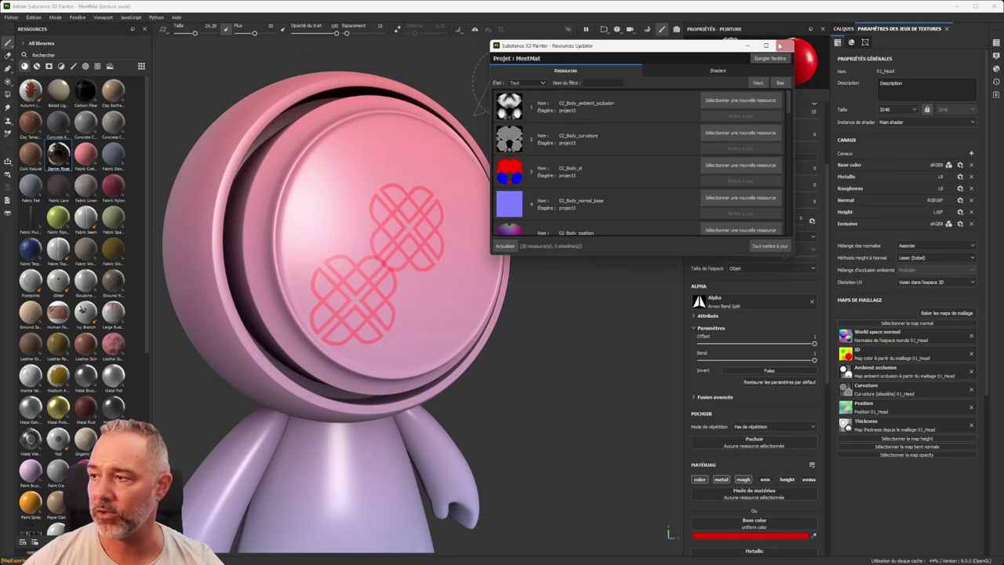
click(782, 46)
Step: Examine the Celtic cross stamps on the head from another angle with the whole character in view
alt+drag(460, 204, 305, 216)
scroll(357, 211, up, 2)
scroll(349, 169, down, 1)
alt+middle_drag(349, 168, 317, 146)
scroll(401, 181, down, 5)
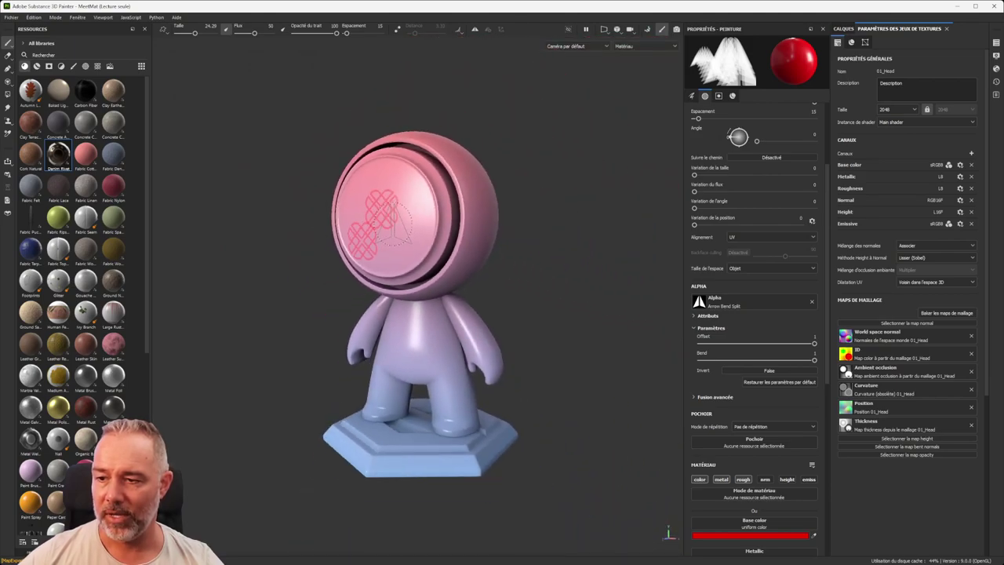